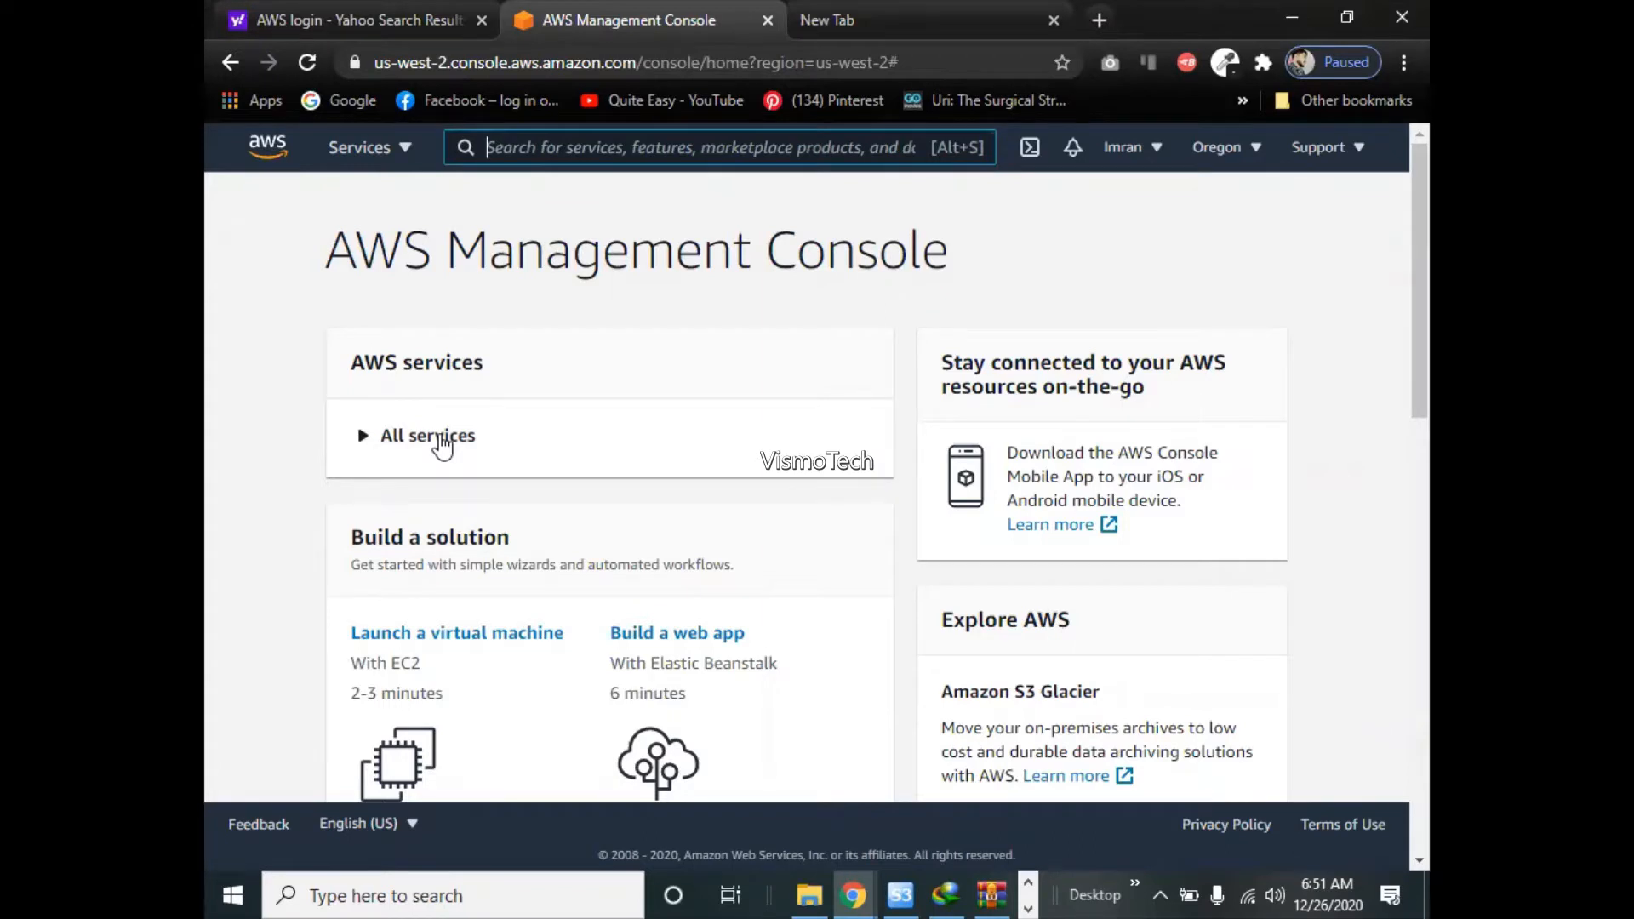
Open EC2 from All services and list its running instances, finding none.
left_click(441, 446)
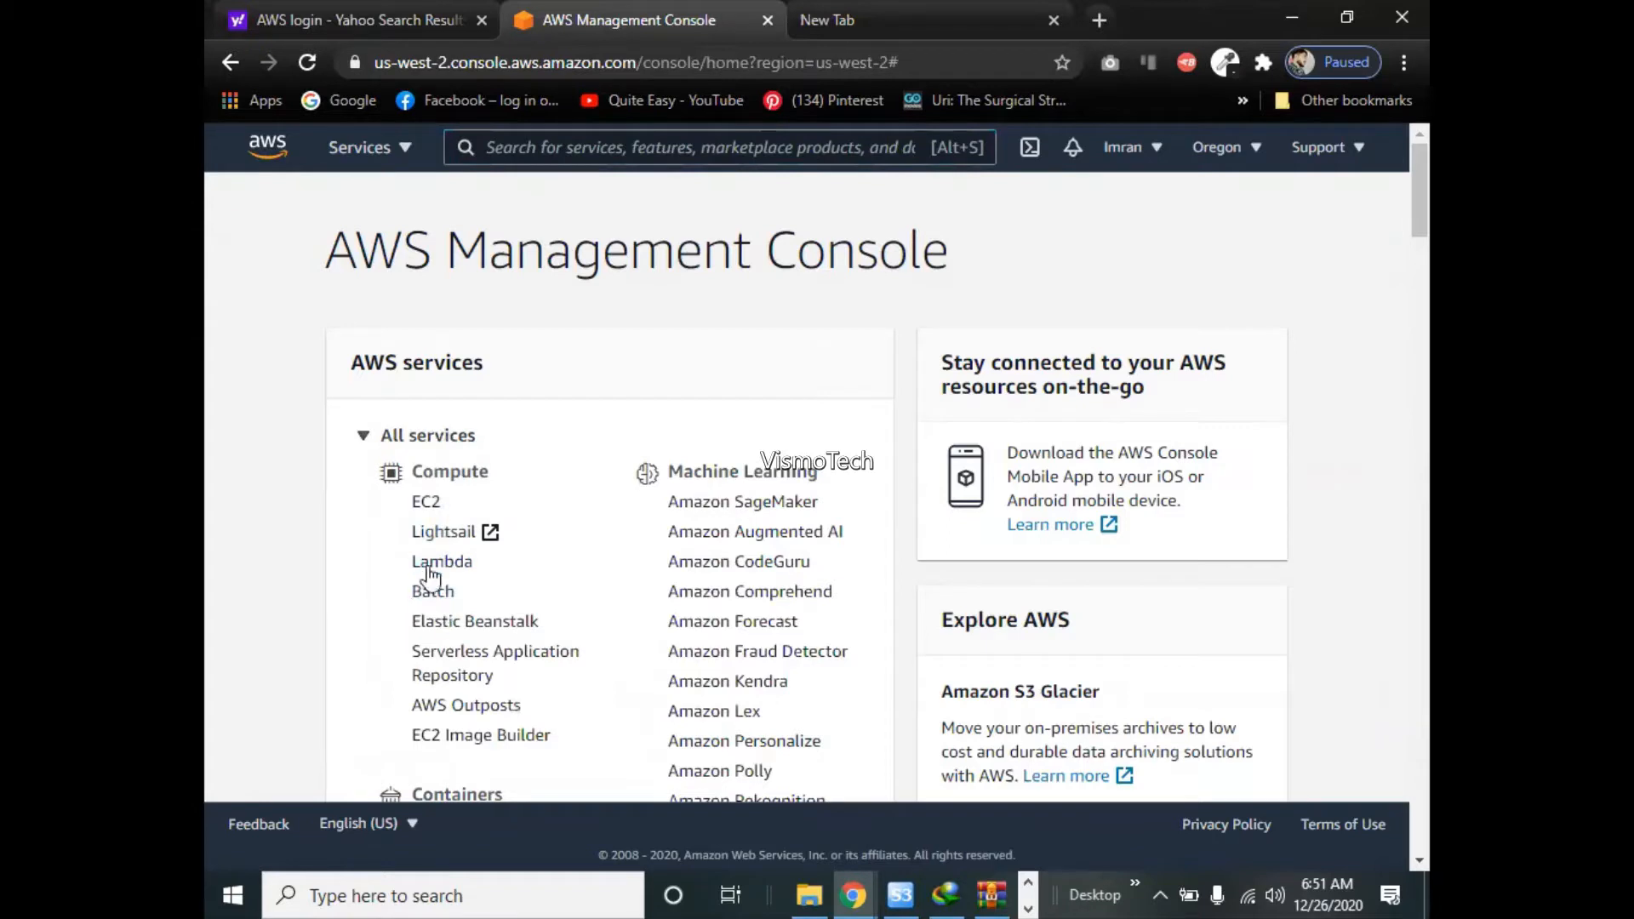
left_click(426, 503)
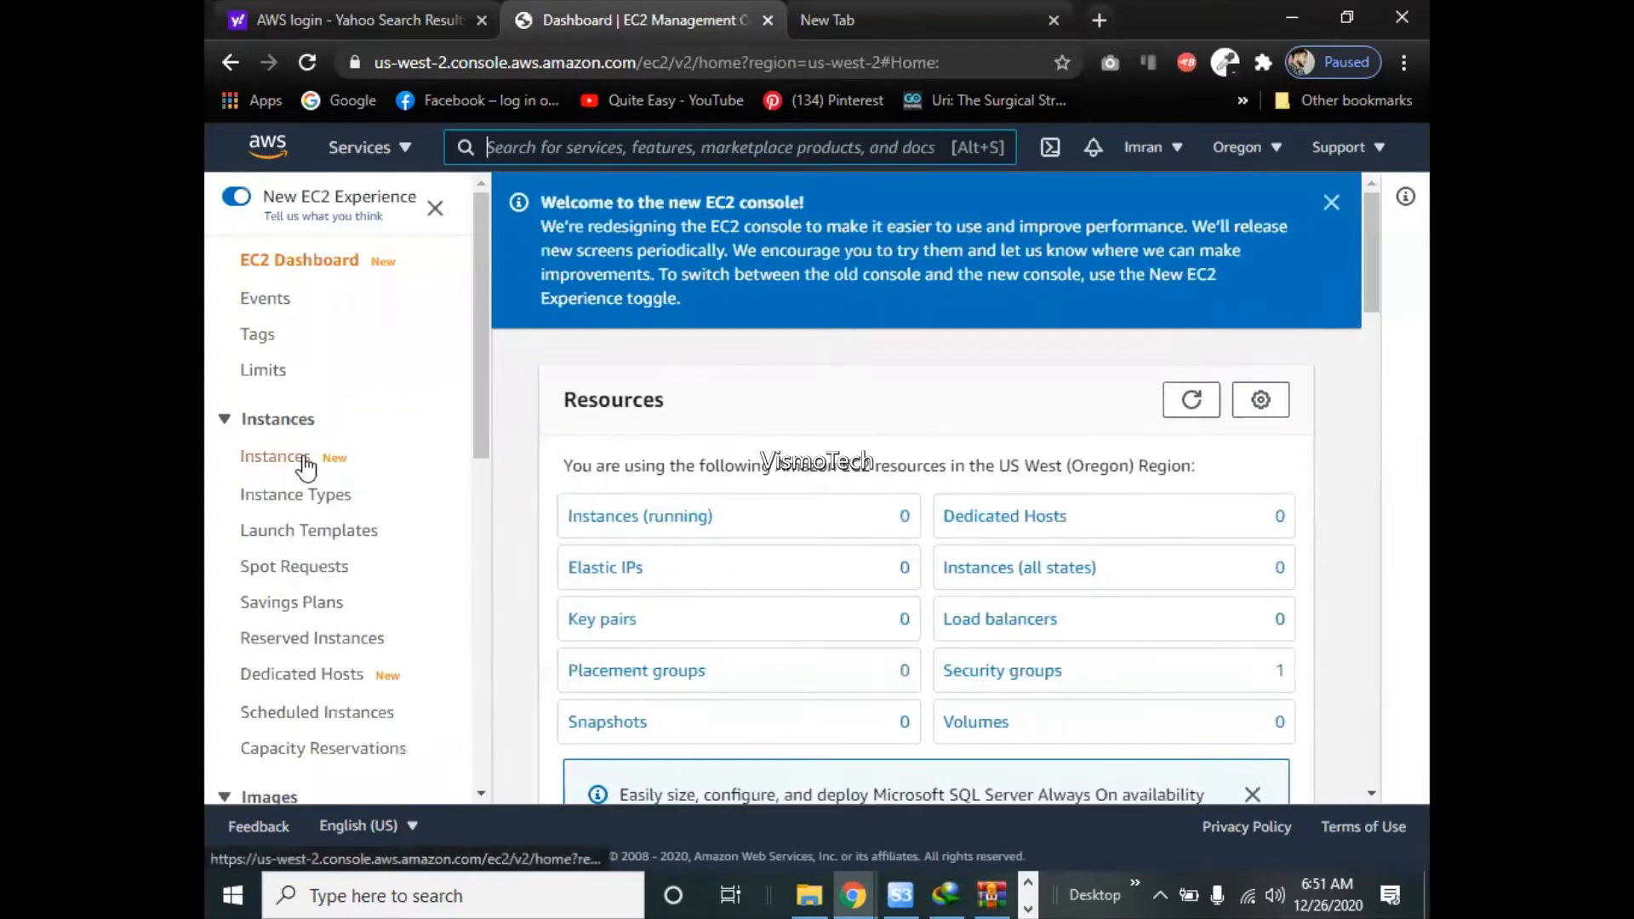
left_click(600, 519)
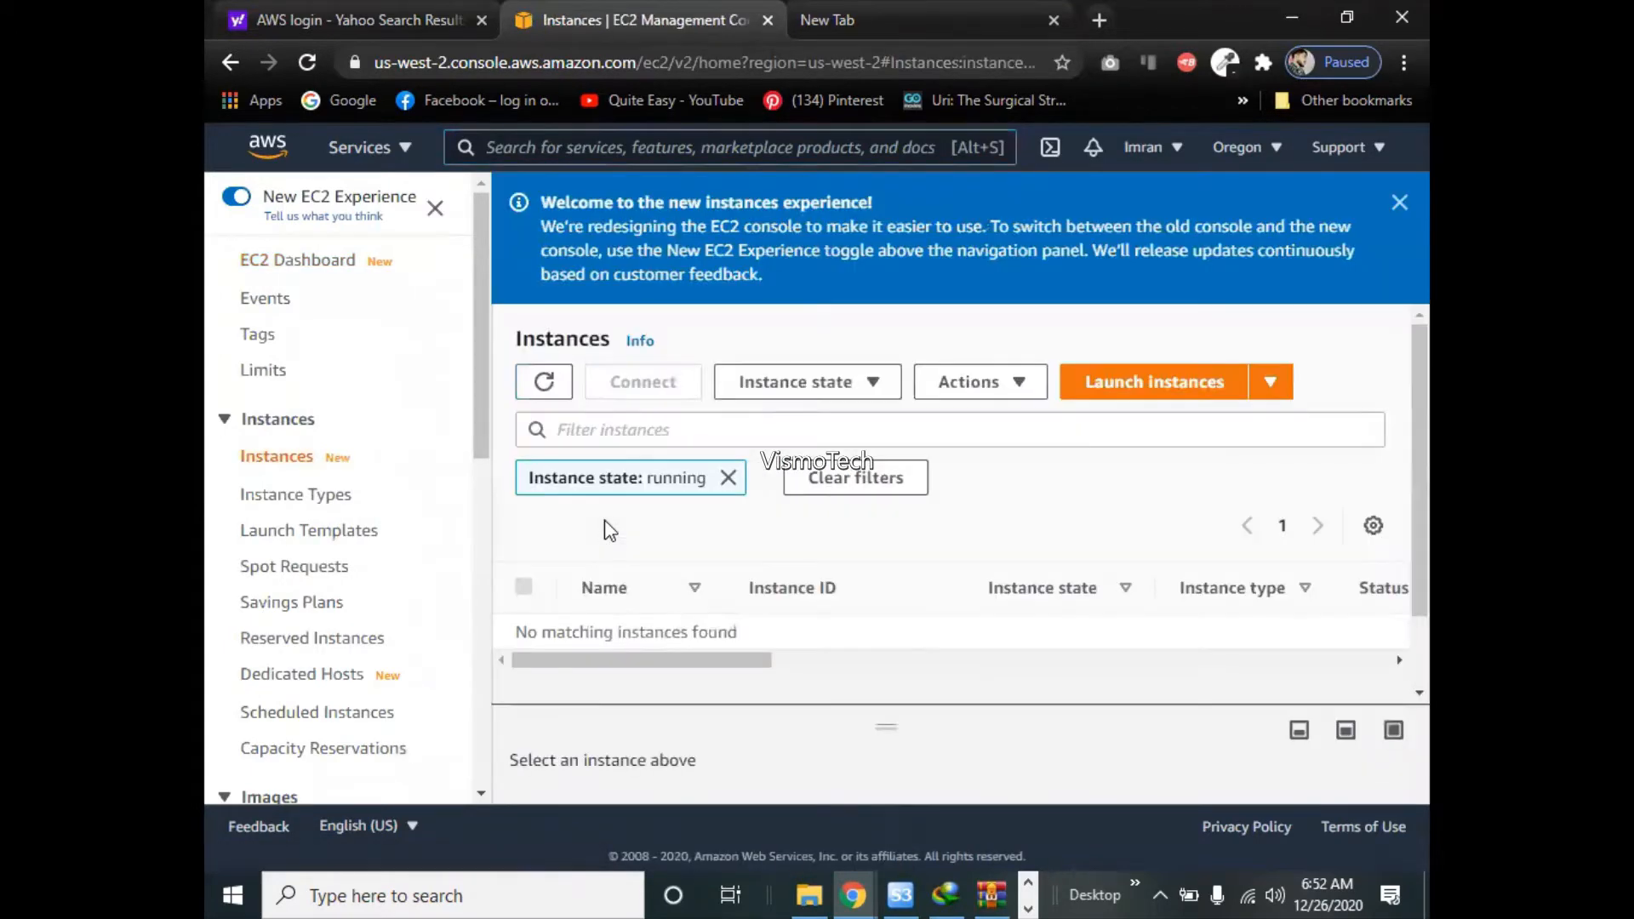
Clear the 'Instance state: running' filter and scroll across the table columns to confirm no instances.
left_click(727, 477)
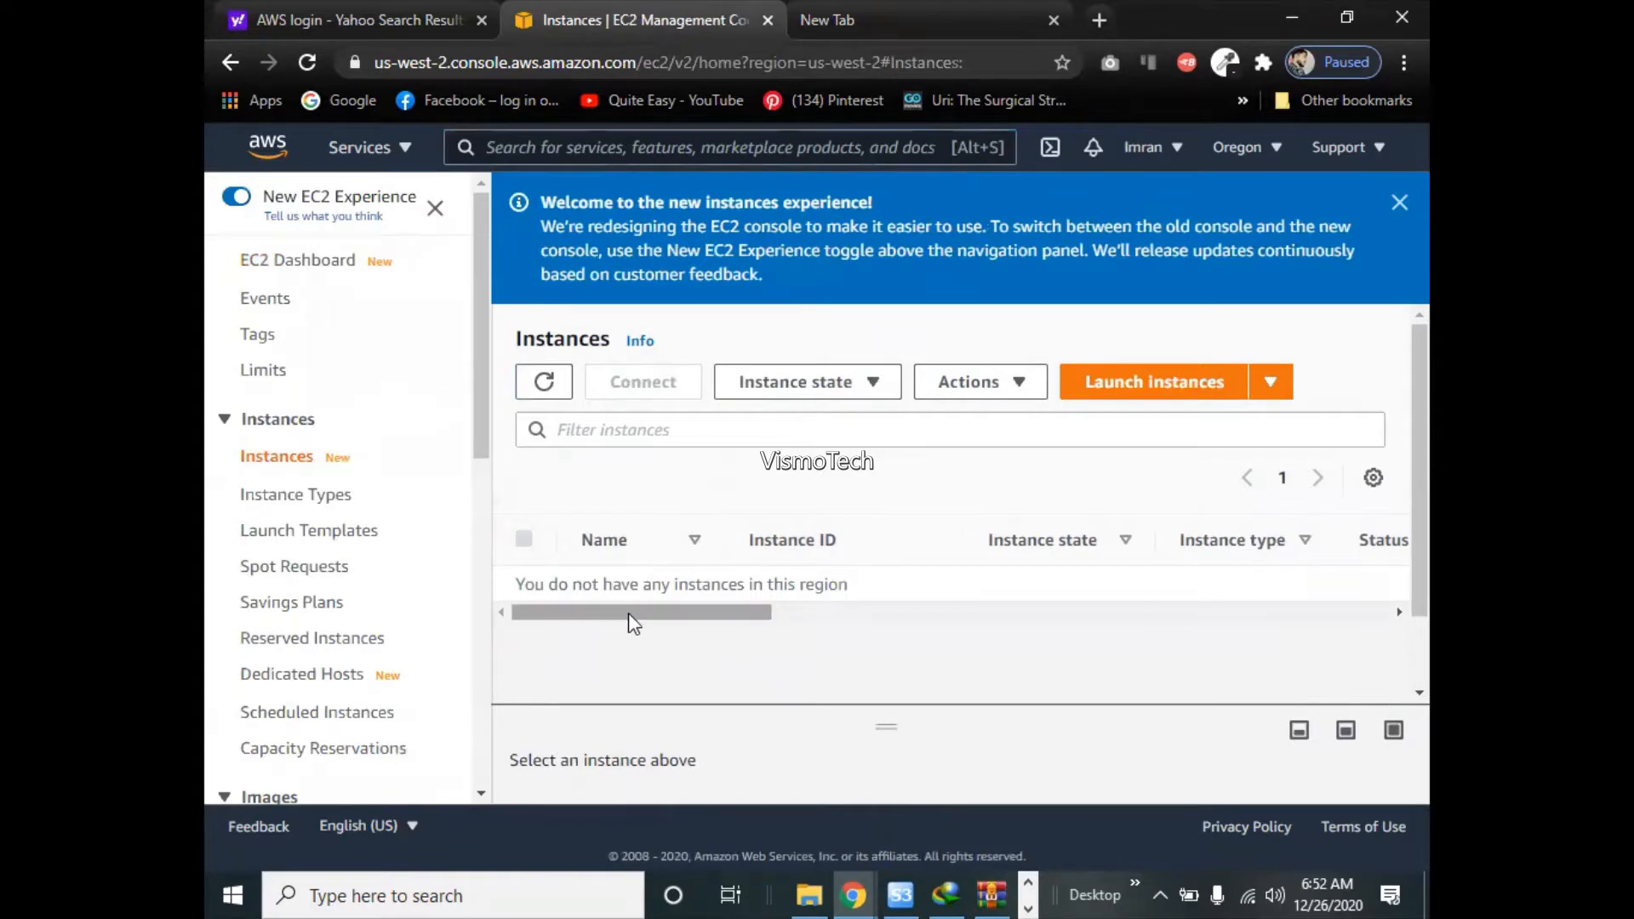
left_click_drag(628, 613, 554, 611)
mouse_move(567, 619)
left_mouse_down()
mouse_move(683, 615)
mouse_move(542, 637)
left_mouse_up()
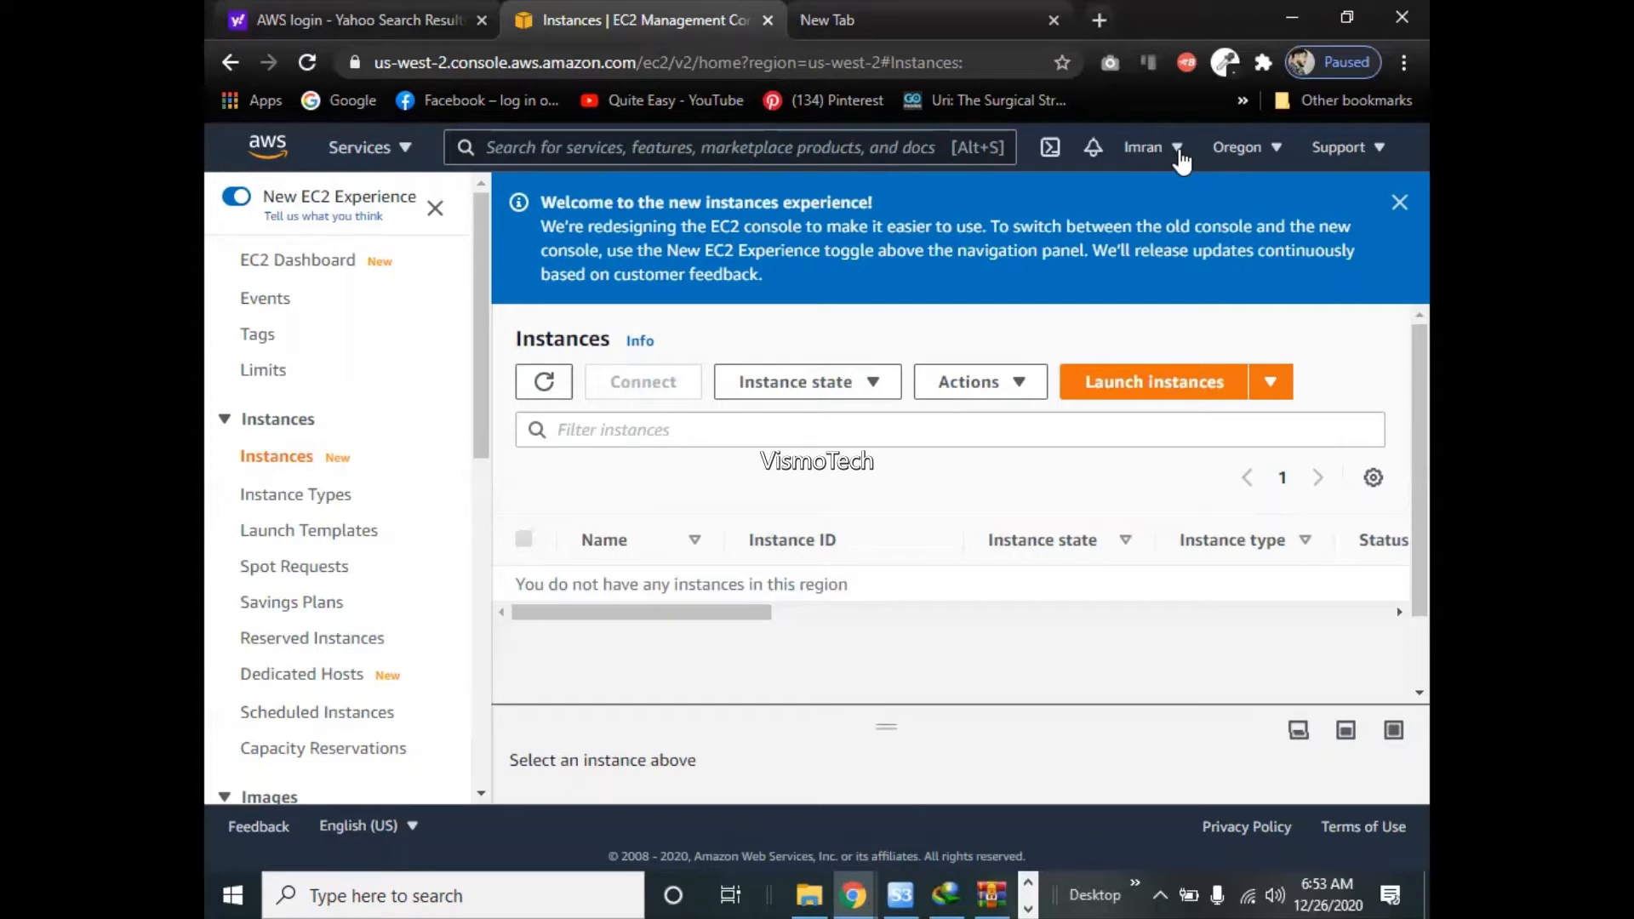
Search services for 'iam' and open the IAM console in a new browser tab.
left_click(1179, 153)
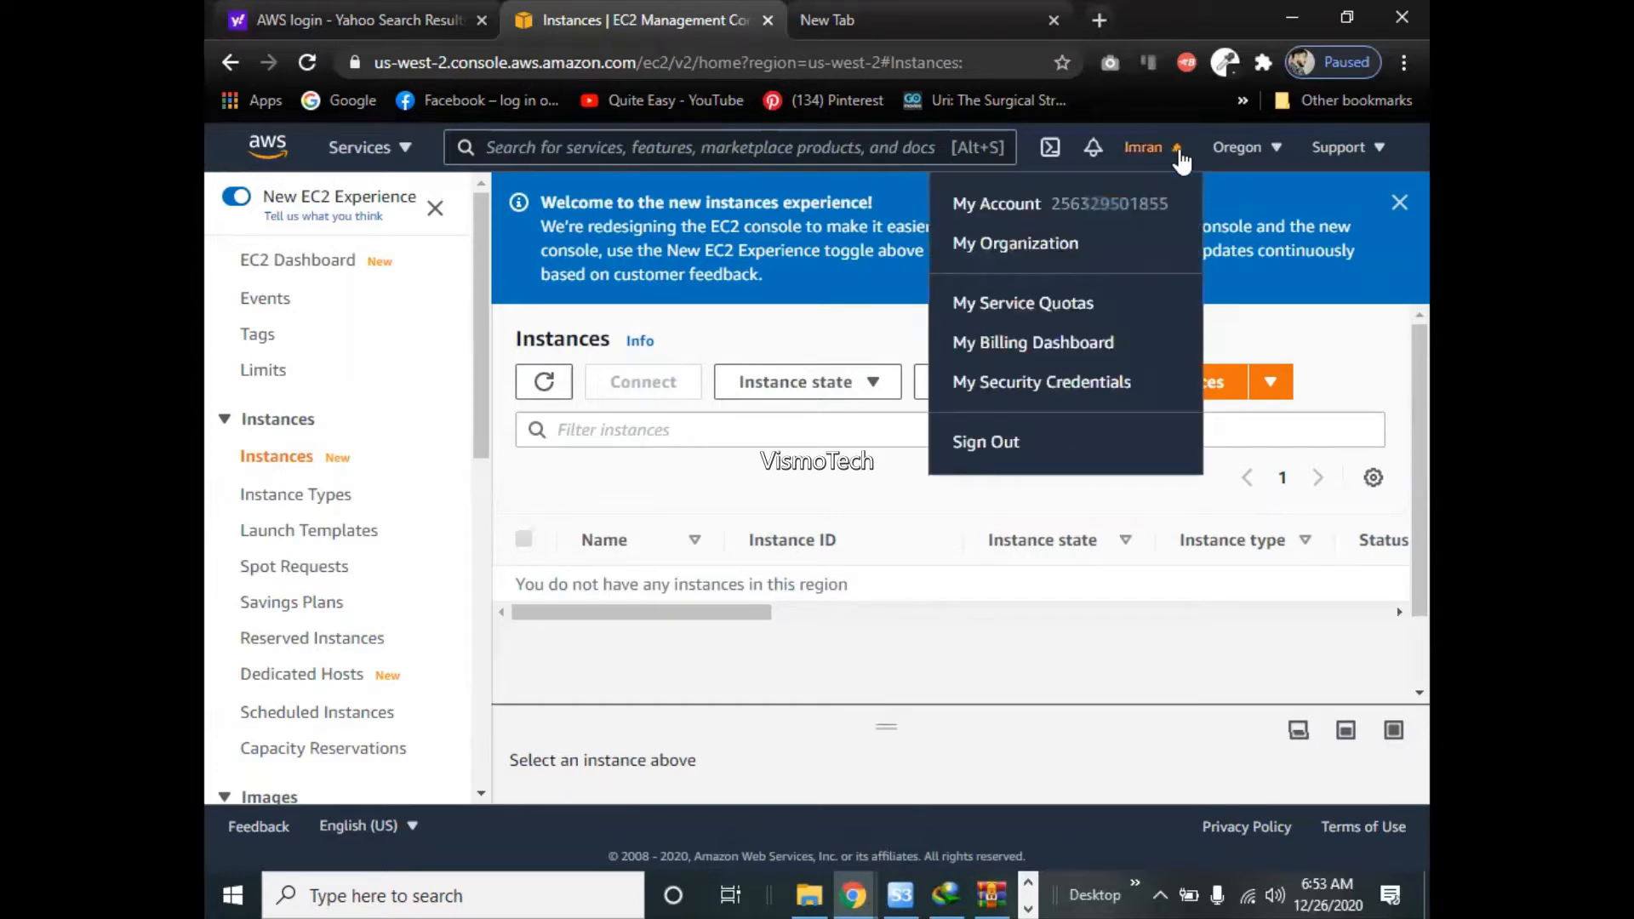
left_click(1179, 153)
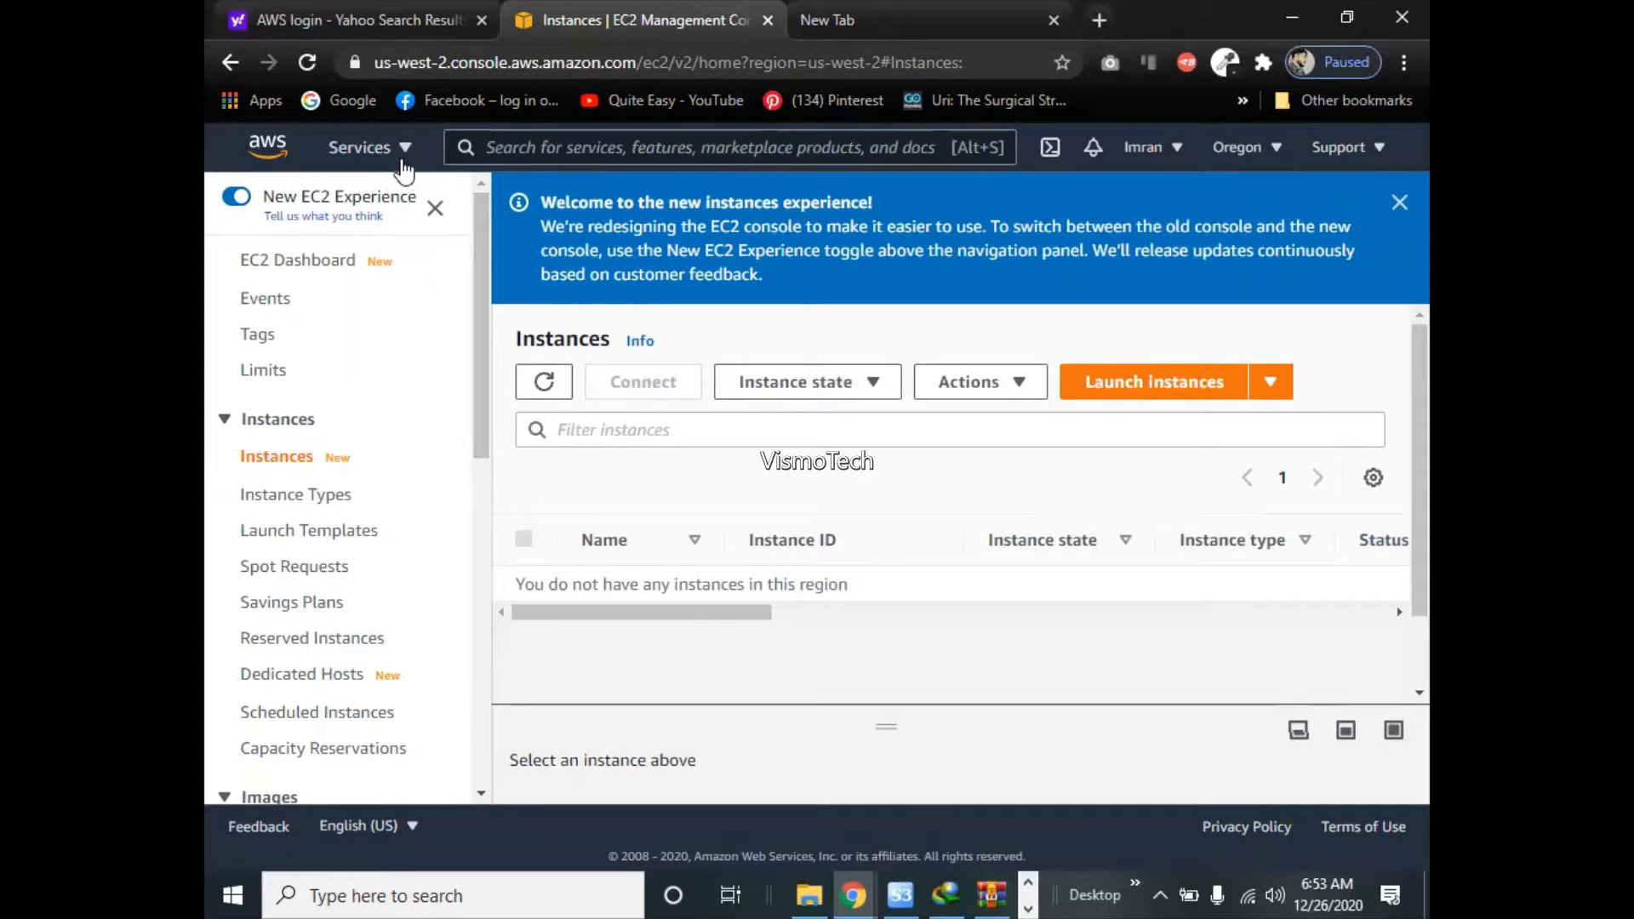
left_click(516, 150)
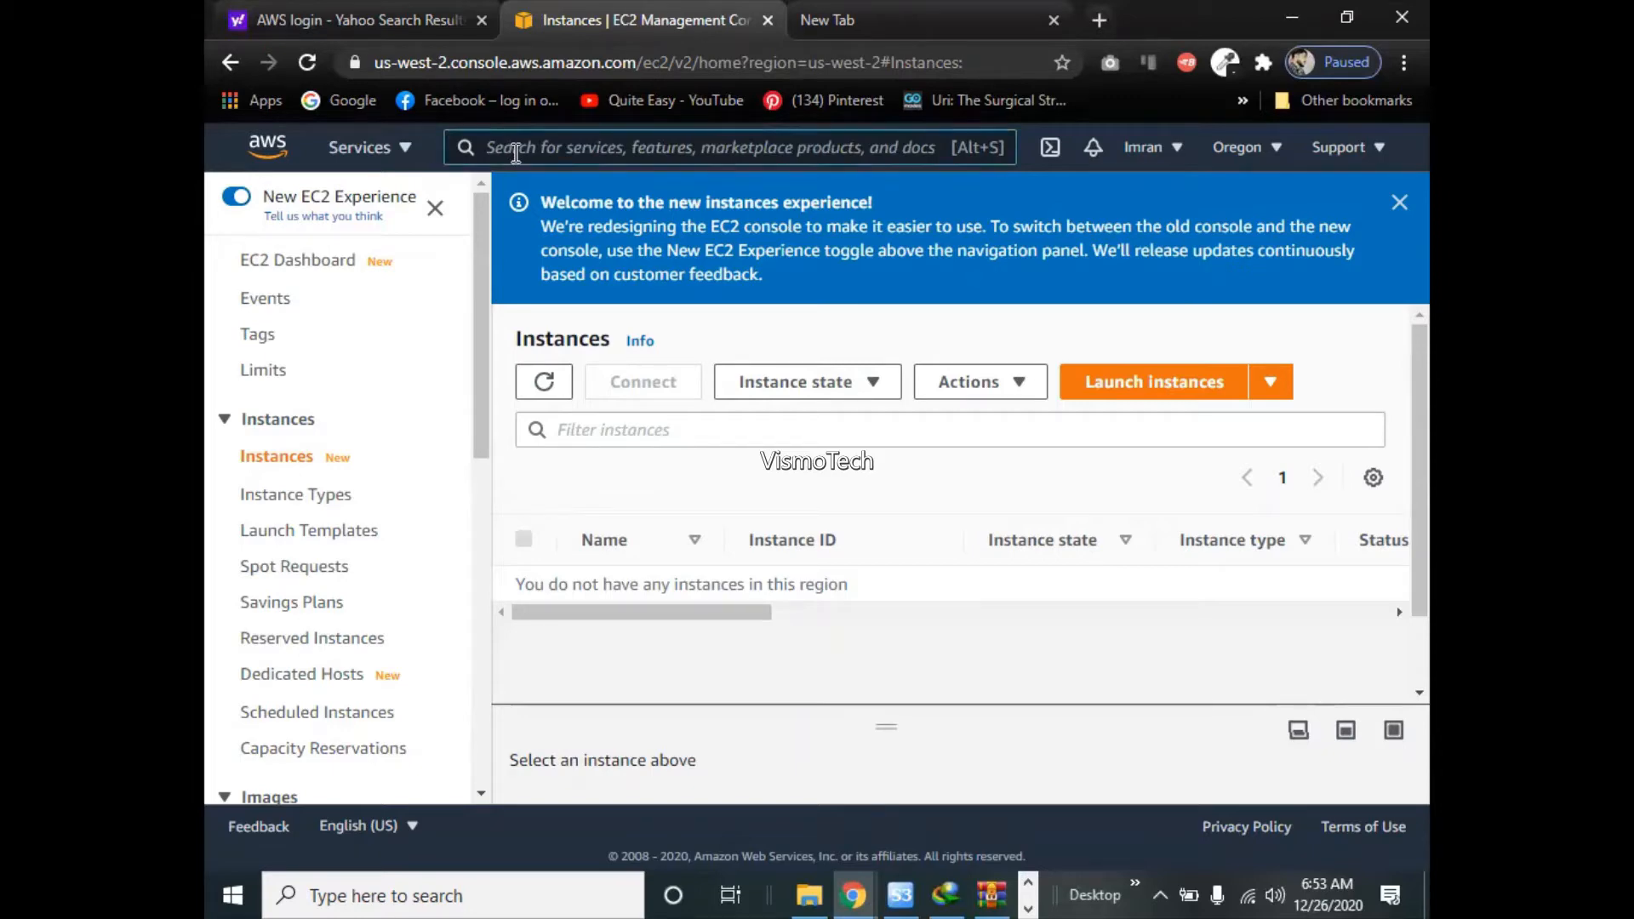
type("iam")
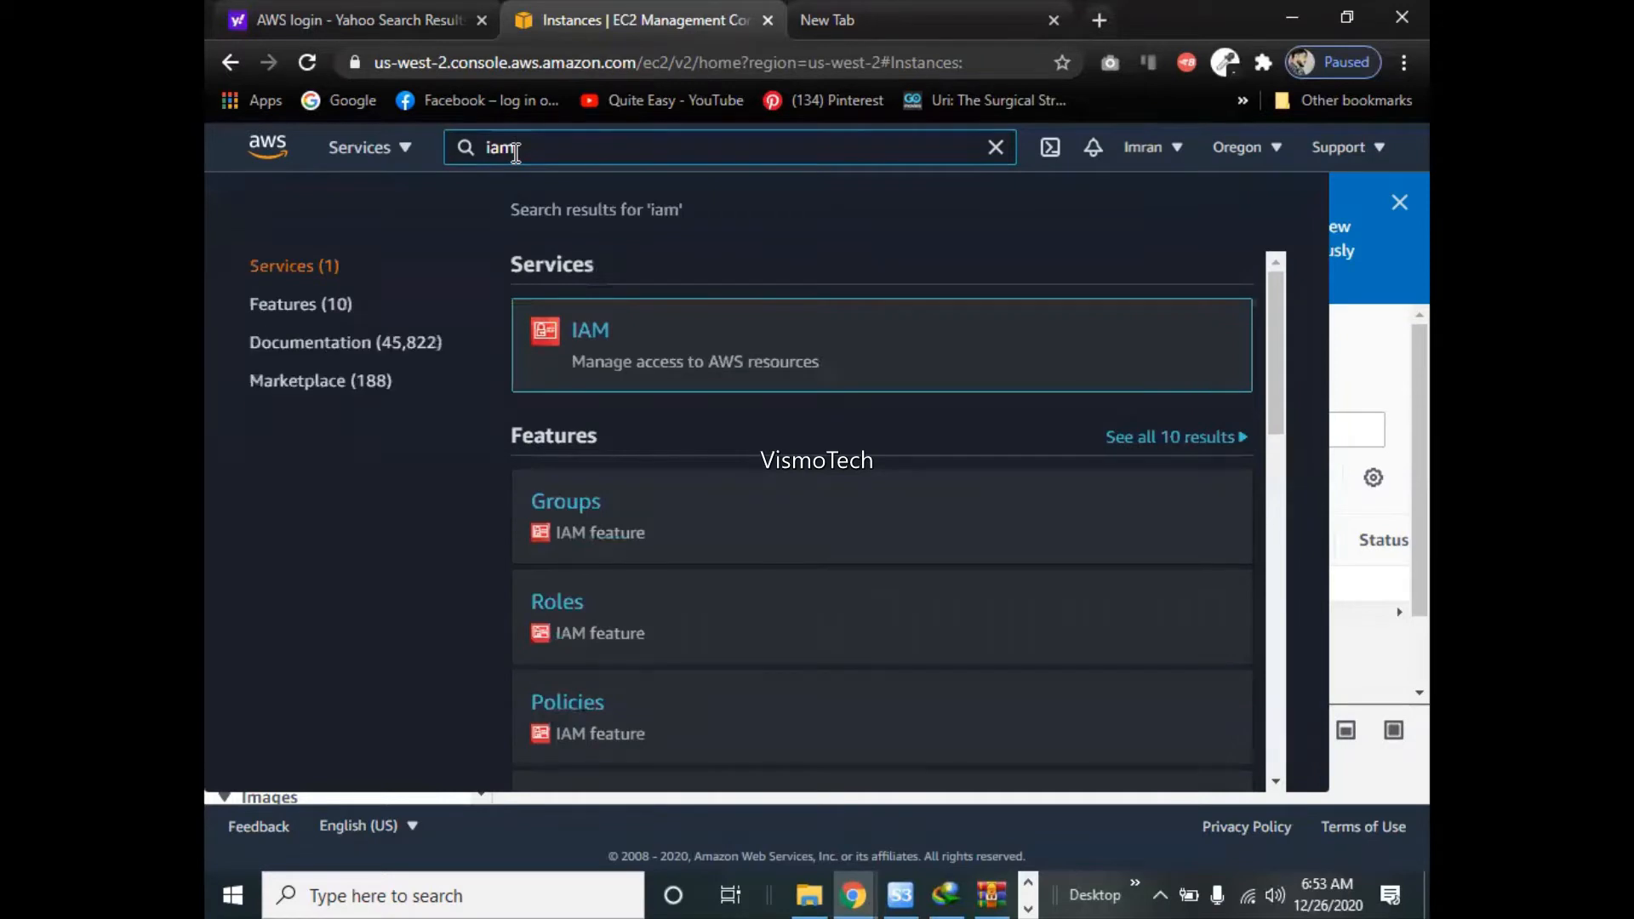
mouse_move(666, 325)
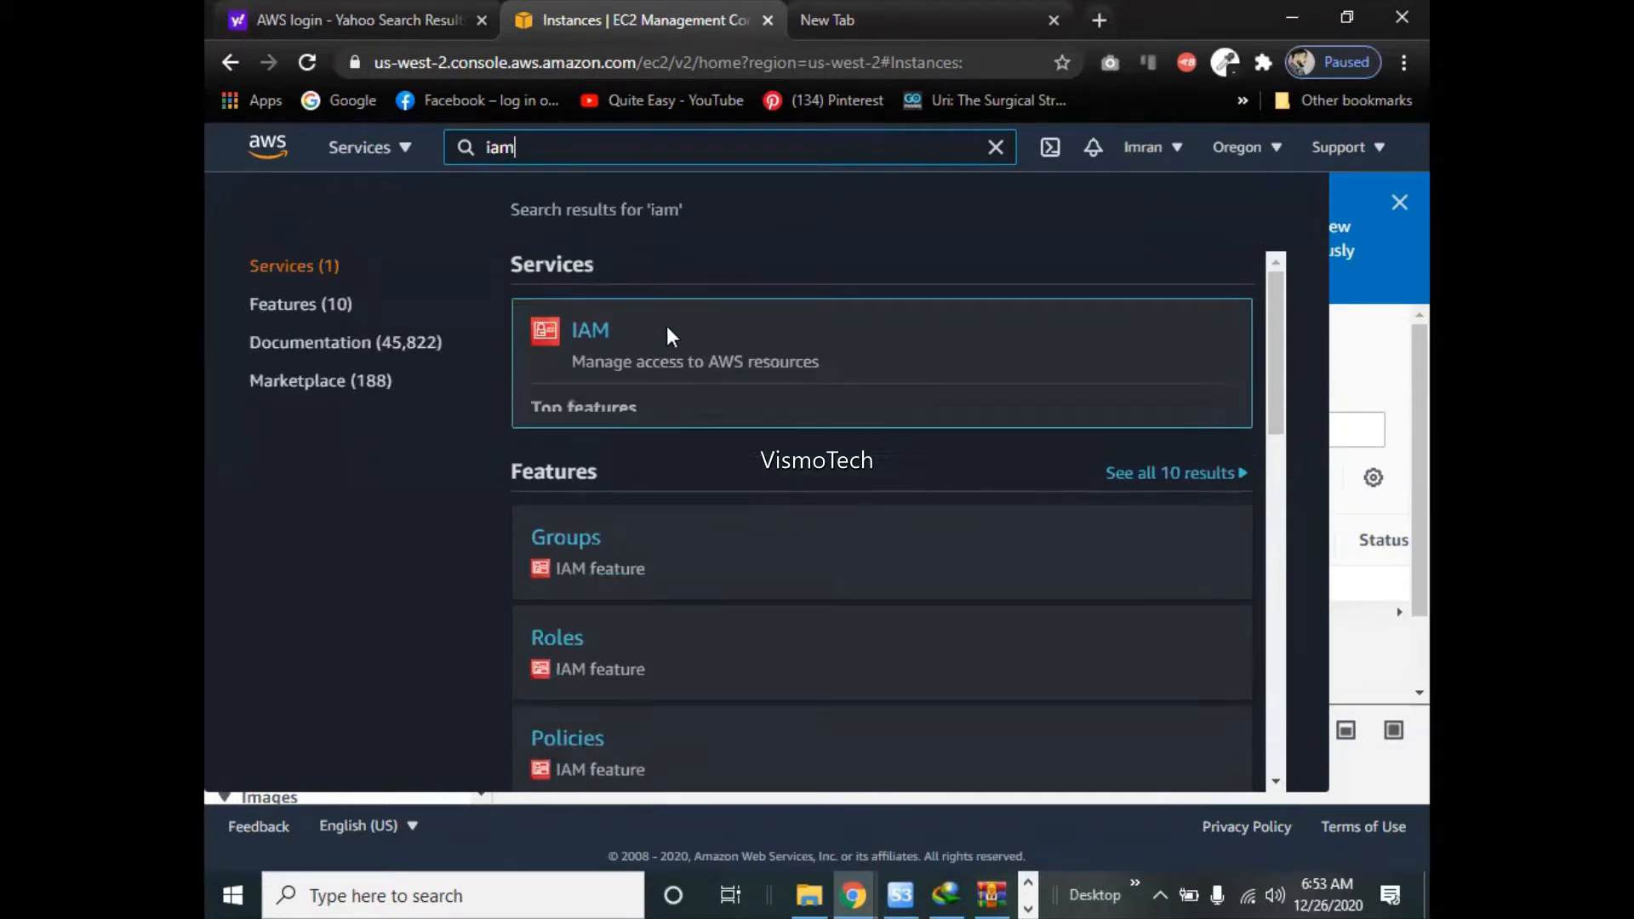
right_click(583, 336)
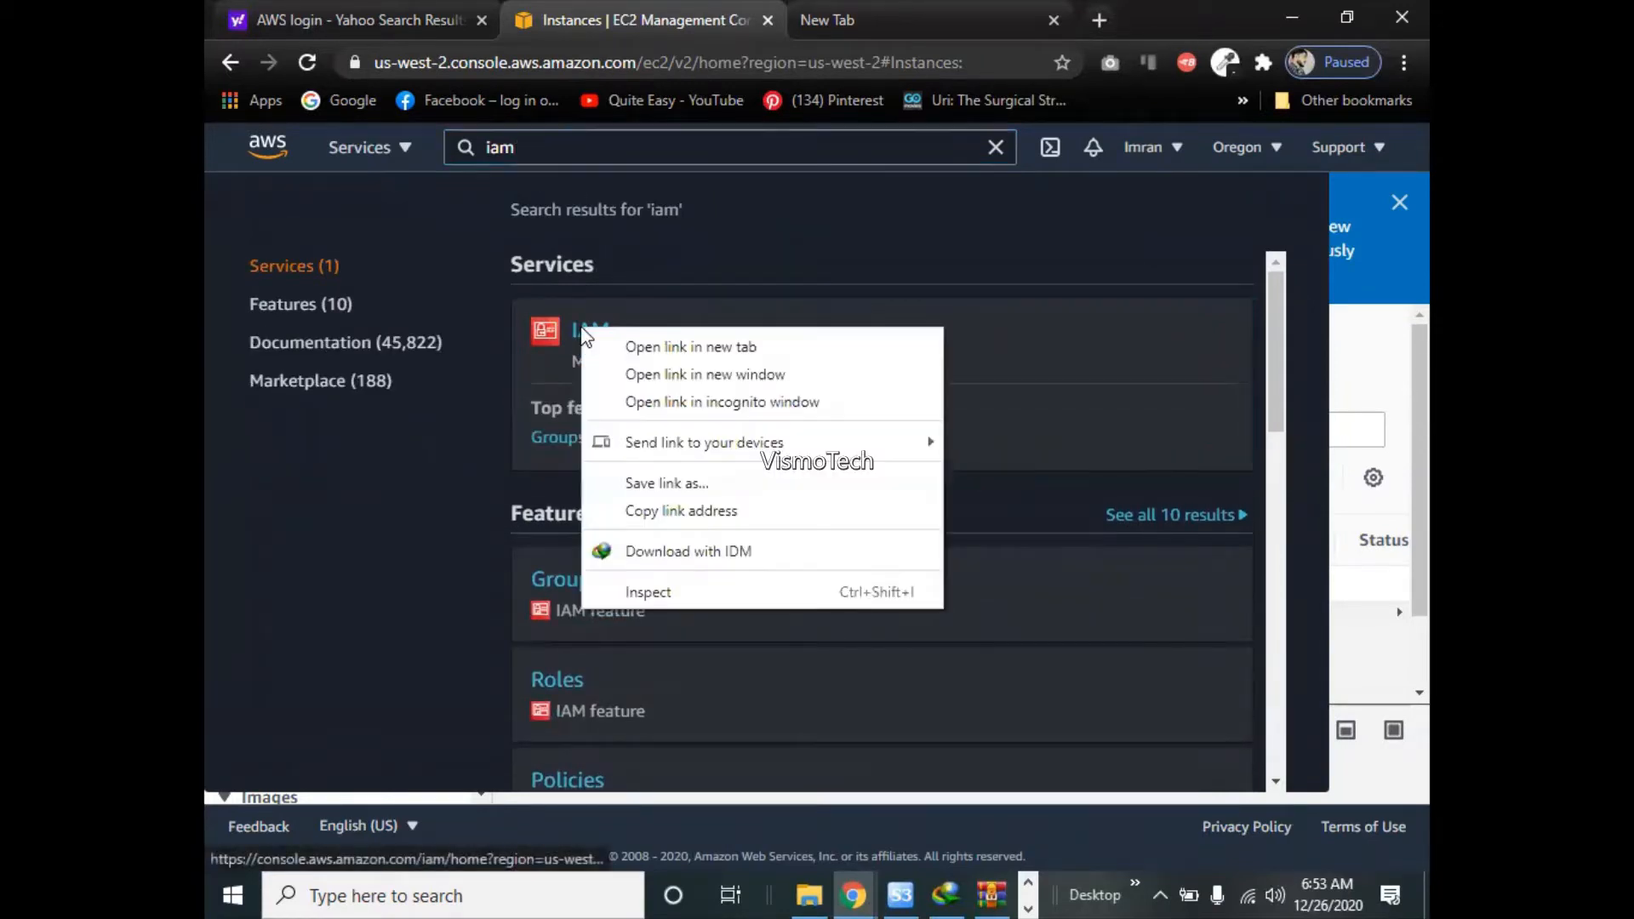
left_click(628, 345)
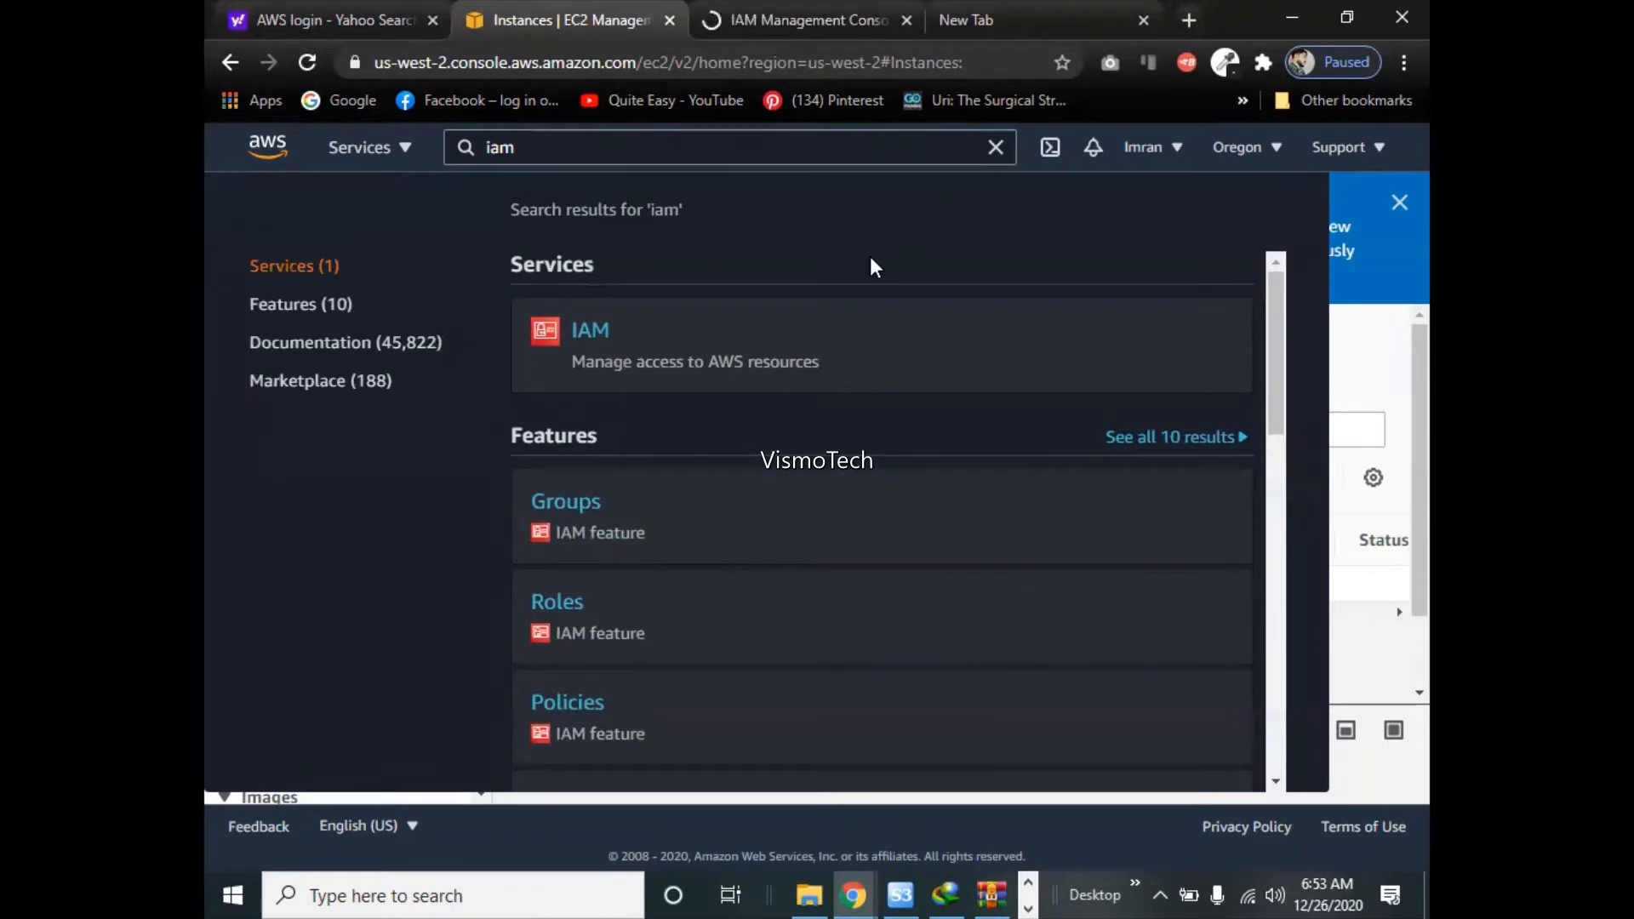
Toggle the full services list and the iam search results, keeping EC2 Instances in front.
left_click(407, 152)
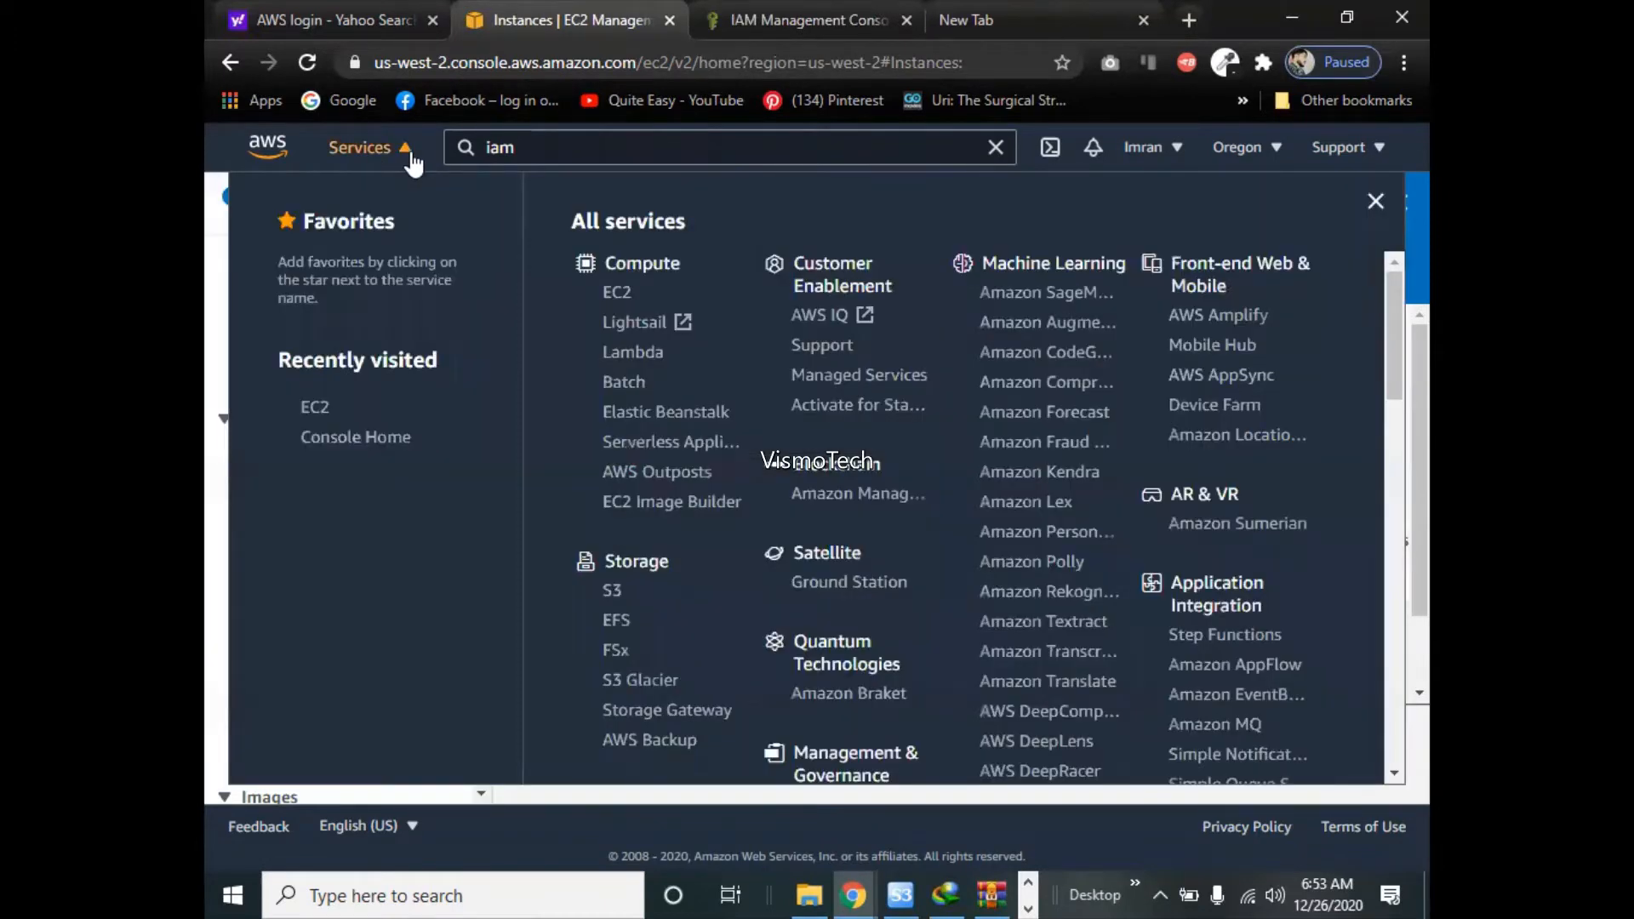
left_click(1375, 204)
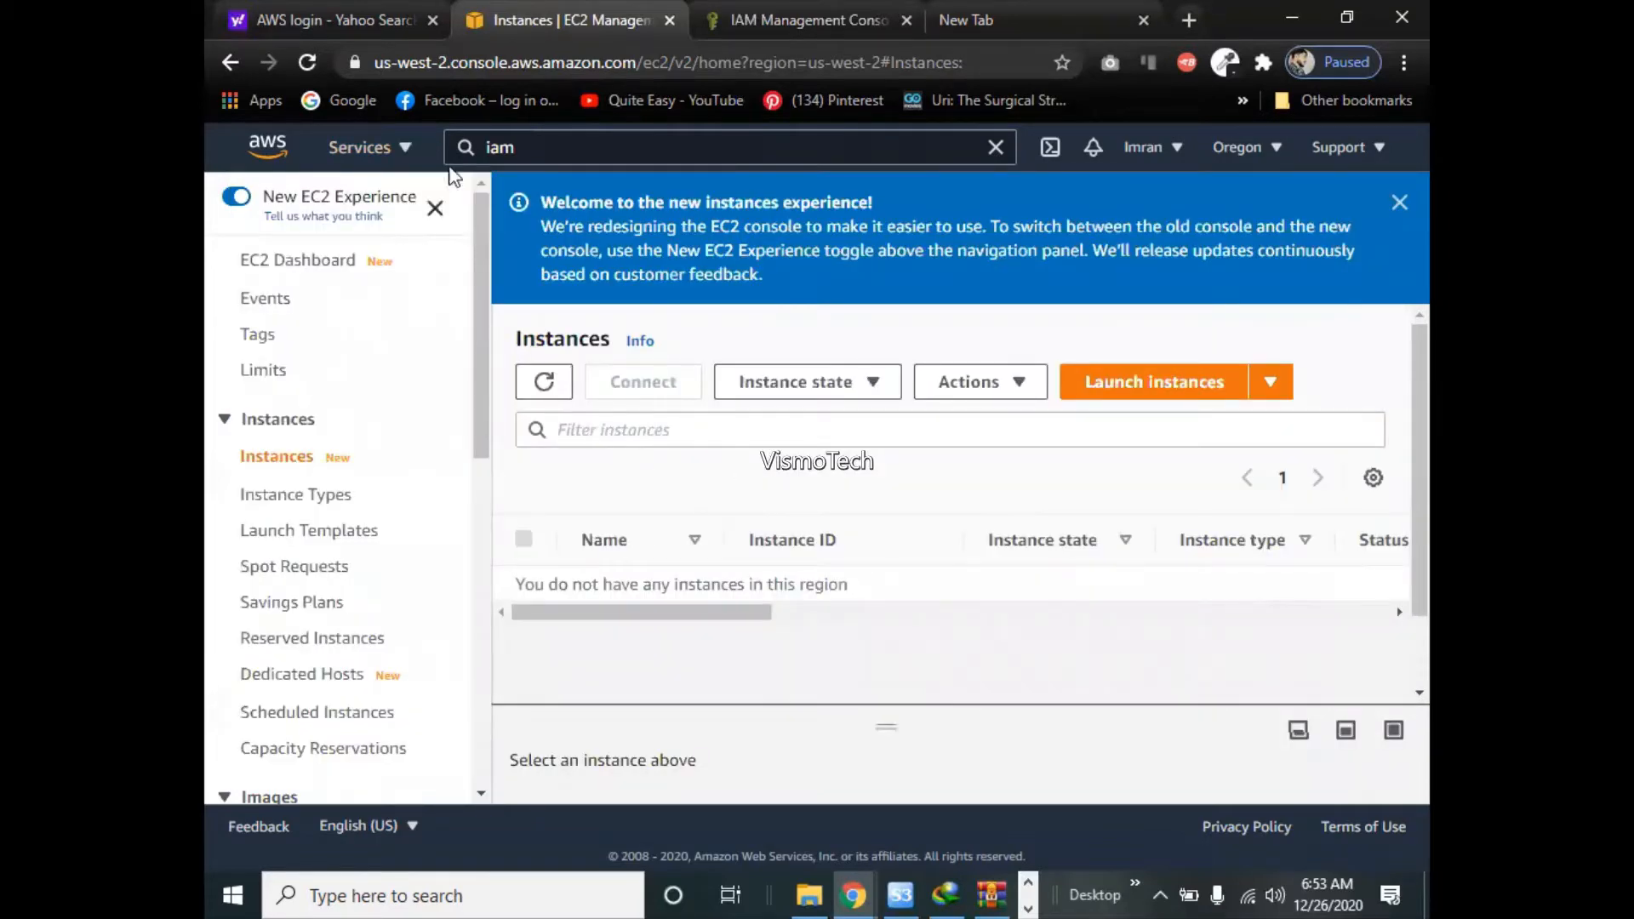
left_click(525, 146)
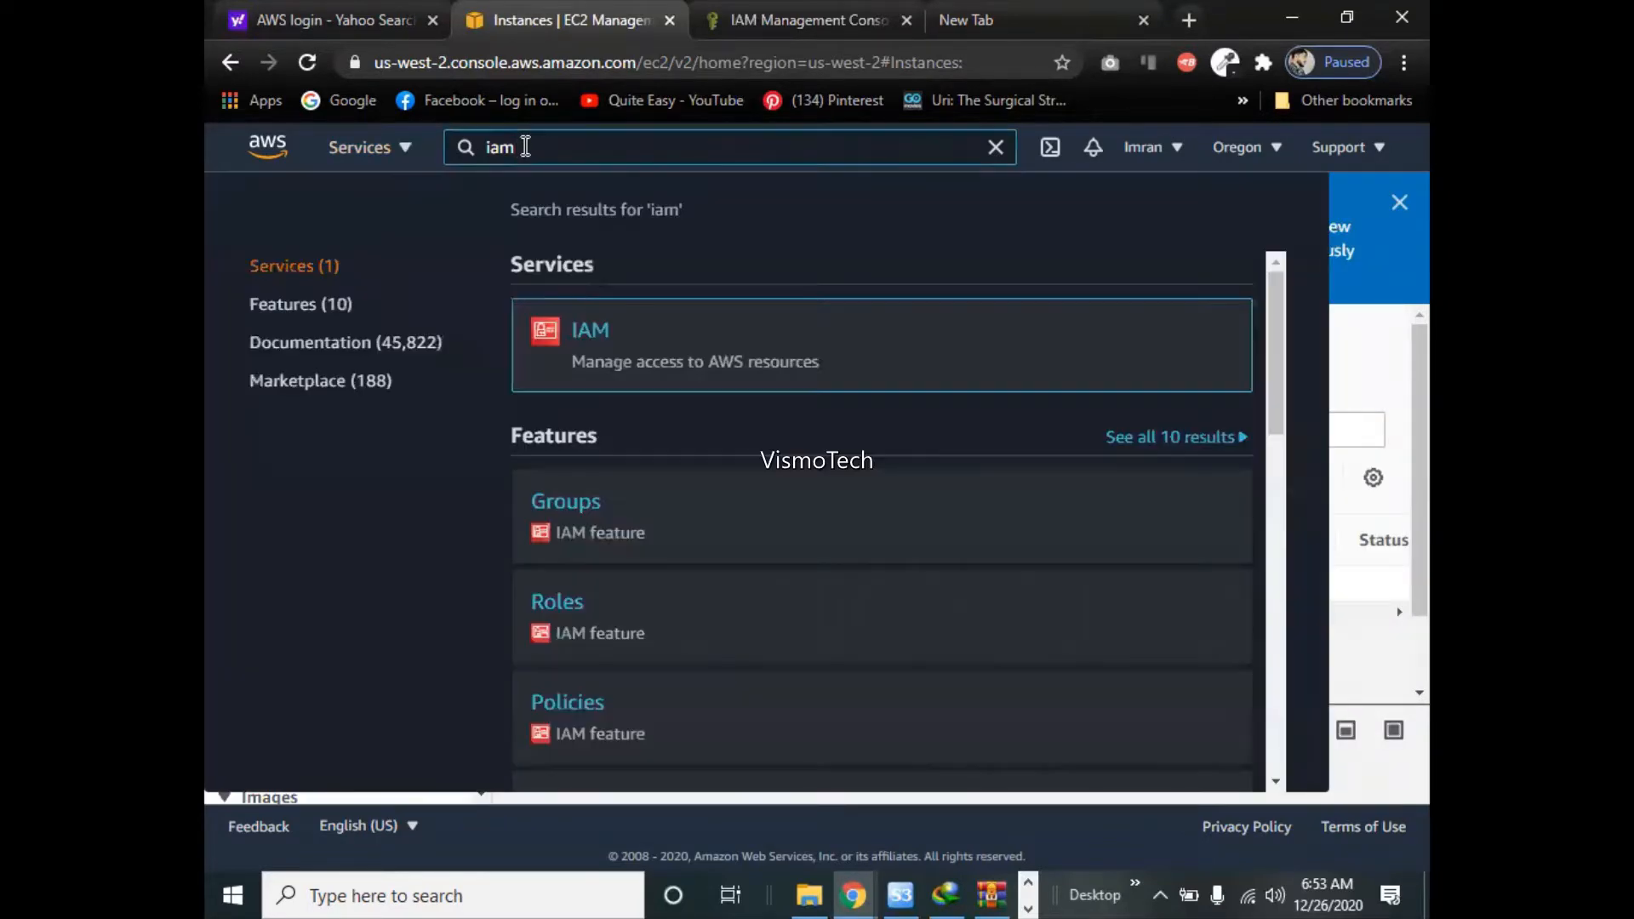
left_click(400, 151)
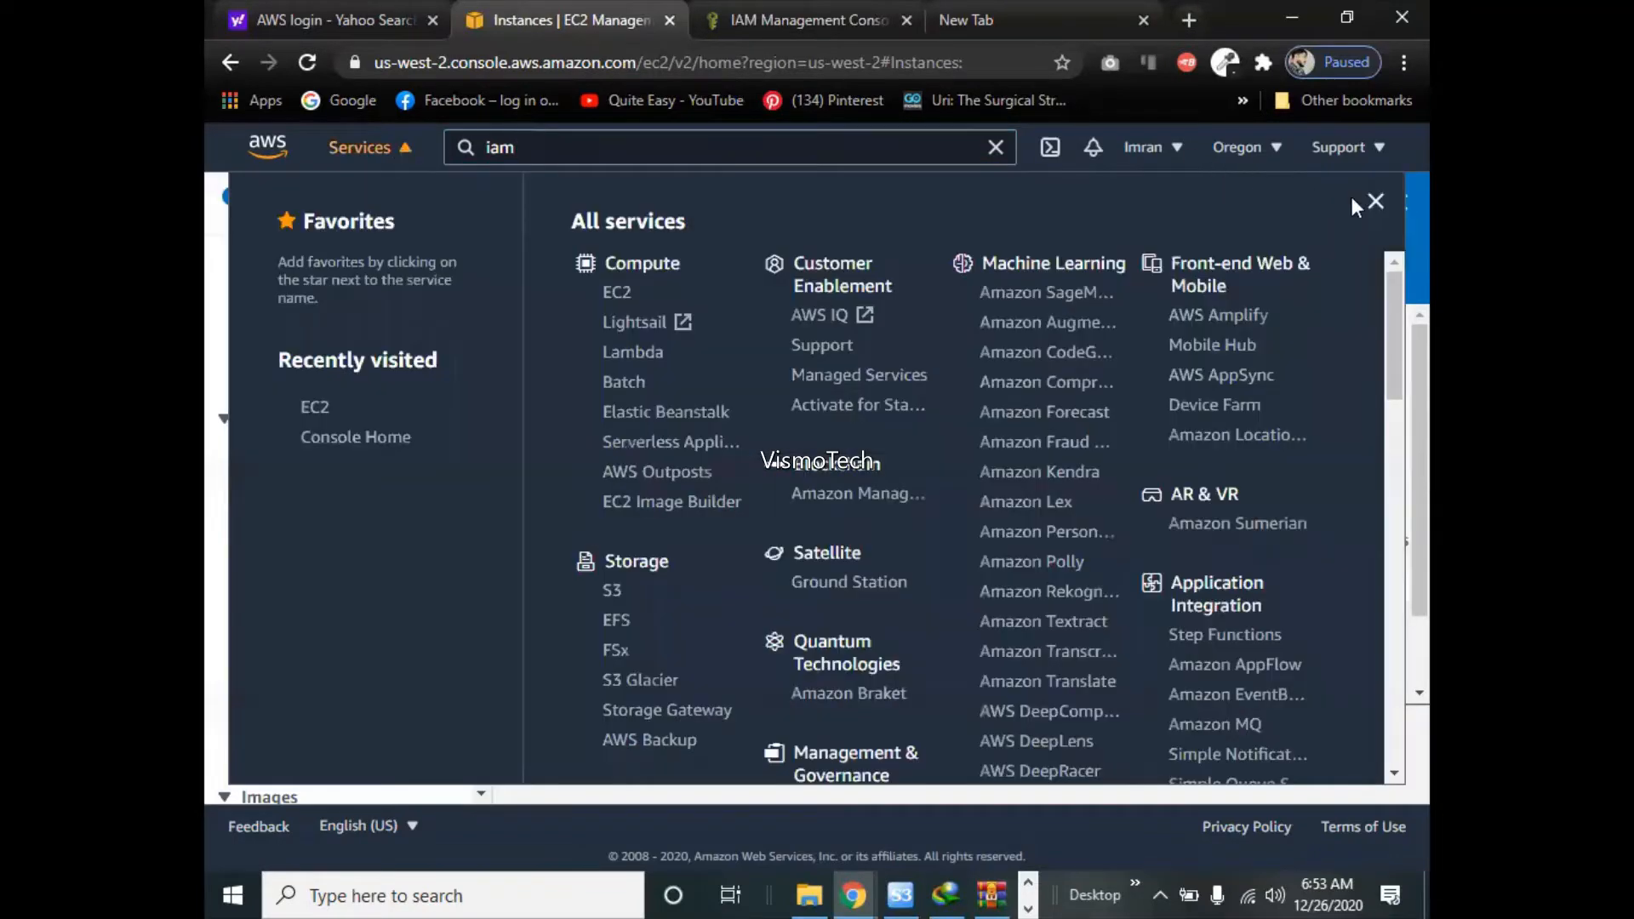
left_click(1377, 202)
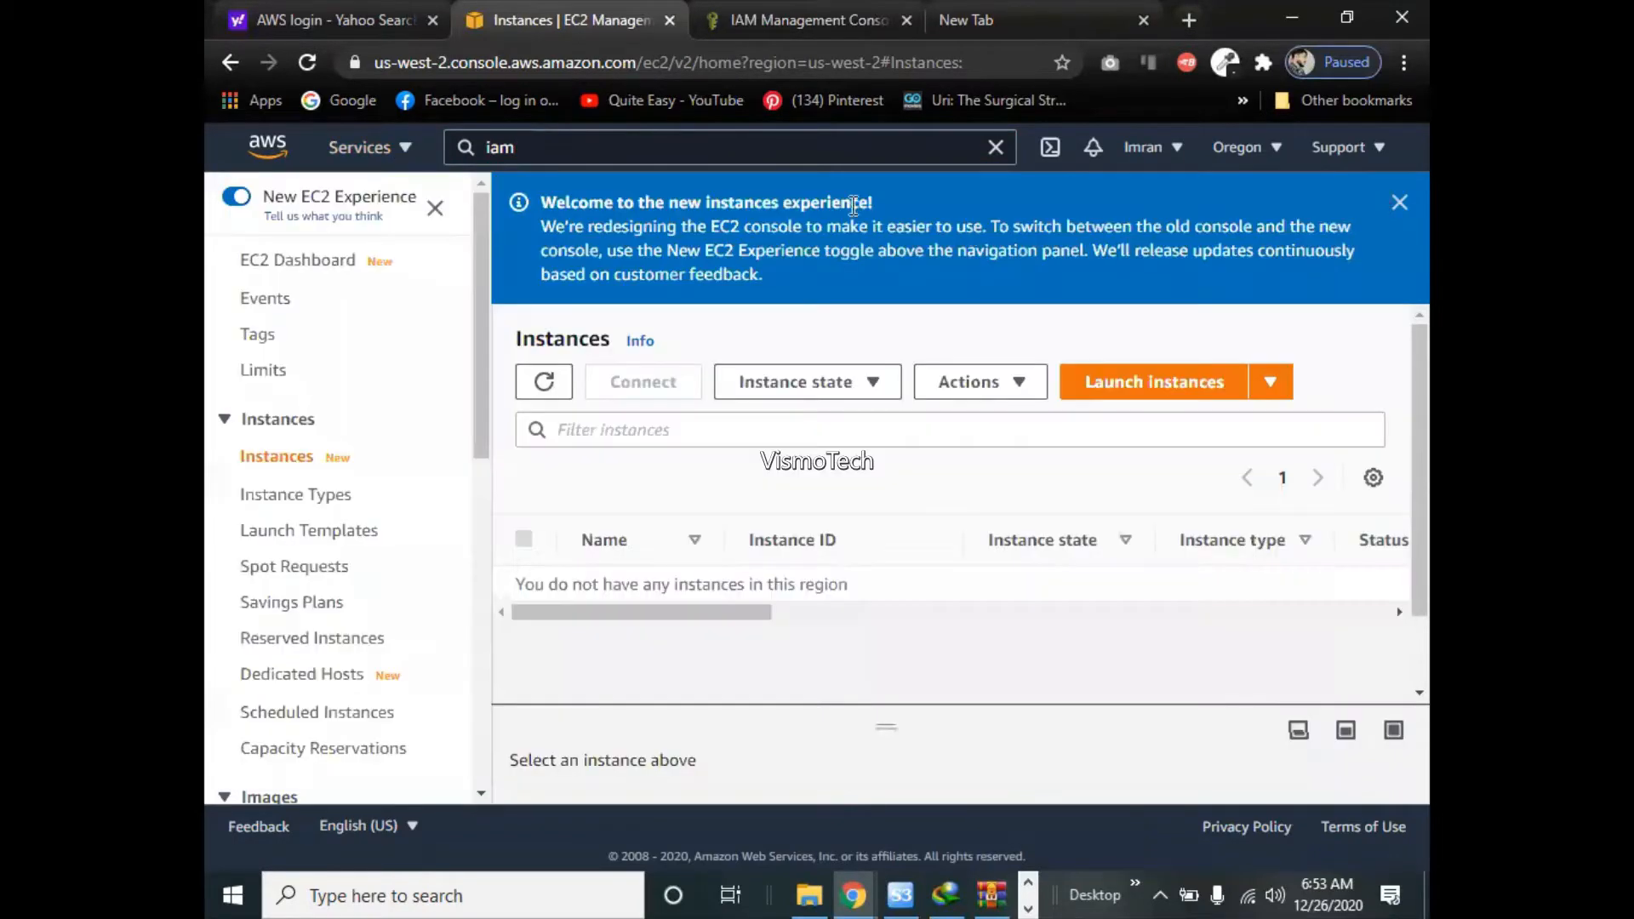
From the IAM dashboard (0 users, 2 roles), open Roles in a new tab, then go to Users.
left_click(798, 3)
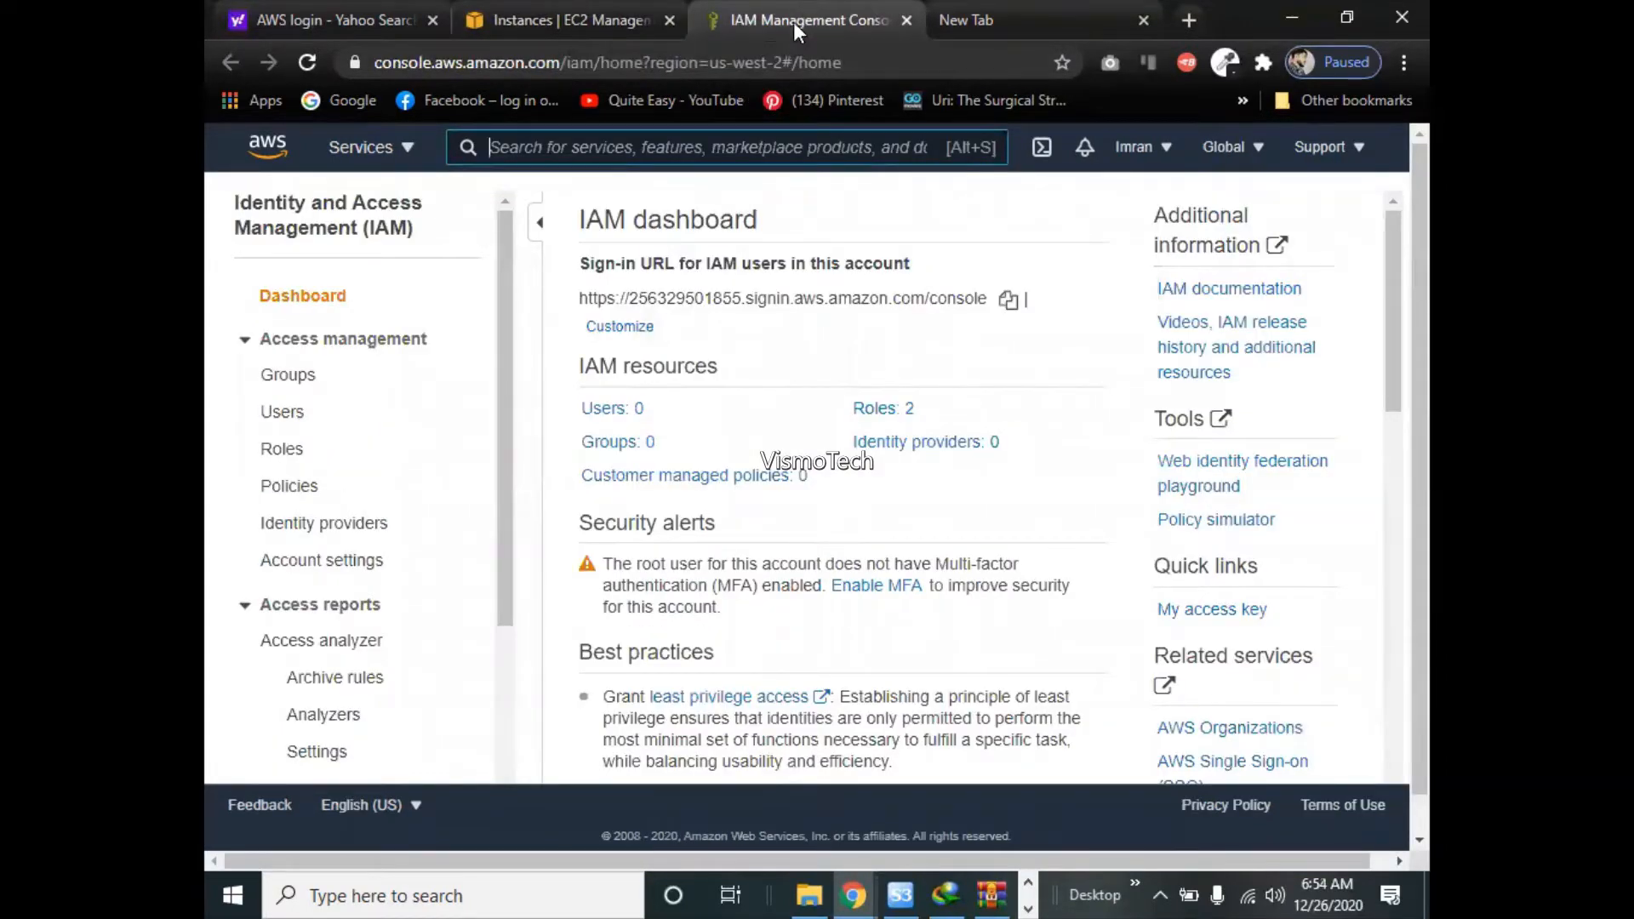
right_click(867, 416)
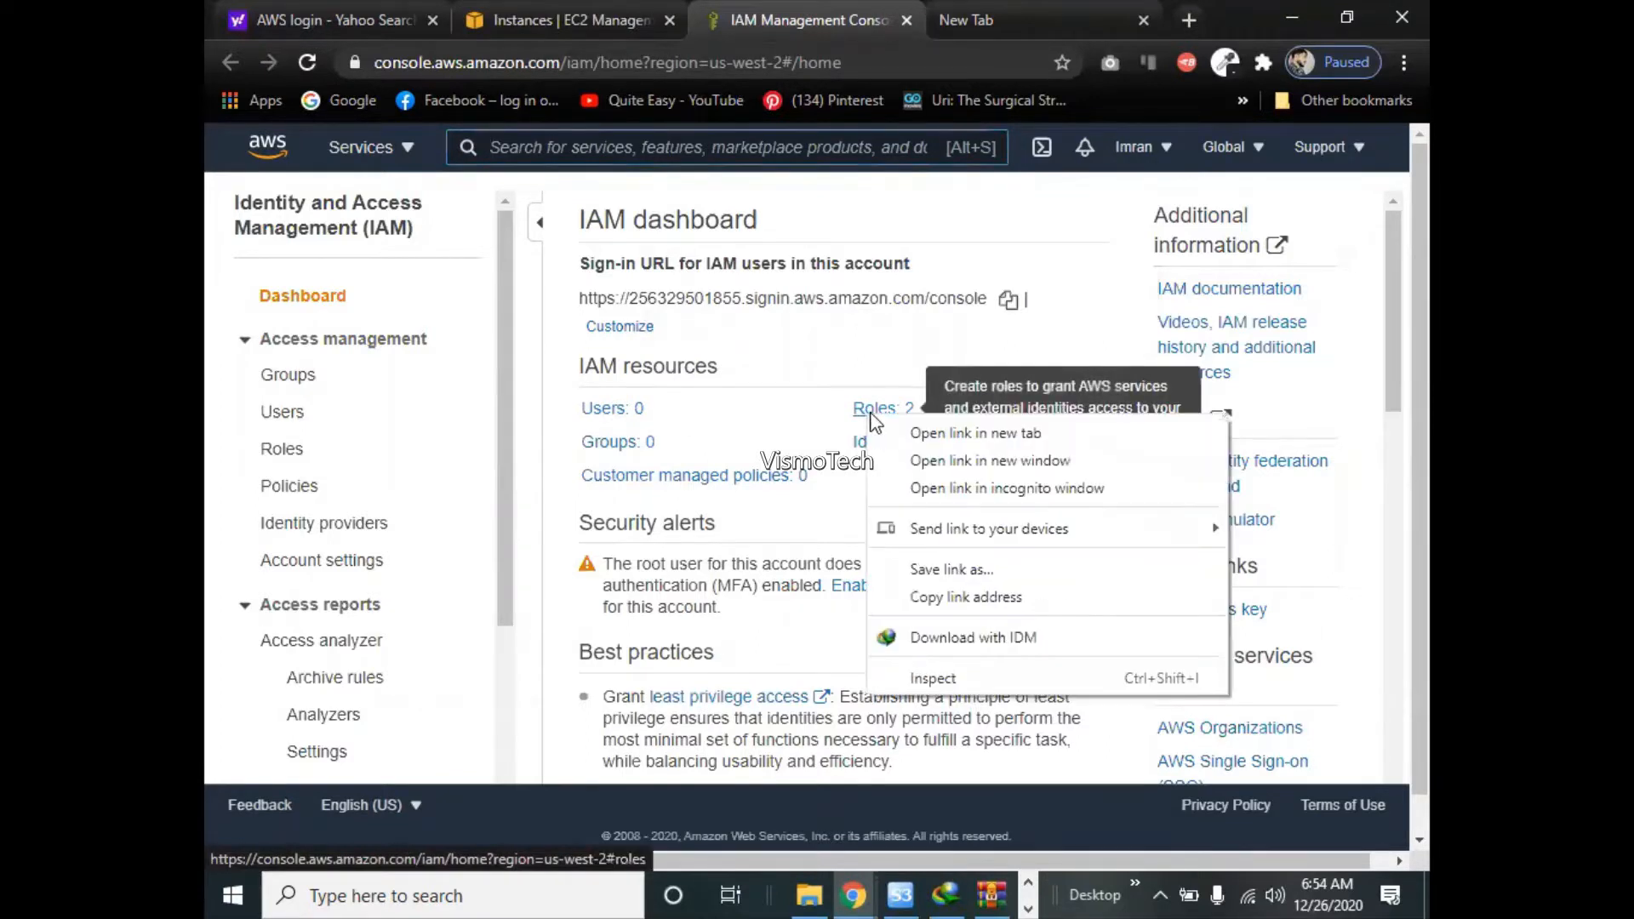
left_click(925, 434)
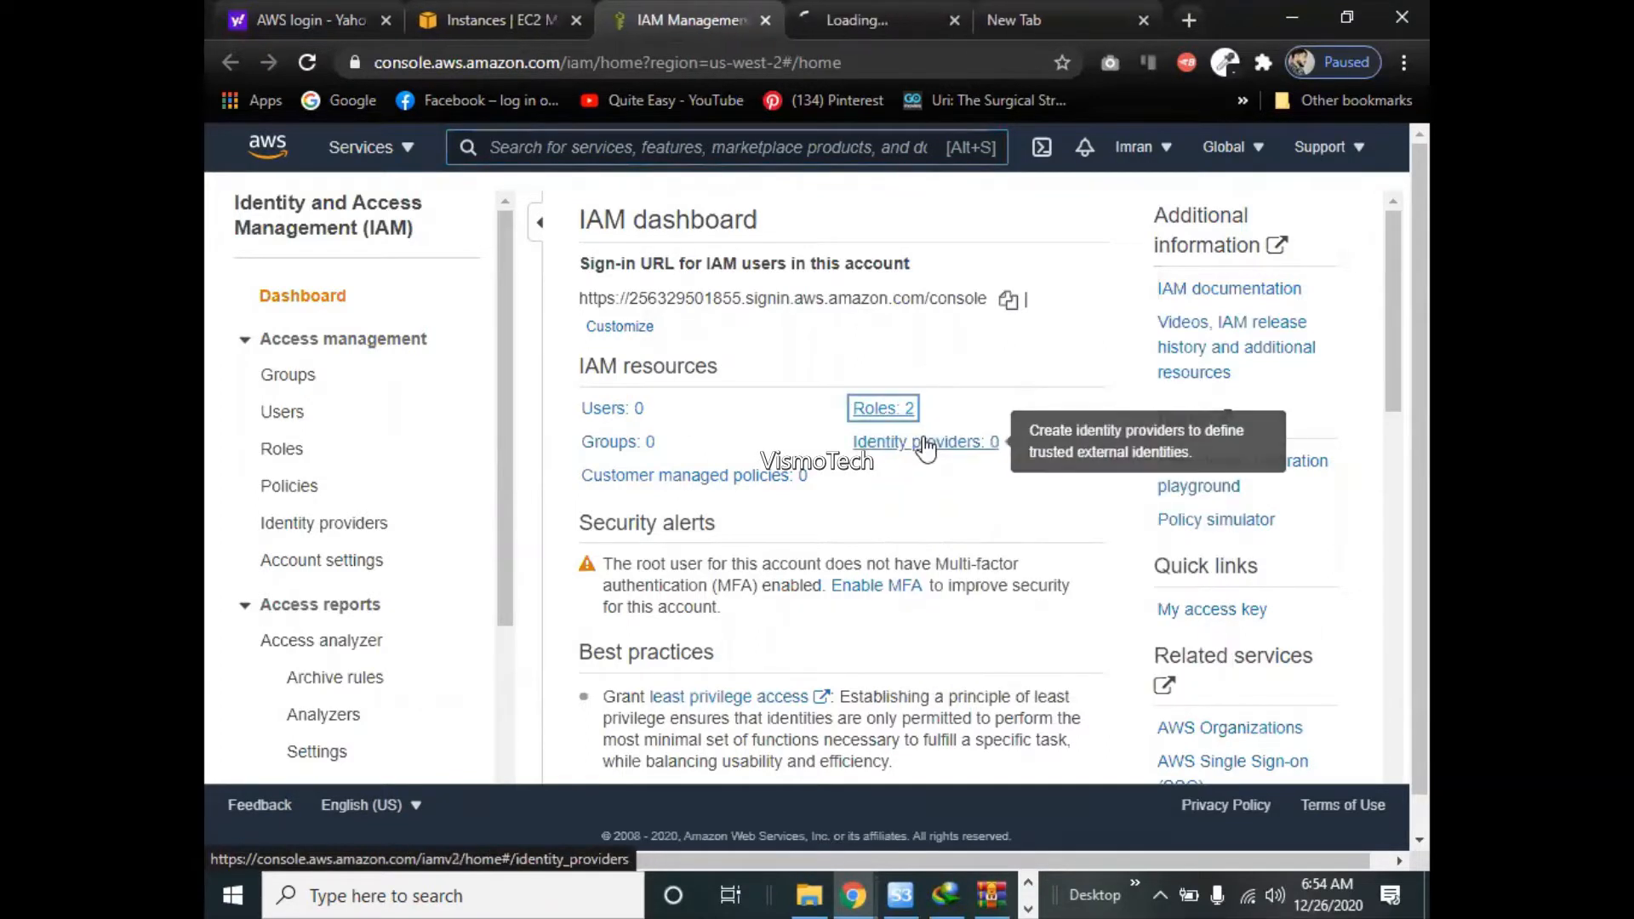
left_click(827, 18)
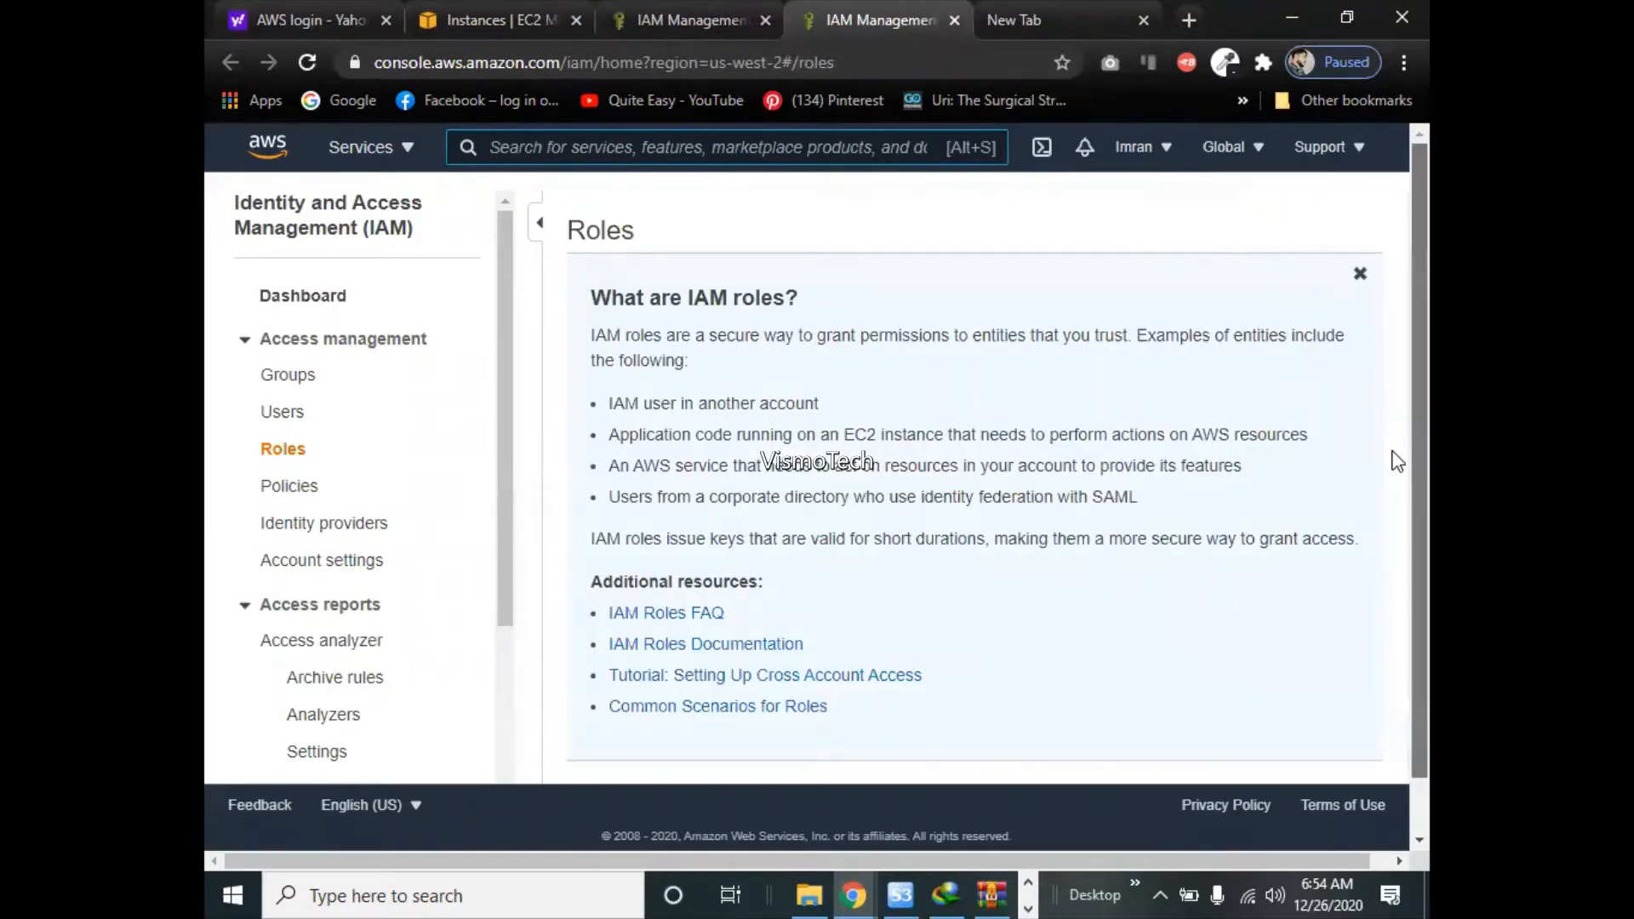
scroll(1397, 460, "down", 1)
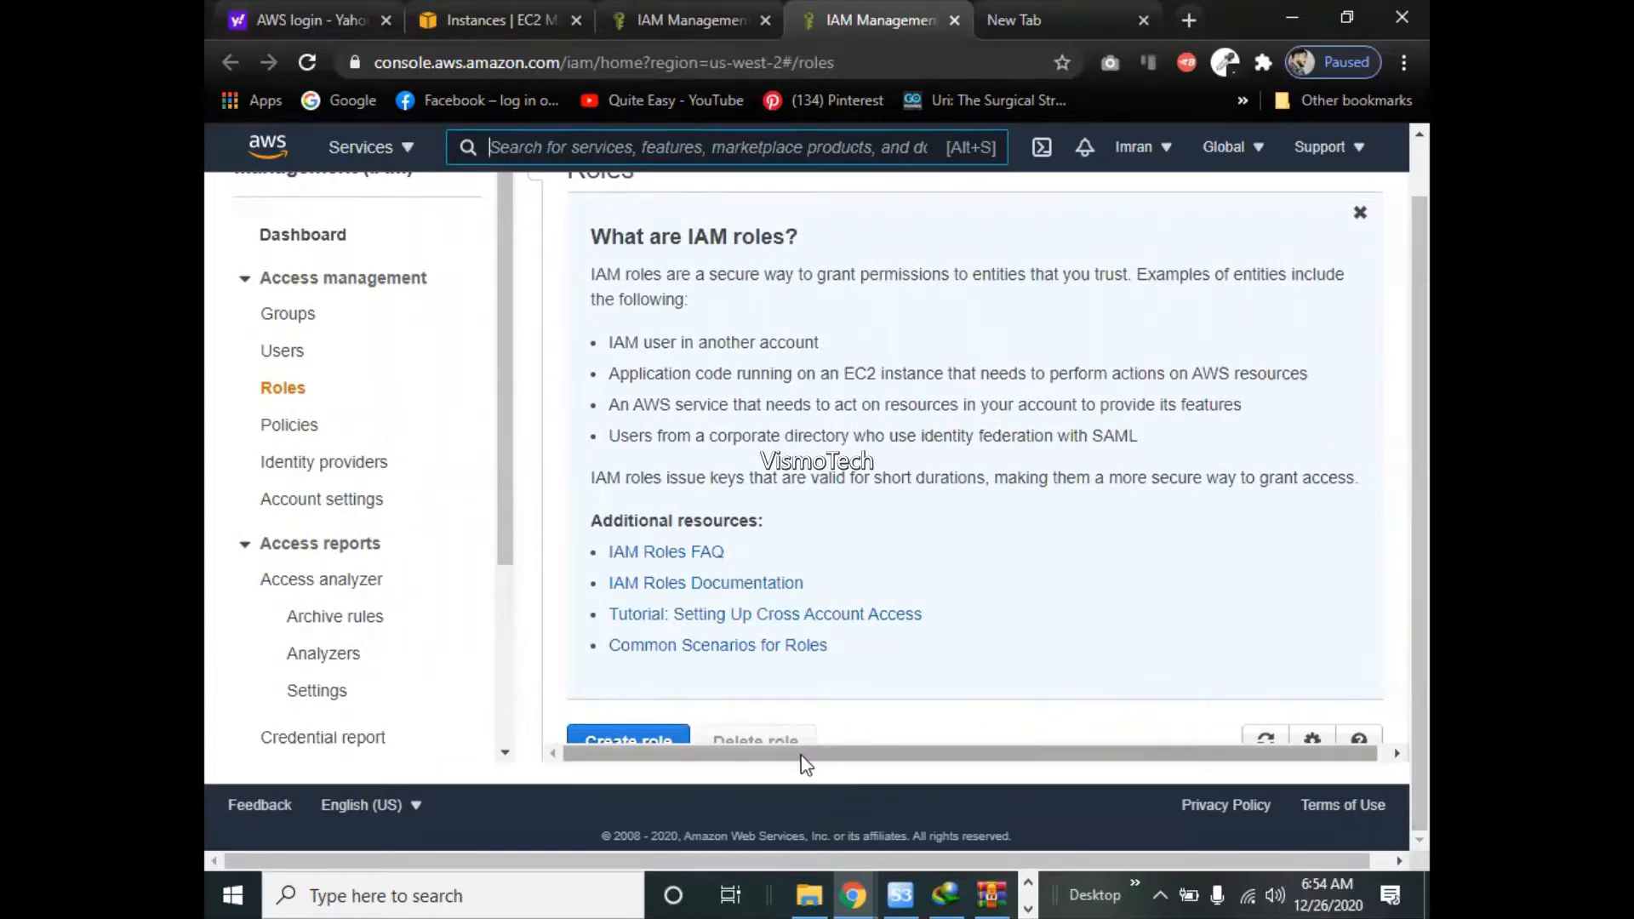
left_click_drag(806, 764, 872, 762)
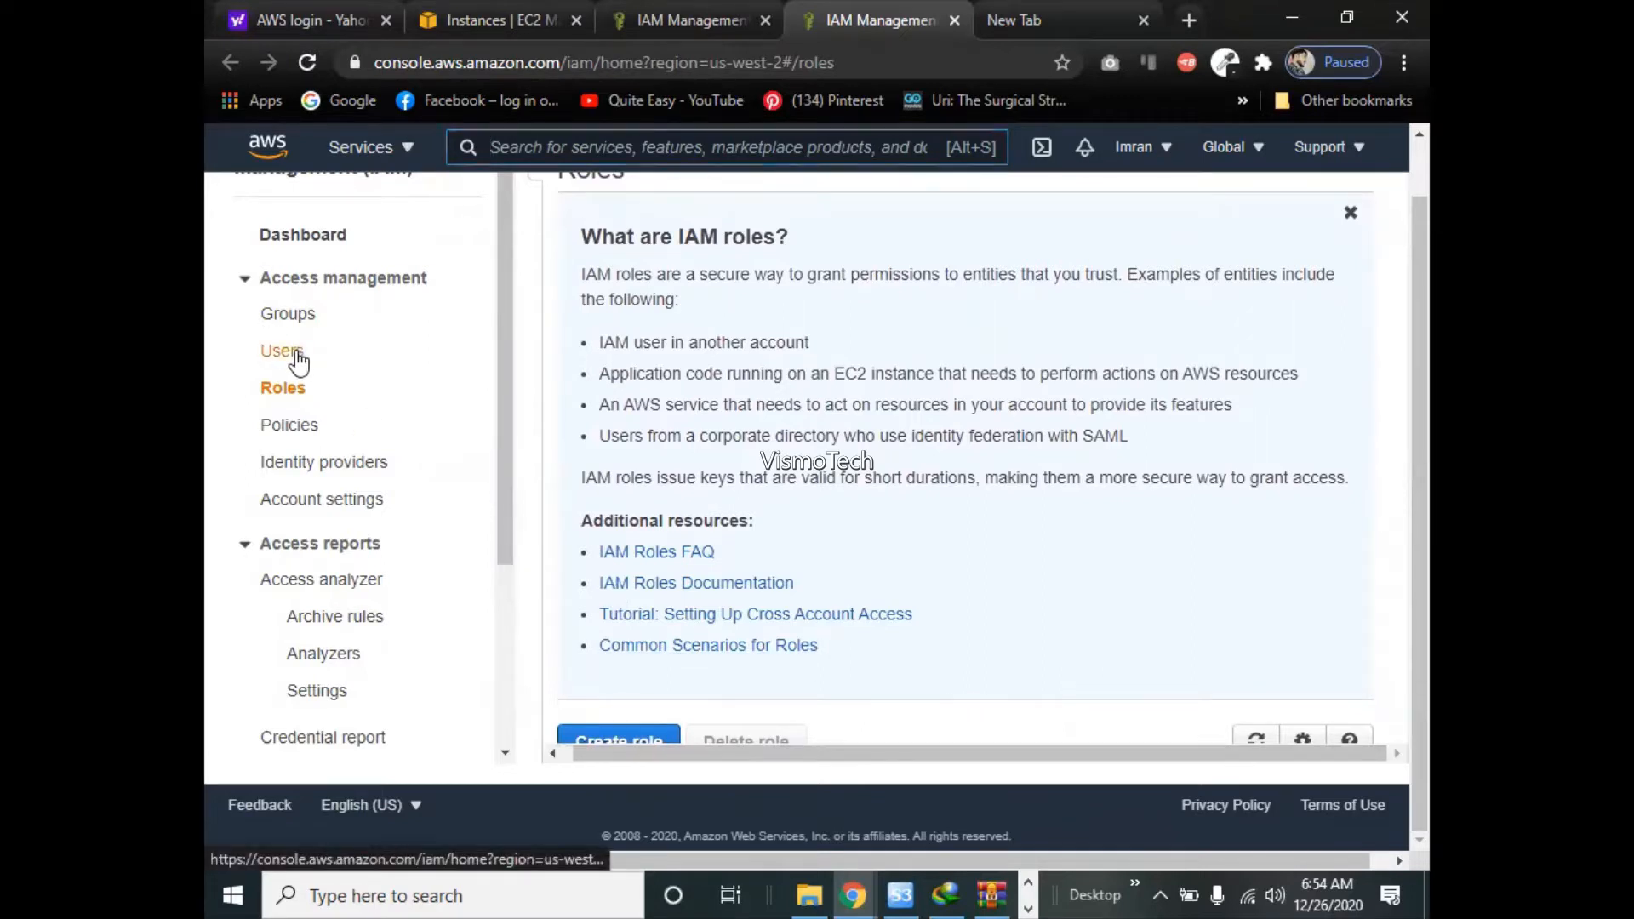
left_click(298, 362)
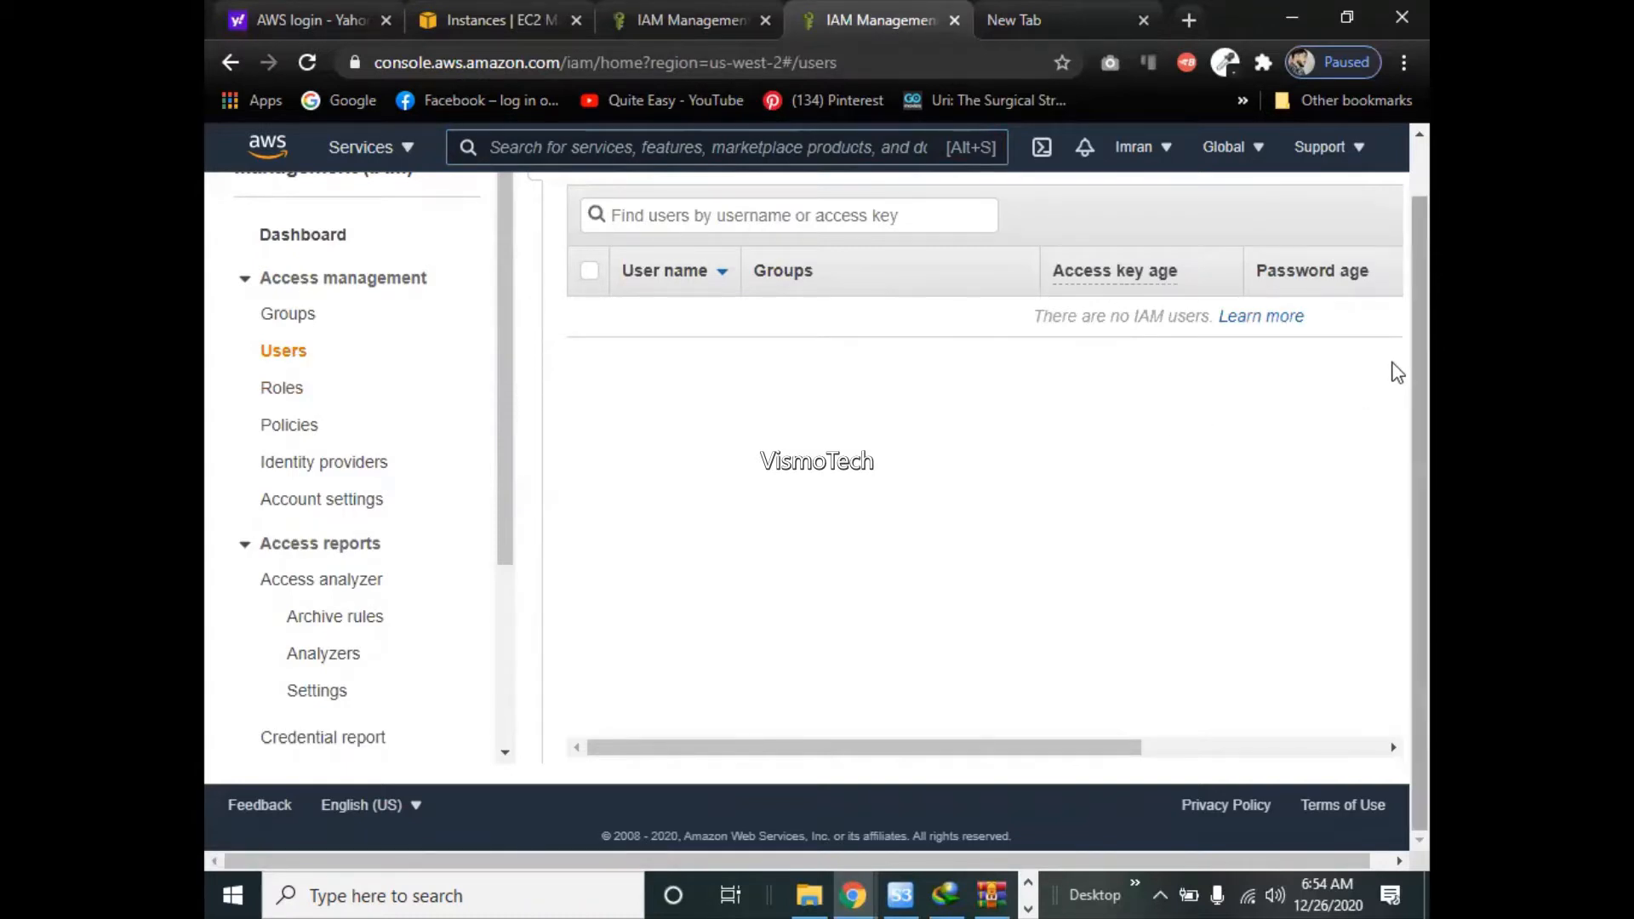
scroll(1398, 353, "up", 1)
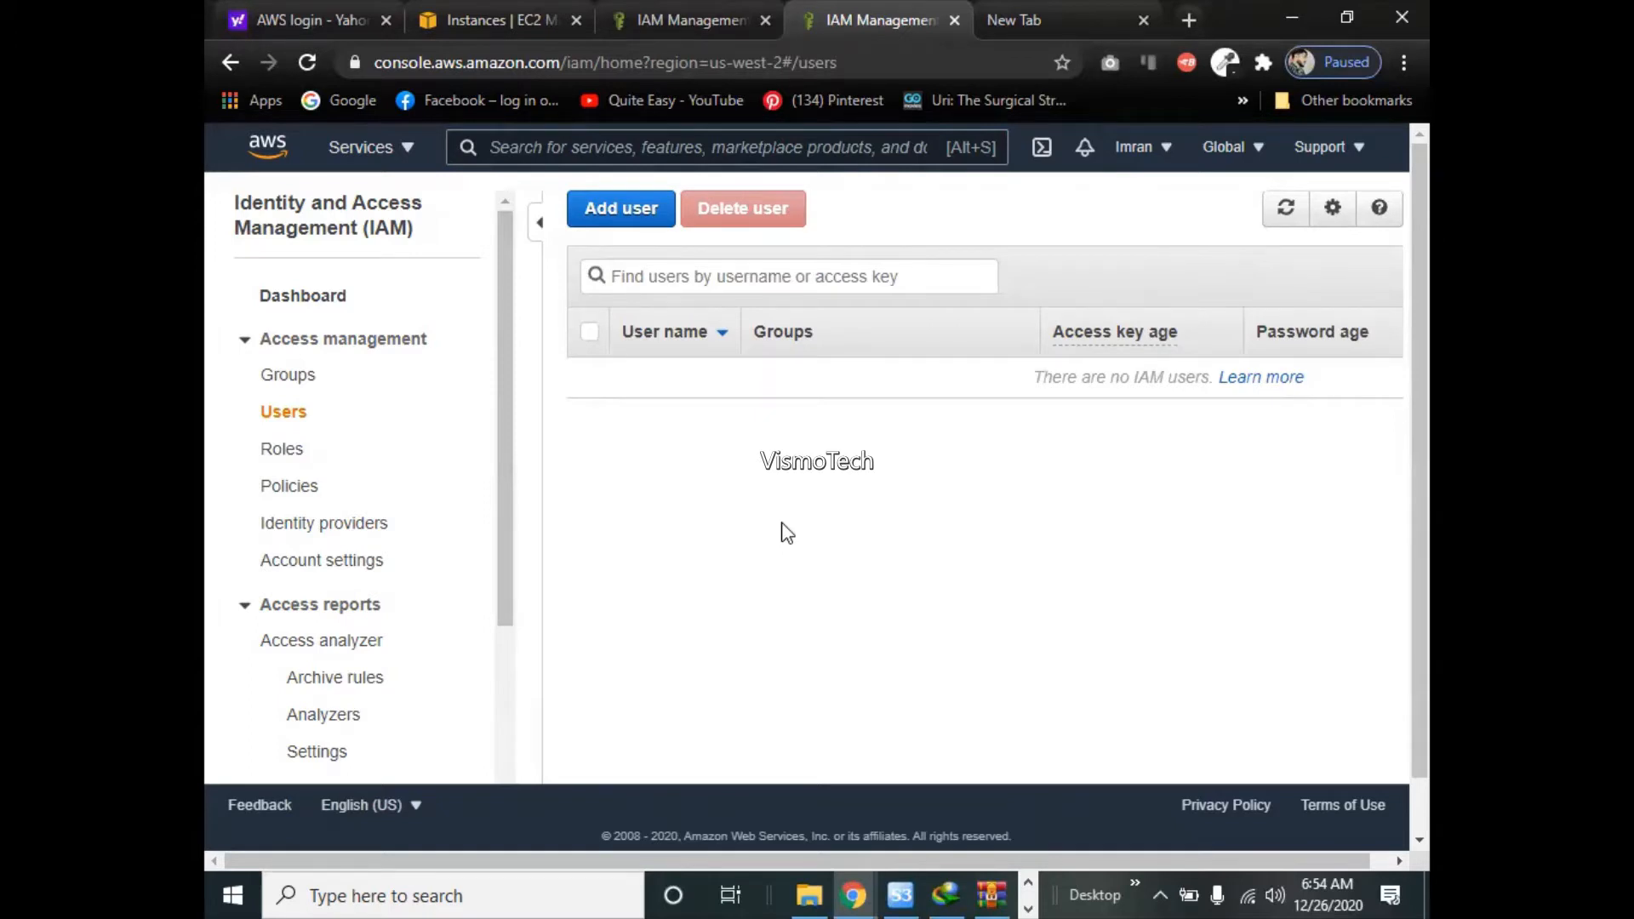
Start adding a user named 'vismo' with Programmatic access ticked.
left_click(618, 213)
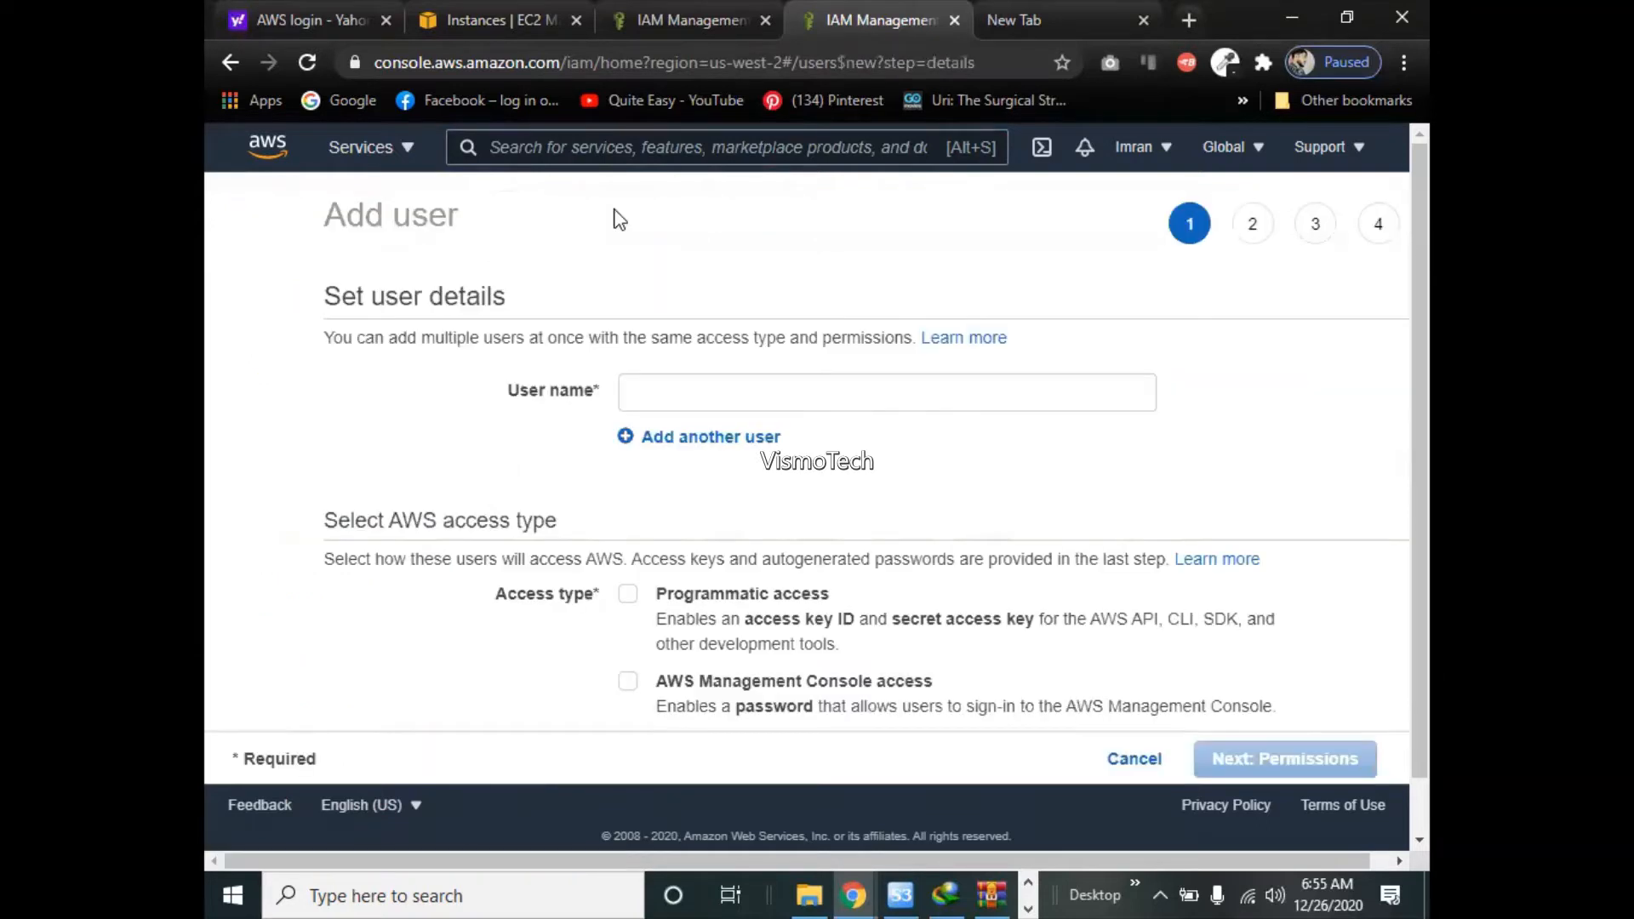
left_click(739, 385)
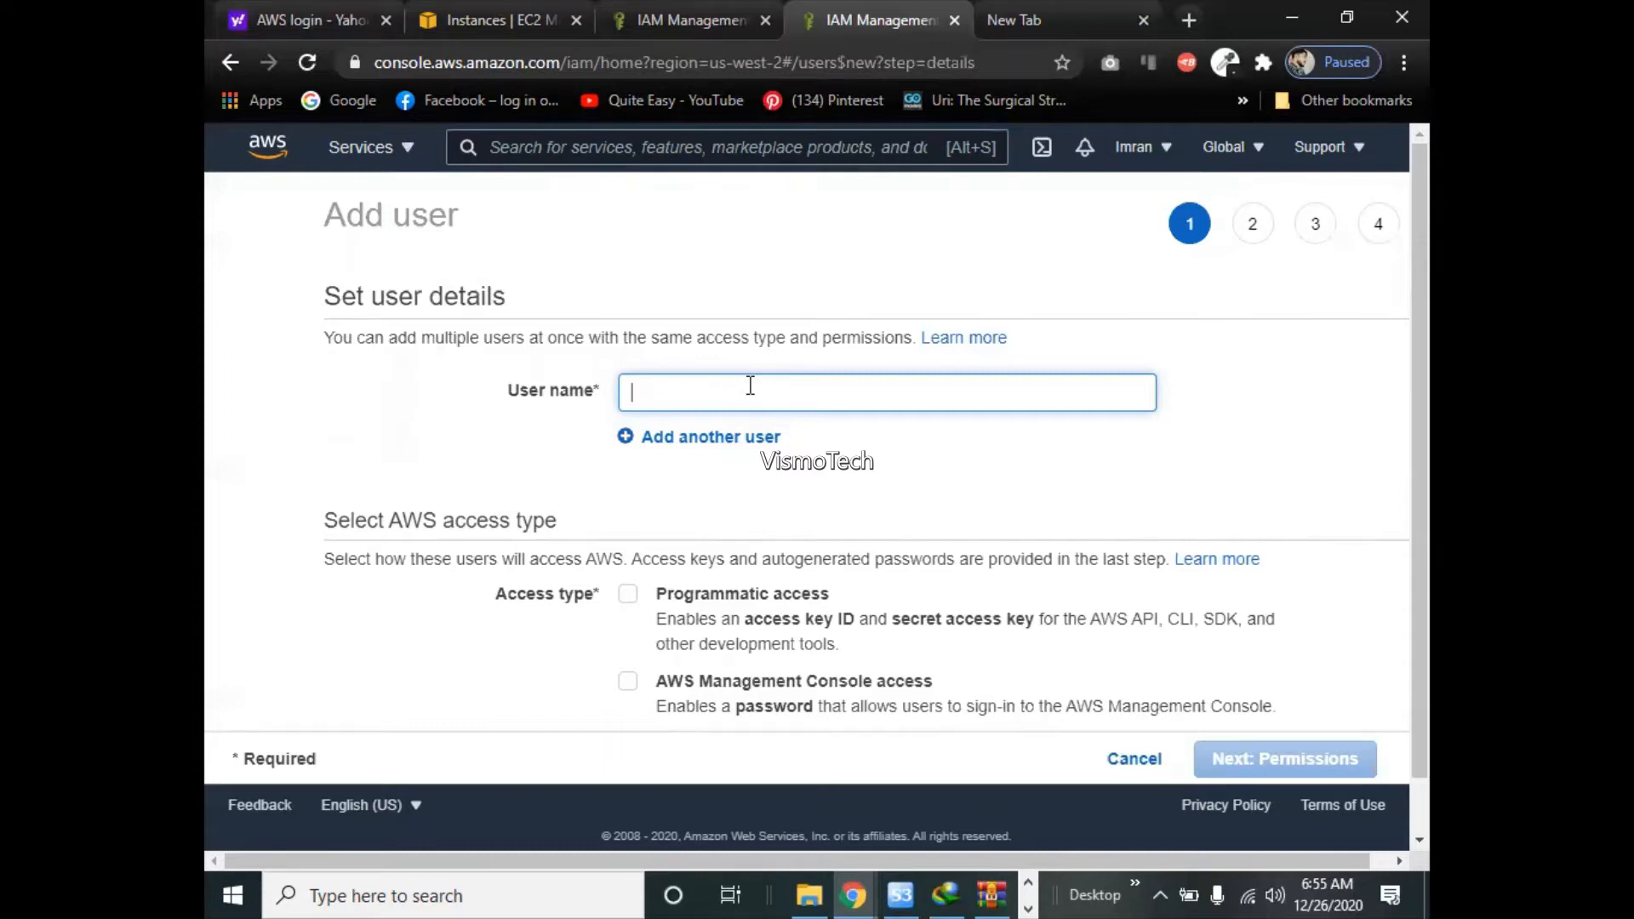
type("vismo")
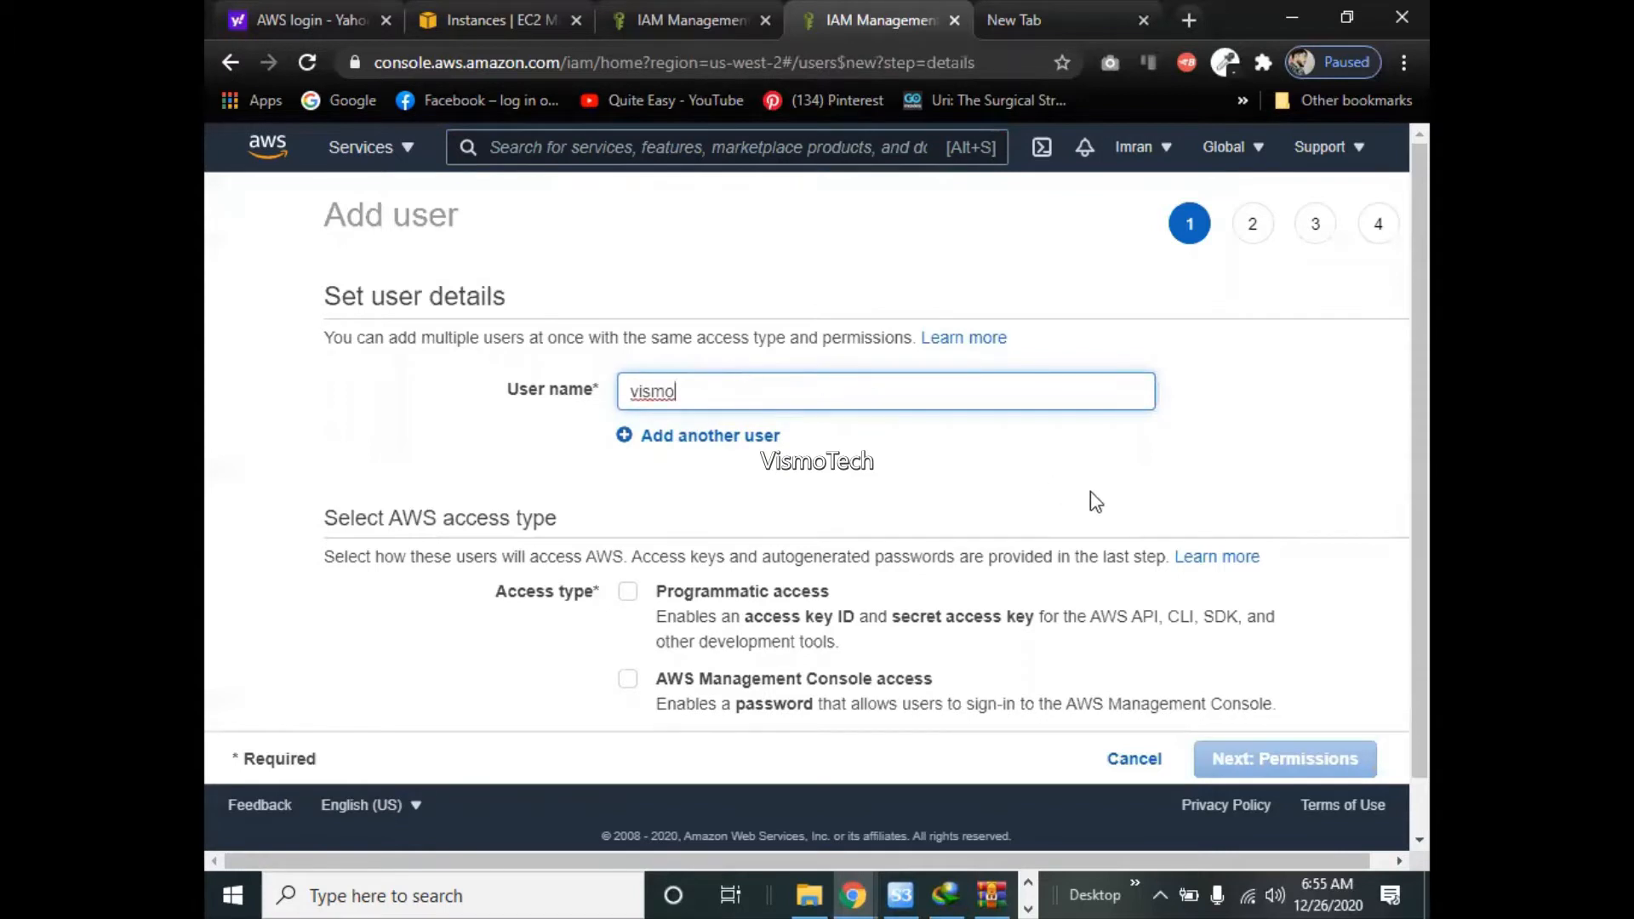
scroll(1398, 511, "down", 1)
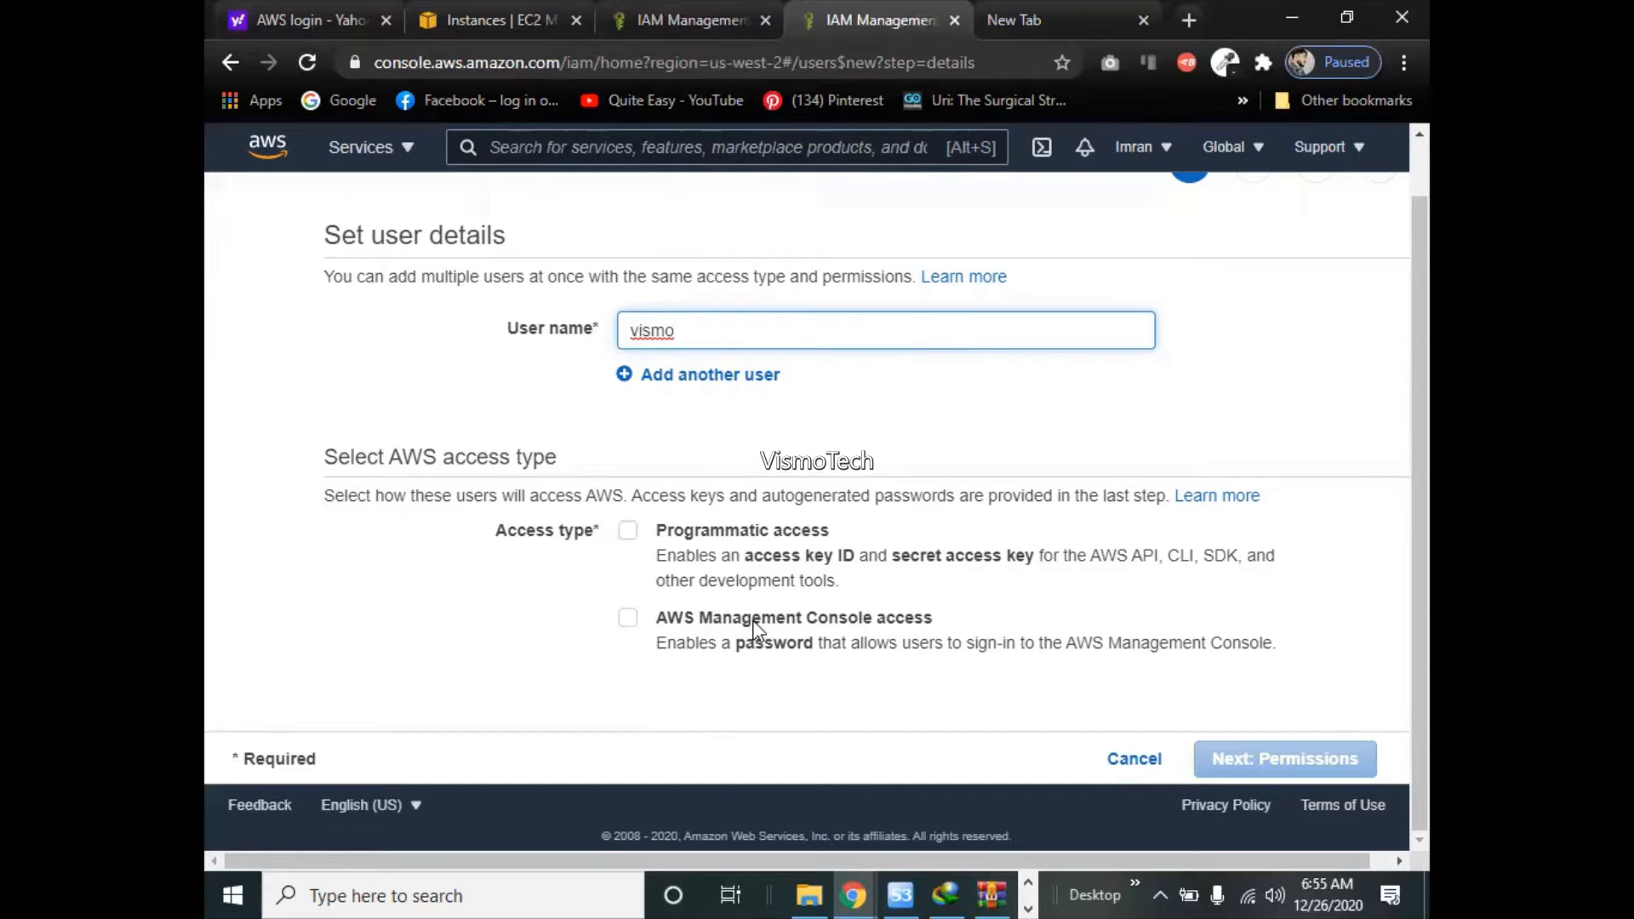
left_click(627, 533)
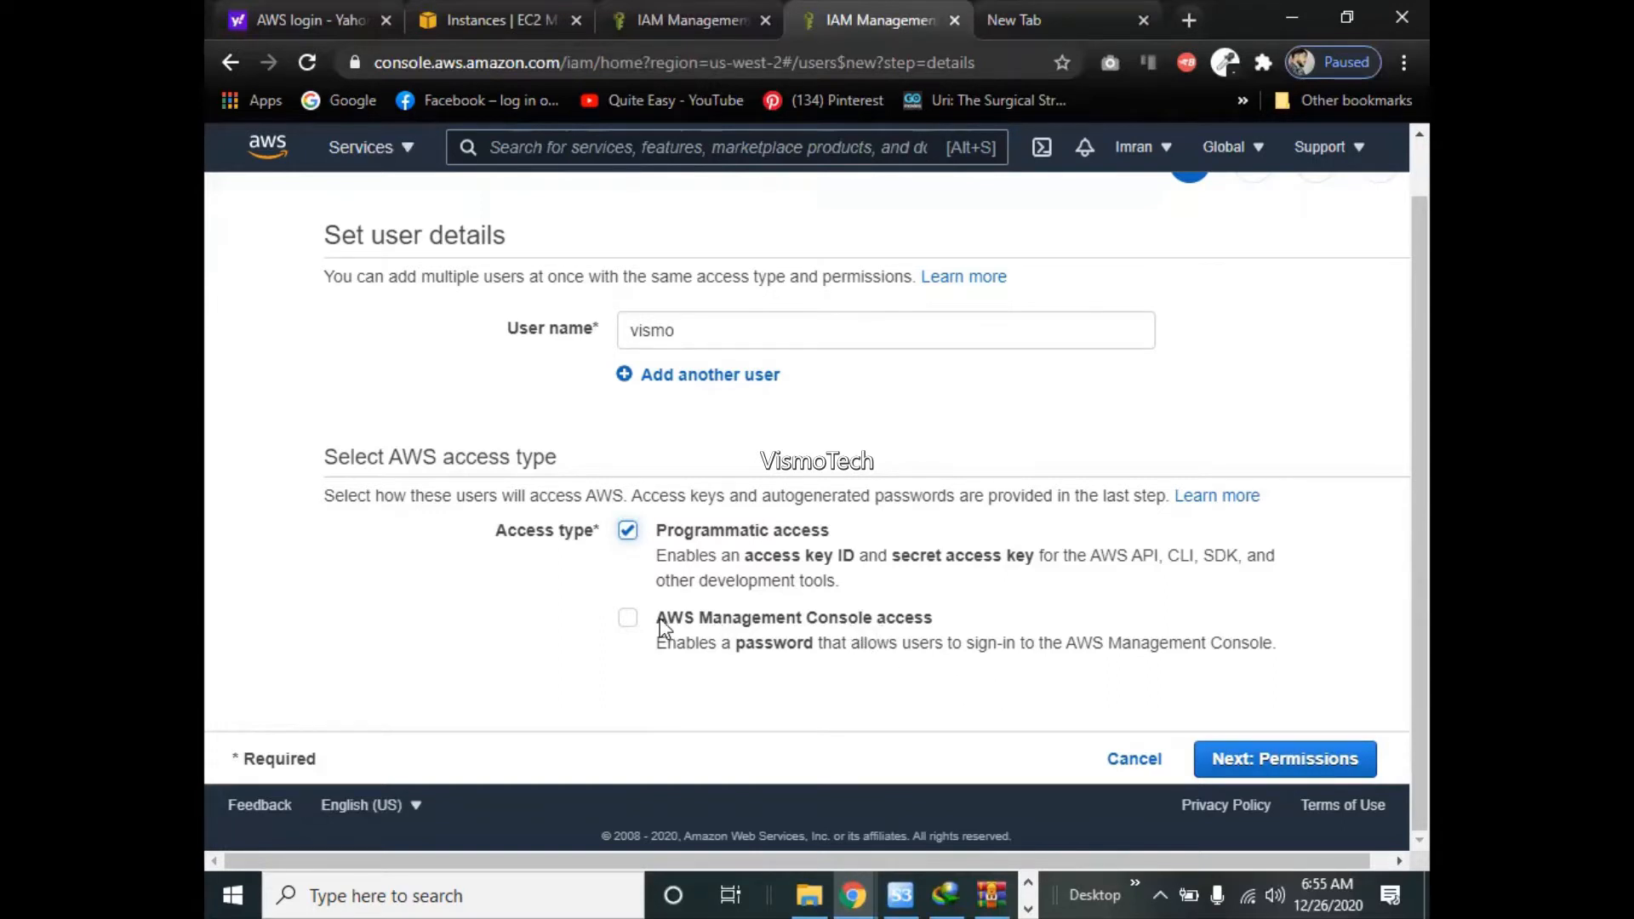
Add Management Console access for vismo alongside programmatic access, keeping an autogenerated password.
left_click(628, 619)
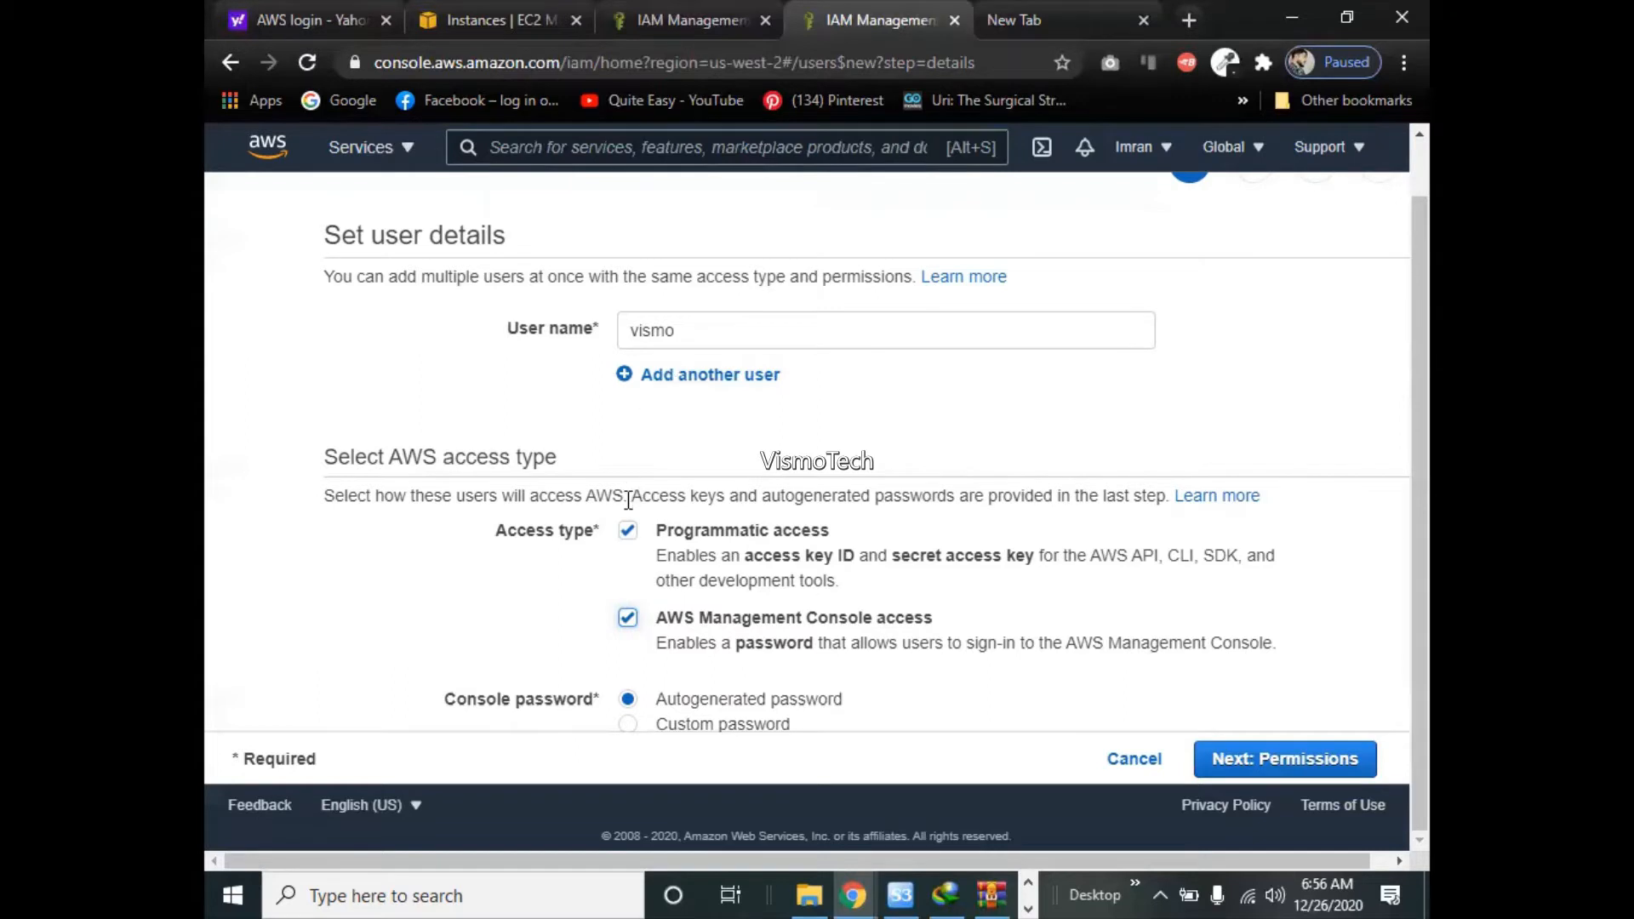
left_click(627, 531)
left_click(627, 531)
left_click(1250, 765)
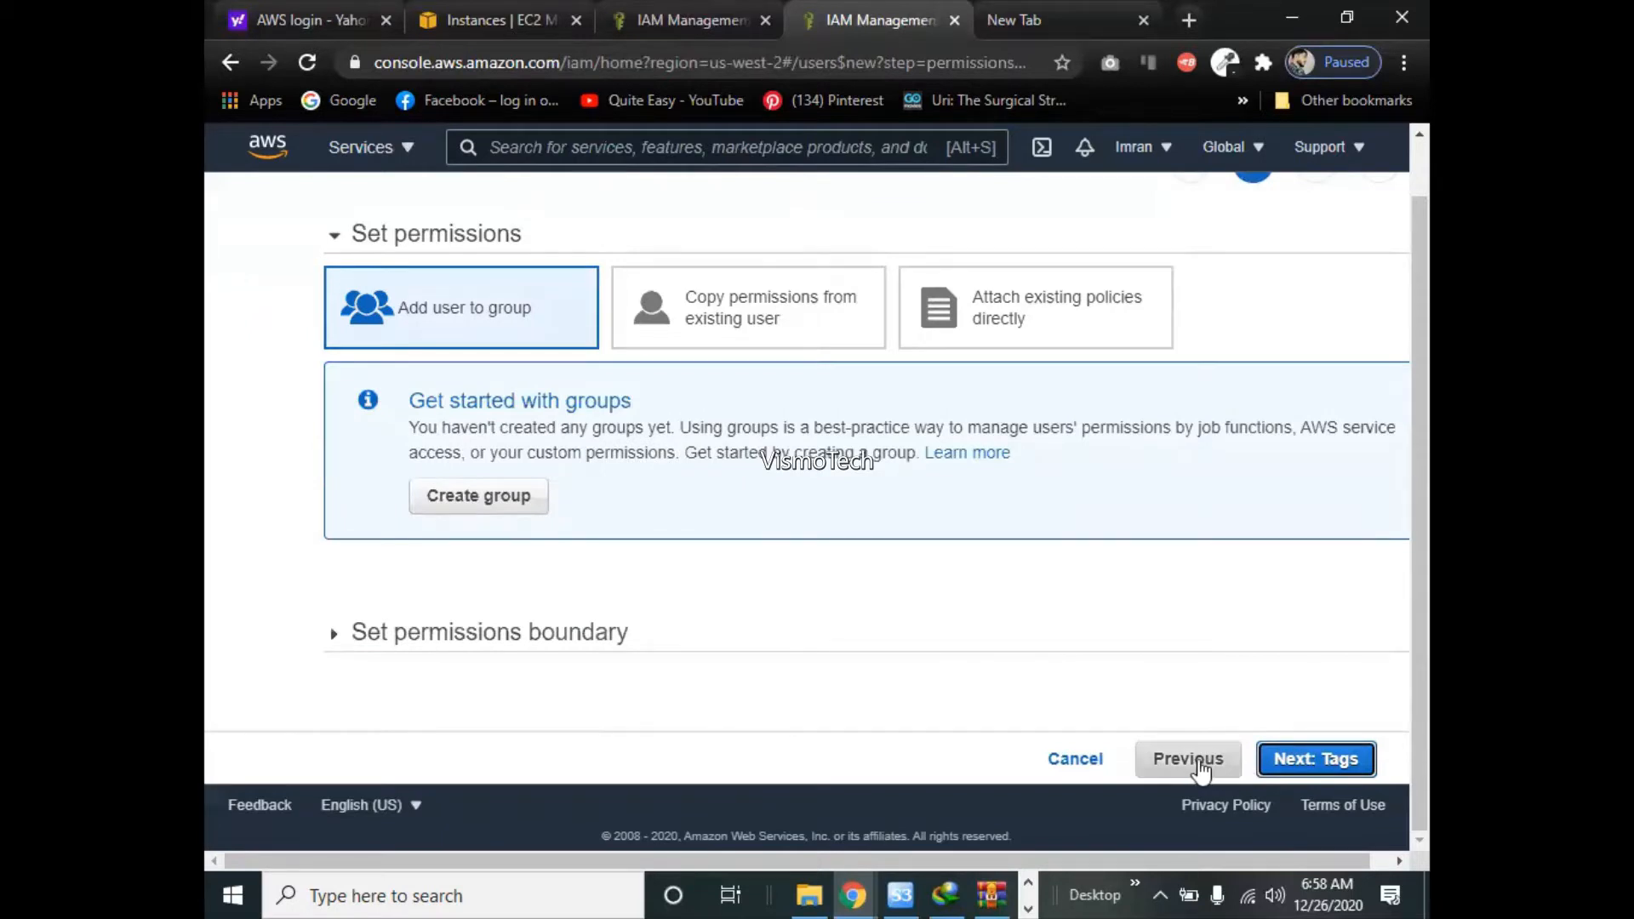
left_click(1200, 766)
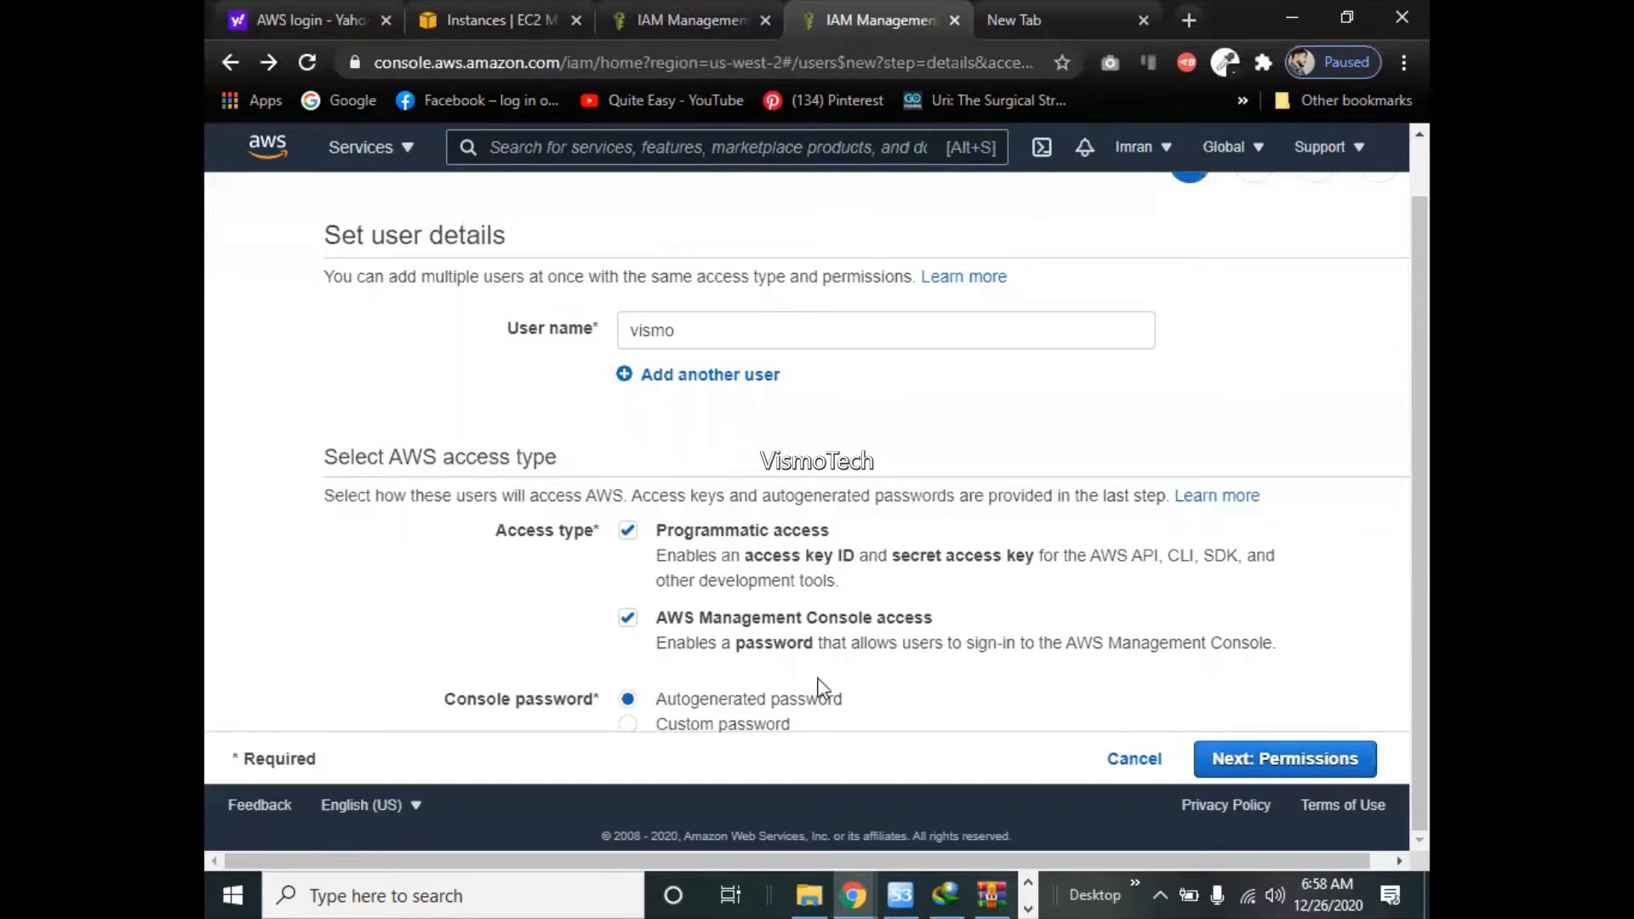
left_click(629, 726)
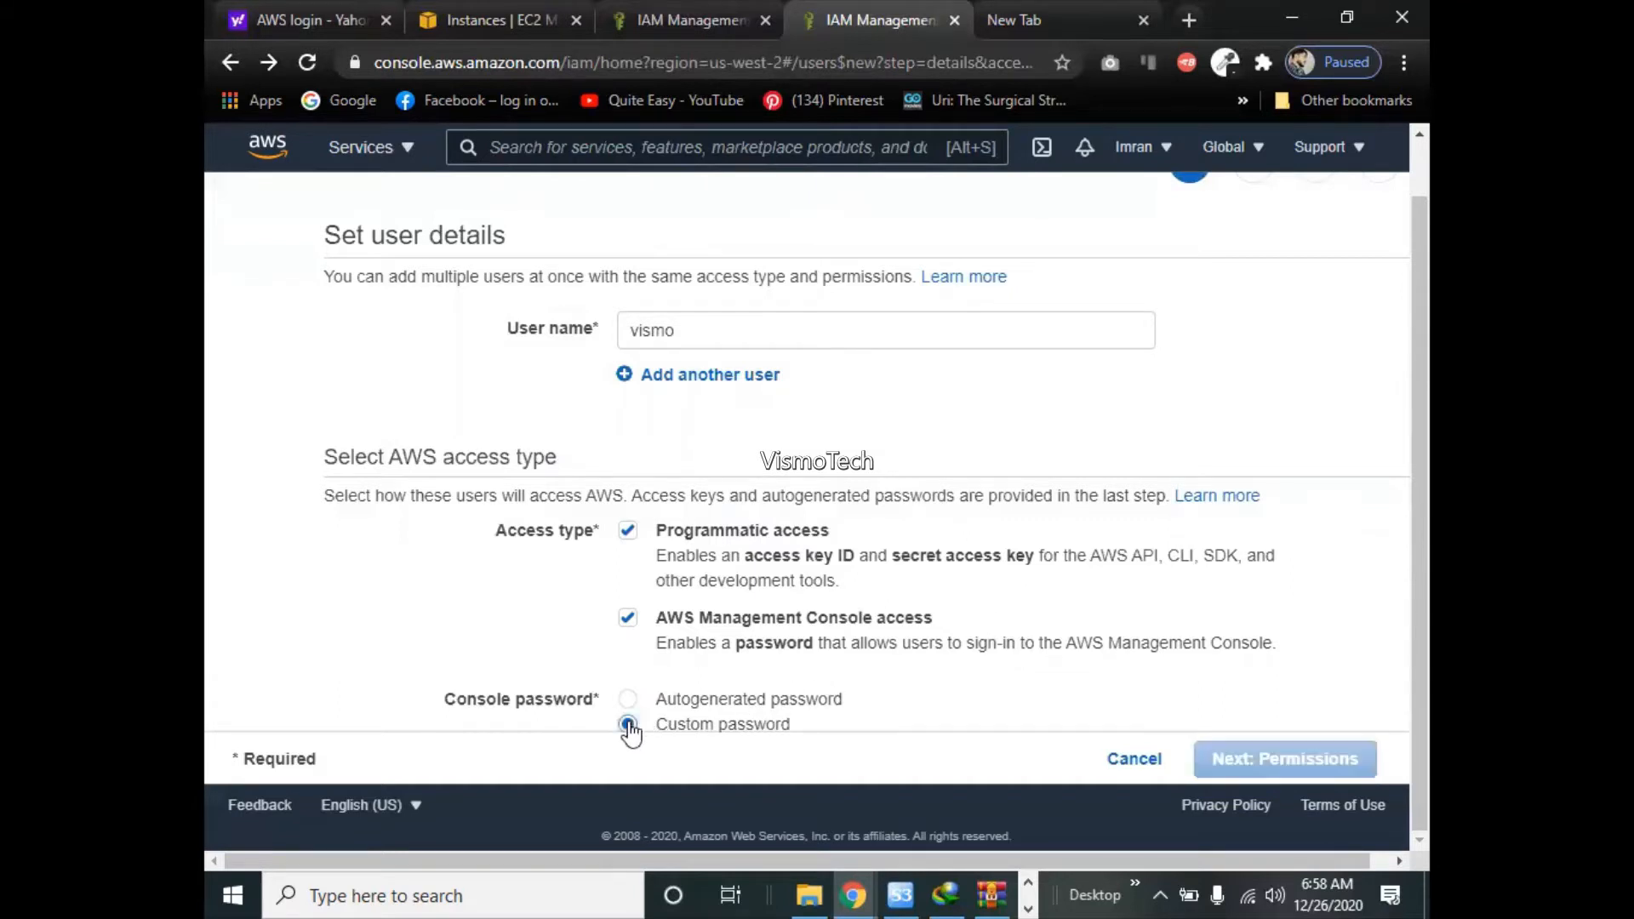
left_click(628, 701)
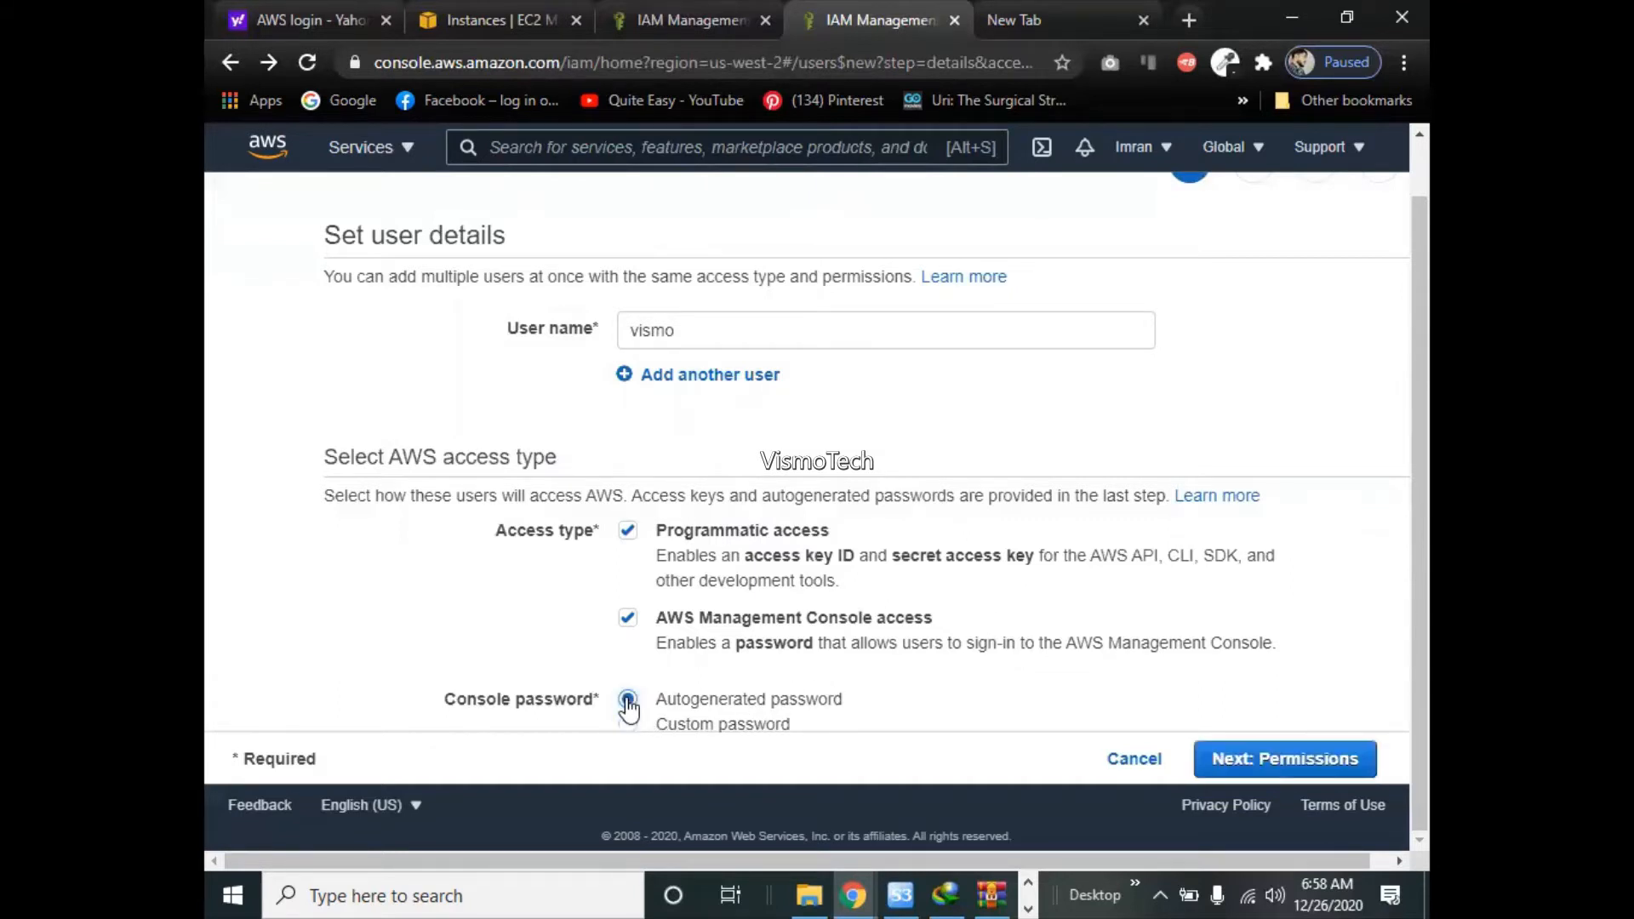
On the permissions step, compare the options and settle on Attach existing policies directly.
left_click(1285, 760)
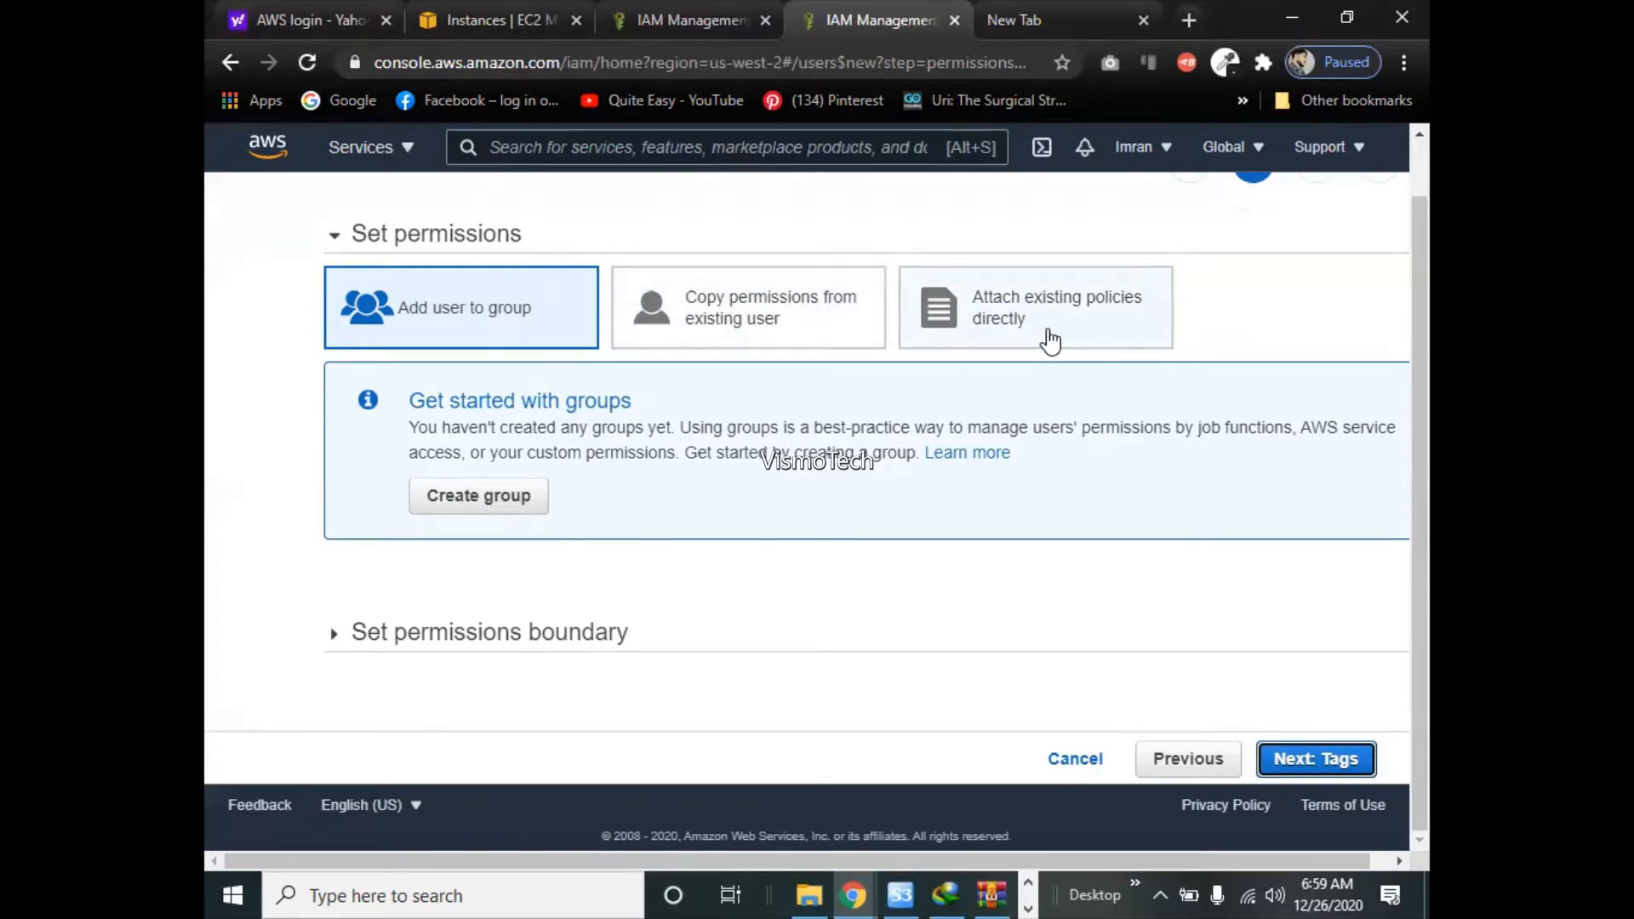
left_click(1039, 298)
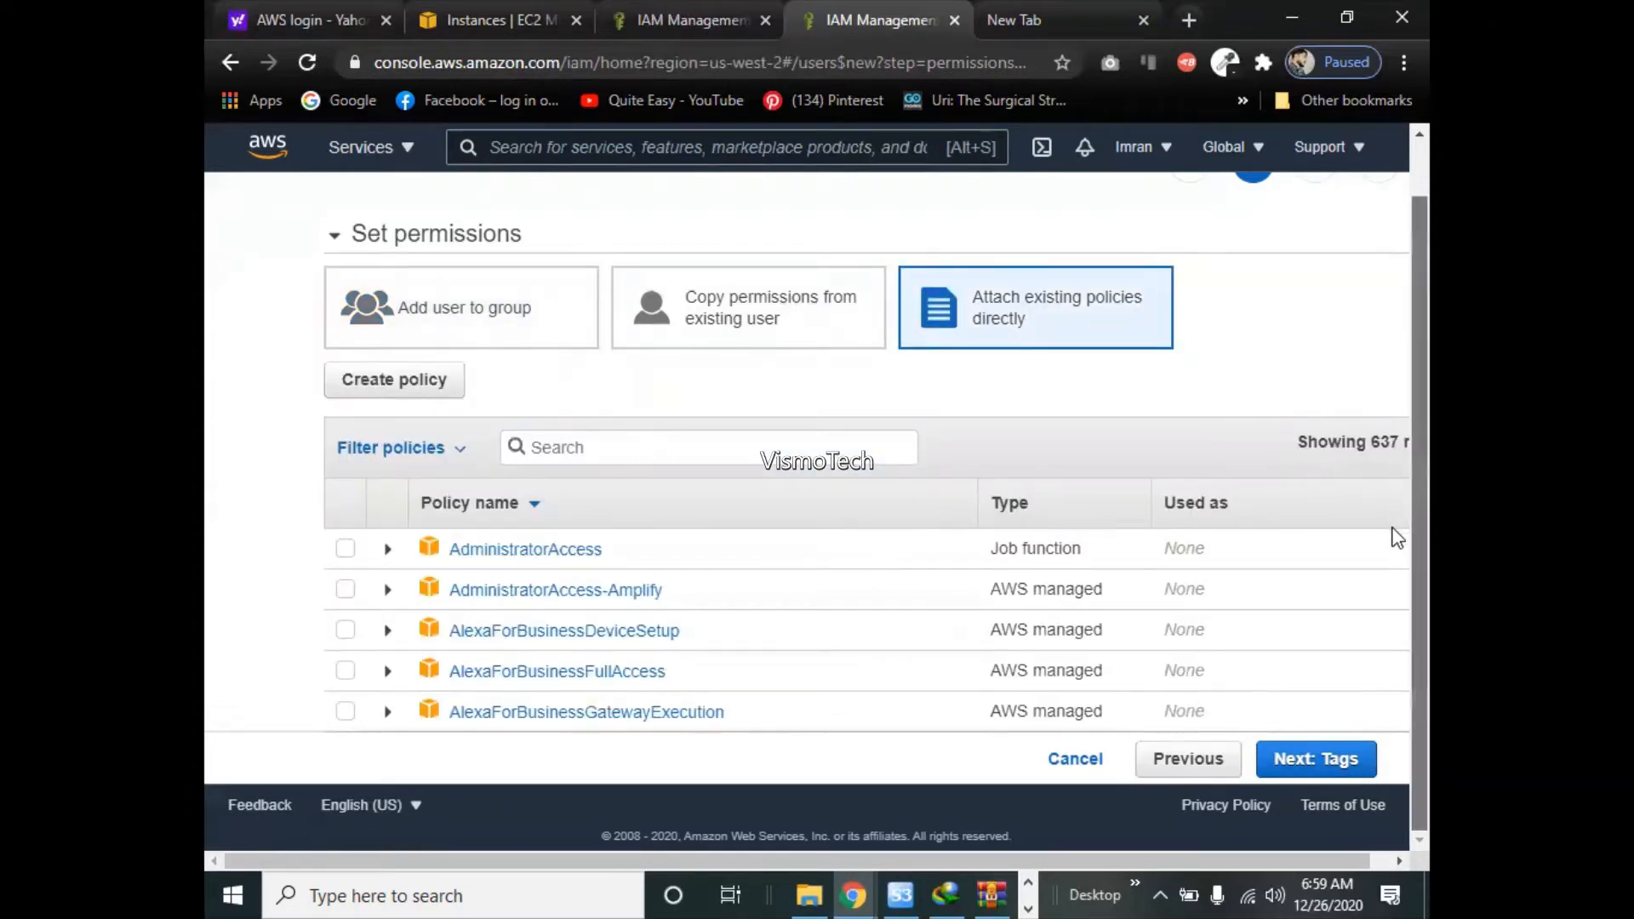
left_click(746, 298)
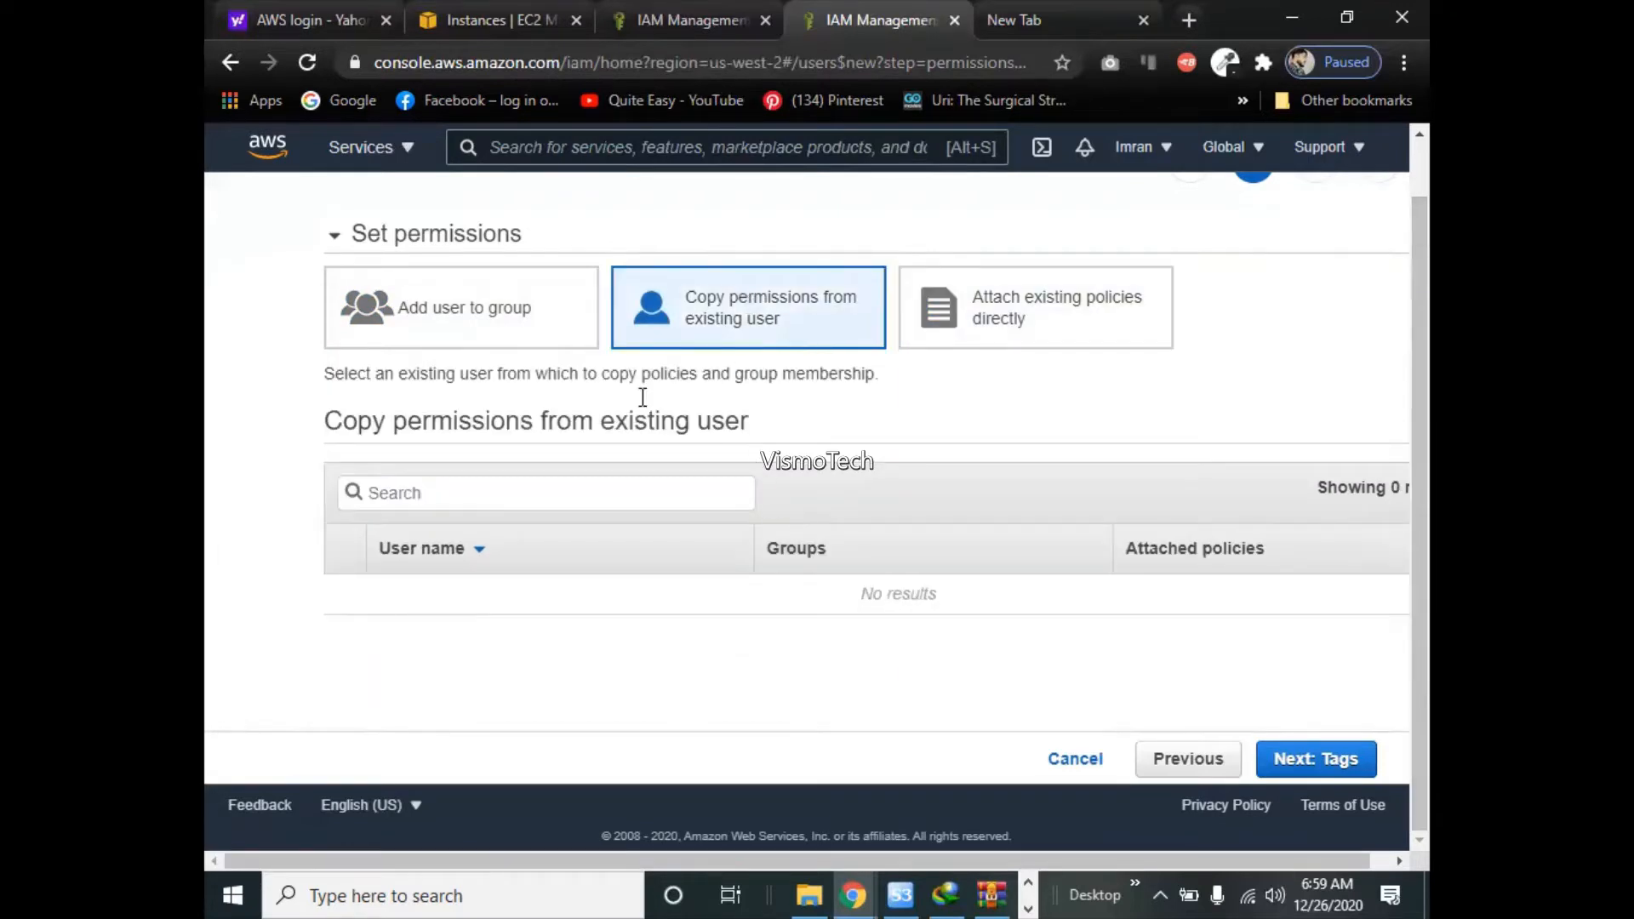
left_click(460, 315)
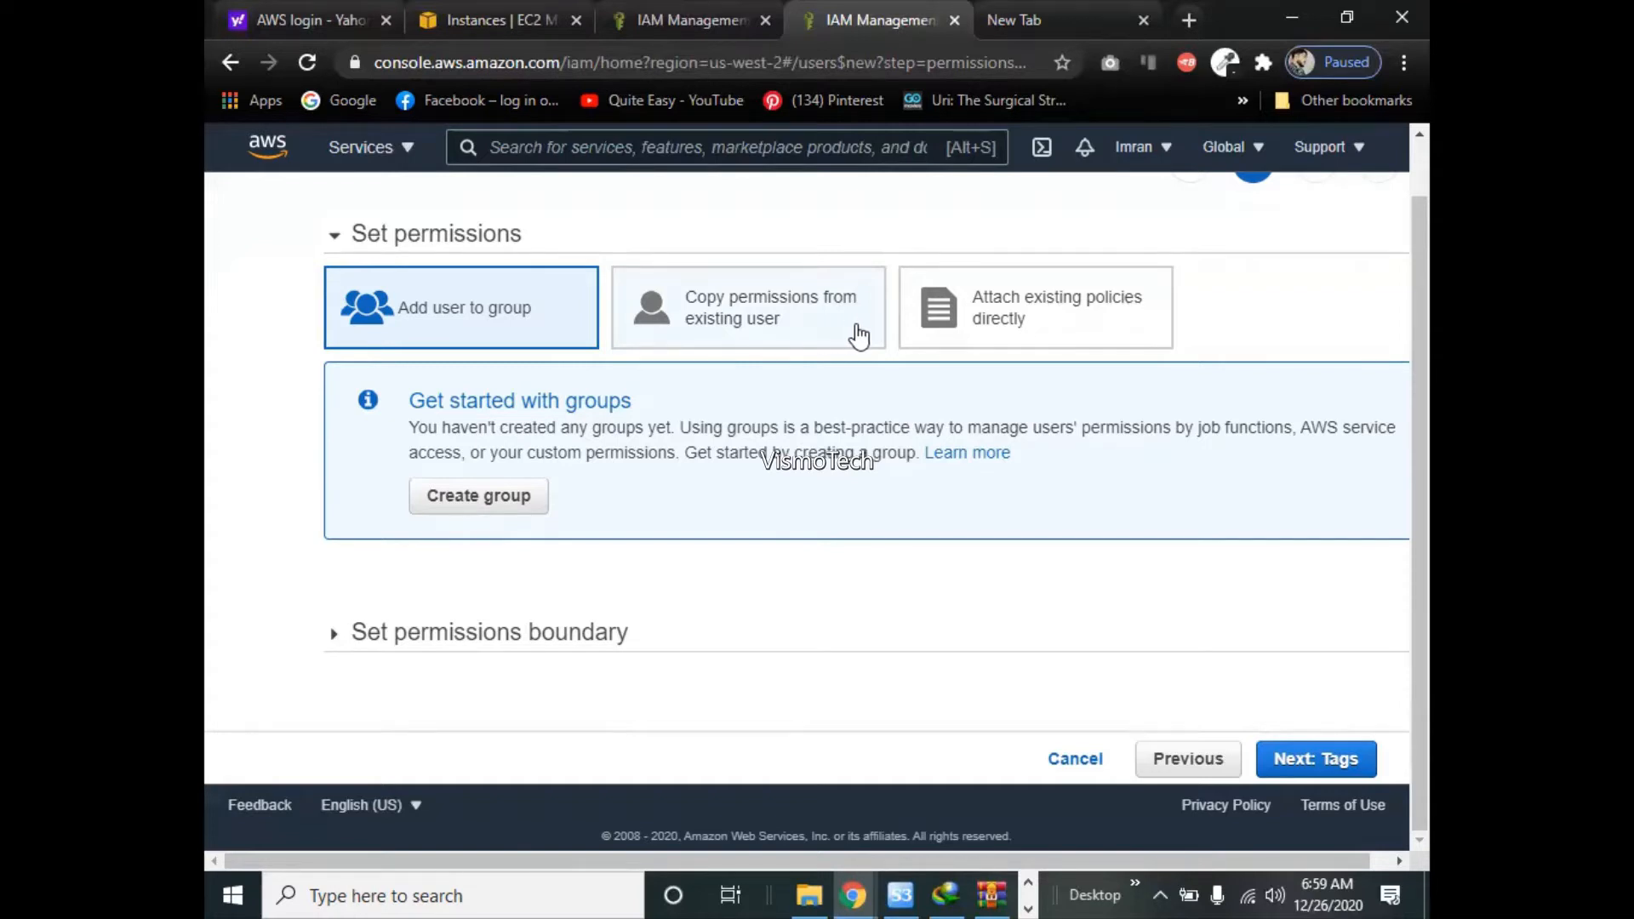
left_click(983, 336)
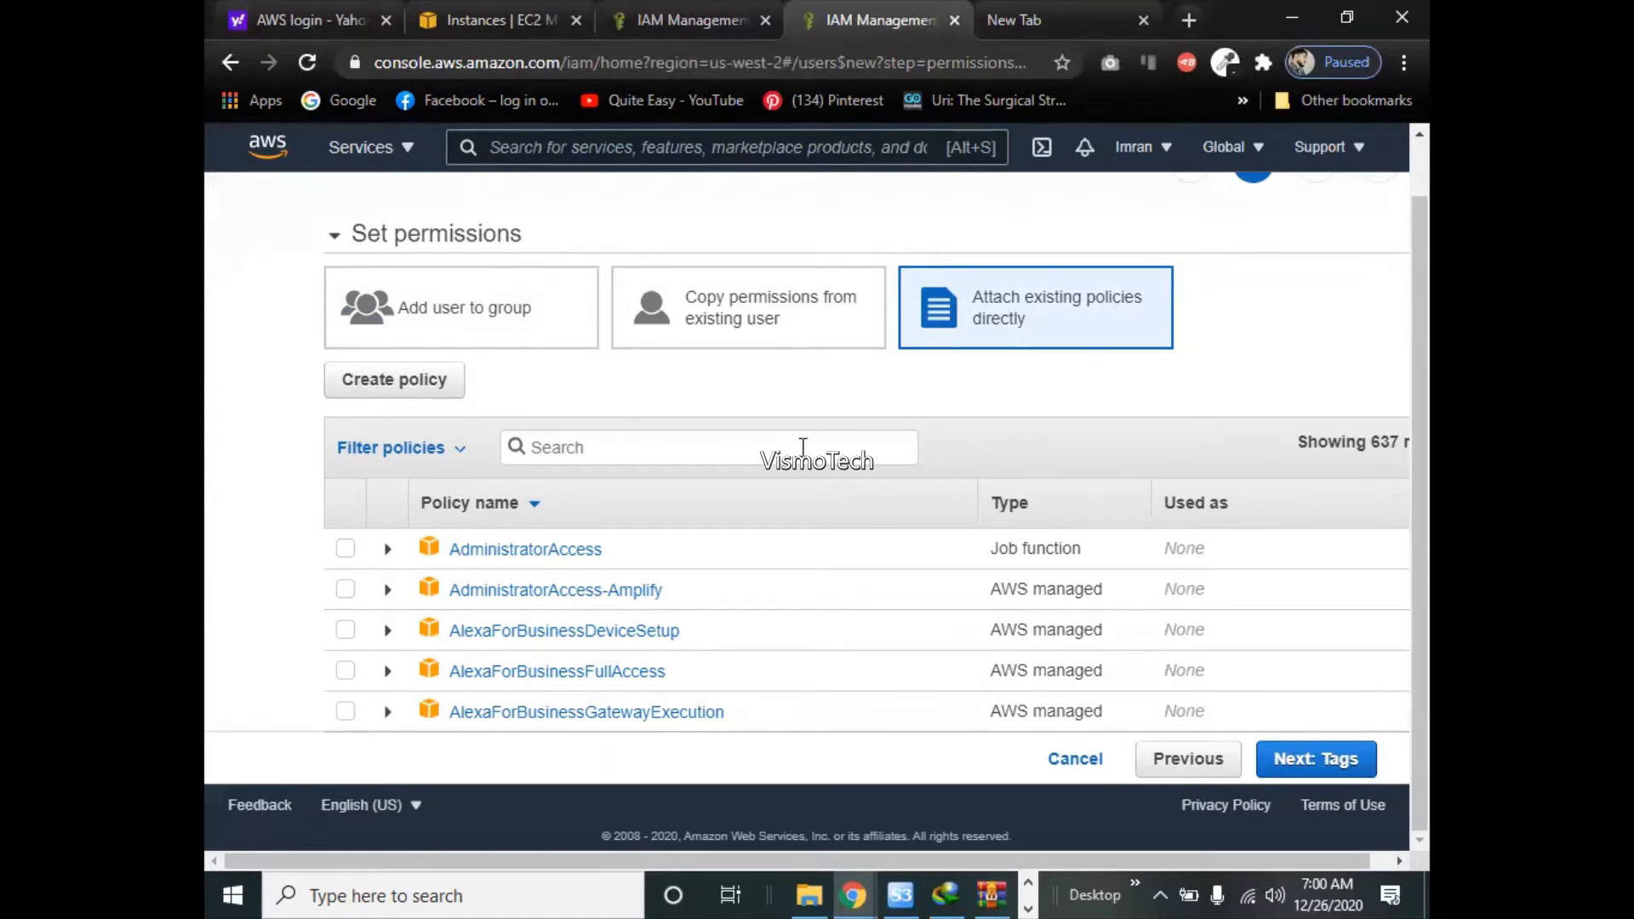
left_click(767, 447)
left_click(776, 440)
left_click(776, 440)
left_click(776, 440)
Filter the policy list for 's3' and tick AmazonS3FullAccess.
left_click(736, 457)
type("s3")
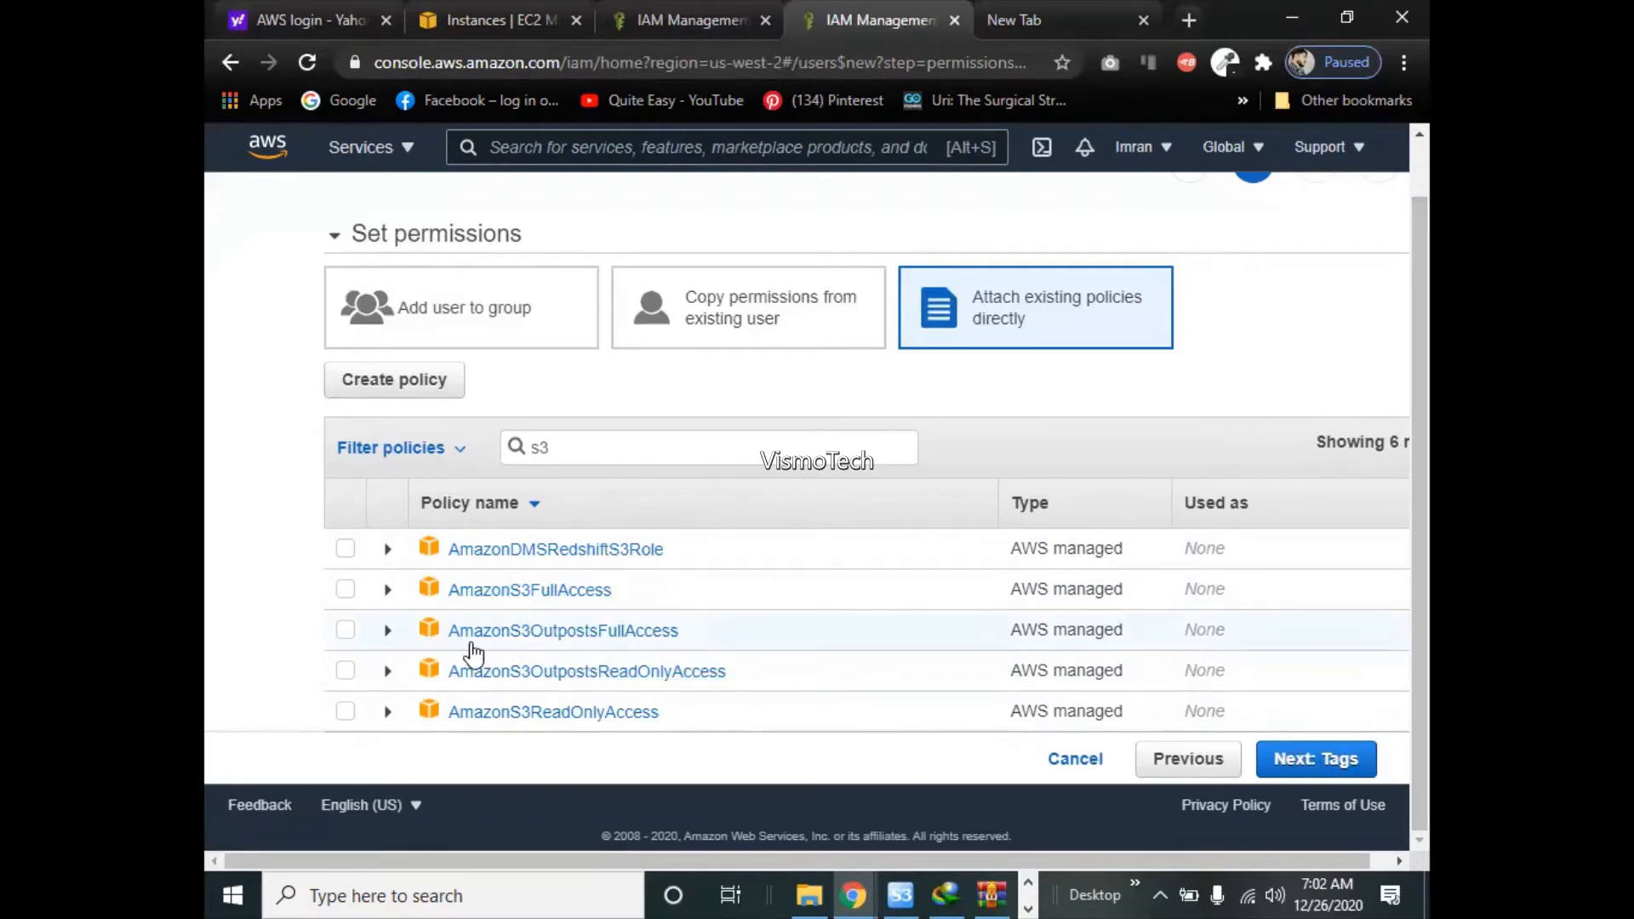
left_click(345, 590)
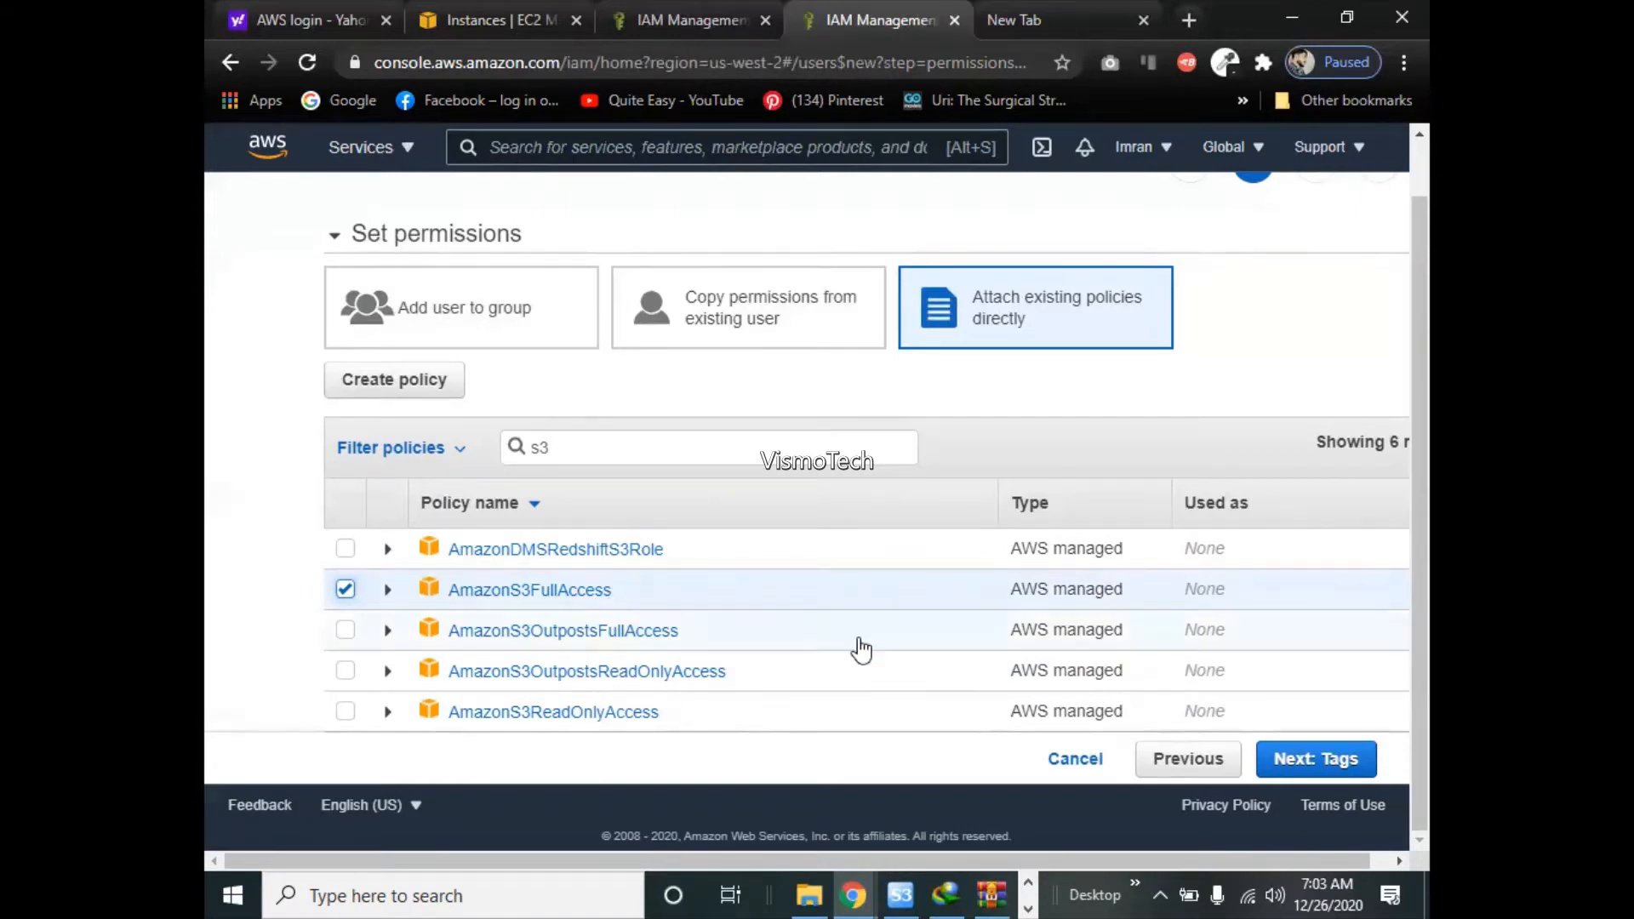
Tag the new user with key Name and value 'Vismo user', then continue to Review.
left_click(1293, 771)
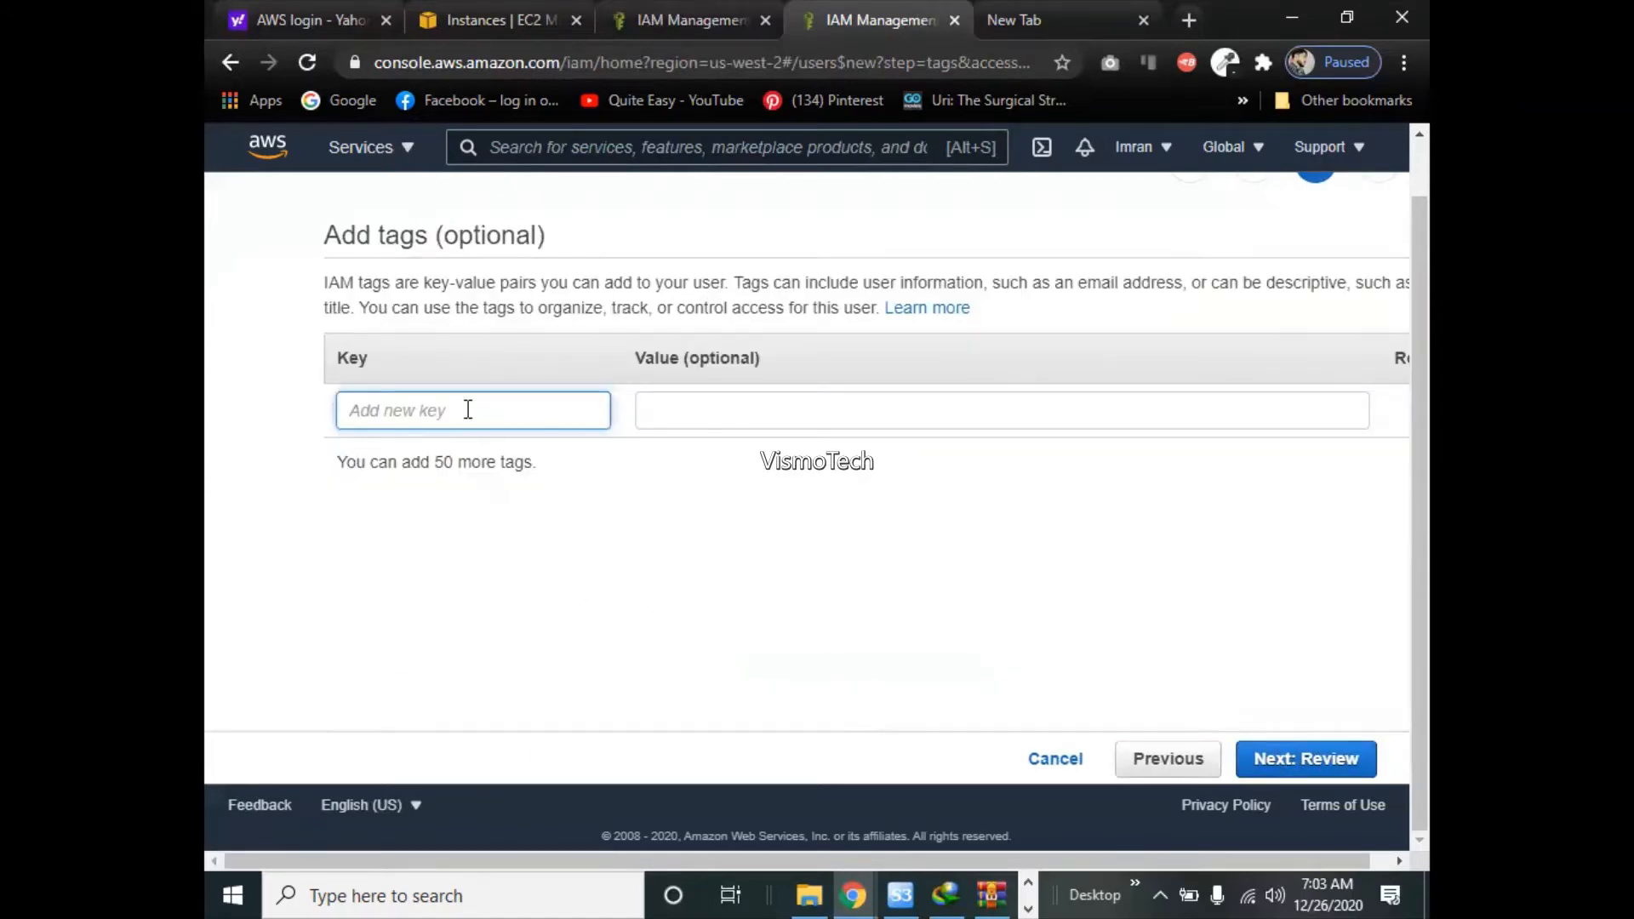
type("Name")
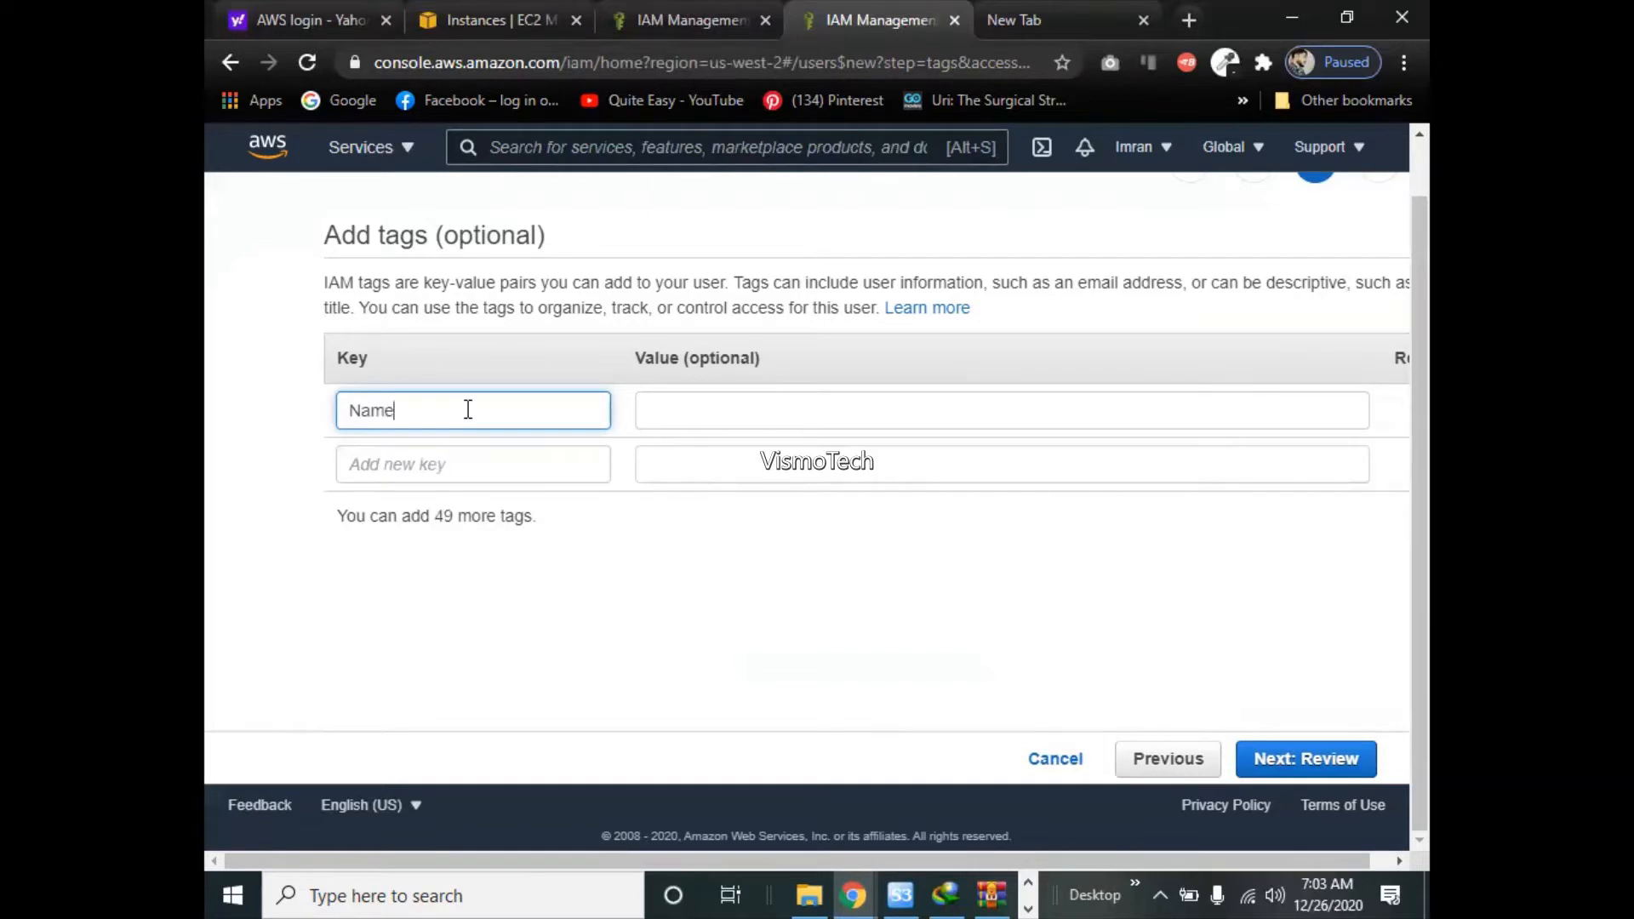
key("Tab")
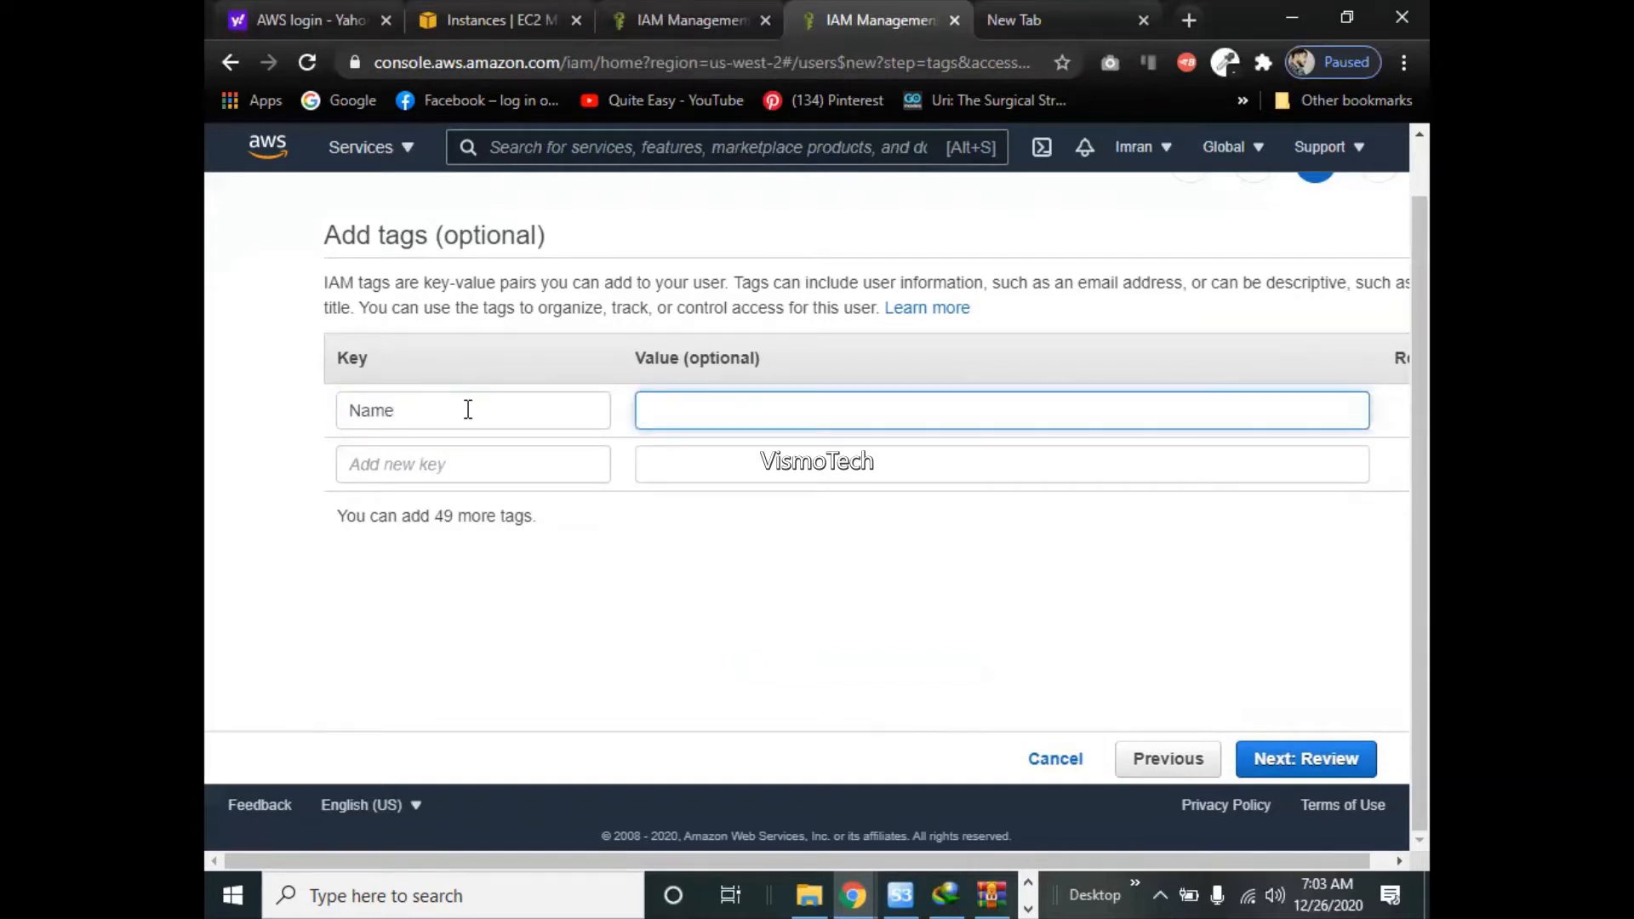
type("Vismo user")
left_click(1334, 766)
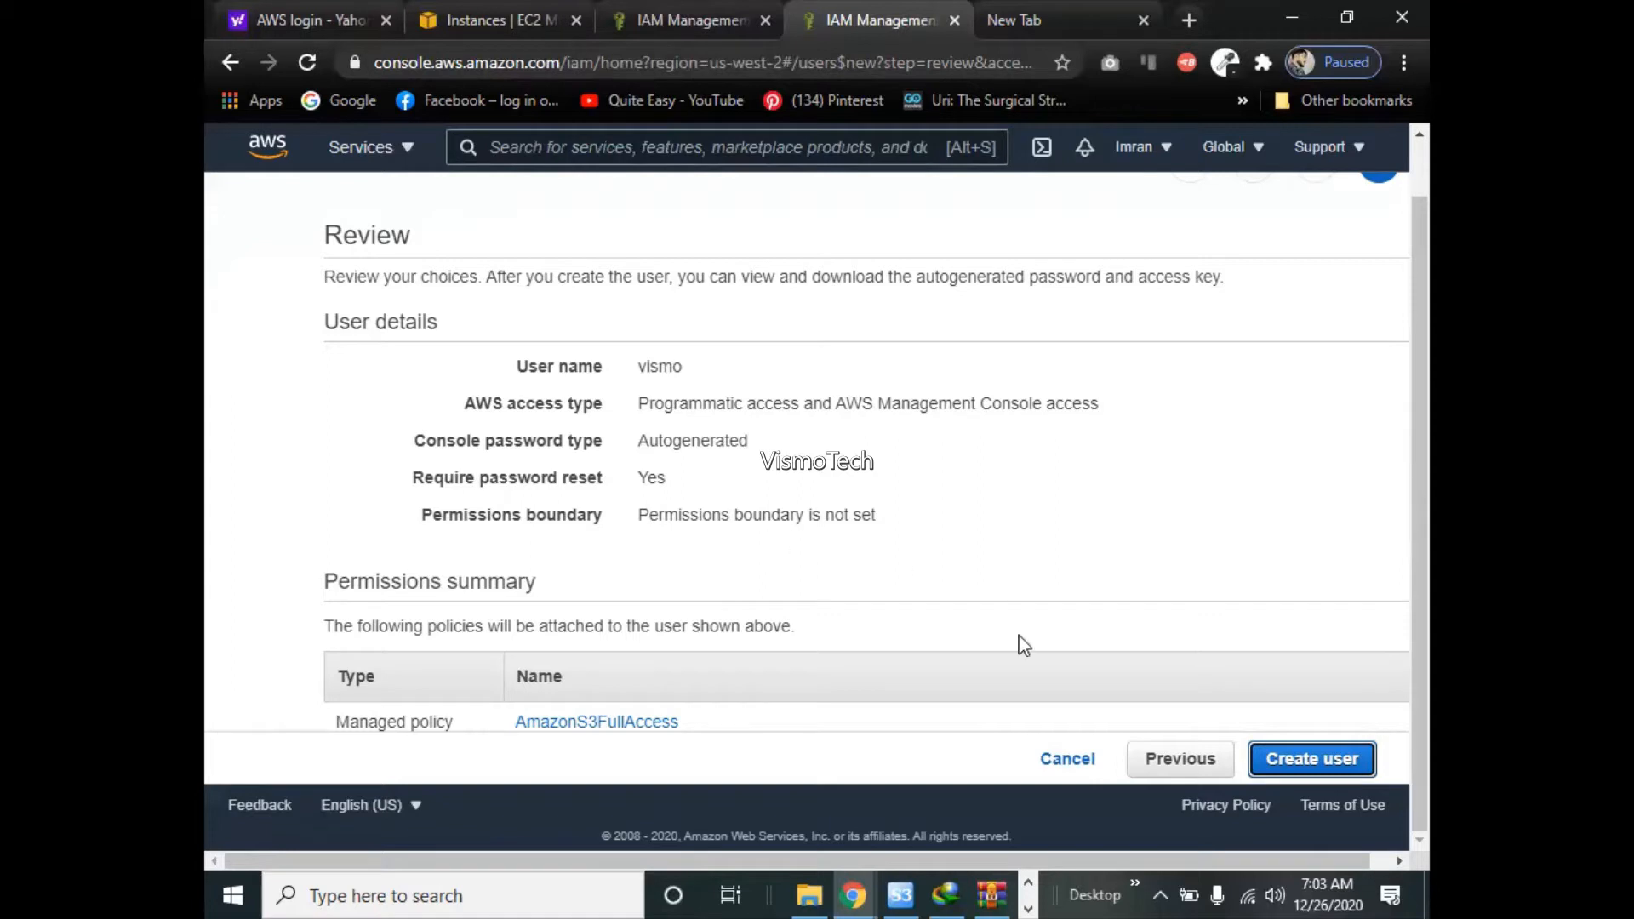
Confirm the review and create the user vismo.
left_click(1288, 754)
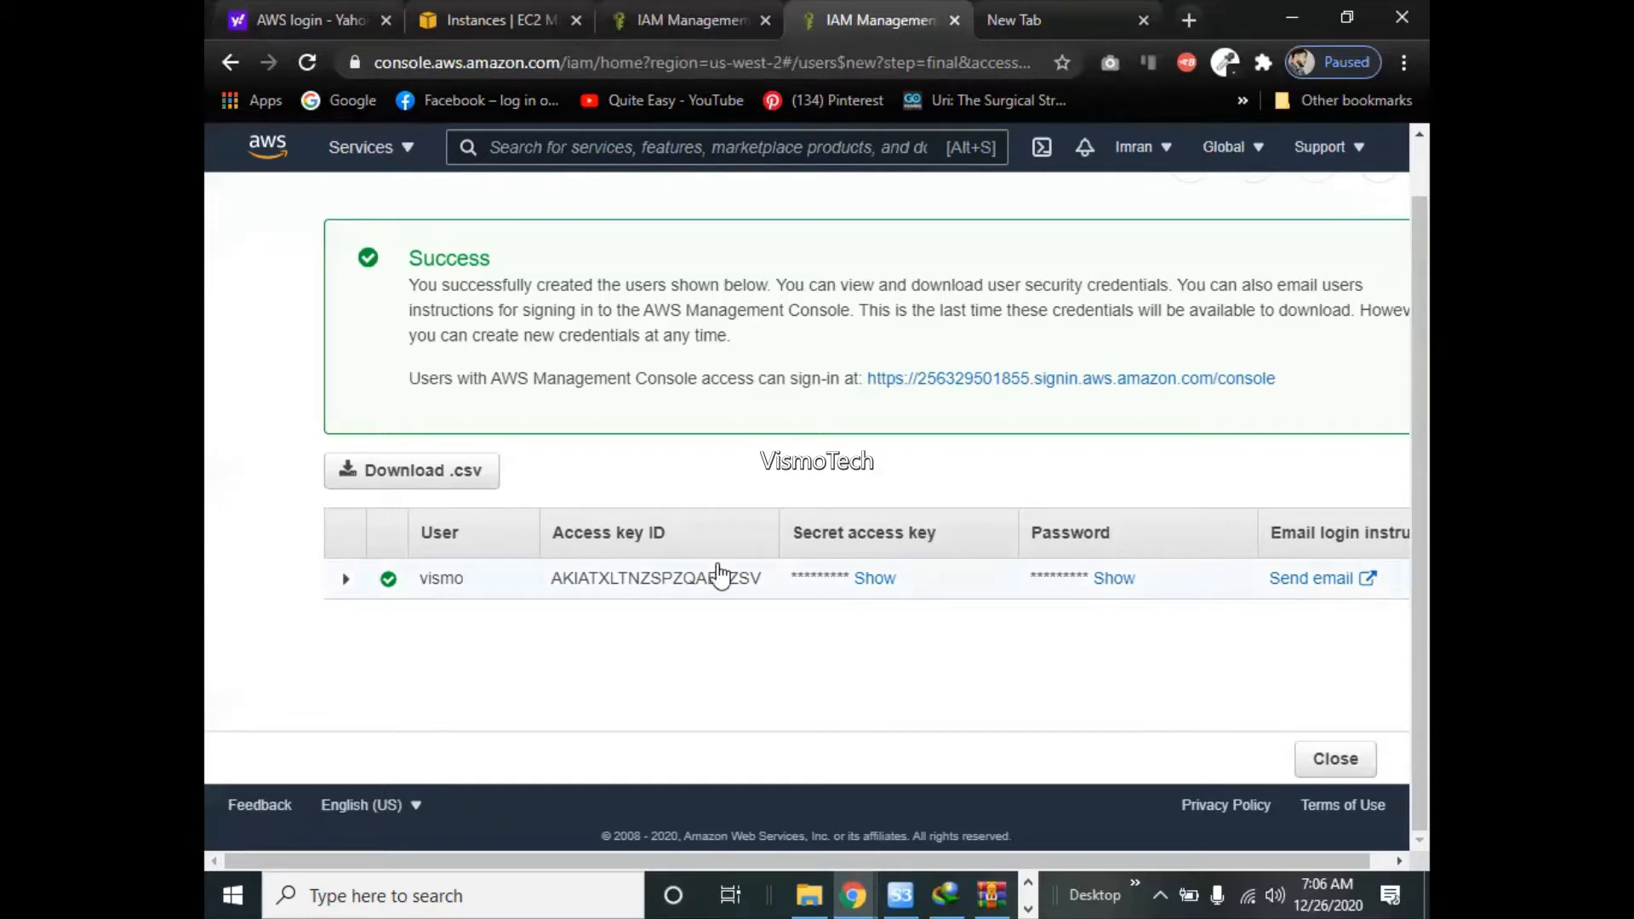
Download the new user's credentials CSV and save it to the Desktop as 'vismo AWS User'.
left_click(448, 479)
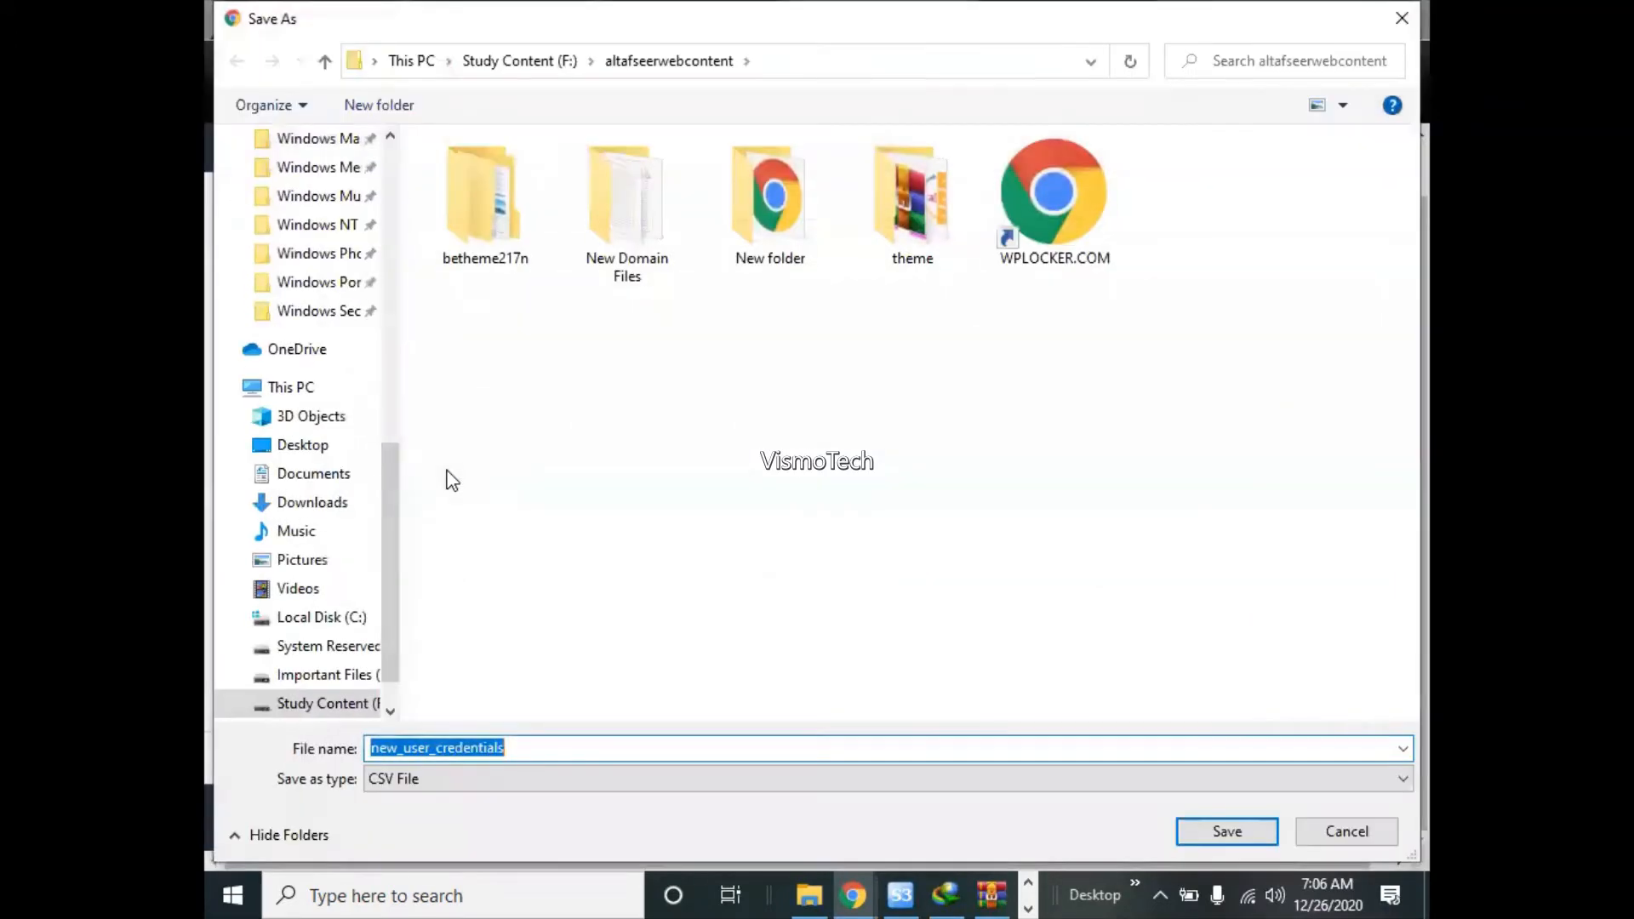
left_click(513, 747)
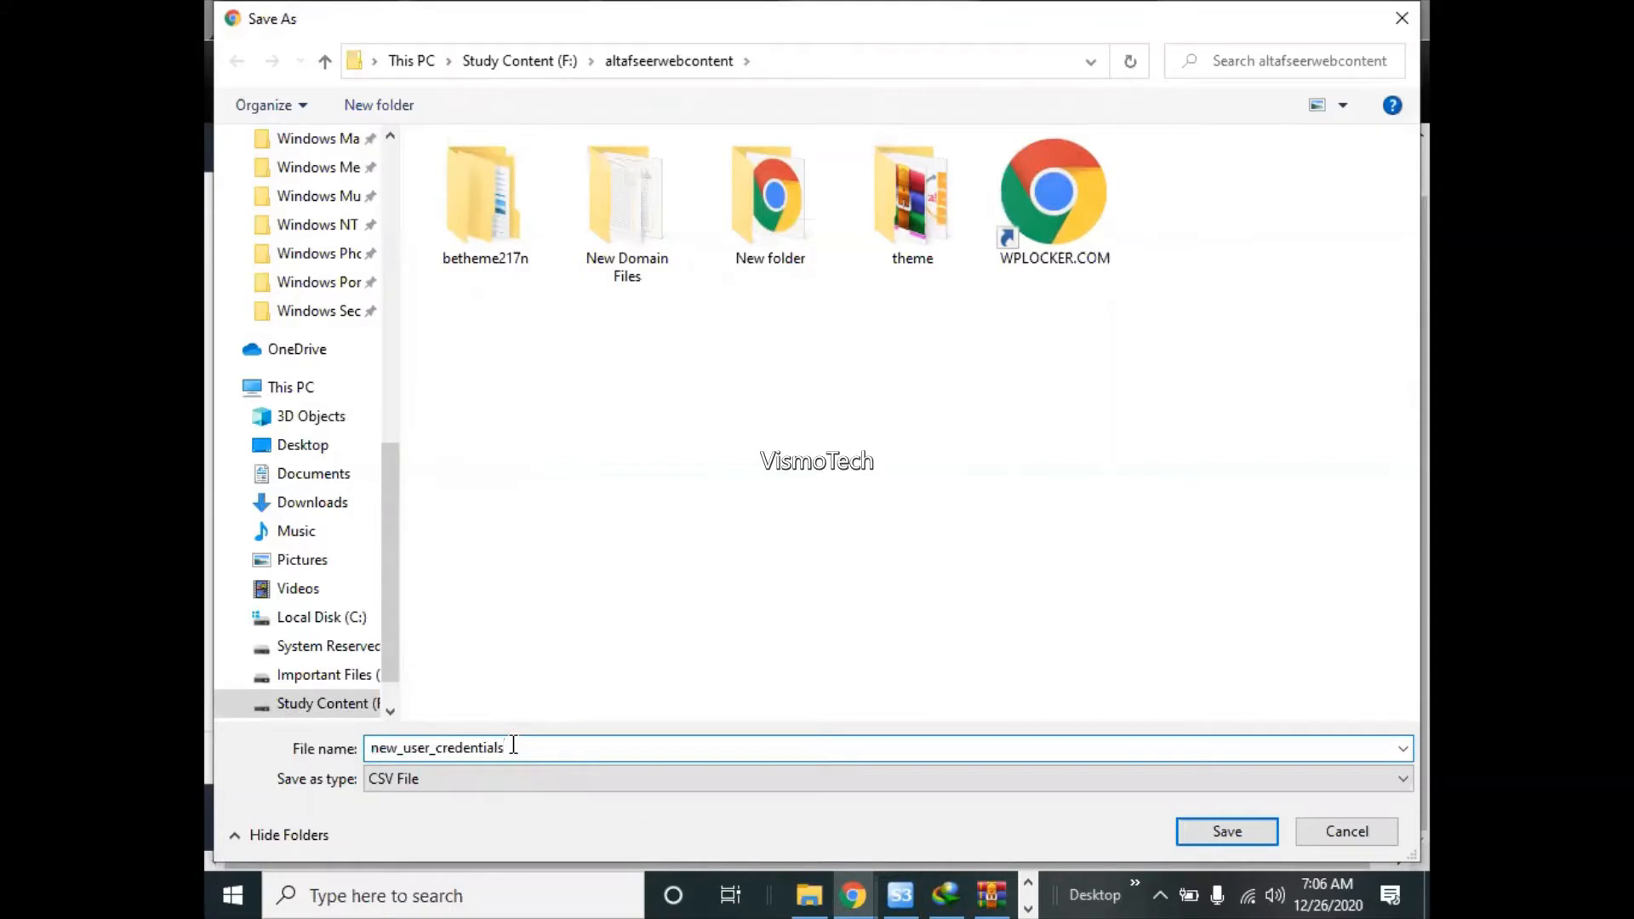
left_click_drag(514, 747, 336, 756)
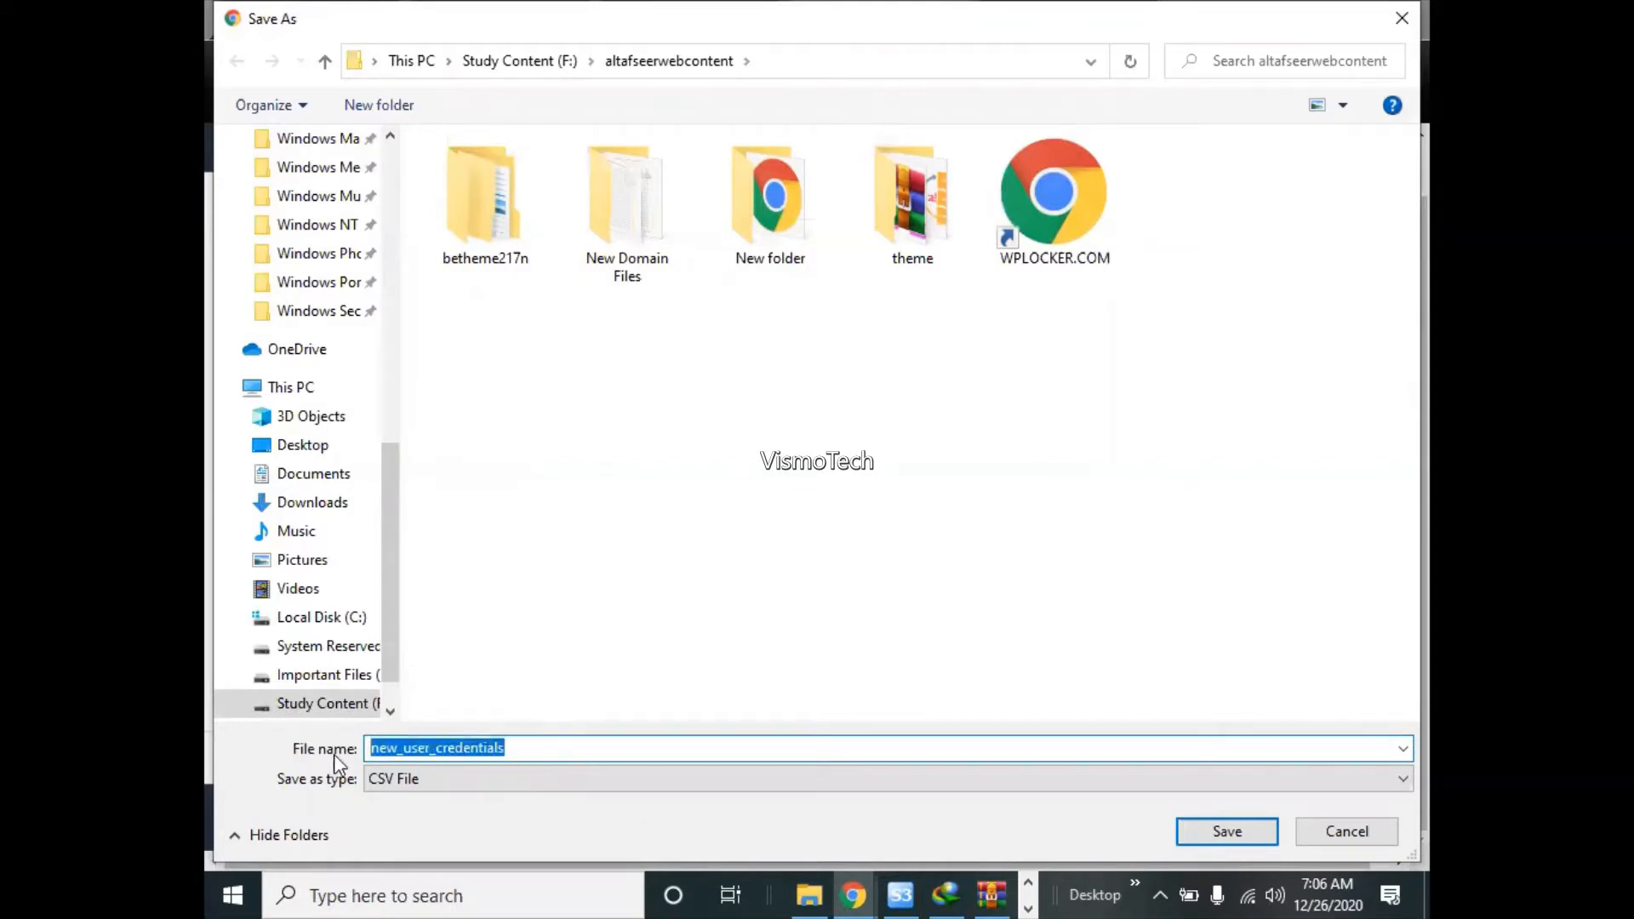
type("vis")
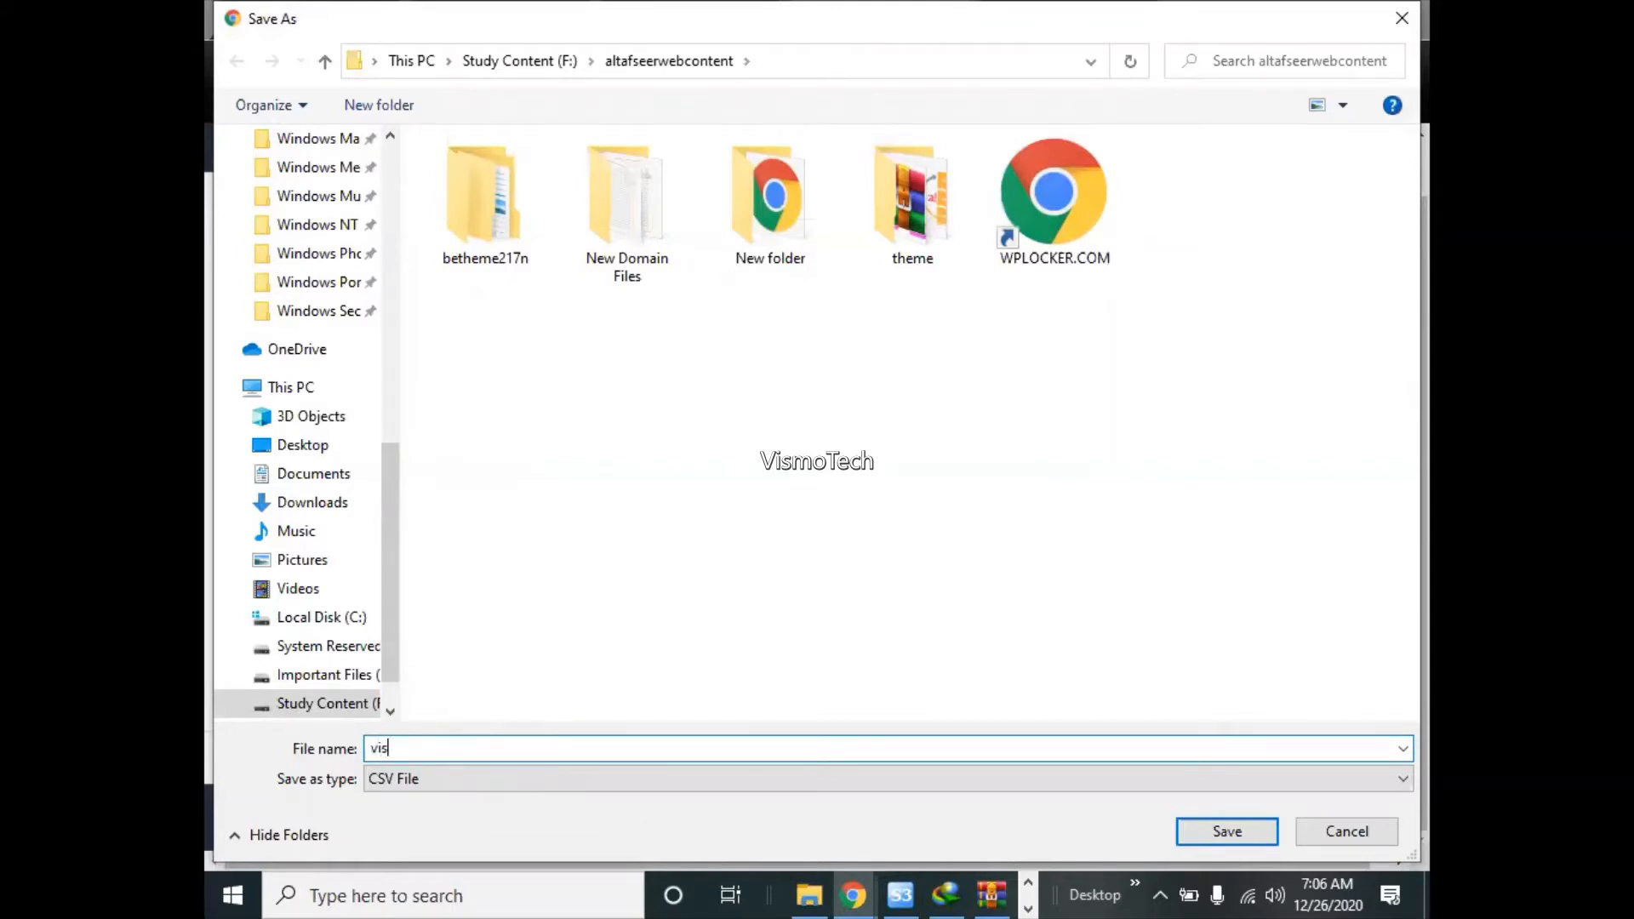
type("mo AWS User")
left_click(305, 447)
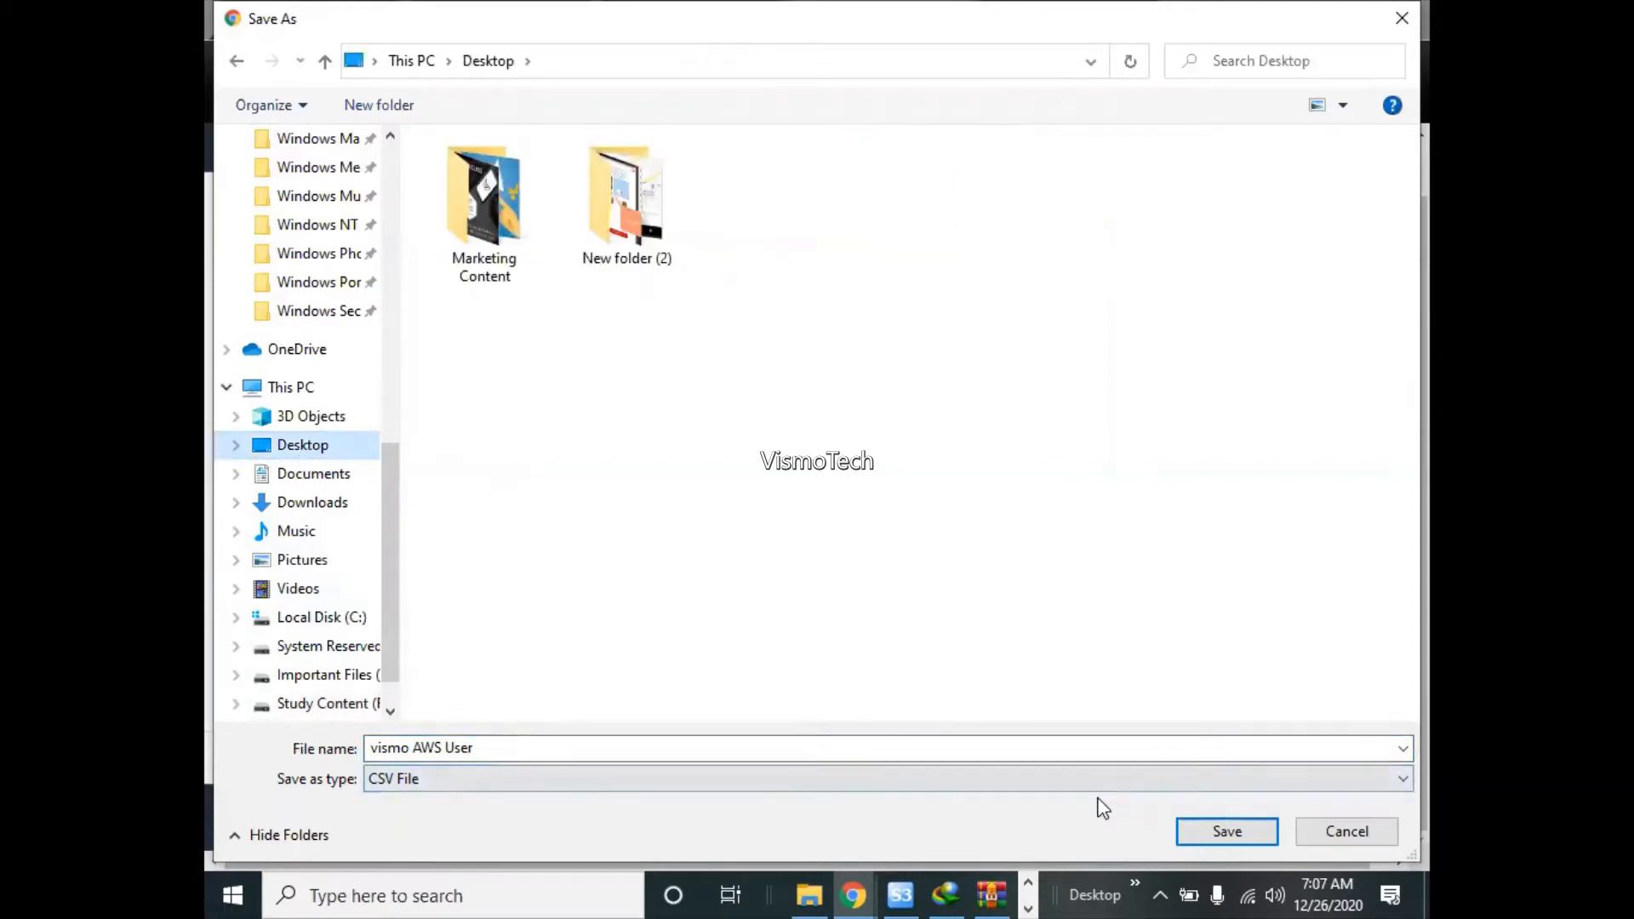
left_click(1225, 831)
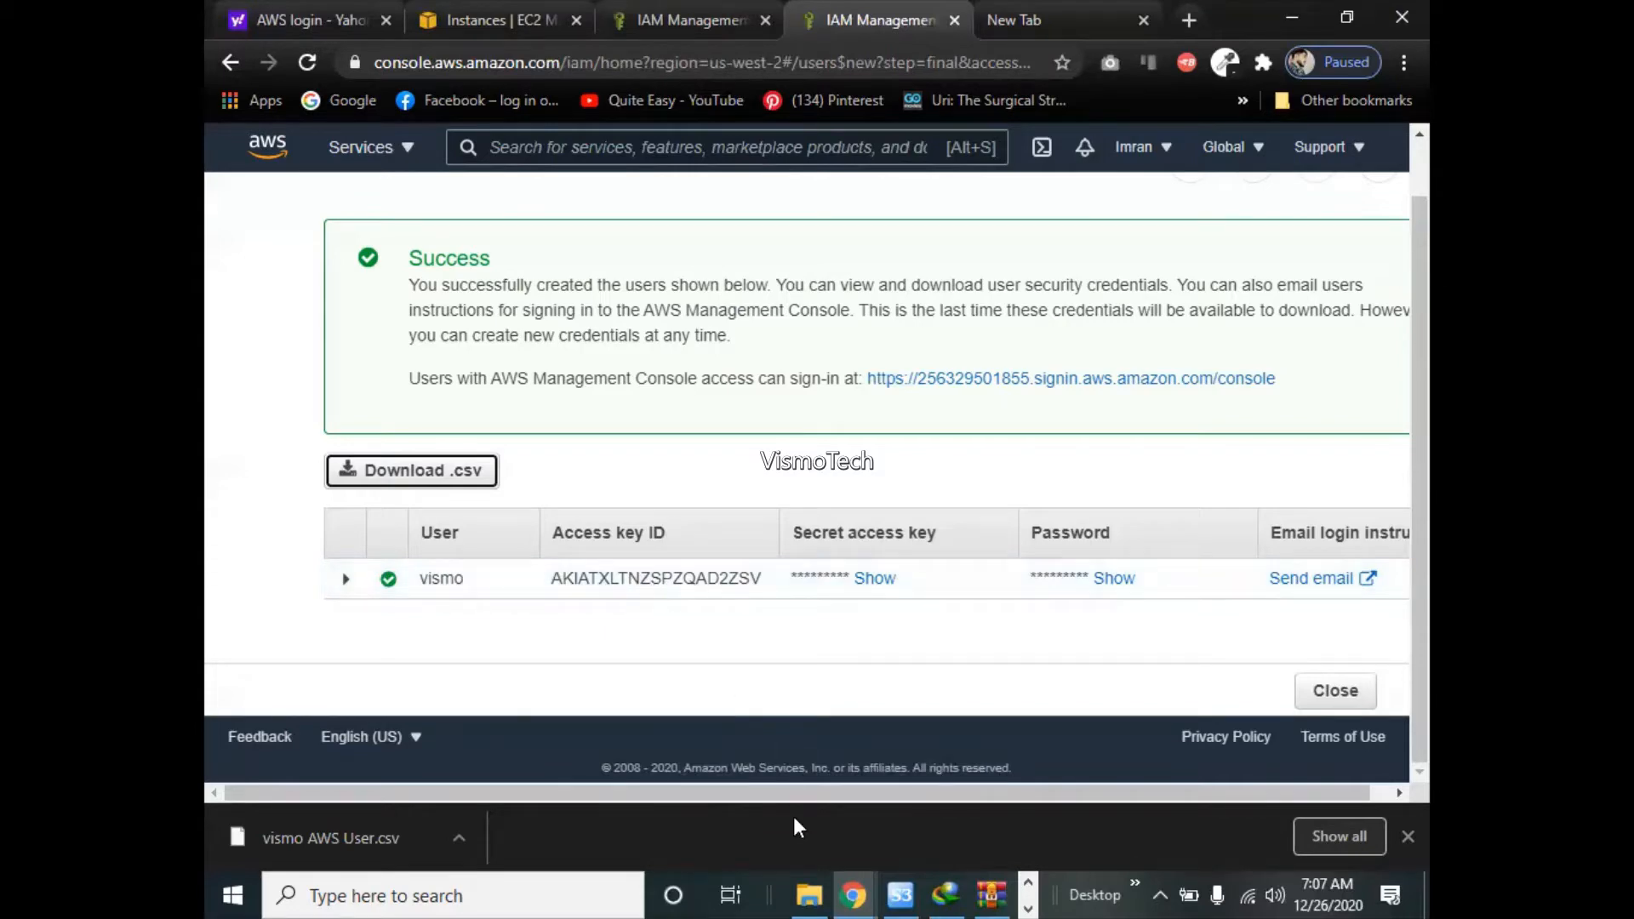
left_click(809, 892)
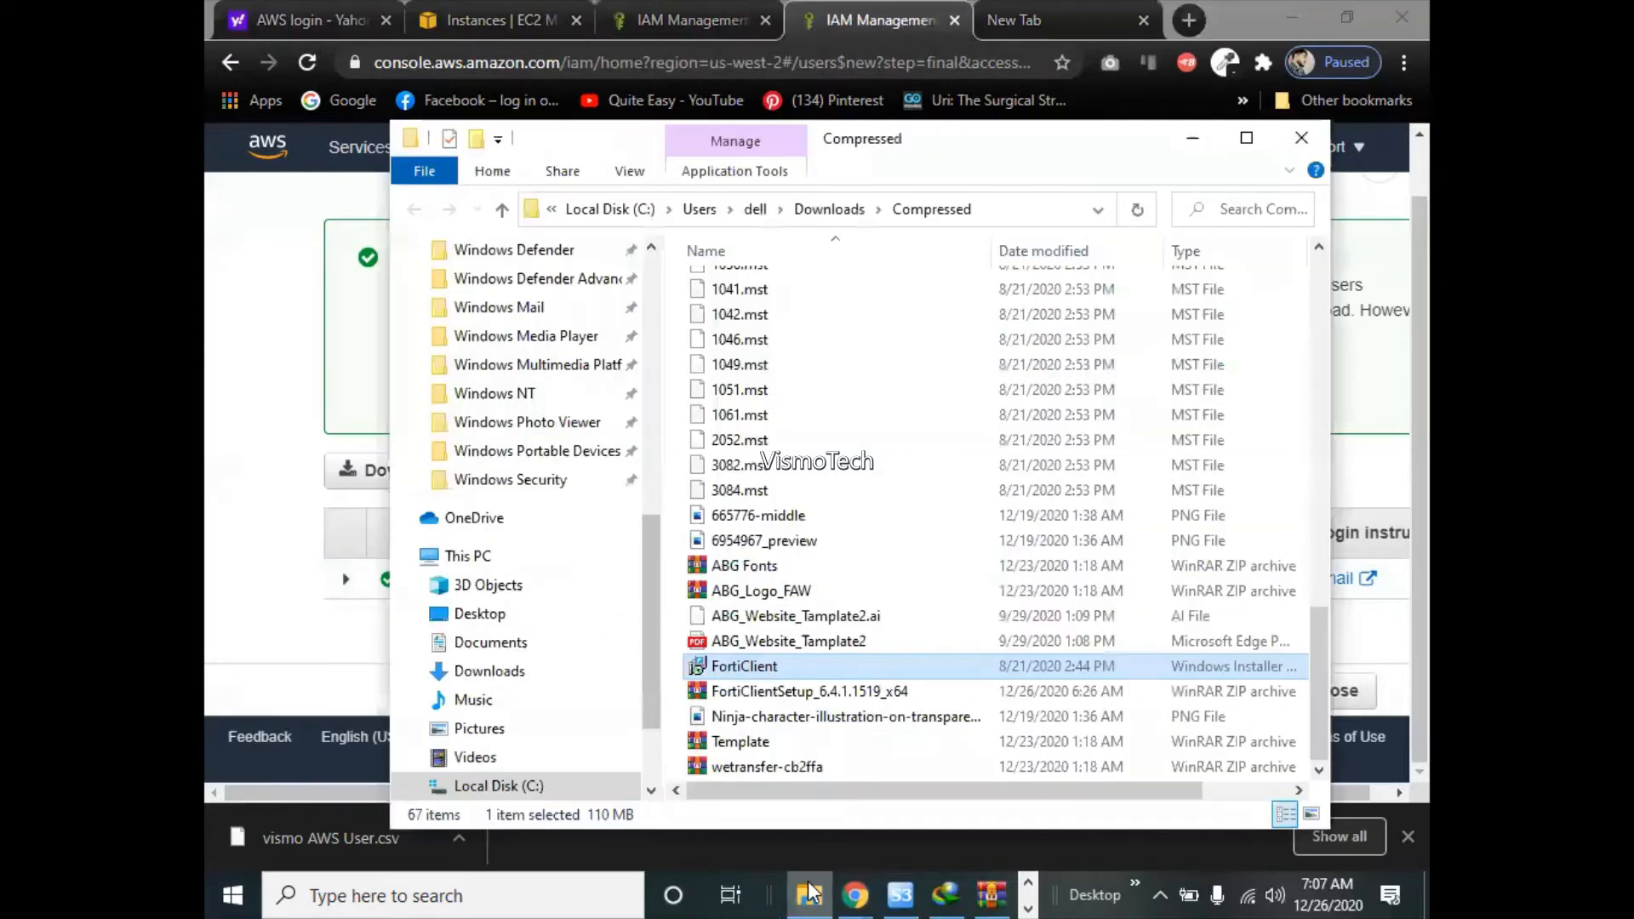
left_click(479, 615)
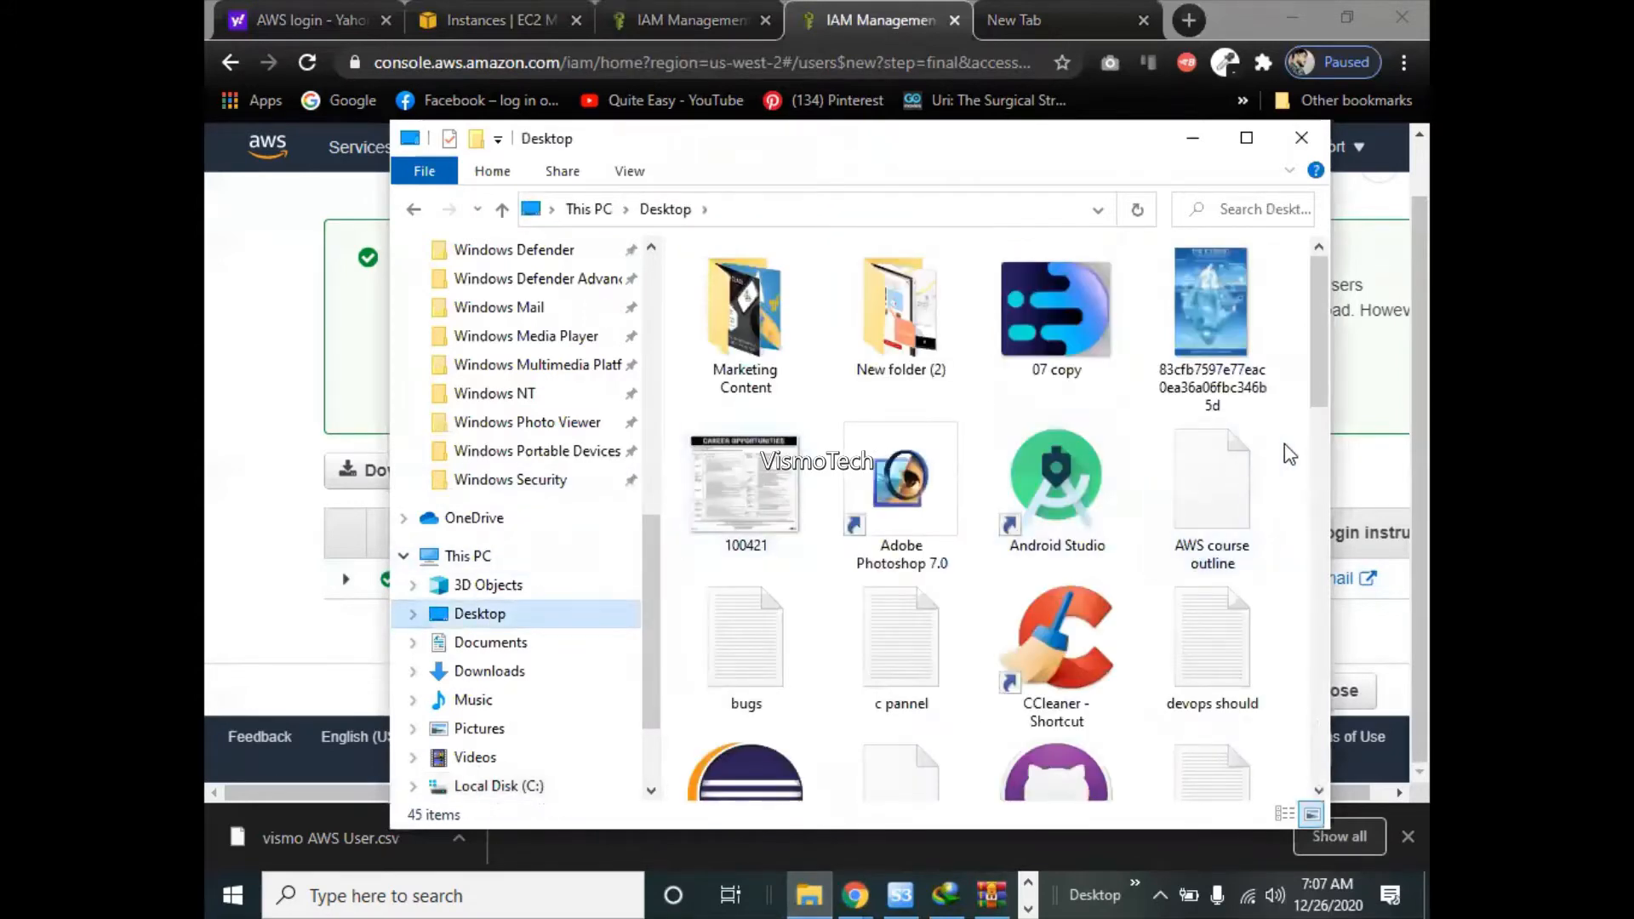
left_click(1256, 151)
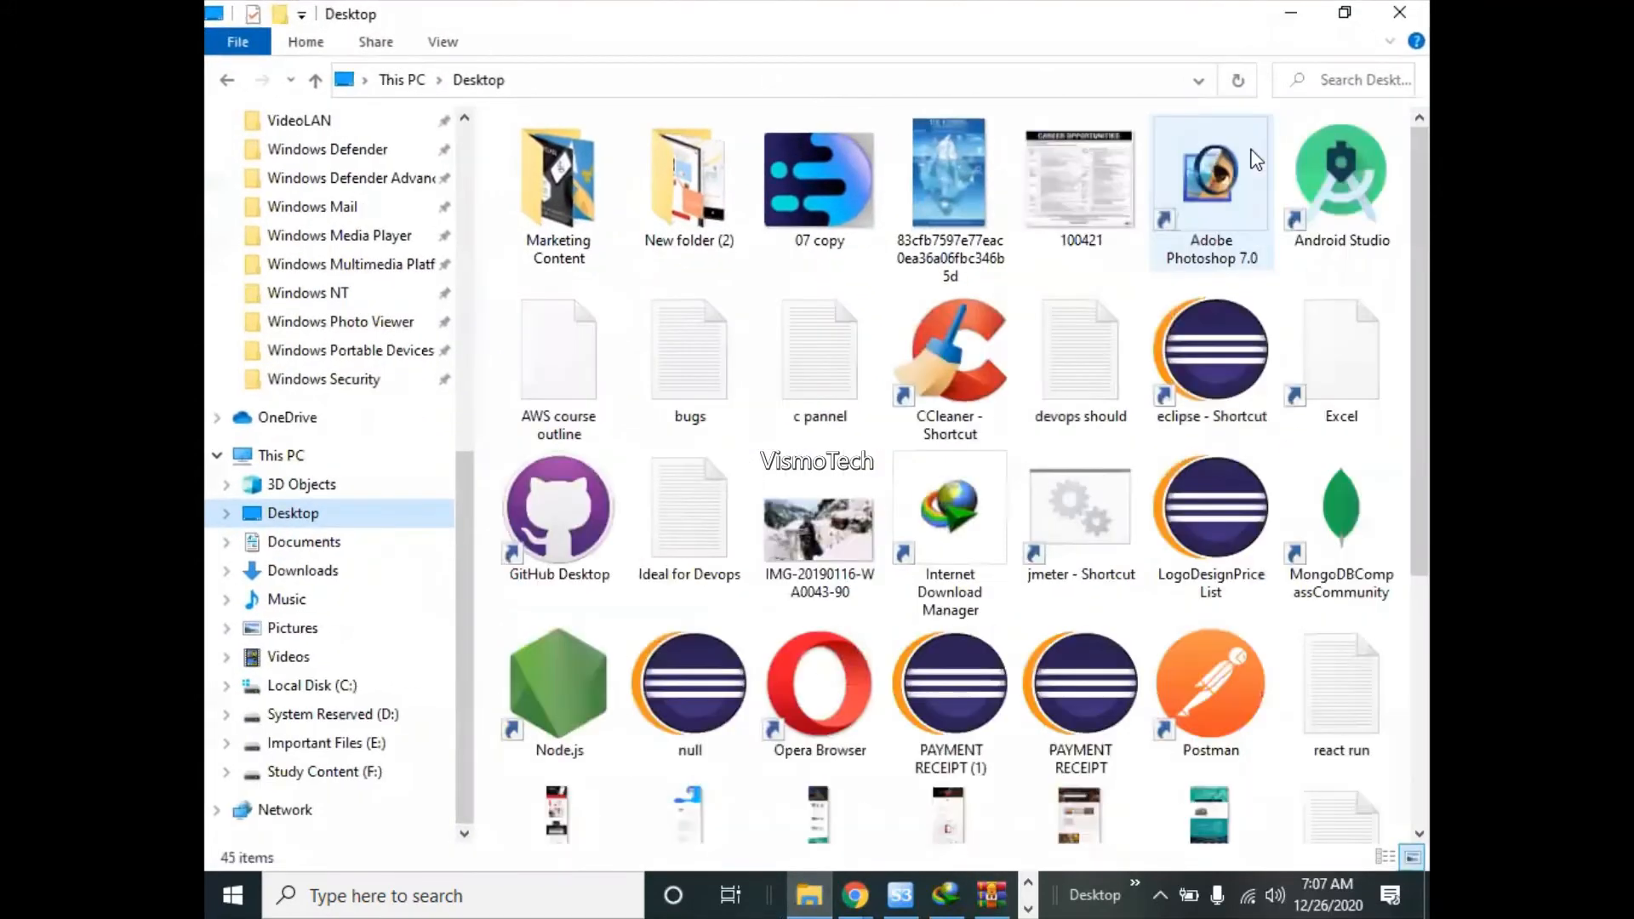
left_click(1081, 500)
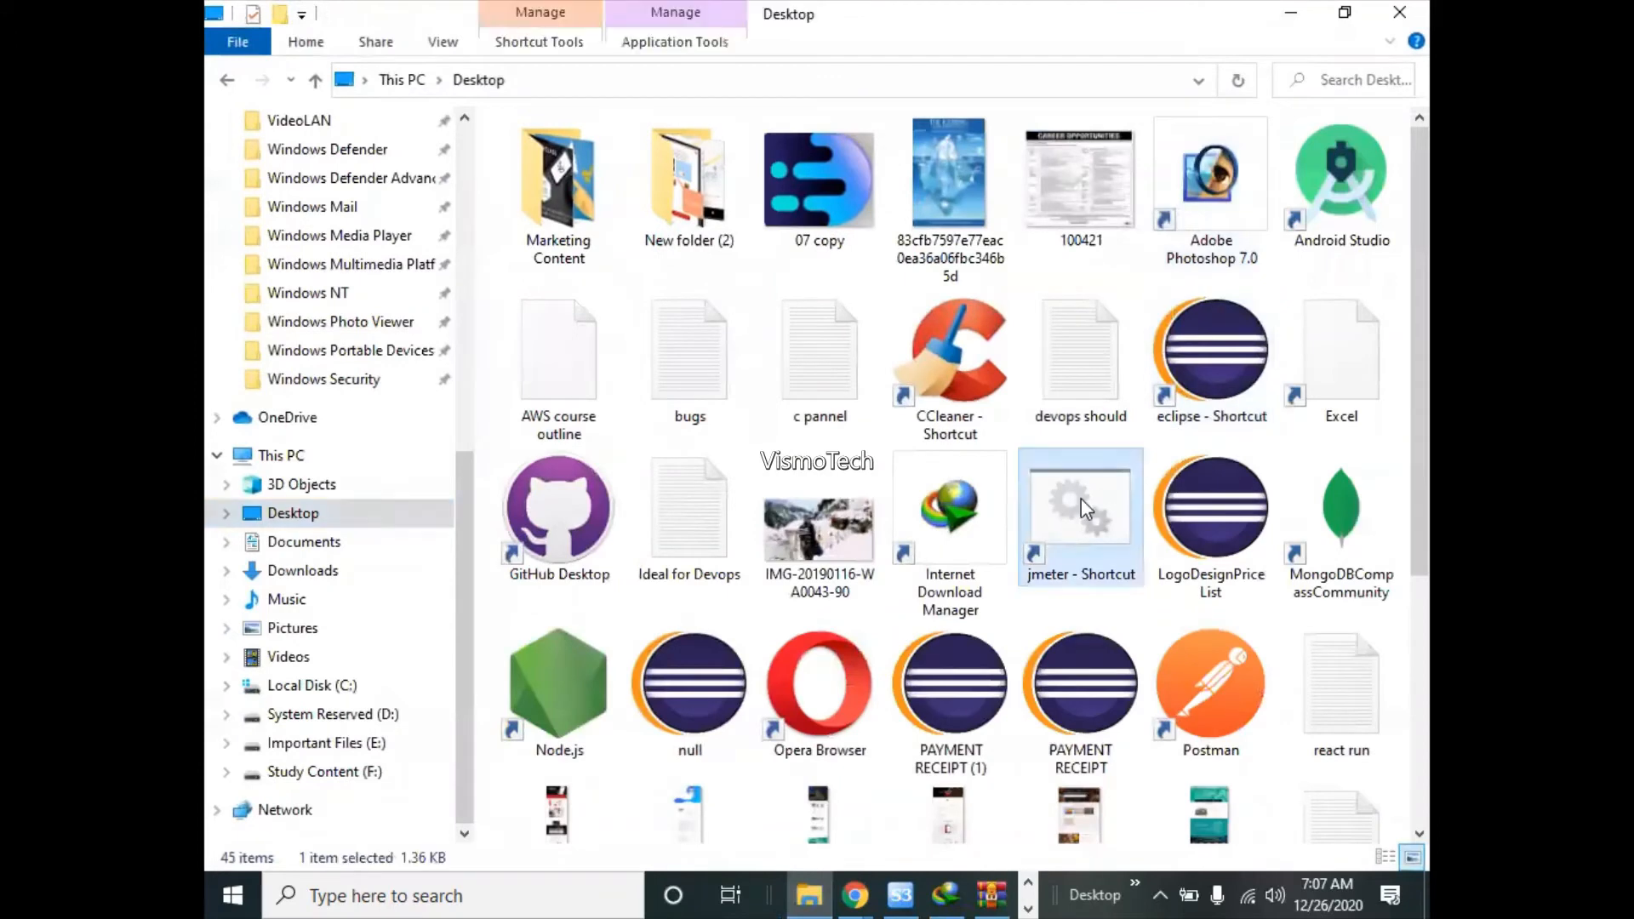
type("vi")
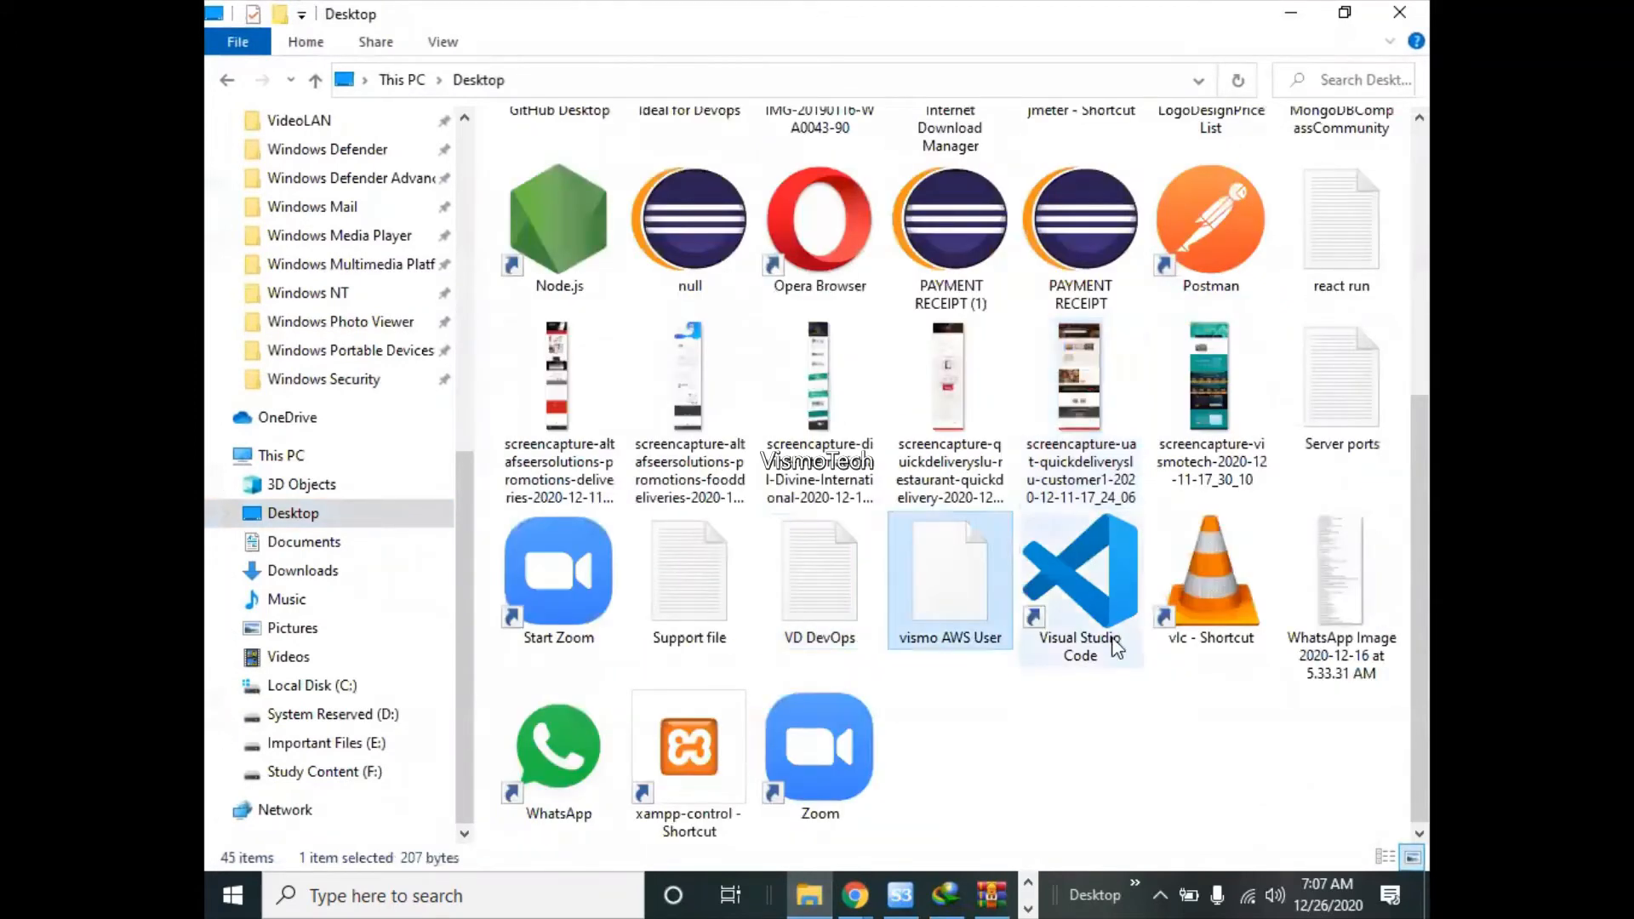
right_click(953, 587)
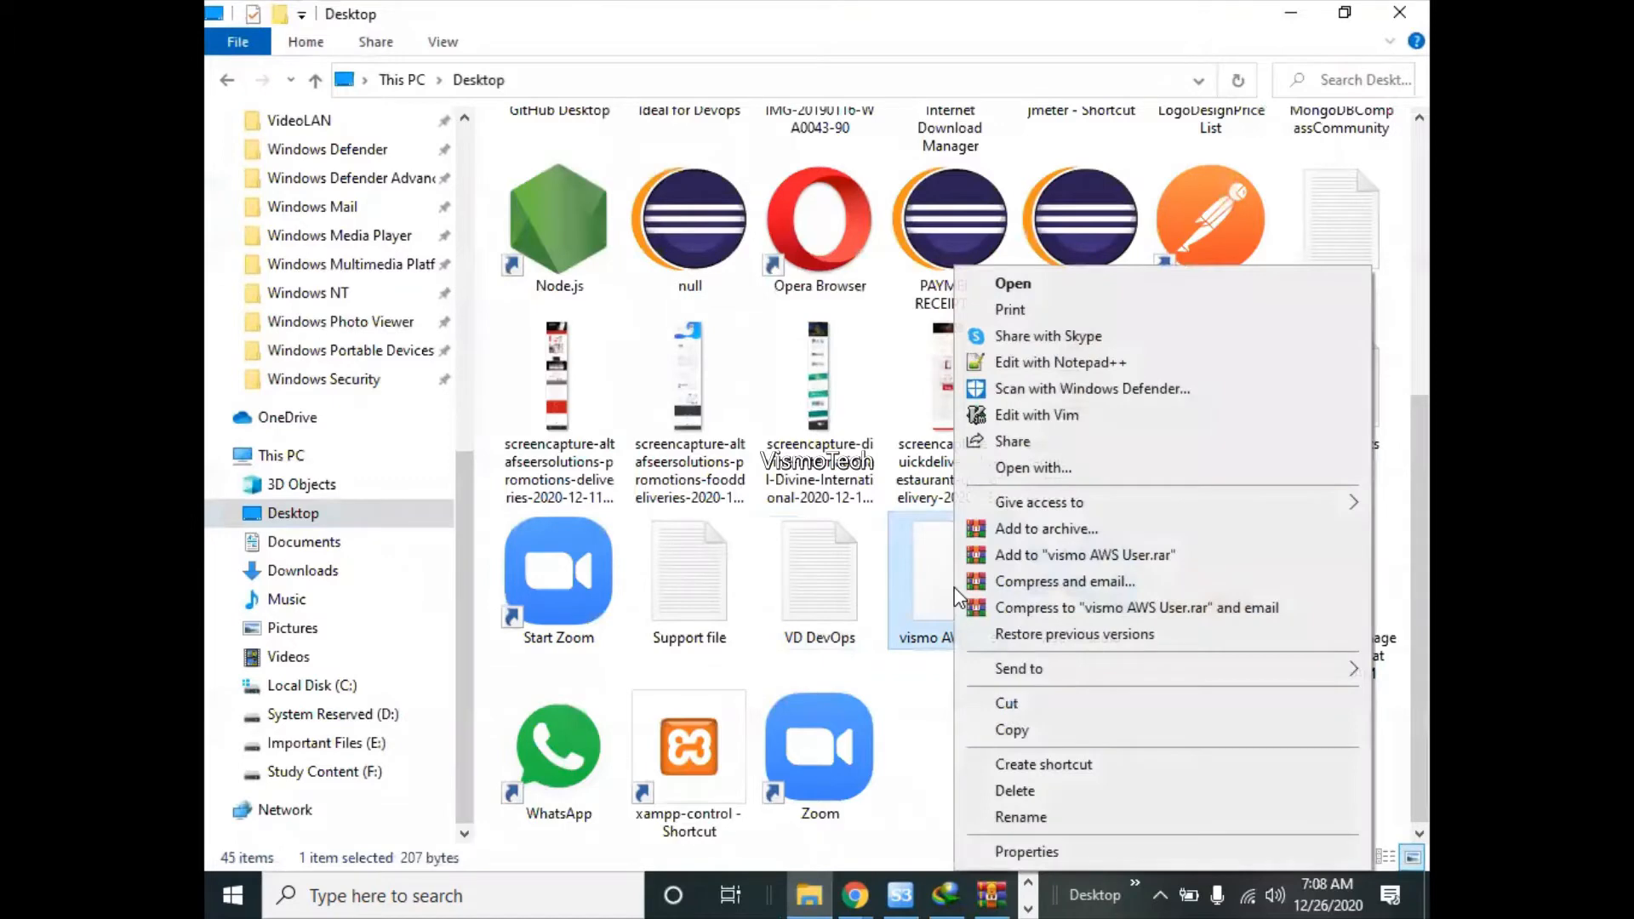
left_click(1024, 284)
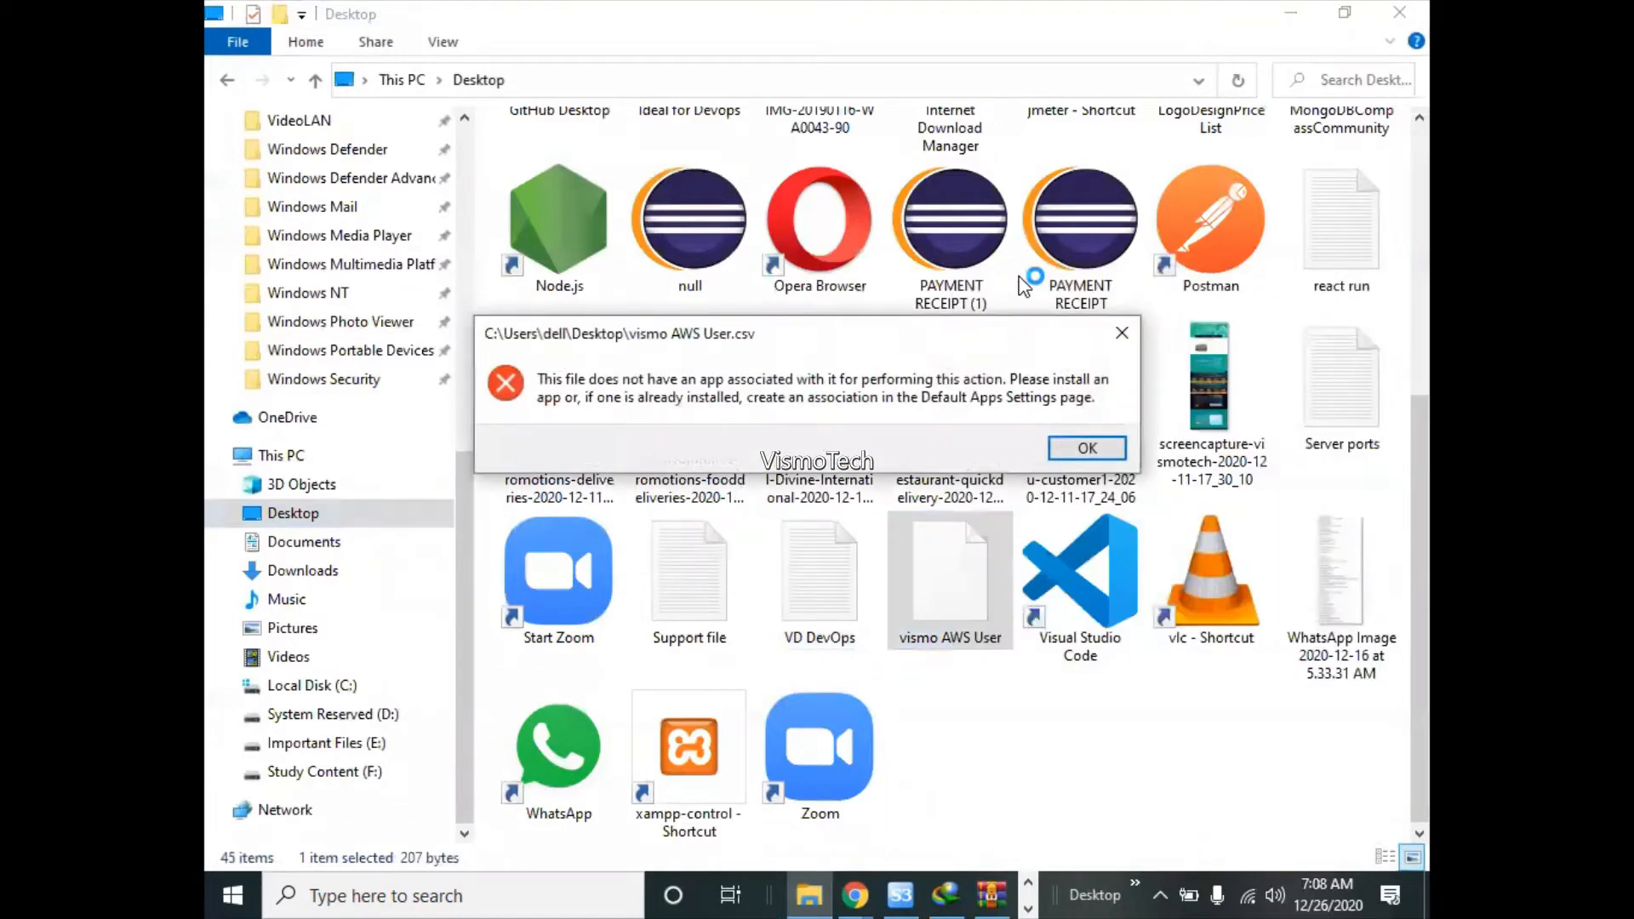
left_click(1076, 448)
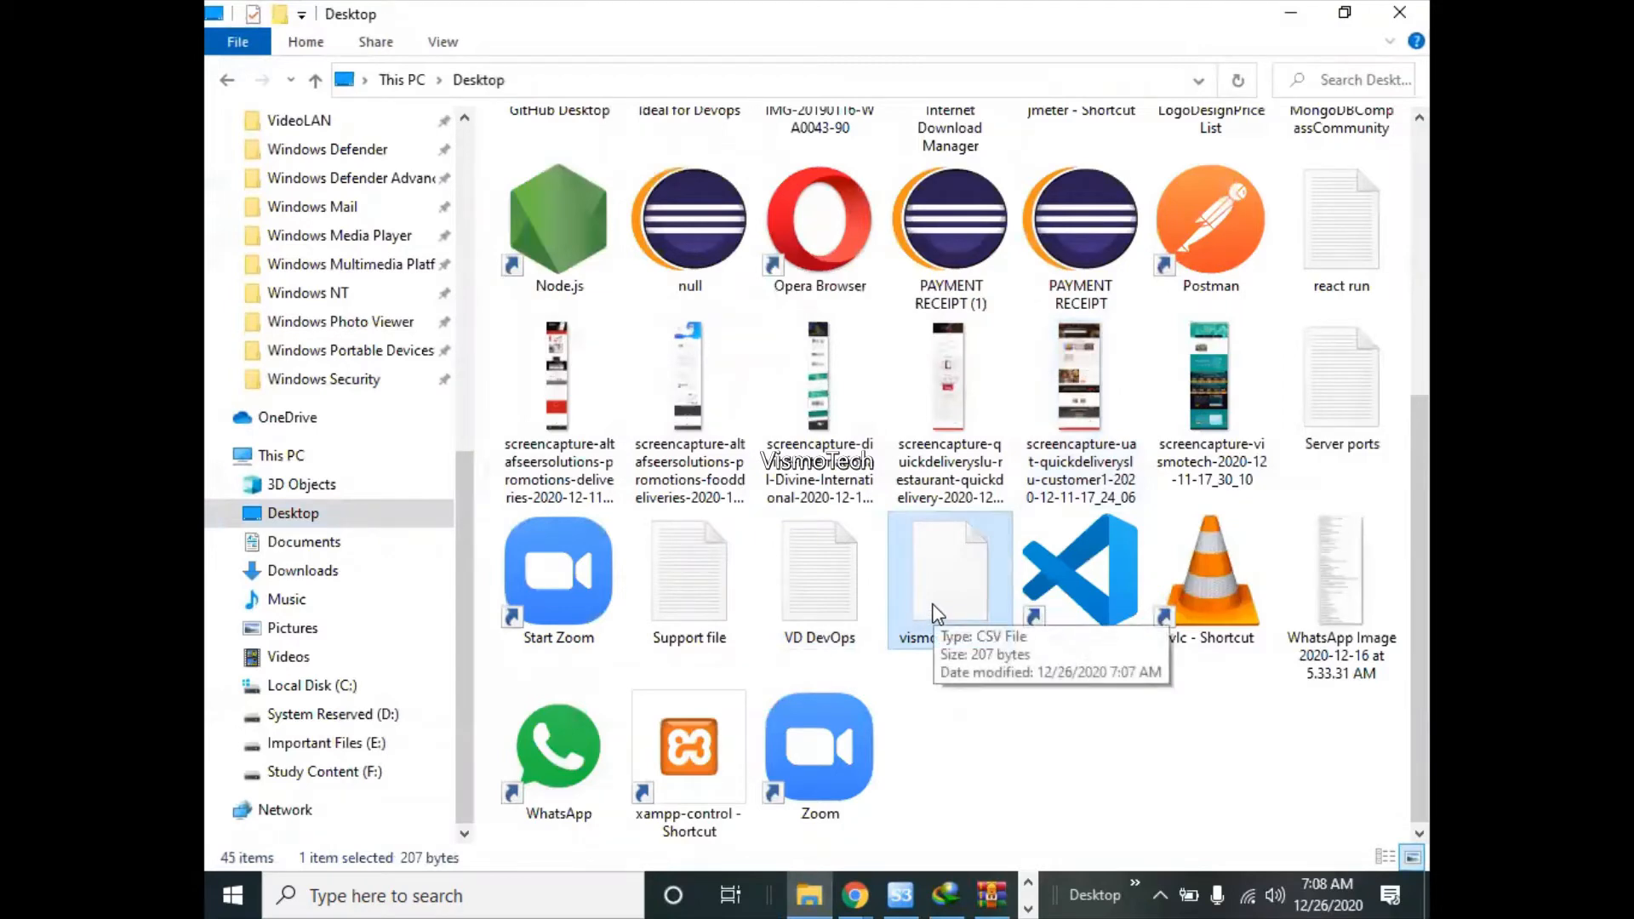
left_click(1293, 14)
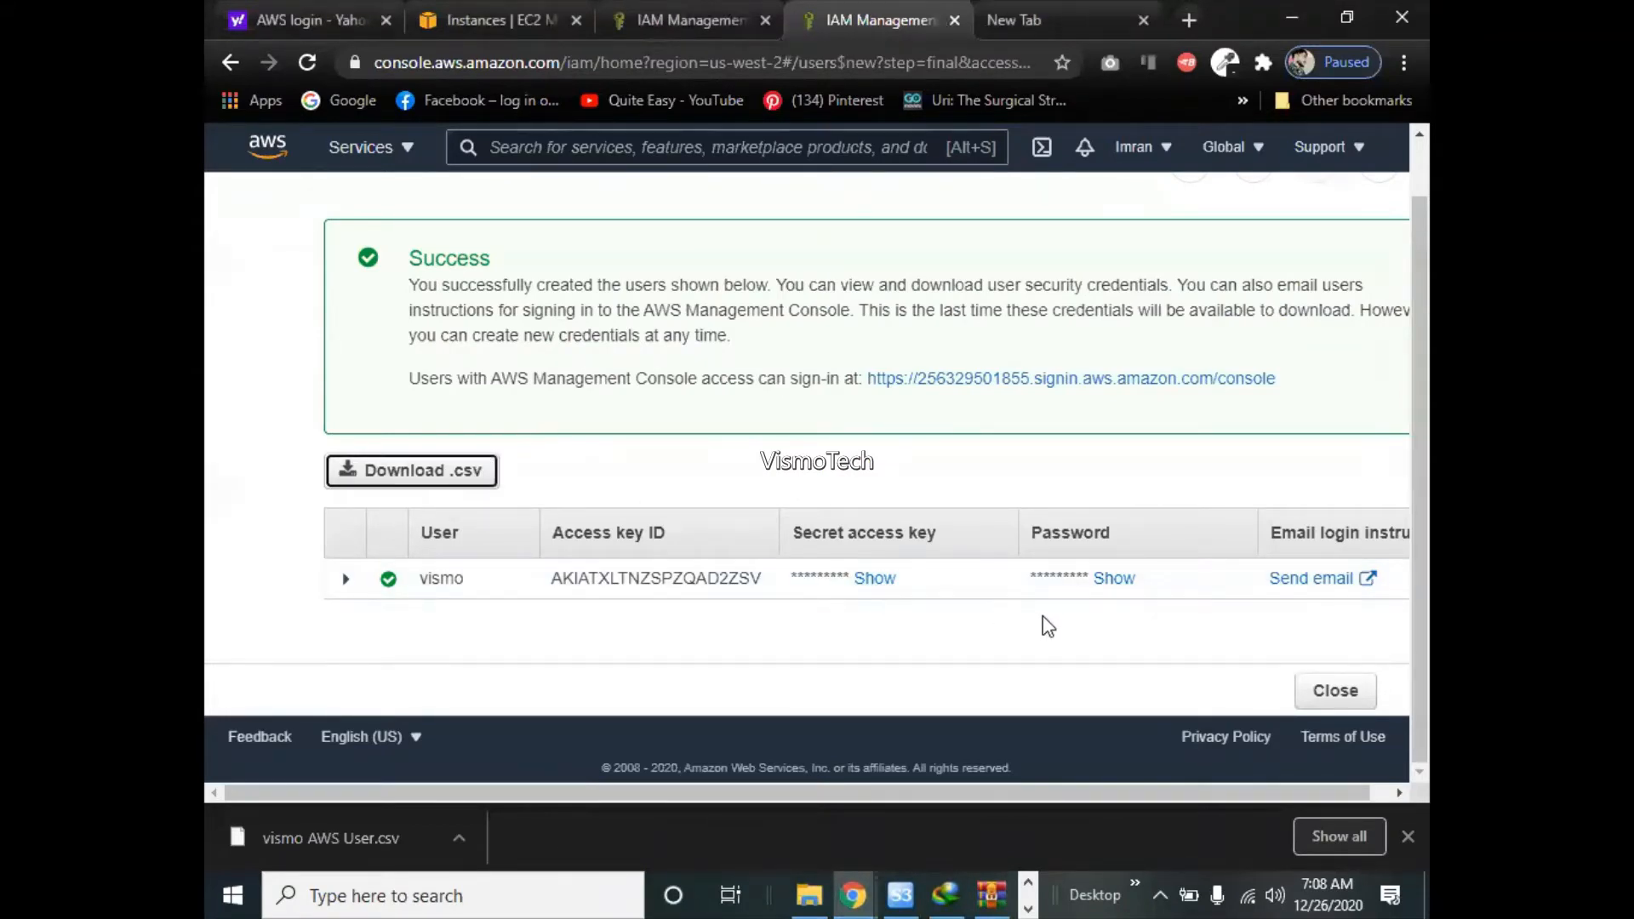
Email vismo's login instructions from the Send email link, which opens Windows Mail.
left_click(1304, 583)
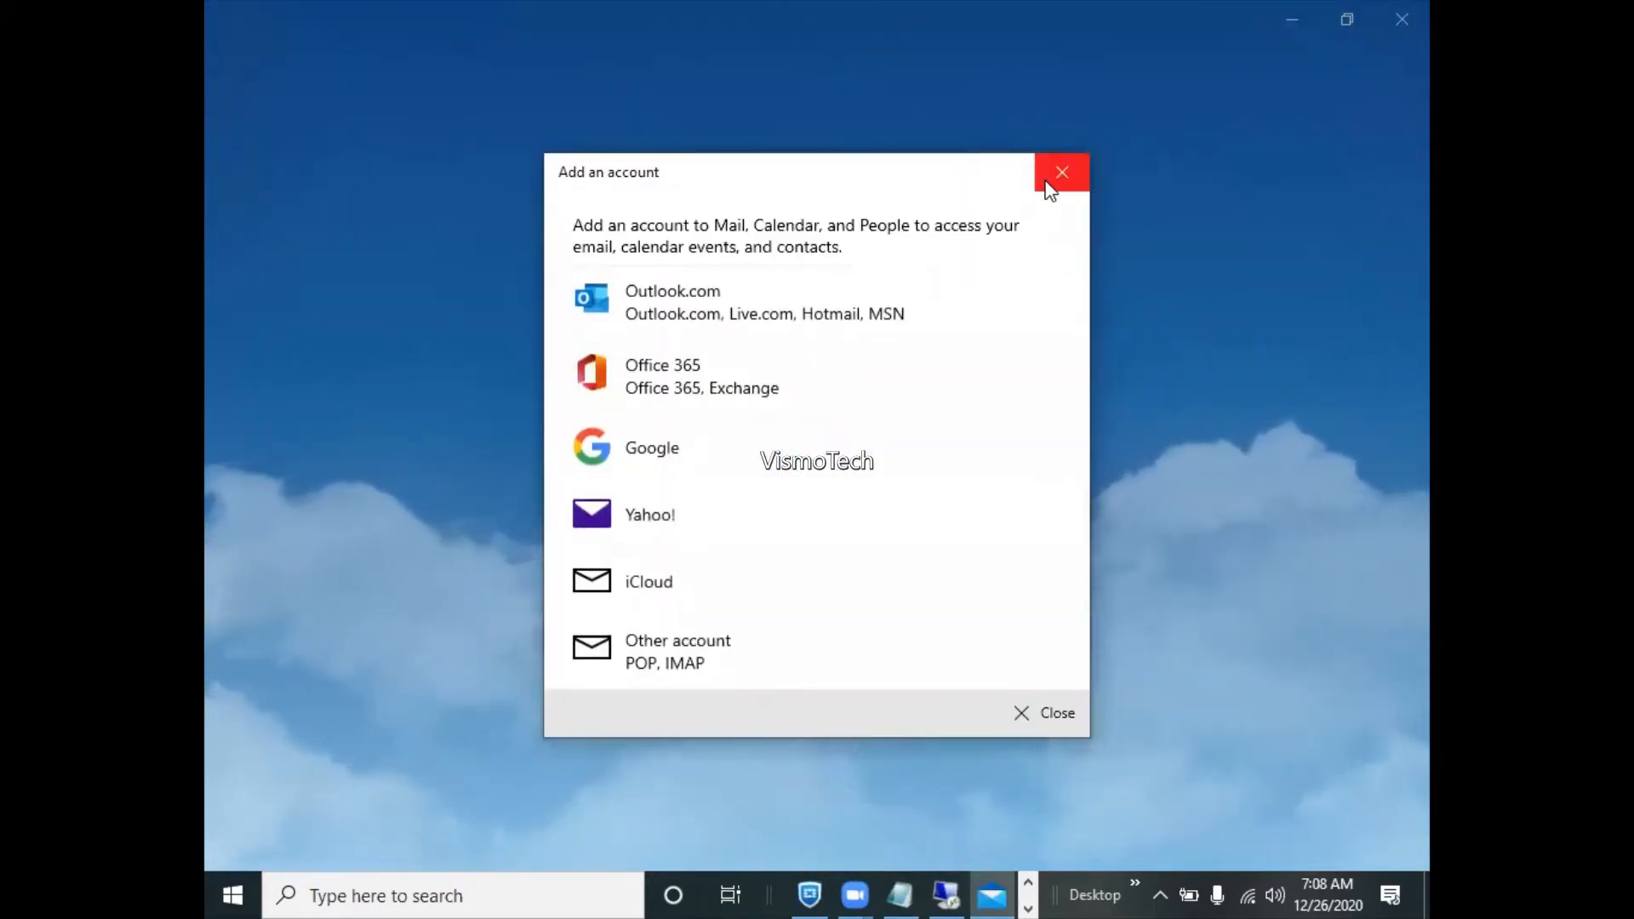
Close Mail's Add an account dialog and minimize the Mail app.
left_click(1056, 713)
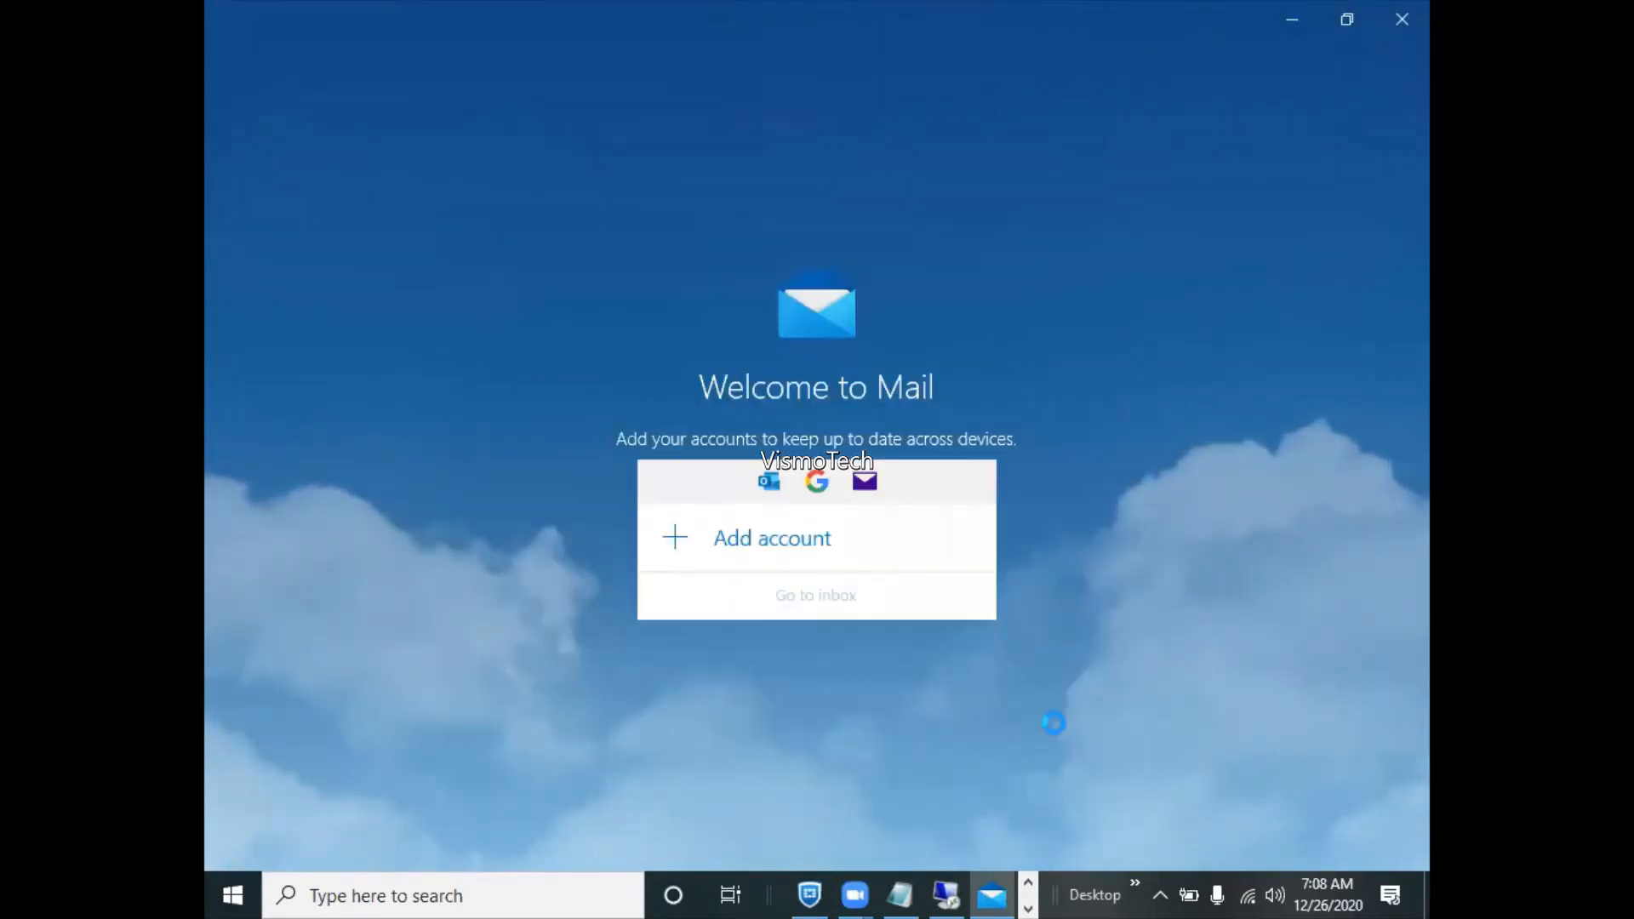
left_click(1286, 20)
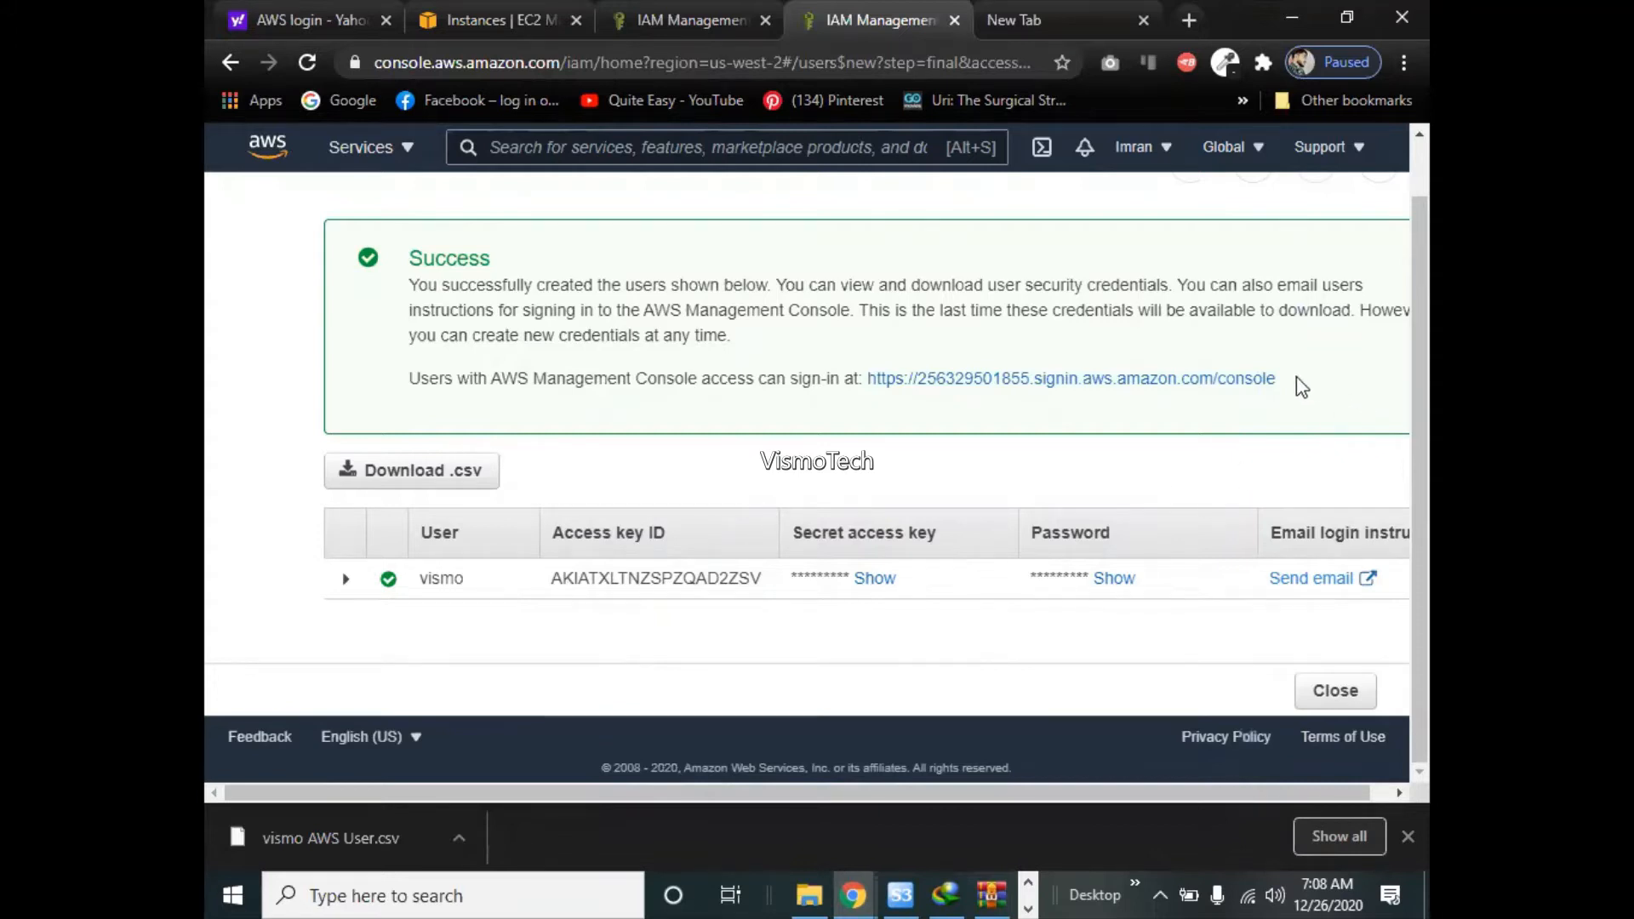
Copy the console sign-in URL into a new maximized Notepad note, then hide Notepad.
left_click_drag(1295, 379, 873, 387)
key("ctrl+c")
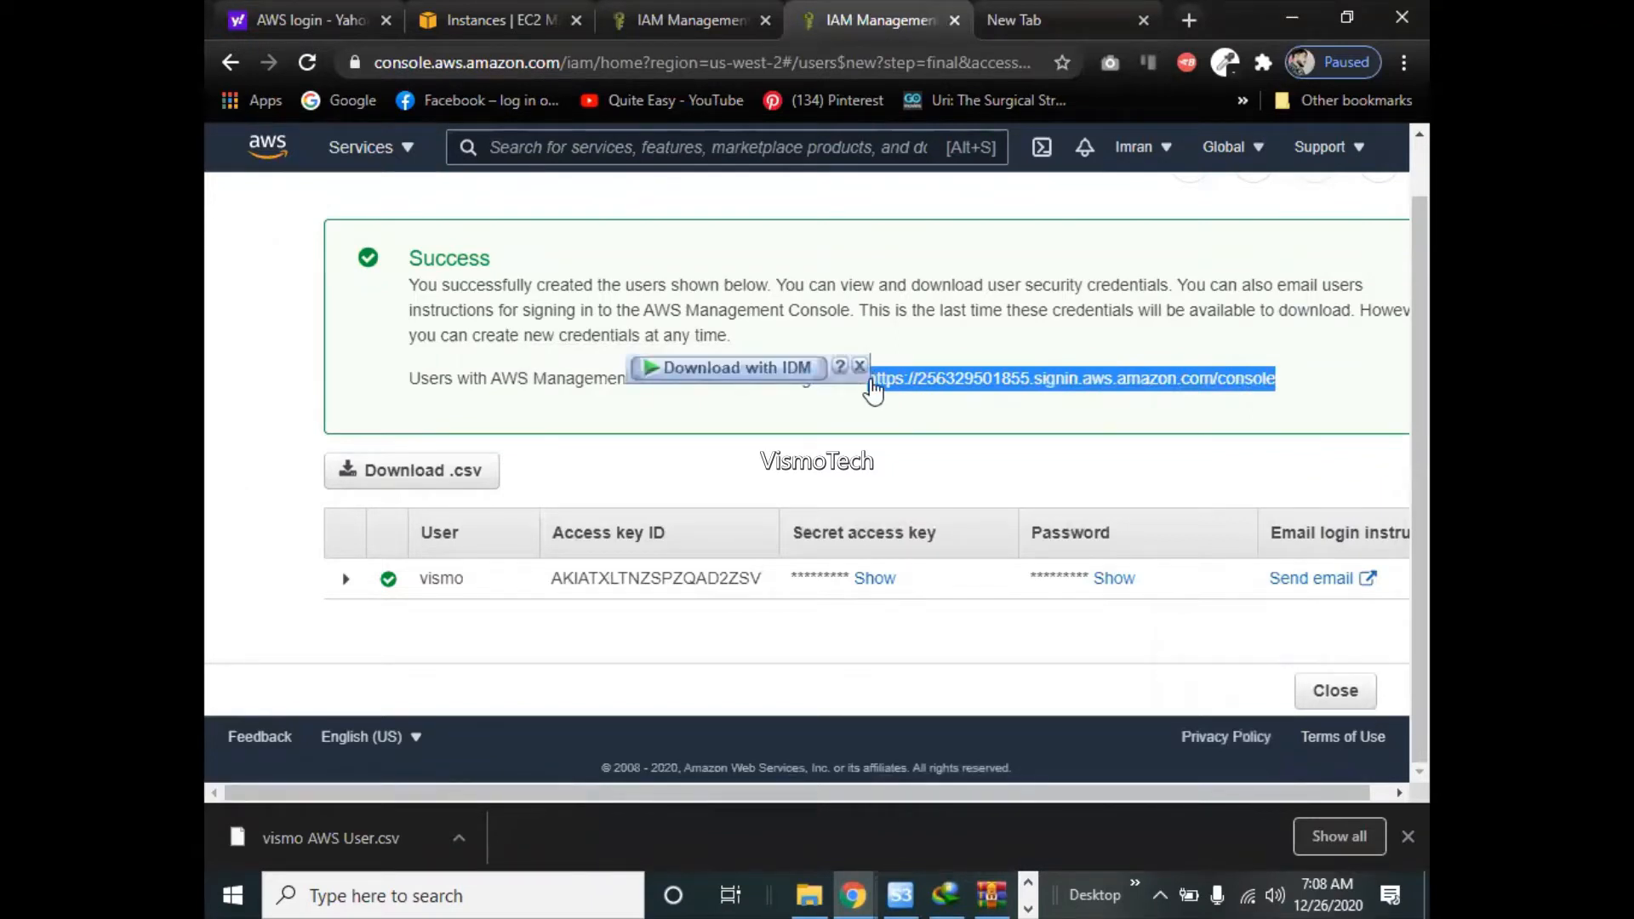
left_click(508, 893)
type("note")
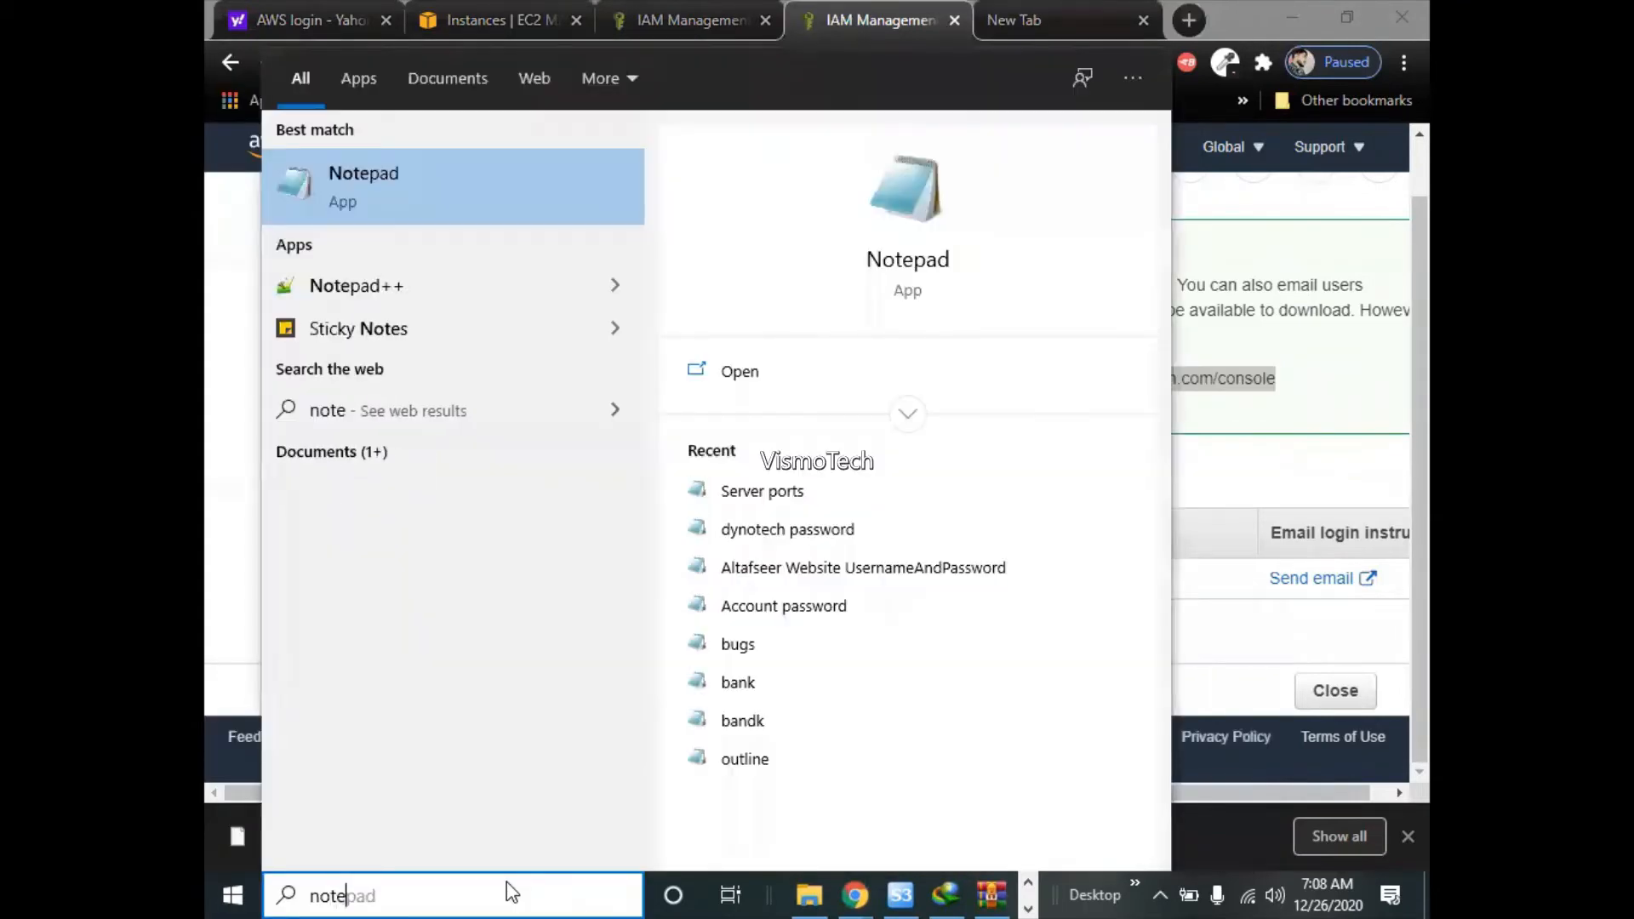
type("pad")
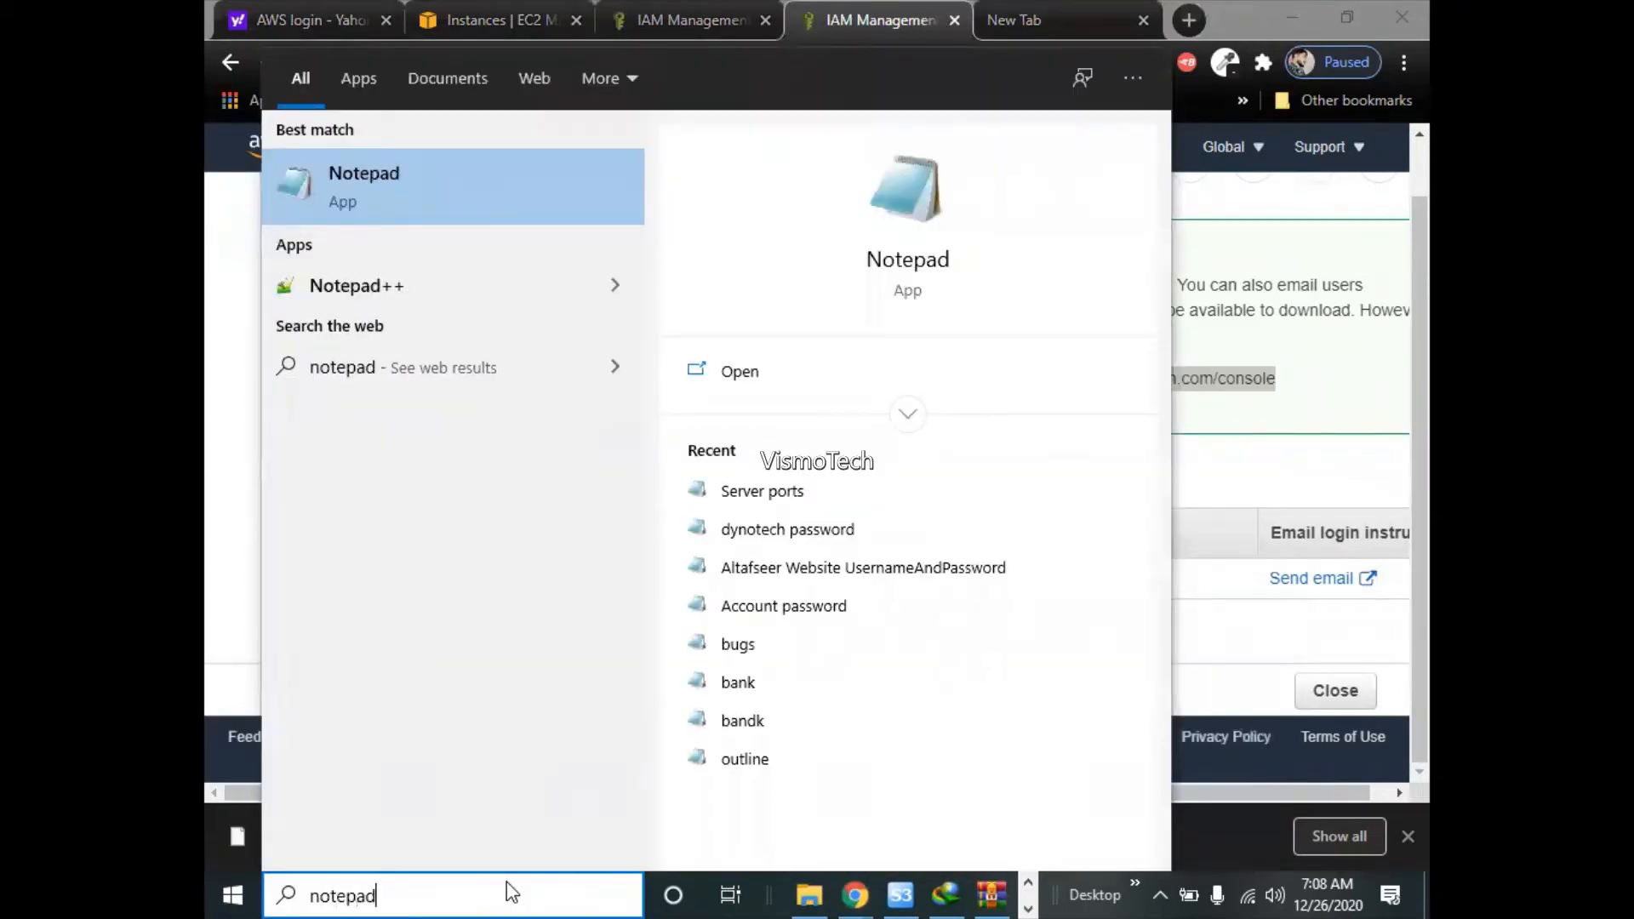
key("Return")
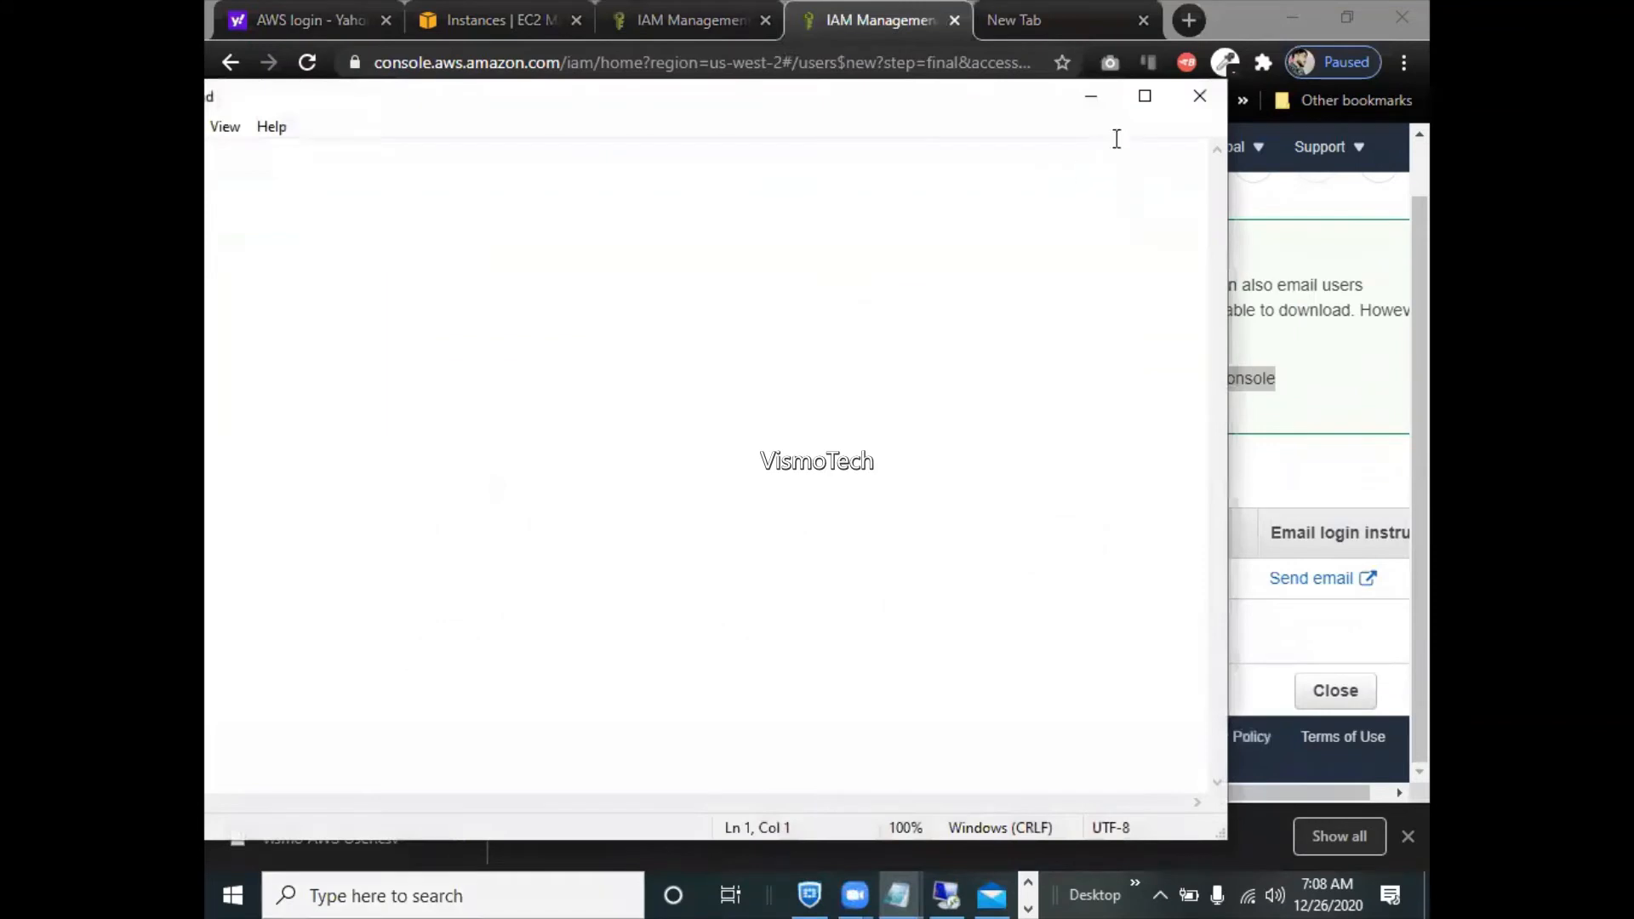
left_click(1145, 96)
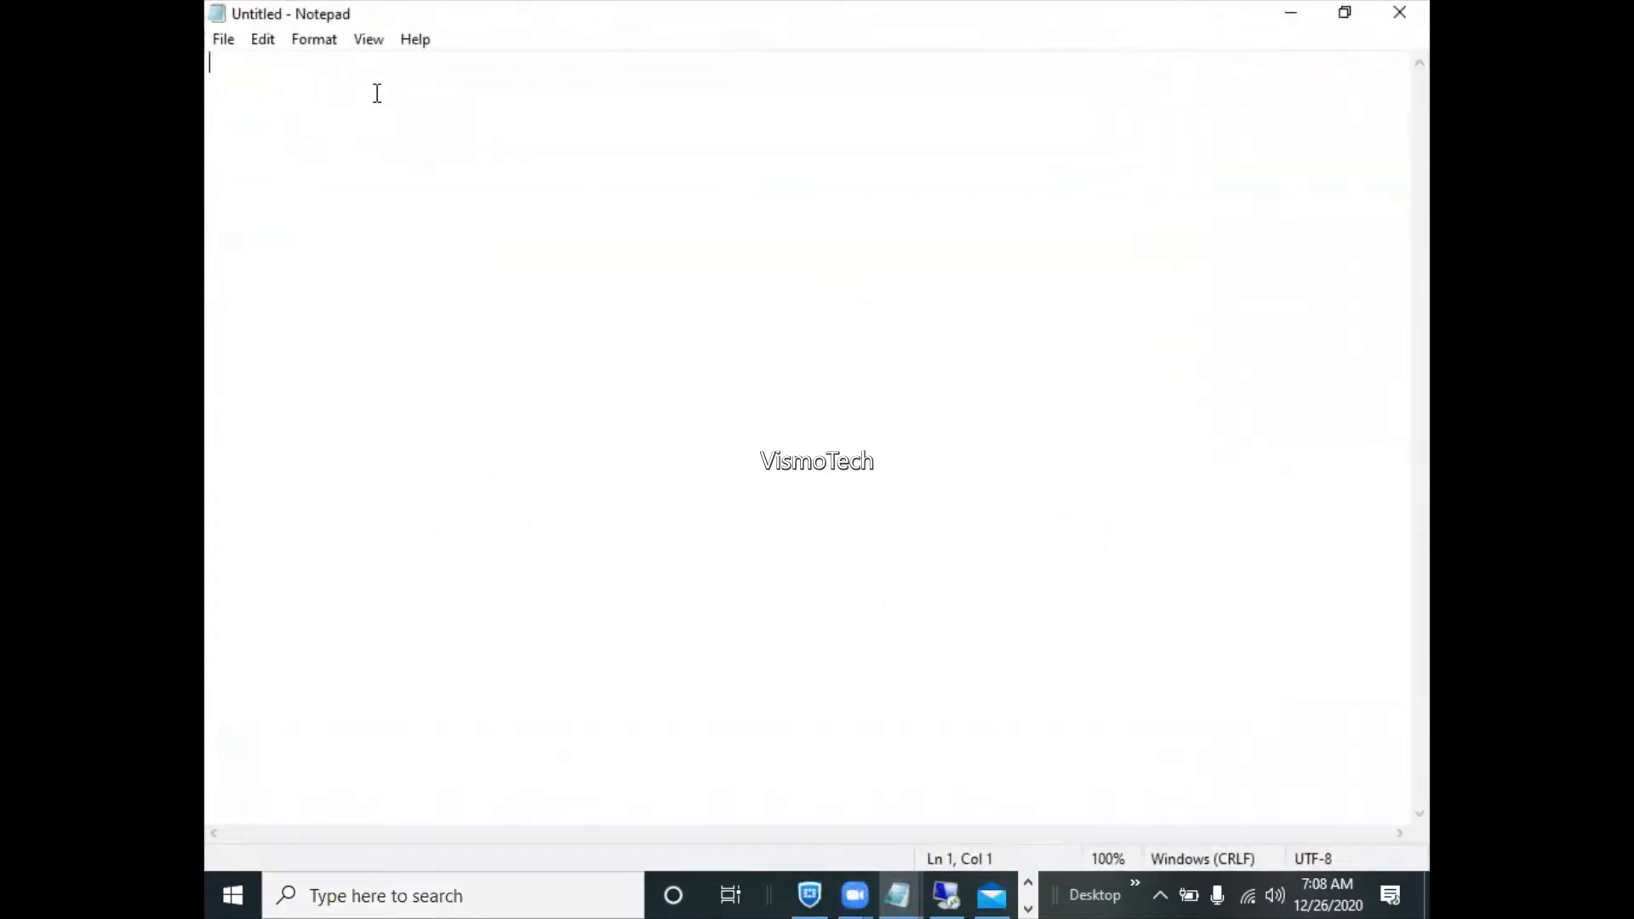
key("ctrl+v")
key("Return")
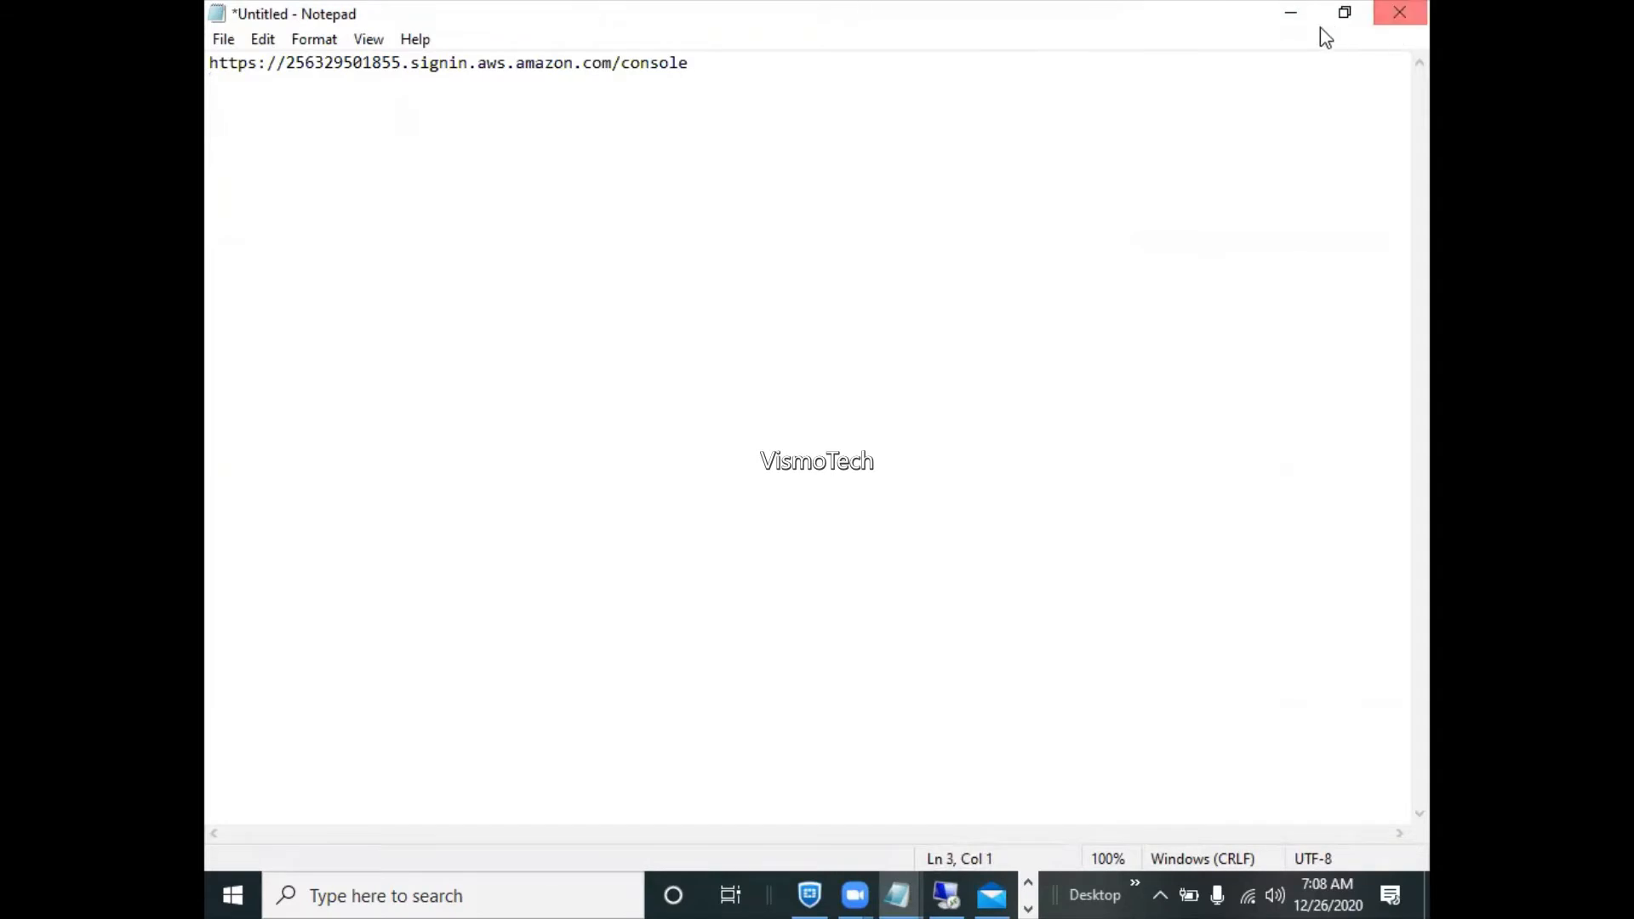
left_click(1293, 15)
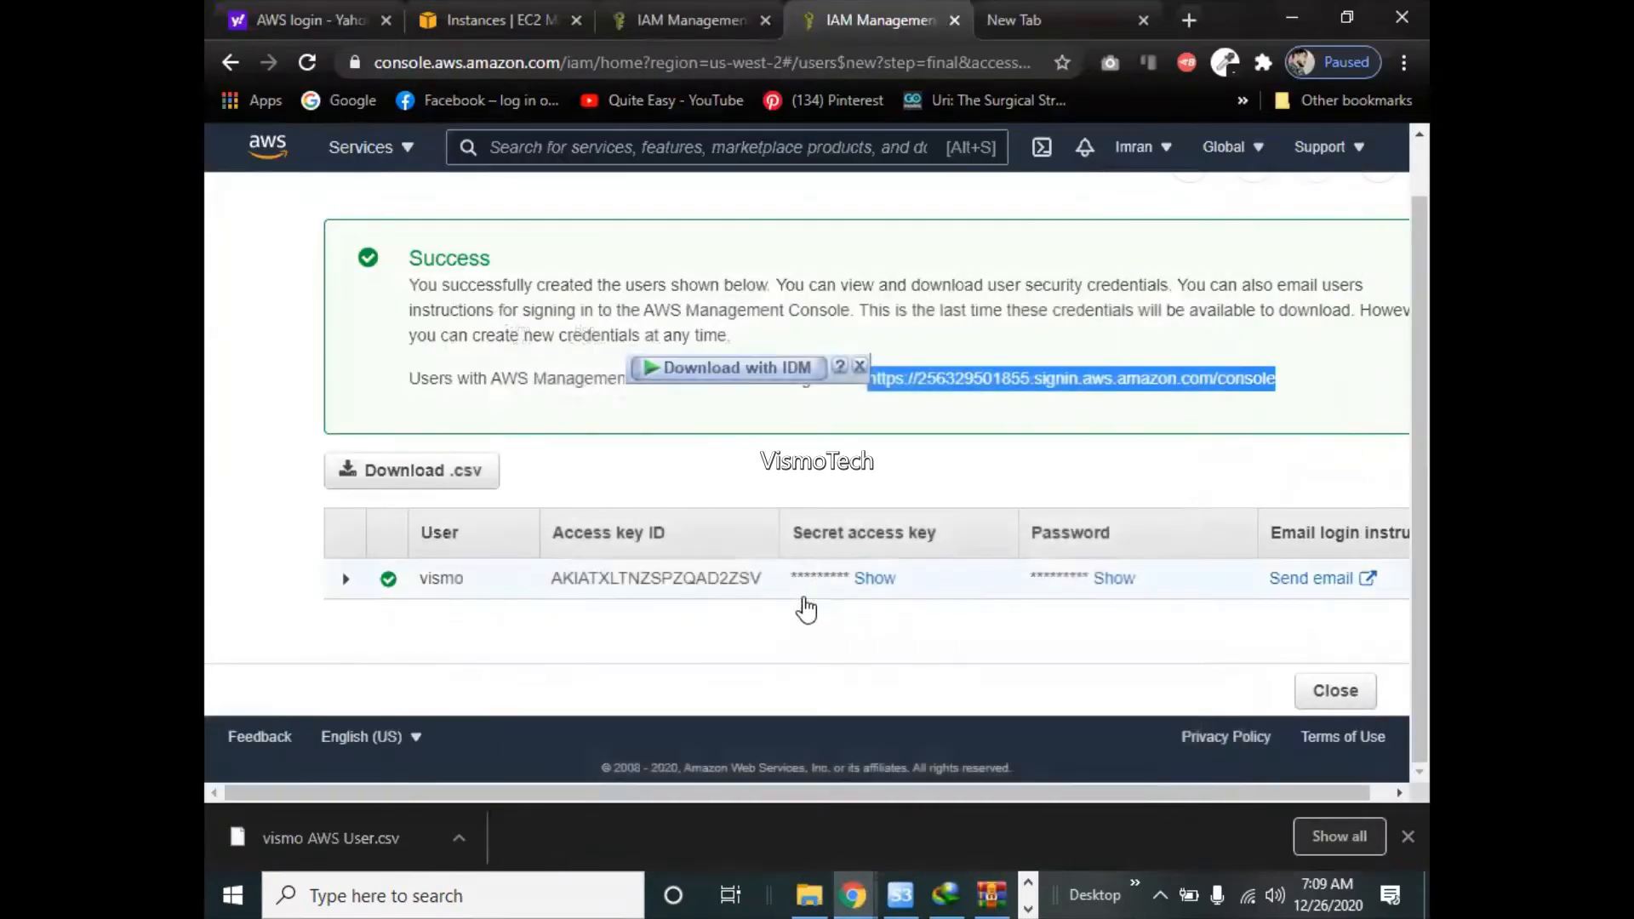
Copy the new user's access key ID from the success page.
left_click_drag(551, 572, 758, 595)
key("ctrl+c")
left_click(565, 582)
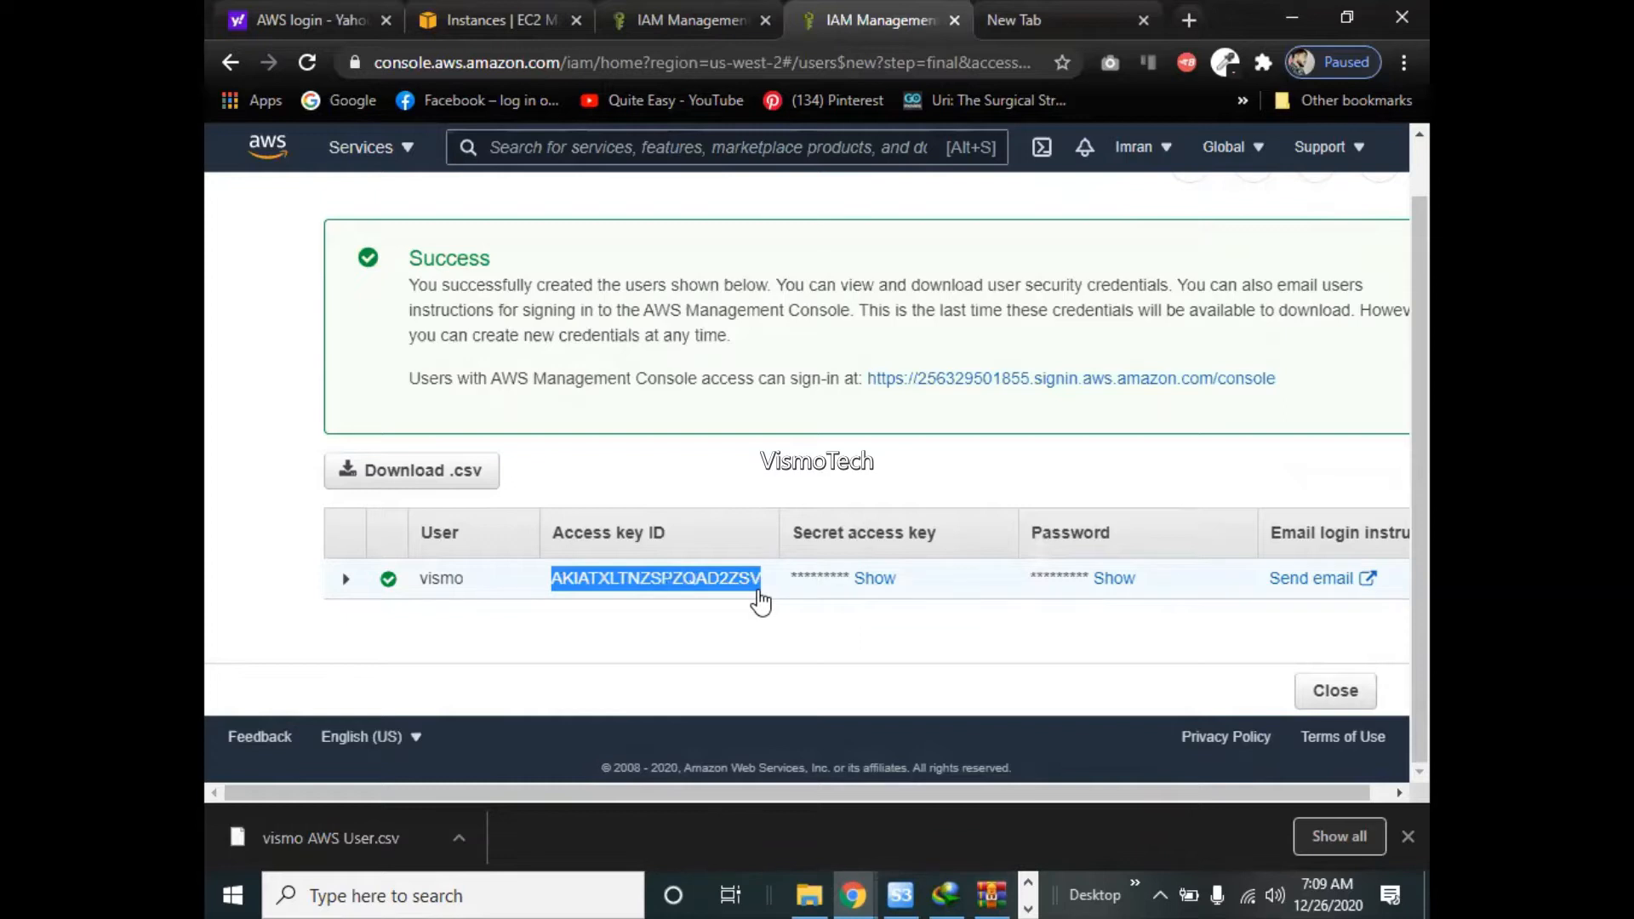
mouse_move(853, 895)
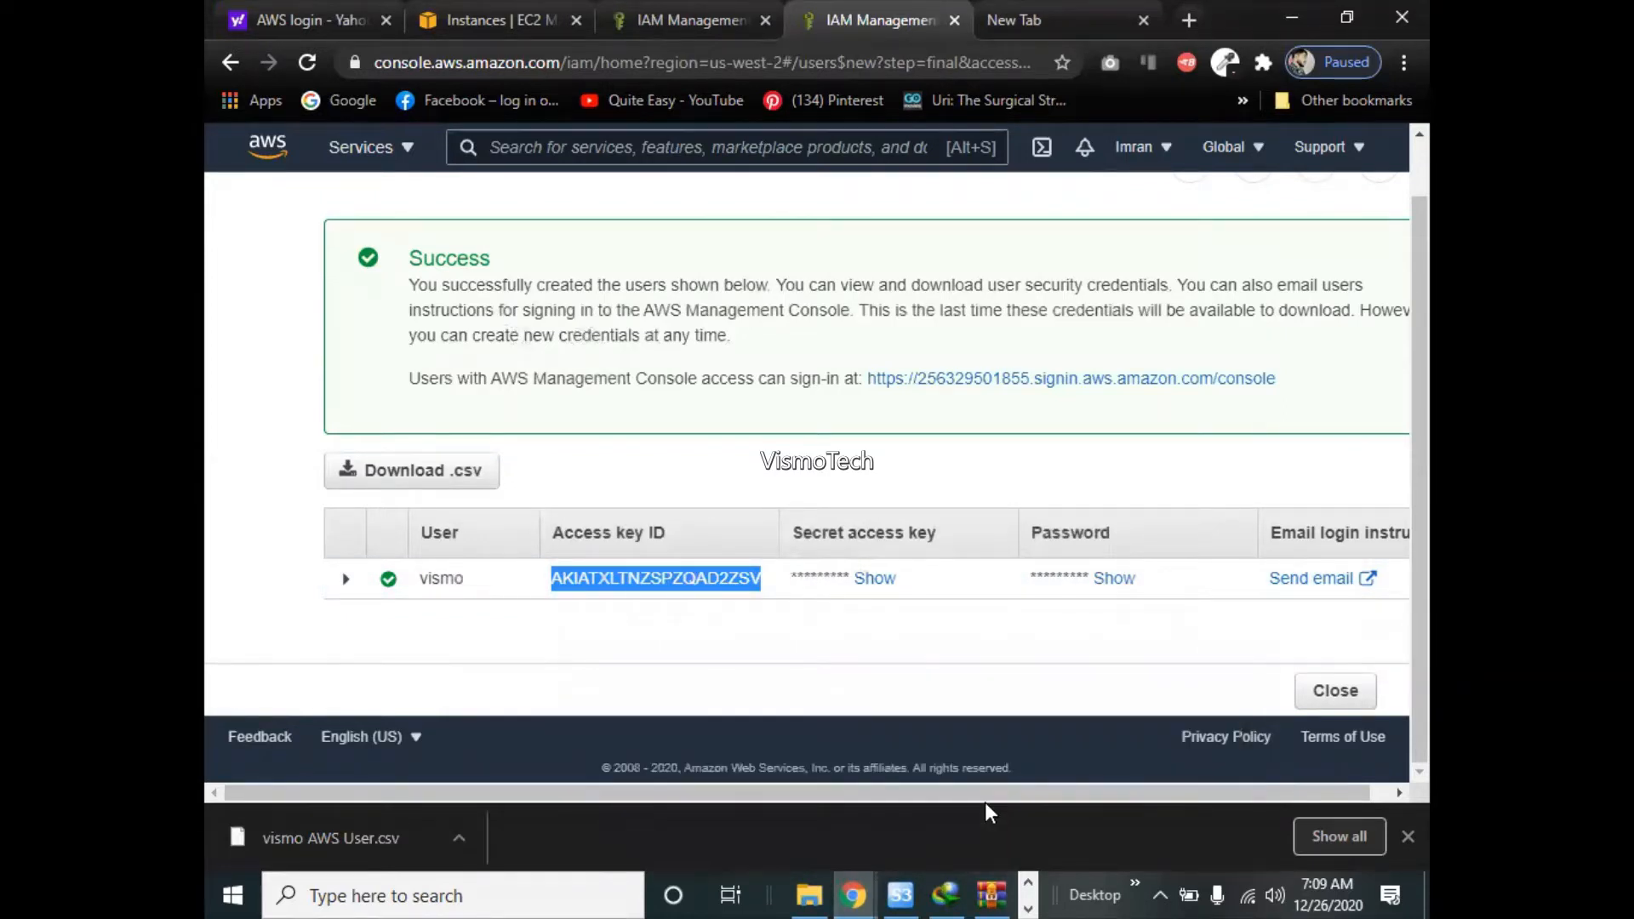
key("alt+Tab")
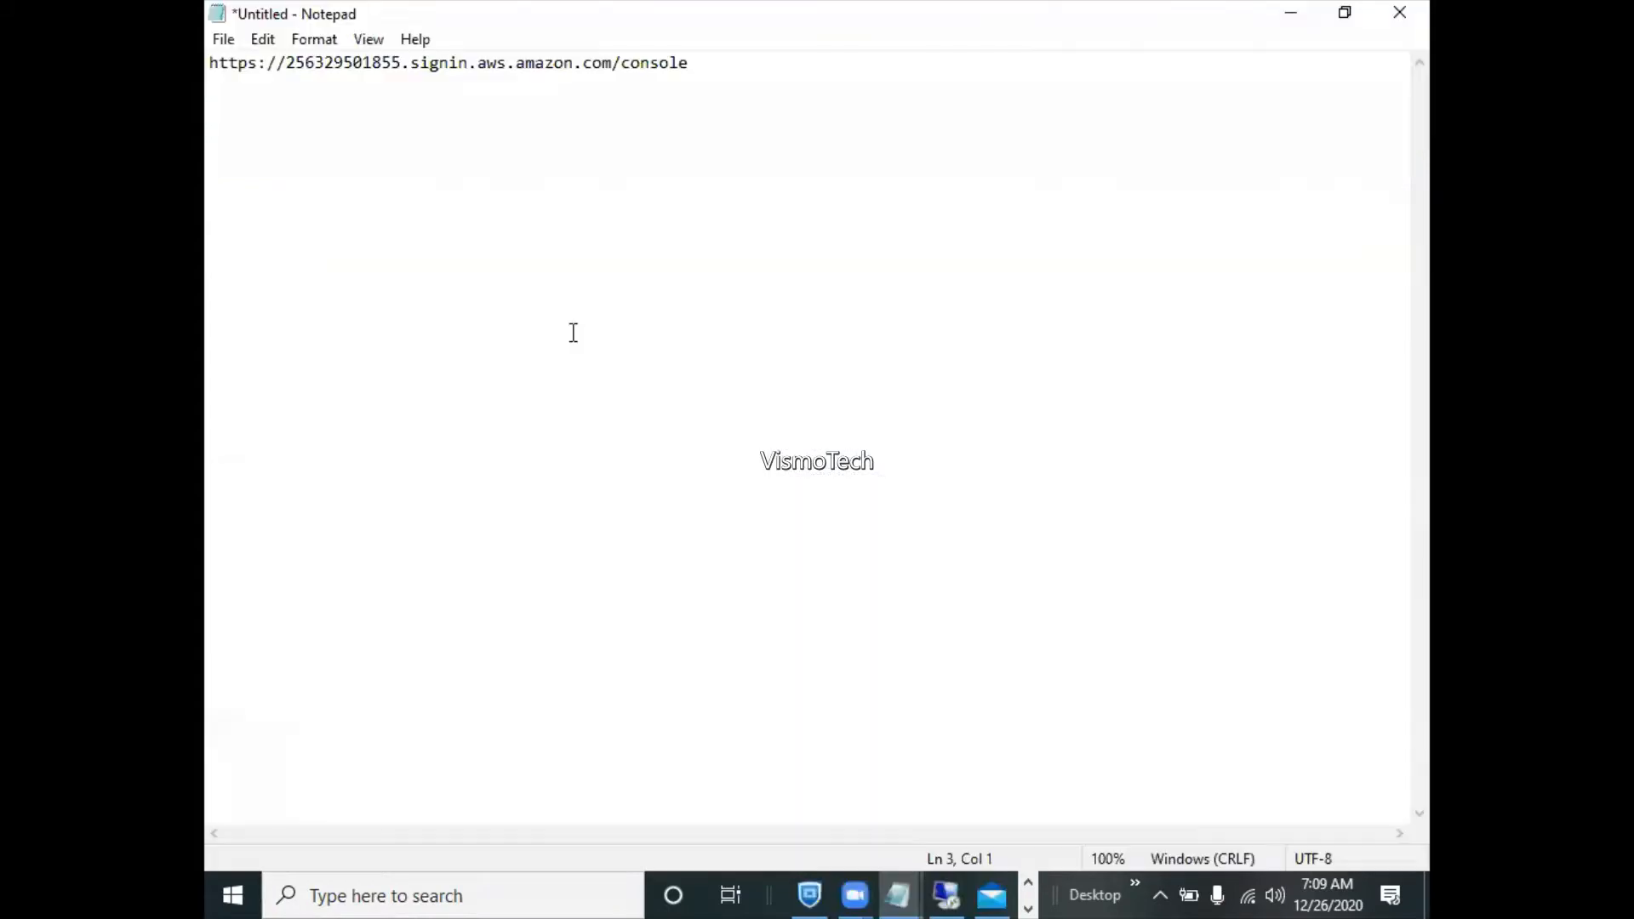
In Notepad, paste the access key under an 'Access Key' heading and add a 'Secret Key' heading.
type("Access Key")
key("Return")
key("ctrl+v")
key("Return")
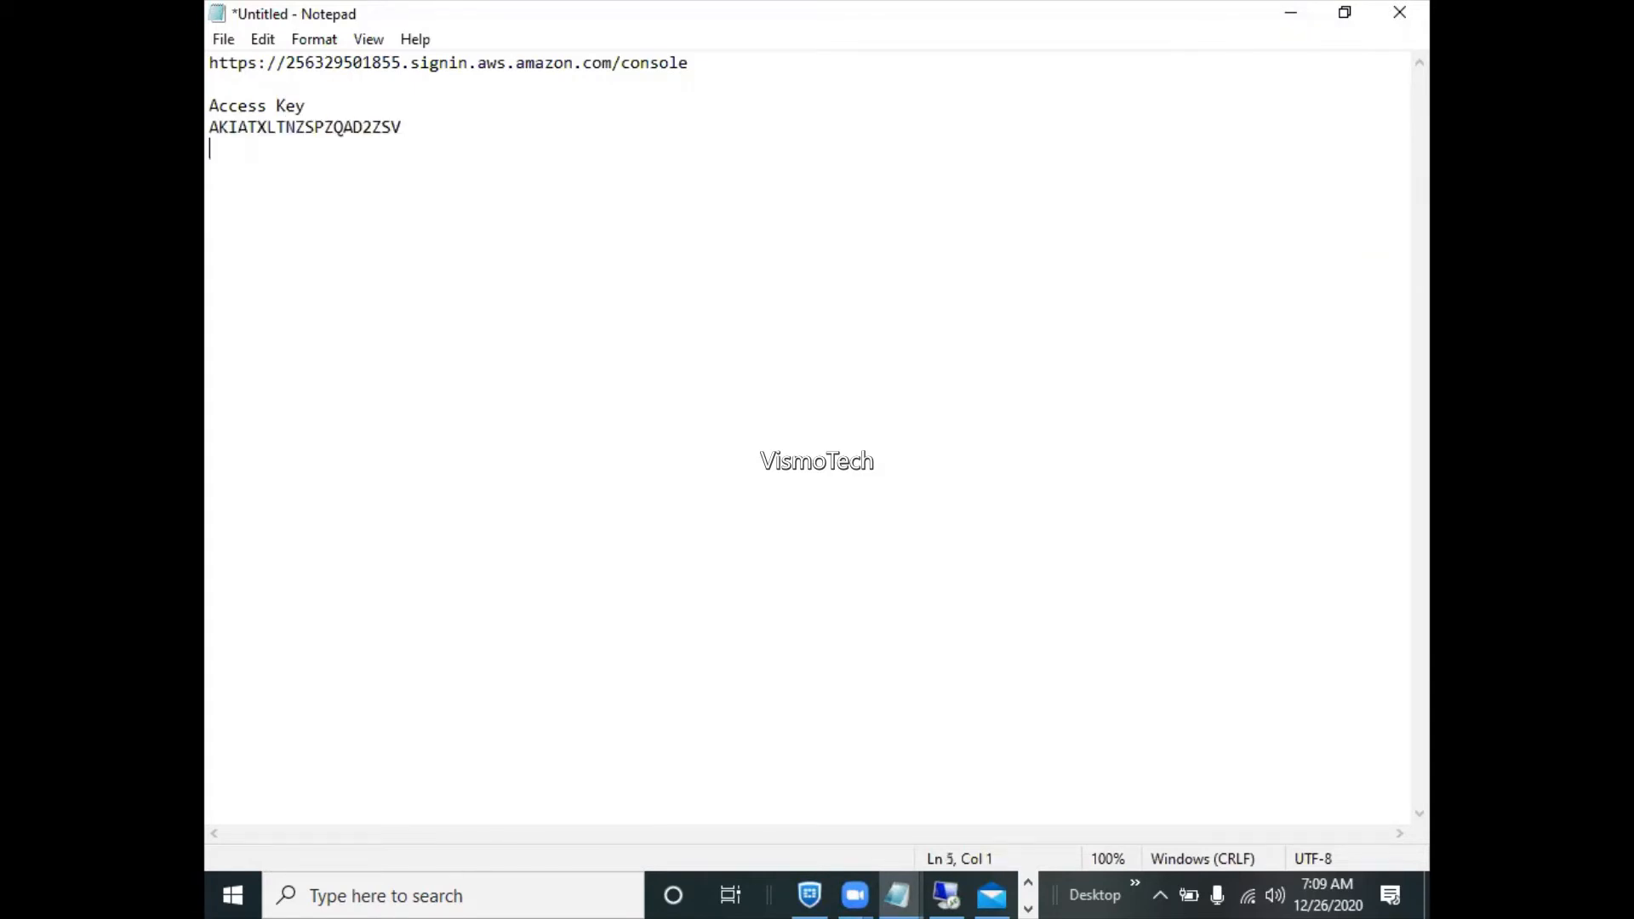
key("Return")
type("Secret Key")
key("Return")
key("alt+Tab")
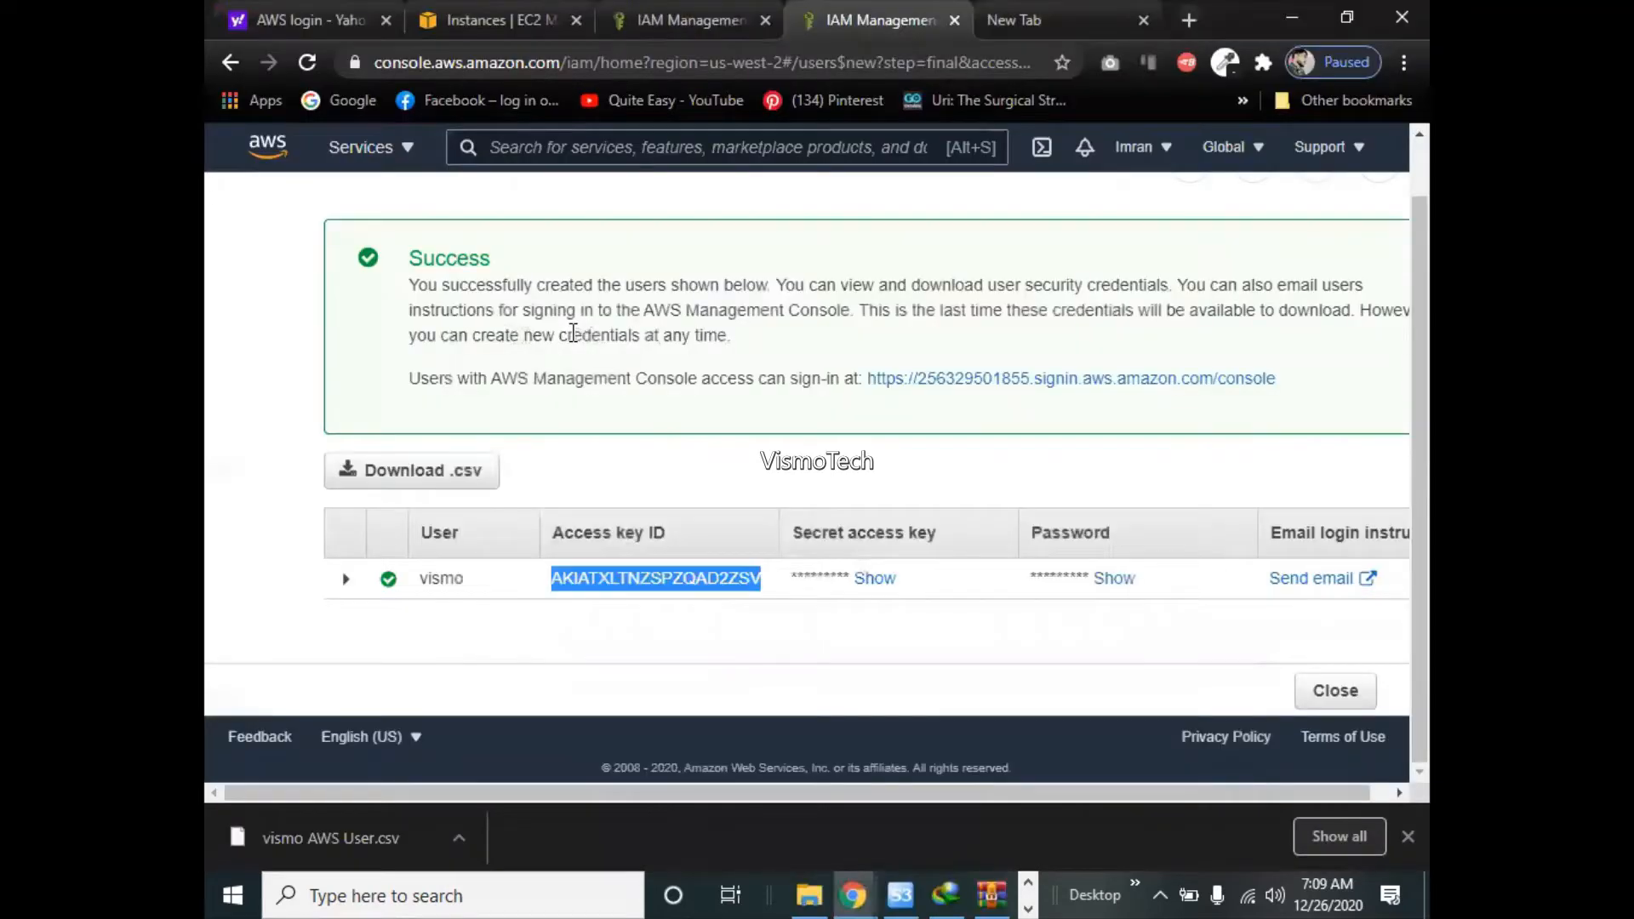
Reveal the secret access key and paste it under the Secret Key heading in Notepad.
left_click(879, 596)
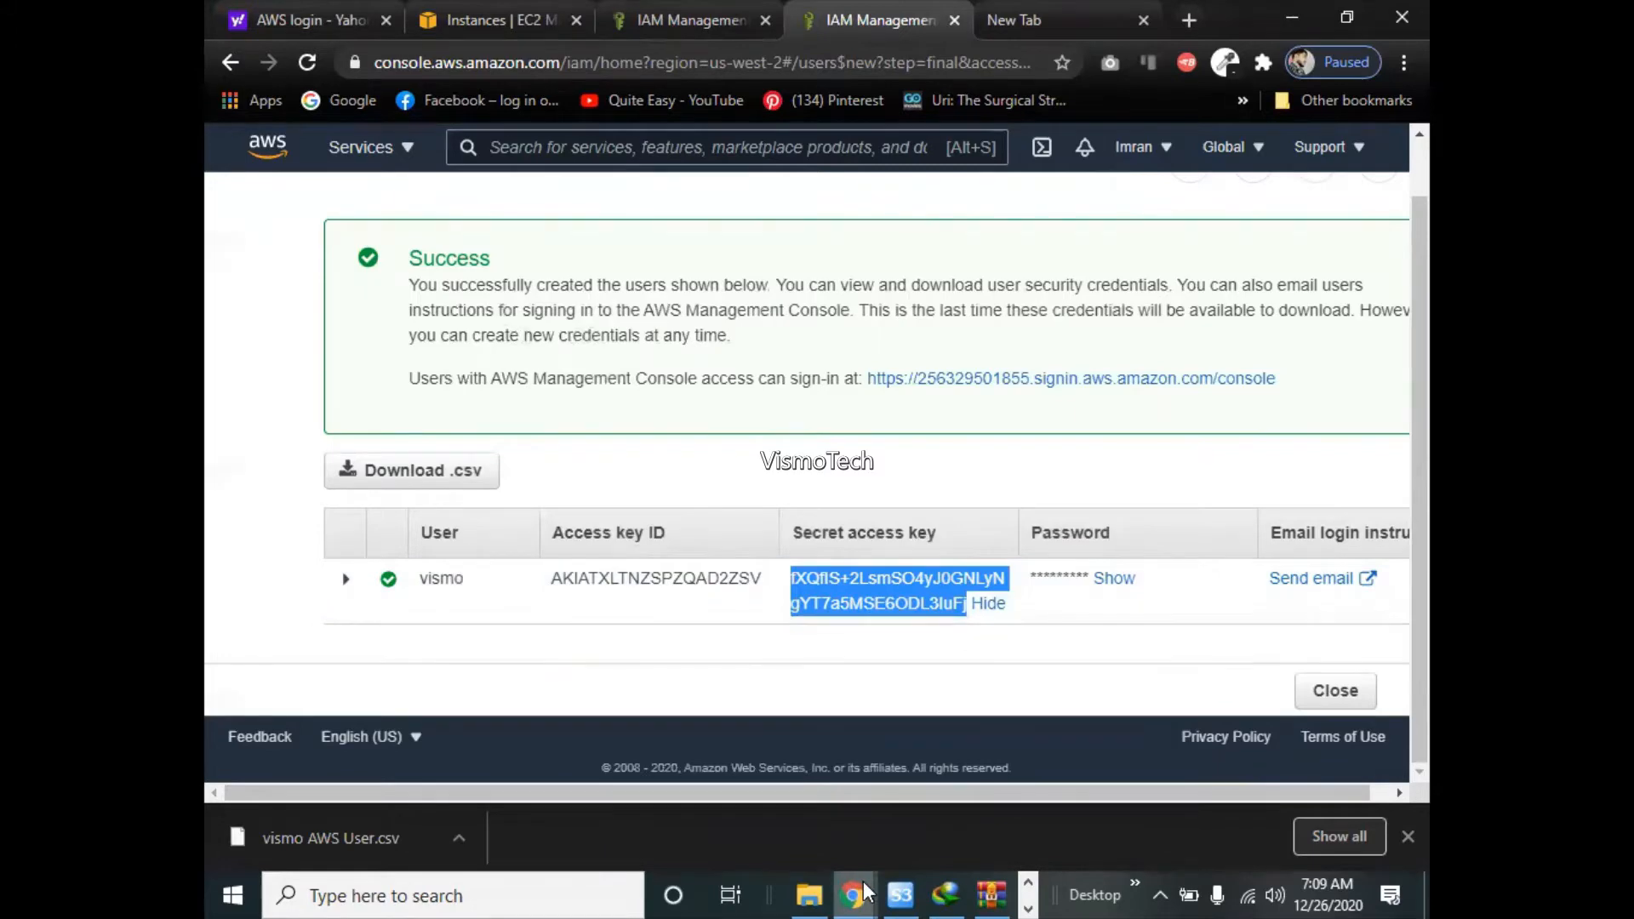
key("alt+Tab")
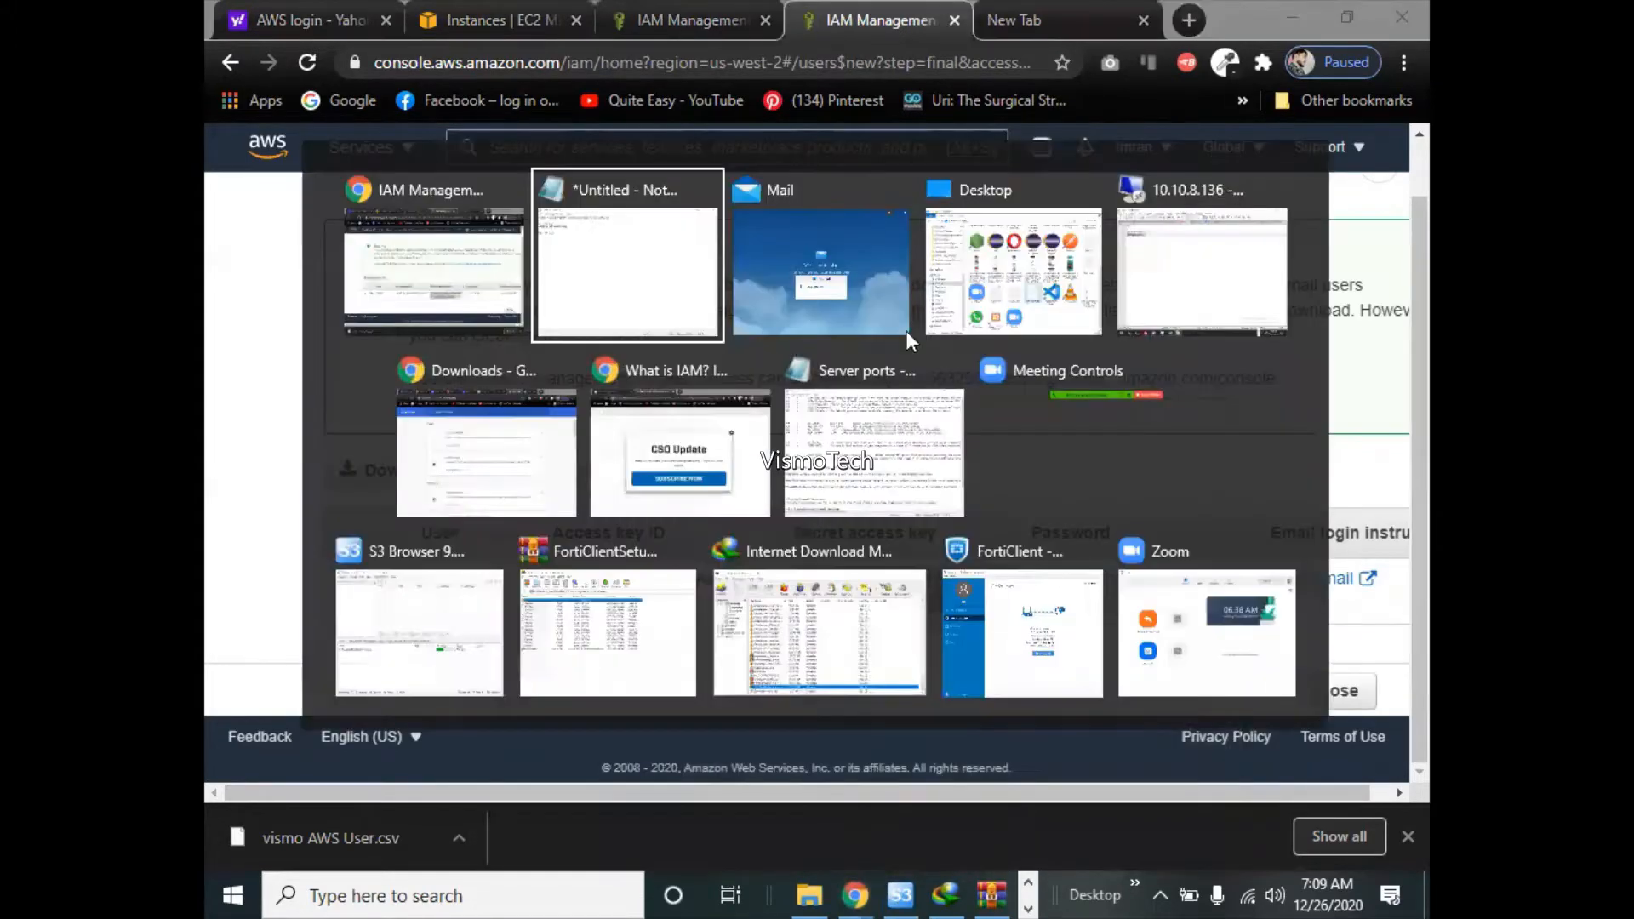
key("ctrl+v")
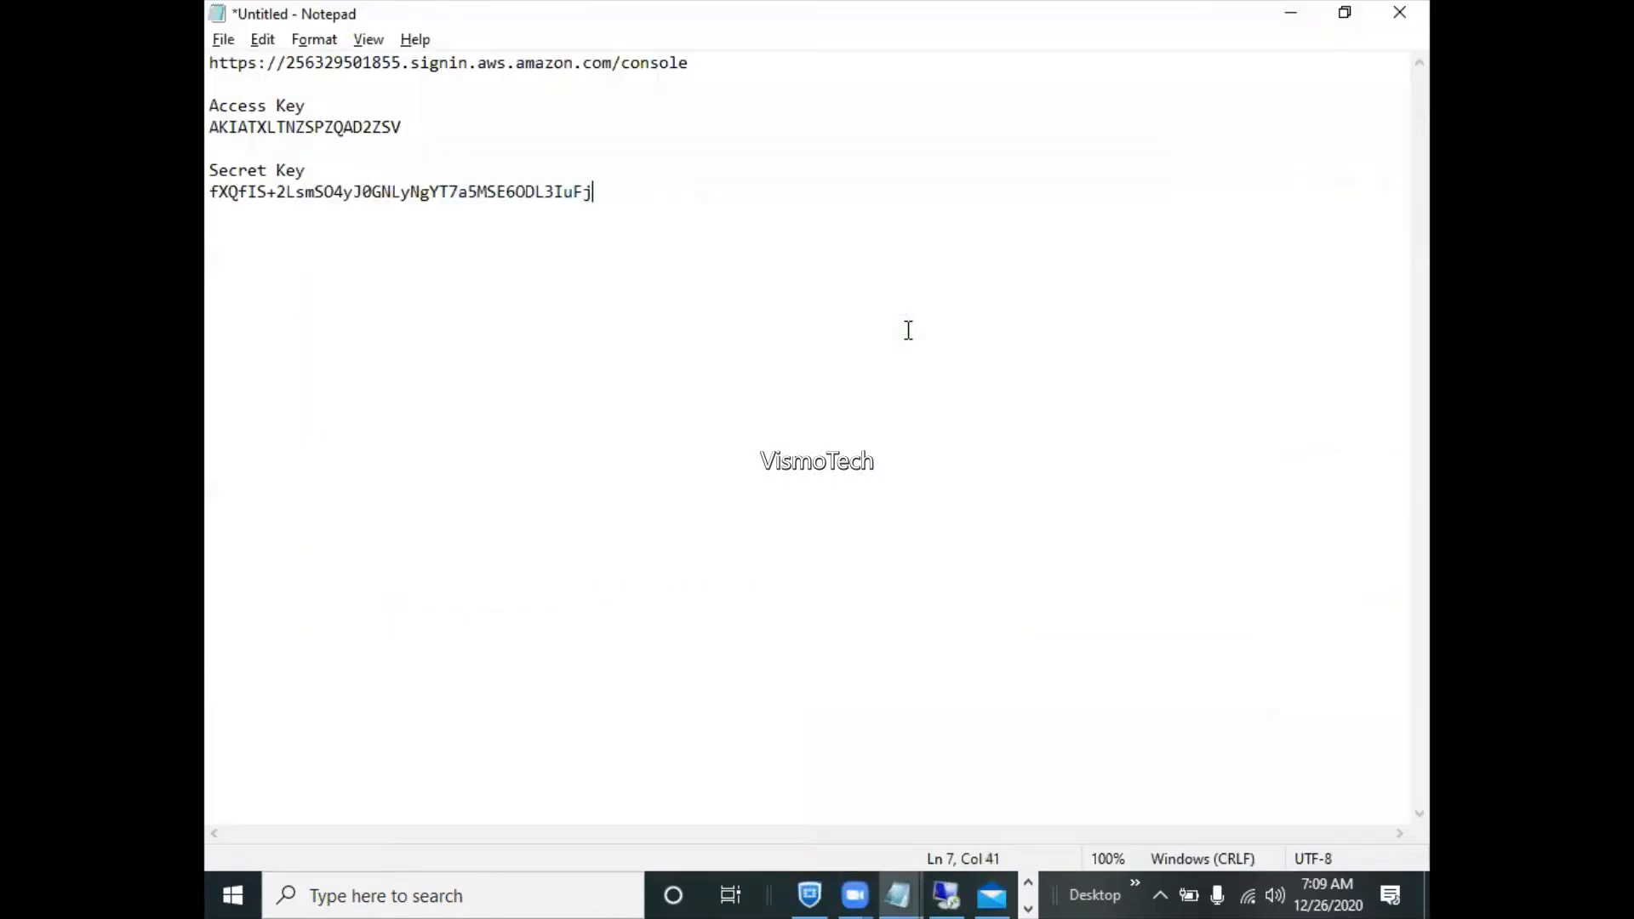
key("Return")
key("Return")
key("alt+Tab")
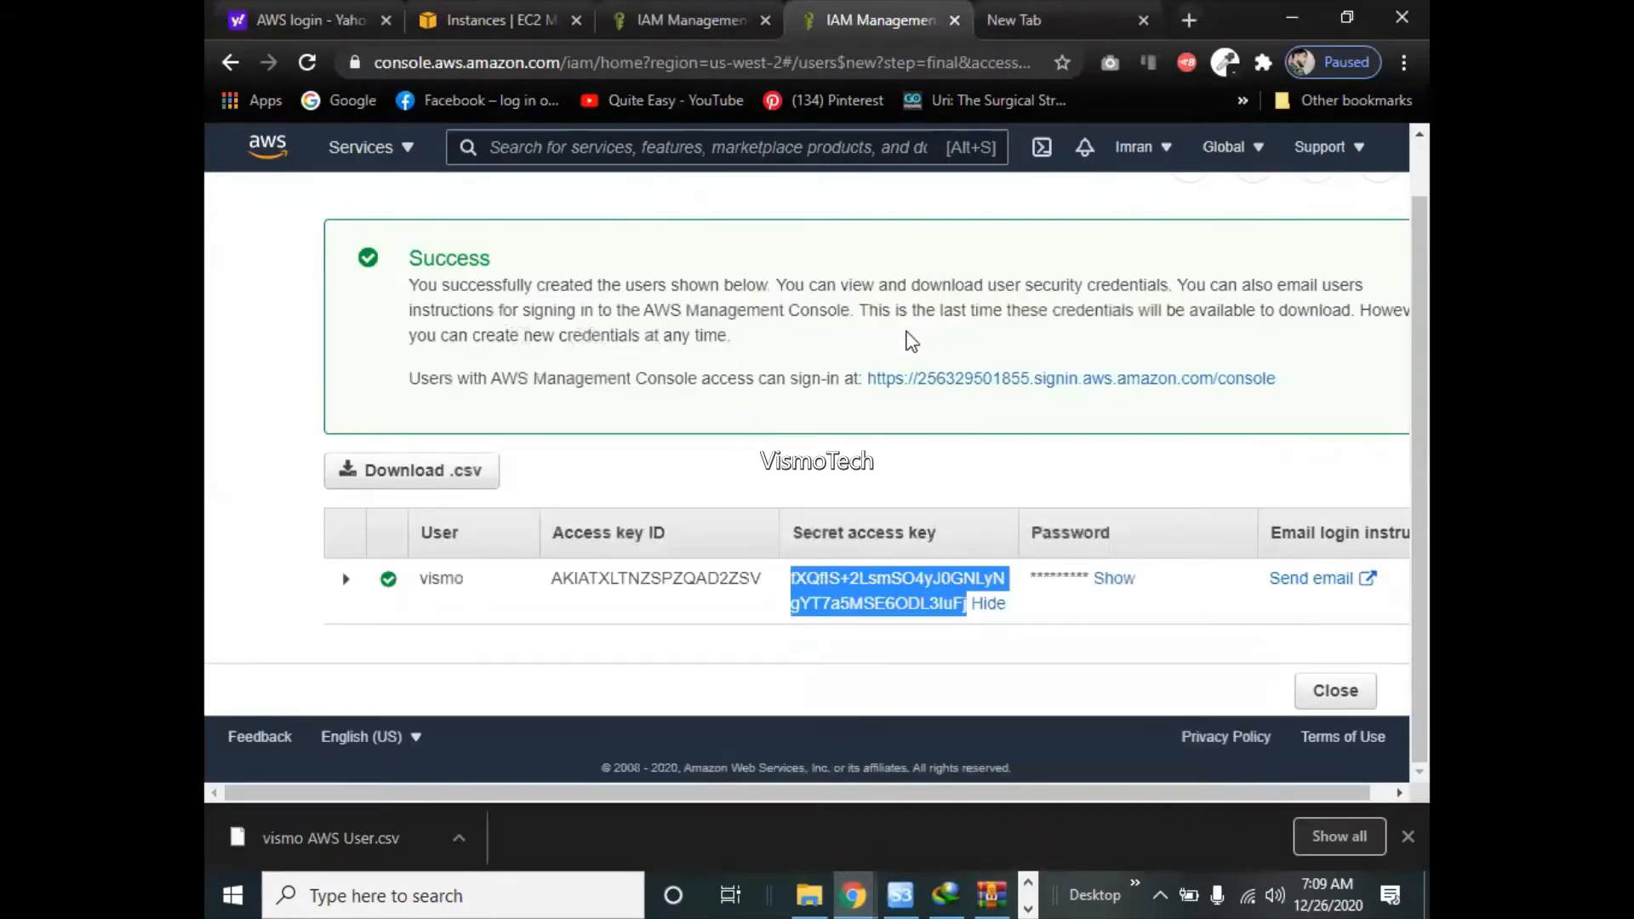
Reveal the console password and paste it under a new 'Password' heading in Notepad.
left_click(1114, 580)
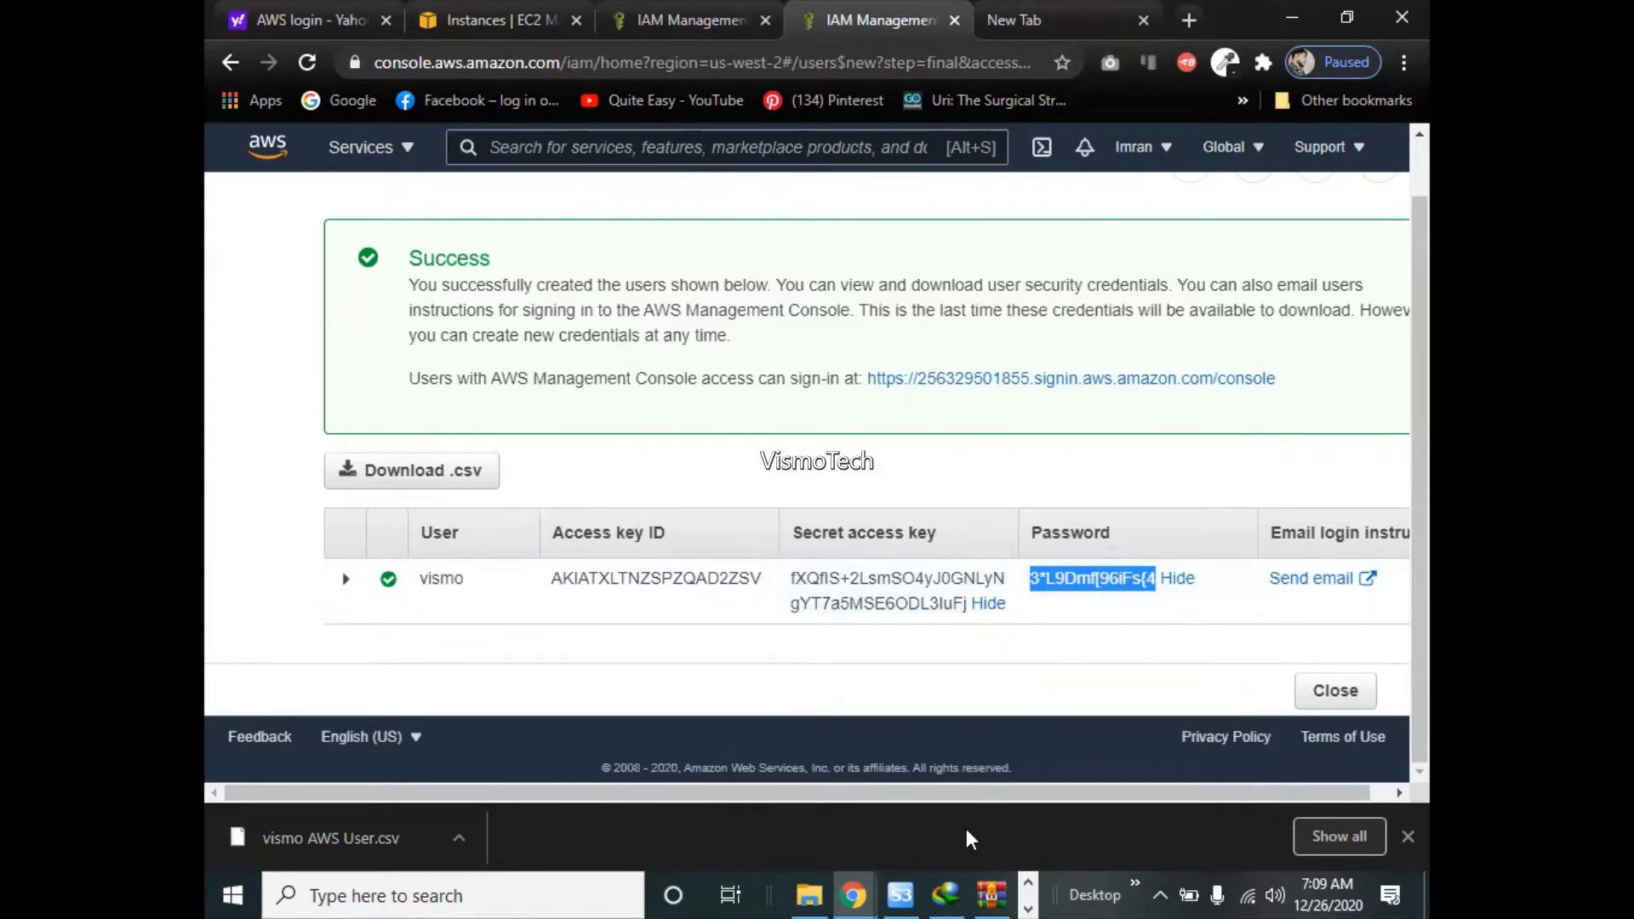
key("alt+Tab")
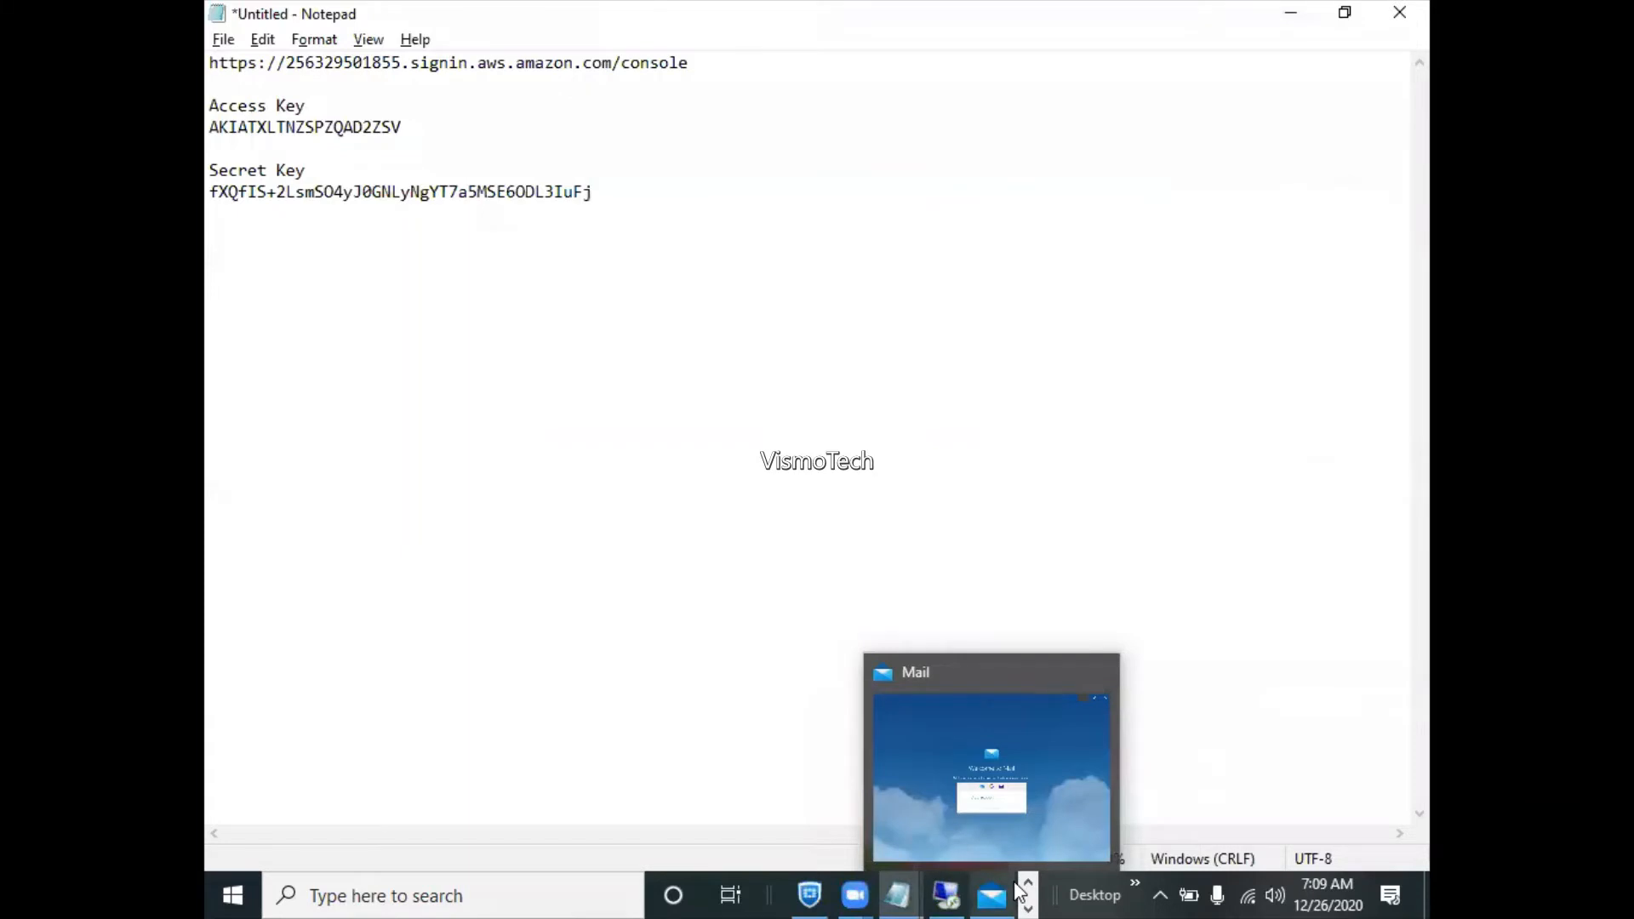
type("Passwor")
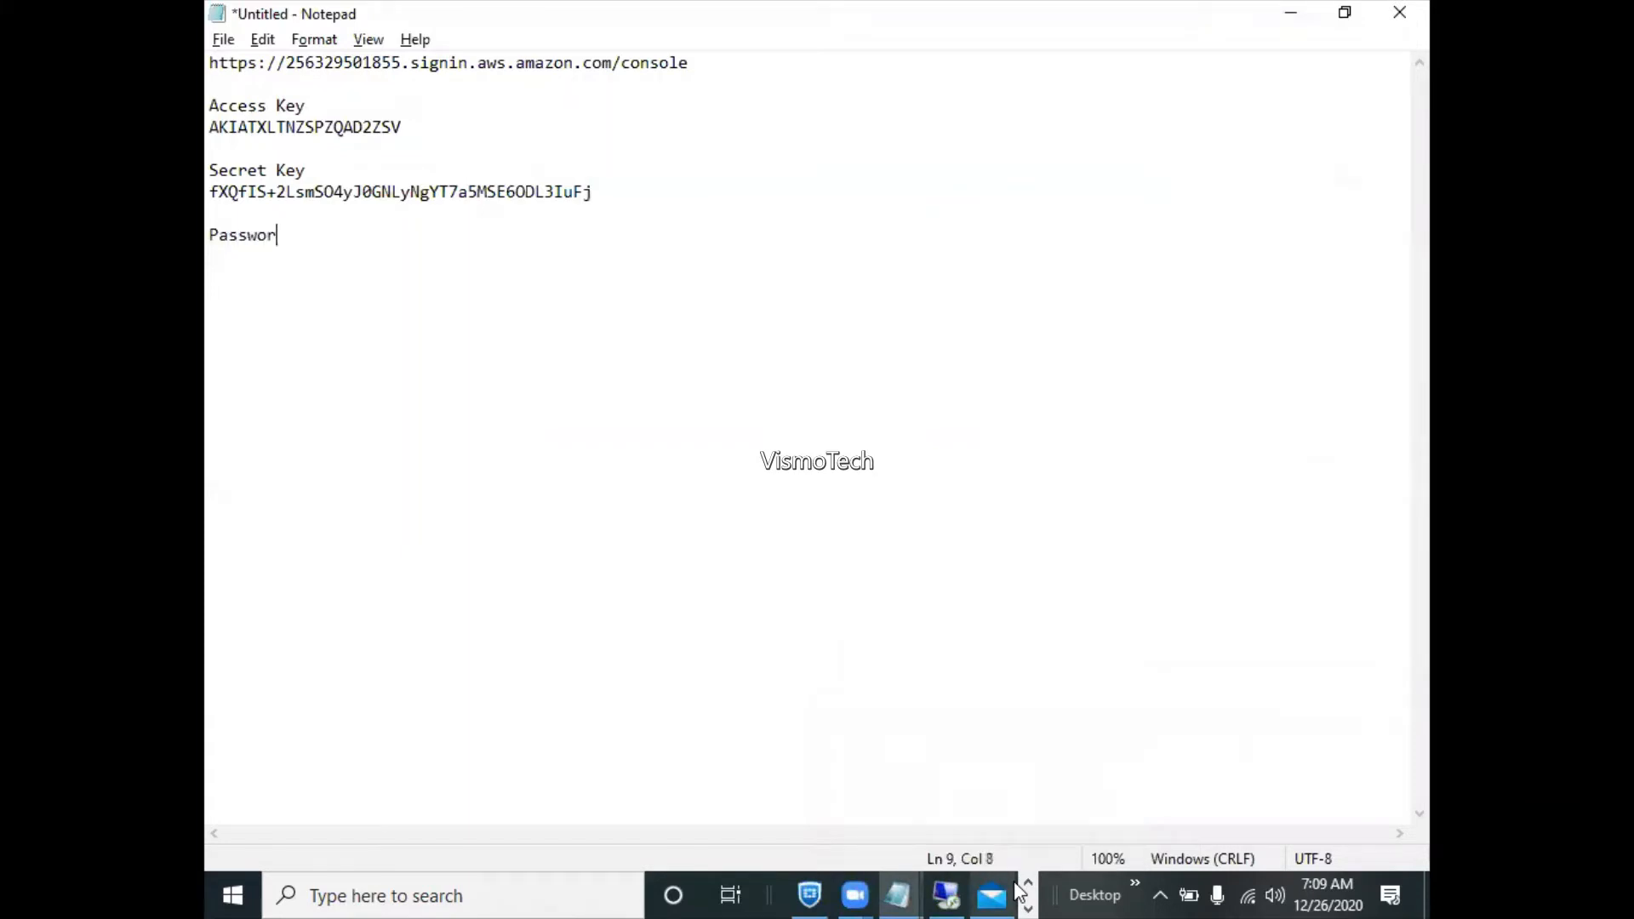
type("d")
key("Return")
key("ctrl+v")
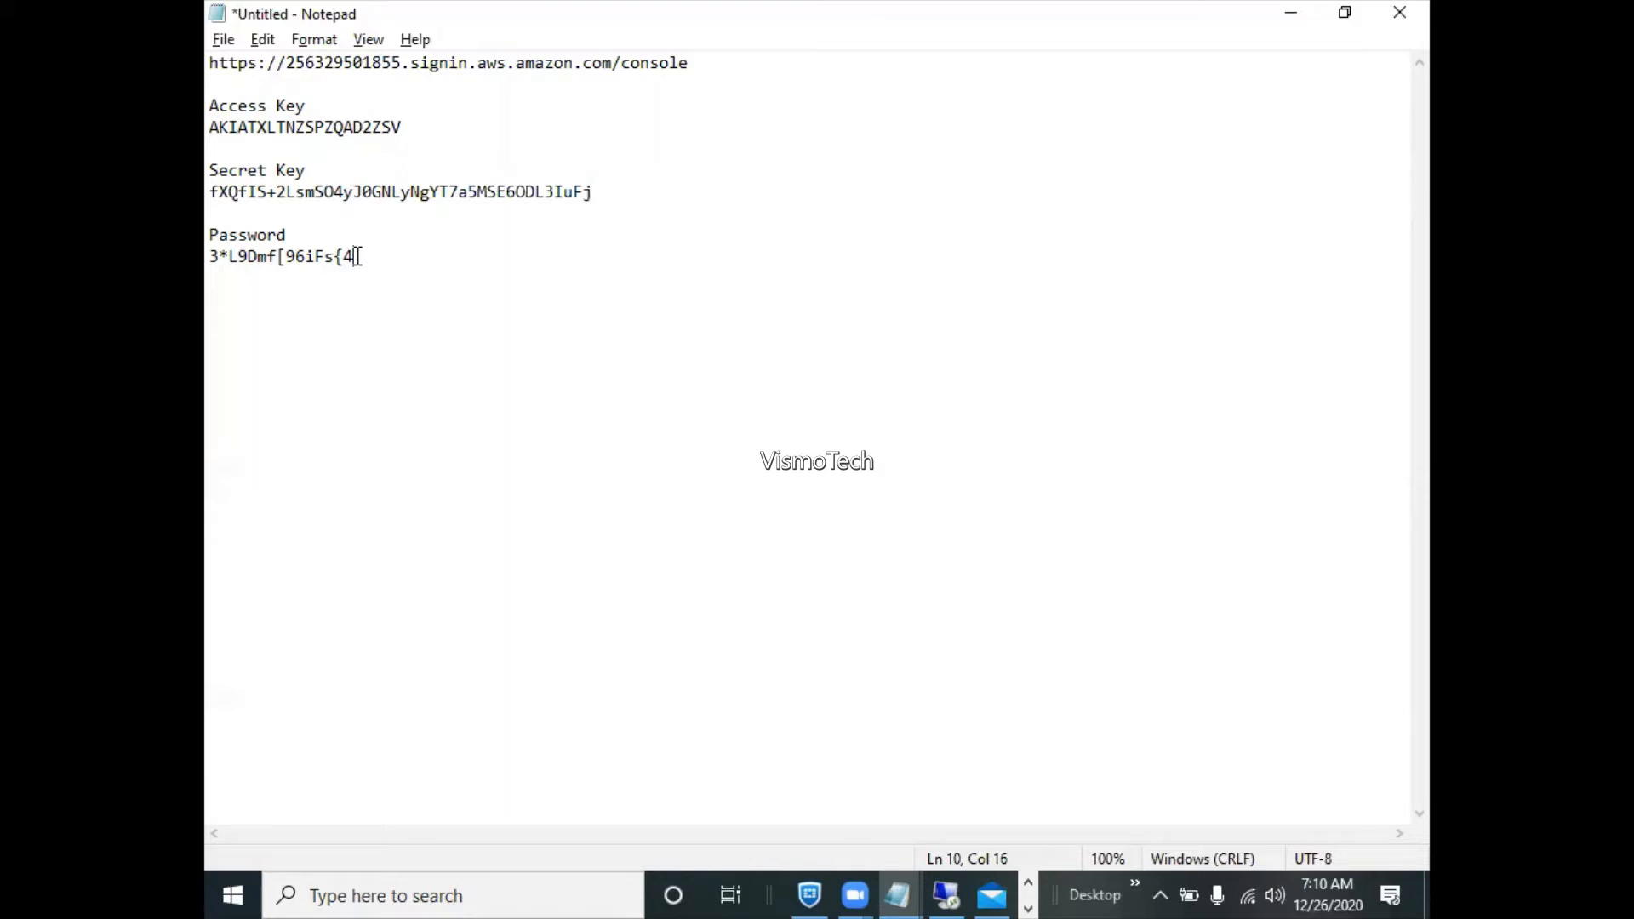
key("alt+Tab")
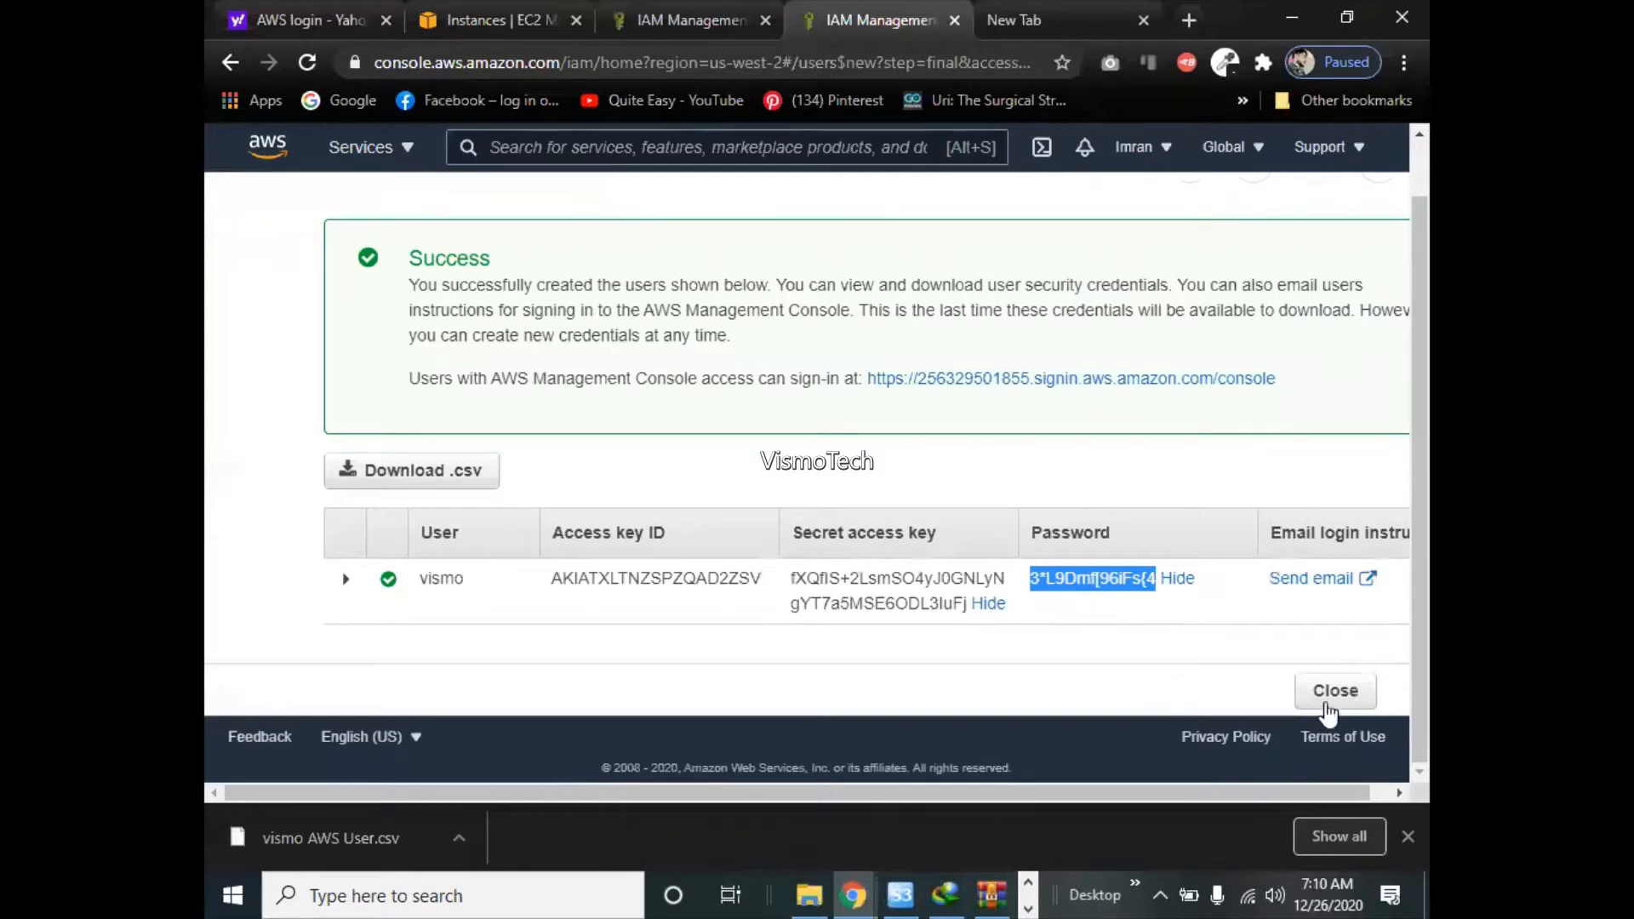
Close the success page, sign out of the account, and select the sign-in URL in Notepad.
left_click(1328, 698)
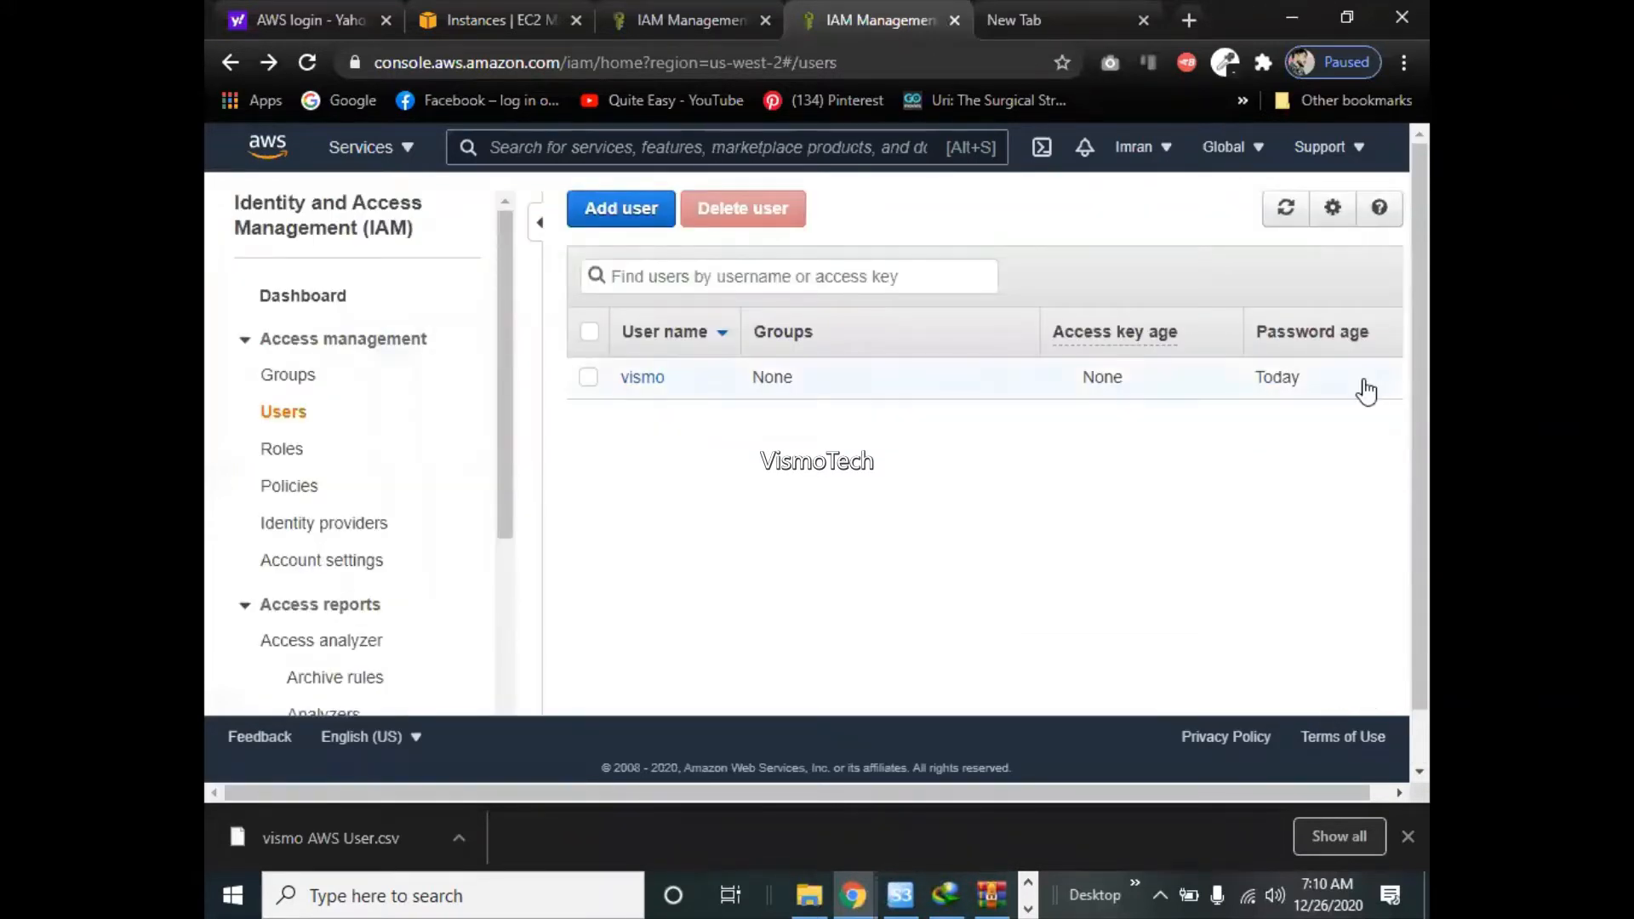
left_click(1173, 150)
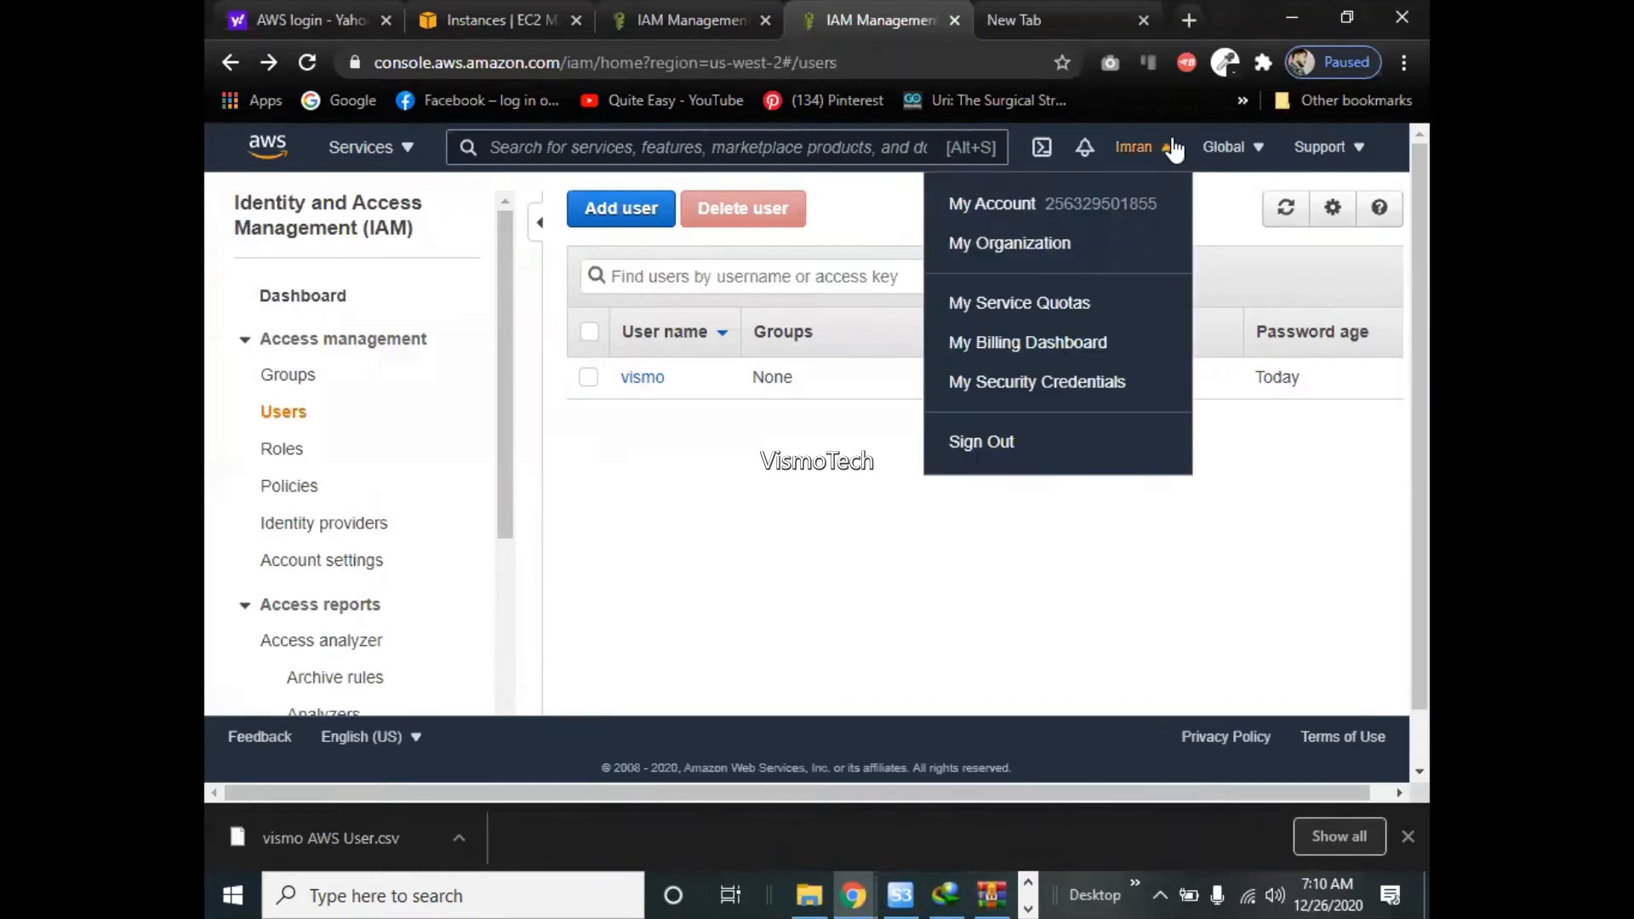
left_click(1020, 444)
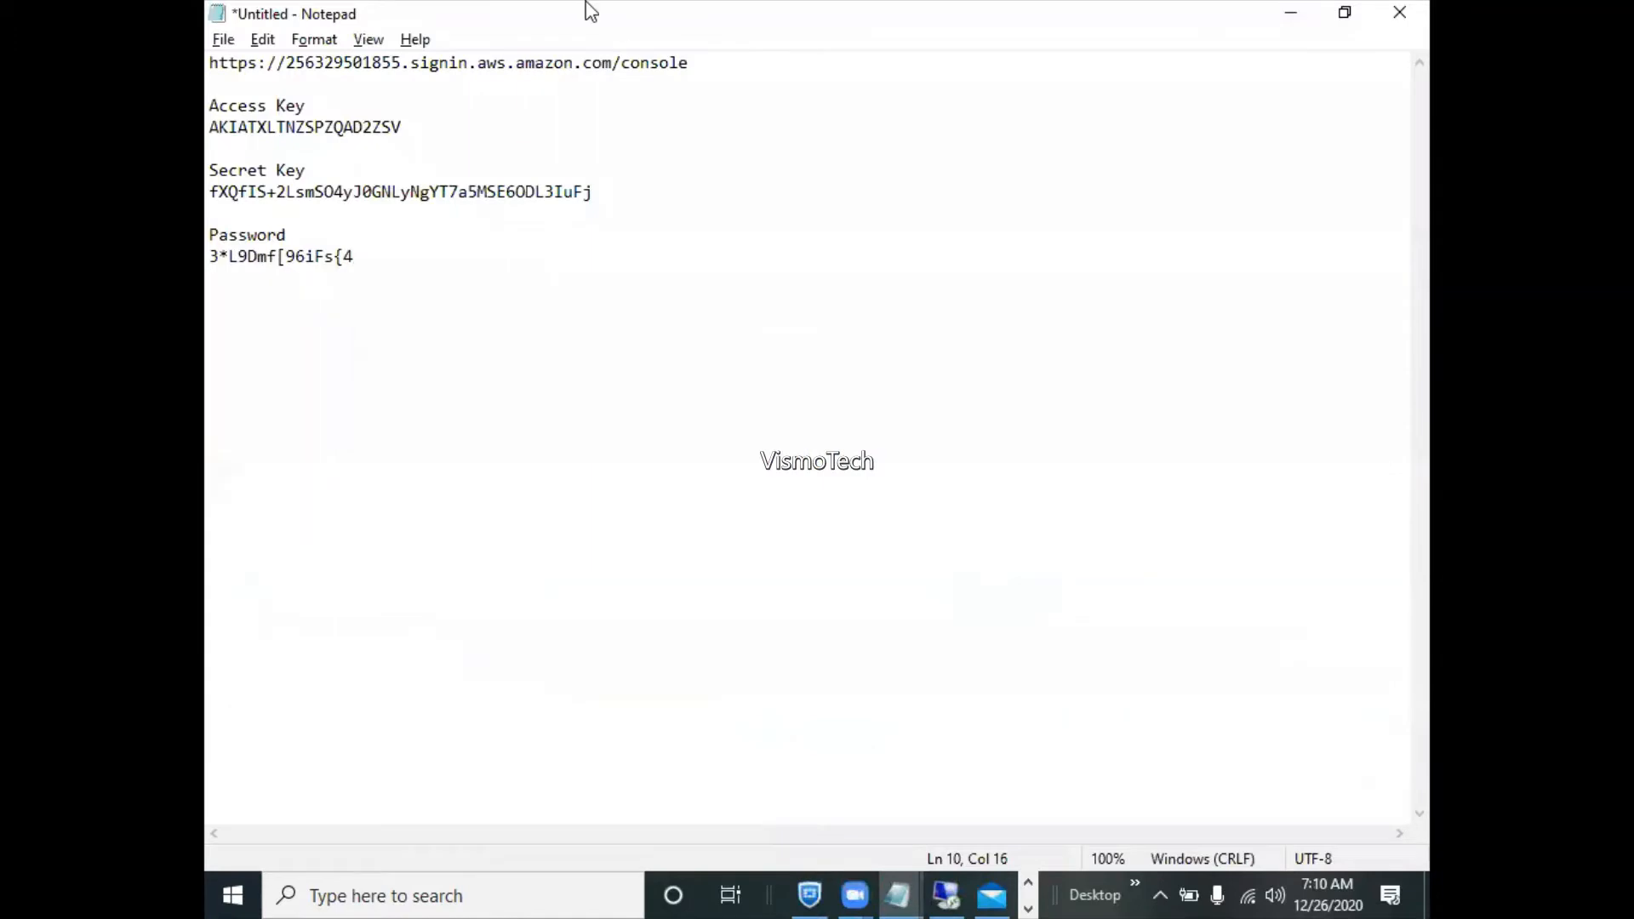
left_click_drag(694, 68, 217, 68)
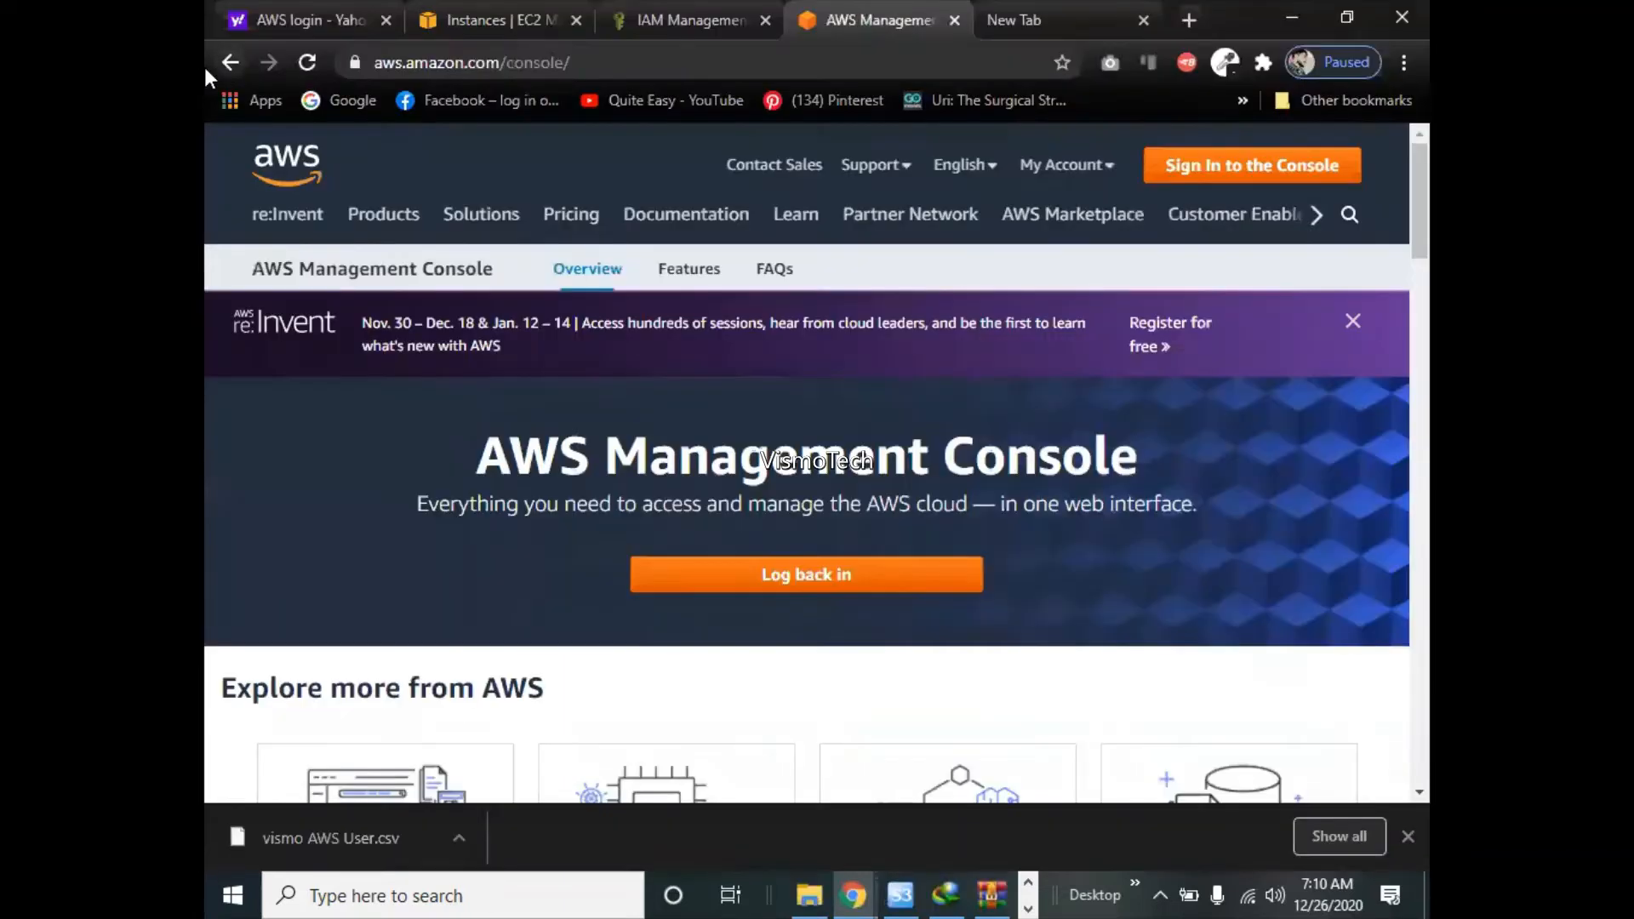
Load the saved account sign-in URL in Chrome, then return to the Notepad notes.
left_click(598, 64)
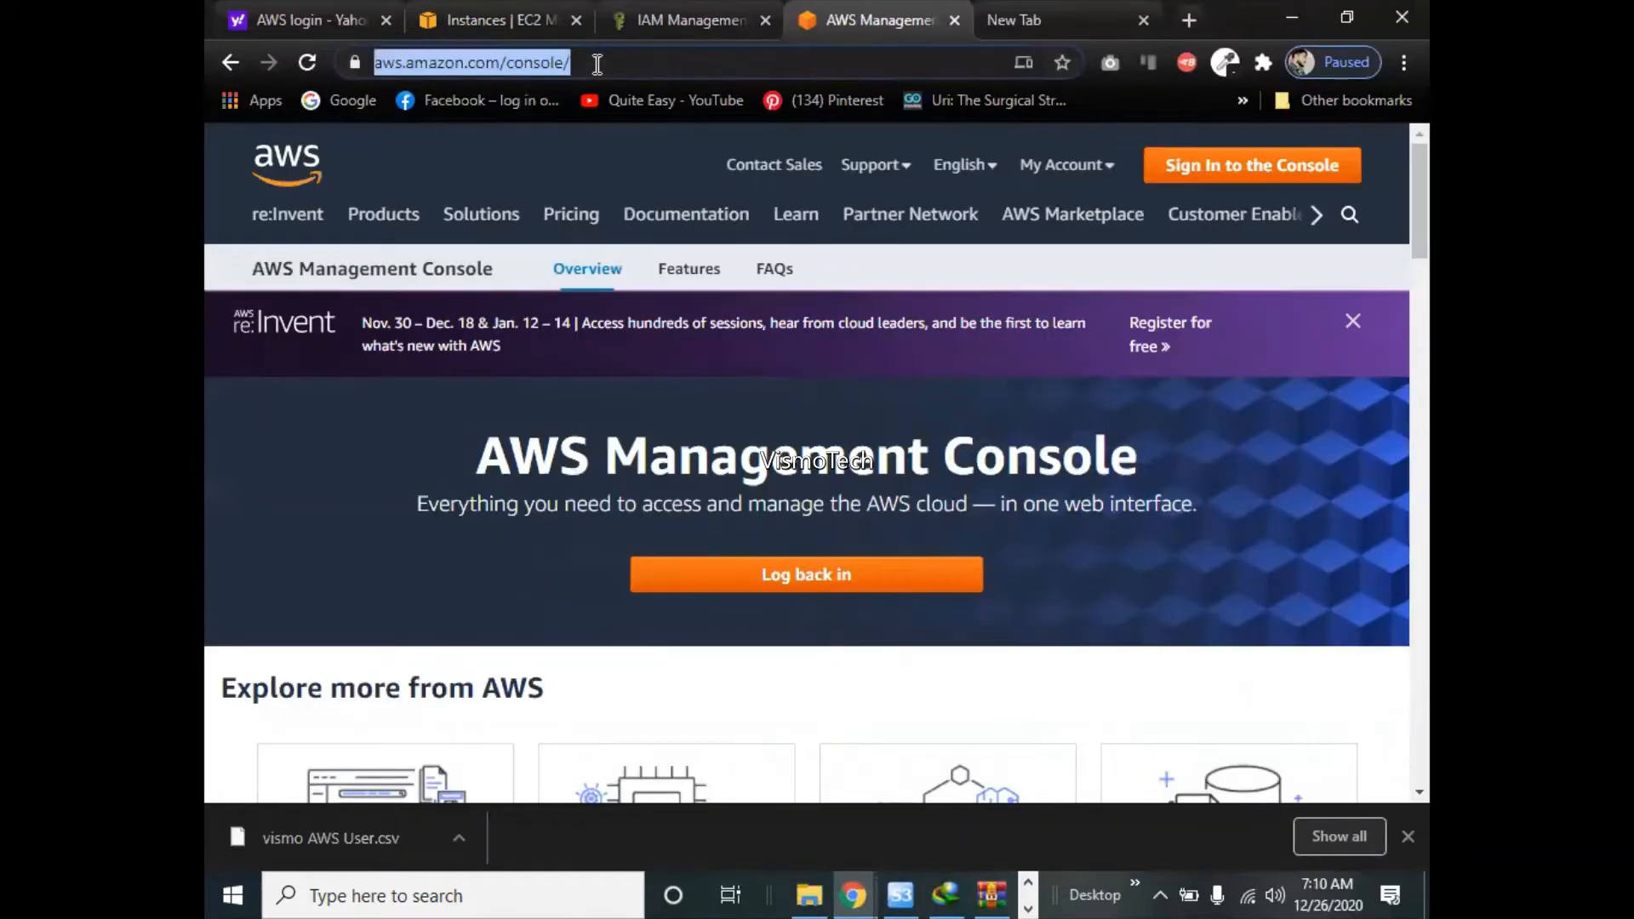
type("https://256329501855.signin.aws.amazon.com/console")
key("Return")
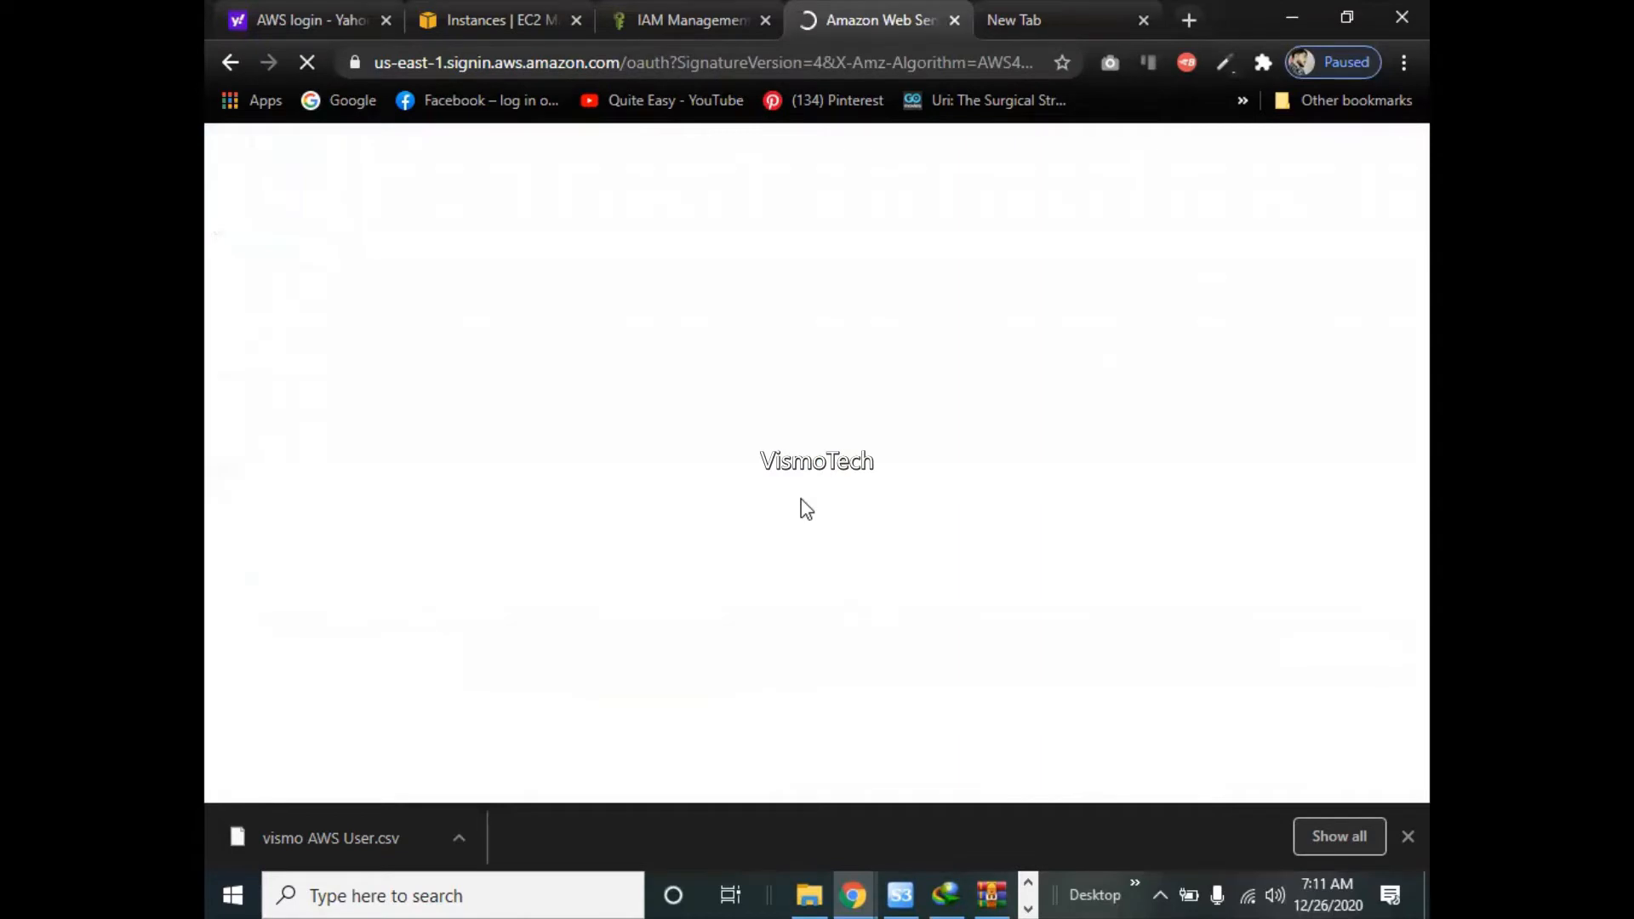
key("alt+Tab")
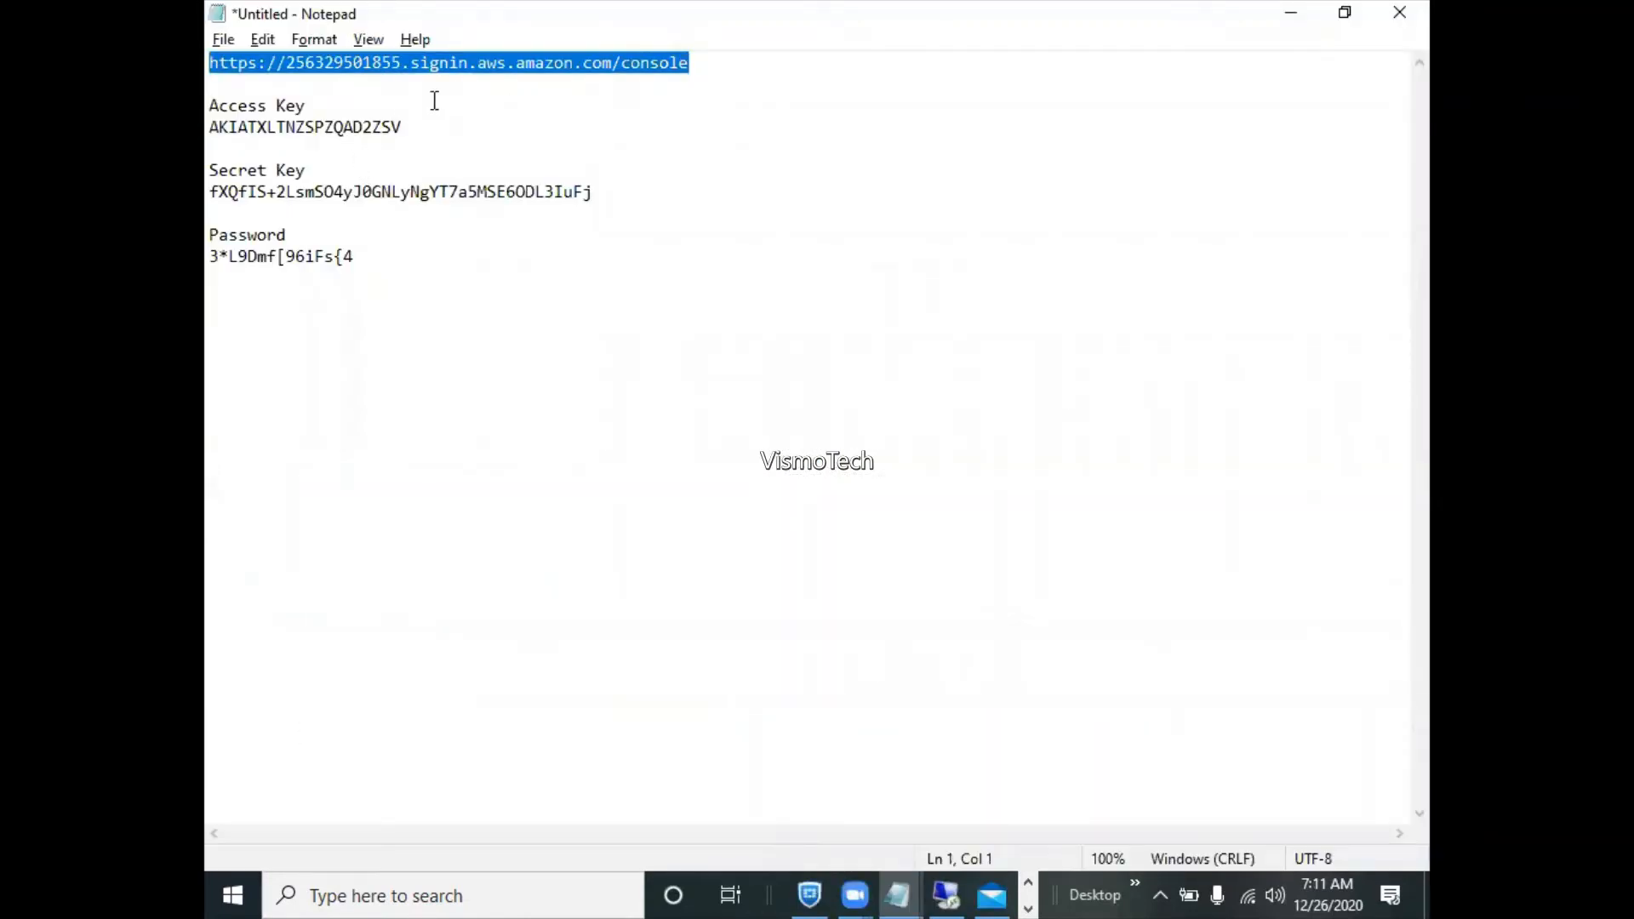
Enter 'vismo' as the IAM user name on the sign-in page.
key("alt+Tab")
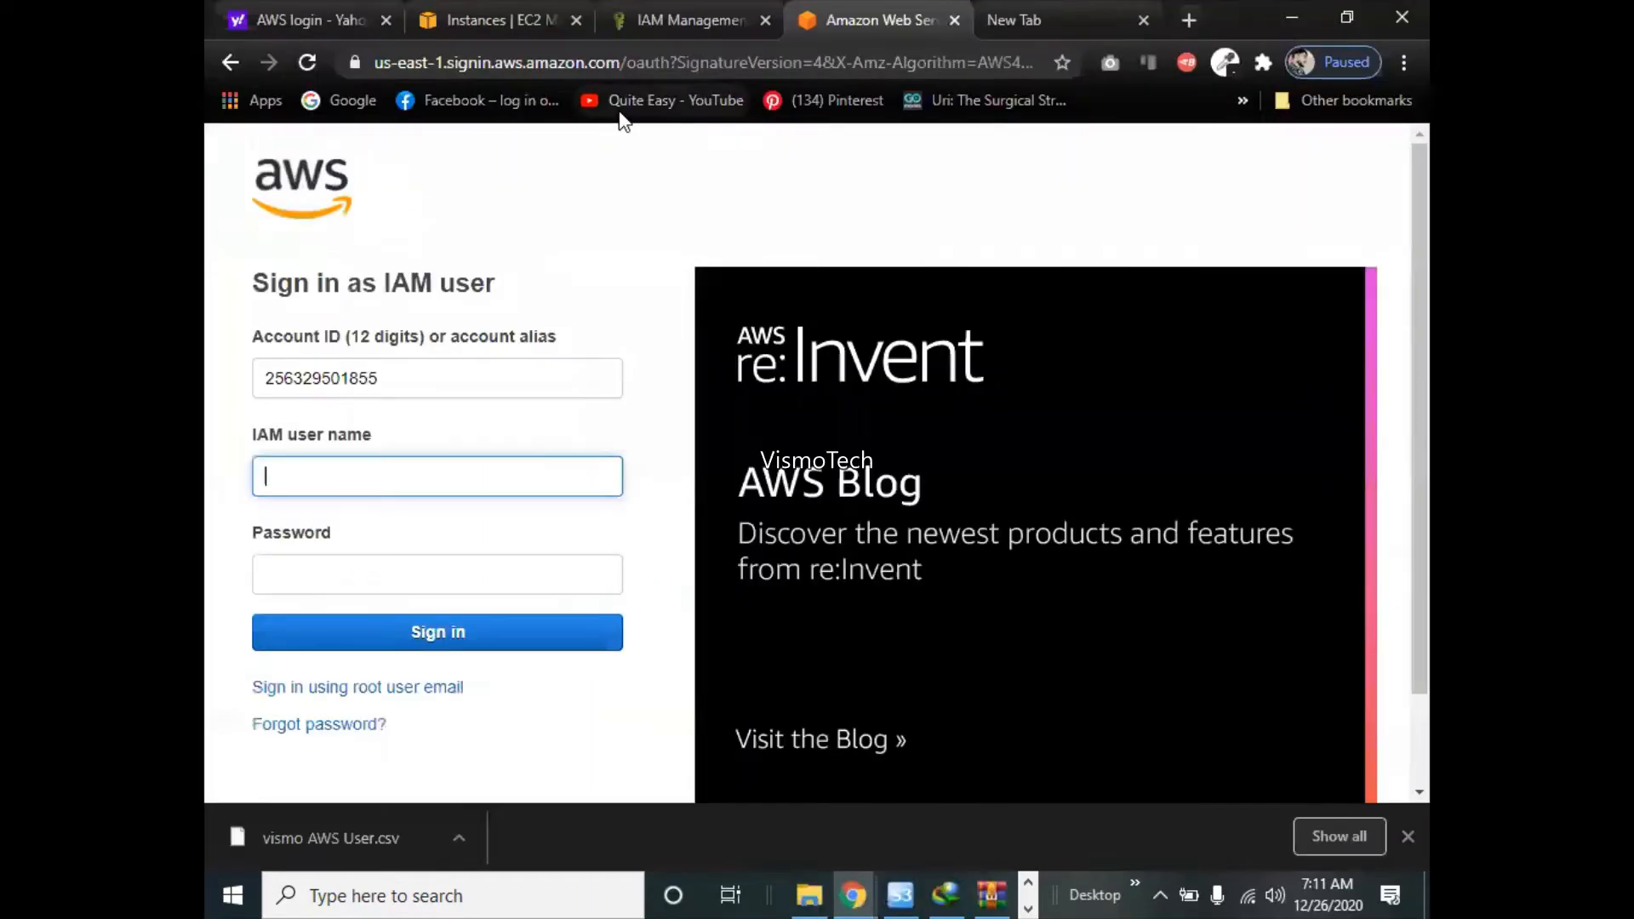
key("alt+Tab")
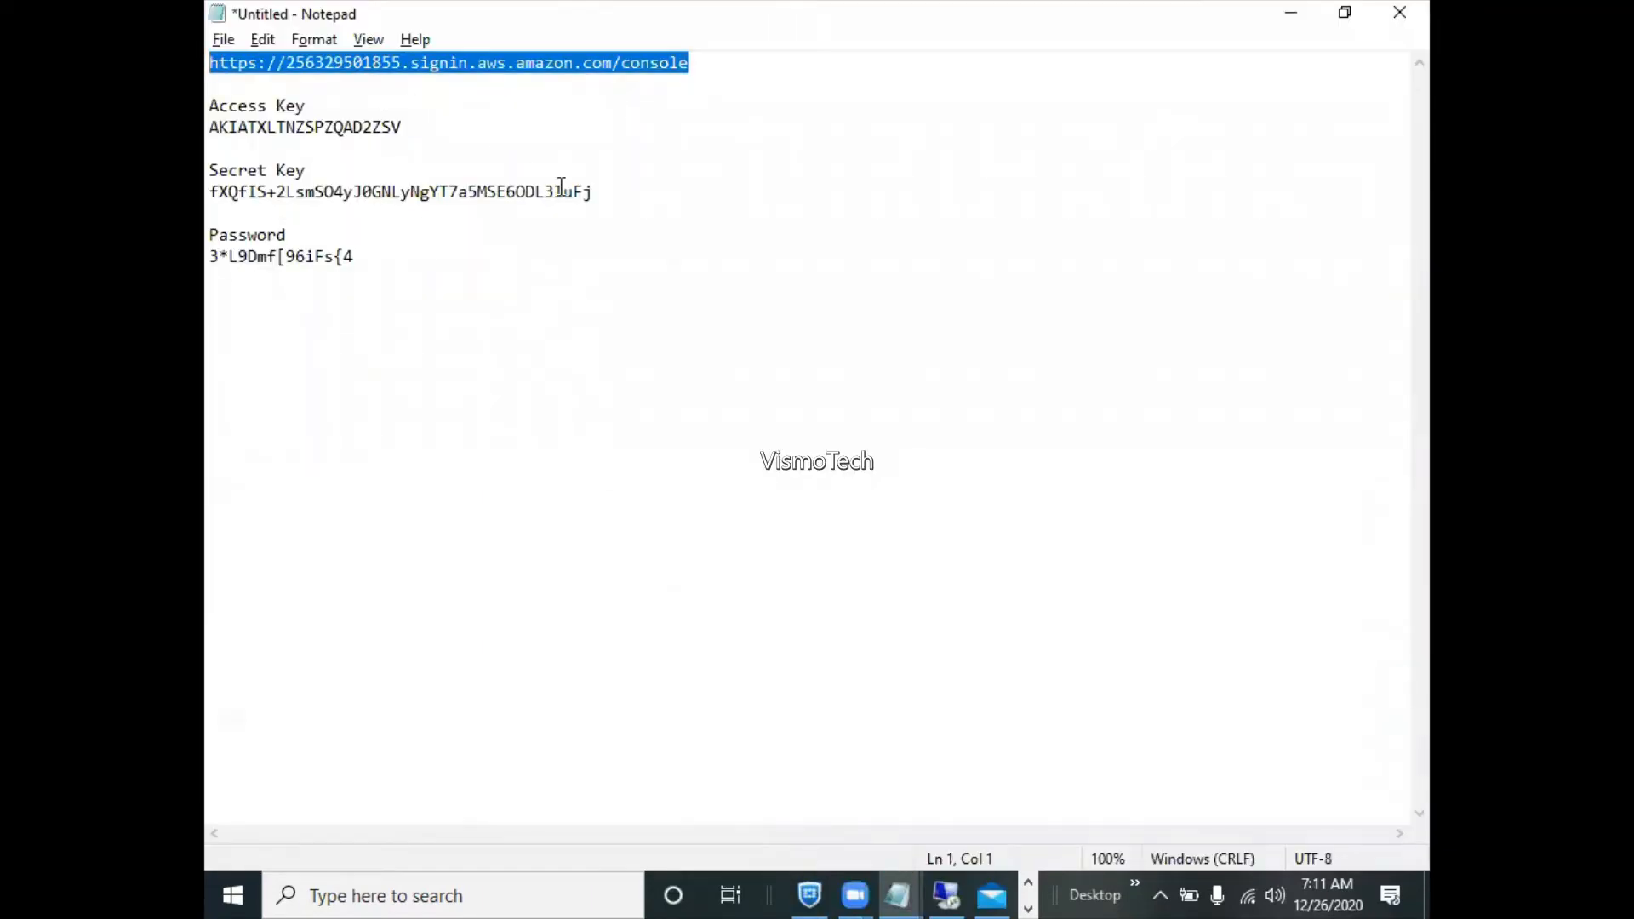
key("alt+Tab")
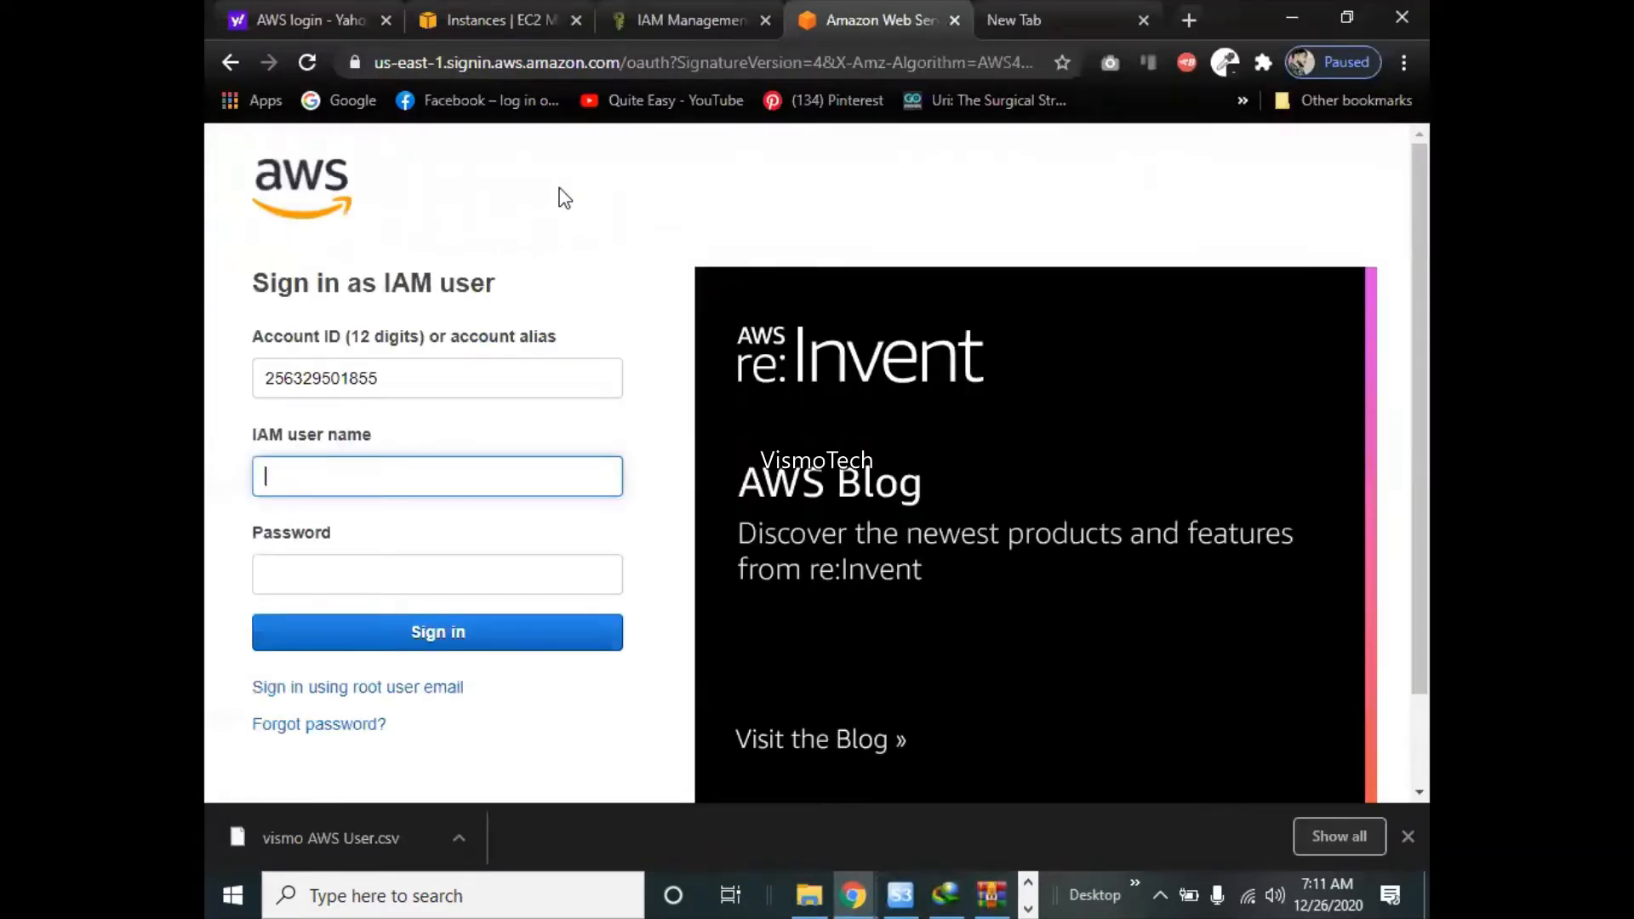
key("alt+Tab")
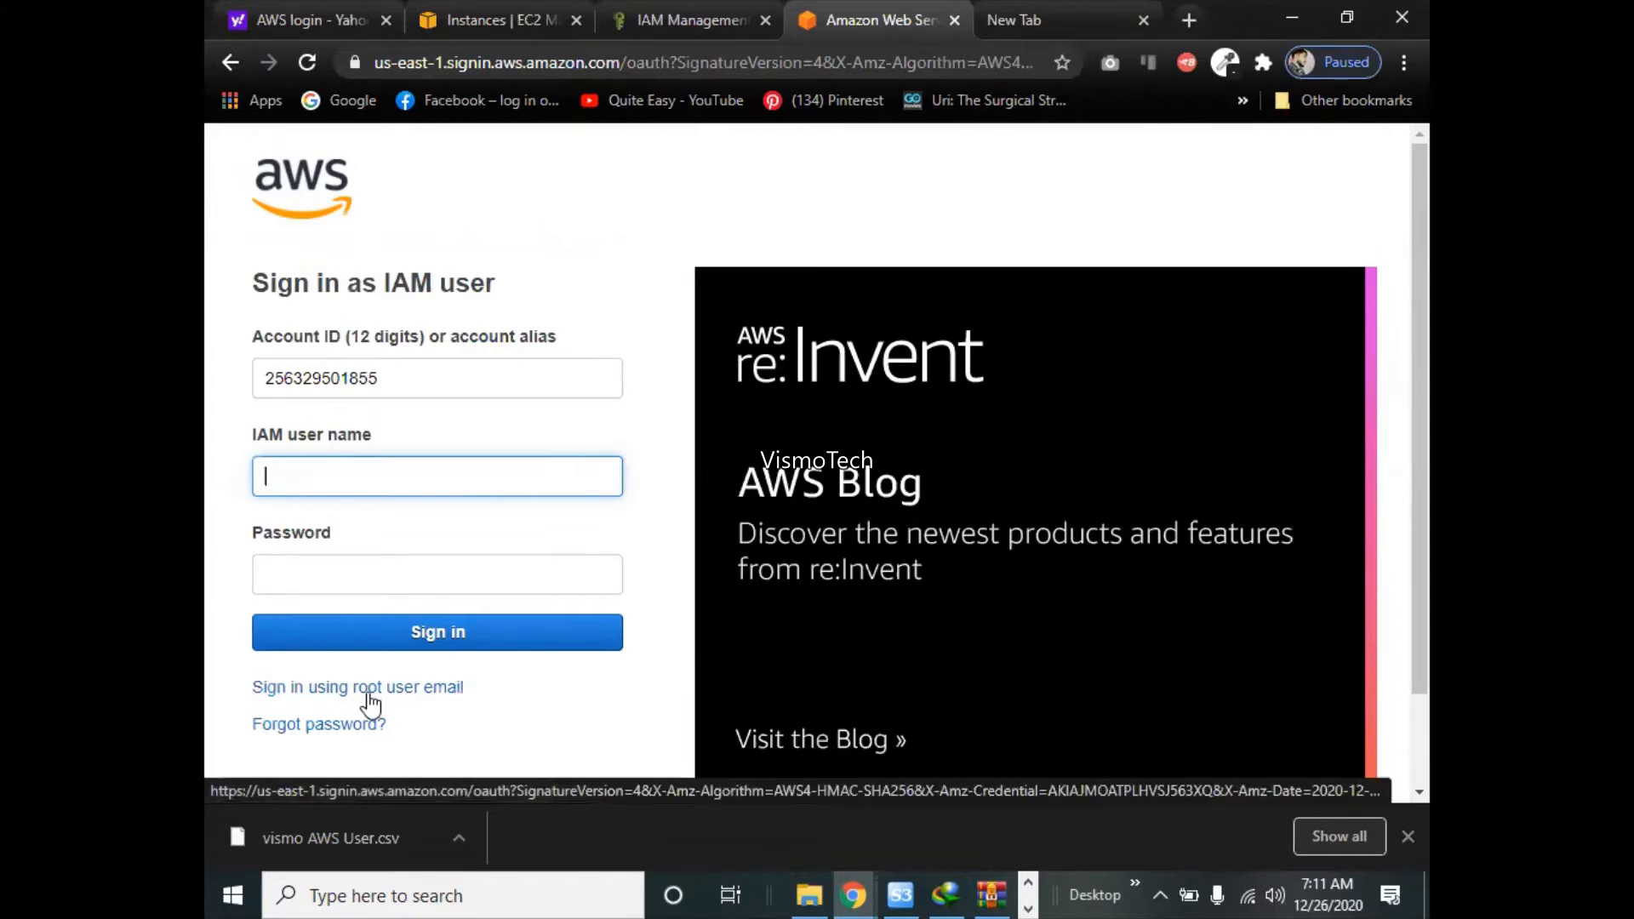
left_click(410, 478)
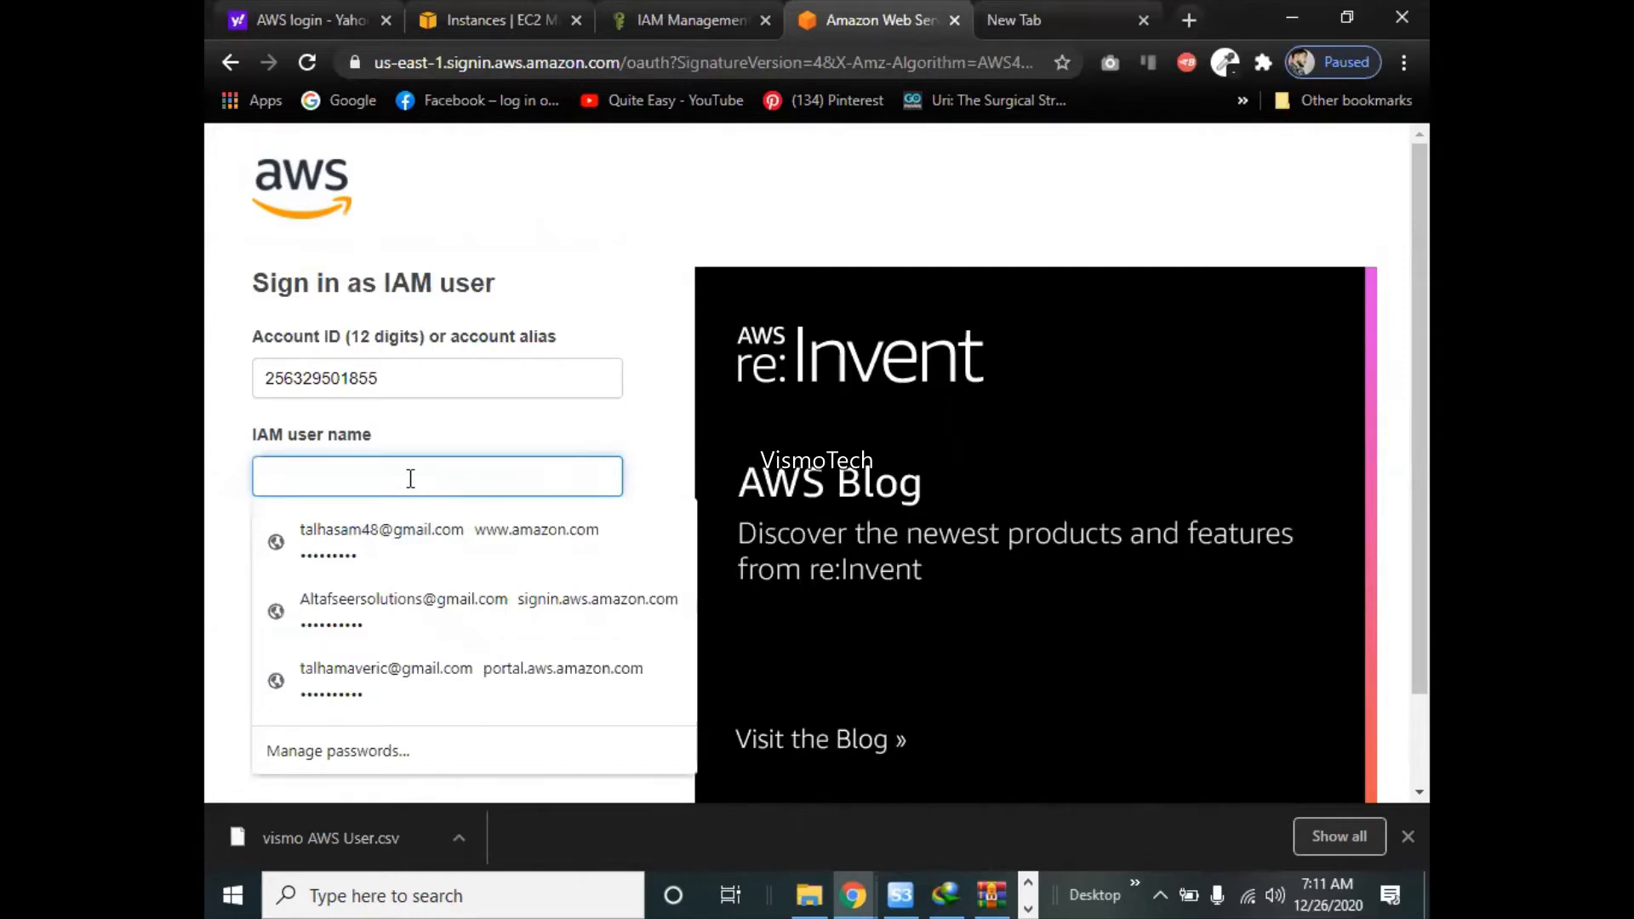
type("vismo")
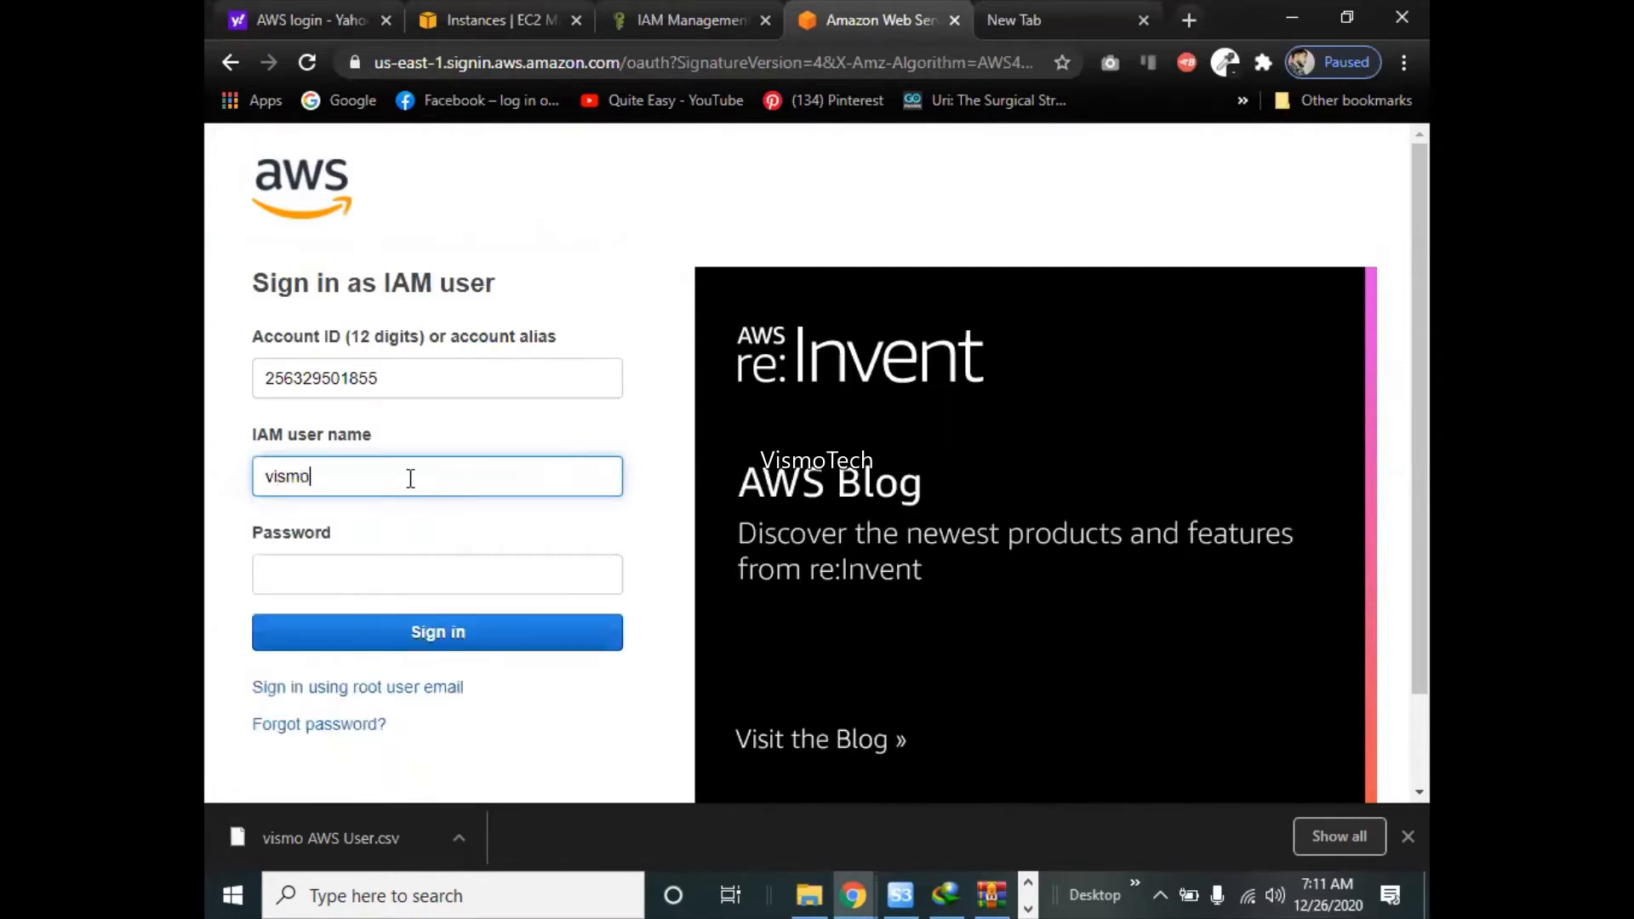
key("Tab")
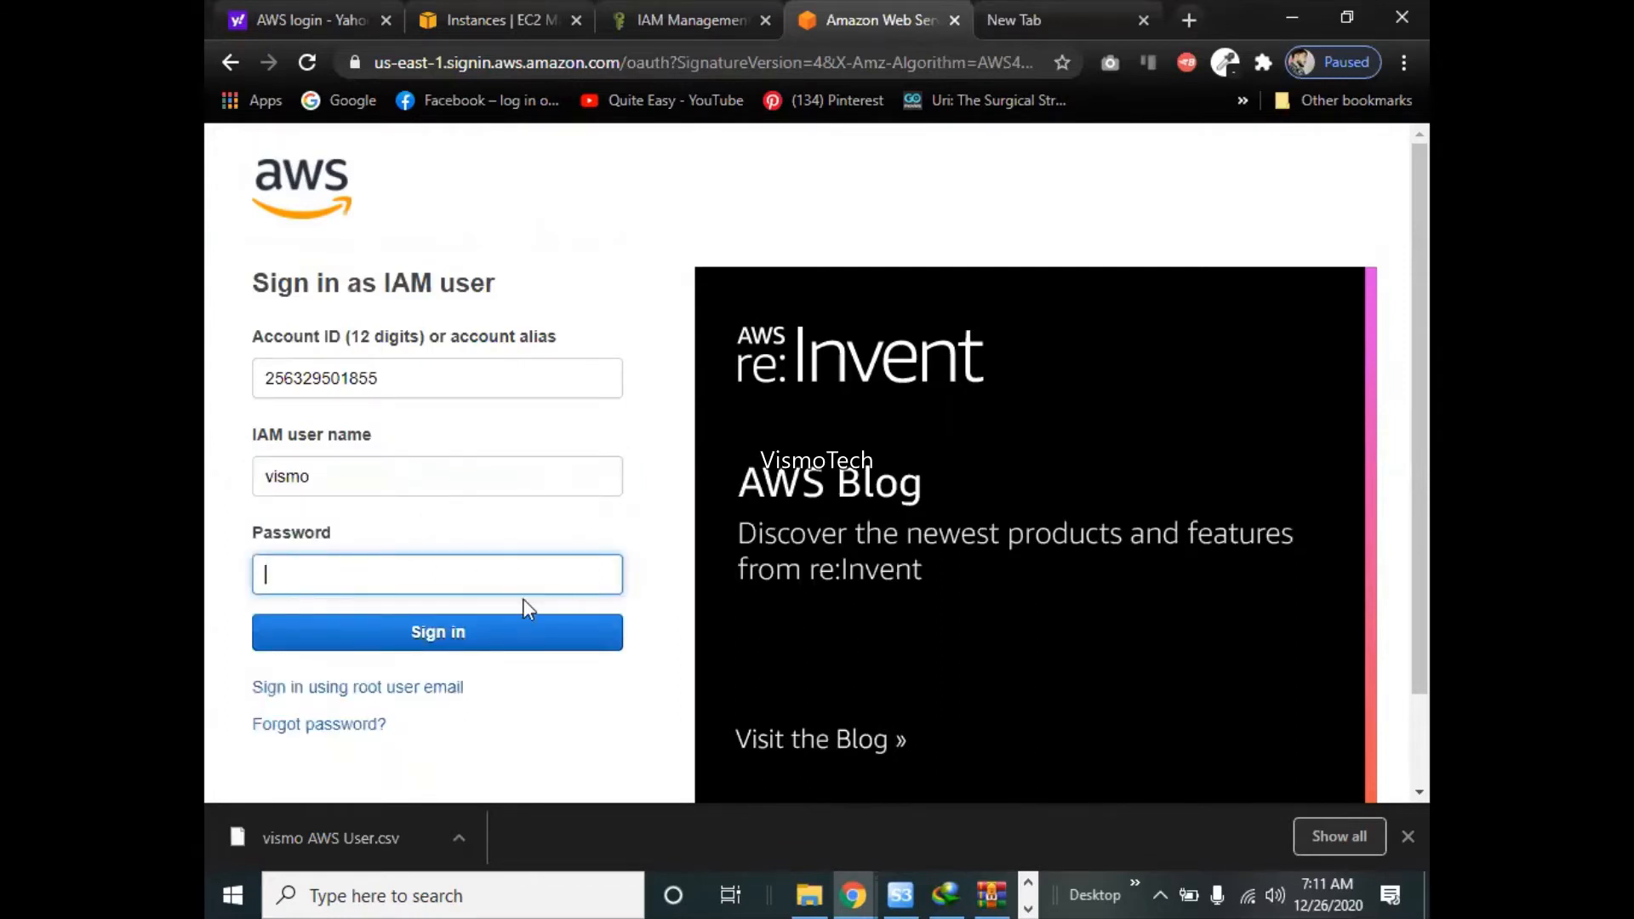
Copy the initial password from Notepad into the password field and sign in.
key("alt+Tab")
left_click_drag(355, 256, 215, 252)
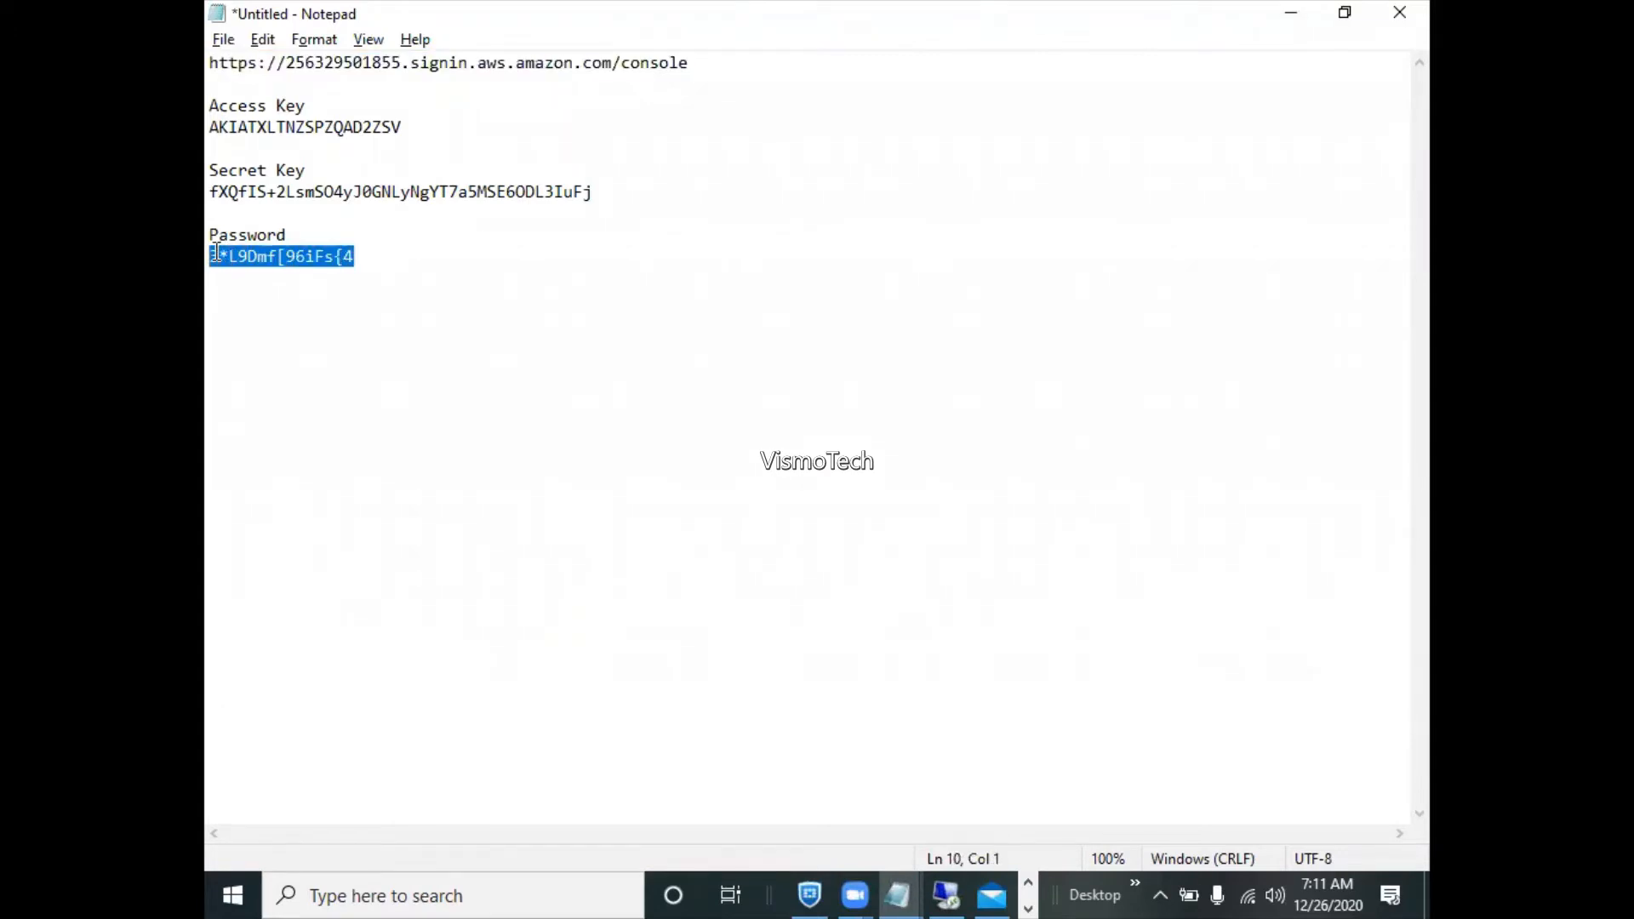
key("alt+Tab")
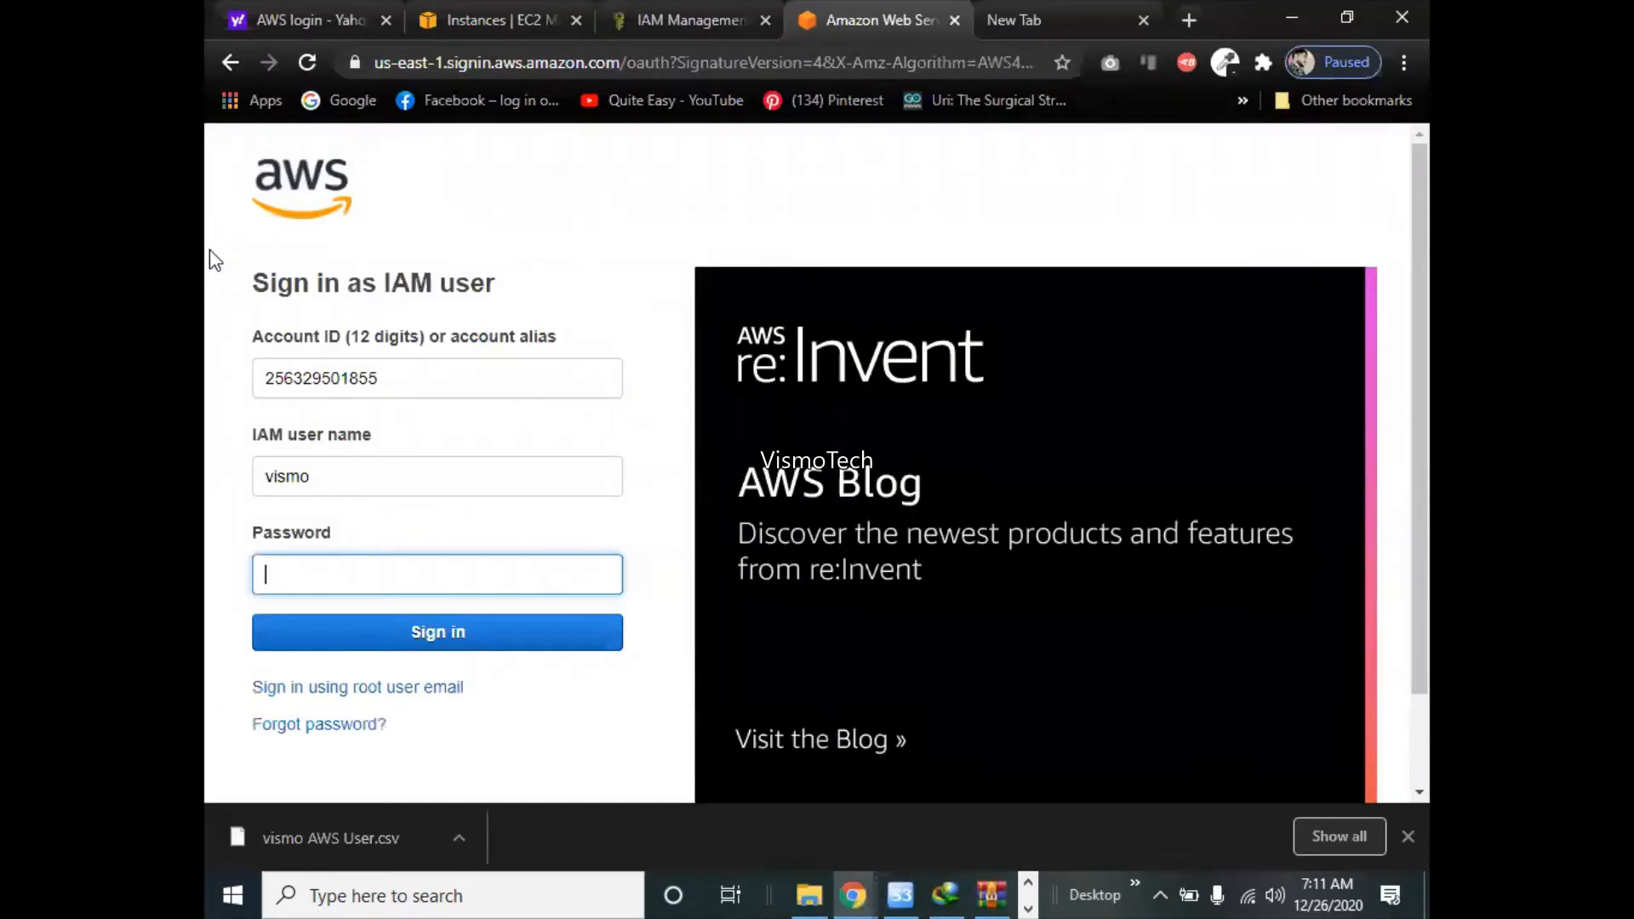
left_click(348, 570)
key("ctrl+v")
left_click(341, 633)
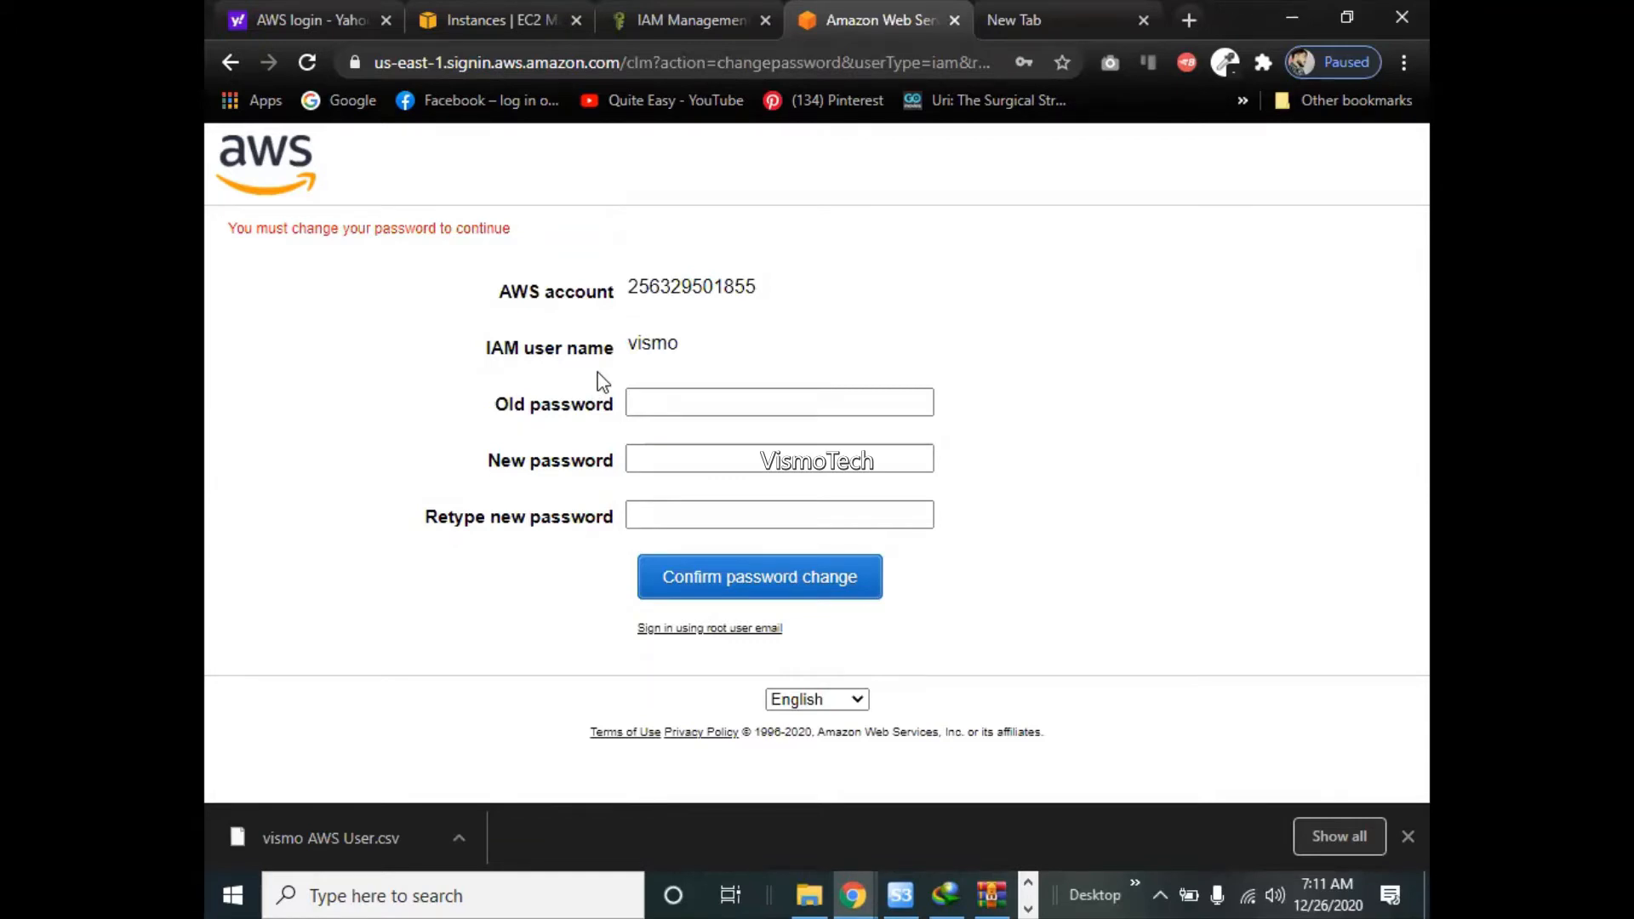
Change the password: paste the initial one as old, enter a new password twice, confirm.
left_click(657, 400)
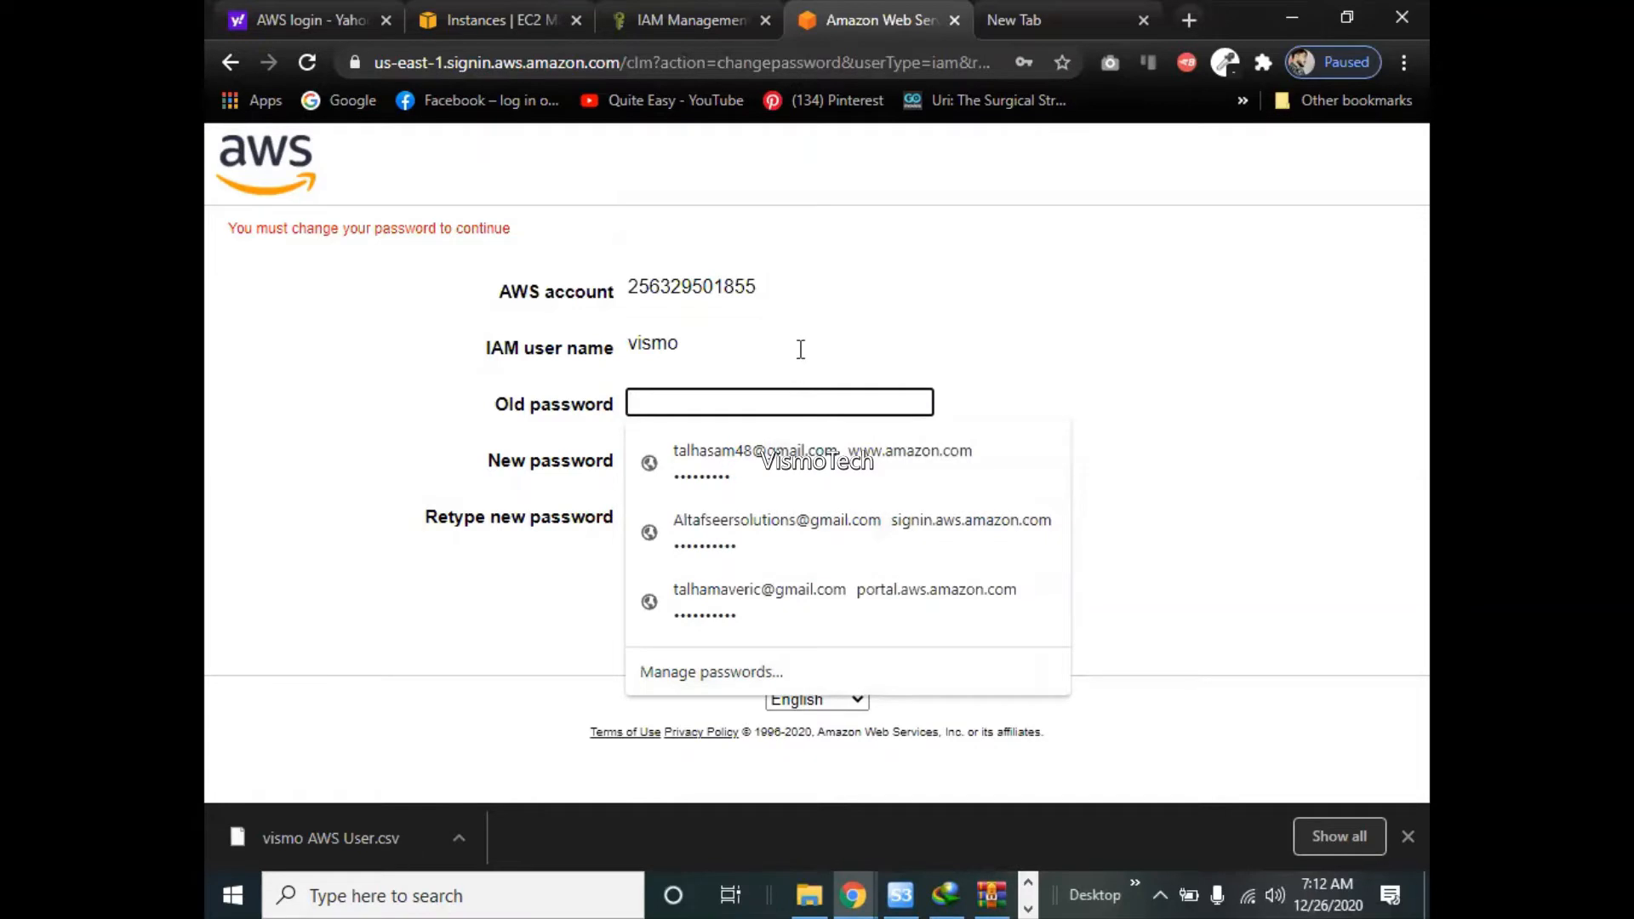
key("alt+Tab")
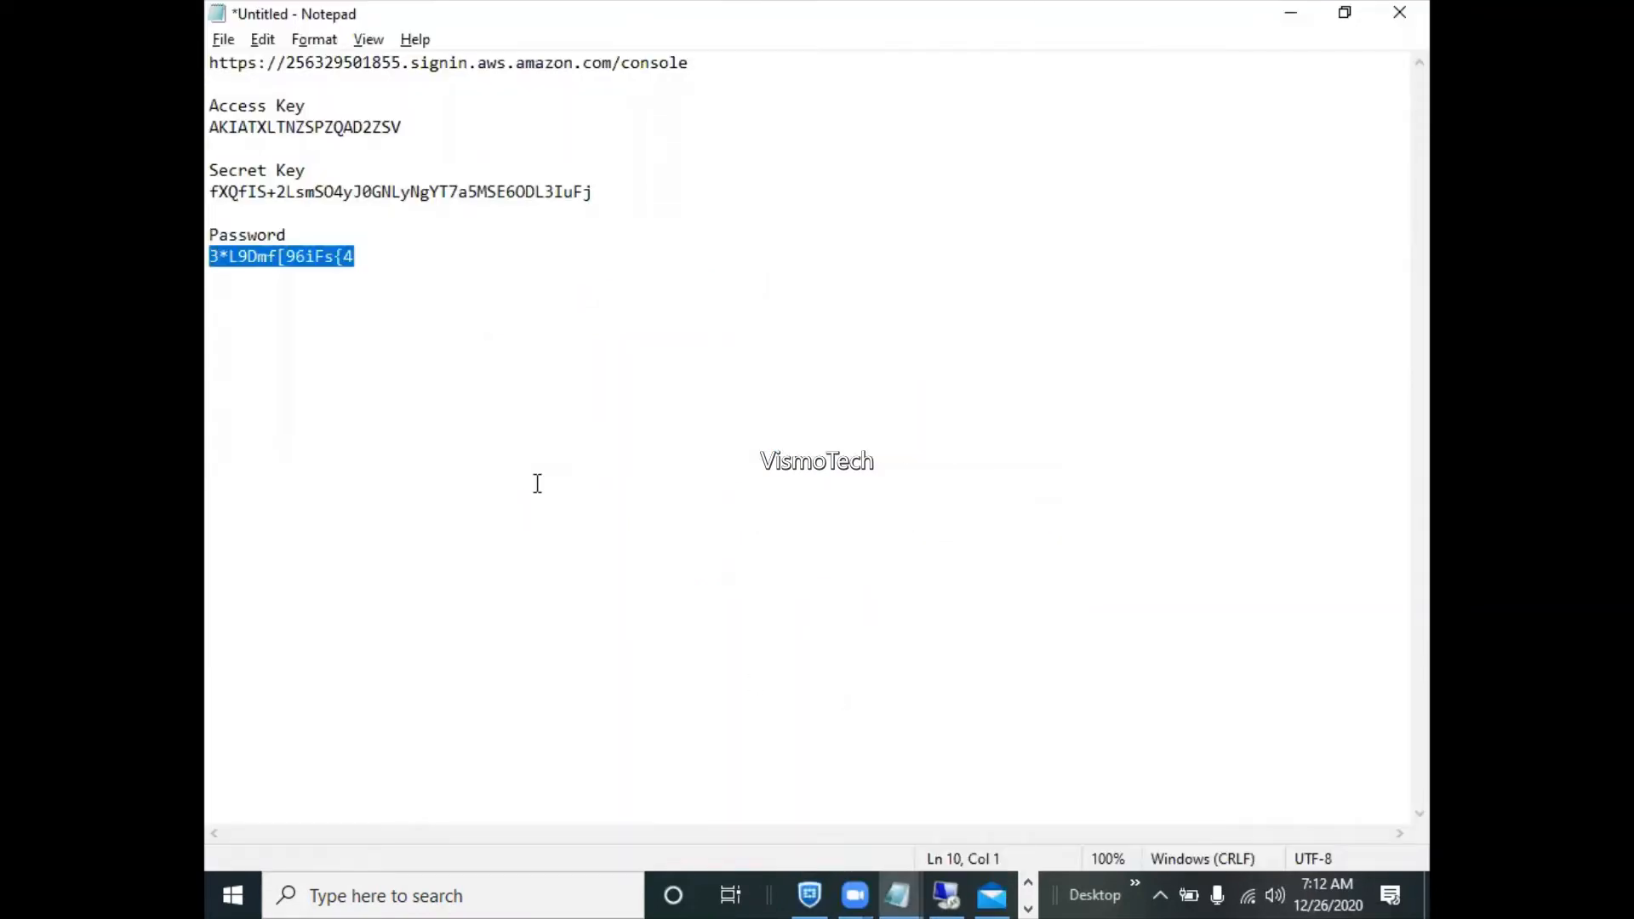
key("alt+Tab")
left_click(683, 402)
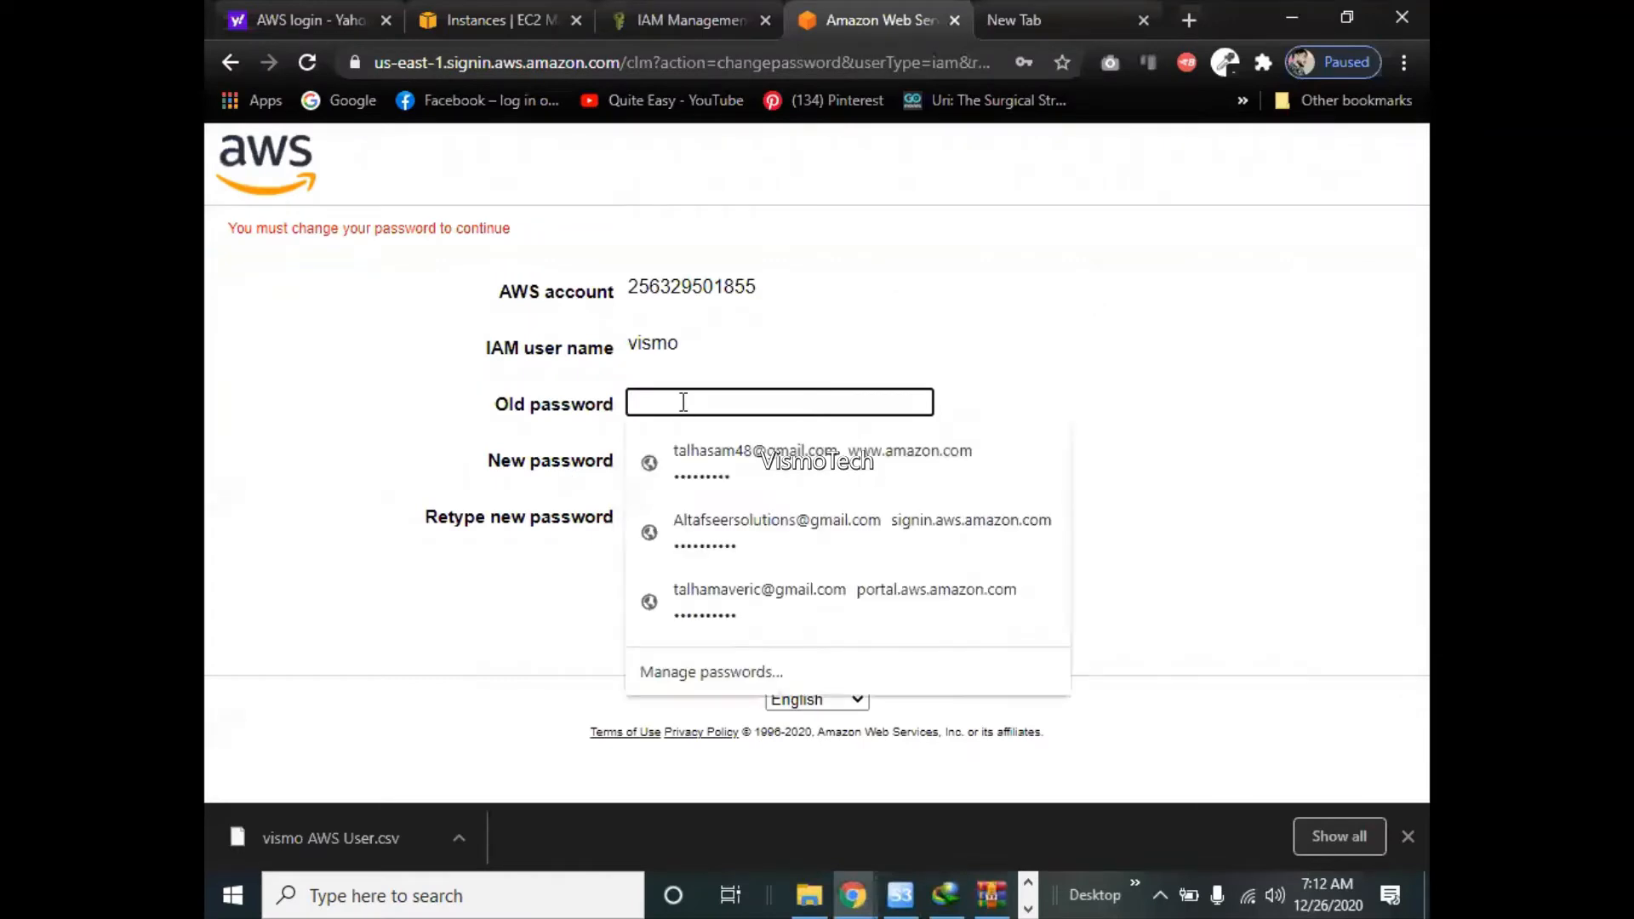
key("ctrl+v")
key("Tab")
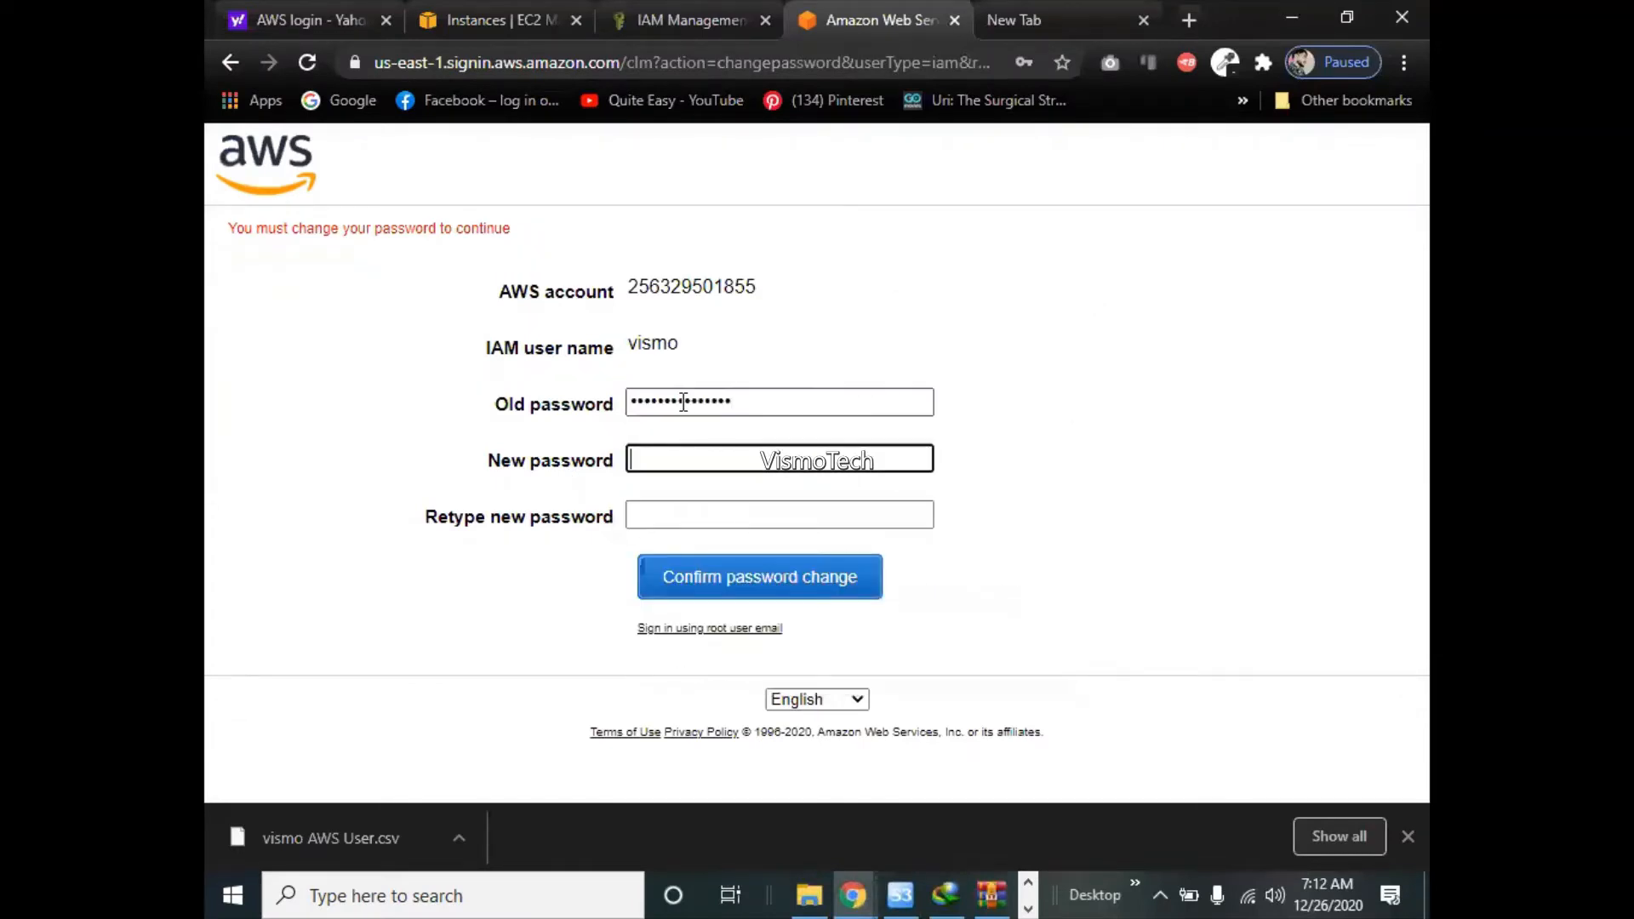
key("Tab")
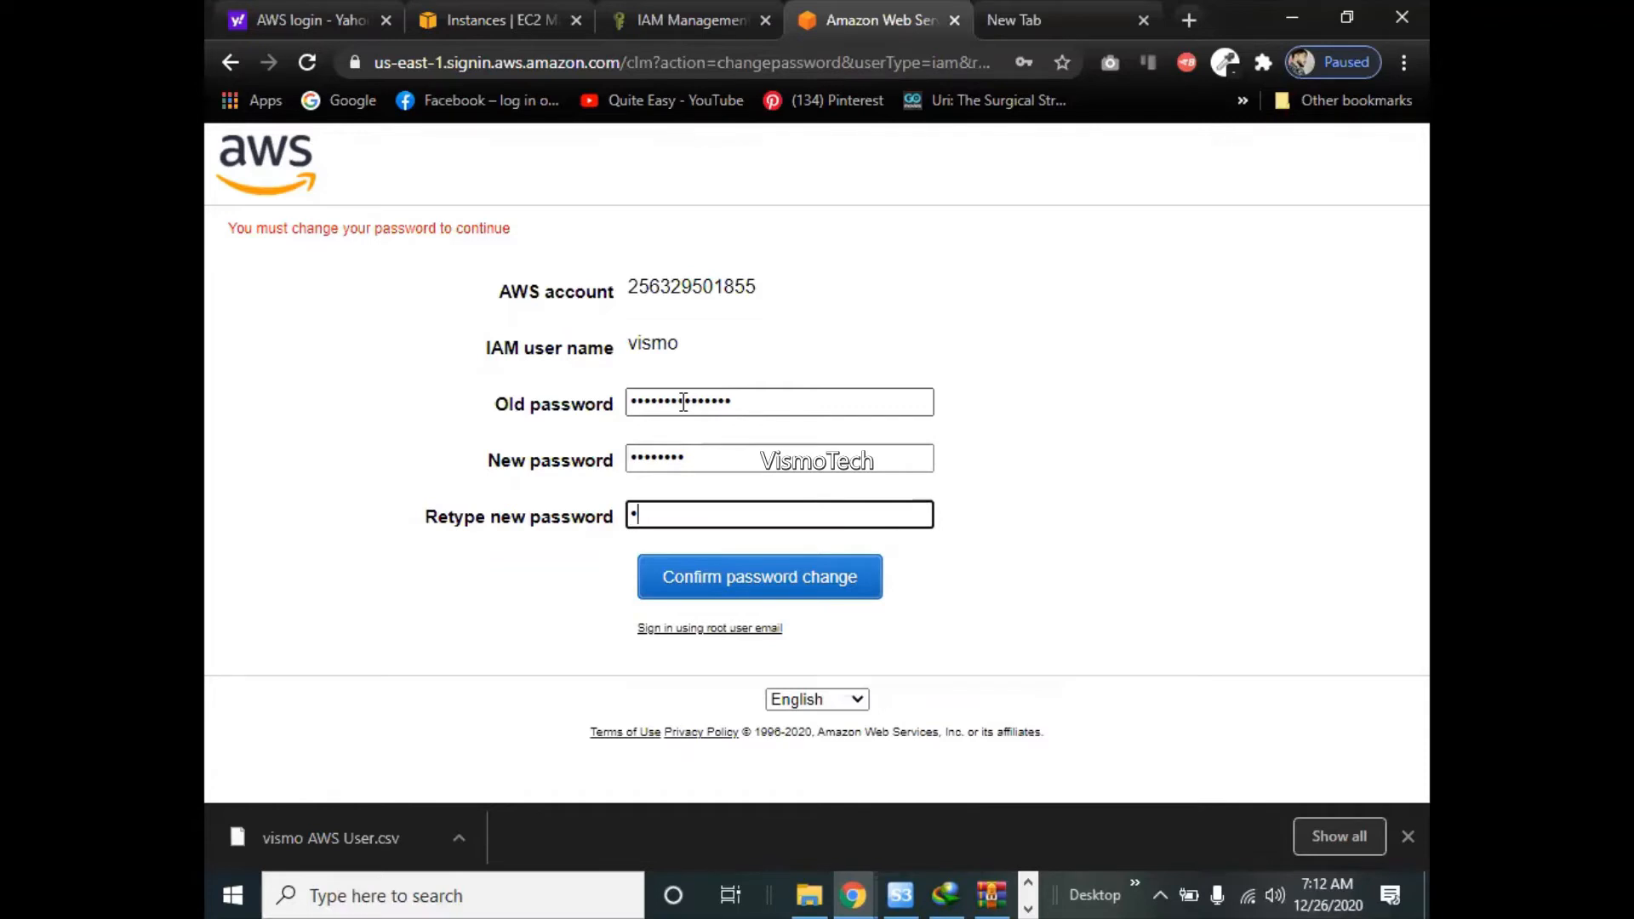
left_click(741, 604)
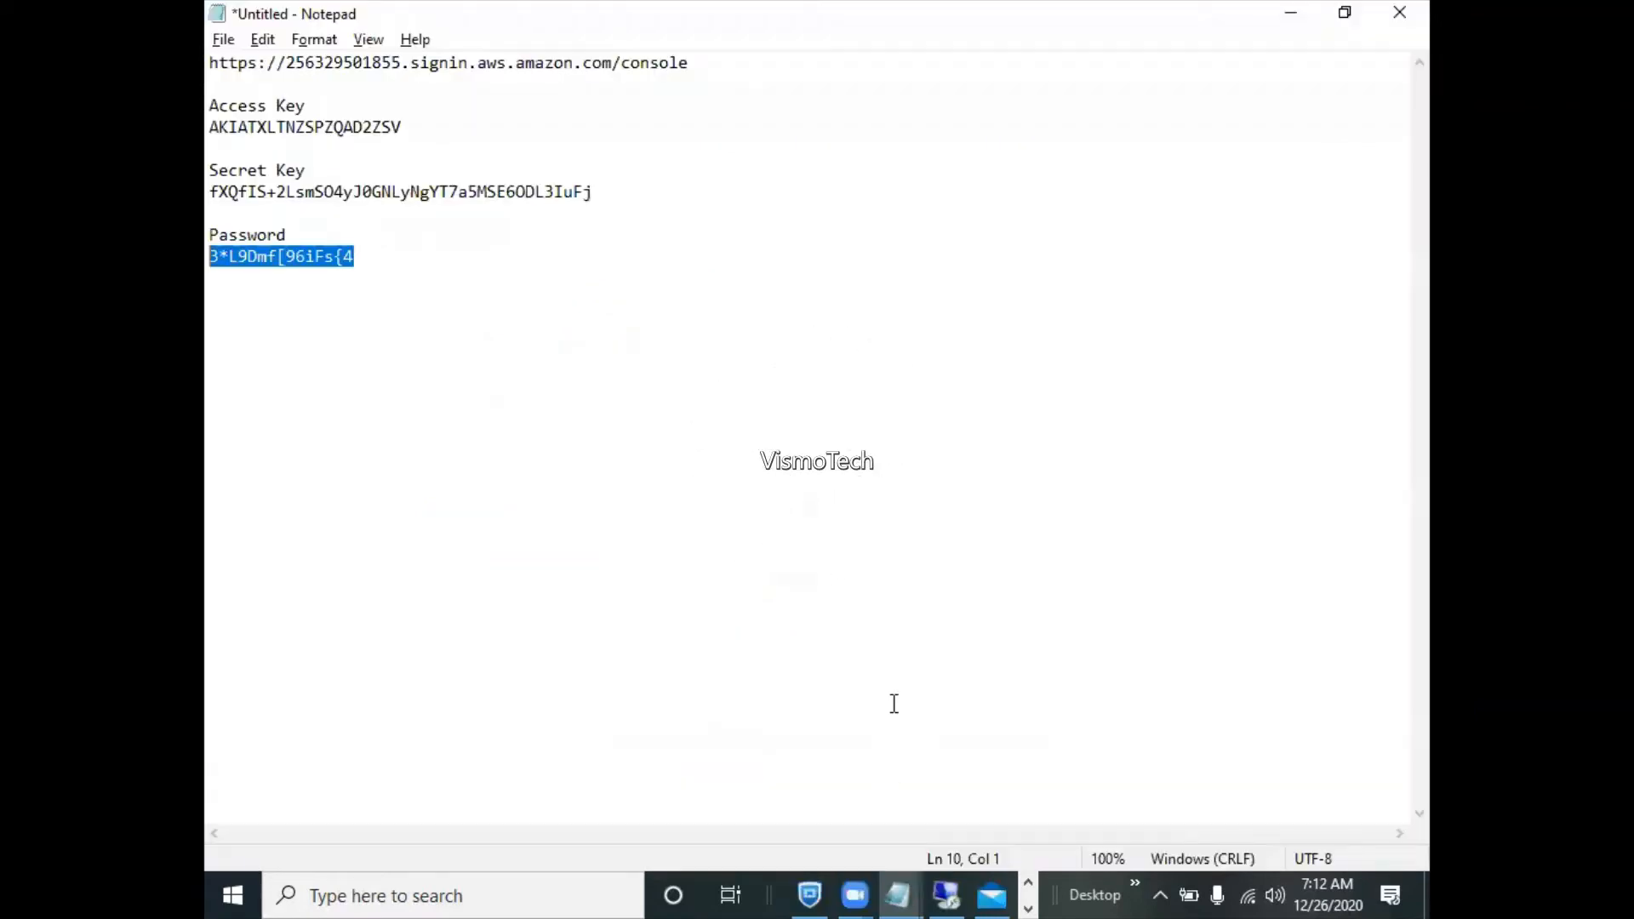
Record the replacement password under a 'New Password' heading in Notepad.
left_click(380, 265)
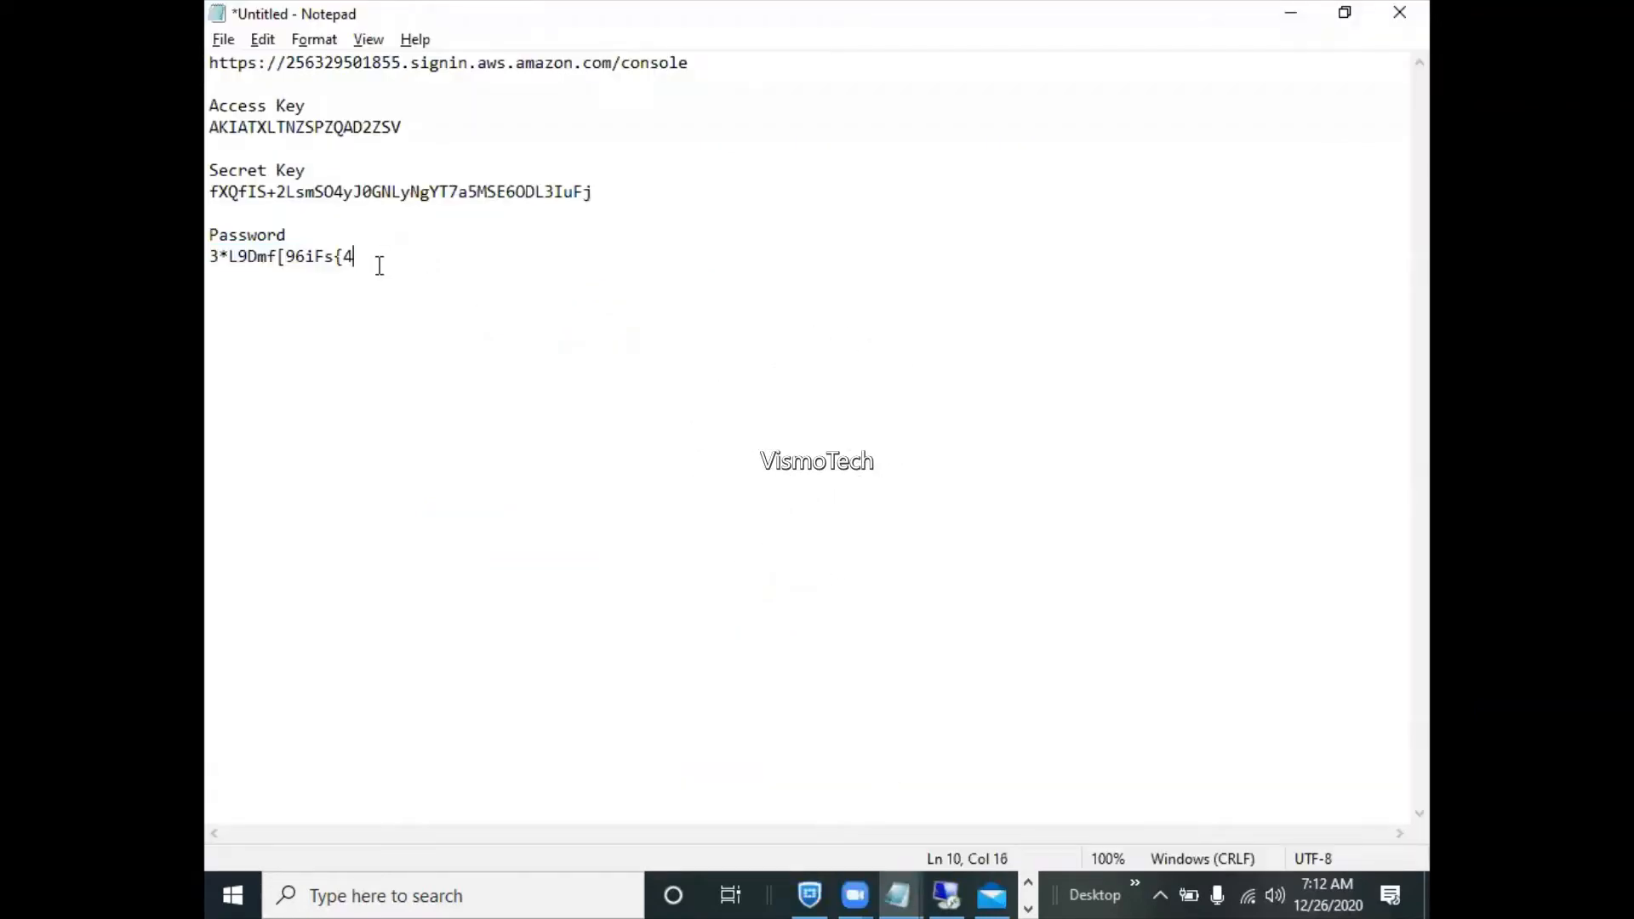
key("Return")
key("Return")
key("Return")
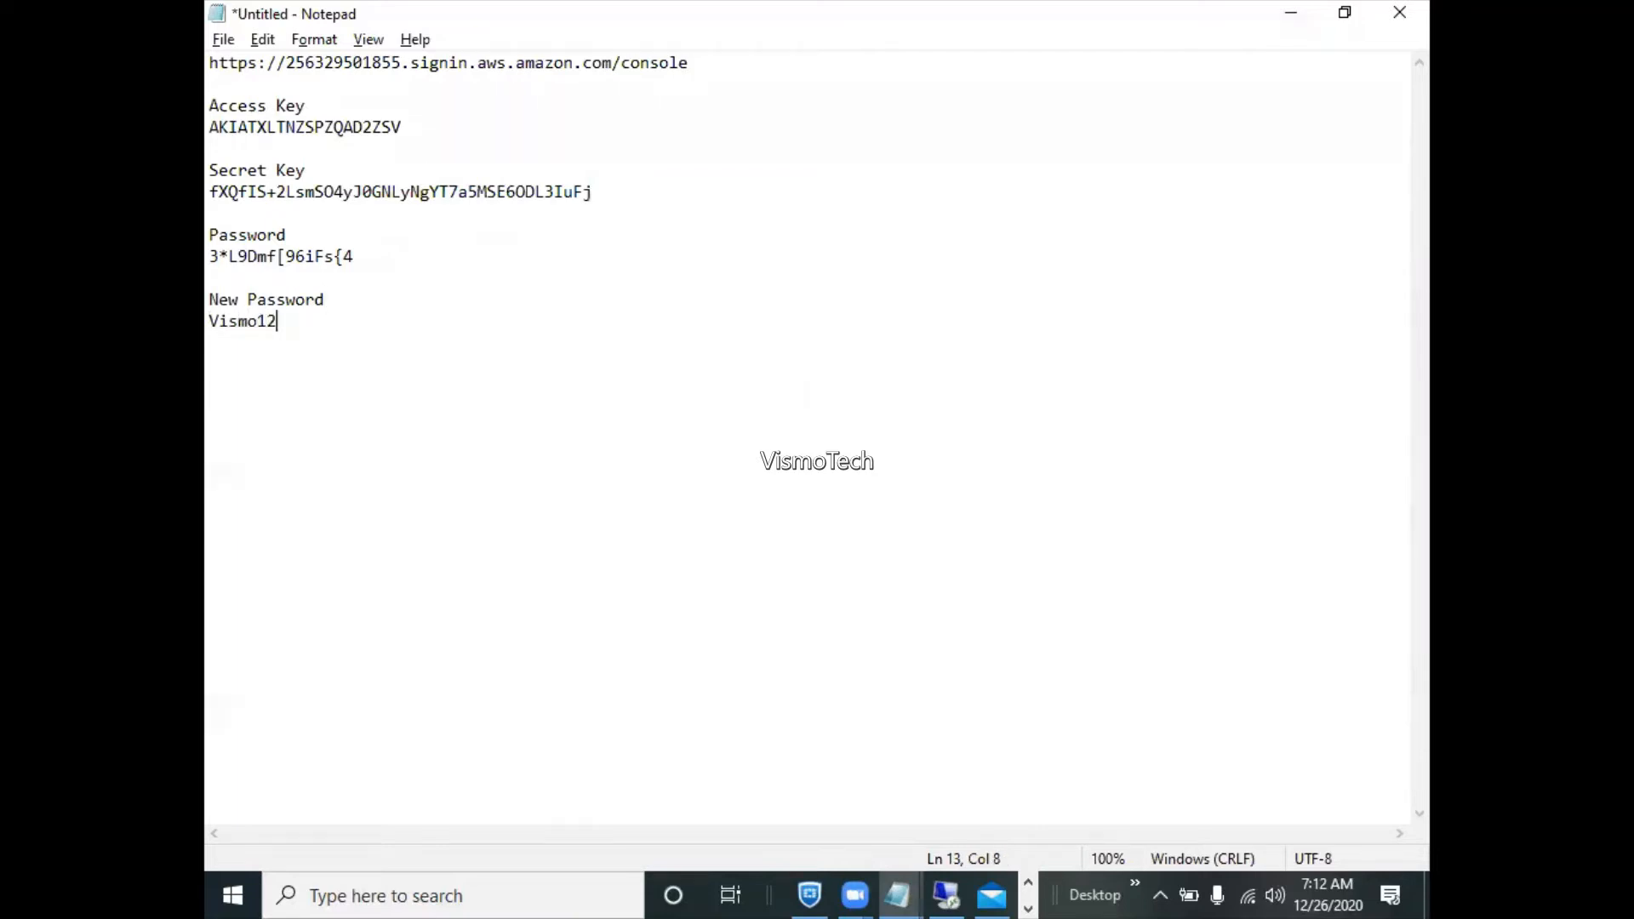
Decline Chrome's offer to save the password and expand the All services list.
left_click(1294, 22)
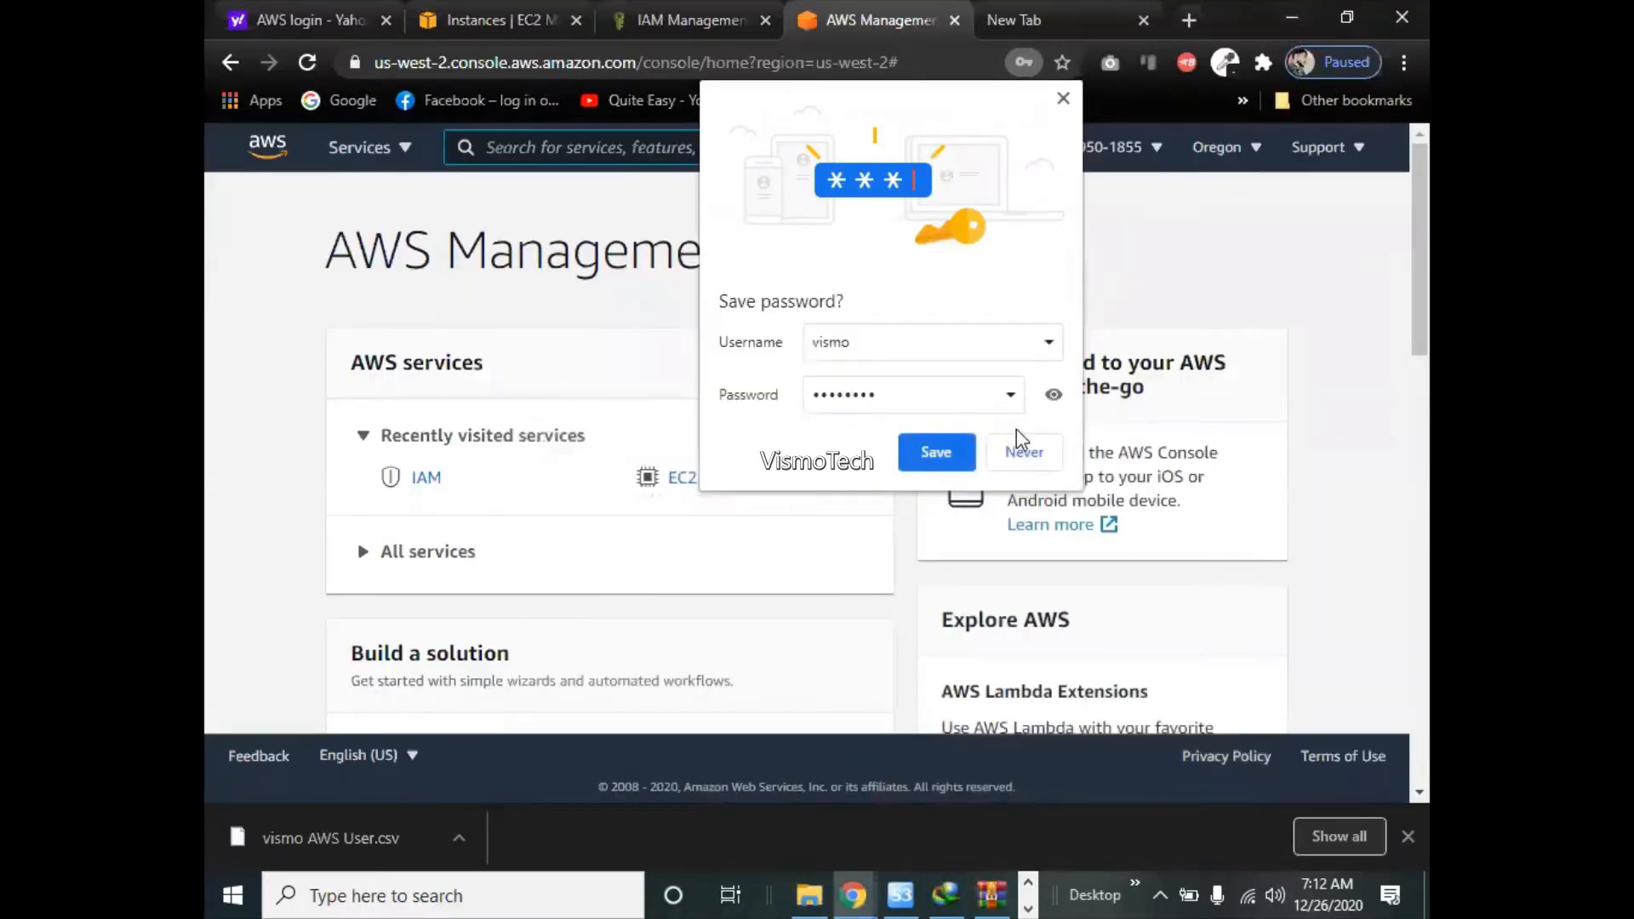
left_click(1022, 454)
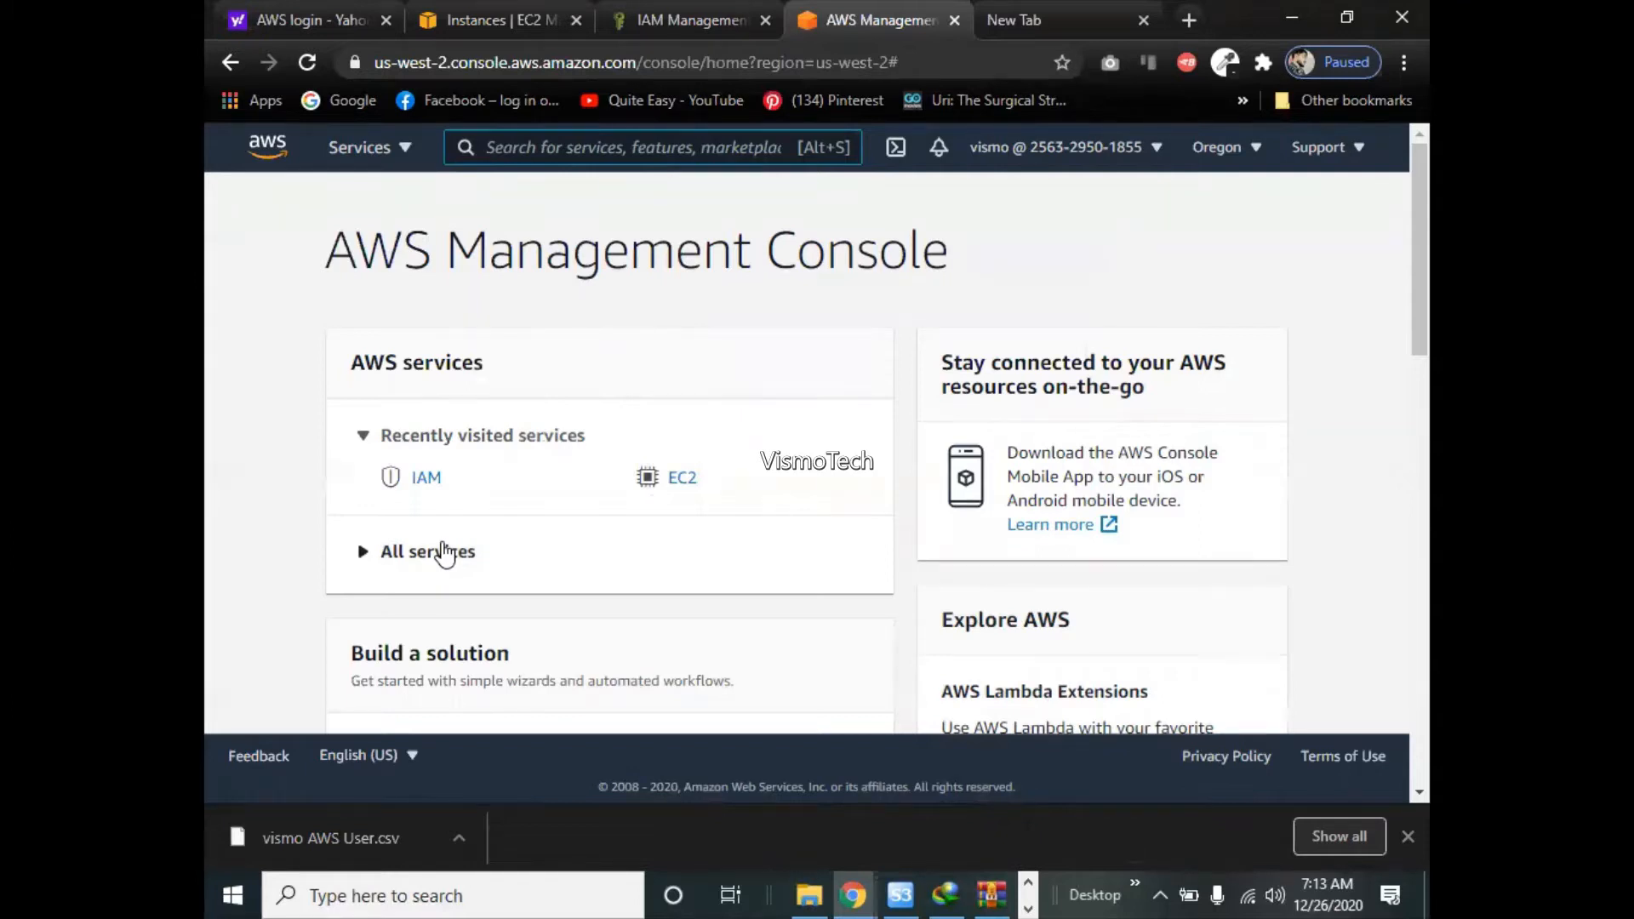
left_click(445, 554)
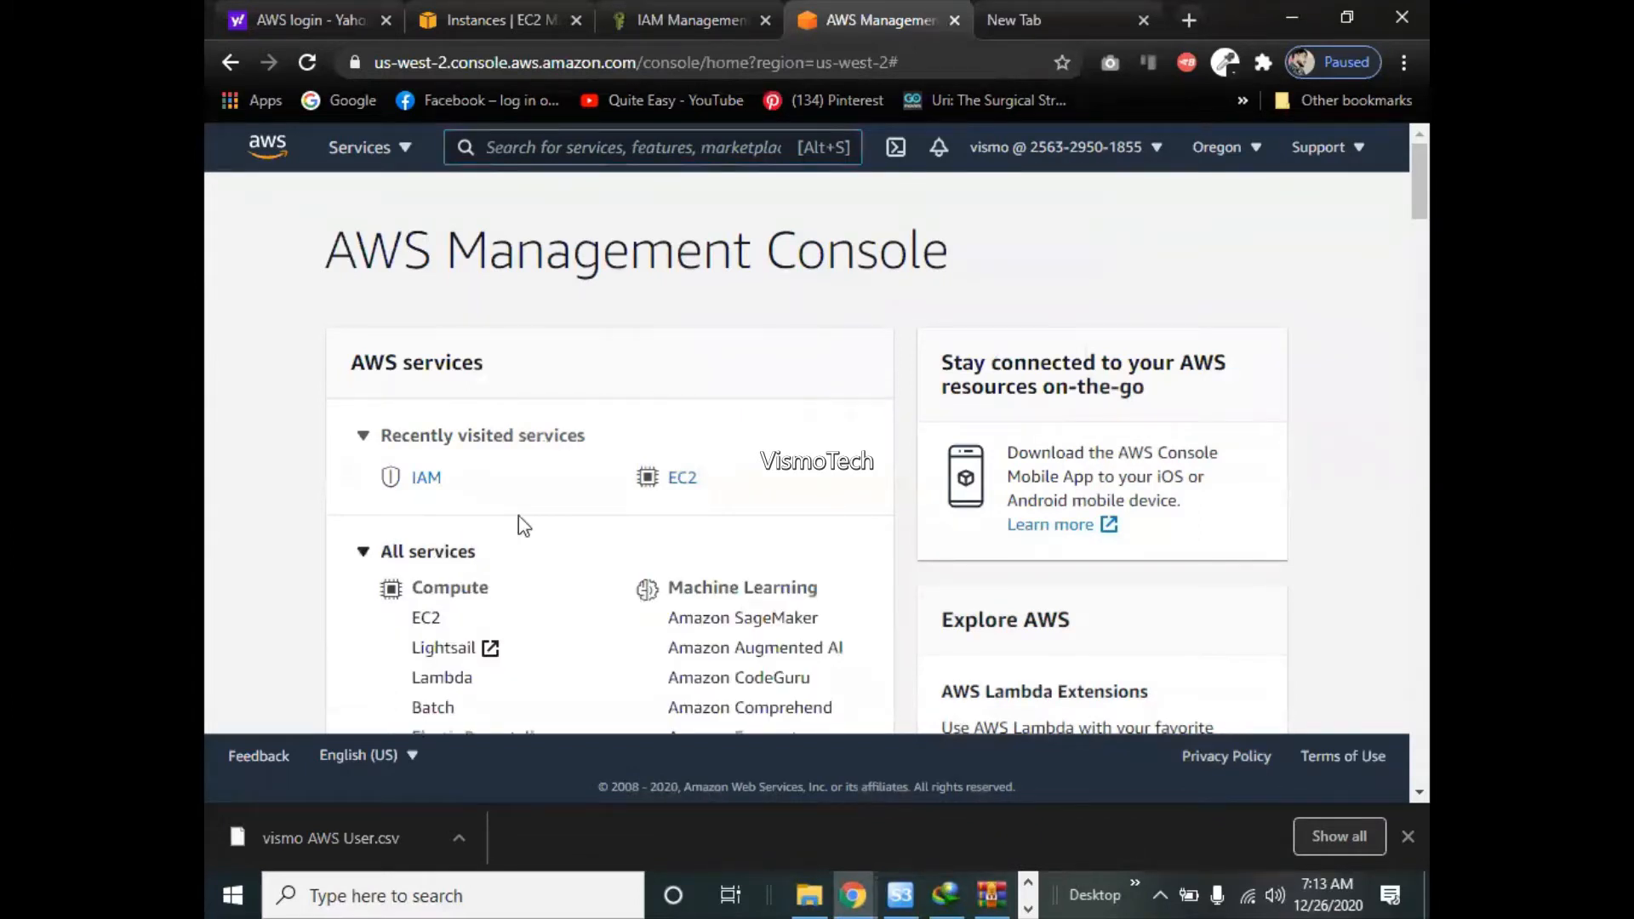
scroll(1396, 188, "down", 4)
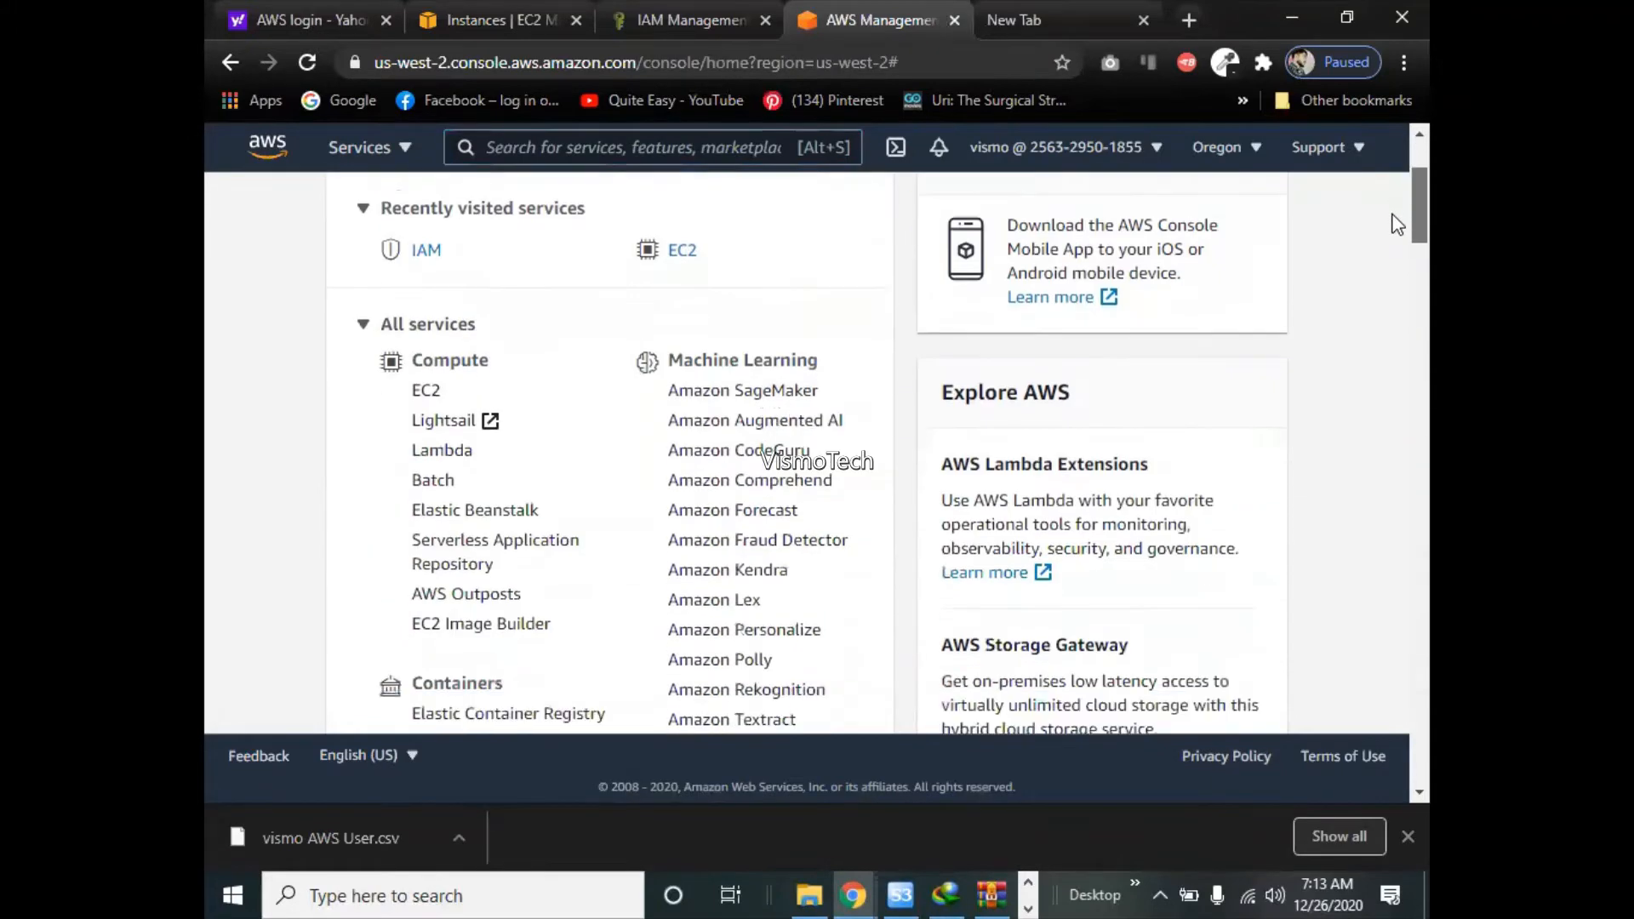
scroll(1391, 228, "up", 1)
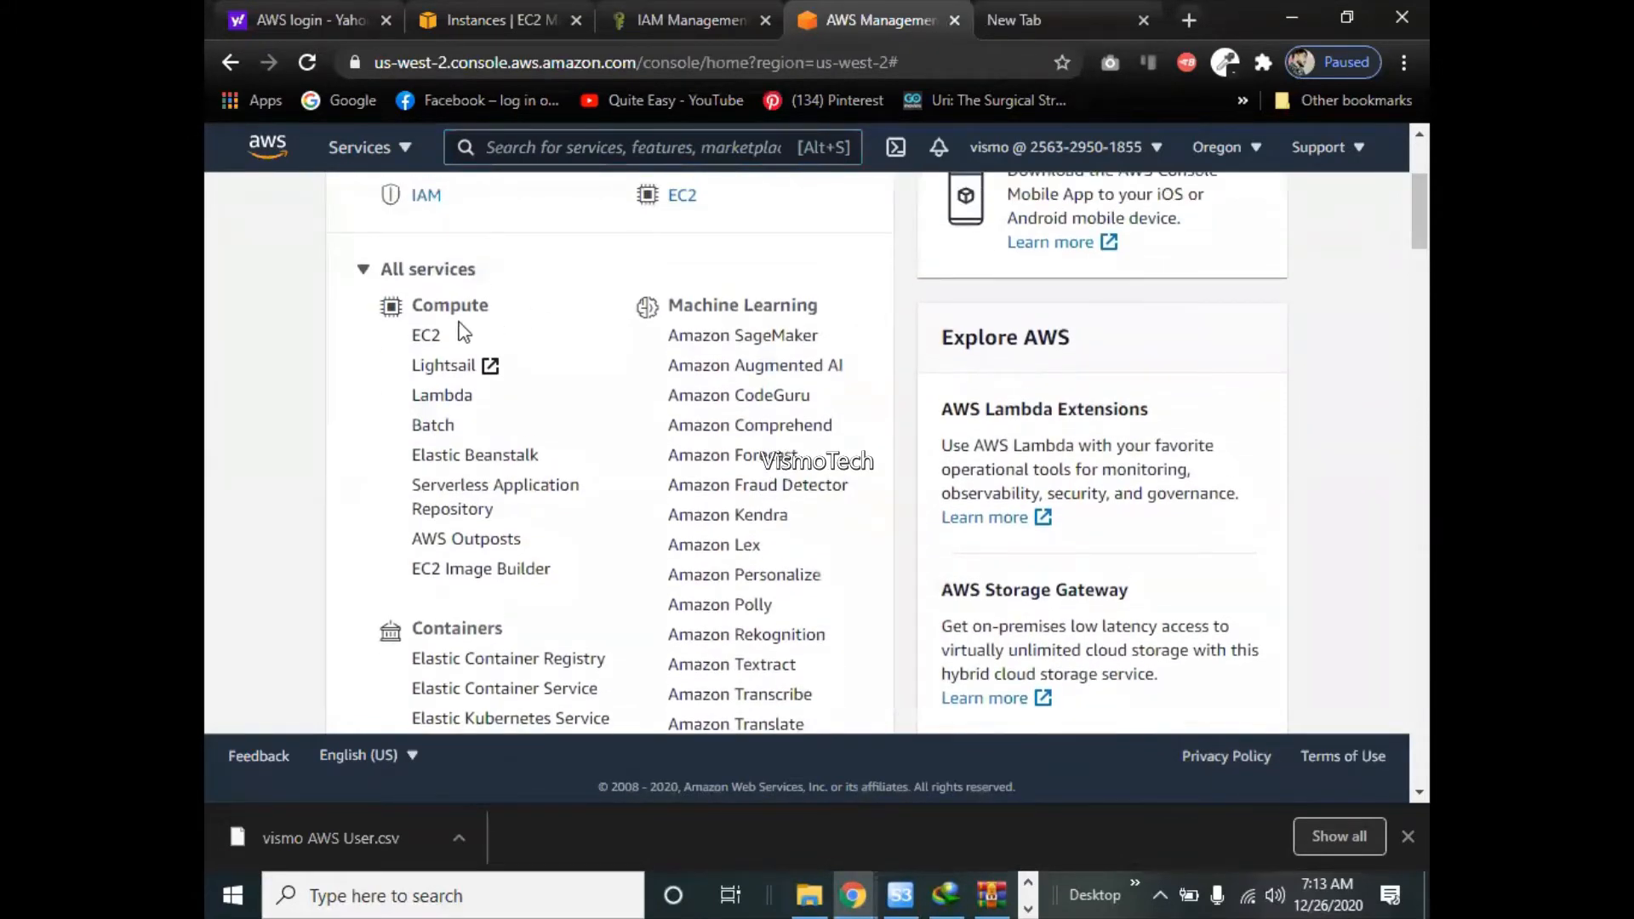
Open the EC2 dashboard in a new tab, look it over, then return to console home.
right_click(421, 338)
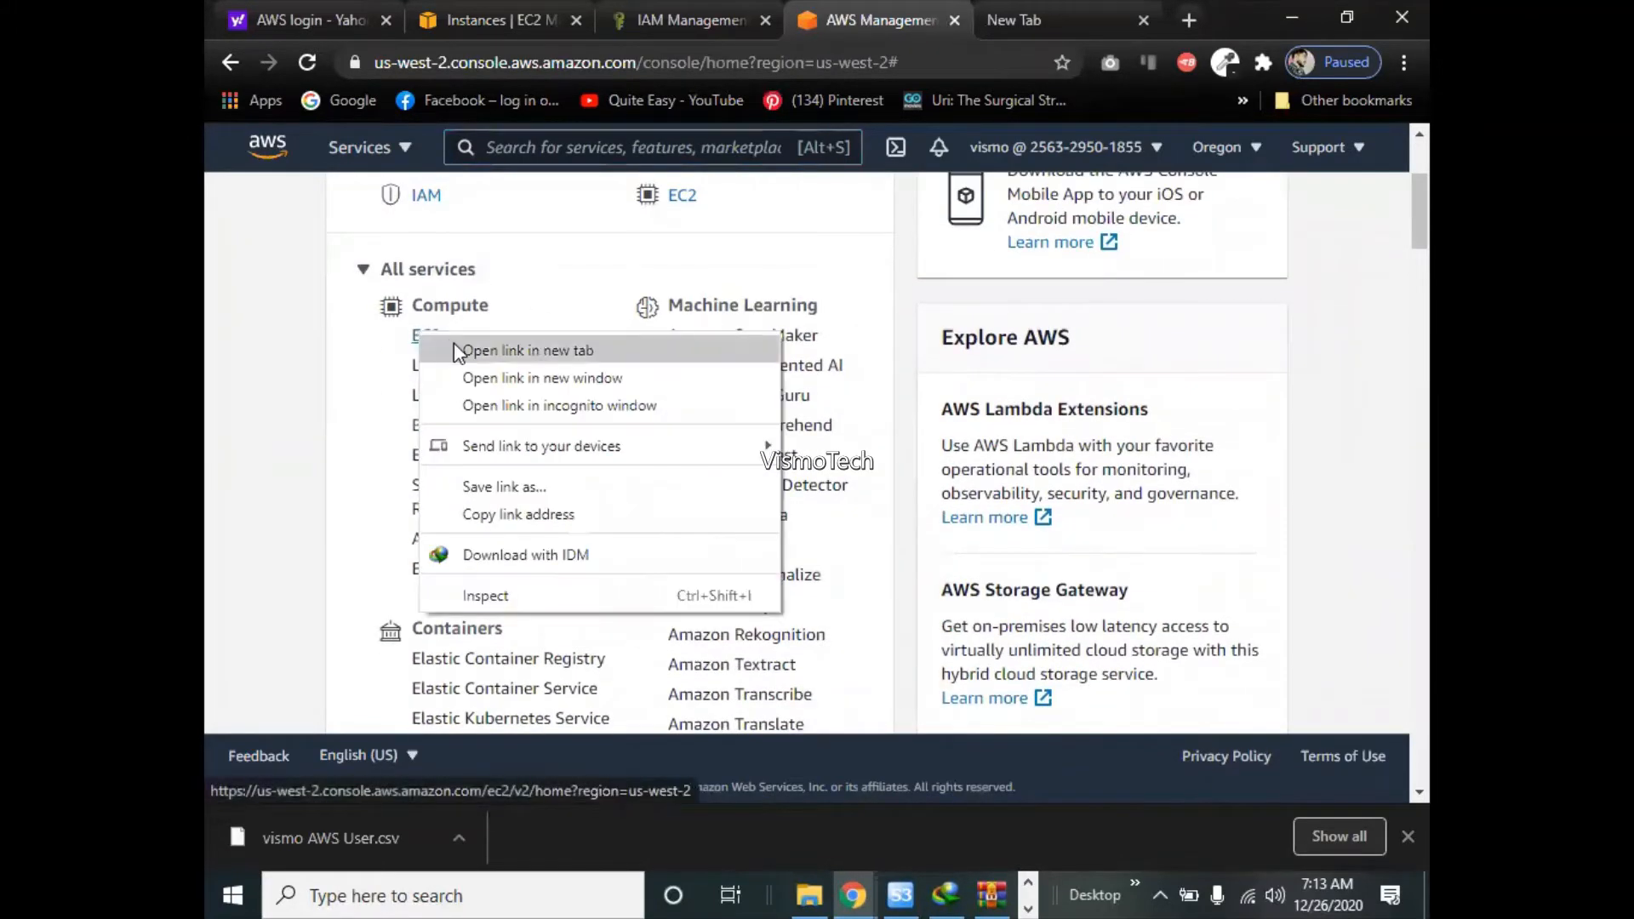
left_click(453, 343)
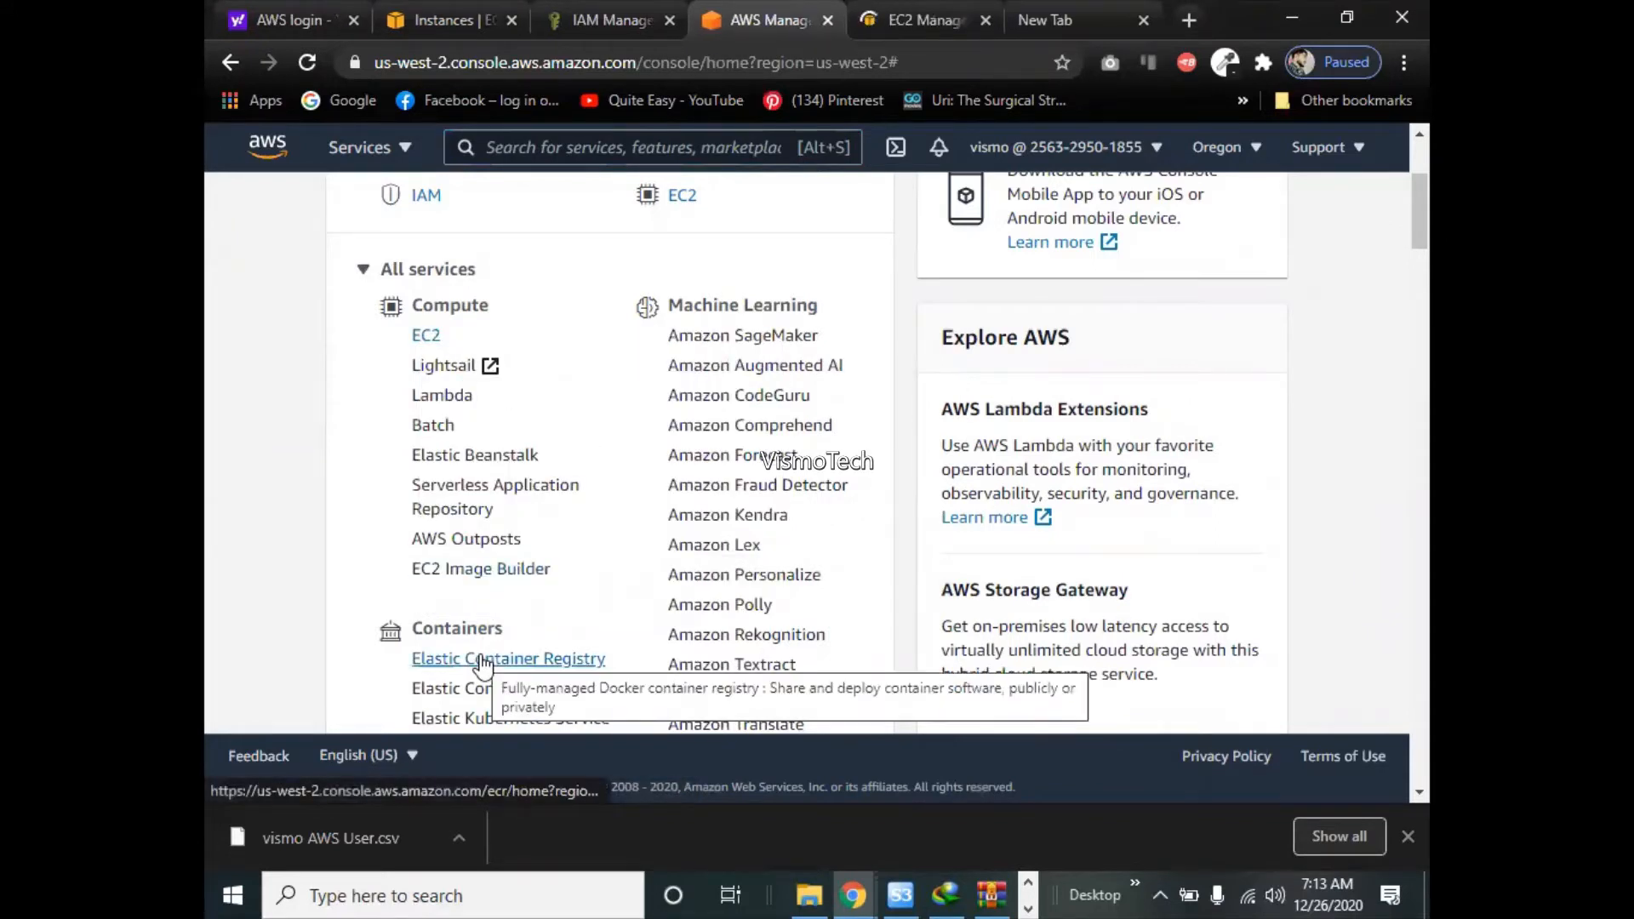
left_click(898, 17)
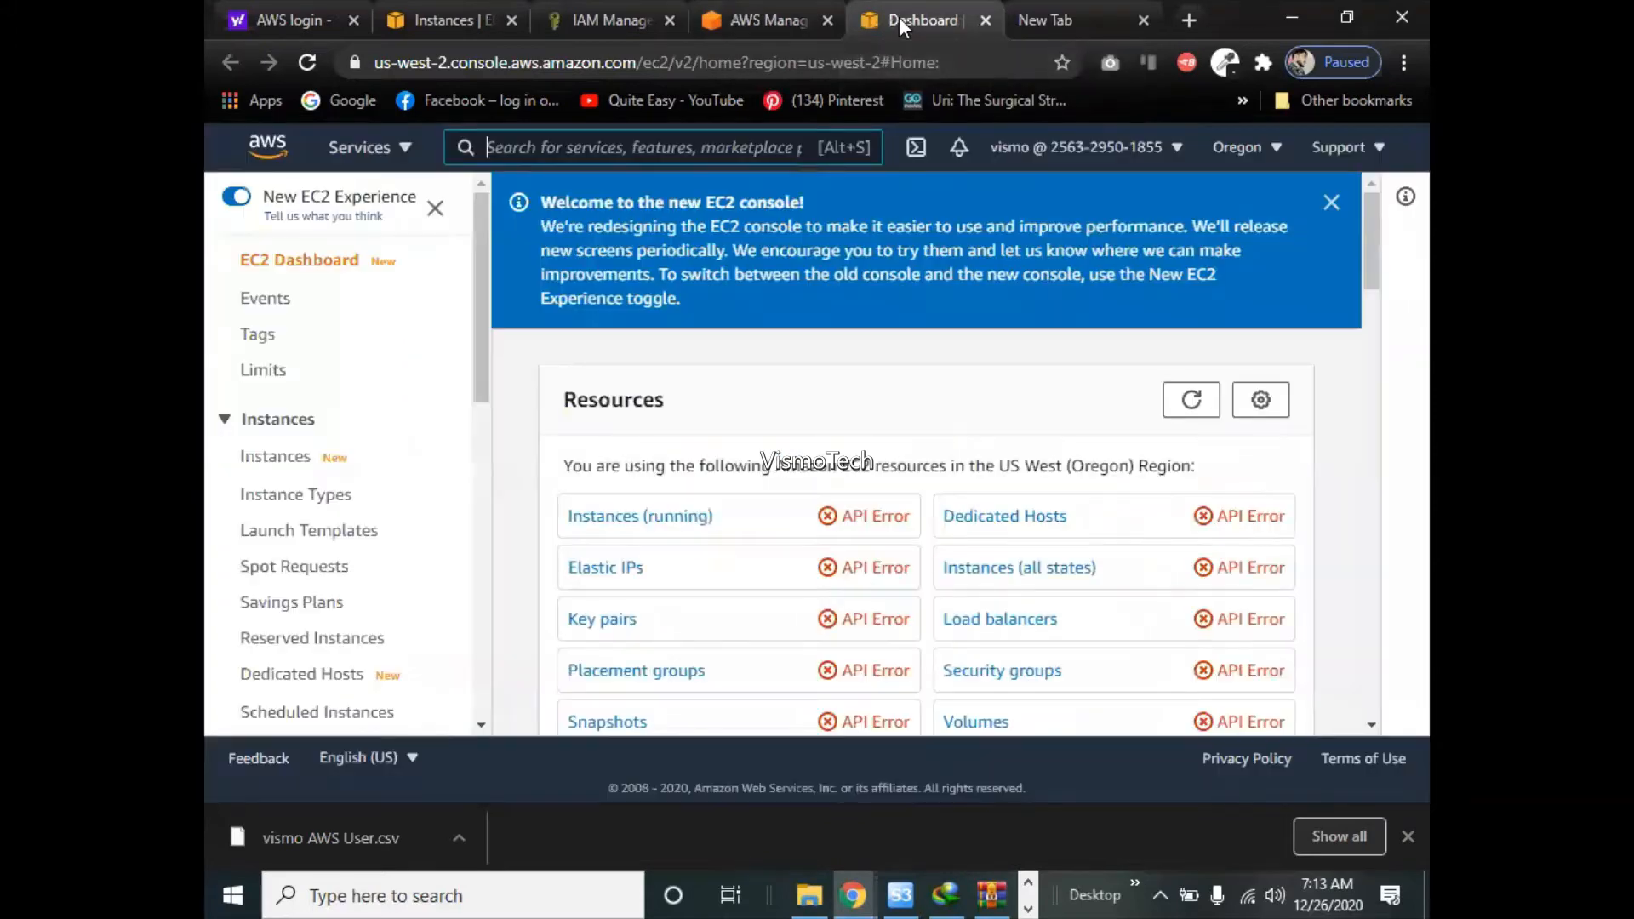
left_click_drag(1372, 271, 1384, 489)
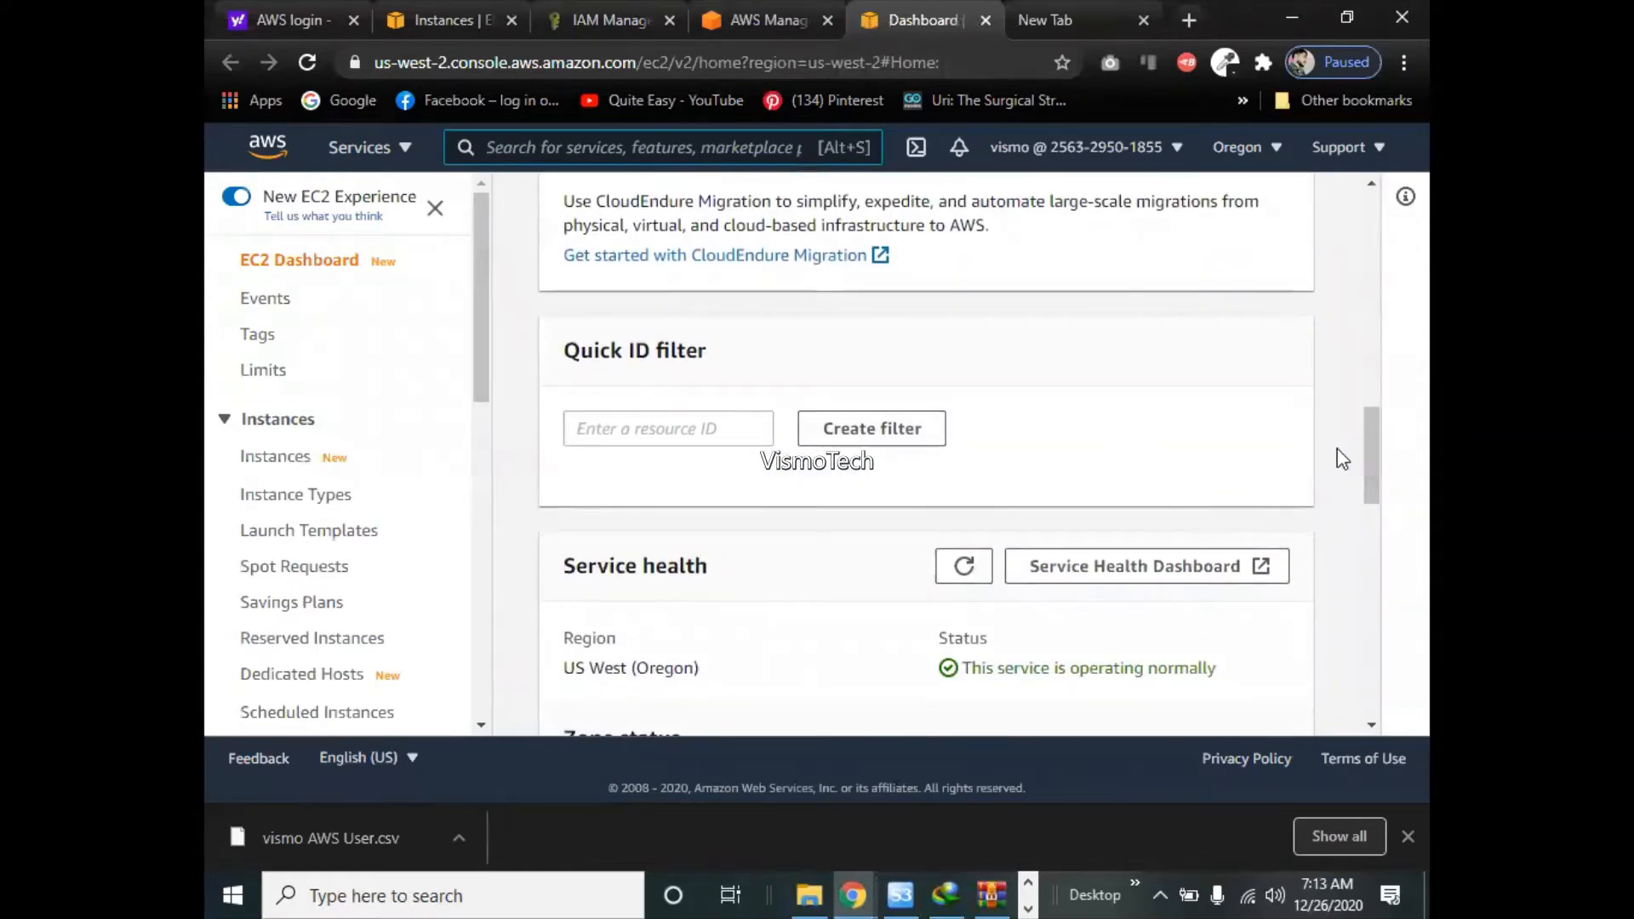
left_click_drag(1370, 451, 1342, 274)
left_click(744, 17)
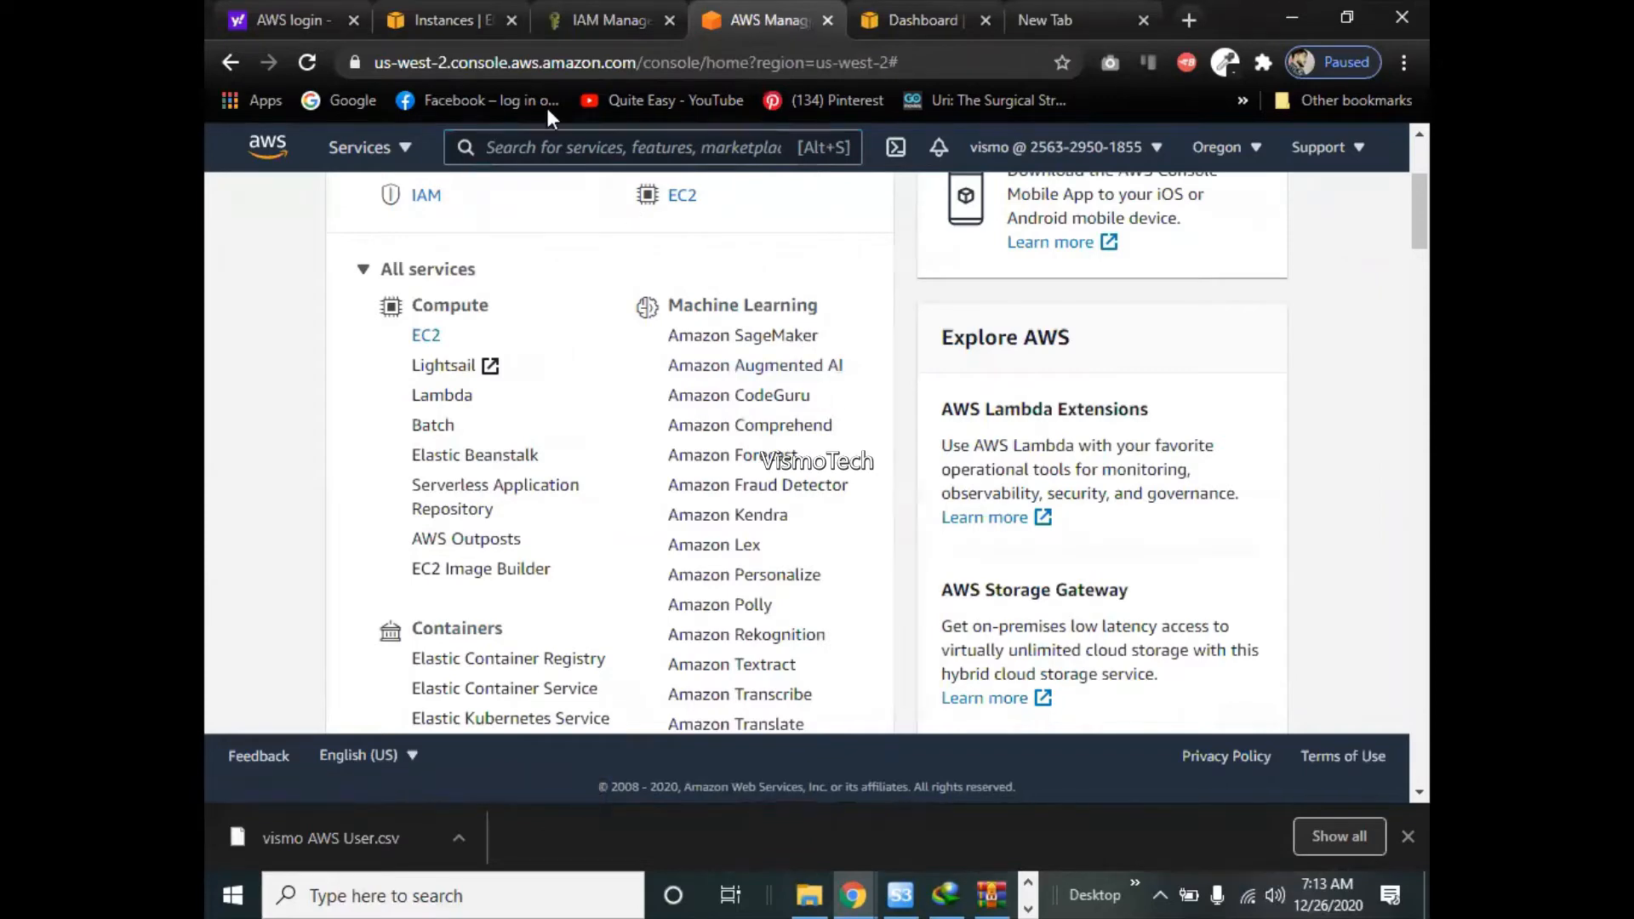
Search 's3' and open the S3 console, scrolling down to the empty Buckets (0) list.
left_click(527, 154)
type("s3")
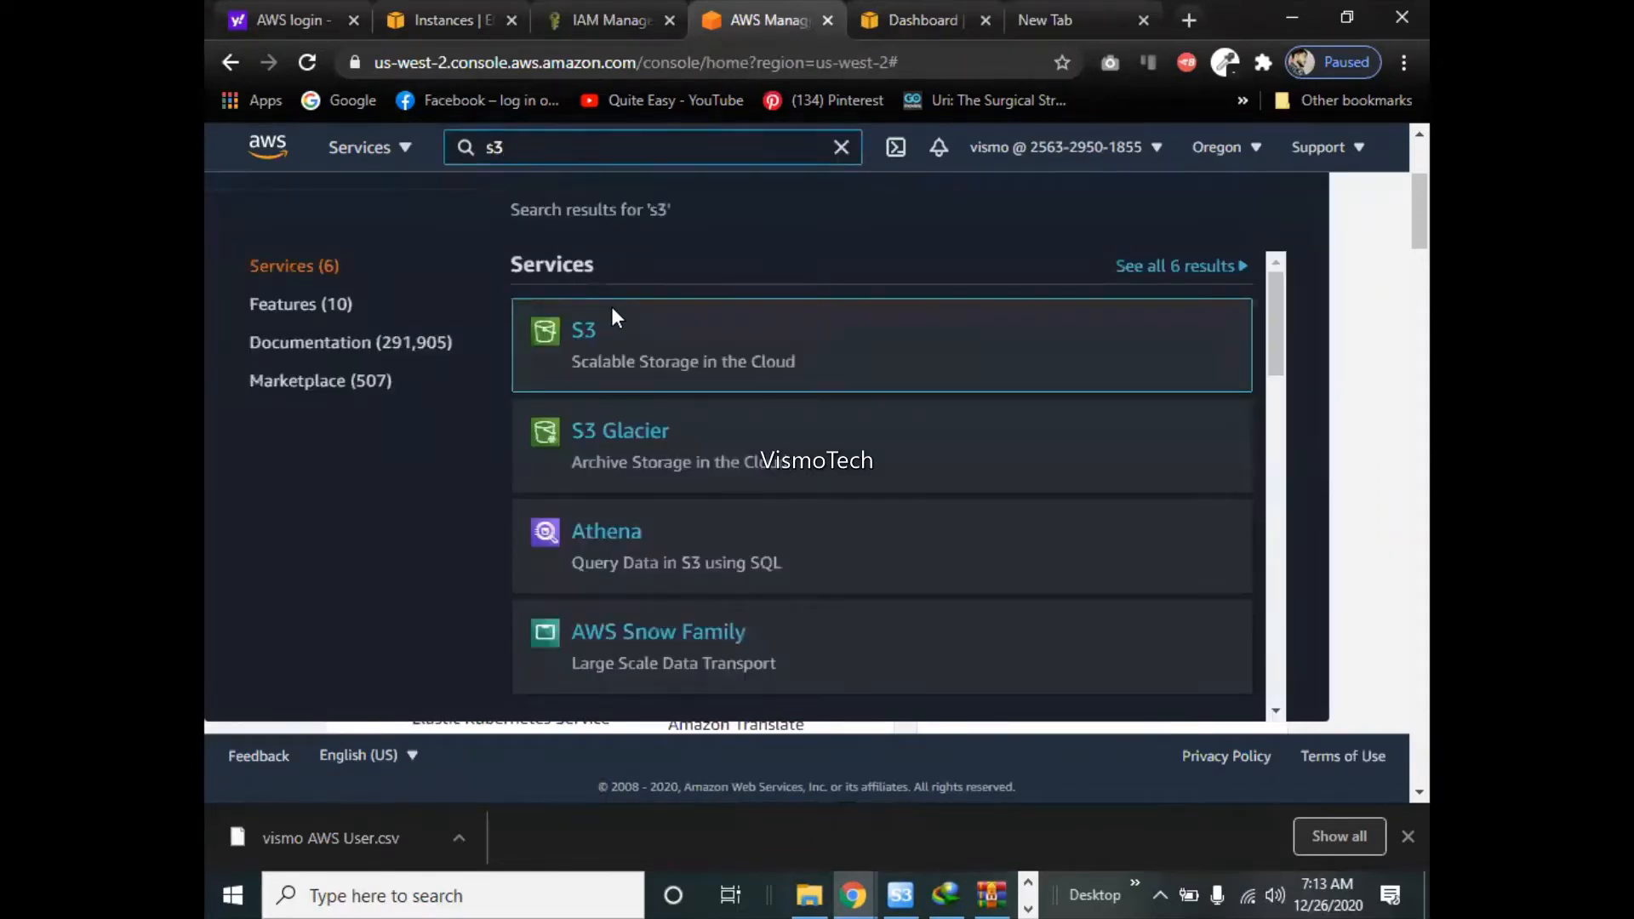
left_click(590, 329)
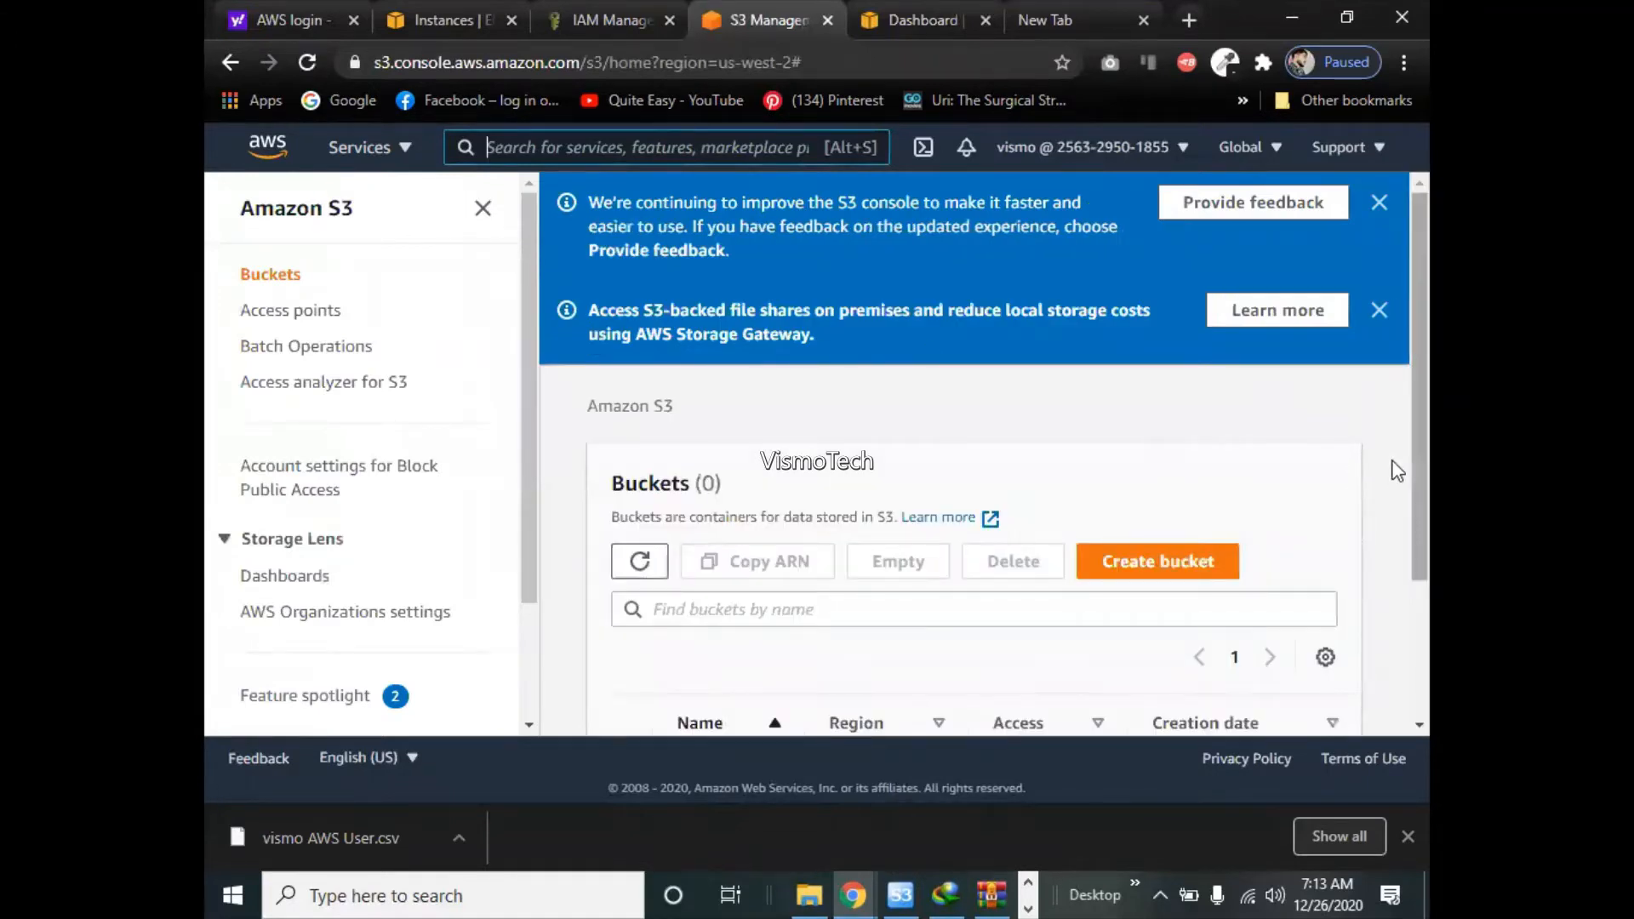
scroll(1397, 517, "down", 2)
scroll(1397, 518, "down", 2)
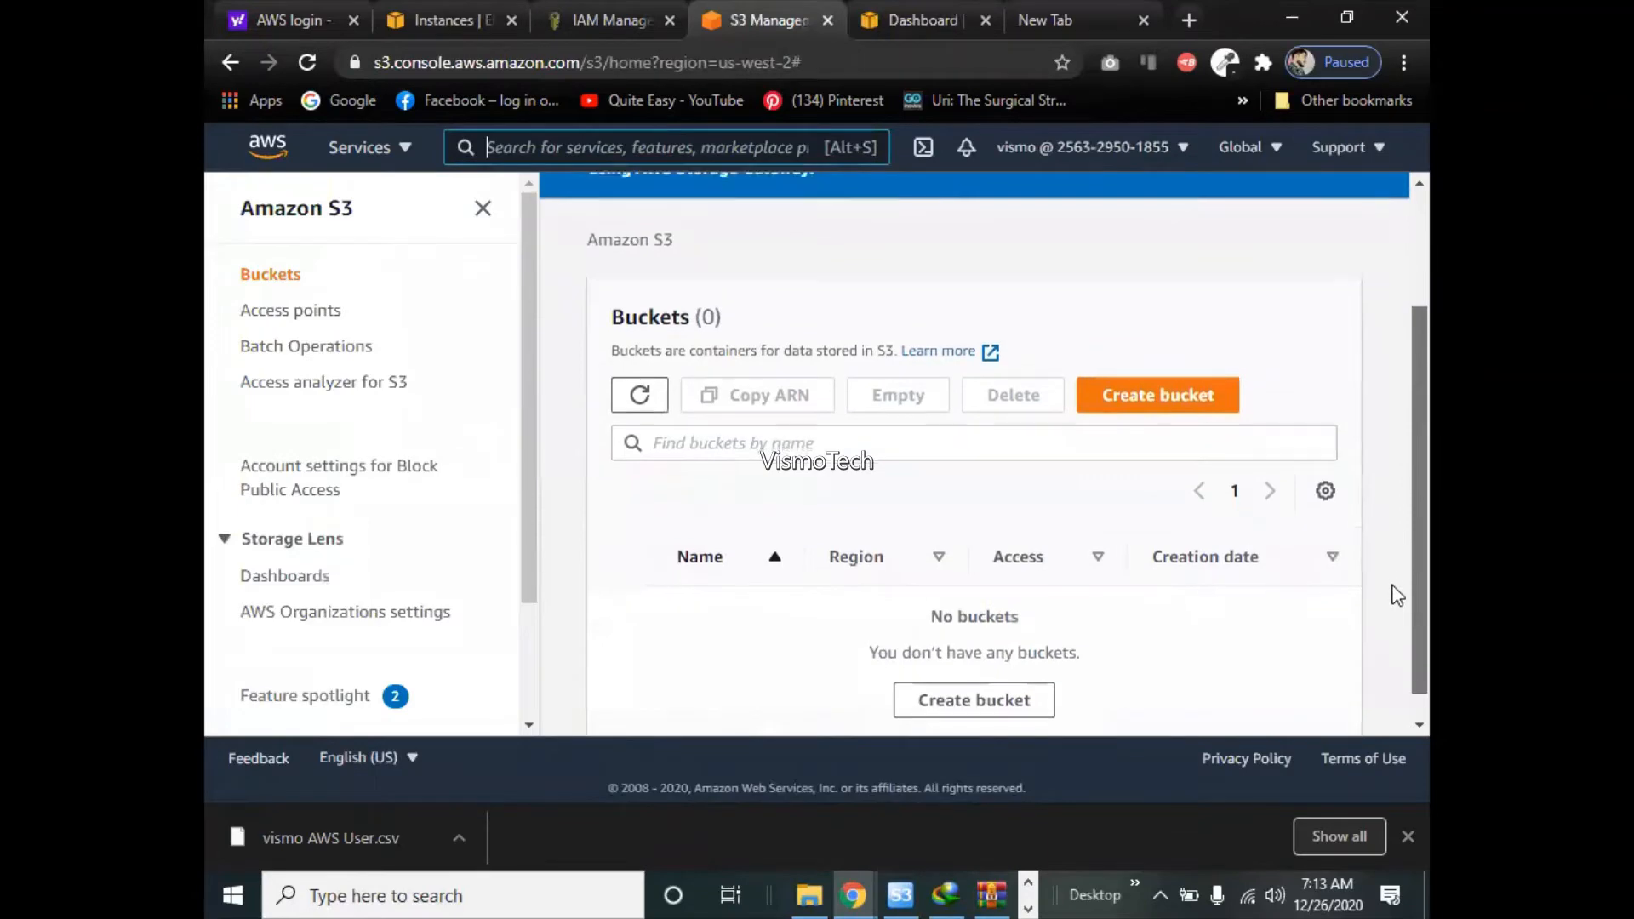
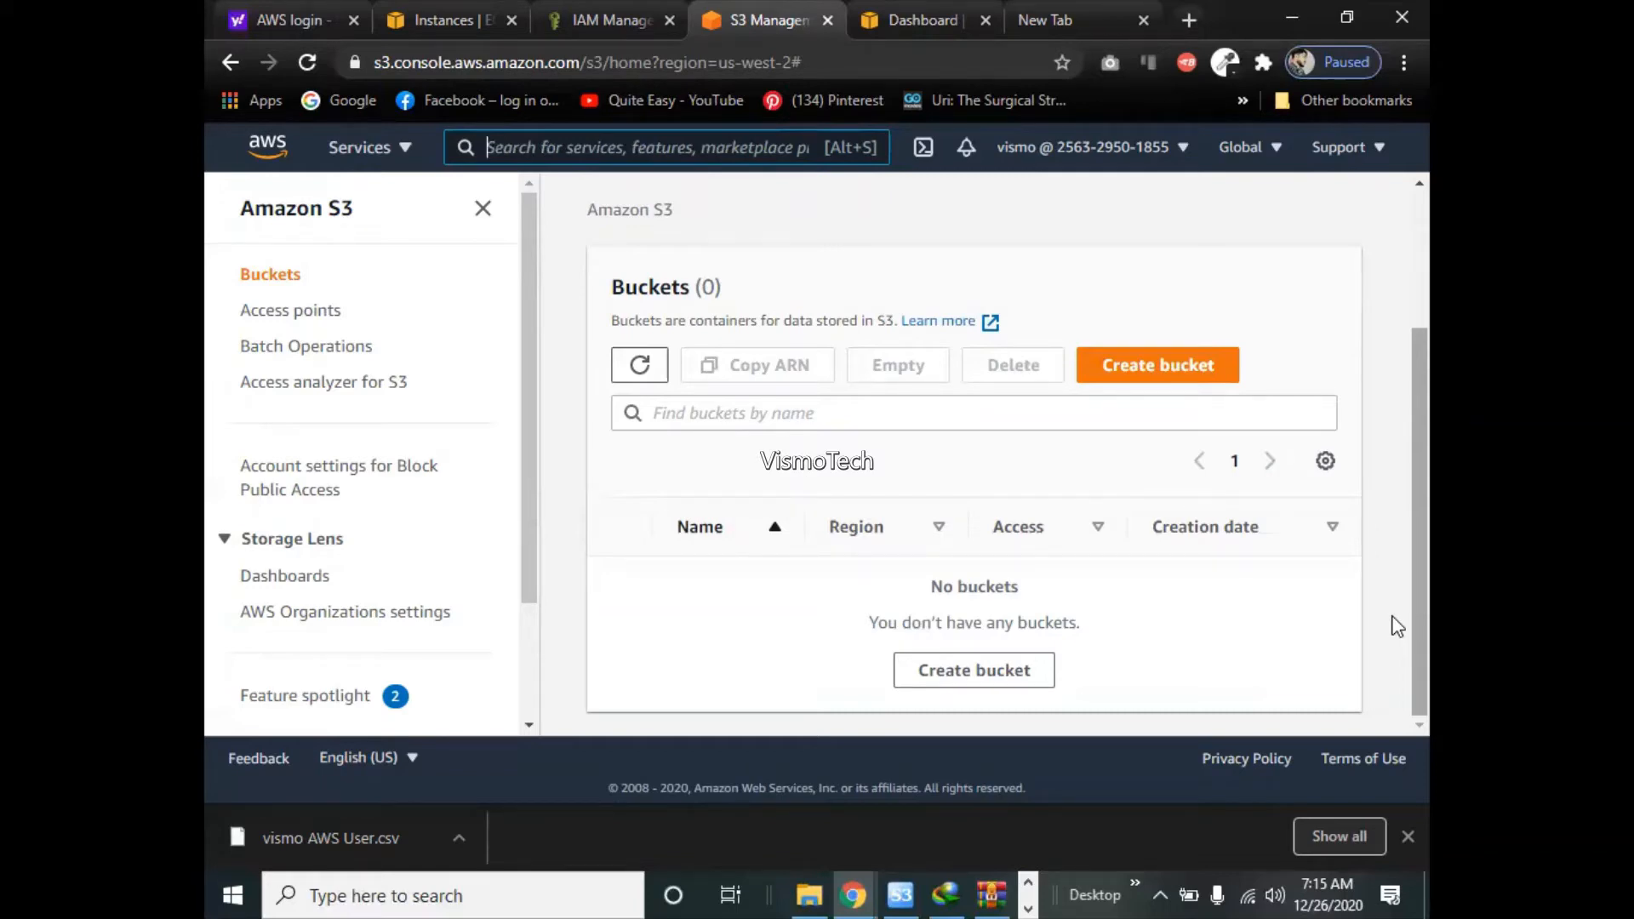
Start a new S3 bucket and browse the Region list, keeping US West (Oregon) us-west-2.
left_click(1158, 373)
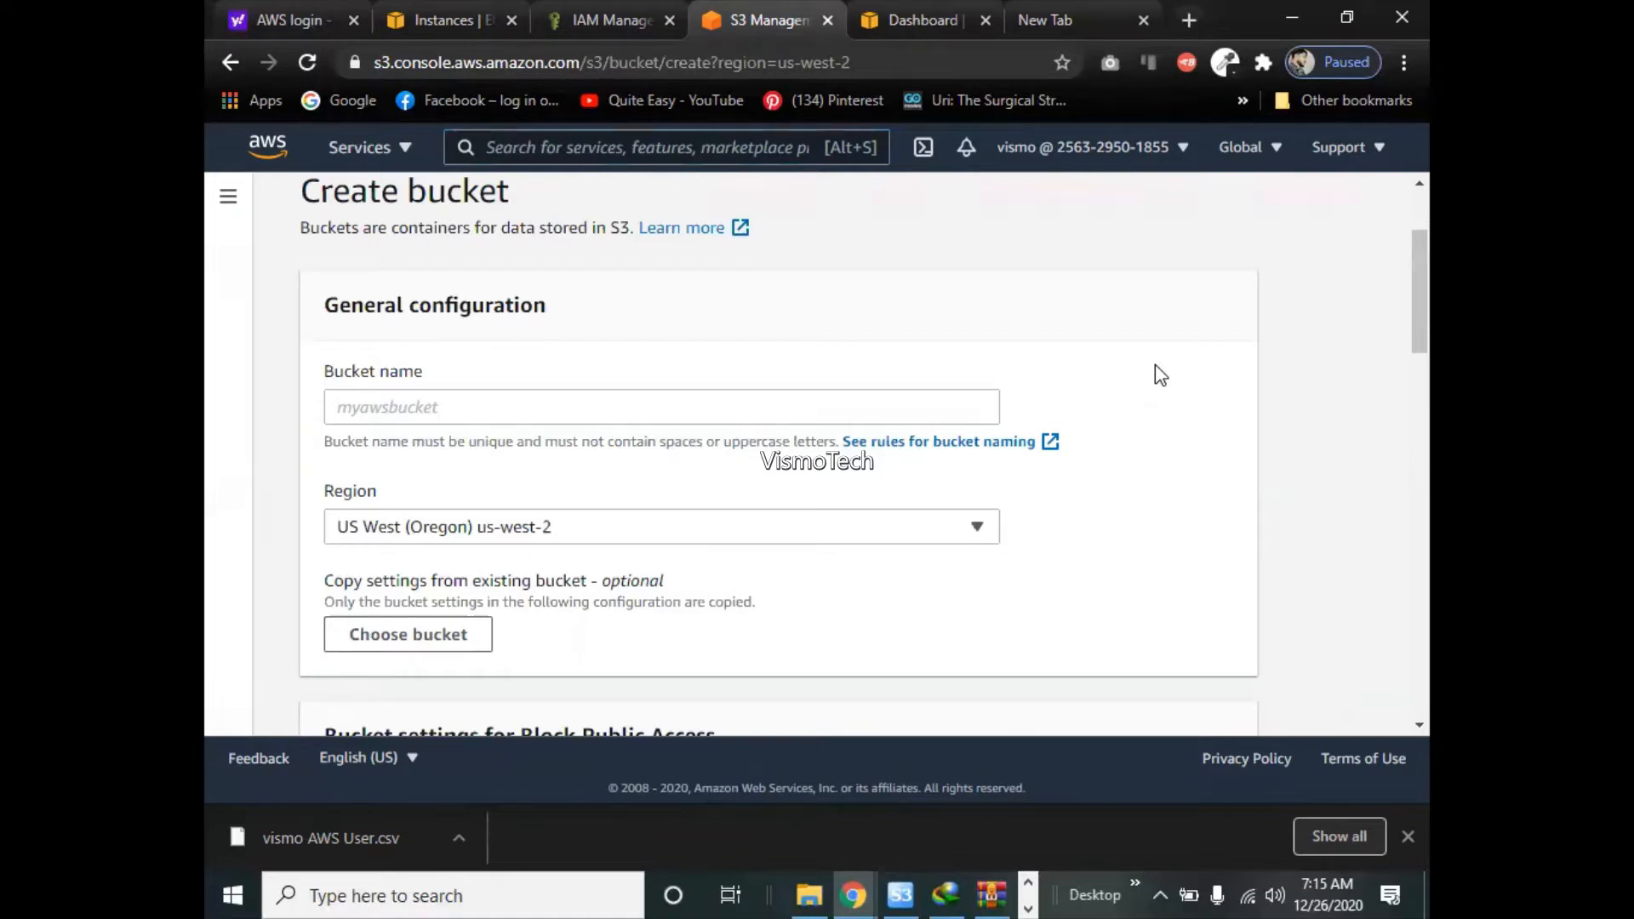
left_click(925, 538)
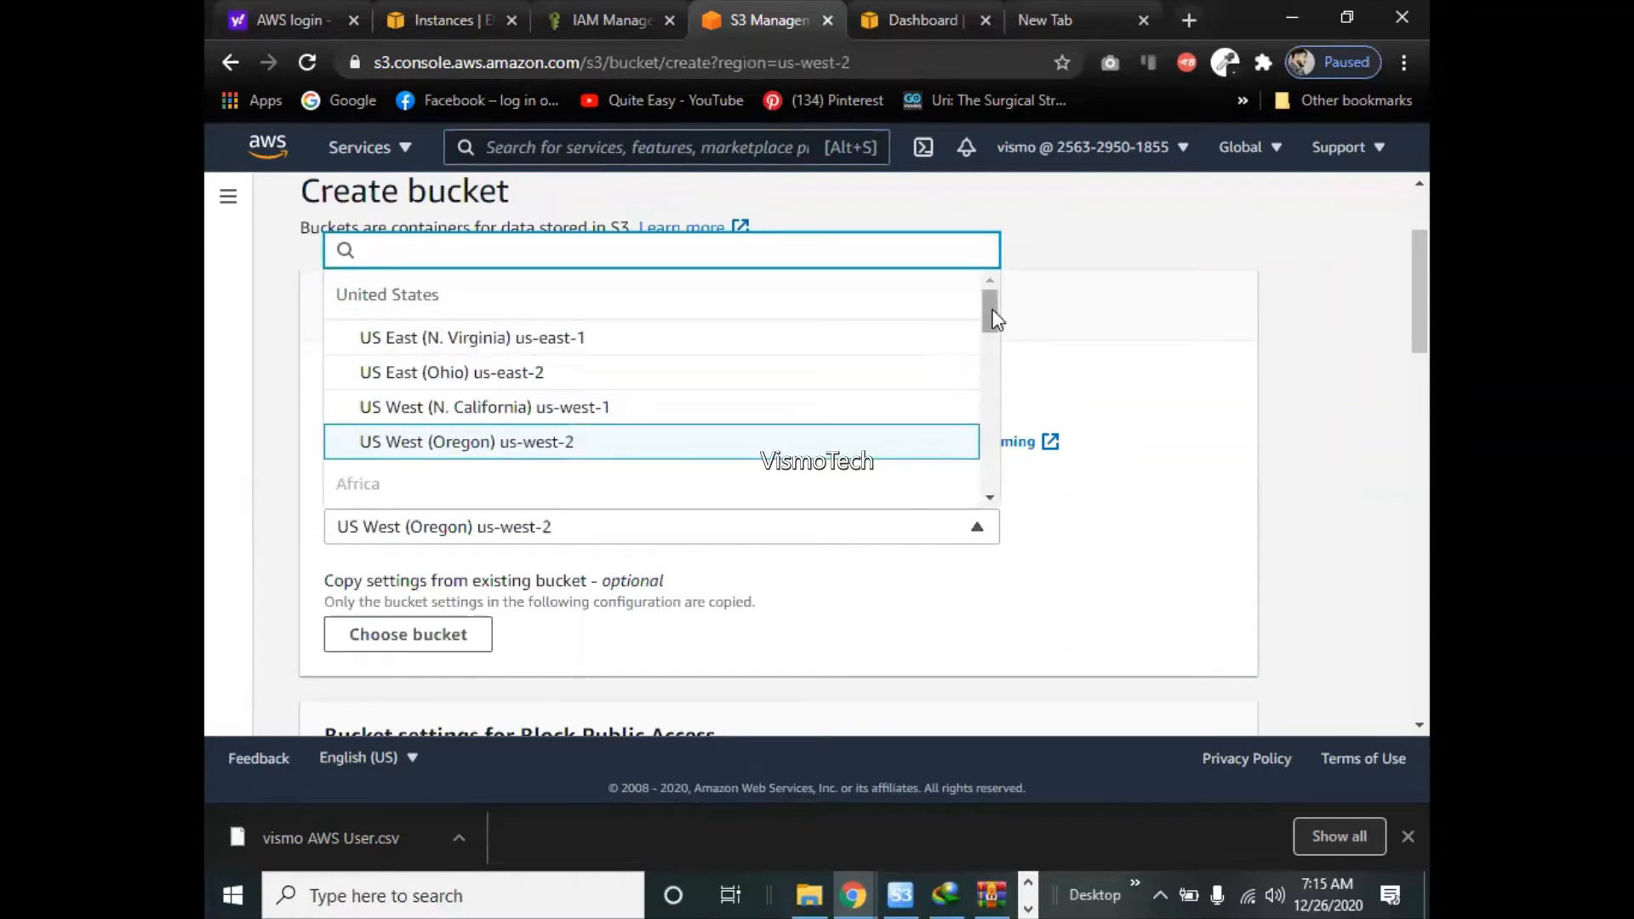
mouse_move(995, 319)
left_mouse_down()
mouse_move(992, 485)
mouse_move(972, 301)
left_mouse_up()
left_click(1183, 205)
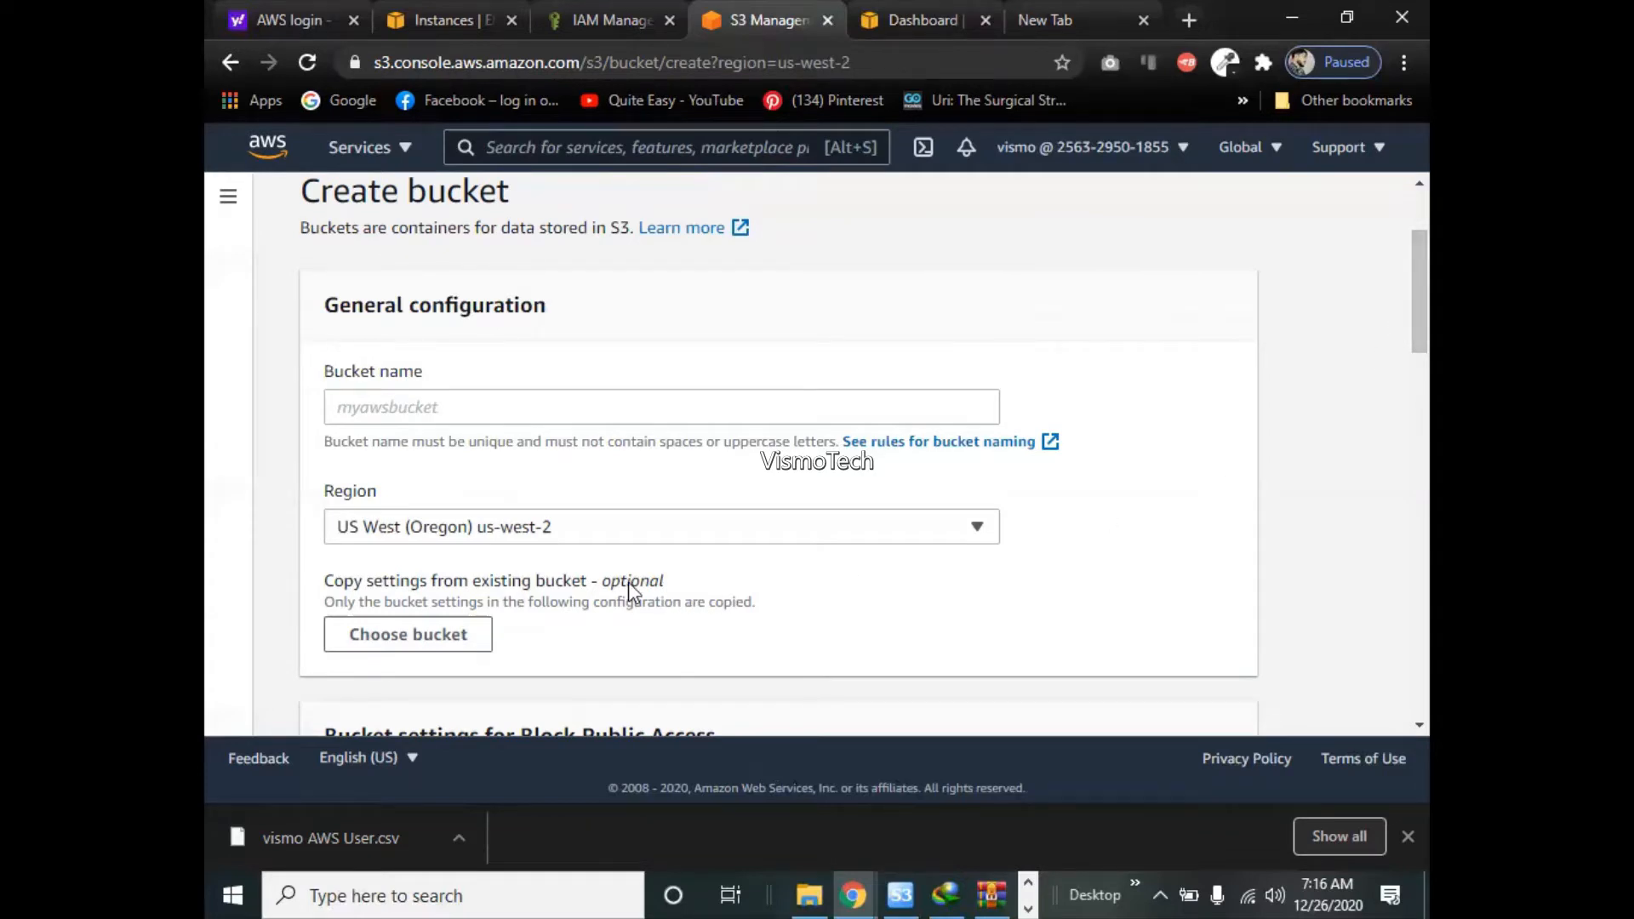
Enter the bucket name latopbackup, then capitalise it to Latopbackup.
left_click(463, 407)
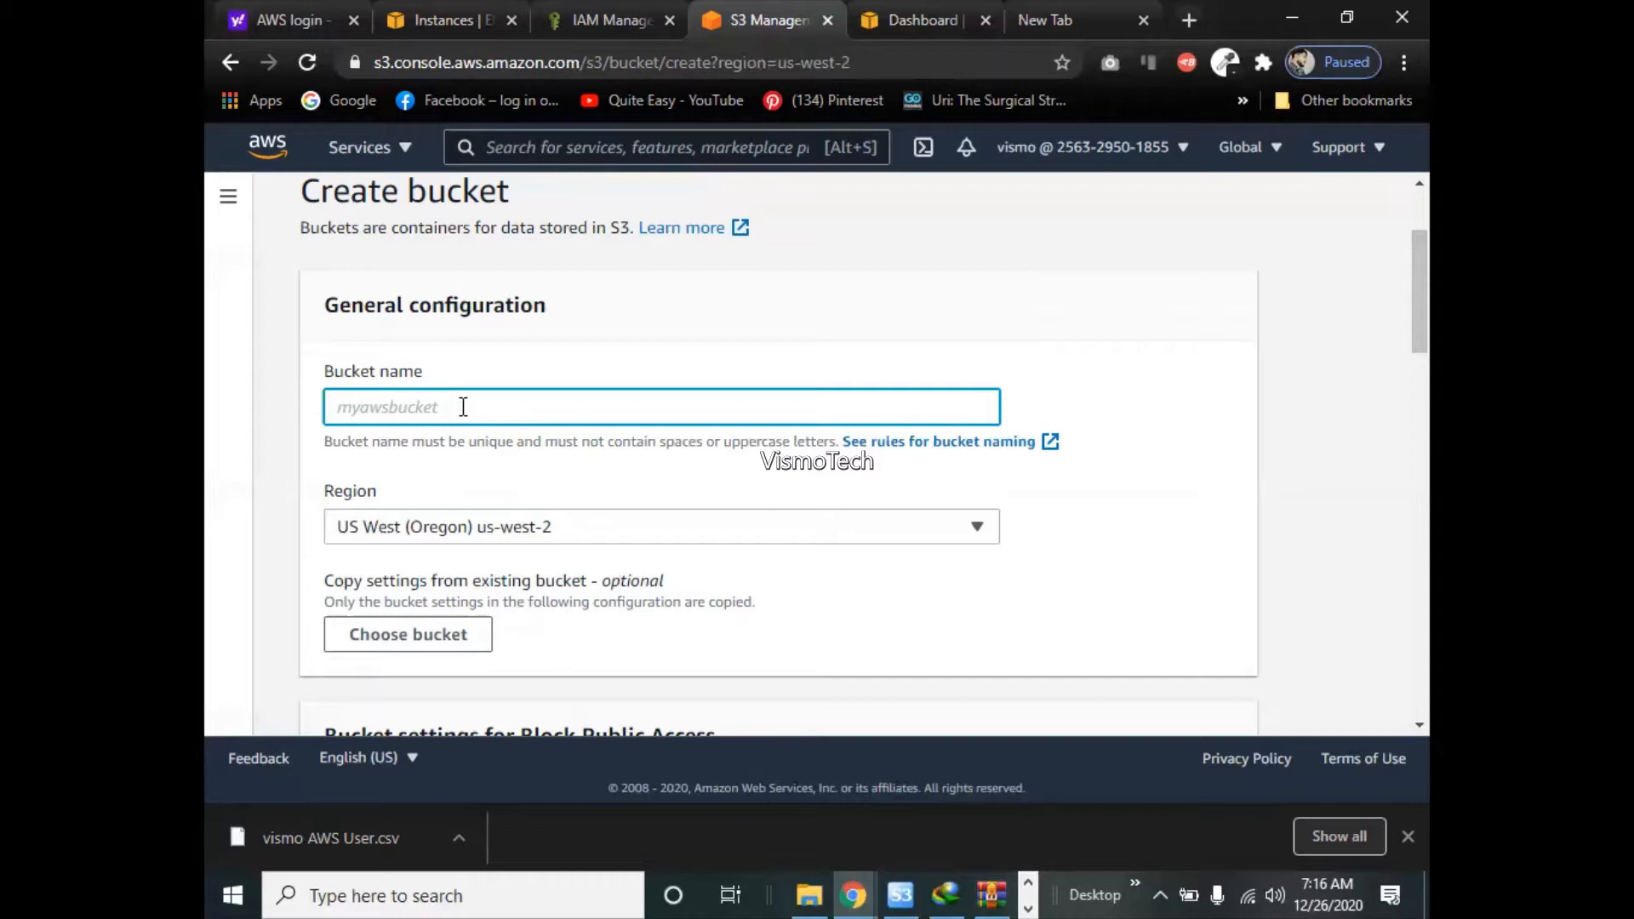
type("latopbackup")
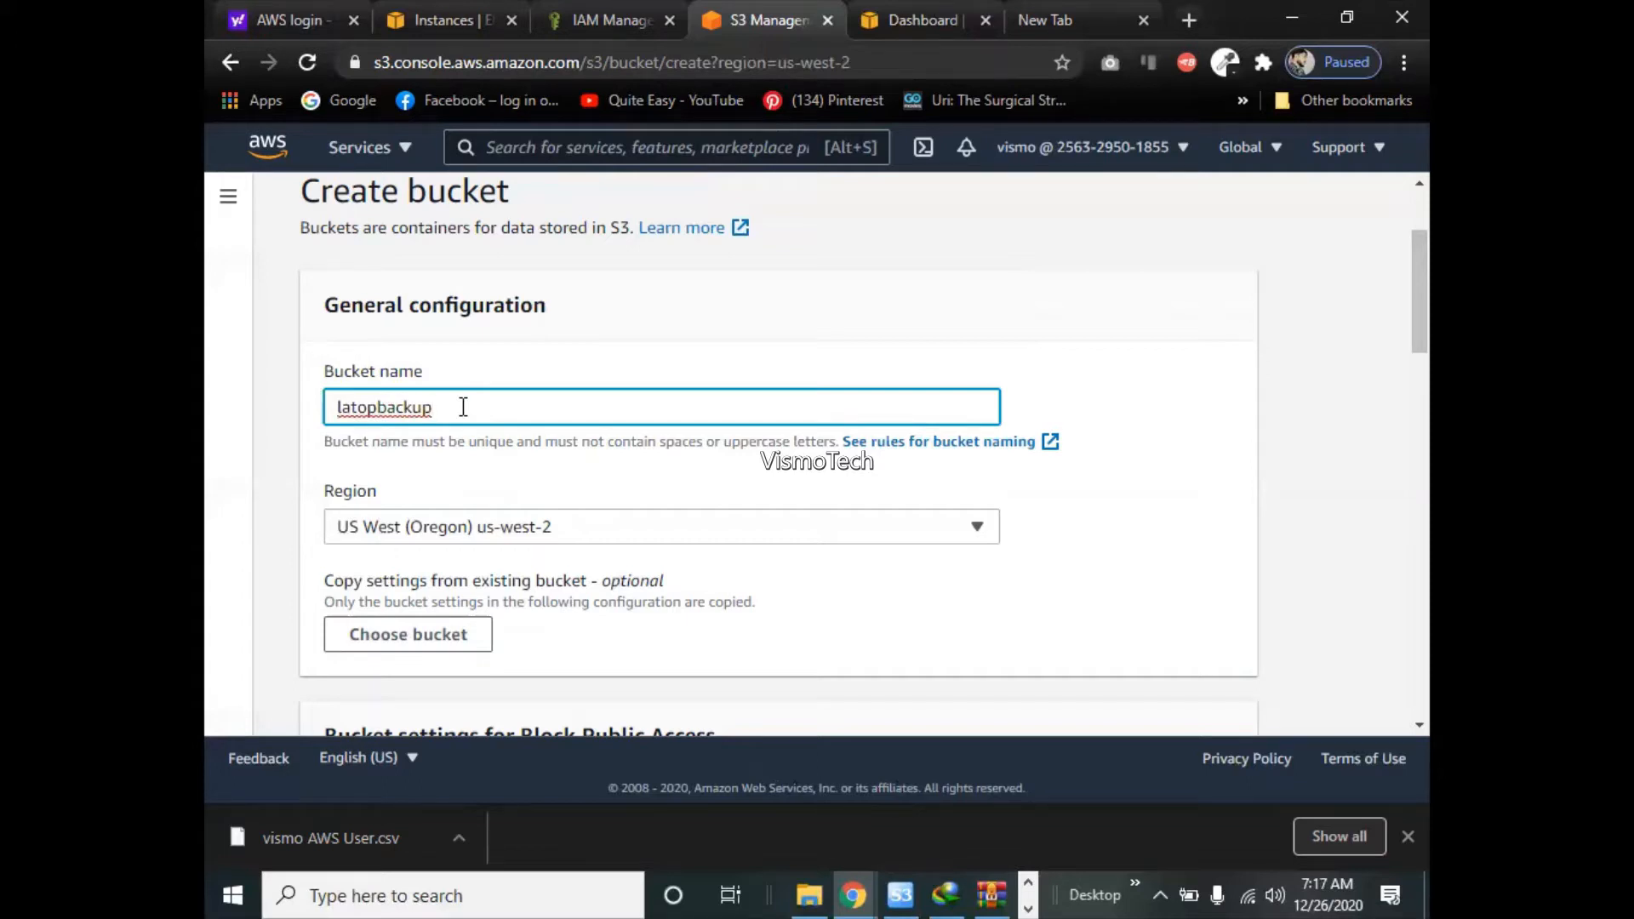
left_click_drag(463, 407, 340, 406)
left_click(344, 411)
key("BackSpace")
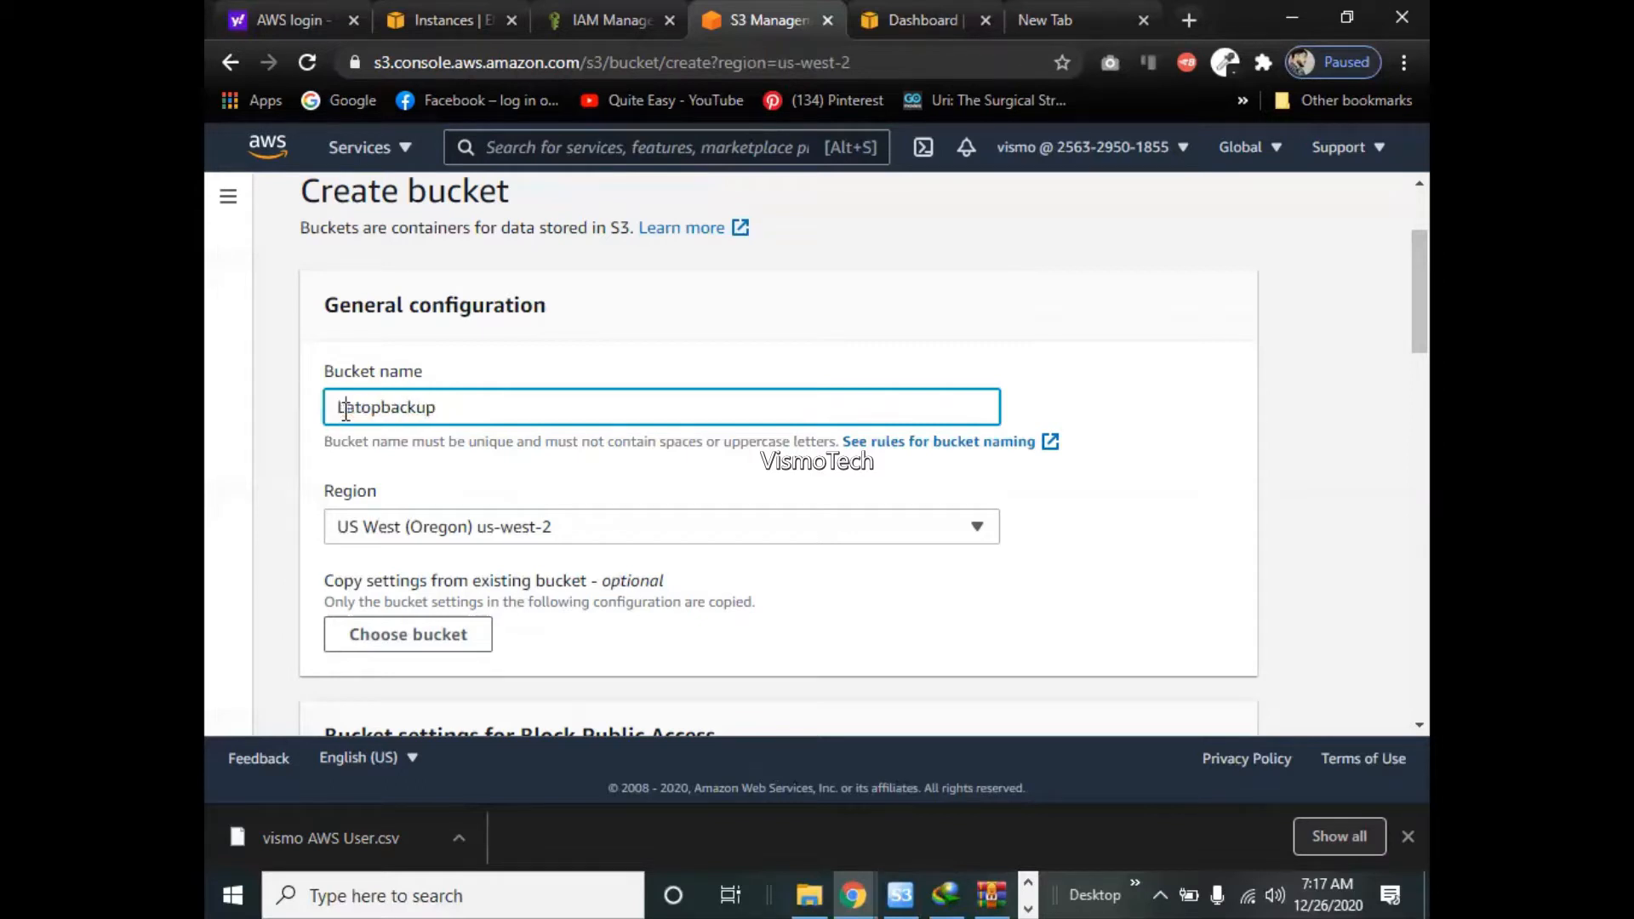
type("L")
left_click(1209, 538)
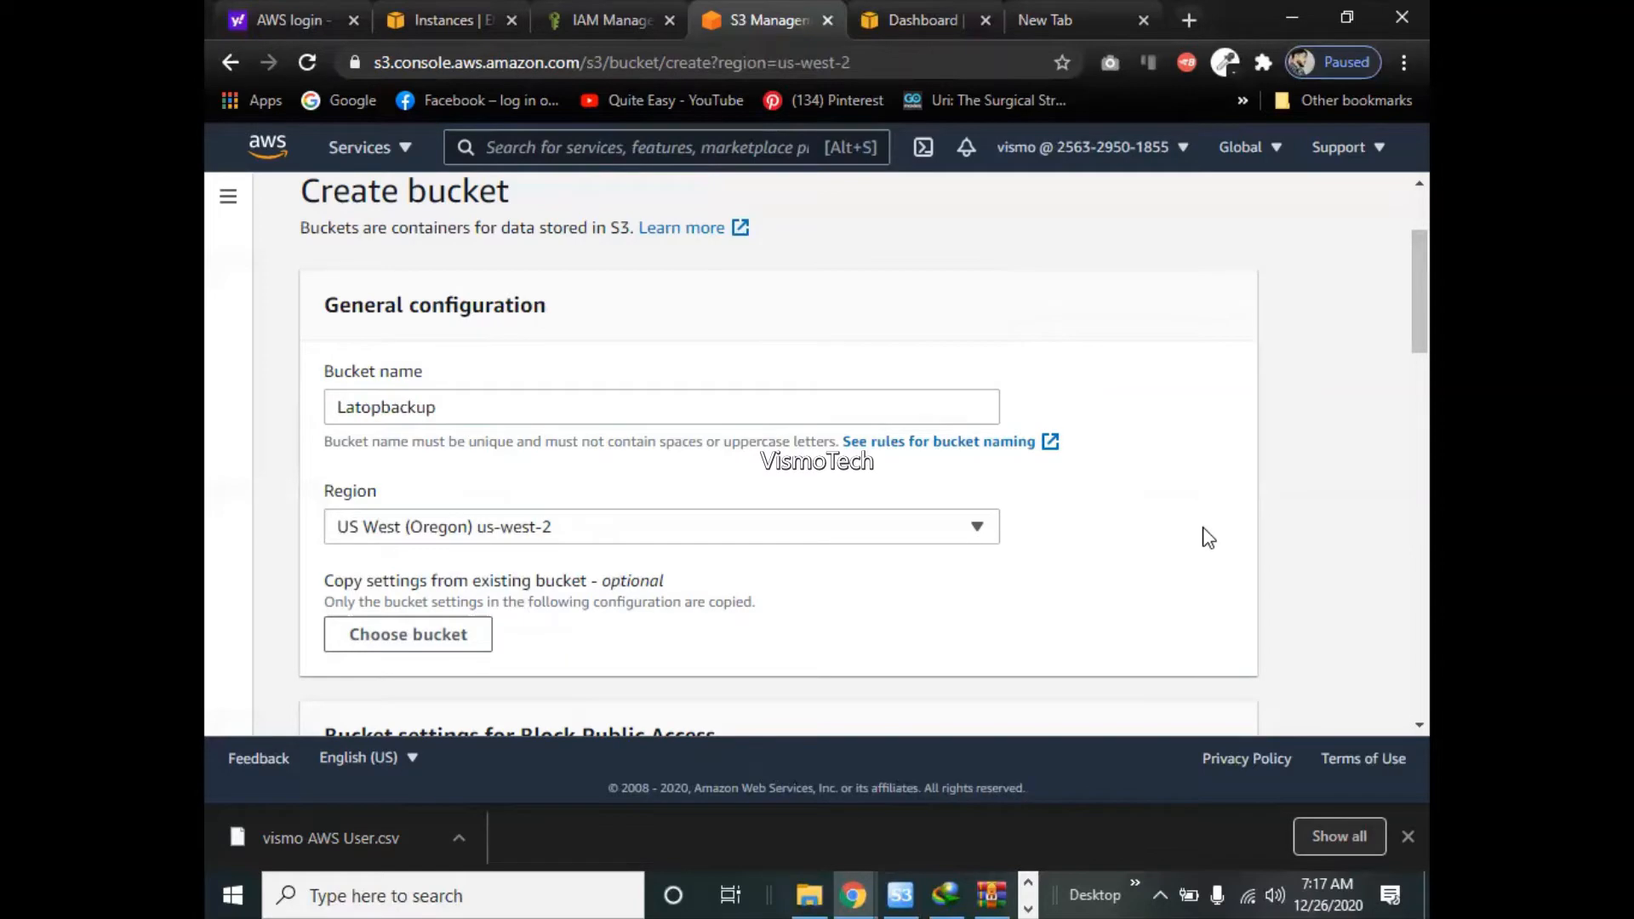
scroll(1397, 306, "down", 2)
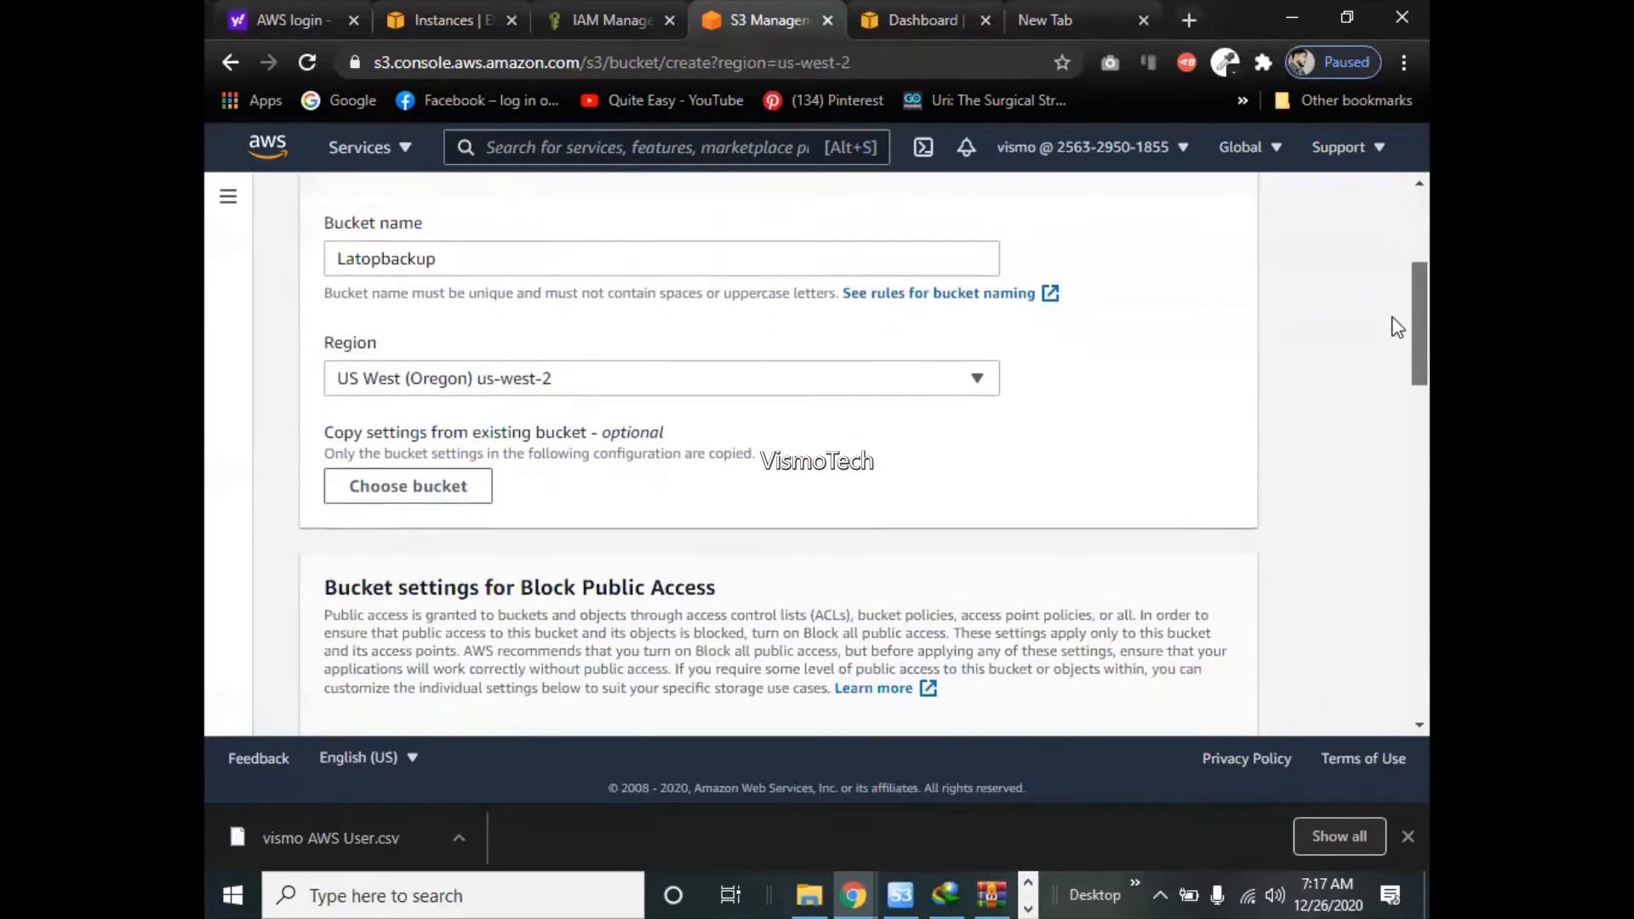
scroll(1397, 328, "down", 4)
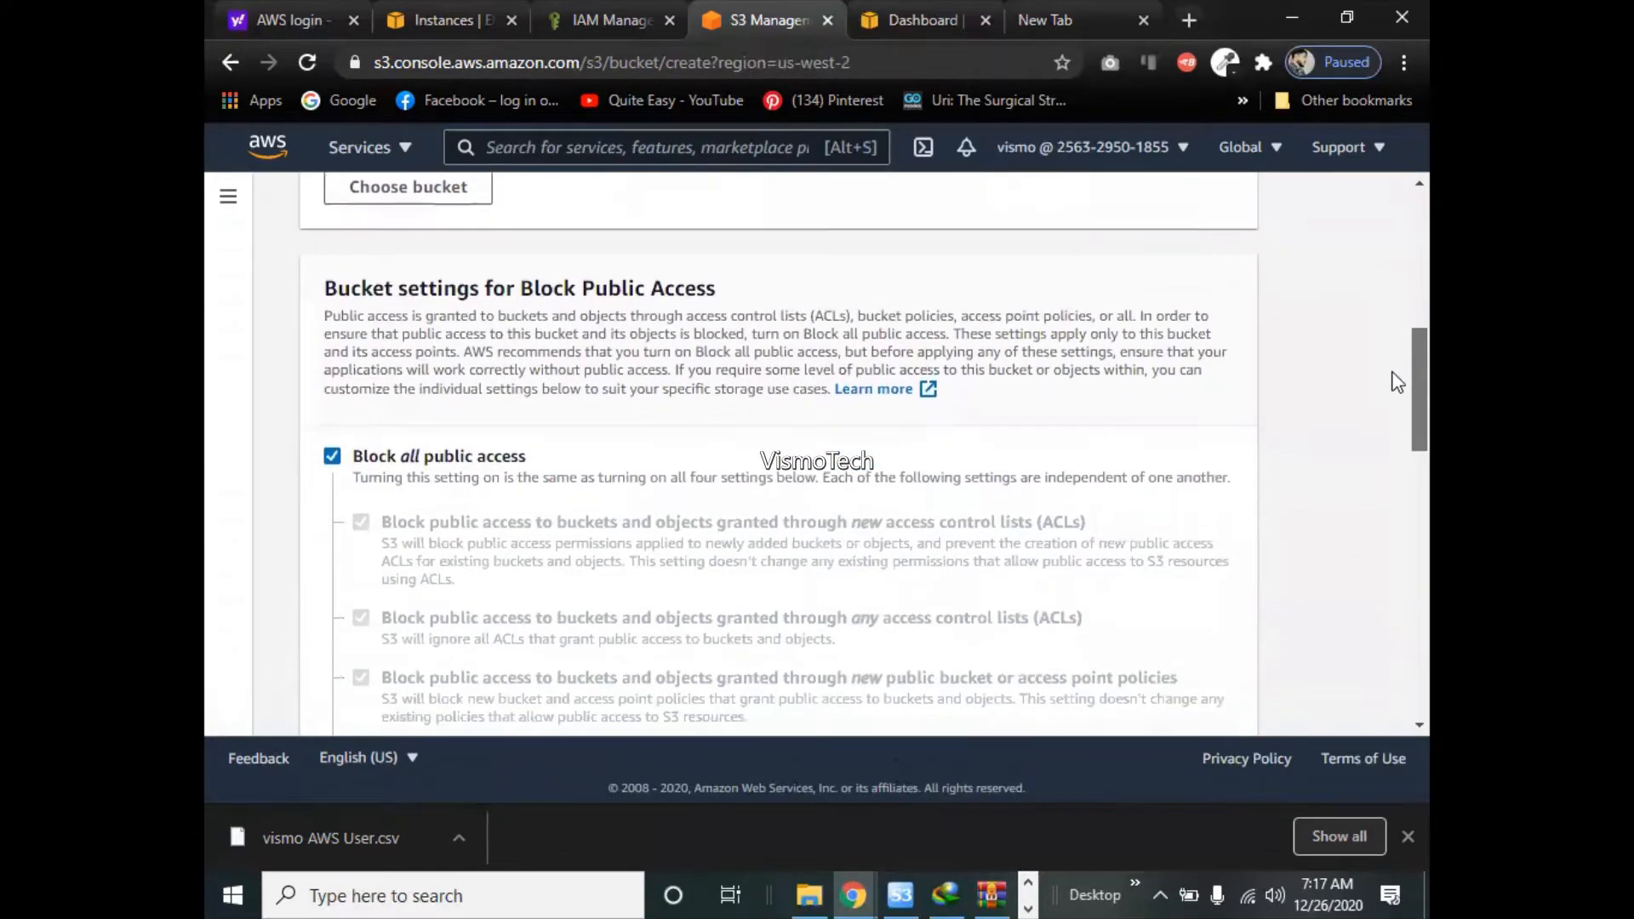
scroll(1397, 382, "up", 5)
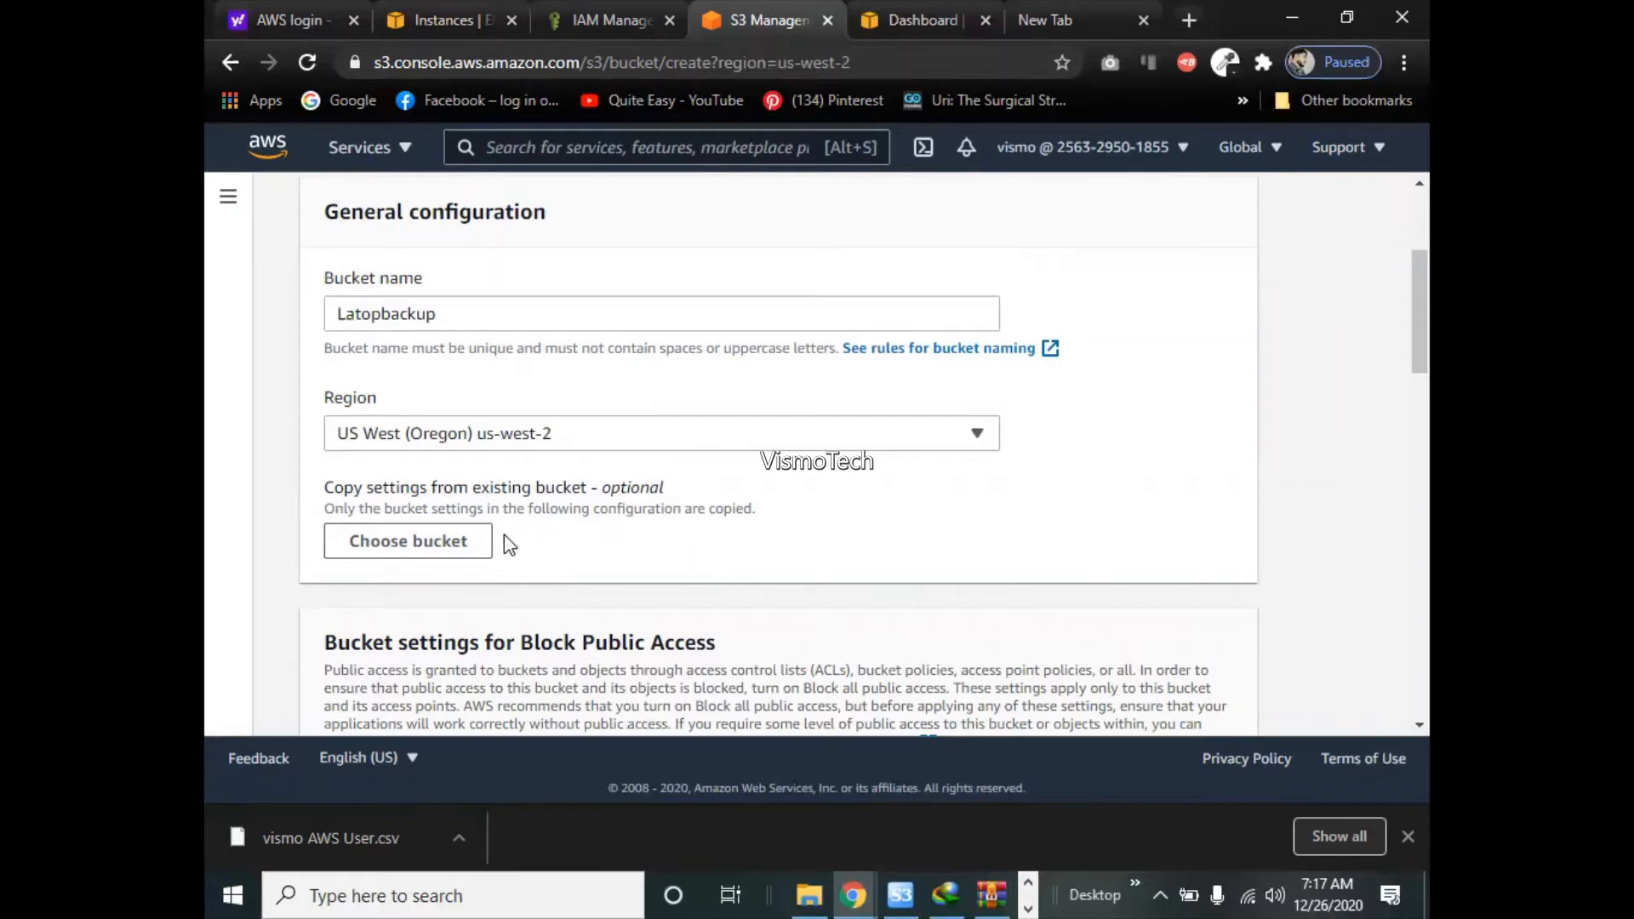
left_click(479, 546)
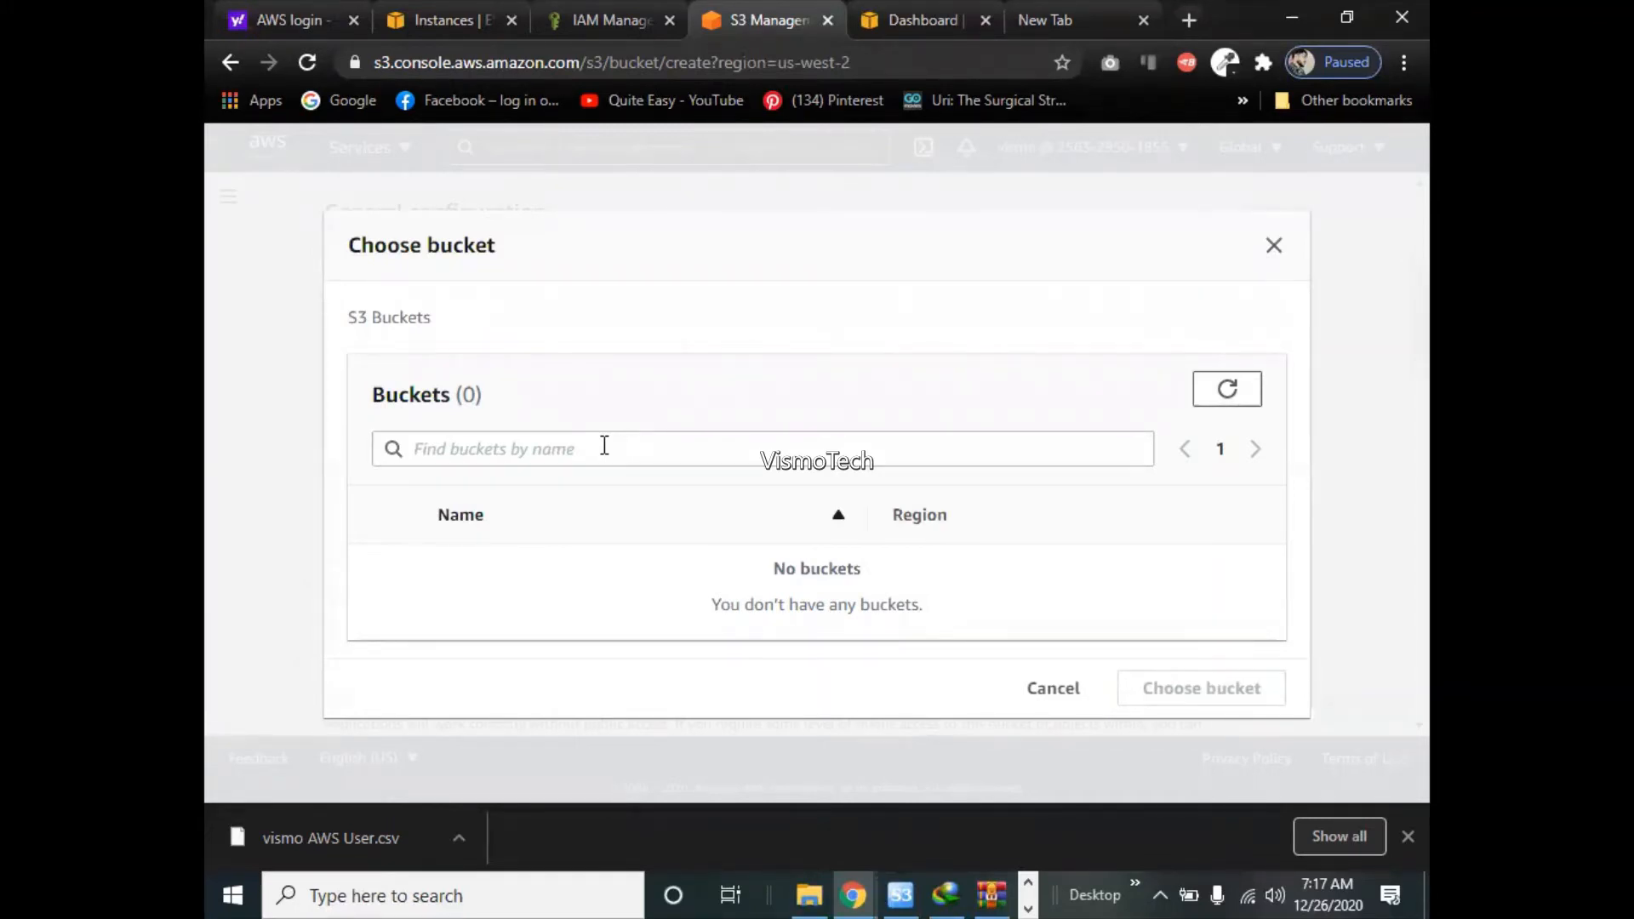
left_click(1274, 247)
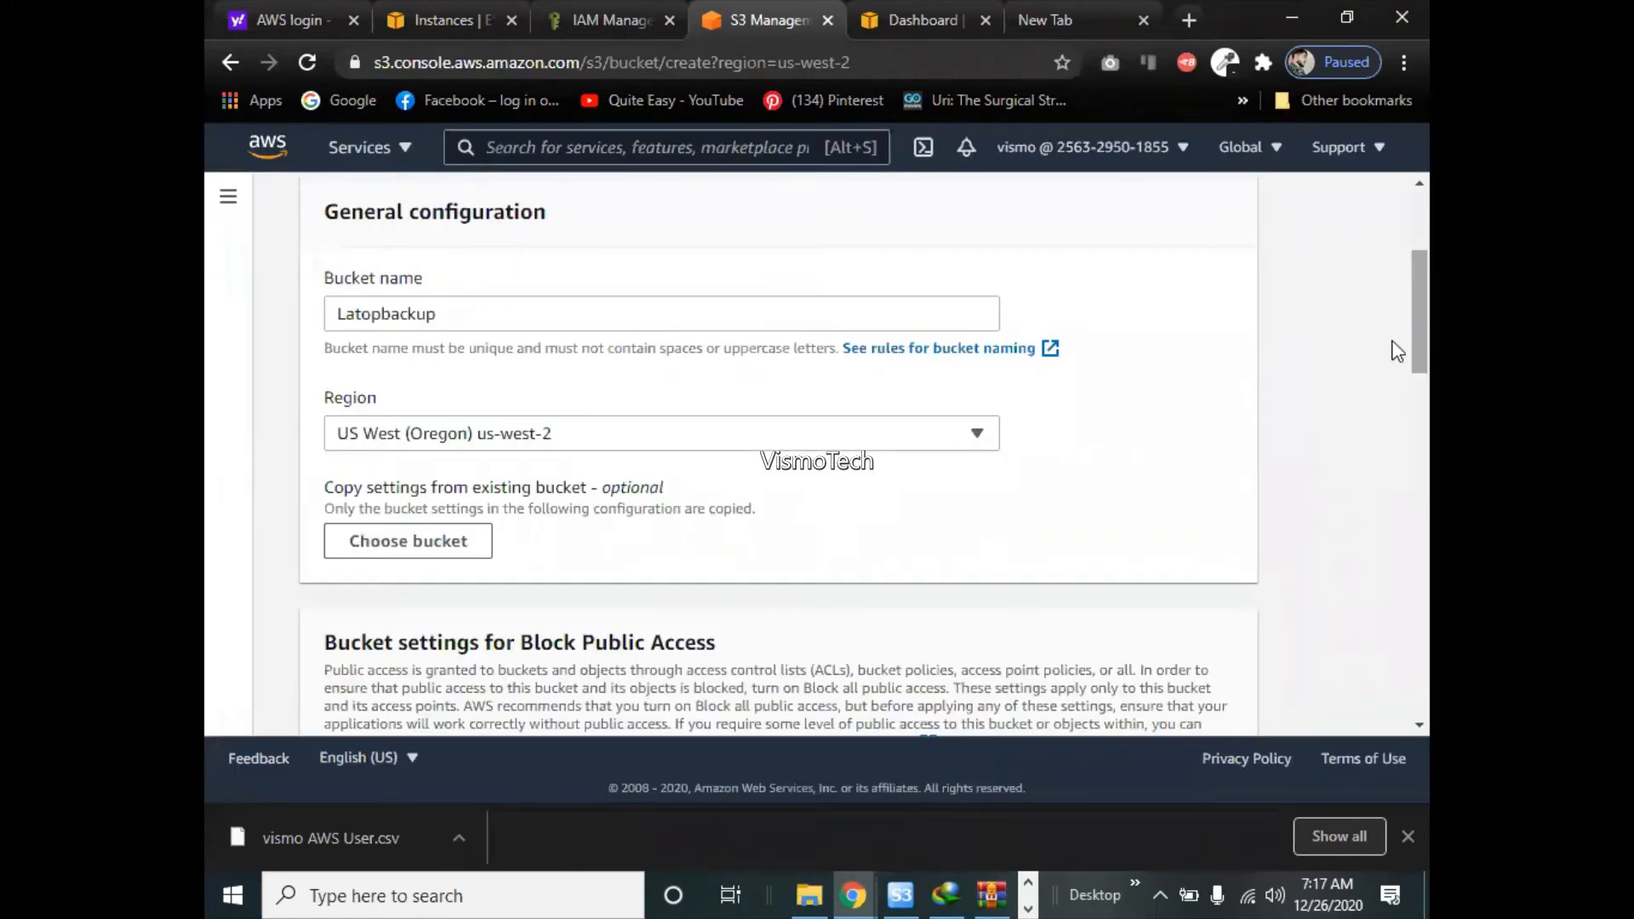
scroll(1397, 351, "down", 4)
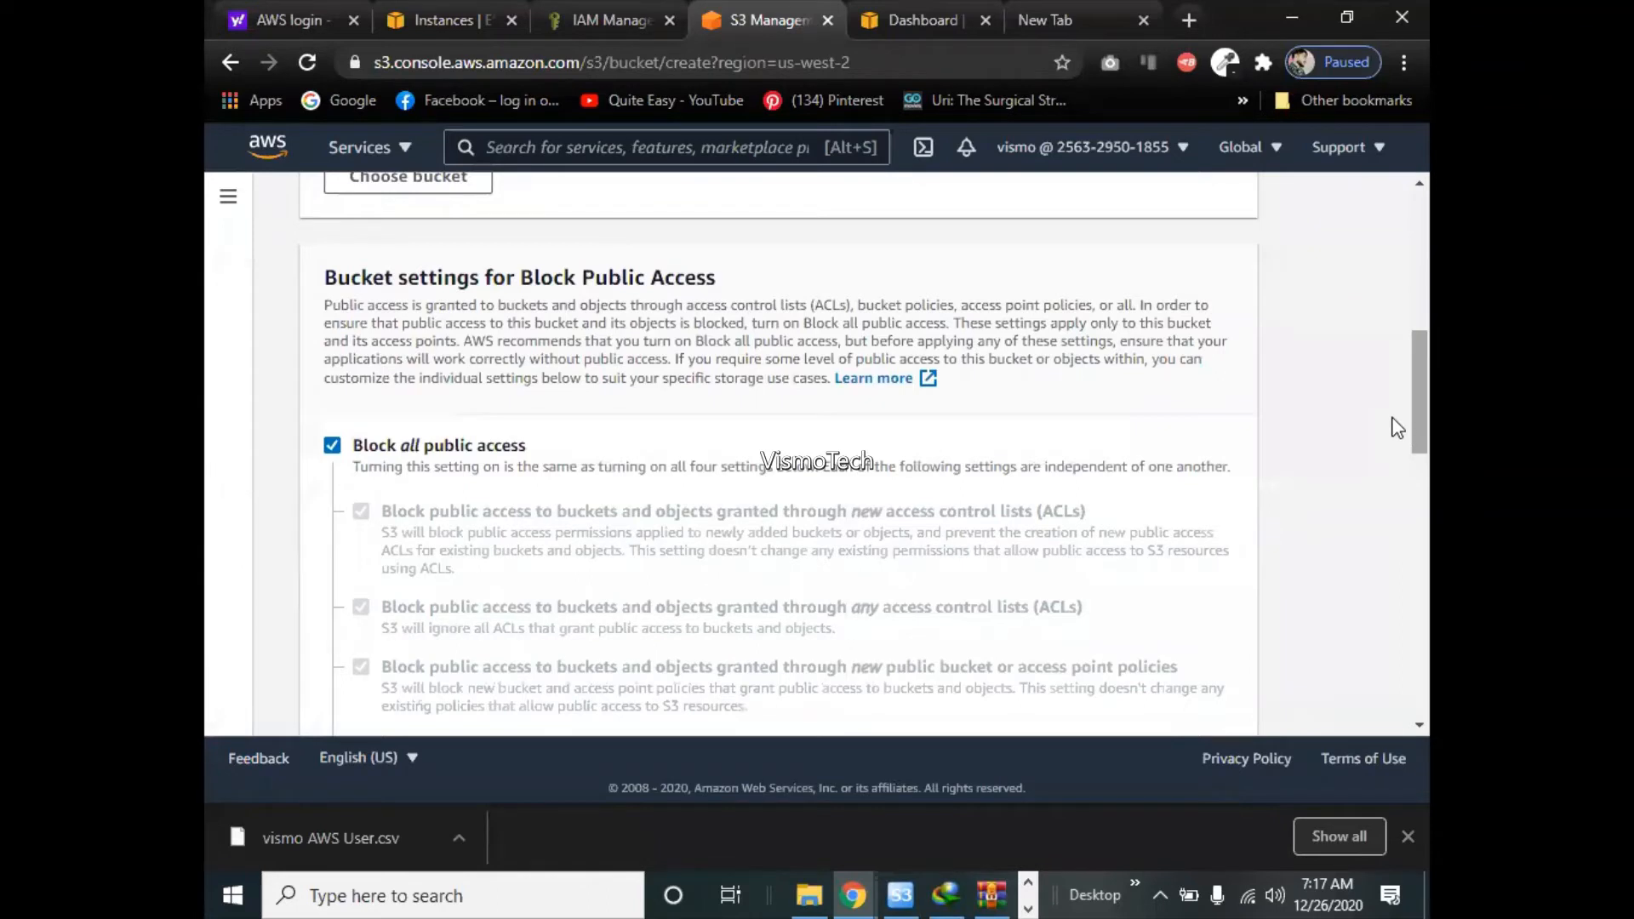
scroll(1398, 432, "down", 1)
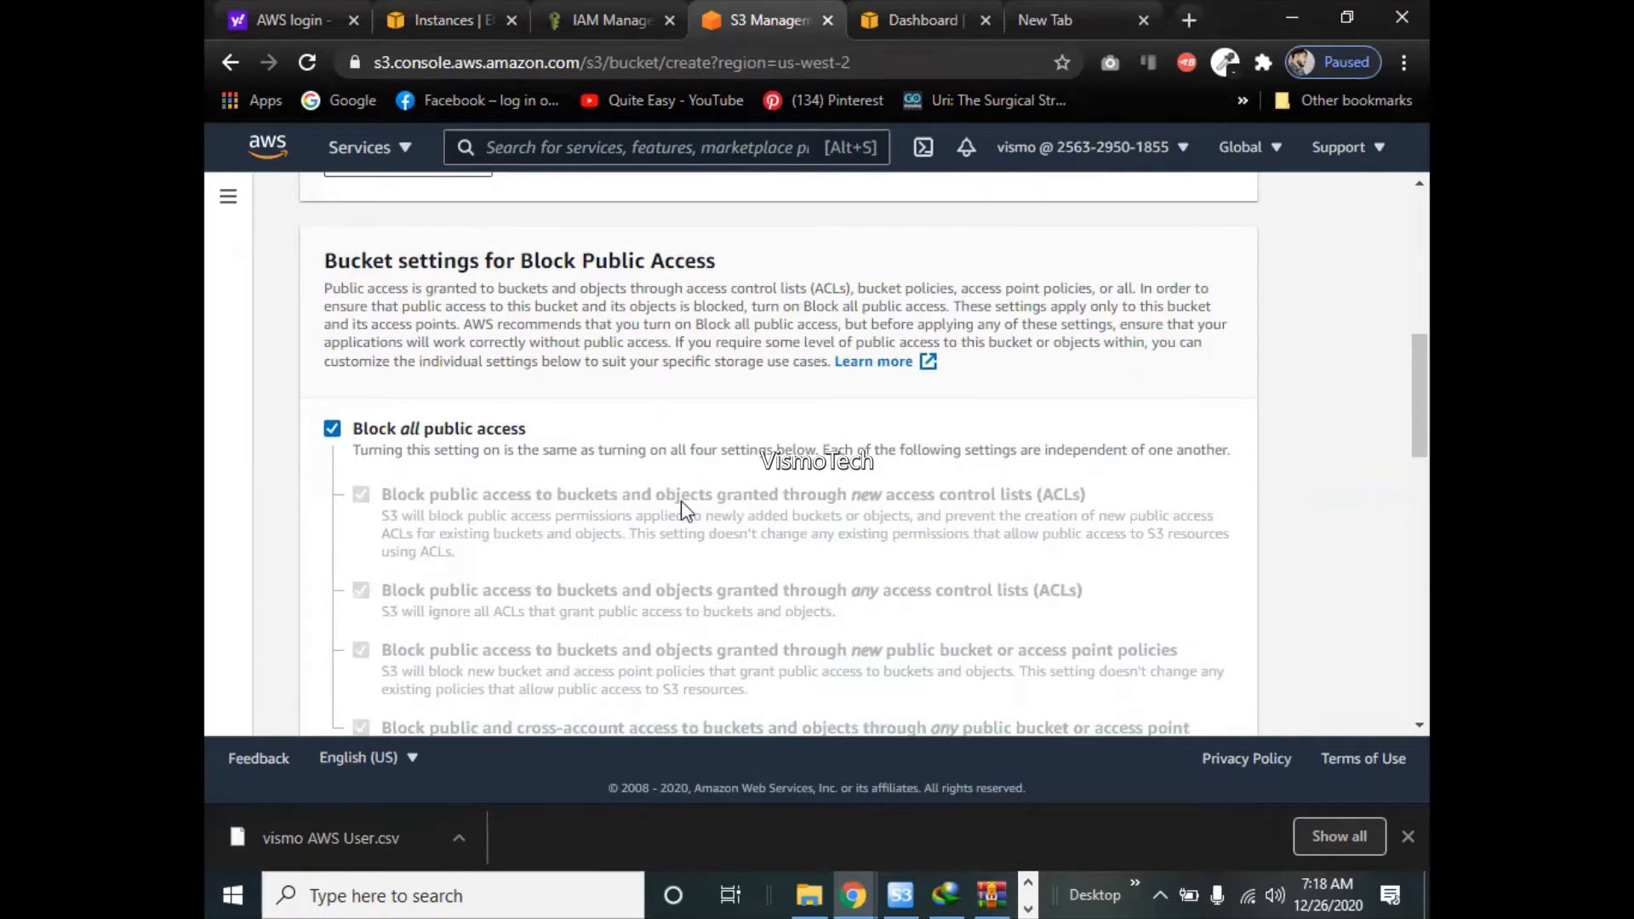
scroll(1396, 502, "down", 2)
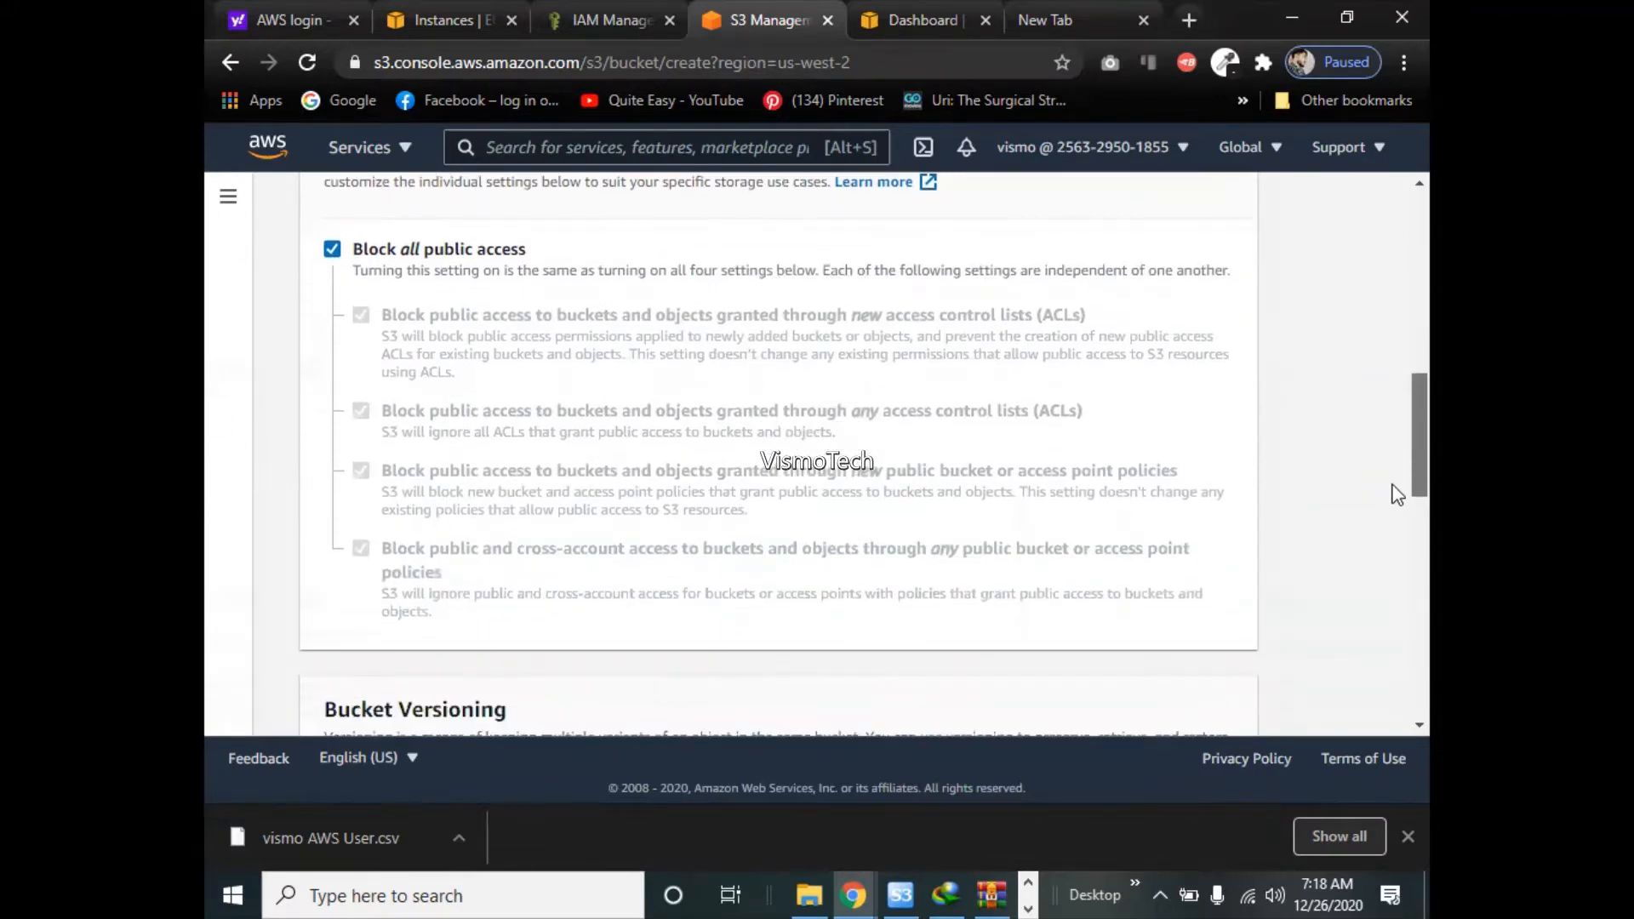
left_click(331, 248)
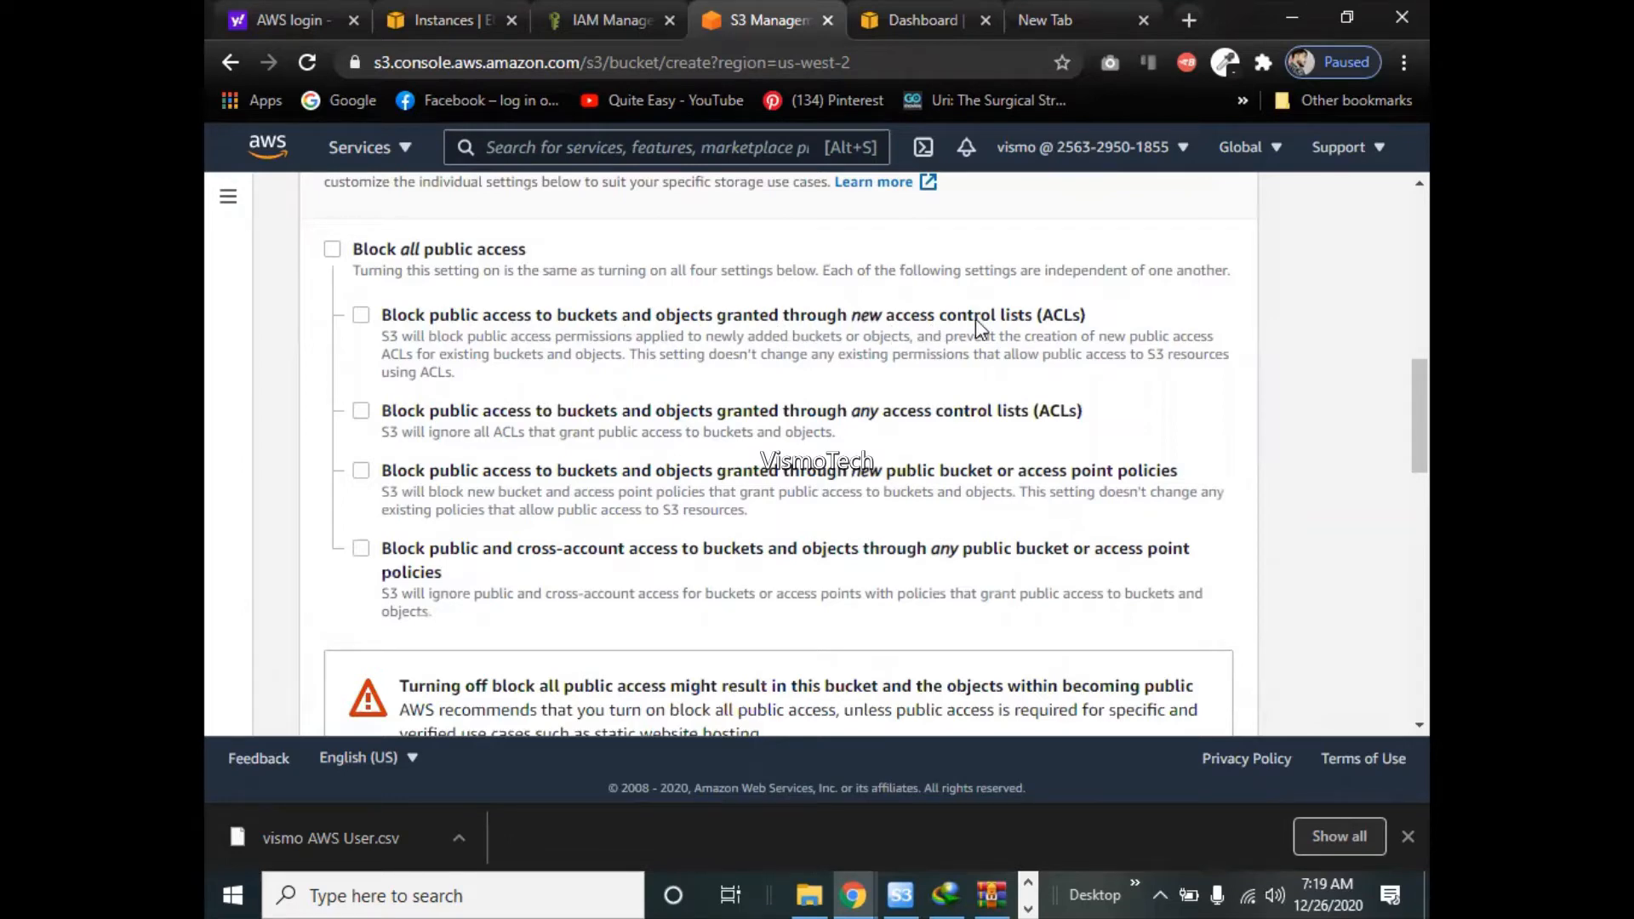
scroll(1395, 473, "down", 1)
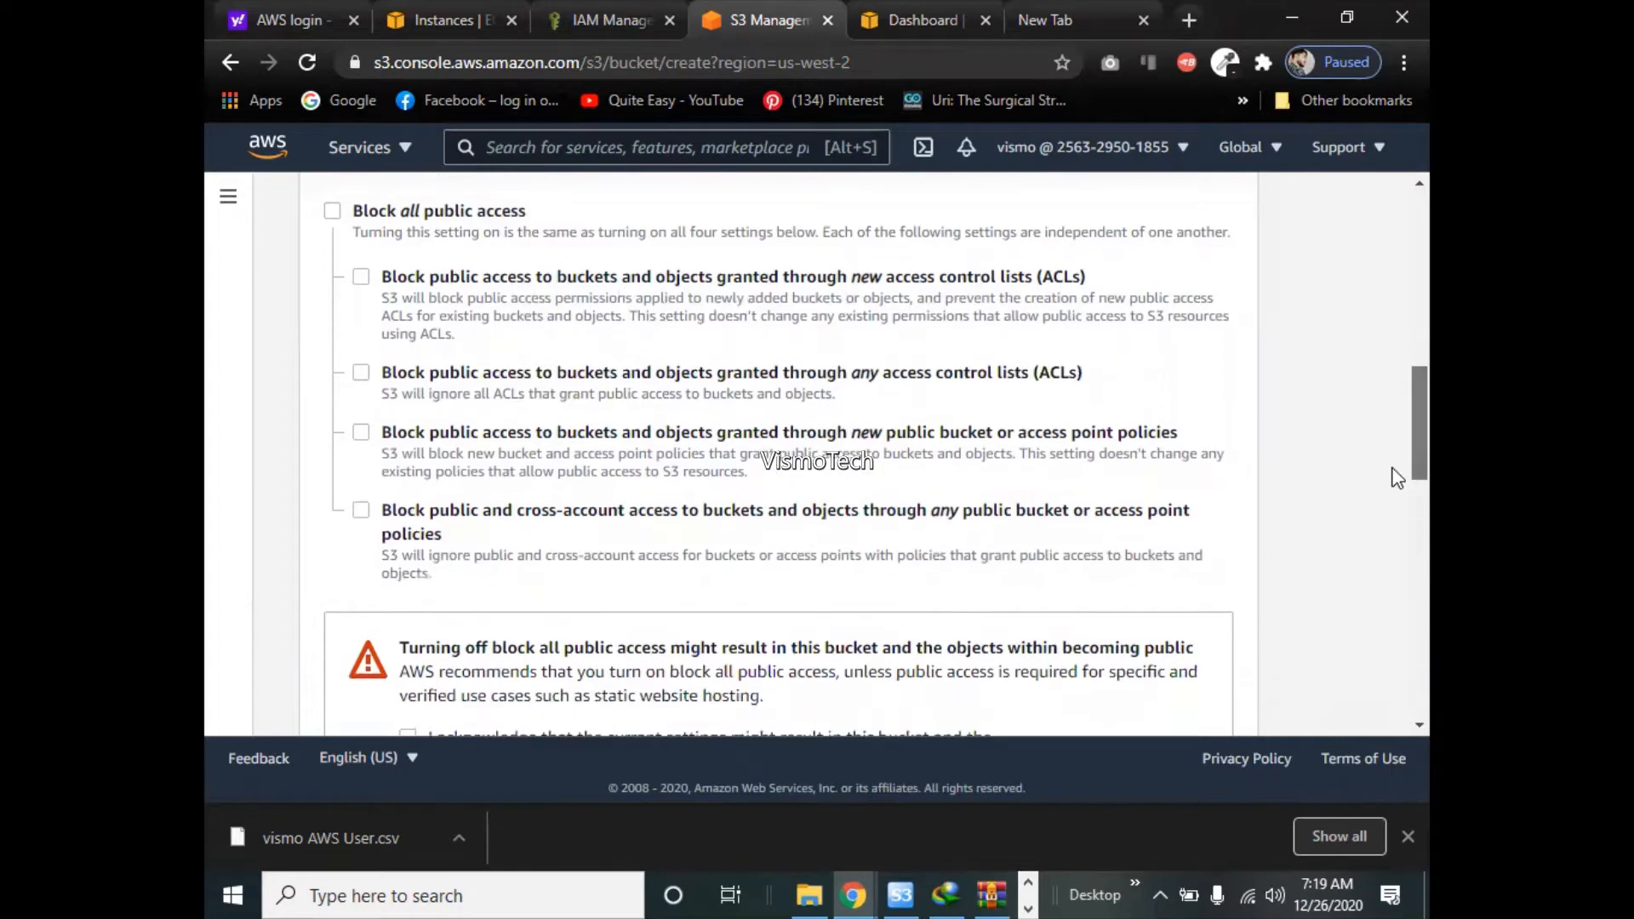
scroll(1398, 475, "up", 3)
scroll(1397, 470, "down", 2)
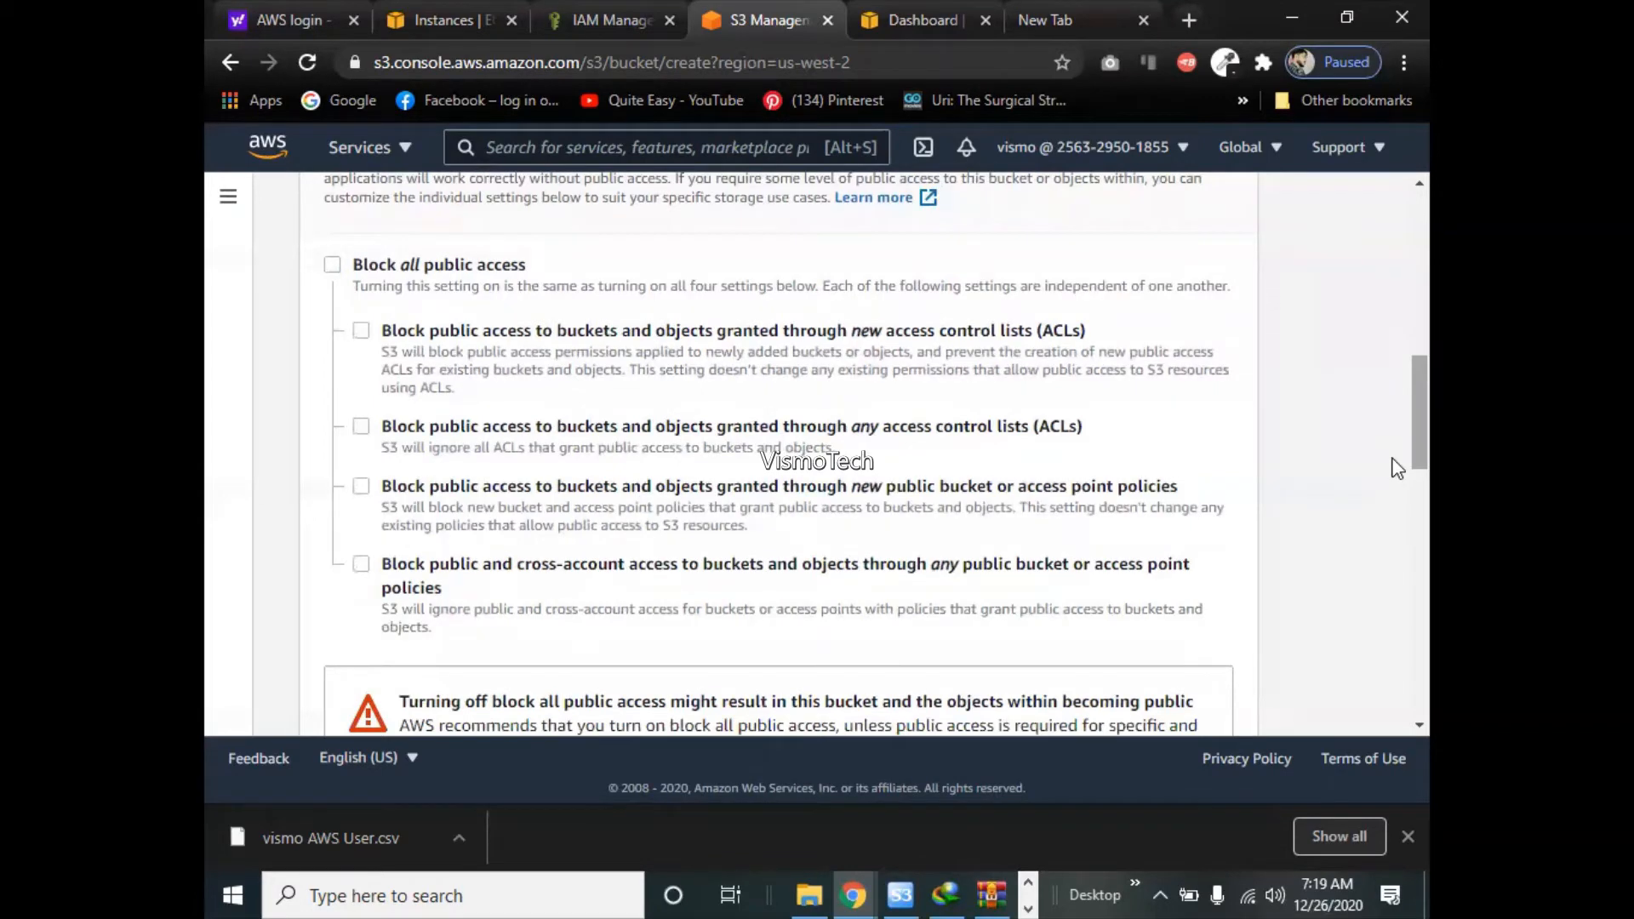
left_click(332, 265)
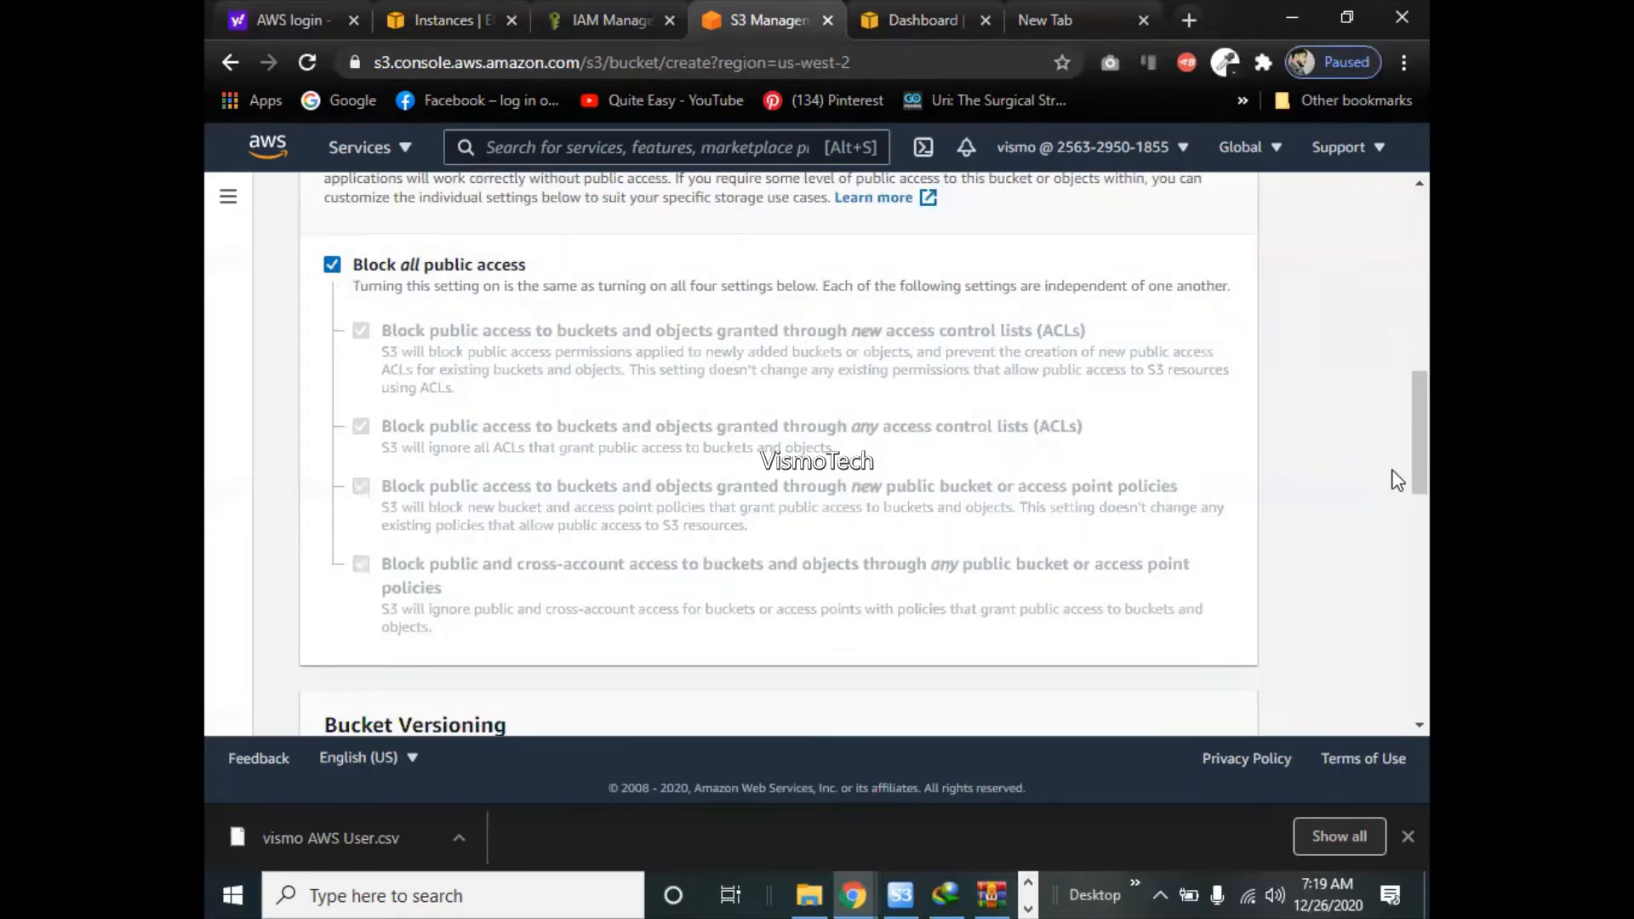
left_click_drag(1392, 463, 1392, 460)
scroll(1398, 471, "up", 1)
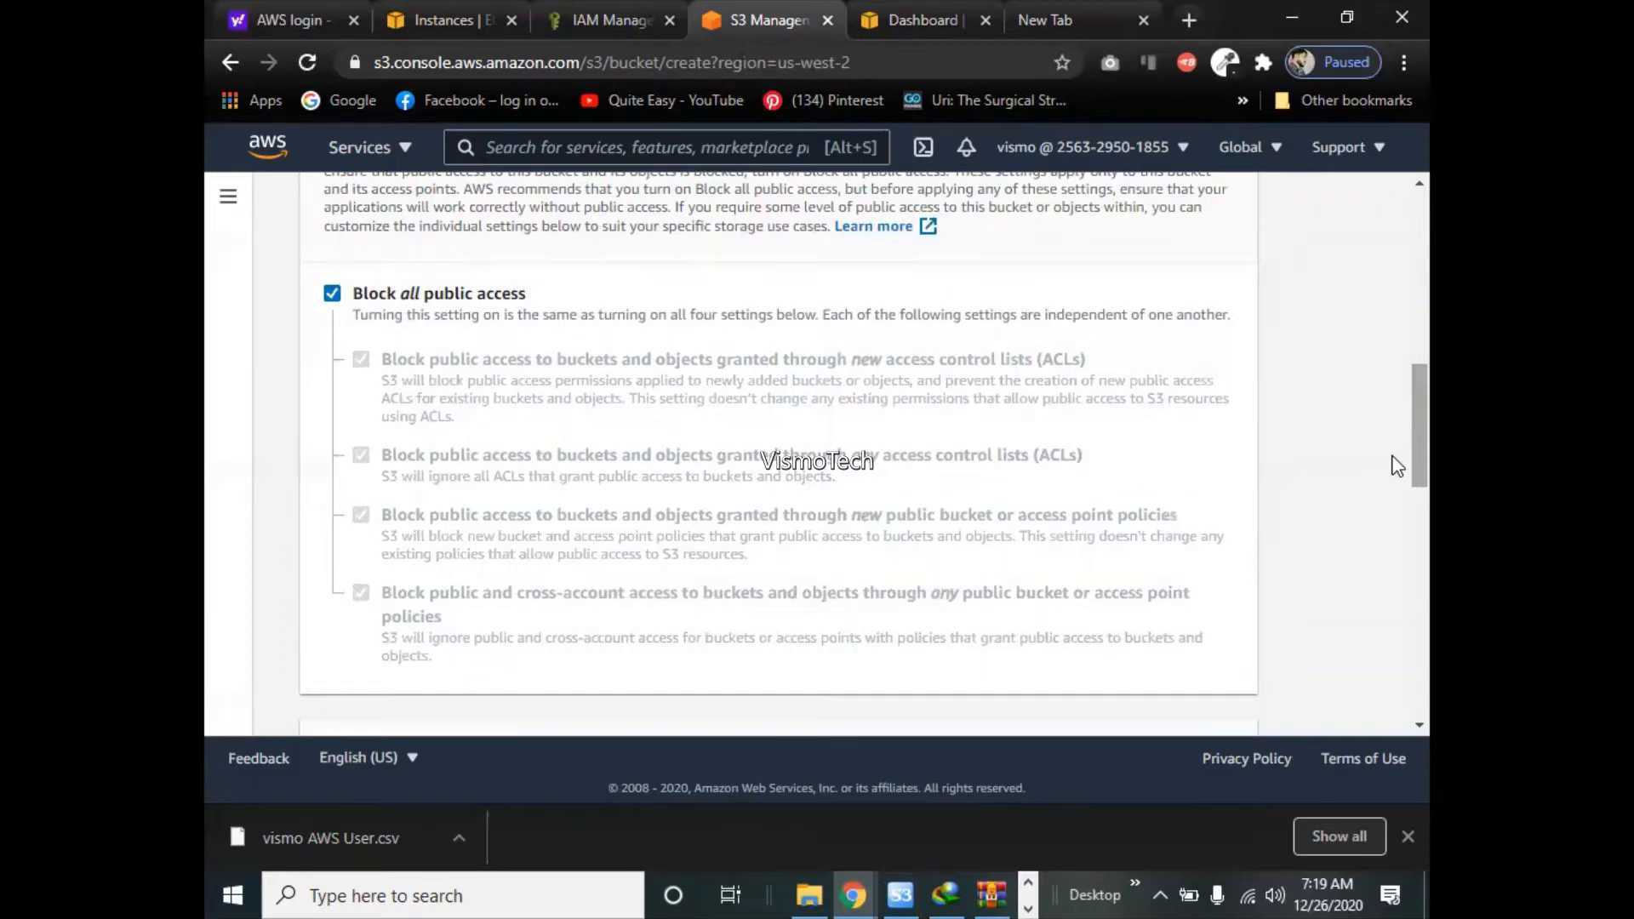
Scroll past Bucket Versioning and Default encryption, and expand Advanced settings to show Object Lock disabled.
right_click(1396, 497)
left_click(1396, 558)
scroll(1396, 553, "down", 4)
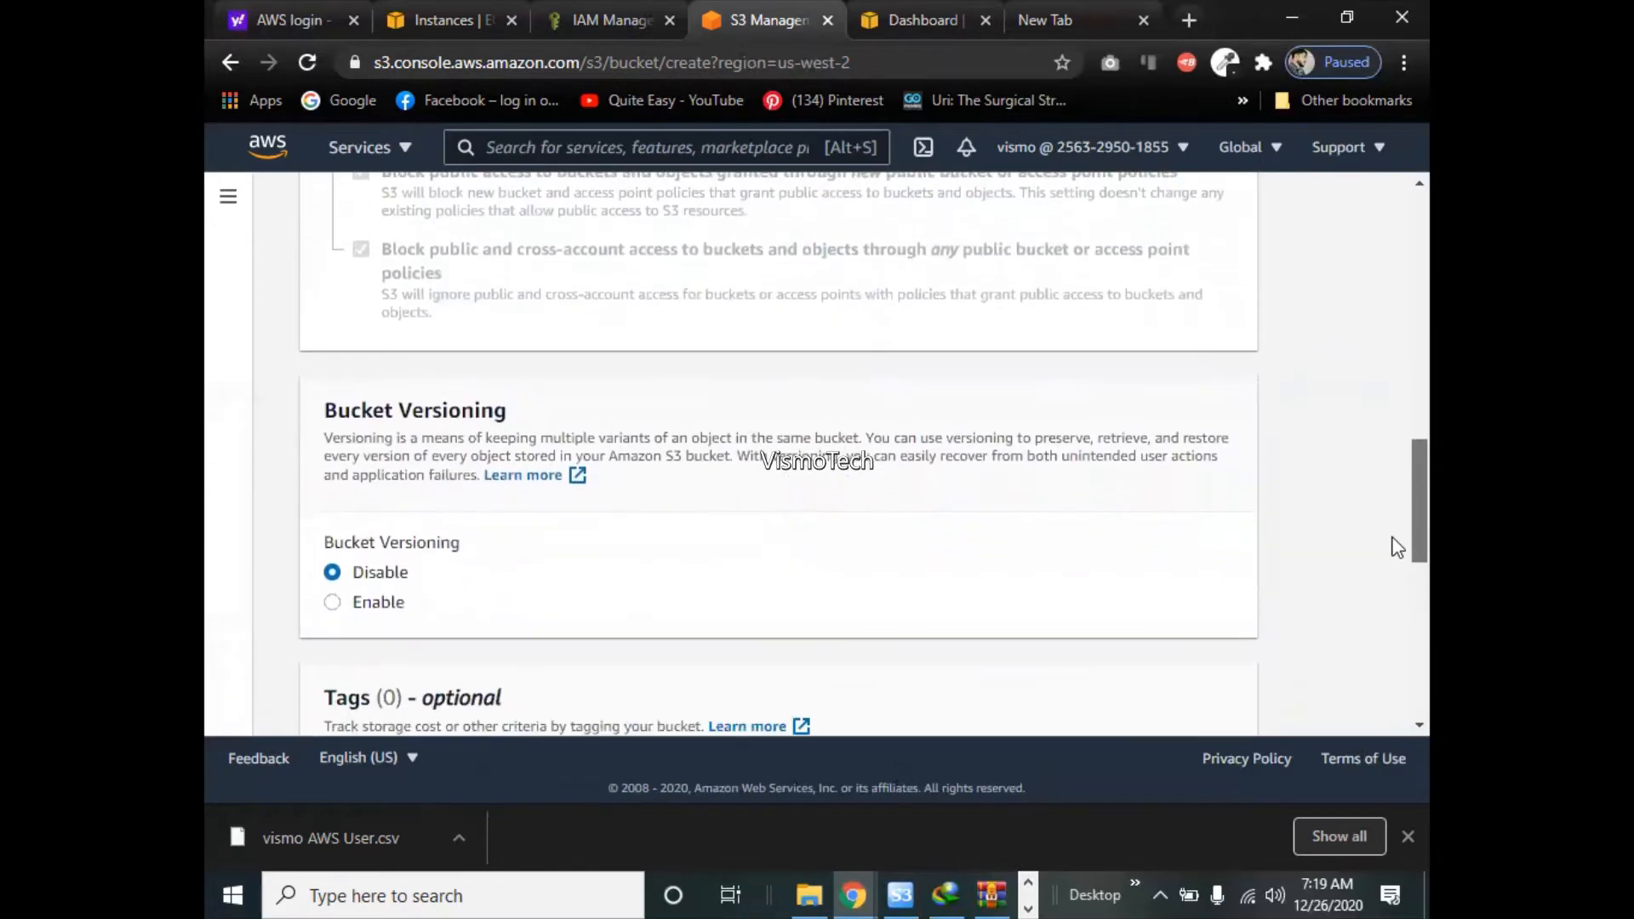
scroll(1397, 553, "down", 1)
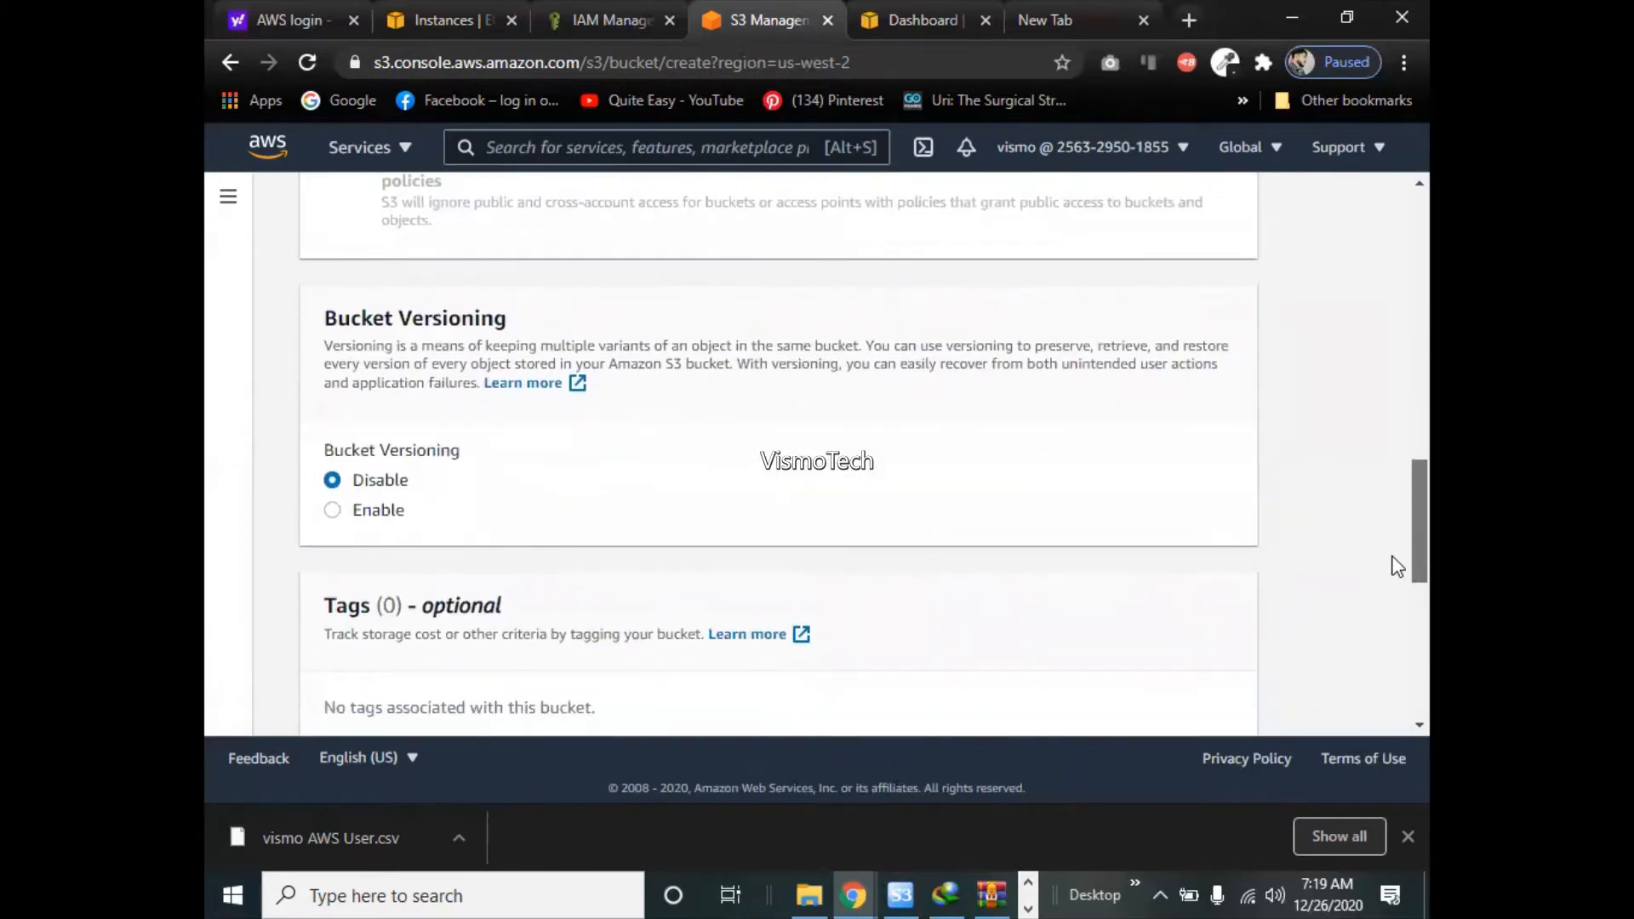
scroll(1397, 566, "down", 1)
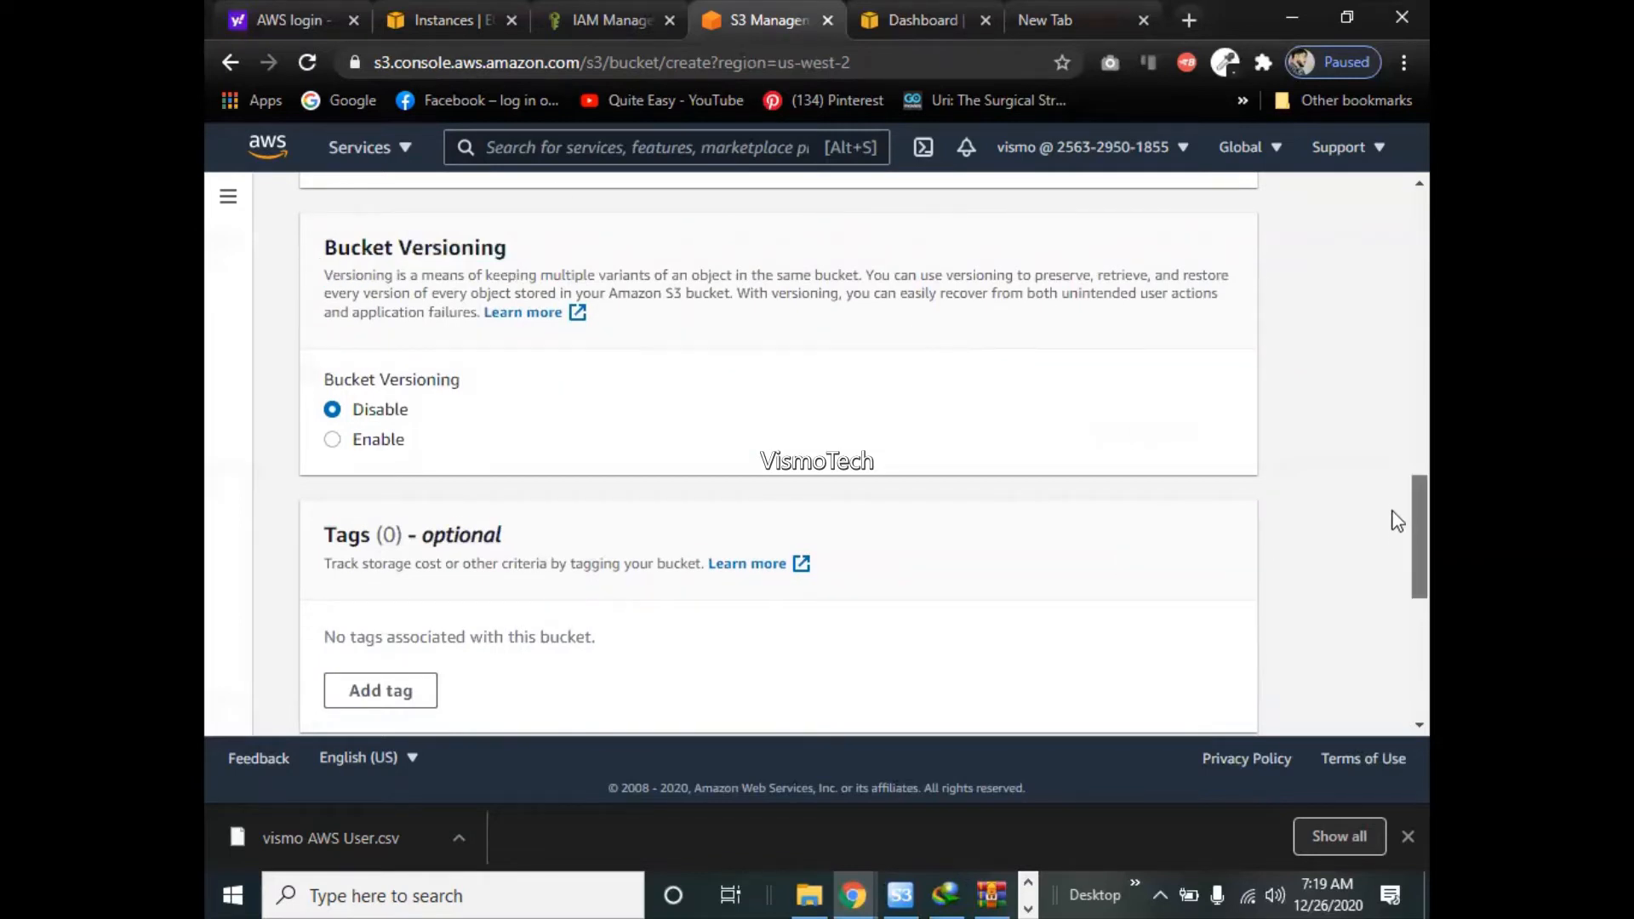
left_click_drag(1397, 520, 1397, 642)
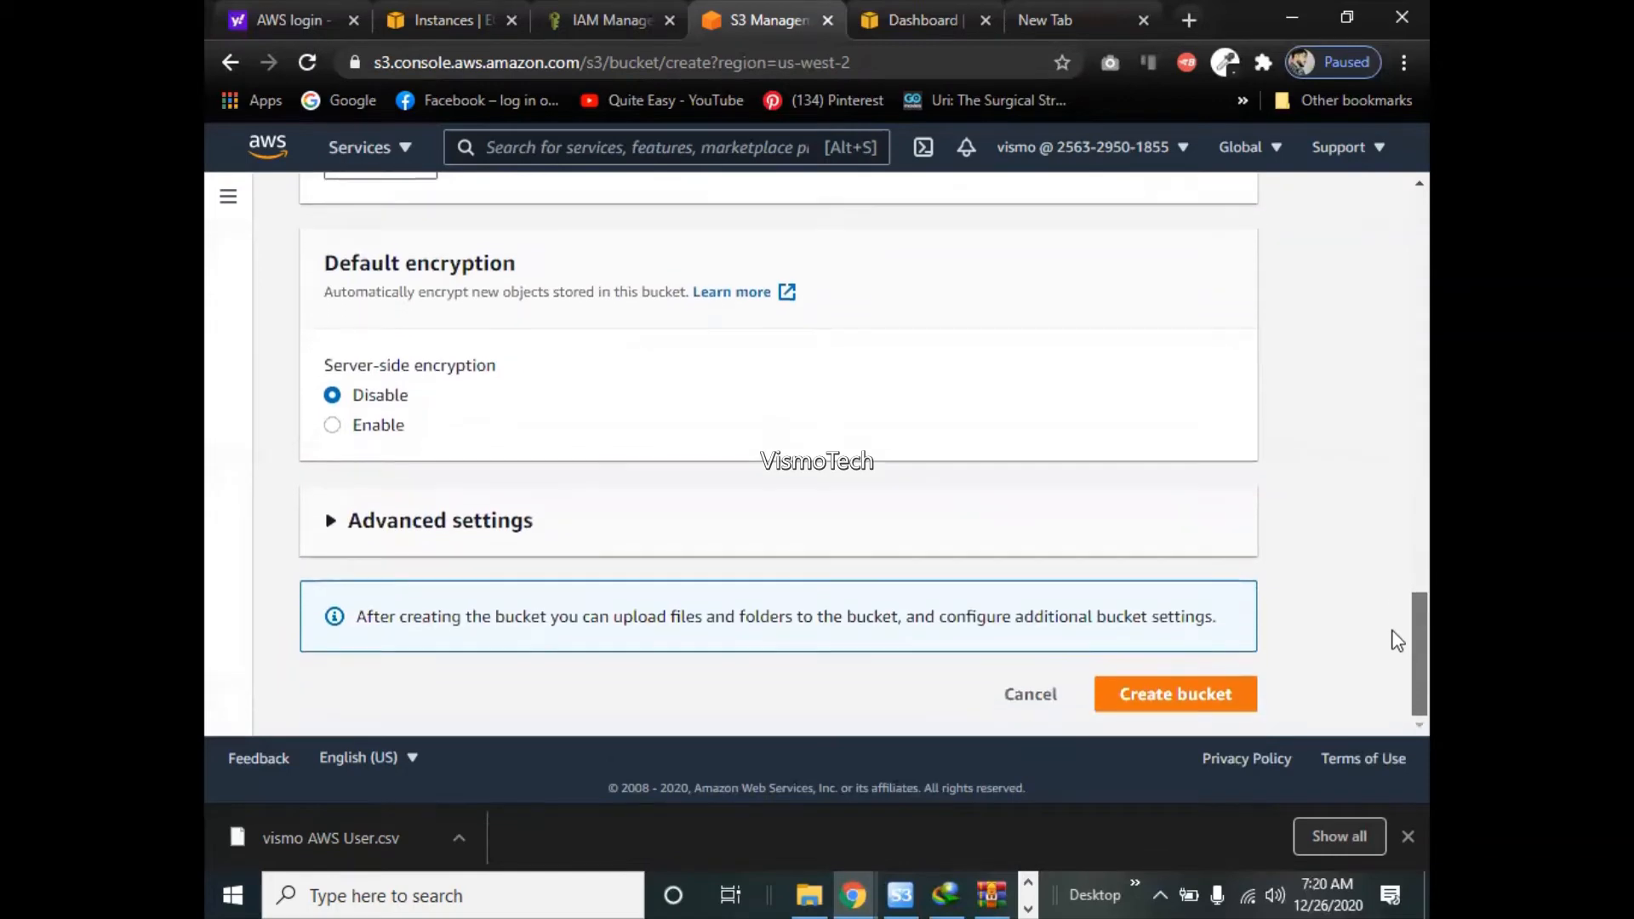
left_click(439, 530)
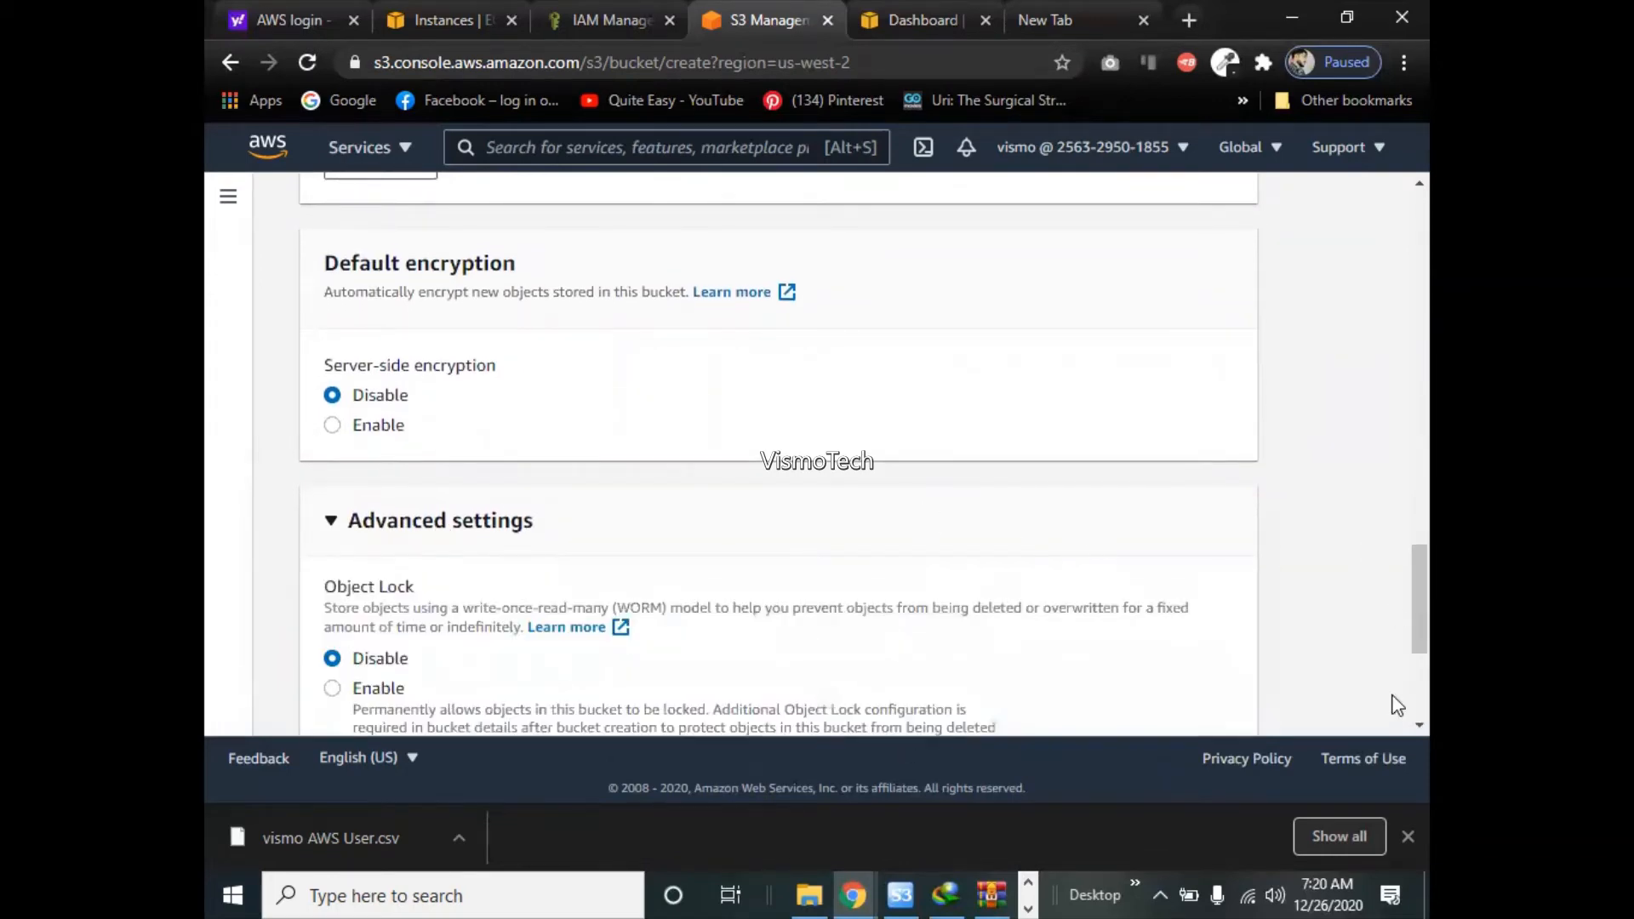
left_click_drag(1396, 638, 1396, 674)
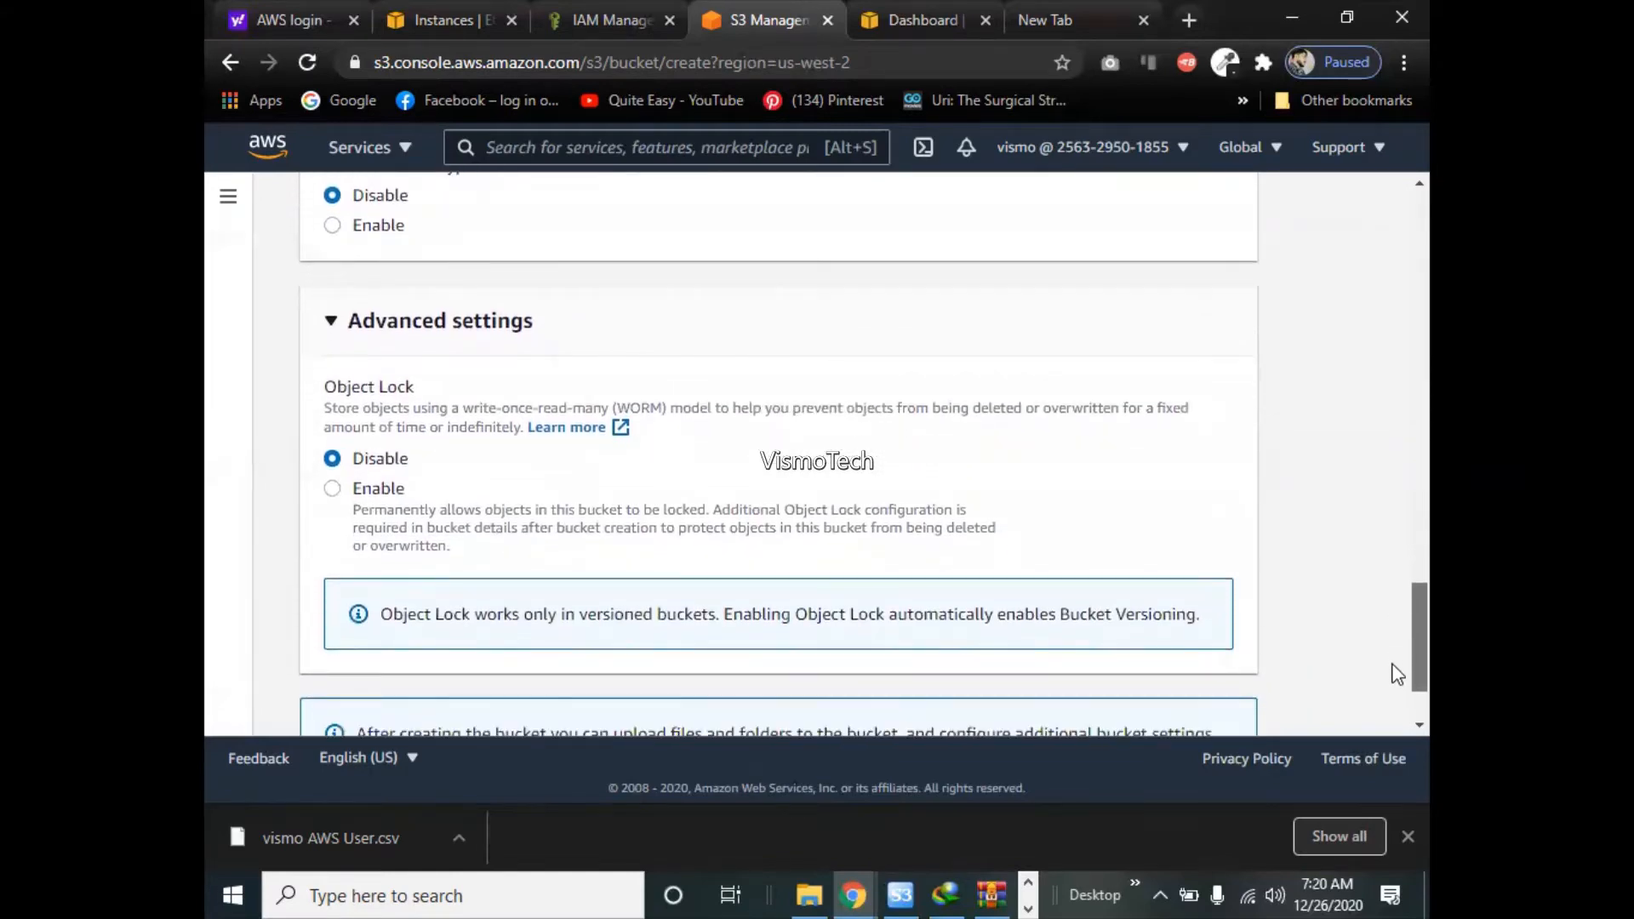
left_click_drag(1396, 674, 1358, 703)
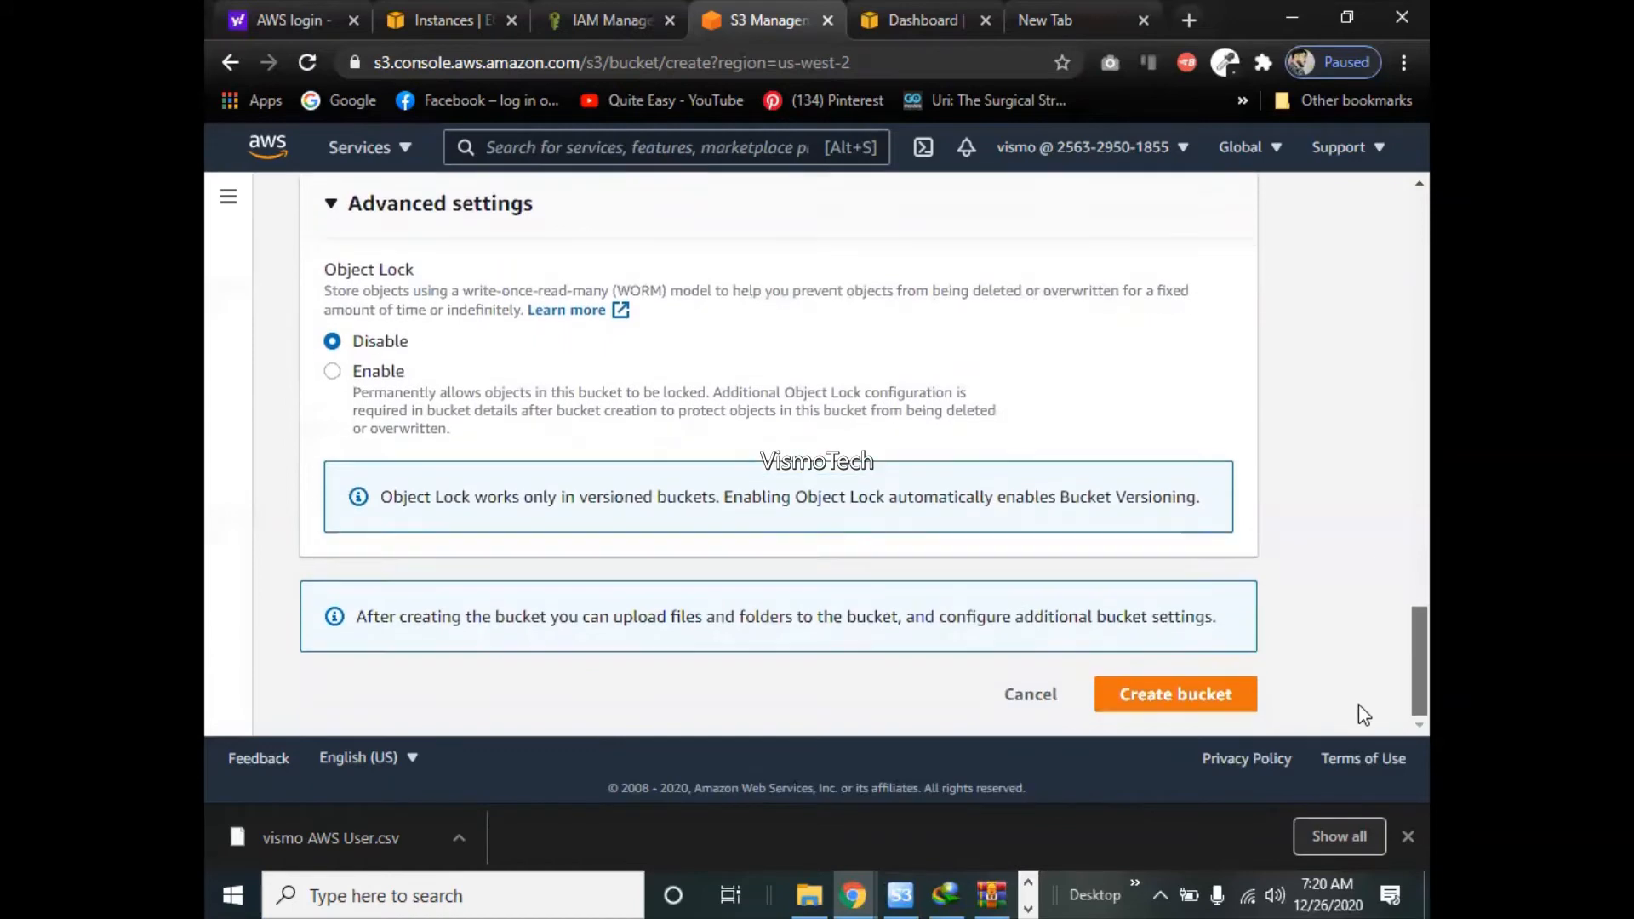
Submit the bucket form and correct the name from Latopbackup to laptopbackup.
left_click(1223, 697)
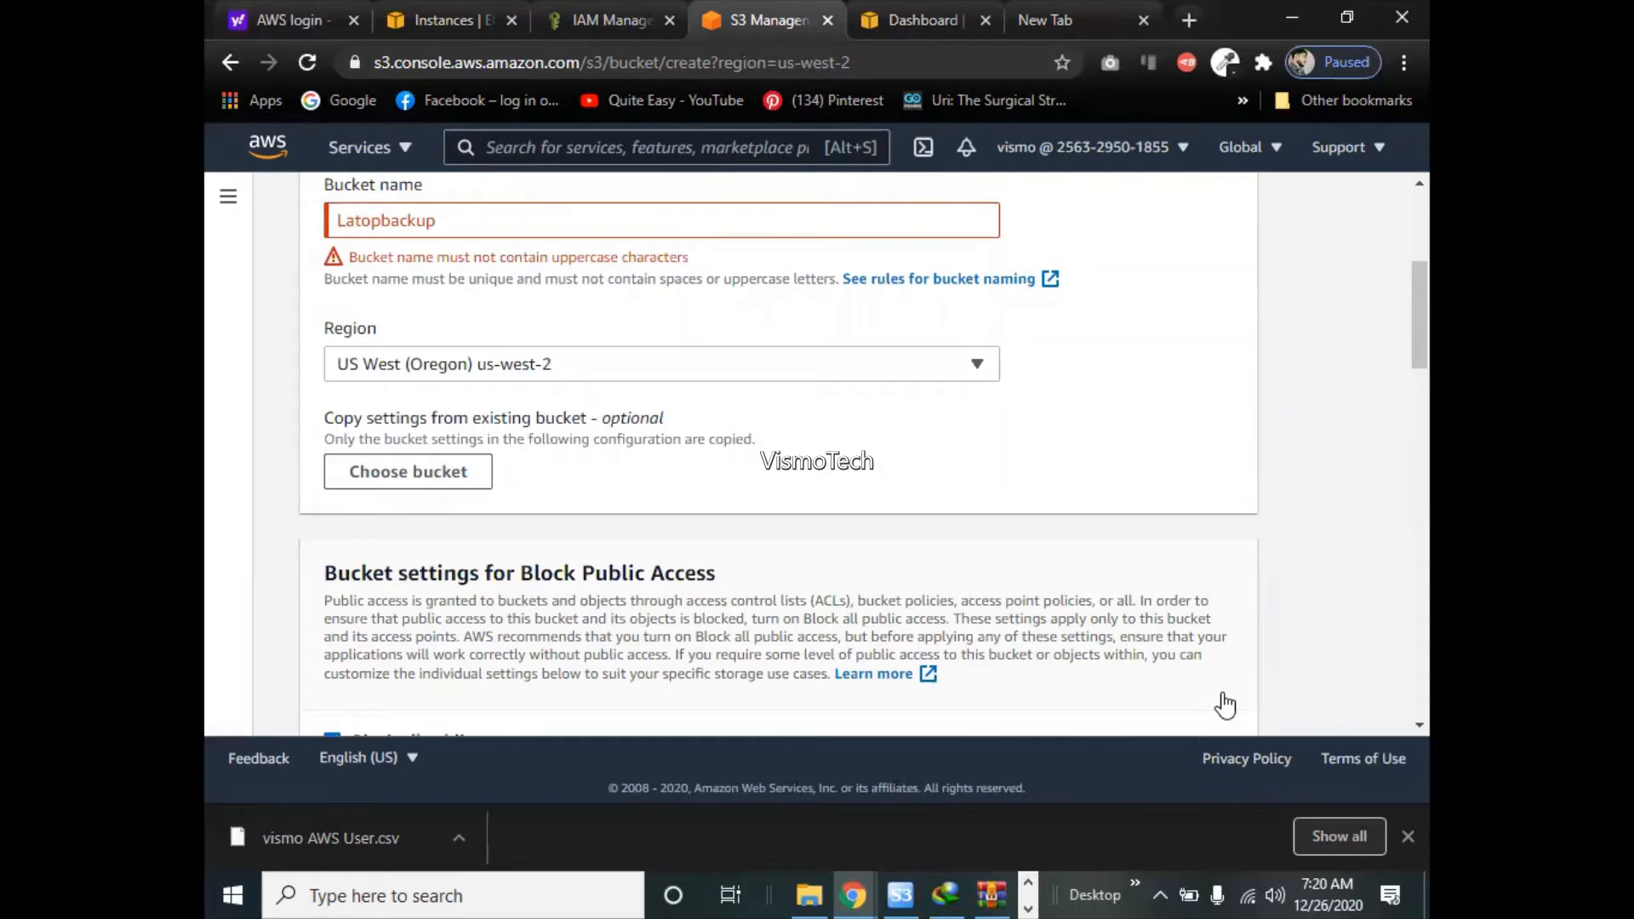
left_click(709, 222)
key("Left")
key("Left")
key("Left")
key("Left")
key("Left")
key("Left")
key("Left")
key("Left")
key("Left")
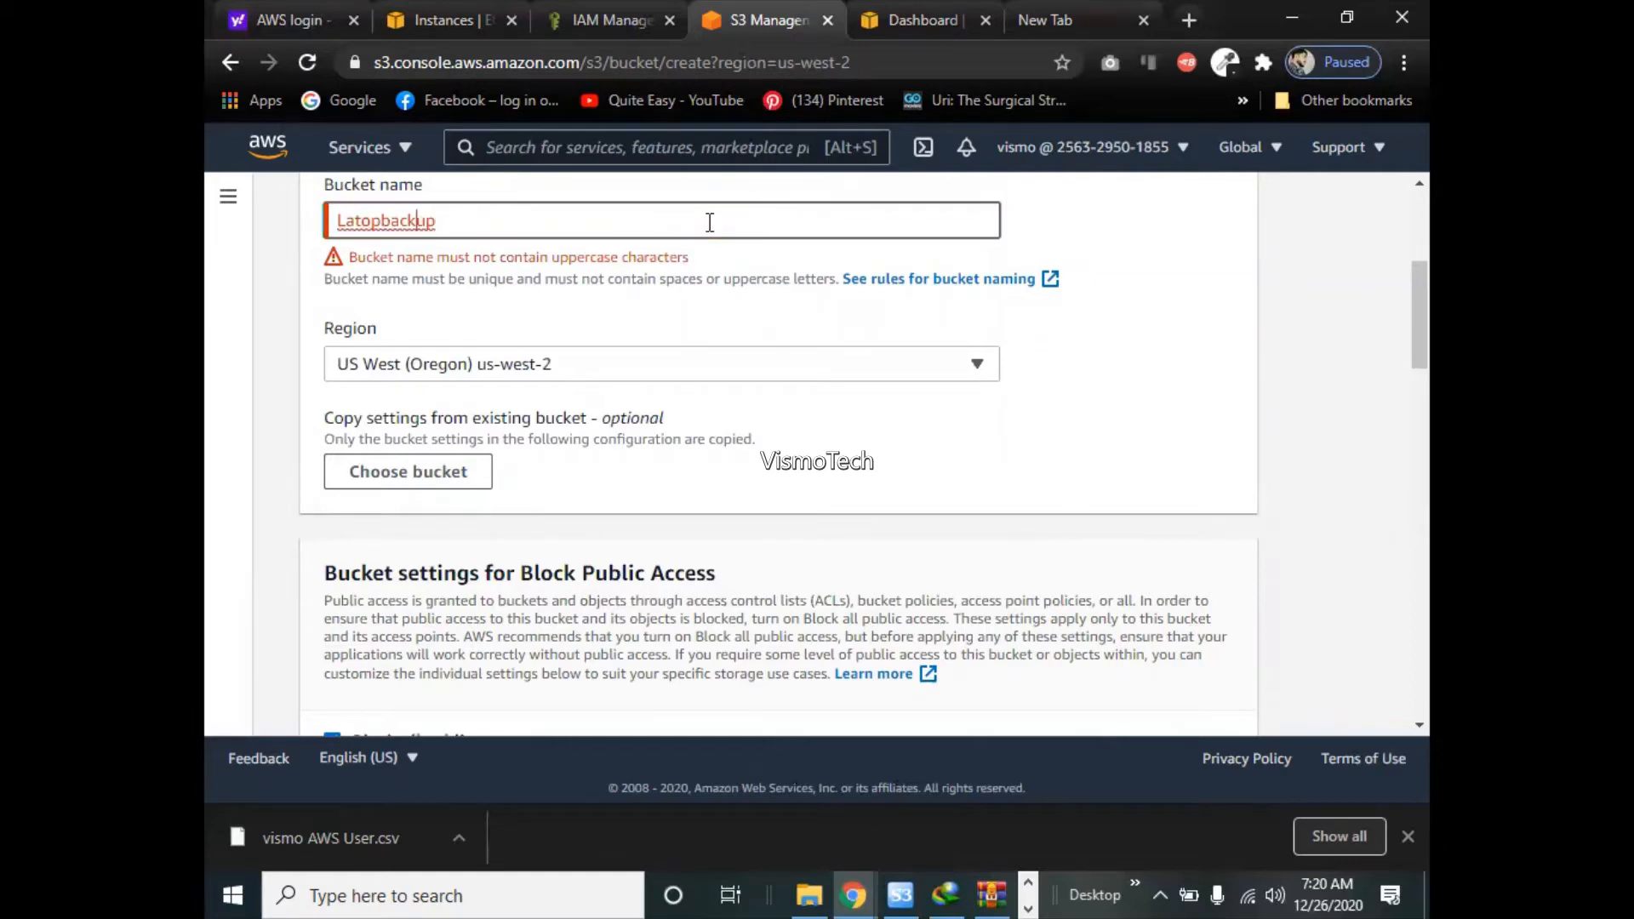
key("Left")
key("BackSpace")
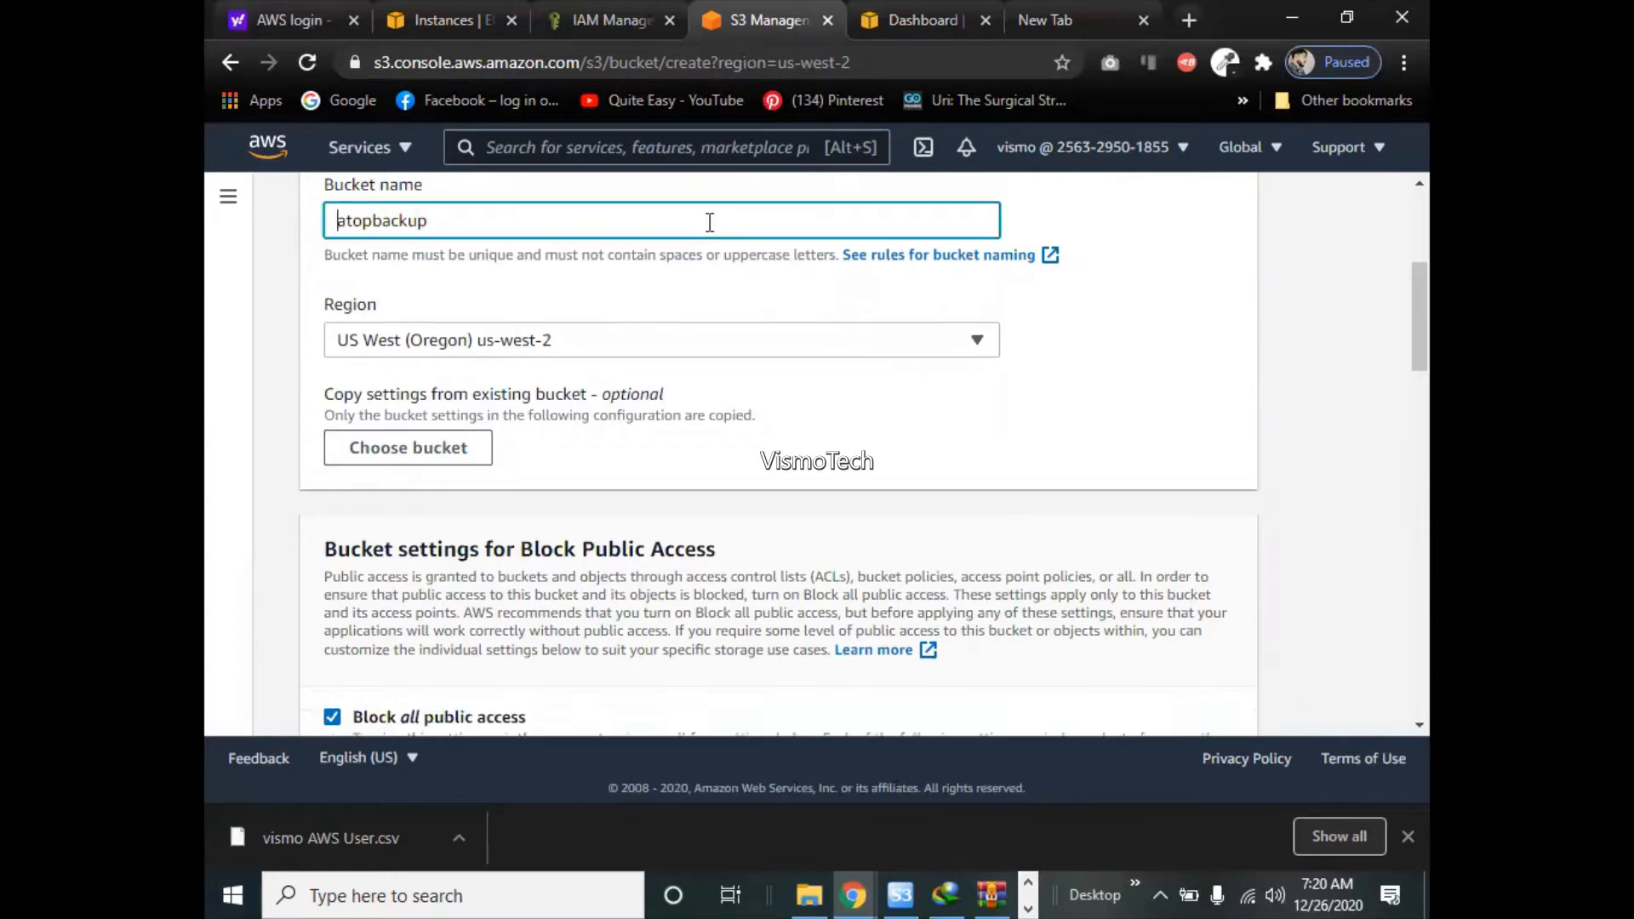
type("l")
type("p")
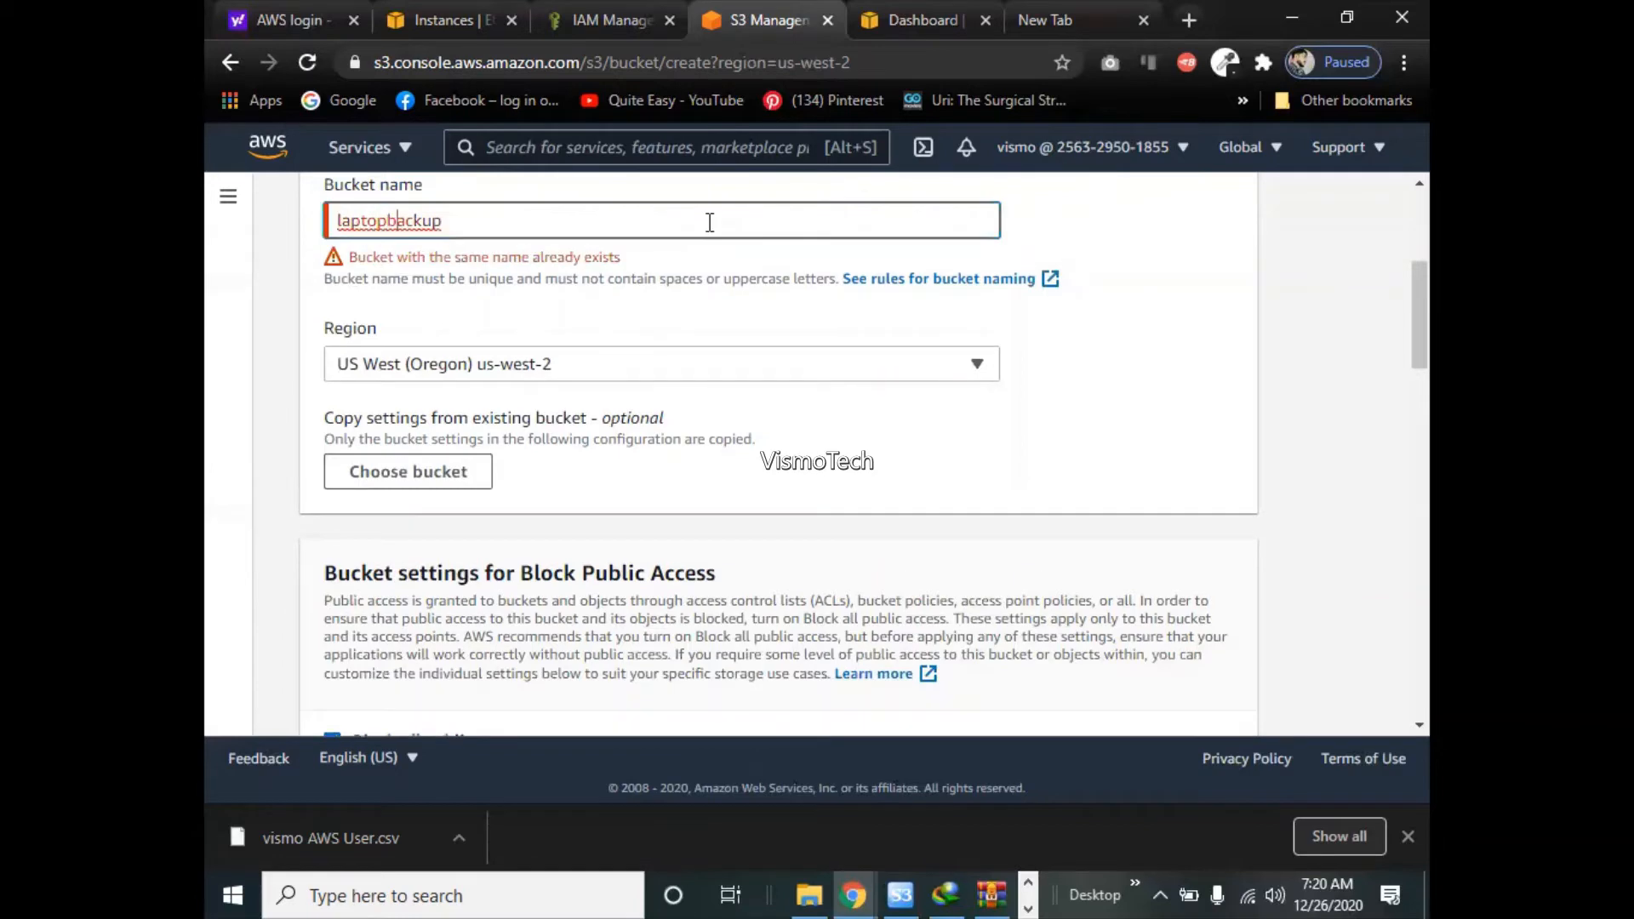
Go back to the S3 Buckets list after laptopbackup is rejected as taken.
key("Right")
key("Right")
key("Right")
left_click(784, 322)
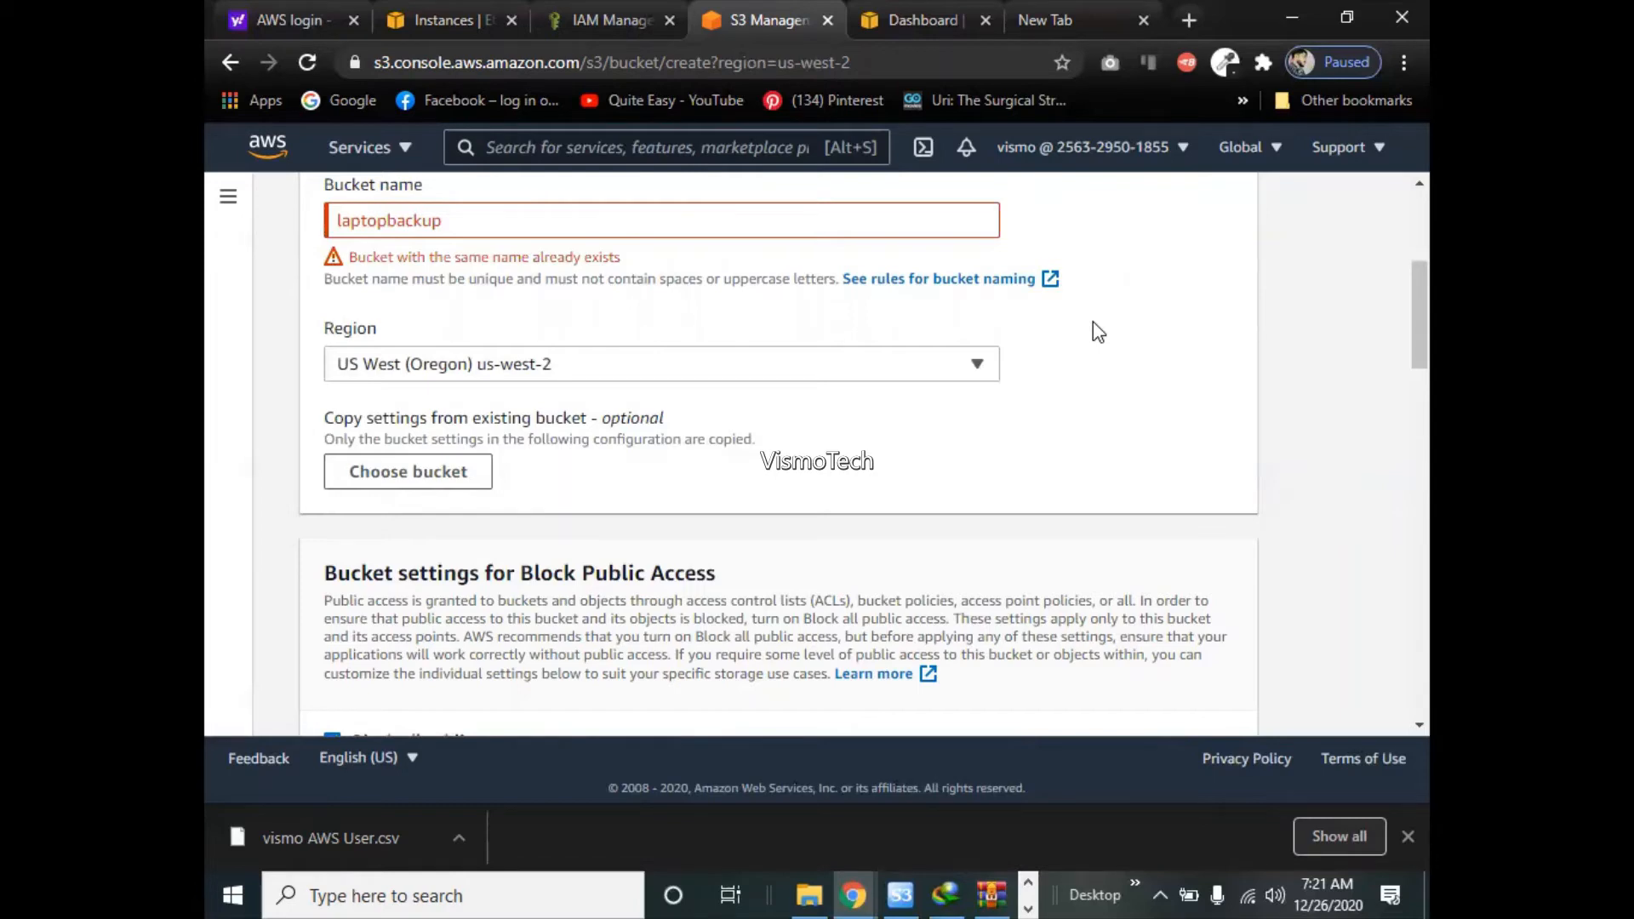
left_click(978, 57)
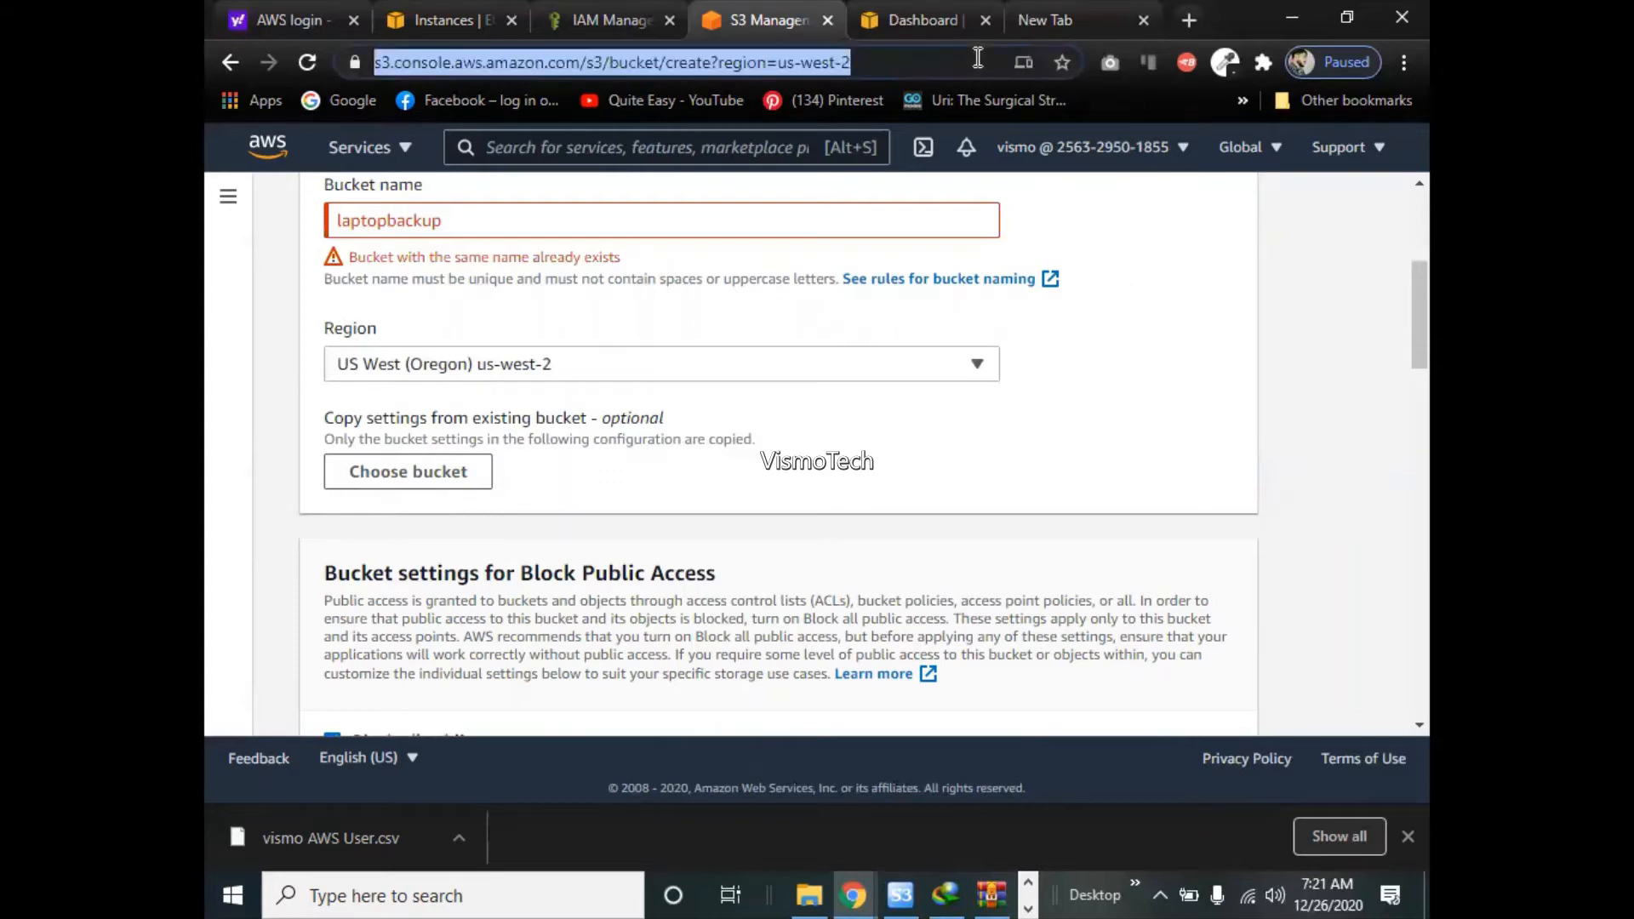
left_click(227, 62)
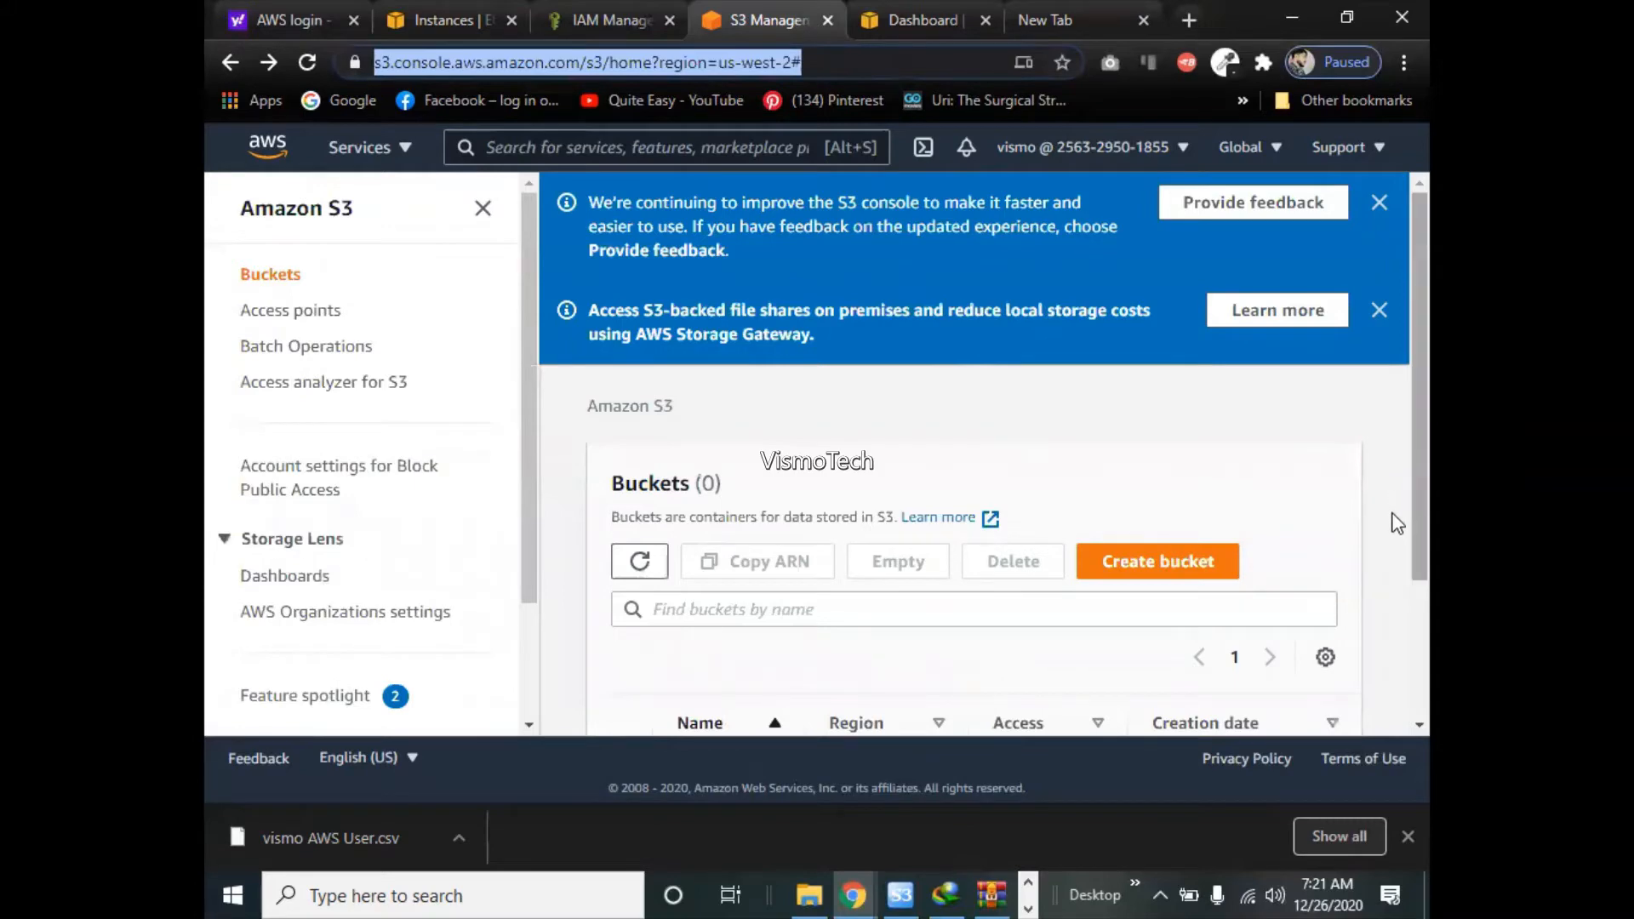
Scroll down the empty Buckets (0) page and open a fresh Create bucket form in us-west-2.
scroll(1387, 519, "down", 1)
scroll(1396, 547, "down", 1)
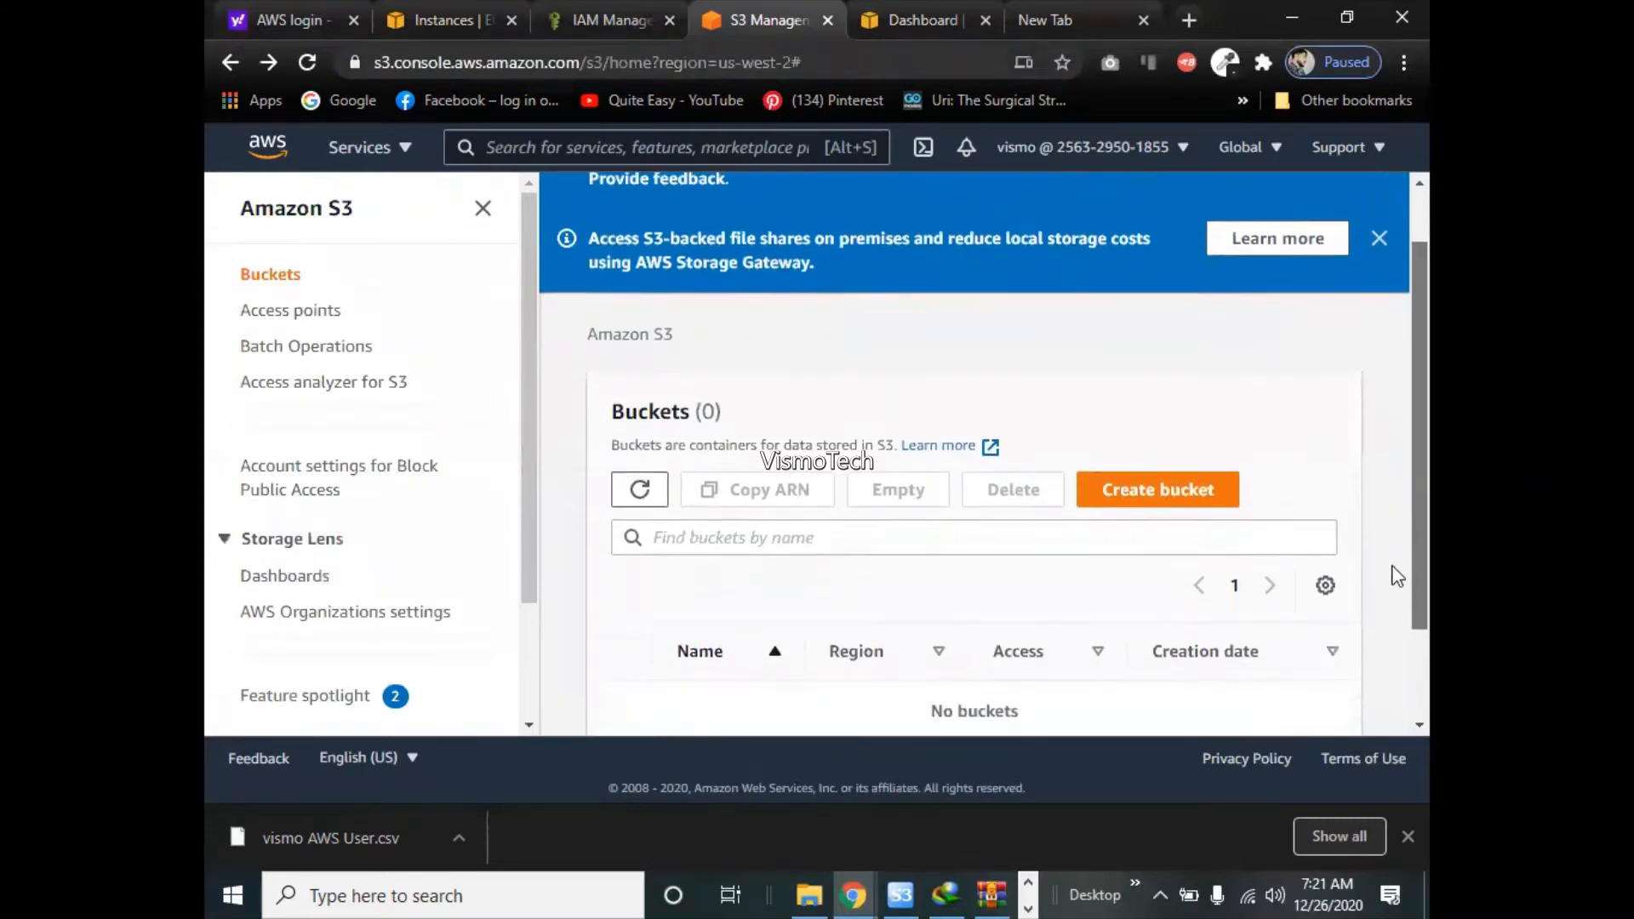
left_click(1196, 502)
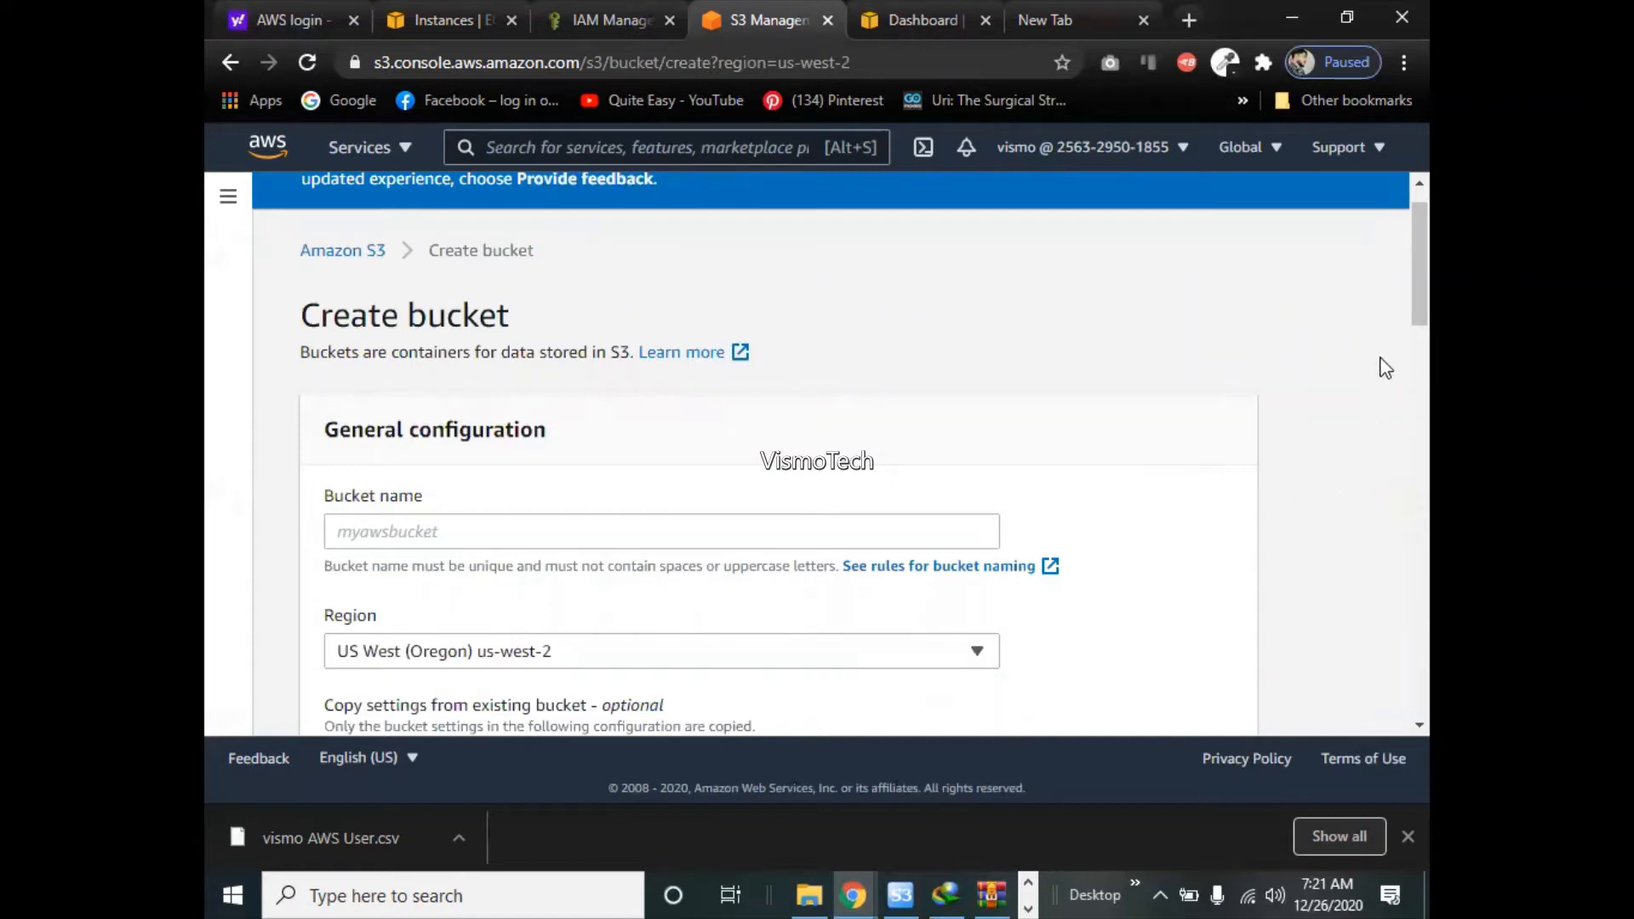
Enter laptopbackup as the bucket name and submit, getting the already-exists error.
scroll(1396, 302, "down", 2)
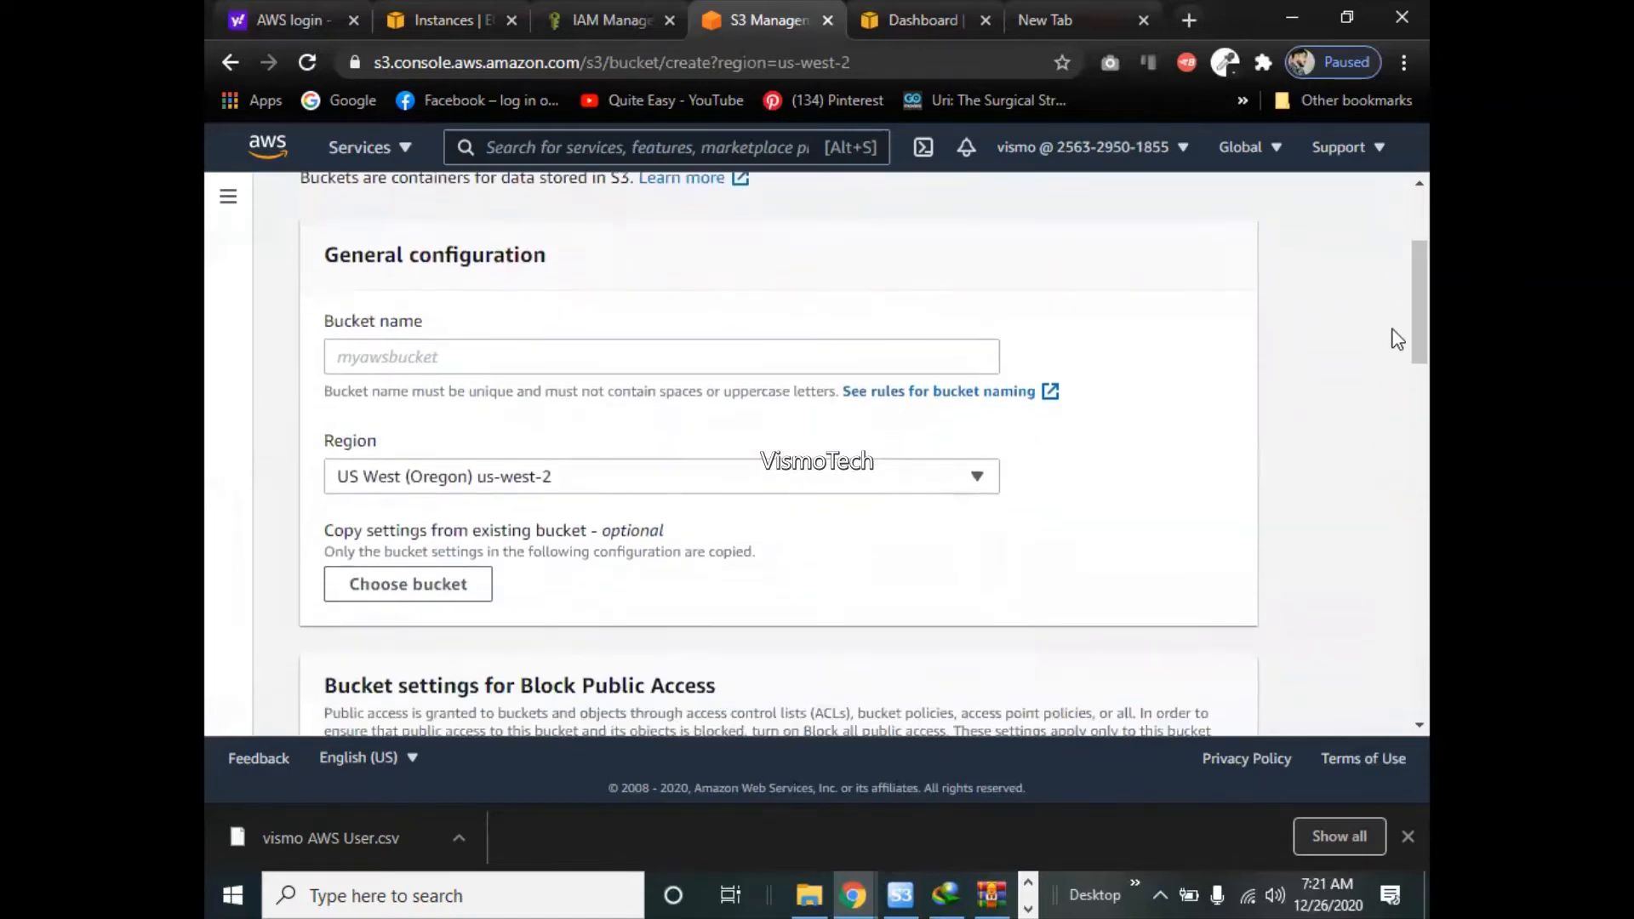
left_click(865, 349)
type("lap")
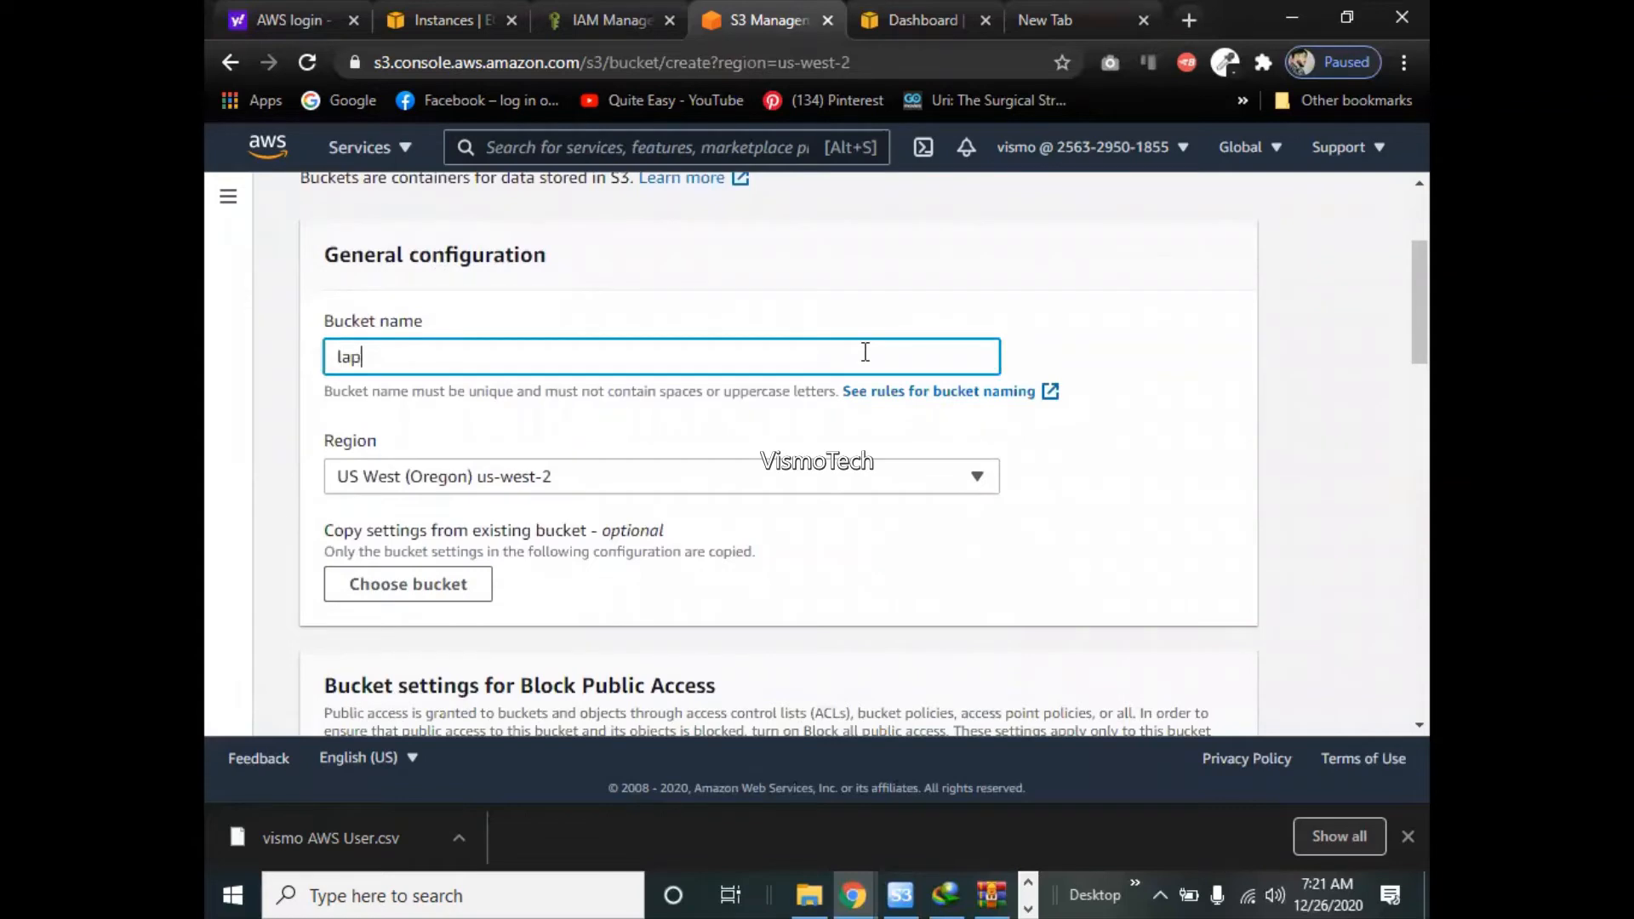
type("top")
type("backup")
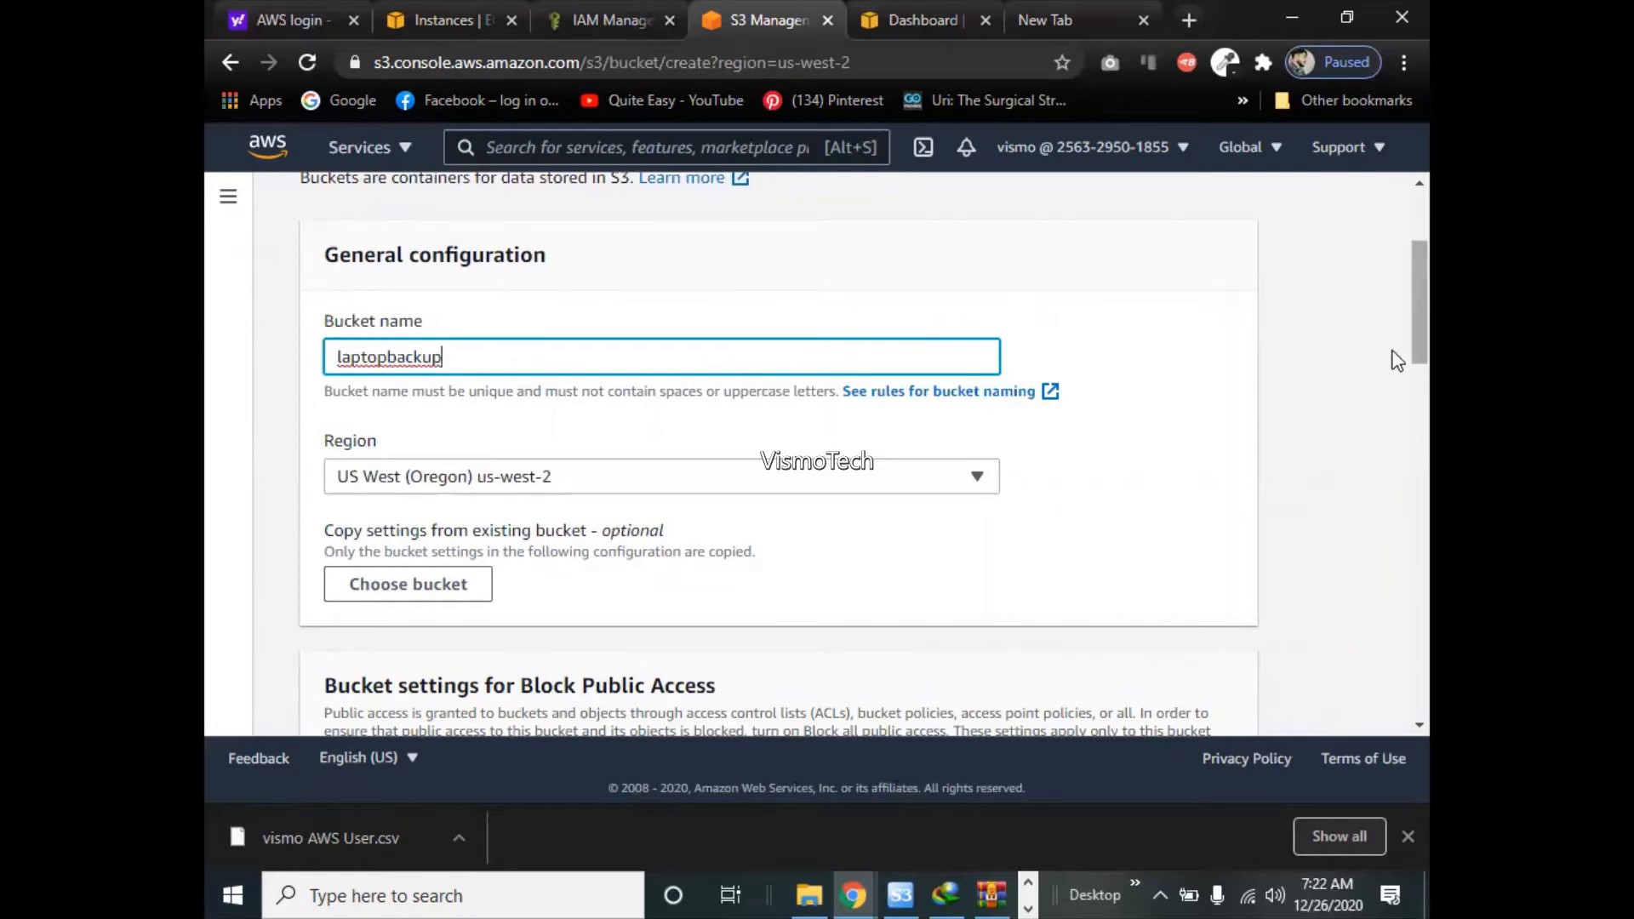
scroll(1397, 372, "down", 2)
scroll(1397, 383, "down", 3)
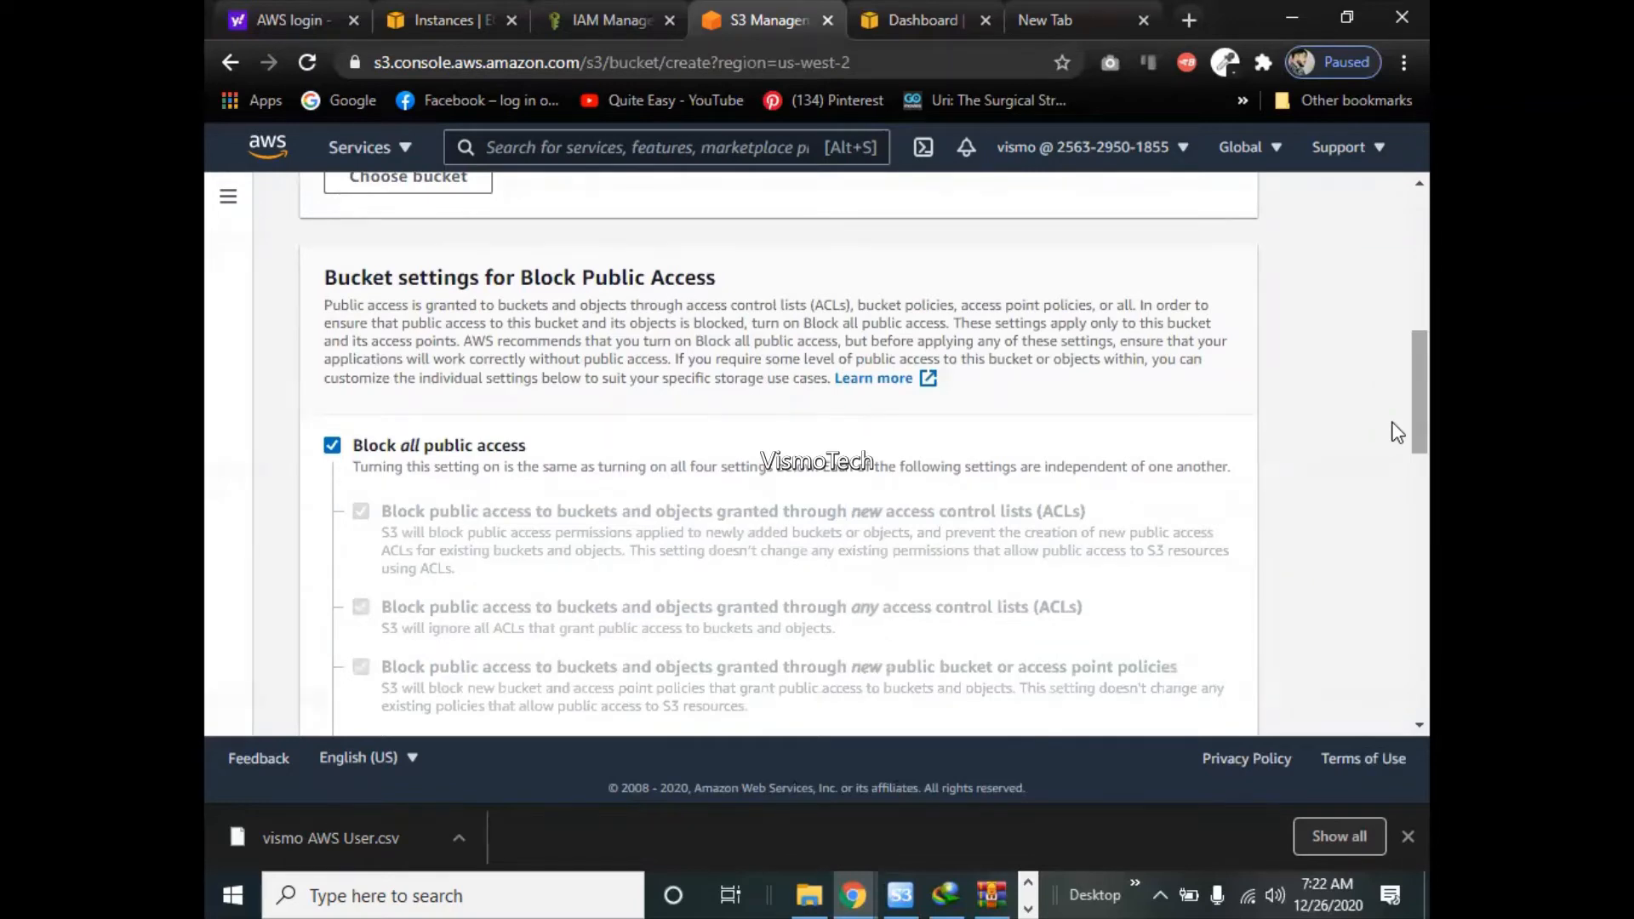
scroll(1397, 432, "down", 6)
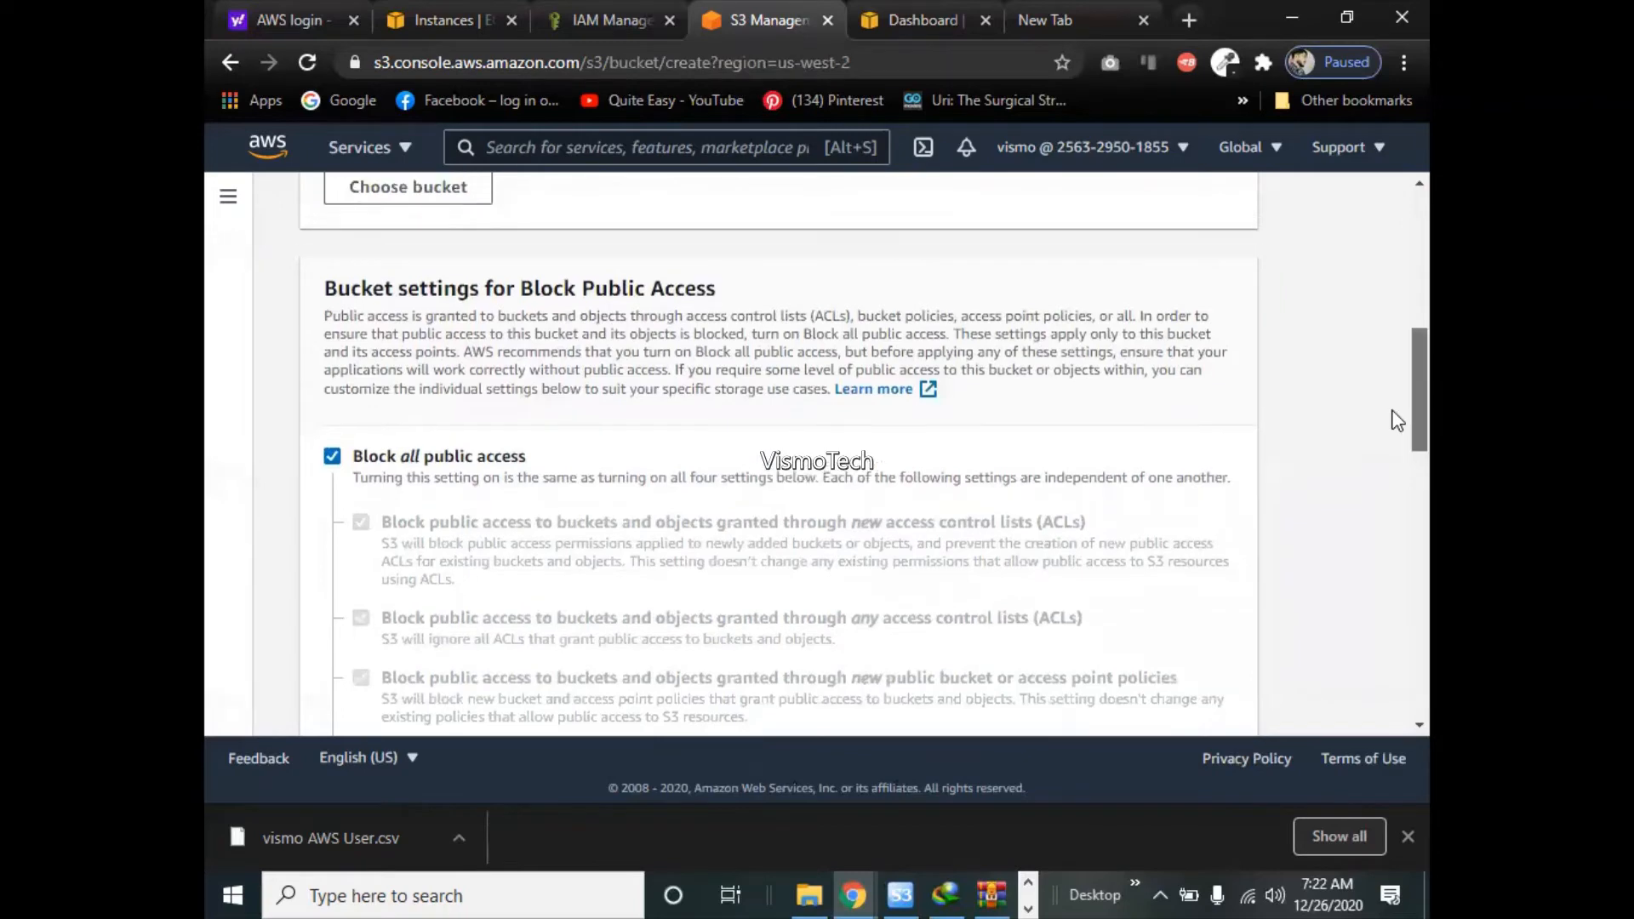
scroll(1397, 570, "down", 7)
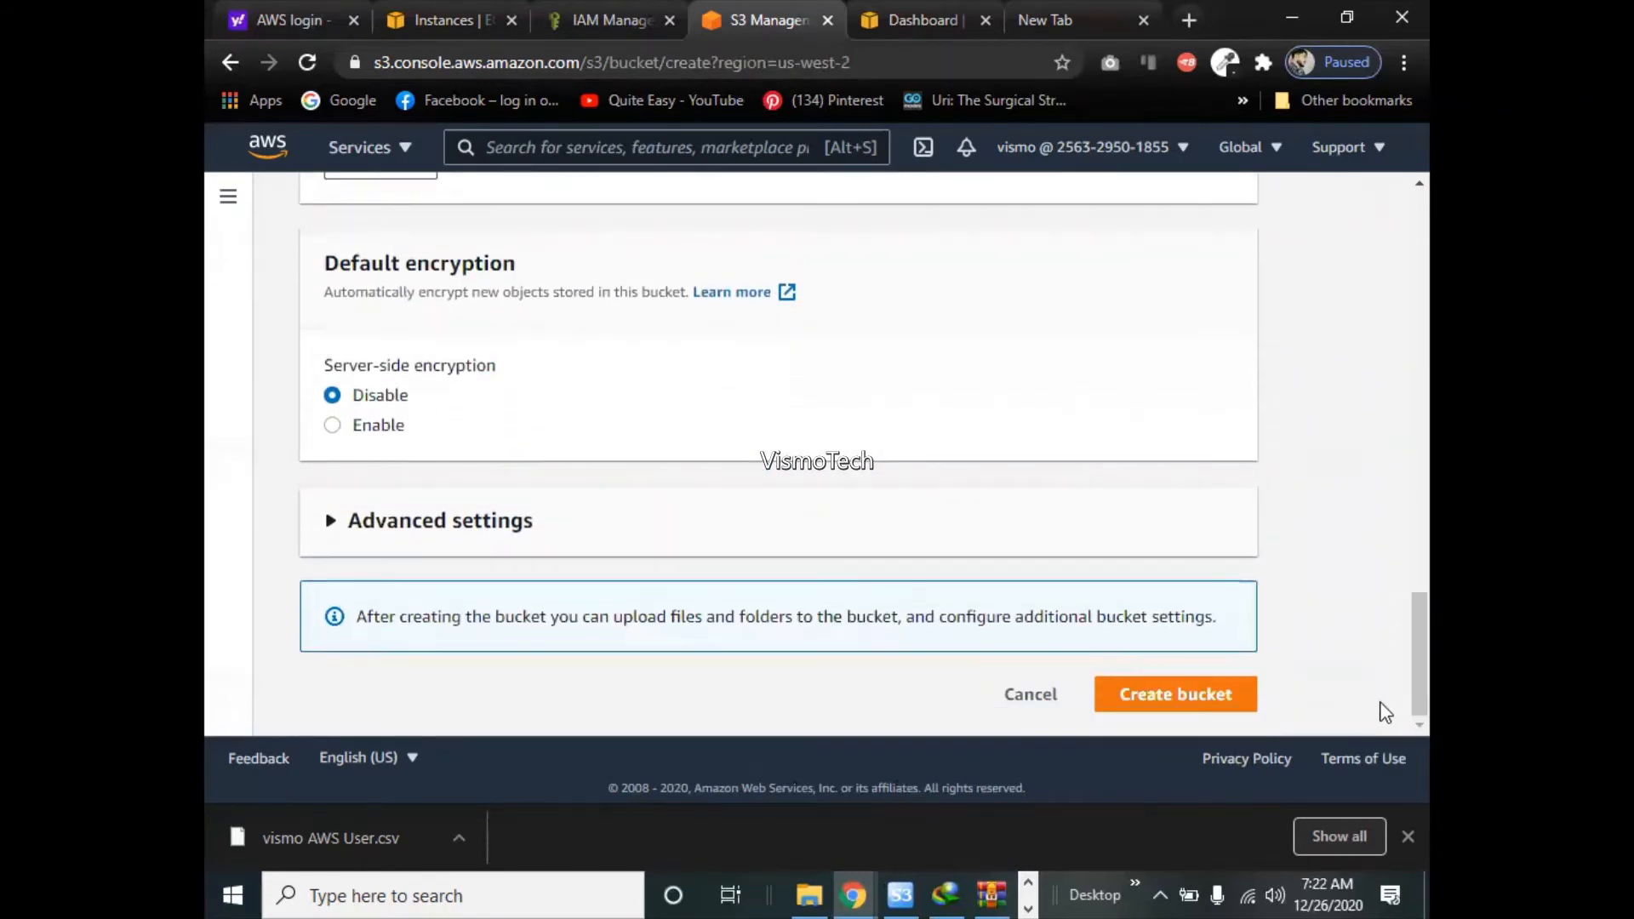
left_click(1221, 706)
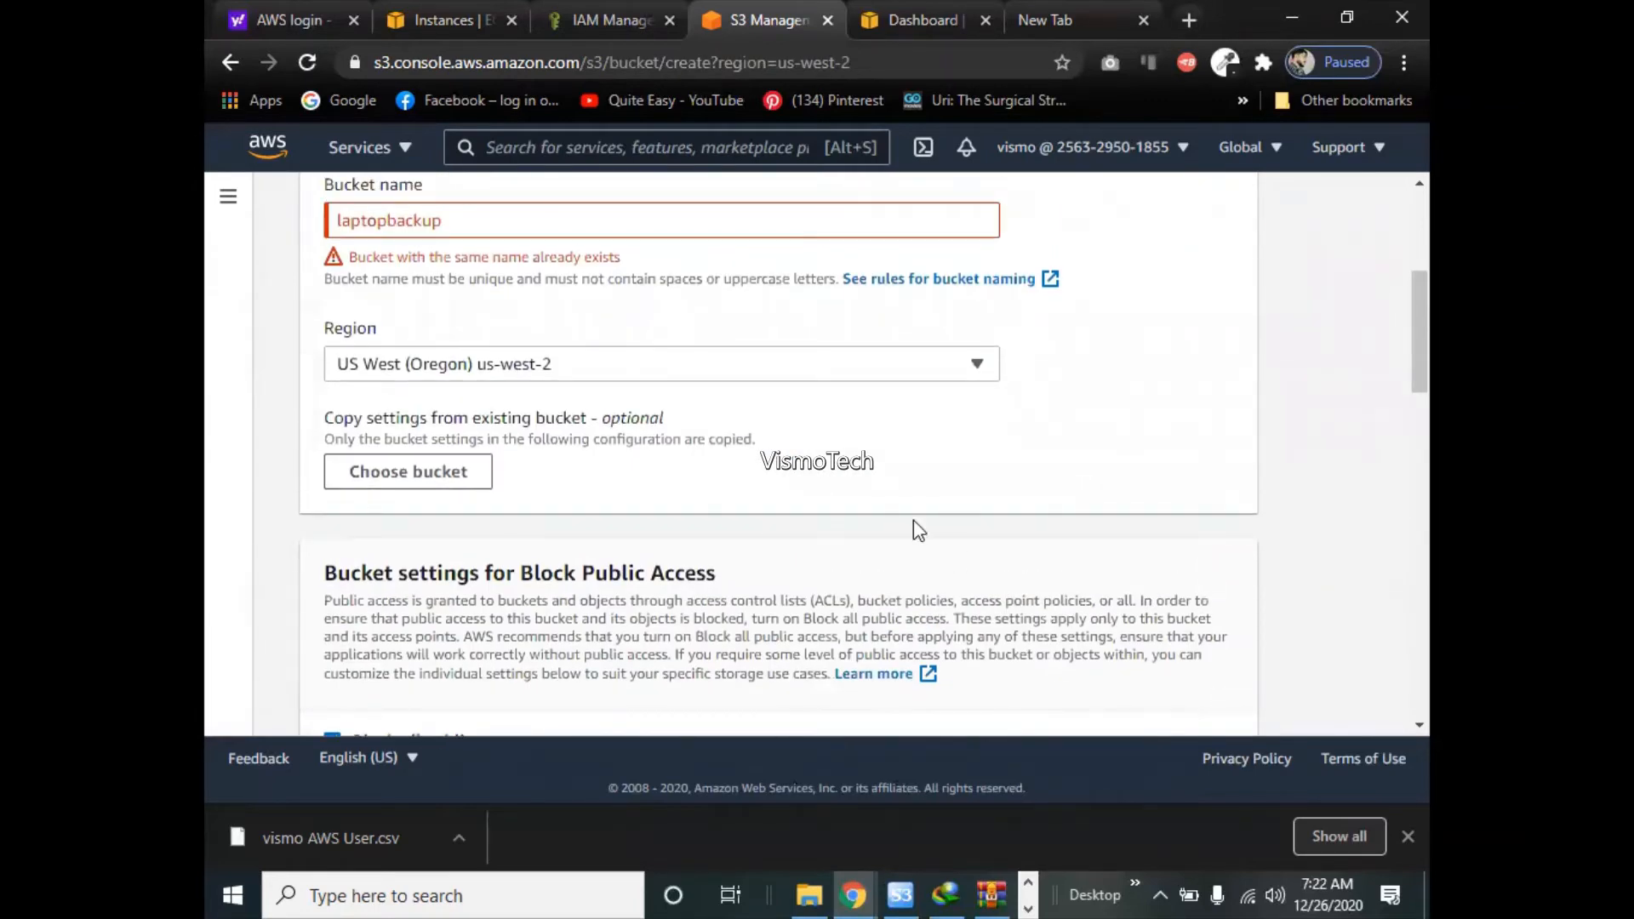
Try the bucket names laptopbackup1, laptopbackup2 and then laptopbackup3.
left_click(514, 218)
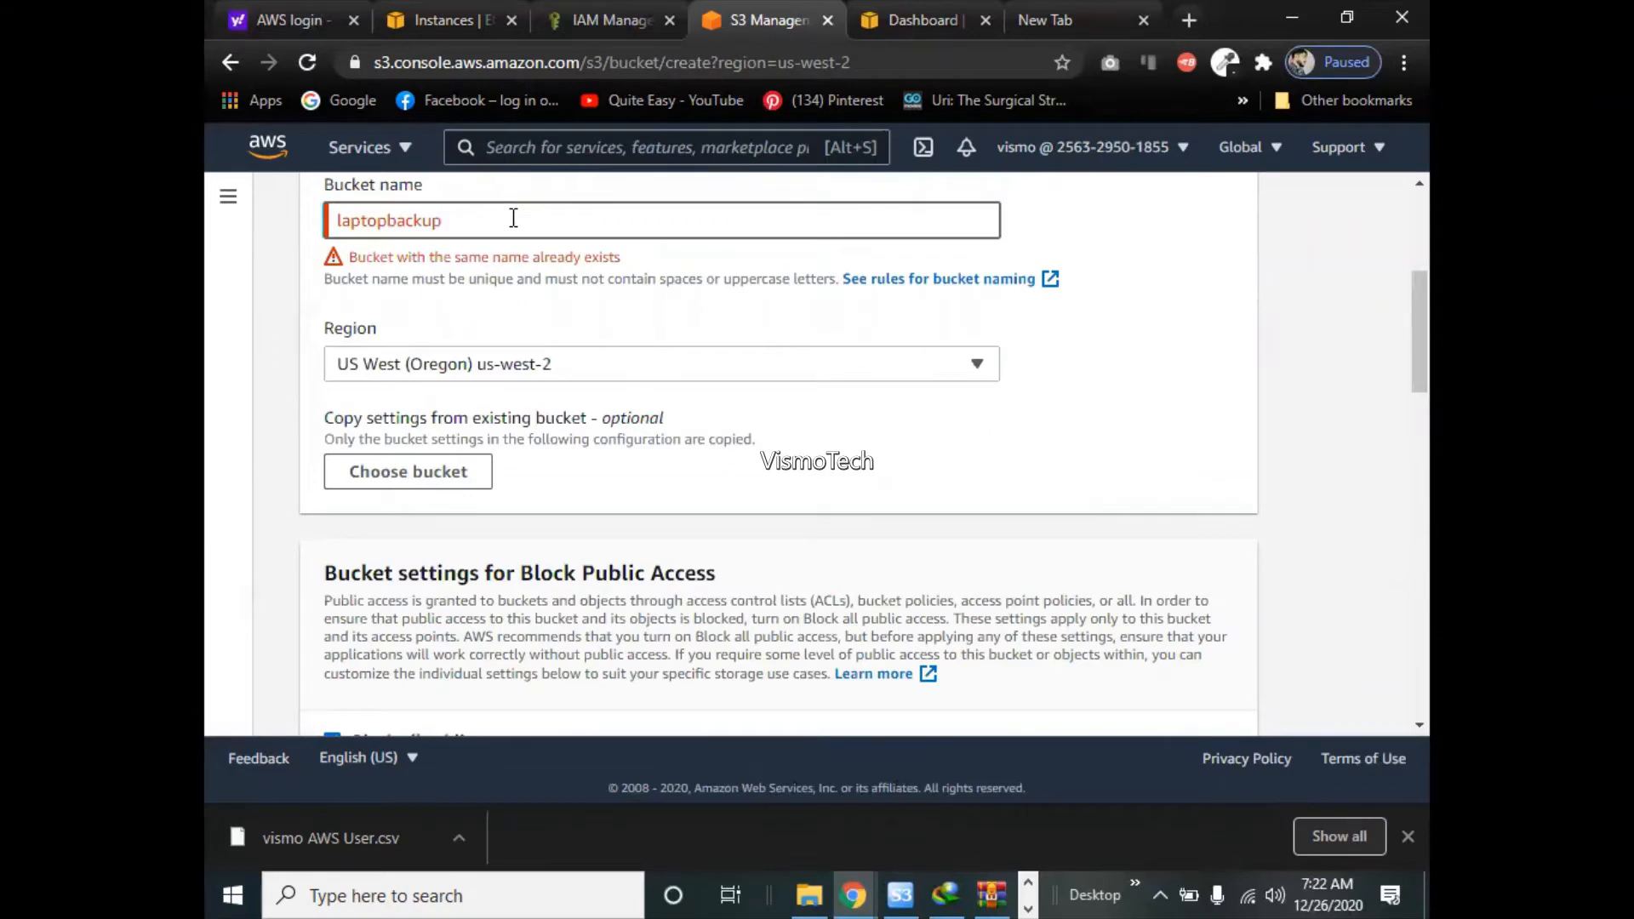
type("1")
left_click(492, 300)
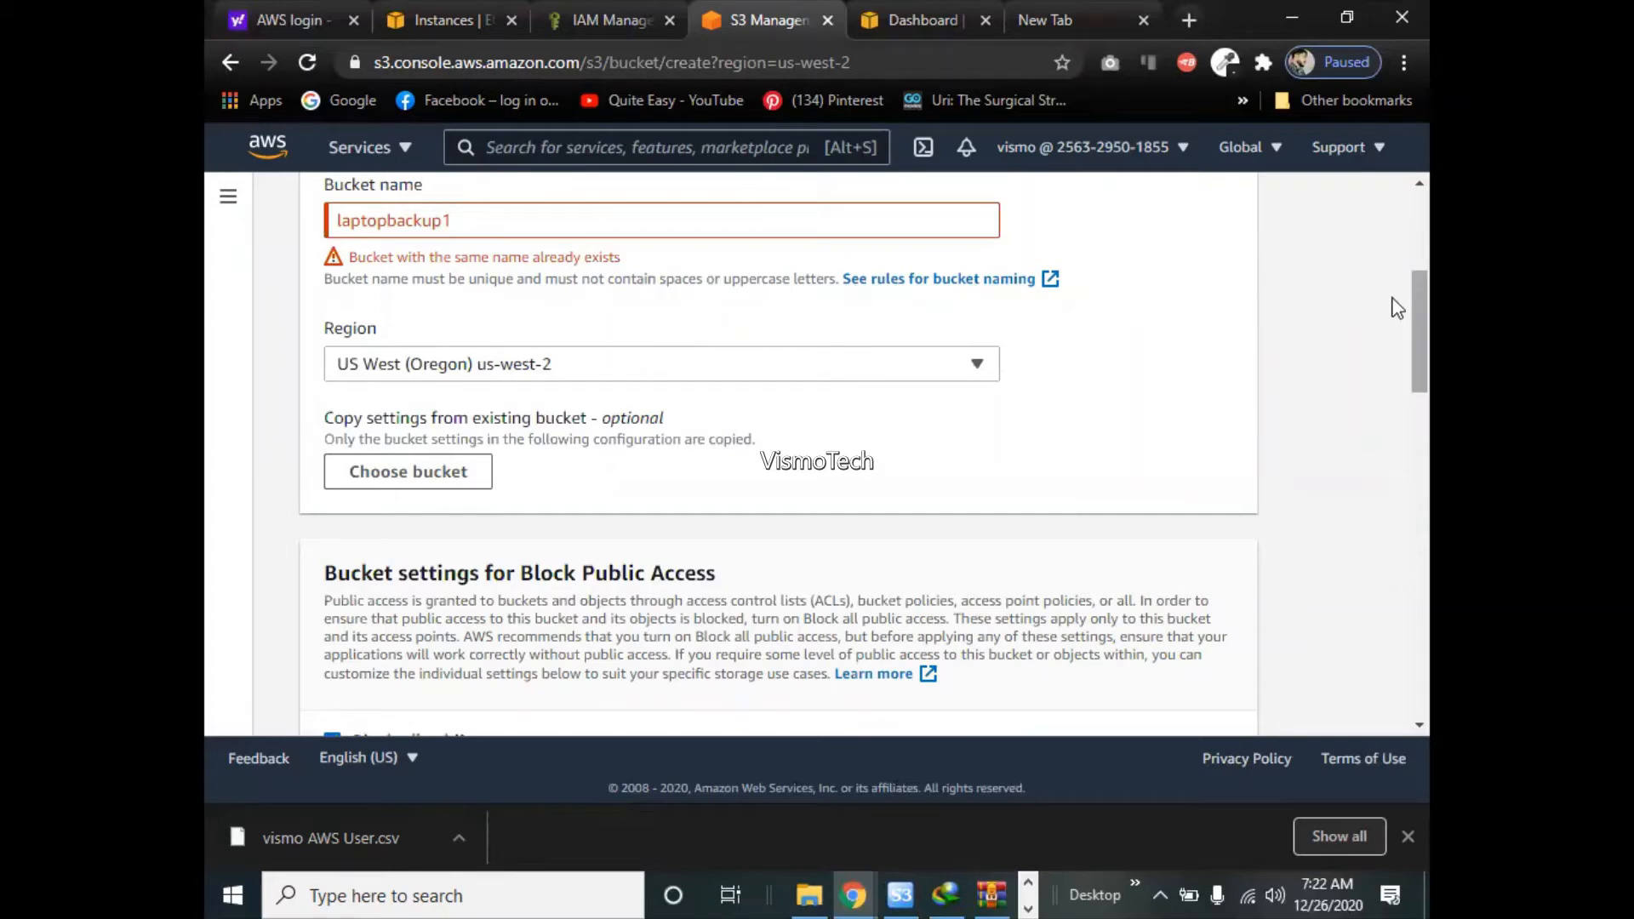
scroll(1397, 313, "up", 1)
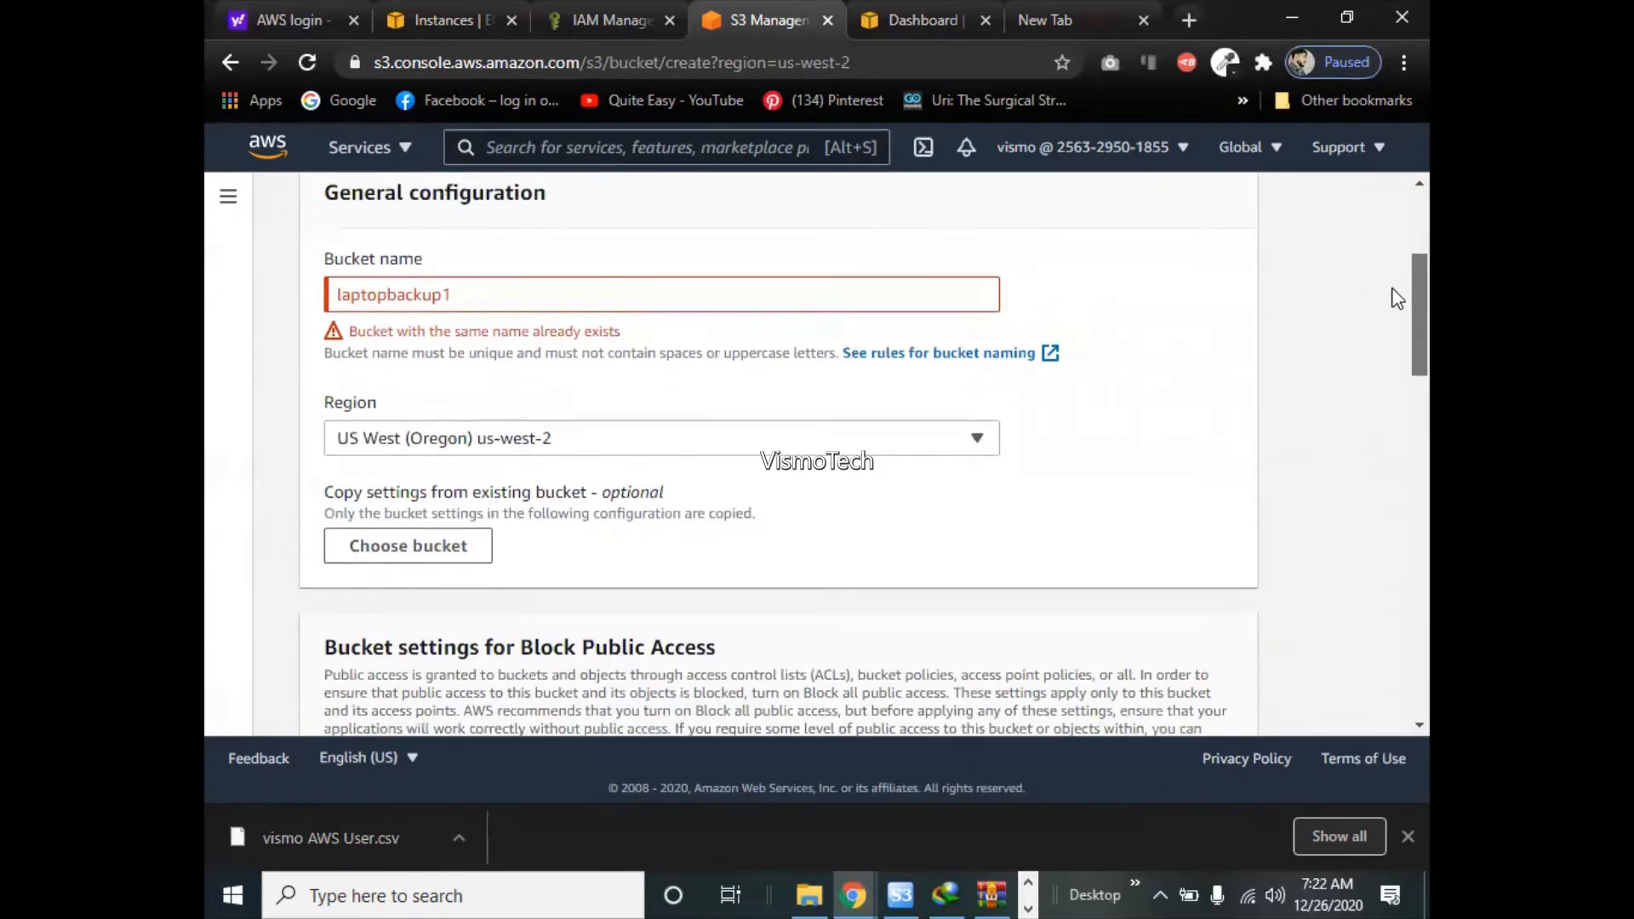
left_click(830, 288)
key("BackSpace")
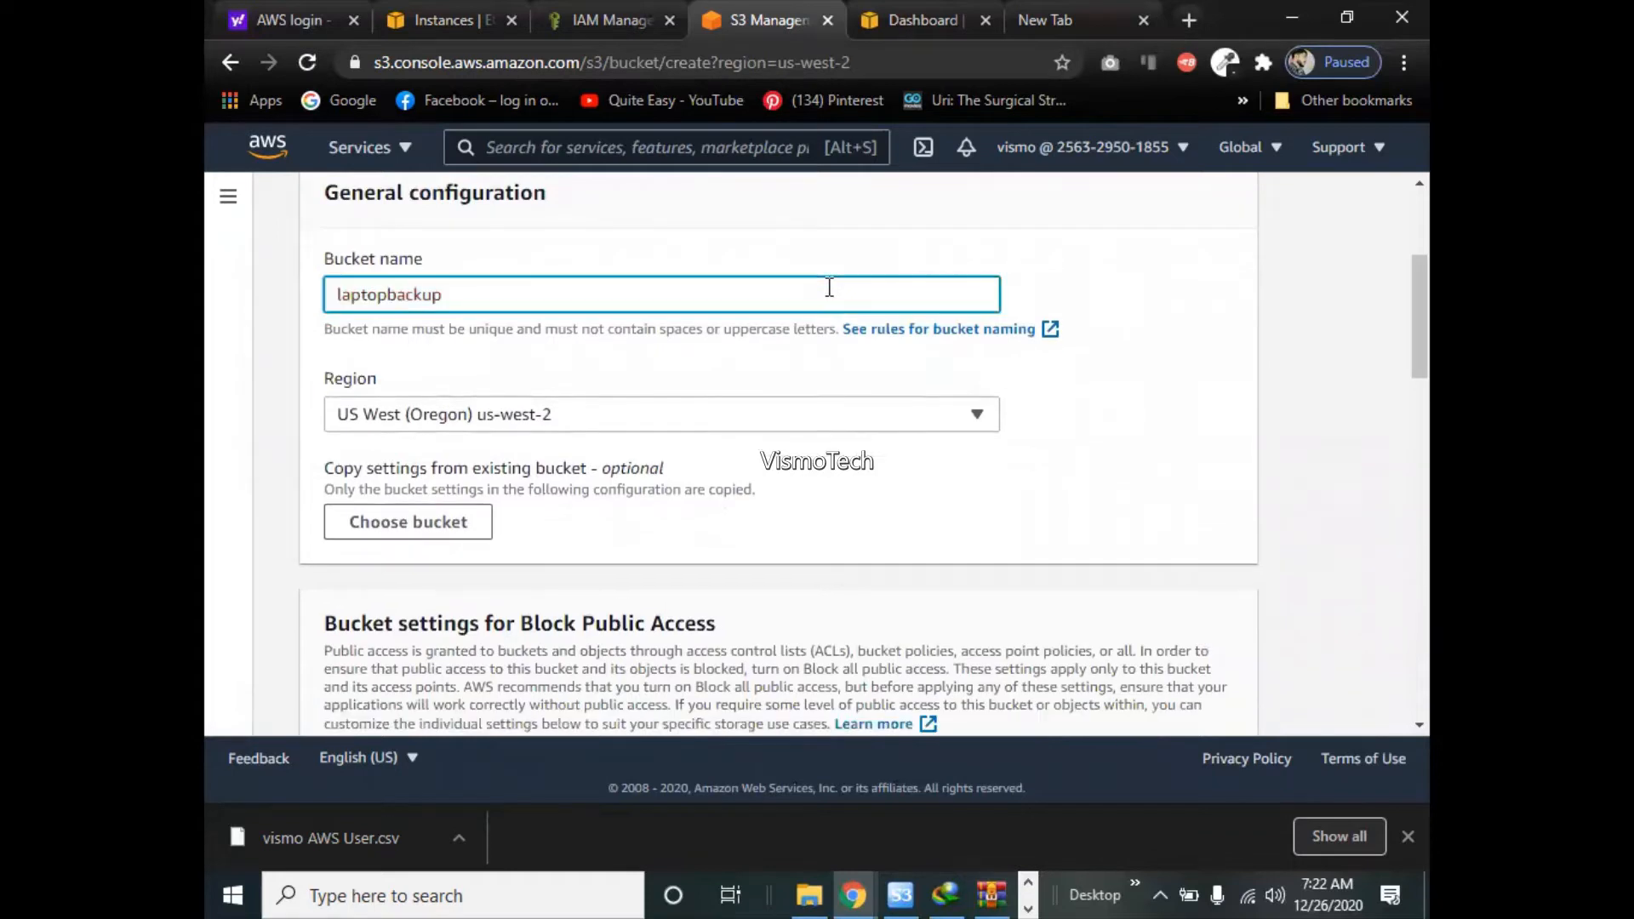
type("2")
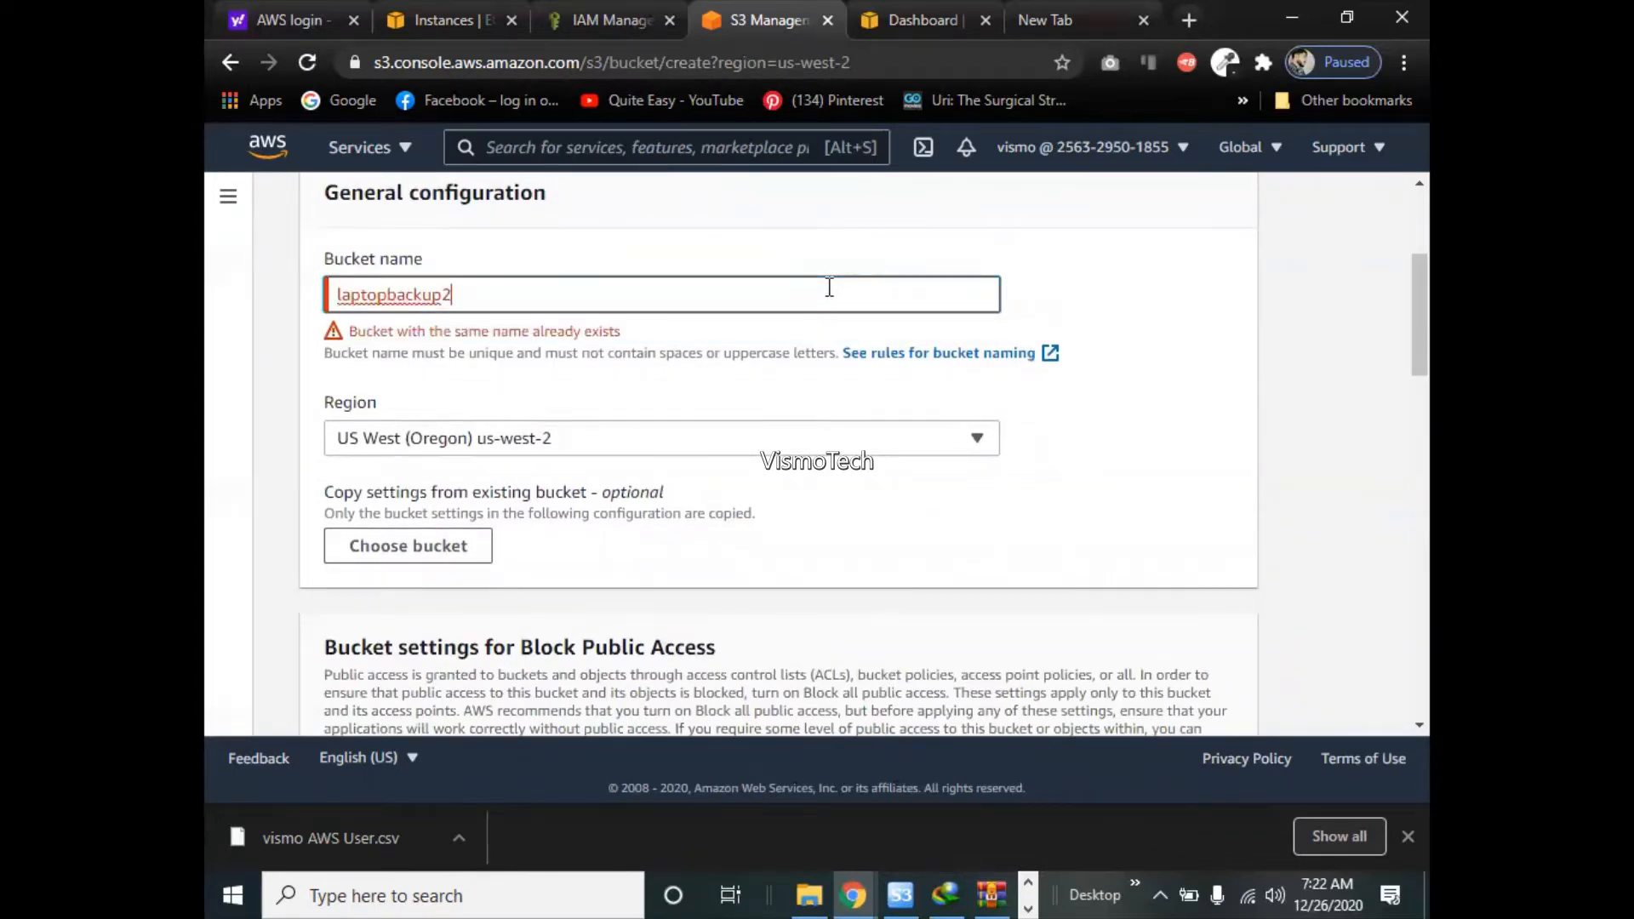
key("BackSpace")
type("3")
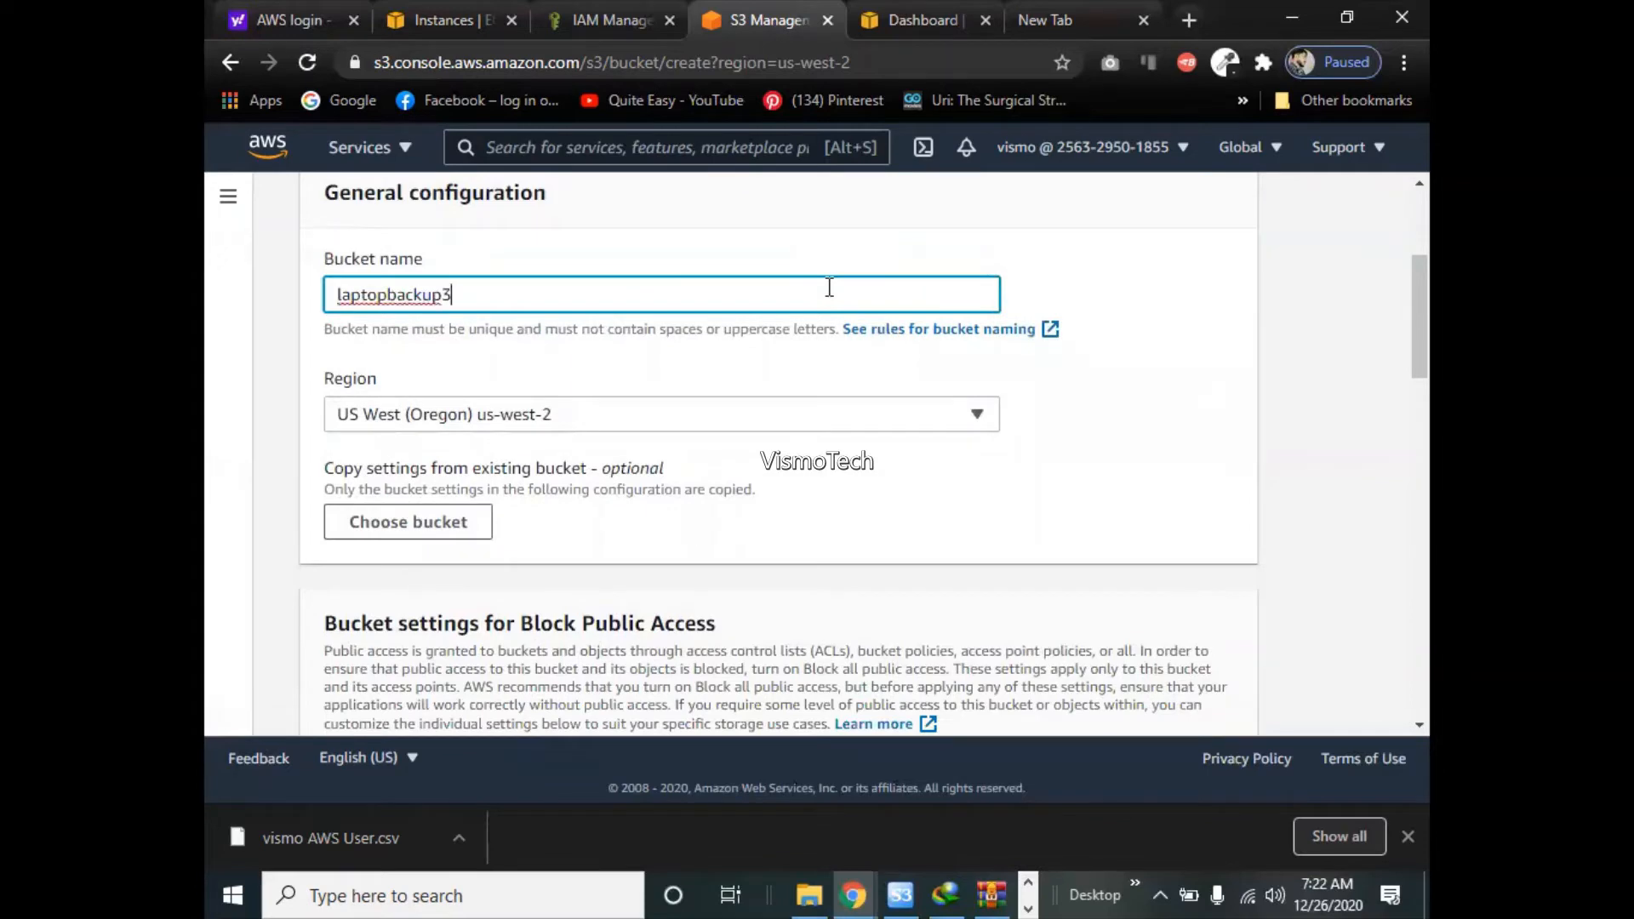
left_click(1169, 339)
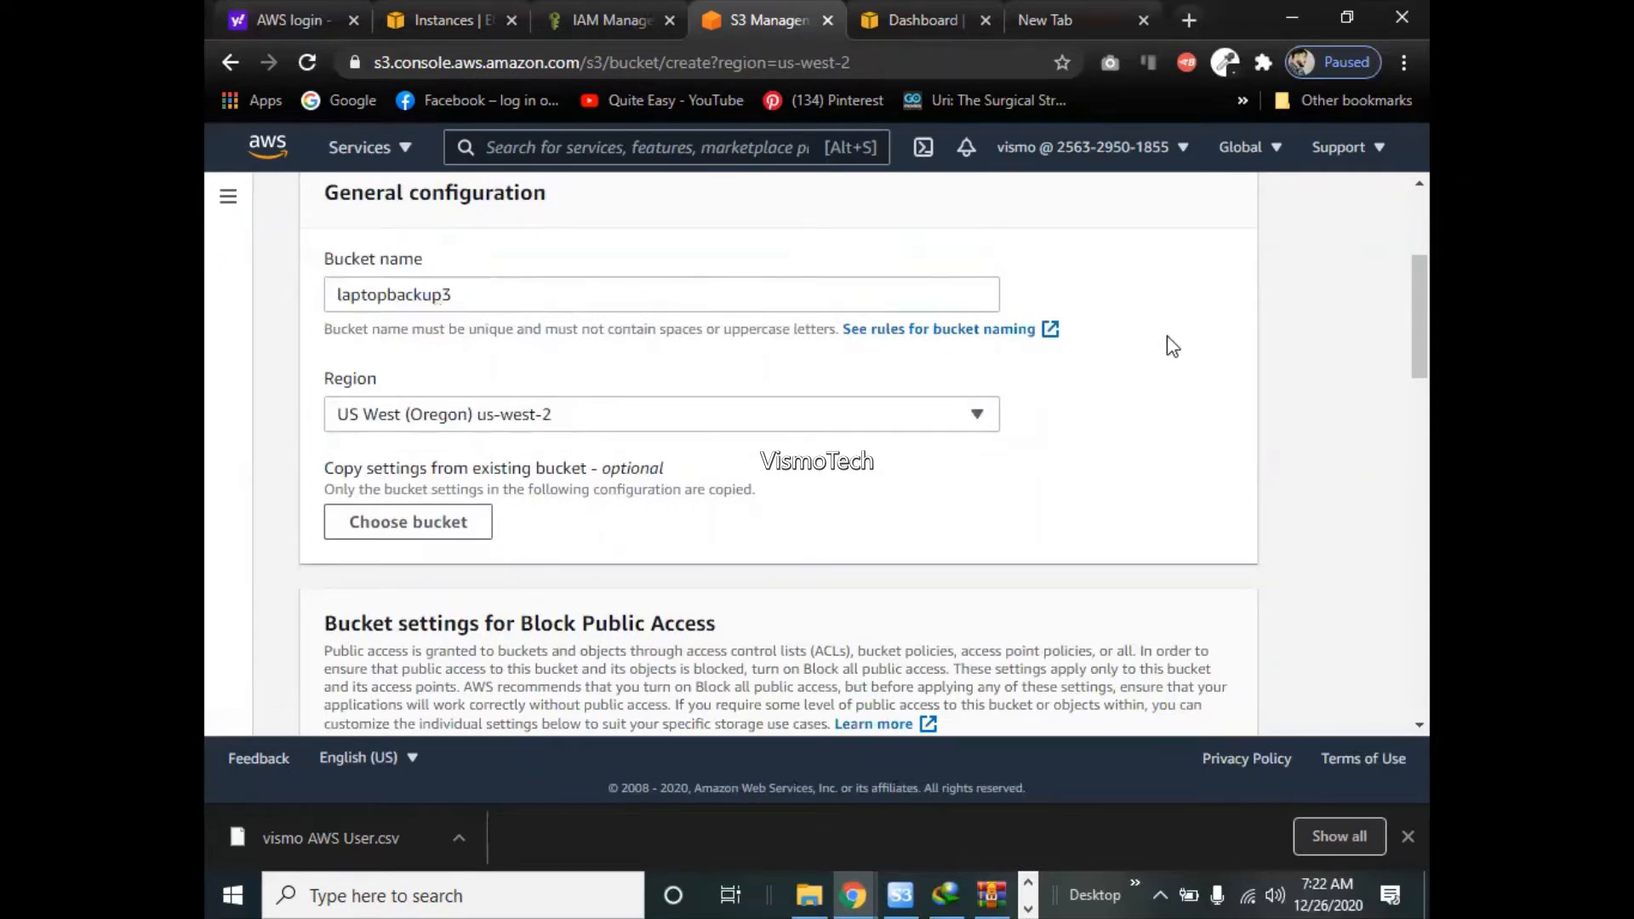
Change the suffix to 4, then experiment with a hyphen and delete characters from the name.
left_click(379, 298)
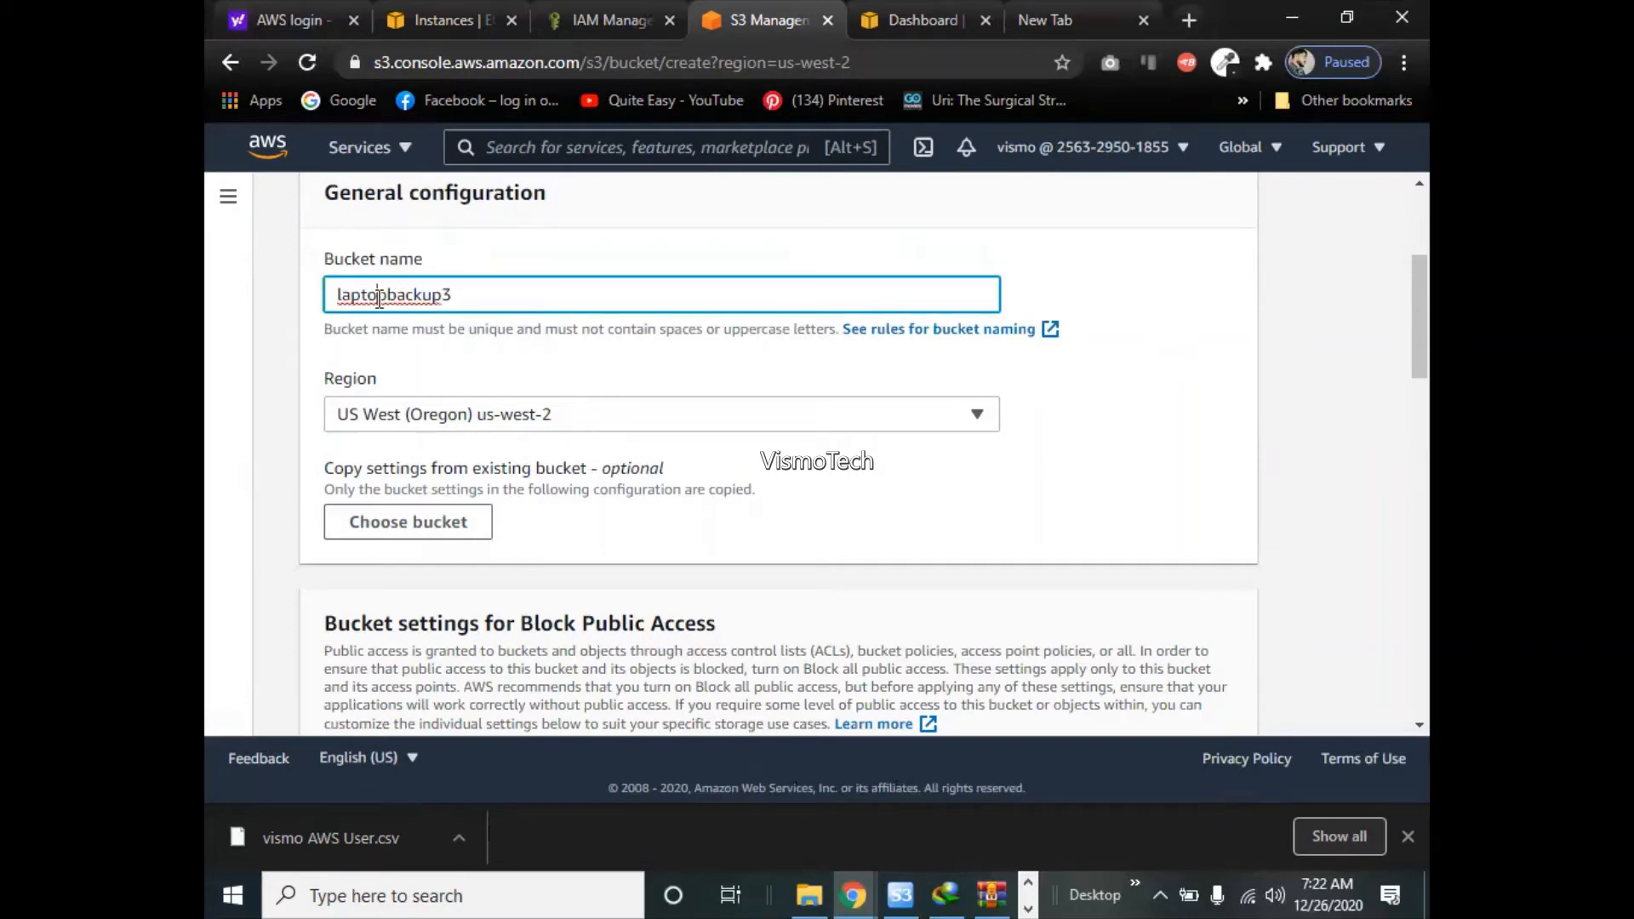
left_click(472, 298)
key("BackSpace")
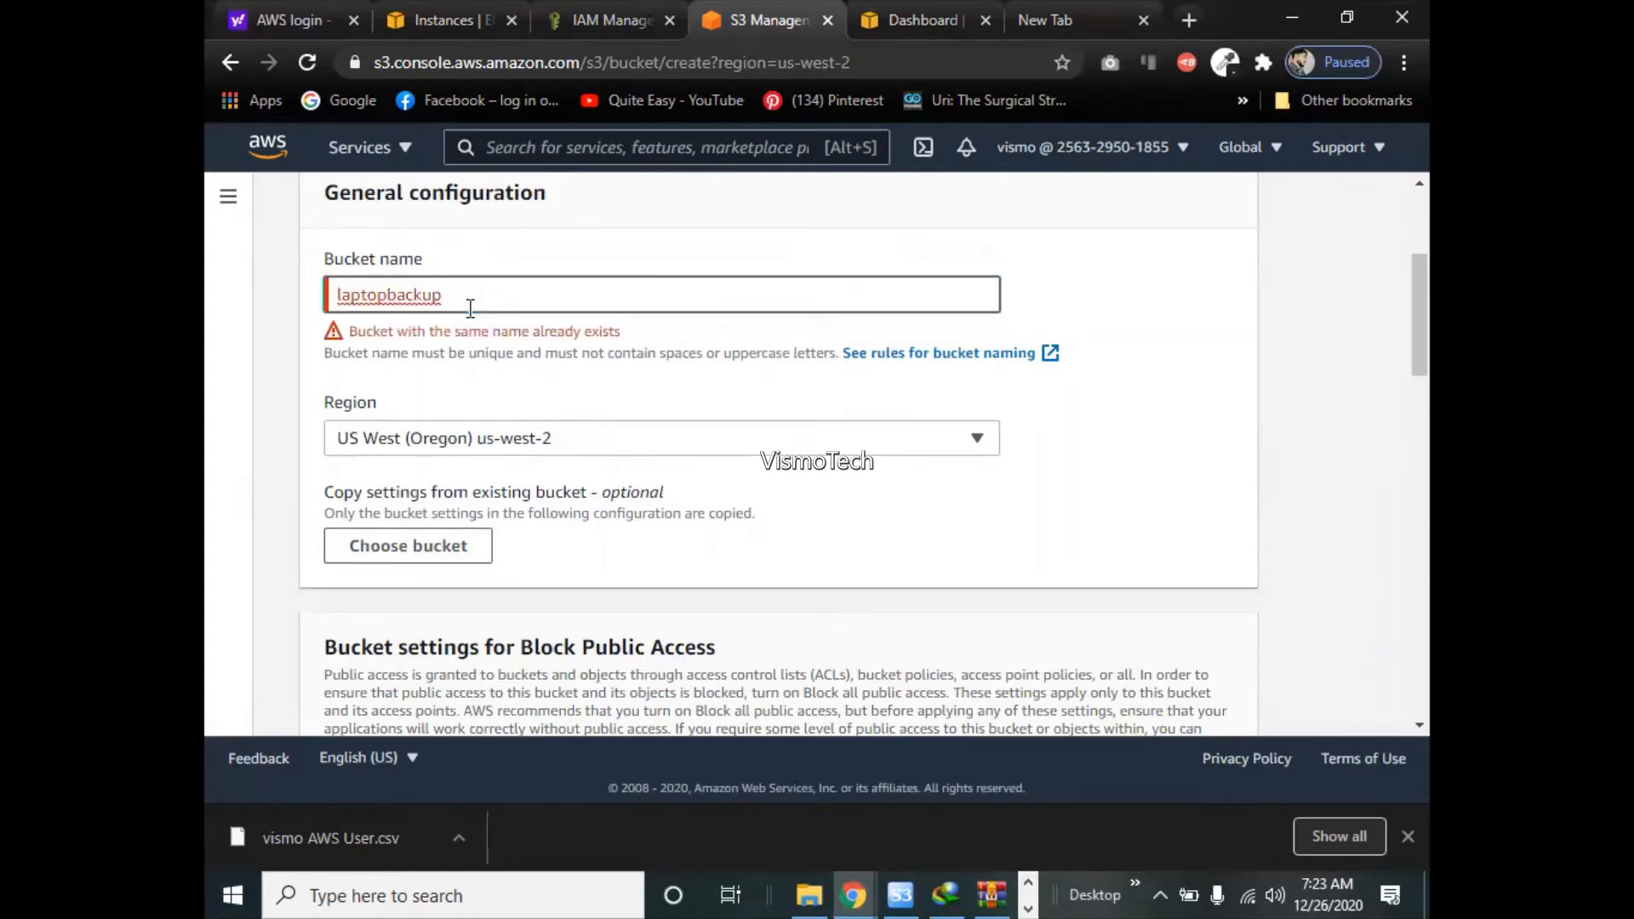
type("4")
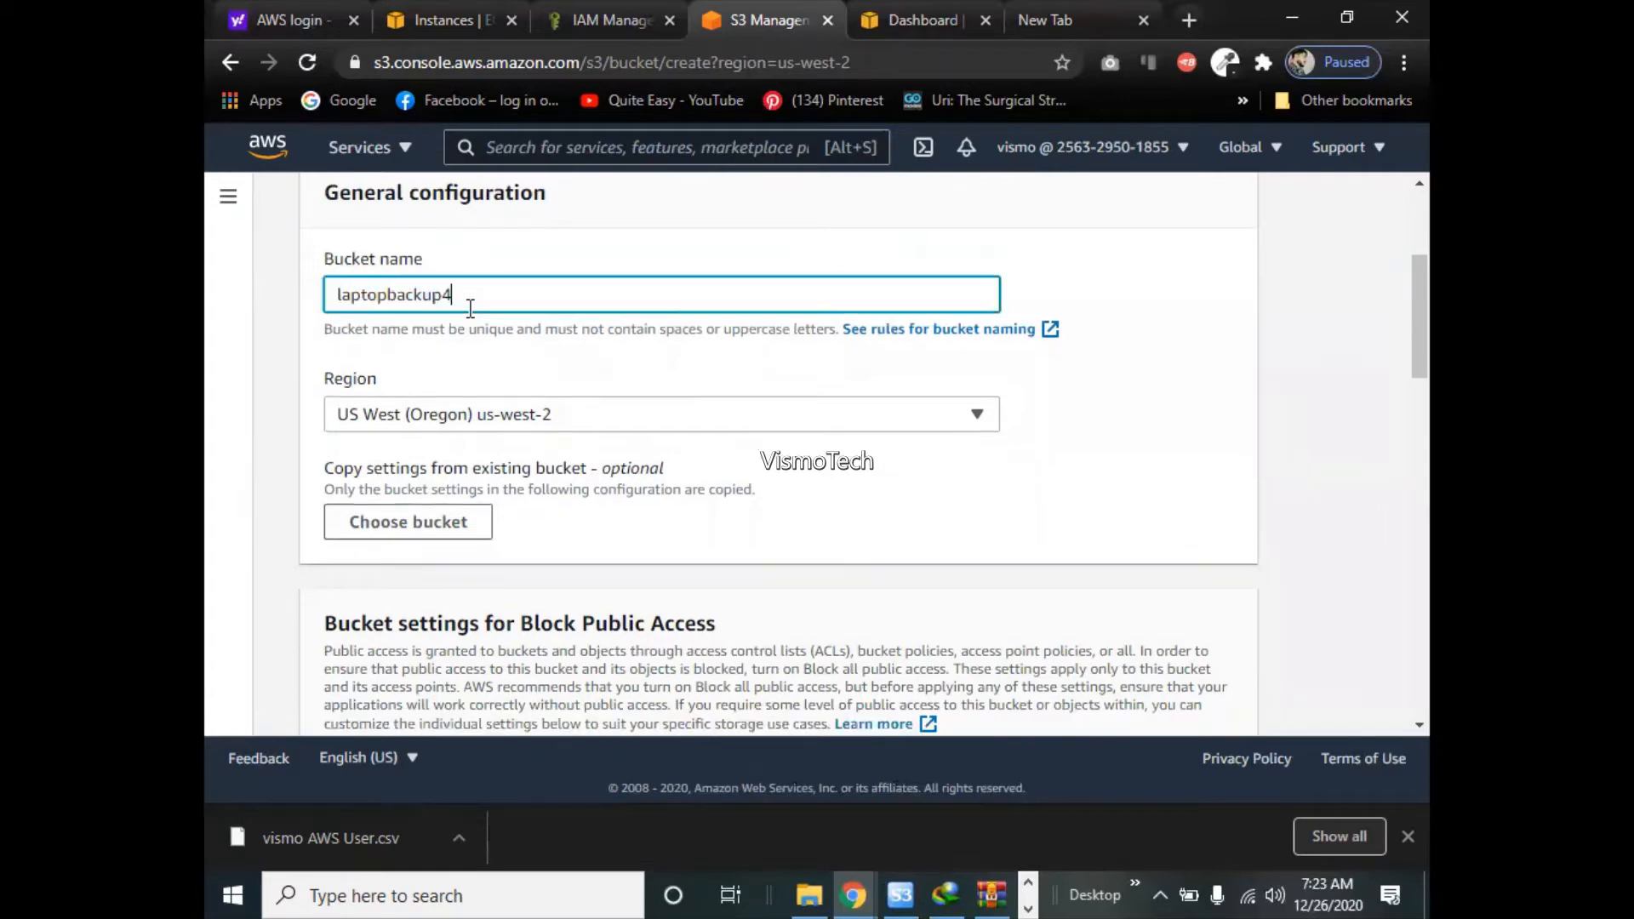
left_click(576, 364)
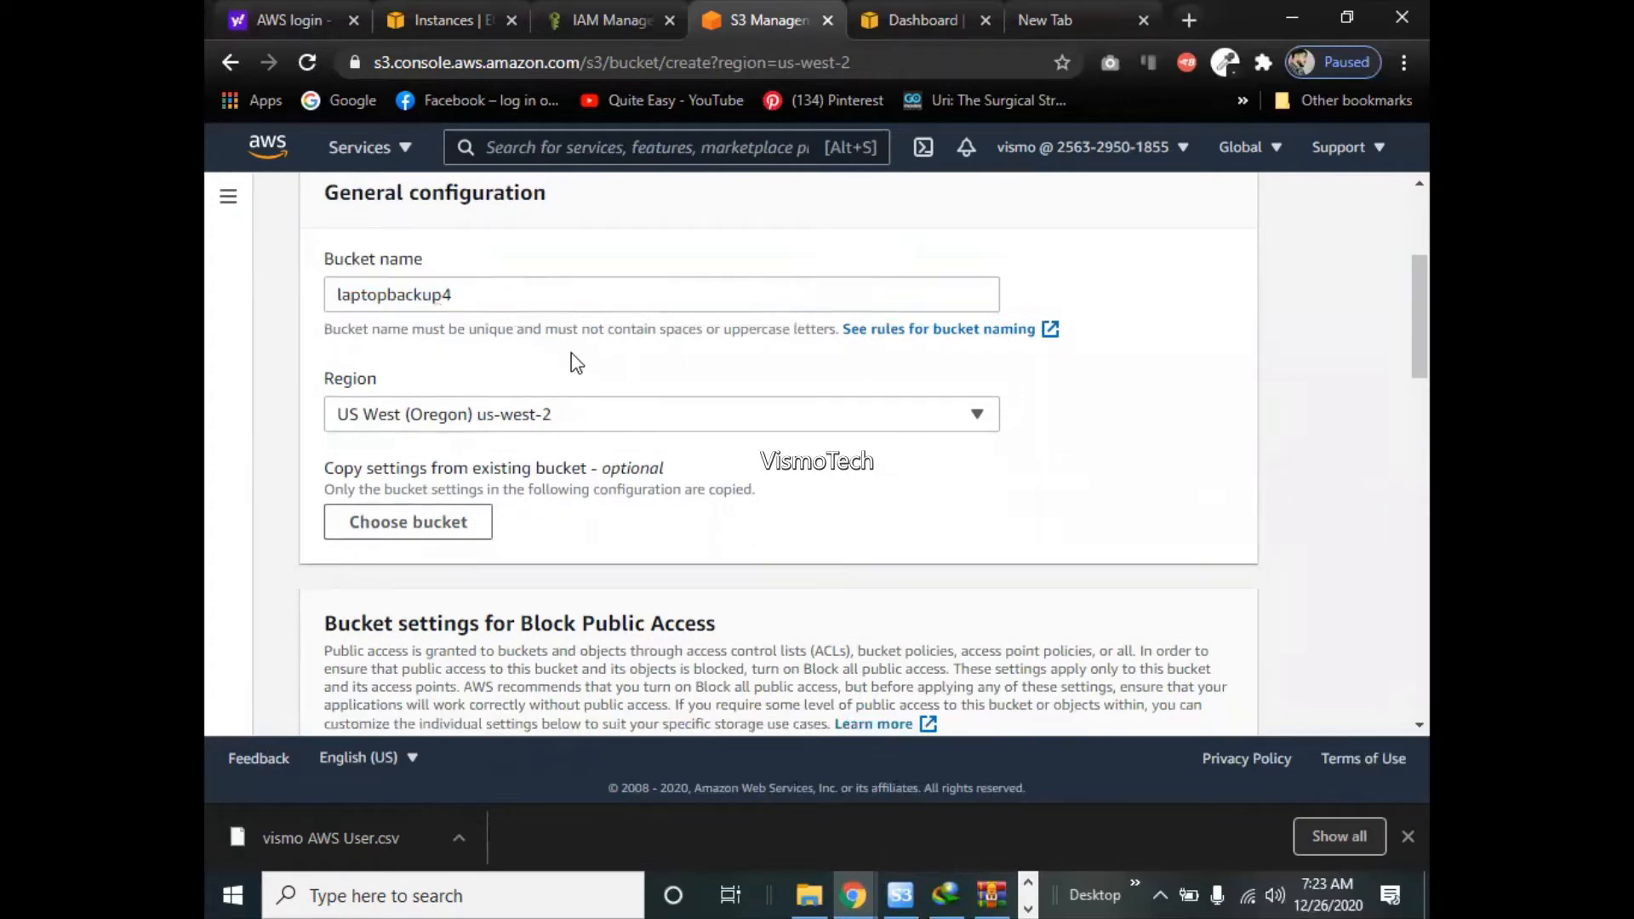
left_click(491, 303)
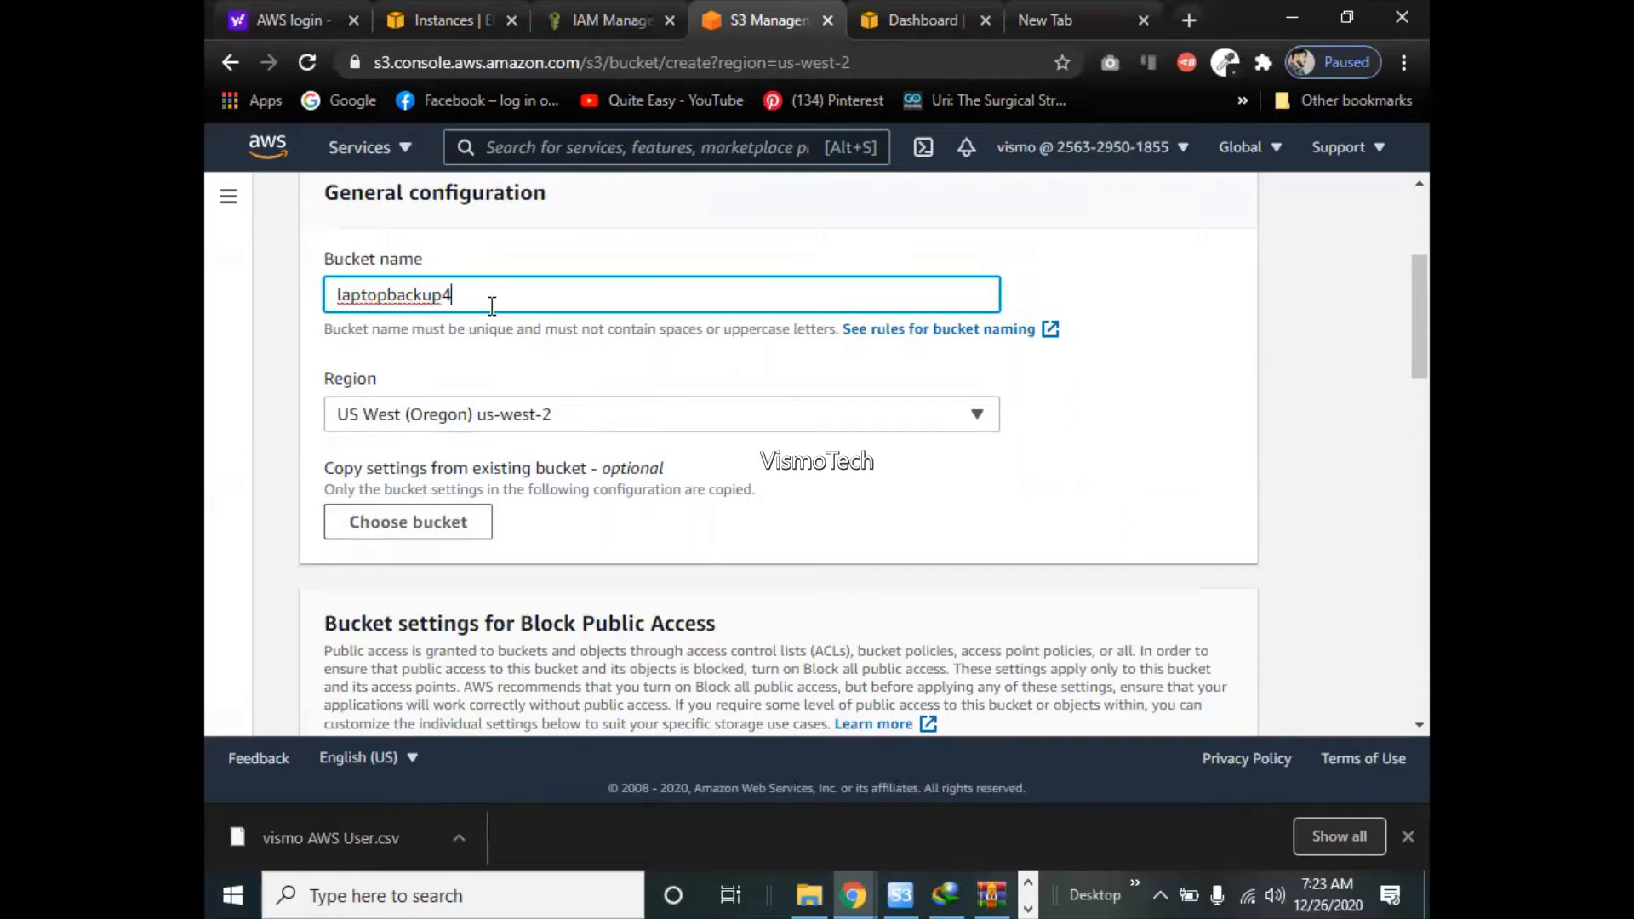
key("BackSpace")
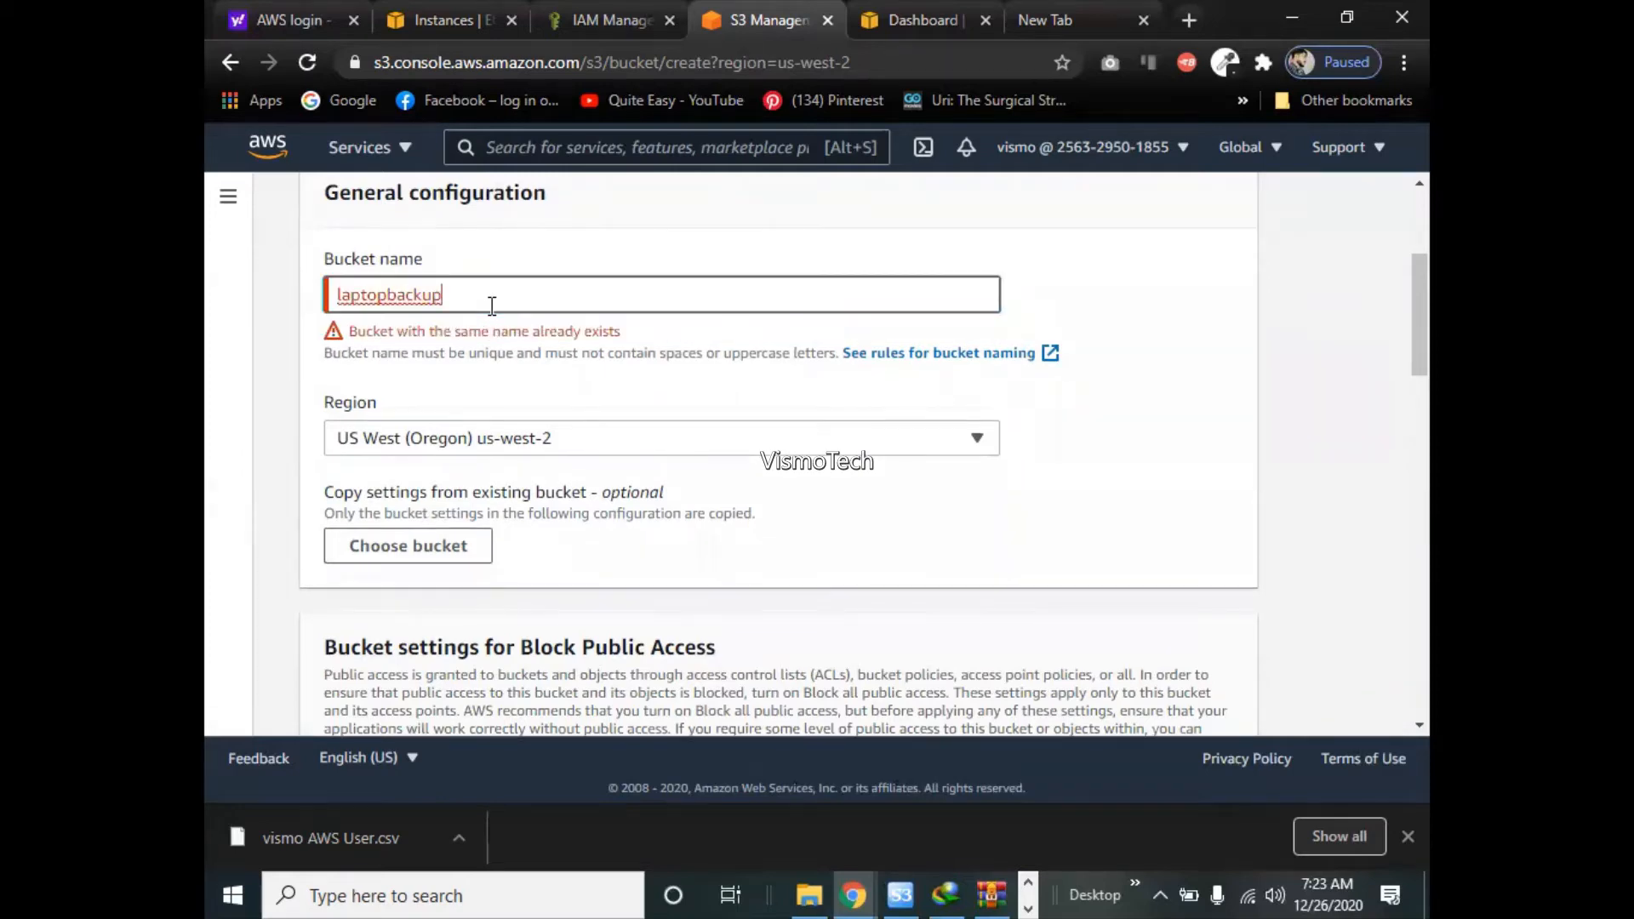
key("Left")
key("Left")
key("Left")
key("Left")
key("Left")
type("-")
key("BackSpace")
key("BackSpace")
key("BackSpace")
key("BackSpace")
key("BackSpace")
key("BackSpace")
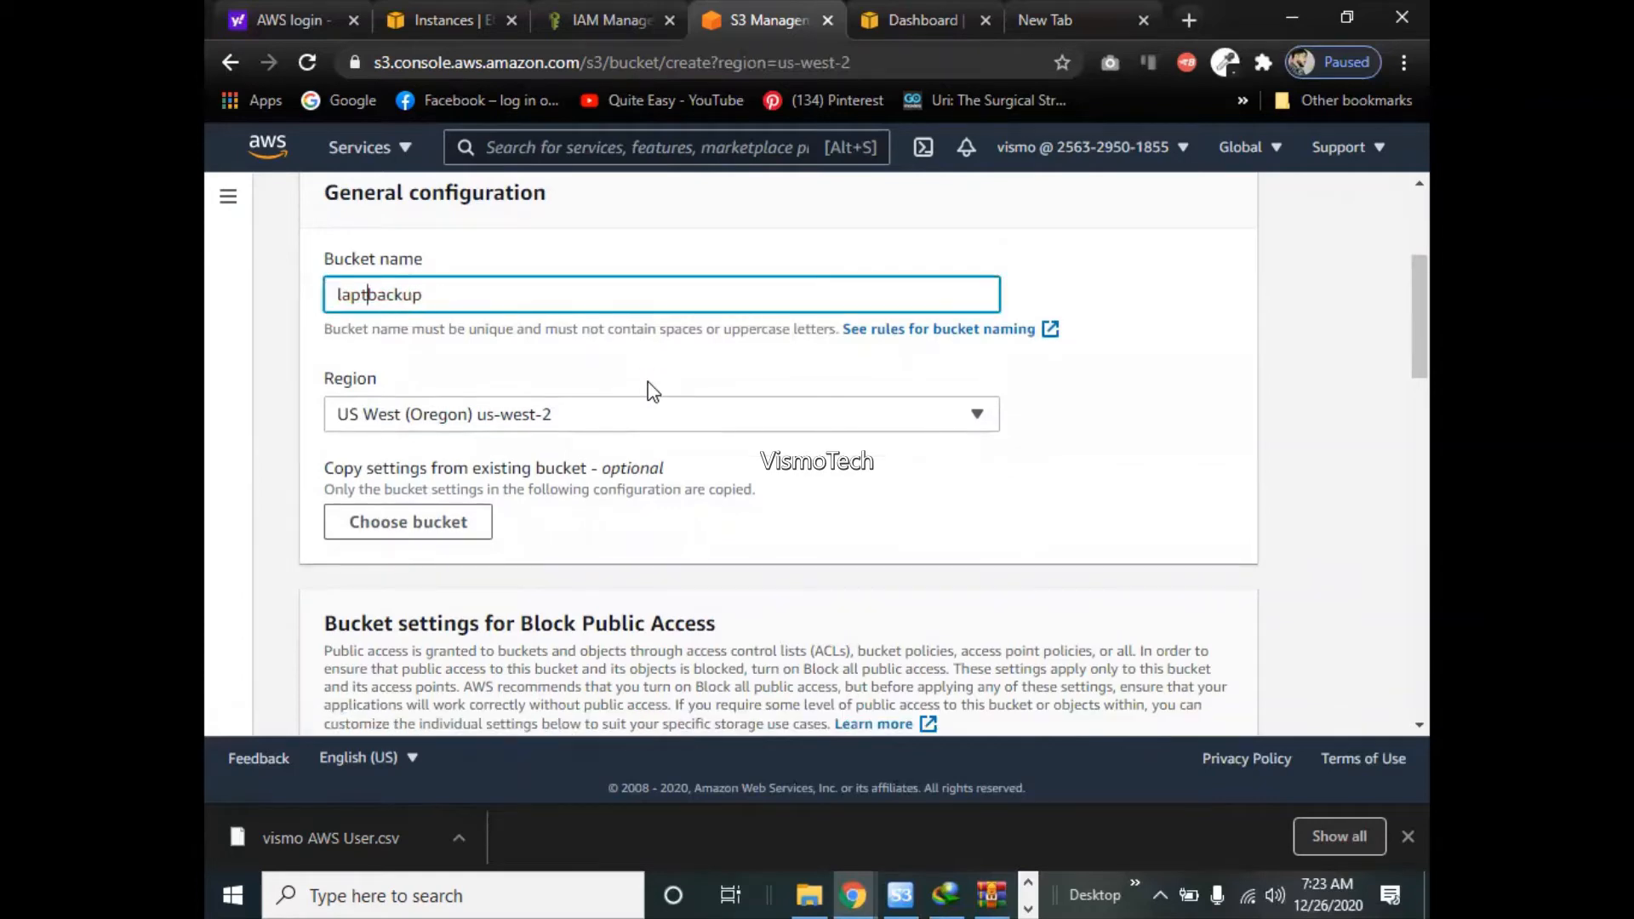
key("BackSpace")
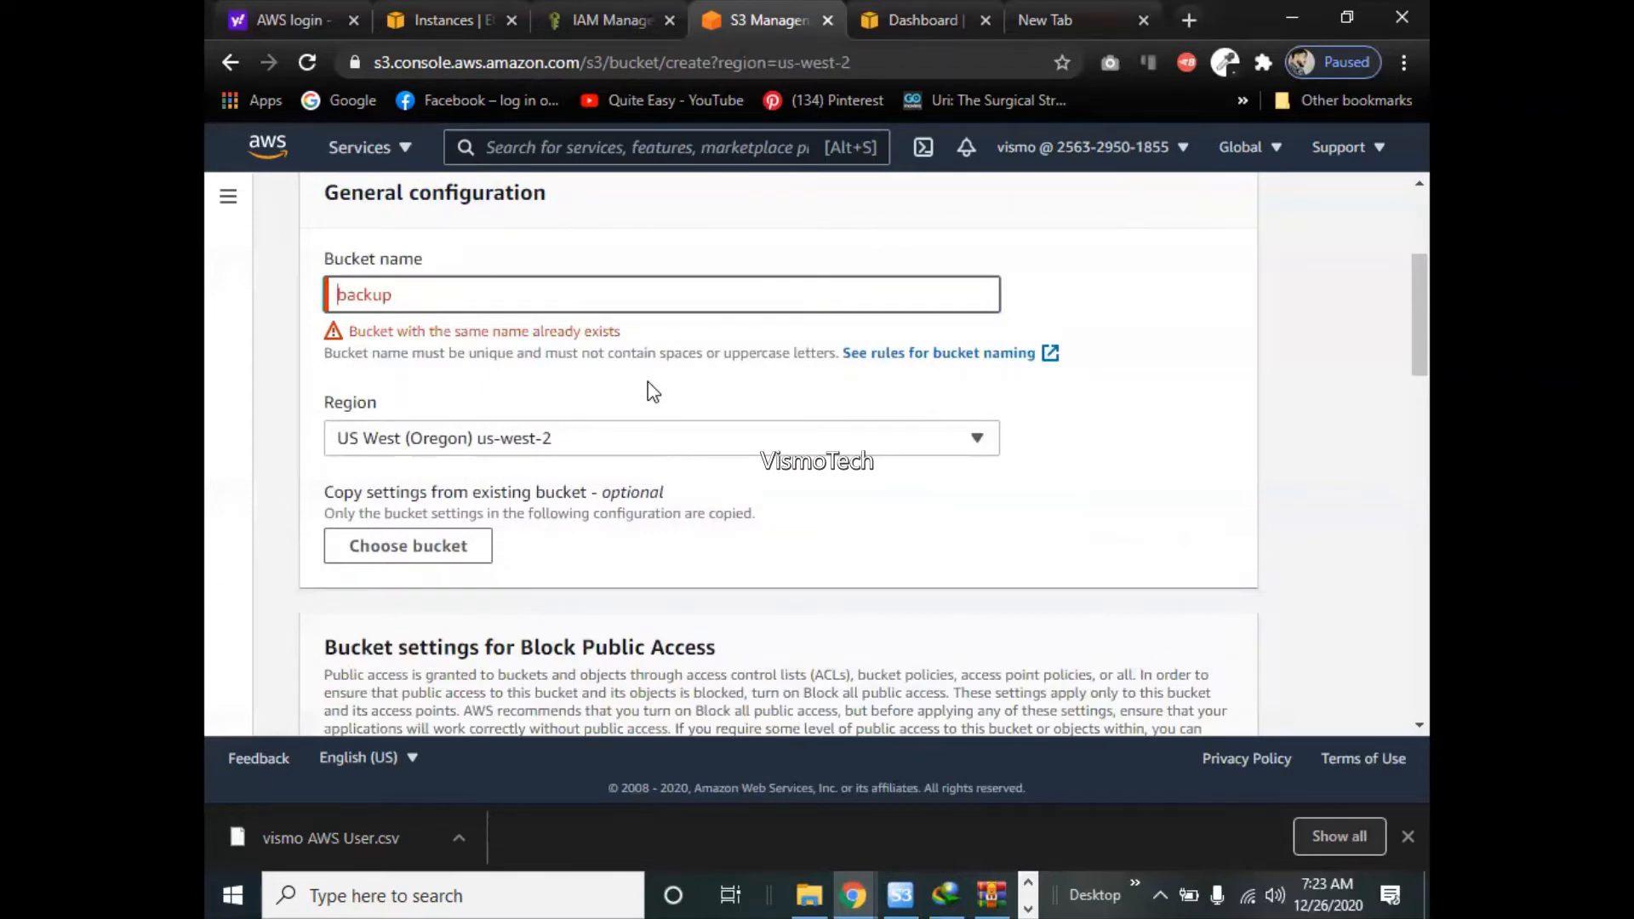
Retype the bucket name as laptopbackup3 and scroll down to the Create bucket button.
double_click(619, 303)
key("Right")
key("Left")
key("Left")
key("Left")
key("Left")
key("Left")
key("Left")
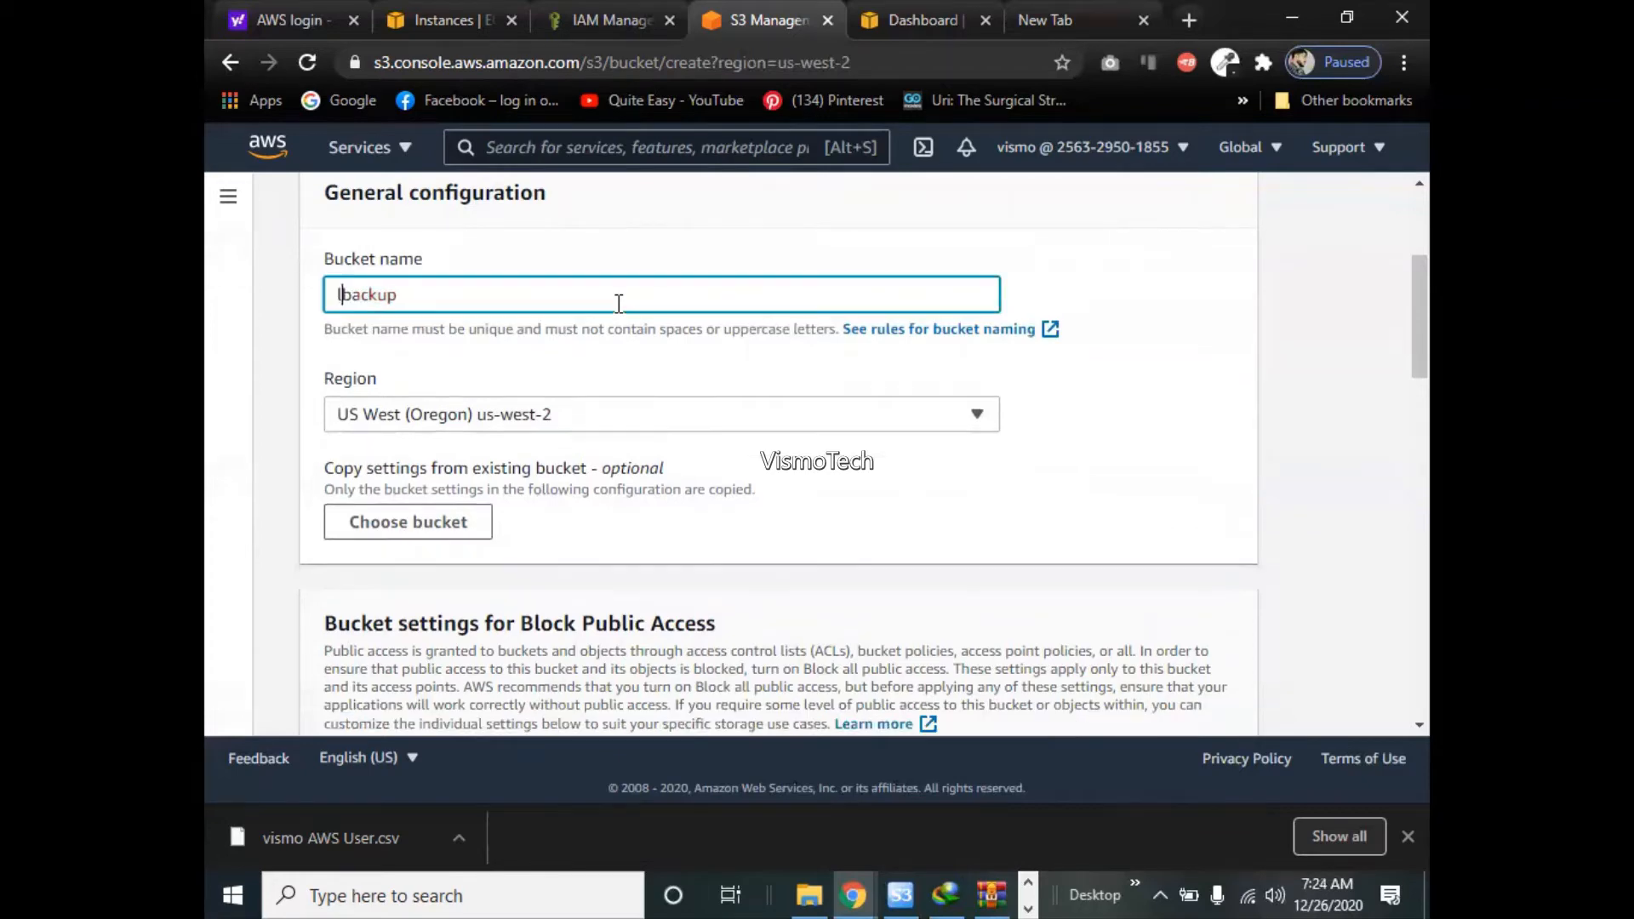
type("laptop")
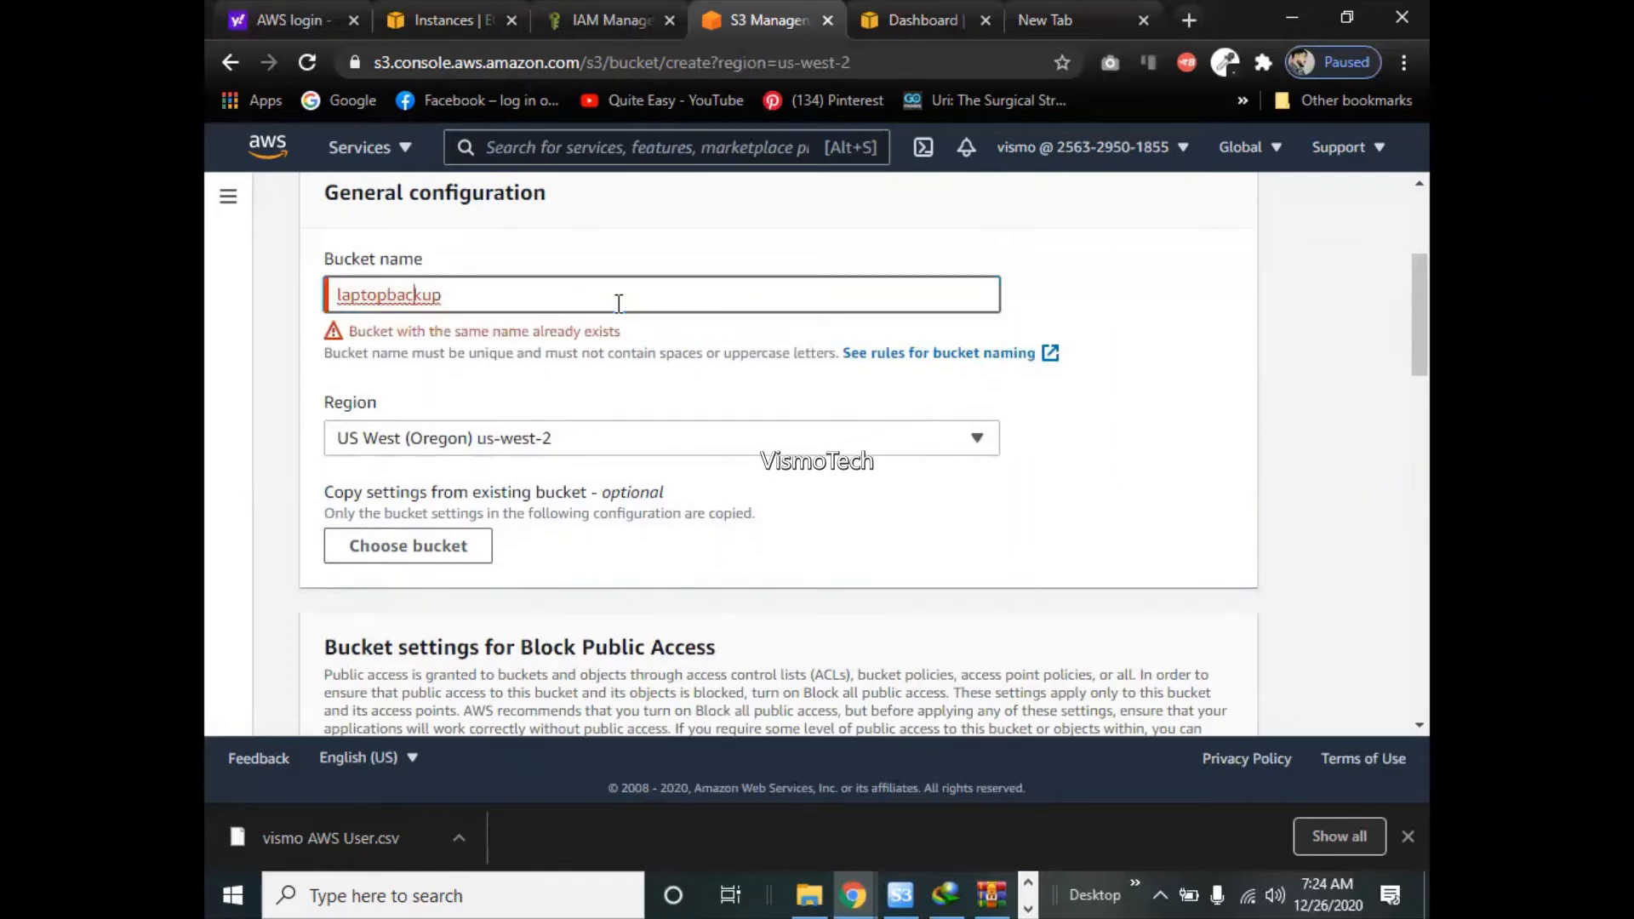
left_click(619, 303)
type("3")
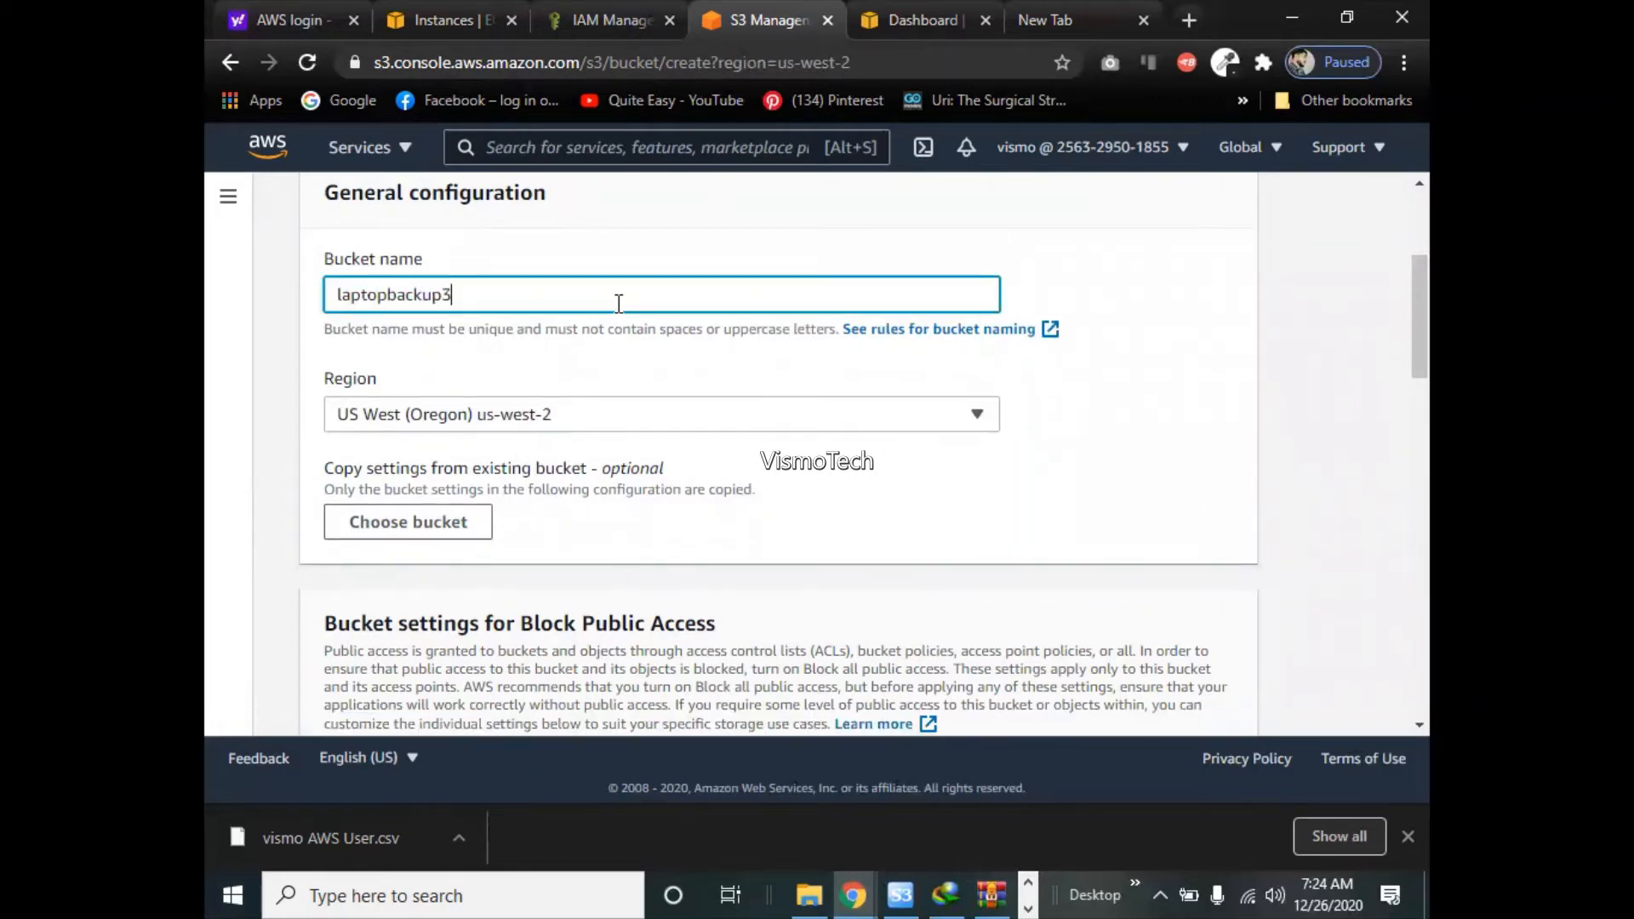
left_click(654, 390)
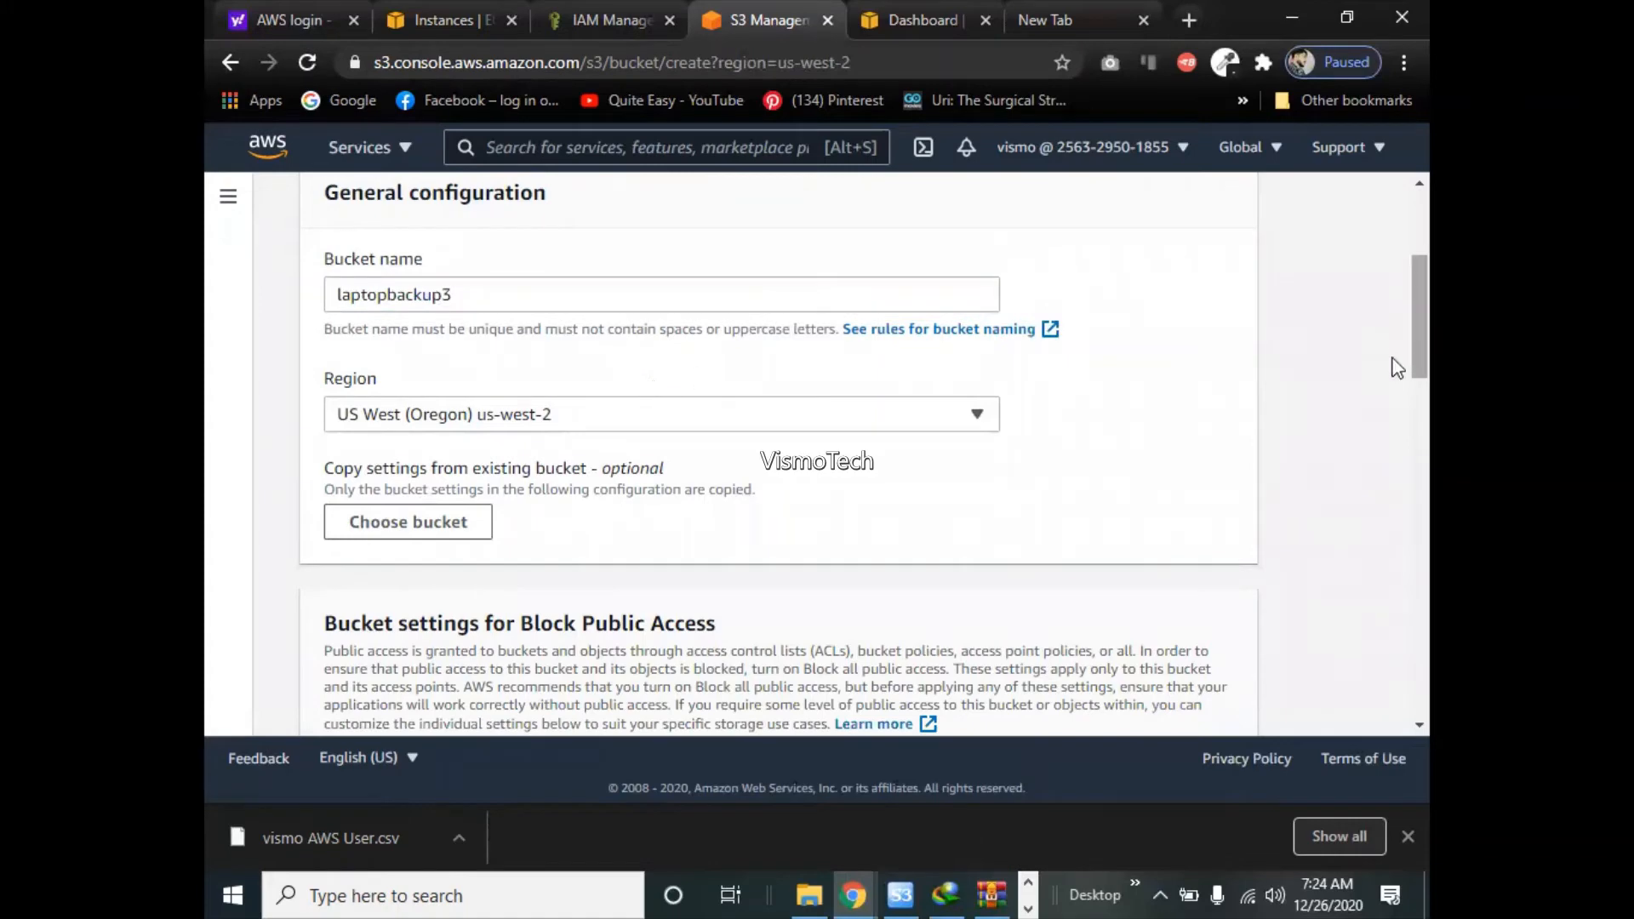
left_click_drag(1395, 366, 1397, 722)
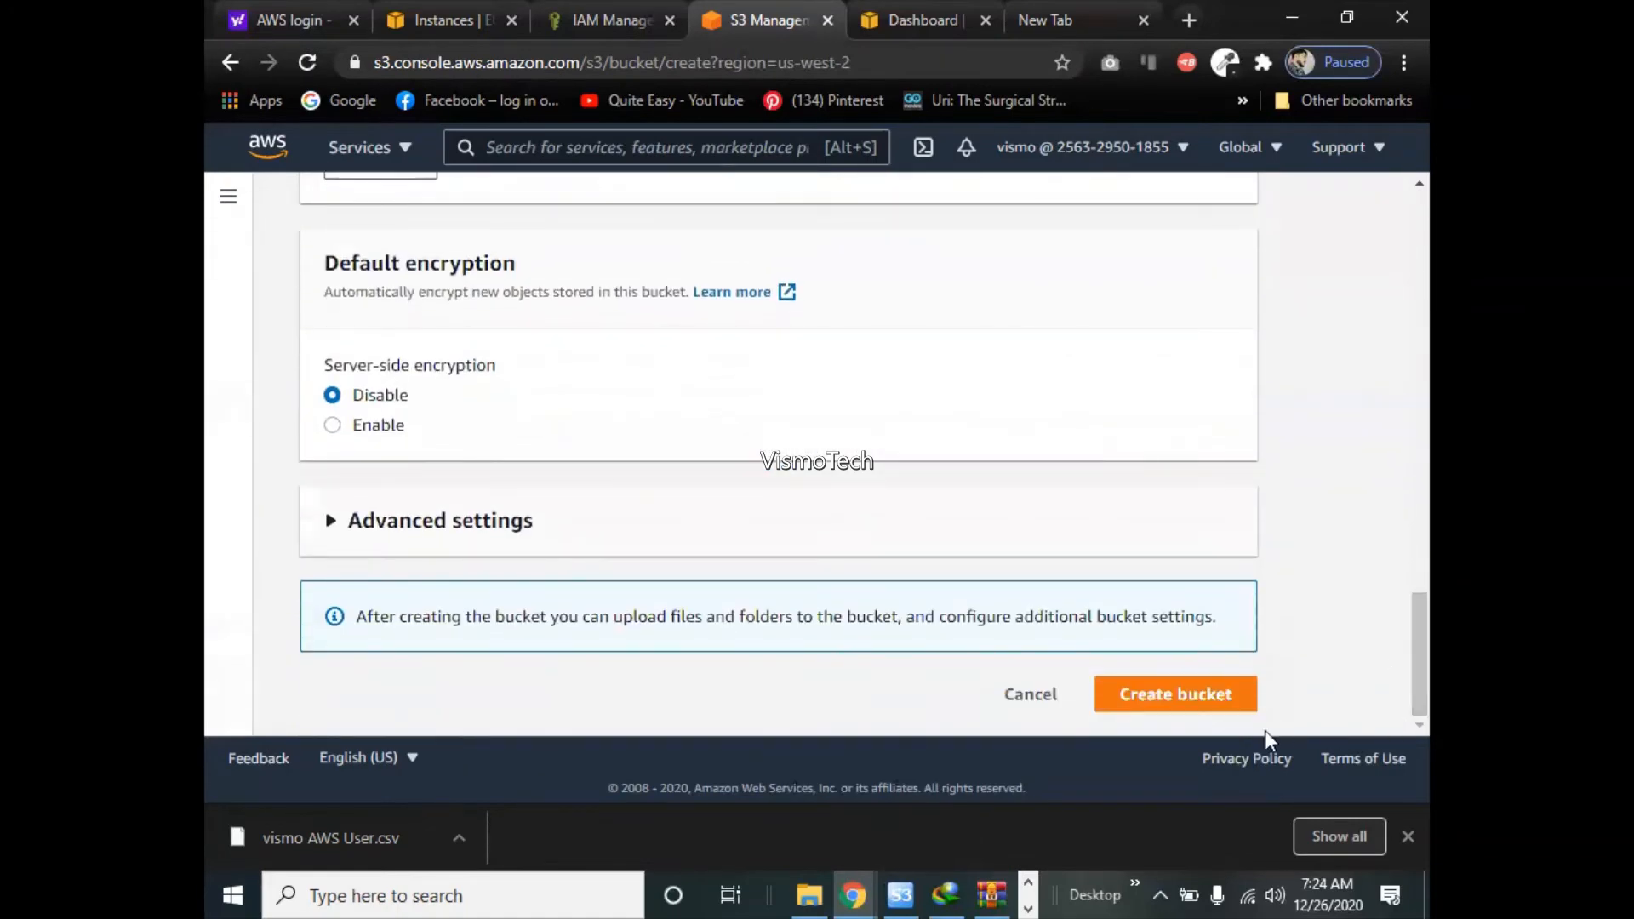
Create the laptopbackup3 bucket and open its empty Objects tab from the Buckets list.
left_click(1200, 698)
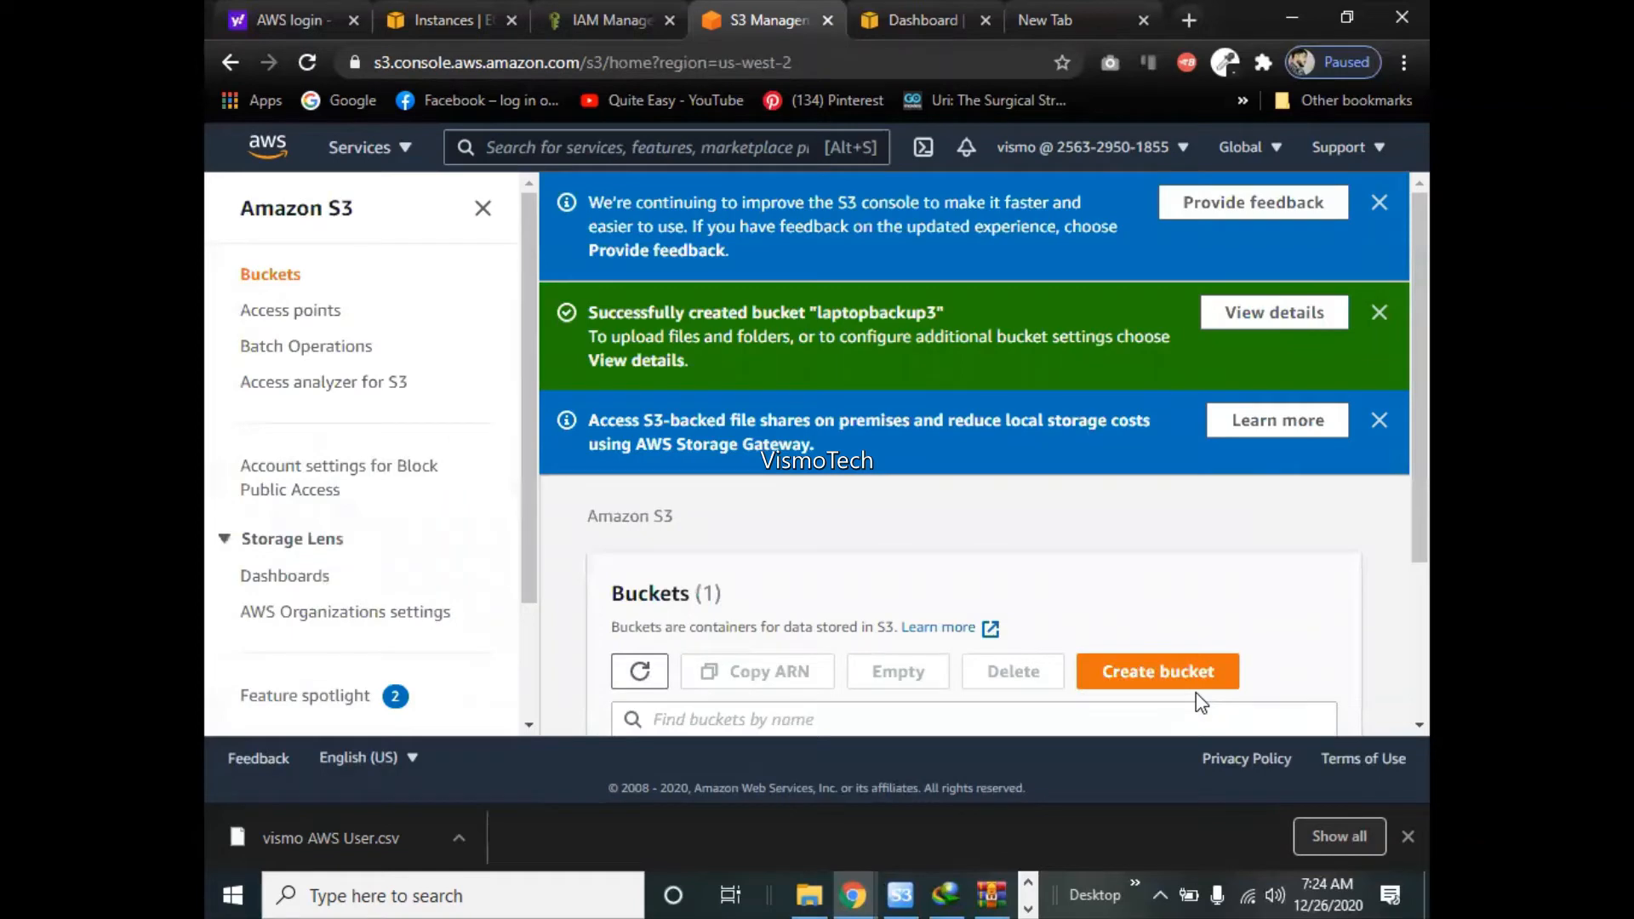
scroll(1395, 511, "down", 2)
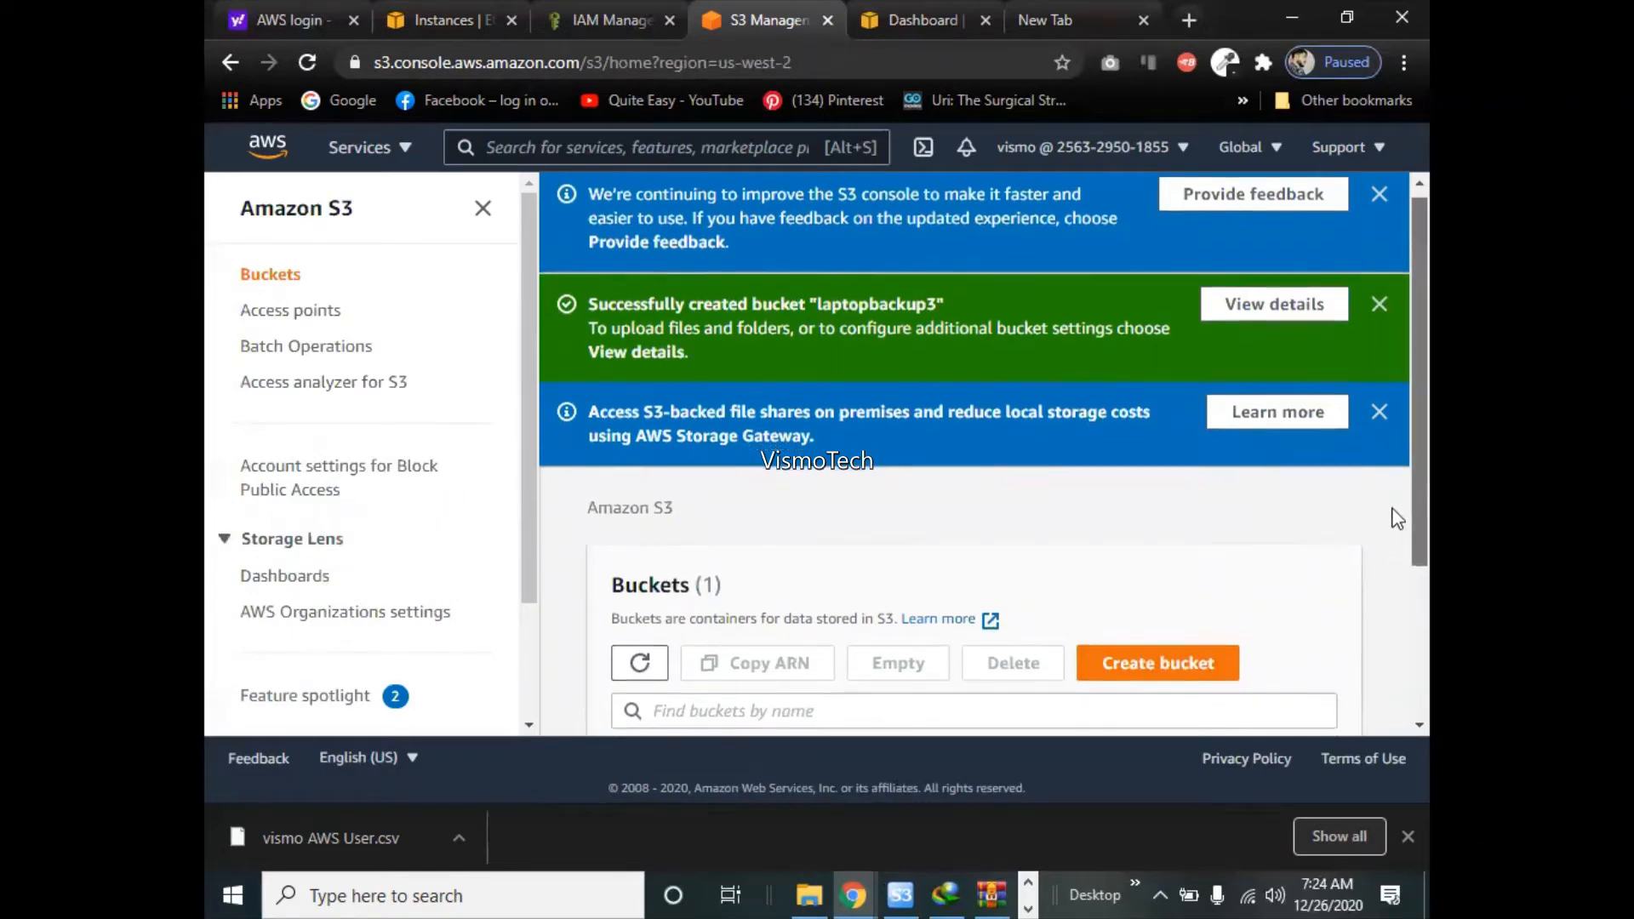
scroll(1396, 610, "down", 1)
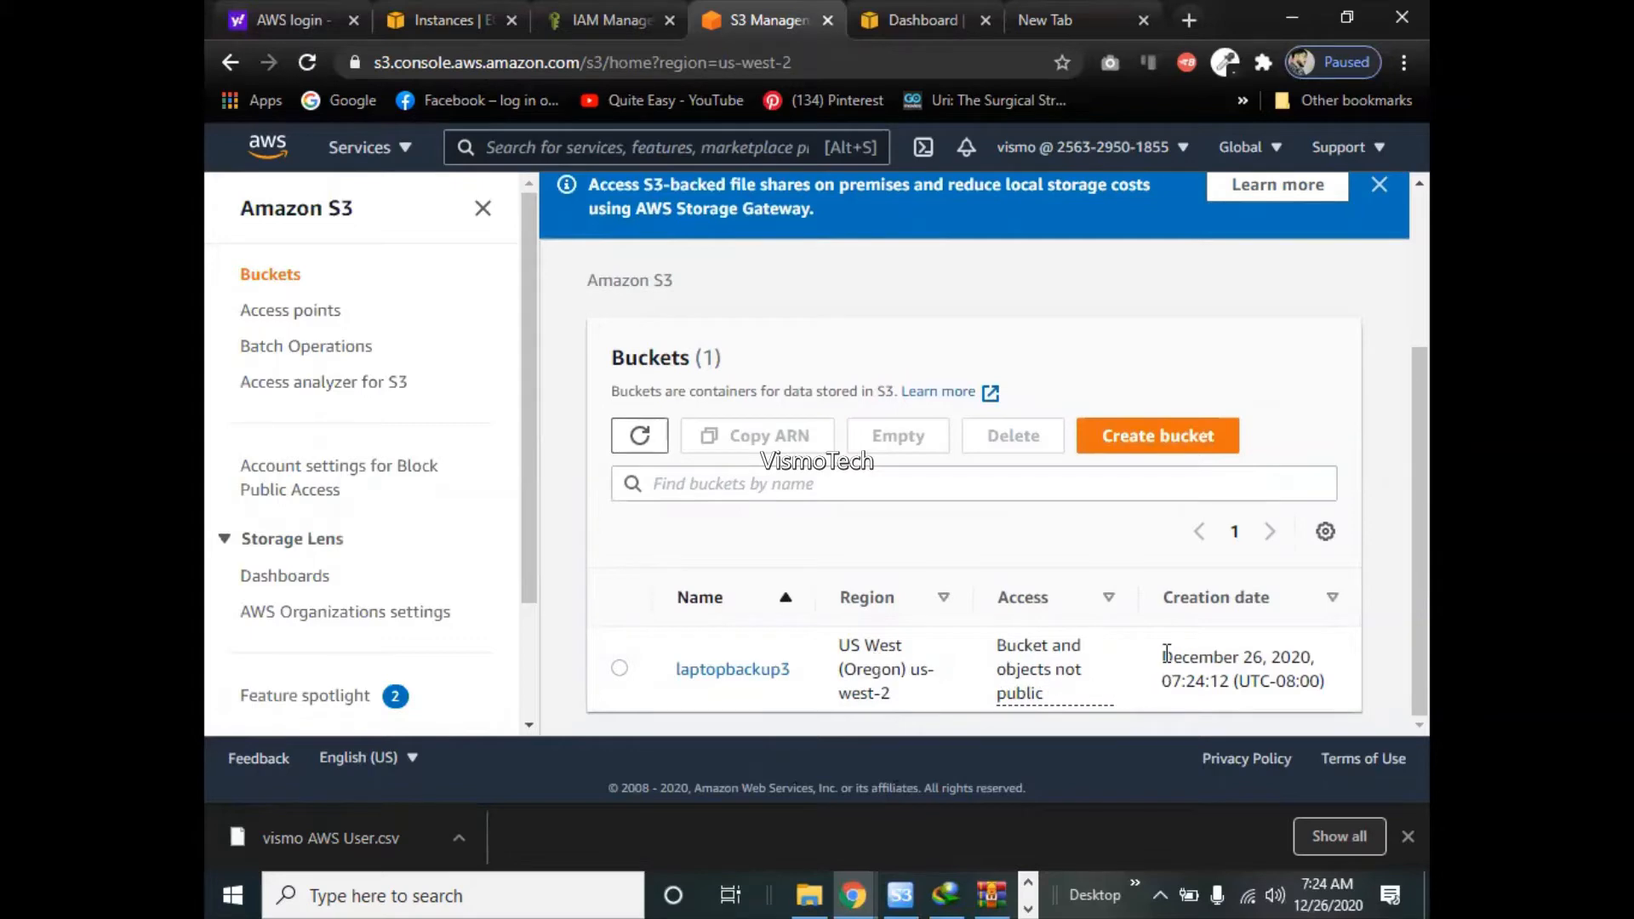
left_click(782, 679)
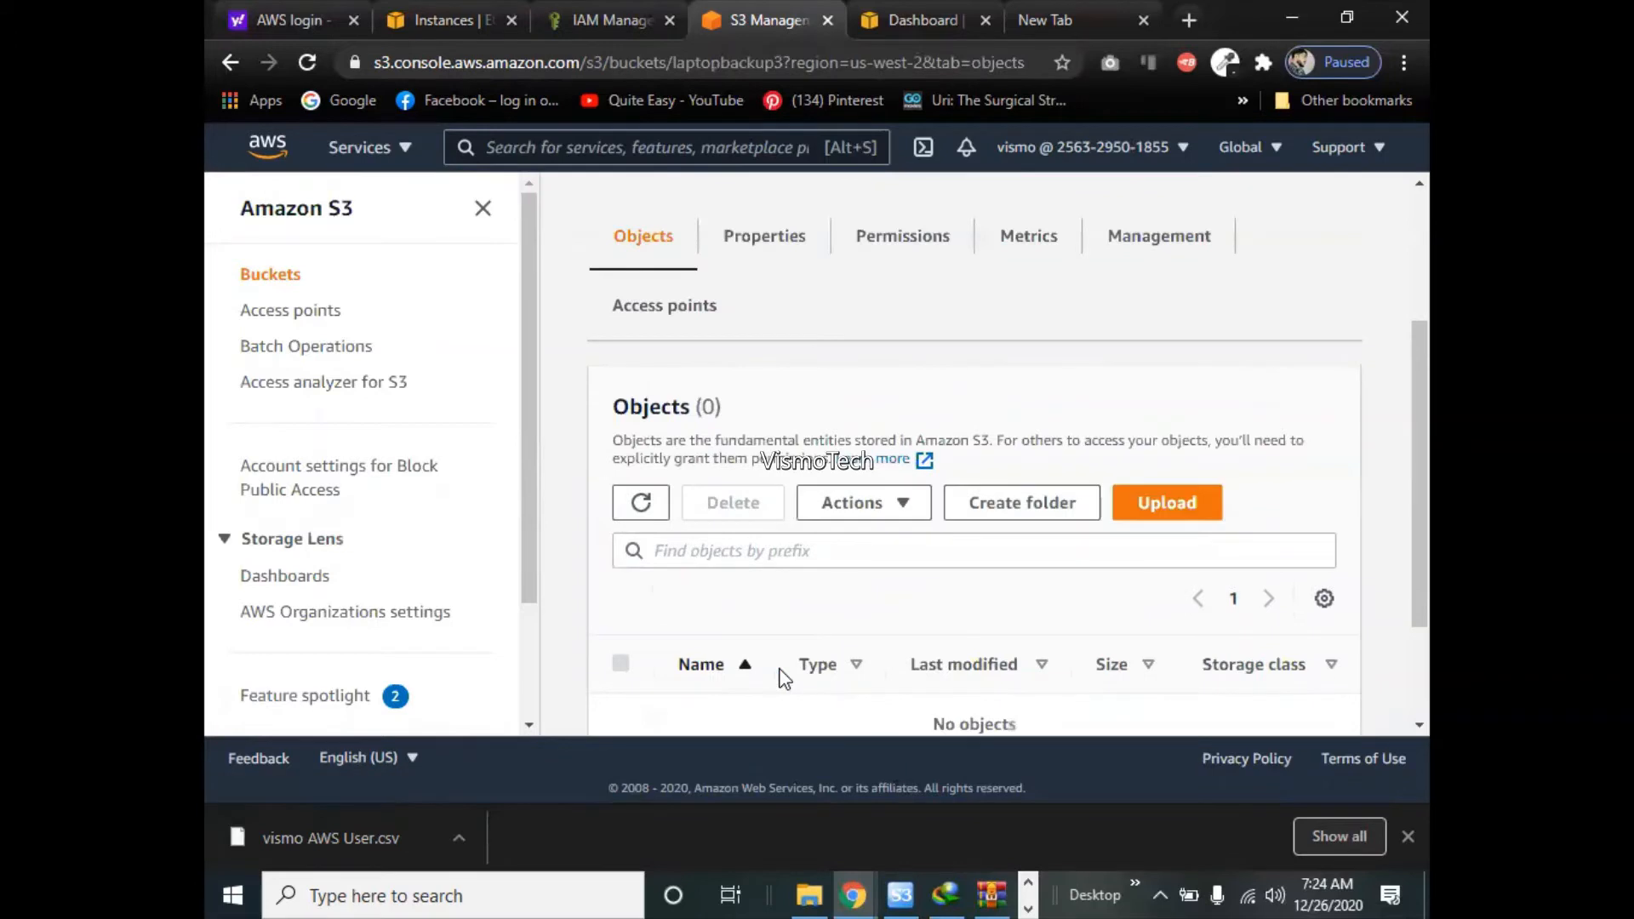
scroll(1396, 519, "down", 1)
scroll(1398, 562, "down", 1)
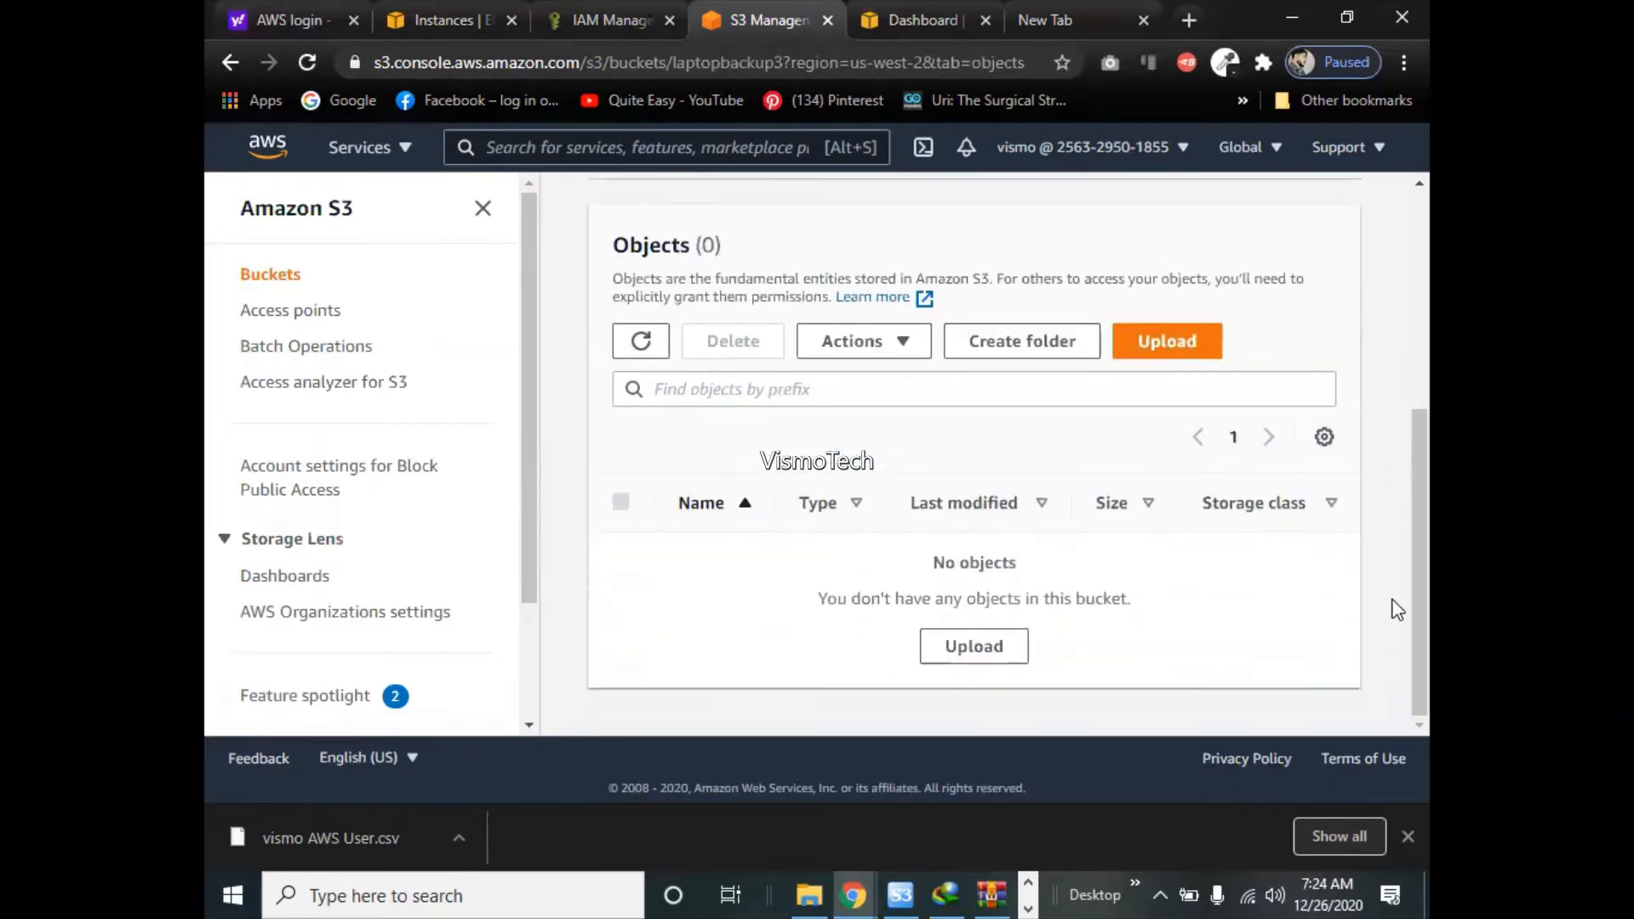
Start an upload into laptopbackup3 and bring up the file chooser with Add files.
left_click(959, 649)
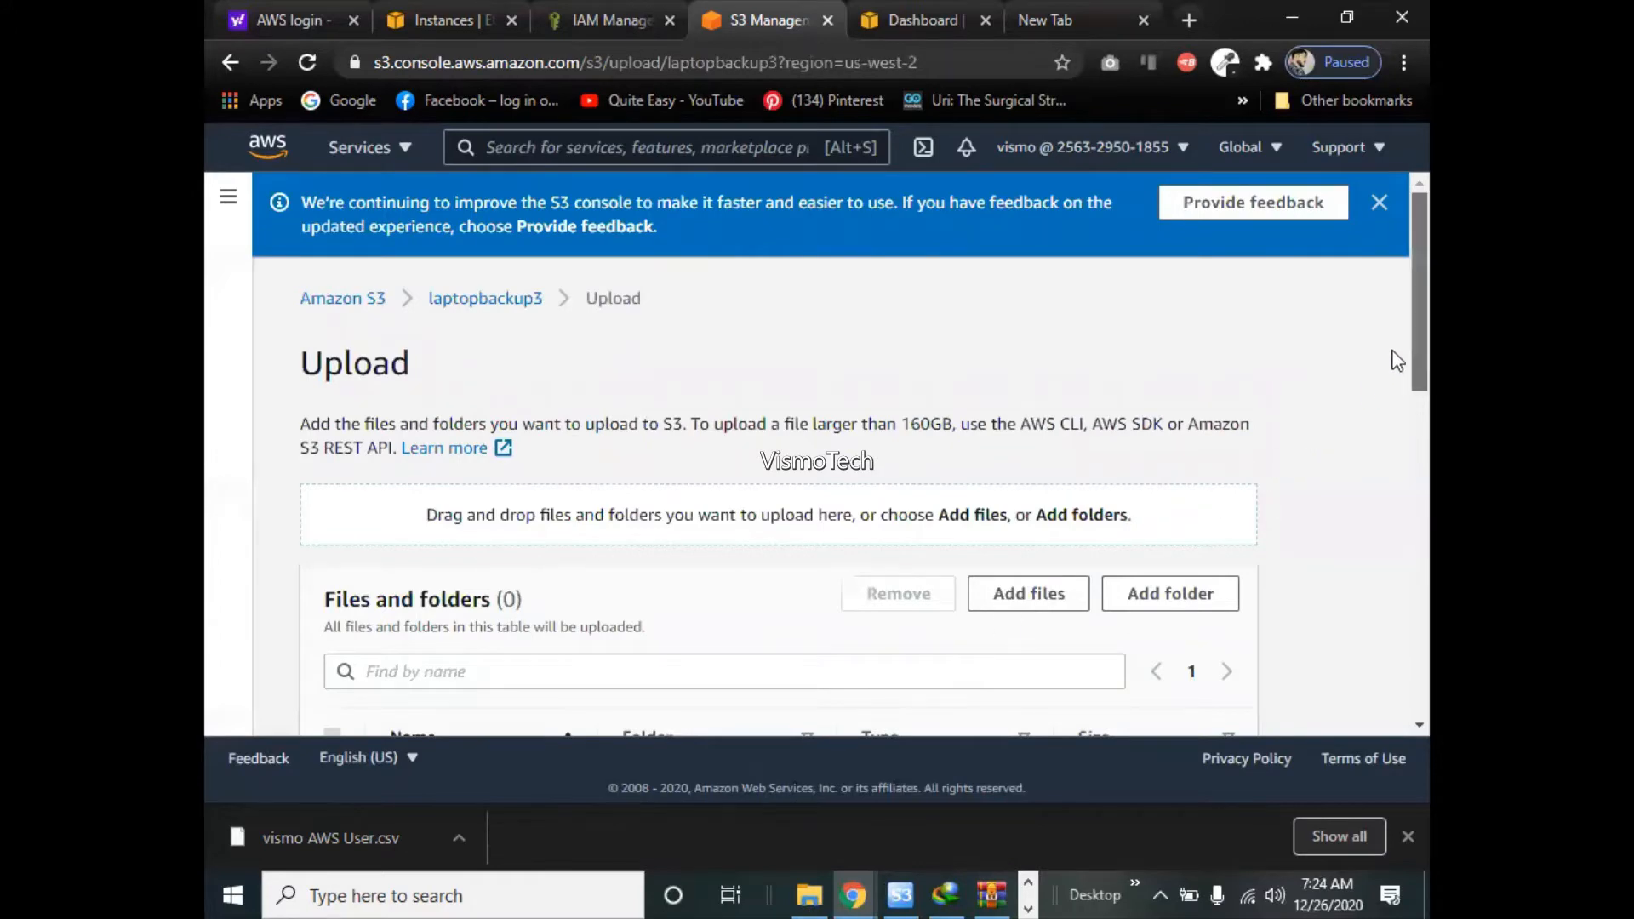
scroll(1396, 361, "down", 2)
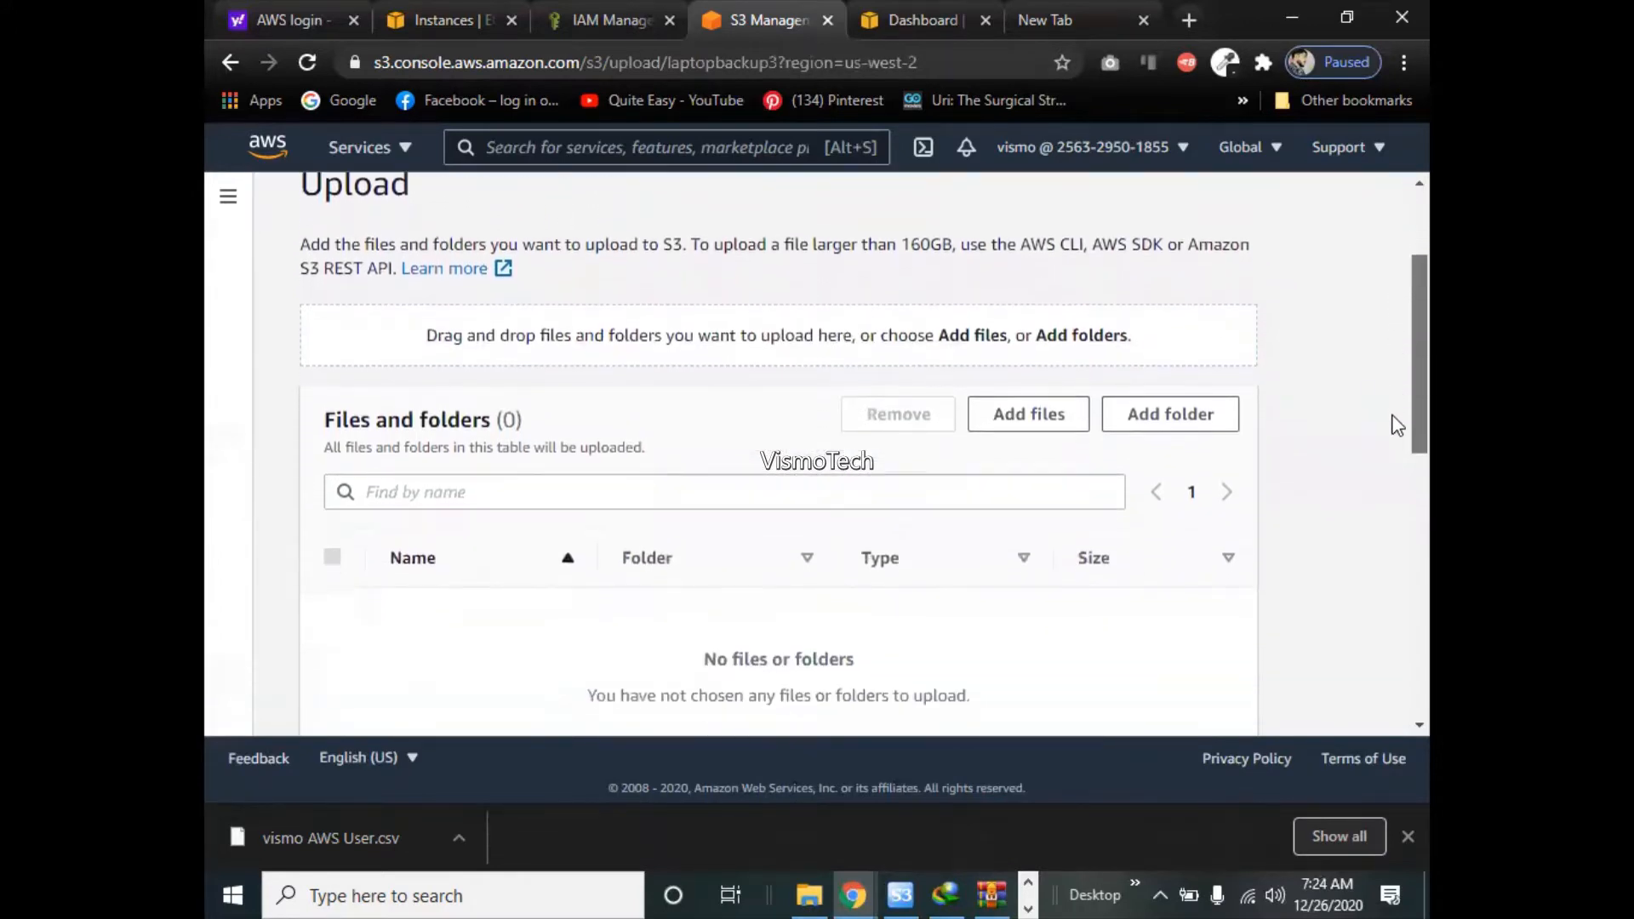
scroll(1396, 451, "down", 2)
scroll(1394, 477, "up", 1)
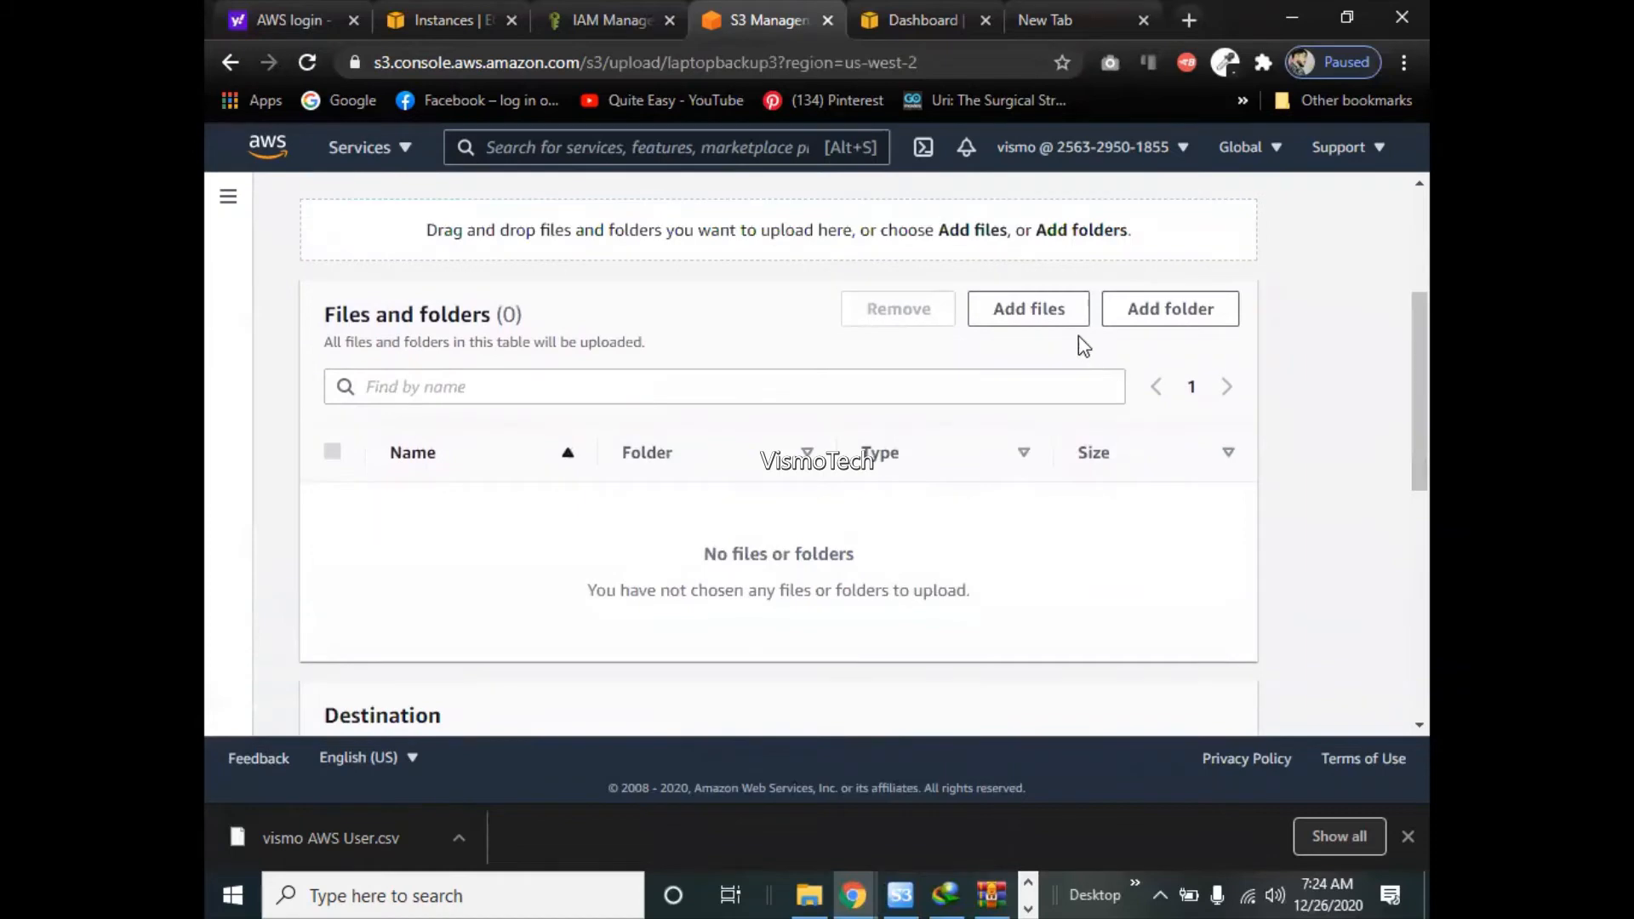
left_click(1029, 310)
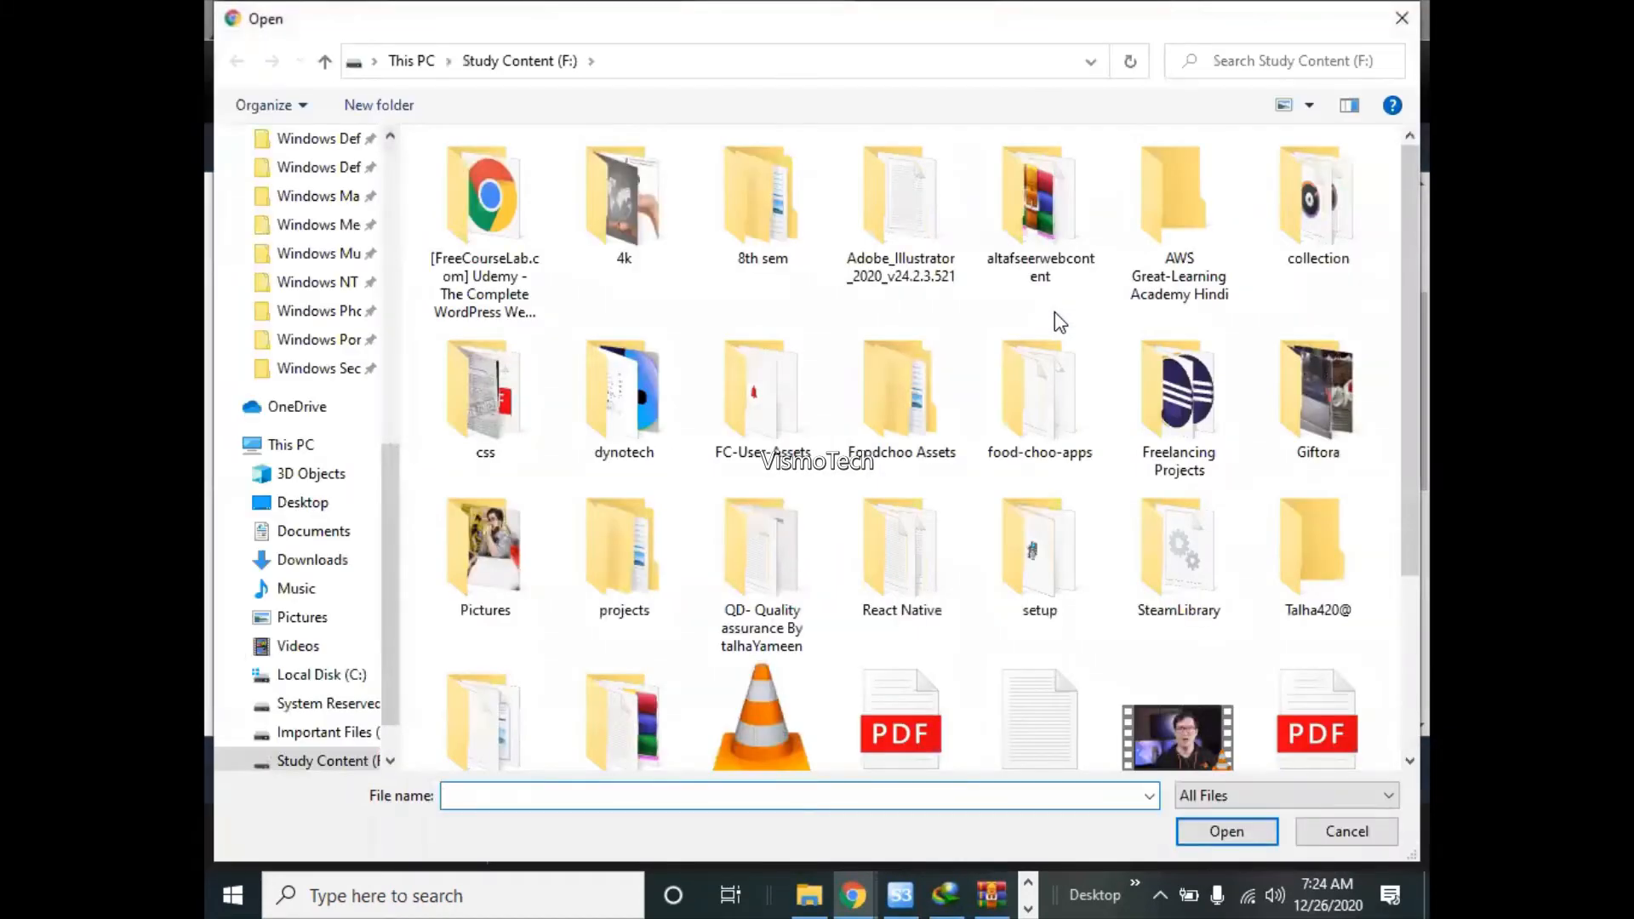
Pick the Capture image from the Study Content (F:) drive for the upload.
scroll(1396, 598, "down", 1)
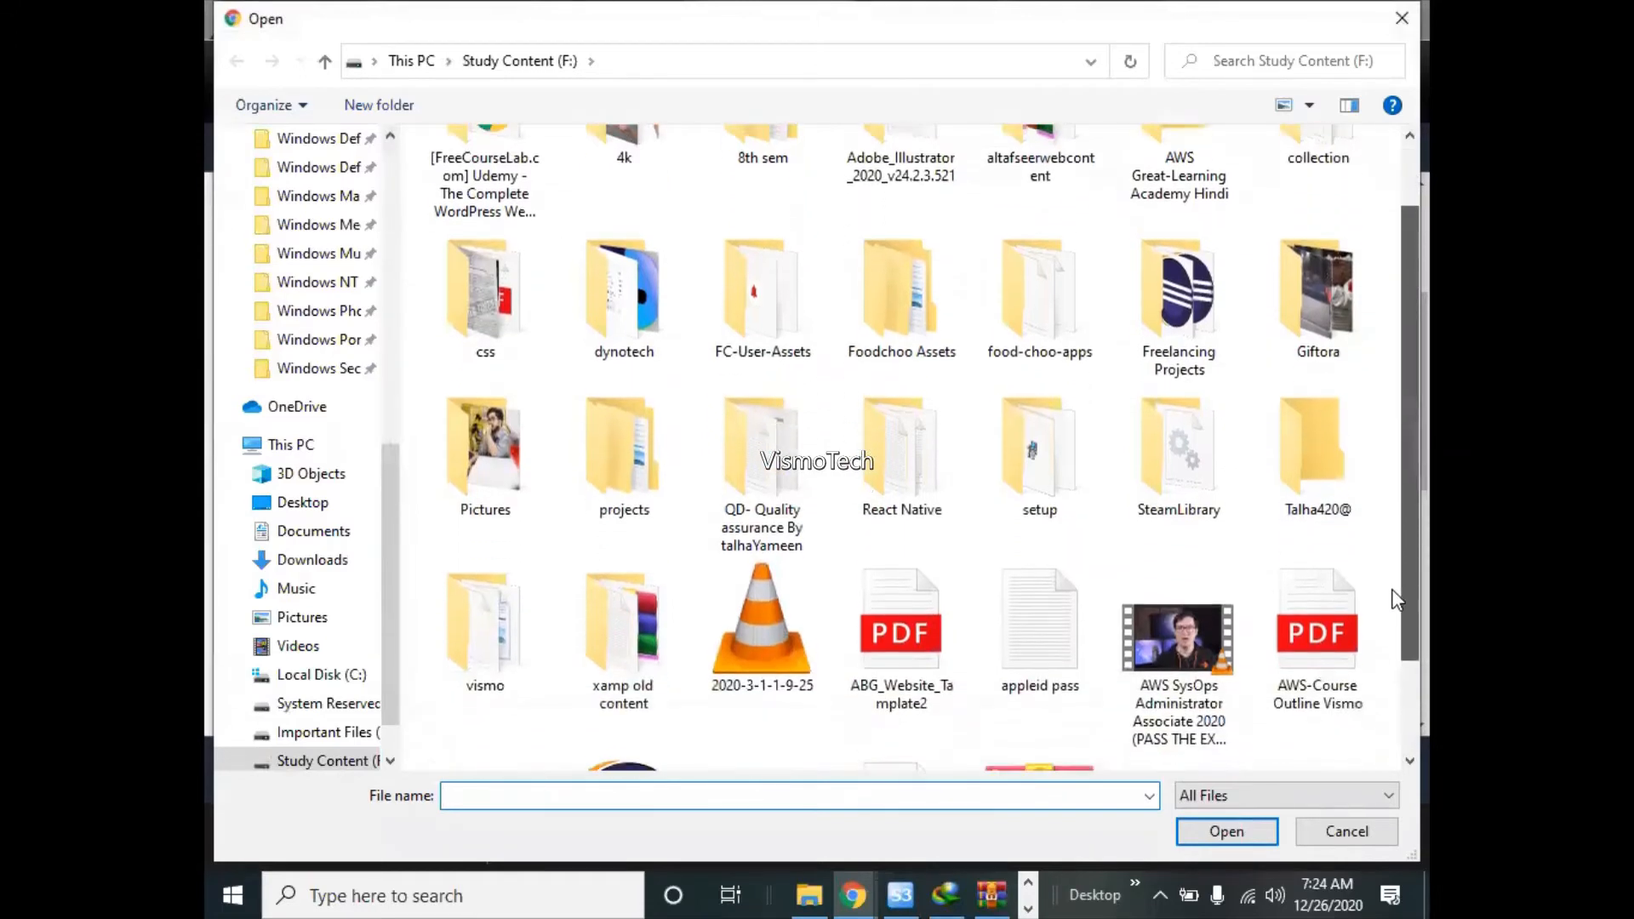
scroll(1394, 647, "down", 1)
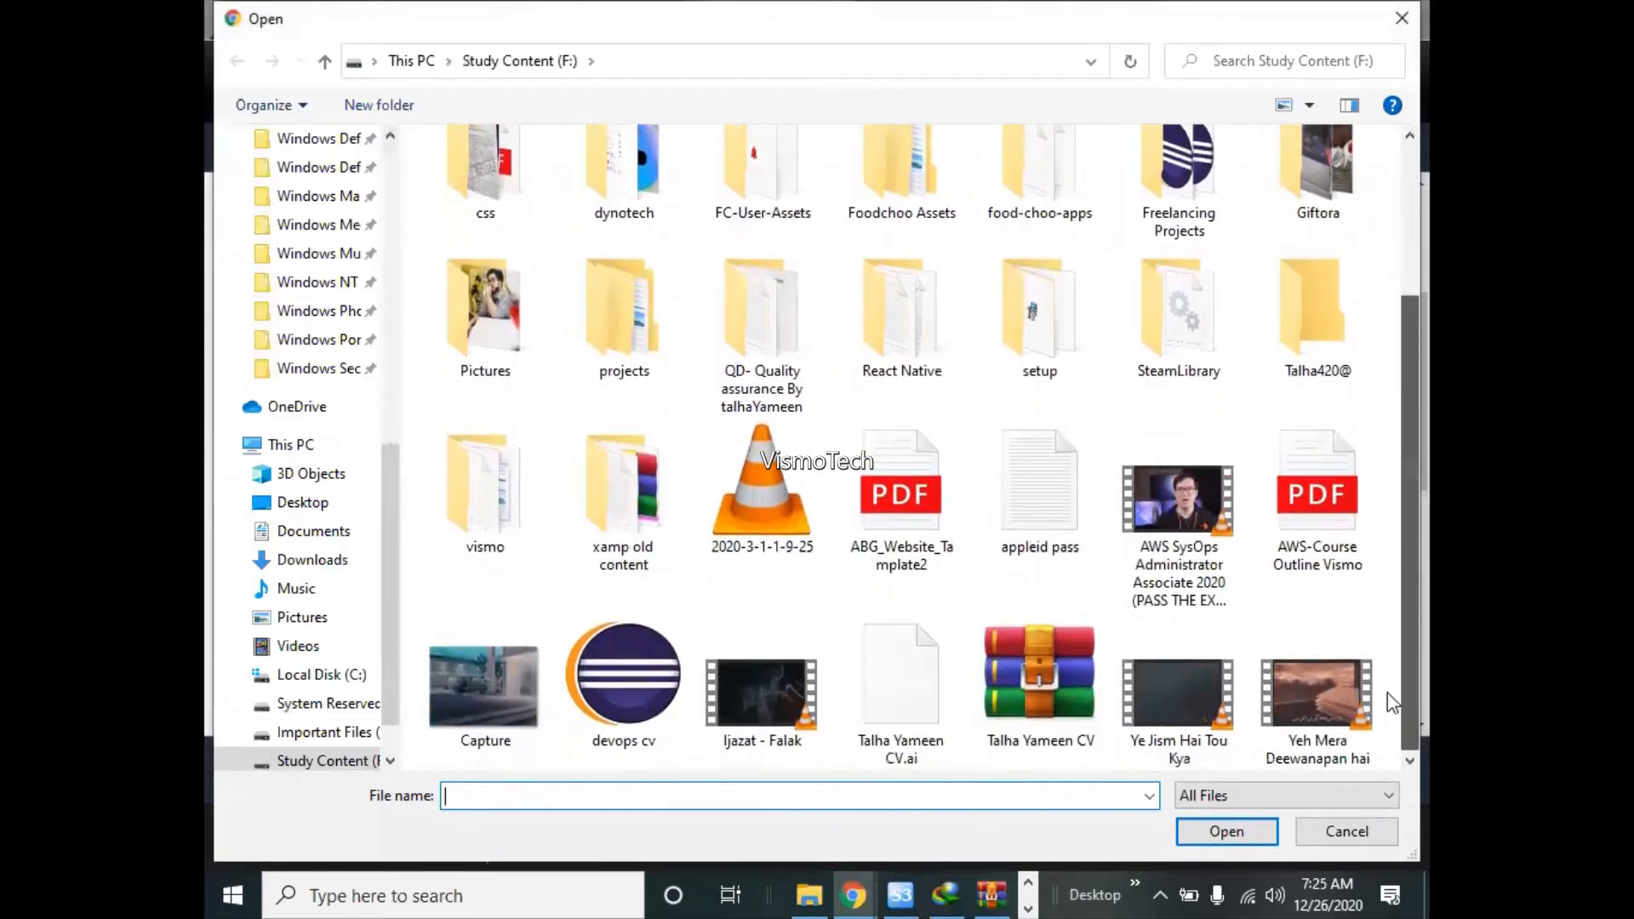
left_click(436, 692)
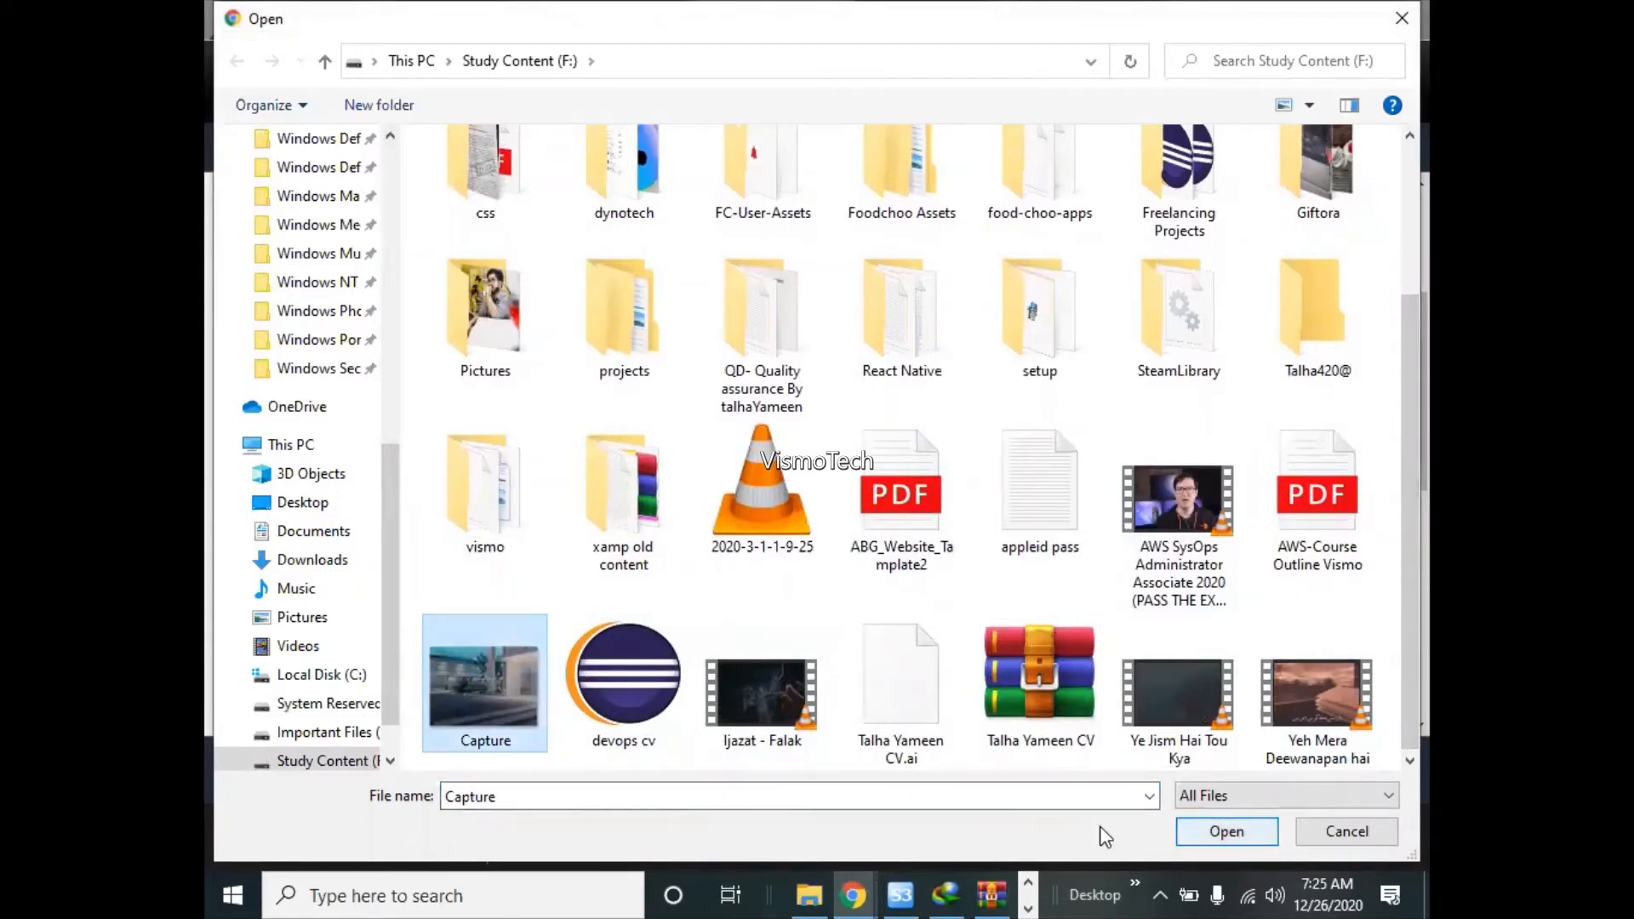
key("Return")
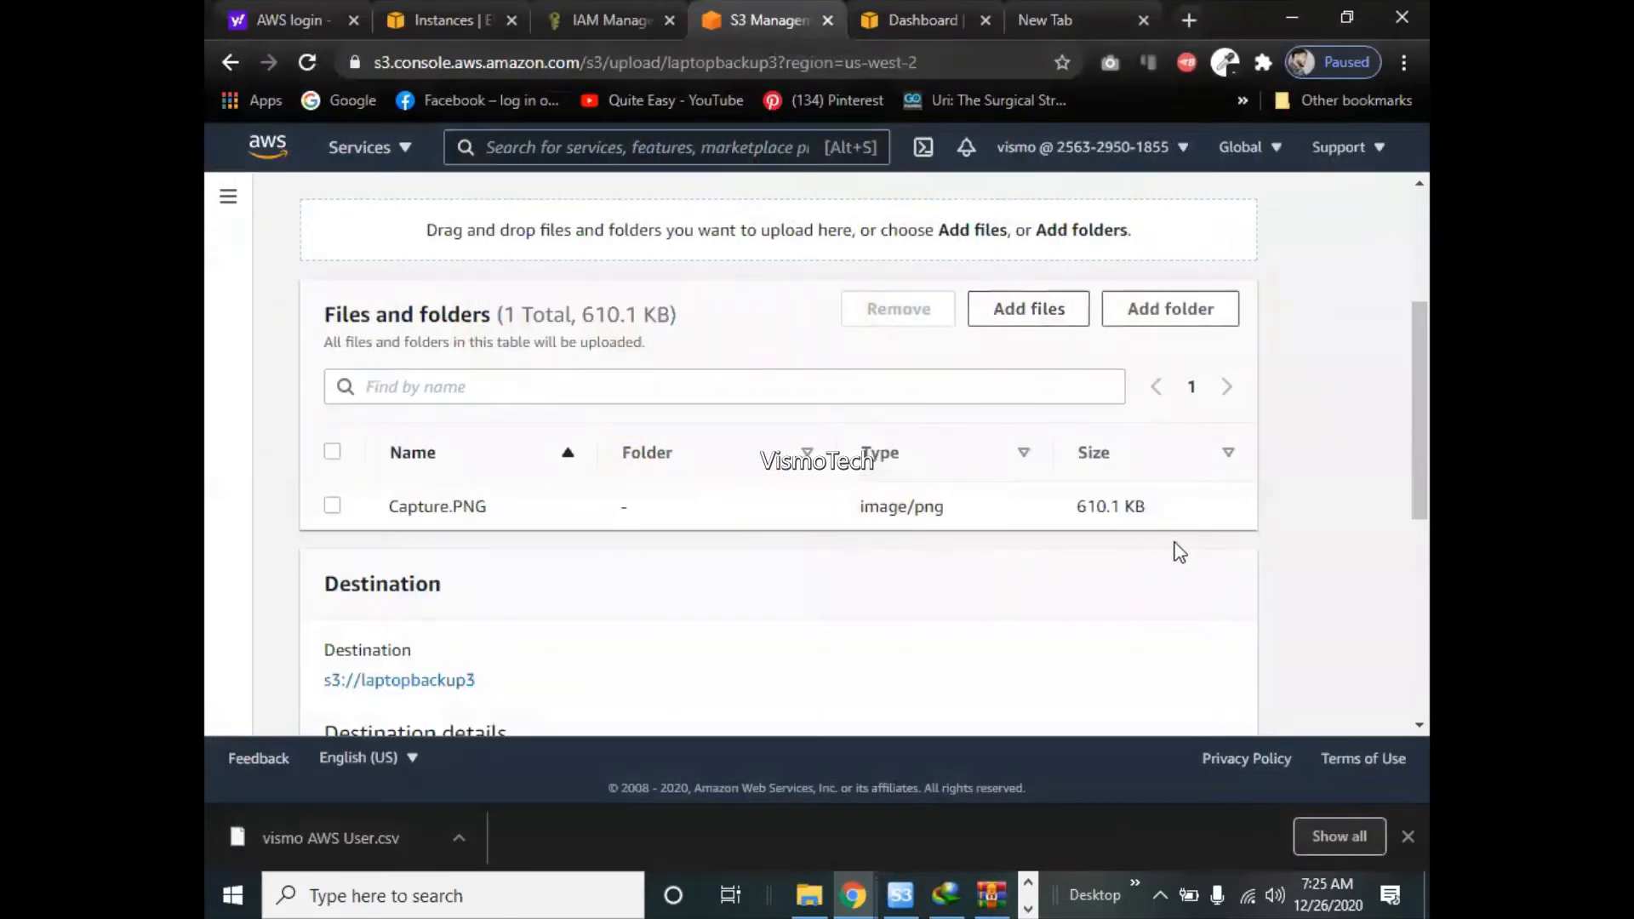
Upload Capture.PNG (610.1 KB) to laptopbackup3 and confirm the status shows Succeeded with 0 failed.
left_click_drag(1390, 481, 1393, 714)
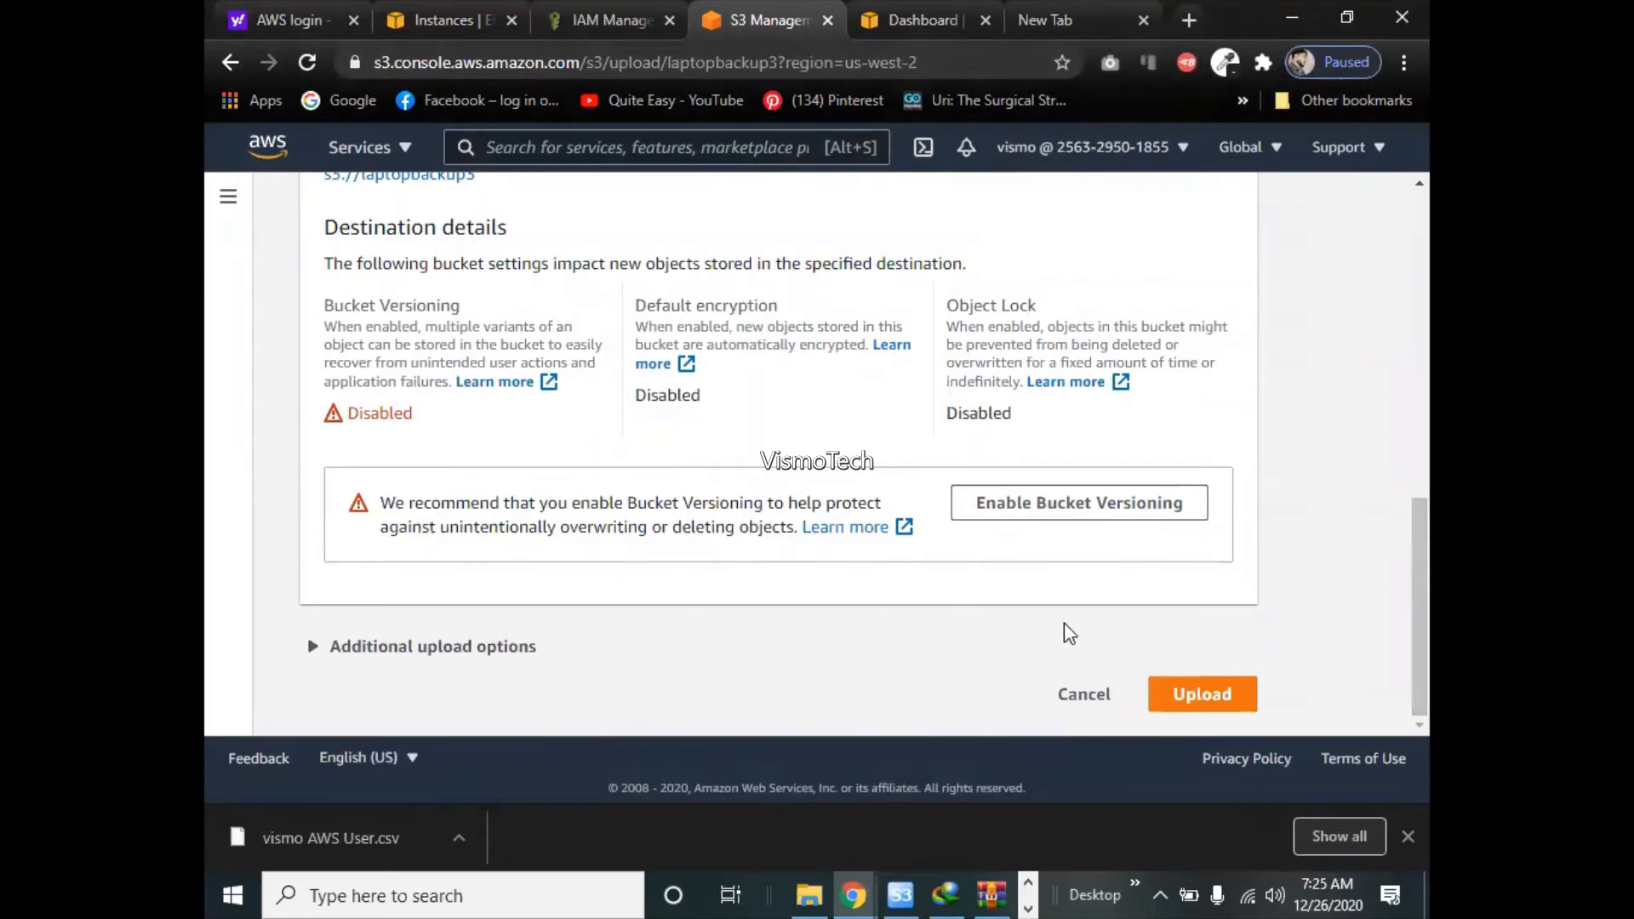
left_click(1195, 696)
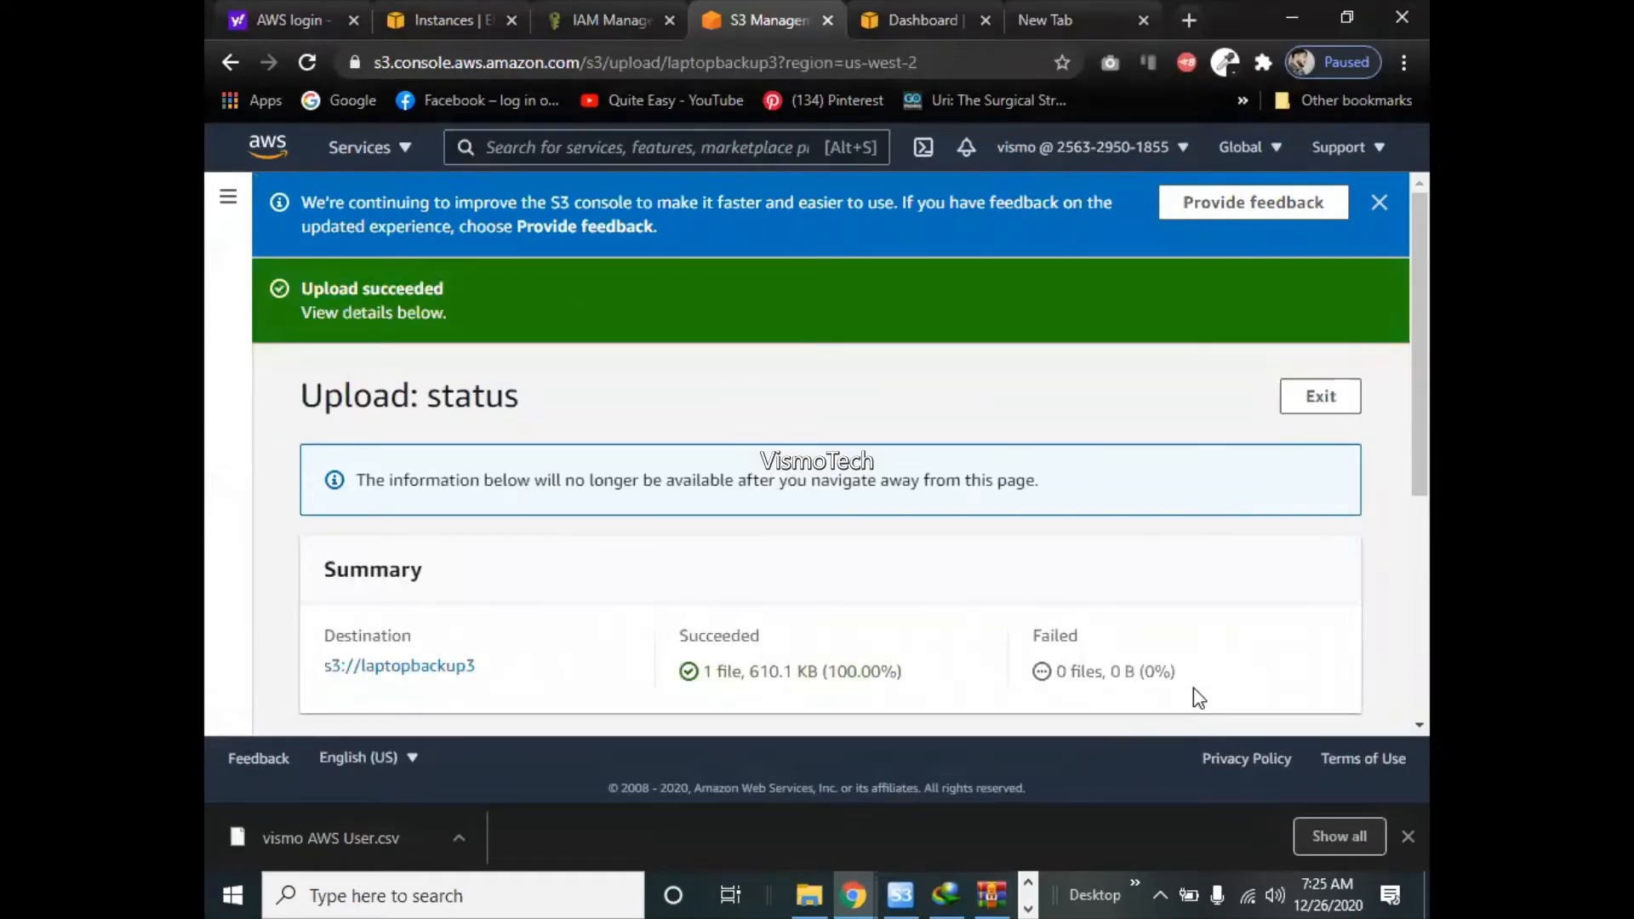
scroll(1390, 476, "down", 3)
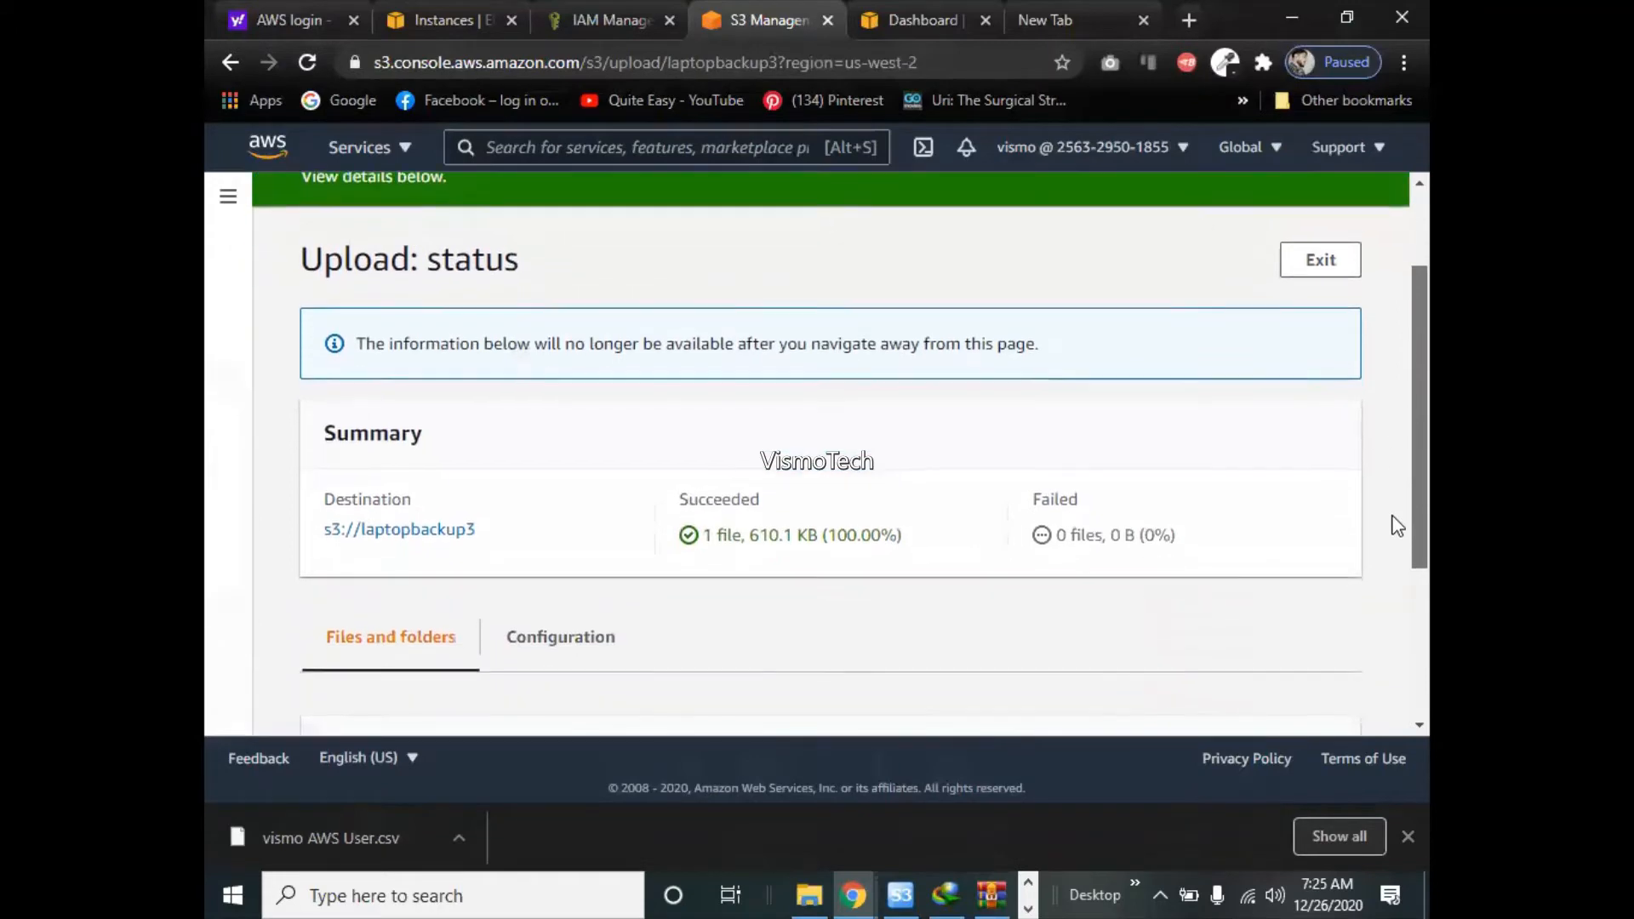
scroll(1396, 525, "down", 3)
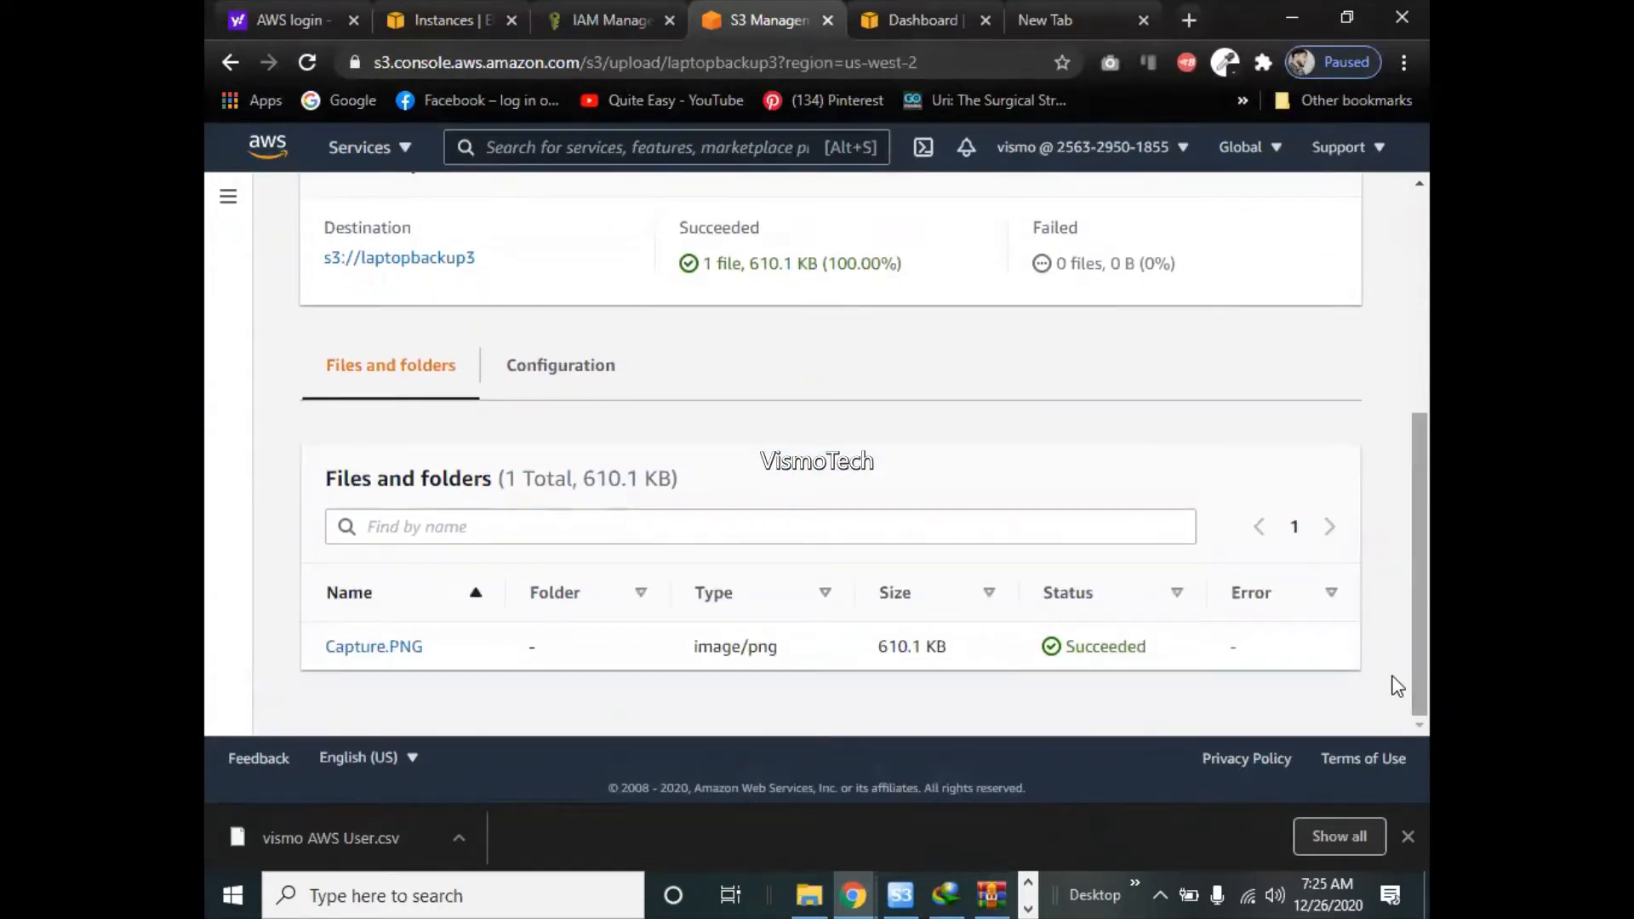
scroll(1393, 452, "up", 3)
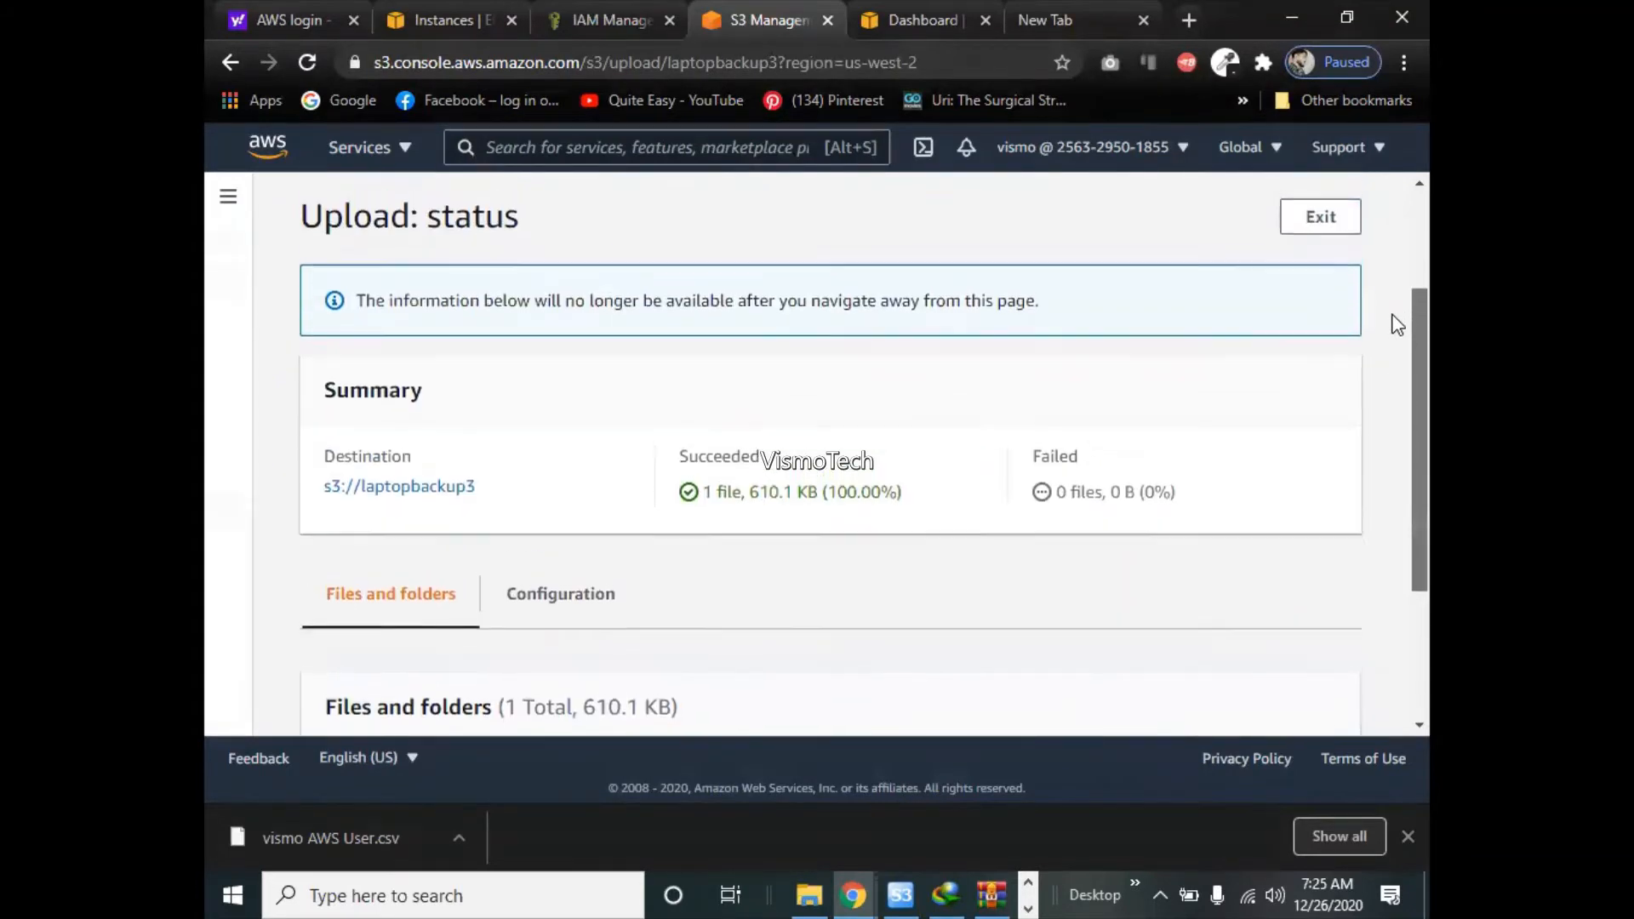
scroll(1393, 298, "up", 1)
scroll(1392, 434, "down", 3)
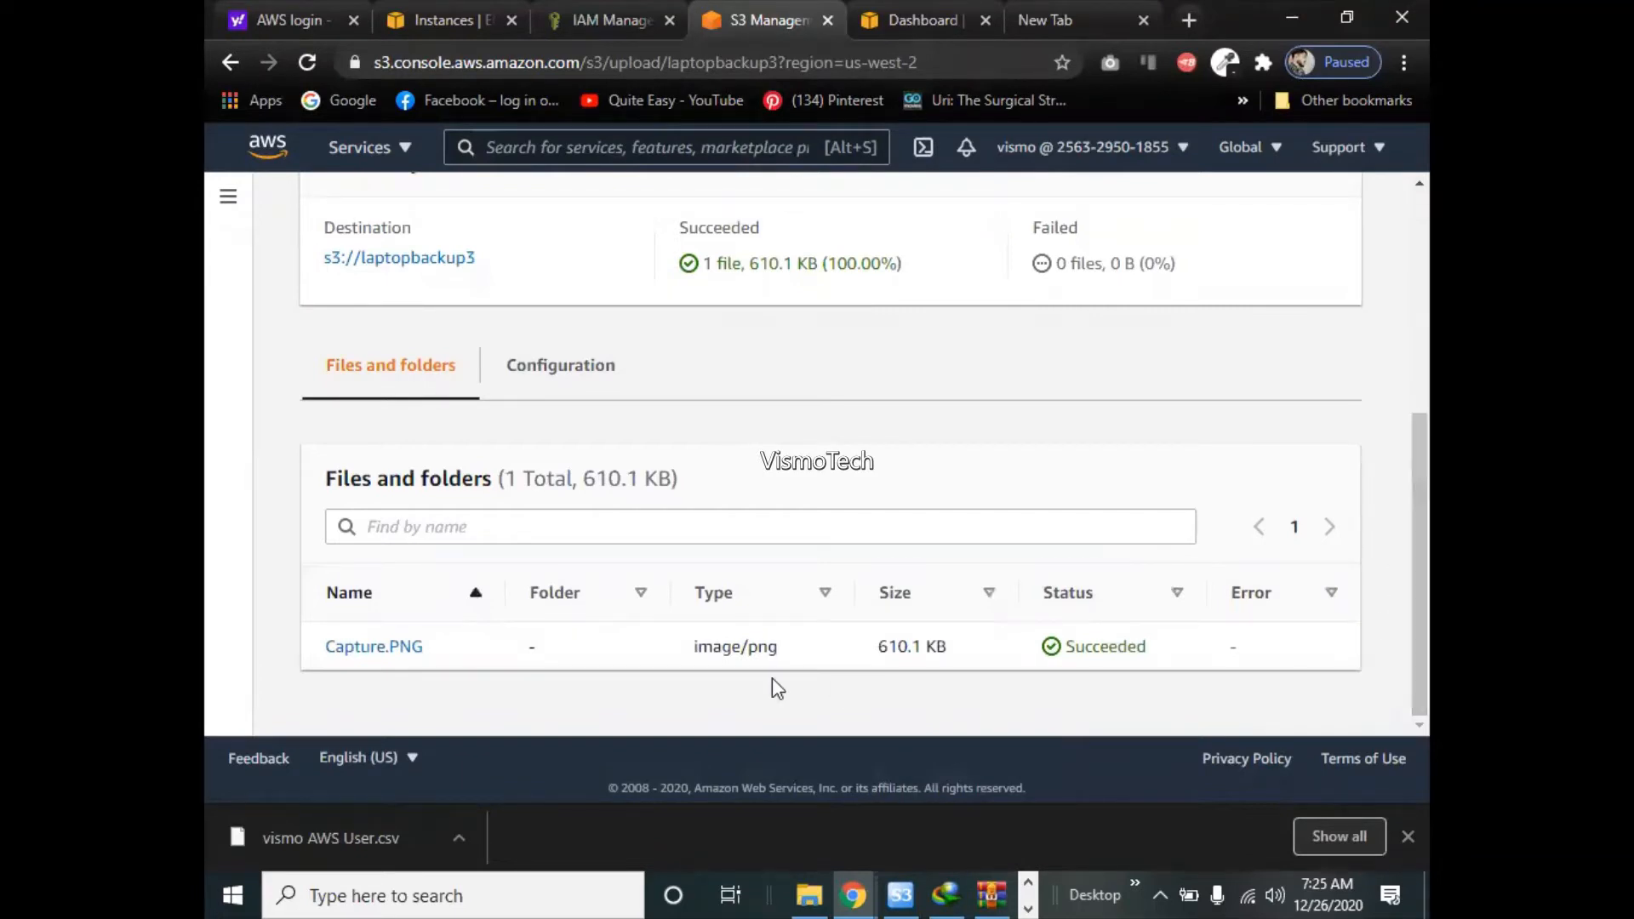
Open Capture.PNG's details page, copy its Object URL and open a new browser tab.
left_click(393, 647)
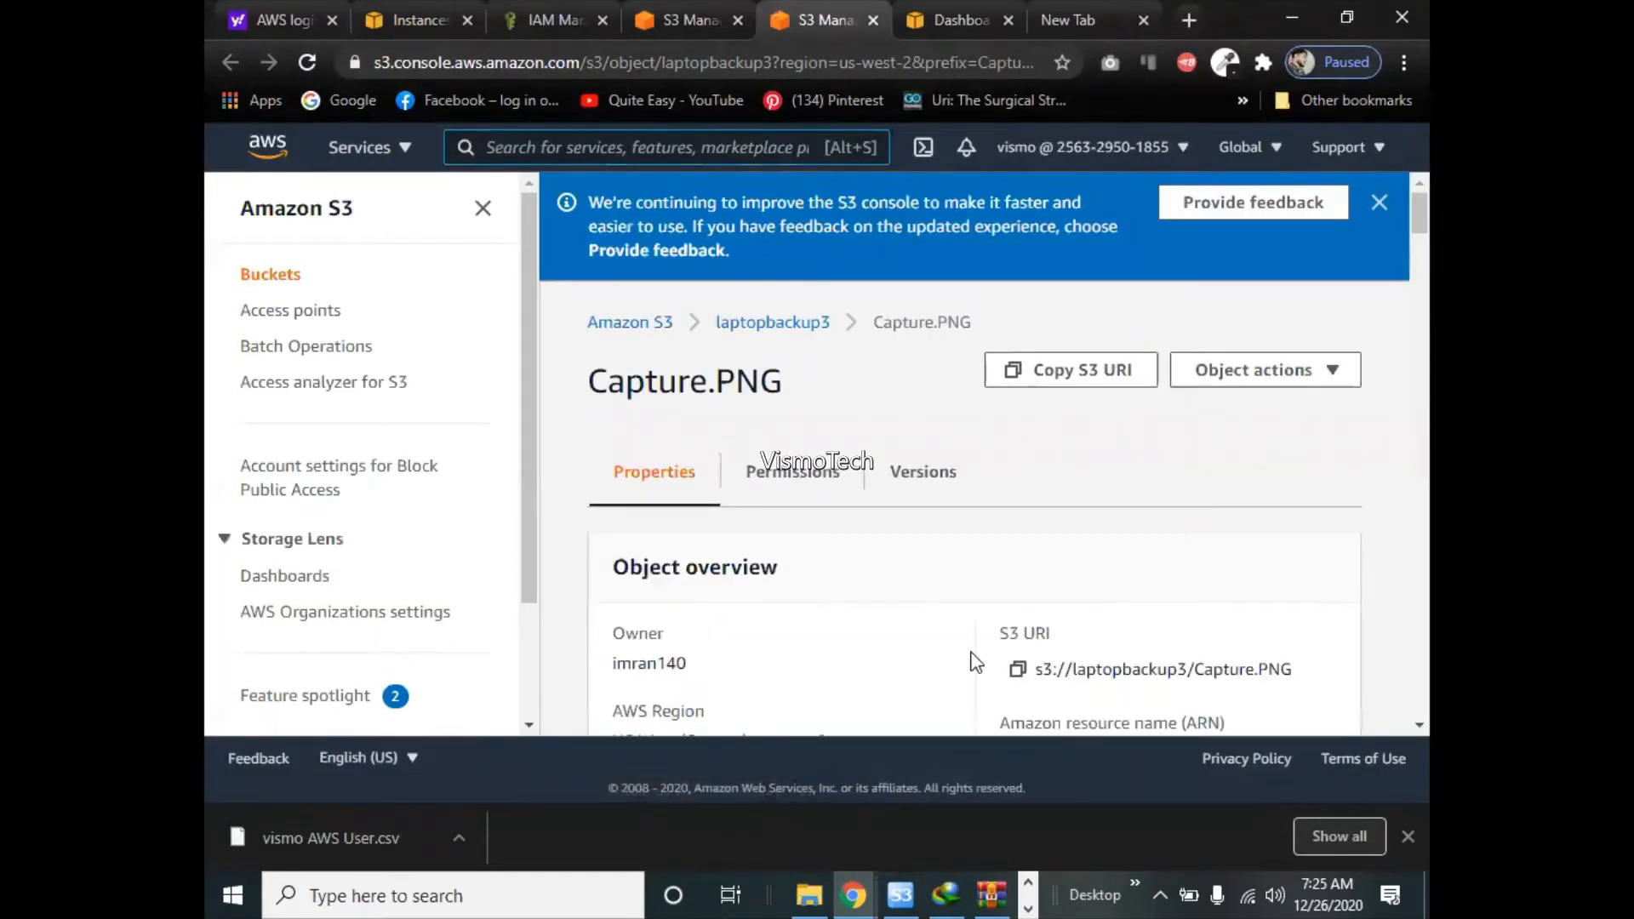
scroll(1394, 222, "down", 1)
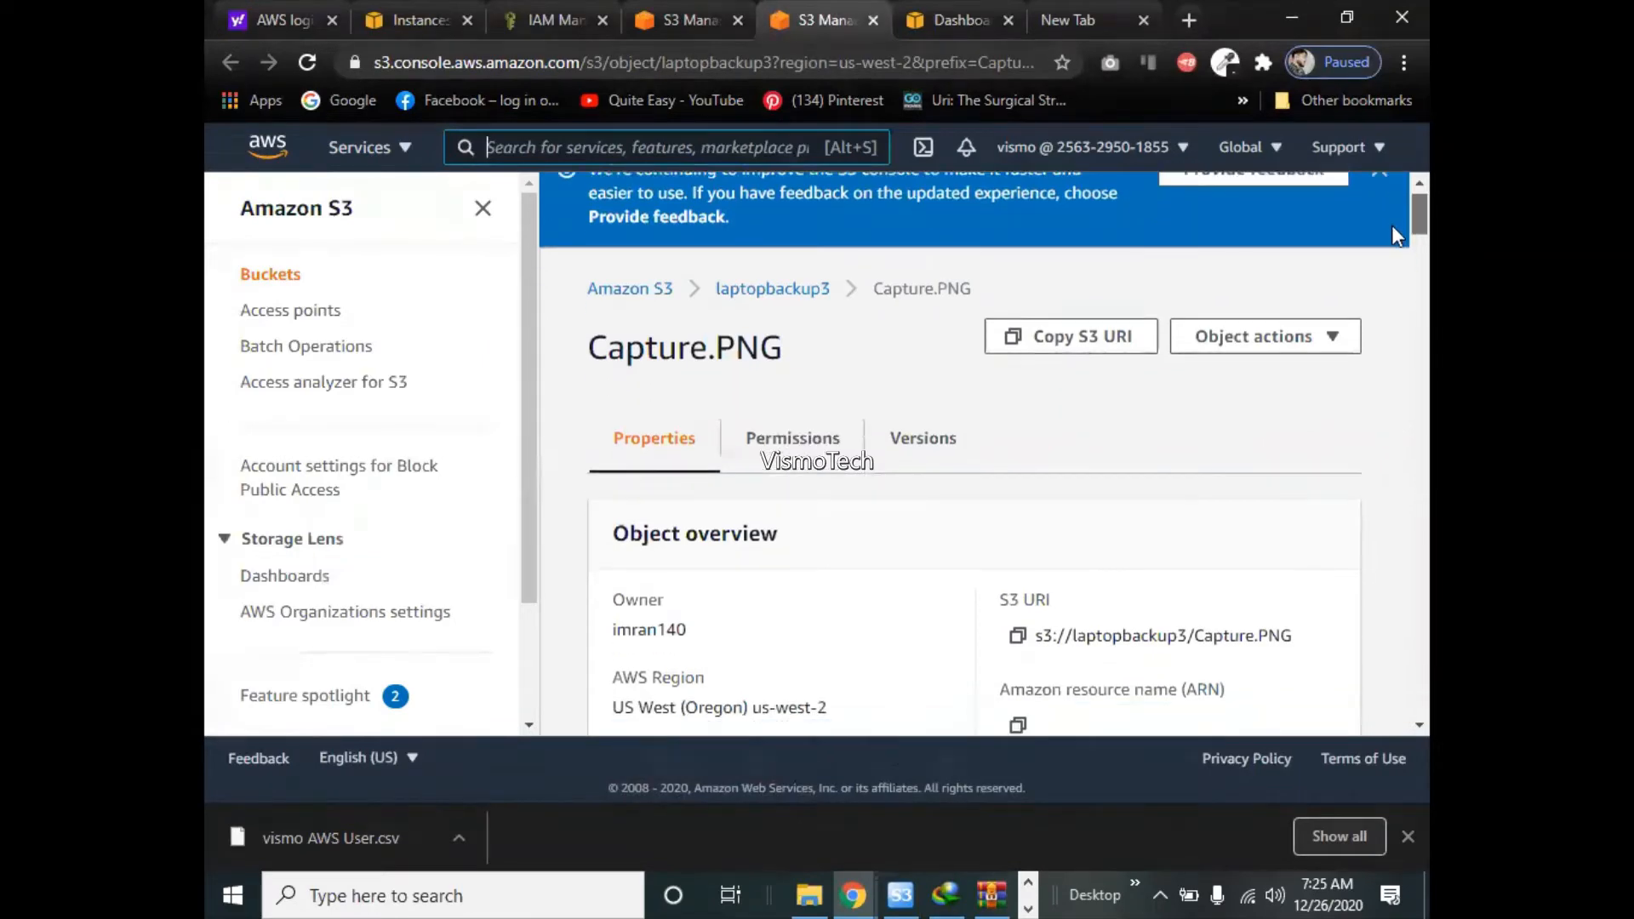
scroll(1394, 229, "down", 4)
scroll(1396, 261, "down", 1)
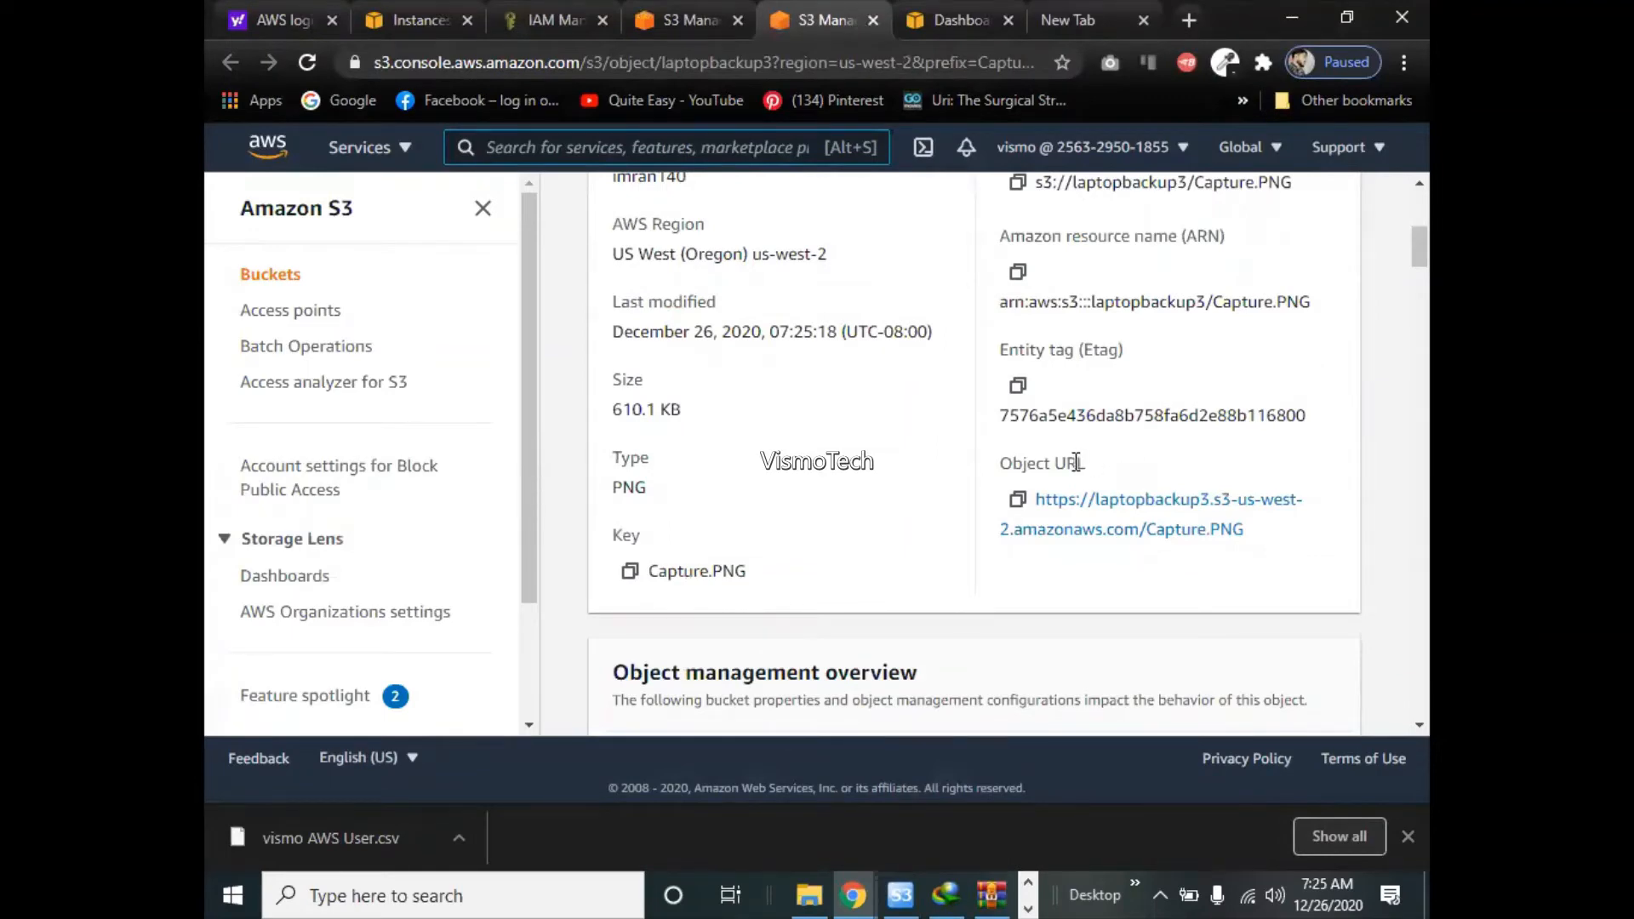
left_click_drag(1273, 534, 1028, 504)
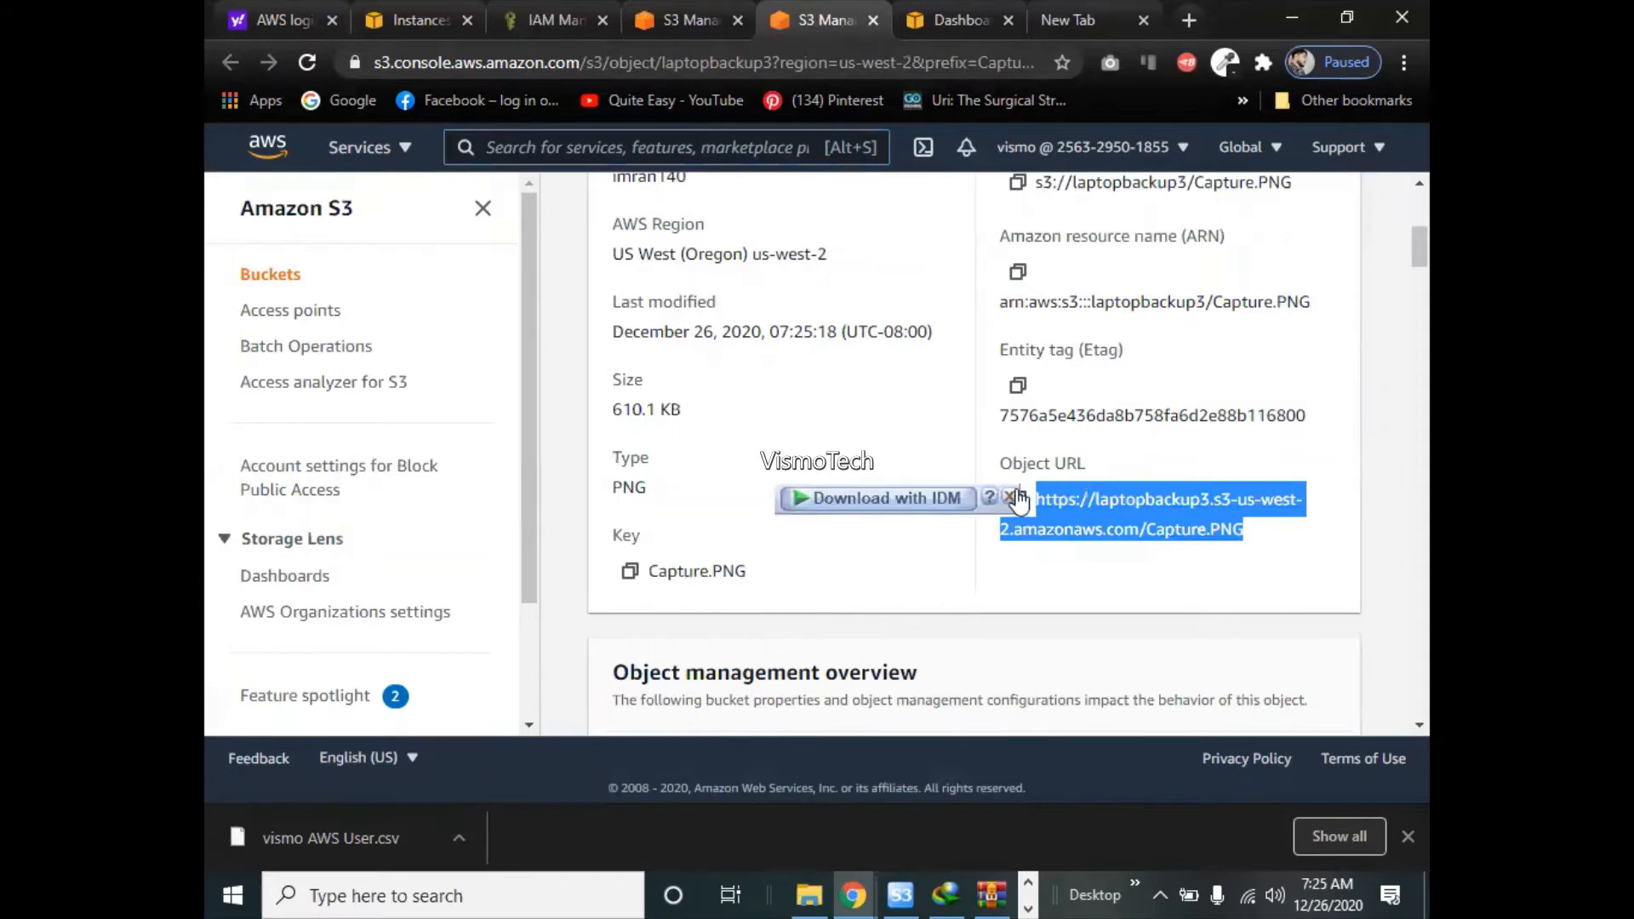
left_click(1025, 501)
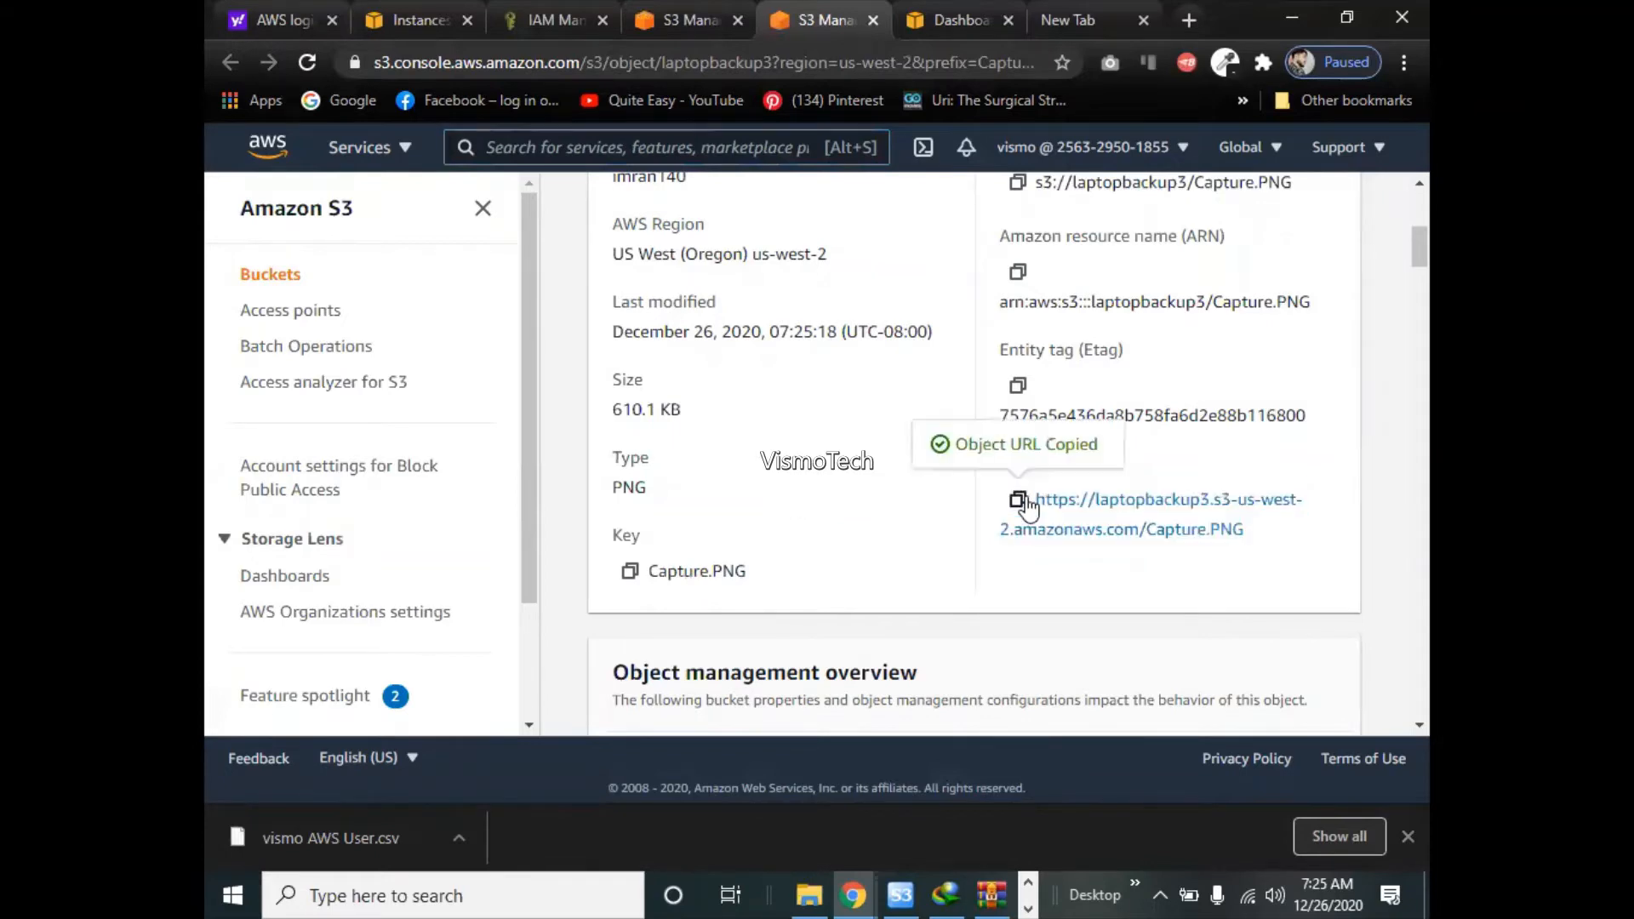
left_click(1189, 19)
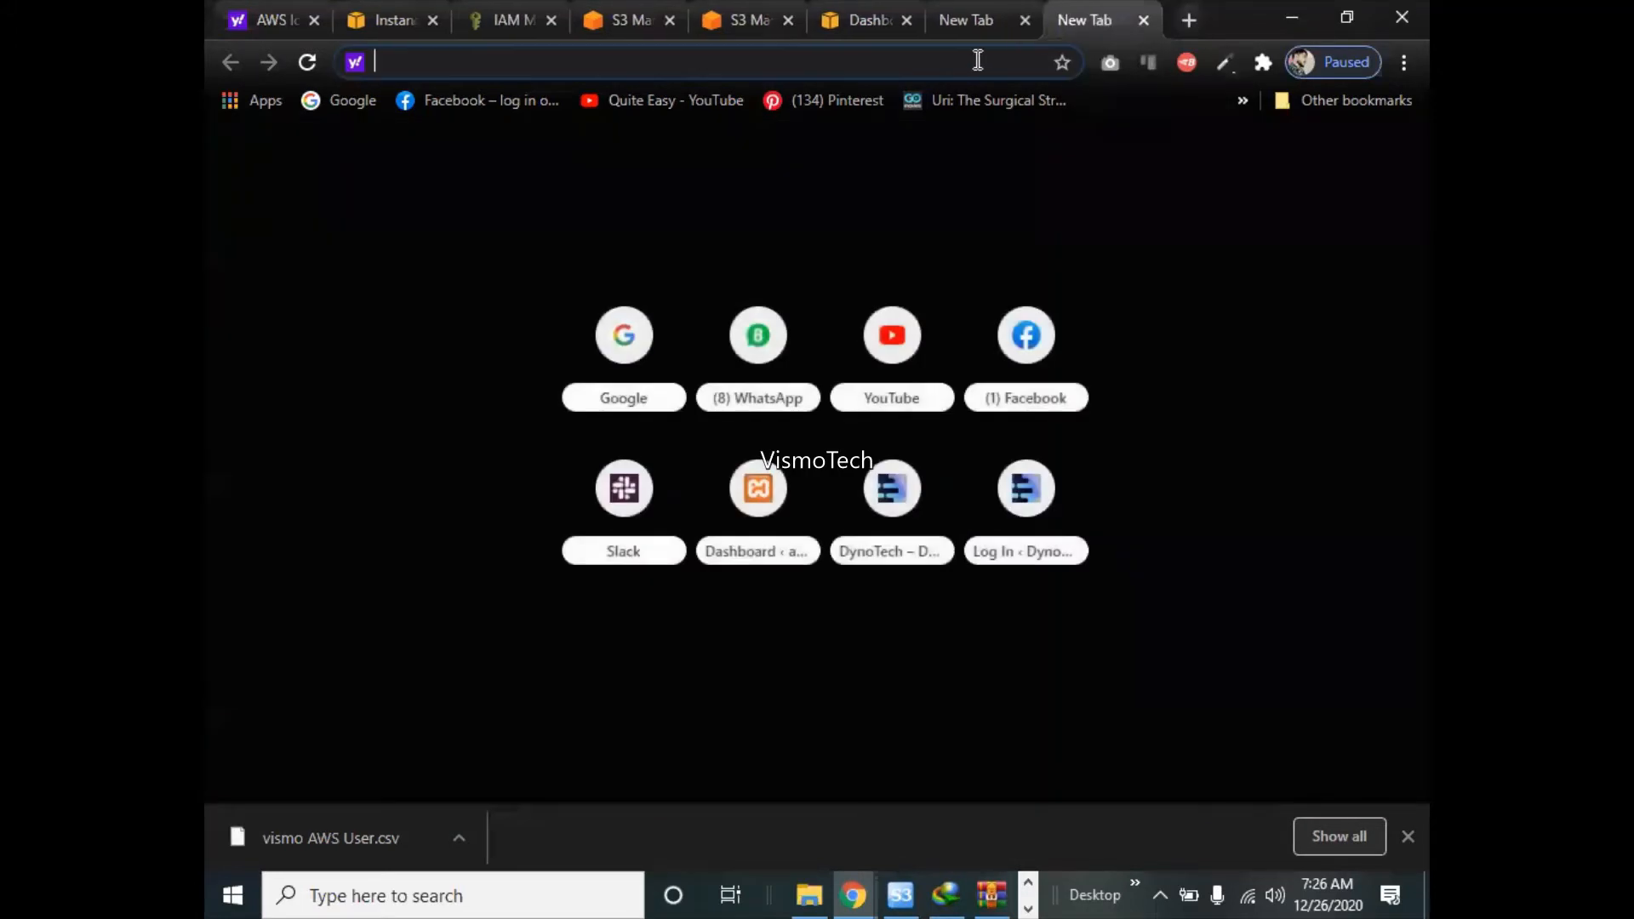
Load the copied Capture.PNG object URL, which returns an AccessDenied error, and inspect the full address.
key("ctrl+v")
key("Return")
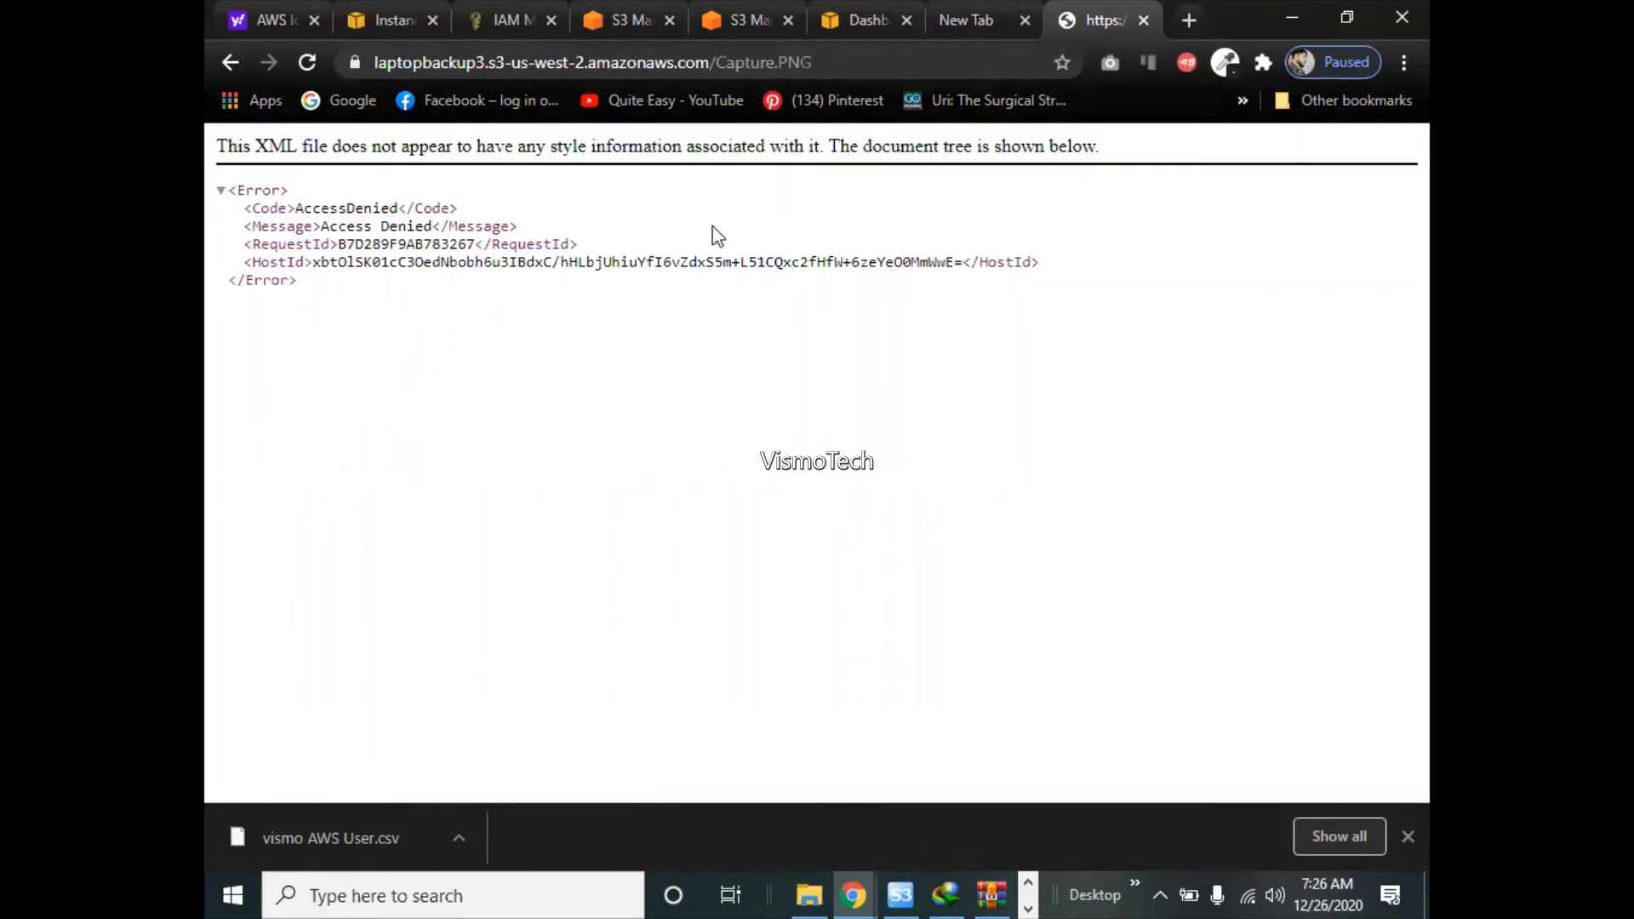
left_click(817, 54)
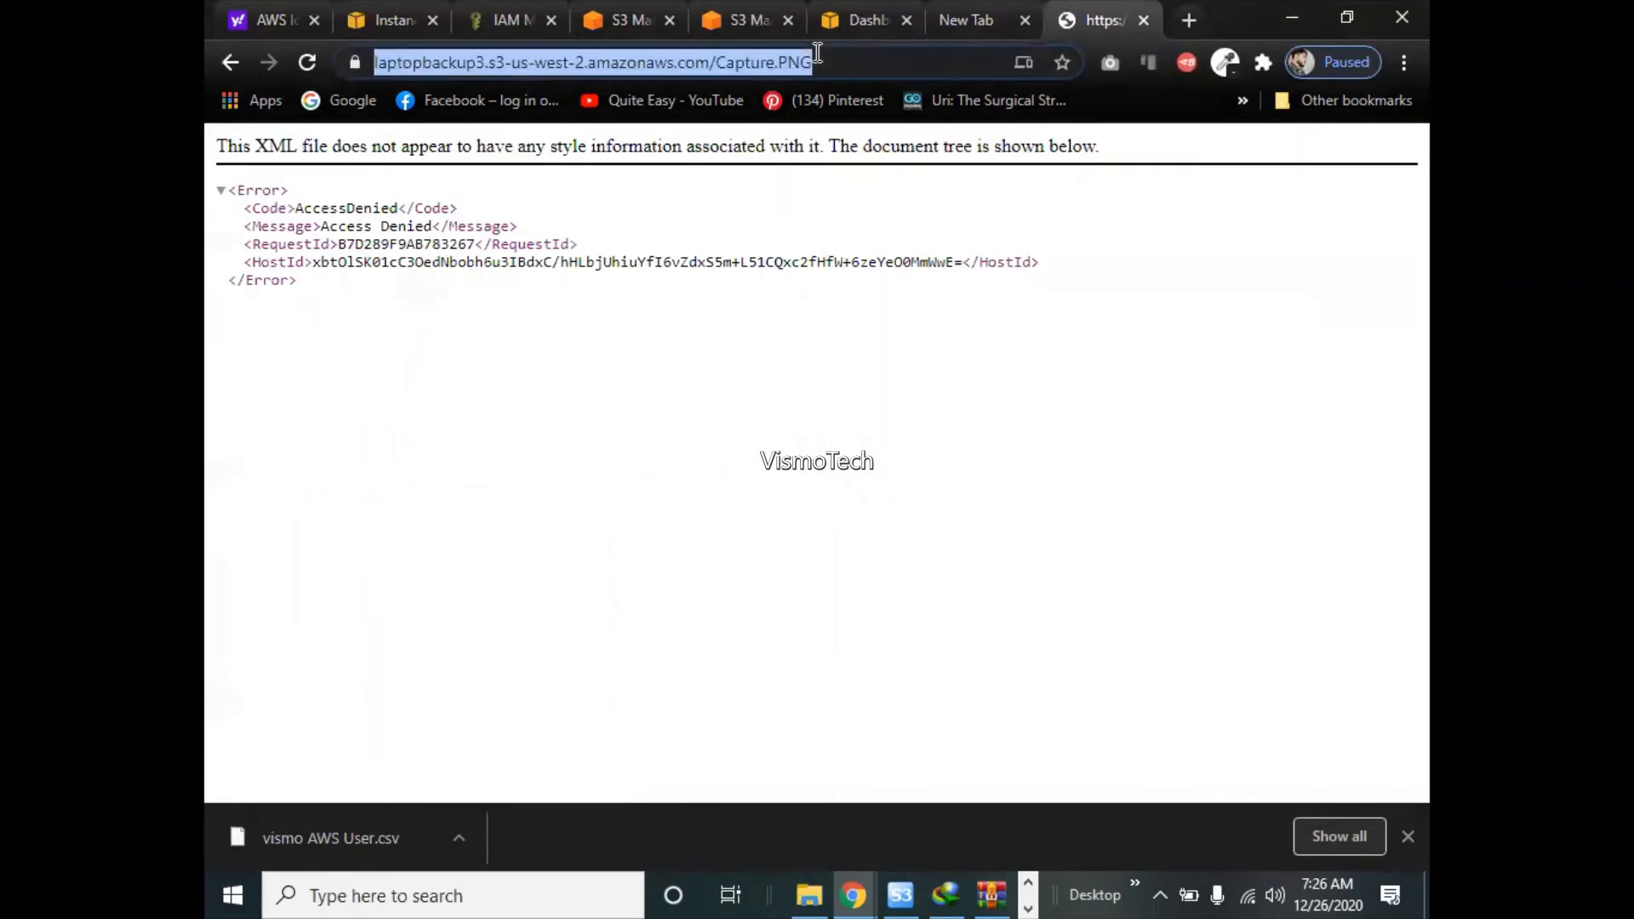
key("End")
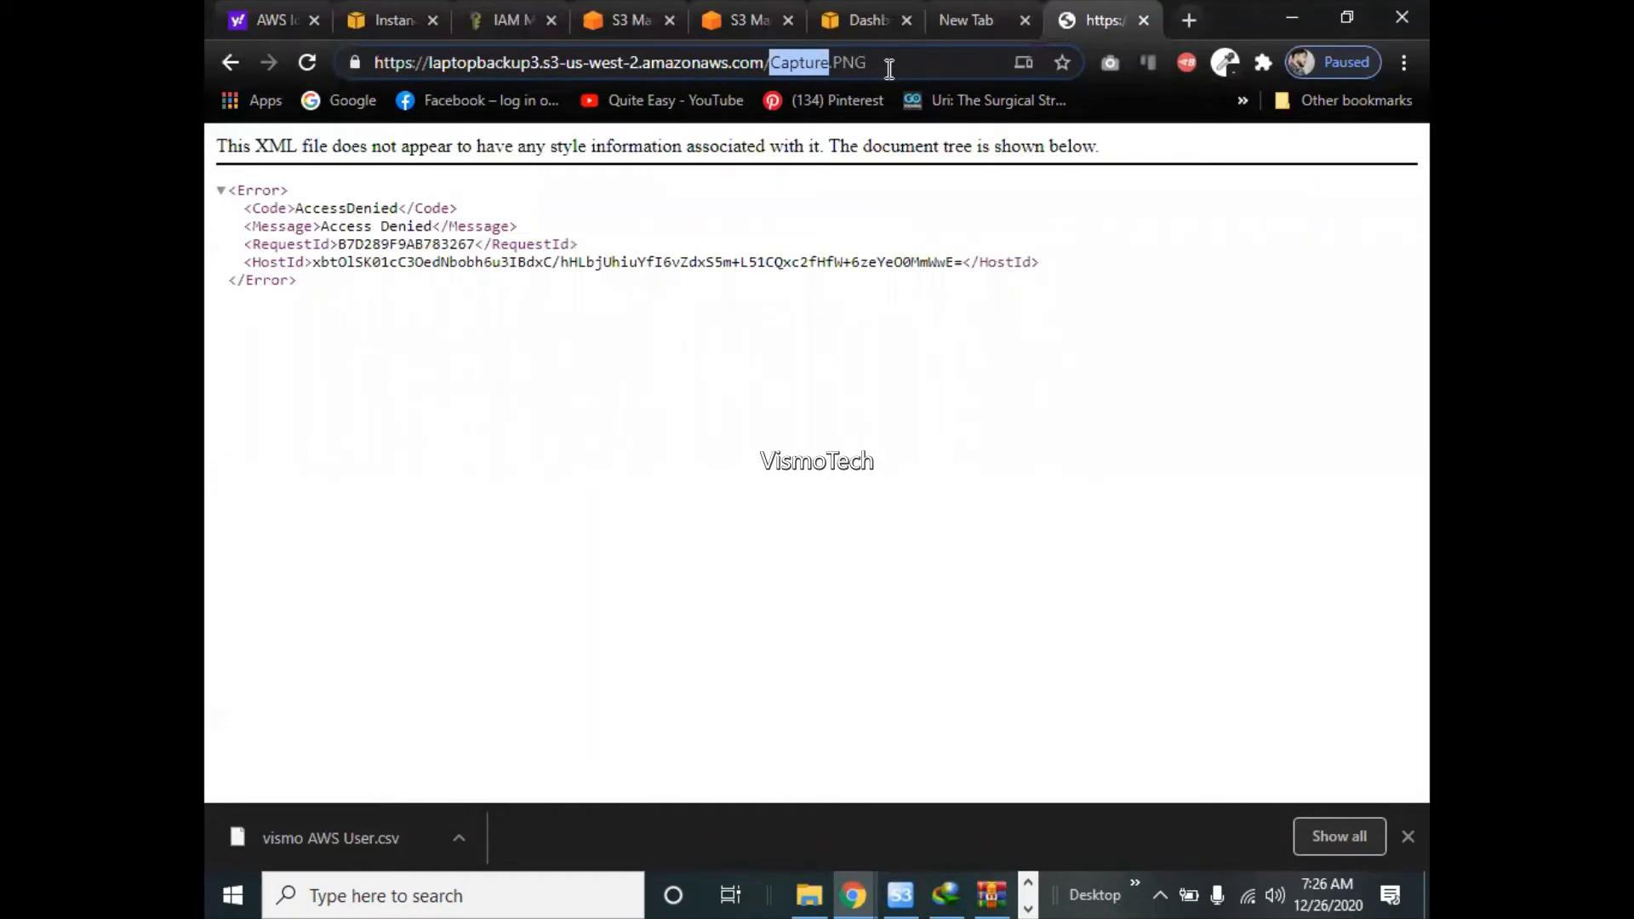
left_click(889, 66)
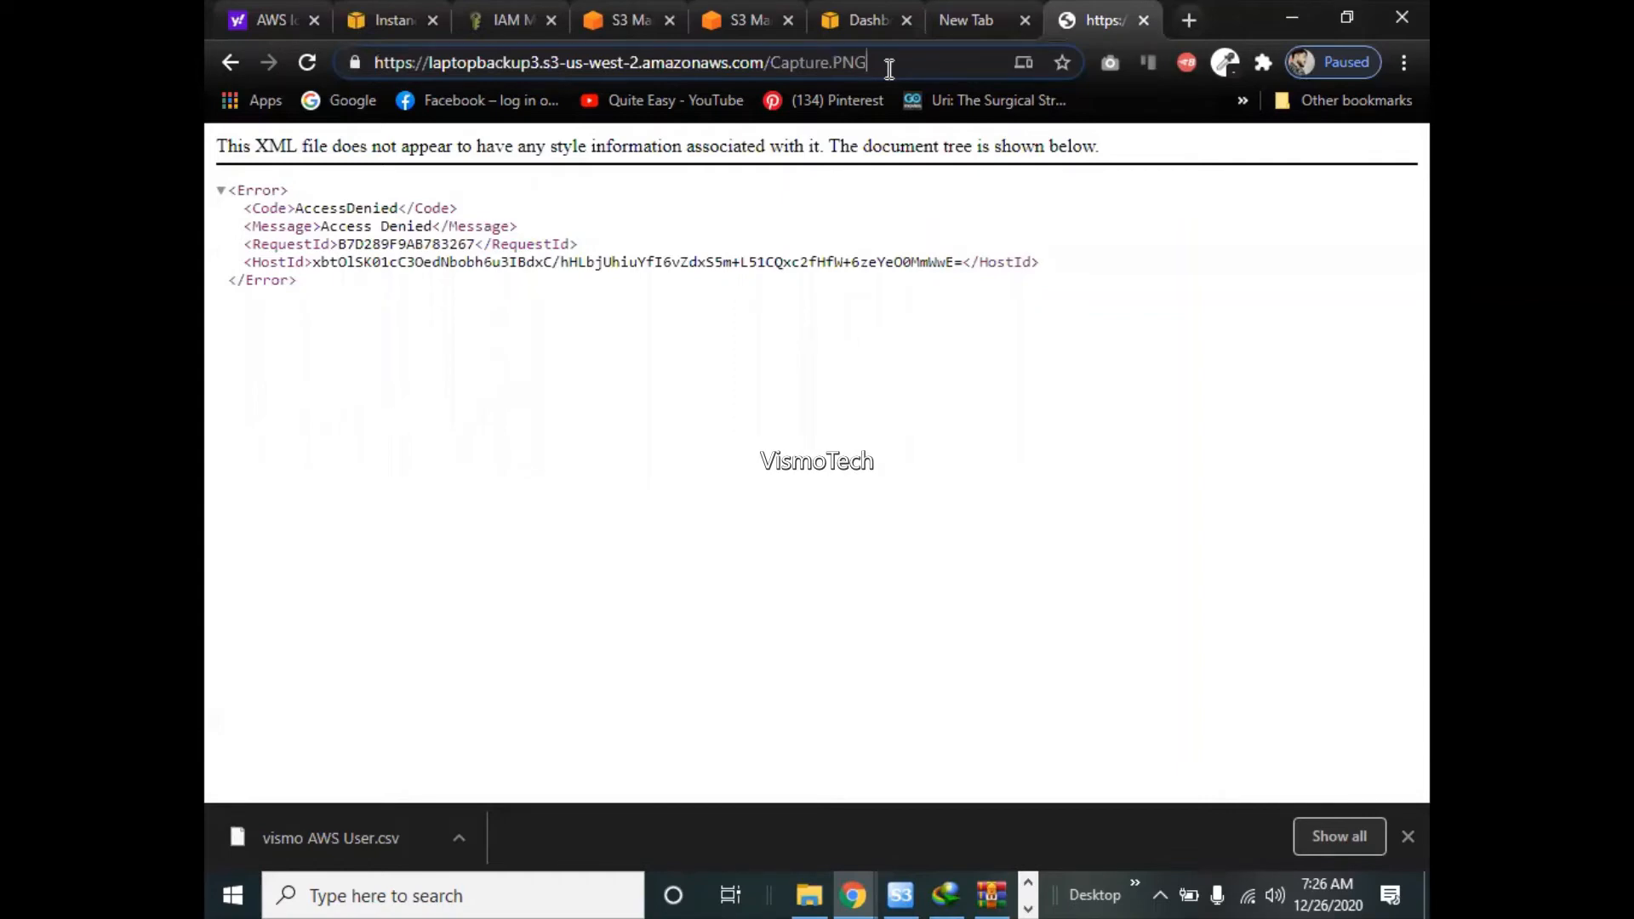
Return from the EC2 tab to the S3 object page, then to the Buckets list showing laptopbackup3.
left_click(978, 15)
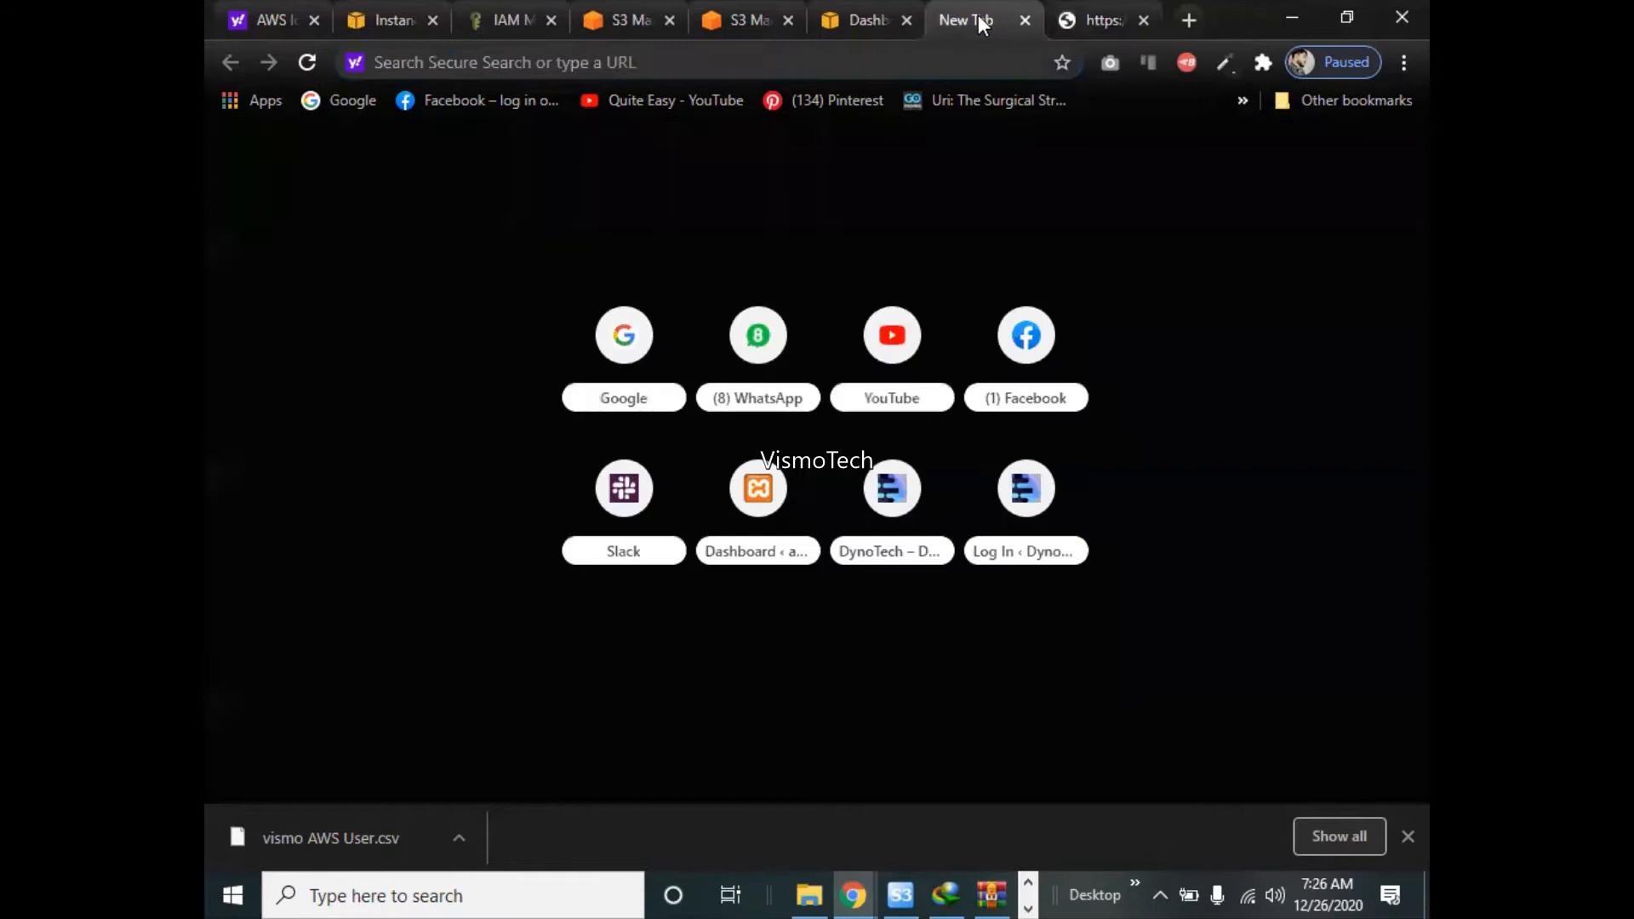
left_click(862, 22)
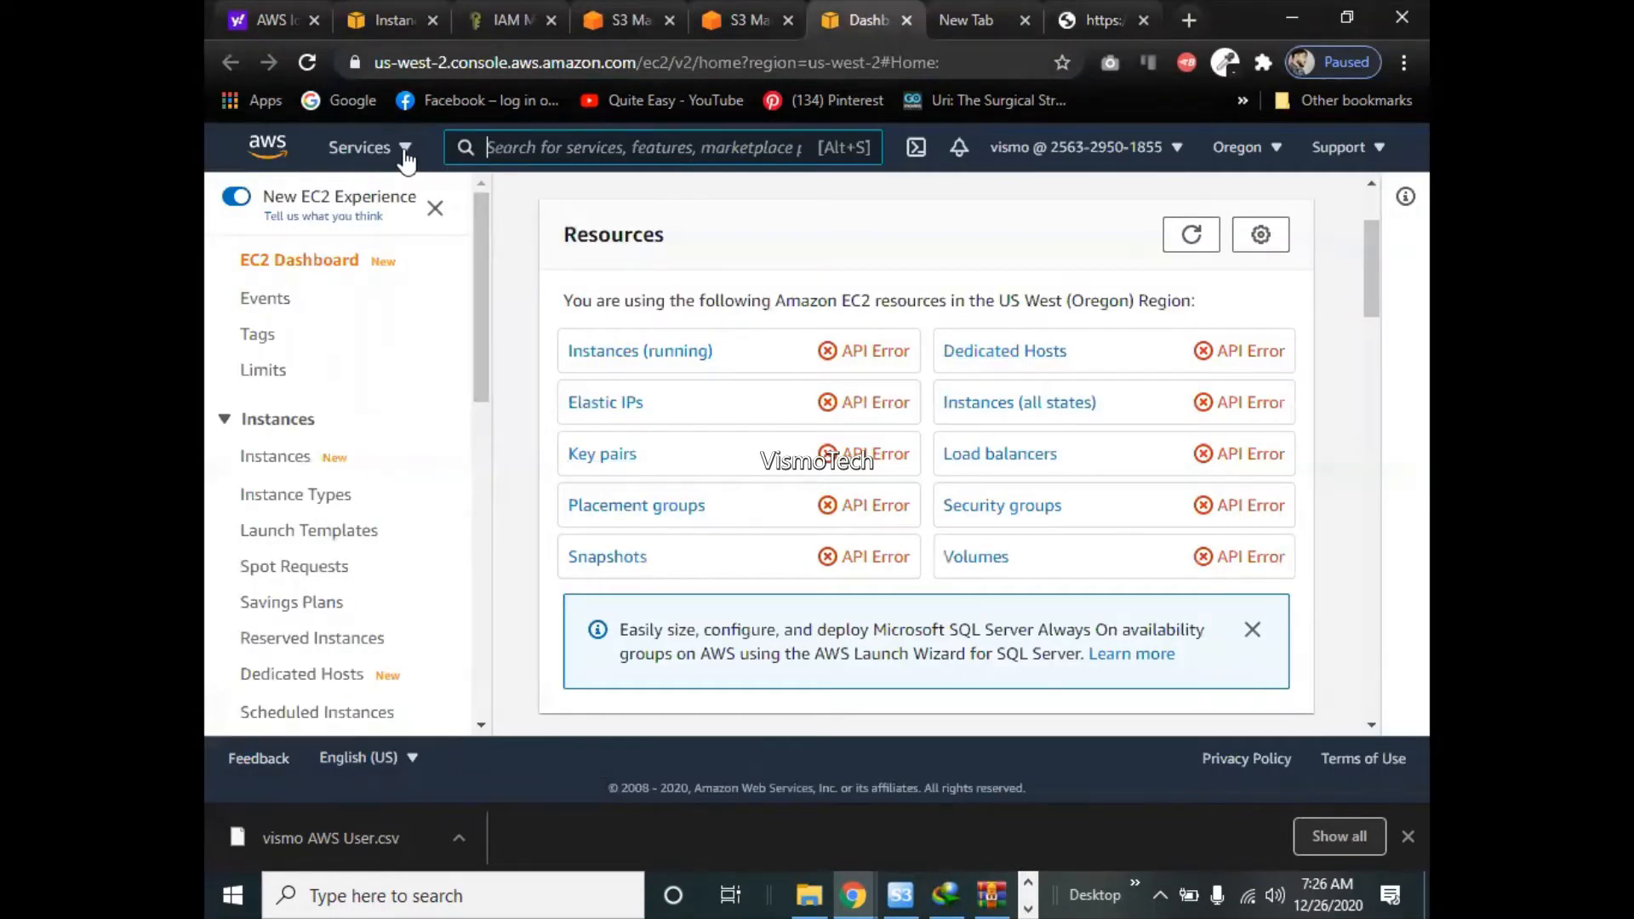
left_click(737, 24)
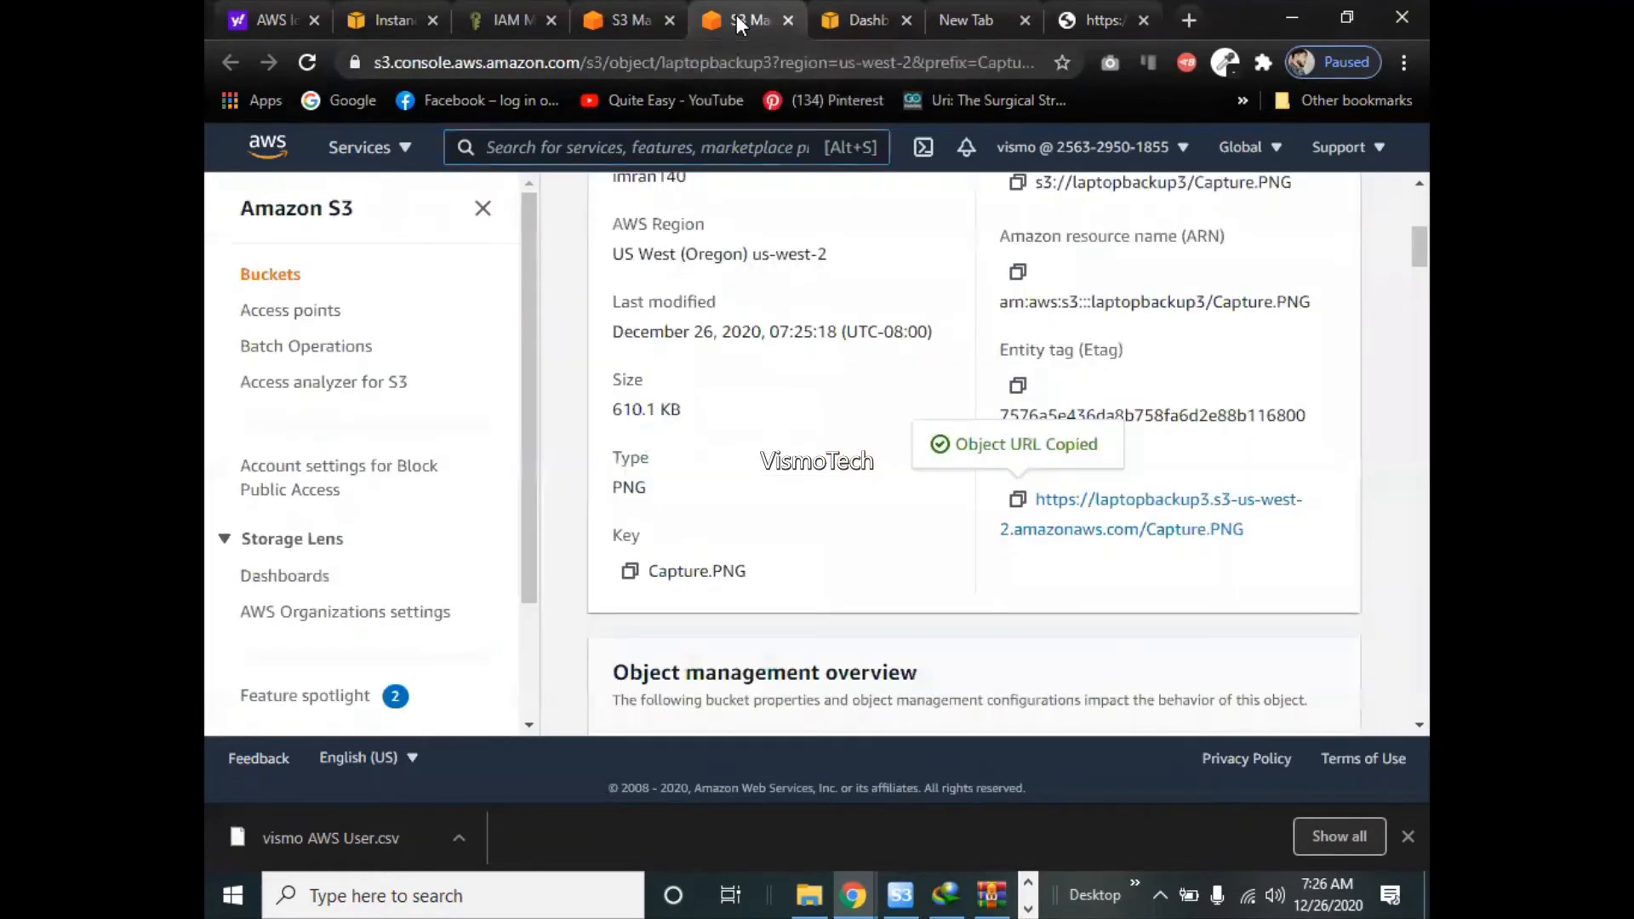
scroll(1397, 272, "down", 3)
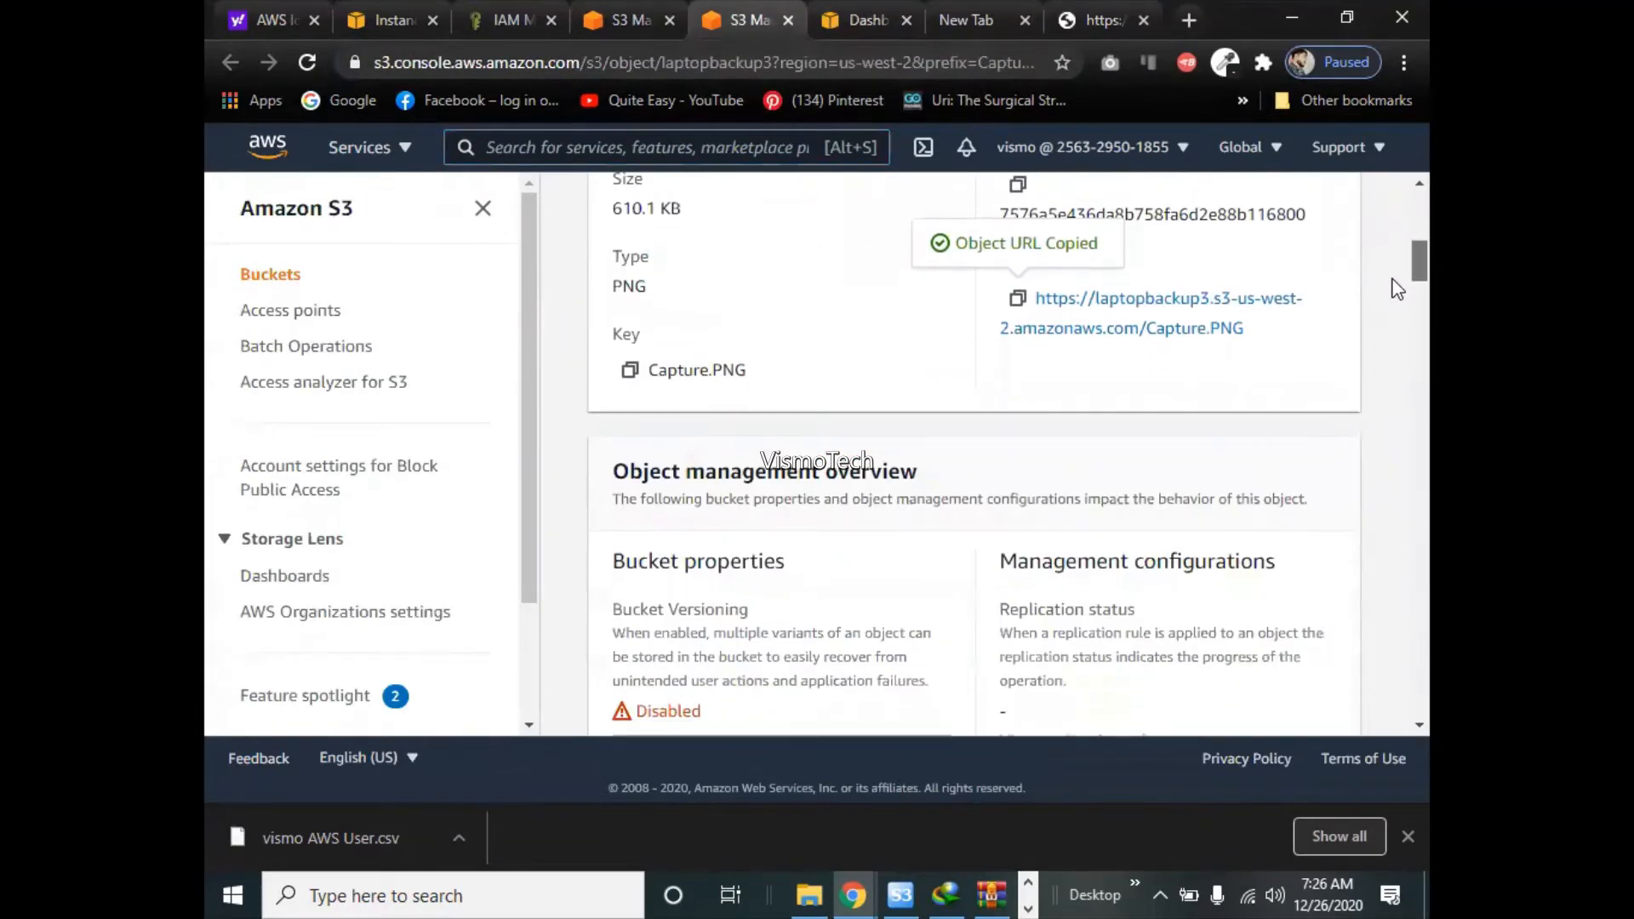
scroll(1397, 289, "down", 10)
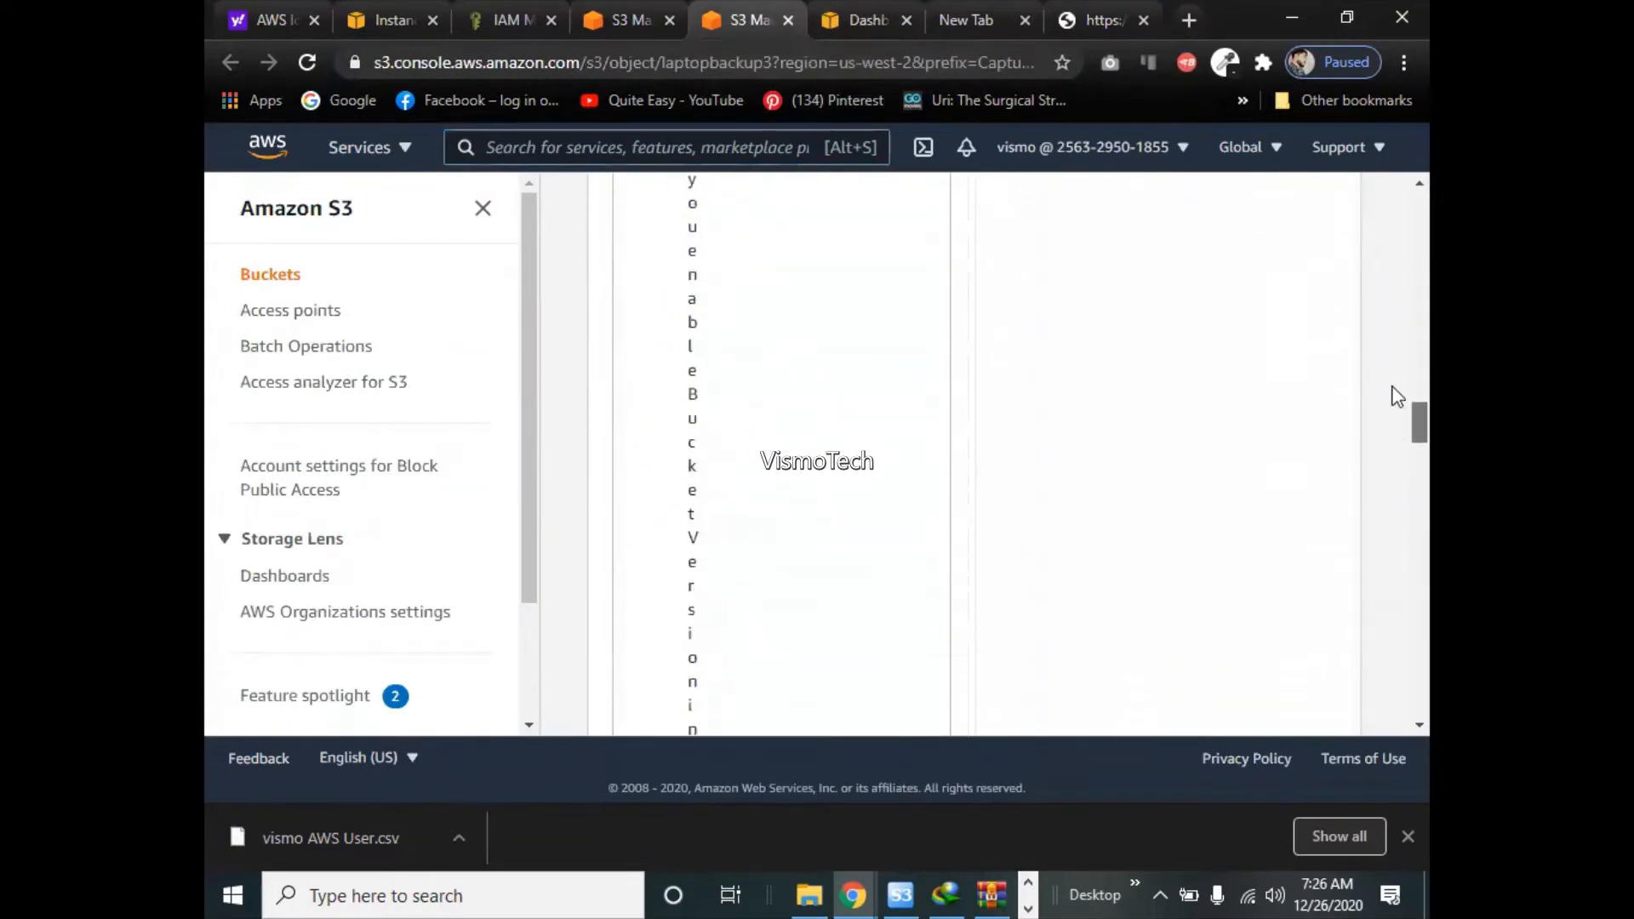
scroll(1396, 396, "up", 12)
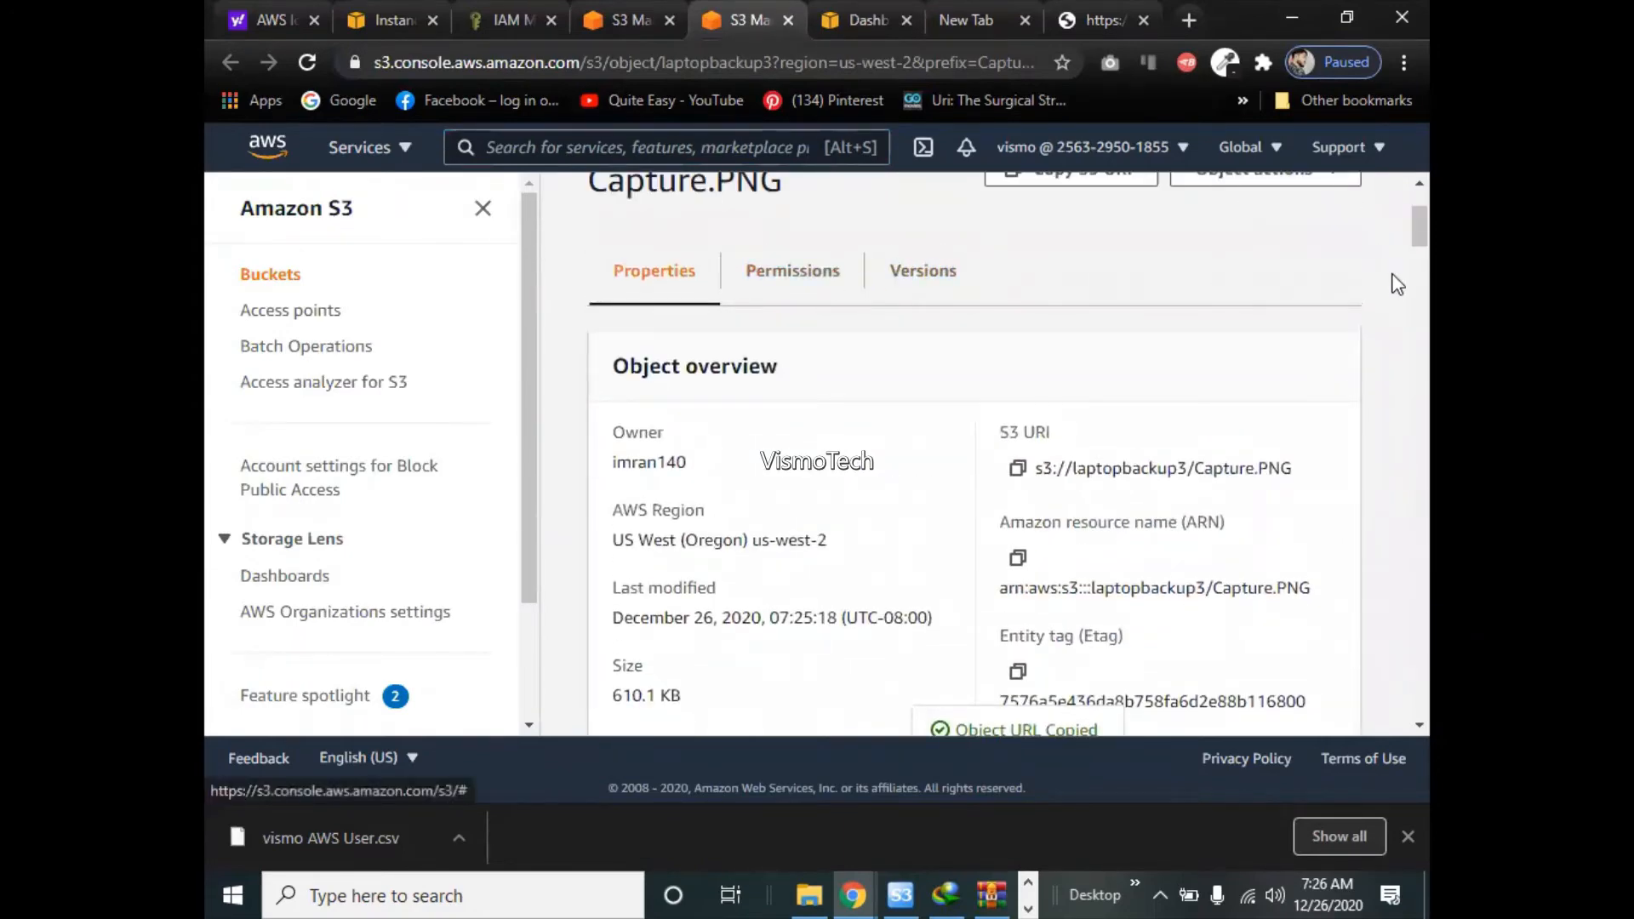
scroll(1397, 255, "up", 2)
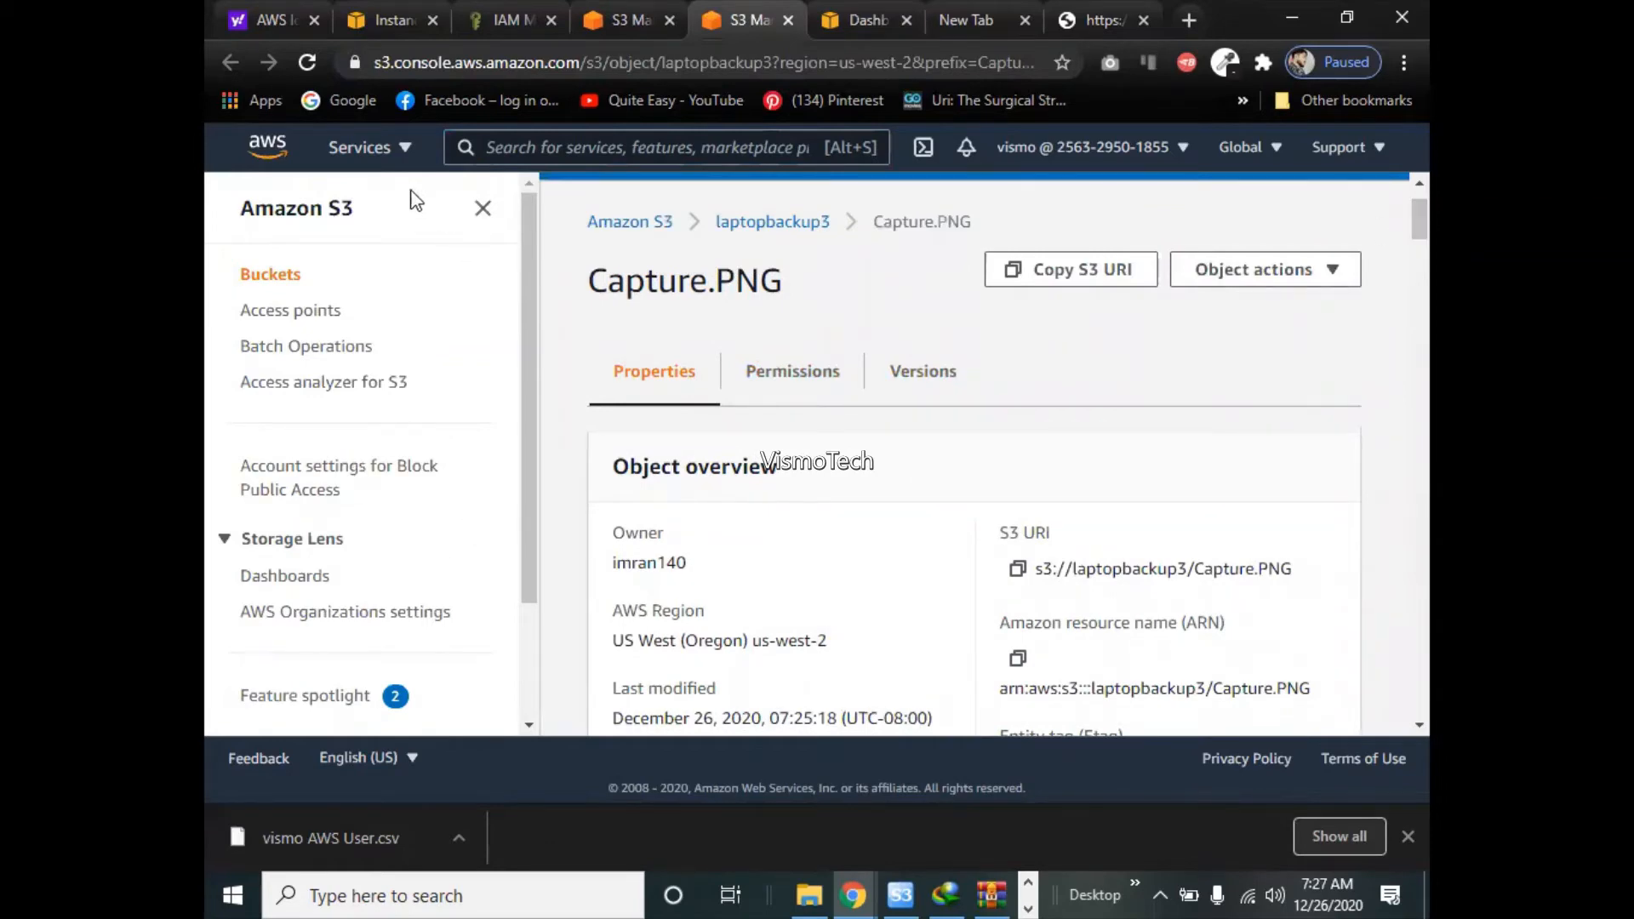
left_click(279, 285)
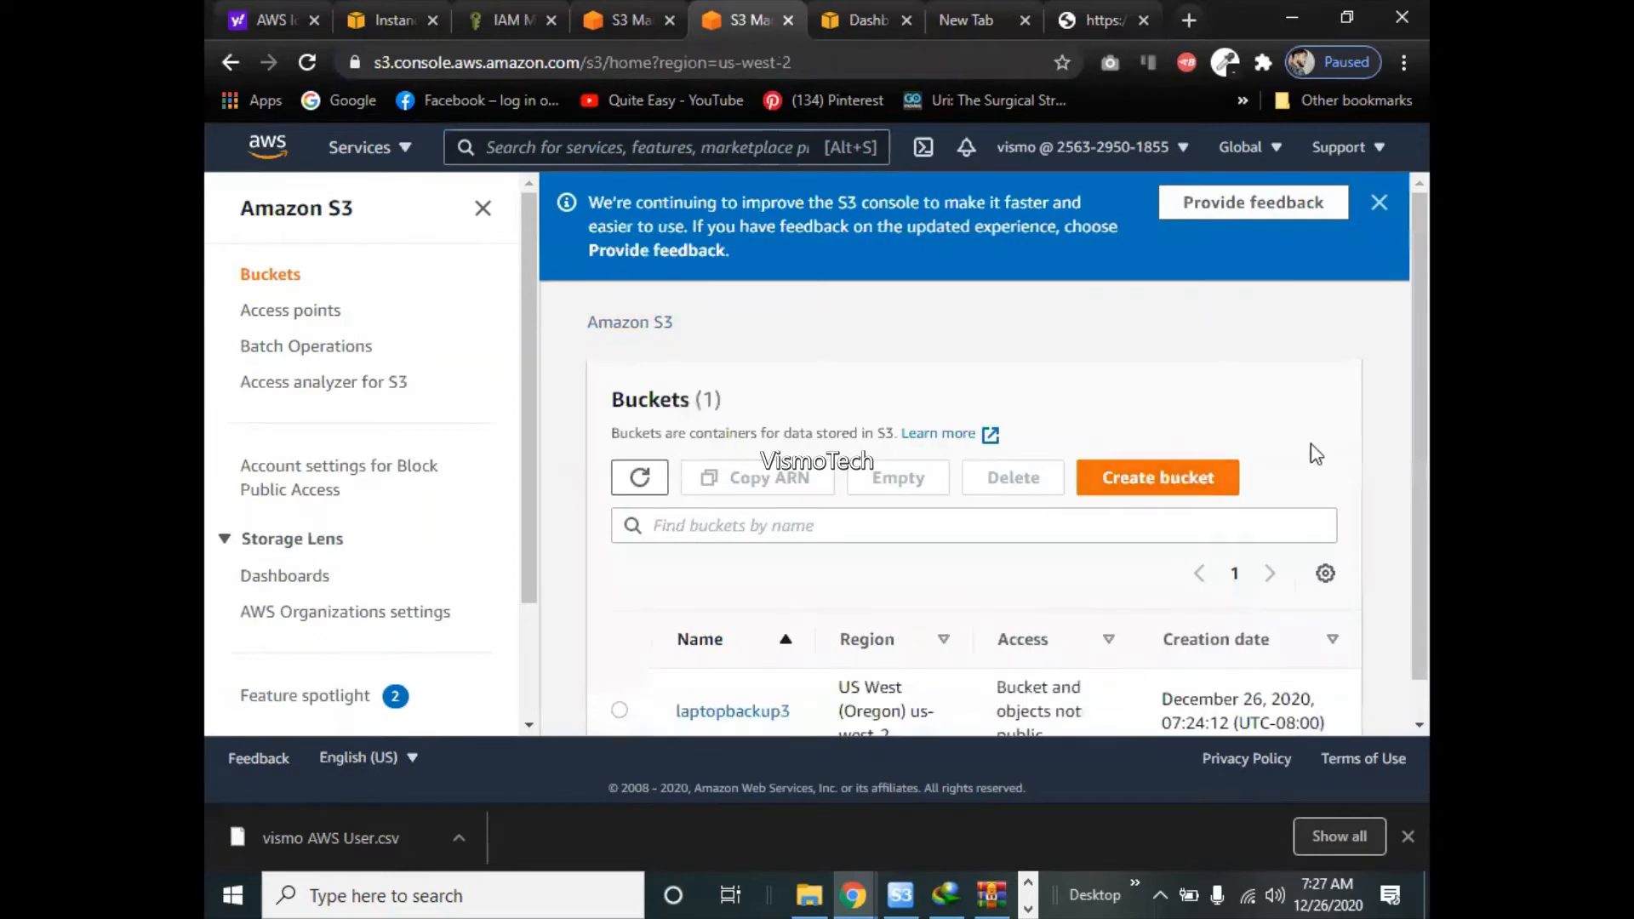
scroll(1396, 439, "down", 1)
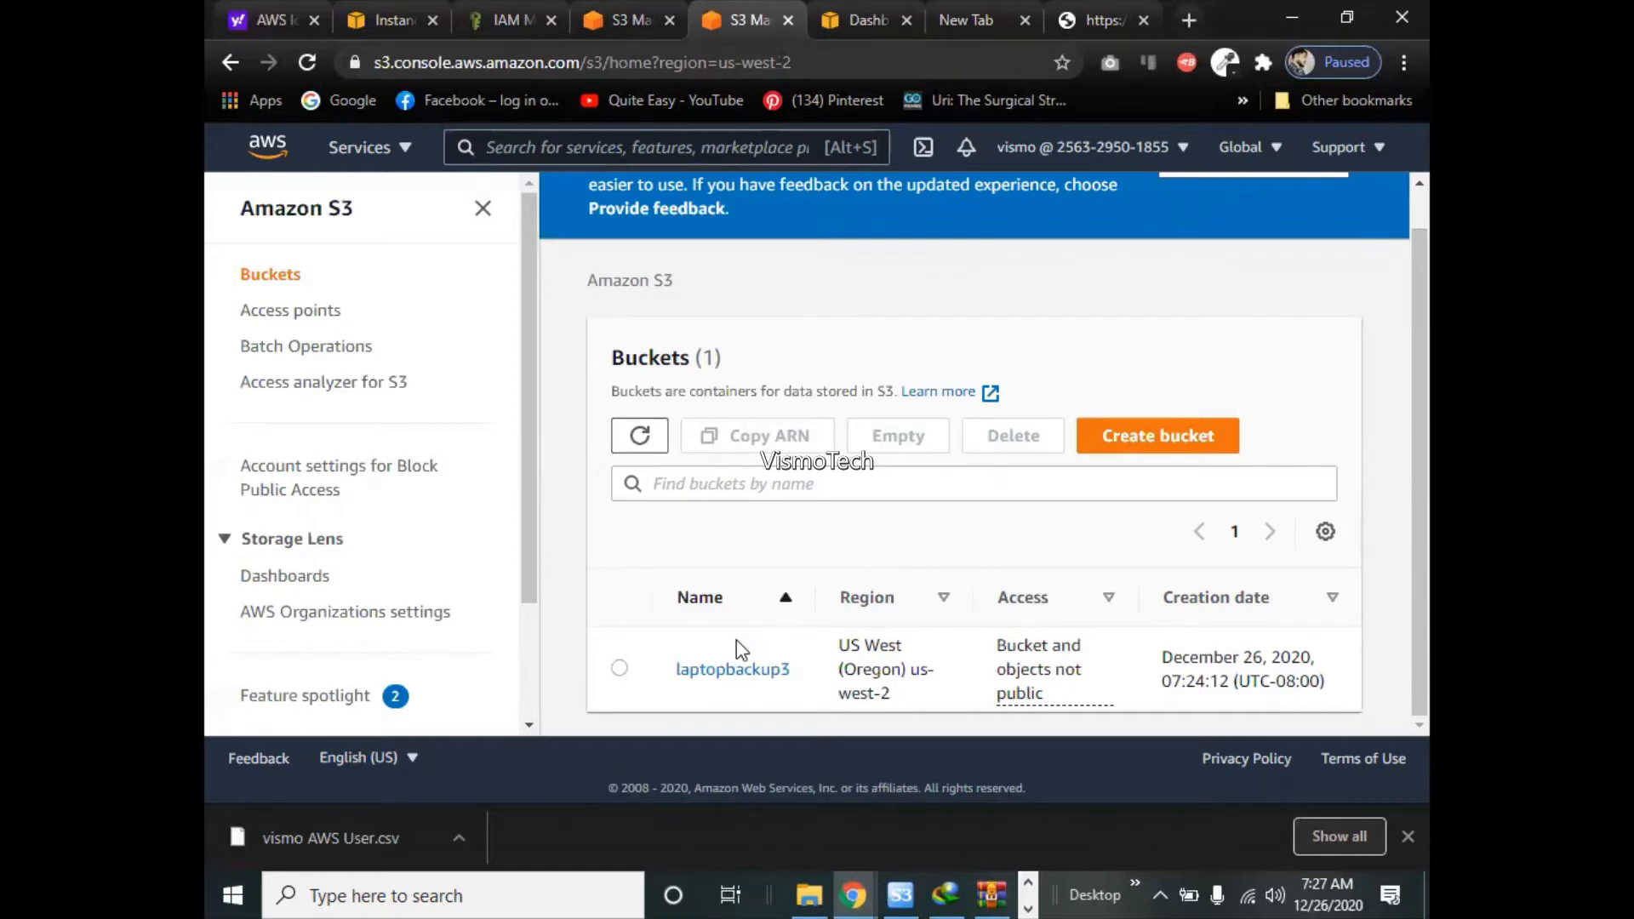
Open laptopbackup3 and scroll to its Objects table listing Capture.PNG at 610.1 KB, Standard storage.
left_click(735, 672)
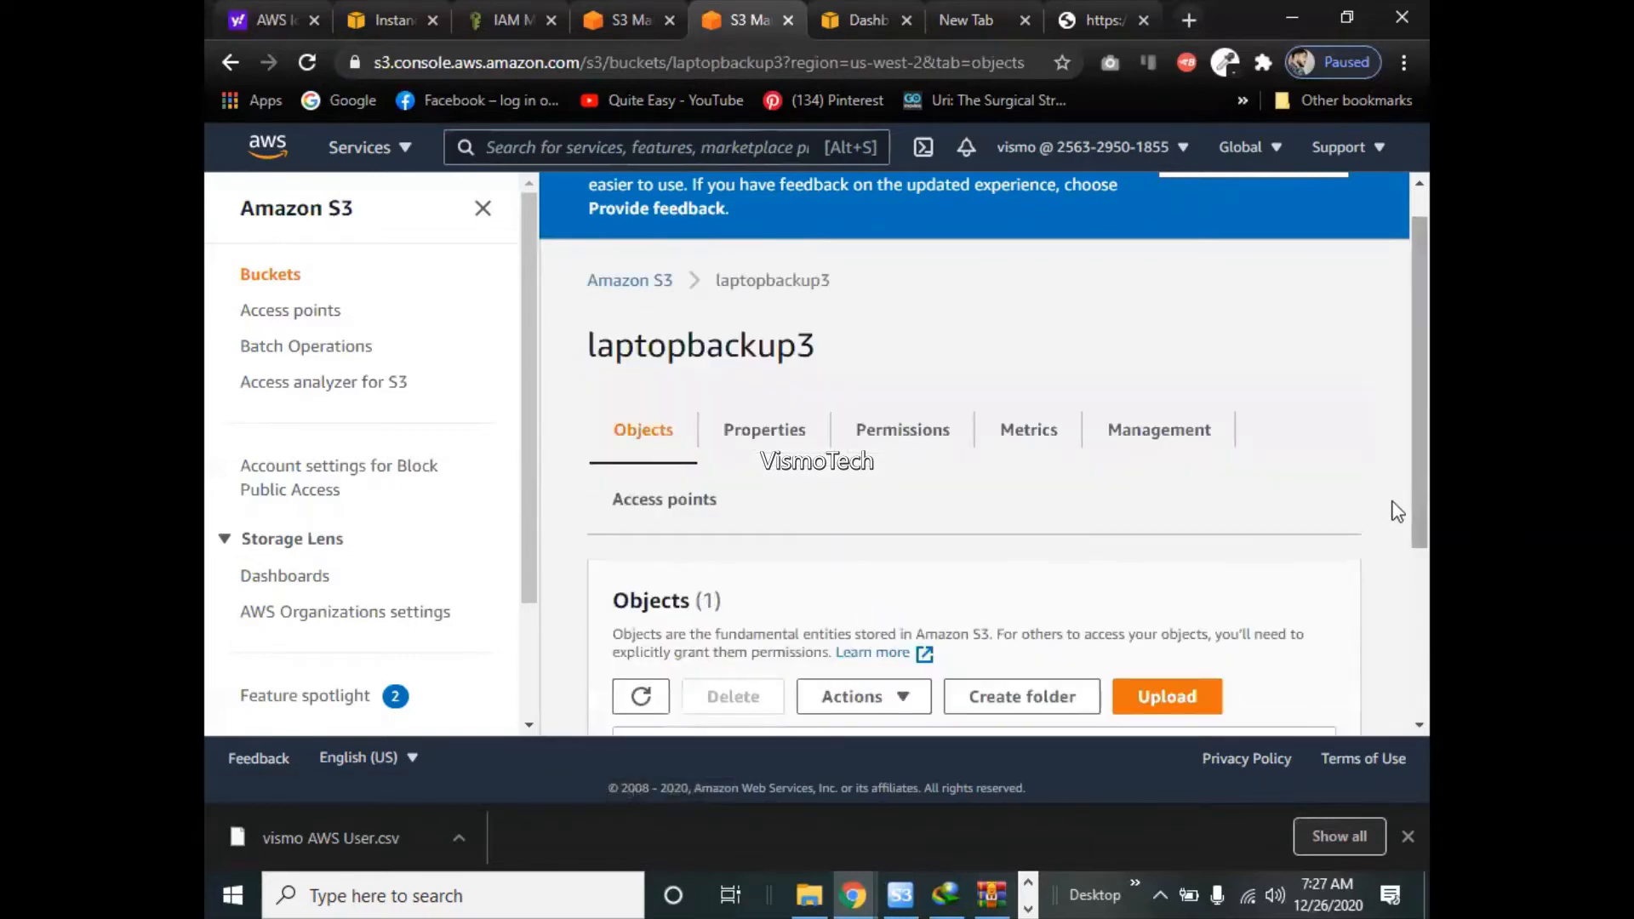
scroll(1393, 536, "down", 3)
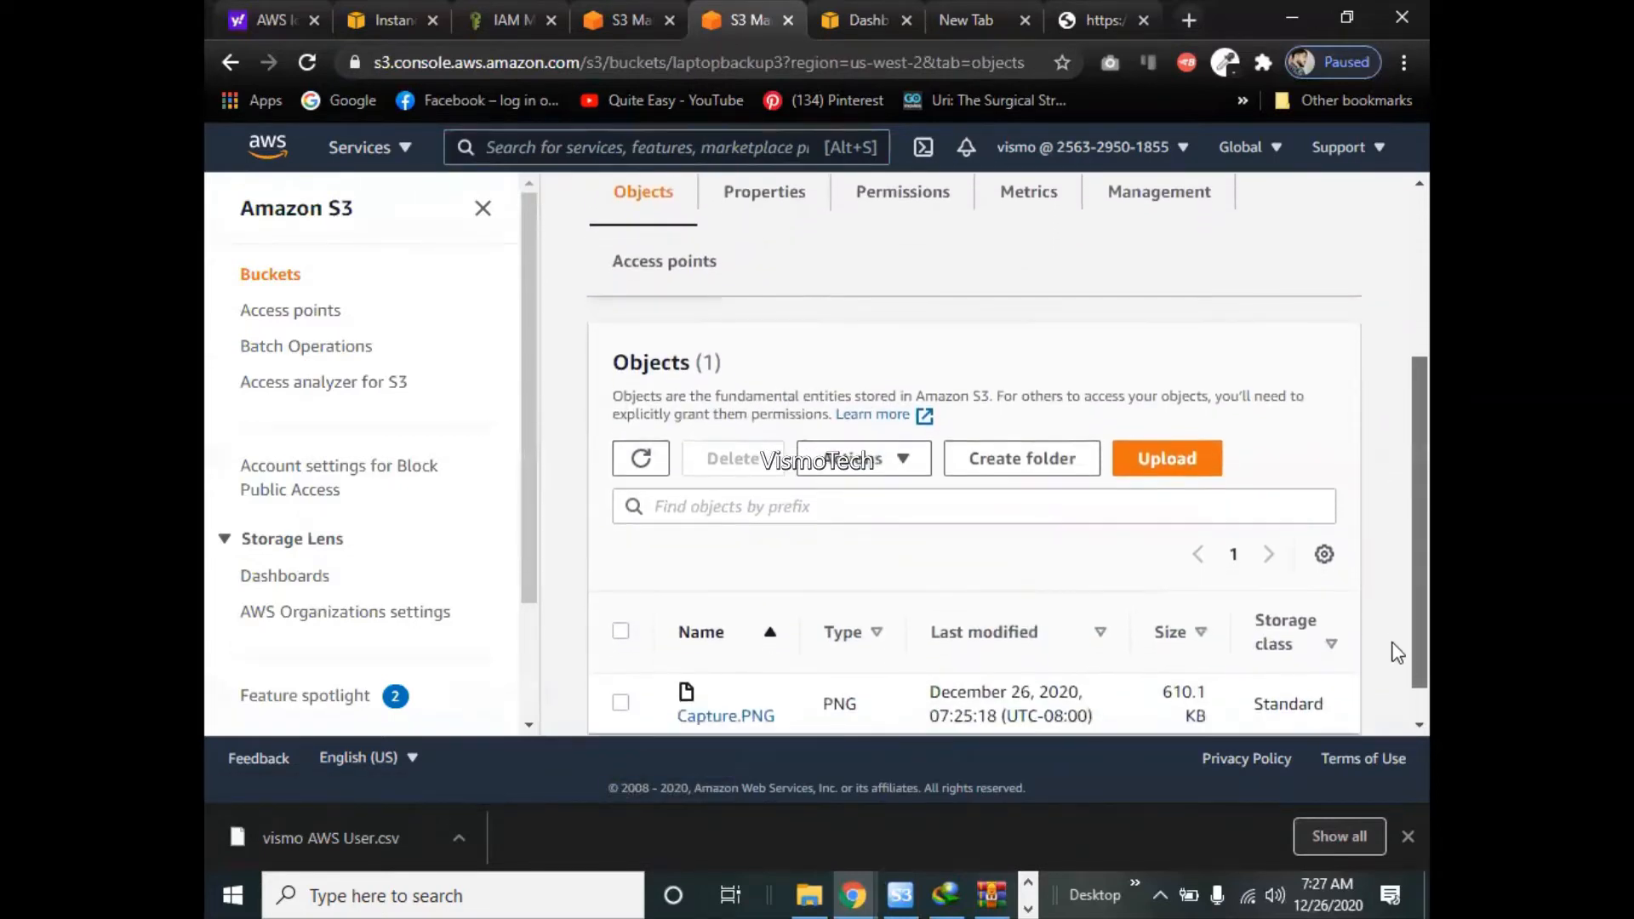
scroll(1396, 664, "down", 1)
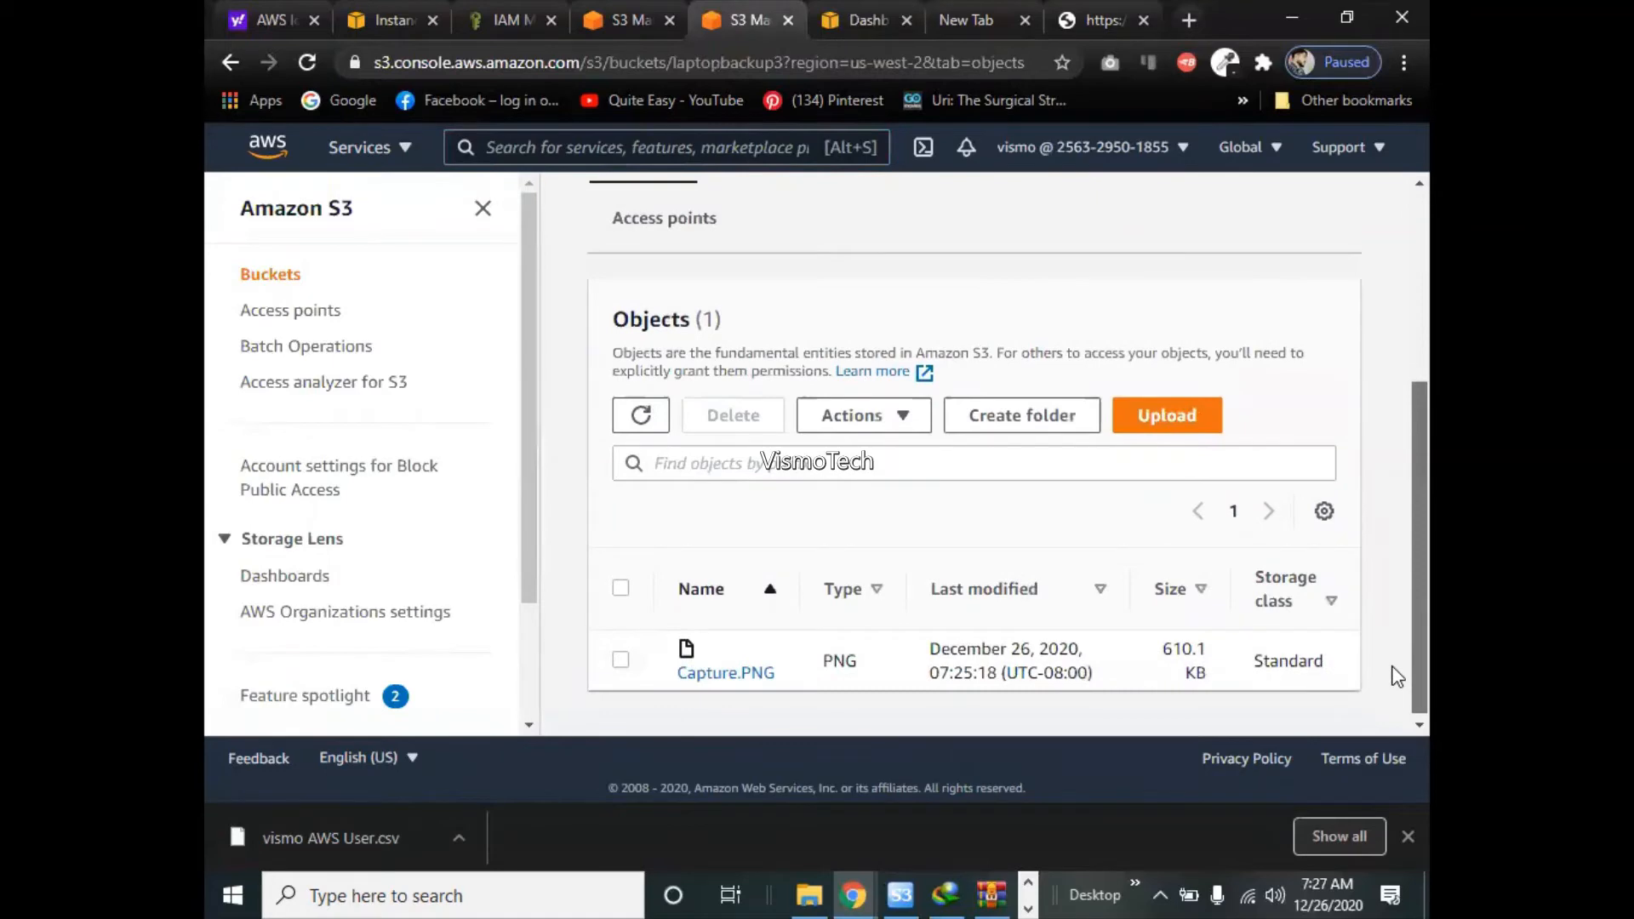
scroll(1397, 679, "down", 1)
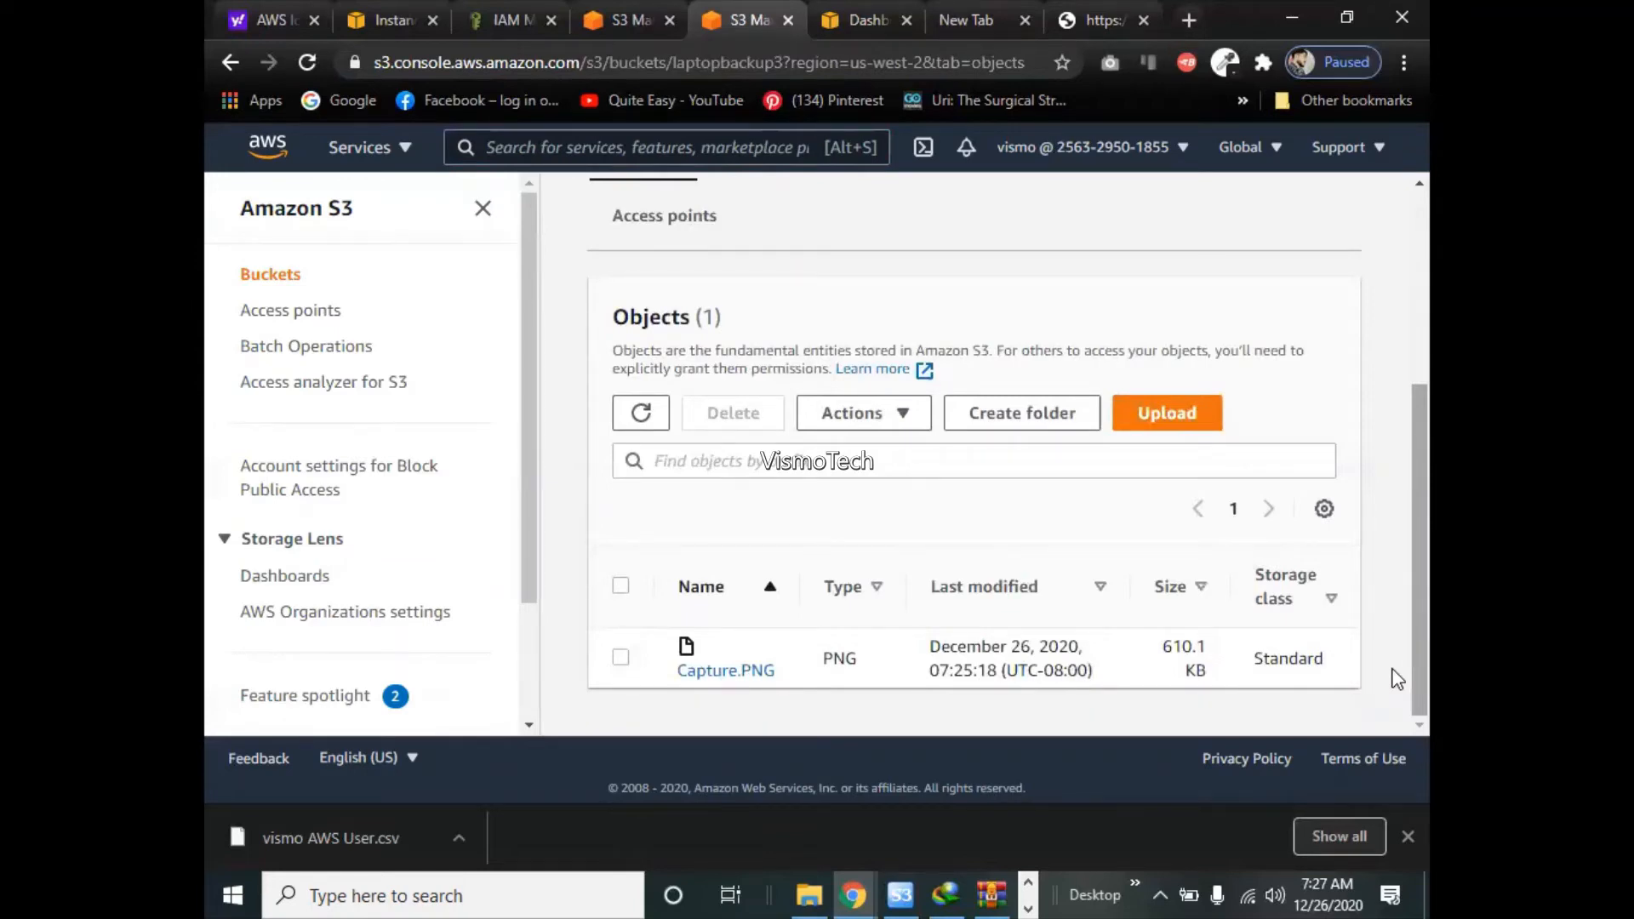
Return to the AccessDenied object URL tab and select the whole Capture.PNG URL in the address bar.
left_click(1095, 17)
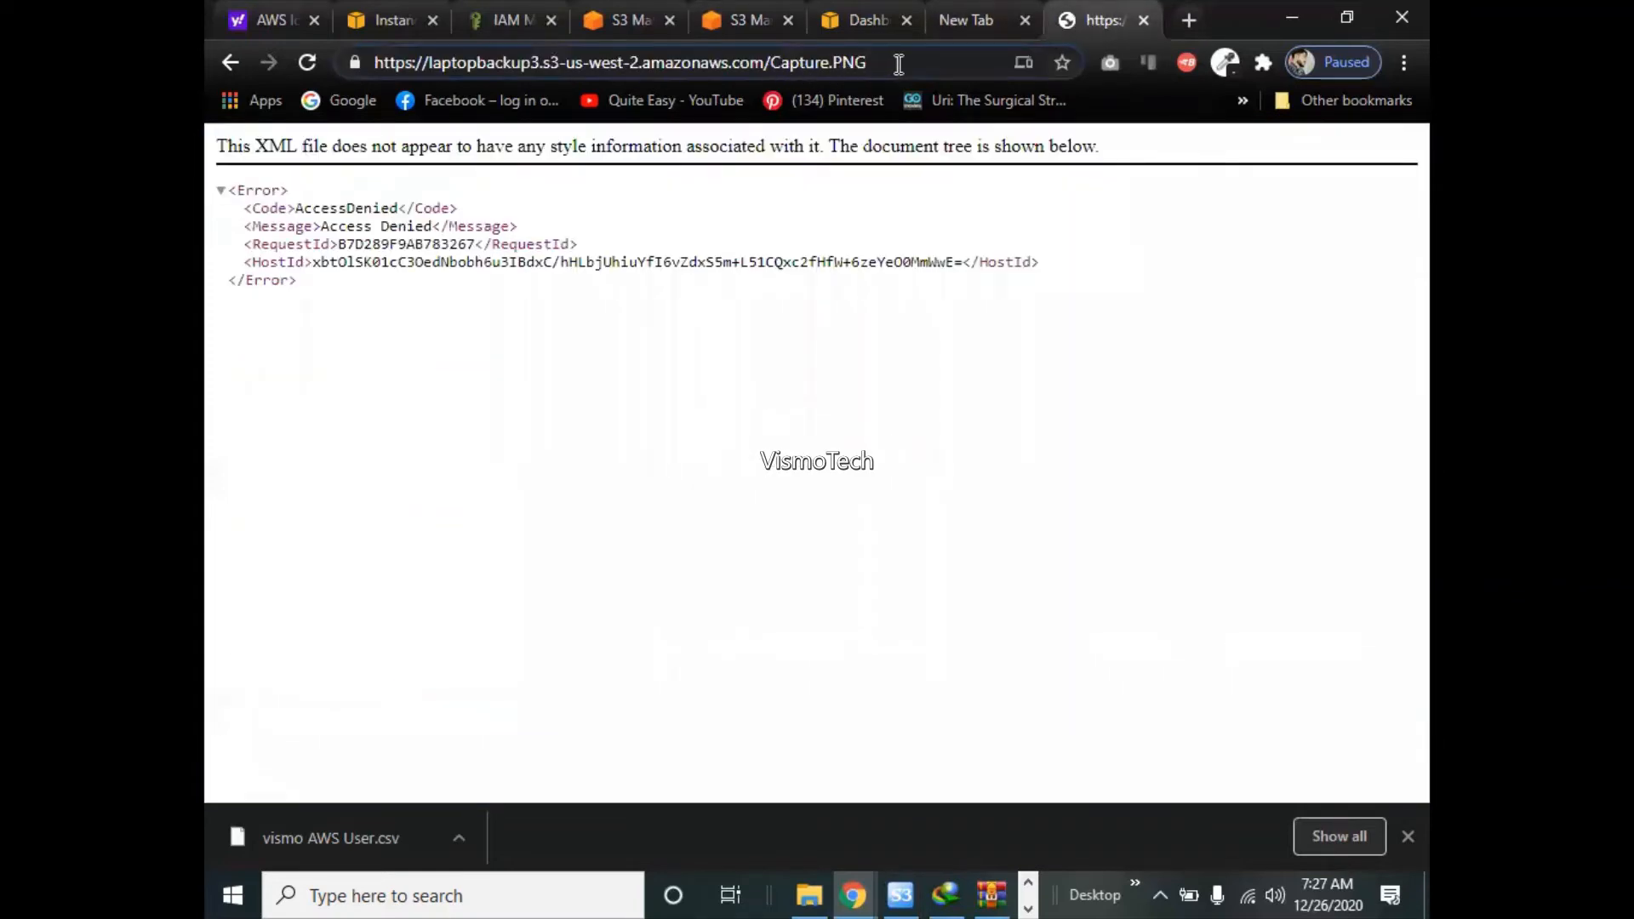
left_click_drag(894, 62, 315, 20)
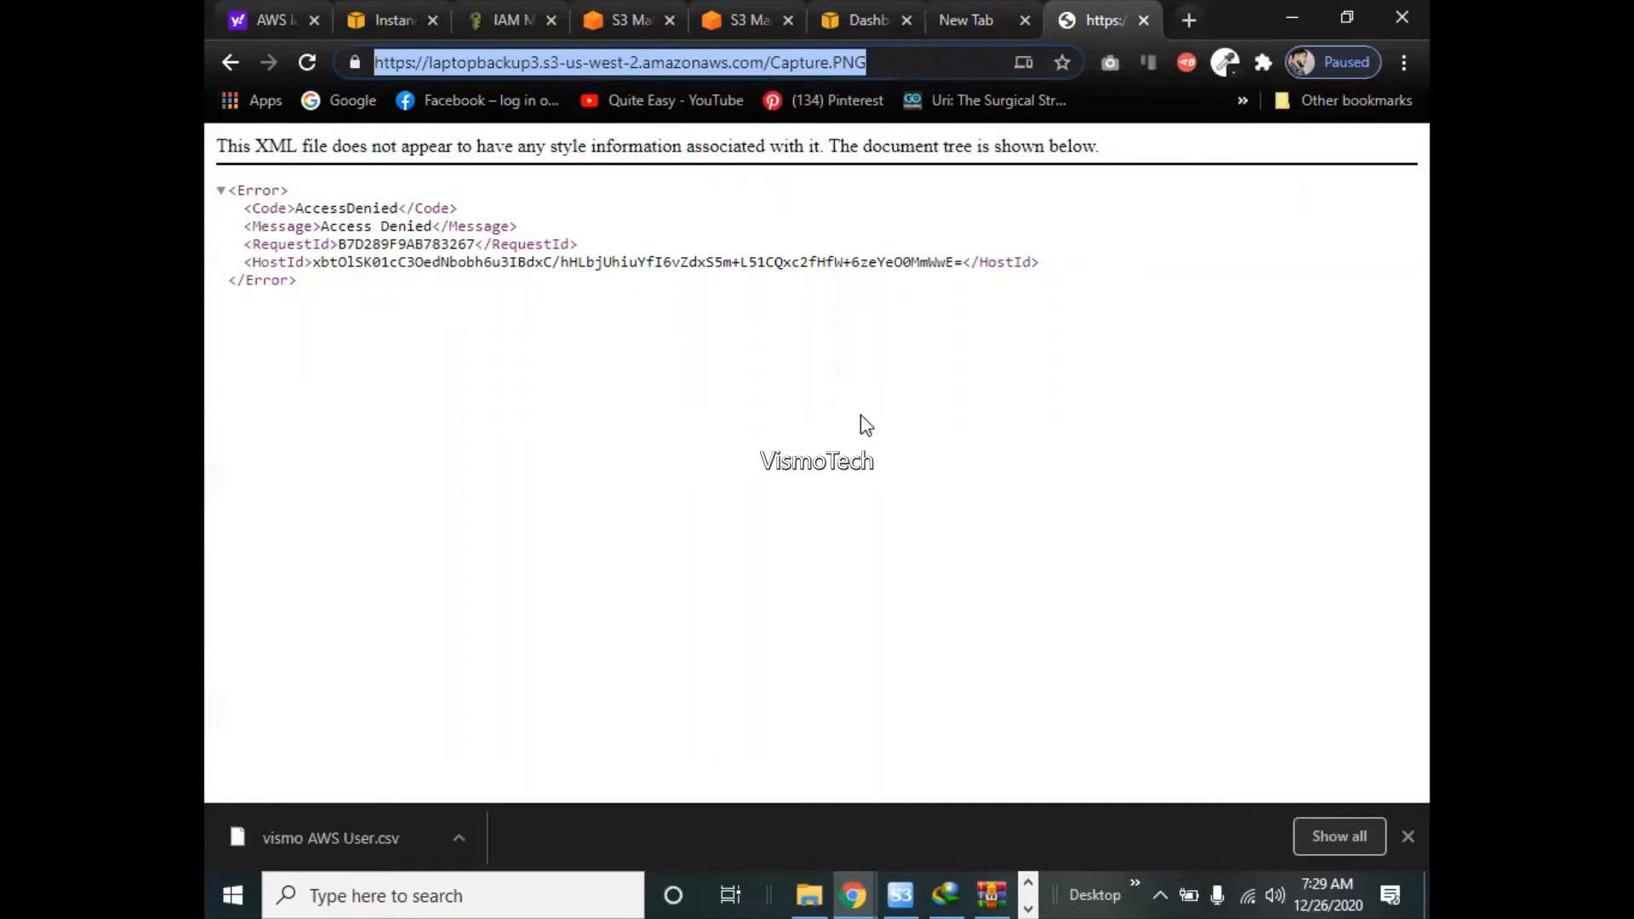
left_click(895, 61)
left_click_drag(895, 62, 375, 62)
mouse_move(905, 885)
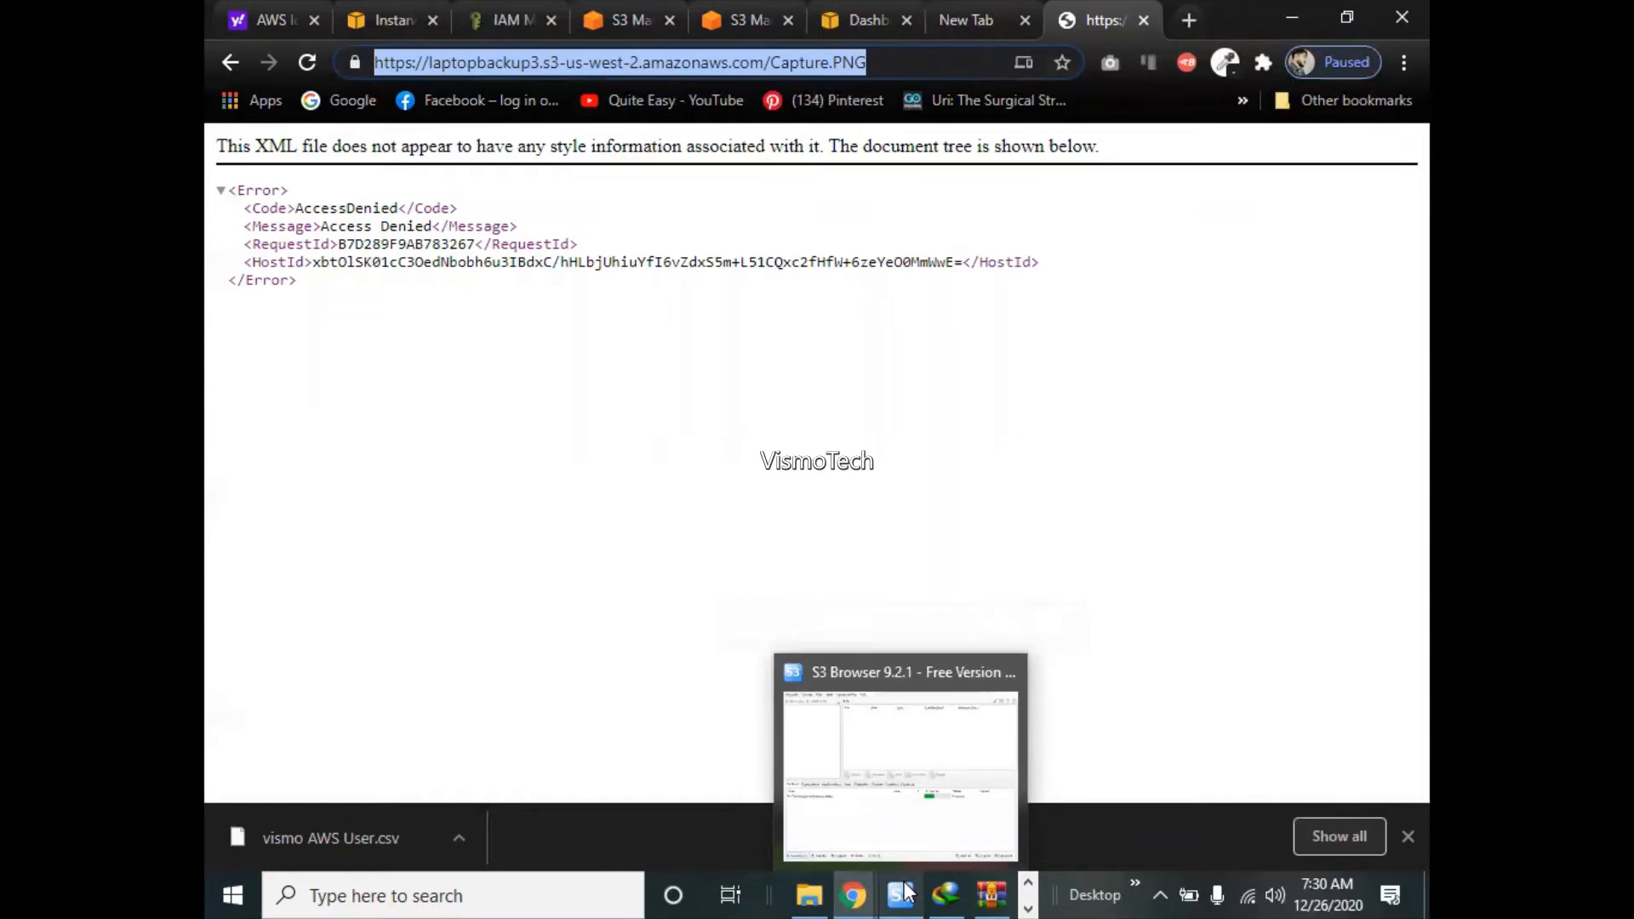
Bring the empty S3 Browser 9.2.1 window forward and open its Accounts menu.
left_click(905, 893)
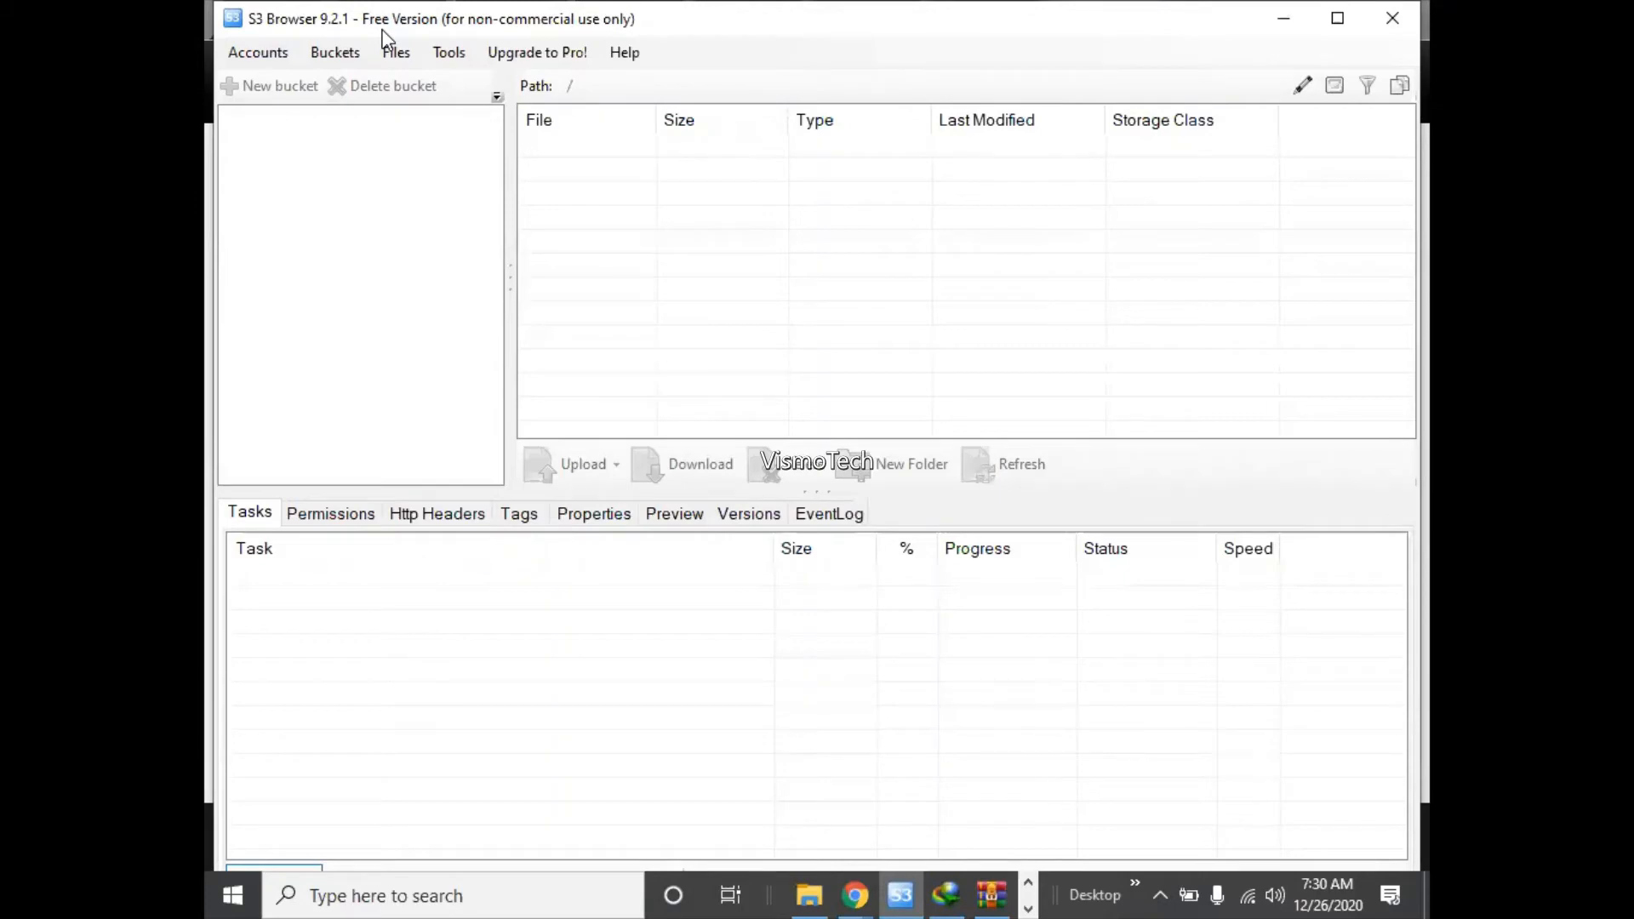
left_click(262, 49)
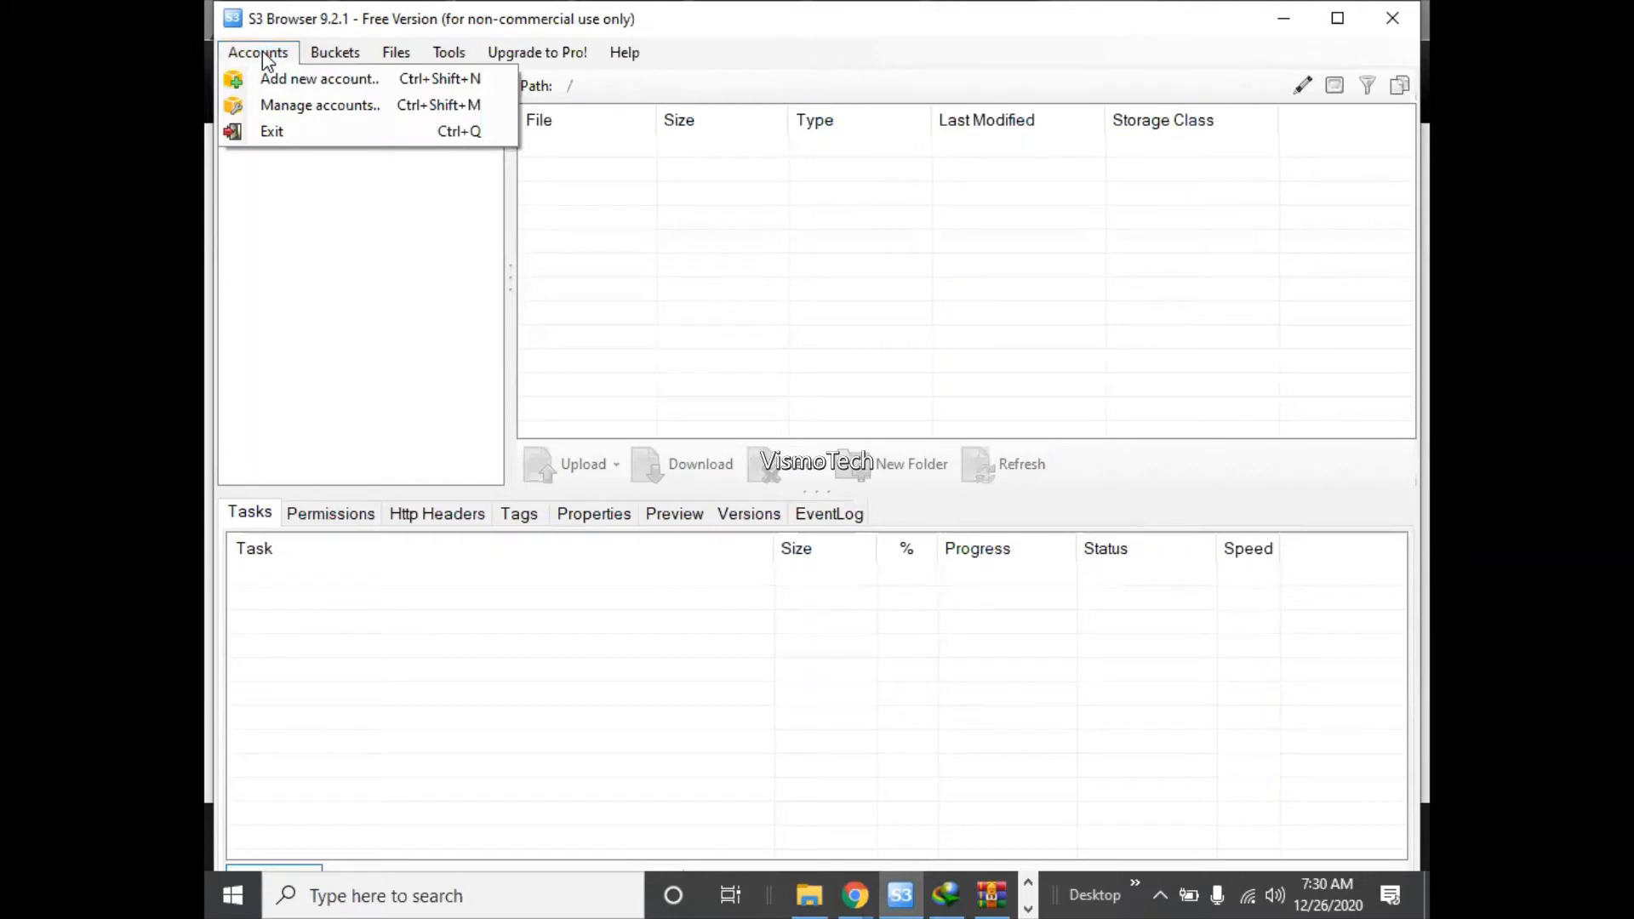
Start a new S3 Browser account and name it LaptopBackup.
left_click(298, 85)
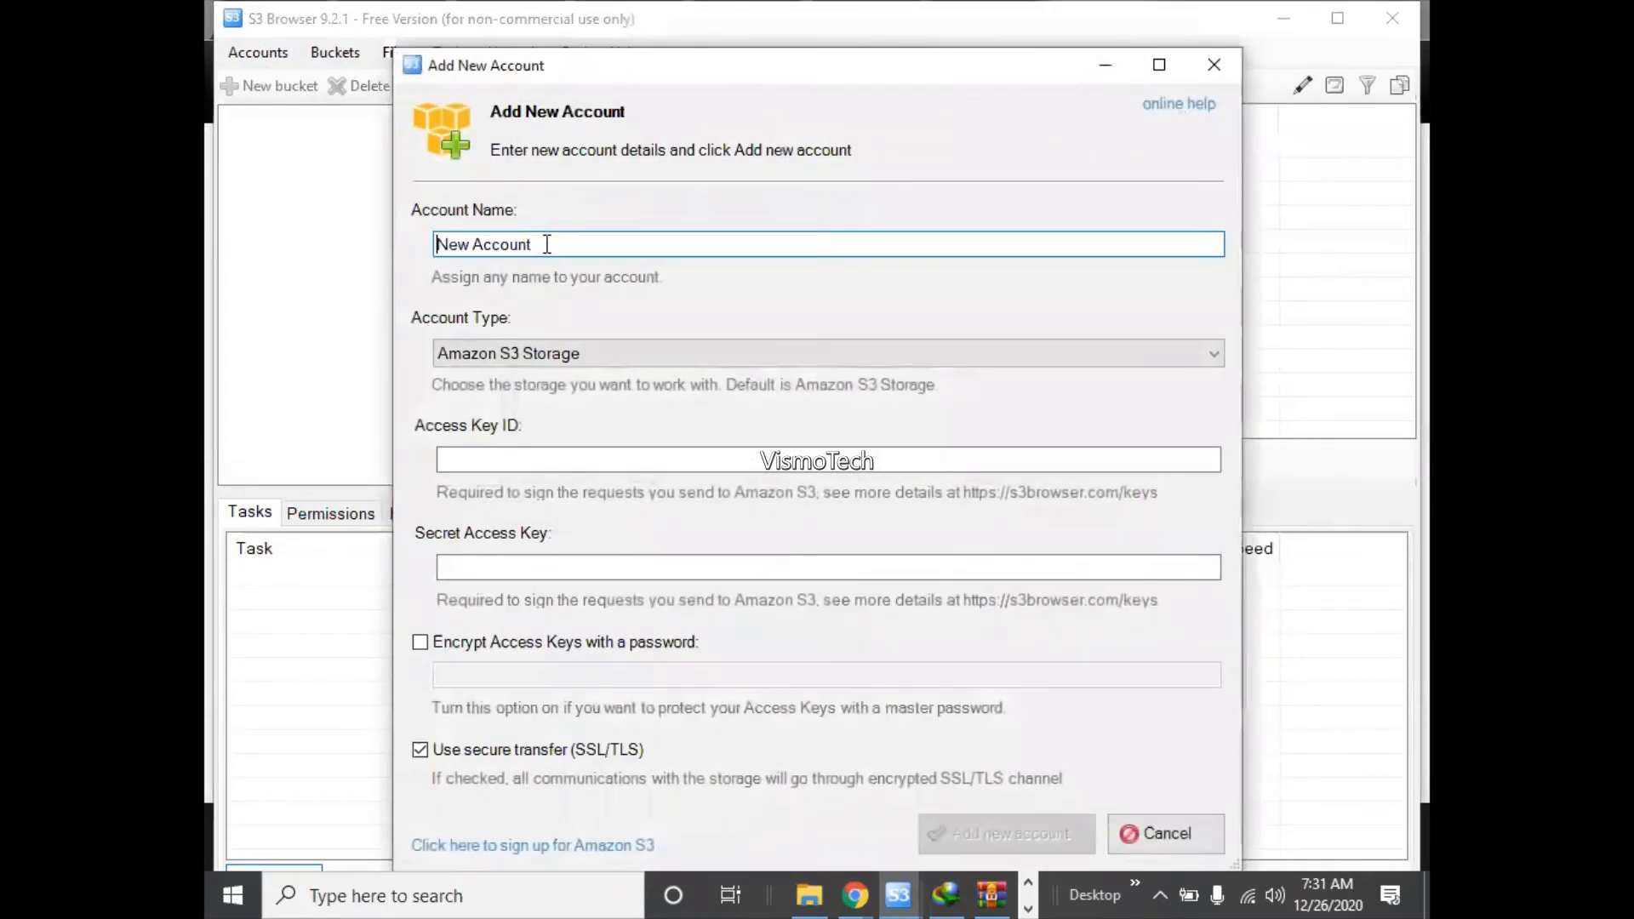
left_click_drag(547, 244, 436, 245)
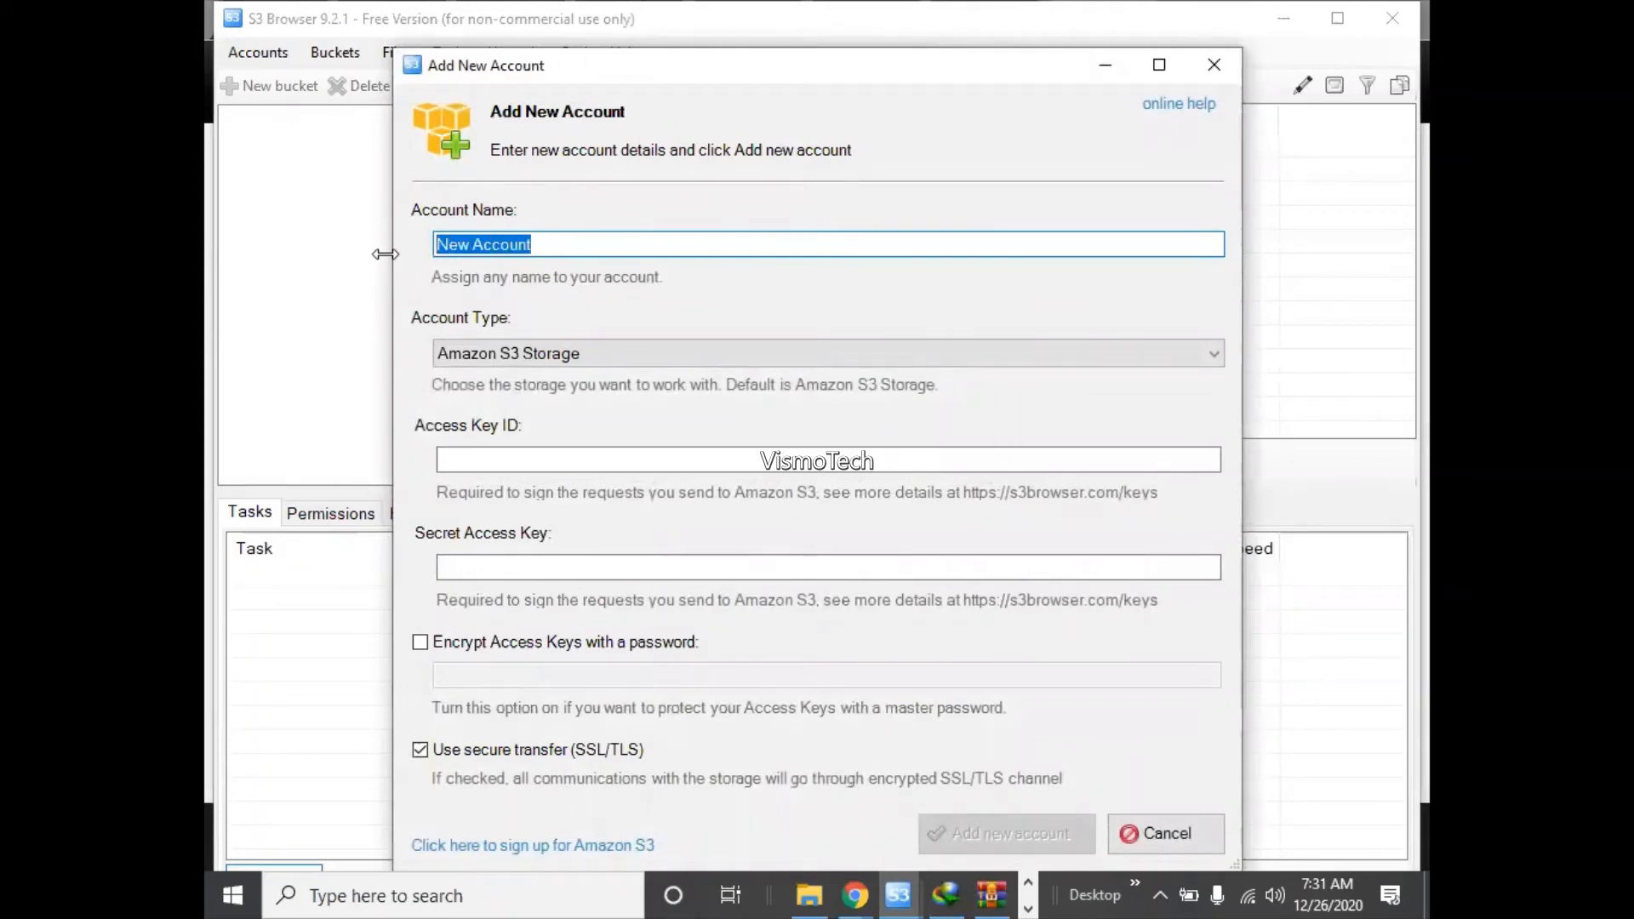
type("Laptop")
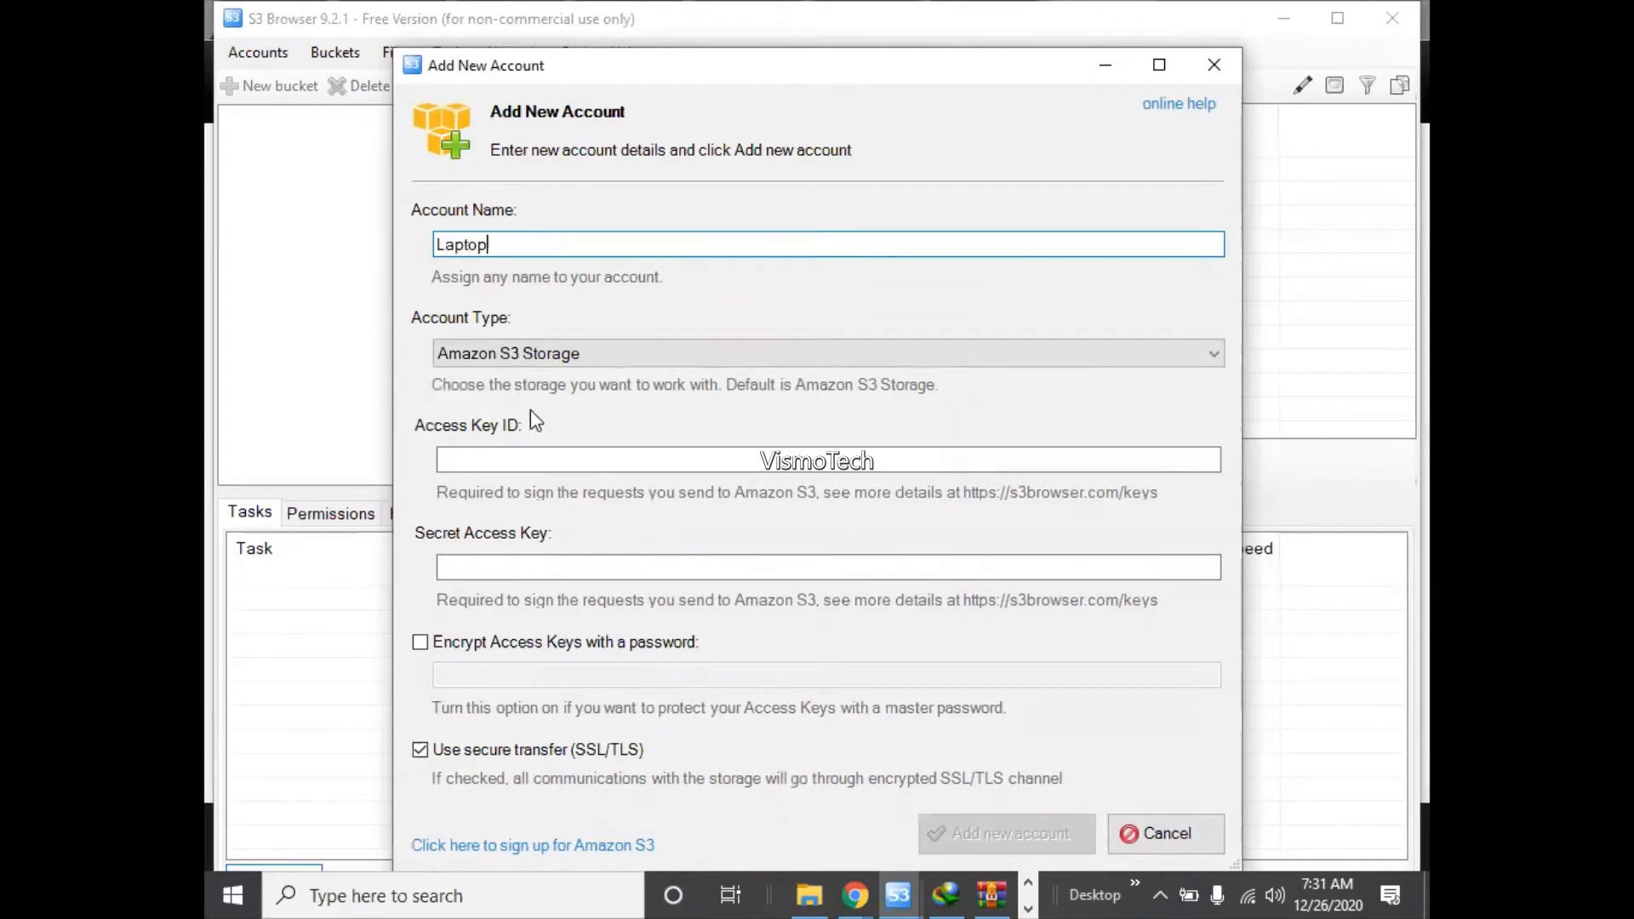
type("Ba")
type("ckup")
key("ctrl+a")
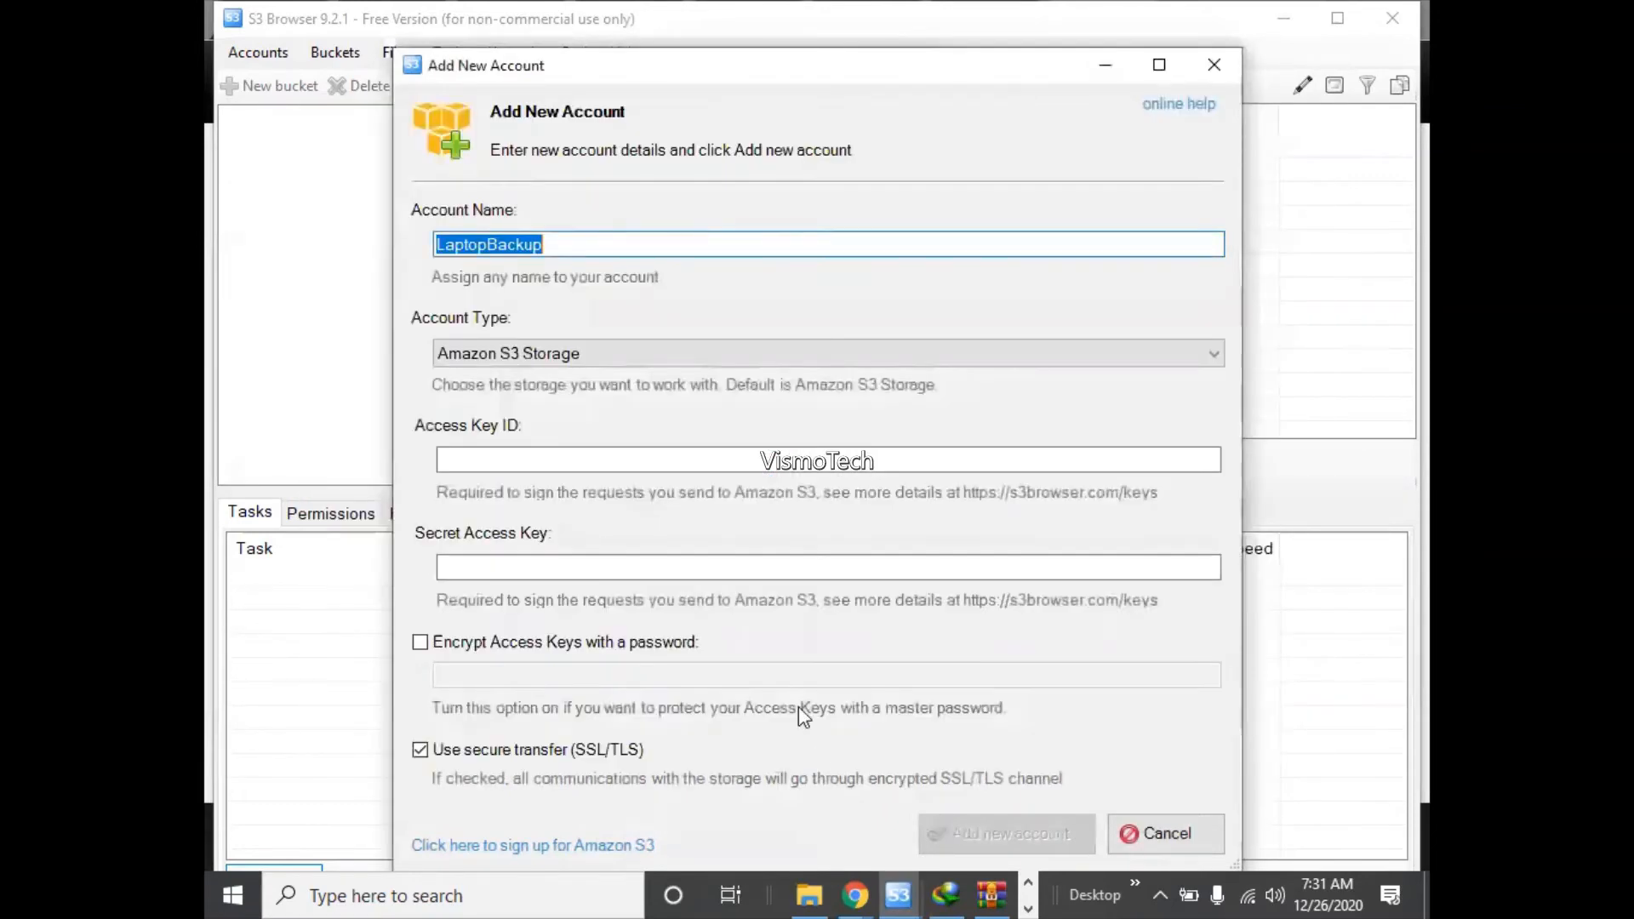
Copy the saved access key from the notes and paste it into Access Key ID.
key("alt+Tab")
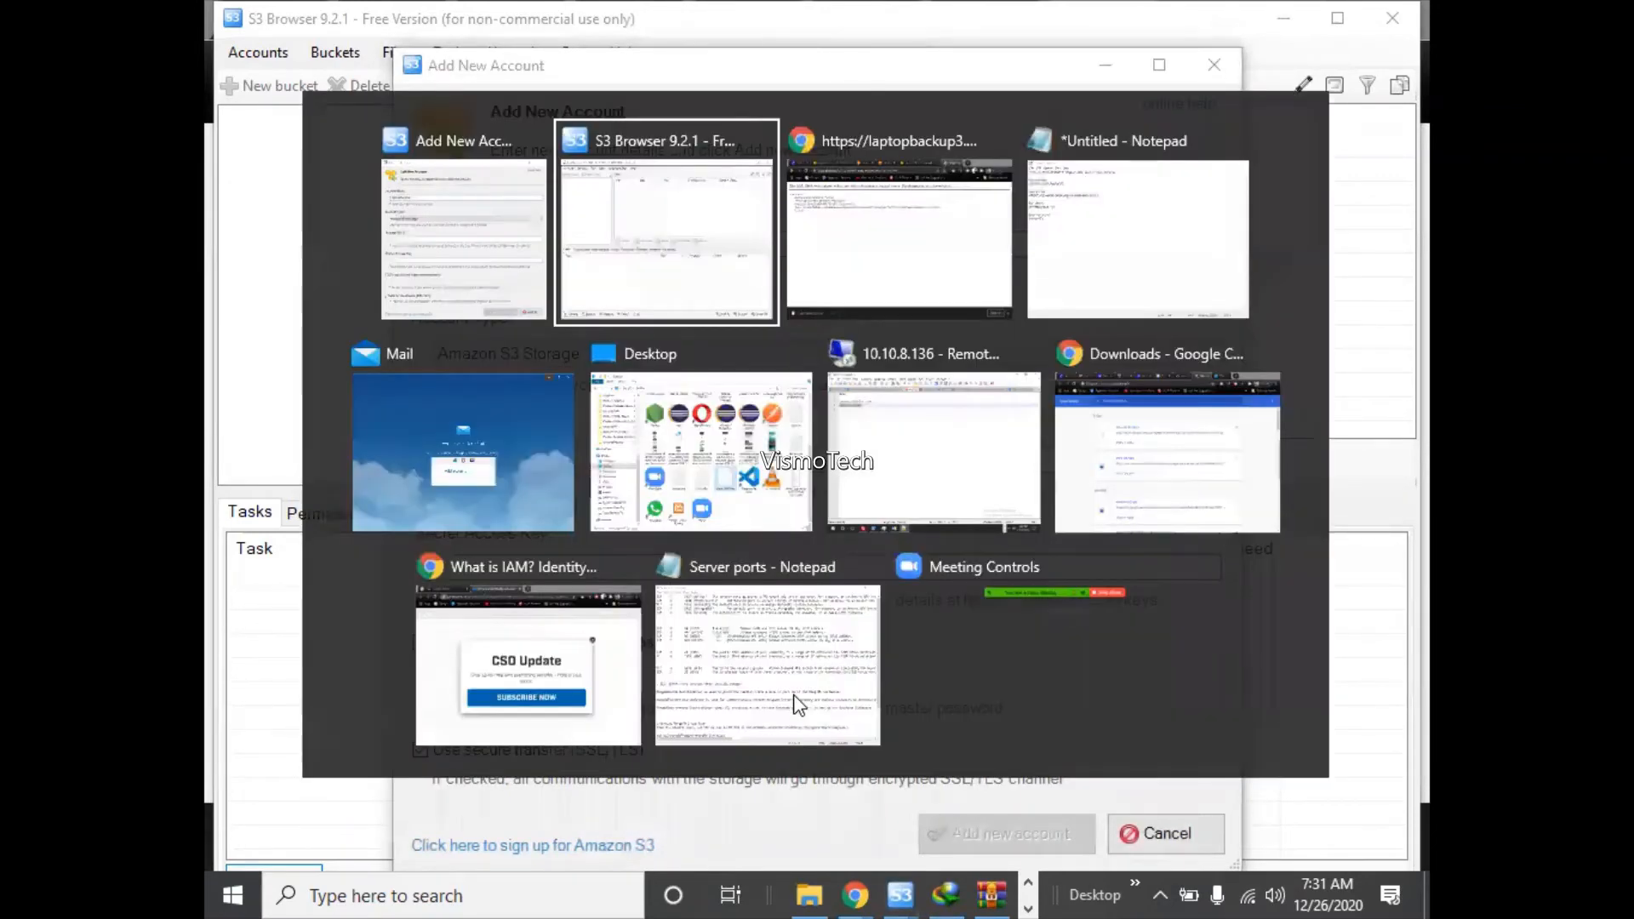
key("alt+Tab")
key("alt+Tab")
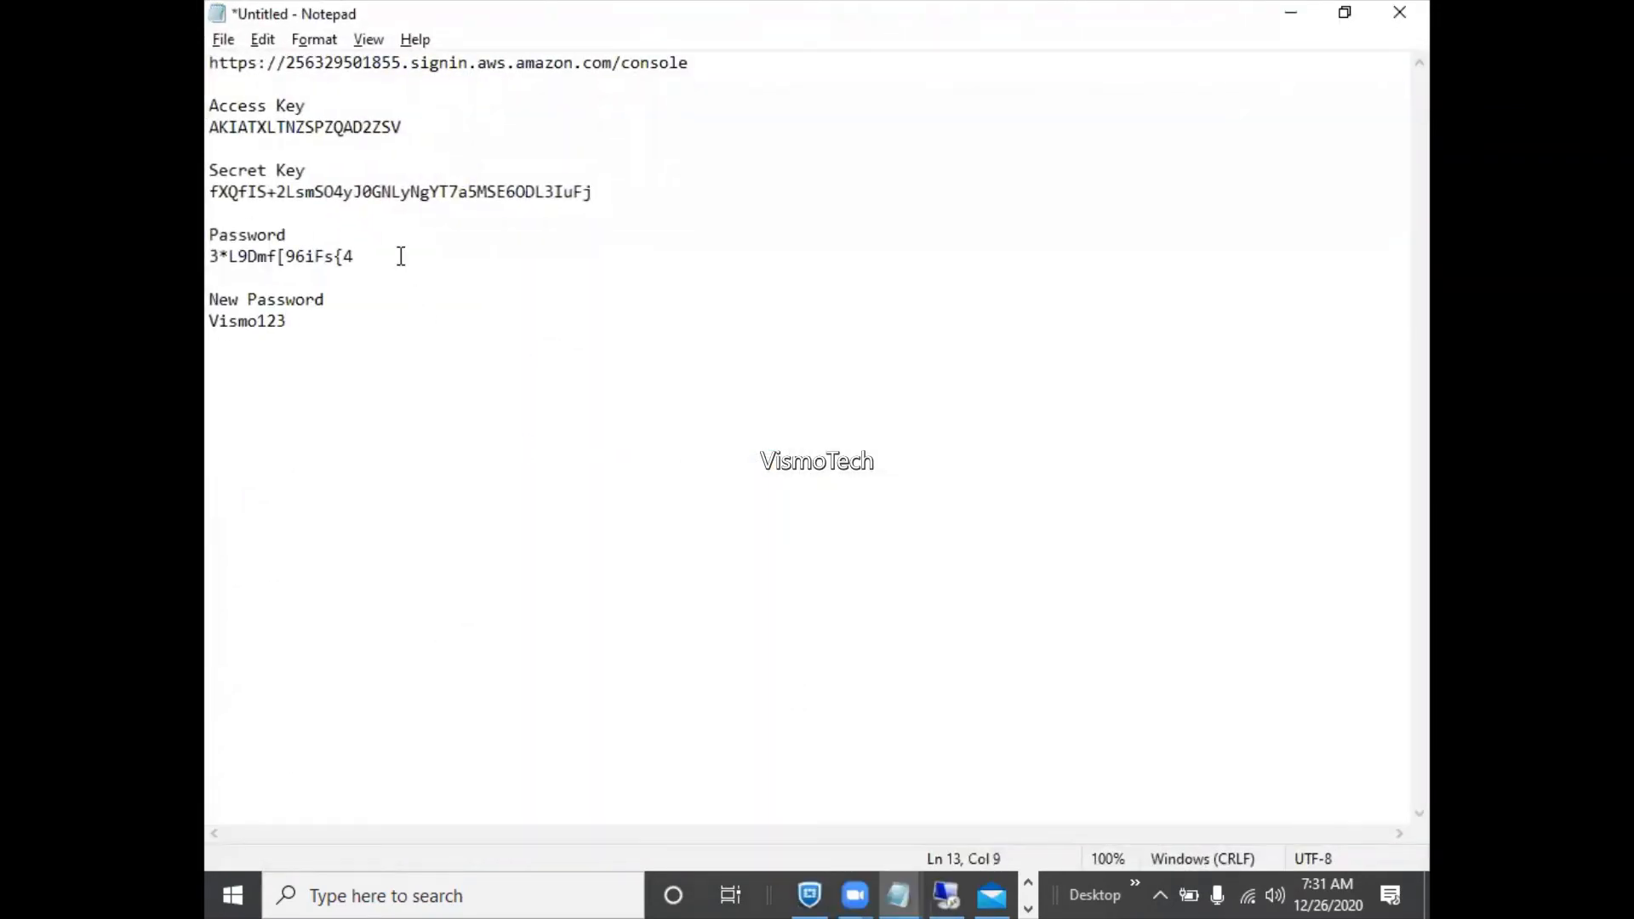
left_click_drag(418, 128, 216, 131)
key("ctrl+c")
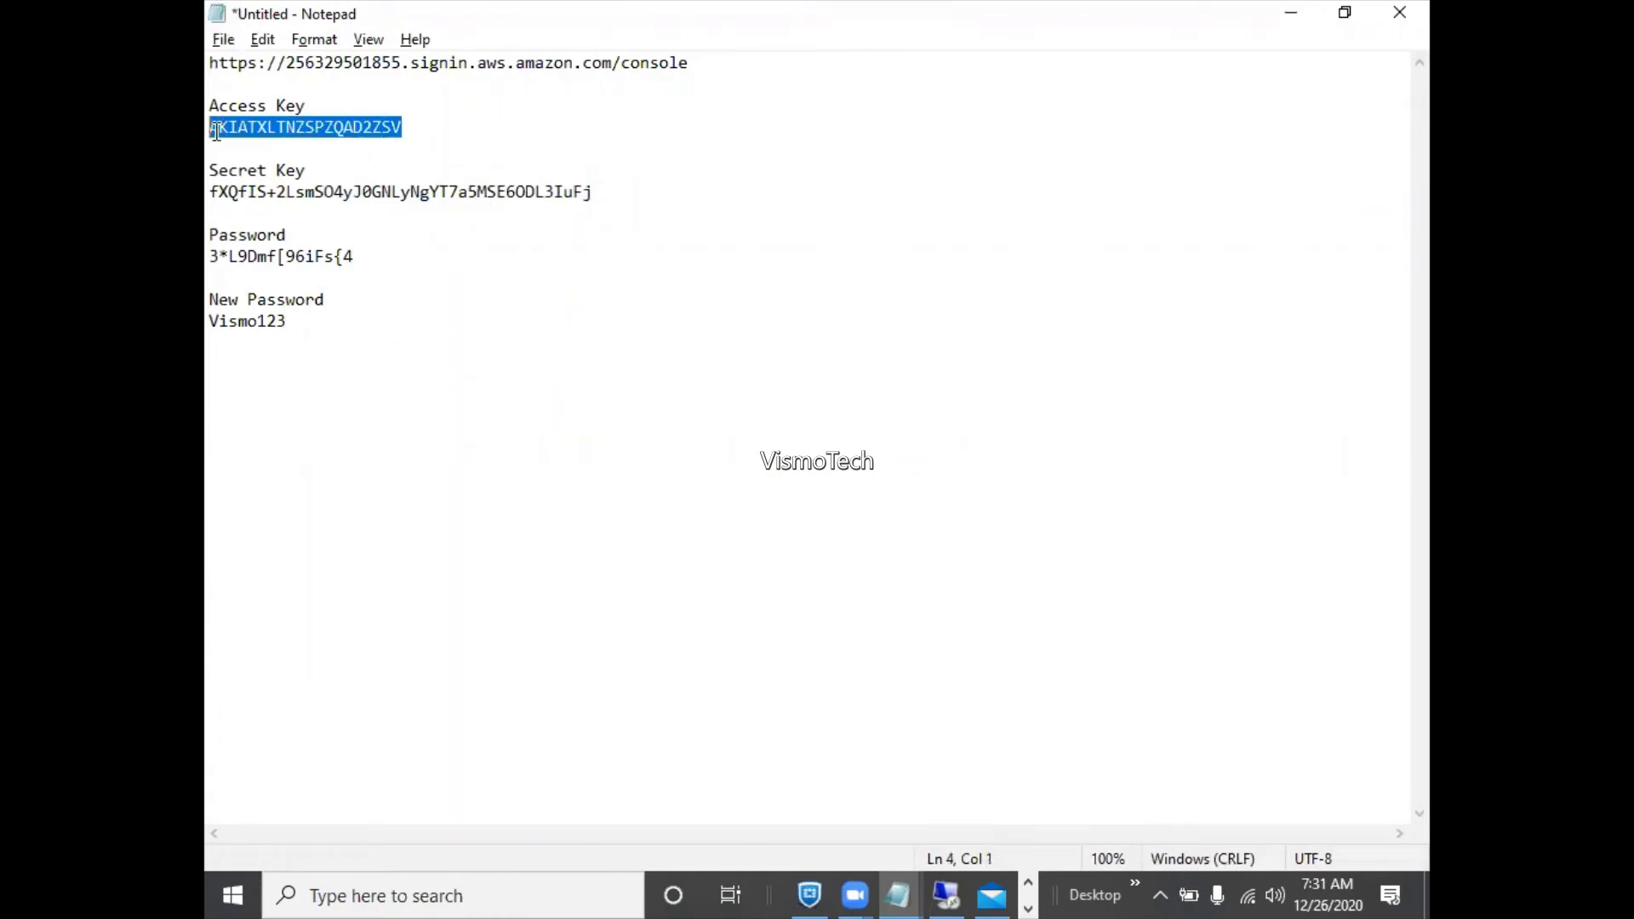
key("alt+Tab")
key("alt+Tab")
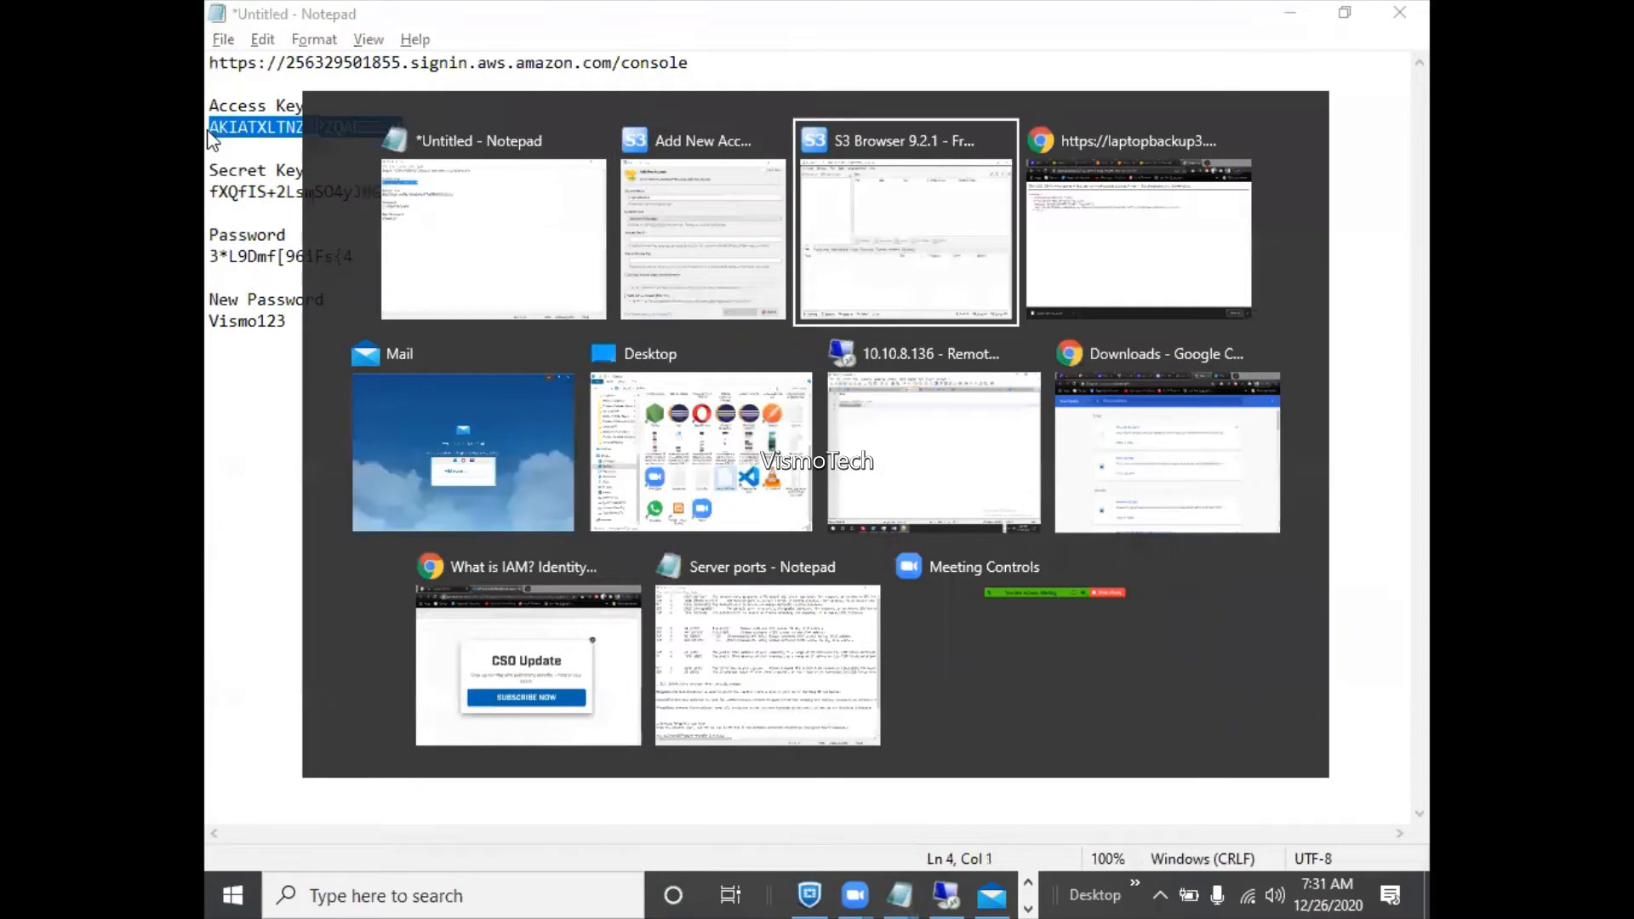
left_click(681, 253)
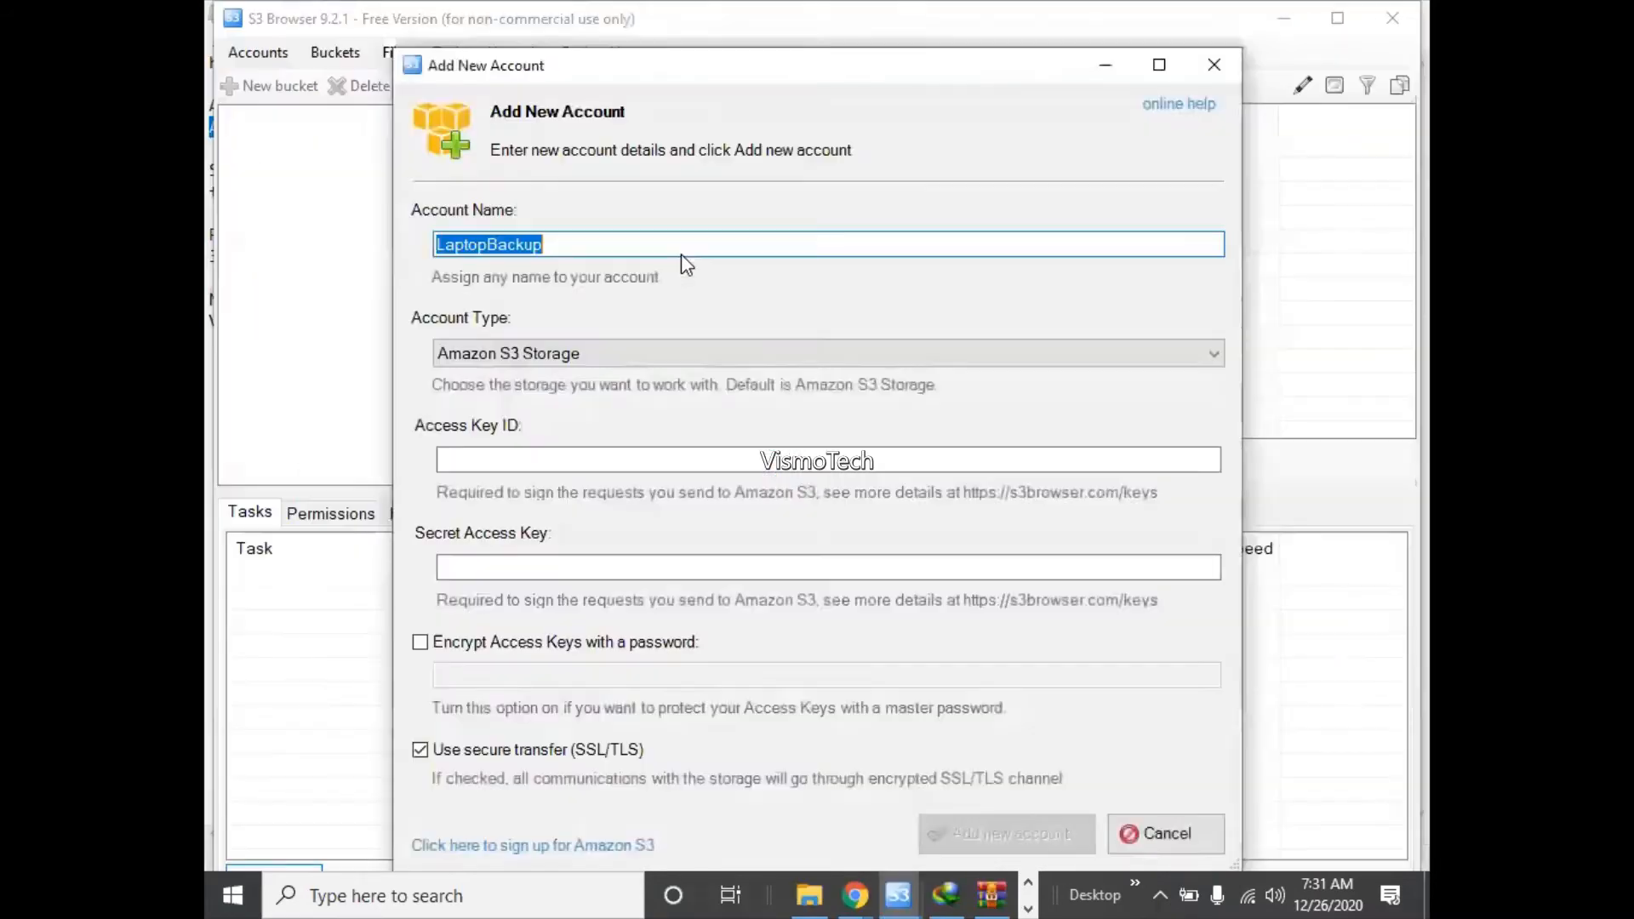
left_click(495, 459)
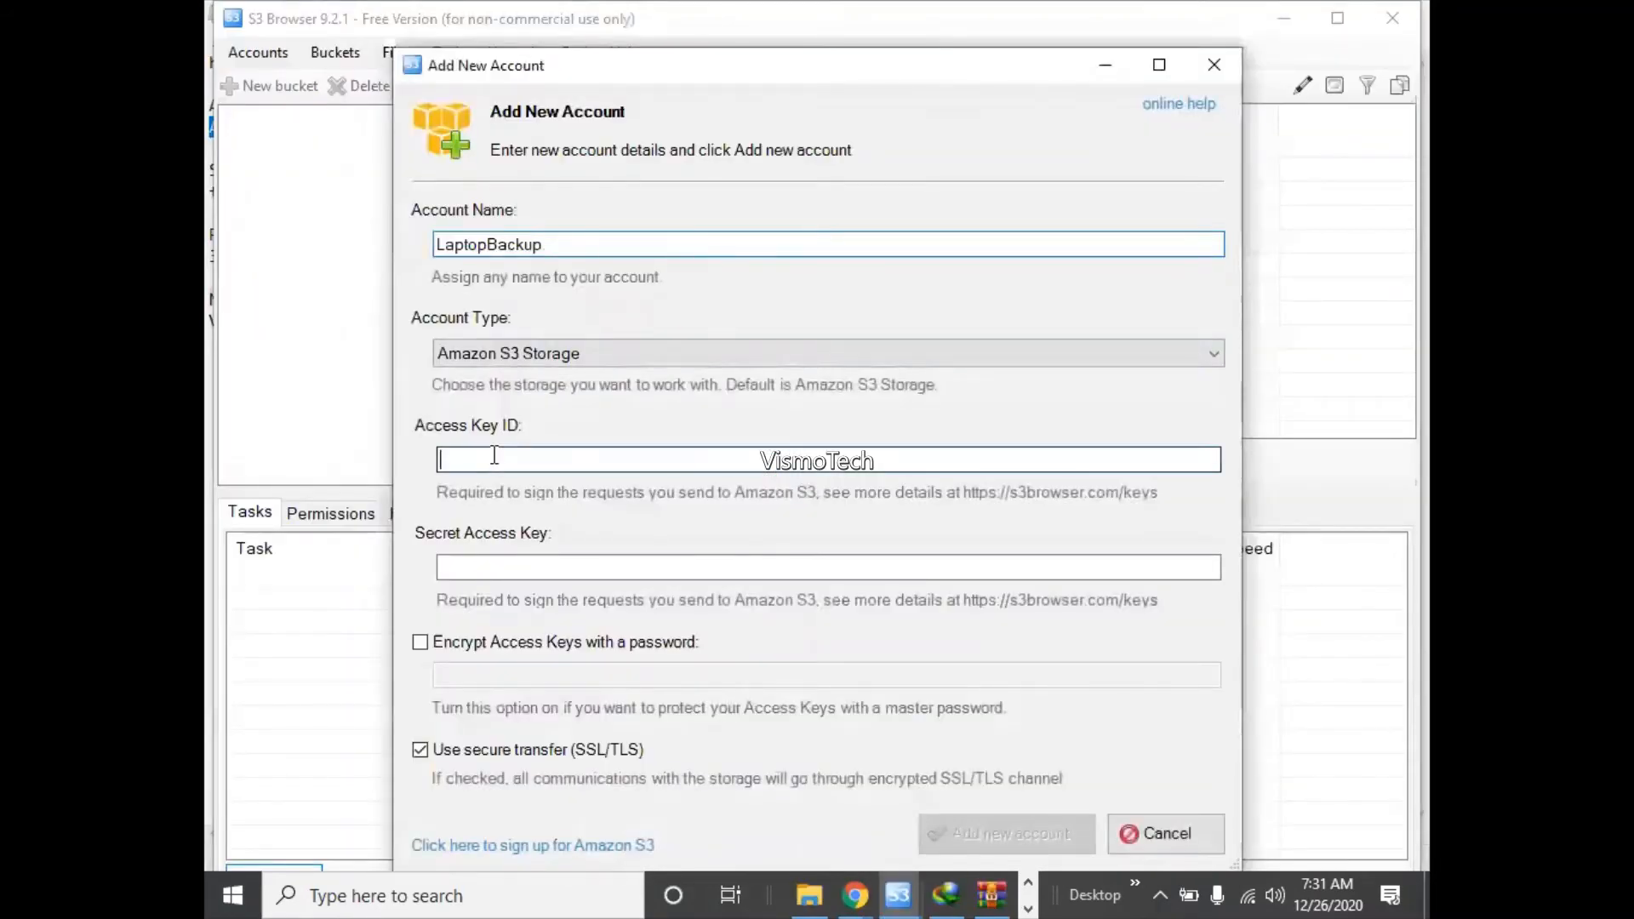
key("ctrl+v")
Paste the saved secret key into Secret Access Key and save the LaptopBackup account.
left_click(470, 569)
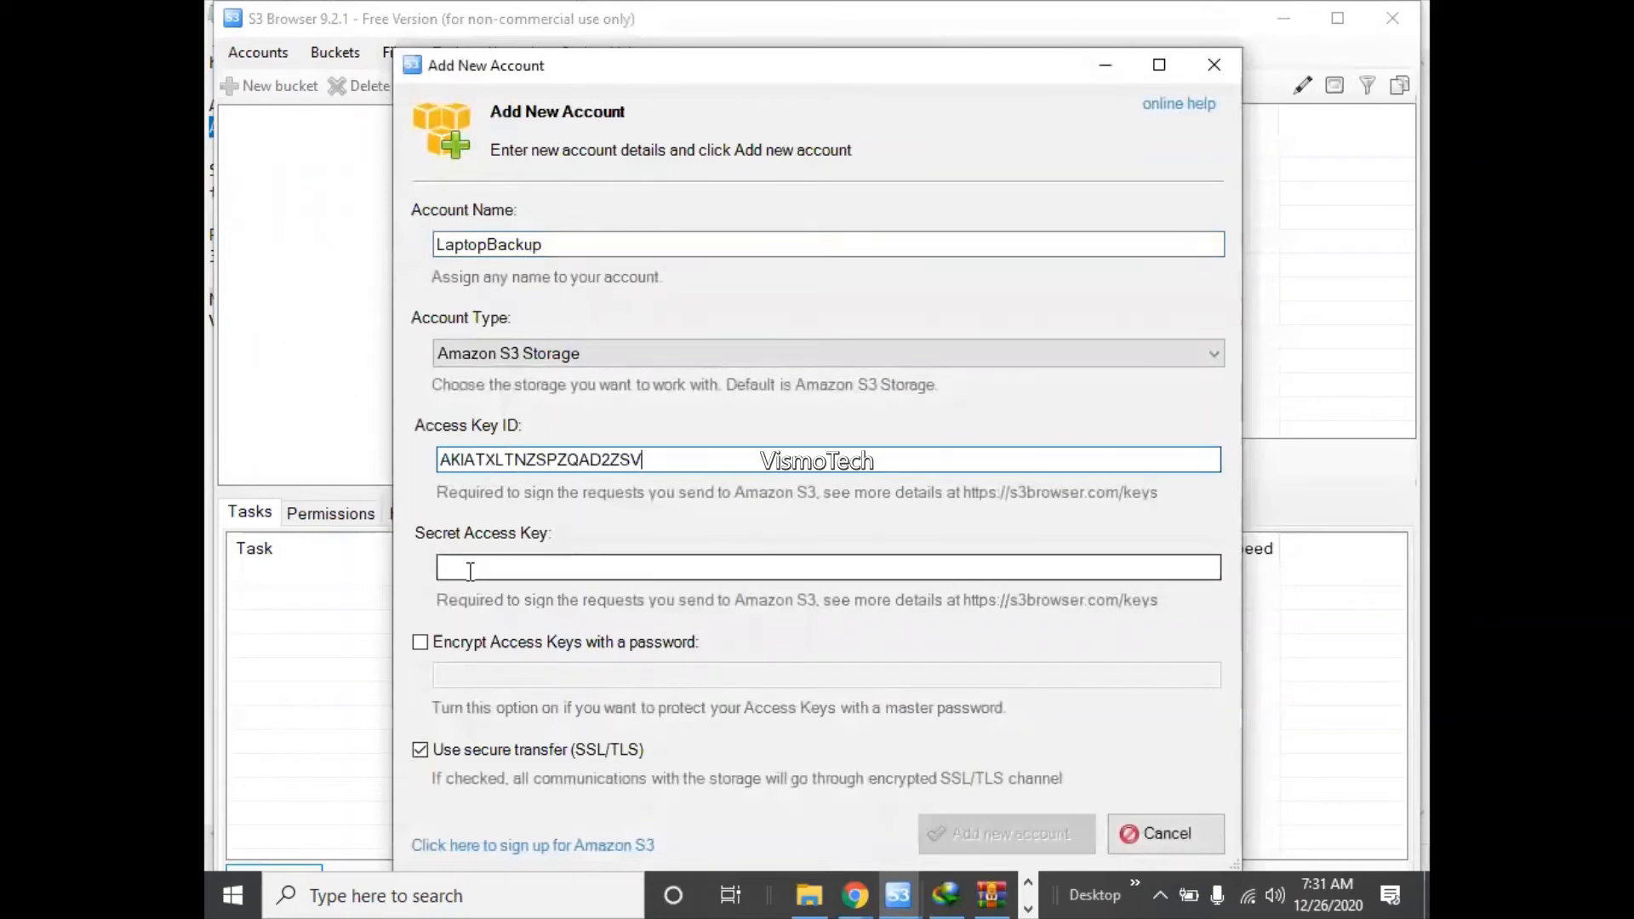
key("alt+Tab")
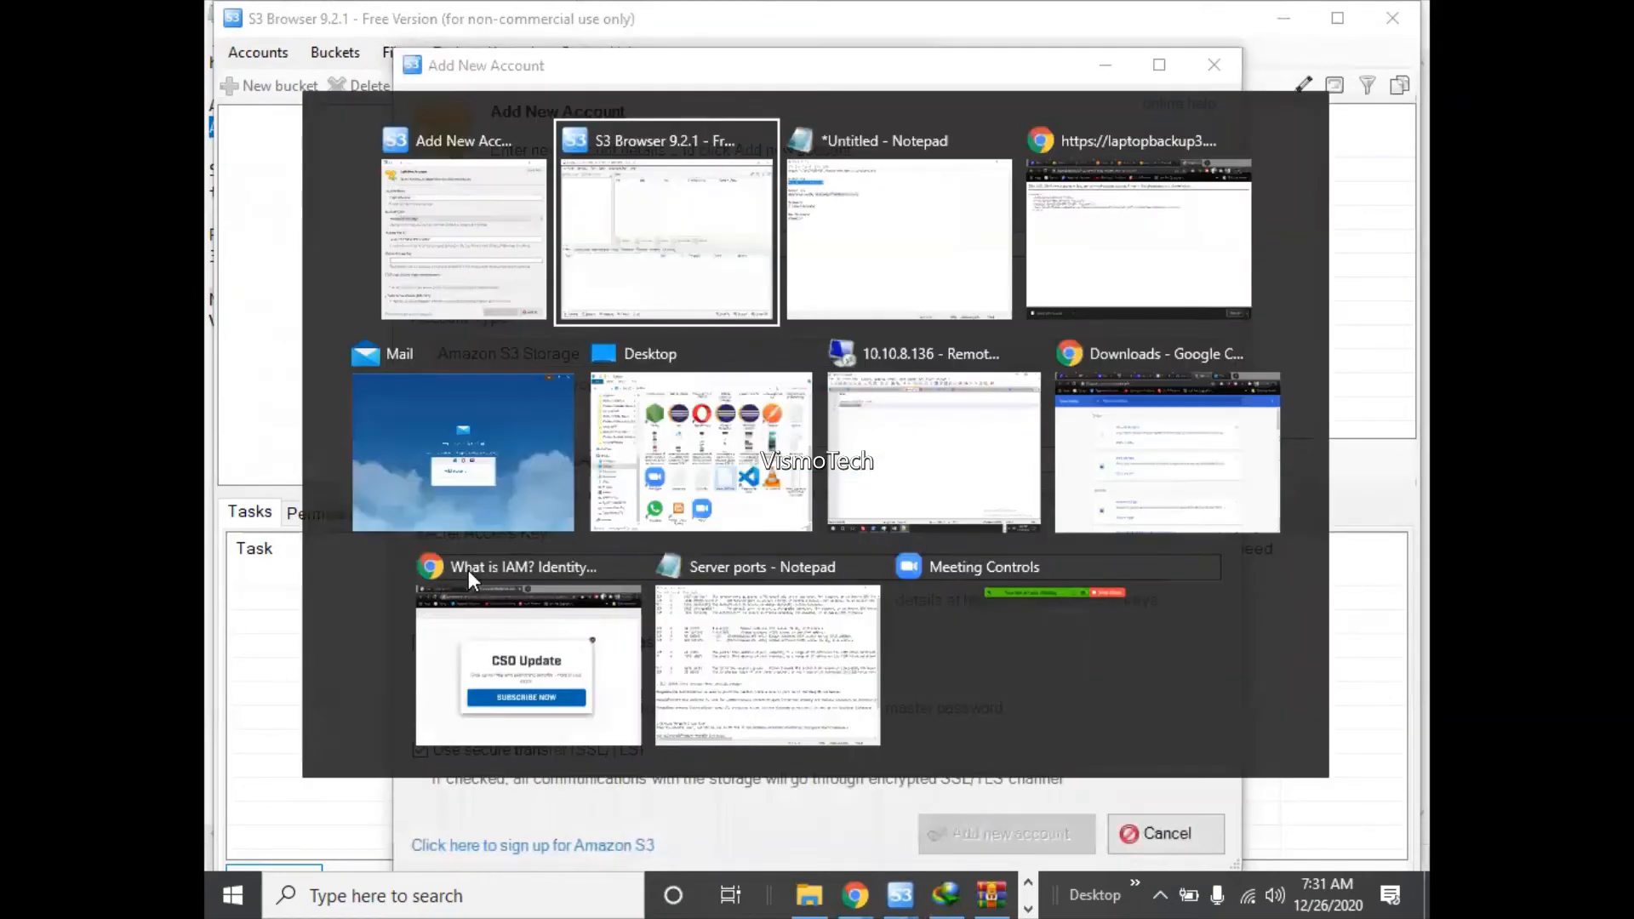
key("alt+Tab")
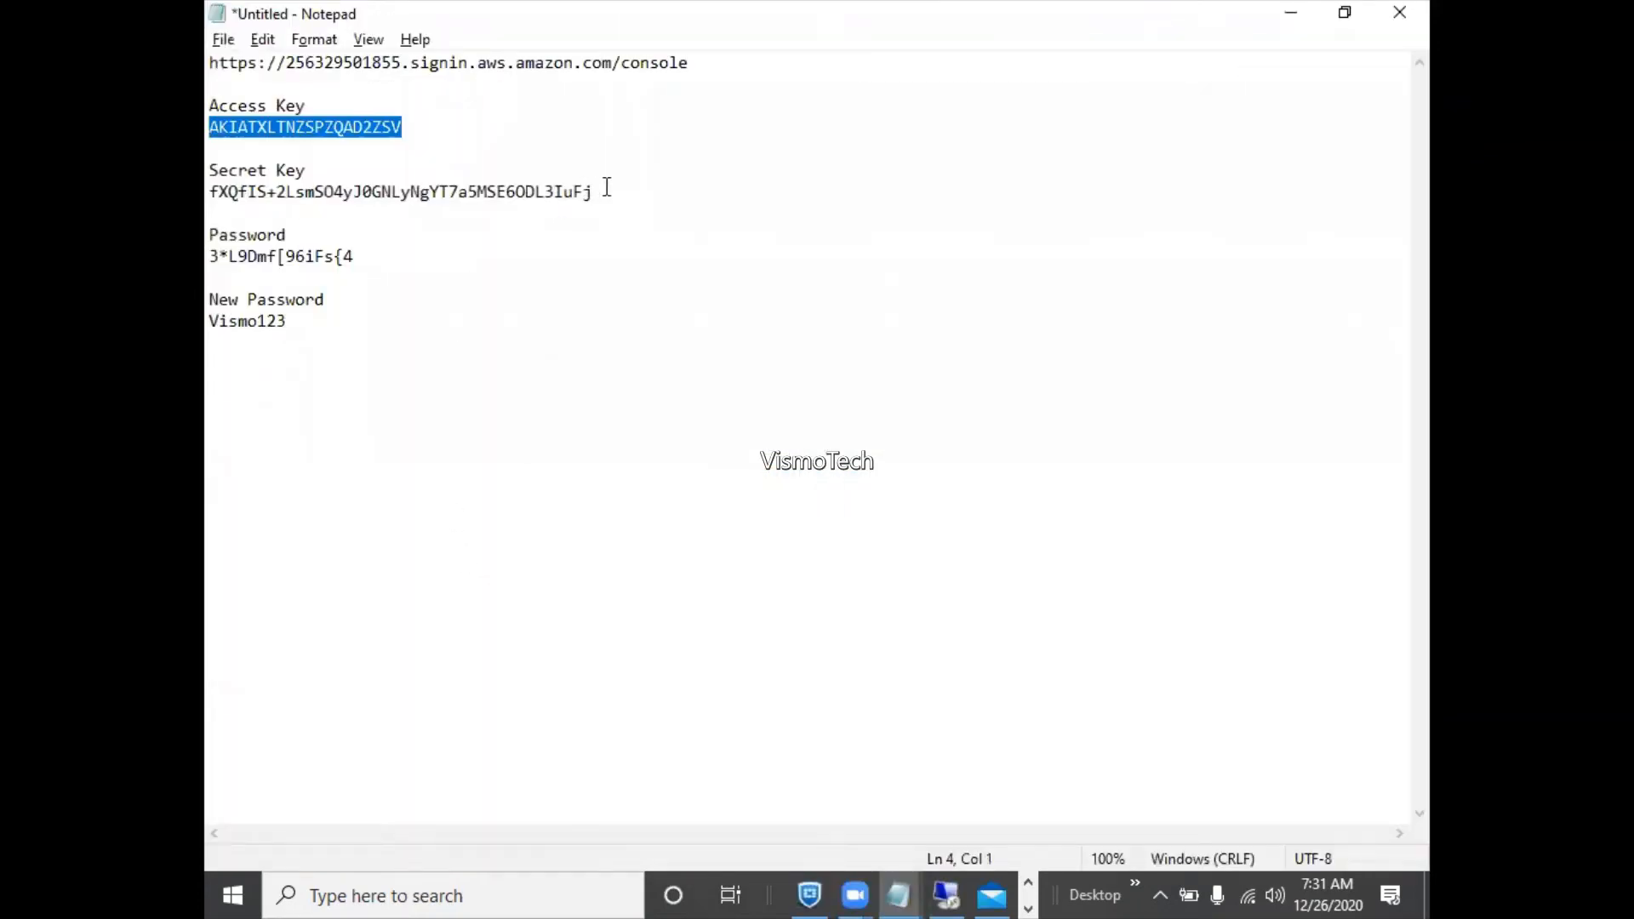
left_click(593, 190)
left_click_drag(593, 191, 217, 200)
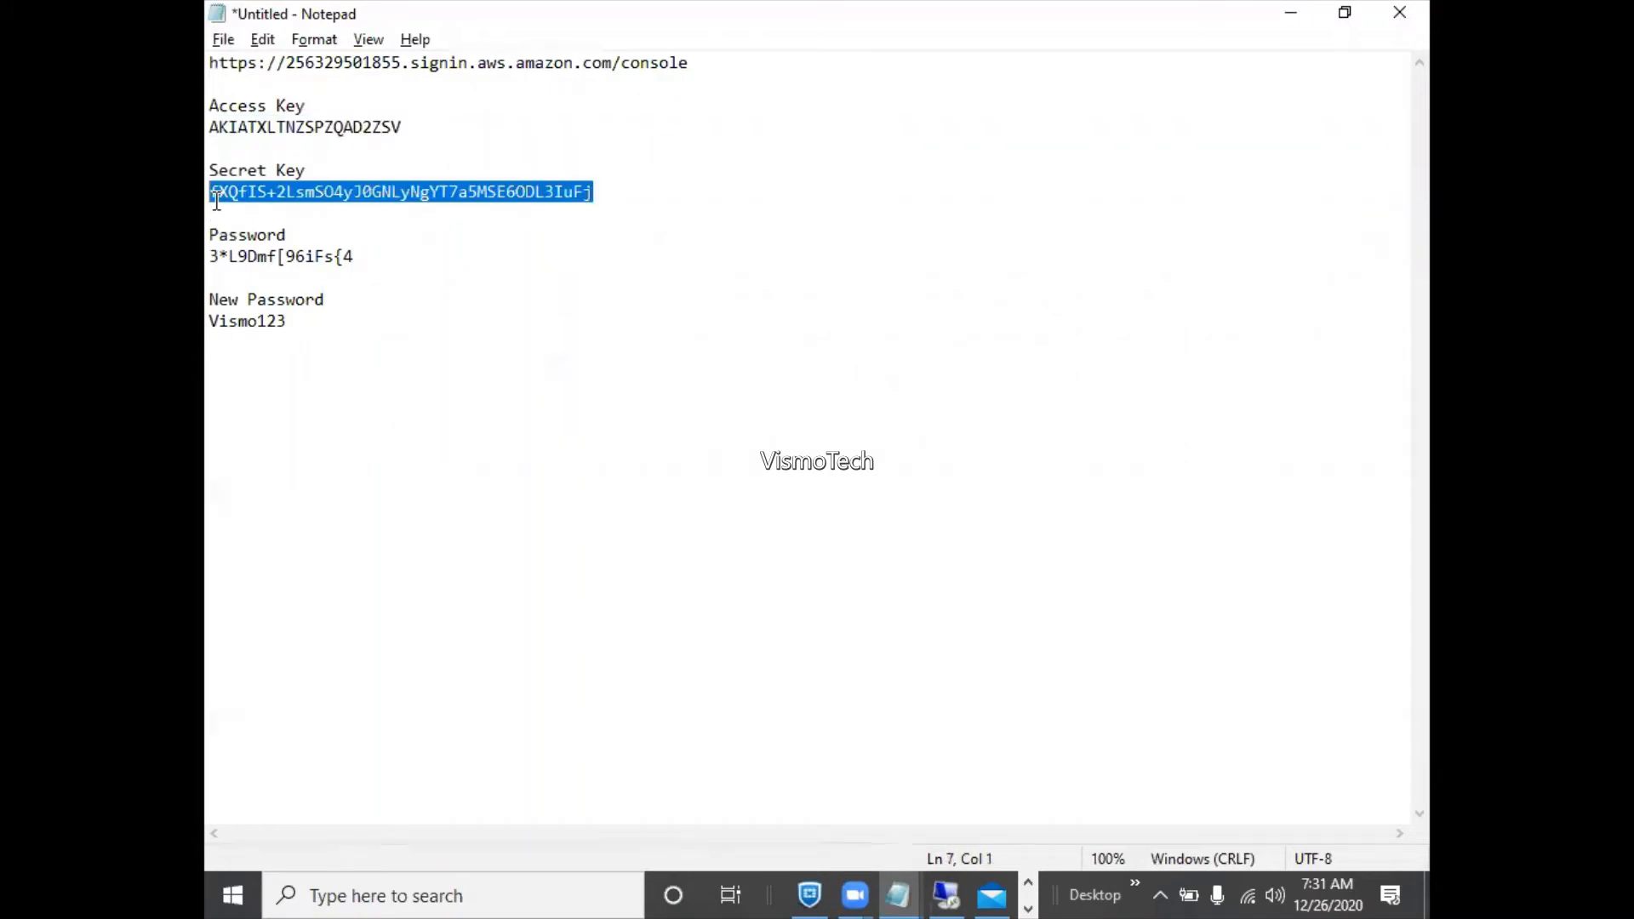
key("alt+Tab")
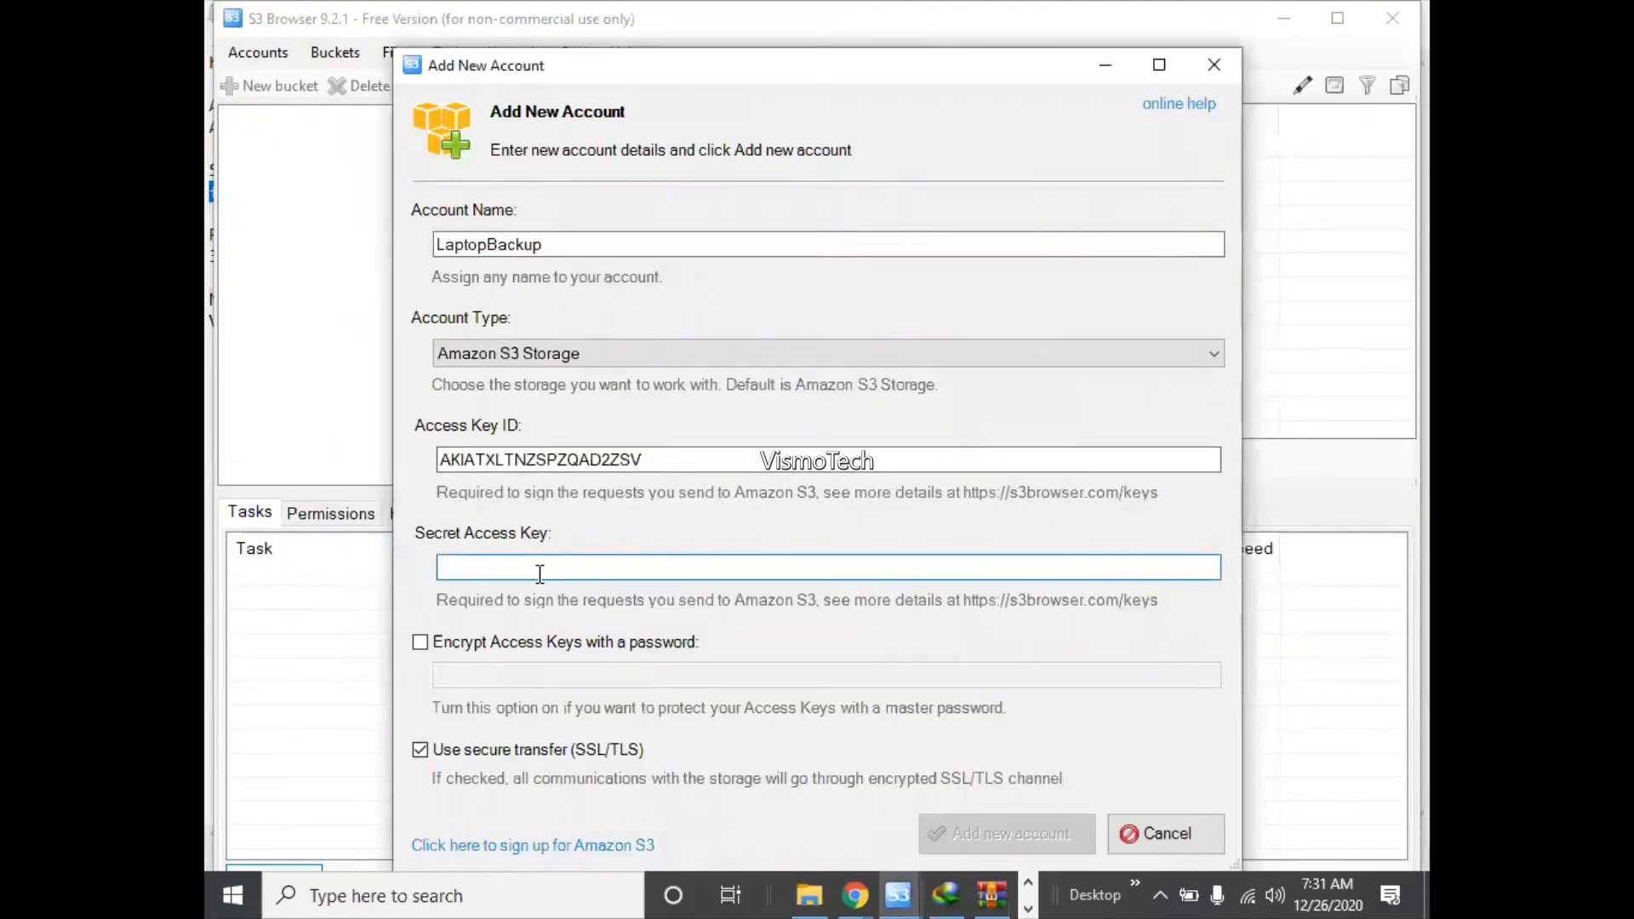
key("ctrl+v")
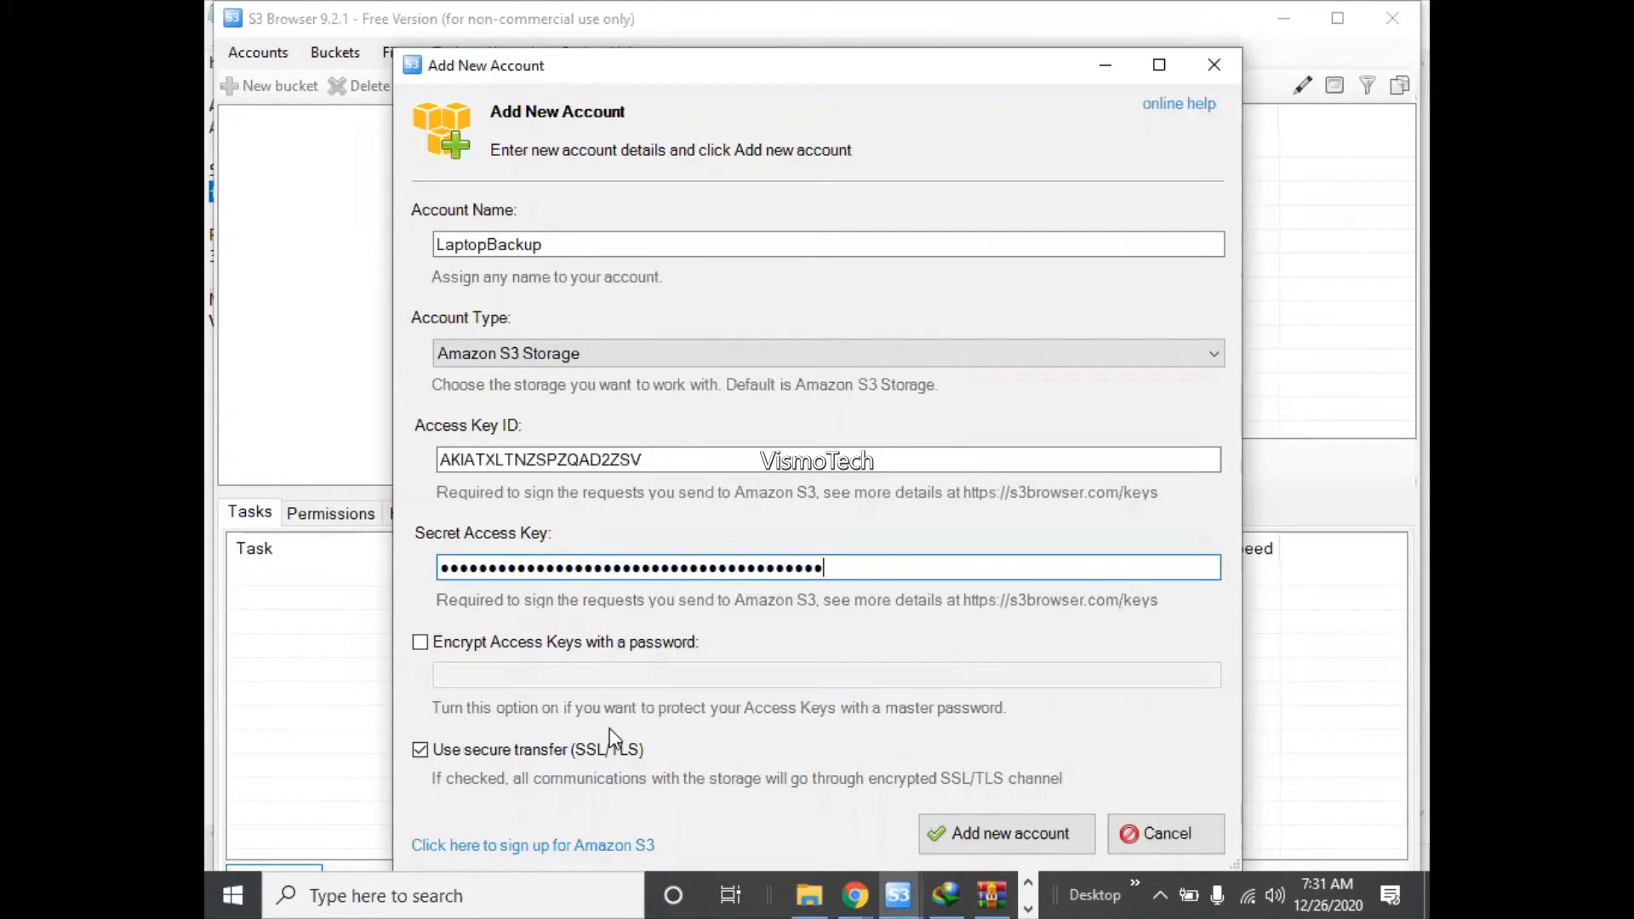
left_click(1161, 67)
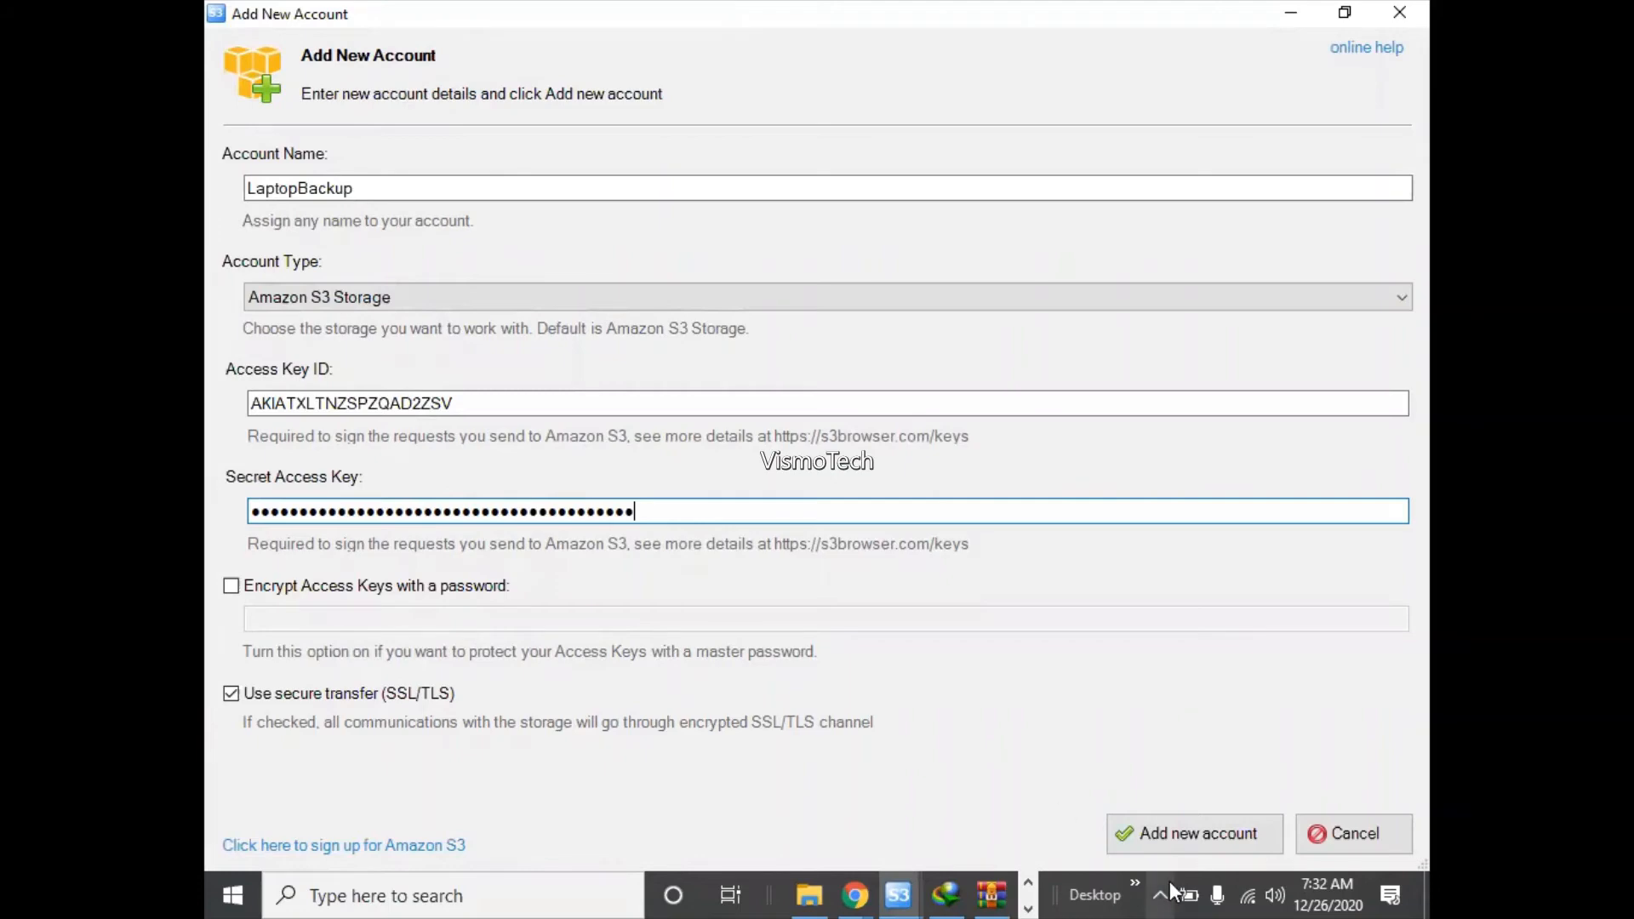
left_click(1174, 834)
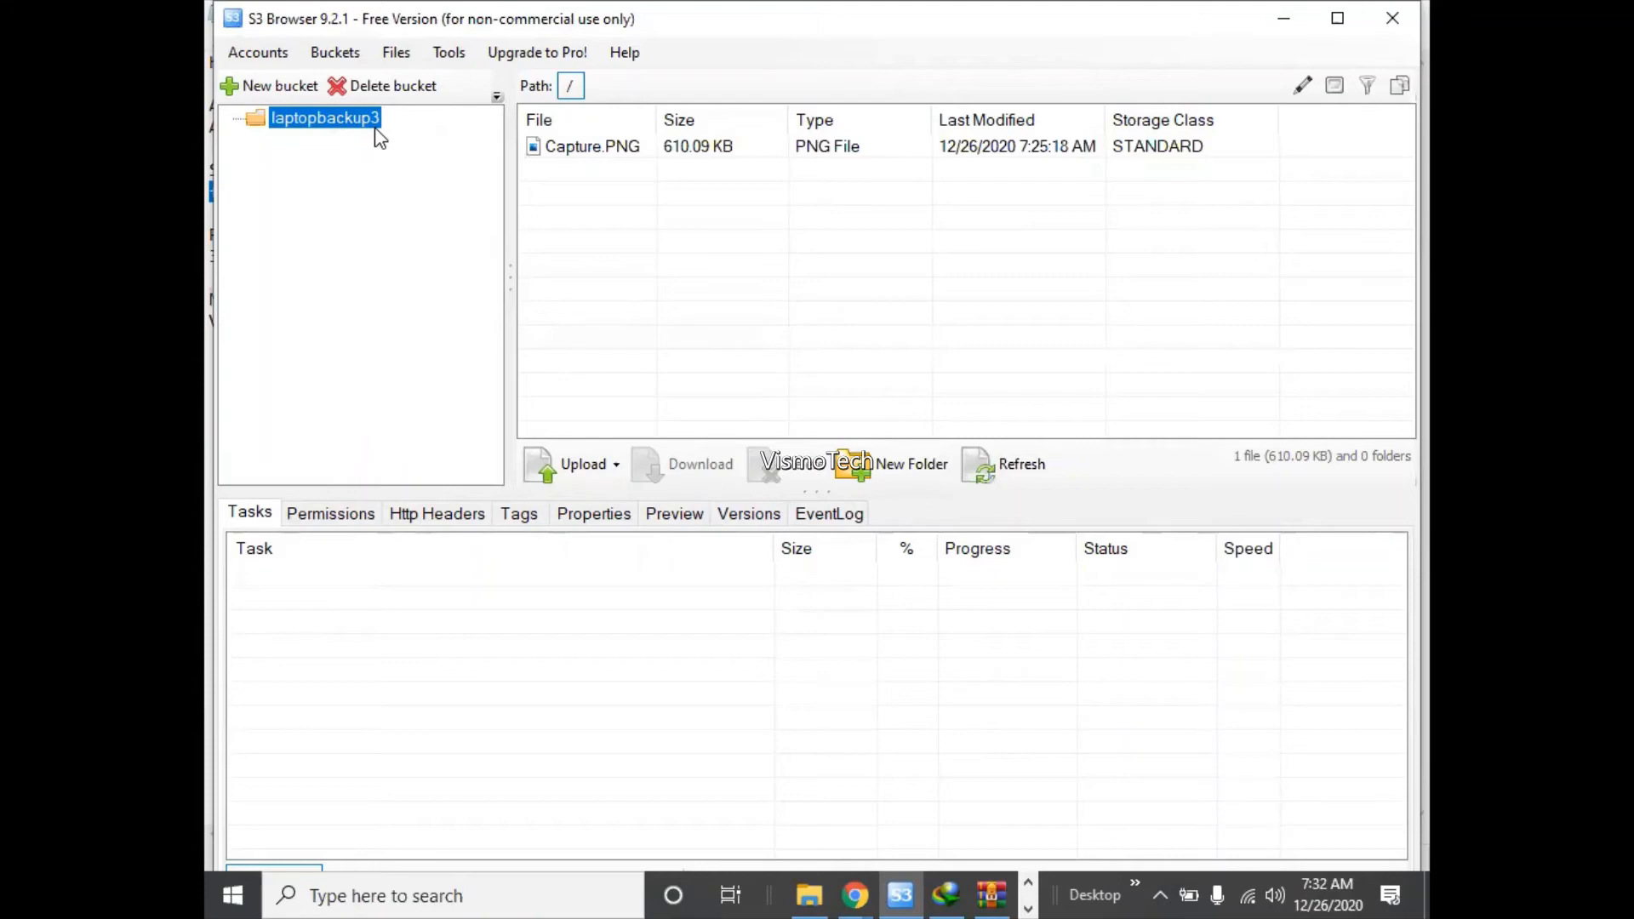
Select Capture.PNG in the laptopbackup3 bucket and start downloading it.
left_click(586, 151)
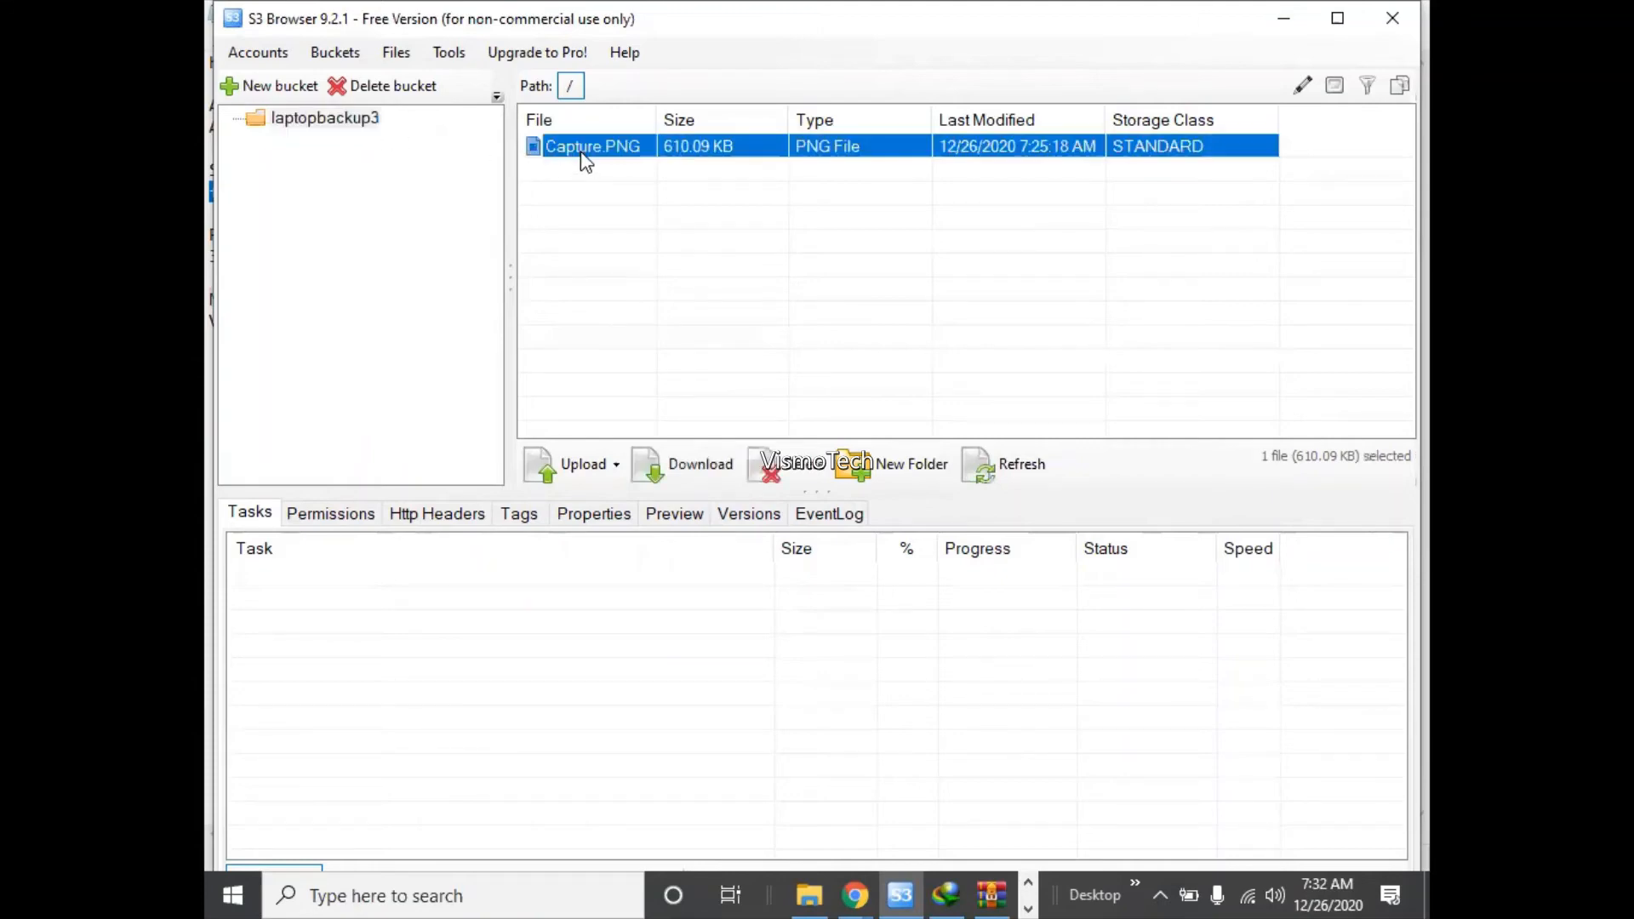
left_click(700, 467)
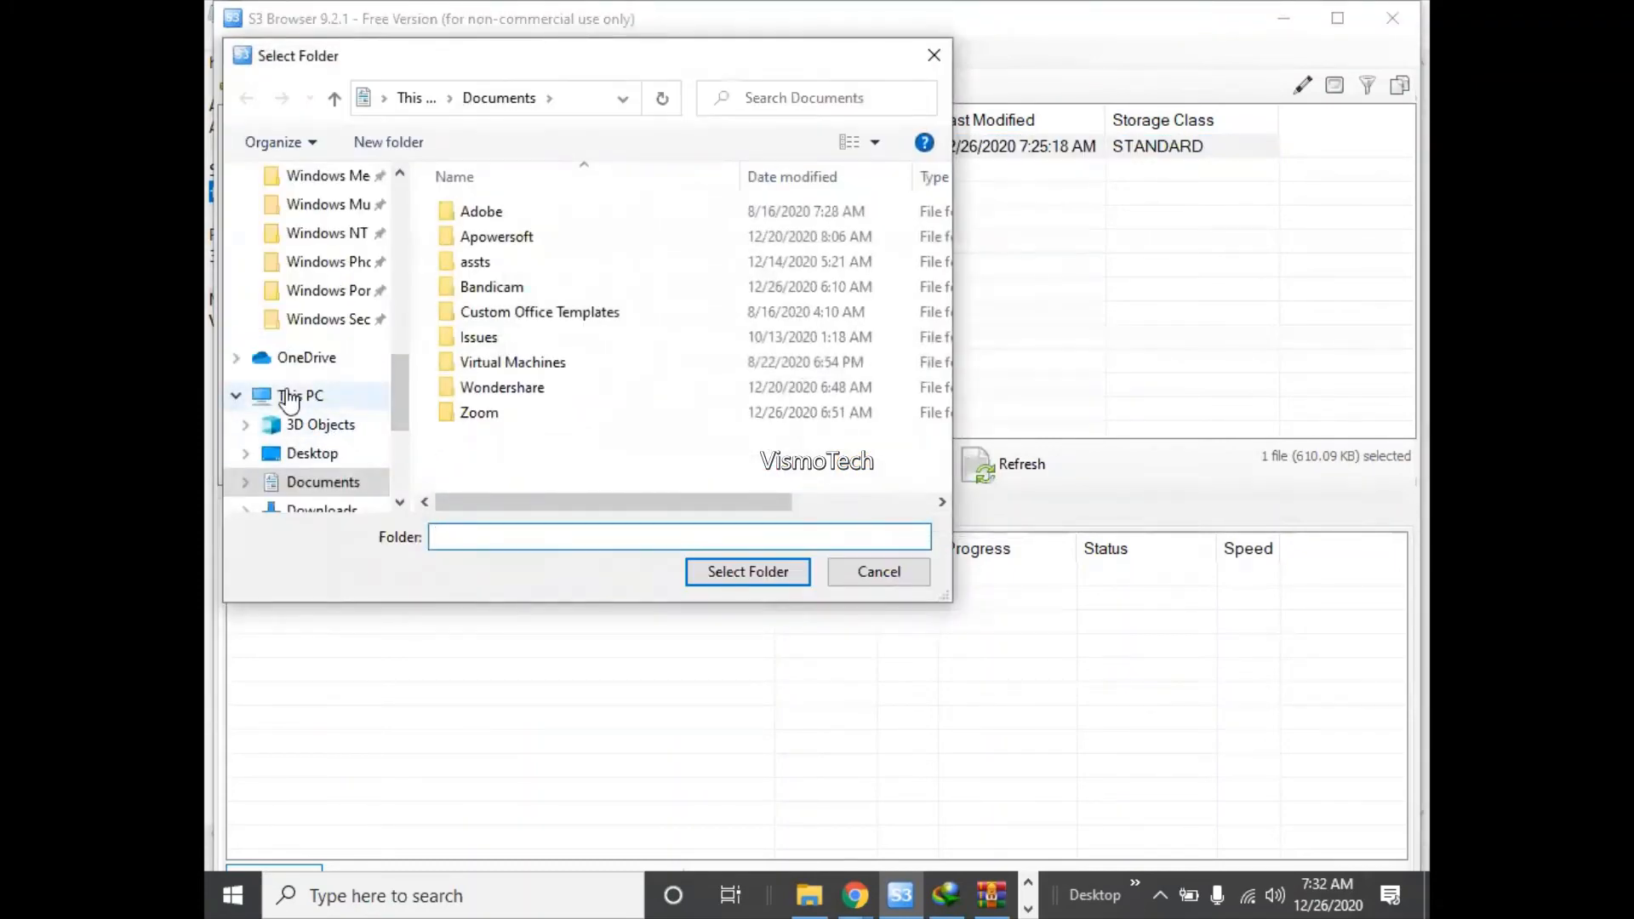
After a failed 's3capture' folder name, download Capture.PNG into Desktop's New folder (2).
left_click(307, 455)
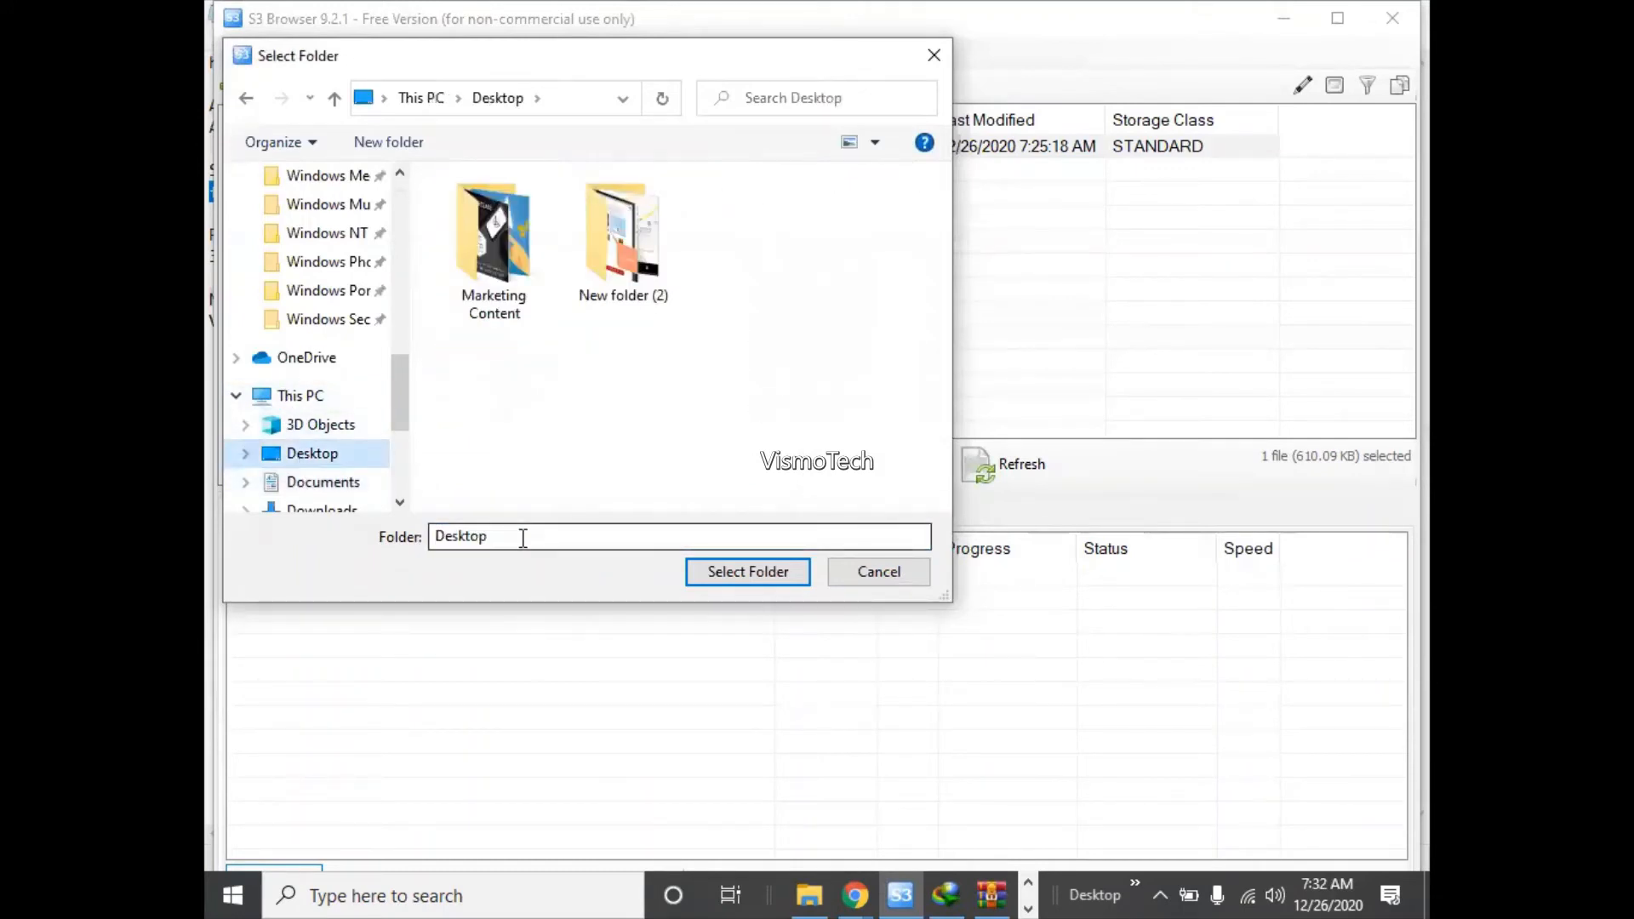
left_click_drag(524, 537, 383, 538)
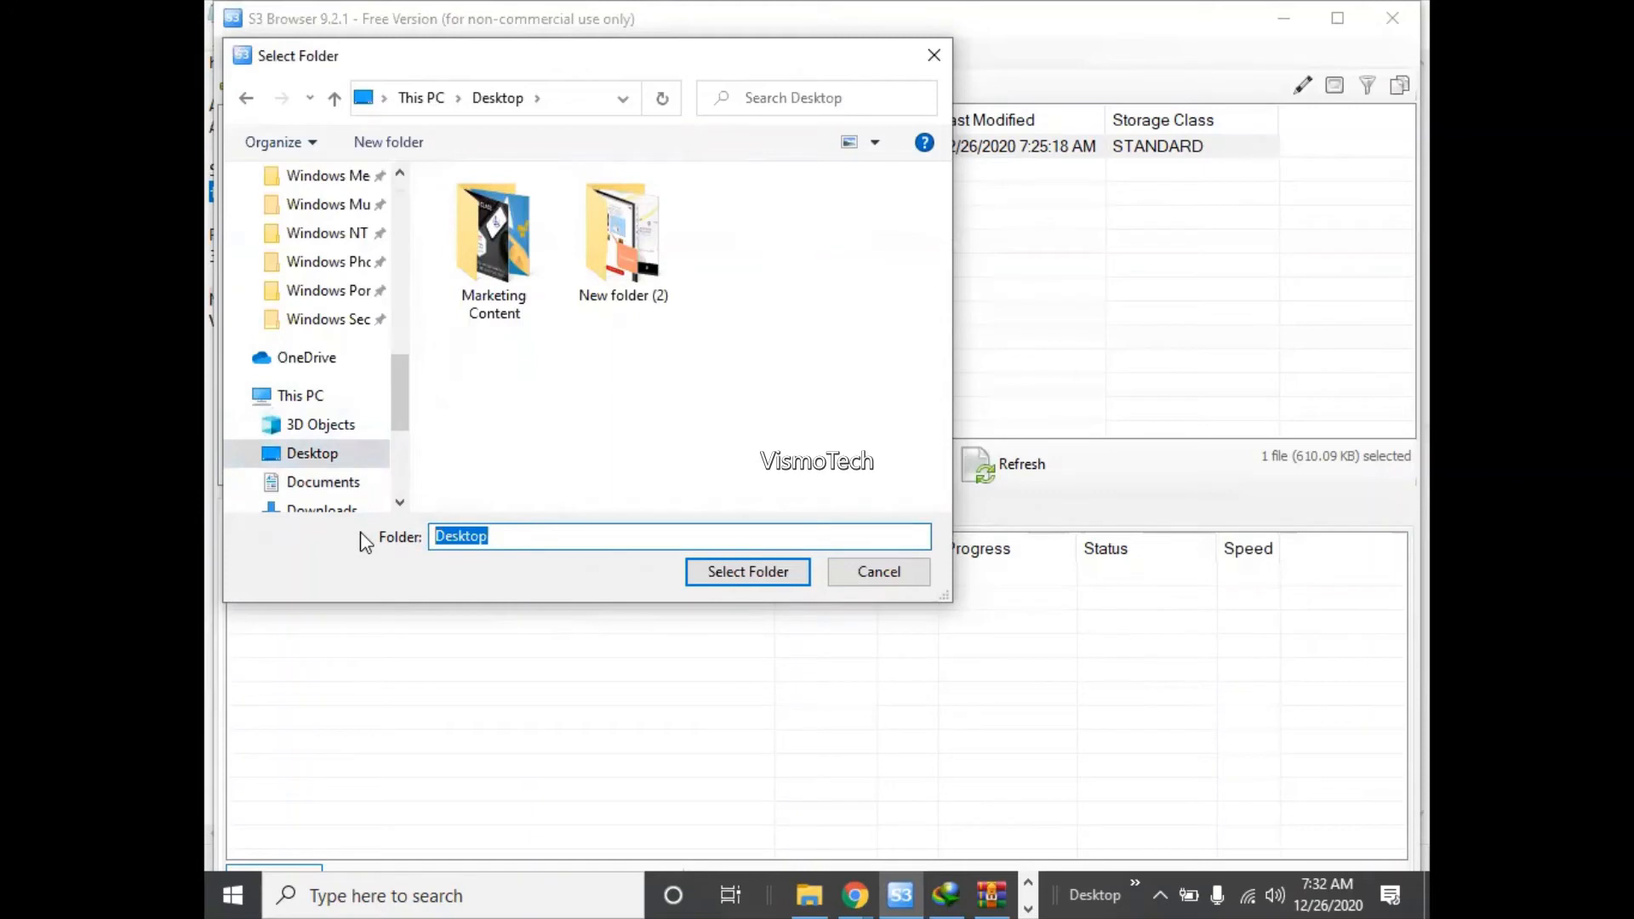
type("s3capture")
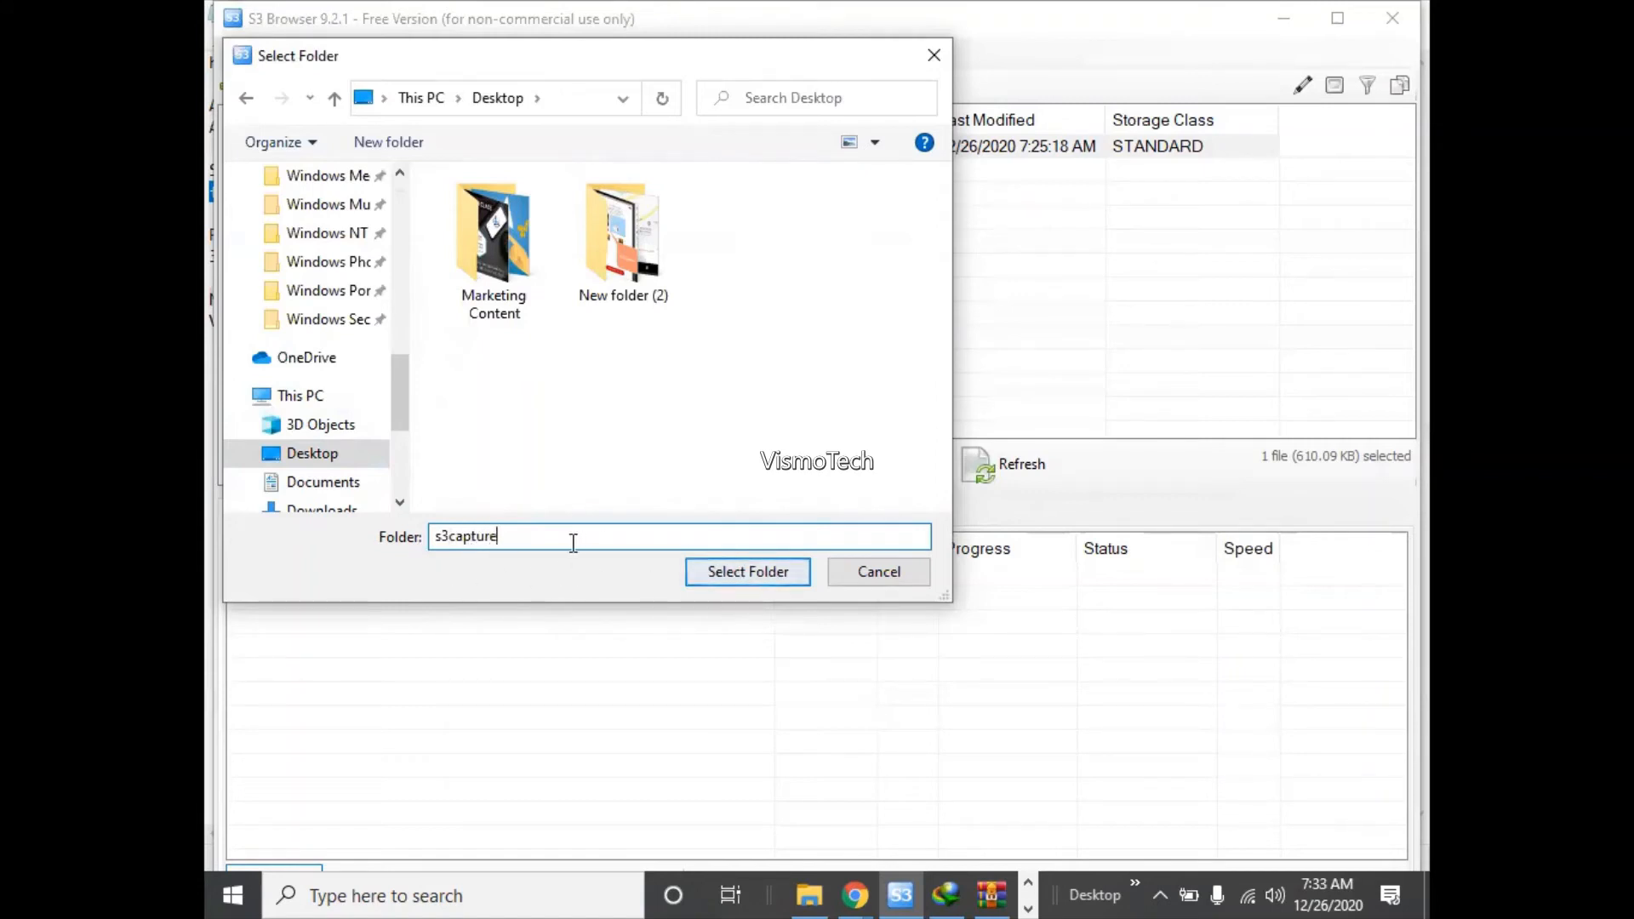
left_click(627, 297)
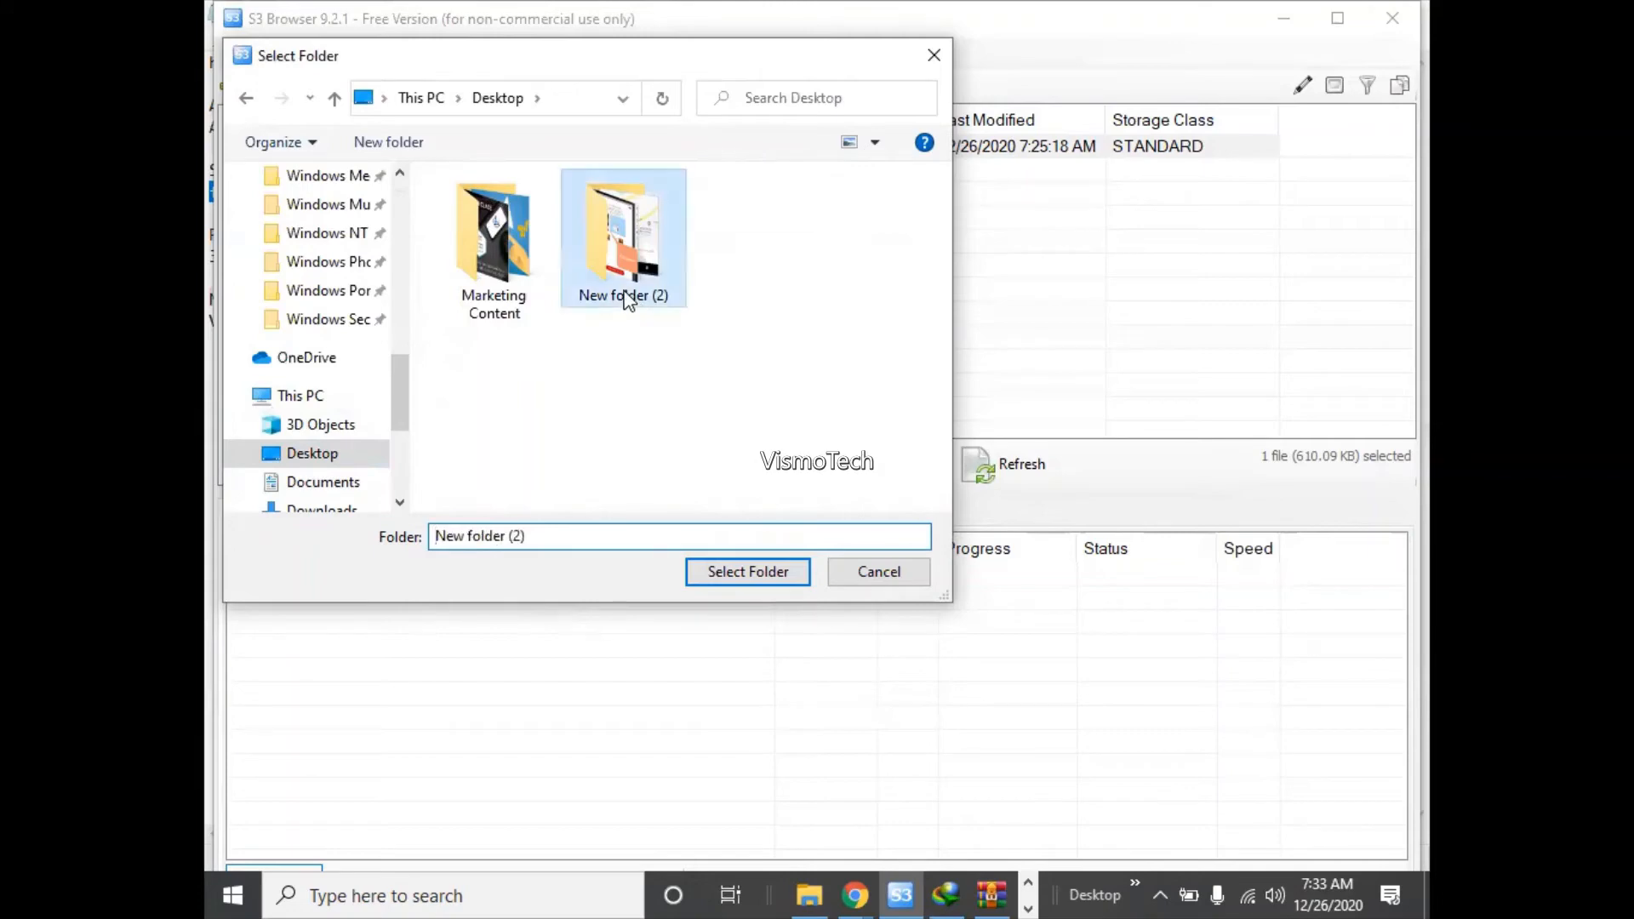
left_click(545, 536)
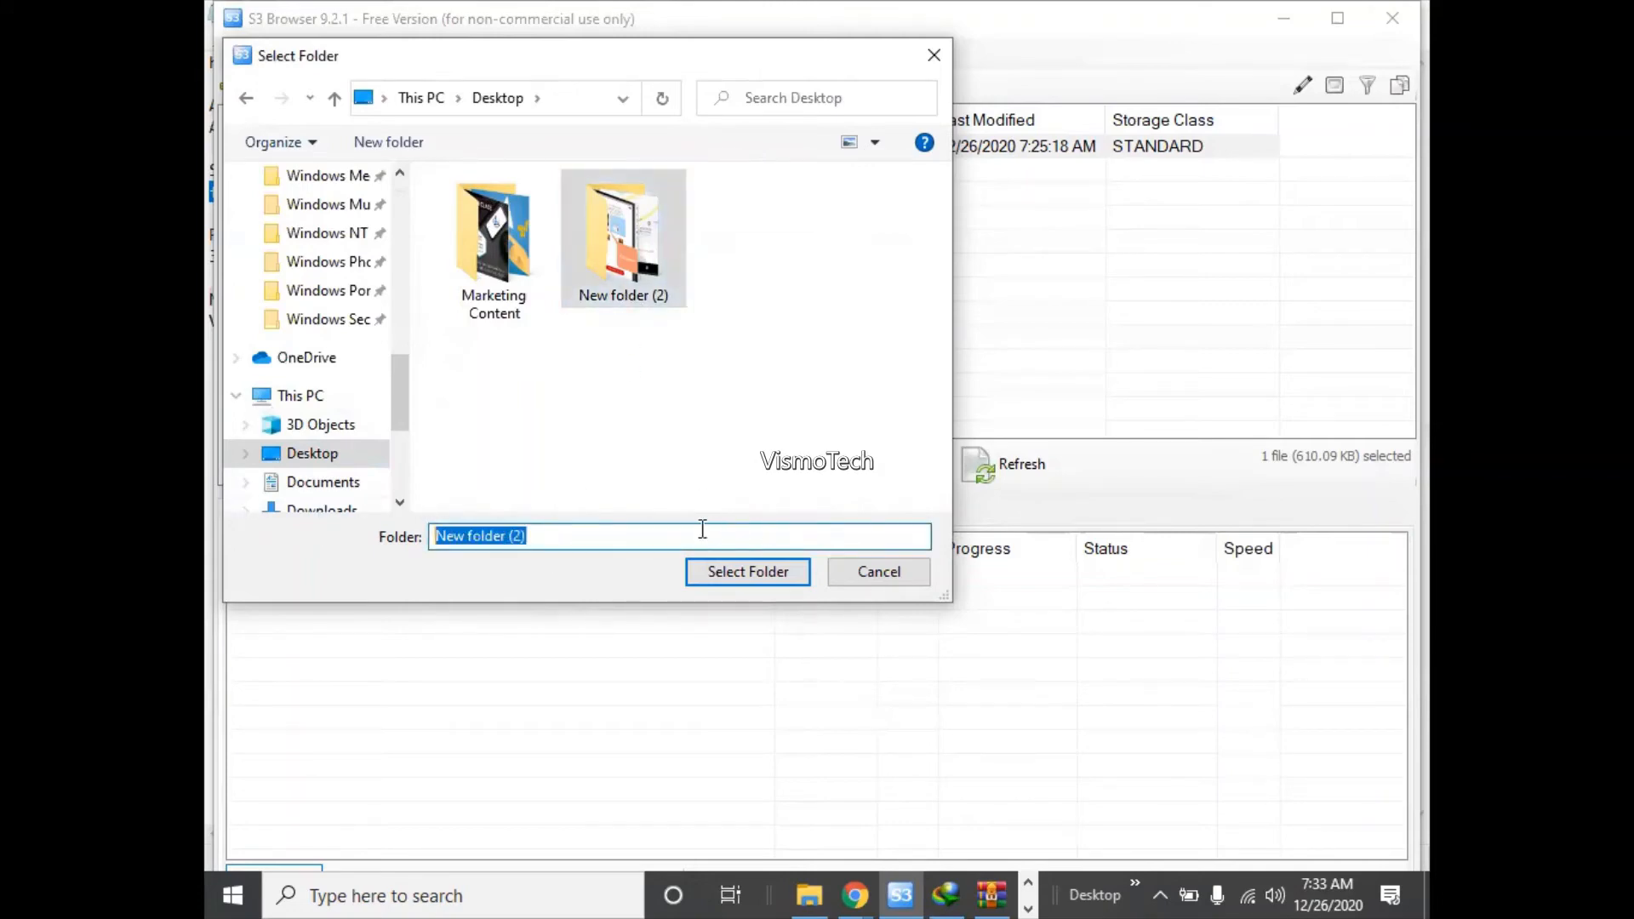
type("s3")
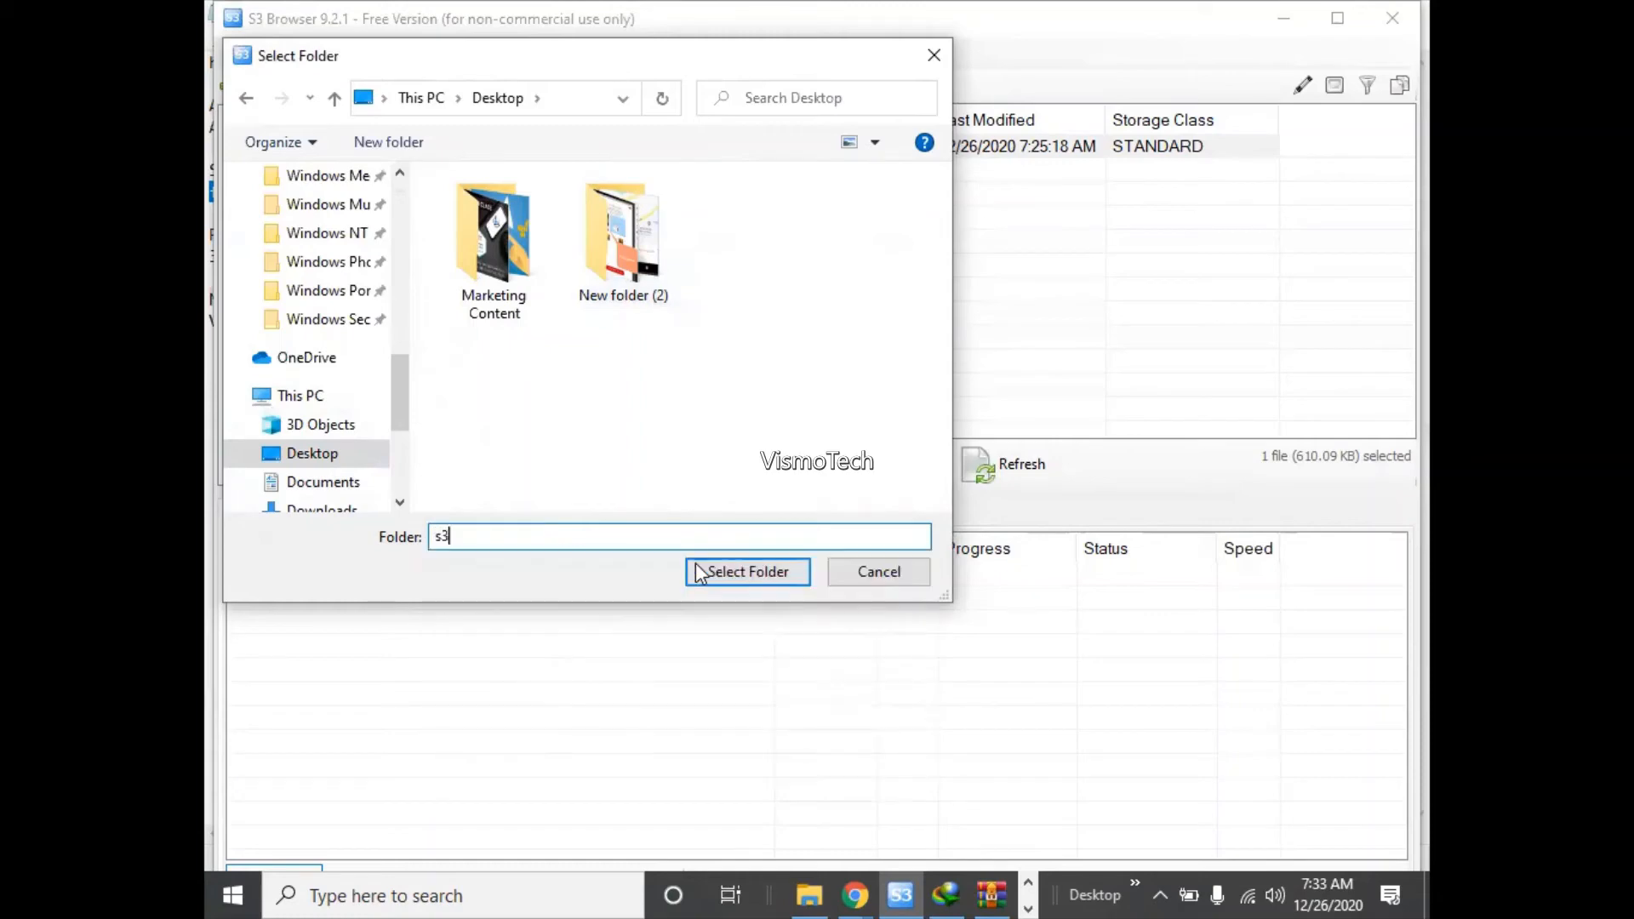
type("captu")
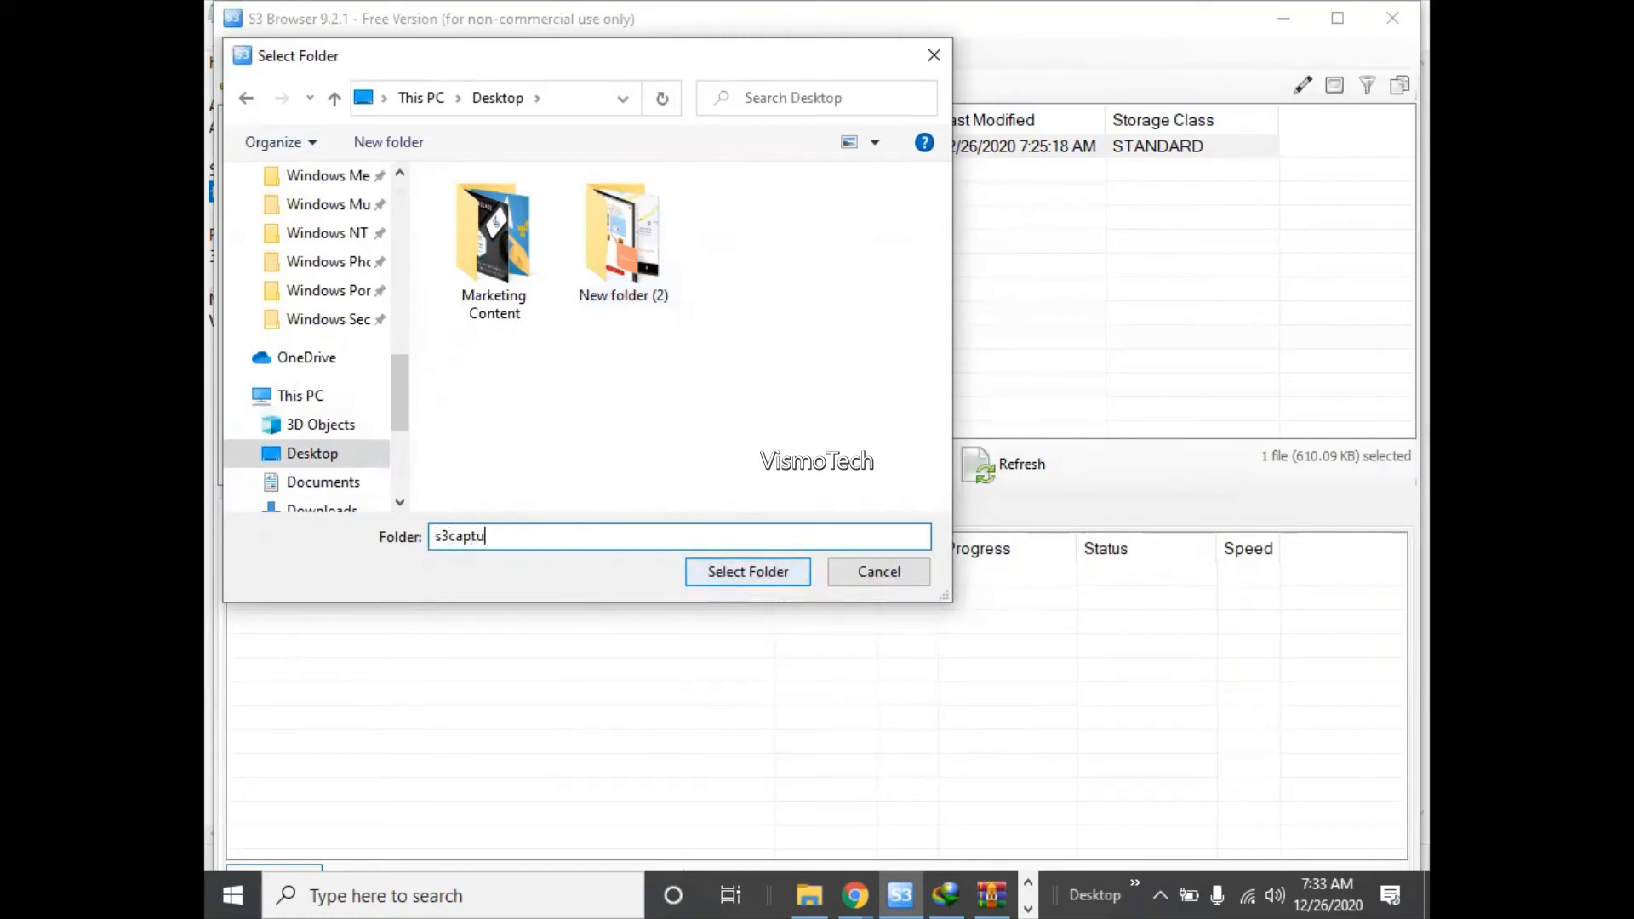
type("re")
left_click(775, 582)
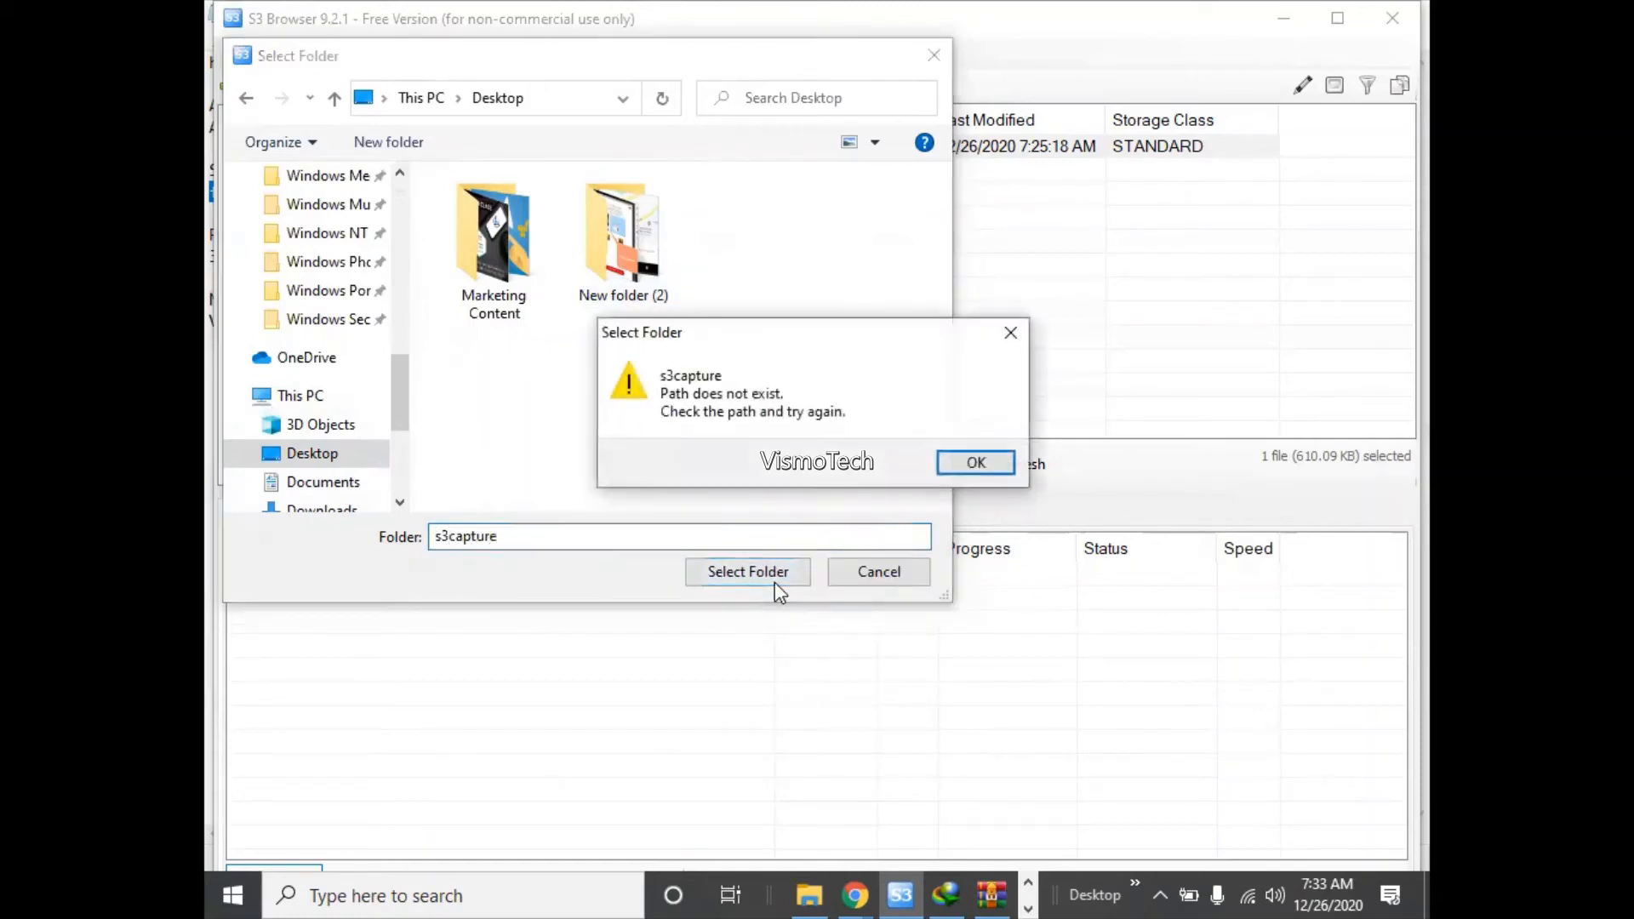
left_click(975, 468)
left_click(590, 260)
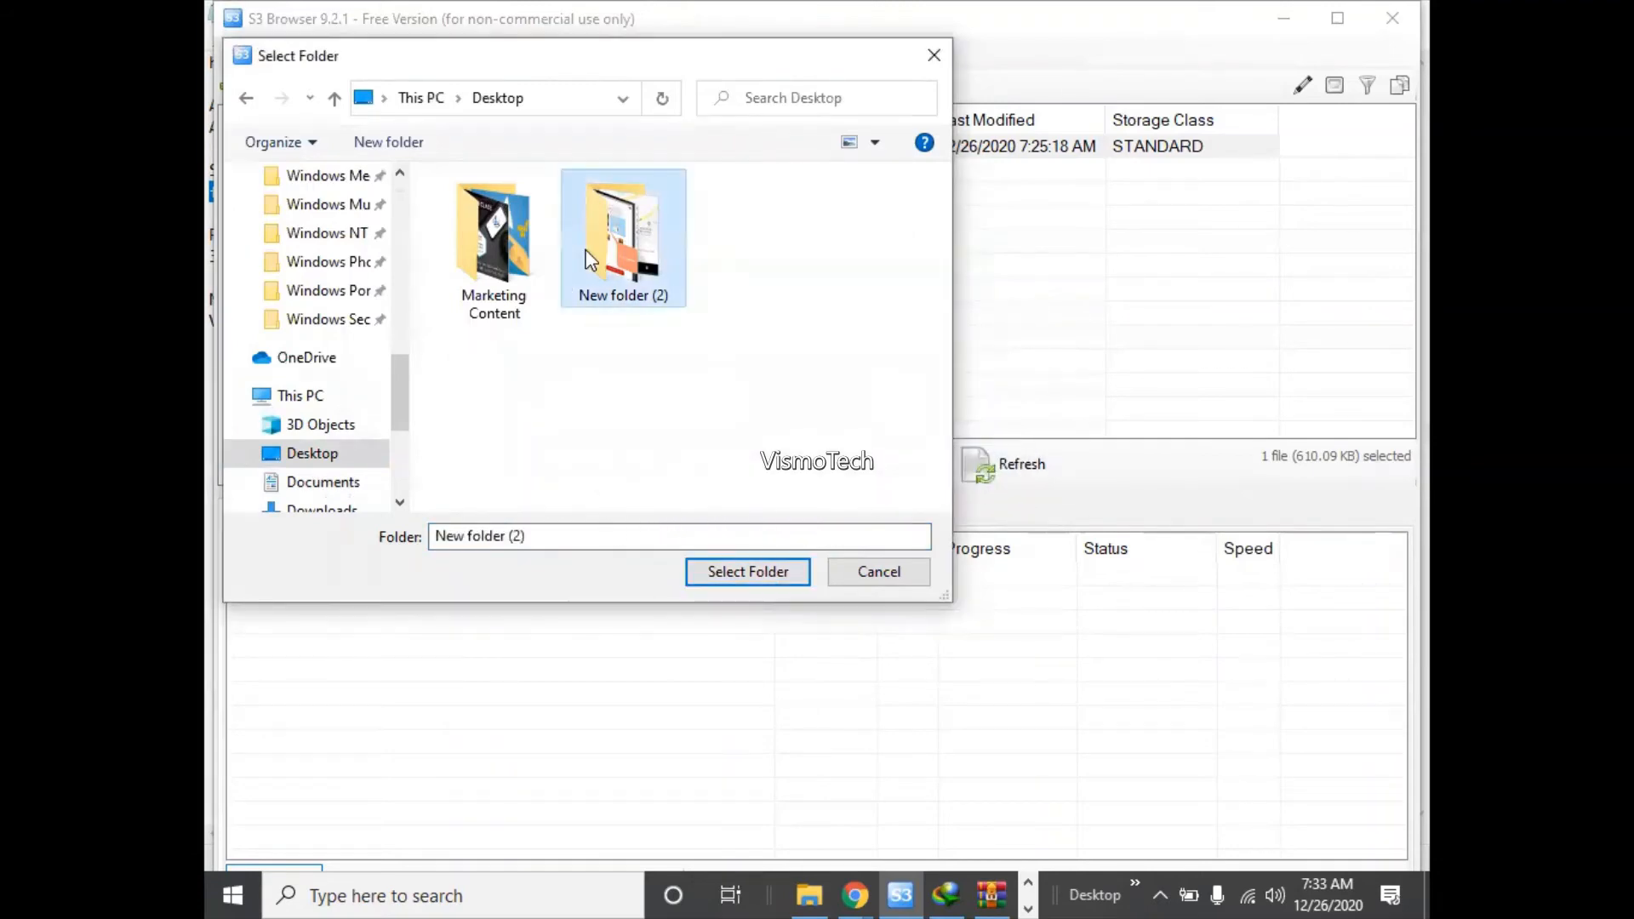
left_click(747, 567)
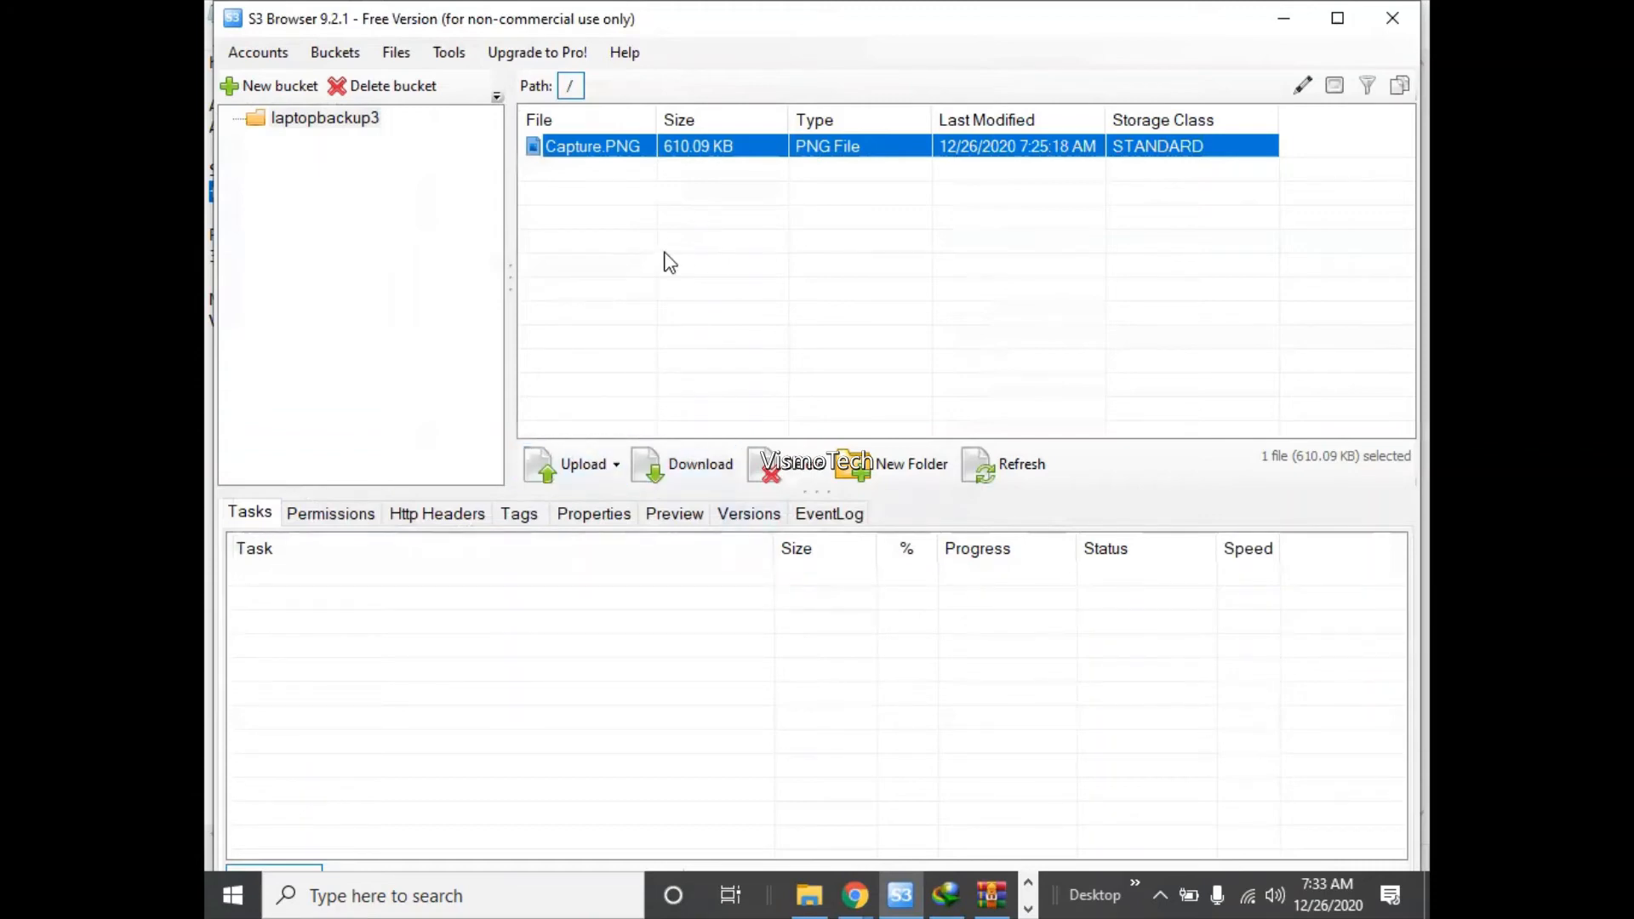
Open New folder (2) on the Desktop in File Explorer to show Capture, image (1) and image.
left_click(809, 896)
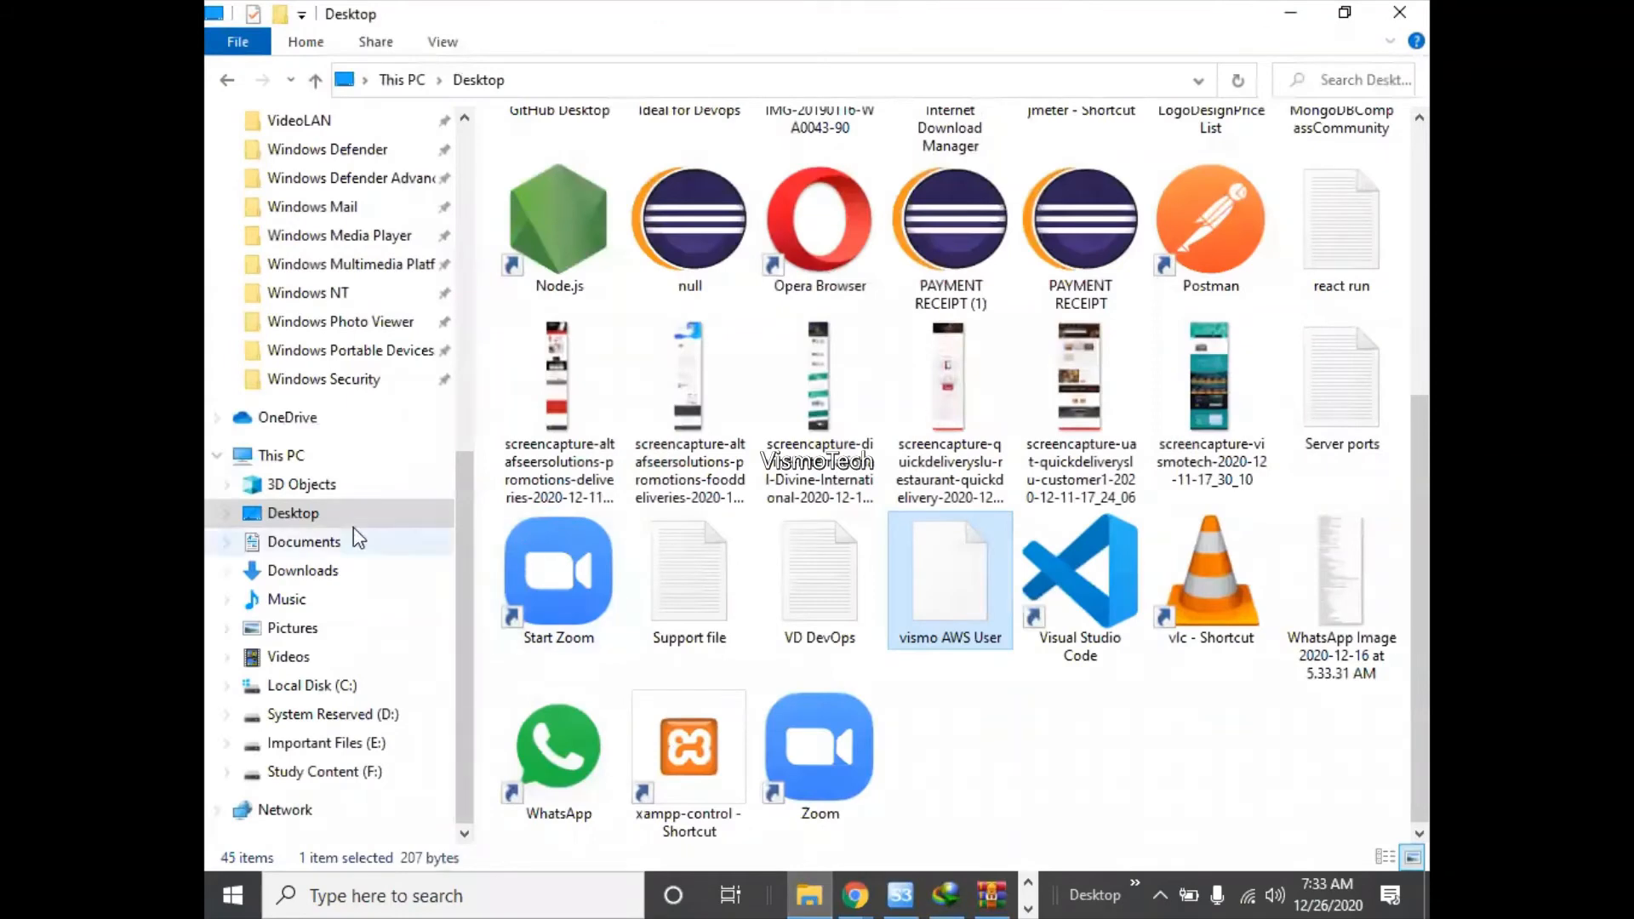
left_click(305, 515)
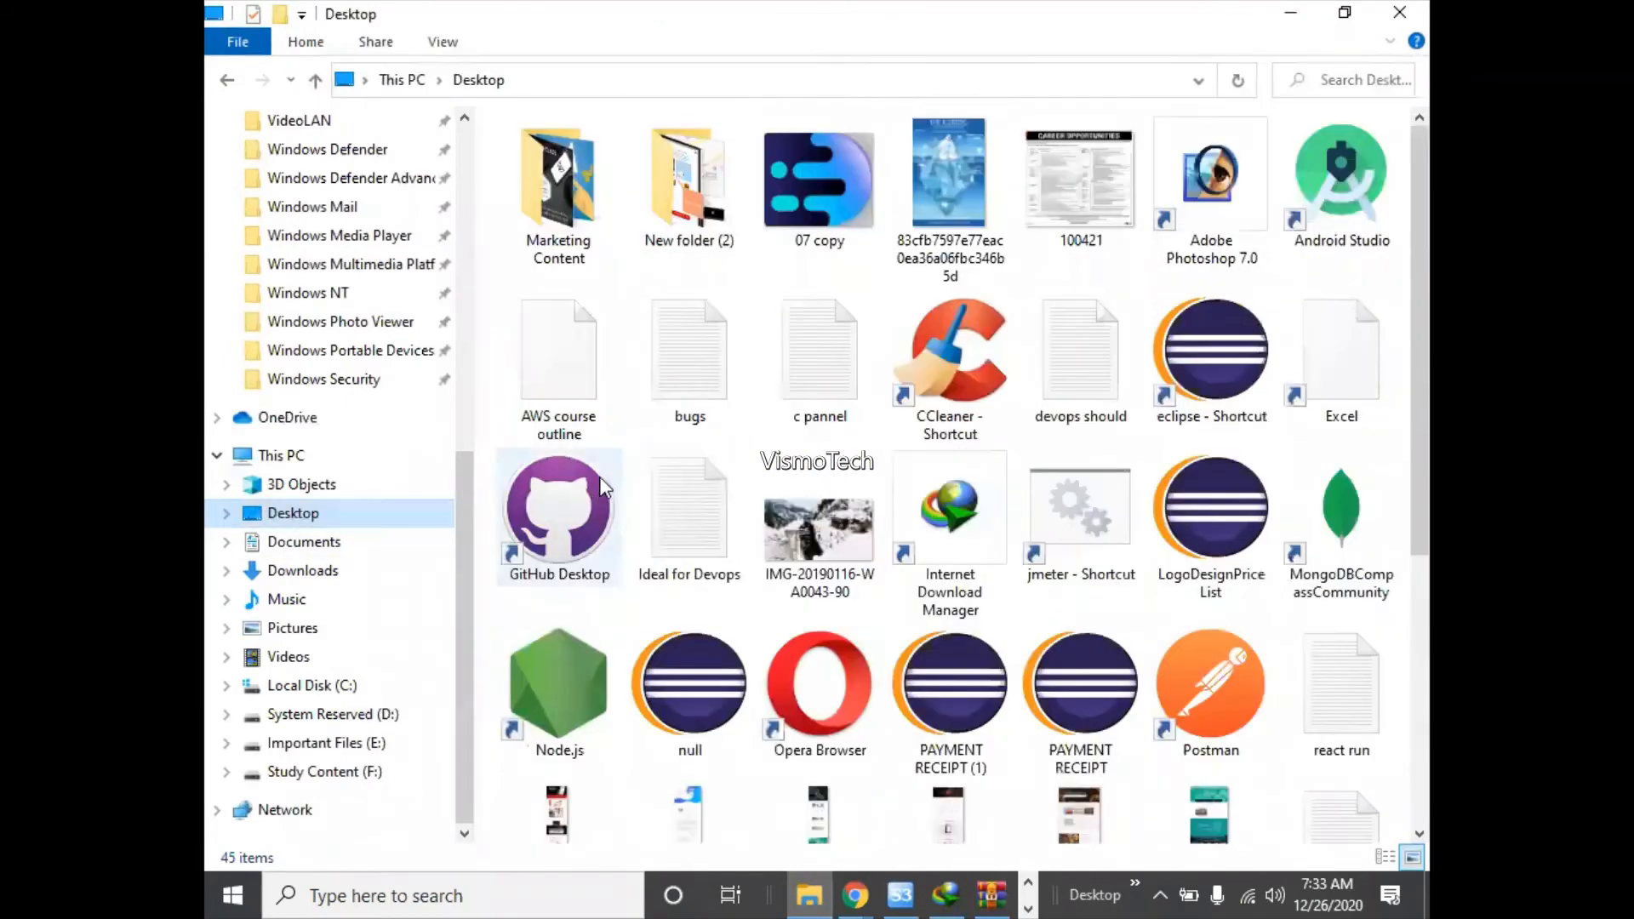
key("e")
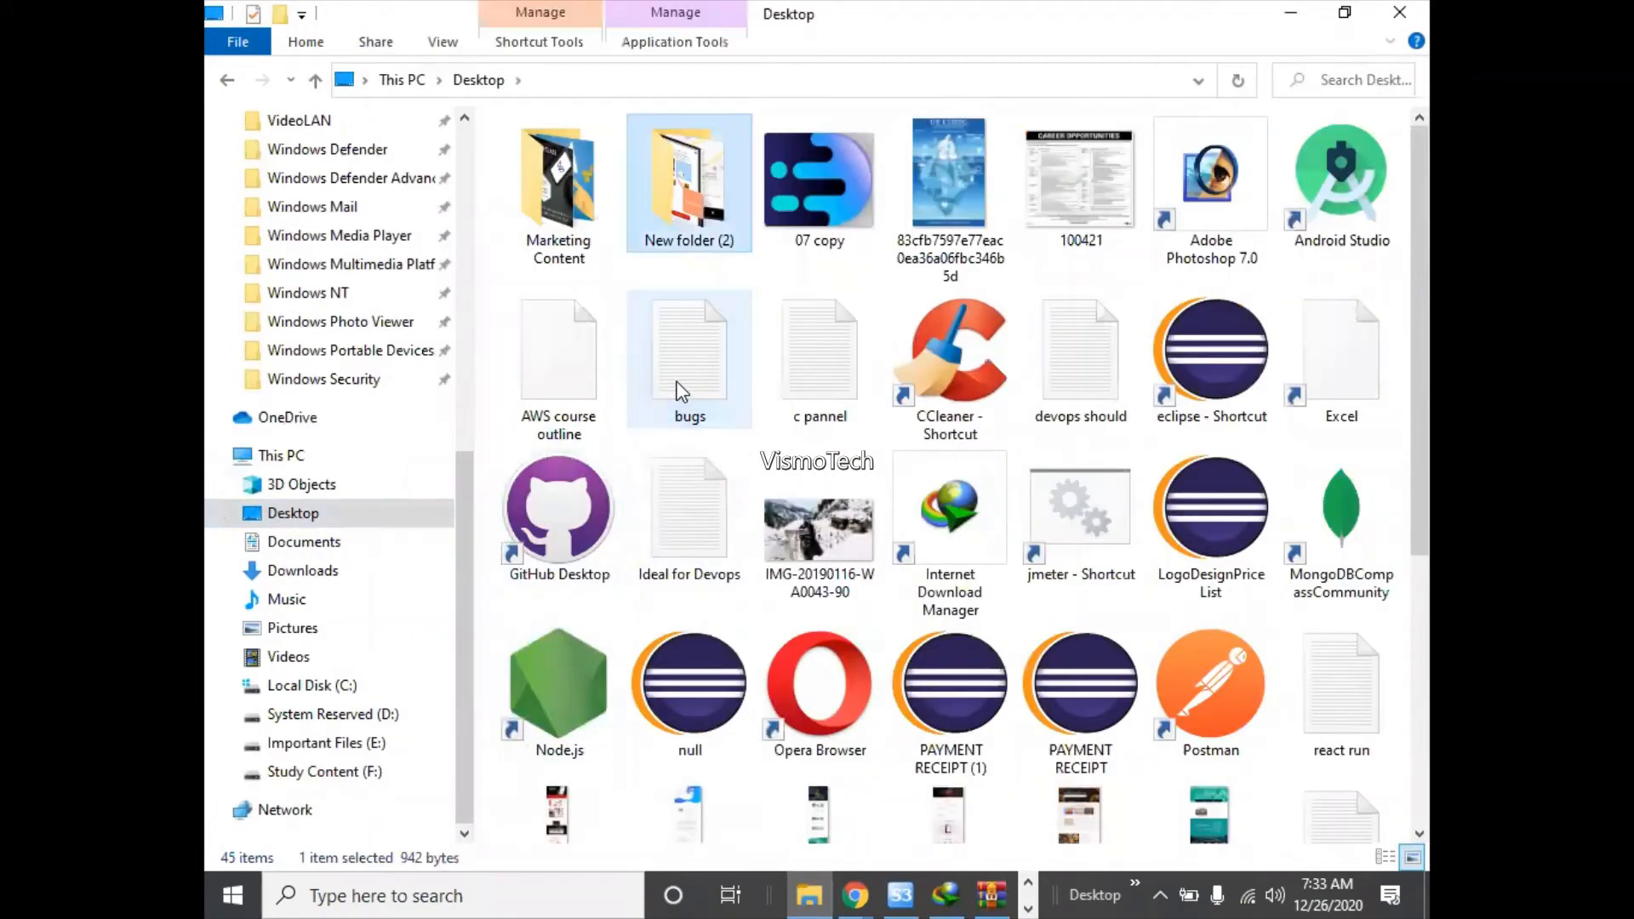
double_click(691, 175)
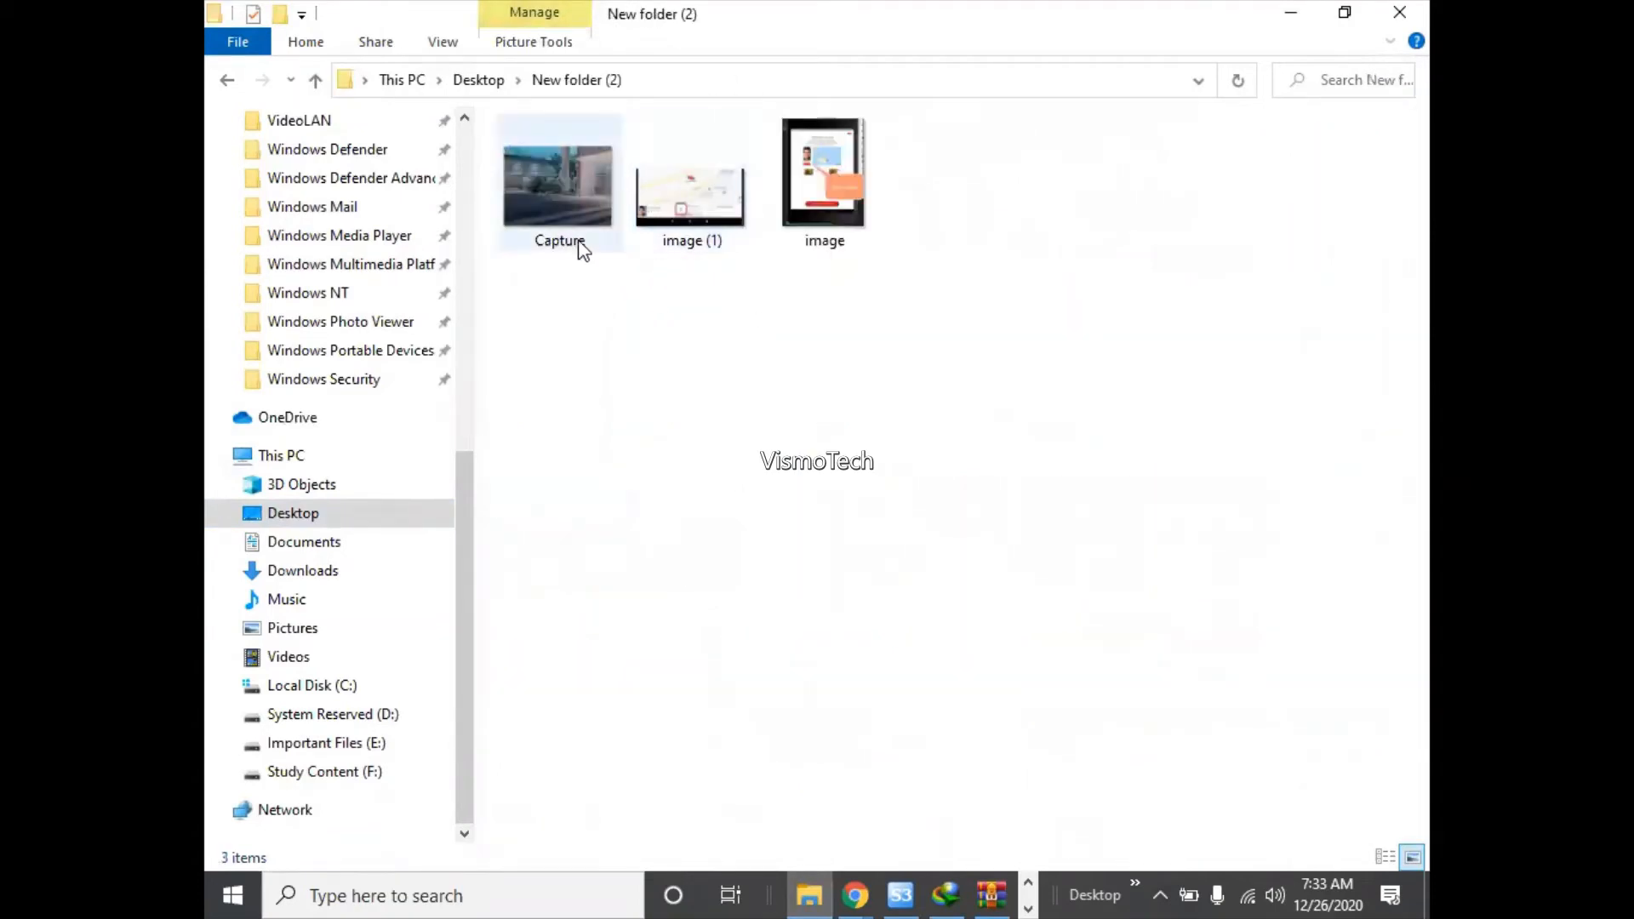
View the downloaded Capture image in Photos, close it, and return to S3 Browser.
double_click(565, 212)
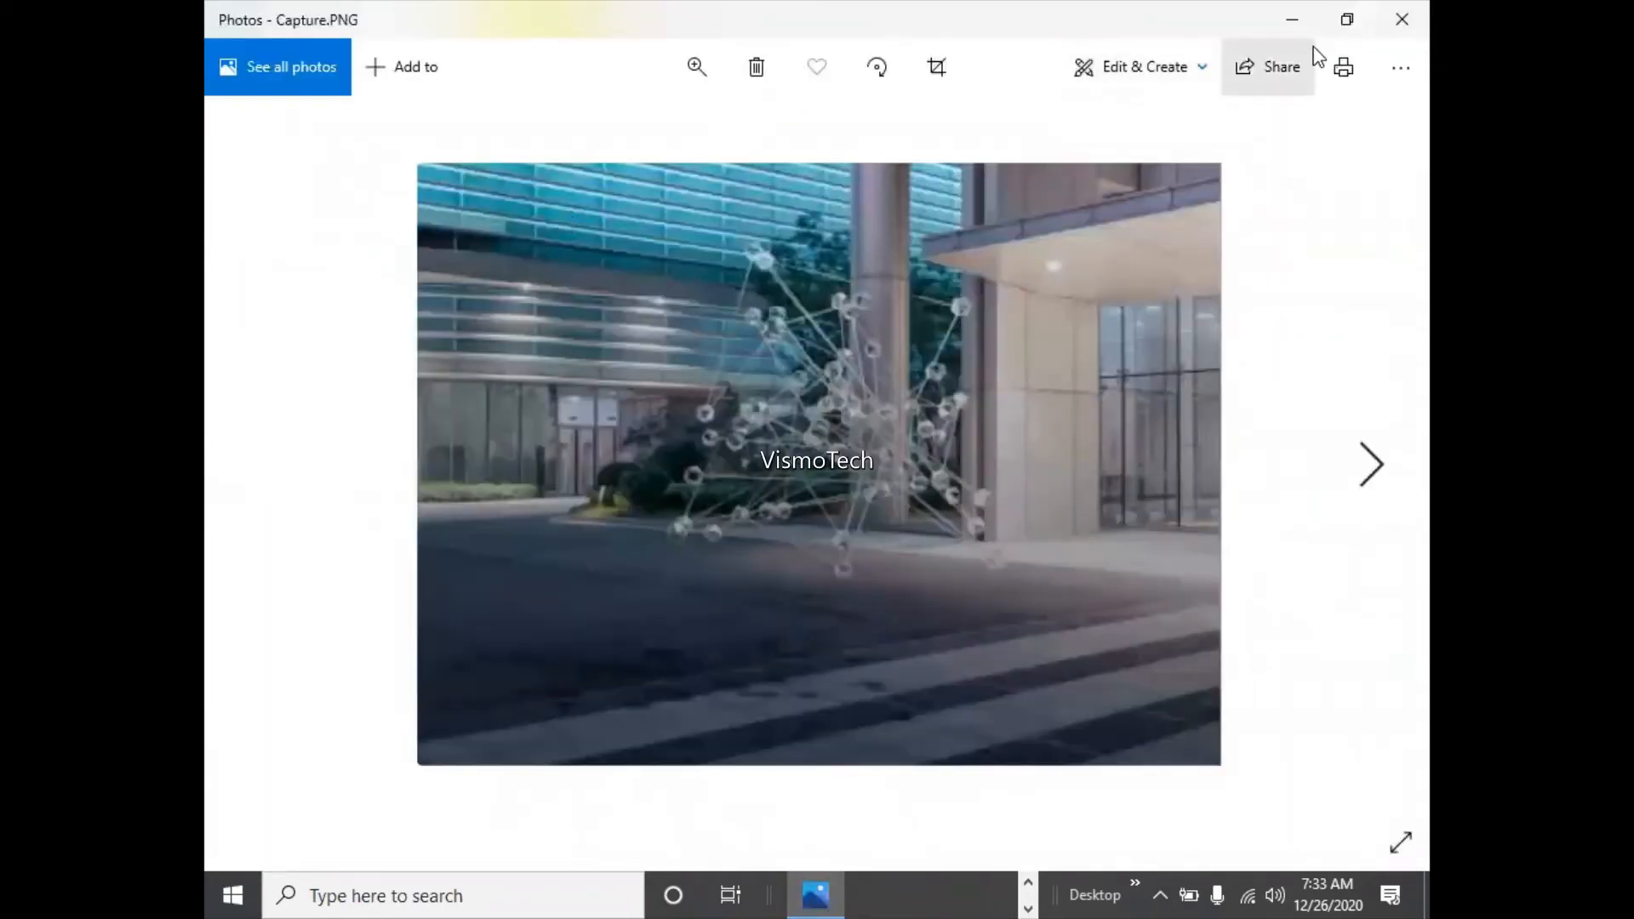
left_click(1401, 19)
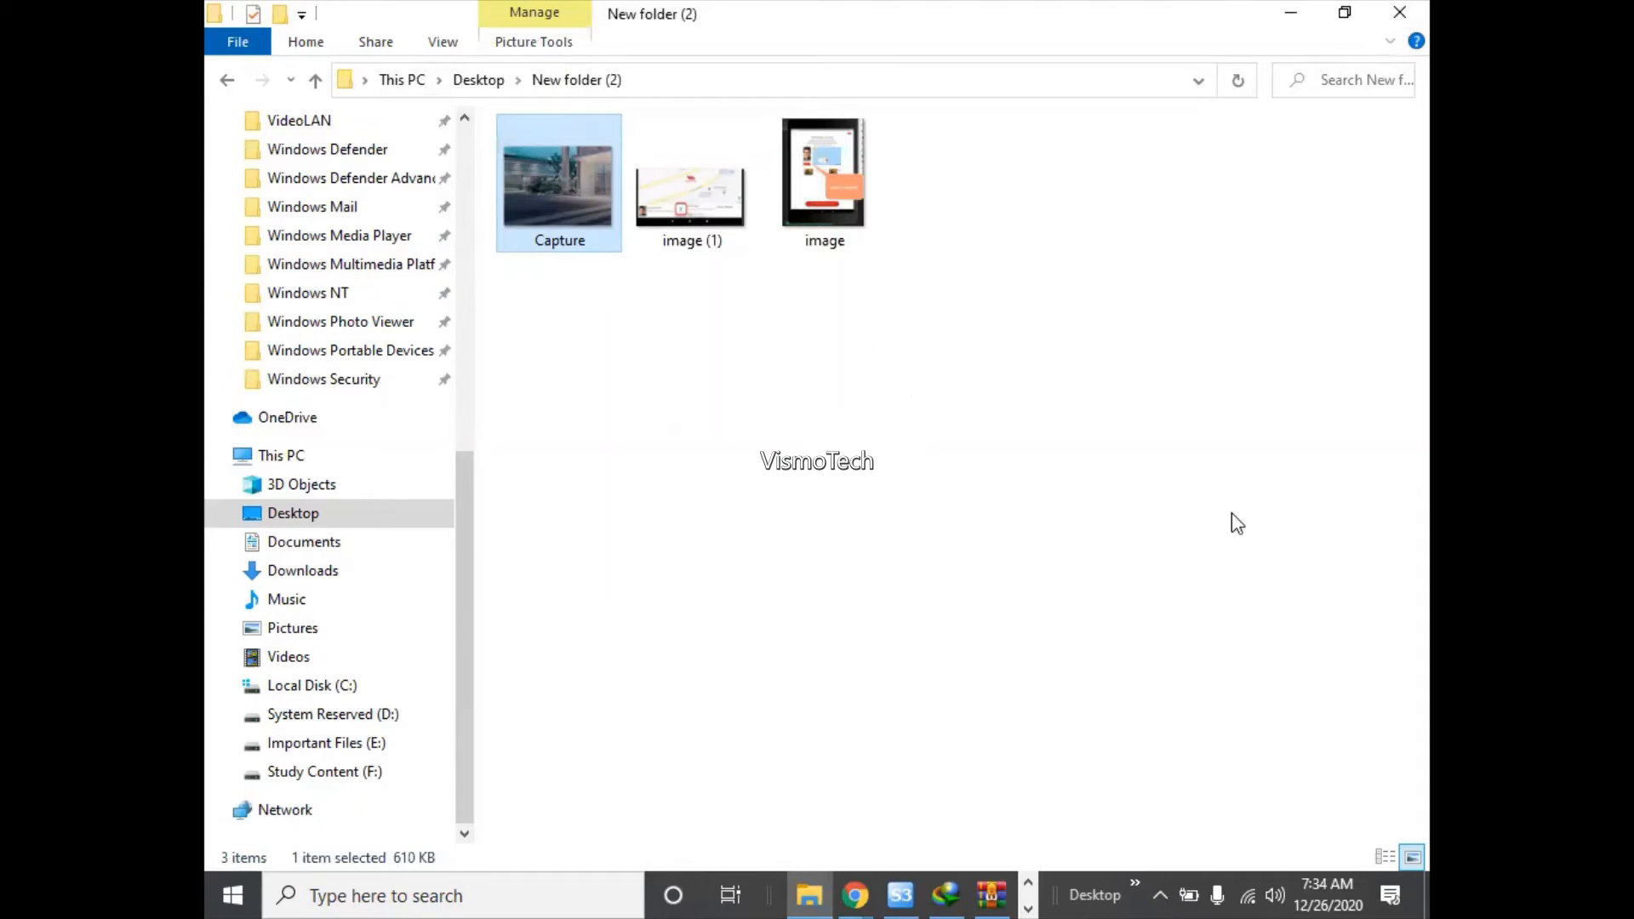
left_click(897, 892)
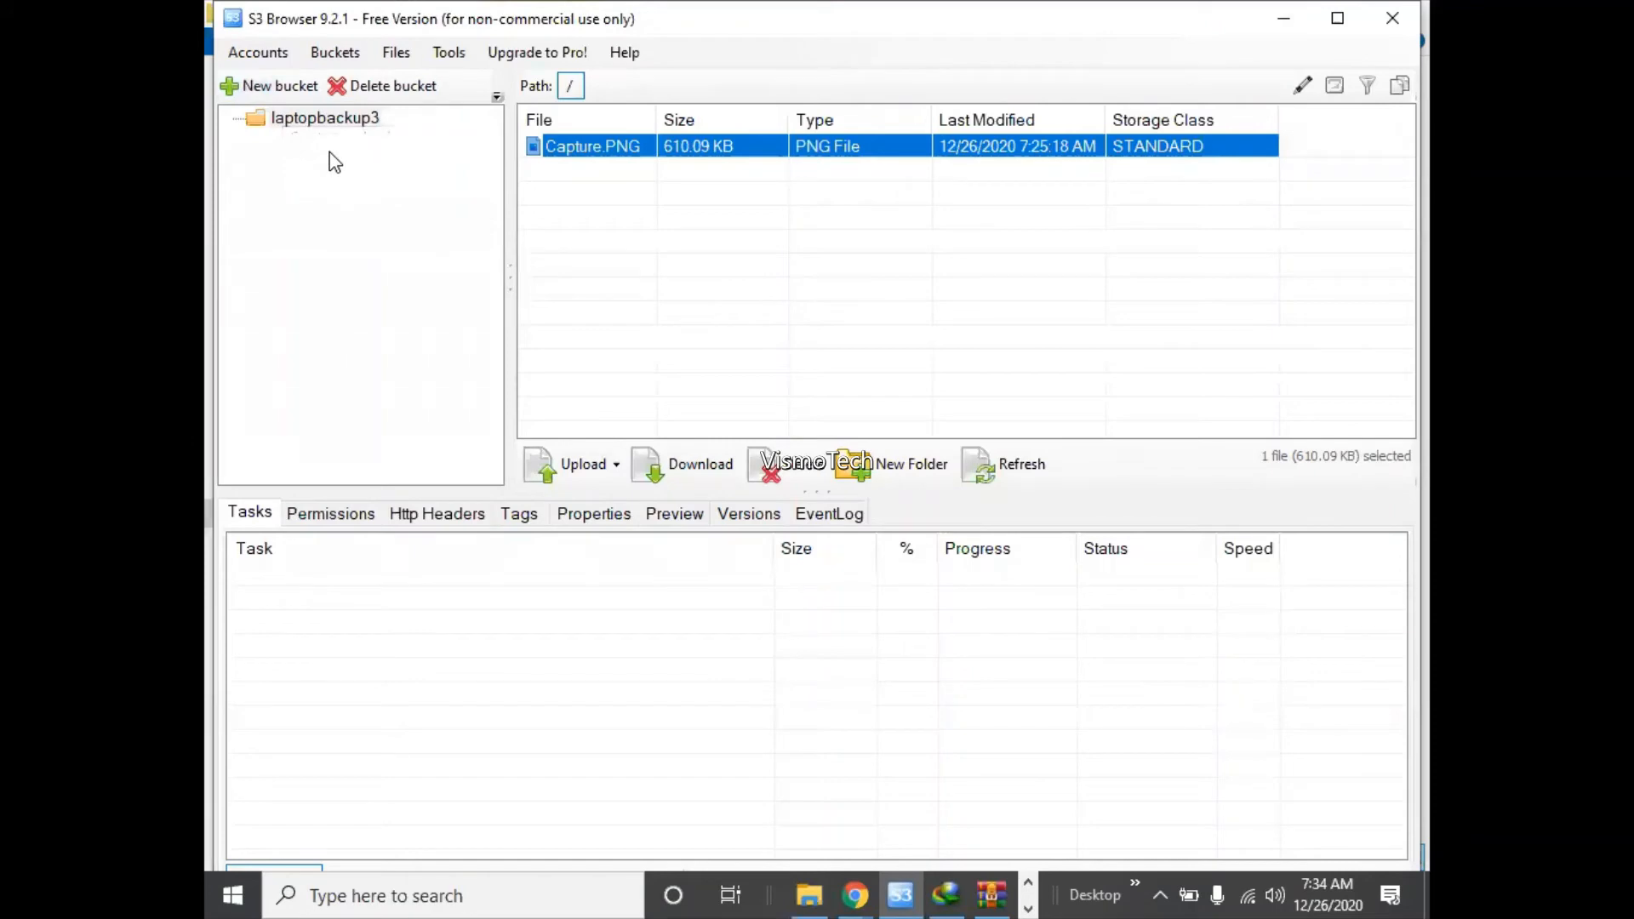
Try creating bucket laptop-backup in US West (Oregon), which fails because the name is taken.
left_click(294, 96)
left_click(707, 420)
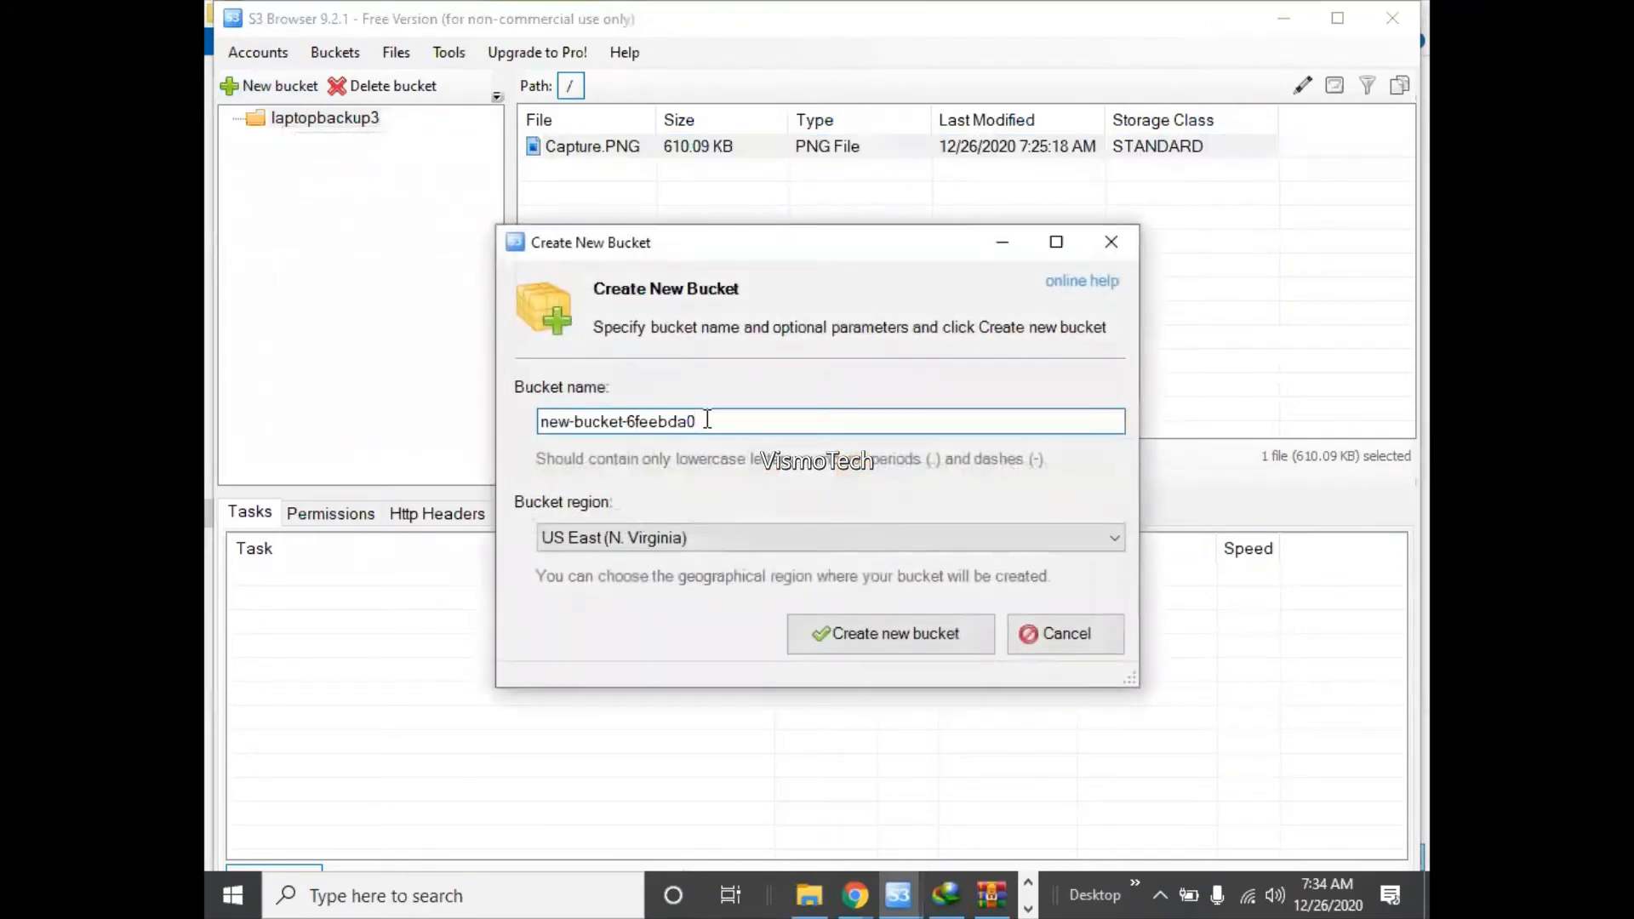
key("BackSpace")
key("BackSpace")
key("BackSpace")
key("BackSpace")
key("BackSpace")
key("BackSpace")
key("BackSpace")
key("BackSpace")
key("BackSpace")
key("BackSpace")
key("BackSpace")
key("BackSpace")
key("BackSpace")
key("BackSpace")
key("BackSpace")
key("BackSpace")
key("BackSpace")
key("BackSpace")
key("BackSpace")
type("lap")
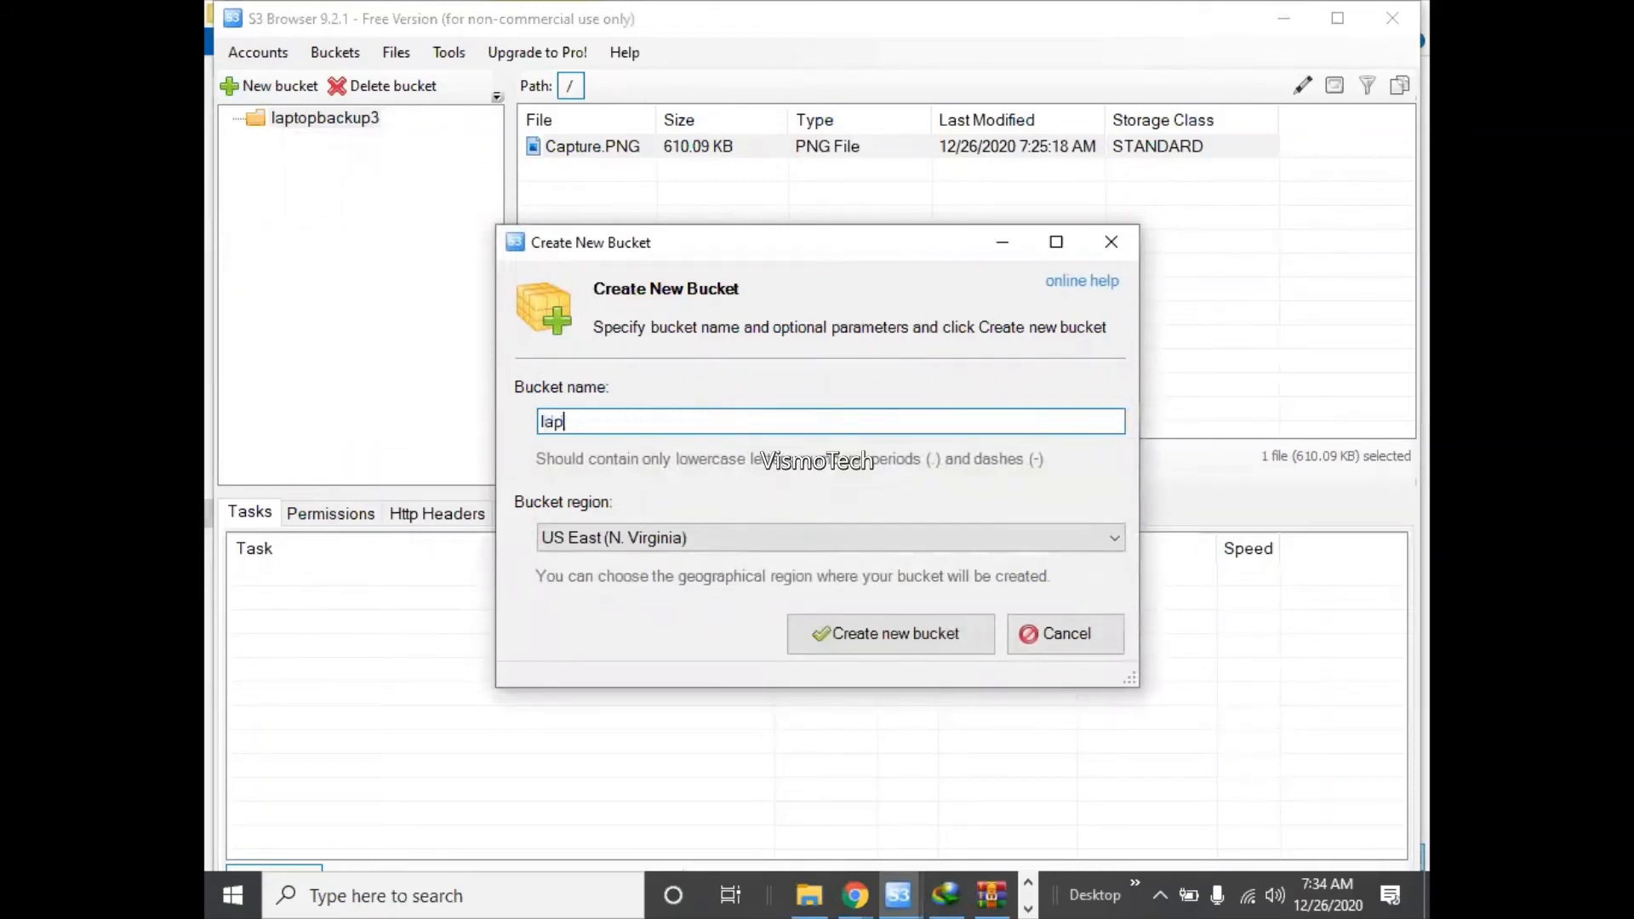
type("top-backup")
left_click(682, 538)
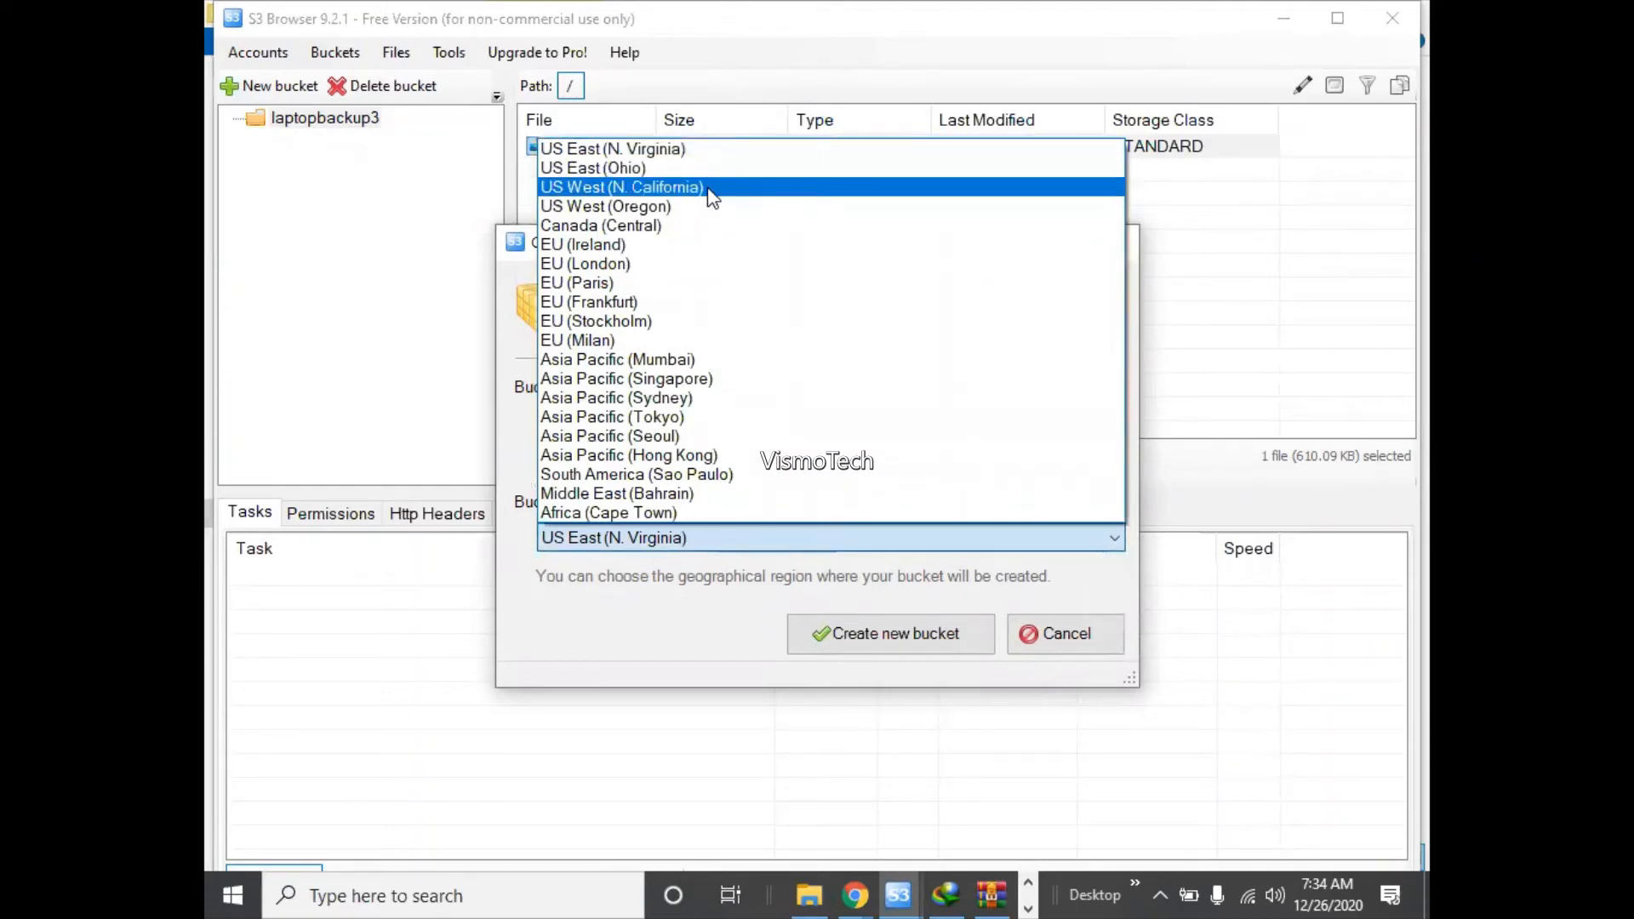
left_click(673, 211)
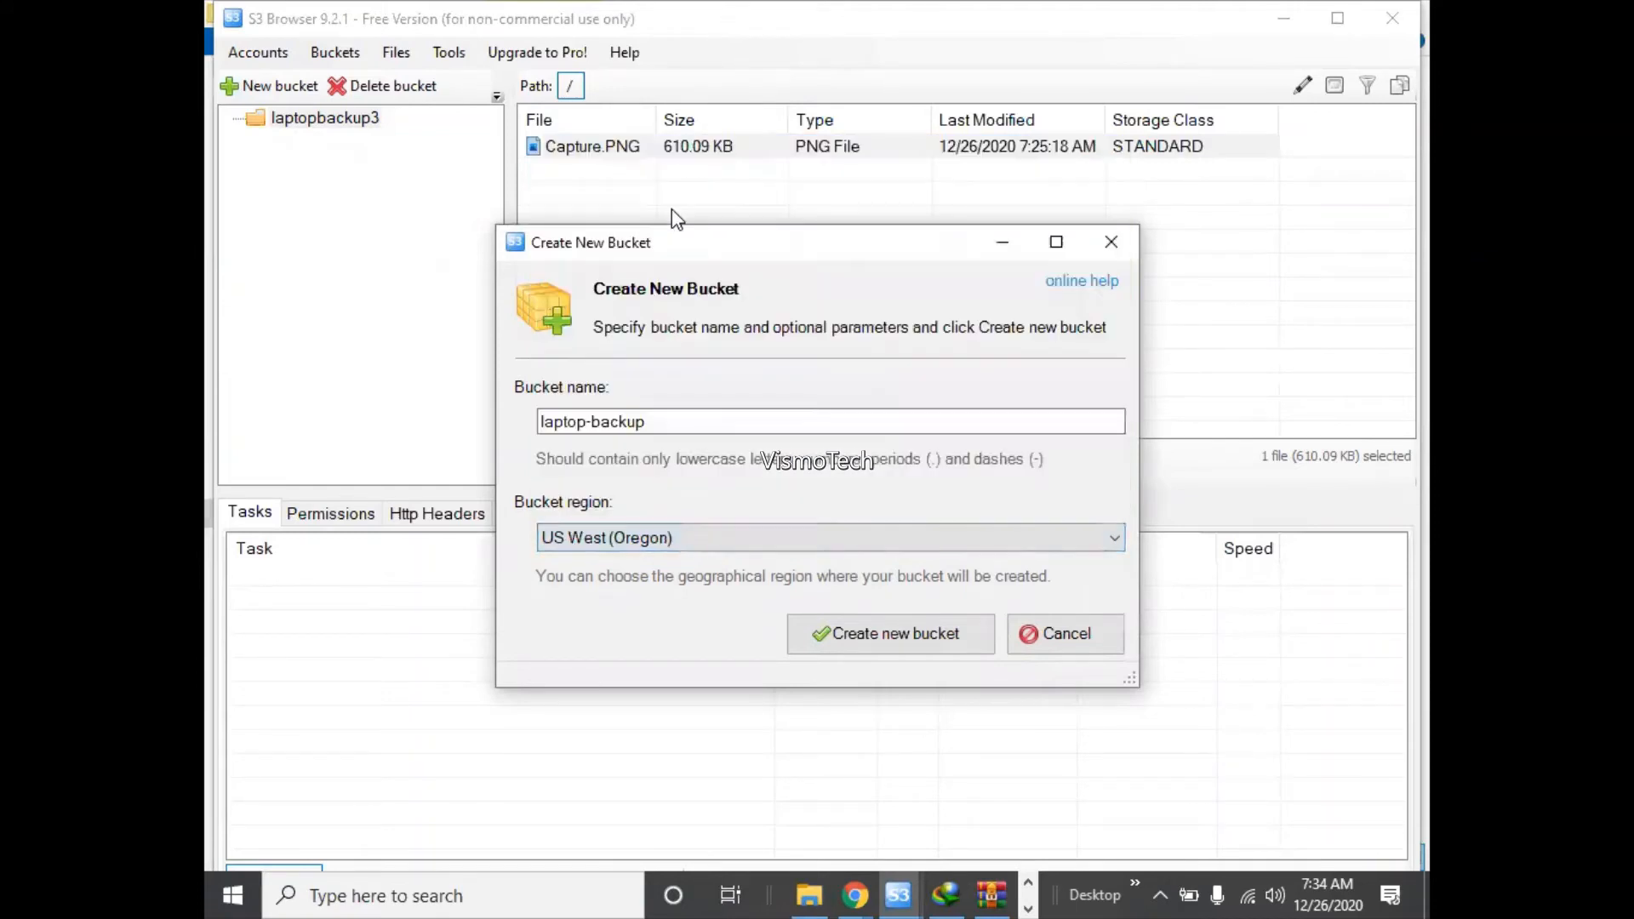
left_click(951, 634)
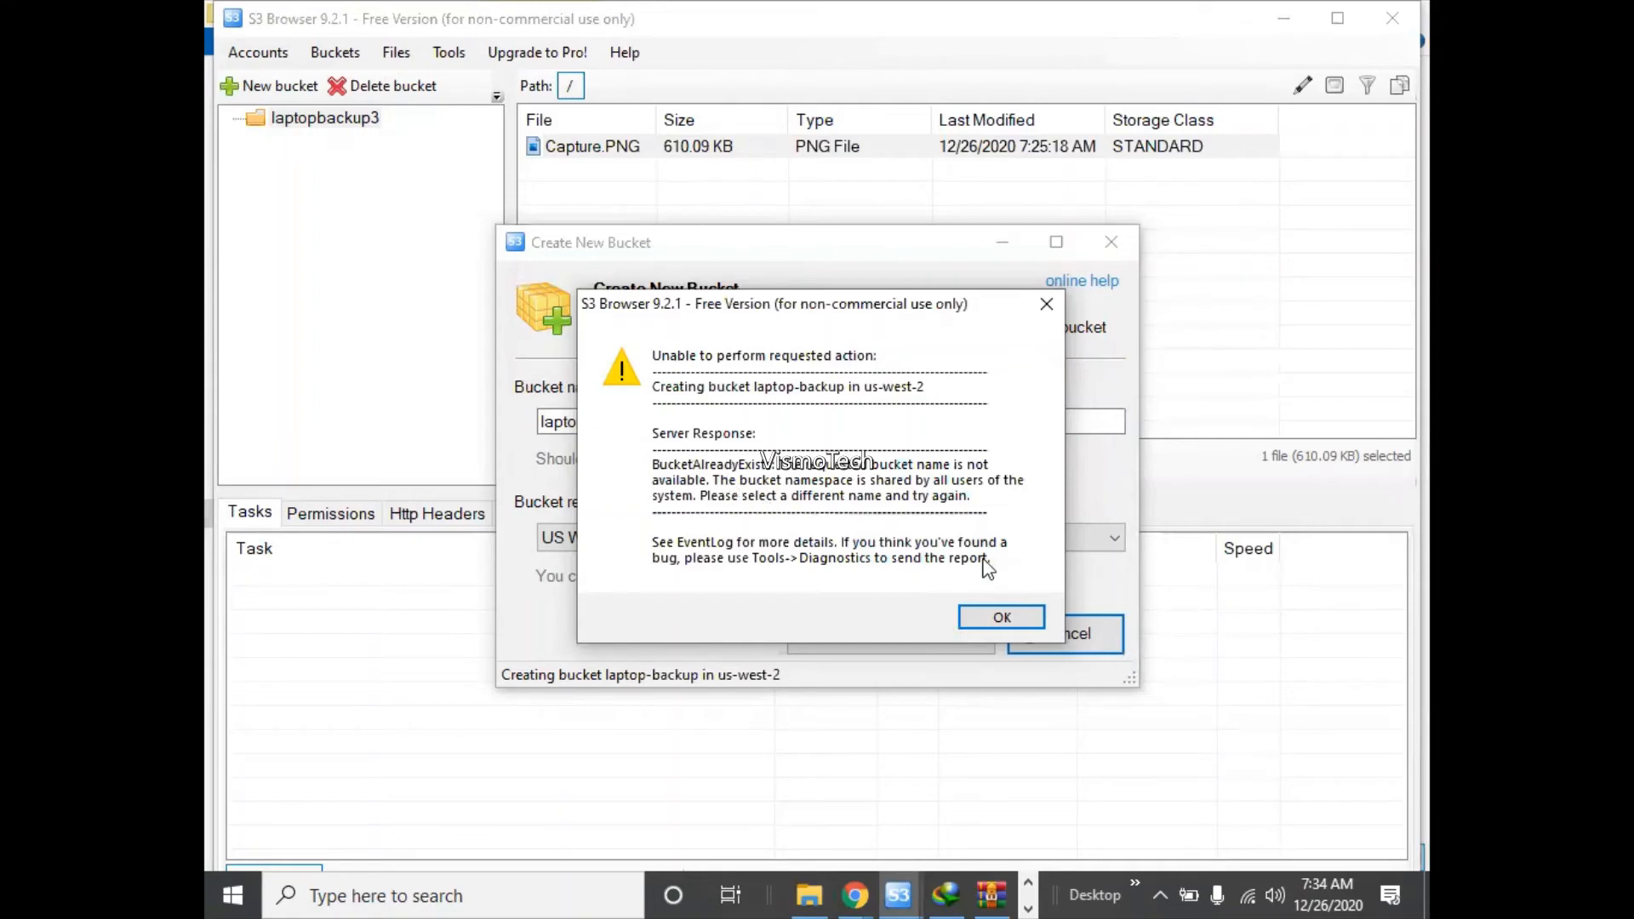
Retry bucket laptop-backup in US East (N. Virginia), which is also refused as taken.
left_click(1013, 618)
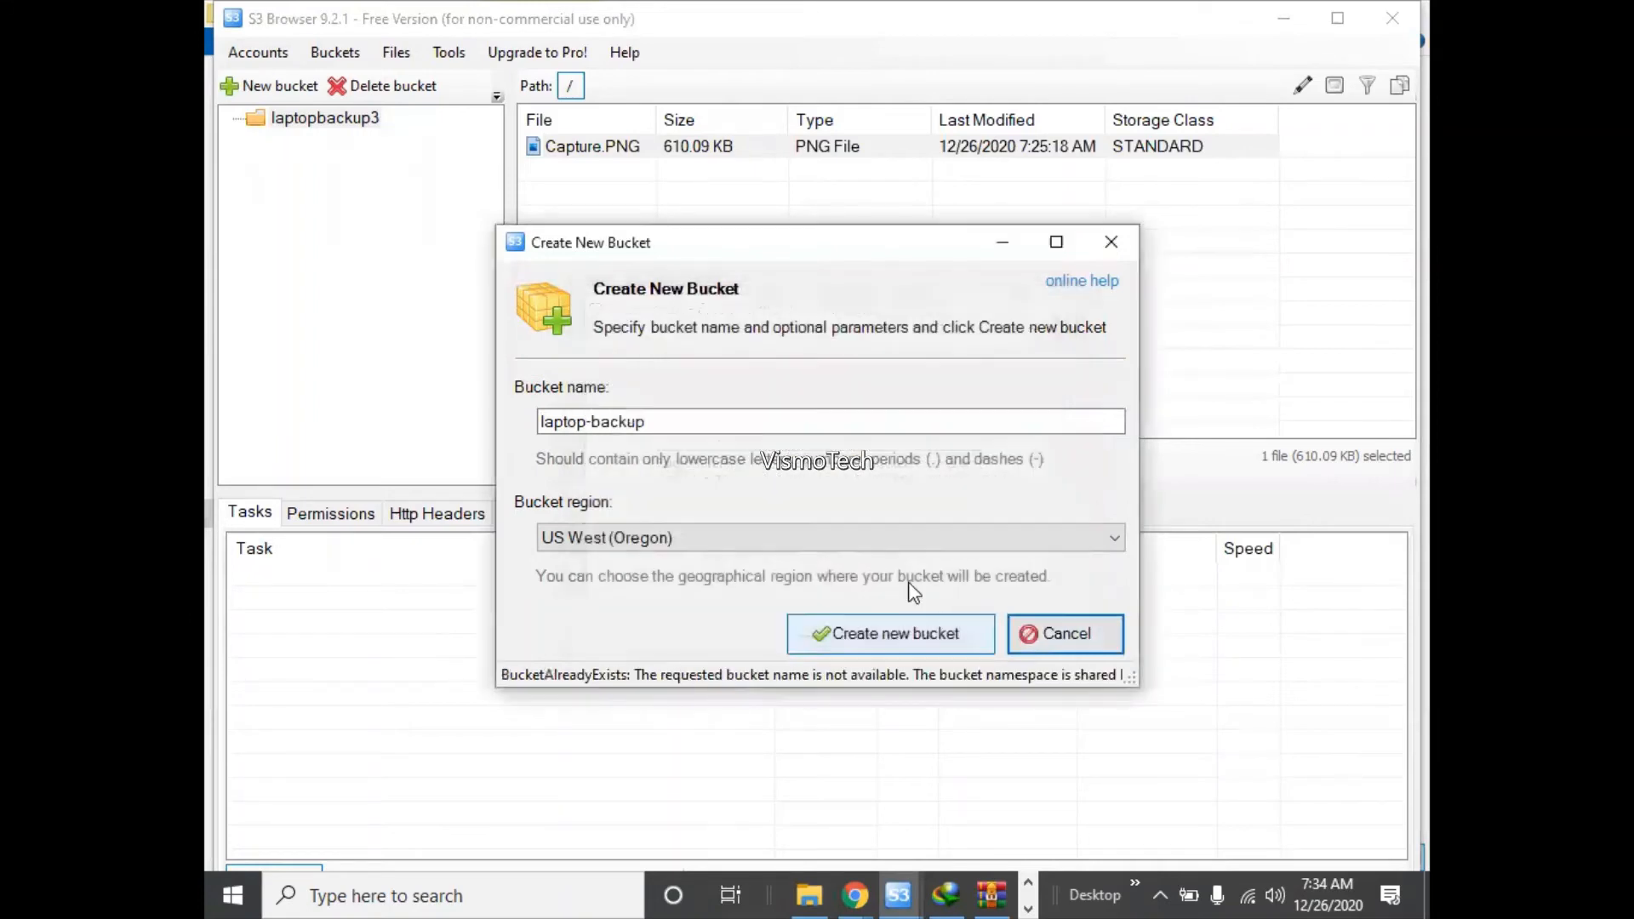
left_click(812, 539)
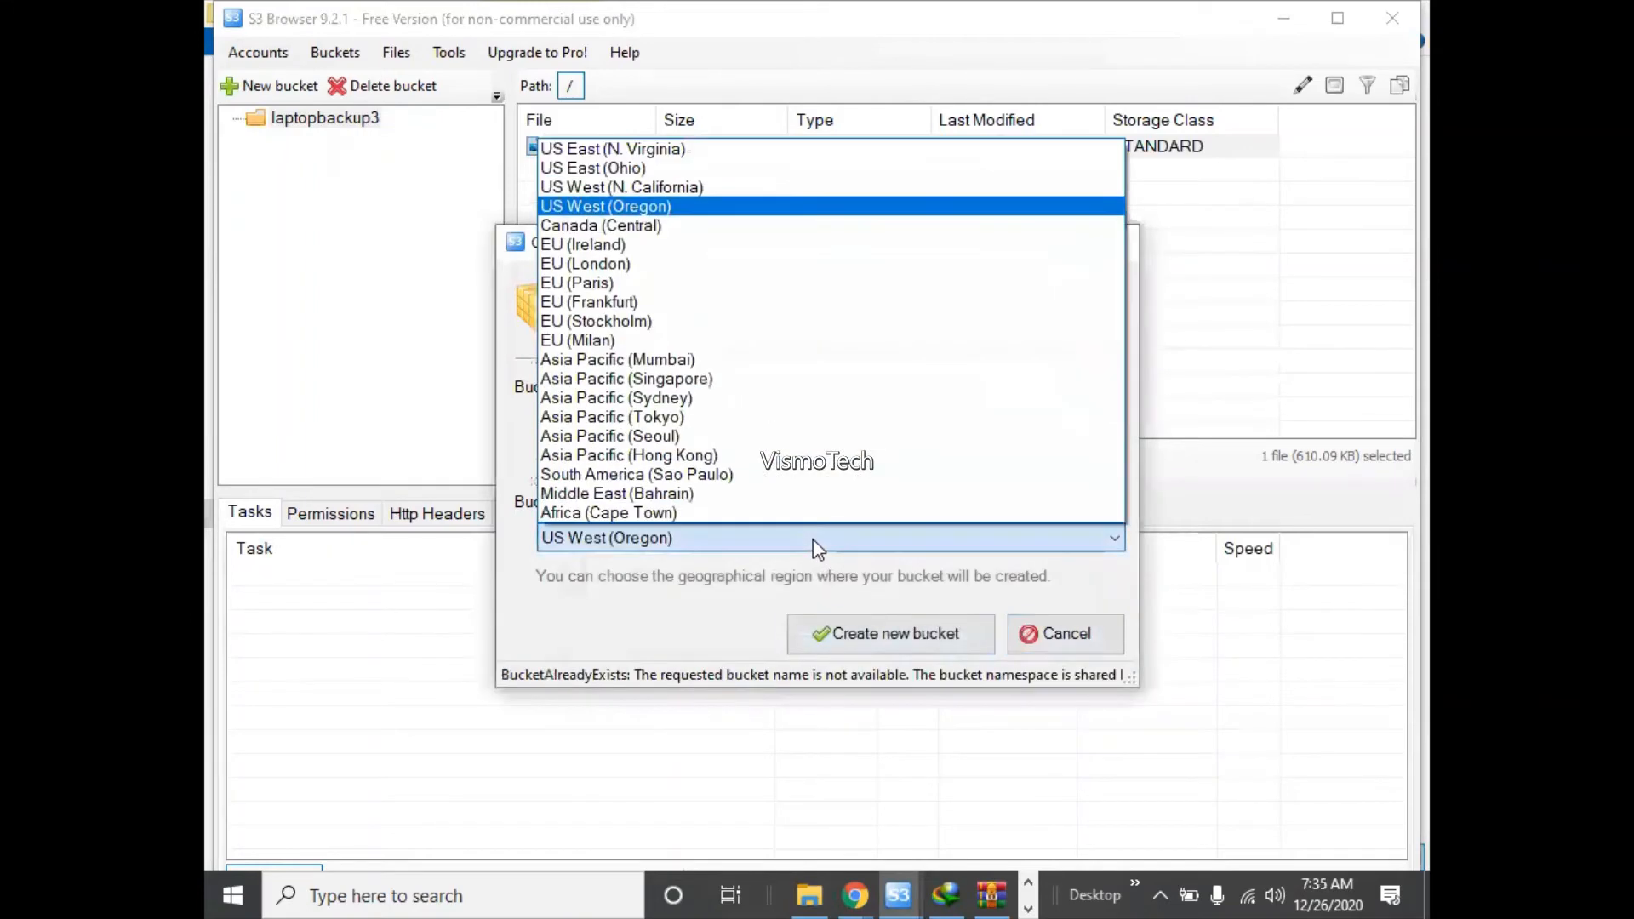
left_click(680, 151)
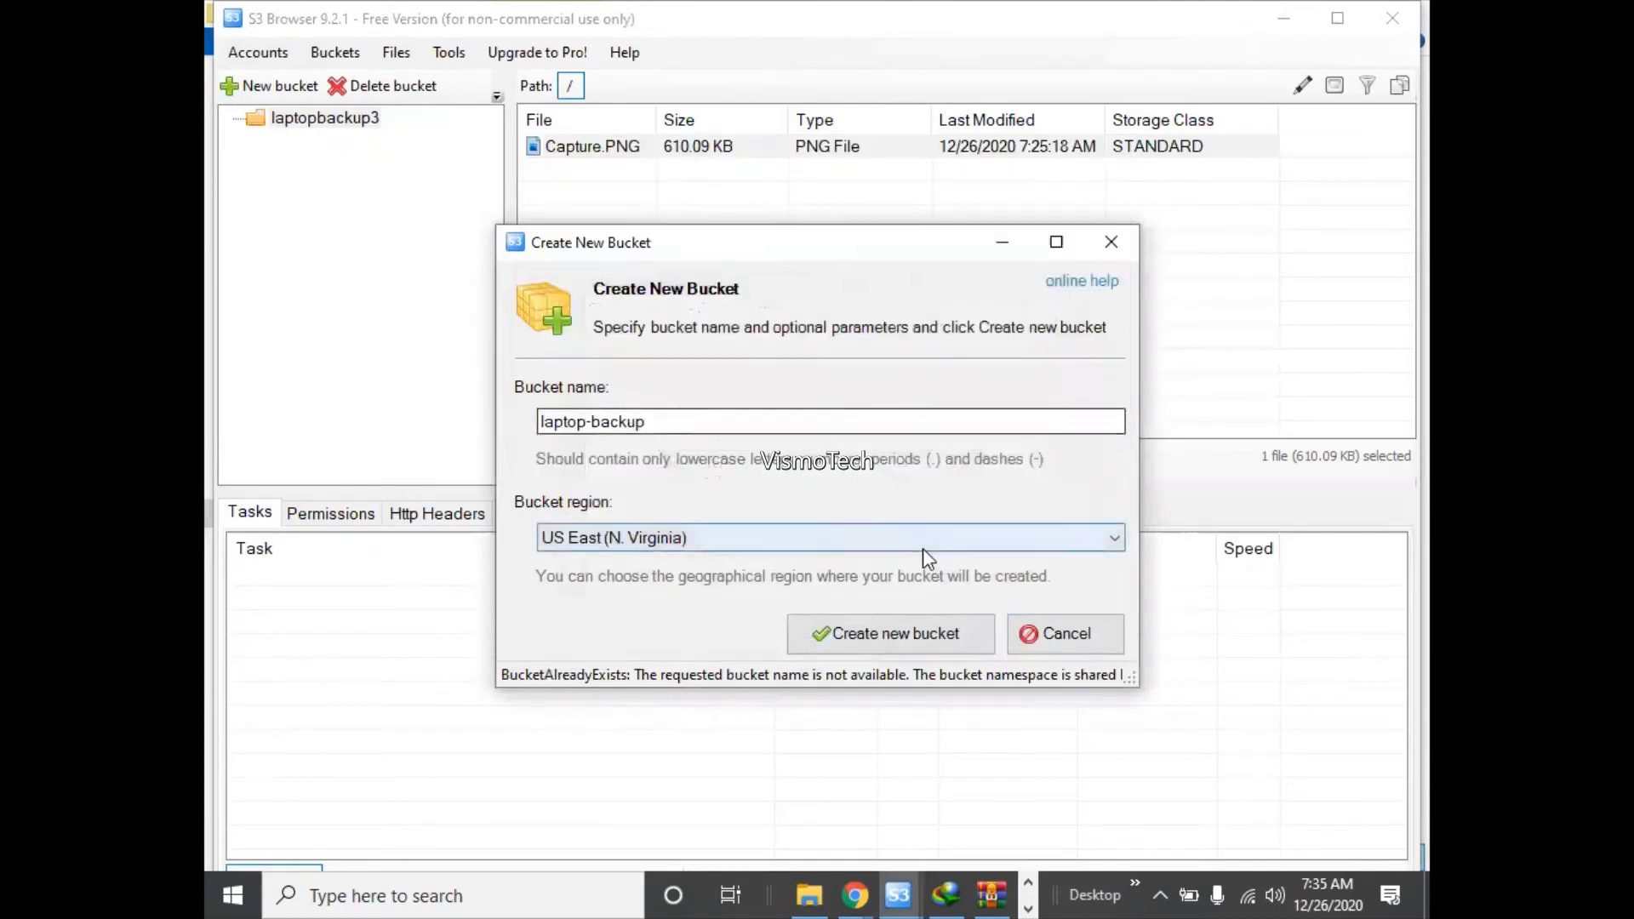
left_click(913, 635)
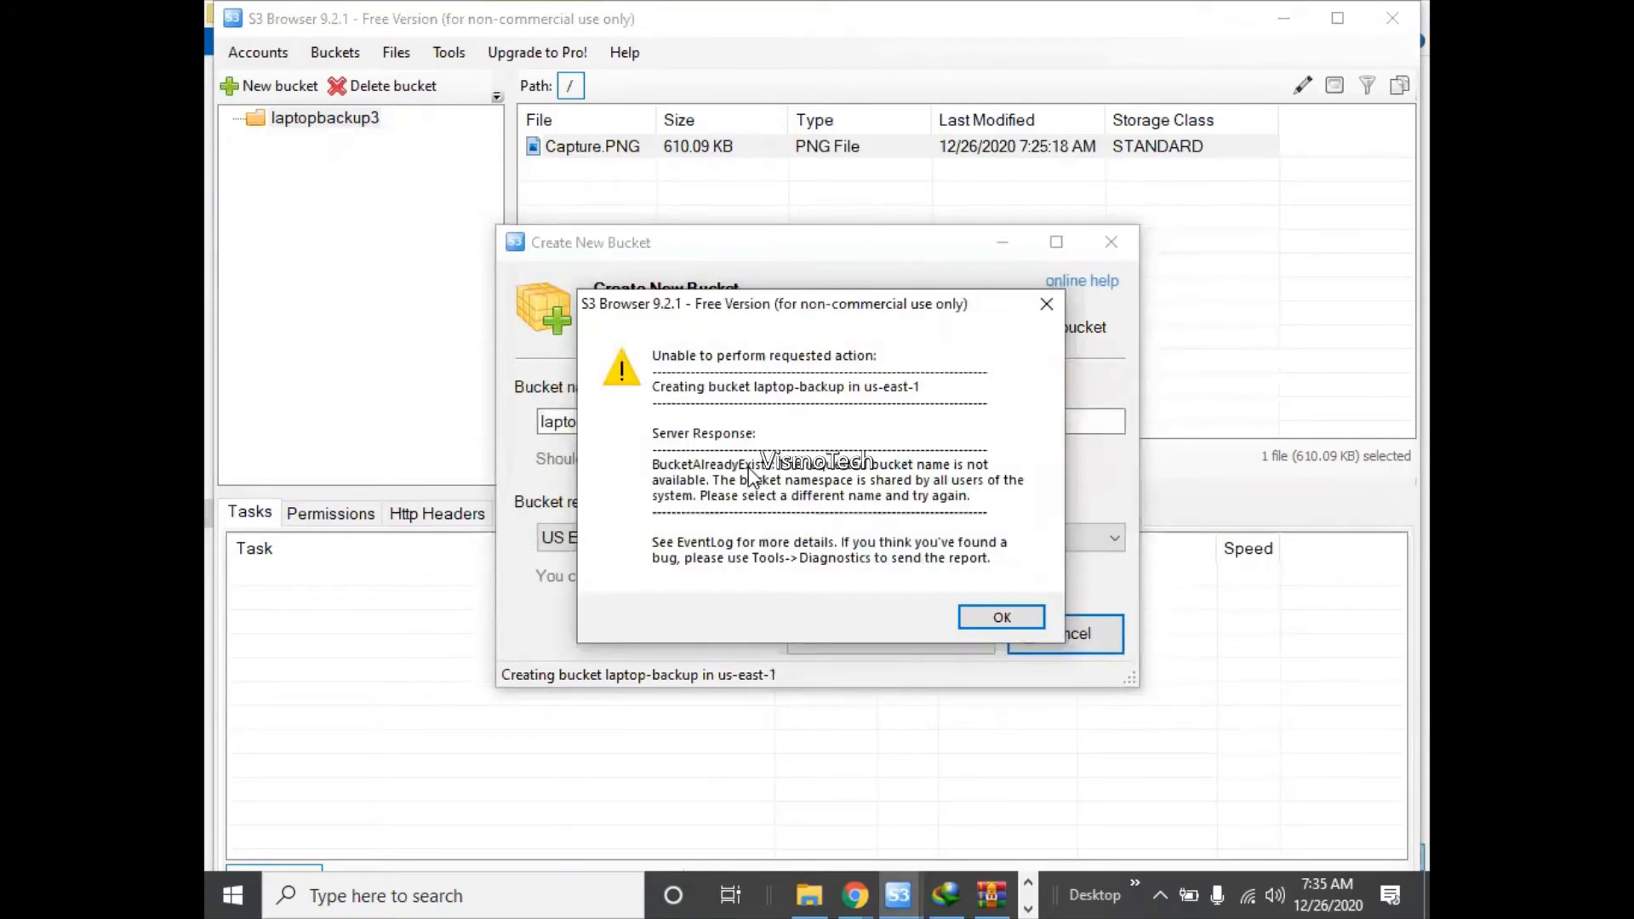
left_click(1028, 619)
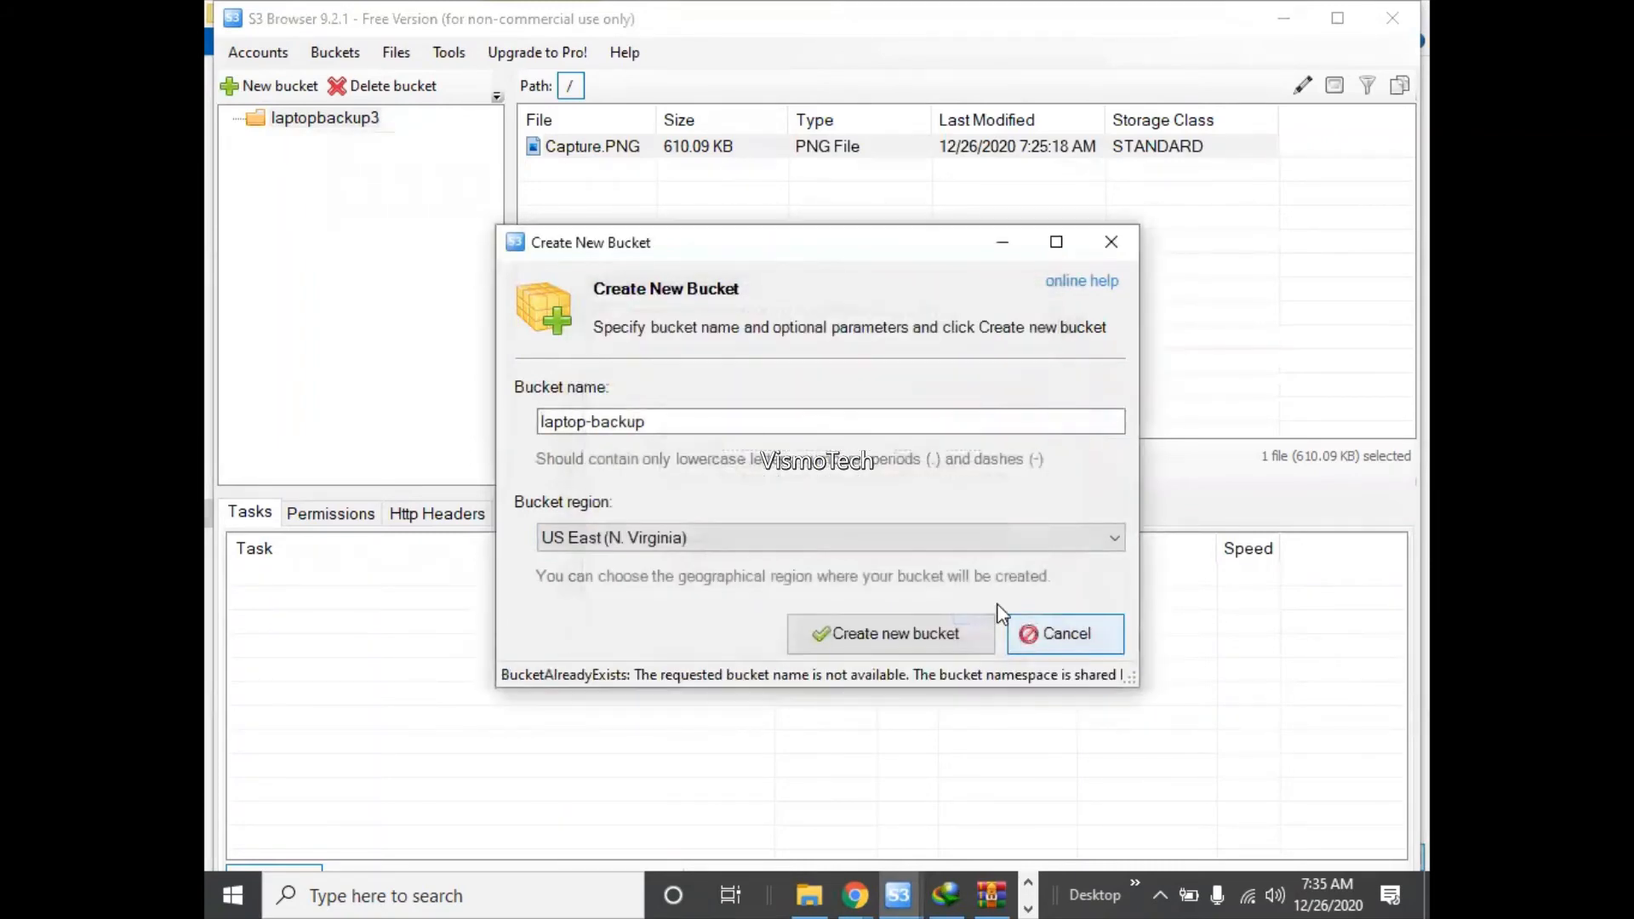
Retry in Asia Pacific (Mumbai), then rename the bucket to laptopbackup2 after it fails.
left_click(852, 547)
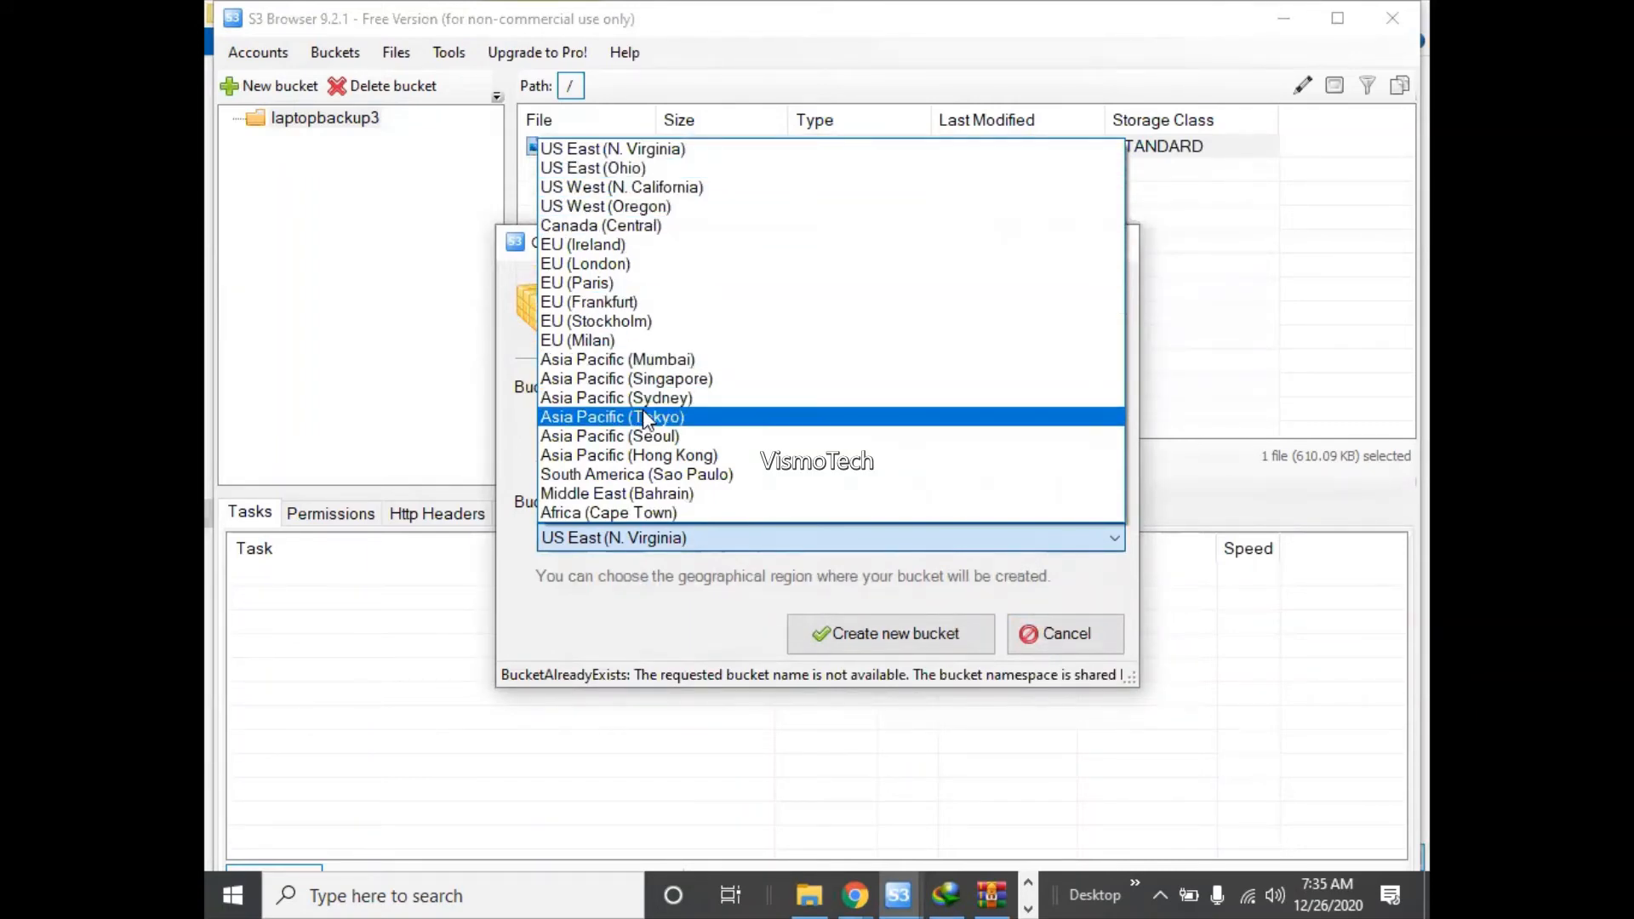
left_click(667, 357)
left_click(908, 636)
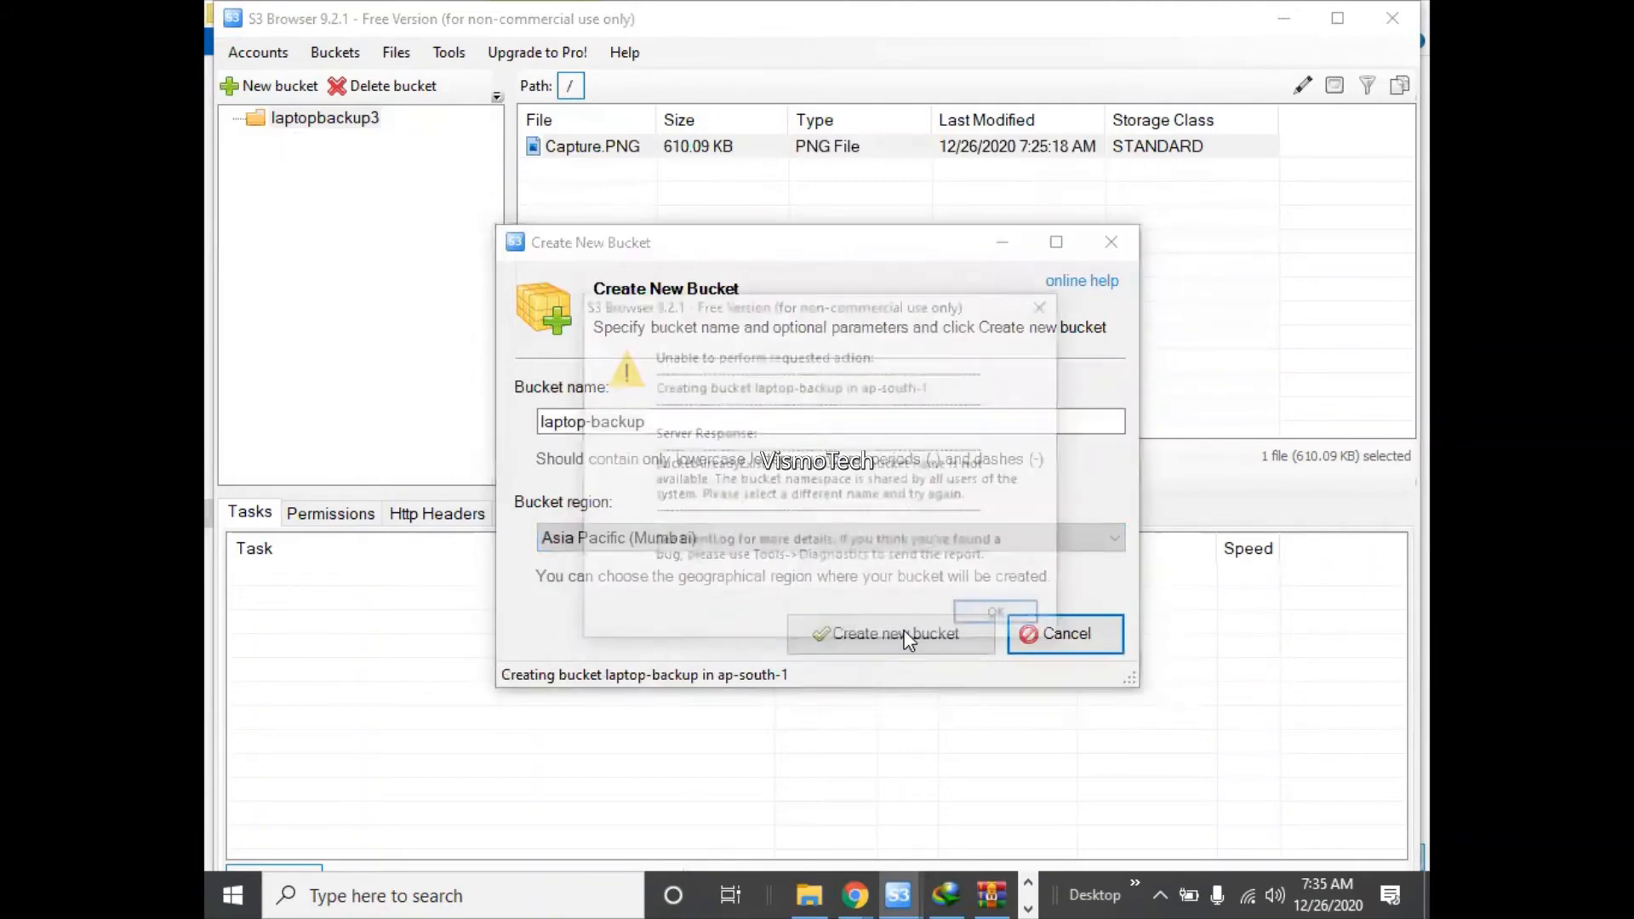
left_click(984, 619)
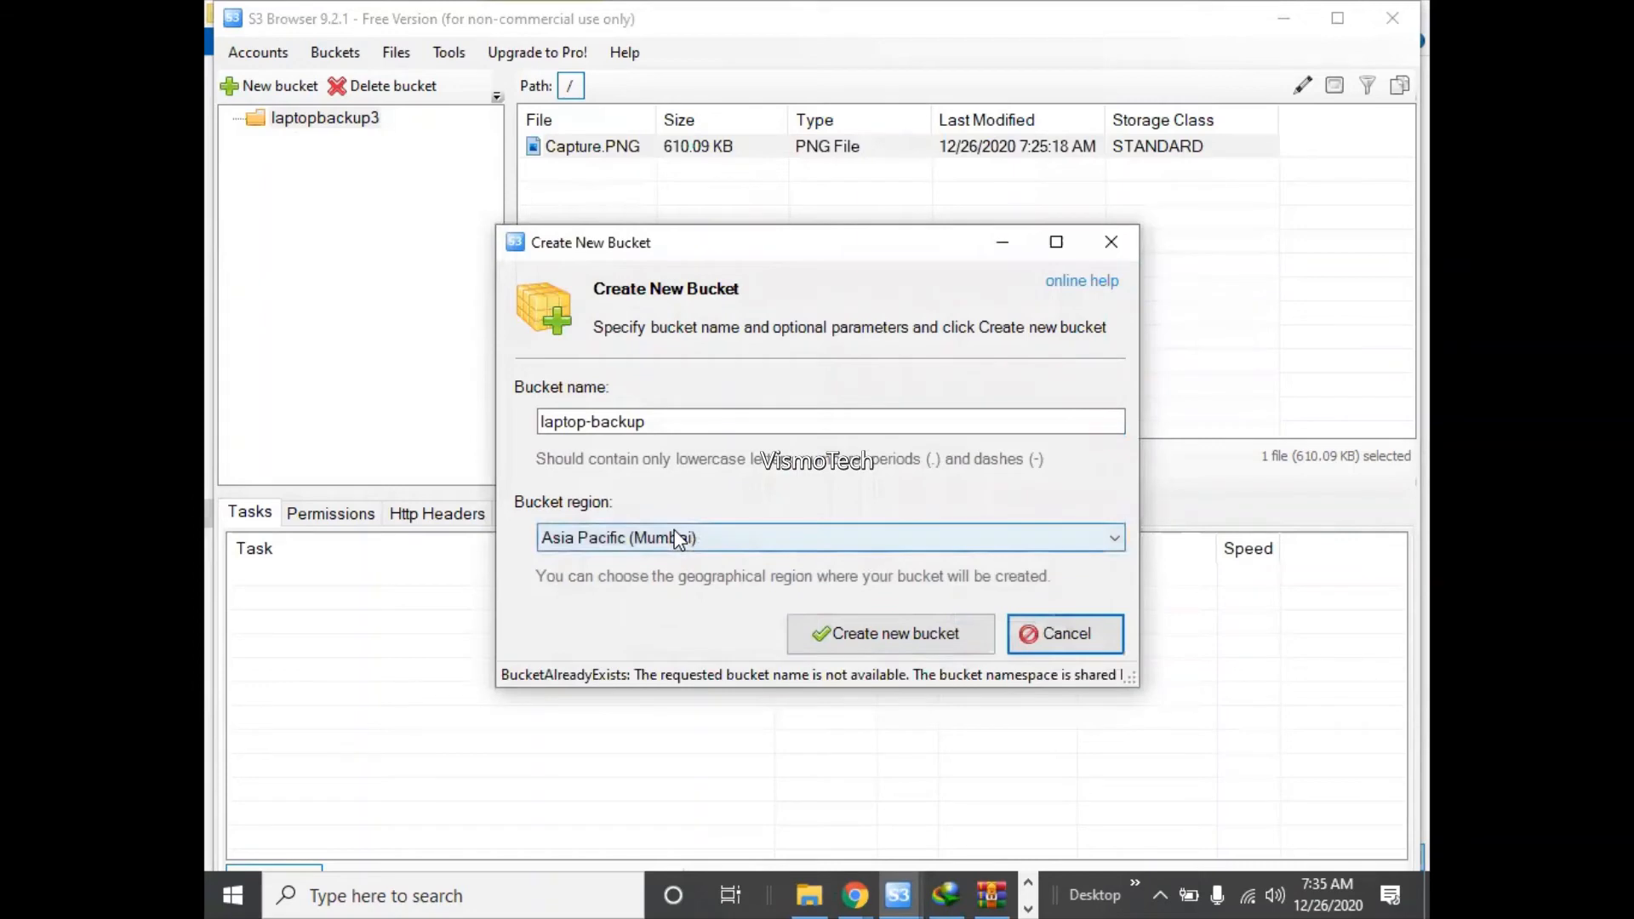
left_click(660, 426)
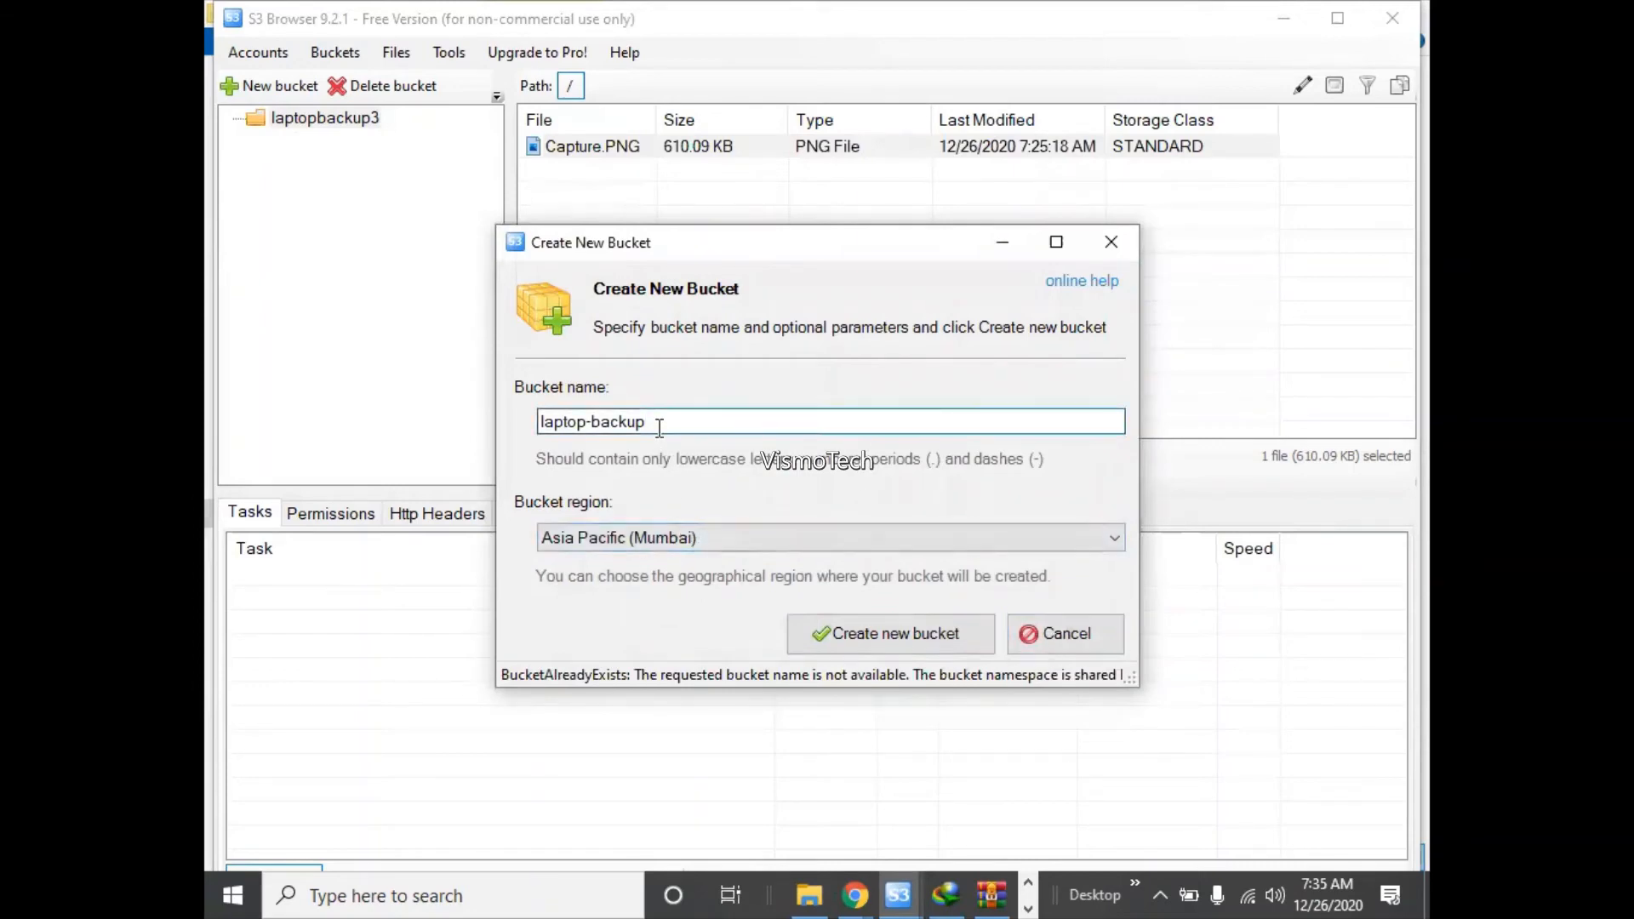
key("BackSpace")
key("BackSpace")
key("BackSpace")
key("BackSpace")
key("BackSpace")
key("BackSpace")
key("BackSpace")
type("backup2")
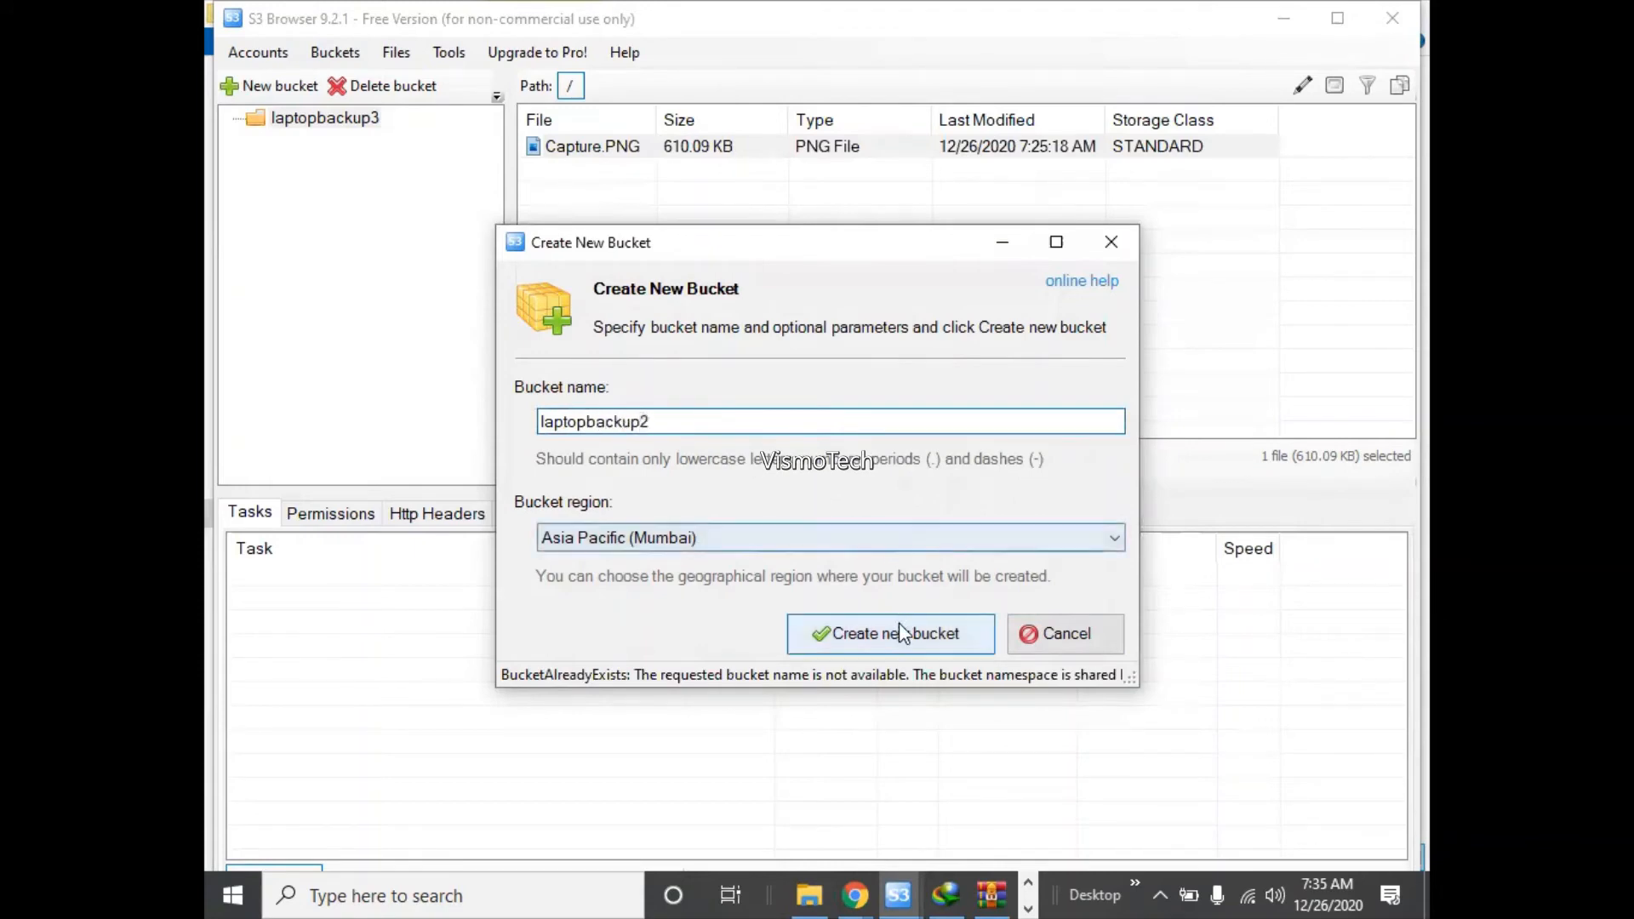
Try creating laptopbackup2, and after it is refused, rename the bucket to laptopbackup3.
left_click(902, 634)
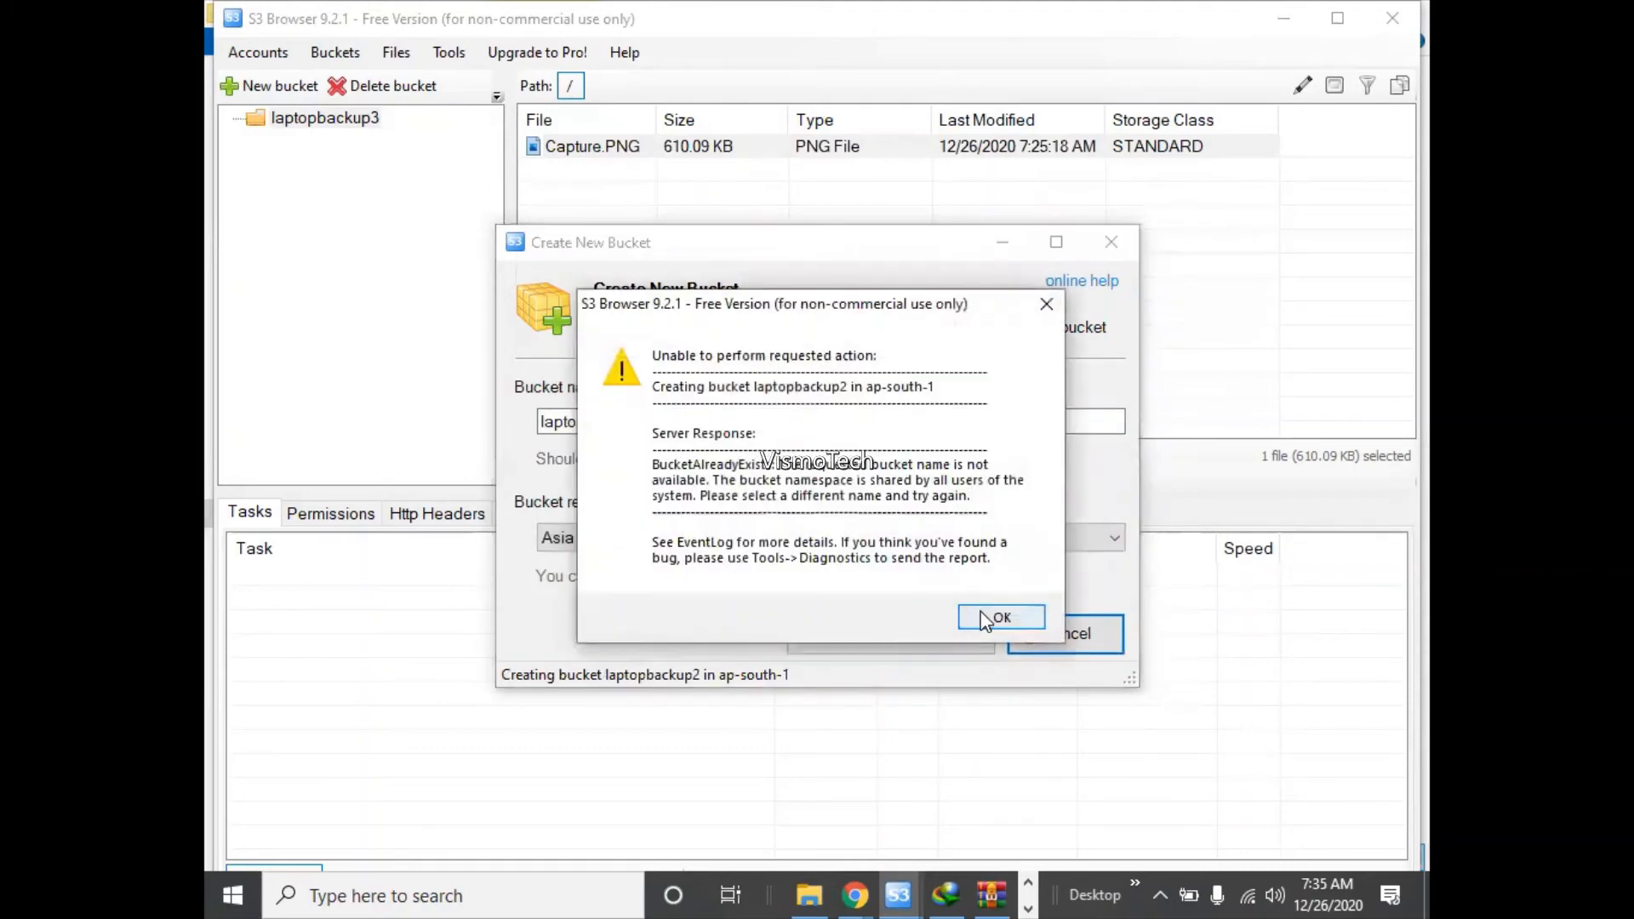
left_click(999, 618)
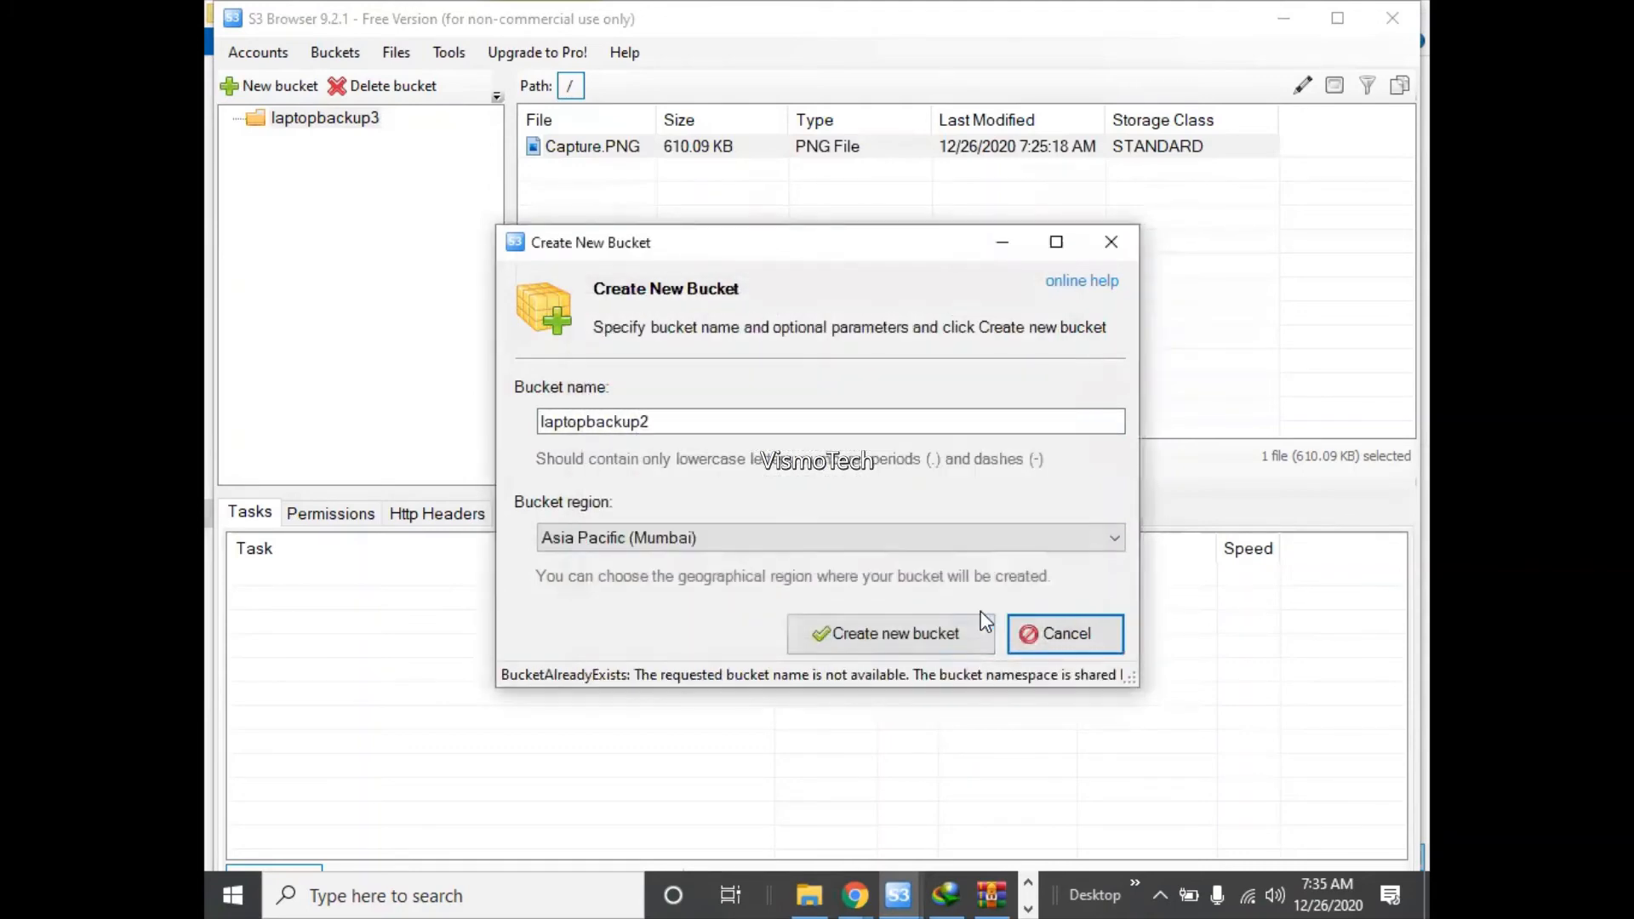
left_click(723, 423)
key("BackSpace")
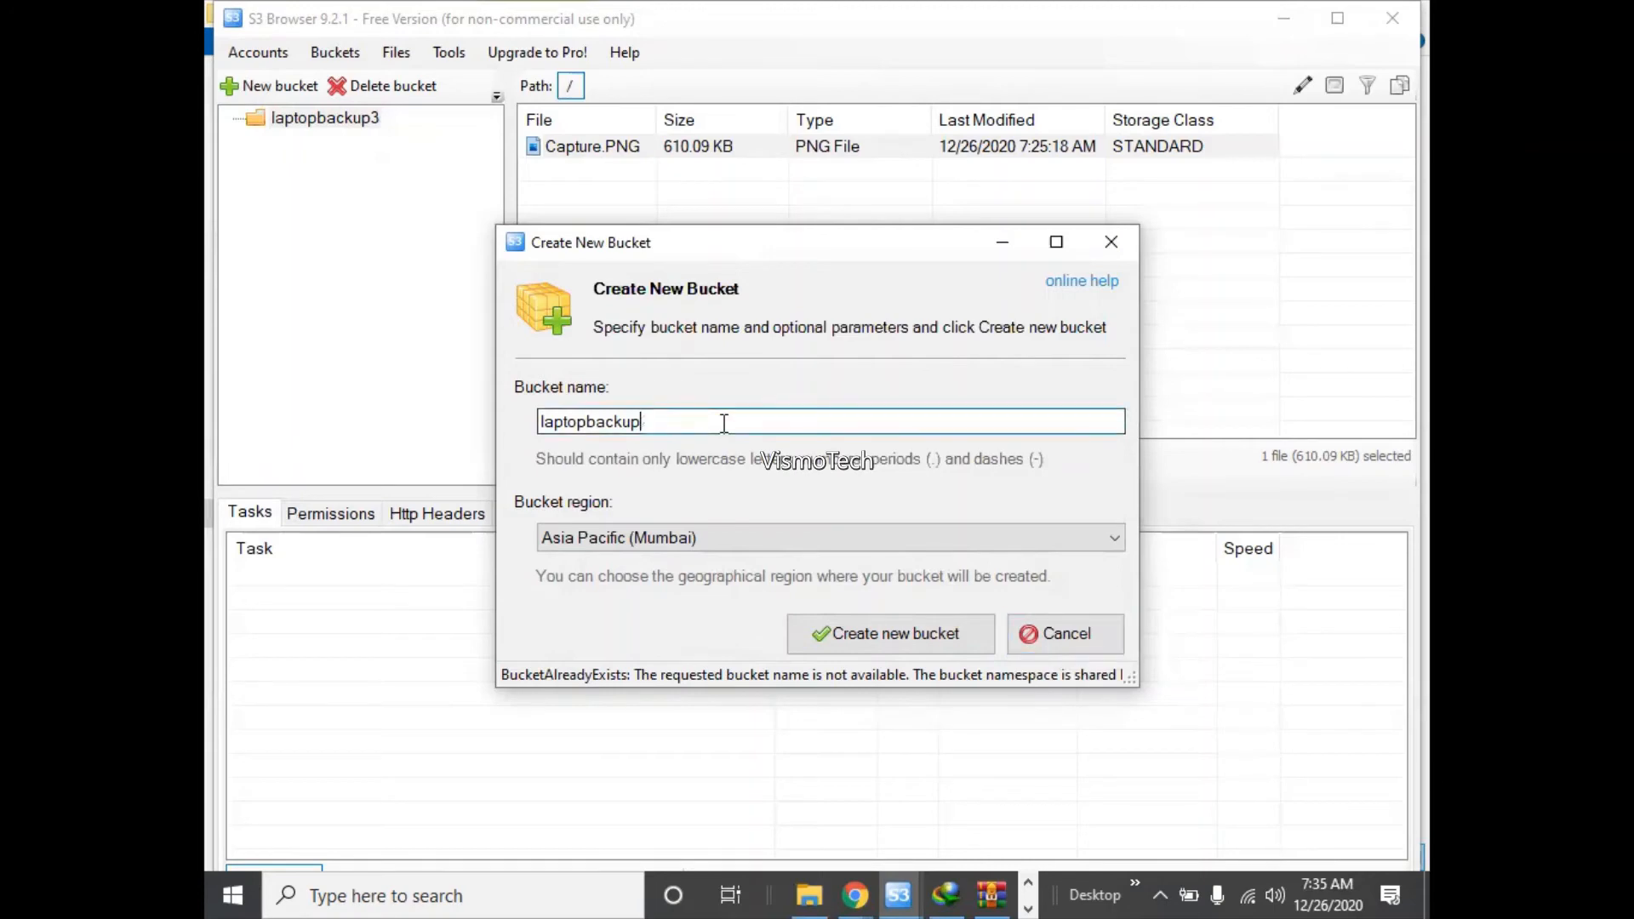
type("3")
Try laptopbackup3, then change the name to laptopbackup4 with region US West (Oregon).
left_click(919, 646)
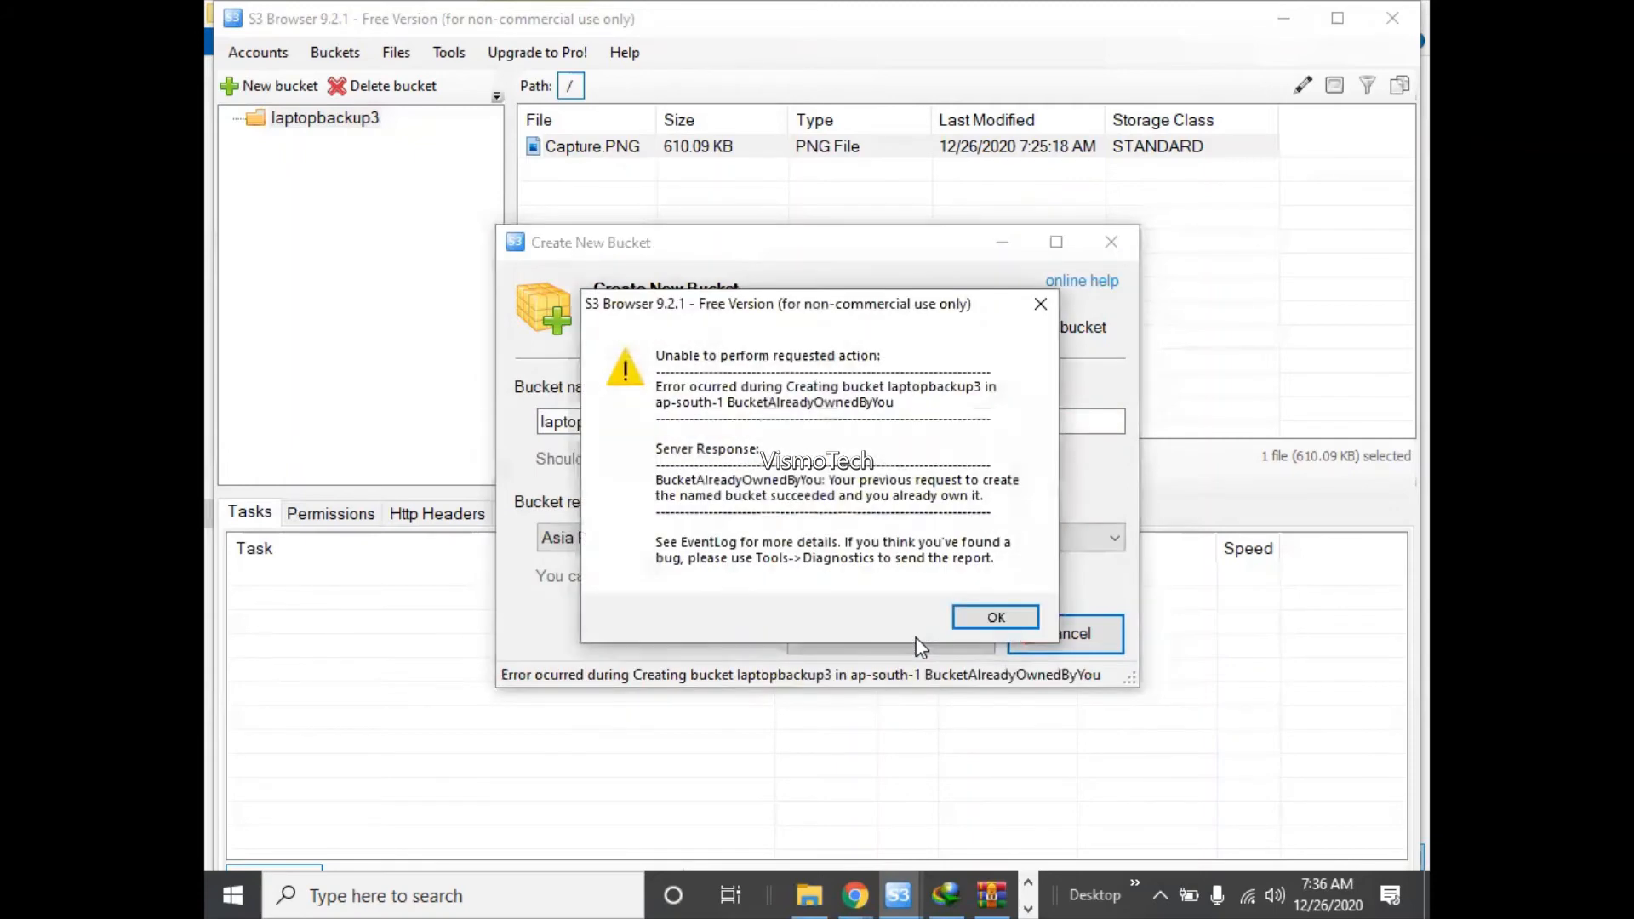
left_click(996, 618)
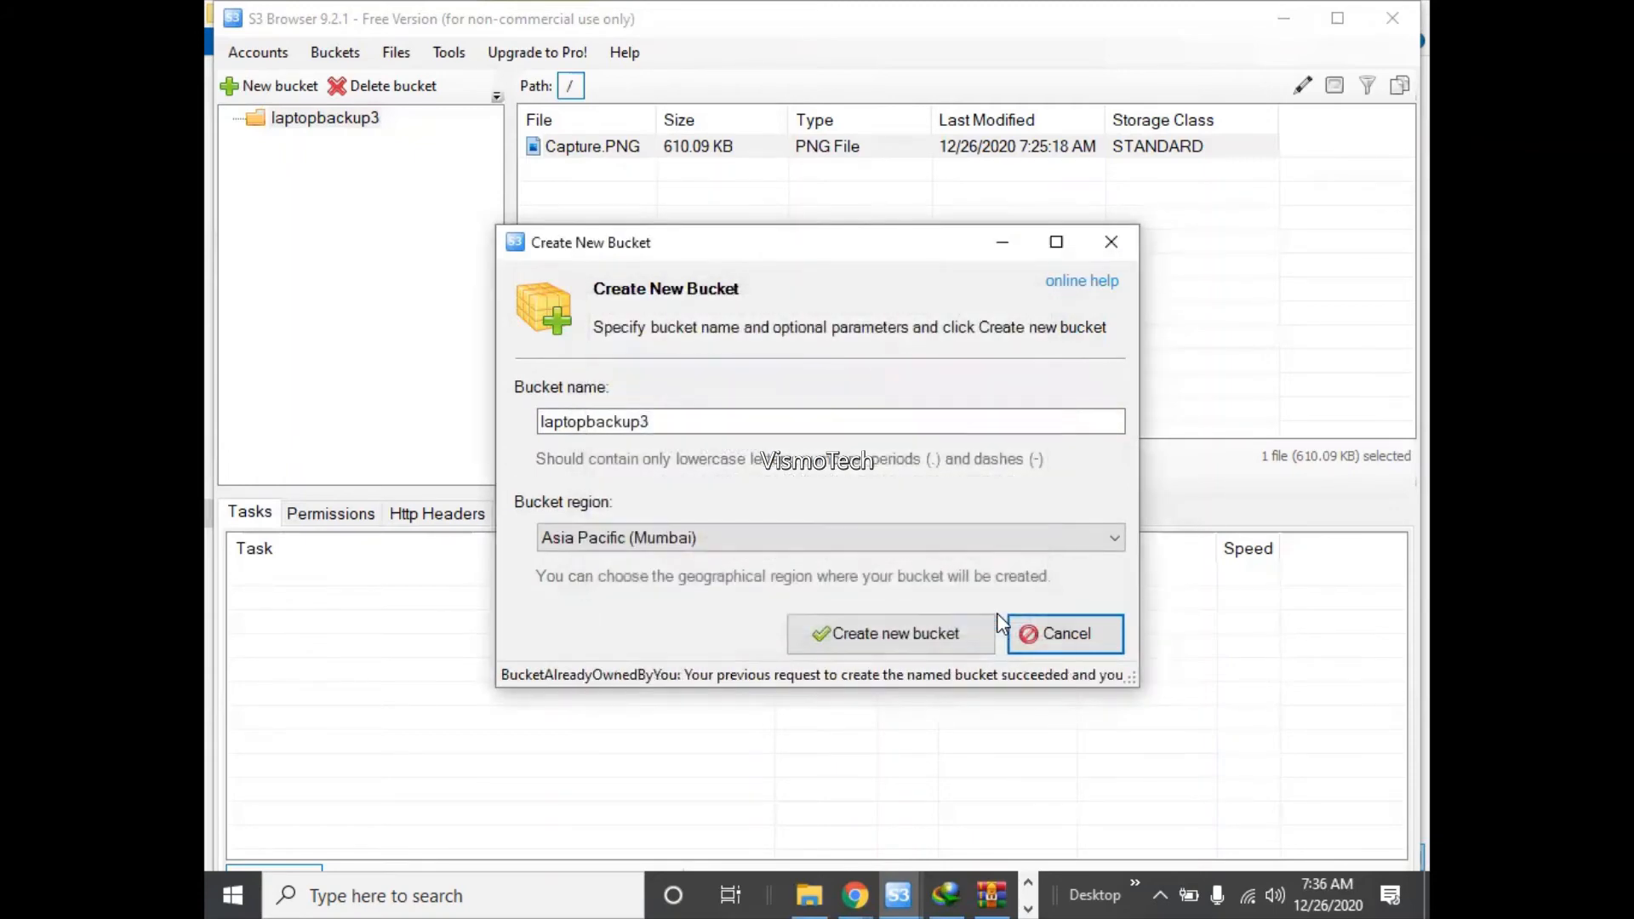
left_click(672, 415)
key("BackSpace")
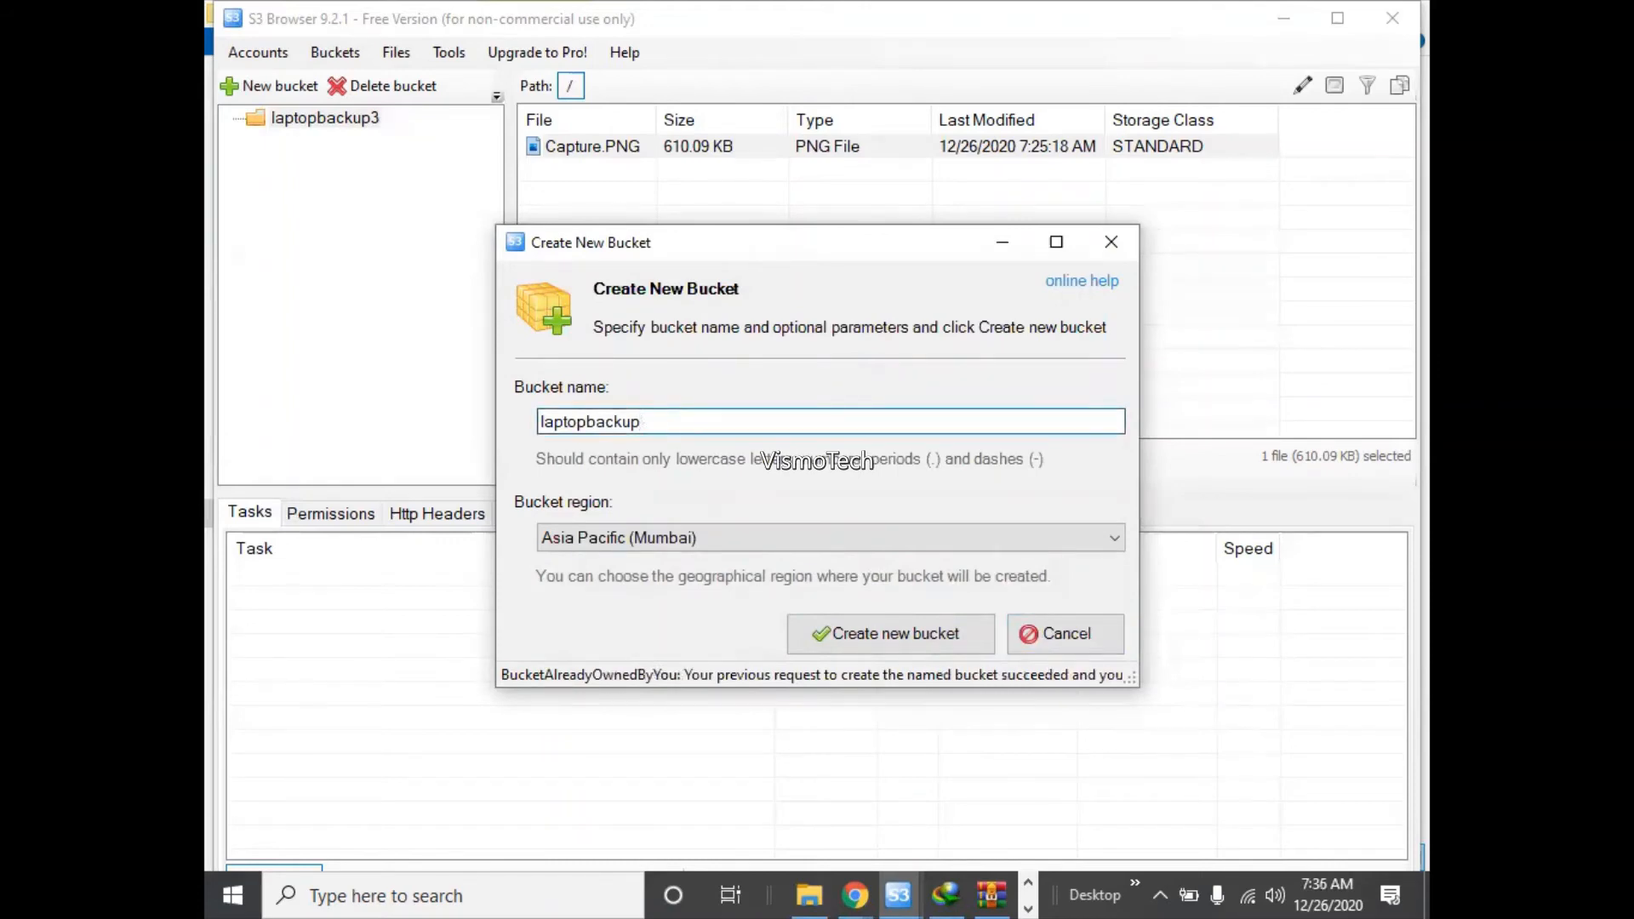
type("4")
left_click(721, 534)
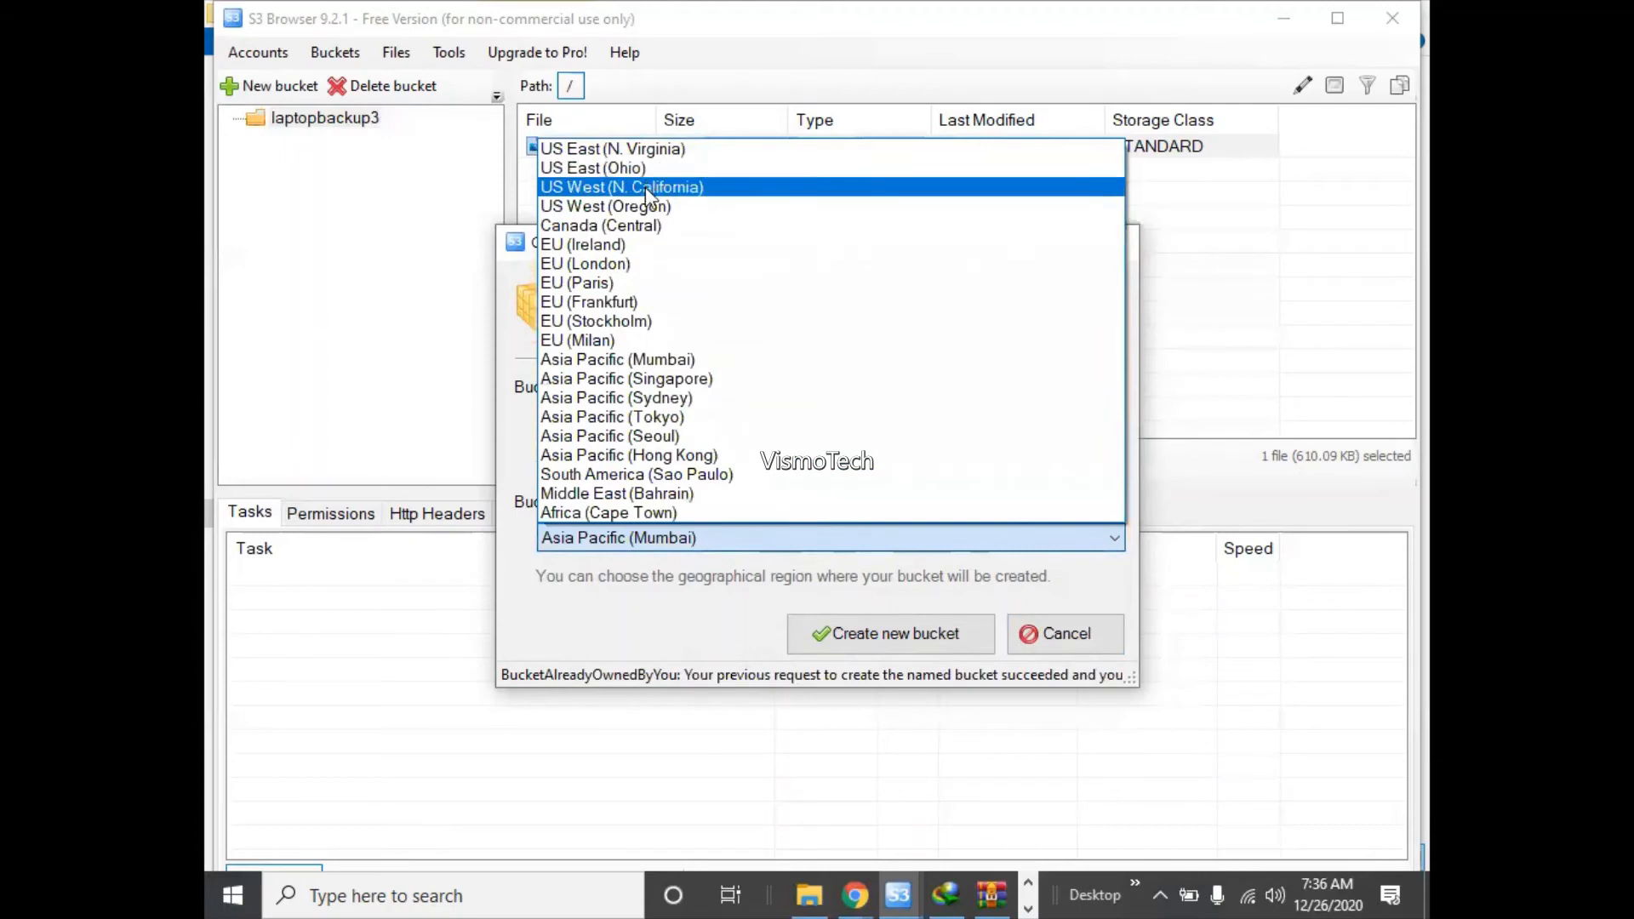
left_click(640, 207)
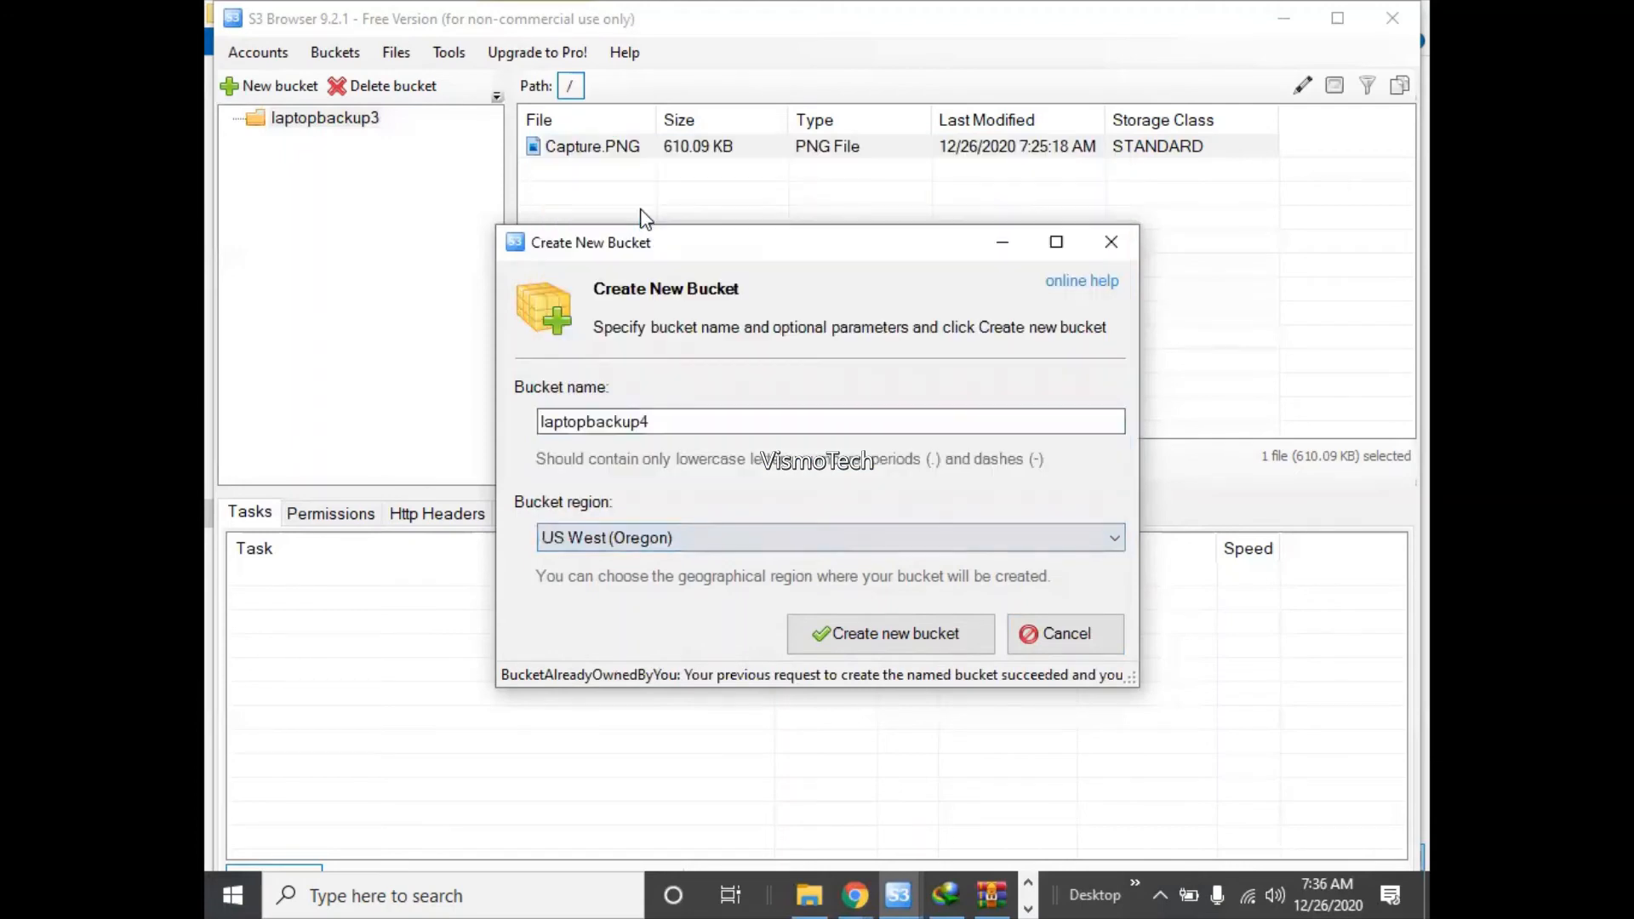
Create bucket laptopbackup4 in US West (Oregon) and open it, showing no files.
left_click(908, 644)
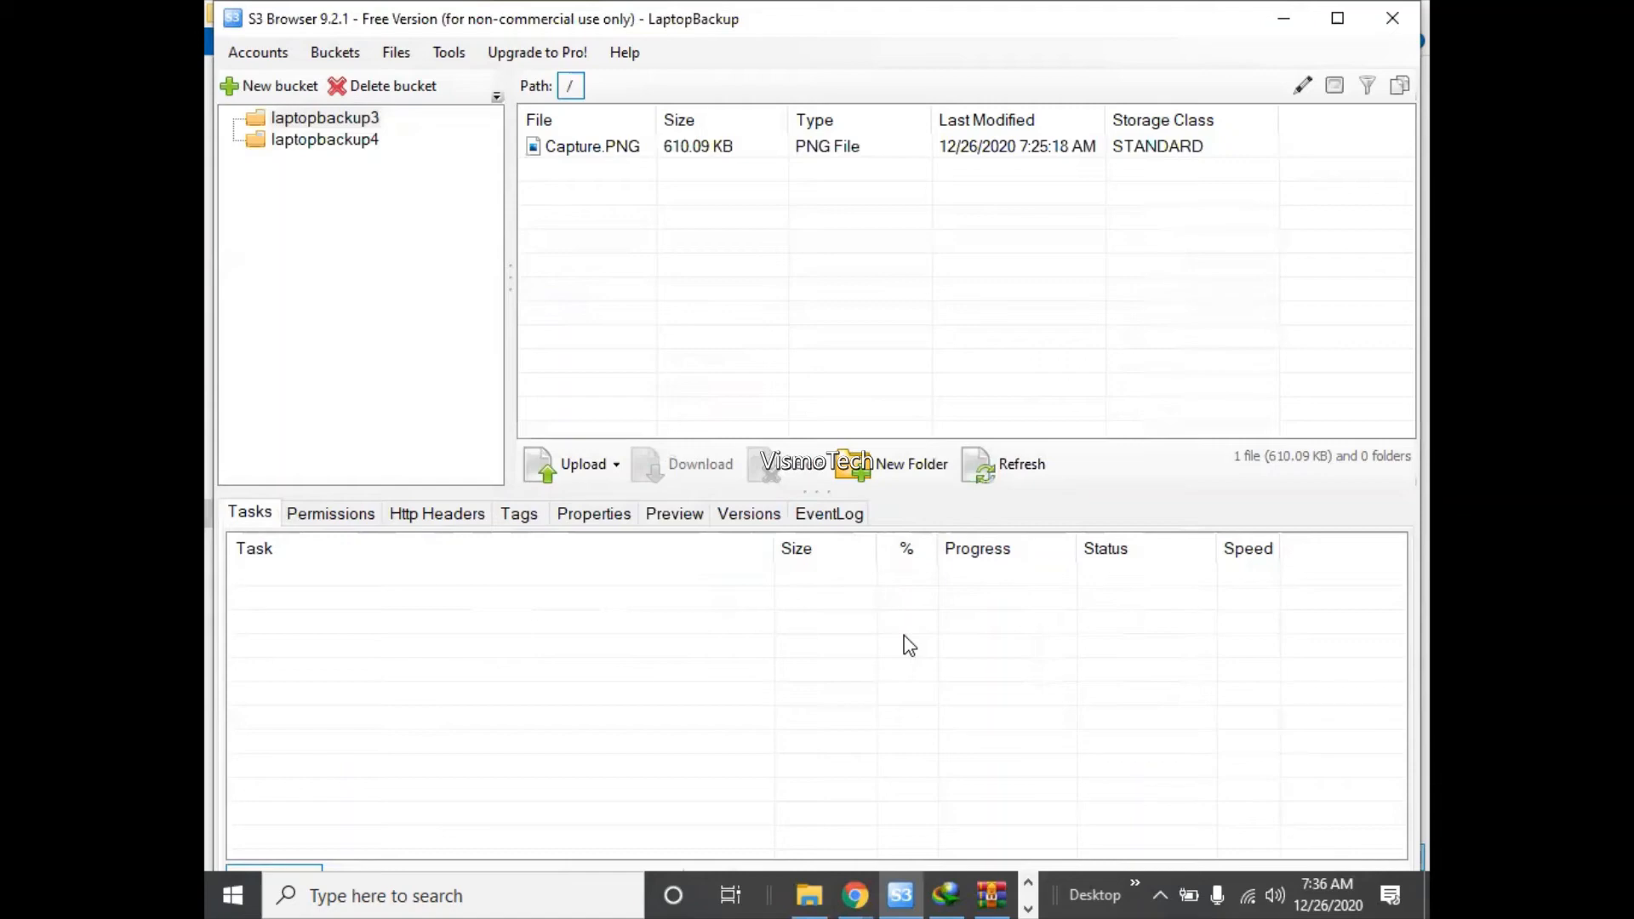
left_click(302, 149)
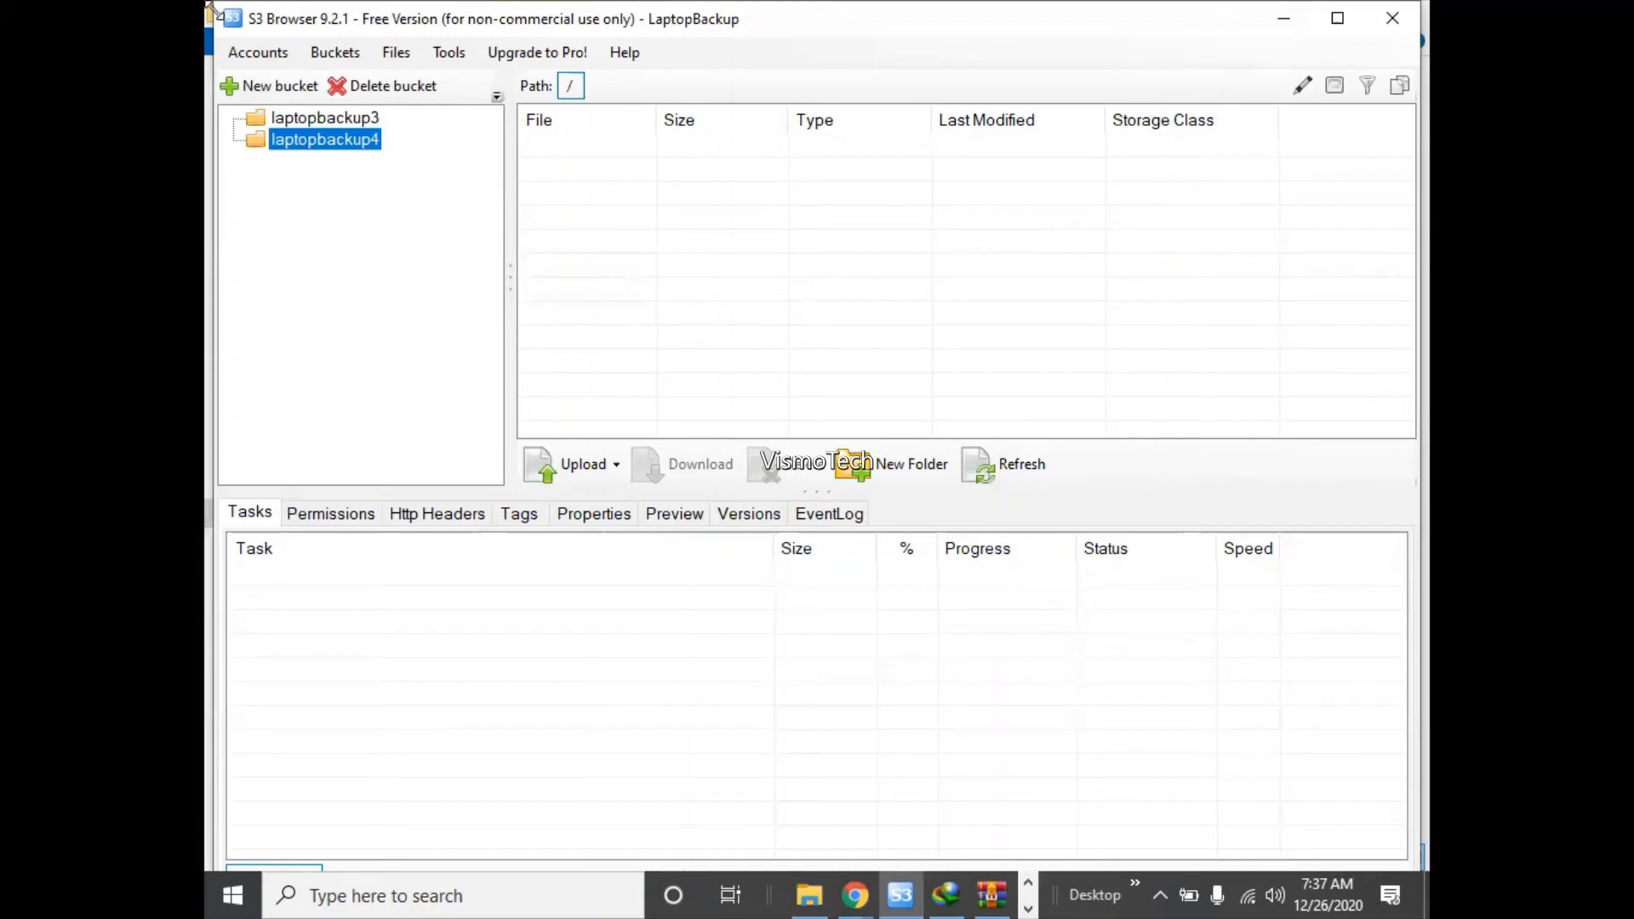
Inspect the LaptopBackup account's settings in Manage accounts, cancelling the edit.
left_click(257, 55)
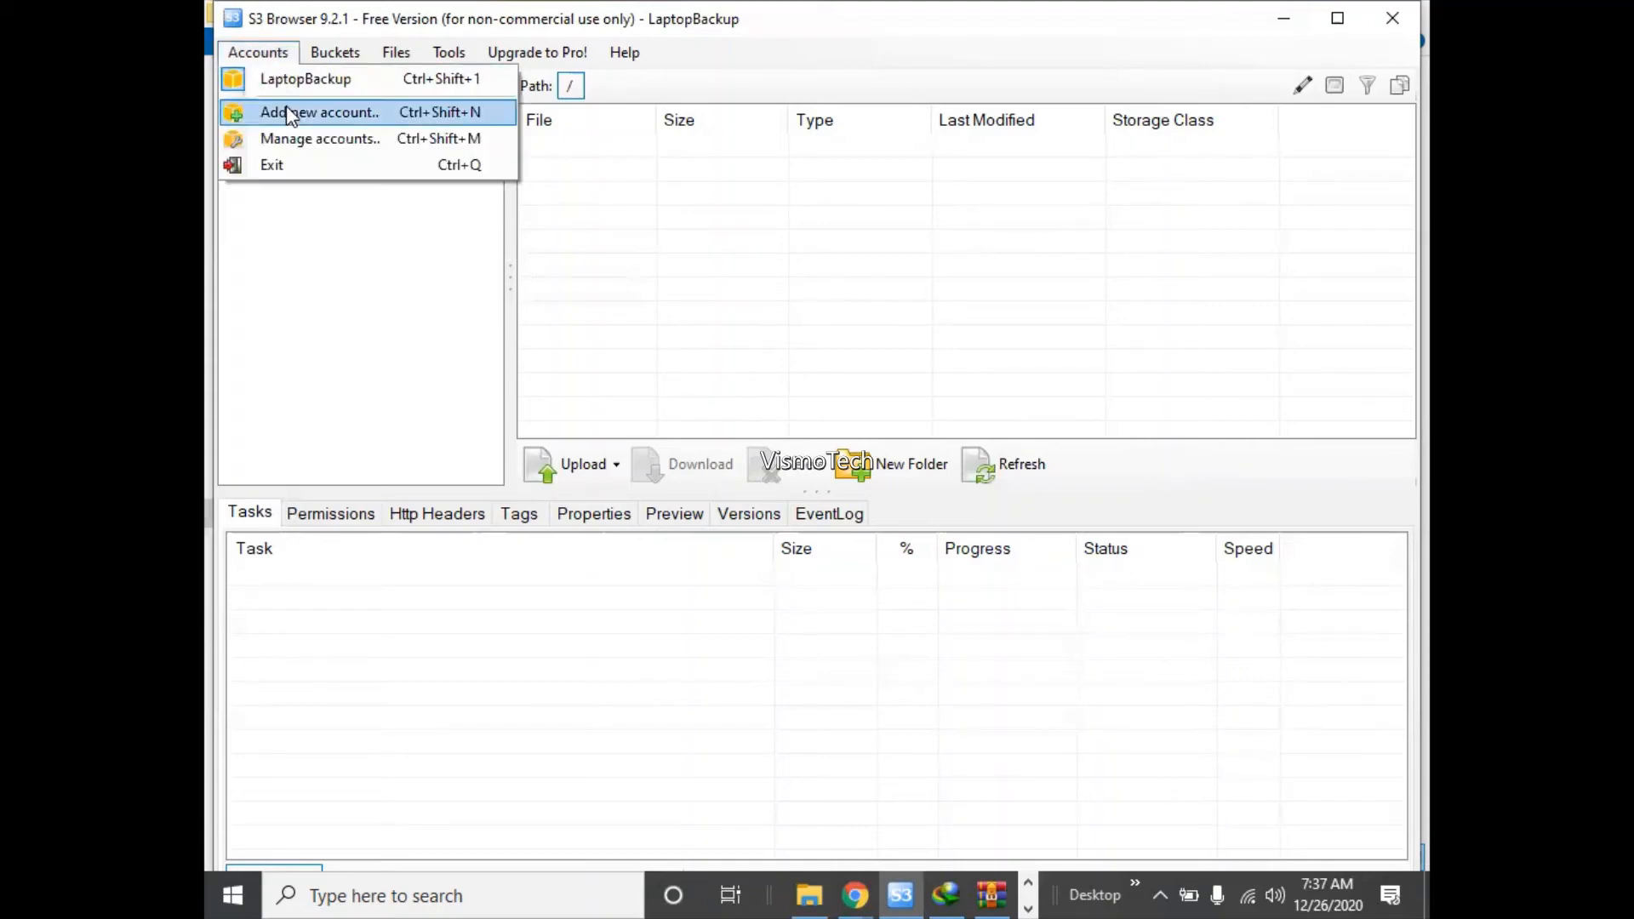
left_click(300, 141)
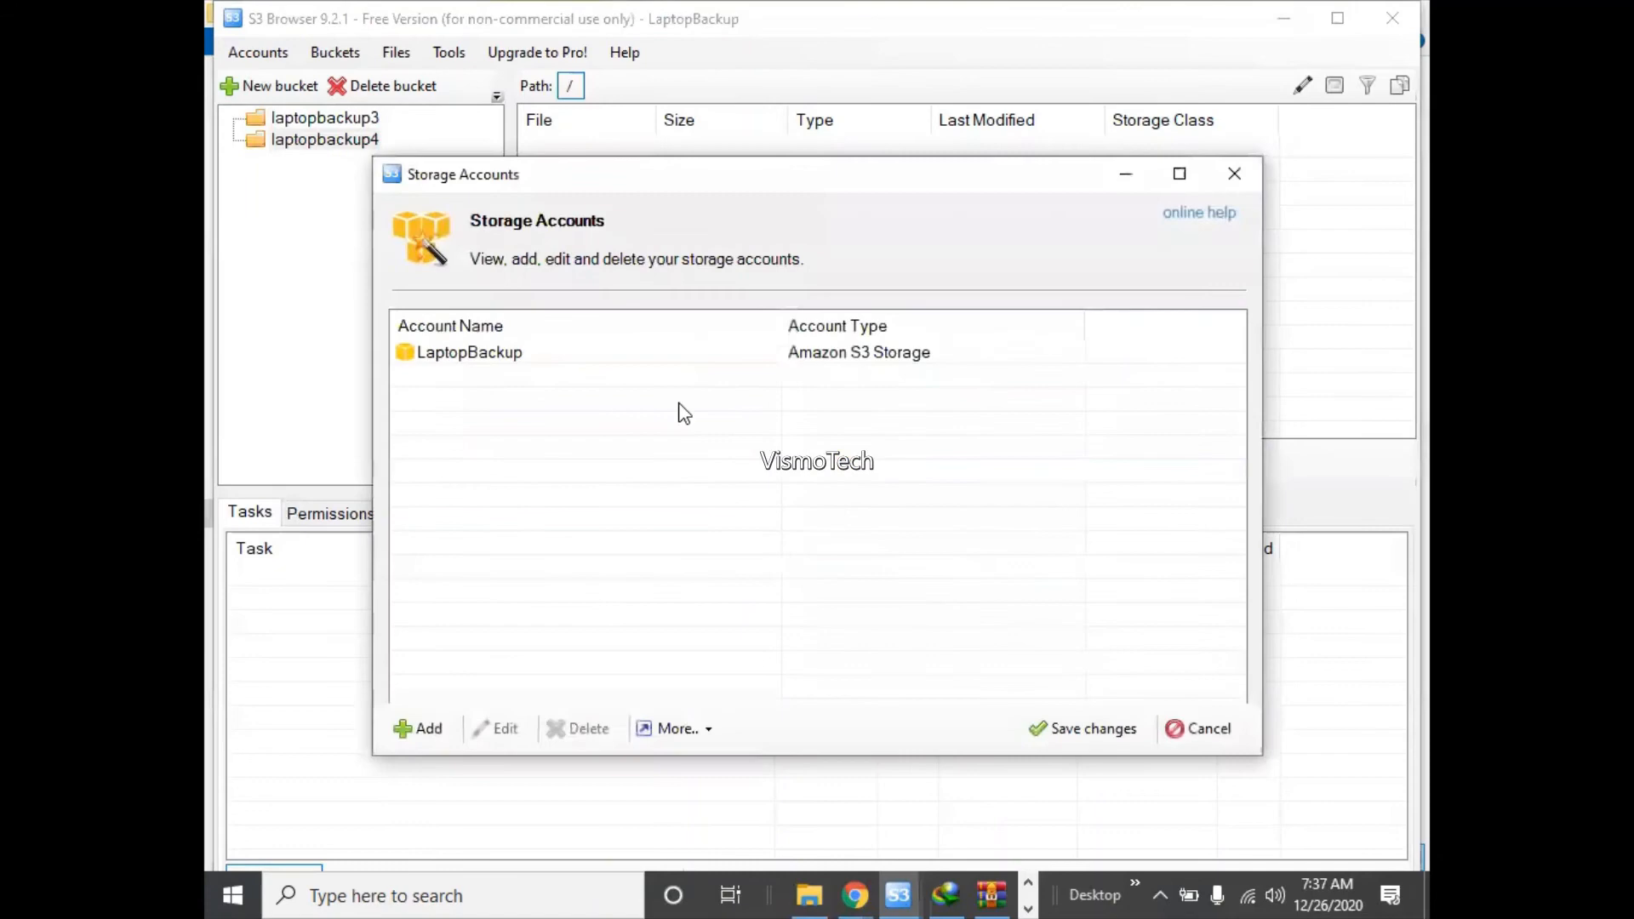
left_click(538, 352)
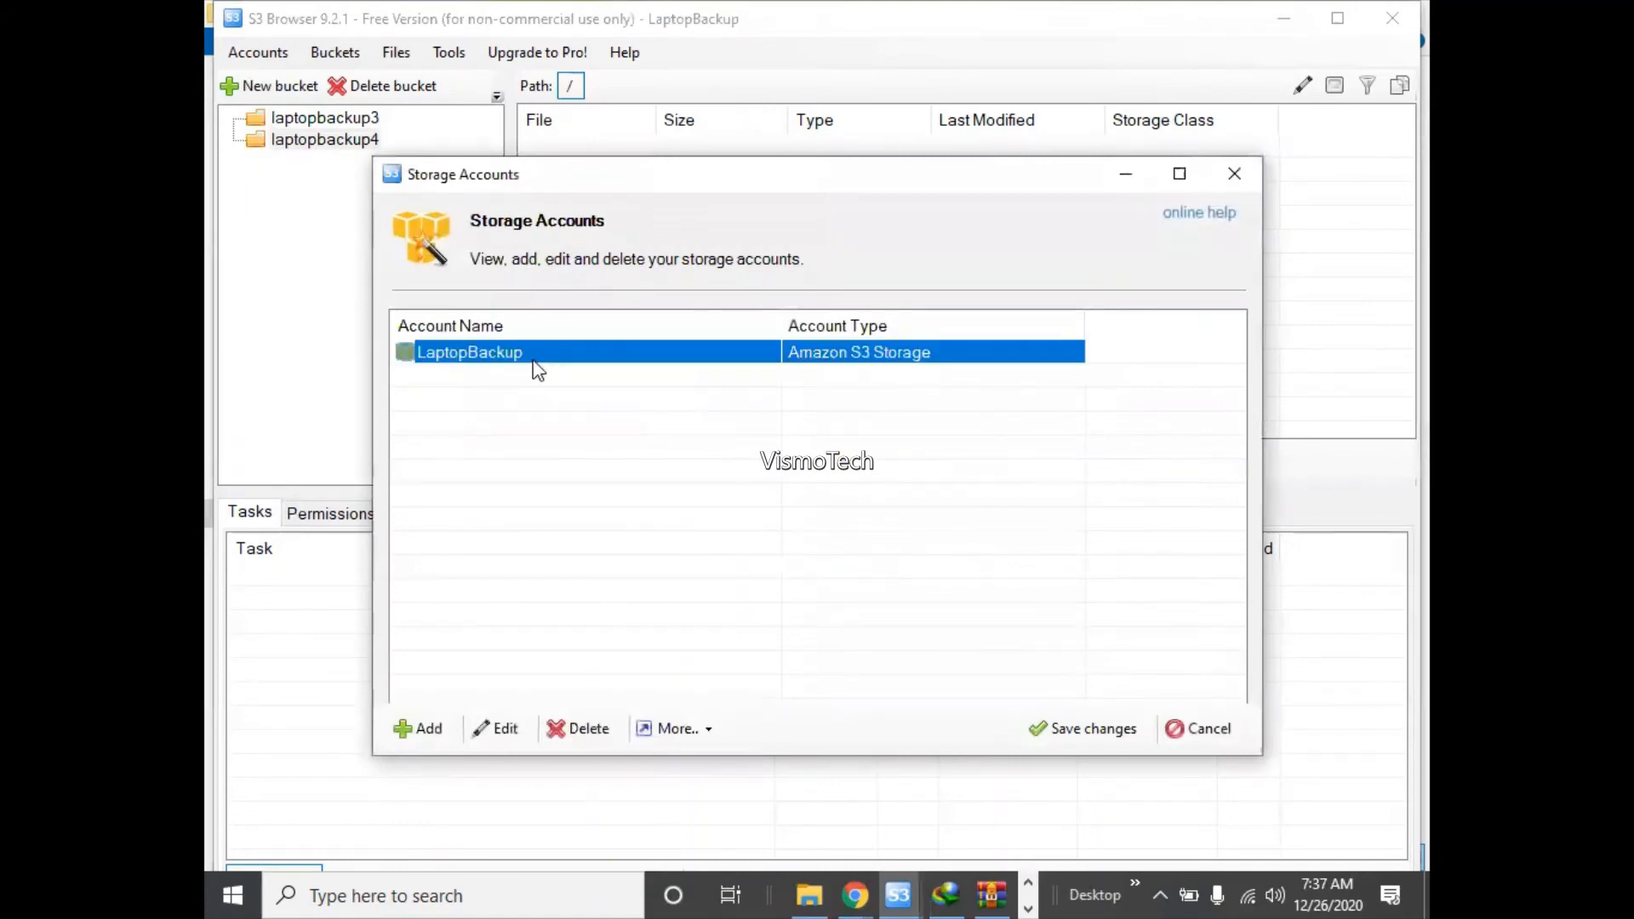
left_click(505, 730)
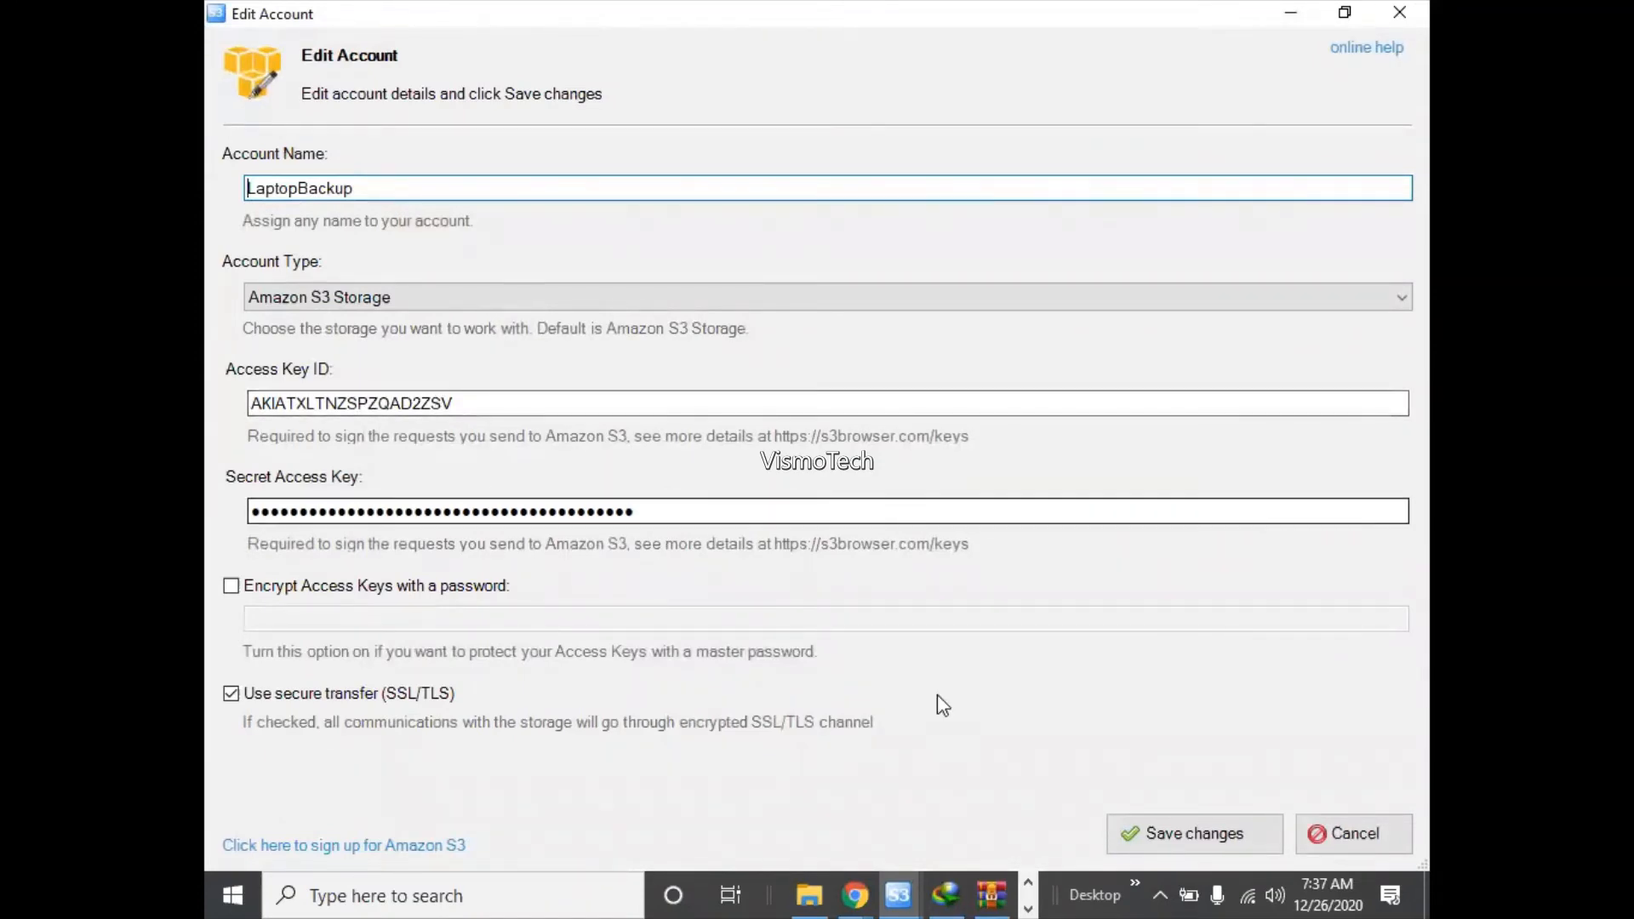
left_click(1356, 834)
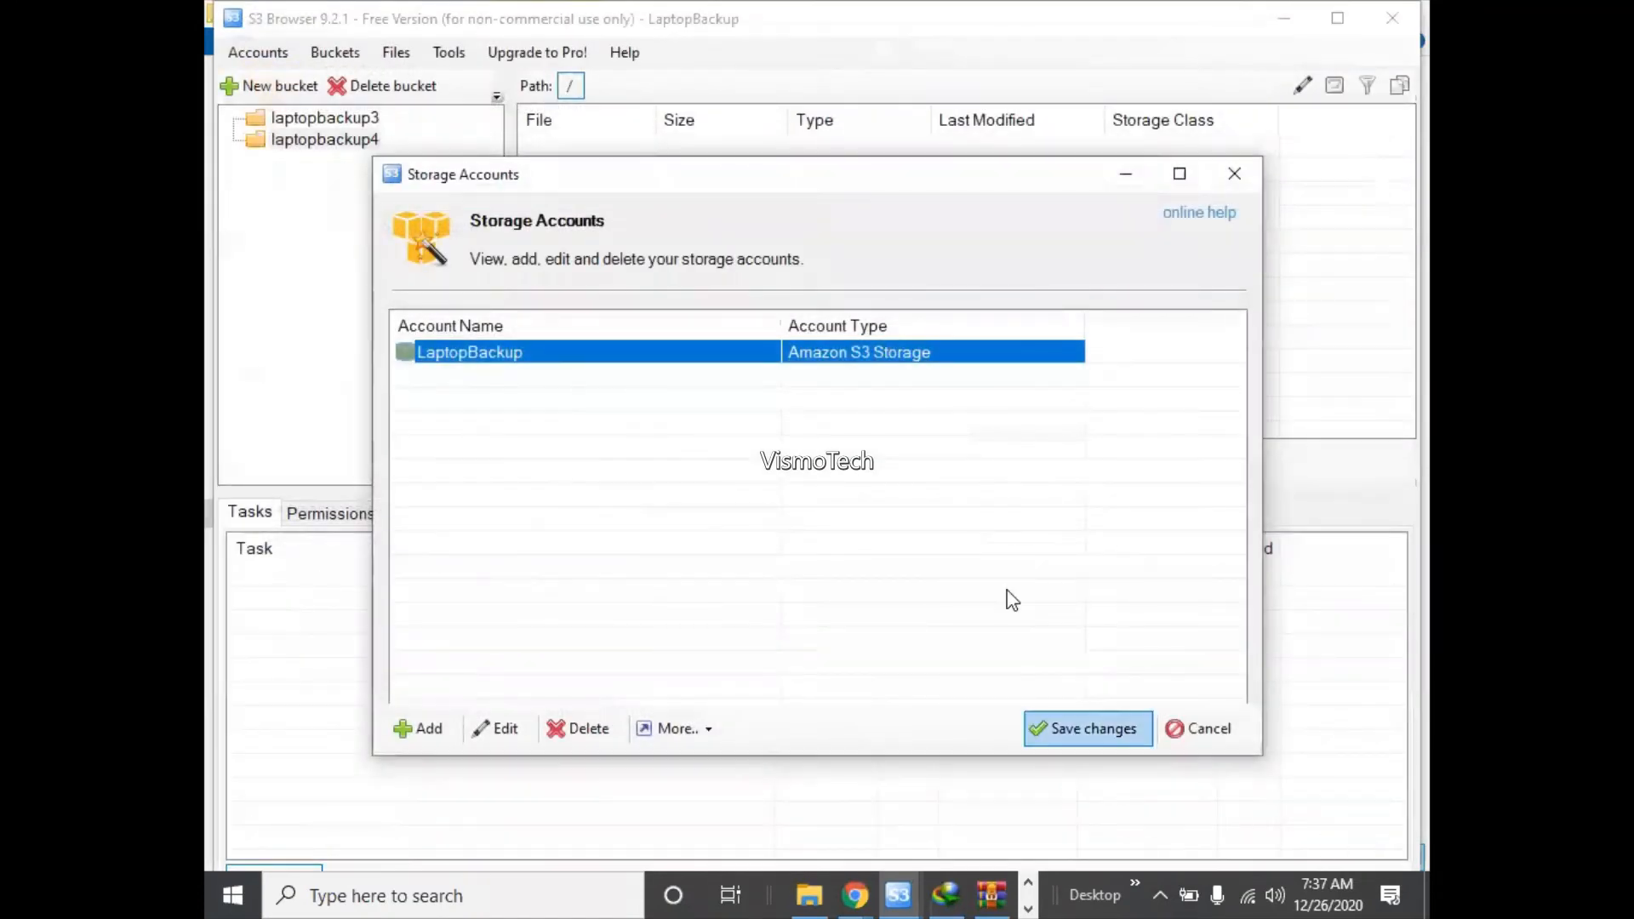
Close Manage accounts unchanged and bring up Chrome's laptopbackup3 access-denied page.
left_click(1203, 734)
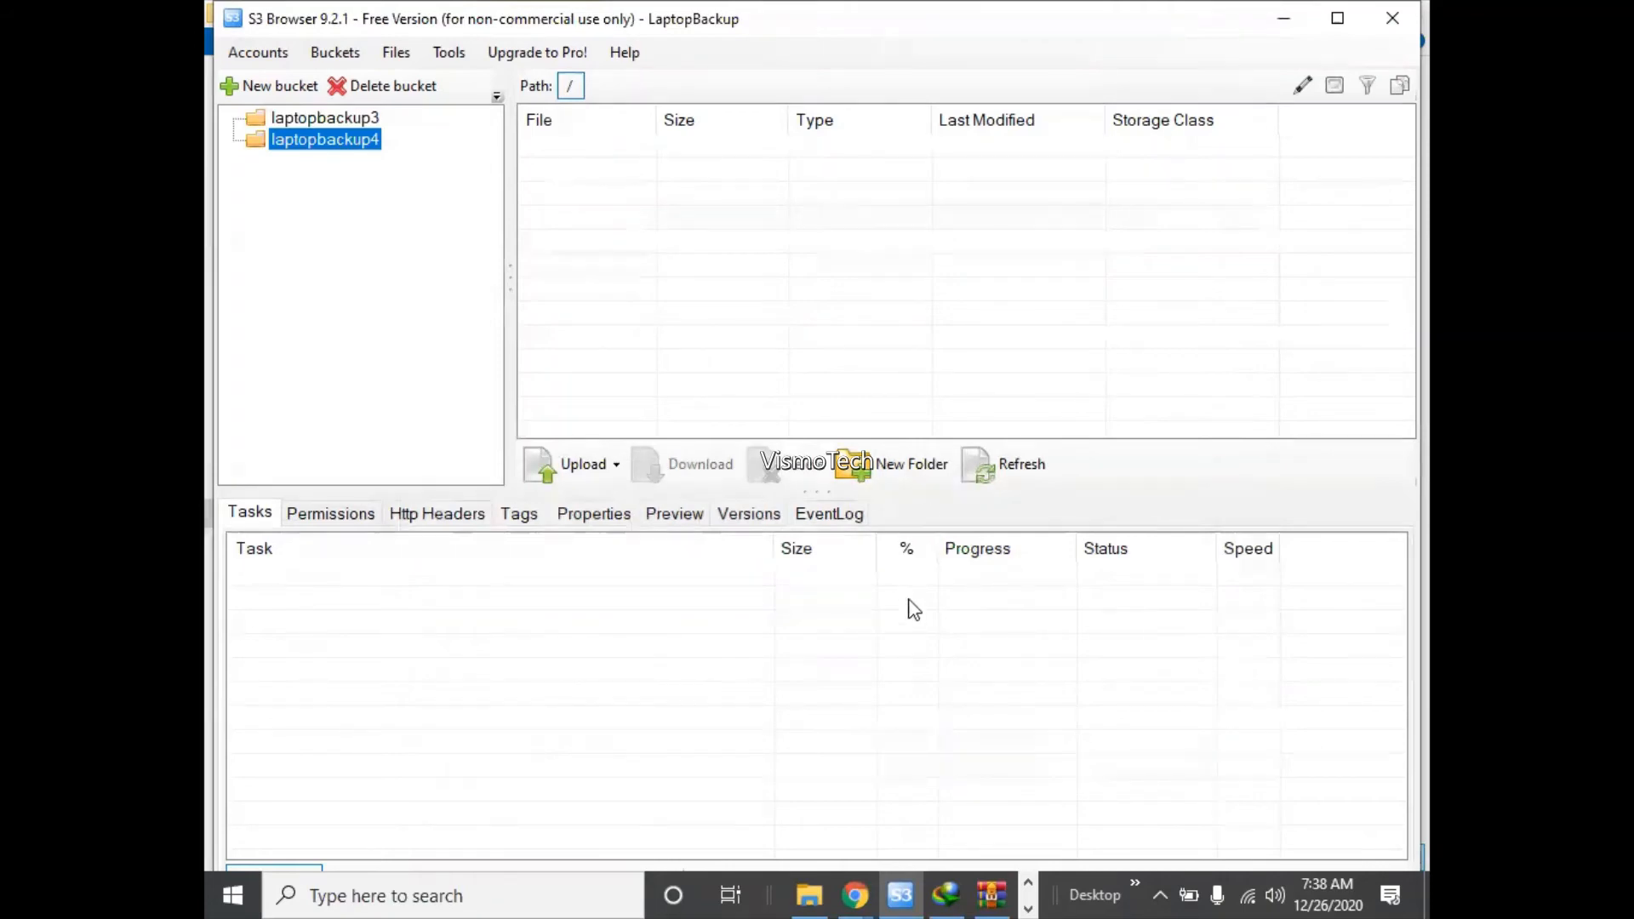
left_click(842, 893)
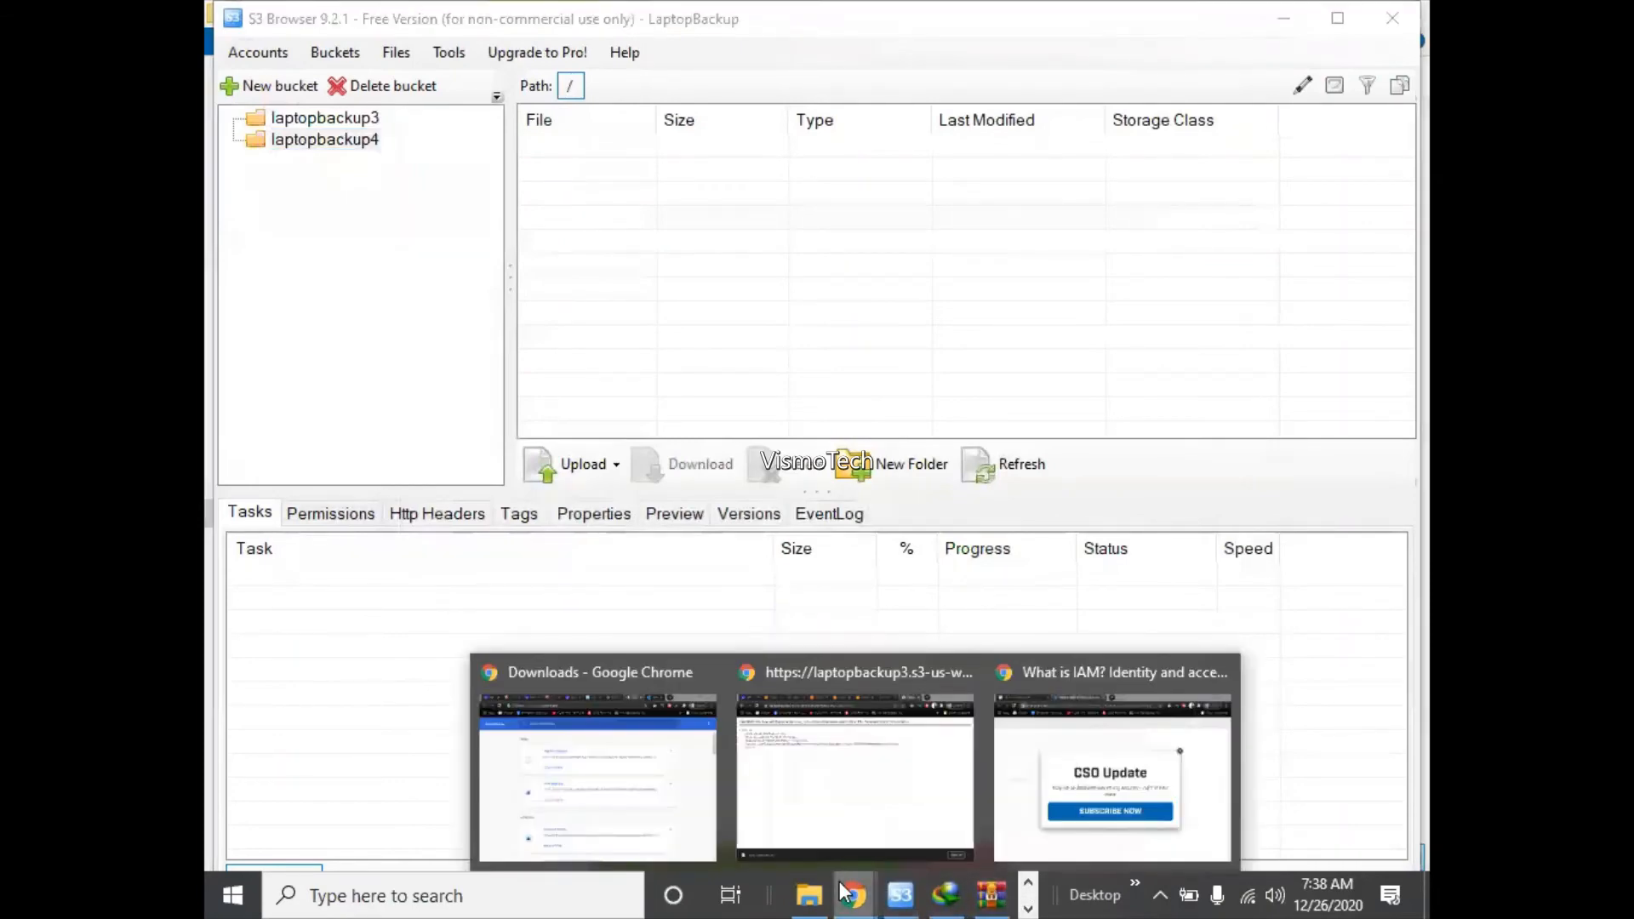
left_click(893, 821)
From the EC2 Dashboard tab, search iam and open IAM Users, which reports missing iam:ListUsers permission.
left_click(864, 20)
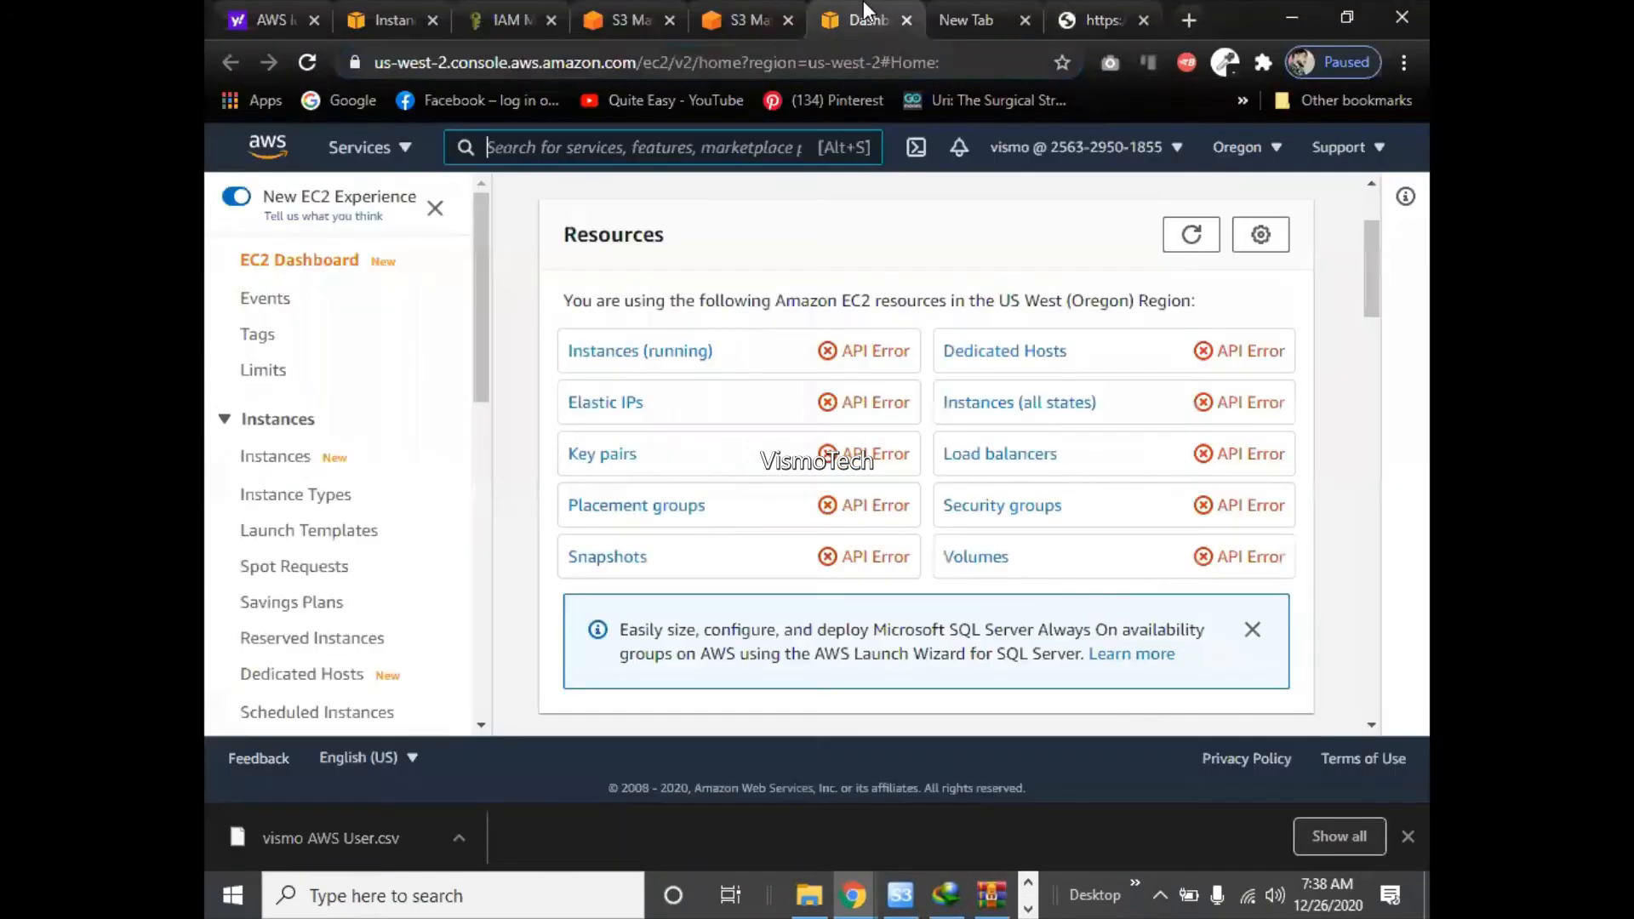
left_click(409, 152)
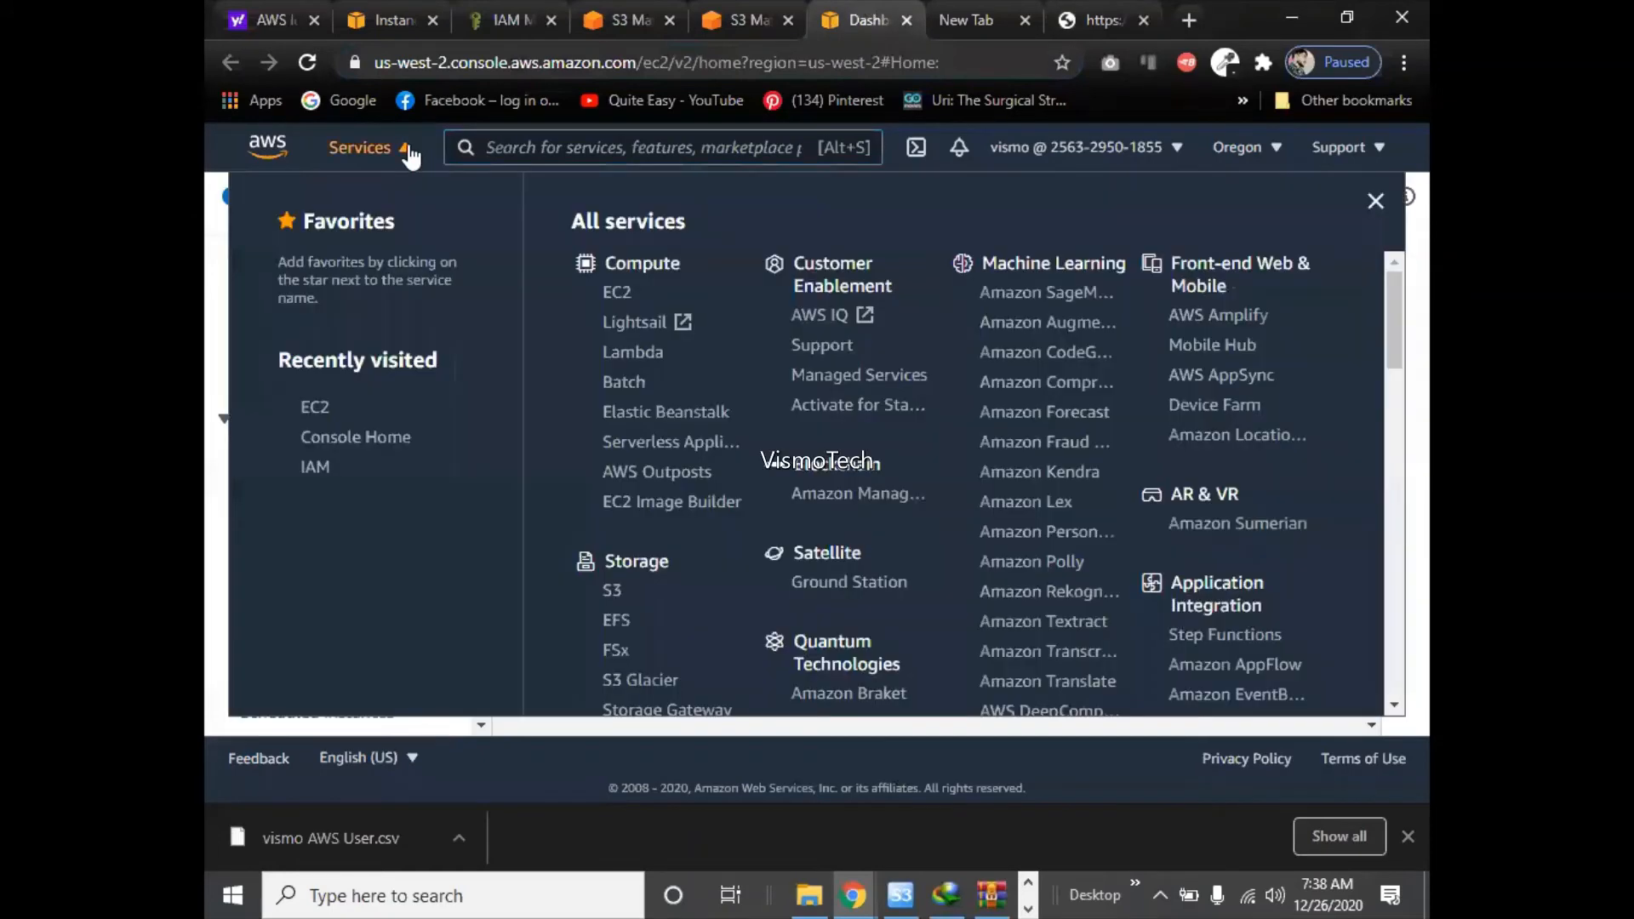
left_click(566, 147)
type("iam")
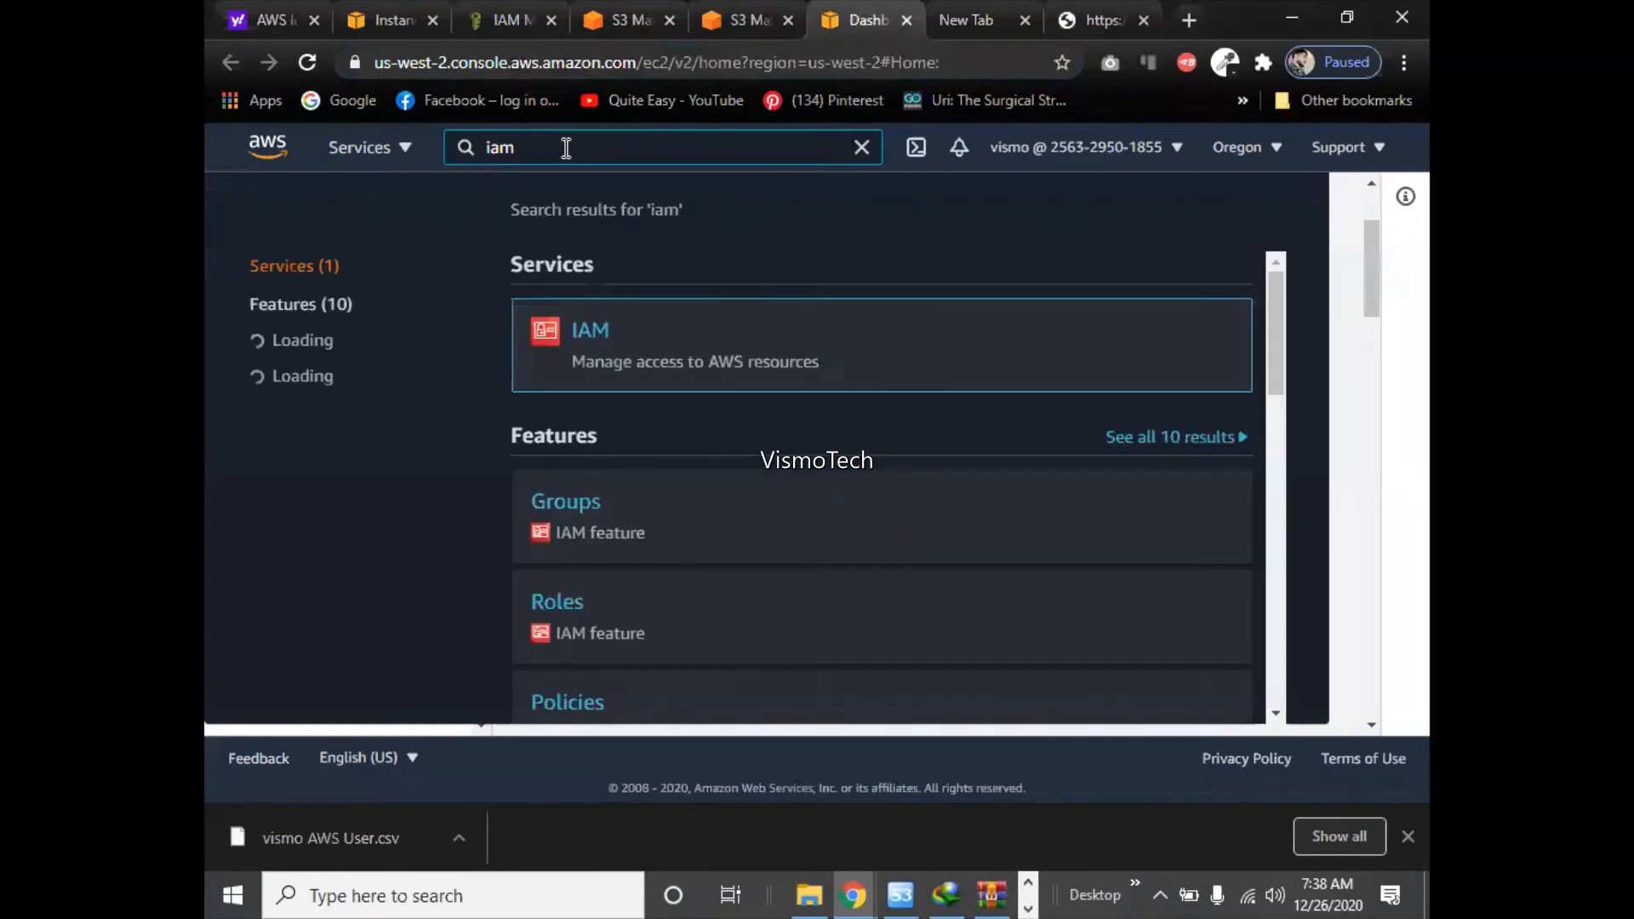
left_click(590, 320)
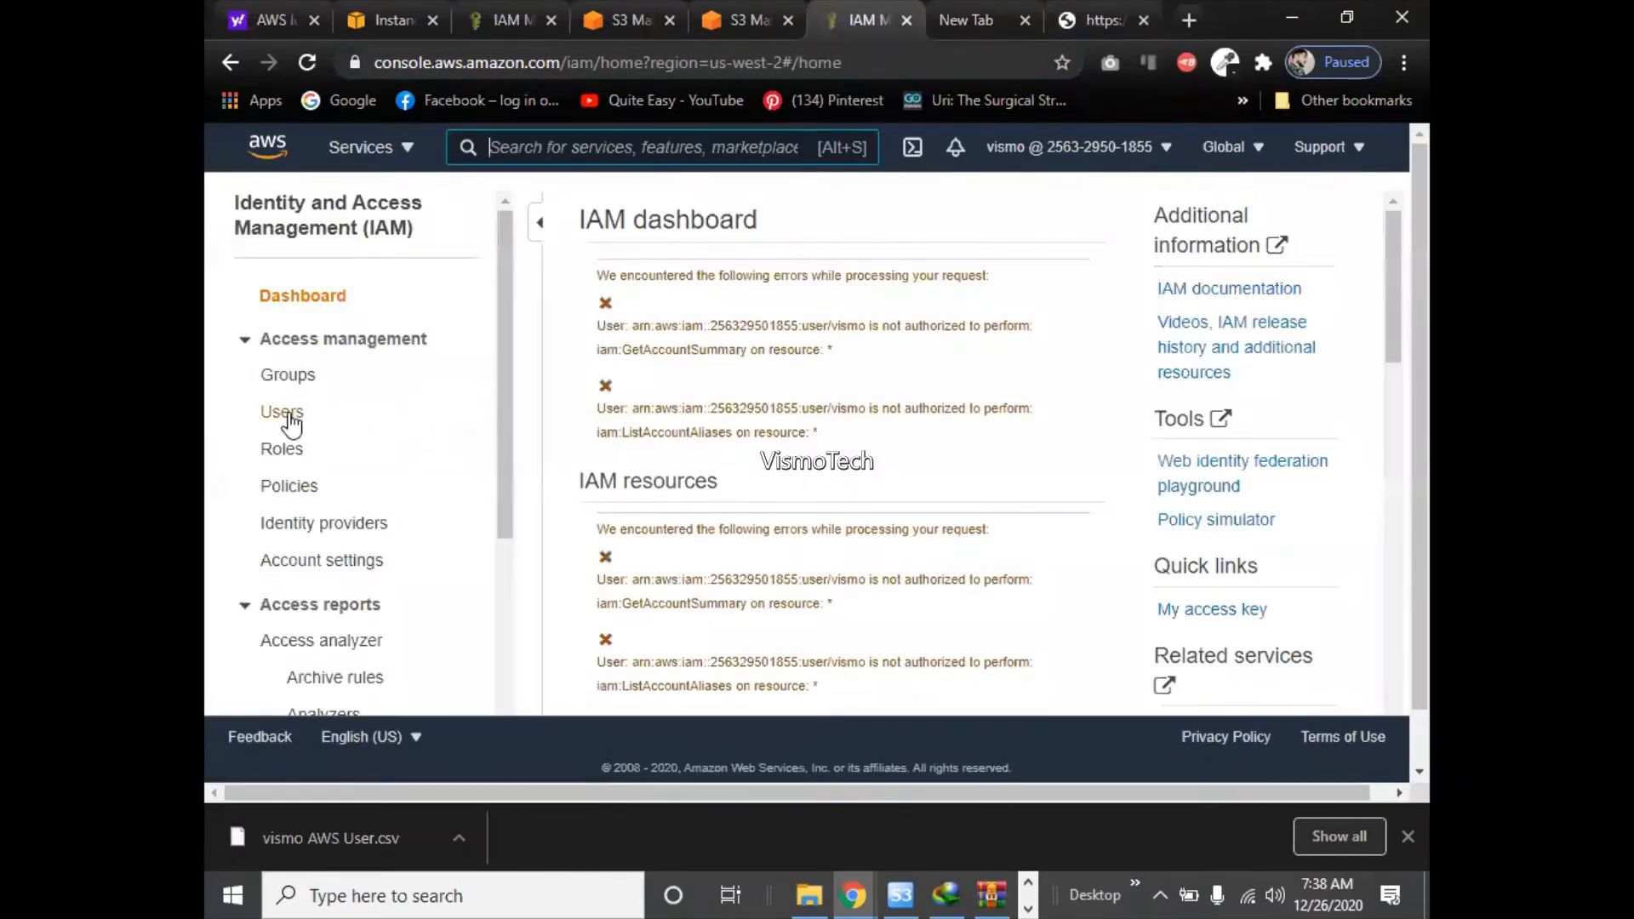
left_click(285, 414)
scroll(290, 421, "down", 1)
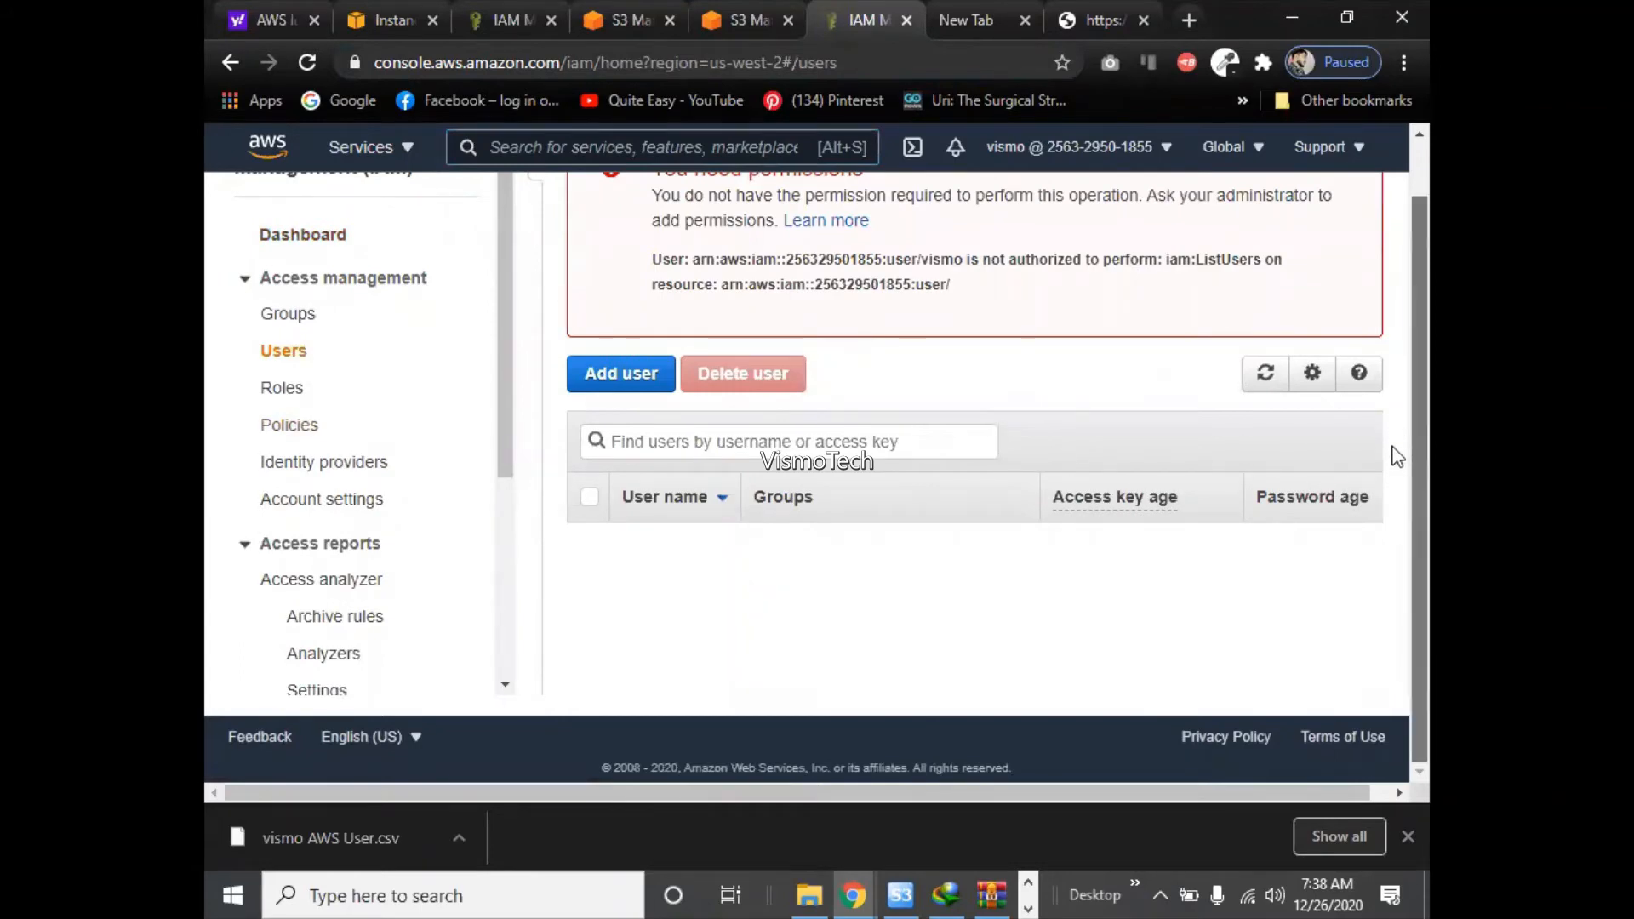
scroll(1398, 410, "up", 1)
scroll(1398, 409, "up", 1)
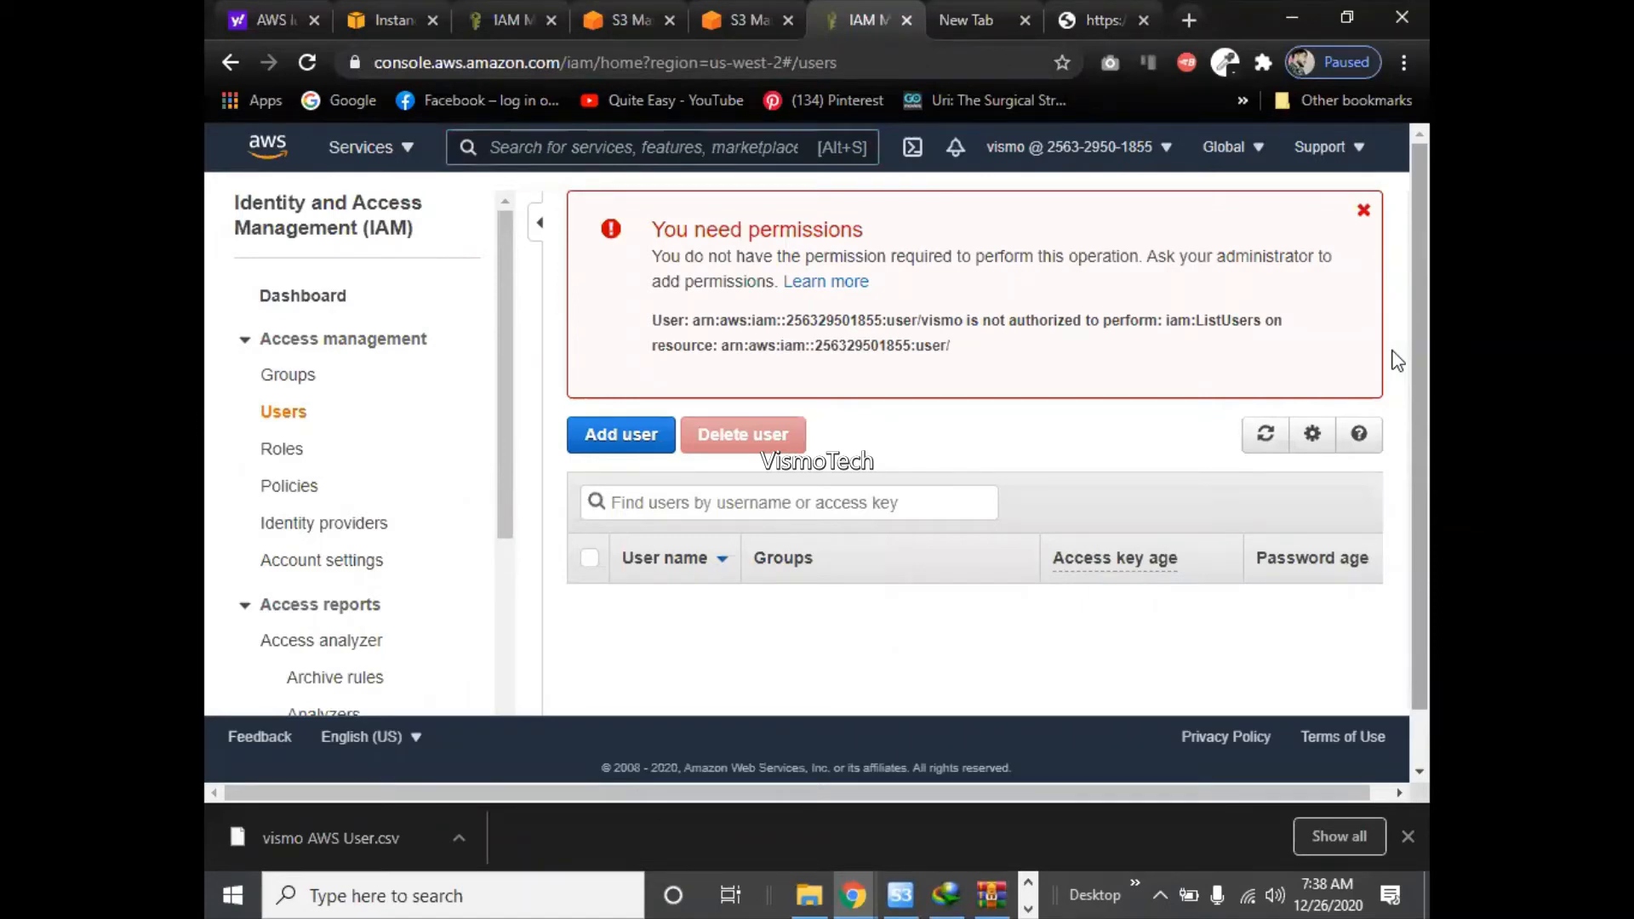
Close the extra S3 bucket objects tab and sign the restricted IAM user out of the console.
left_click(730, 15)
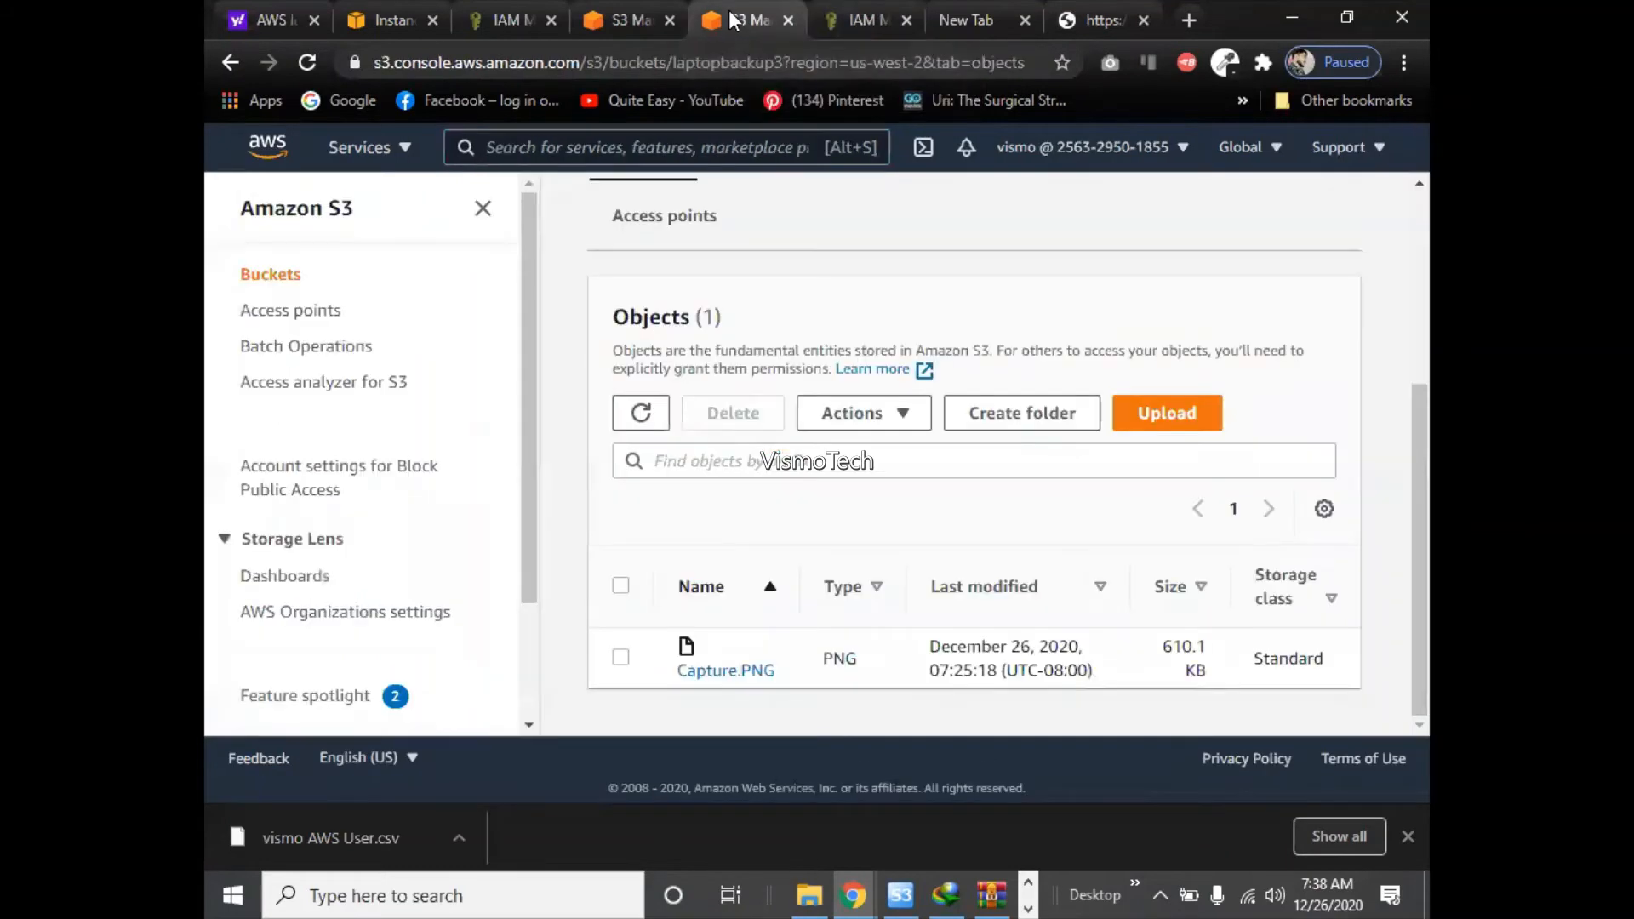
left_click(789, 24)
left_click(631, 17)
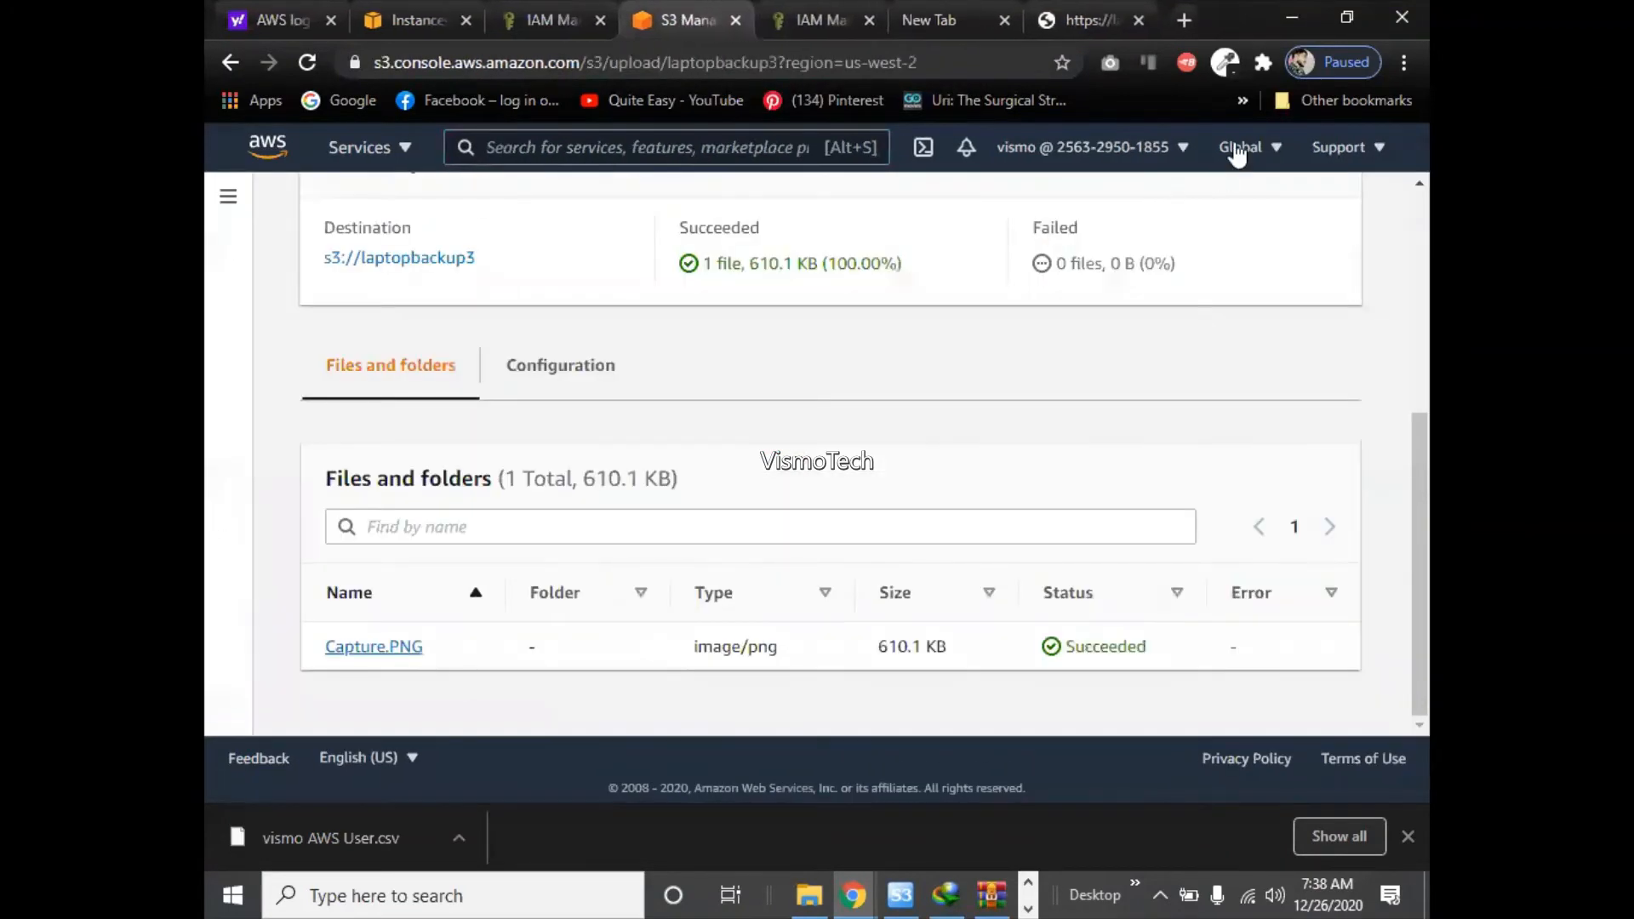
left_click(1387, 153)
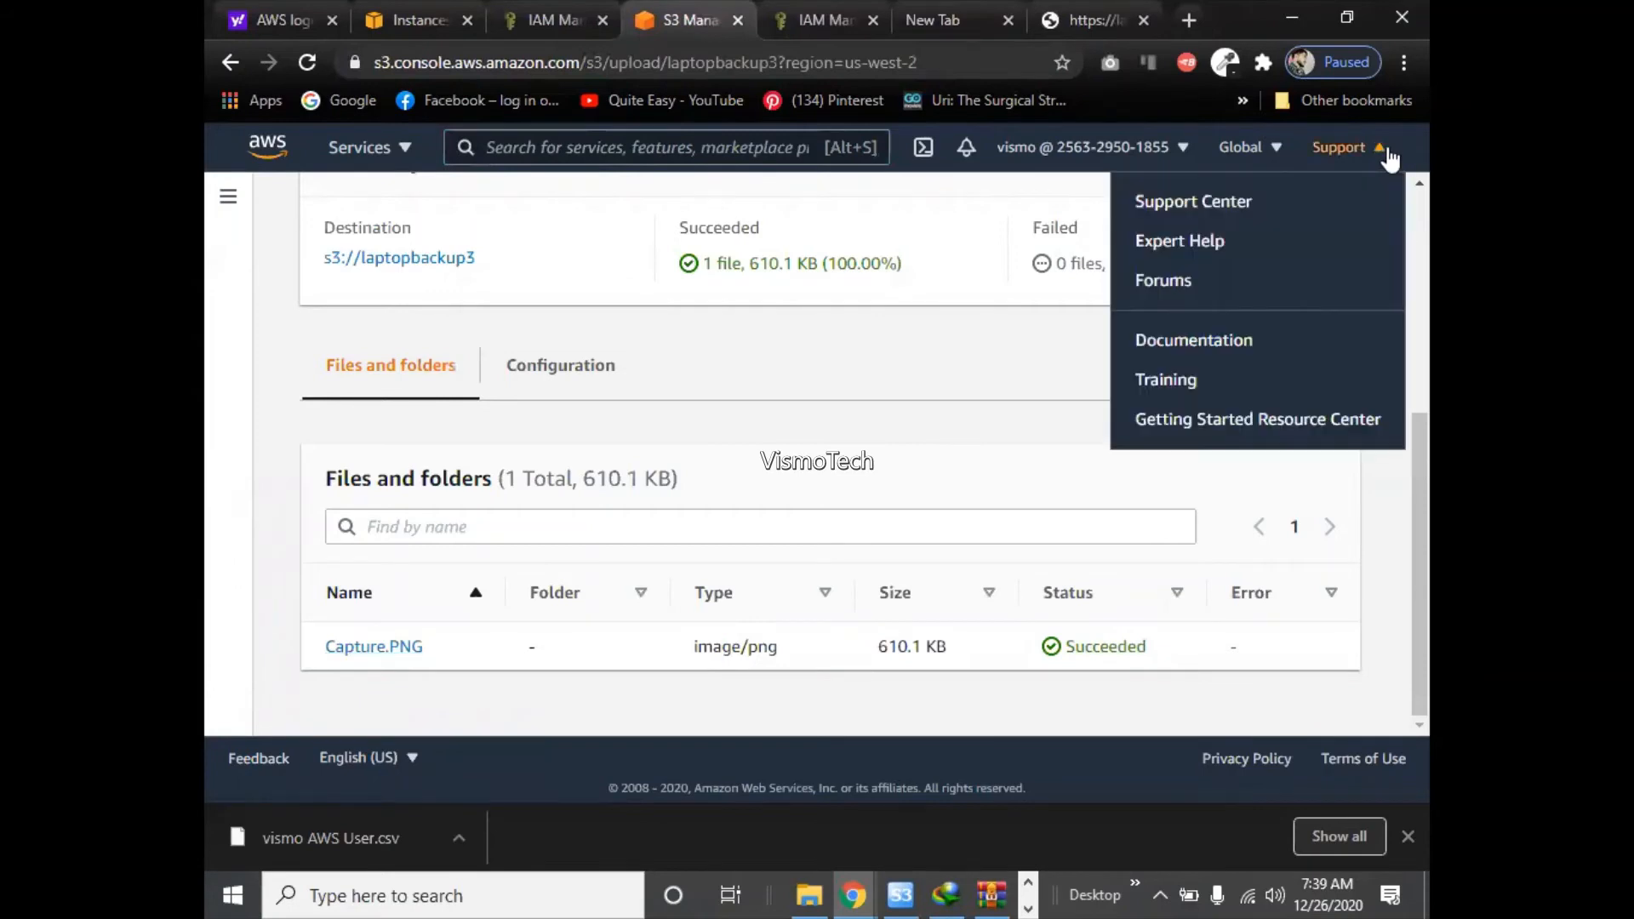
left_click(1185, 160)
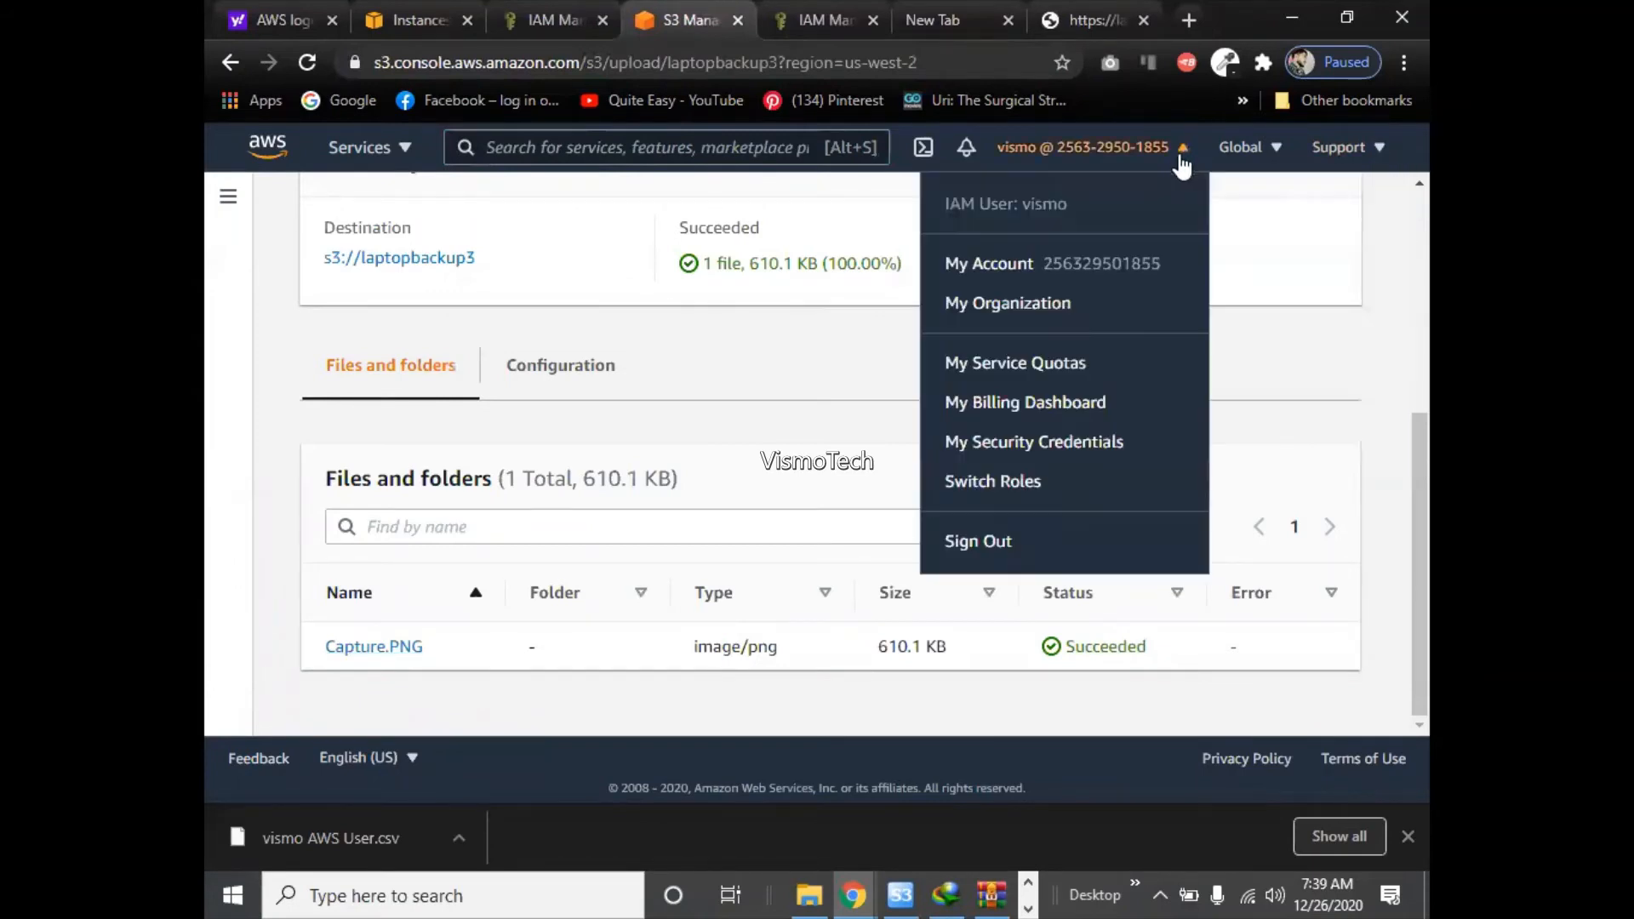
left_click(980, 545)
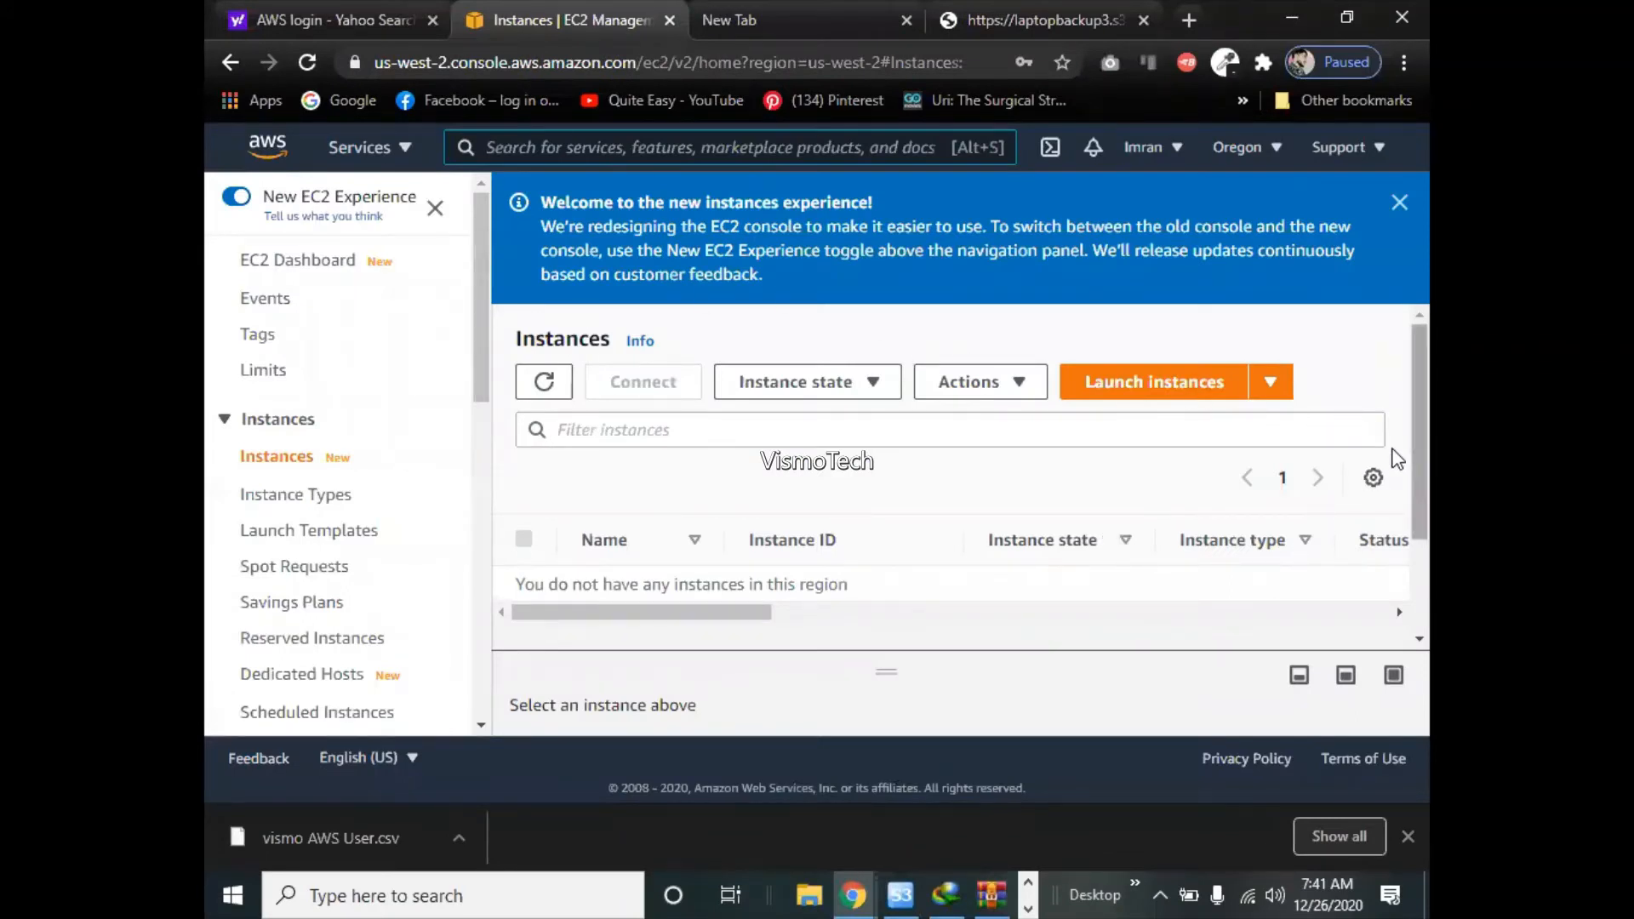
Dismiss the 'Welcome to the new instances experience' banner on the Oregon EC2 Instances page.
left_click(1399, 203)
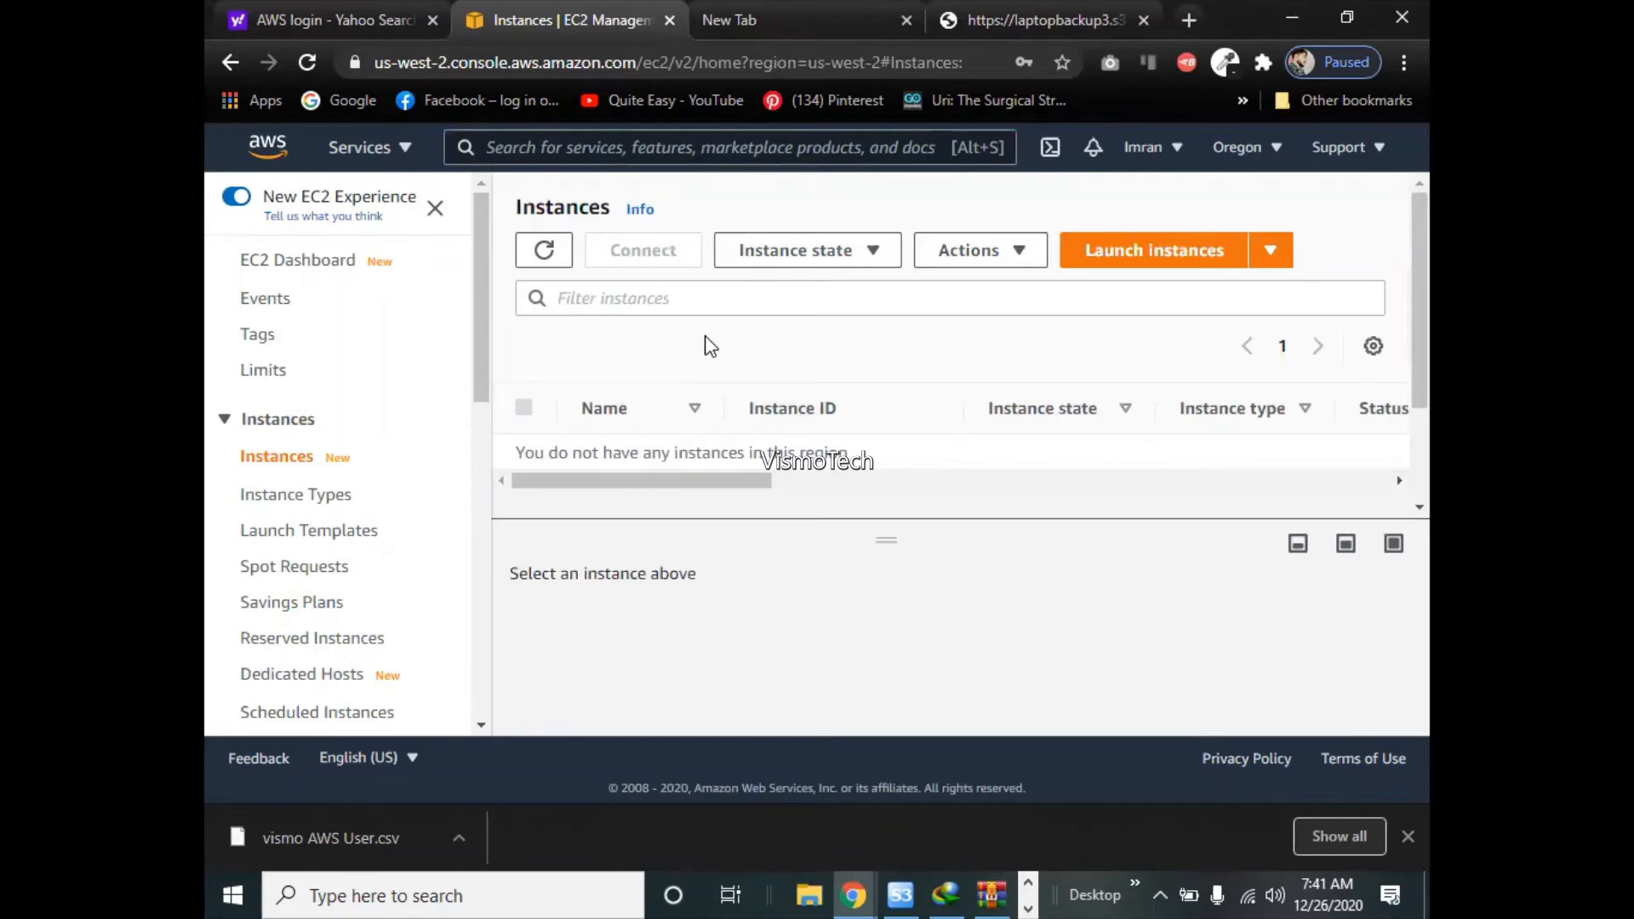
Find IAM through the 'iam' service search and open the restricted user's summary from the Users list.
left_click(406, 146)
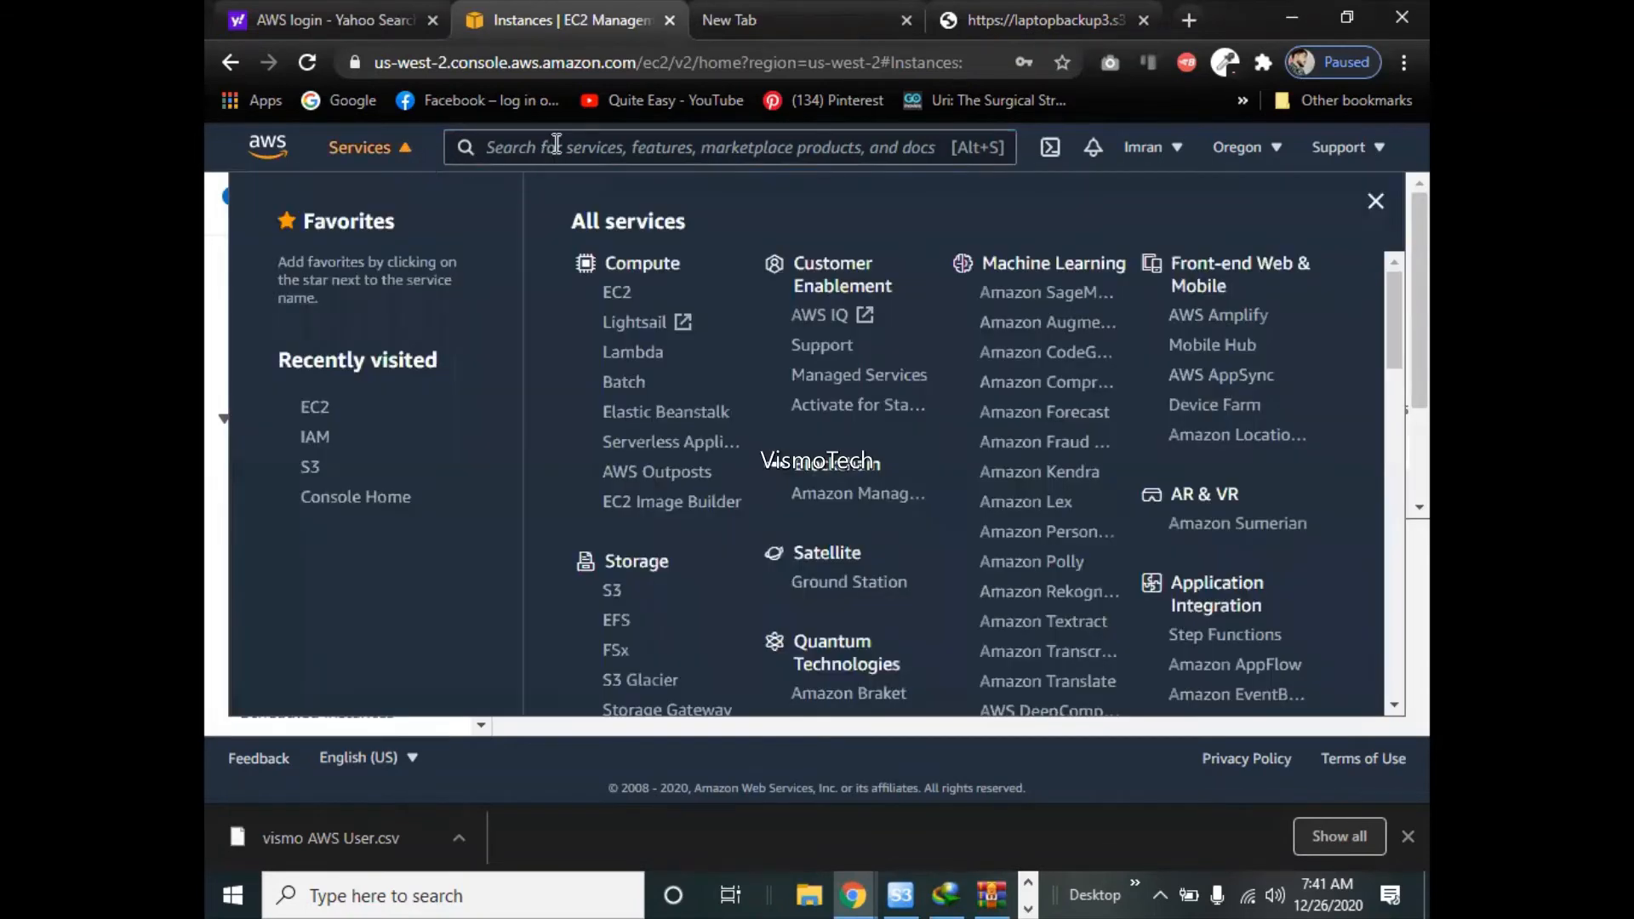
left_click(556, 145)
type("iam")
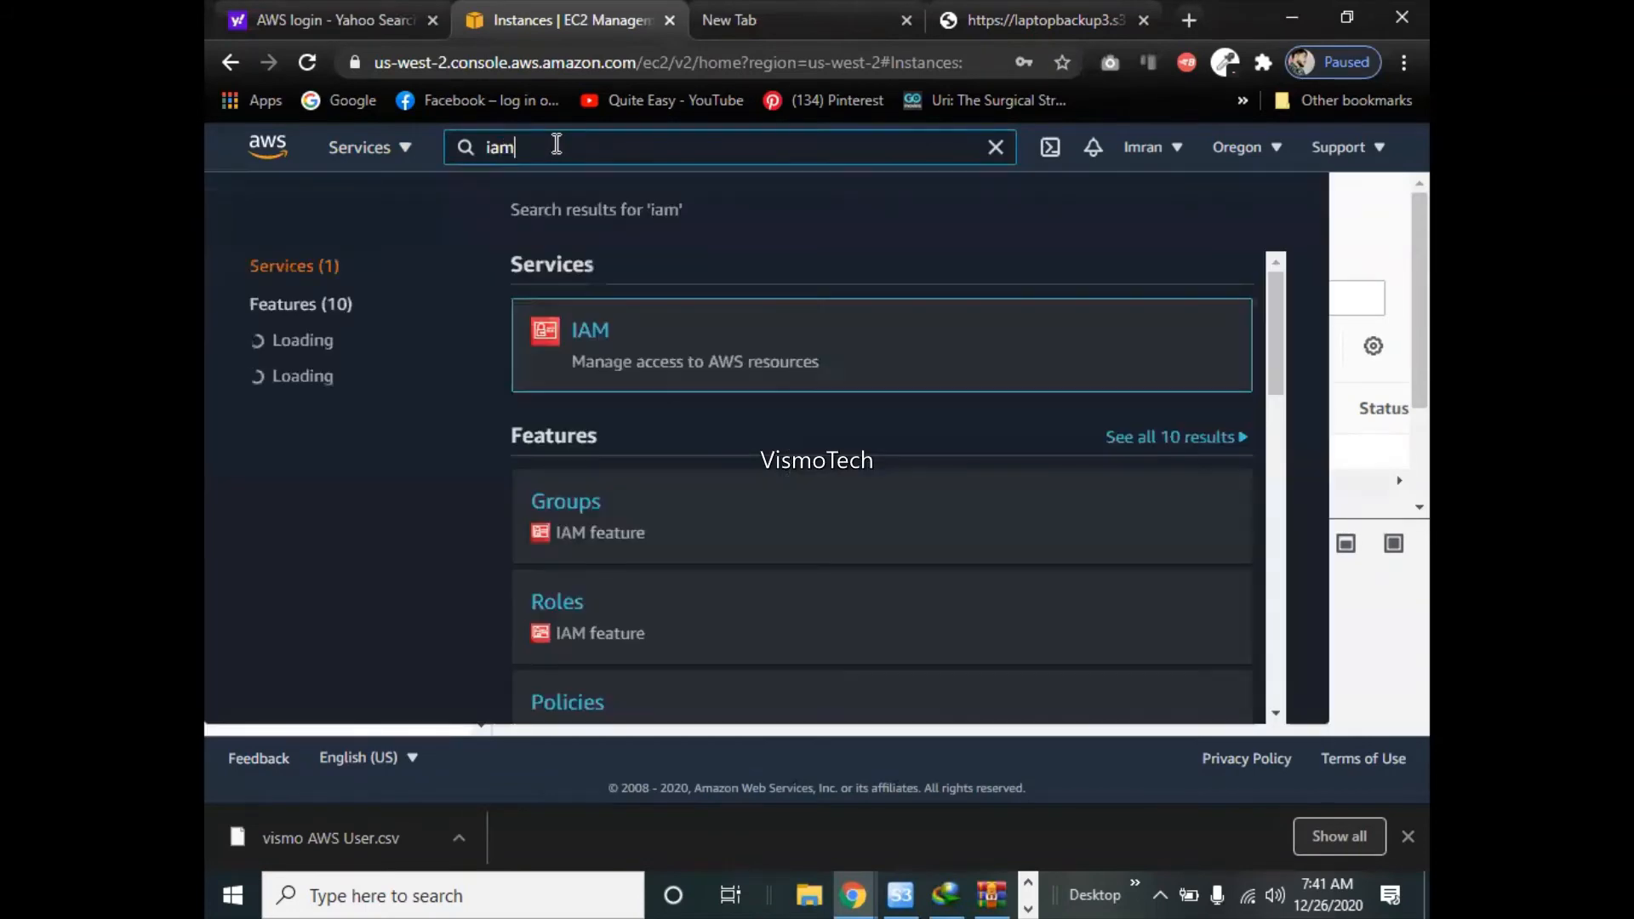
left_click(586, 330)
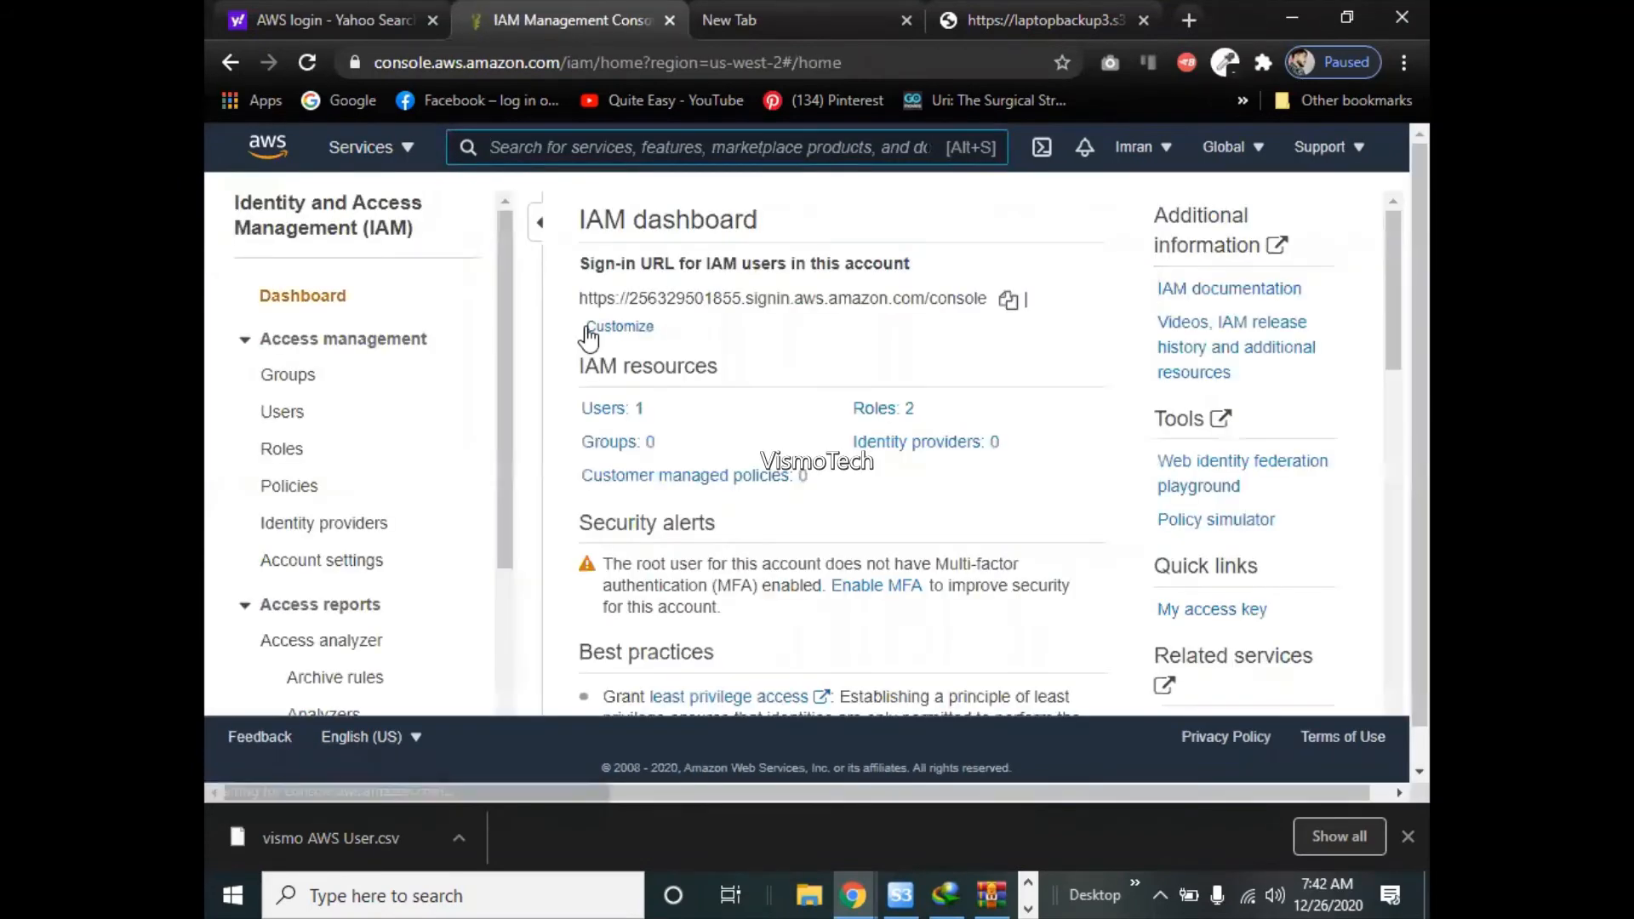
left_click(603, 409)
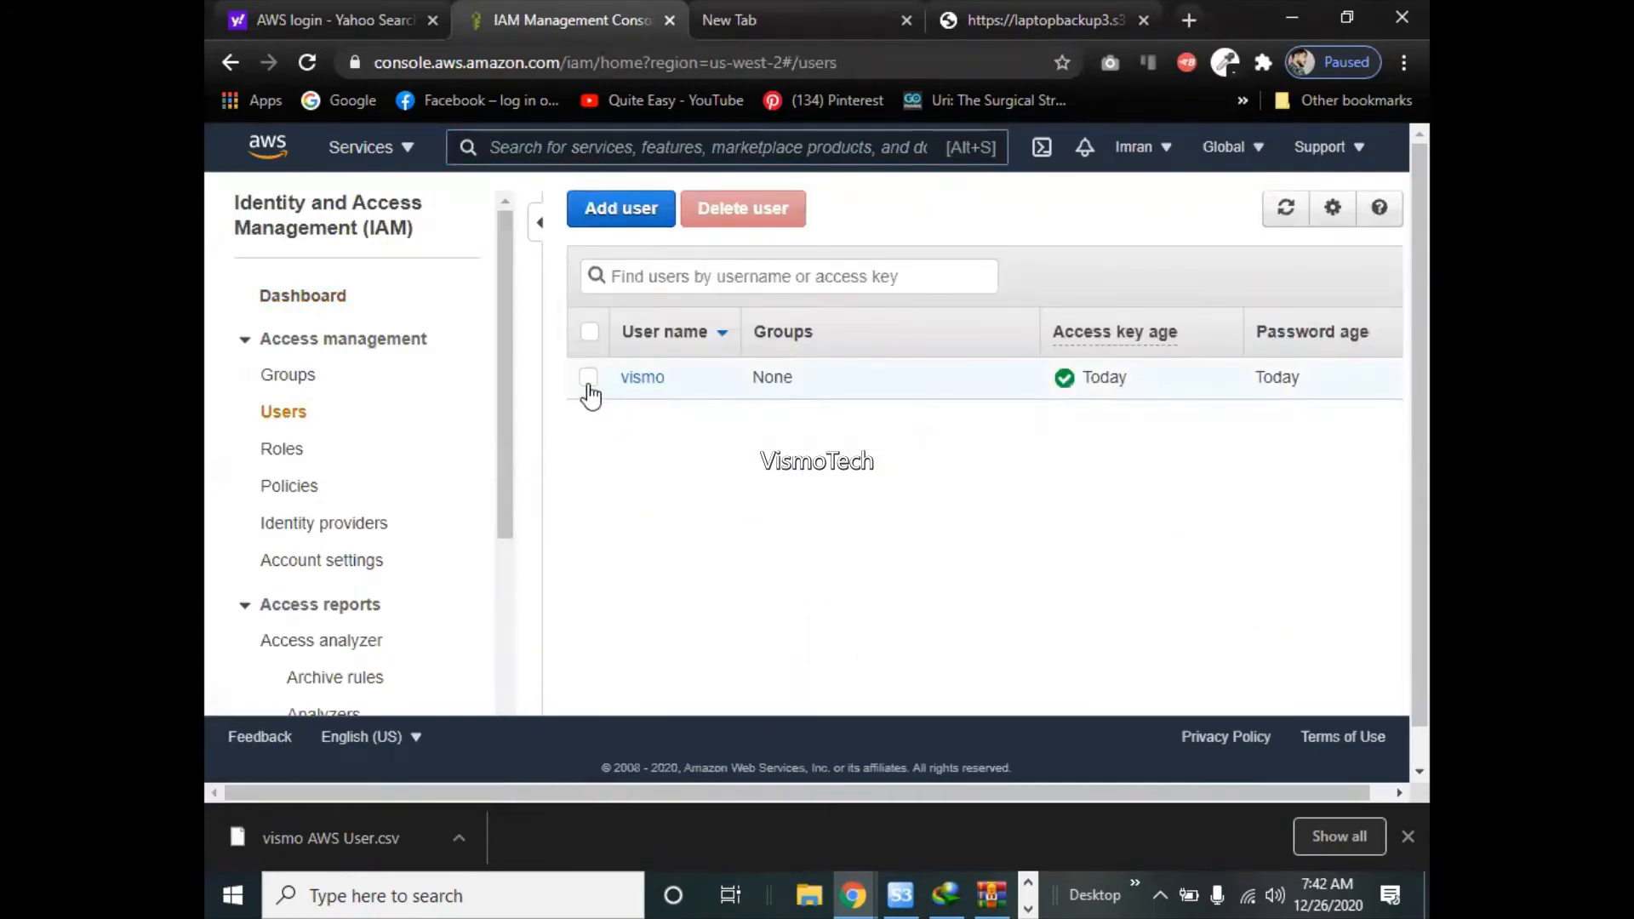
left_click(588, 377)
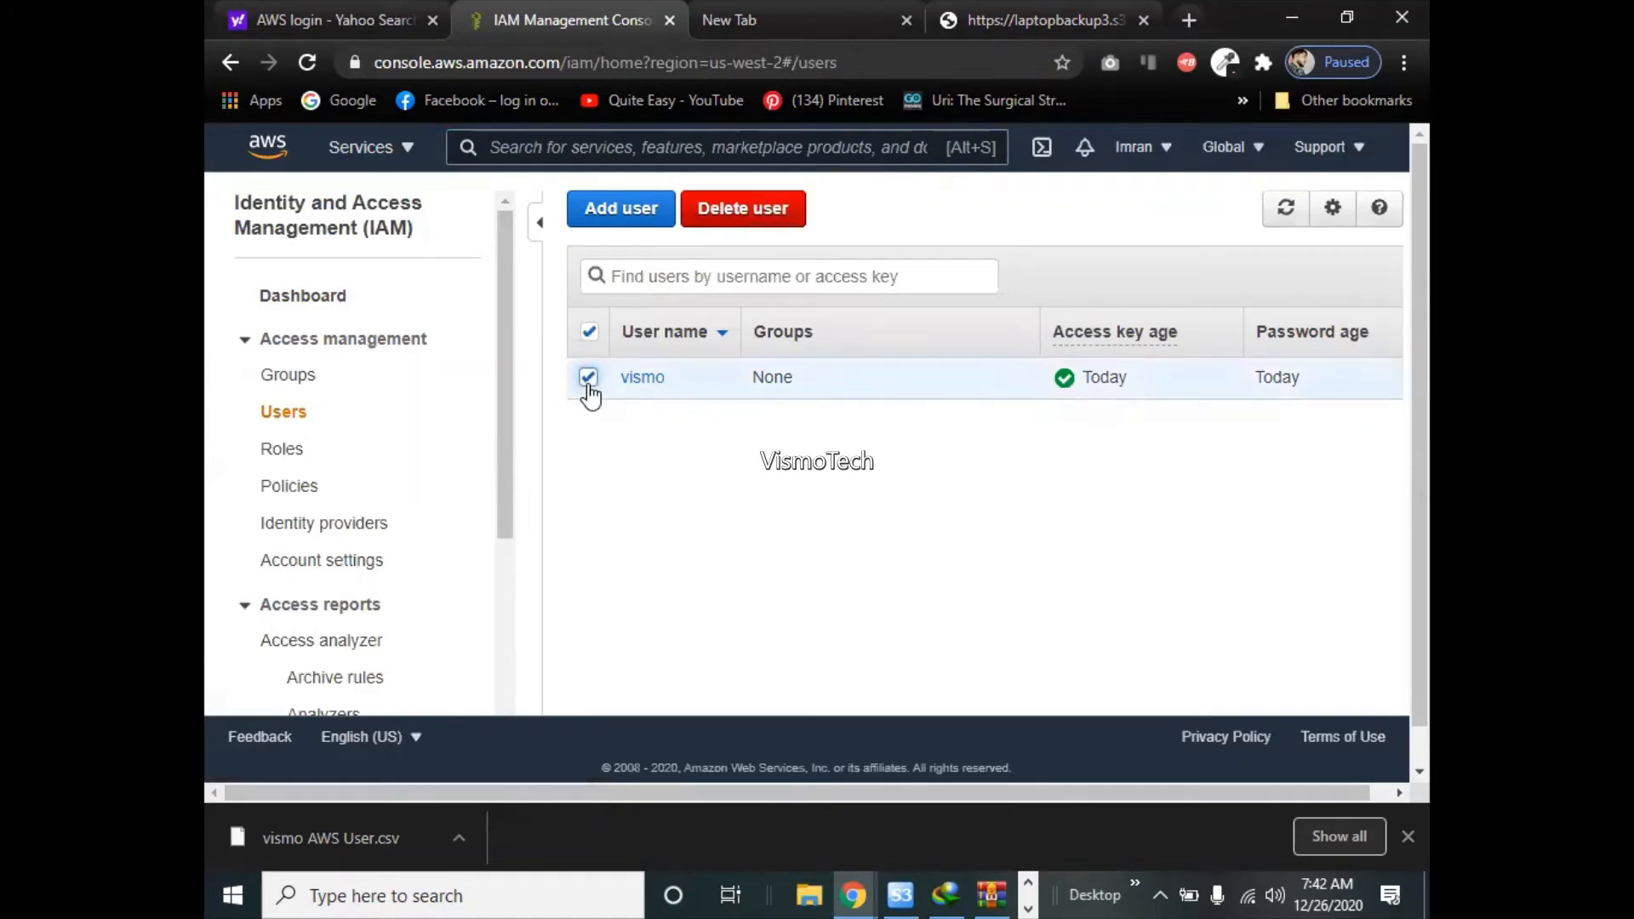
left_click(641, 379)
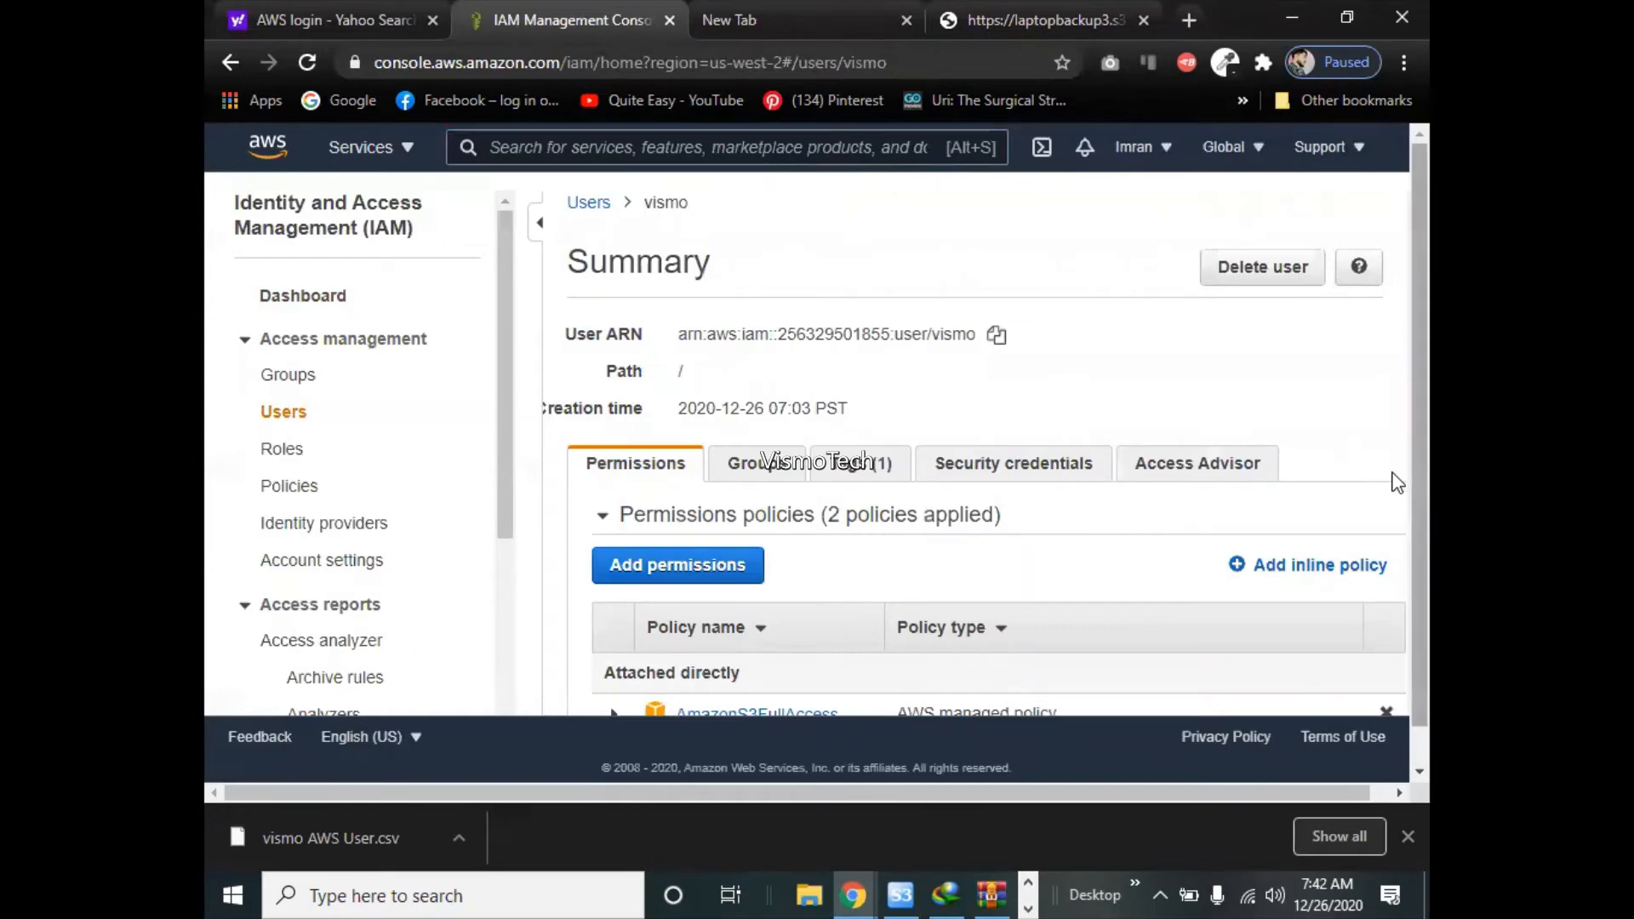
Review the user's Groups, Tags, Security credentials and Access Advisor tabs, ending back on Permissions.
scroll(1397, 483, "down", 1)
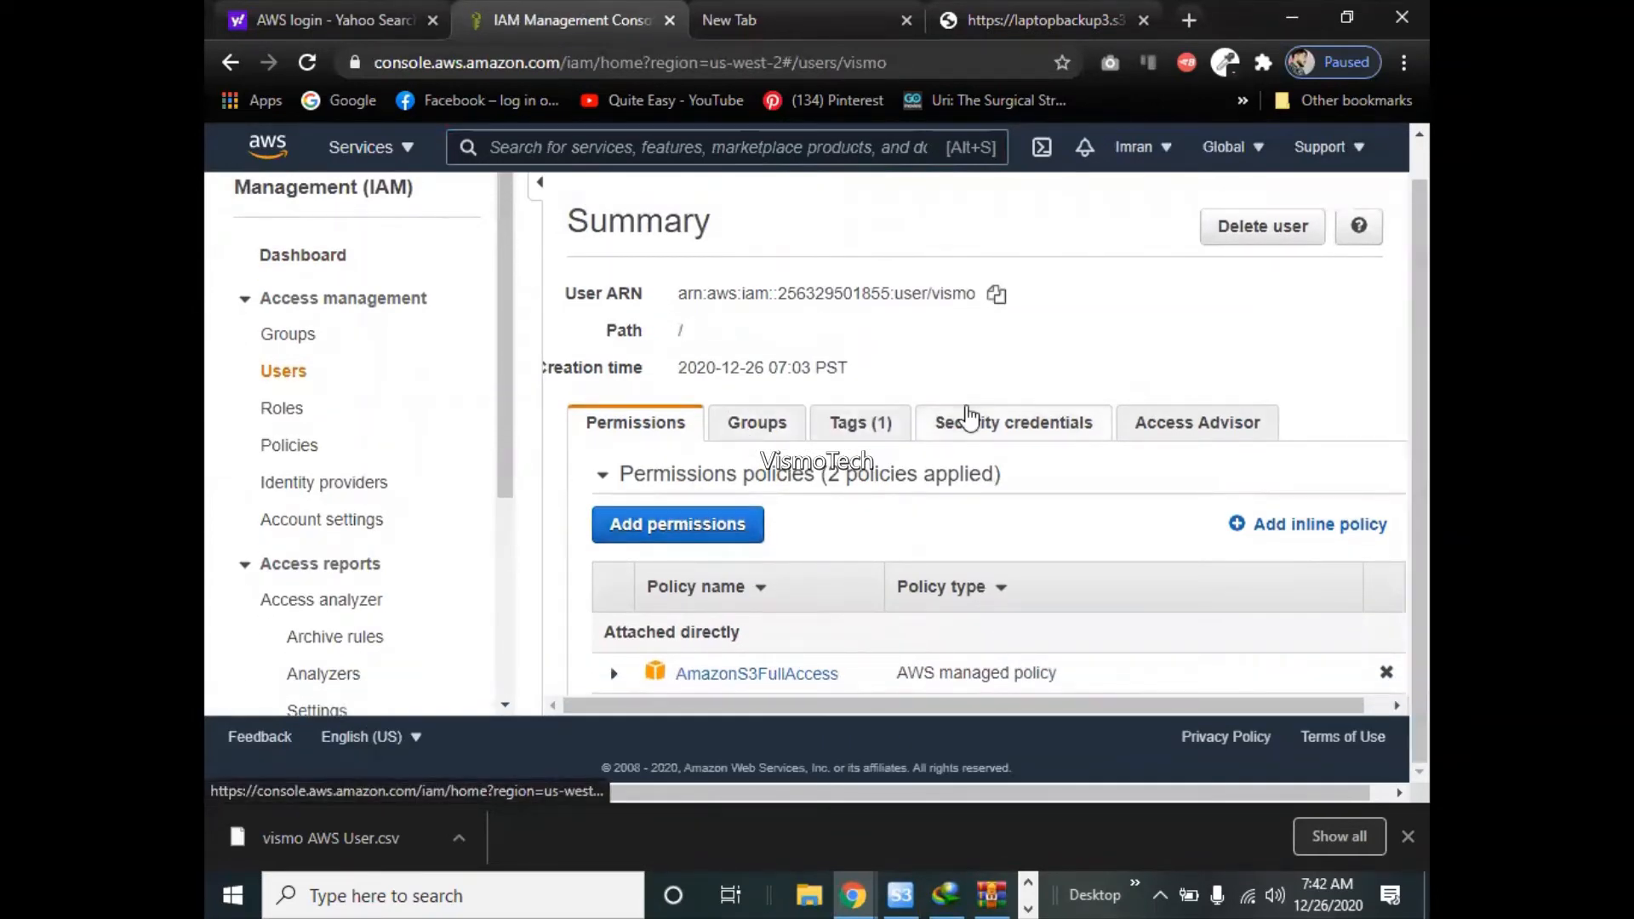
left_click(748, 440)
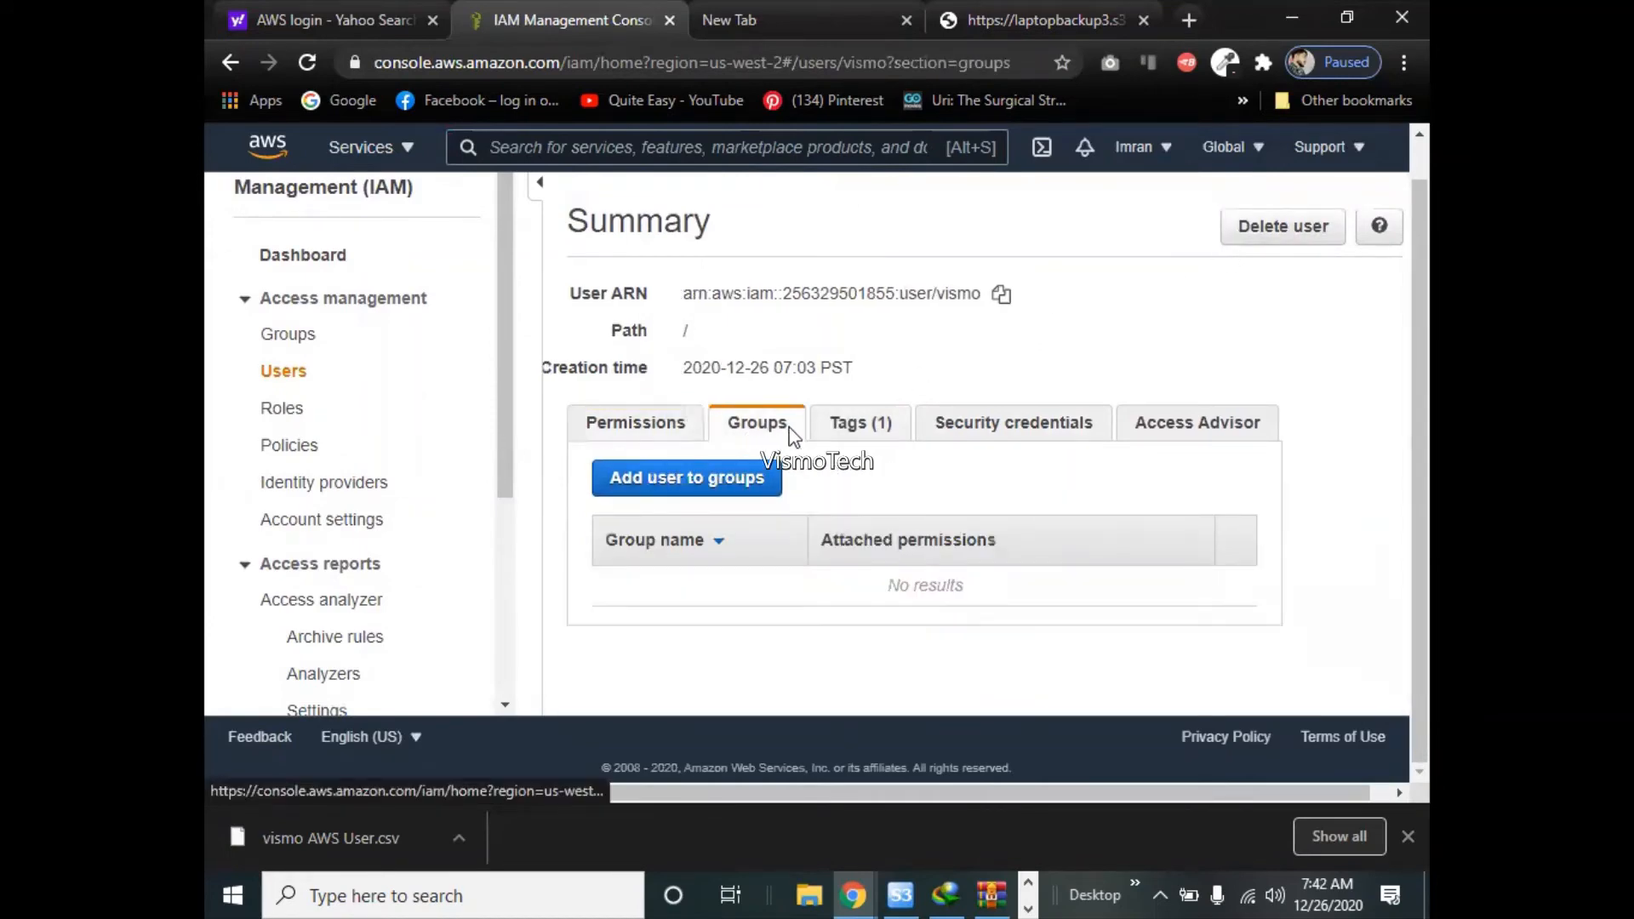
left_click(845, 428)
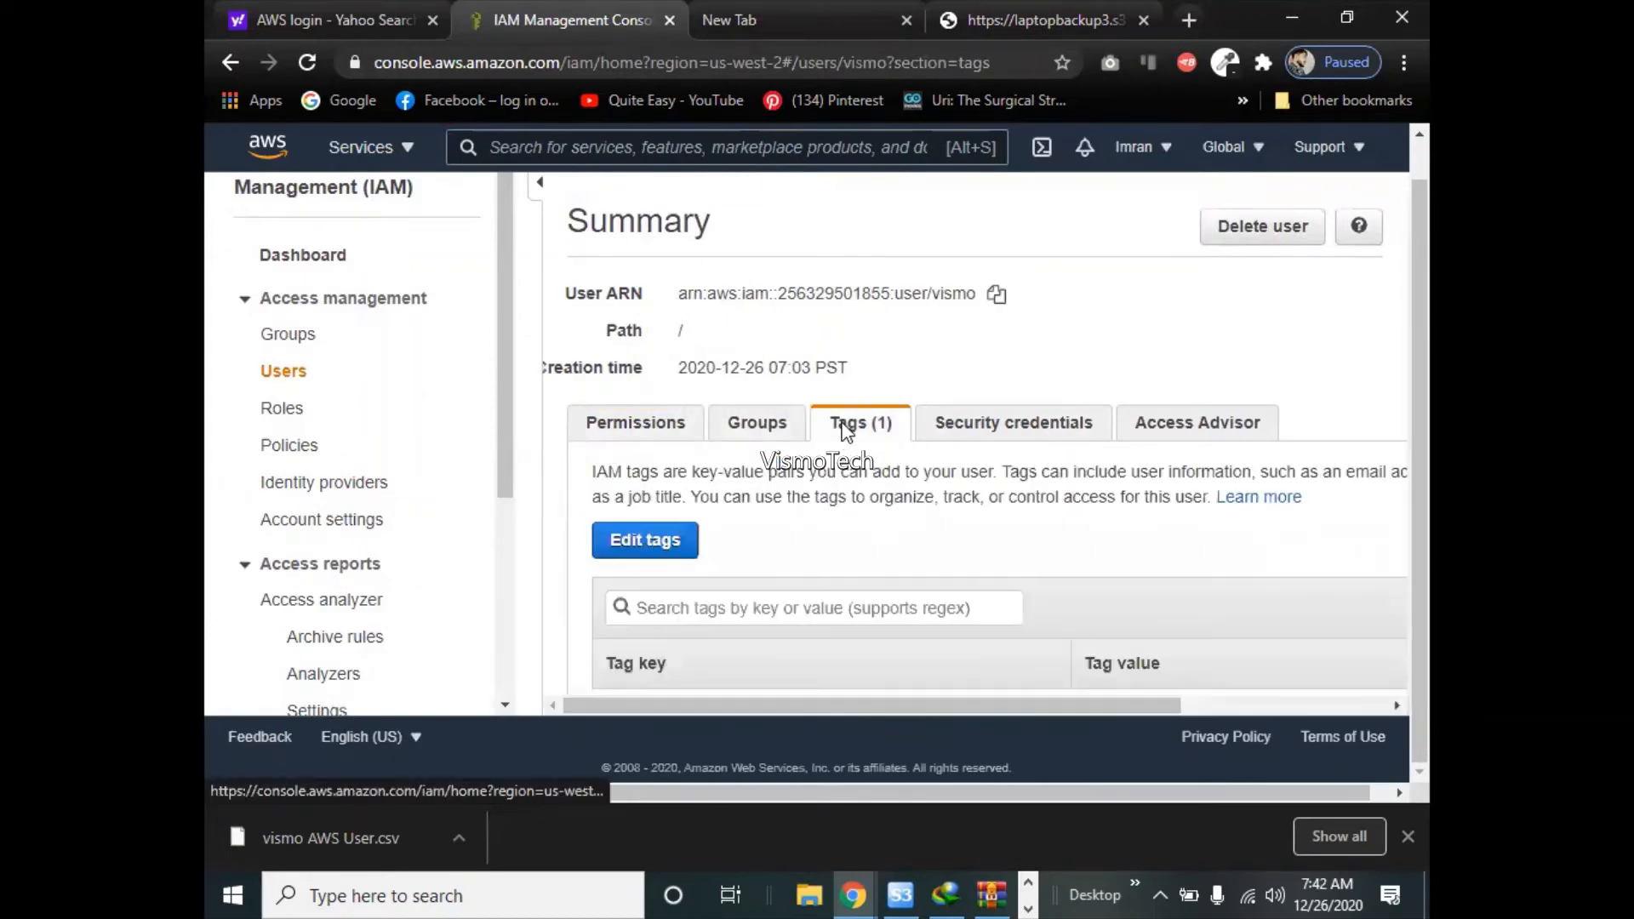
left_click(985, 430)
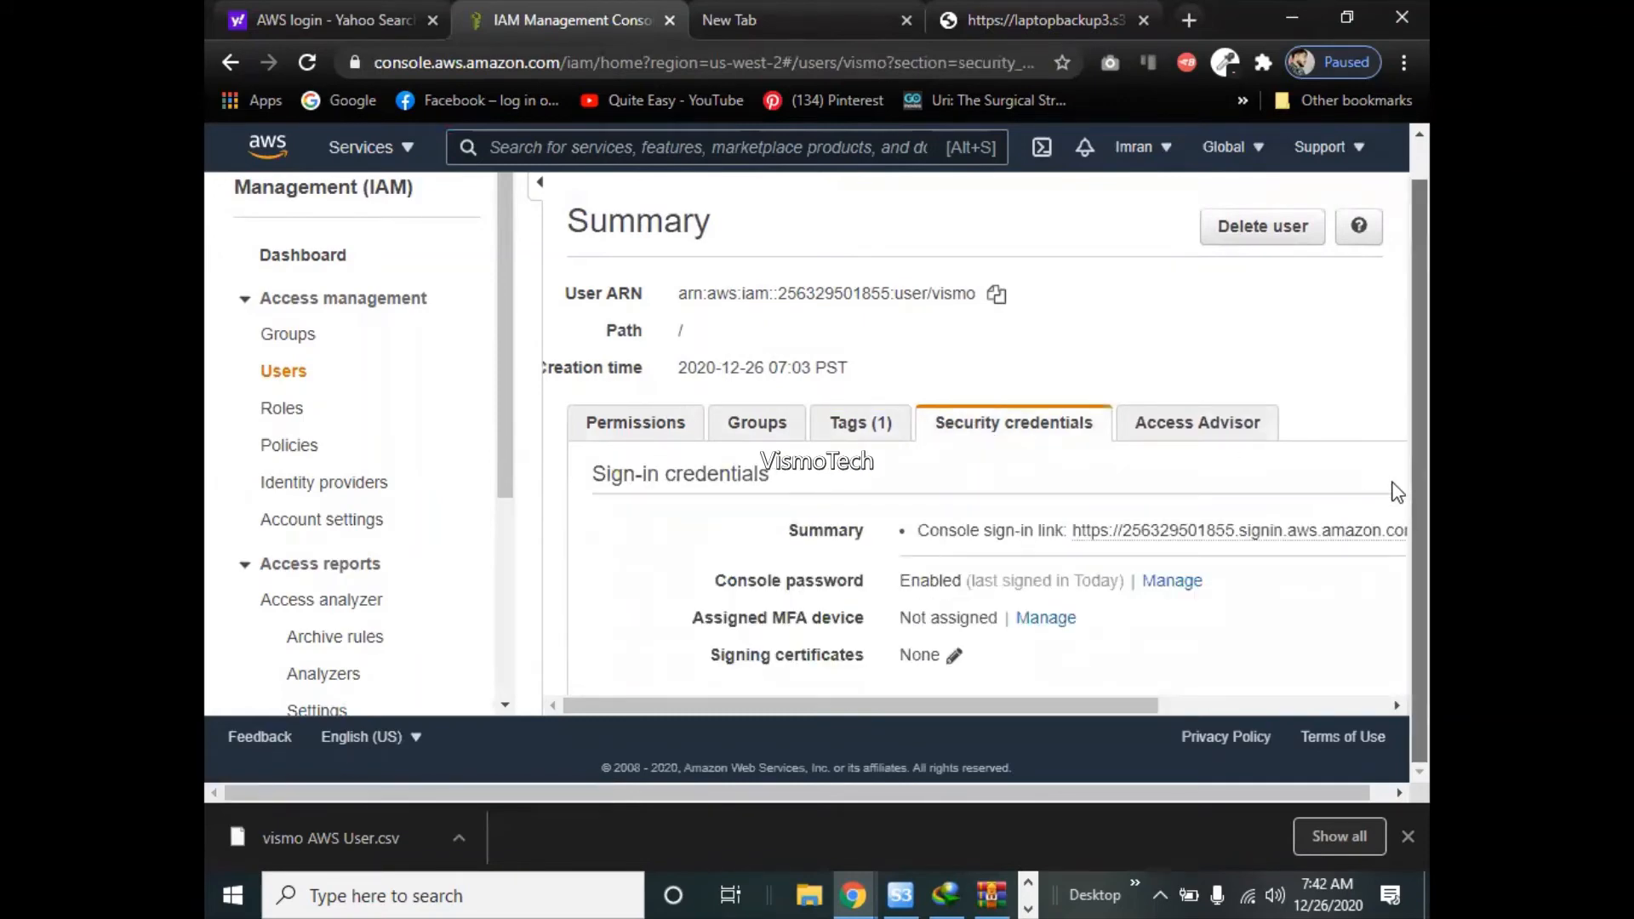
left_click(1196, 430)
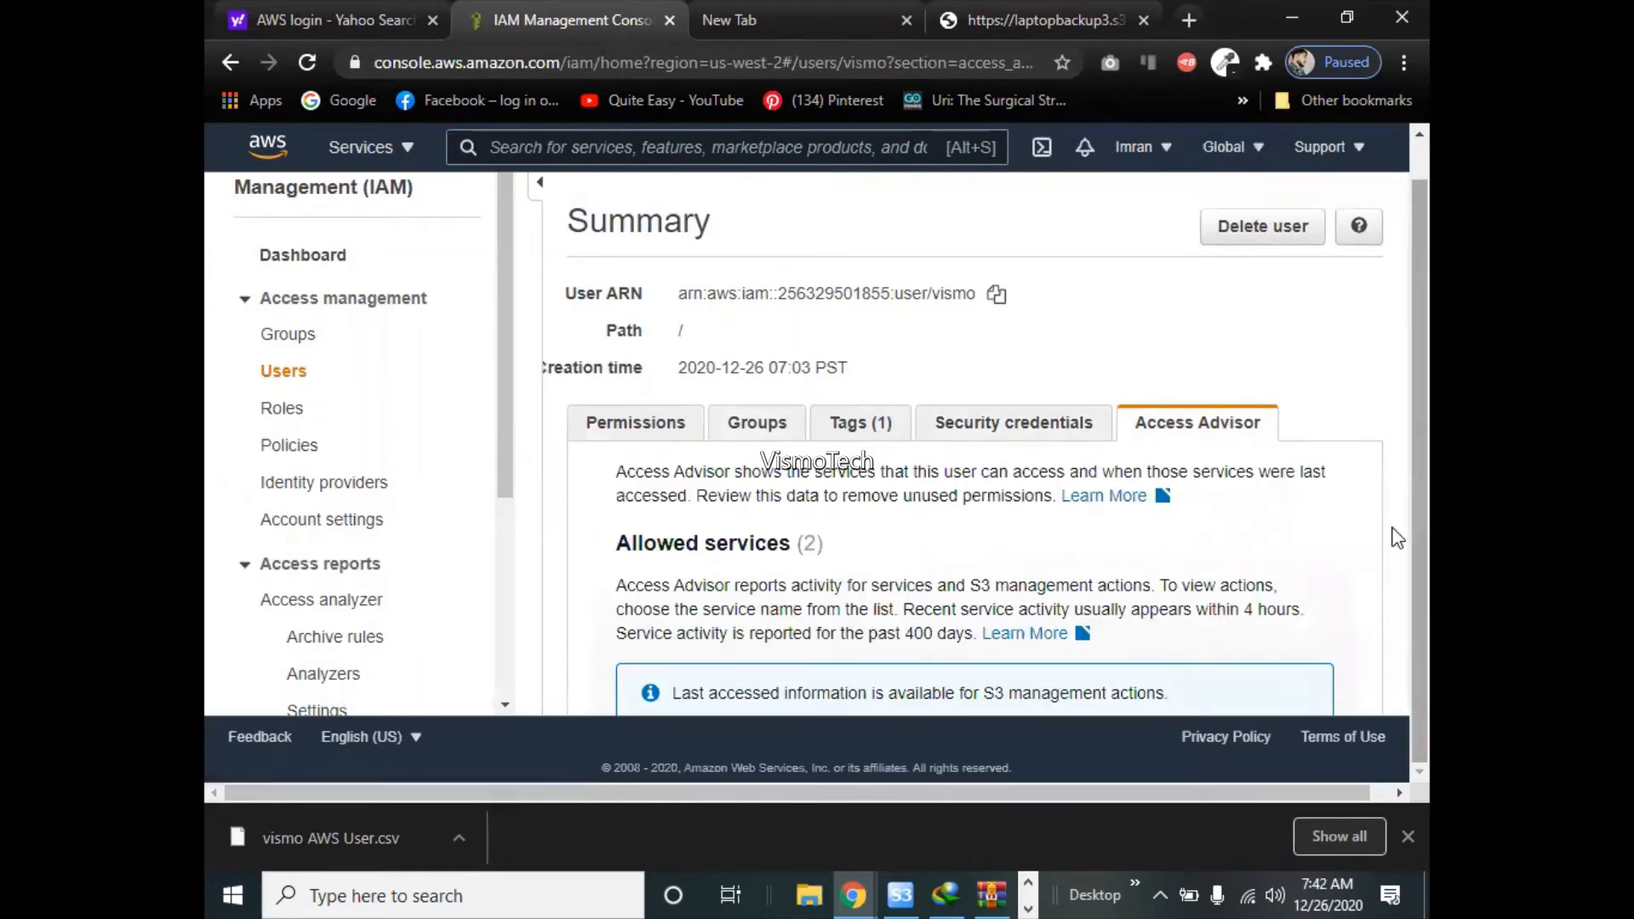
left_click(653, 425)
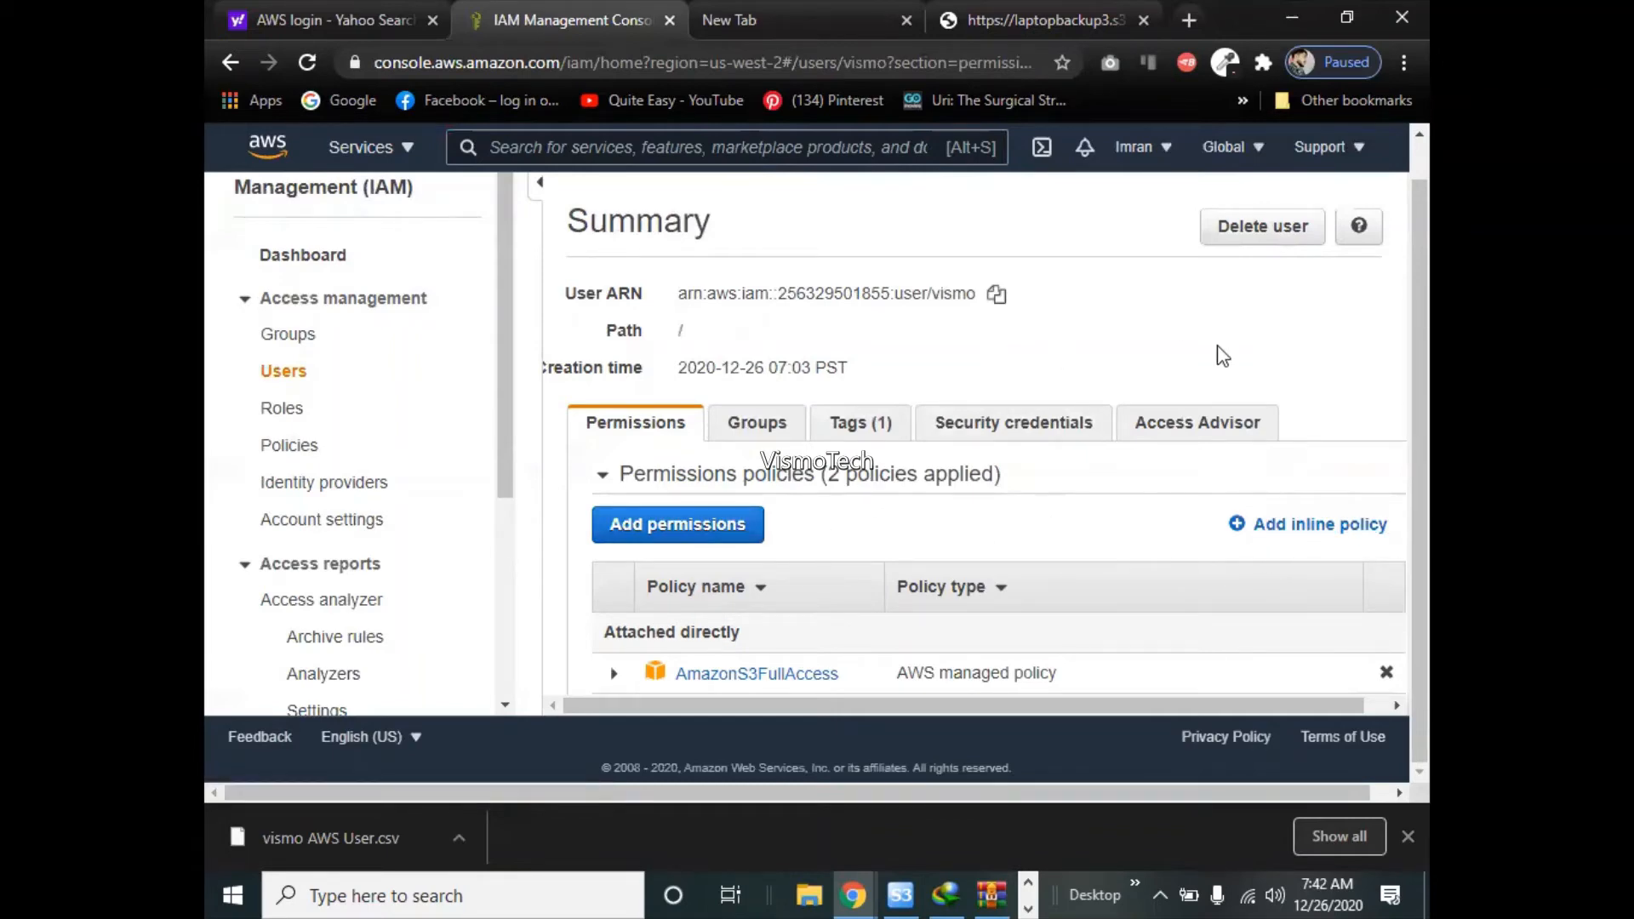
Return to the IAM Users list via the Users breadcrumb.
scroll(1395, 315, "up", 1)
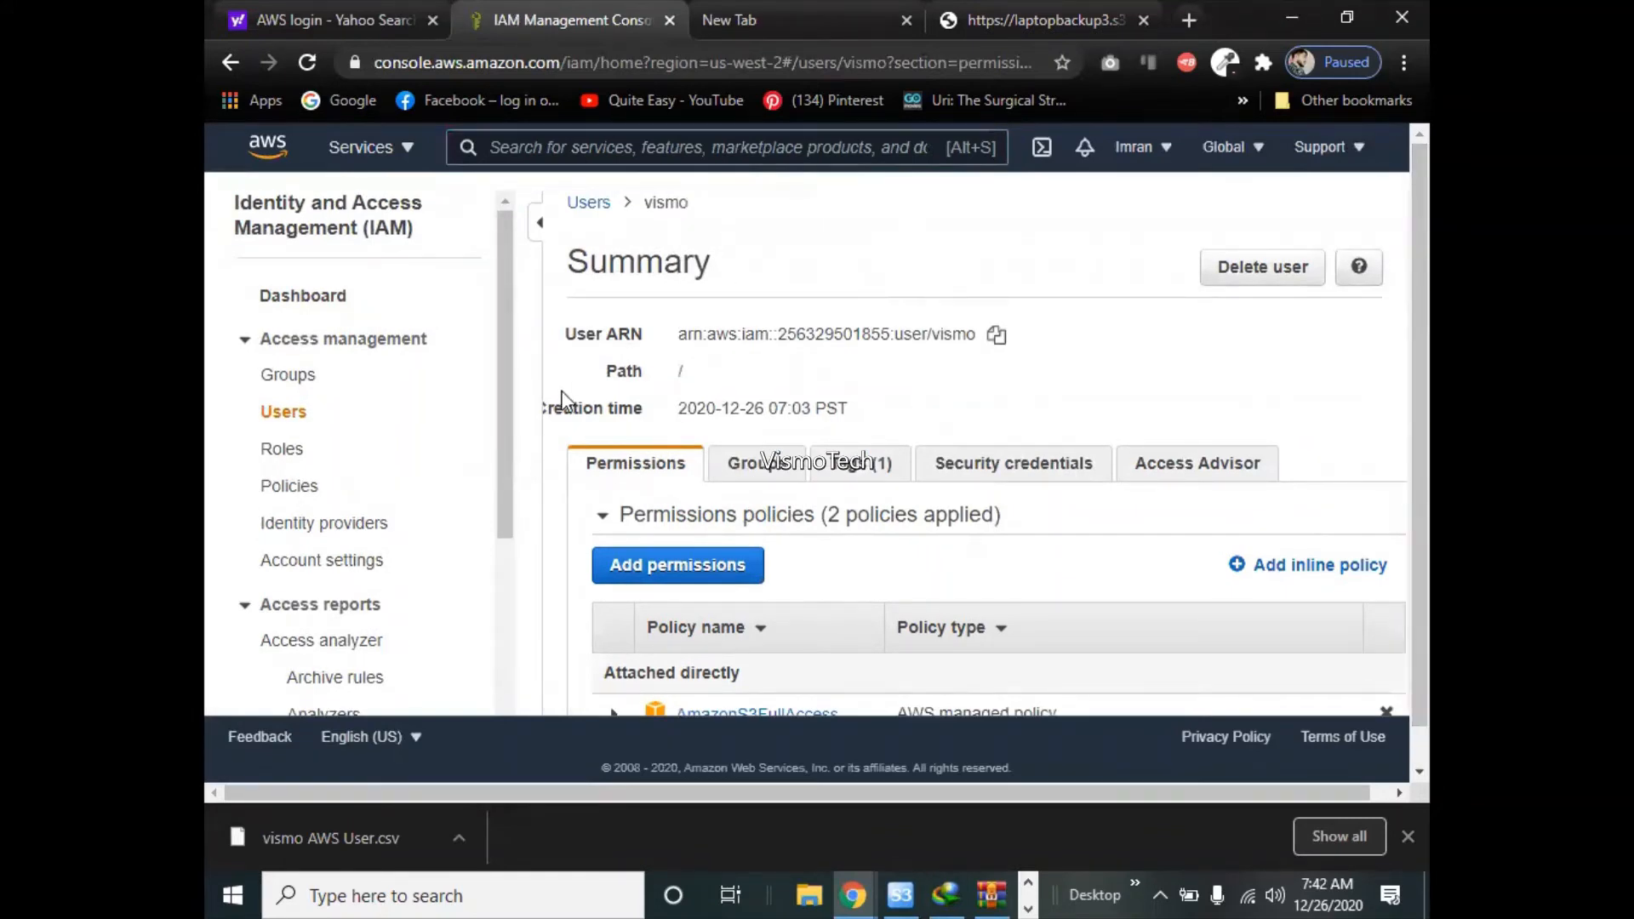
mouse_move(502, 437)
left_mouse_down()
mouse_move(504, 557)
mouse_move(493, 430)
left_mouse_up()
left_click(589, 205)
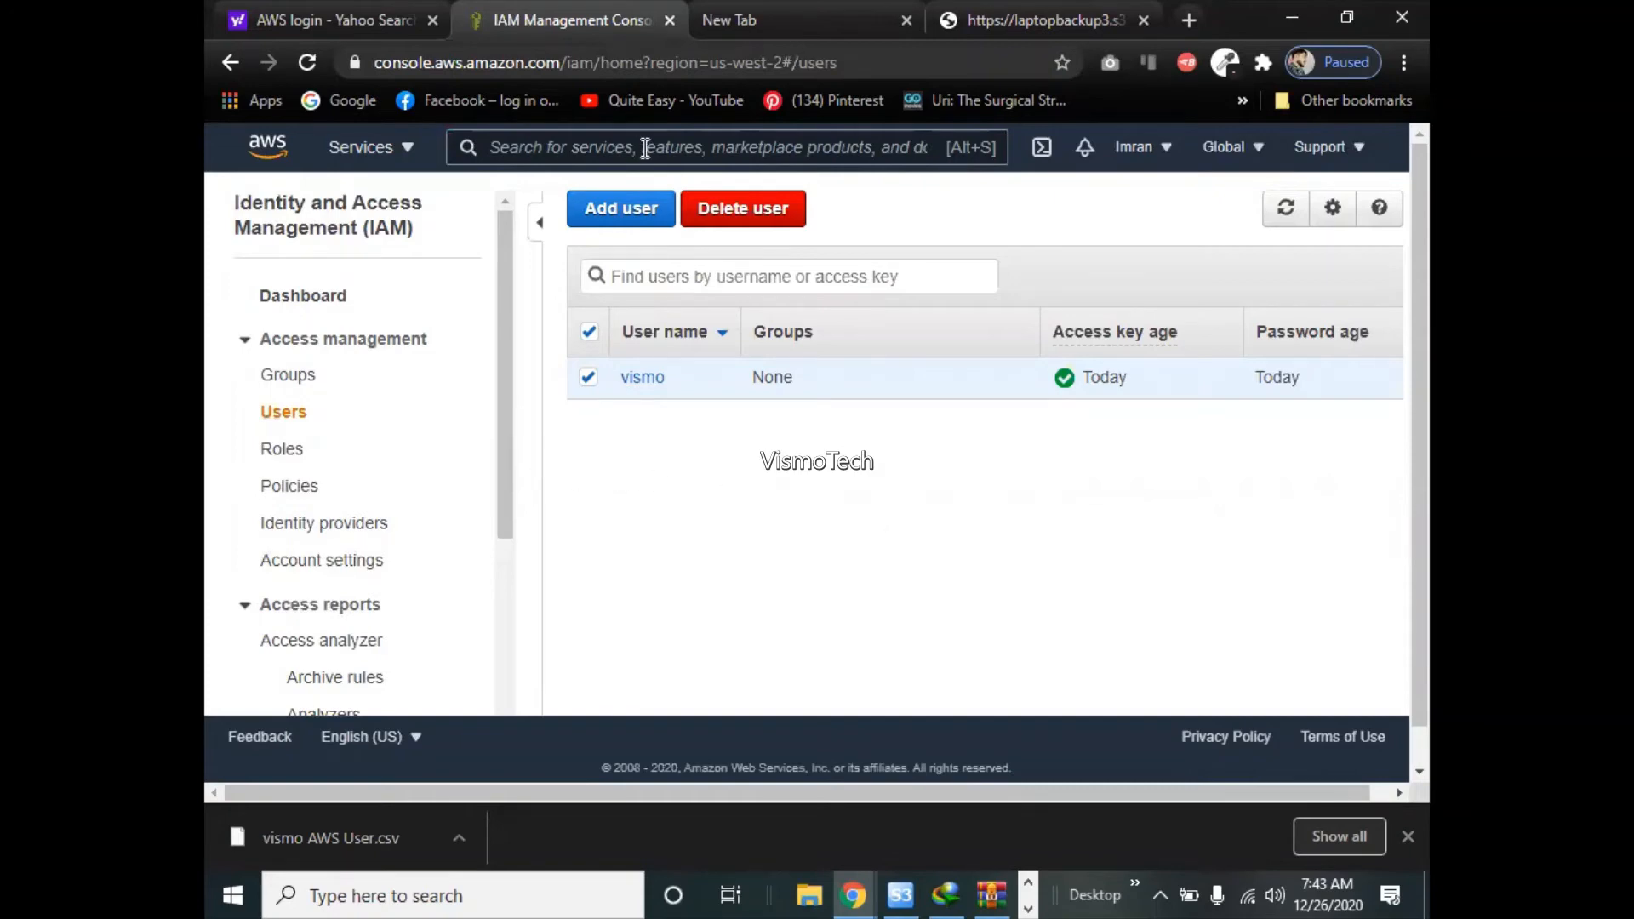
Open EC2 via the 'ec2' service search and scroll the left navigation to Elastic Block Store.
left_click(410, 151)
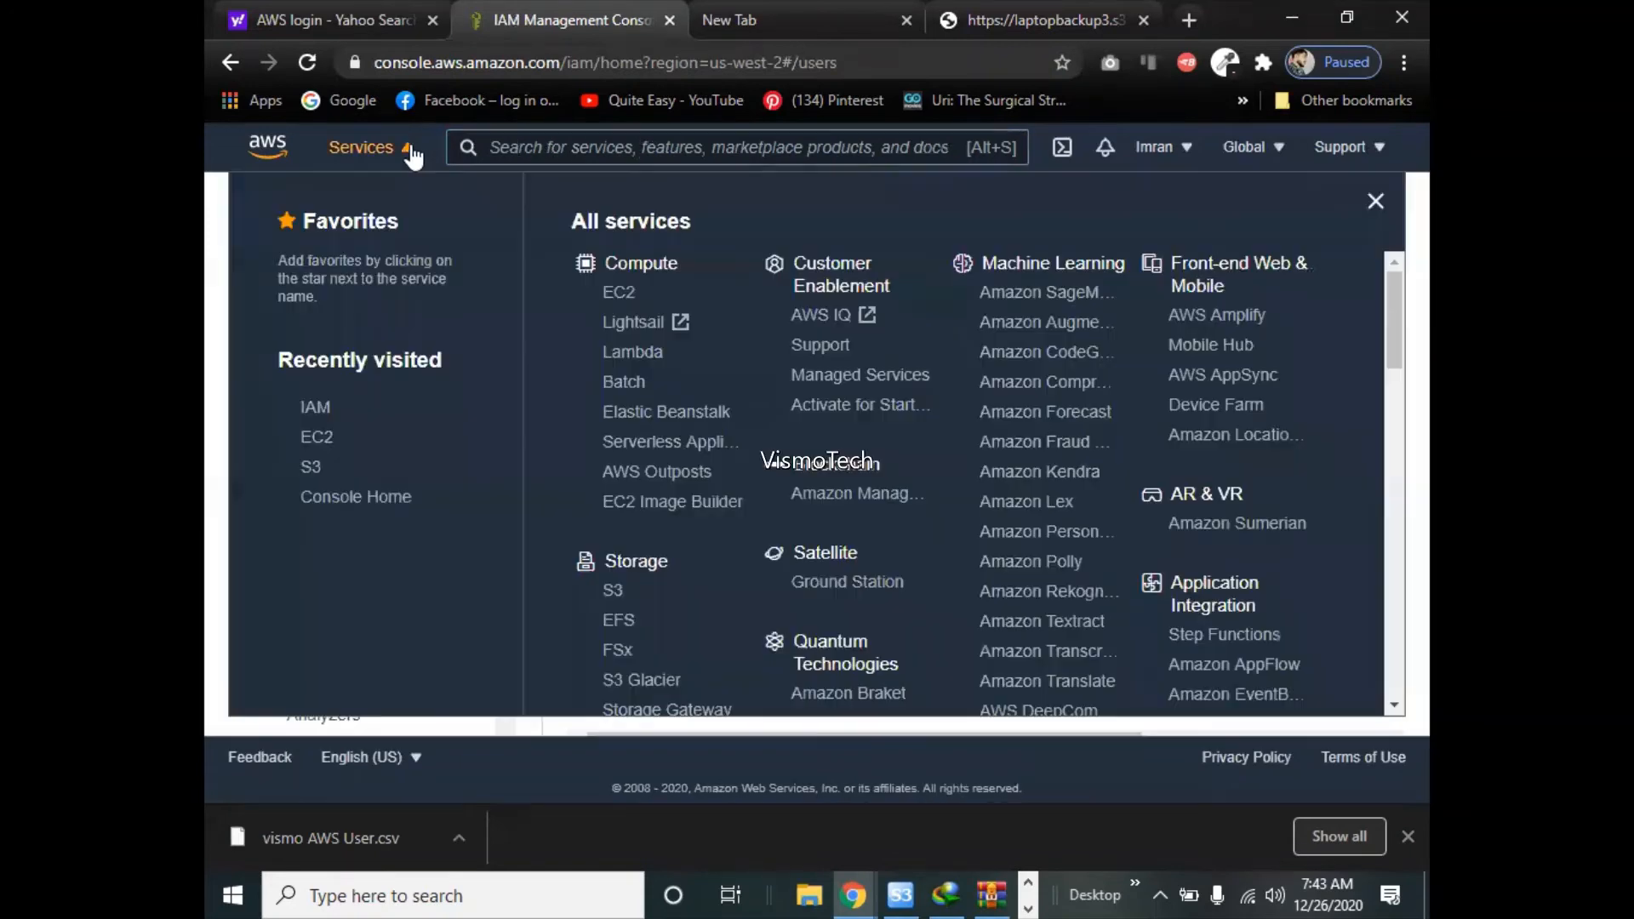
left_click(508, 148)
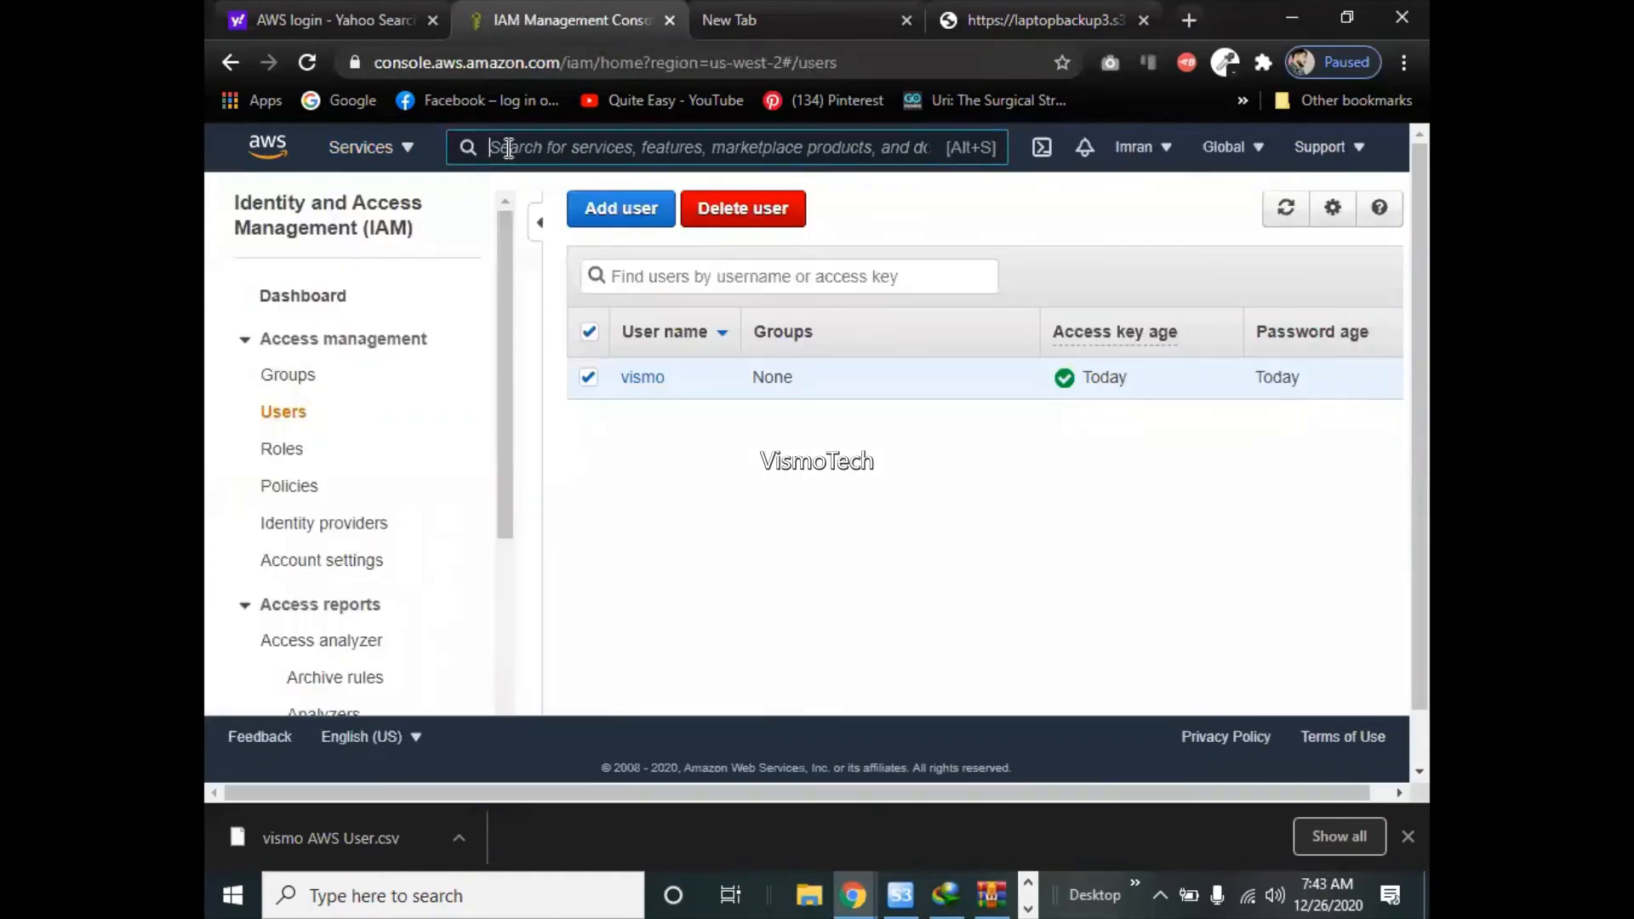
type("ec2")
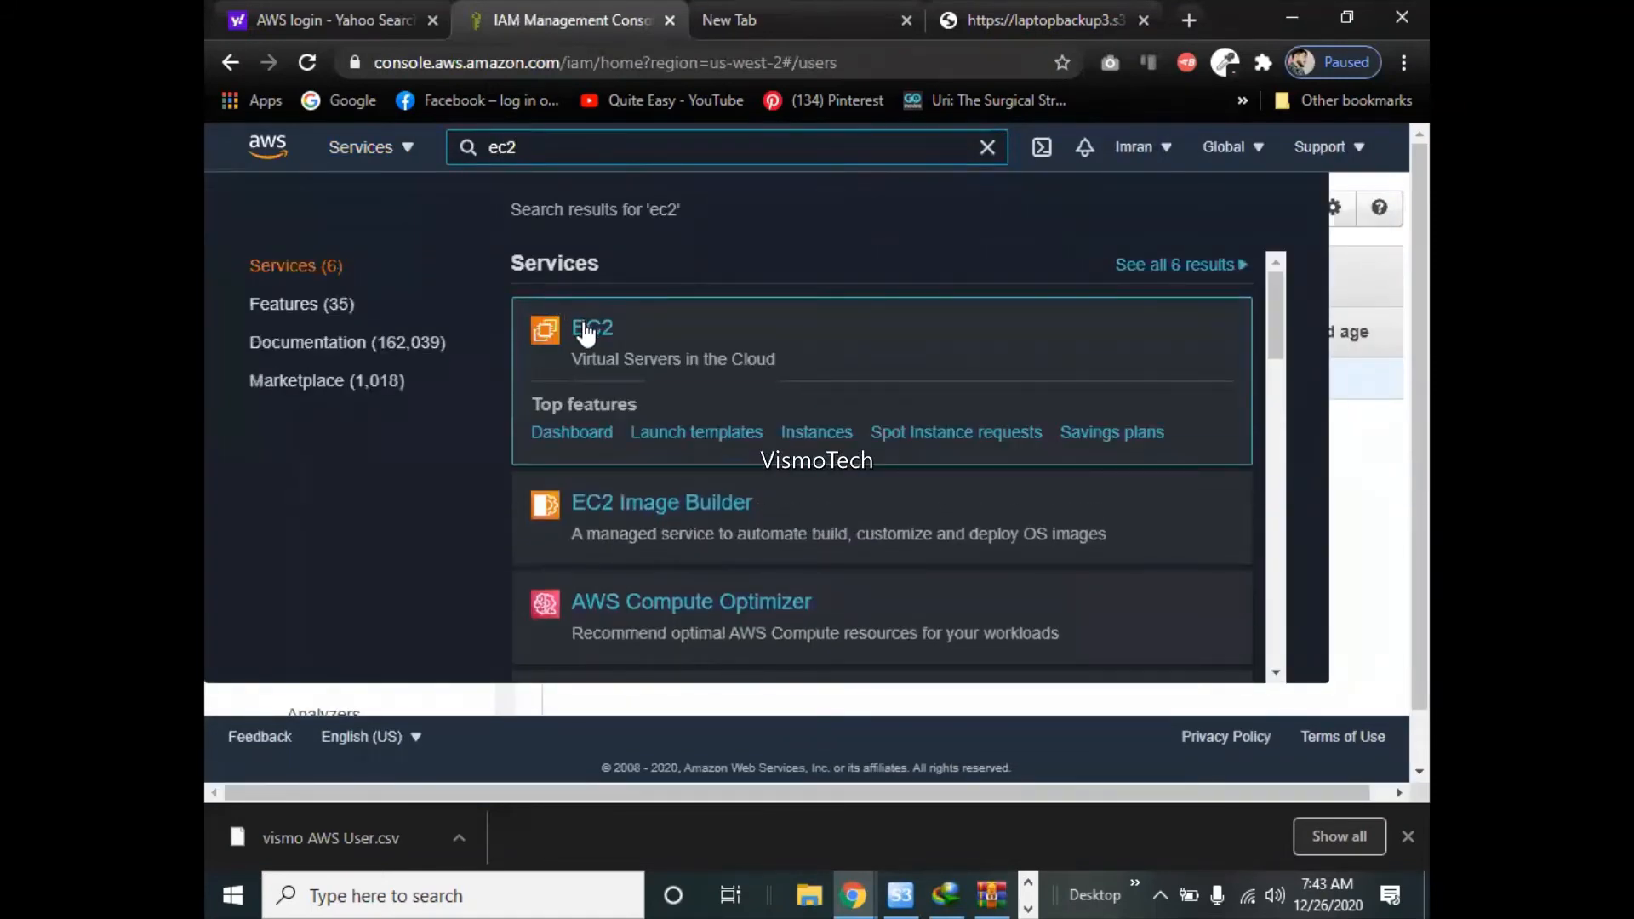
left_click(587, 329)
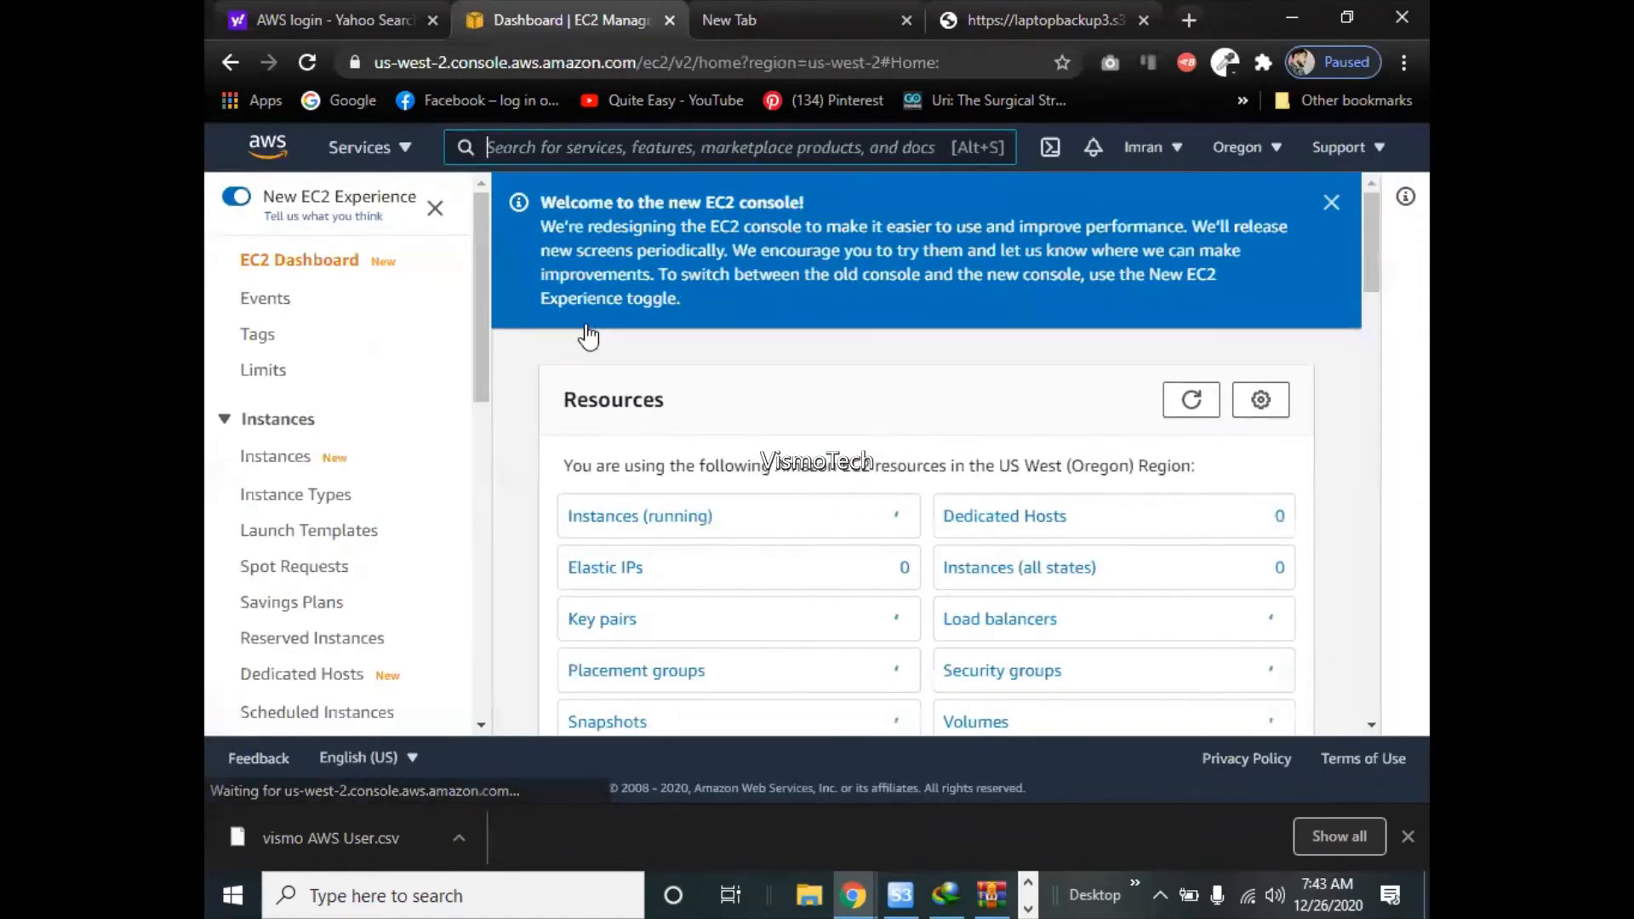
left_click_drag(483, 375, 460, 547)
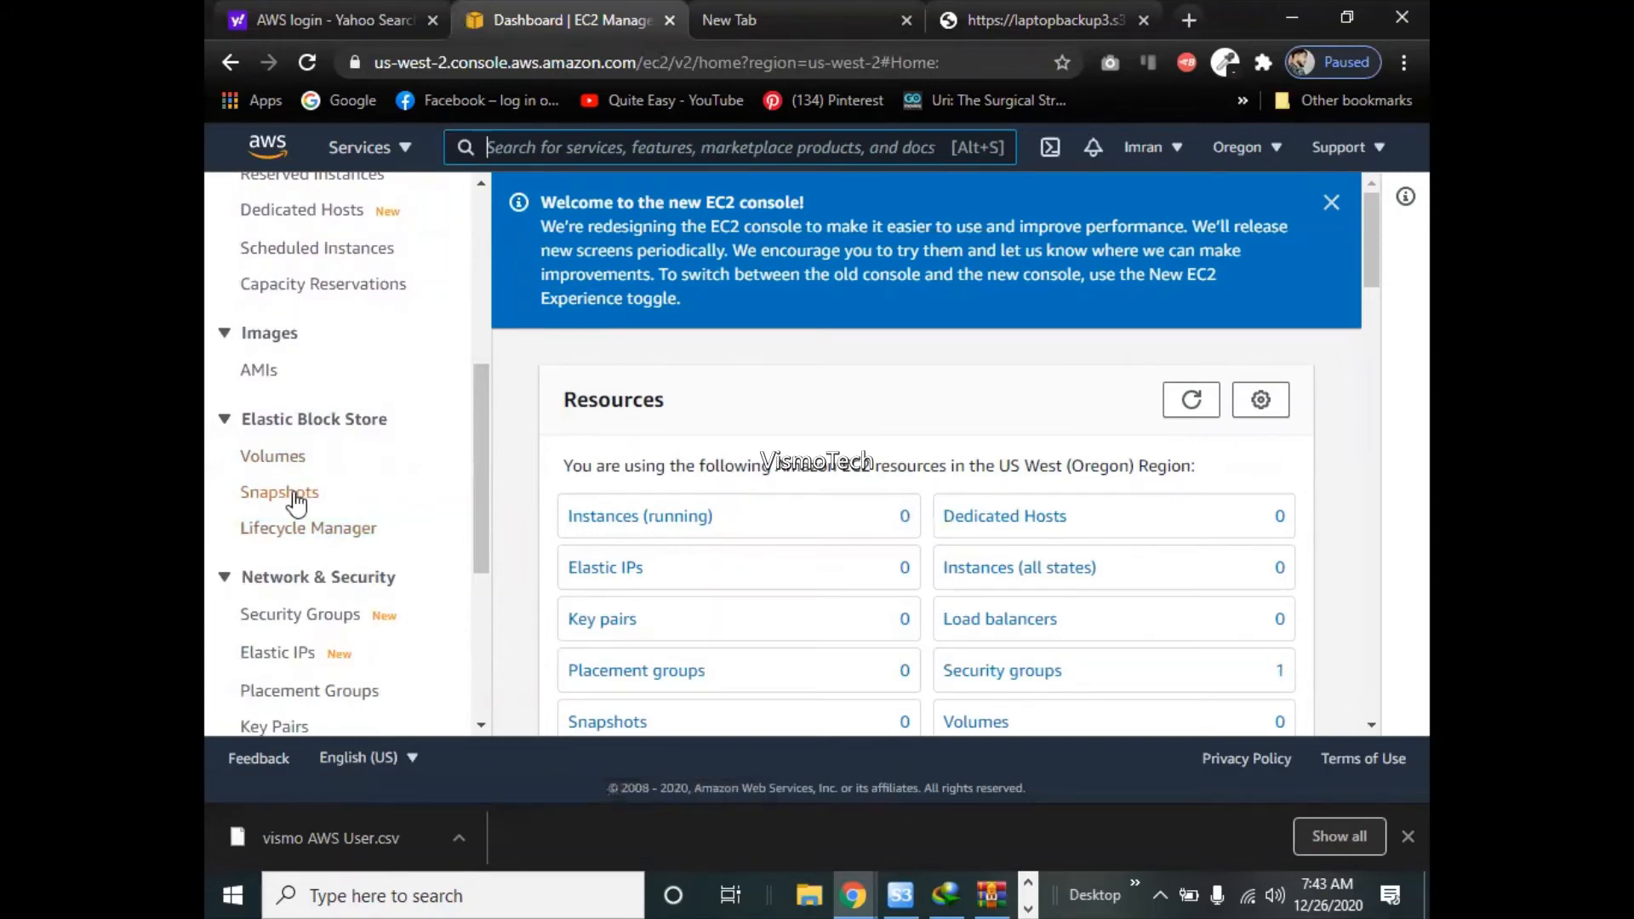
Open Volumes under Elastic Block Store to see the region has no EBS volumes.
left_click(272, 457)
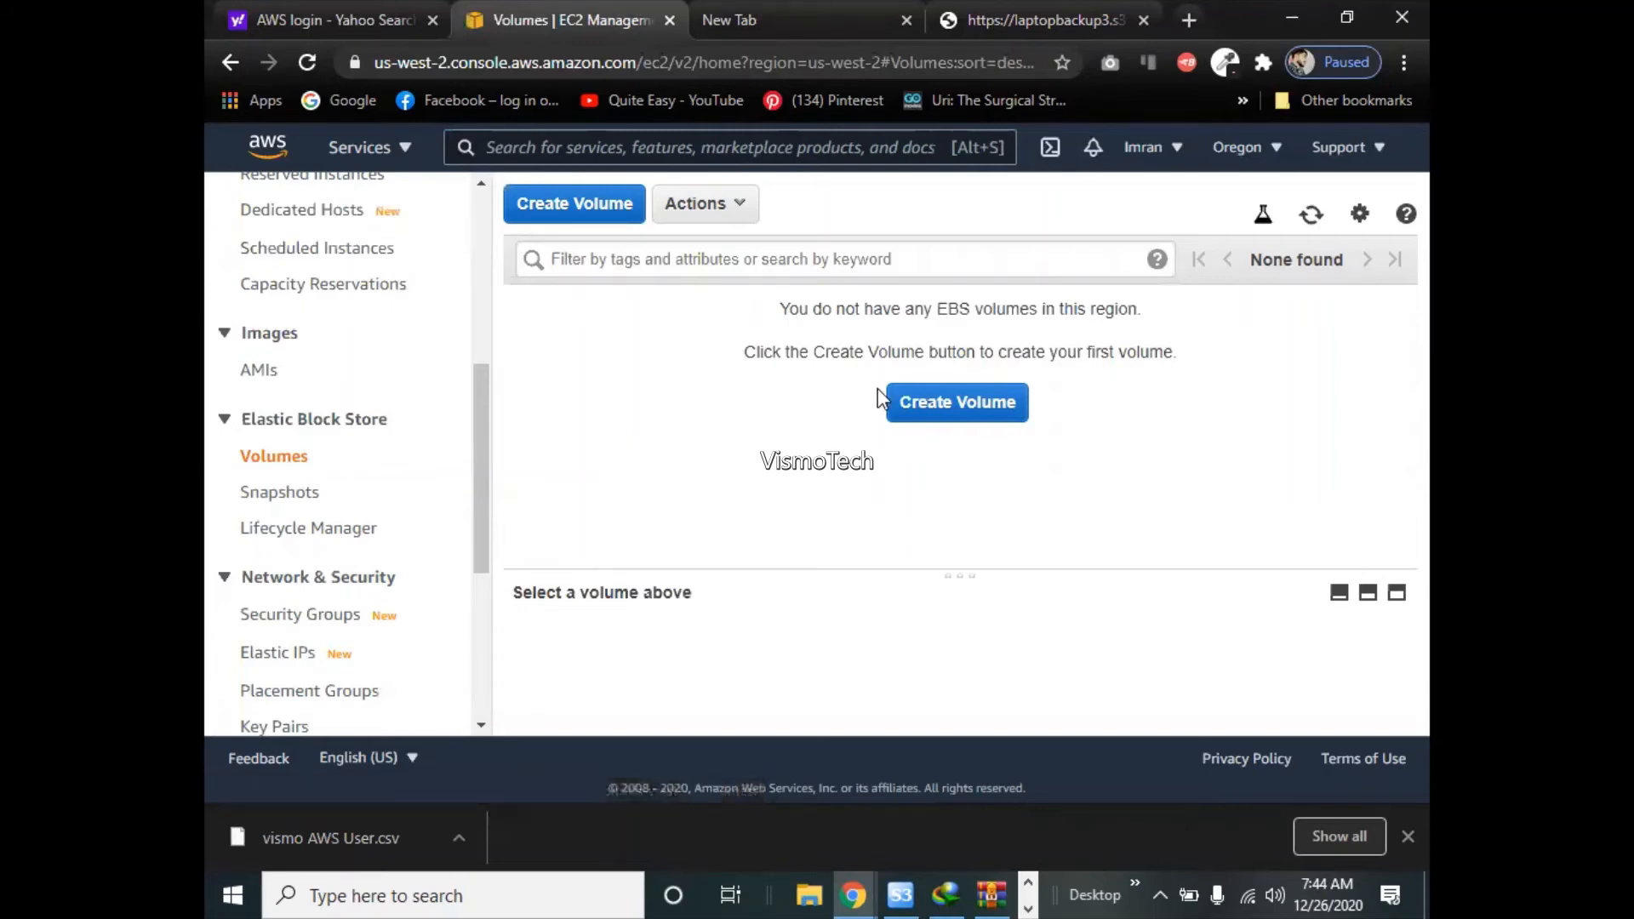
Start a new EBS volume and expand the Volume Type list, from General Purpose SSD to Magnetic.
left_click(909, 411)
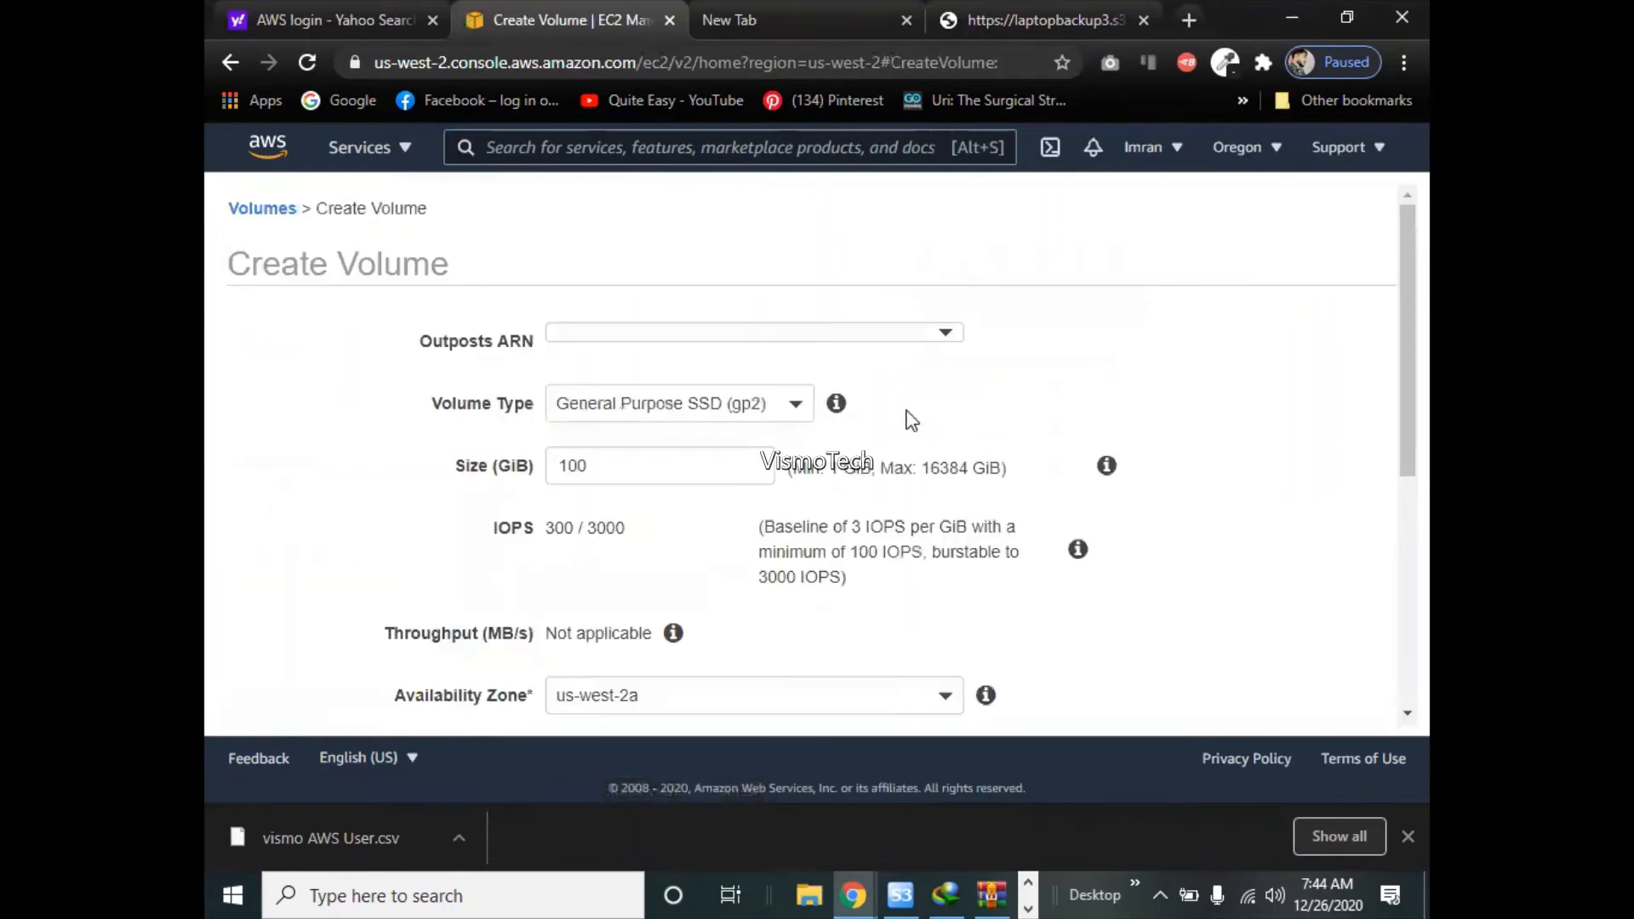
scroll(1203, 441, "down", 1)
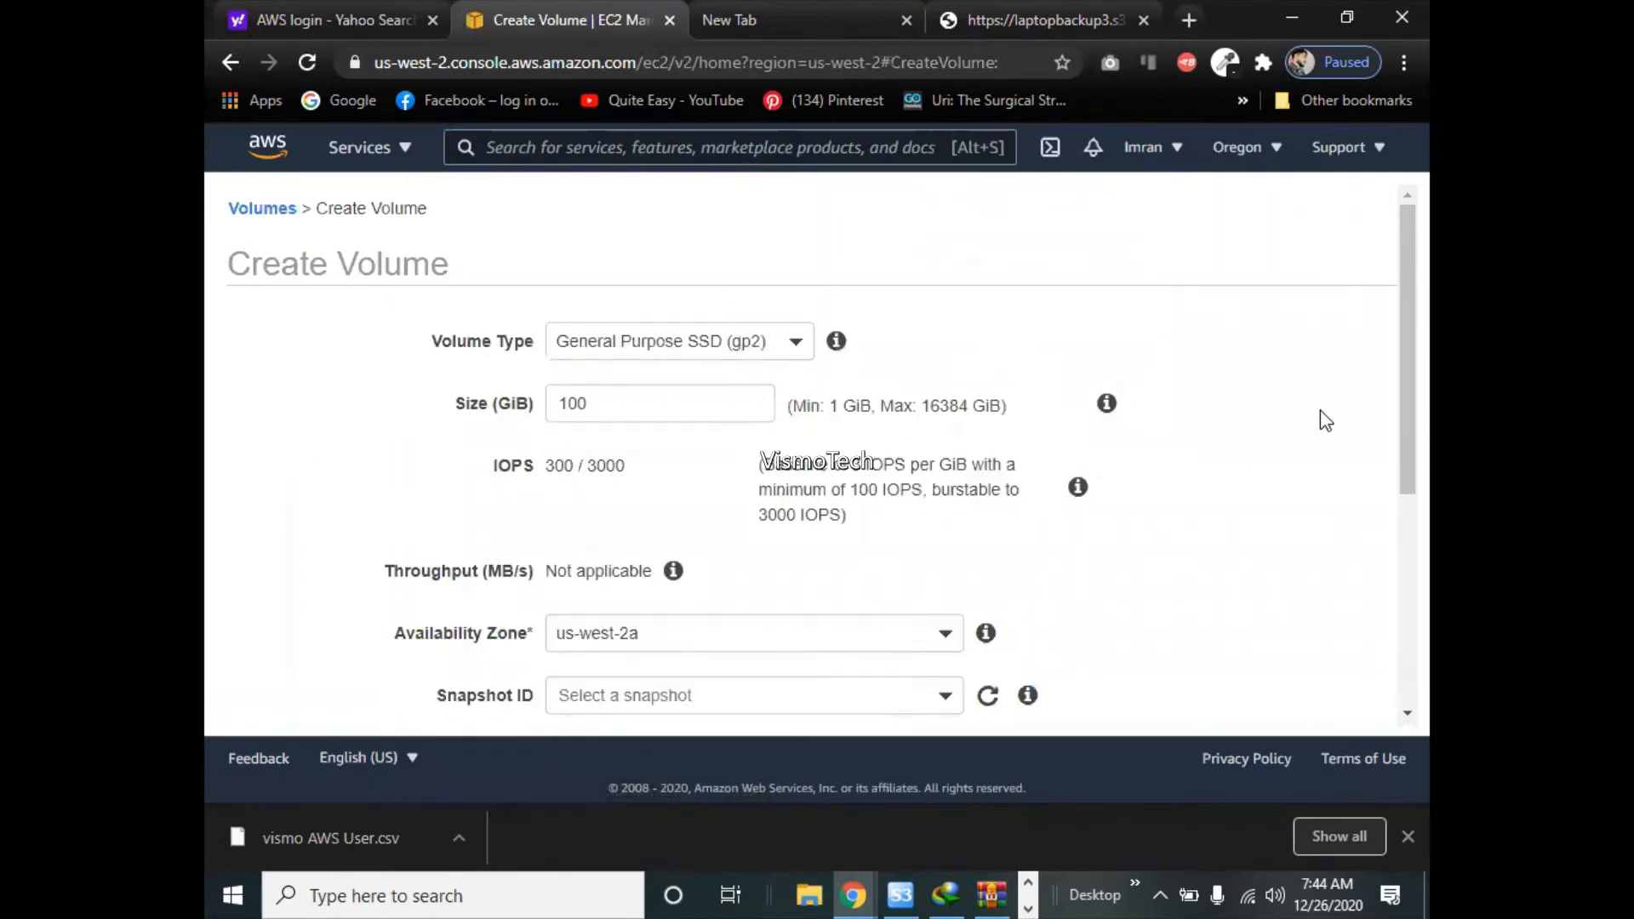
mouse_move(1396, 447)
left_mouse_down()
mouse_move(1391, 640)
mouse_move(1396, 451)
left_mouse_up()
left_click(646, 349)
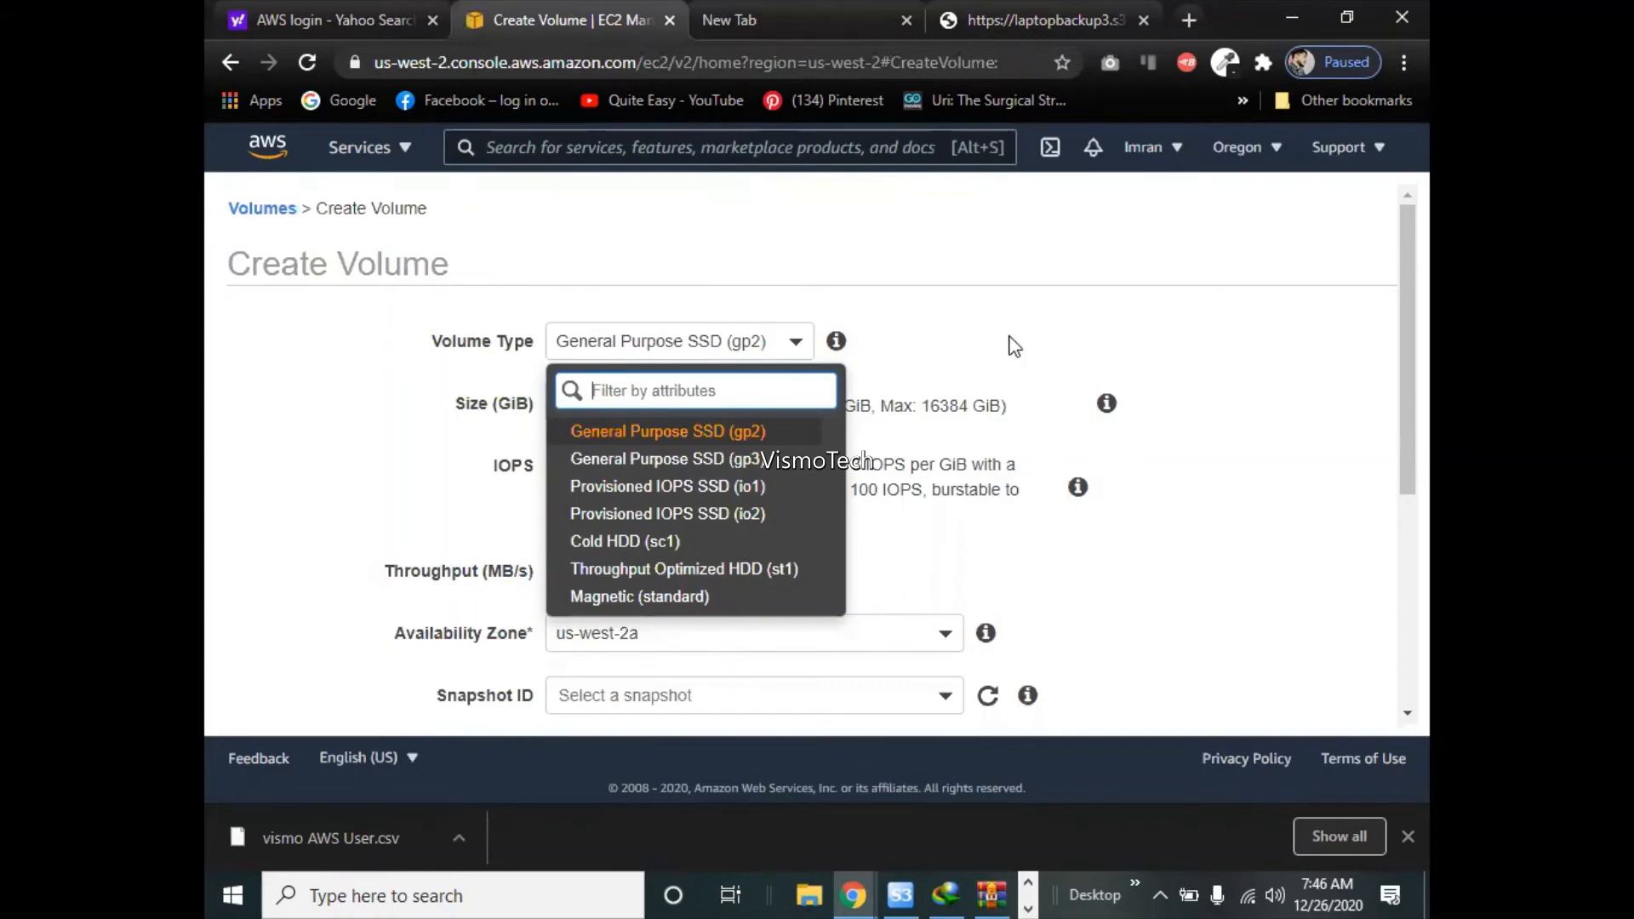
Keep General Purpose SSD (gp2) as the volume type and change the size from 100 to 10 GiB.
left_click(1013, 345)
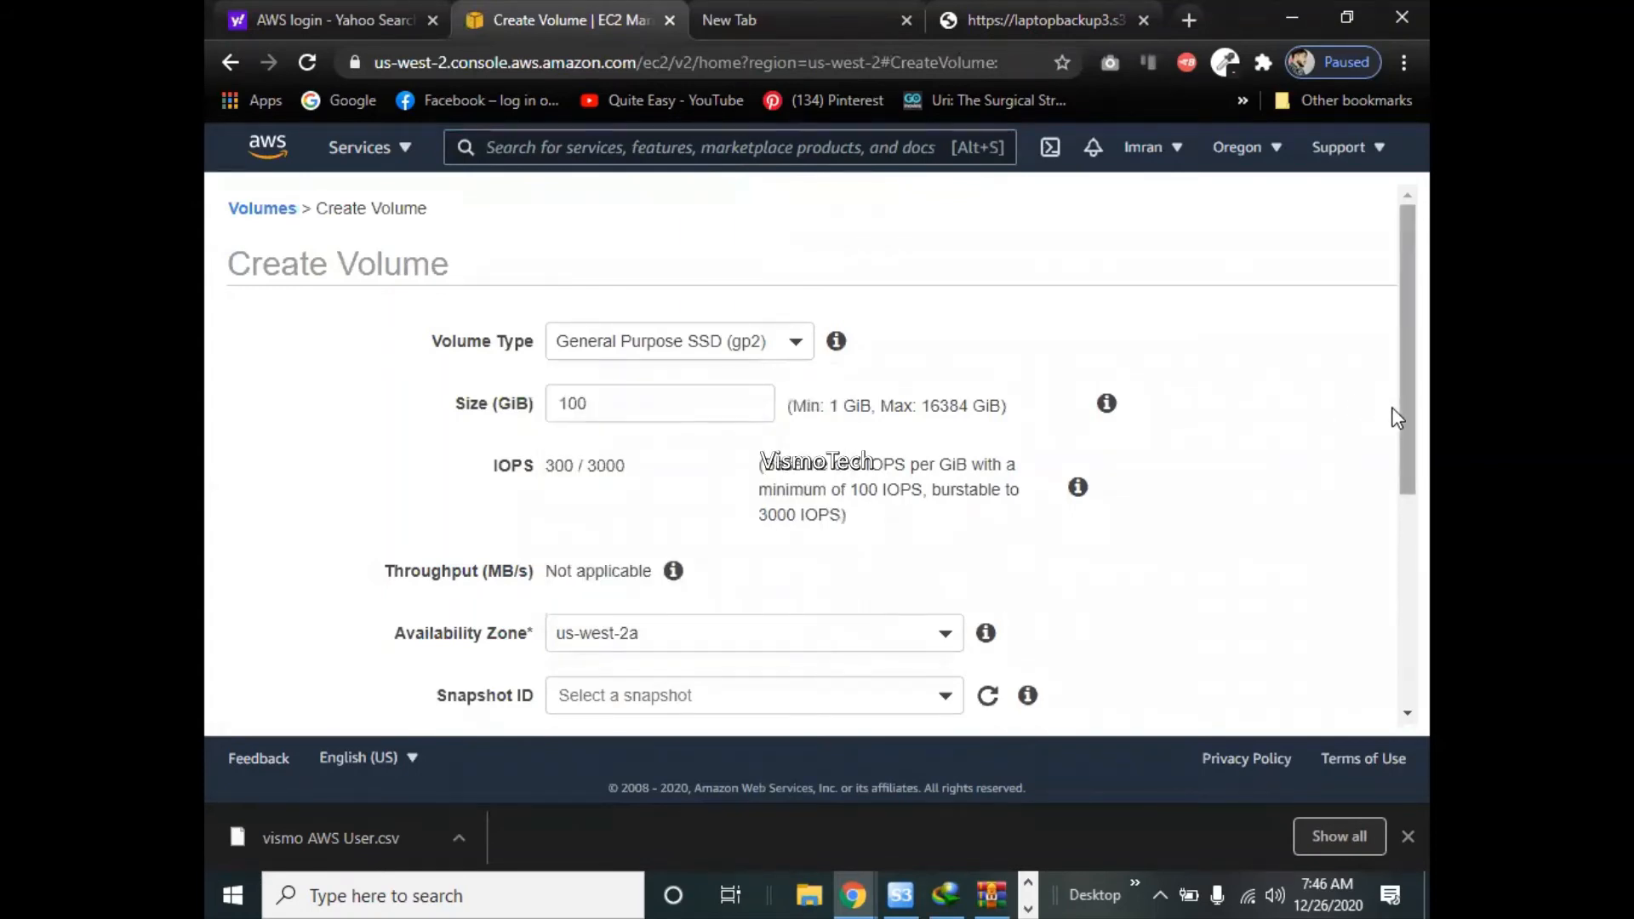
left_click_drag(1400, 408, 1394, 425)
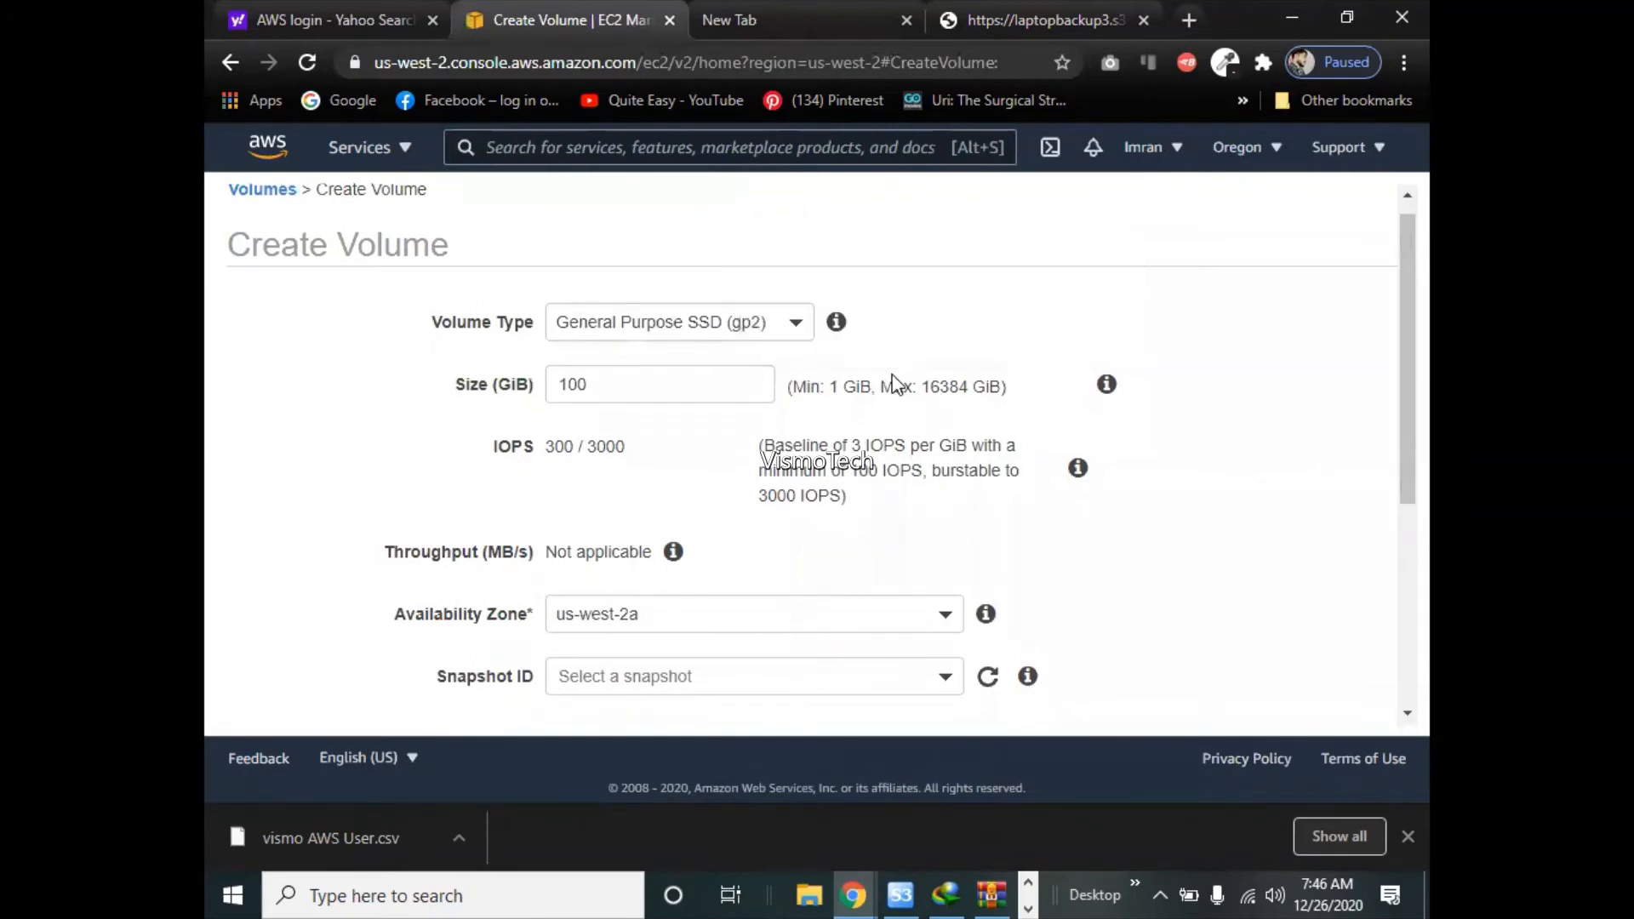
double_click(595, 383)
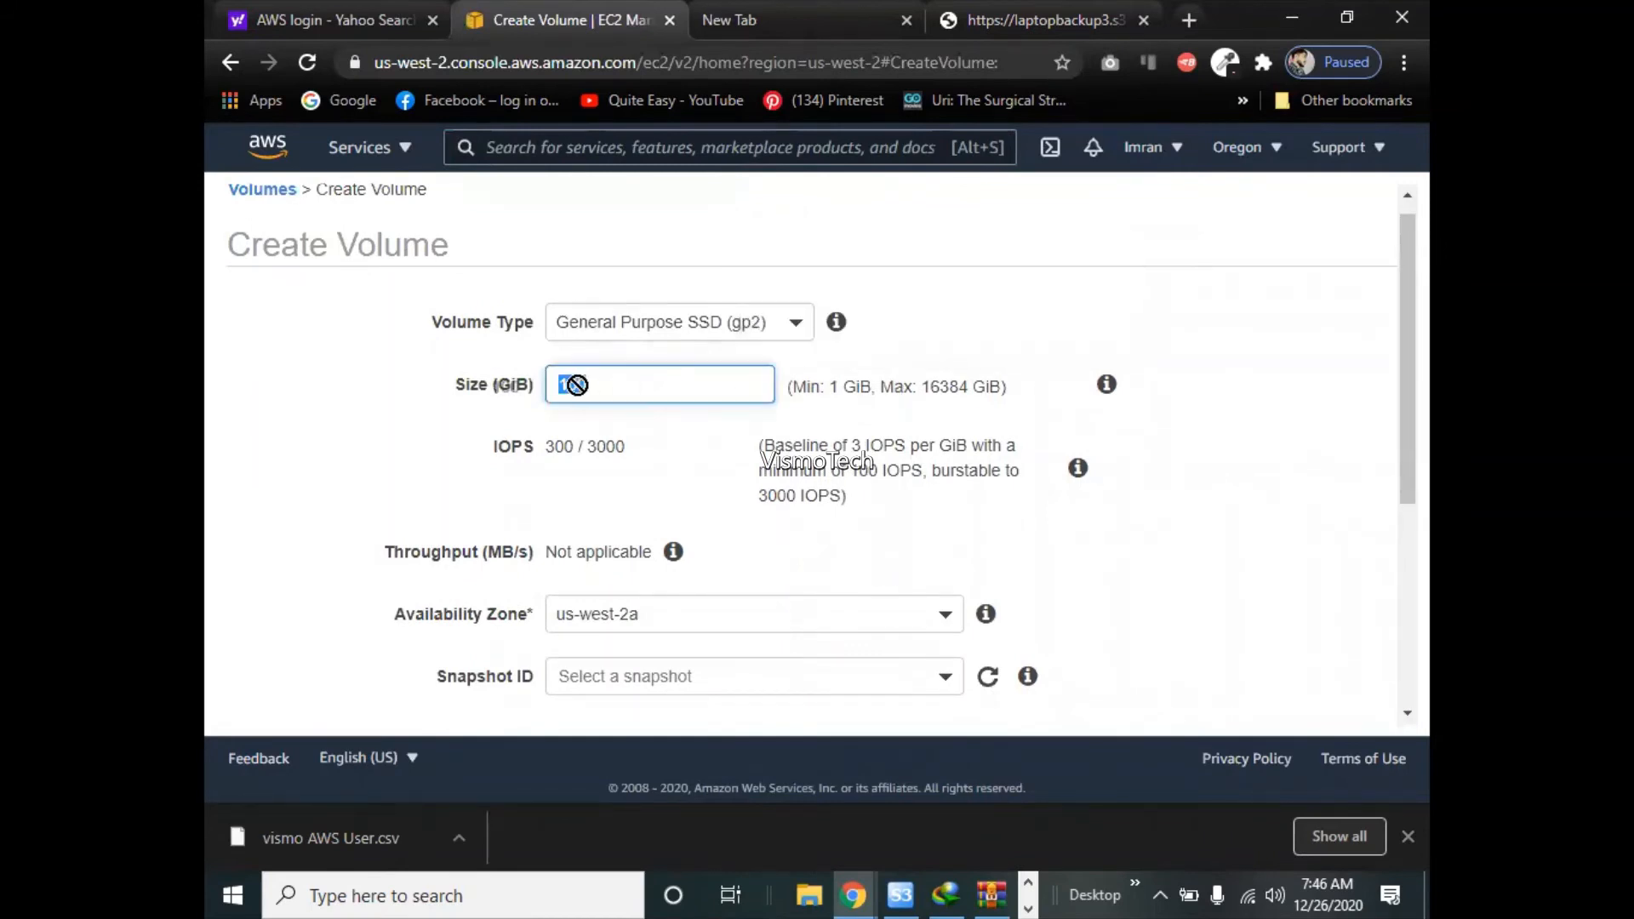
left_click(635, 387)
left_click_drag(635, 387, 558, 389)
type("10")
scroll(1394, 510, "down", 1)
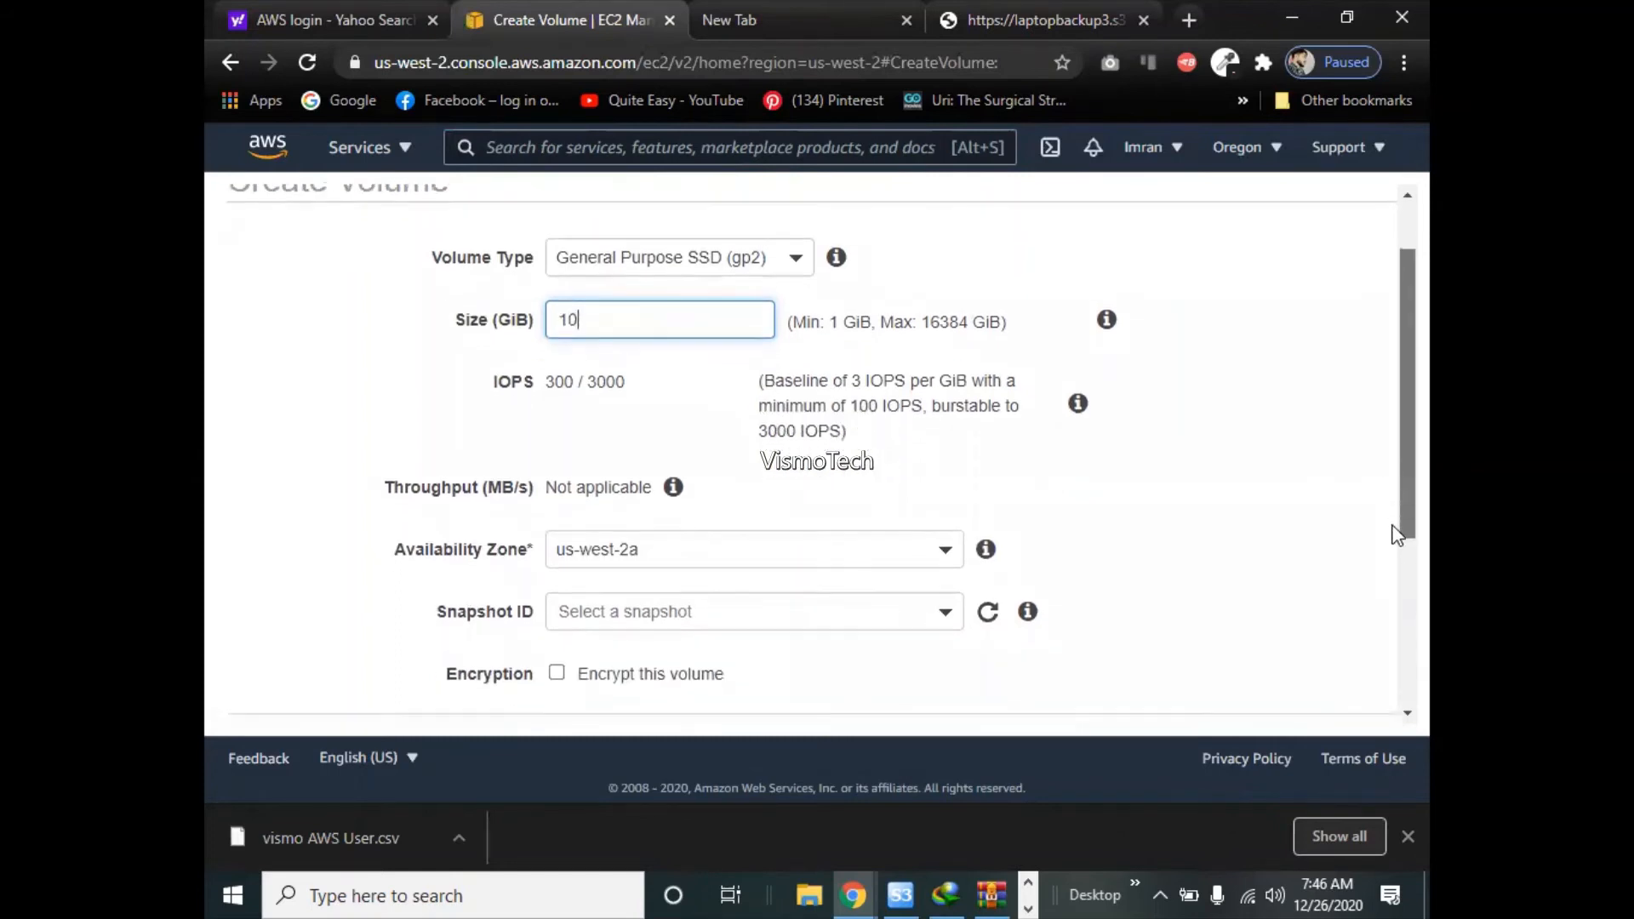
left_click_drag(1396, 535, 1396, 620)
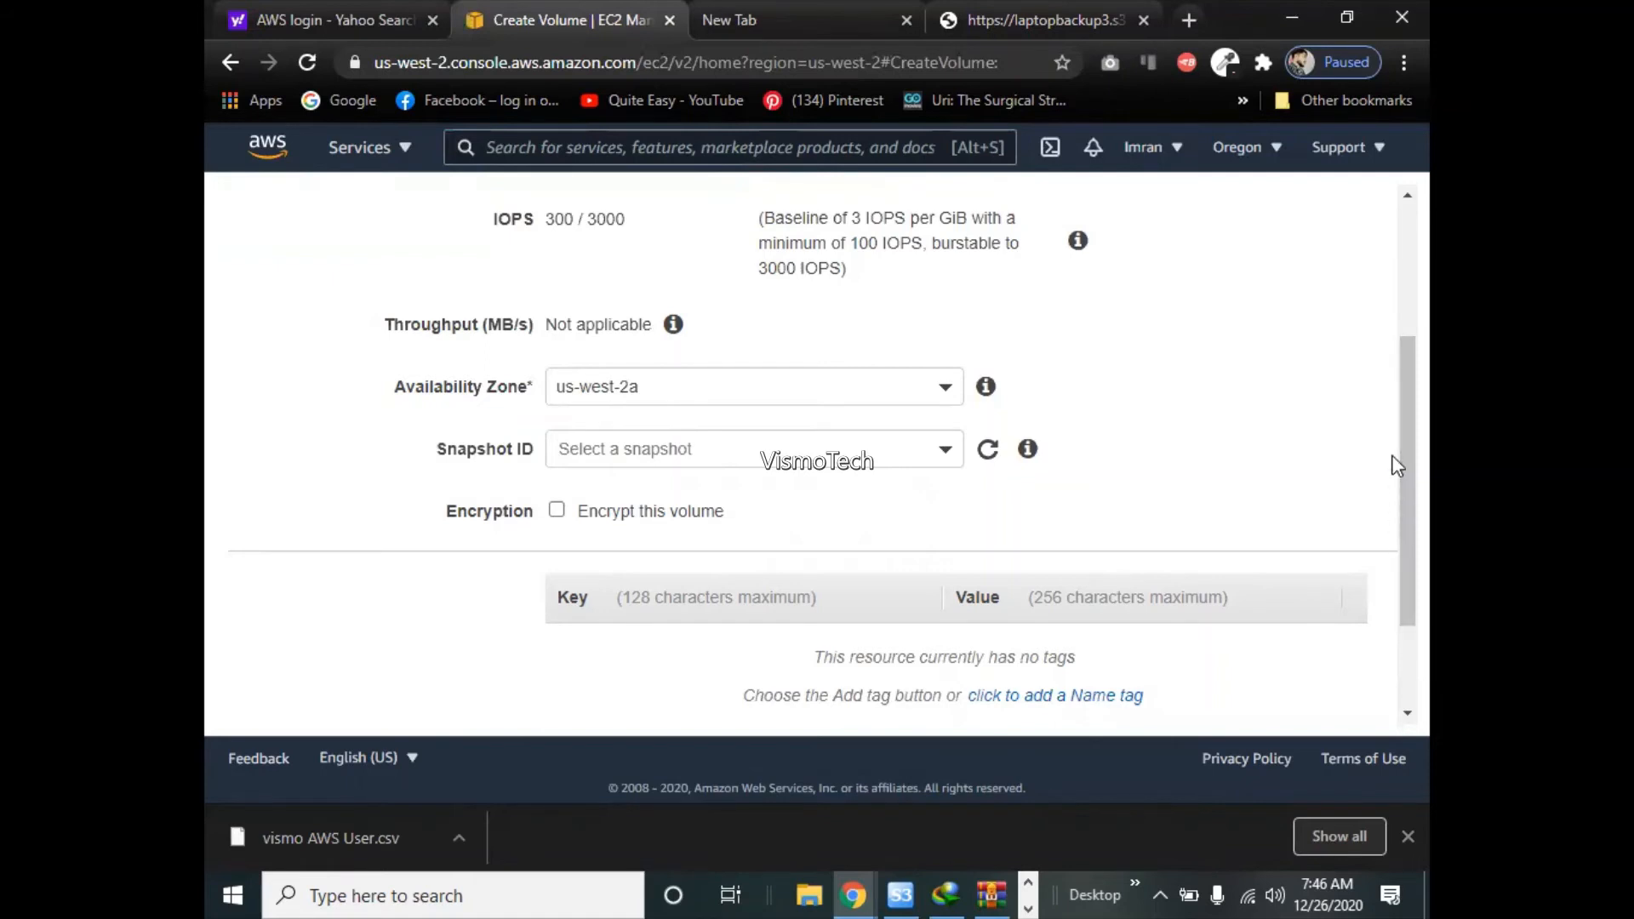
Switch the console region to US West (N. California).
left_click(1280, 153)
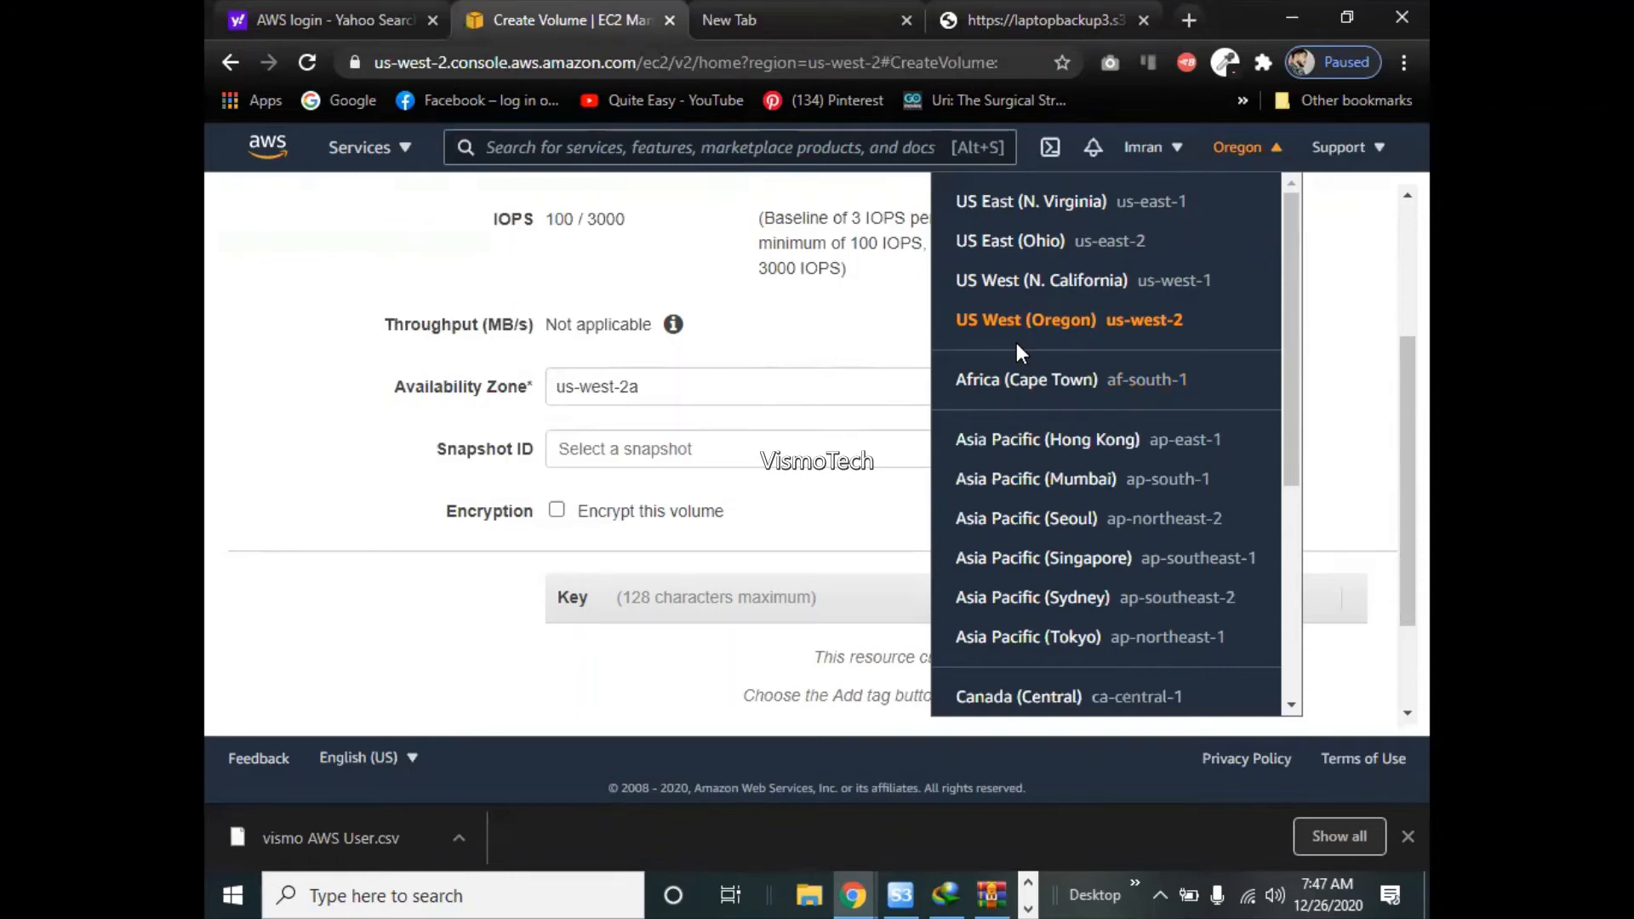
left_click(1033, 285)
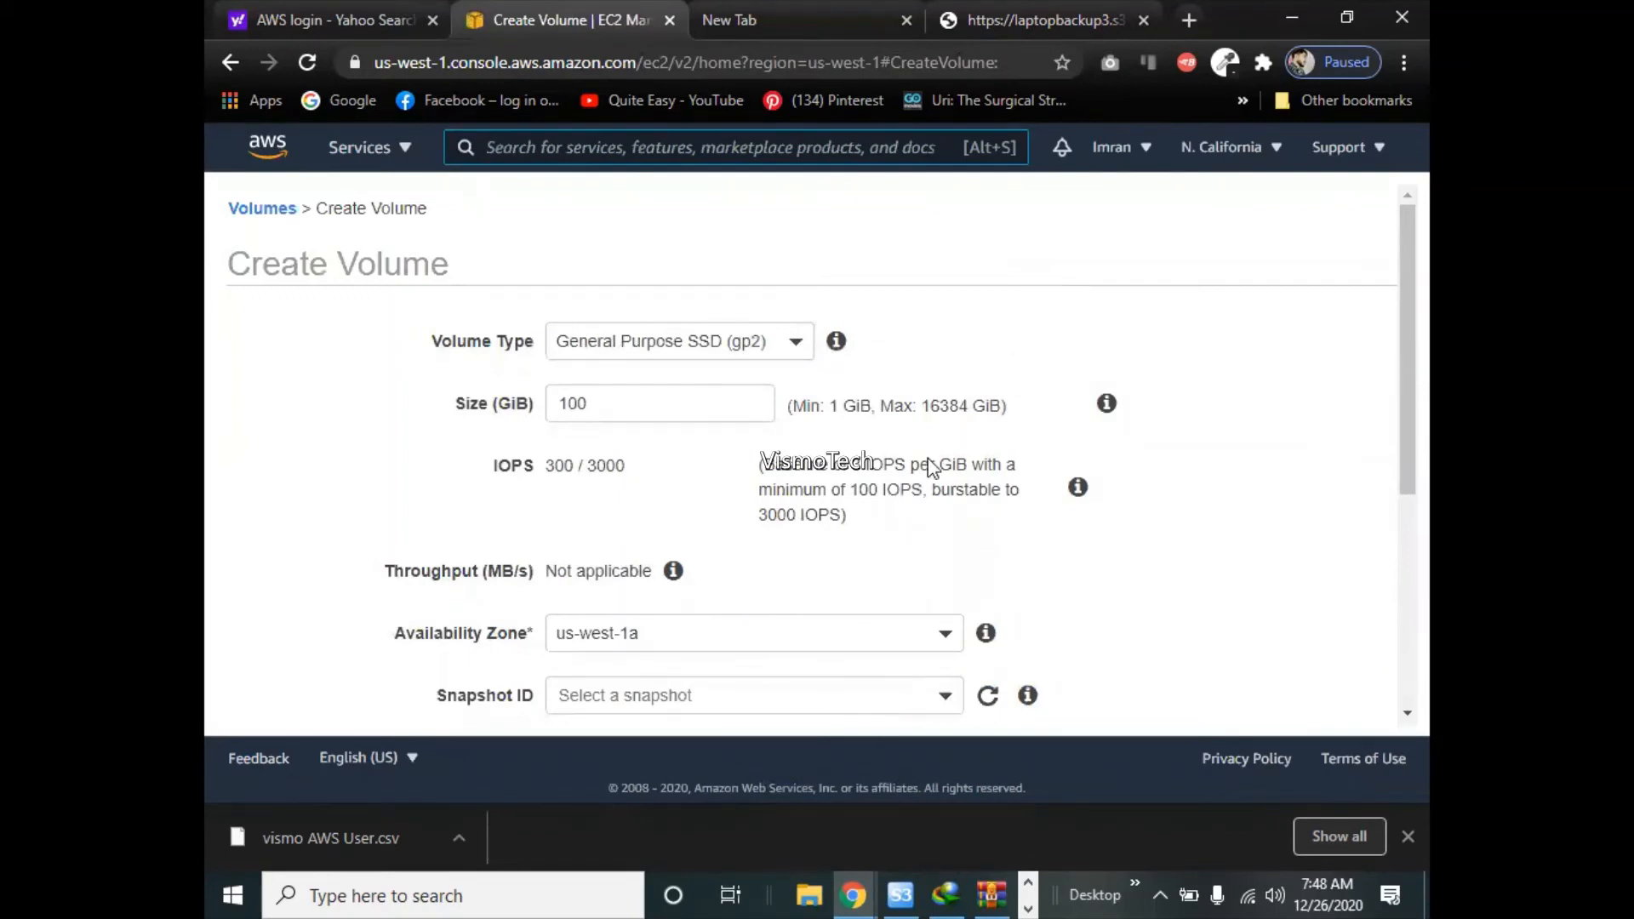
left_click(796, 636)
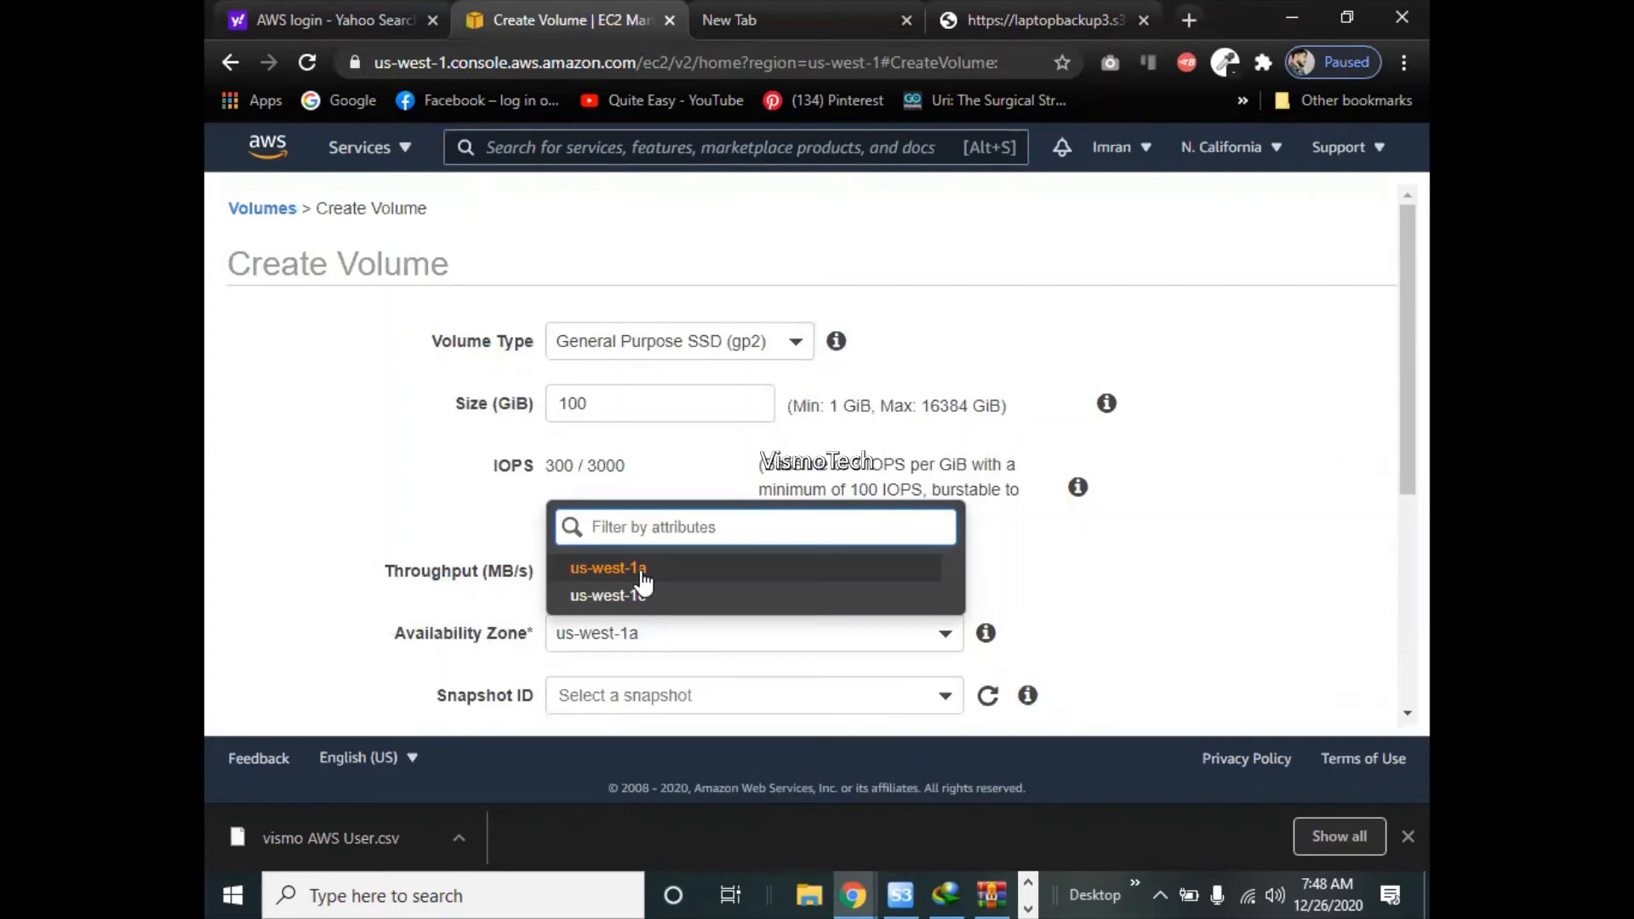
left_click(1115, 436)
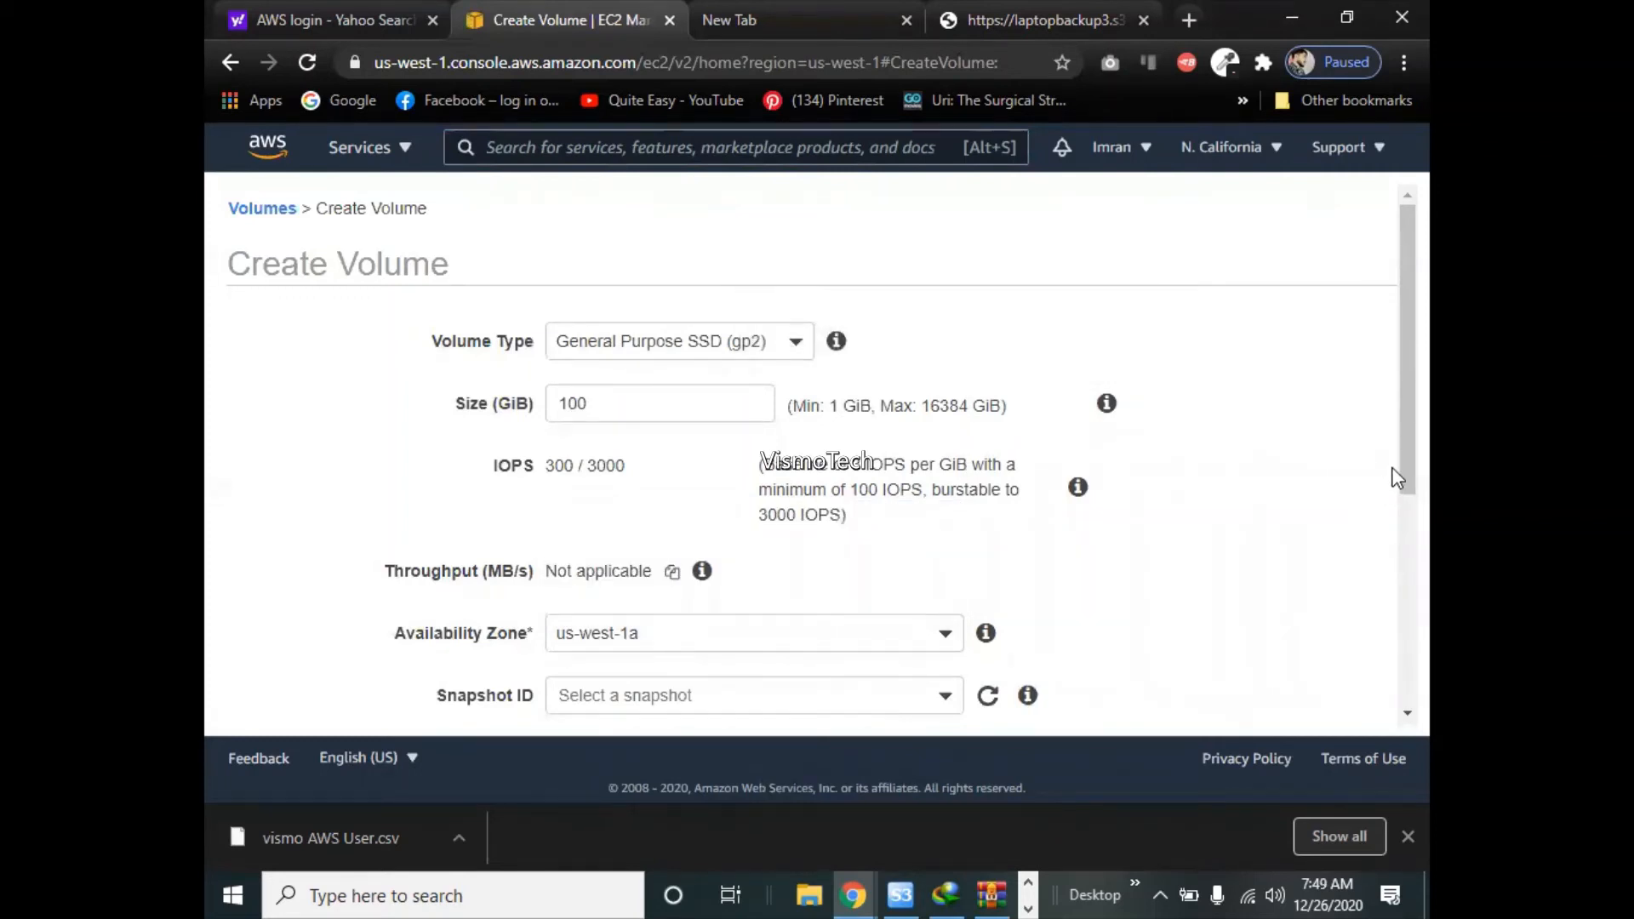
left_click_drag(1393, 468, 1354, 690)
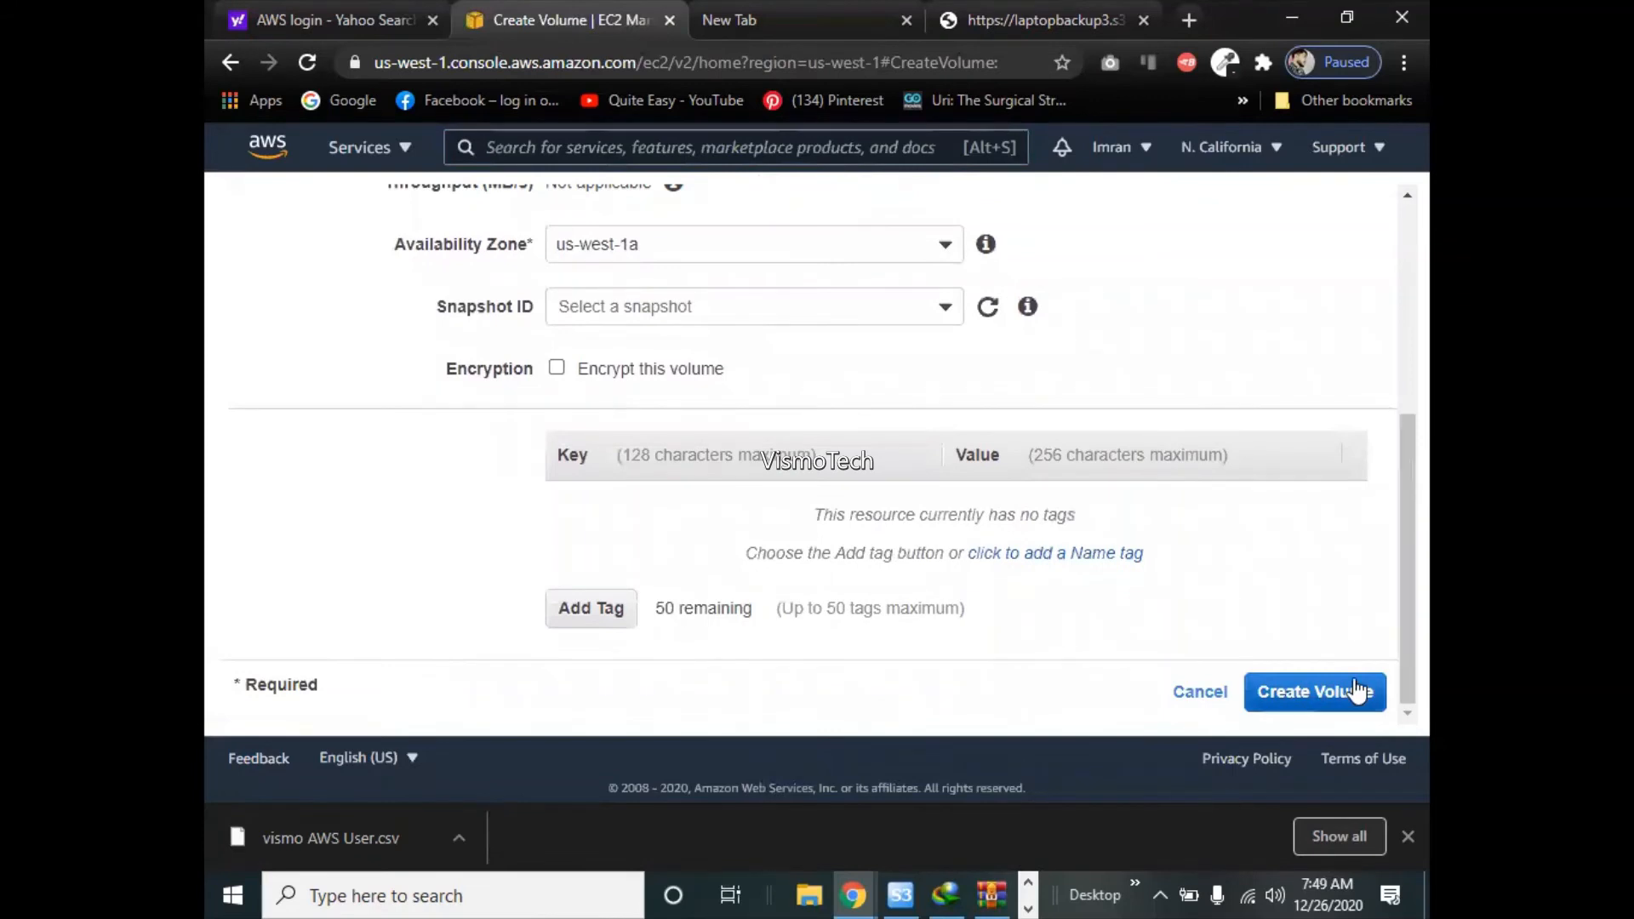
Add a tag with key Name and value Vimo-Drive, then create the volume.
left_click(573, 617)
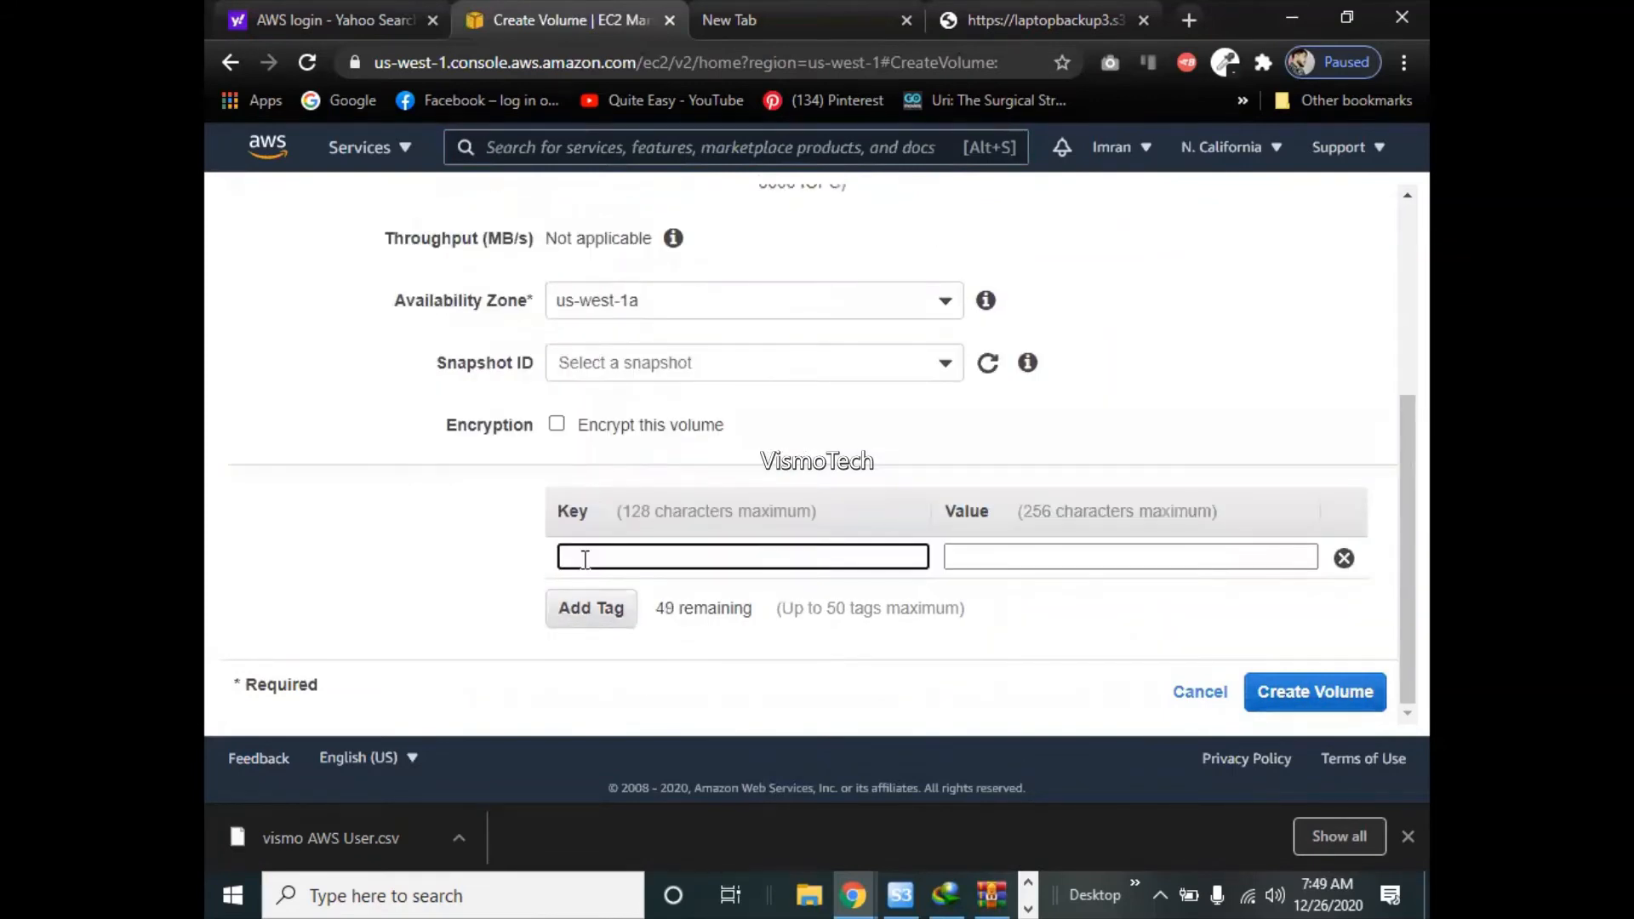
type("Name")
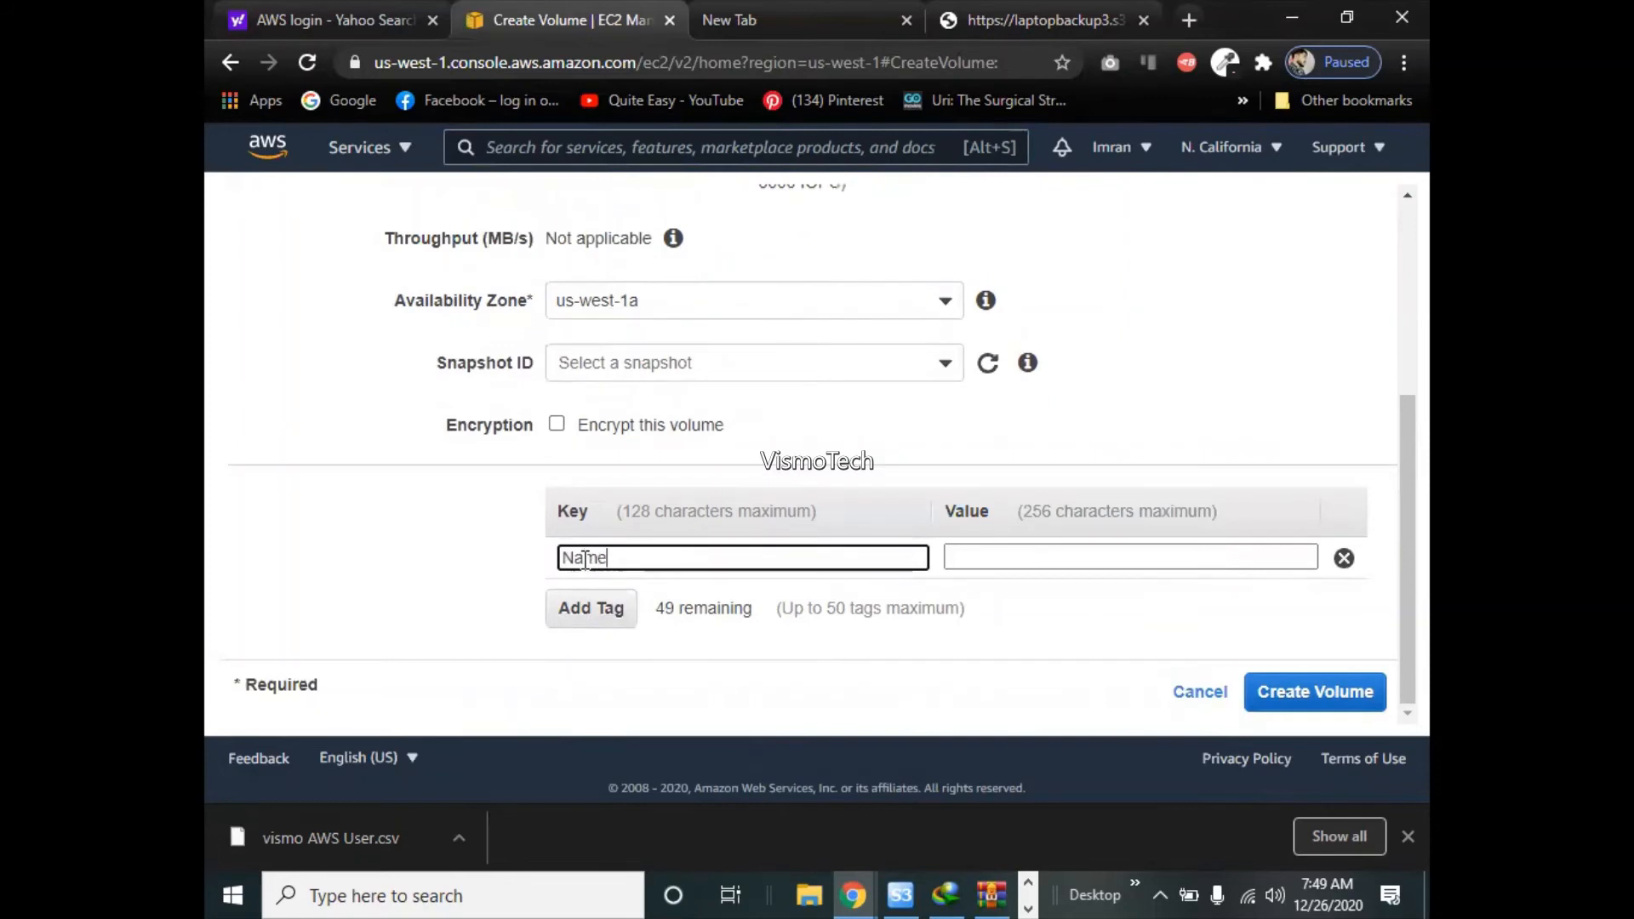
key("Tab")
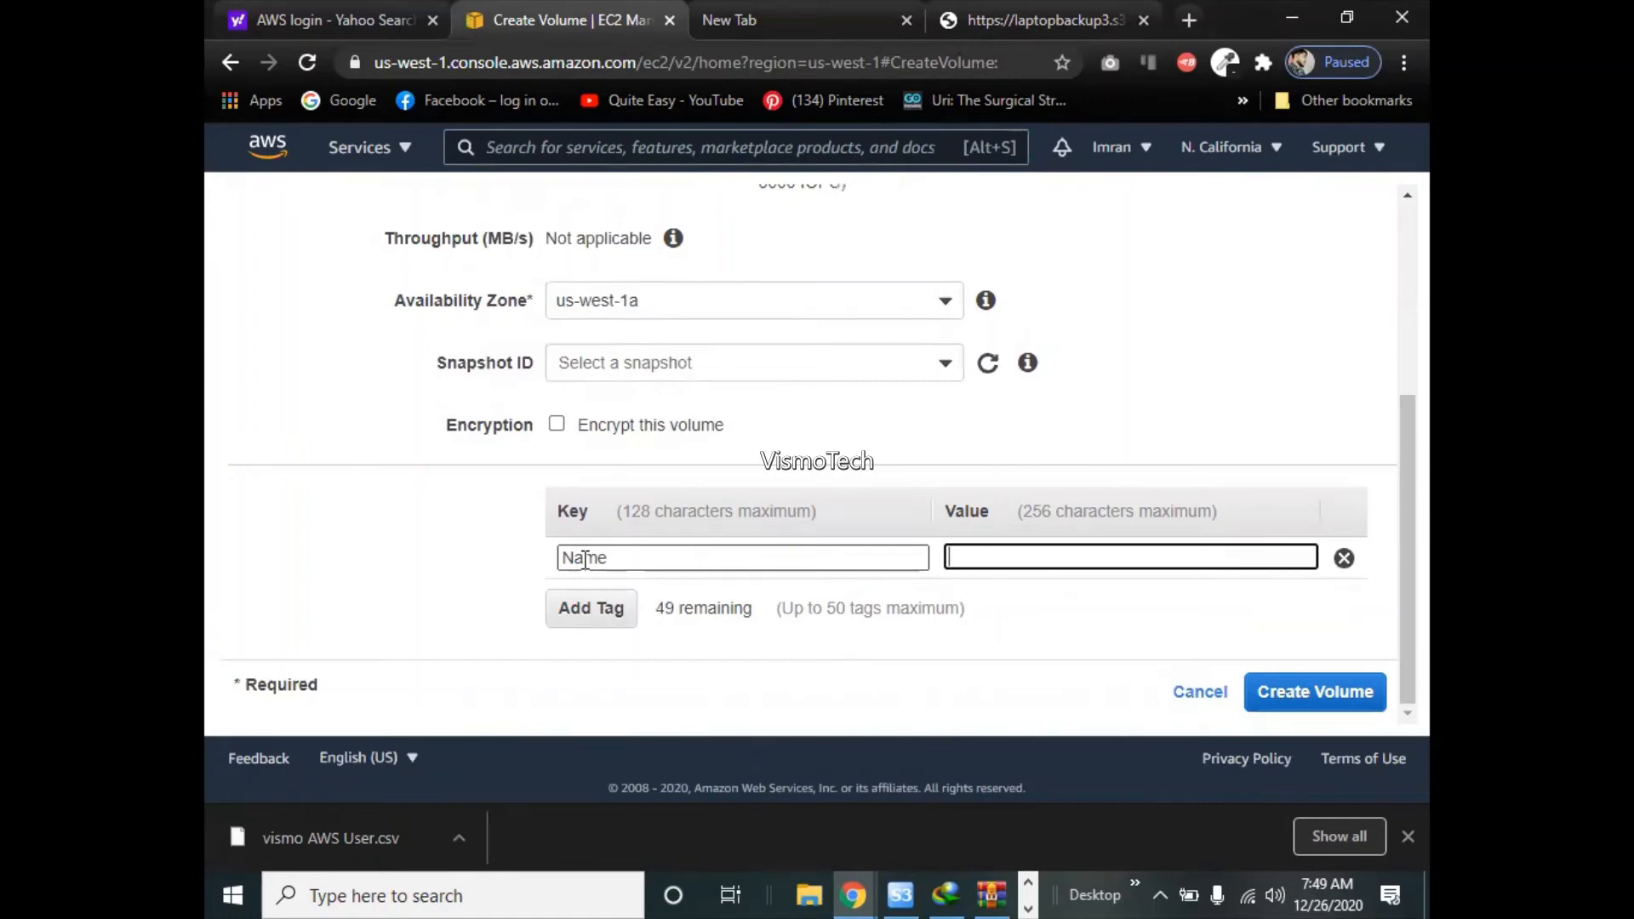
type("Vimo")
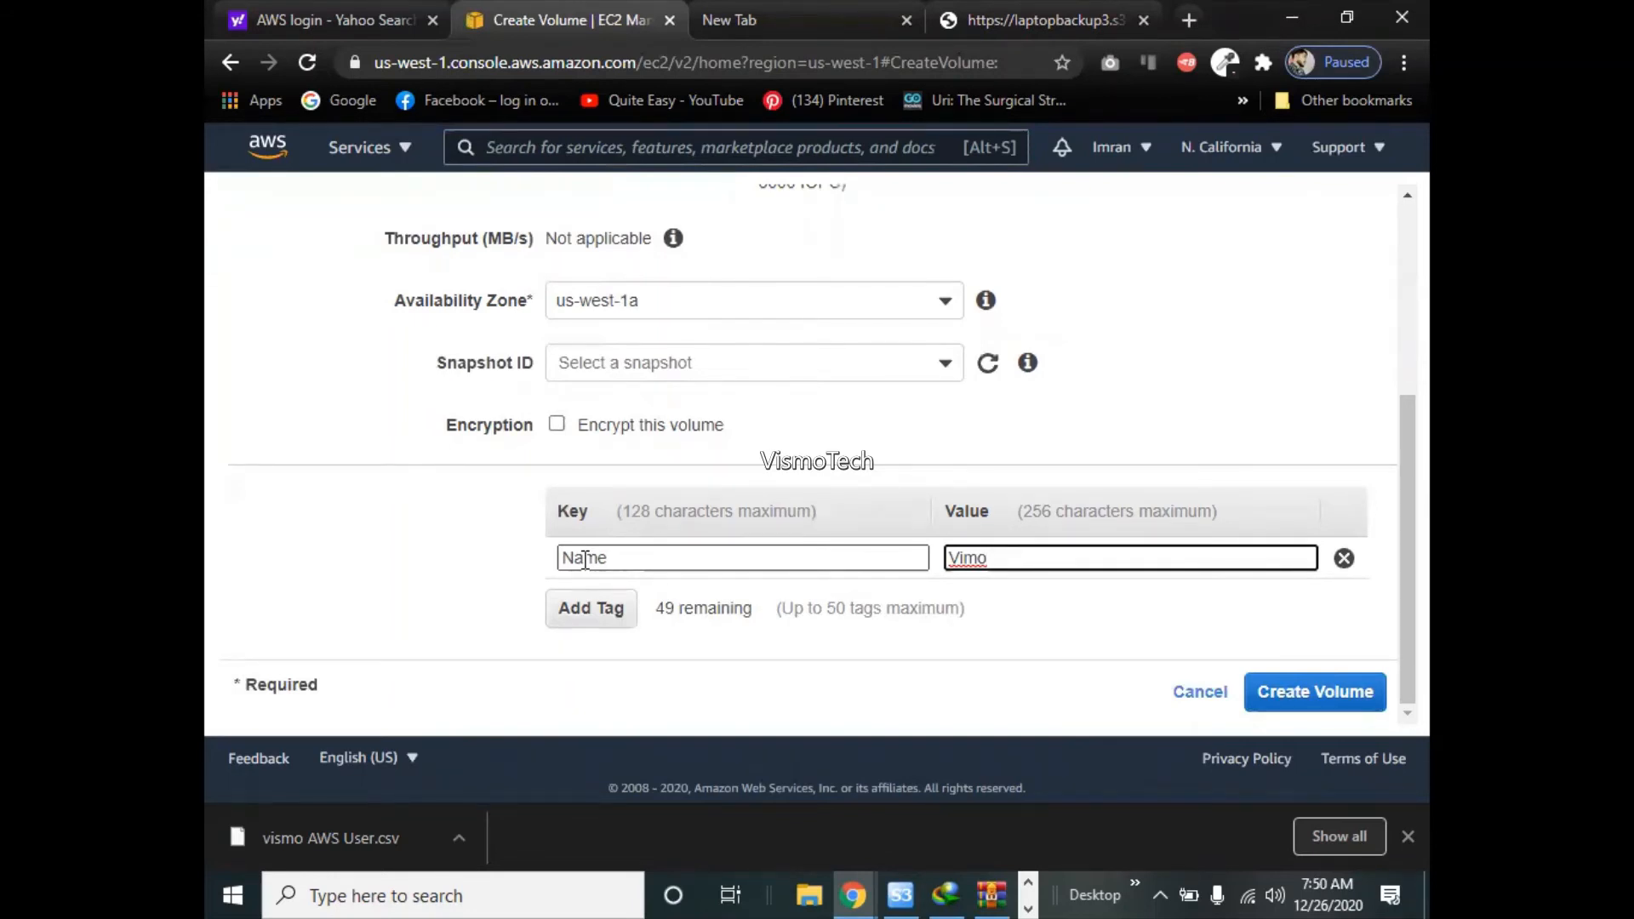
type("-Drive")
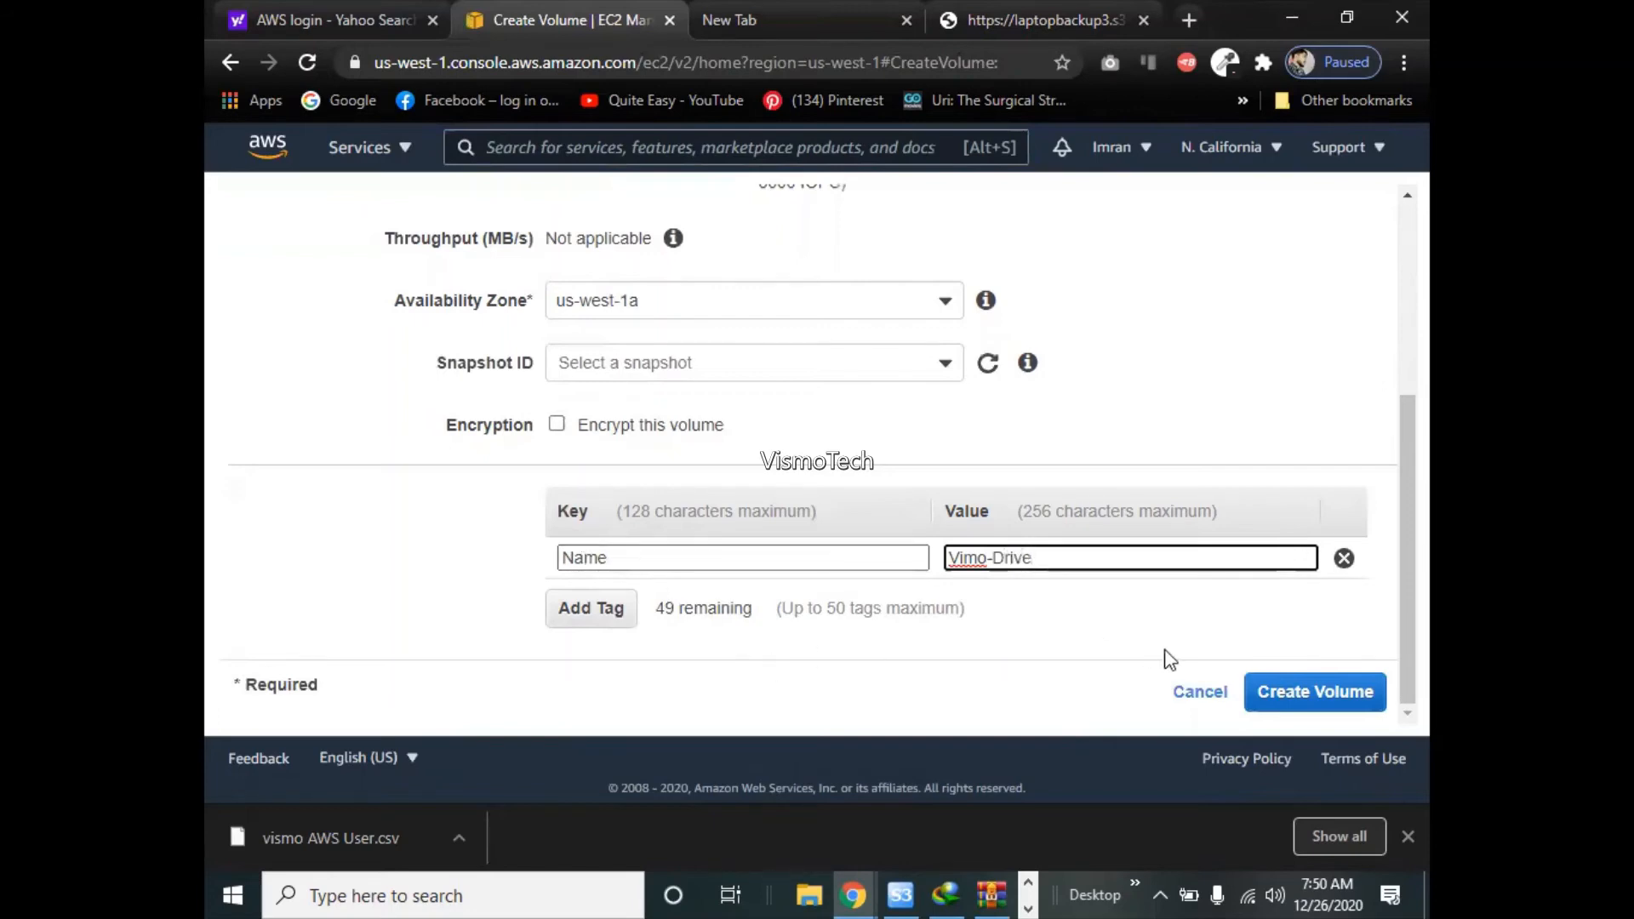
left_click(1298, 693)
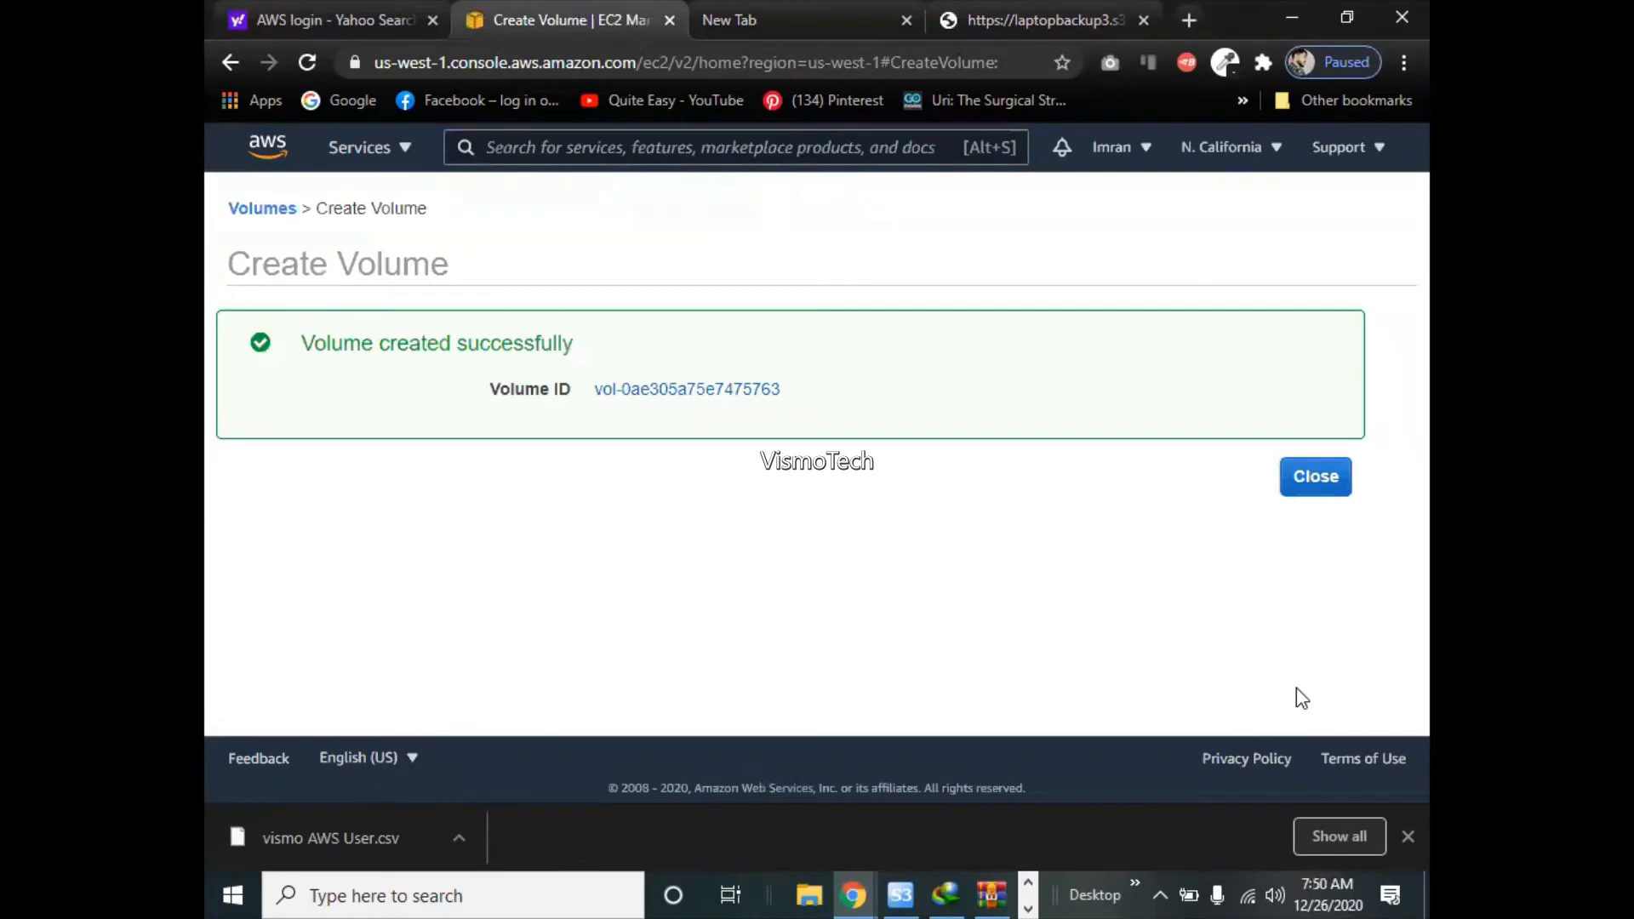
Open the new volume in the Volumes list and bring up the Vimo-Drive actions menu.
left_click(703, 397)
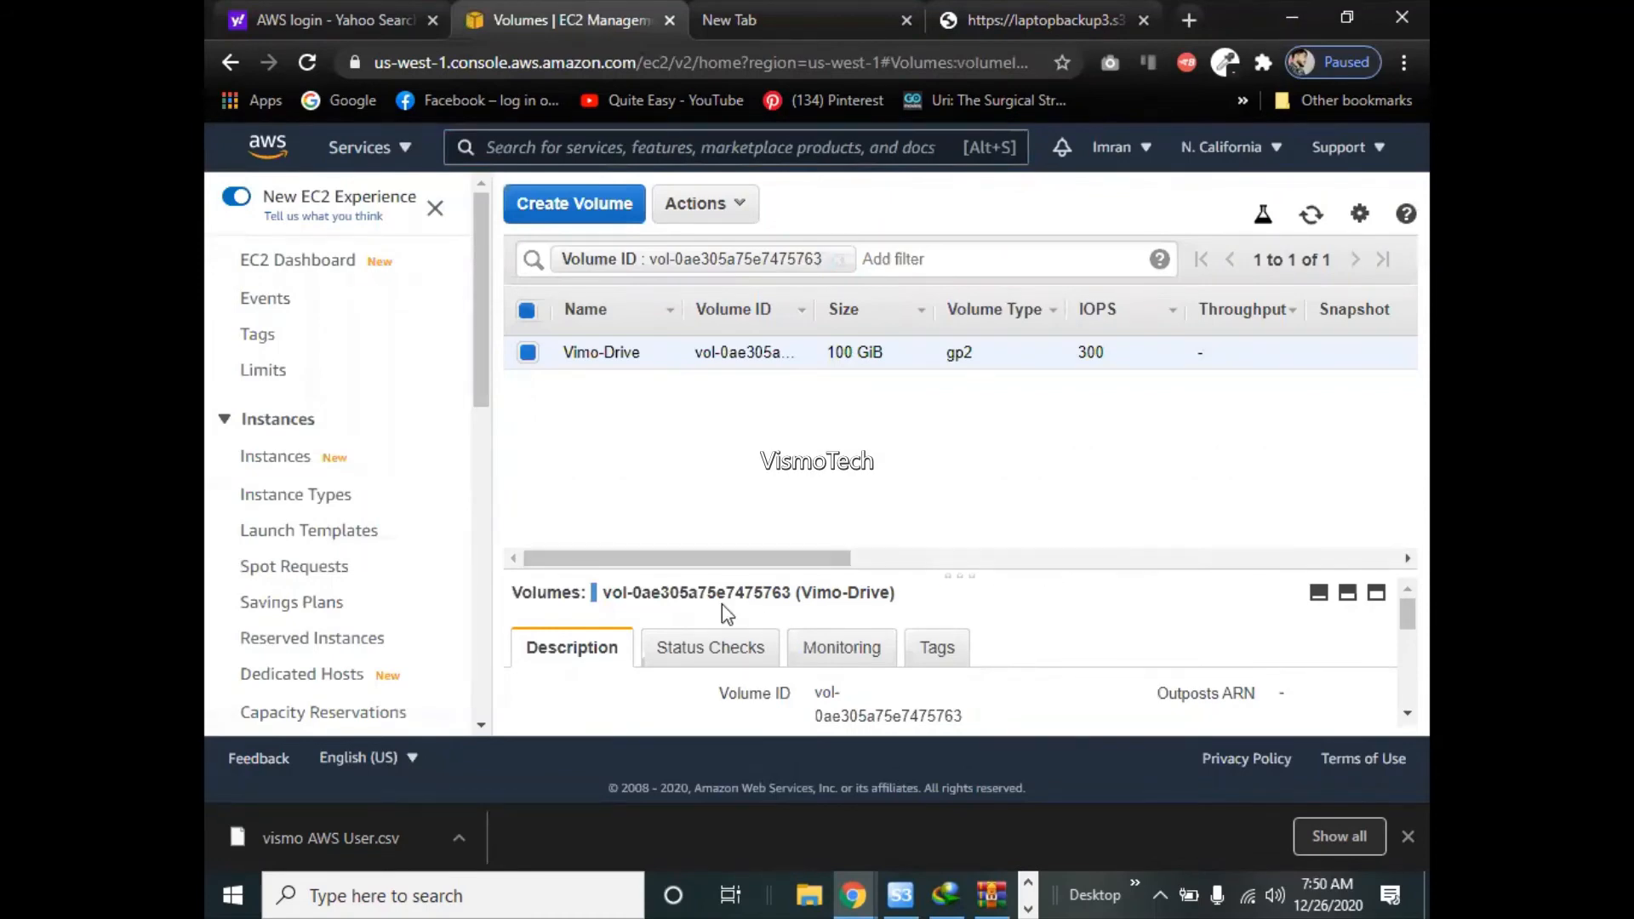
left_click_drag(728, 559, 637, 521)
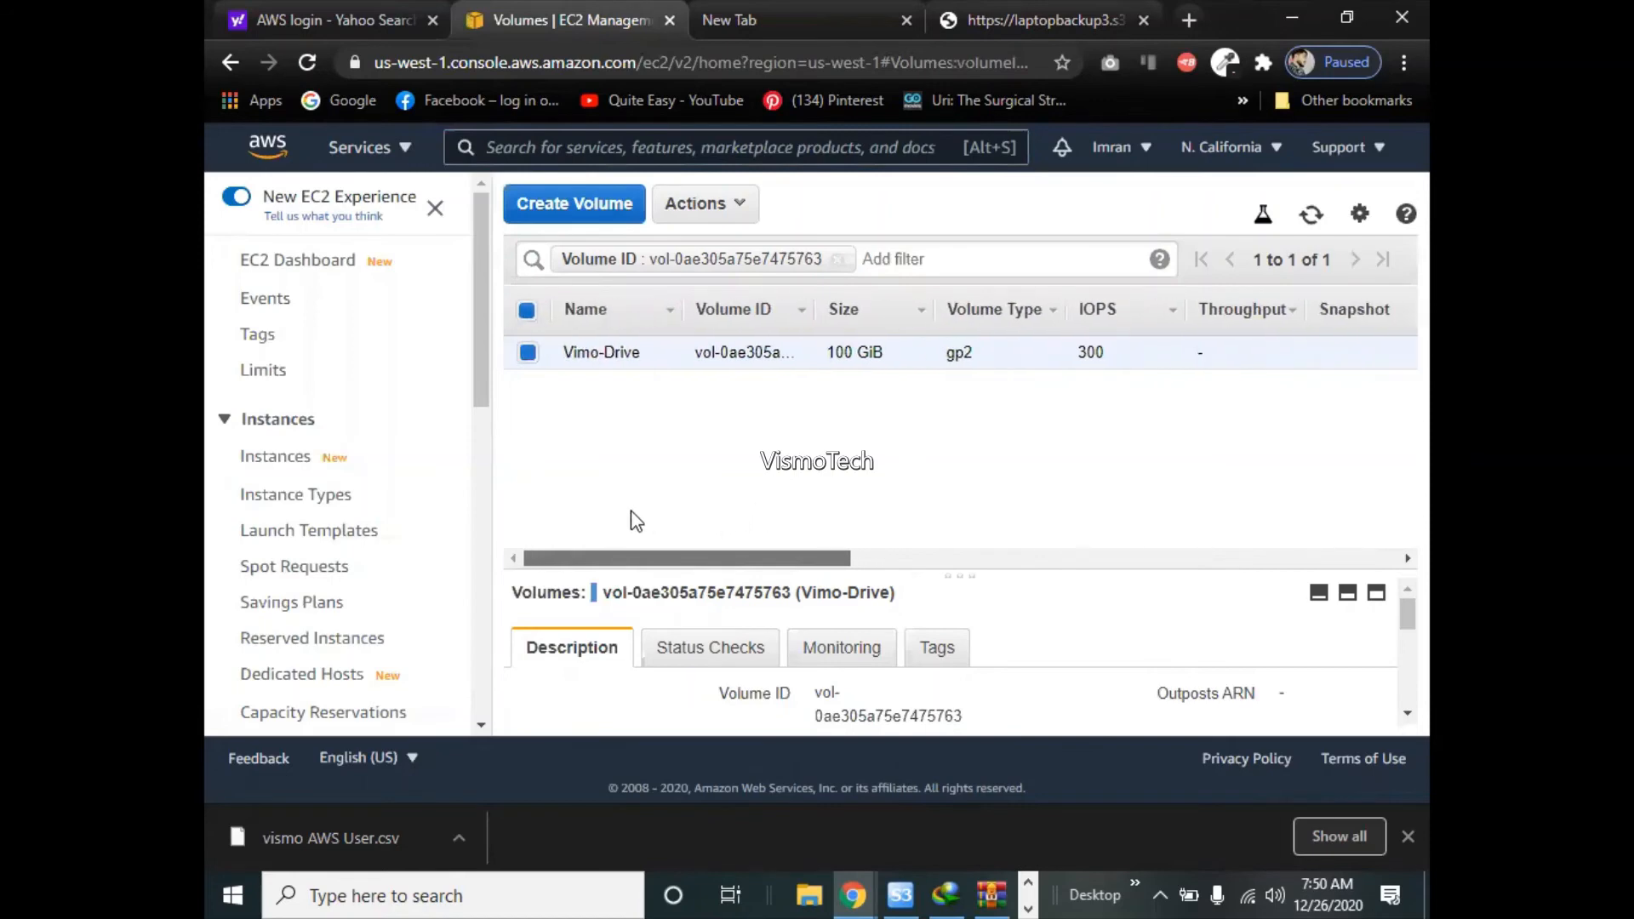
right_click(628, 357)
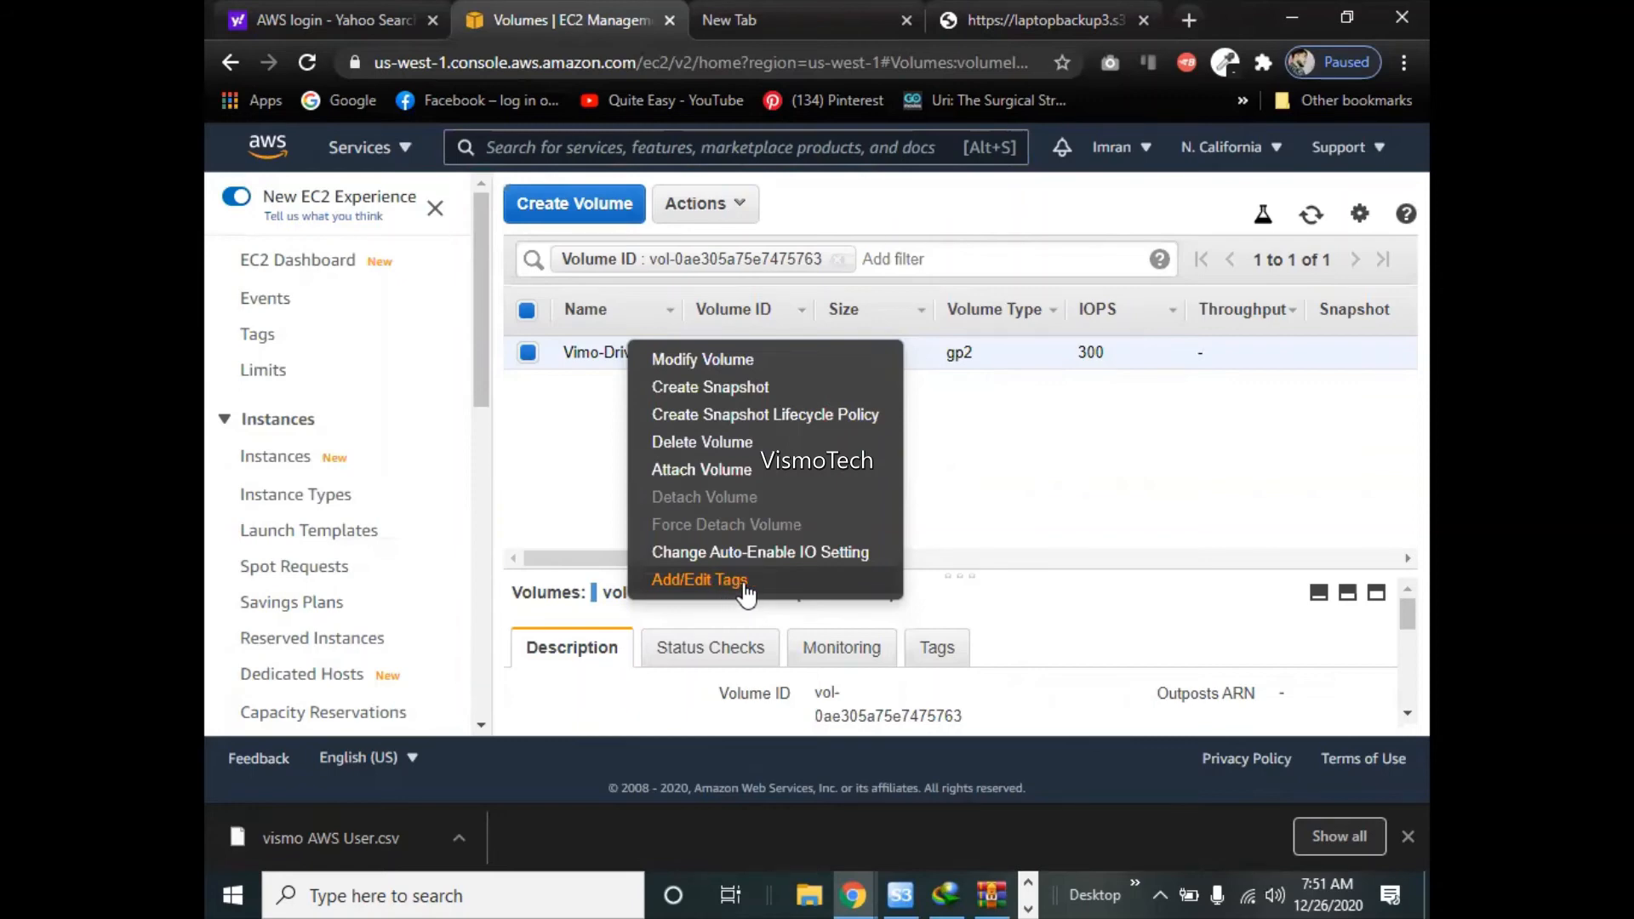
left_click(1005, 446)
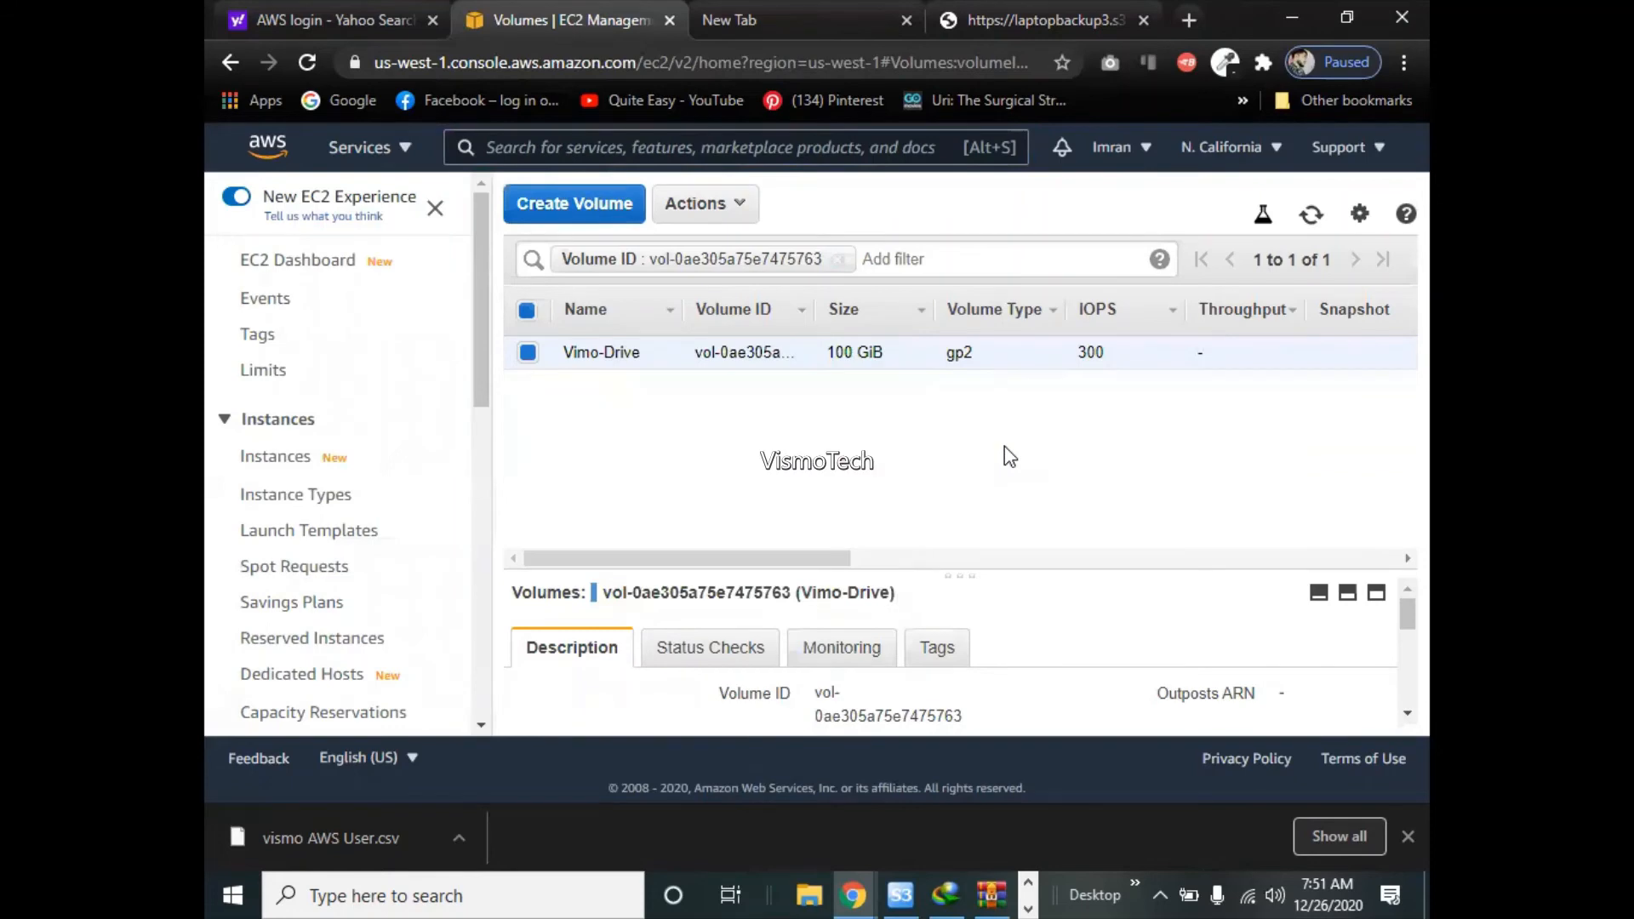
right_click(613, 354)
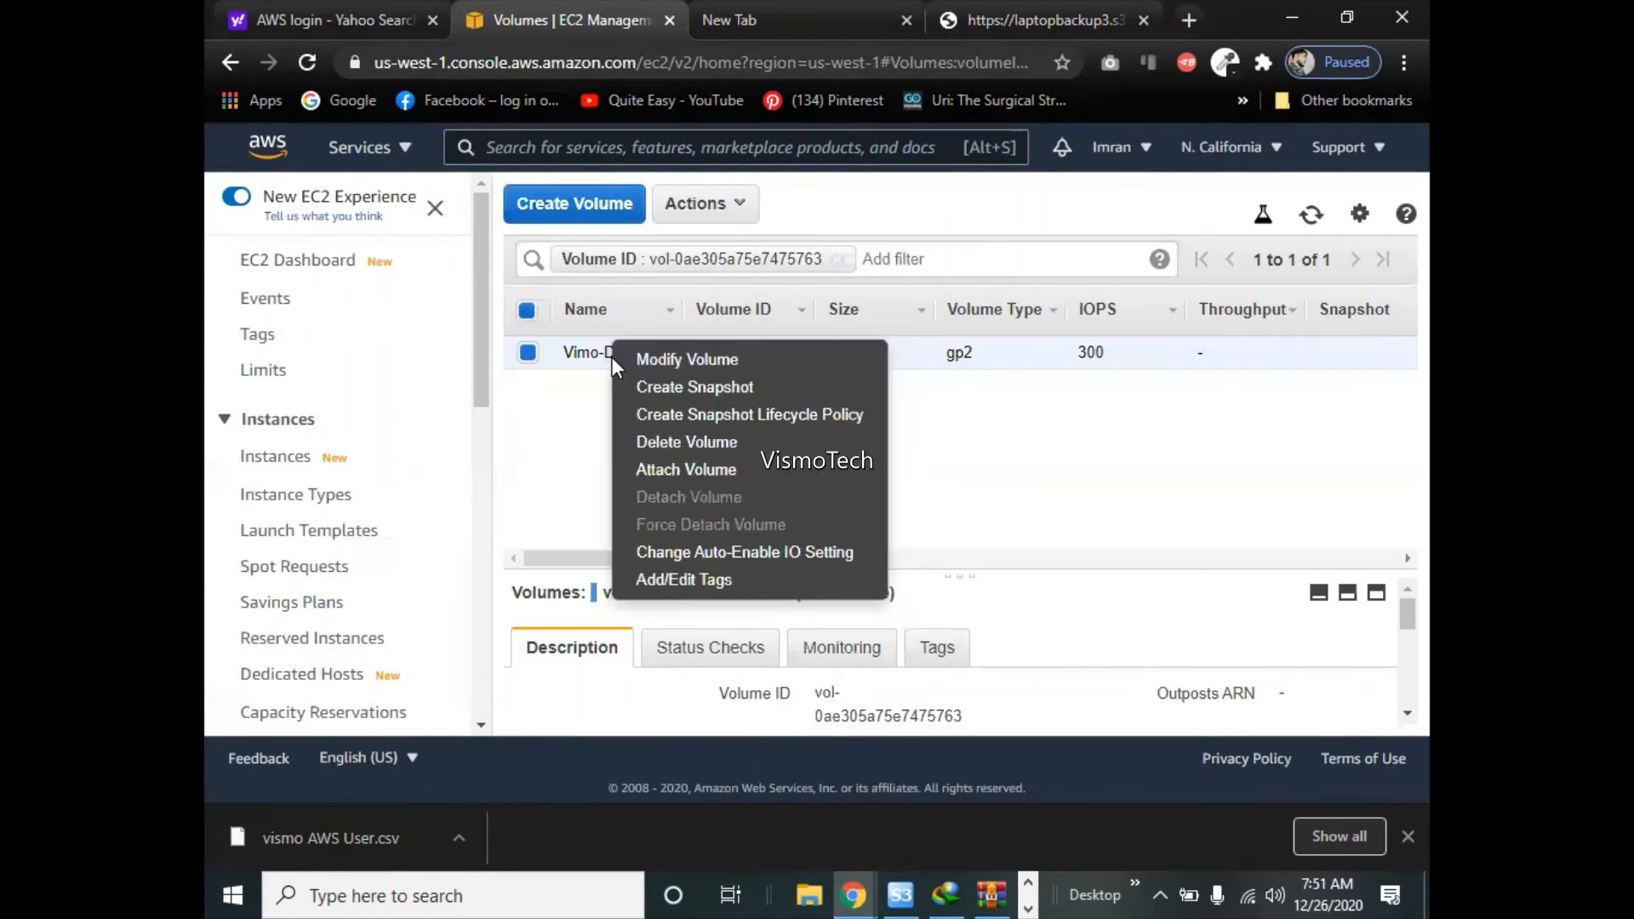
Open Modify Volume for Vimo-Drive and enter a new size of 101 GiB.
left_click(666, 361)
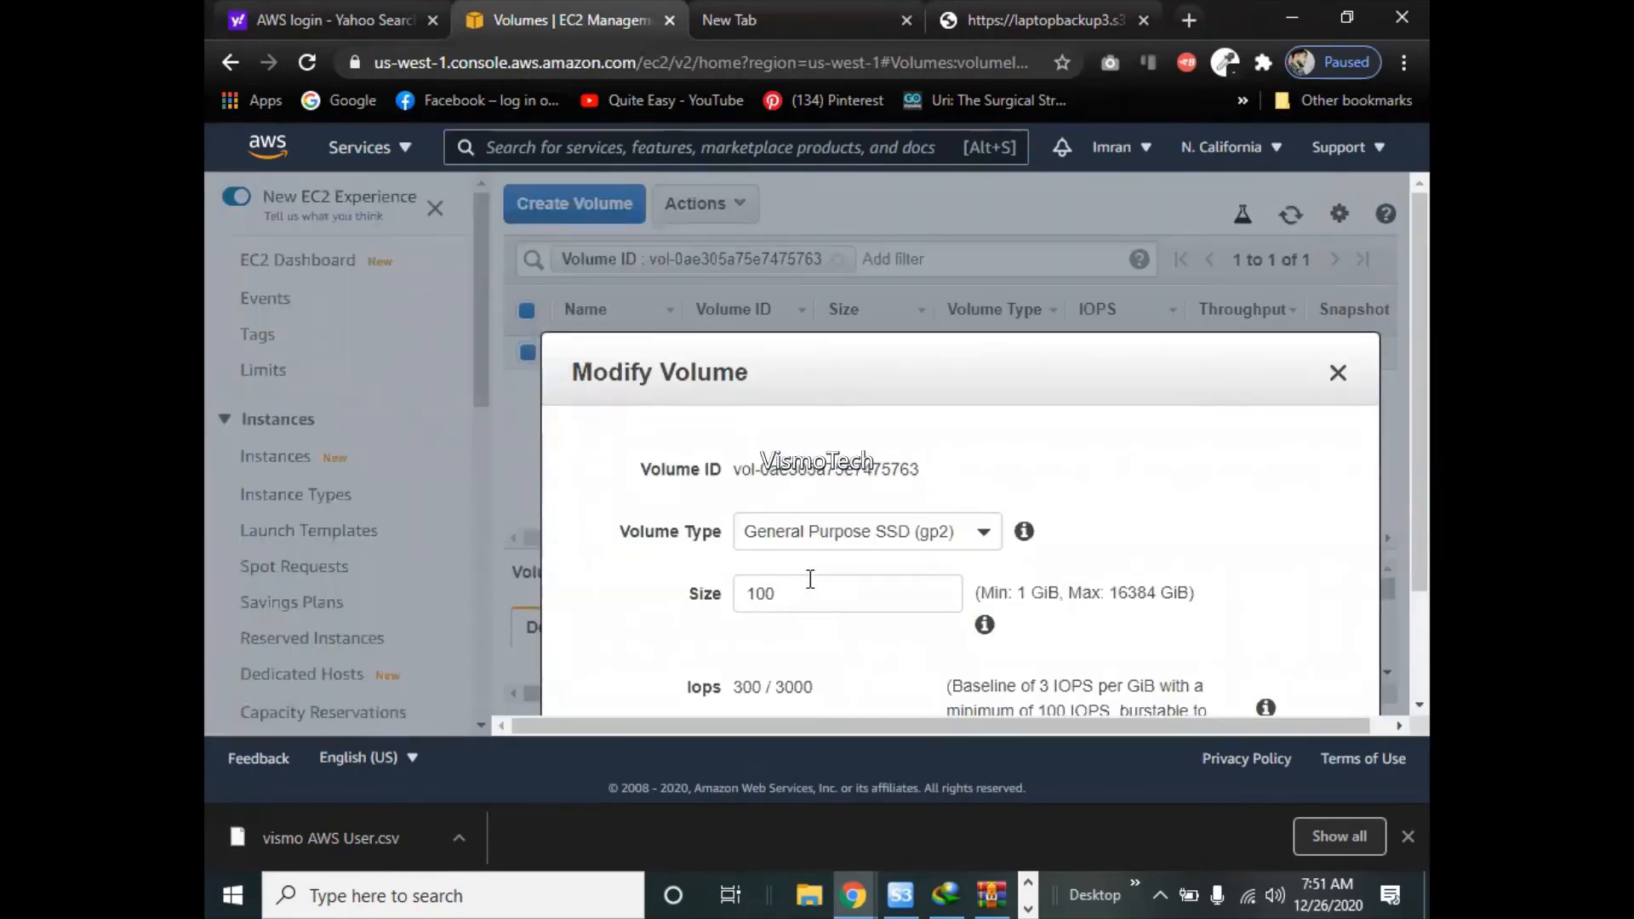
double_click(810, 582)
left_click(810, 595)
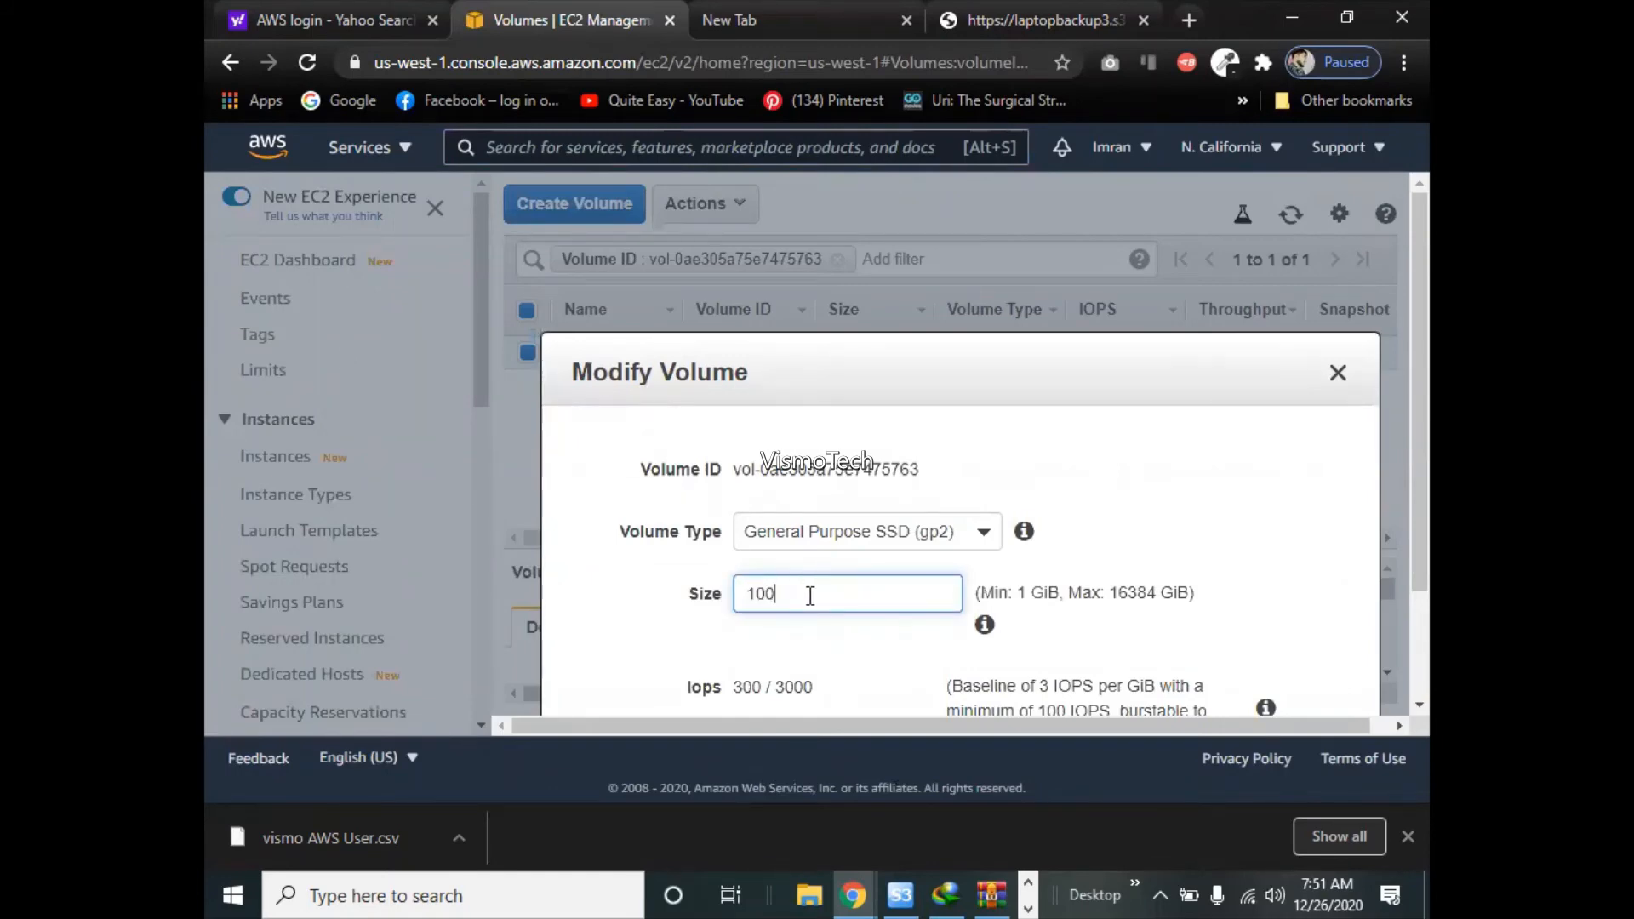
double_click(810, 595)
left_click(811, 595)
key("BackSpace")
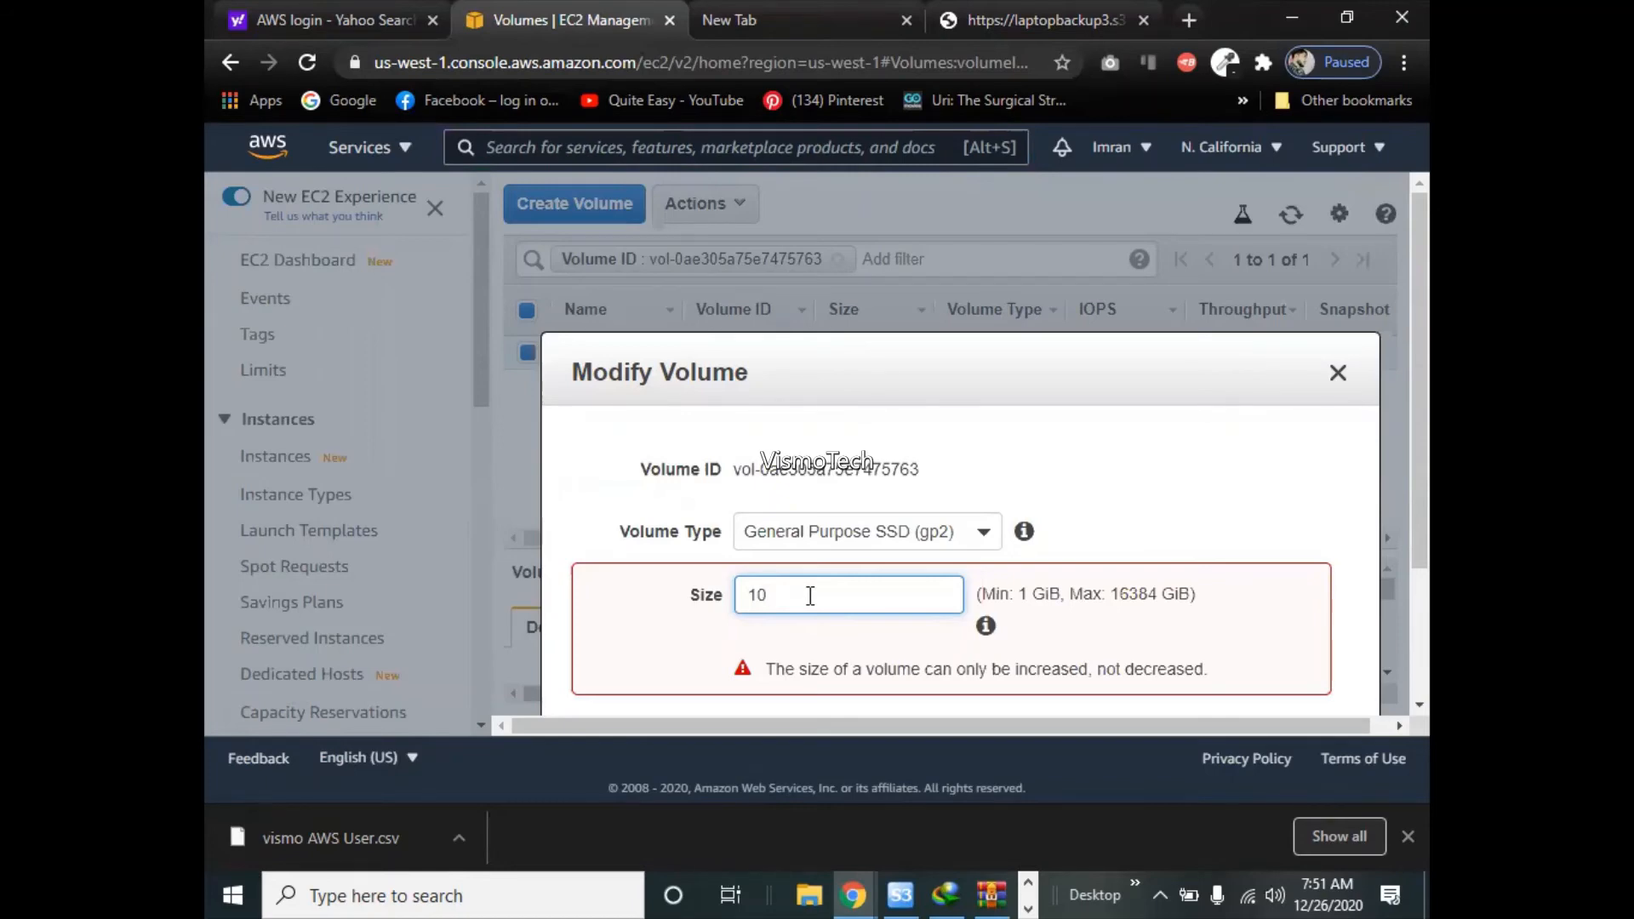
scroll(1394, 562, "down", 1)
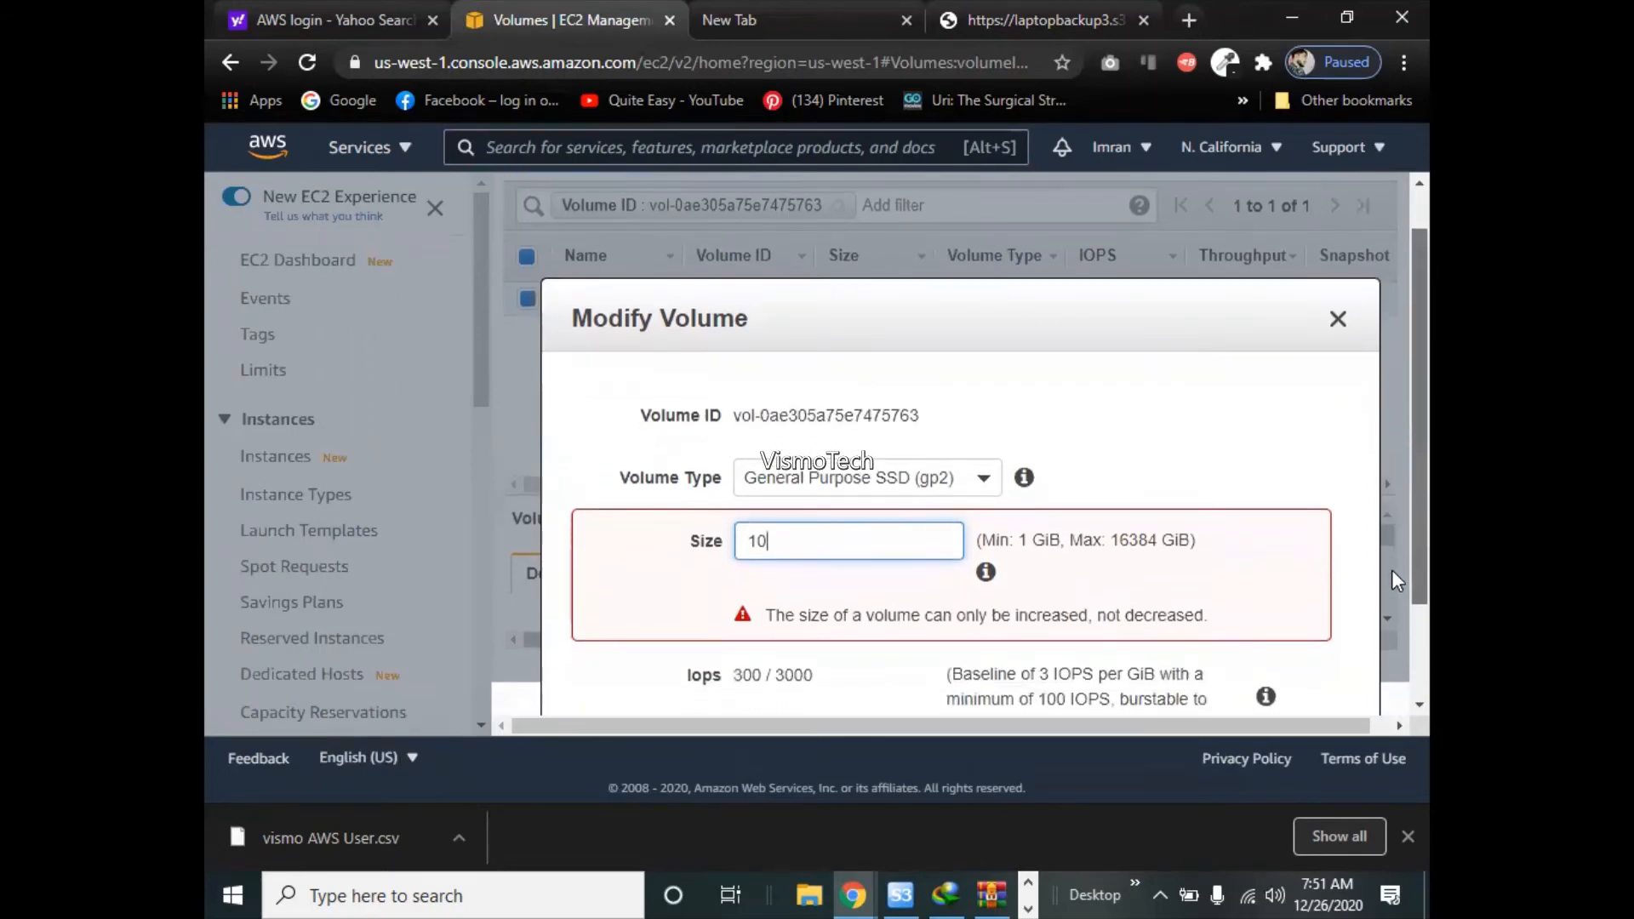
scroll(1398, 581, "down", 2)
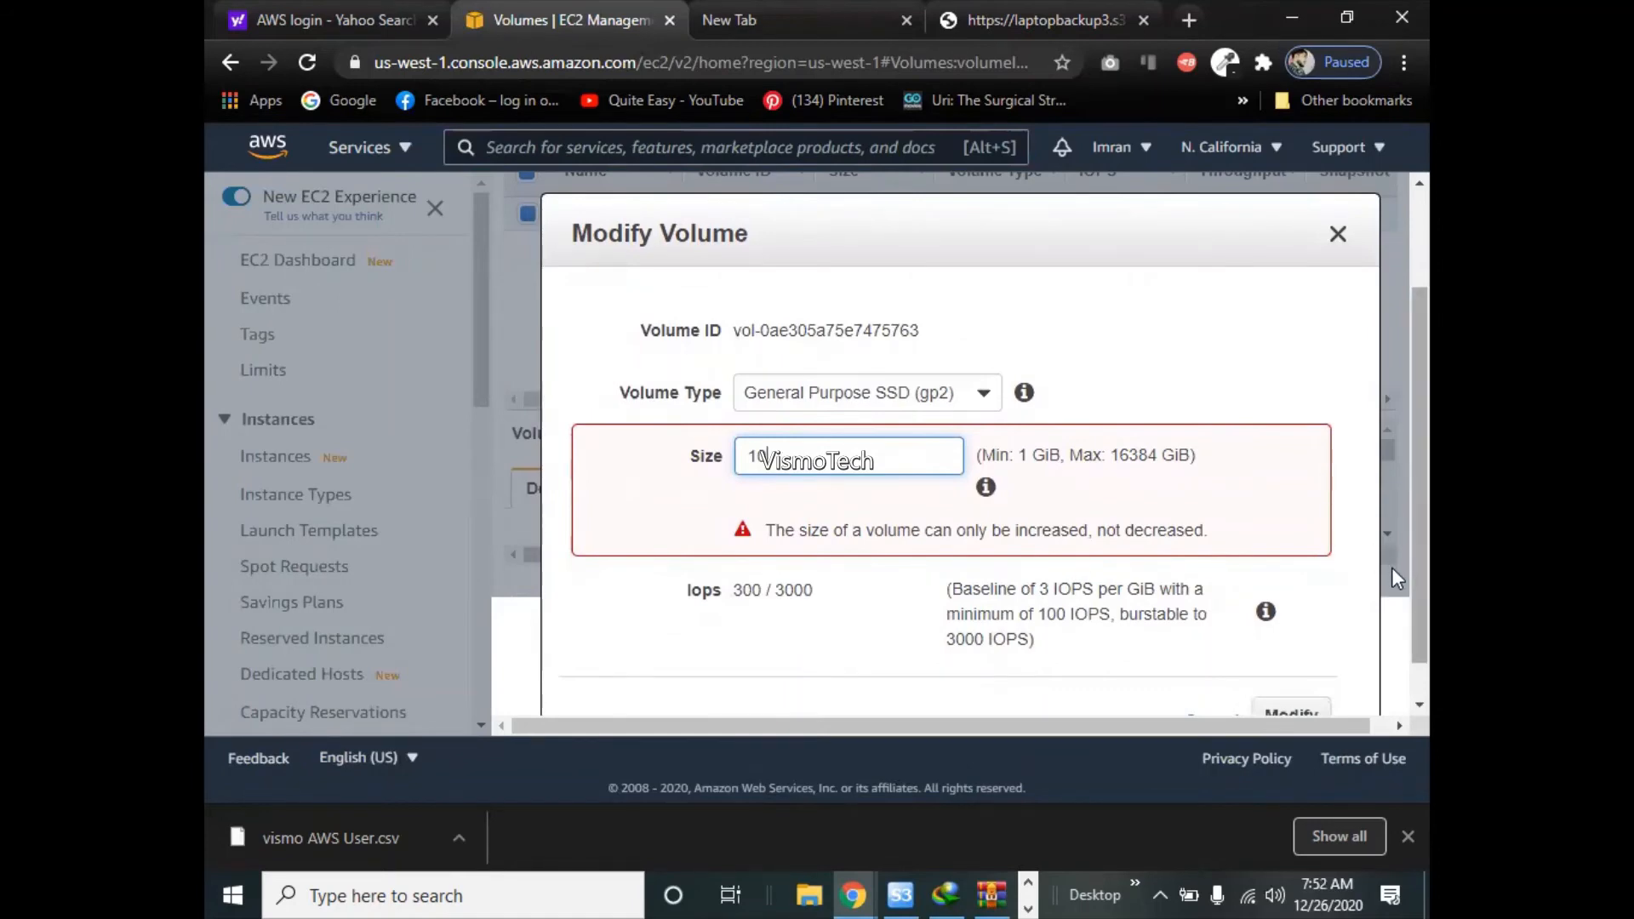
scroll(1391, 567, "down", 1)
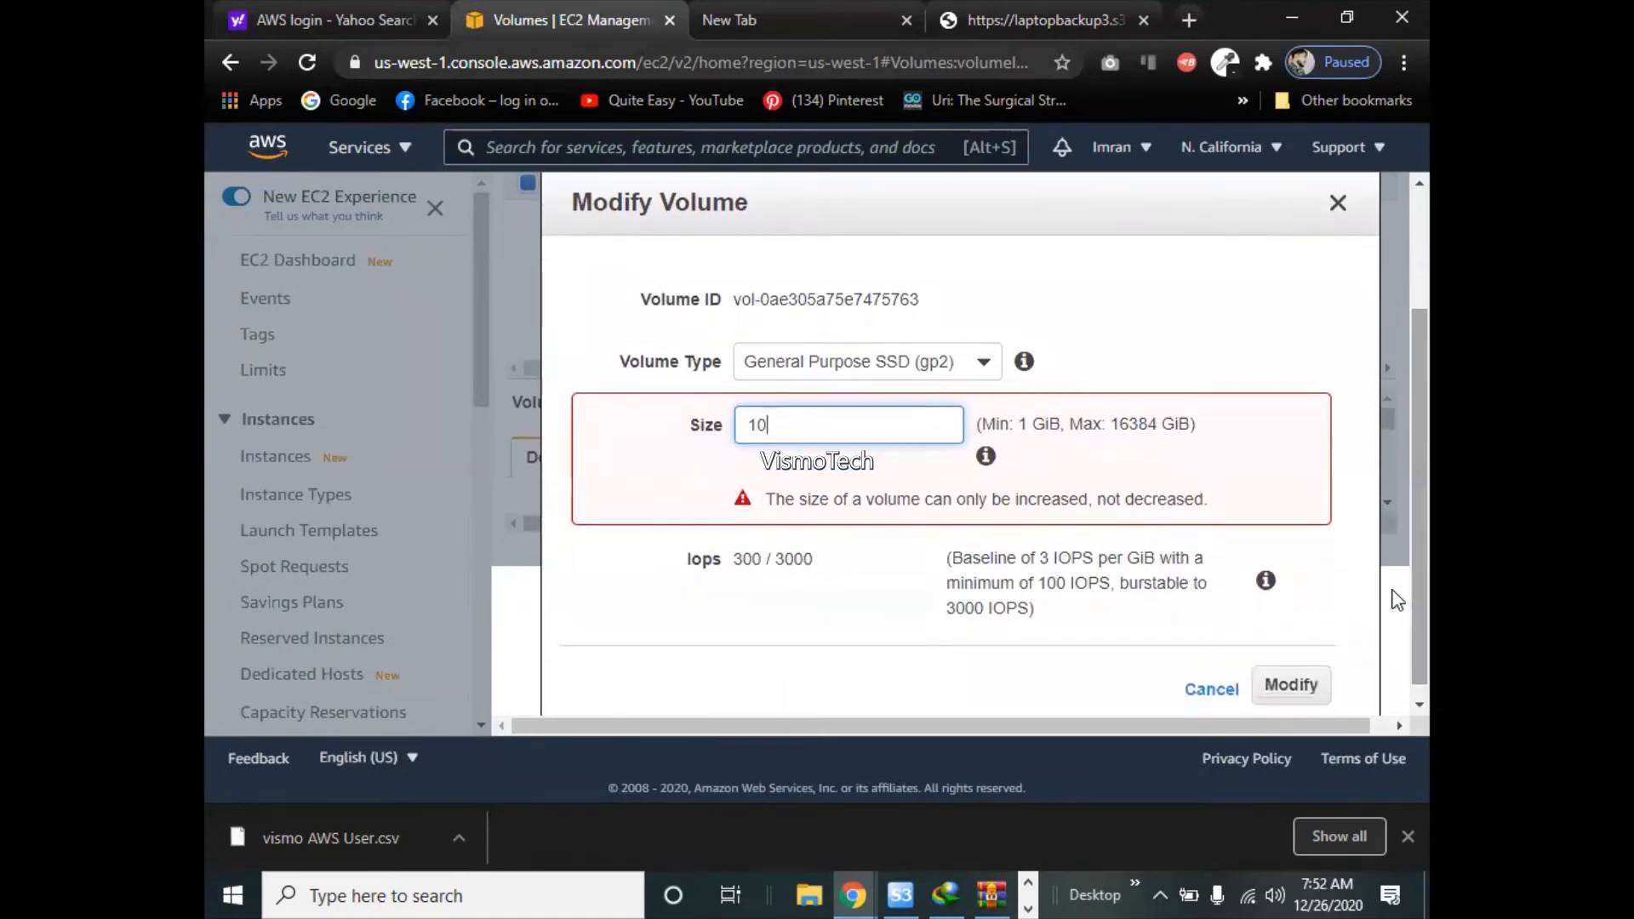
double_click(849, 422)
type("1")
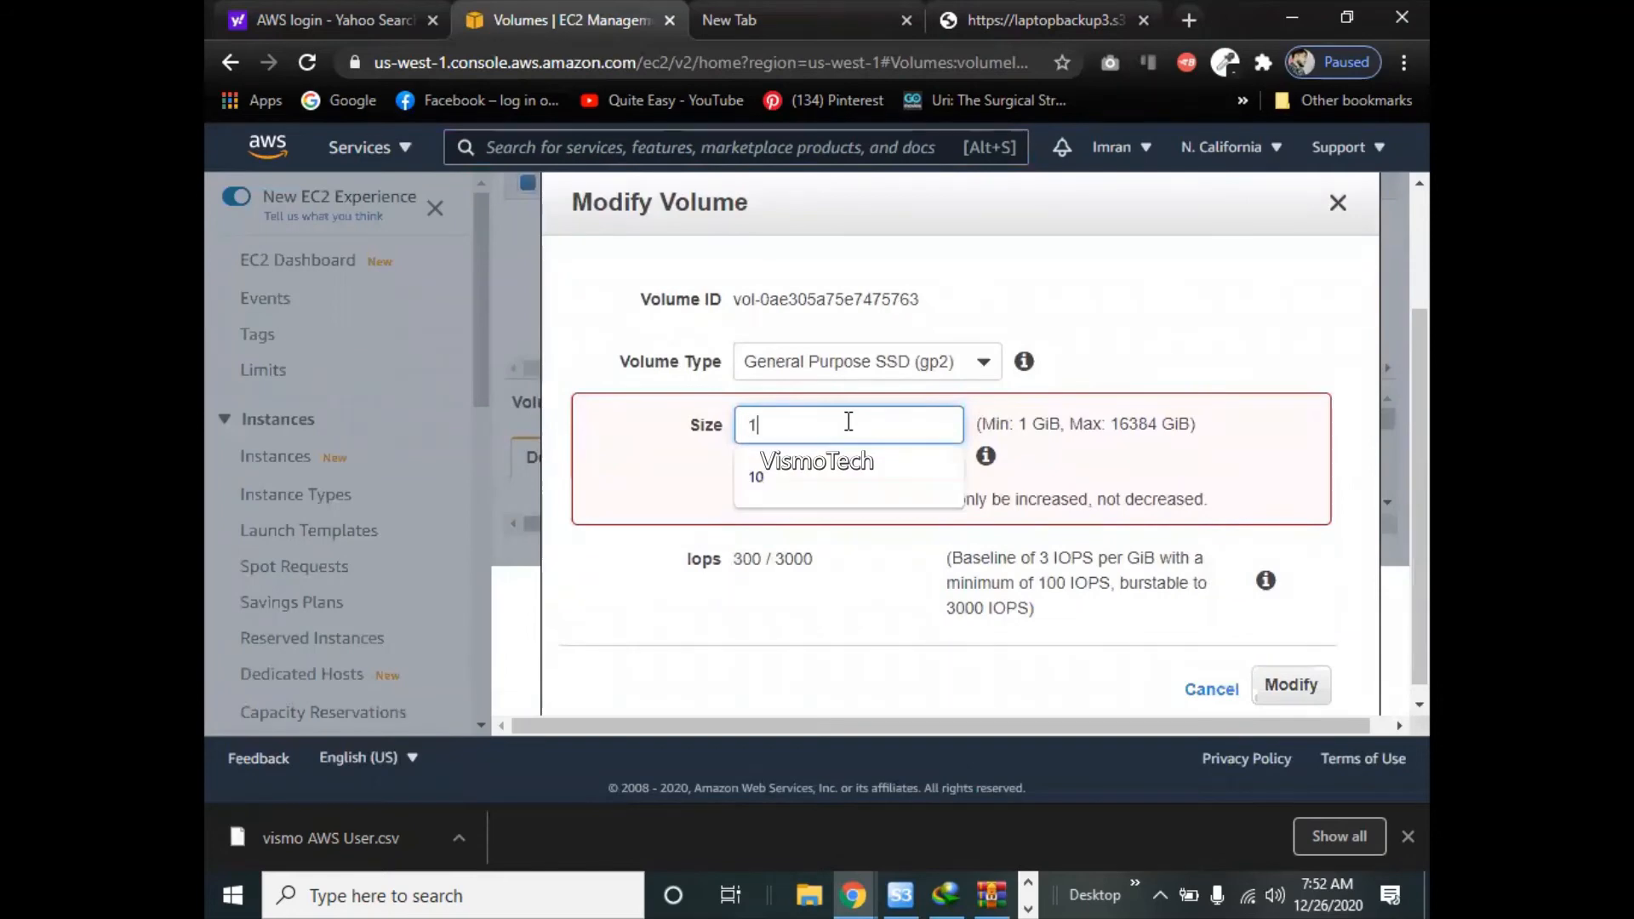
type("01")
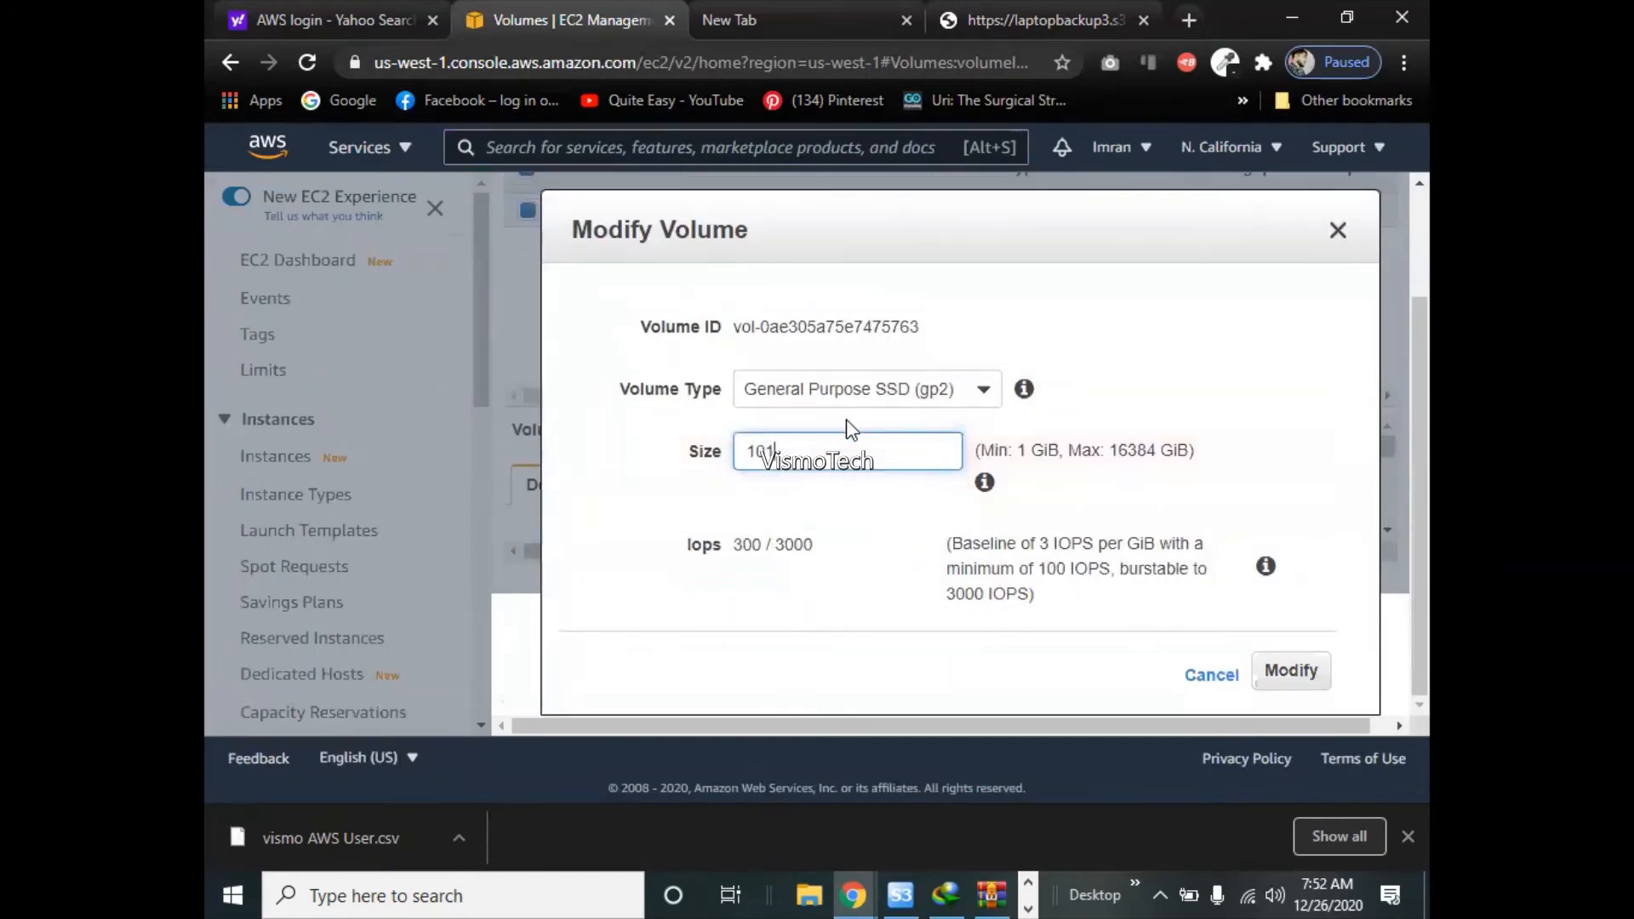
left_click(784, 668)
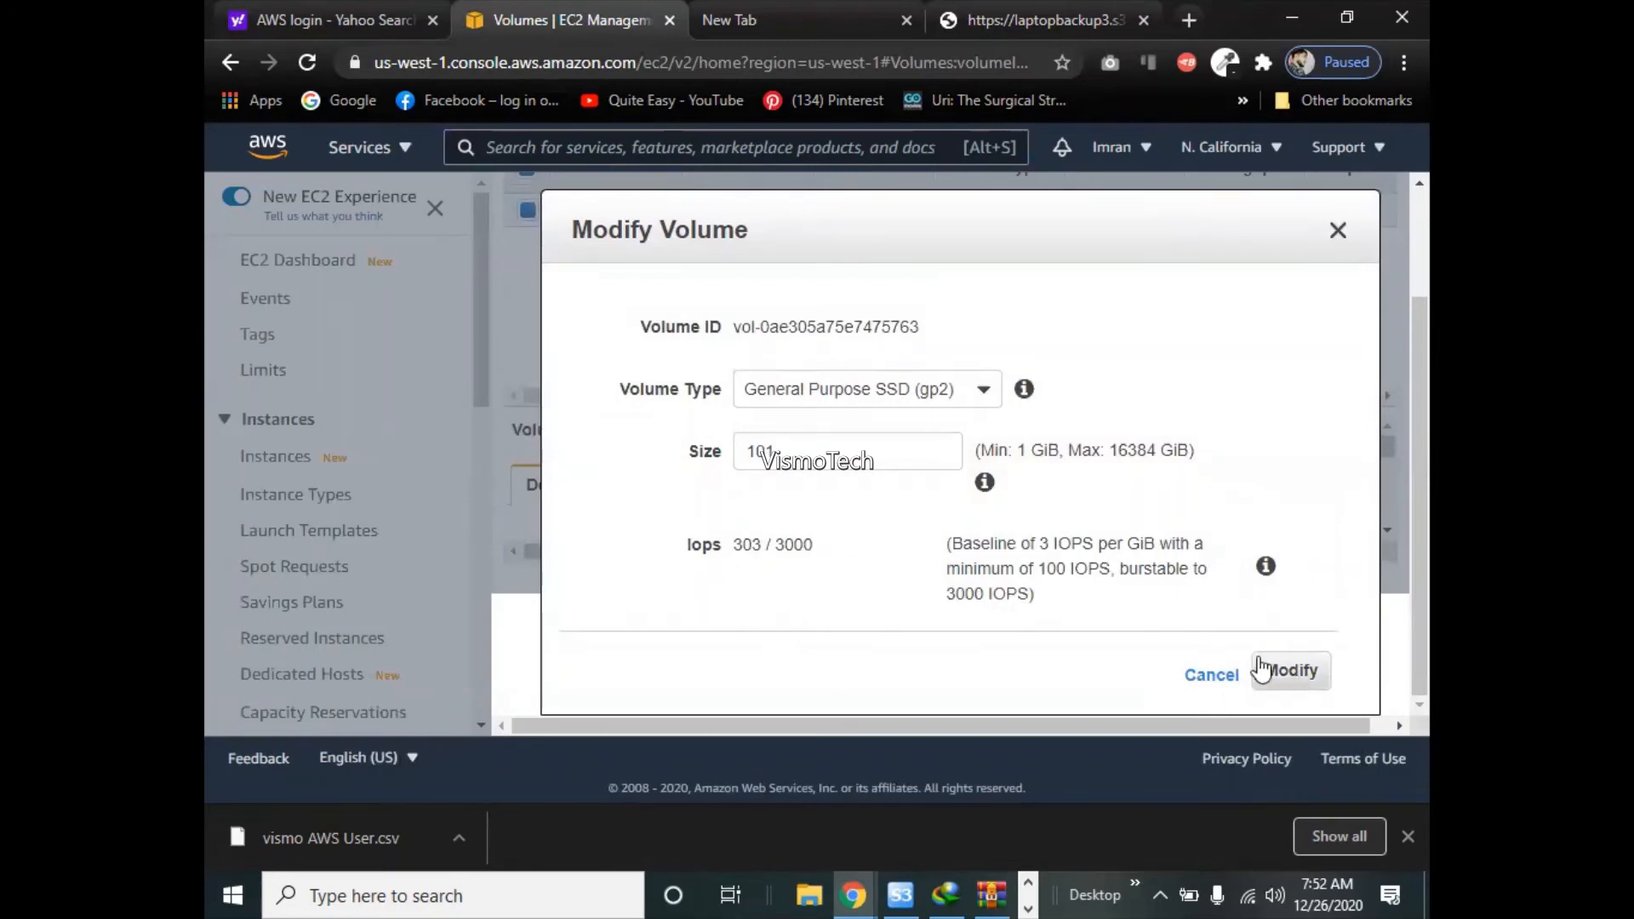
Re-enter the size as 101 GiB after trying 99, and submit the modification.
double_click(772, 450)
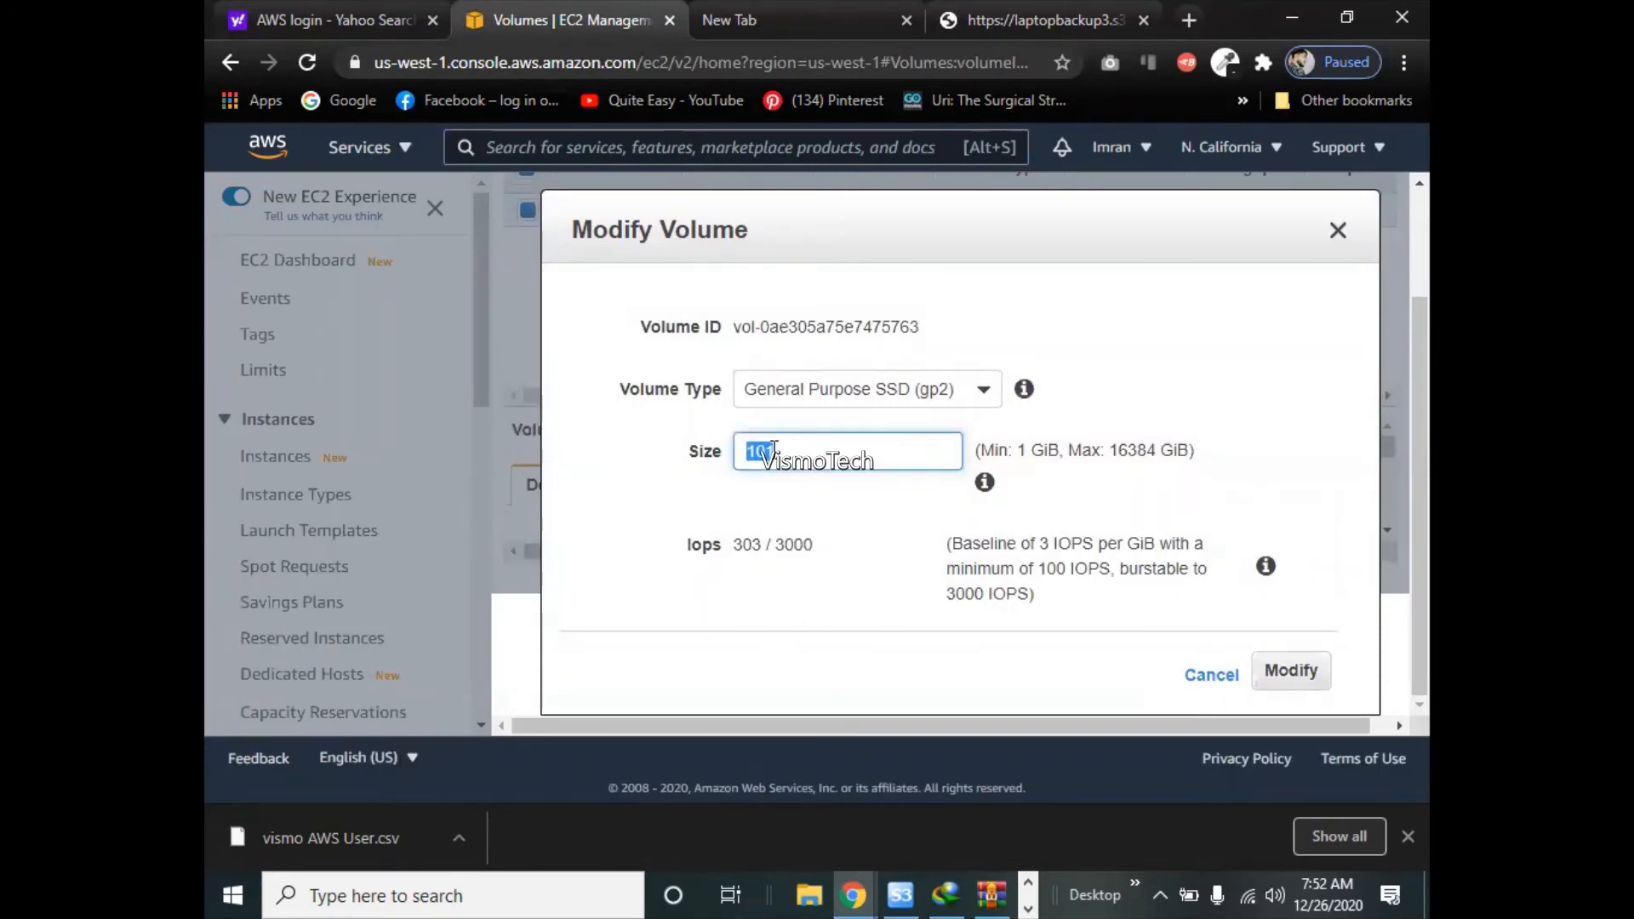
type("99")
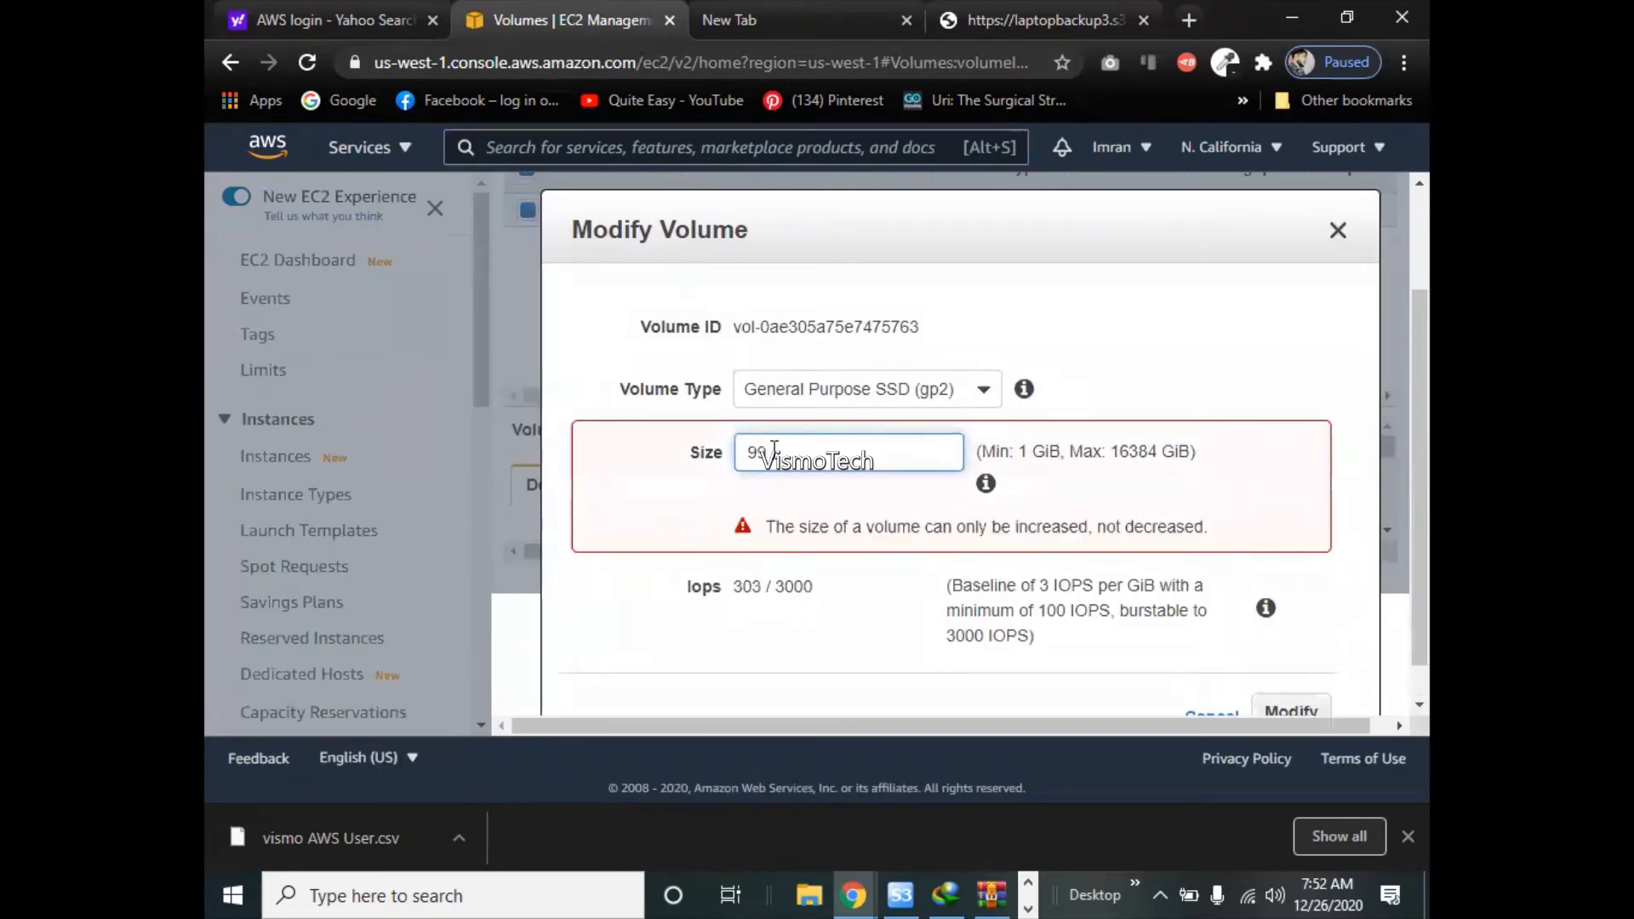
left_click(824, 664)
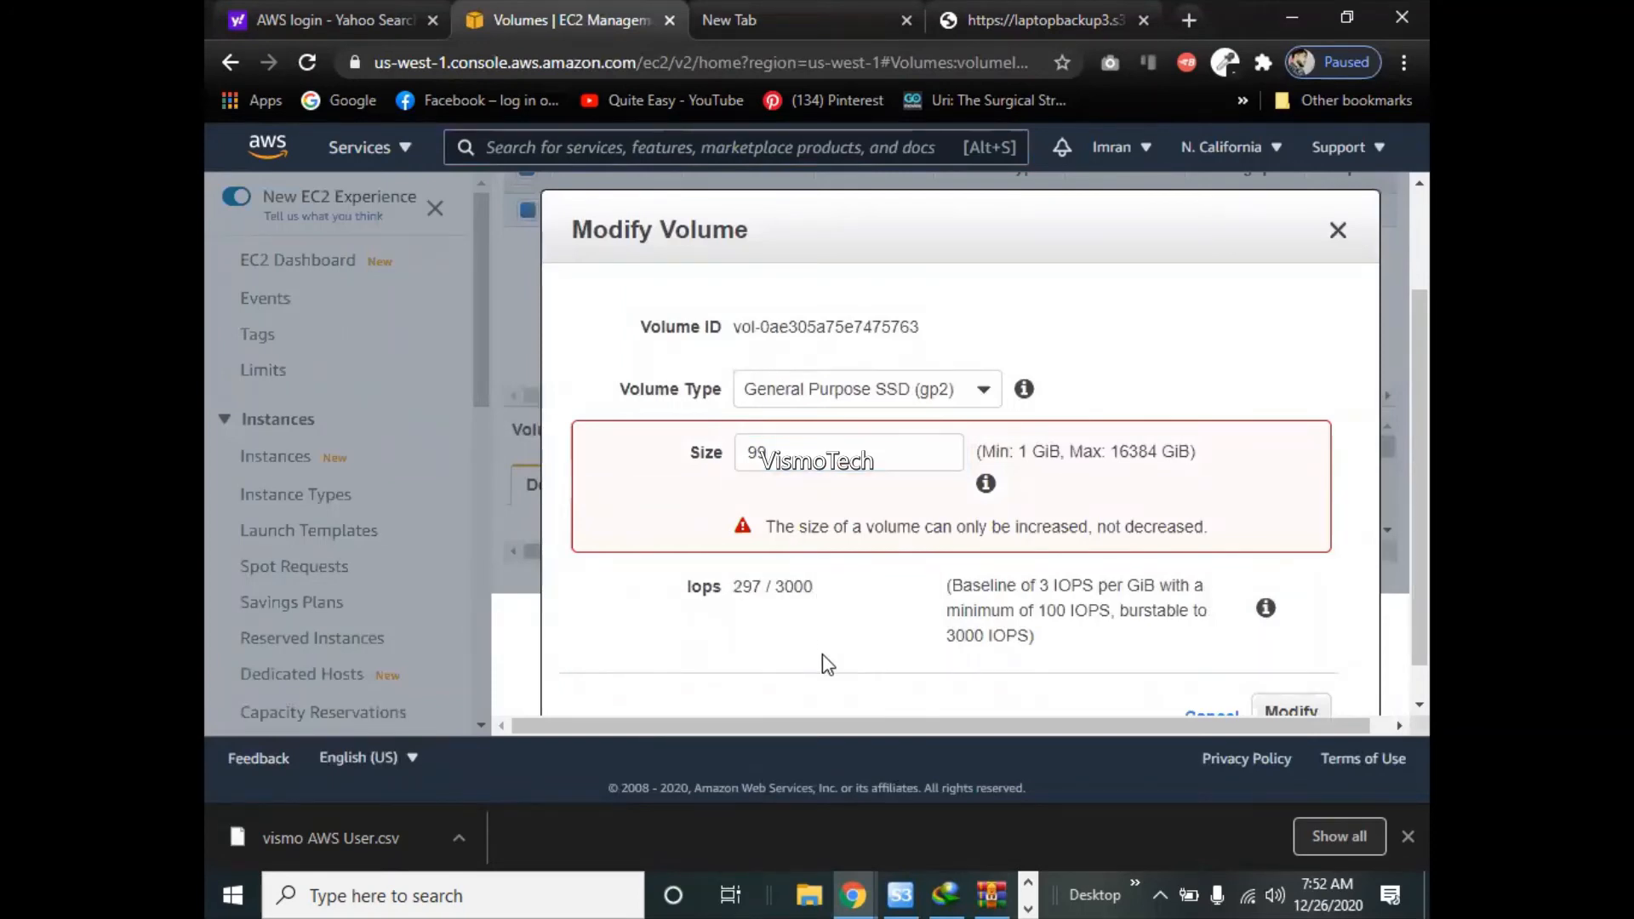
double_click(780, 453)
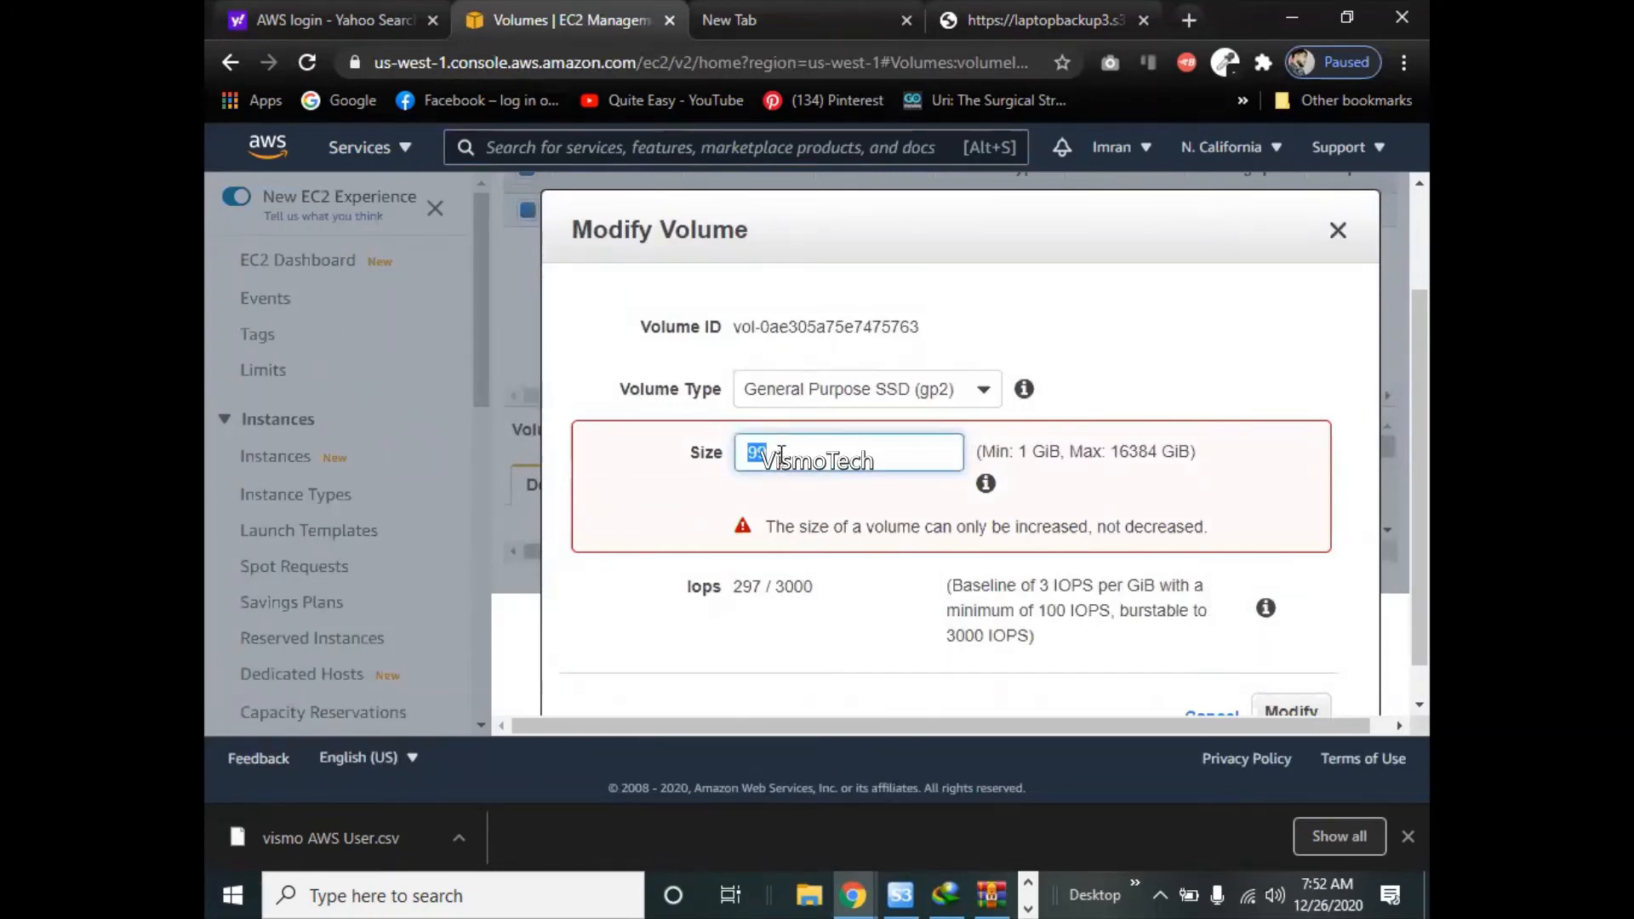
key("BackSpace")
type("101")
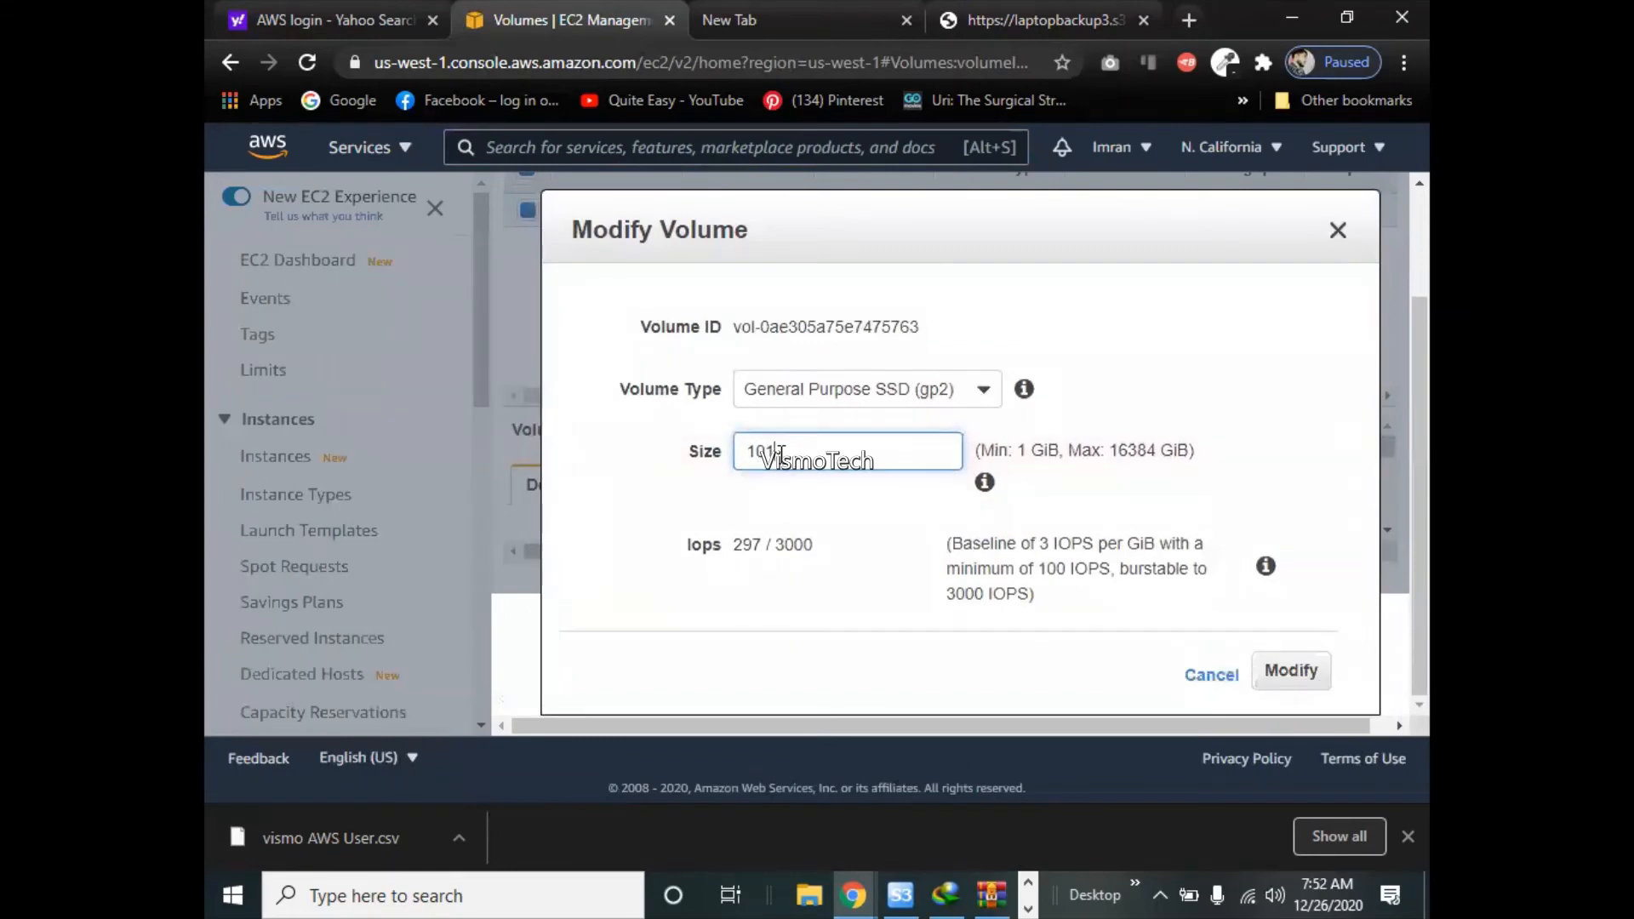
left_click(1289, 669)
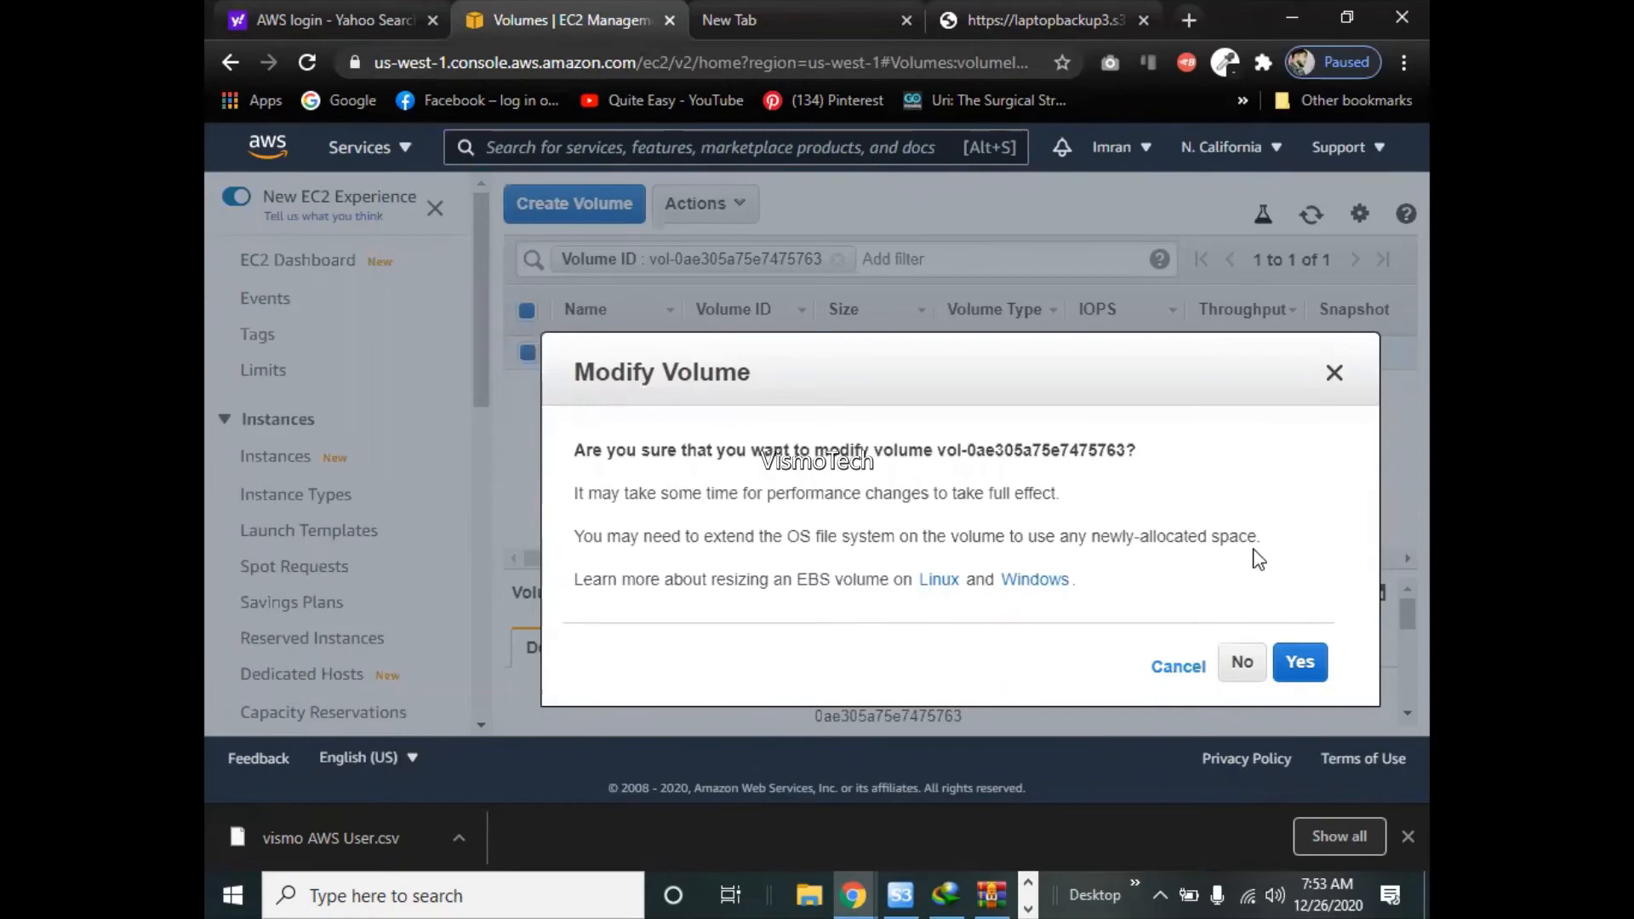
Confirm the Vimo-Drive modification and dismiss the success message.
left_click(1300, 671)
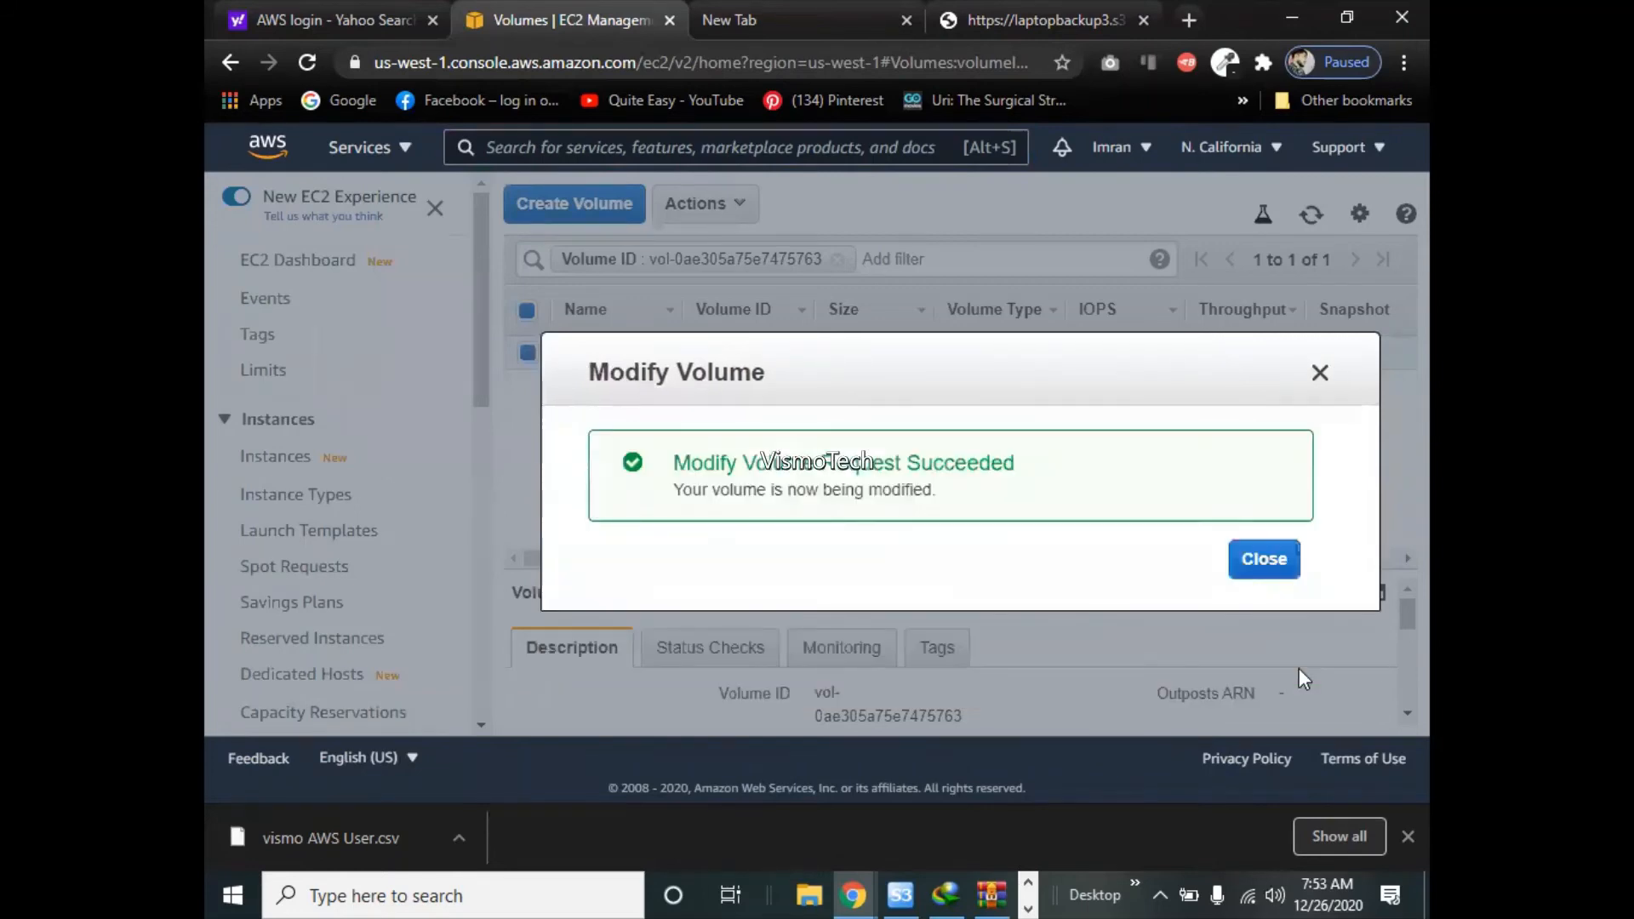
left_click(1259, 568)
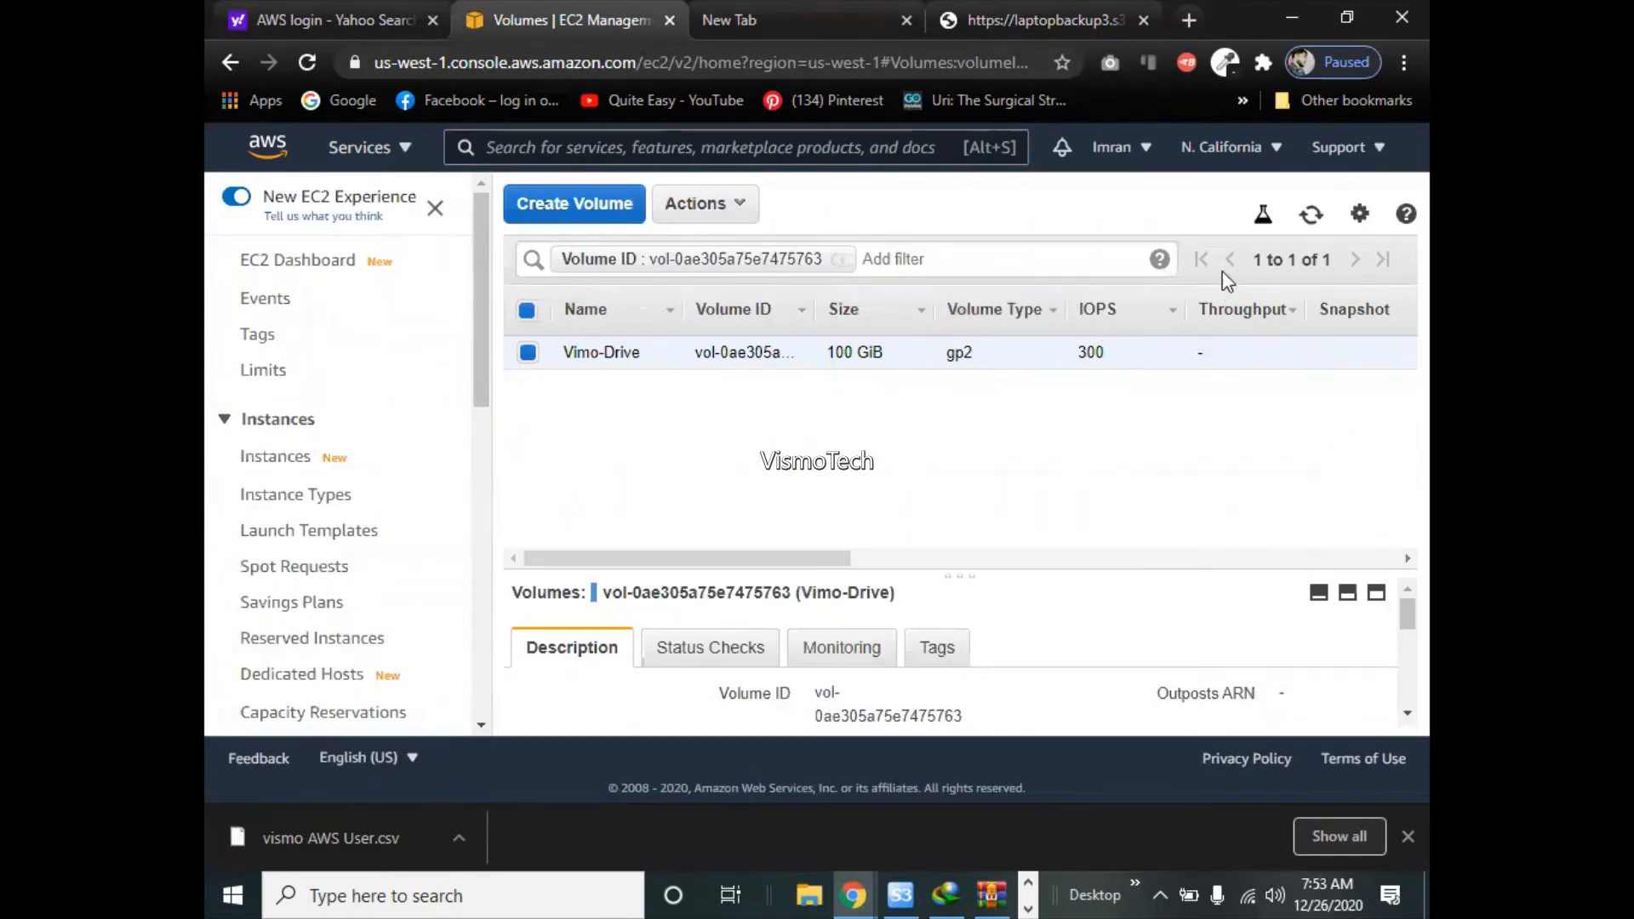
Refresh the volumes list until Vimo-Drive shows 101 GiB and 303 IOPS.
left_click(1309, 223)
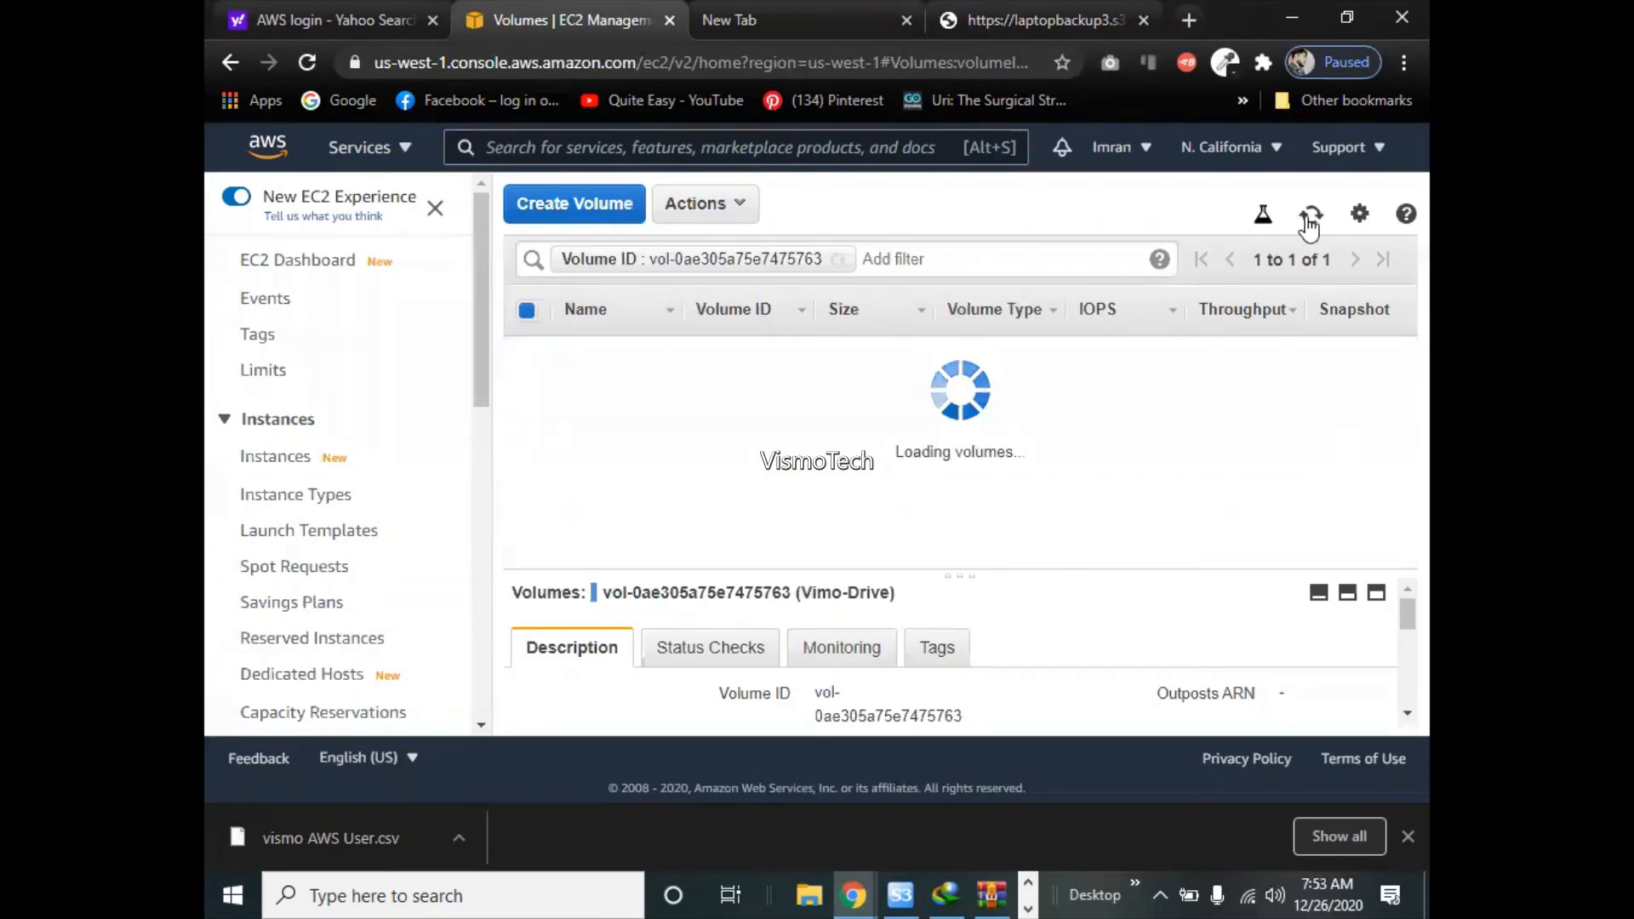
left_click(1308, 223)
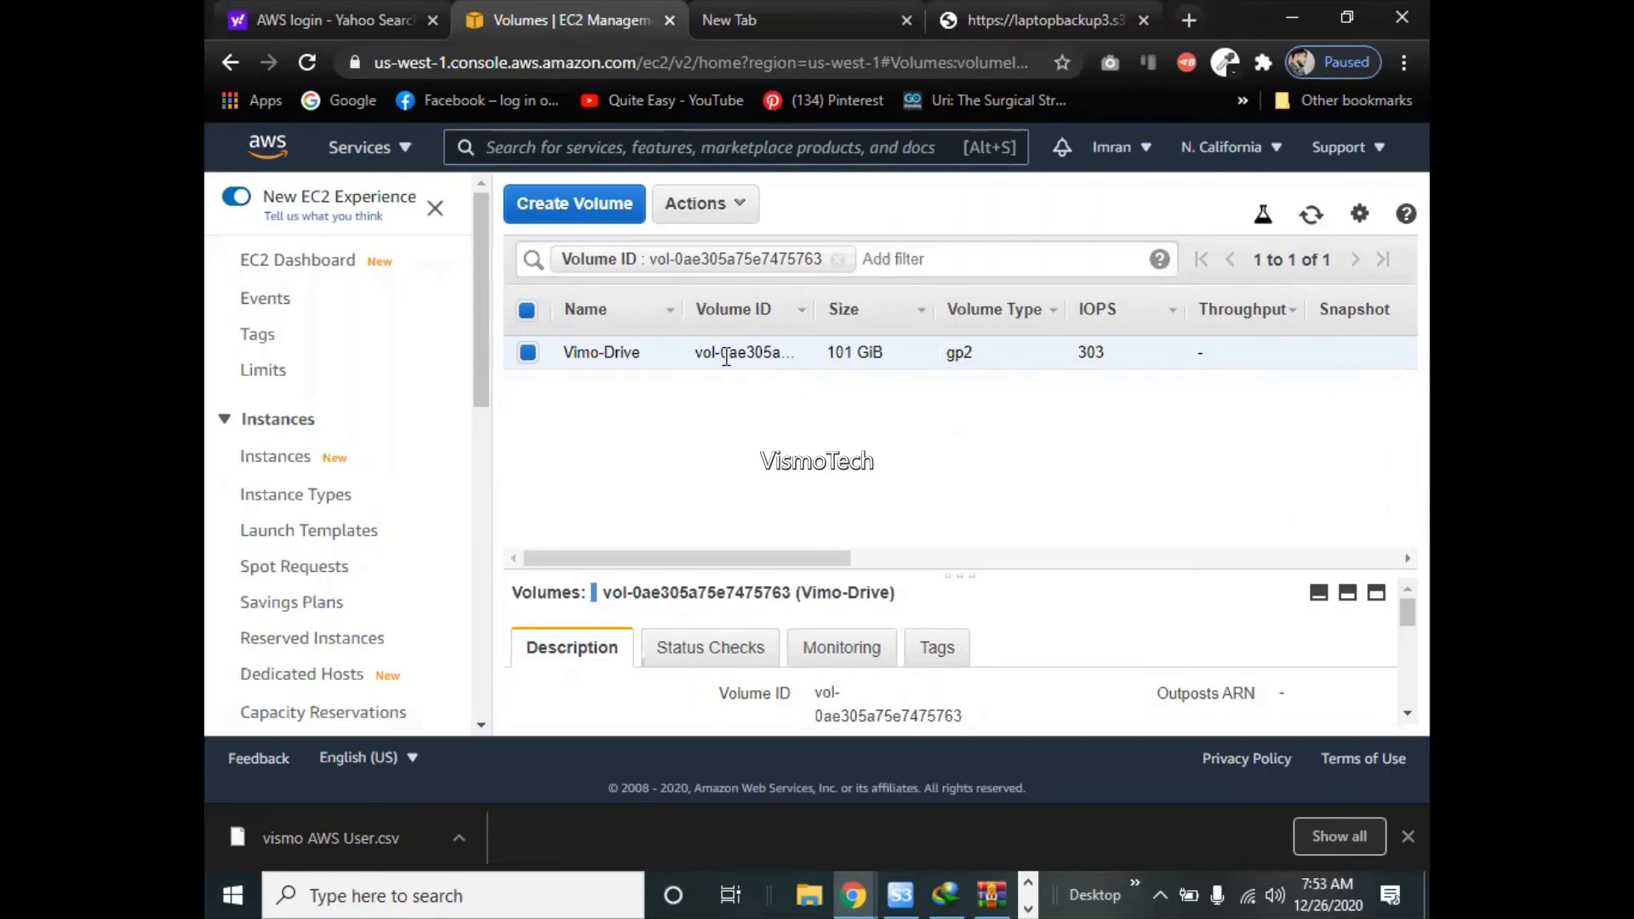
right_click(621, 357)
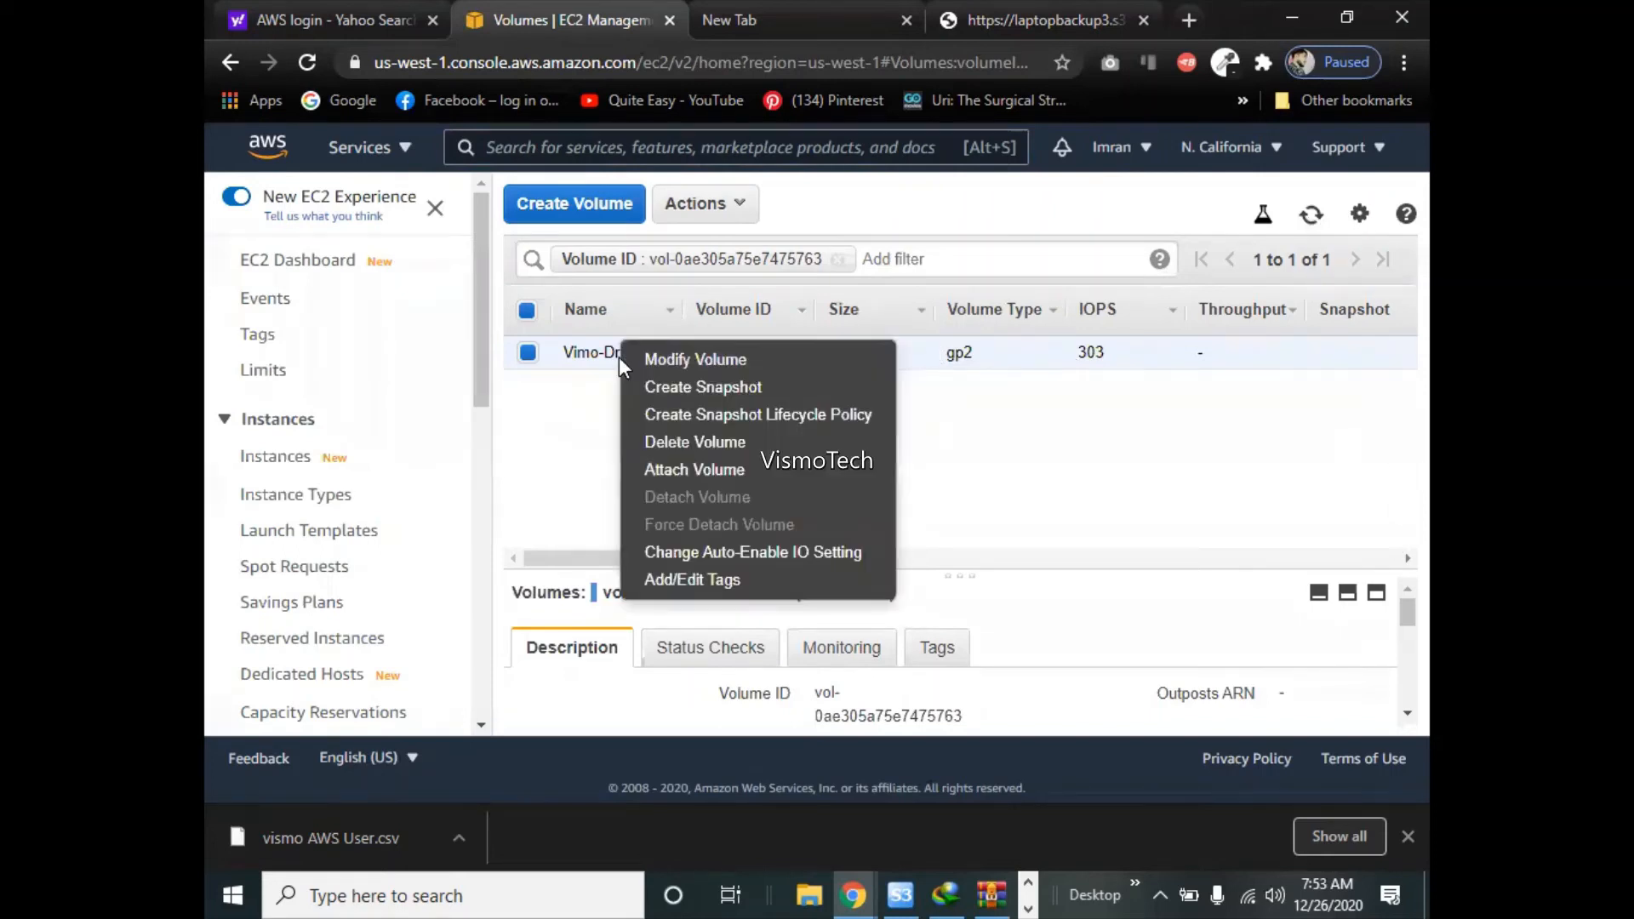
left_click(720, 475)
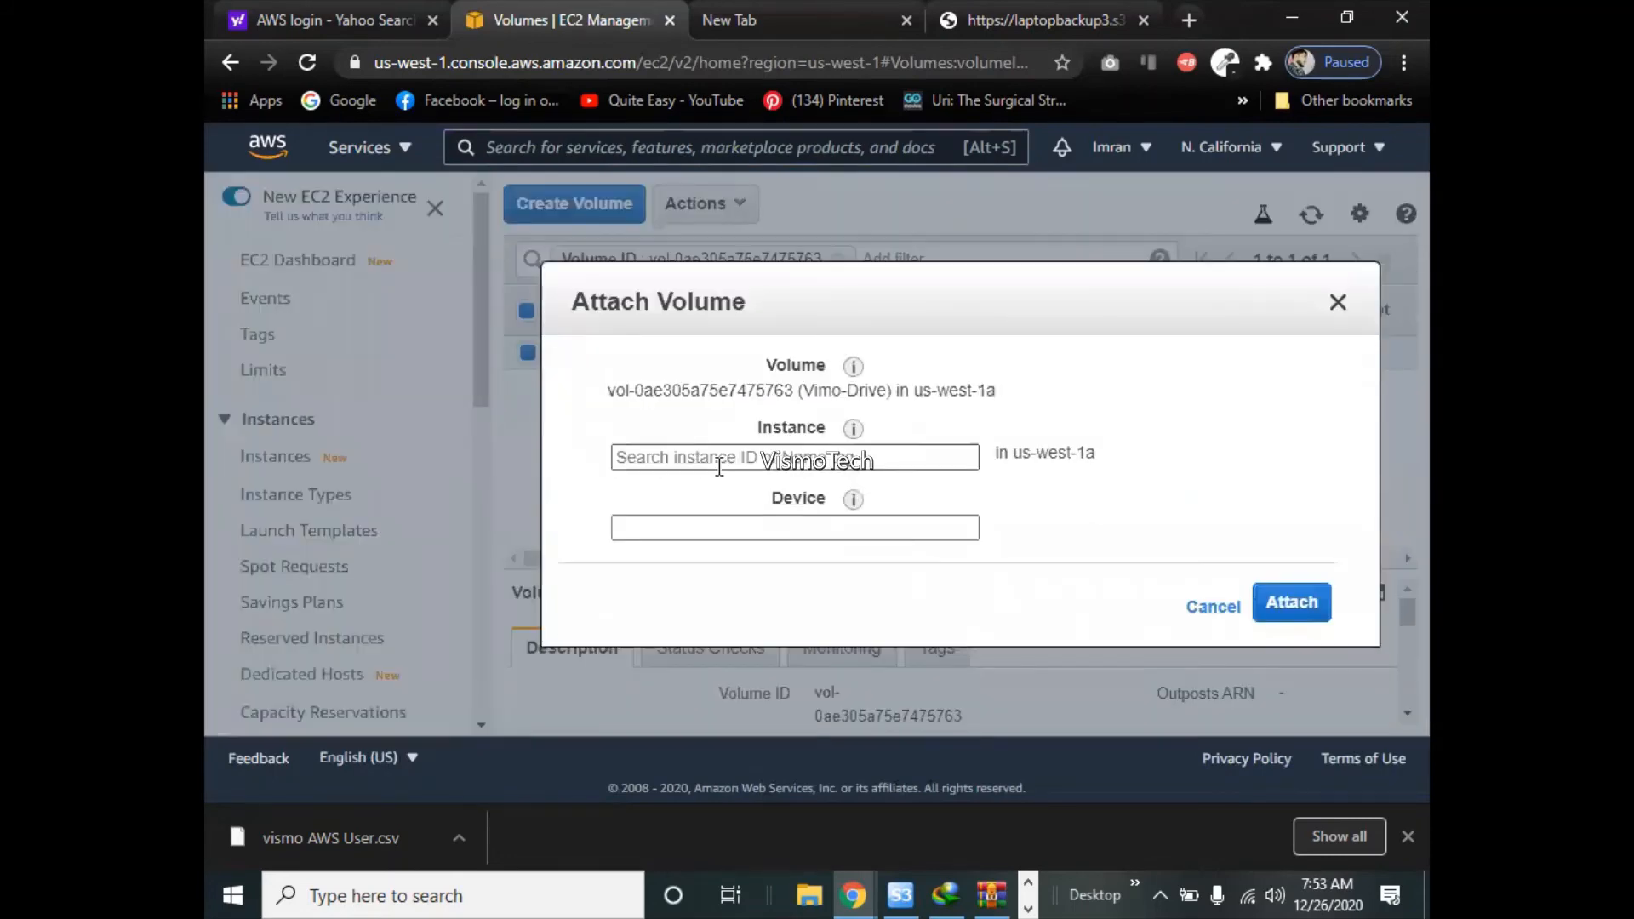
left_click(719, 460)
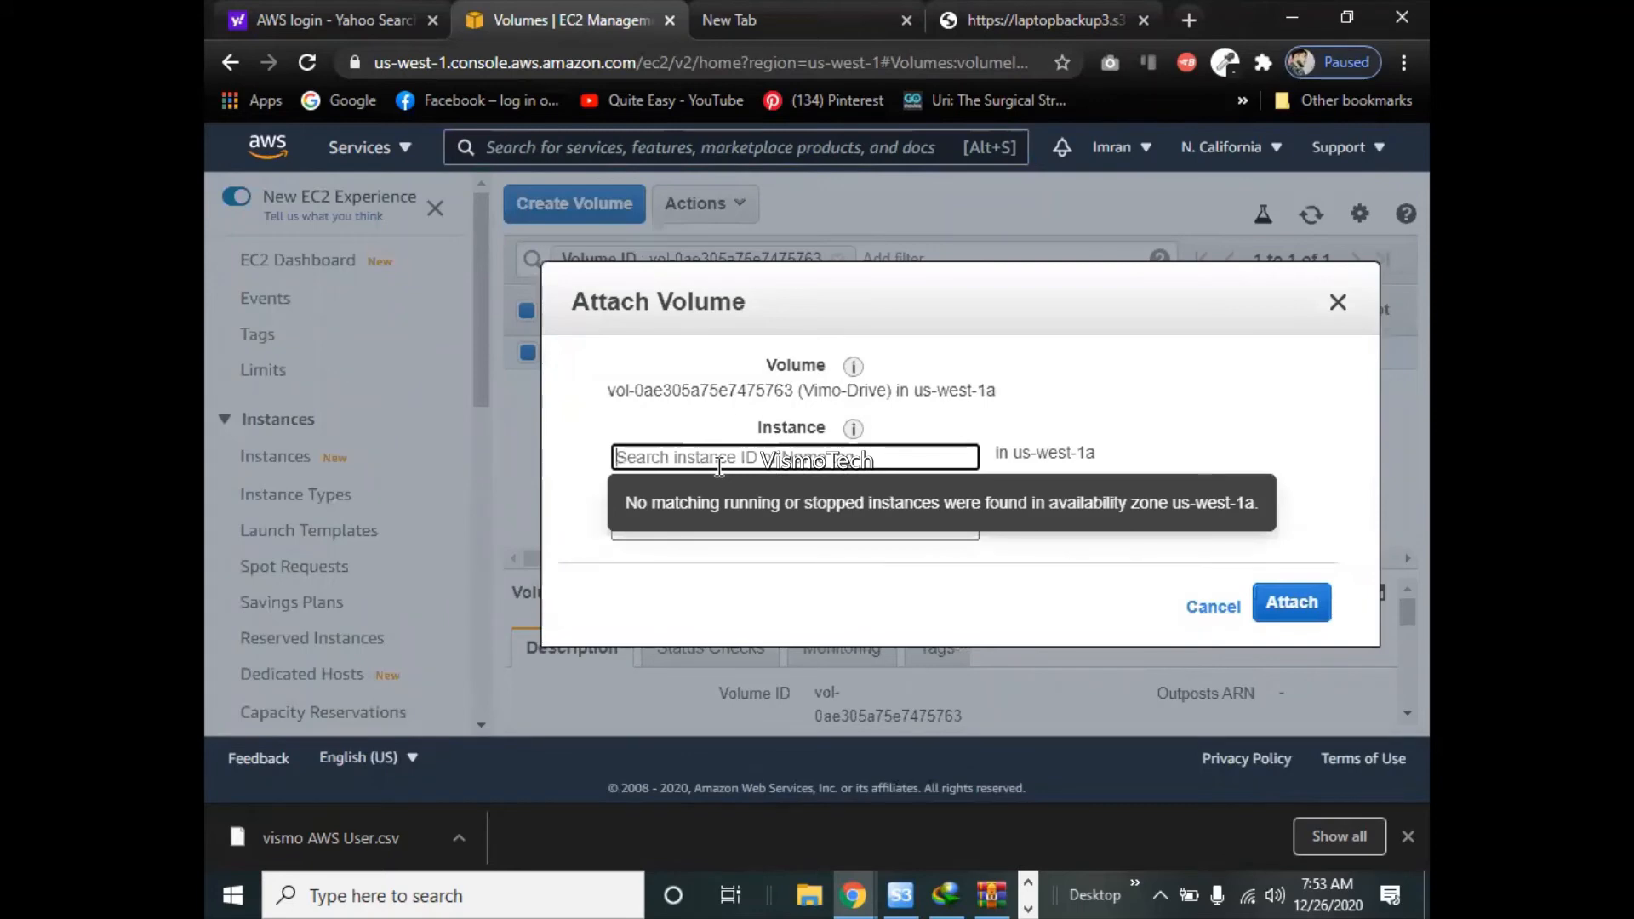
mouse_move(853, 431)
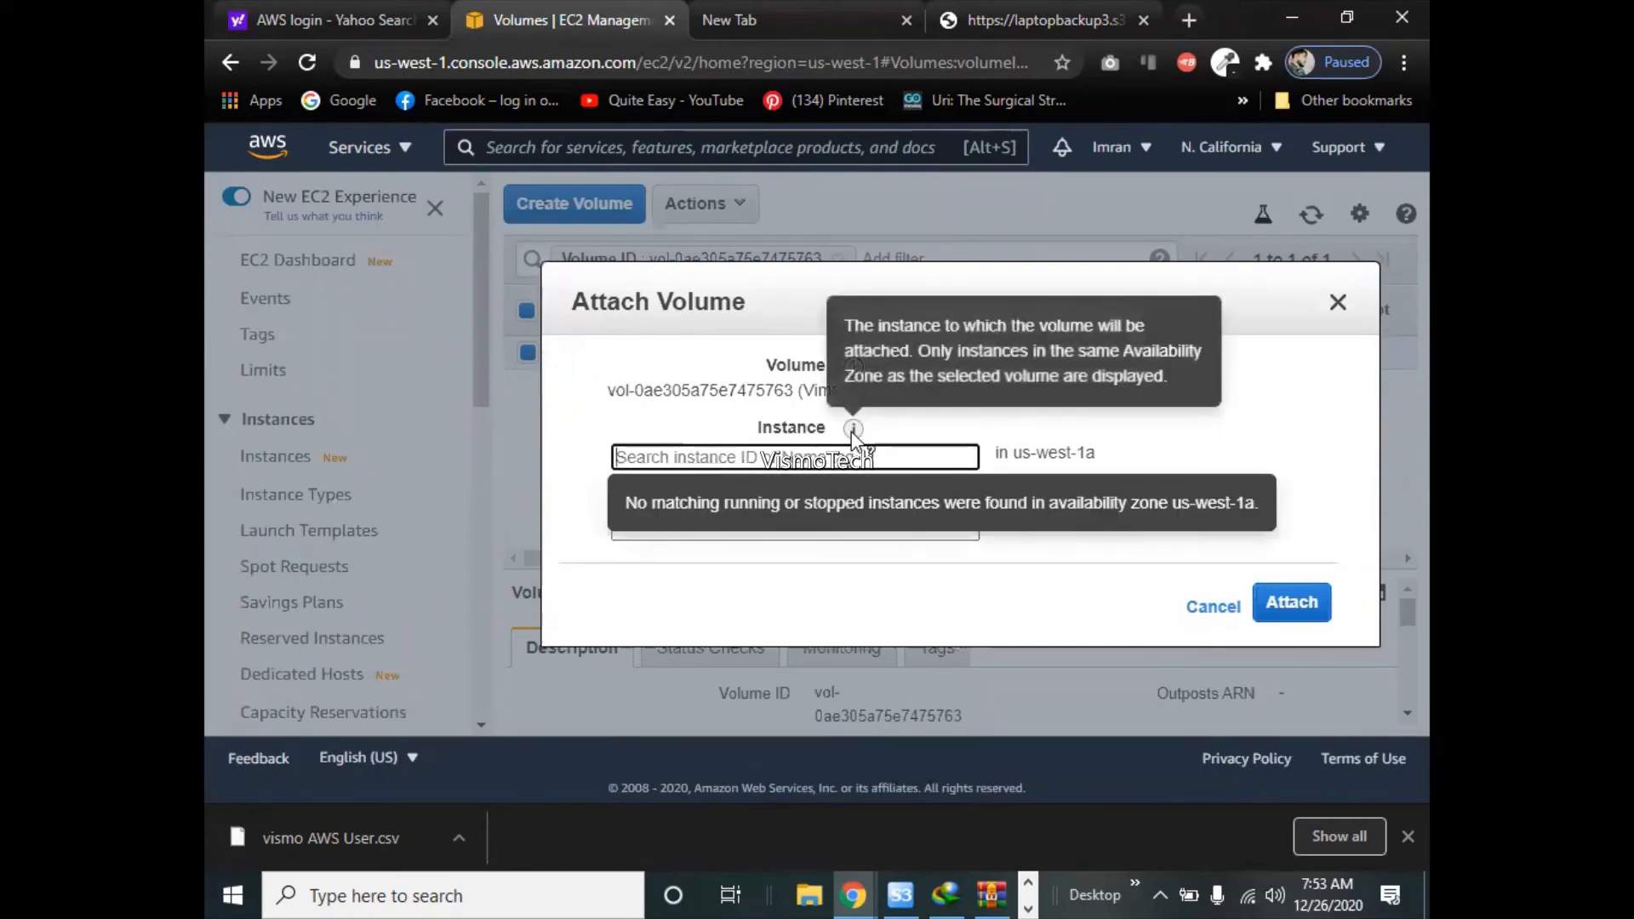
left_click(791, 460)
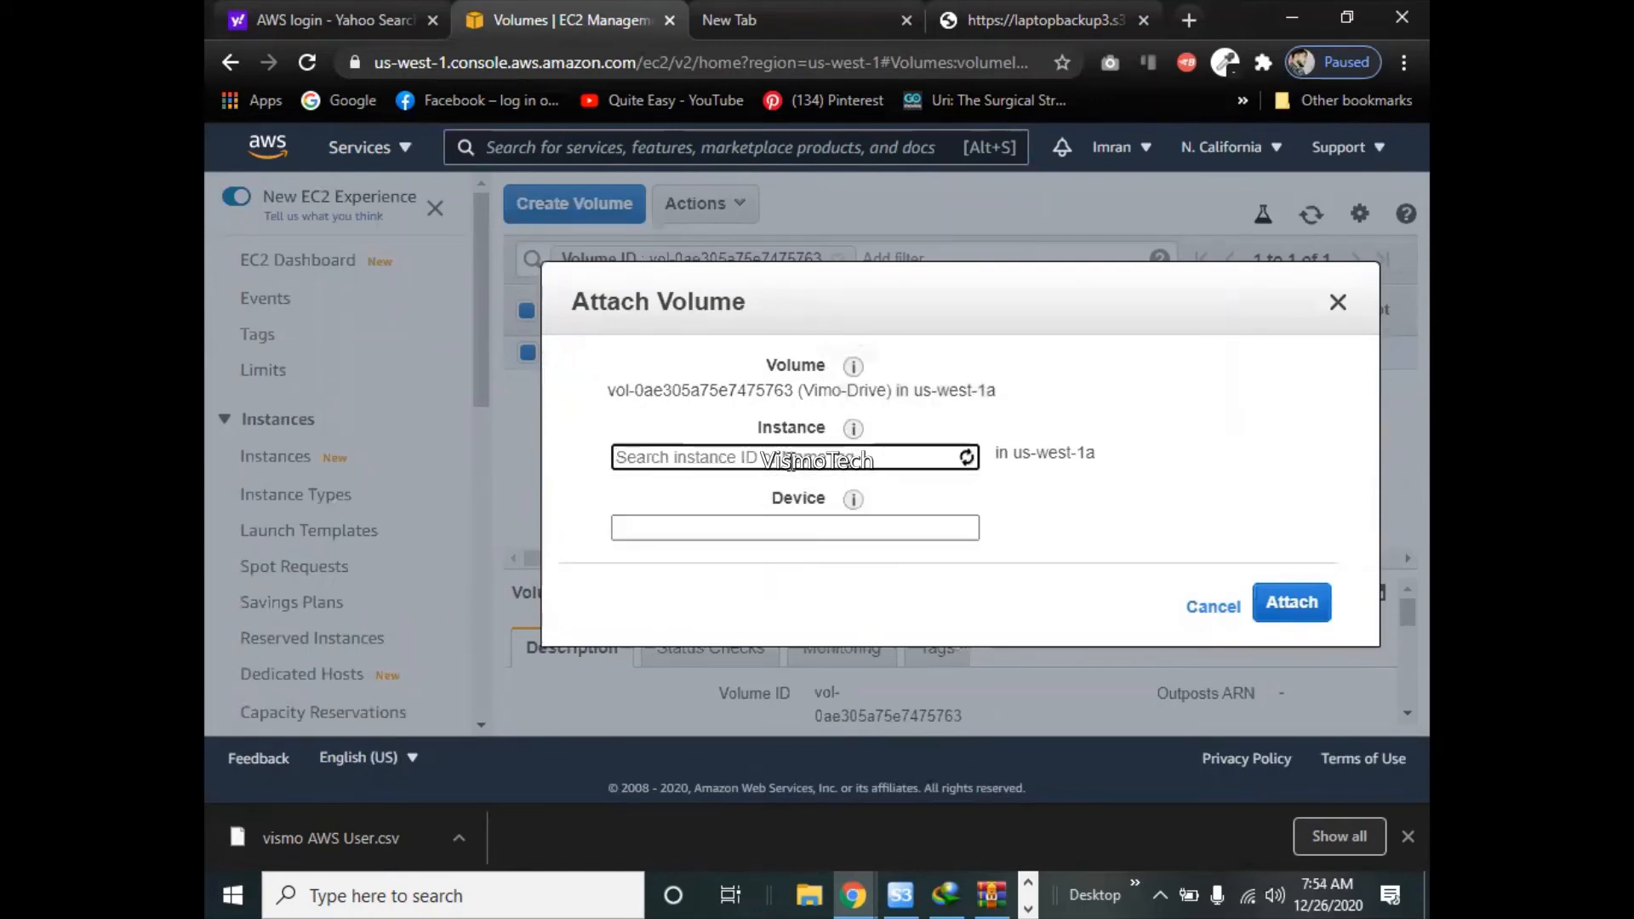
left_click(1211, 608)
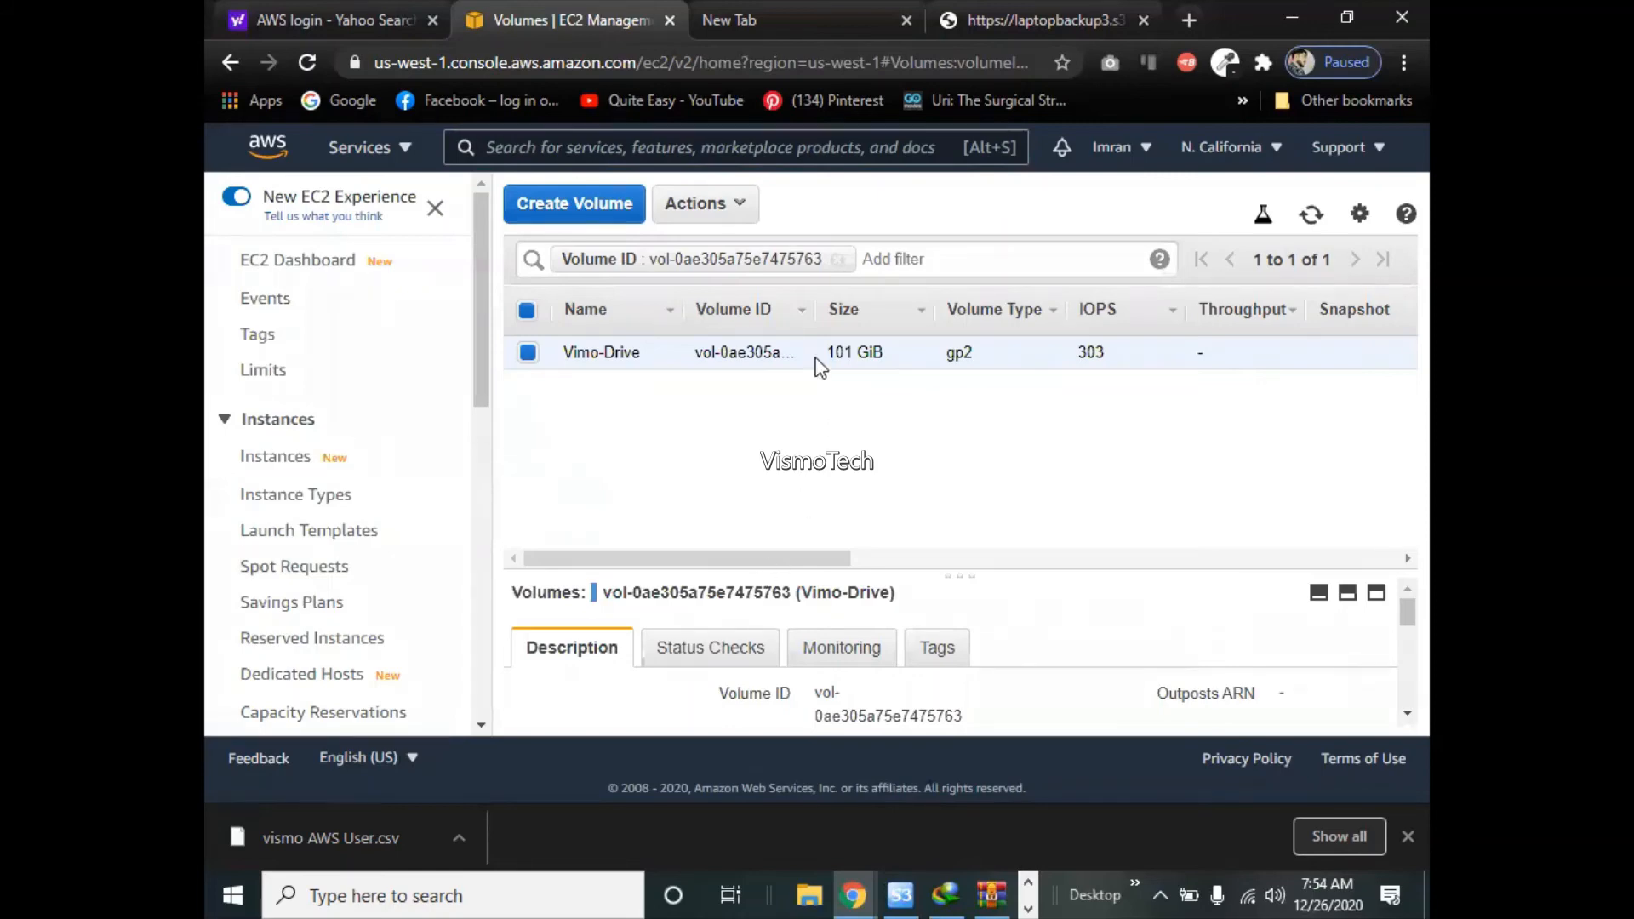
Stop the vismo-server instance from the EC2 Instances page.
mouse_move(597, 368)
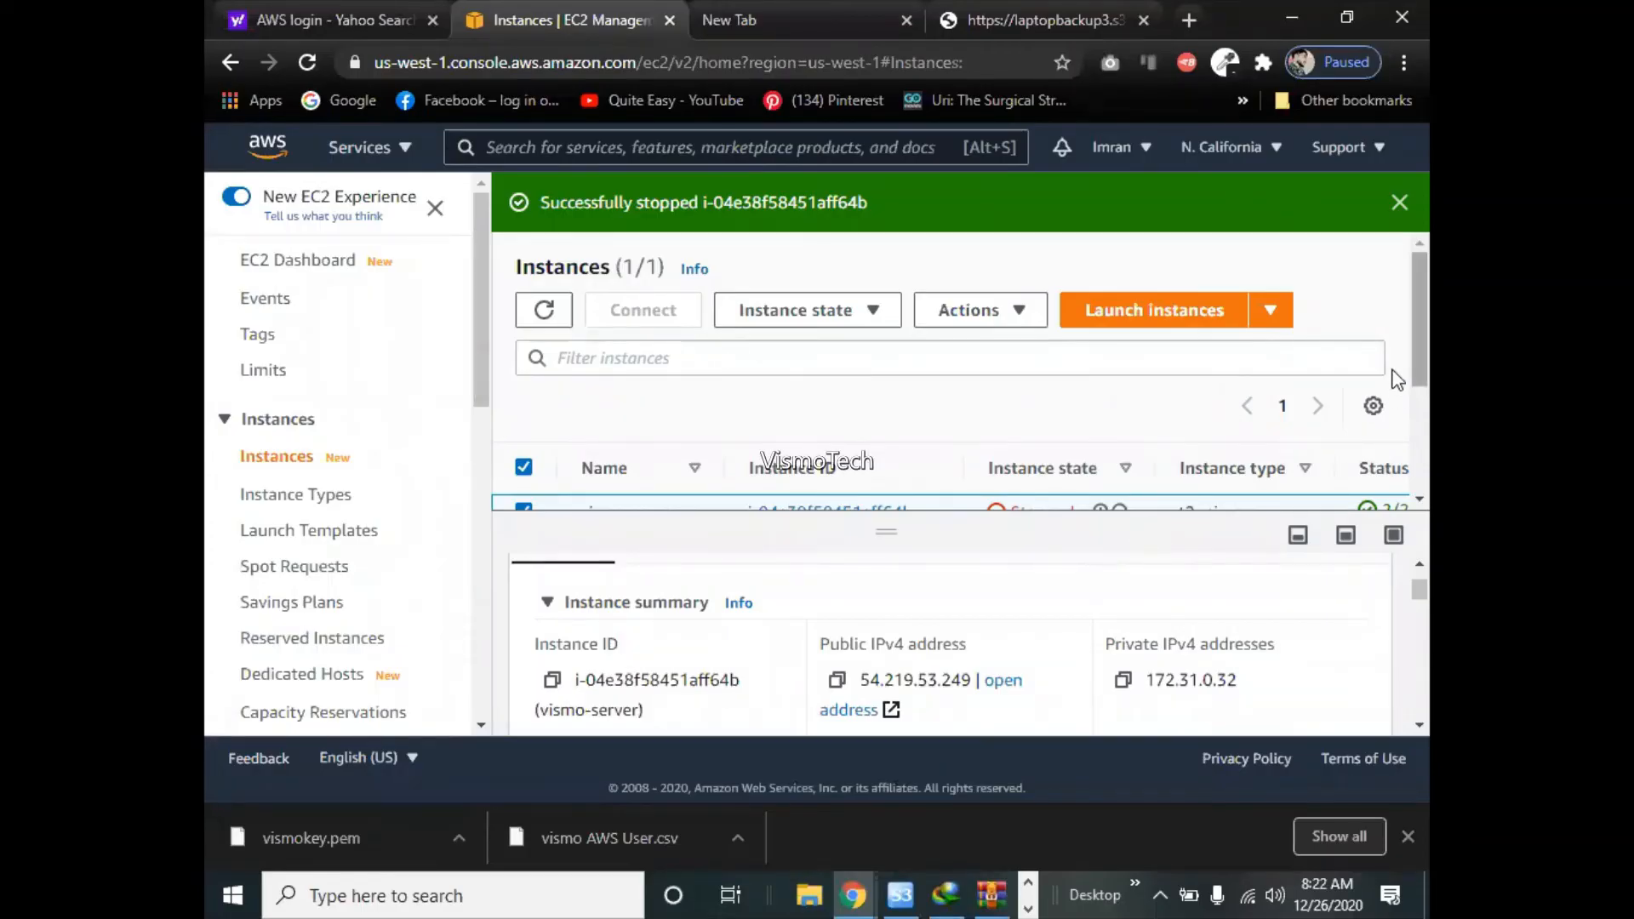
Start vismo-server and refresh the instance list until it shows Running.
mouse_move(1390, 373)
left_mouse_down()
mouse_move(1396, 456)
mouse_move(1389, 401)
left_mouse_up()
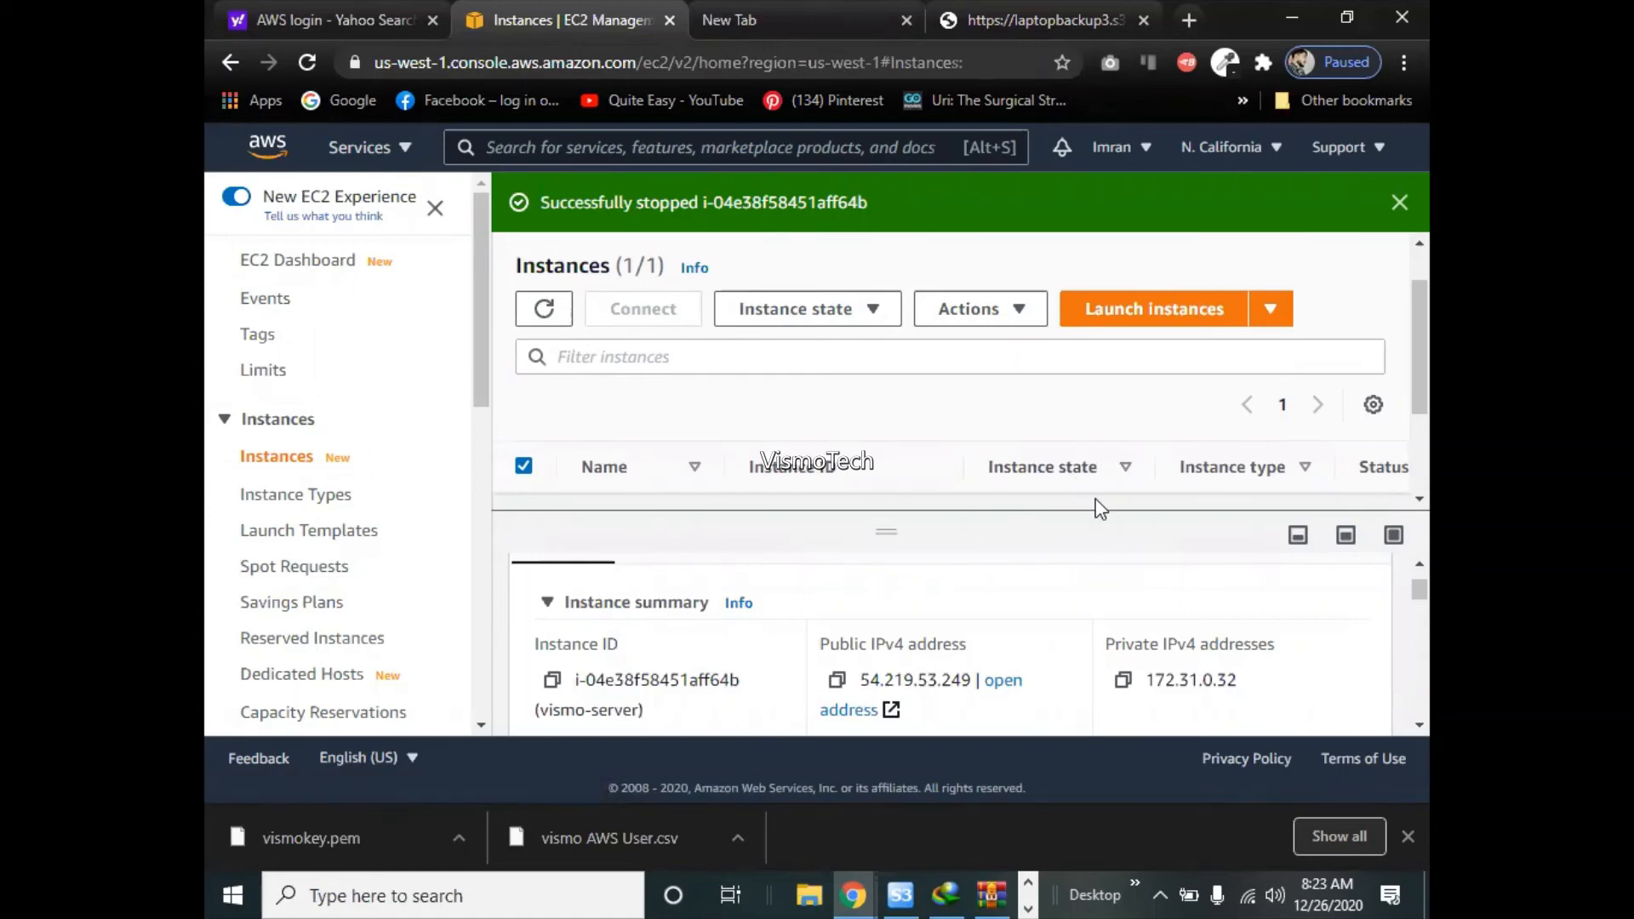
scroll(1389, 346, "down", 2)
scroll(1390, 463, "up", 2)
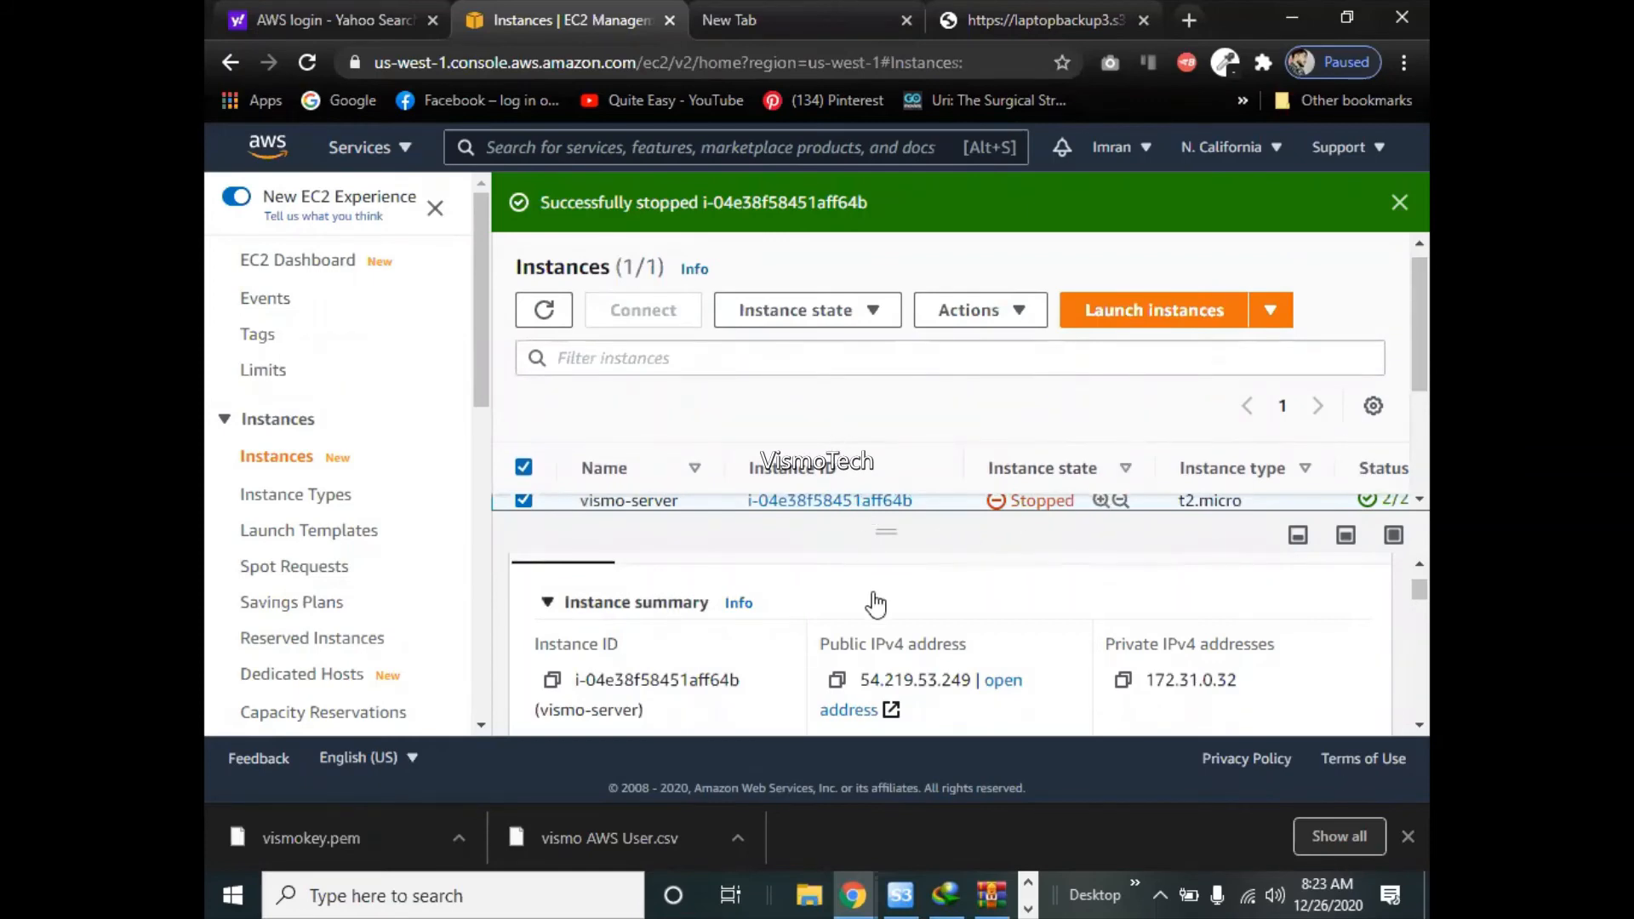
left_click_drag(864, 515, 858, 649)
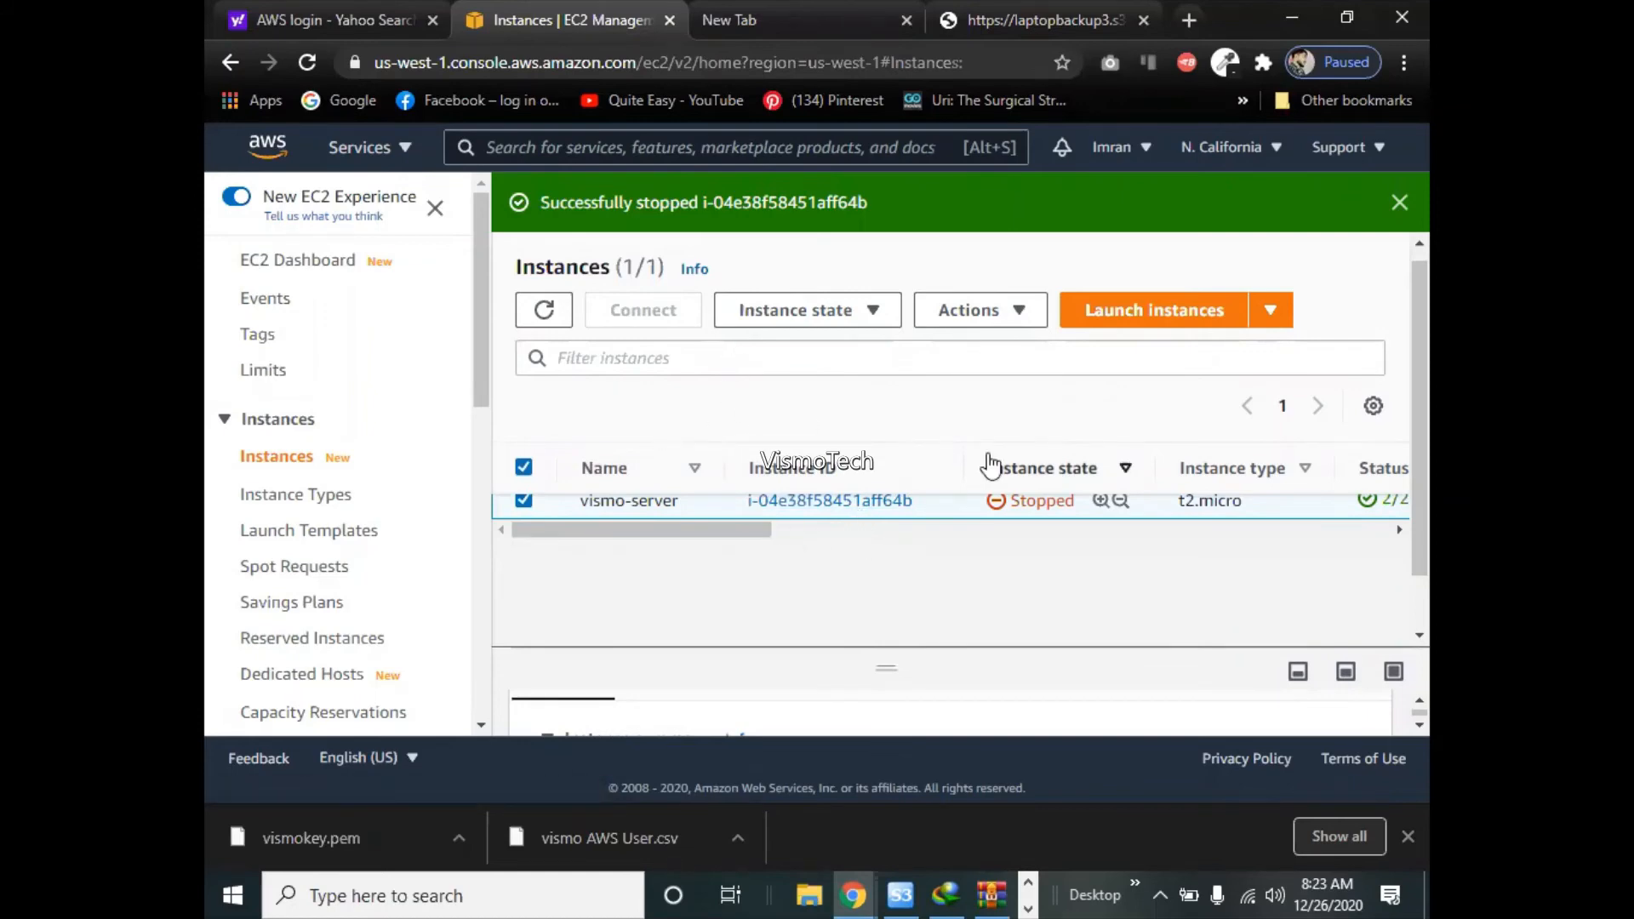
left_click(549, 315)
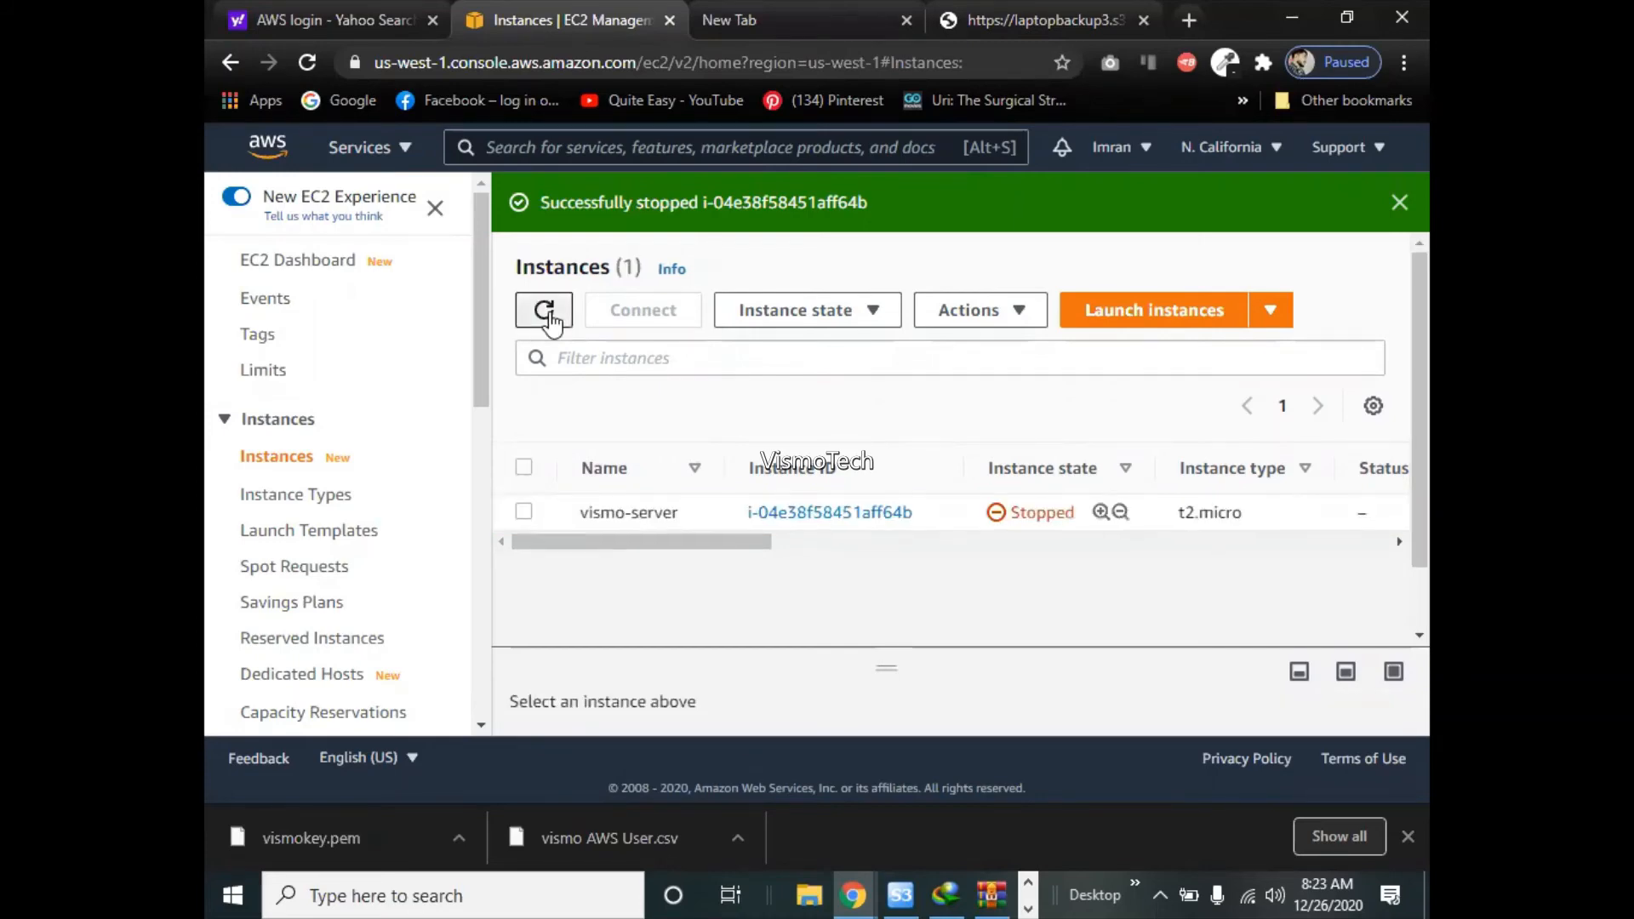
left_click(553, 320)
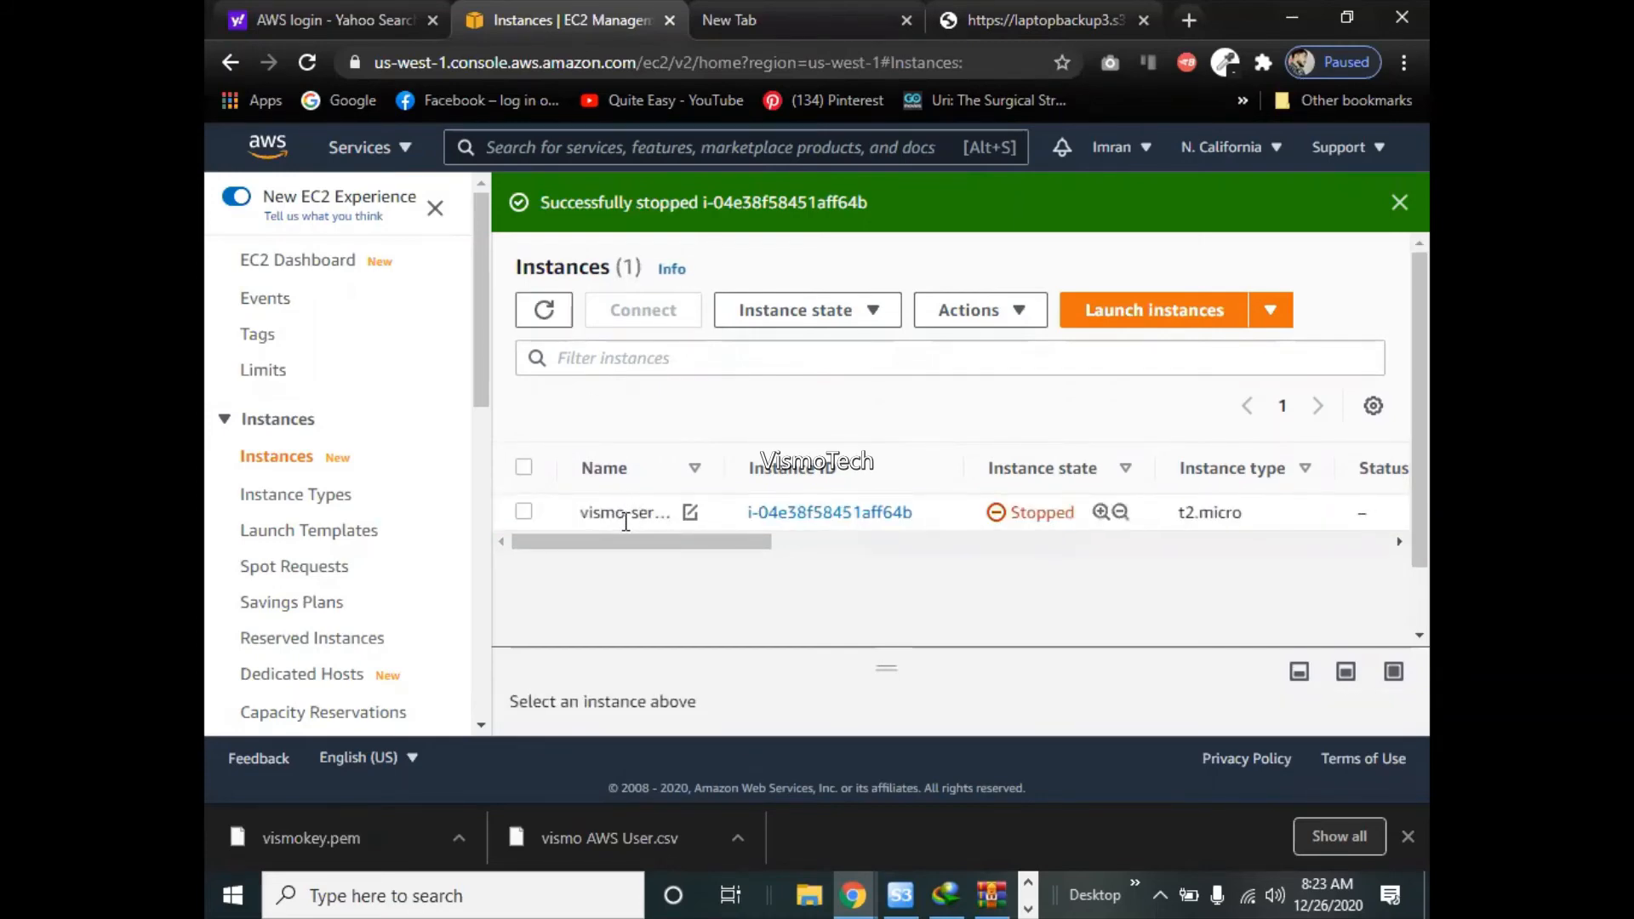
right_click(625, 521)
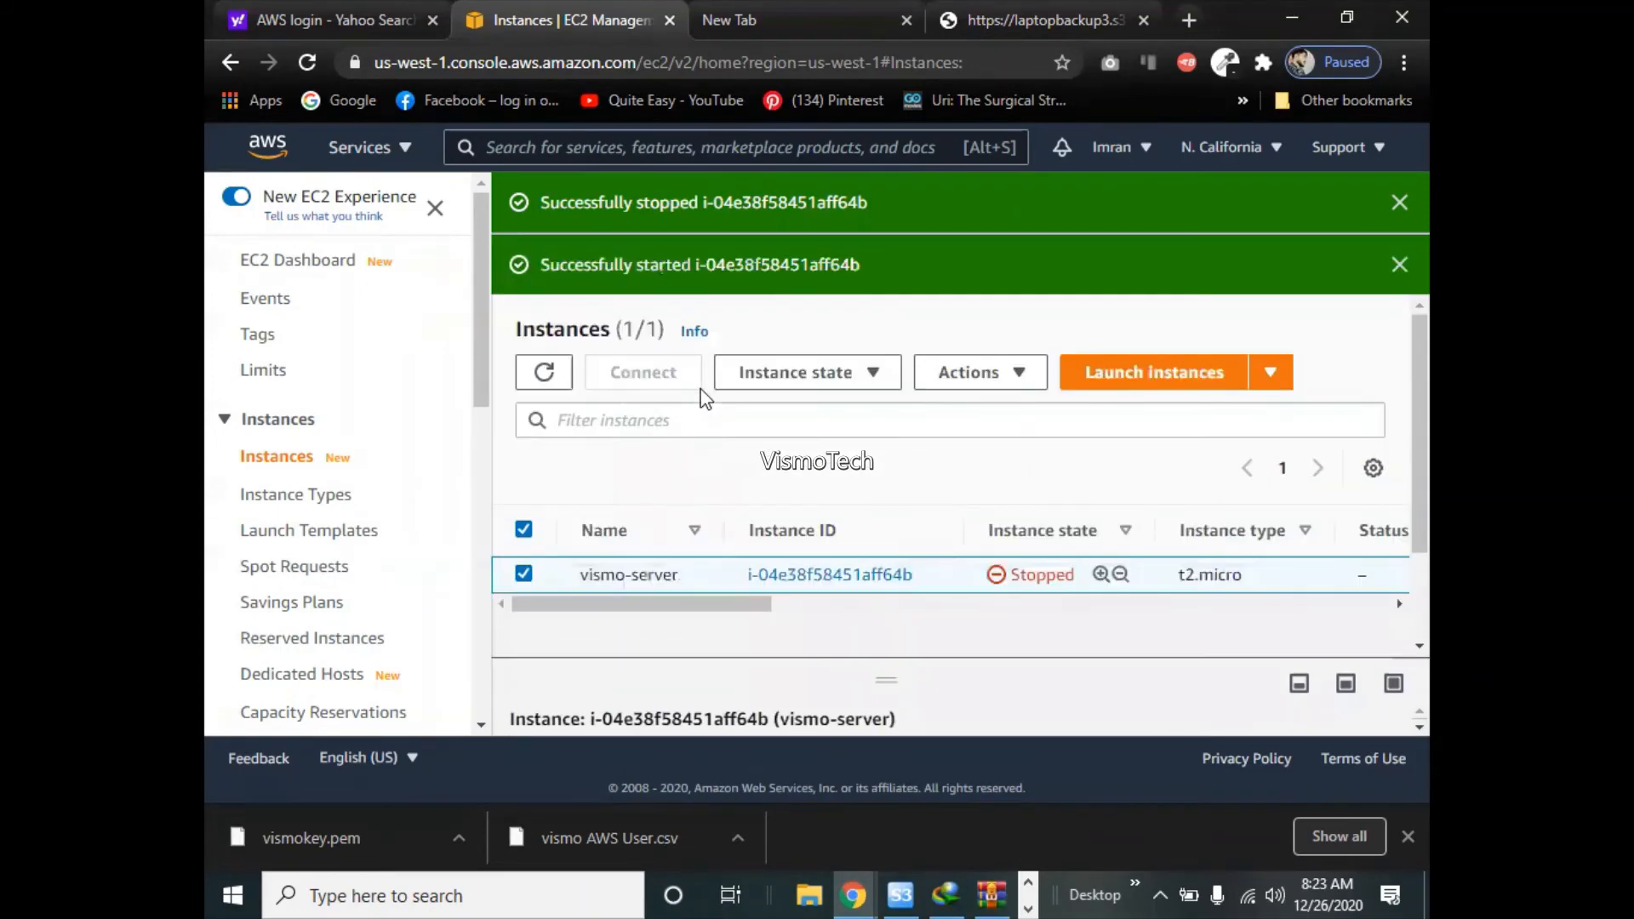
left_click(545, 372)
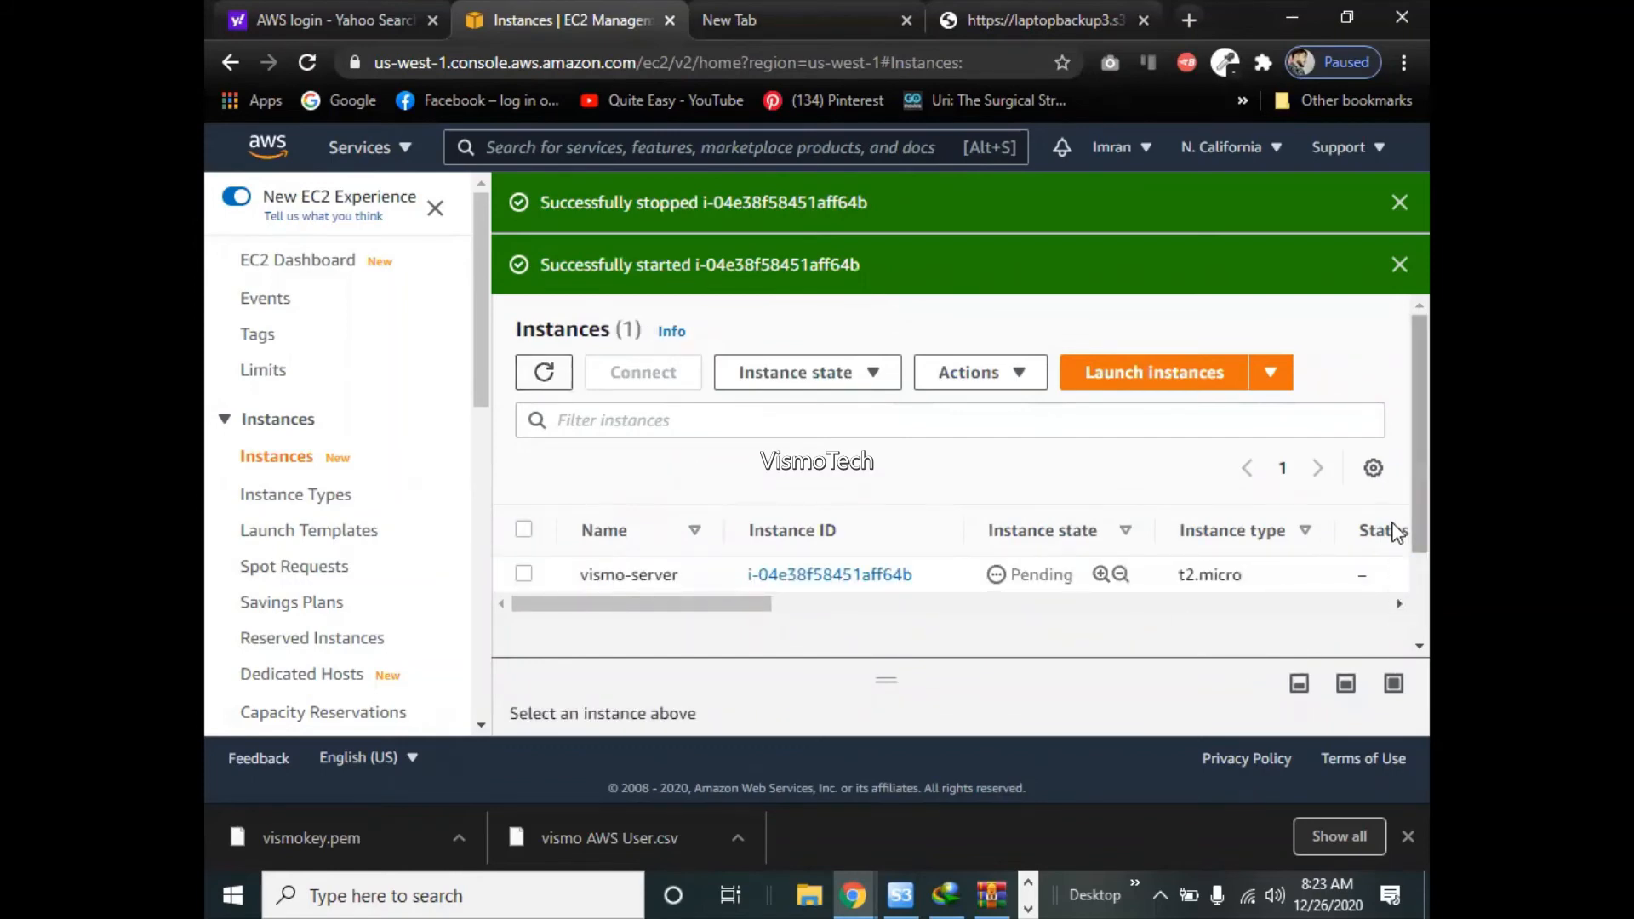
scroll(1398, 571, "down", 2)
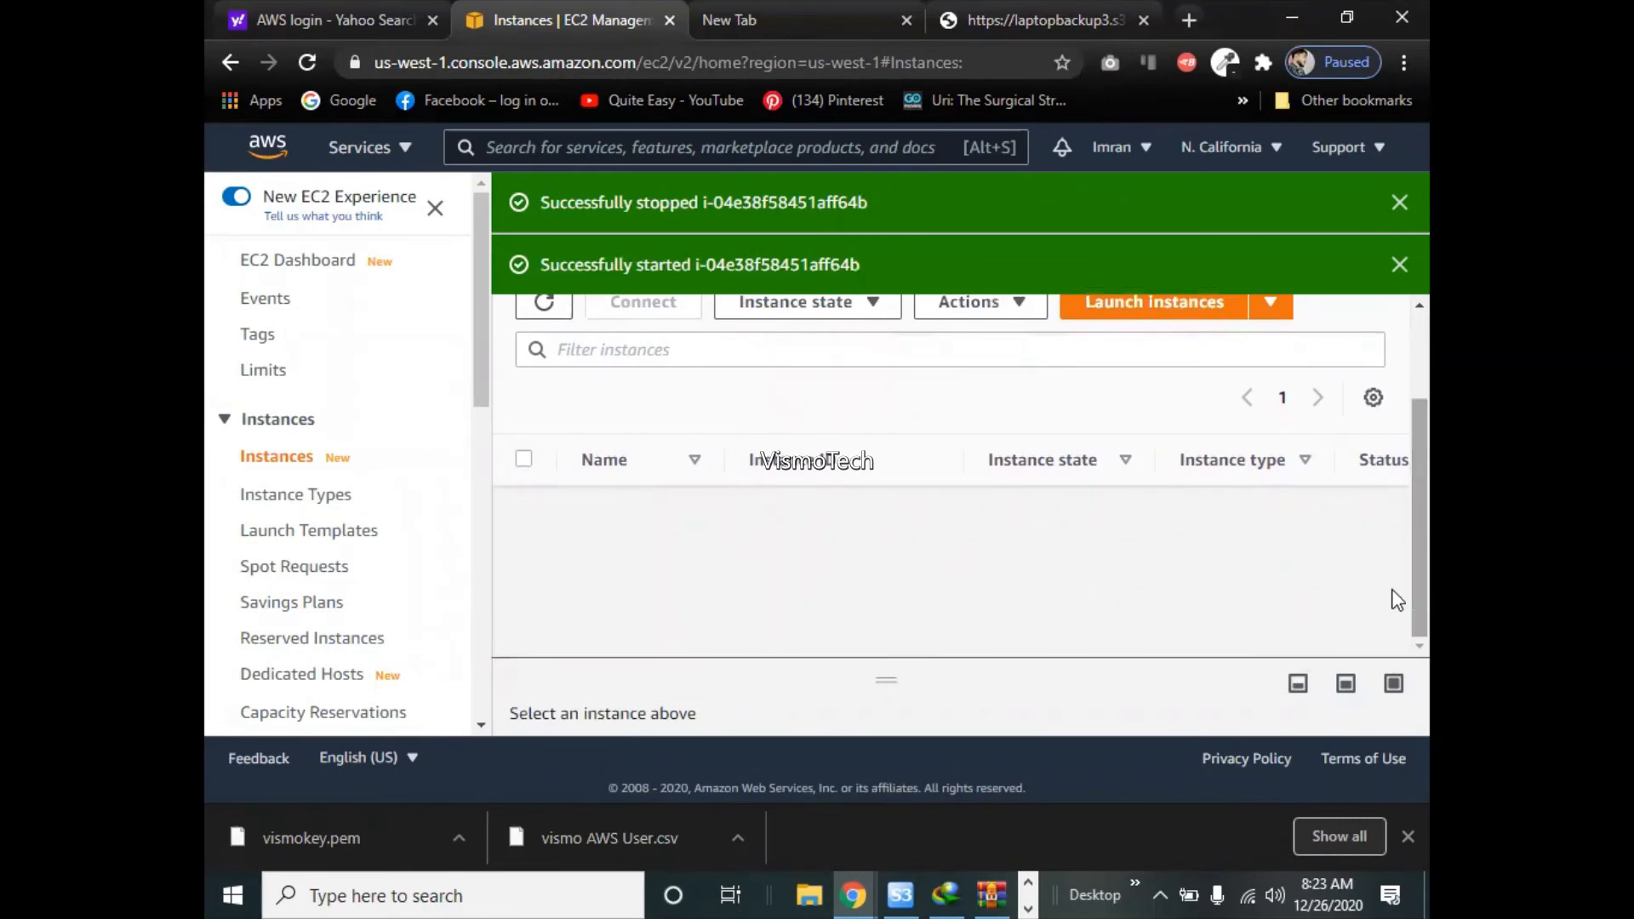
scroll(1397, 599, "up", 2)
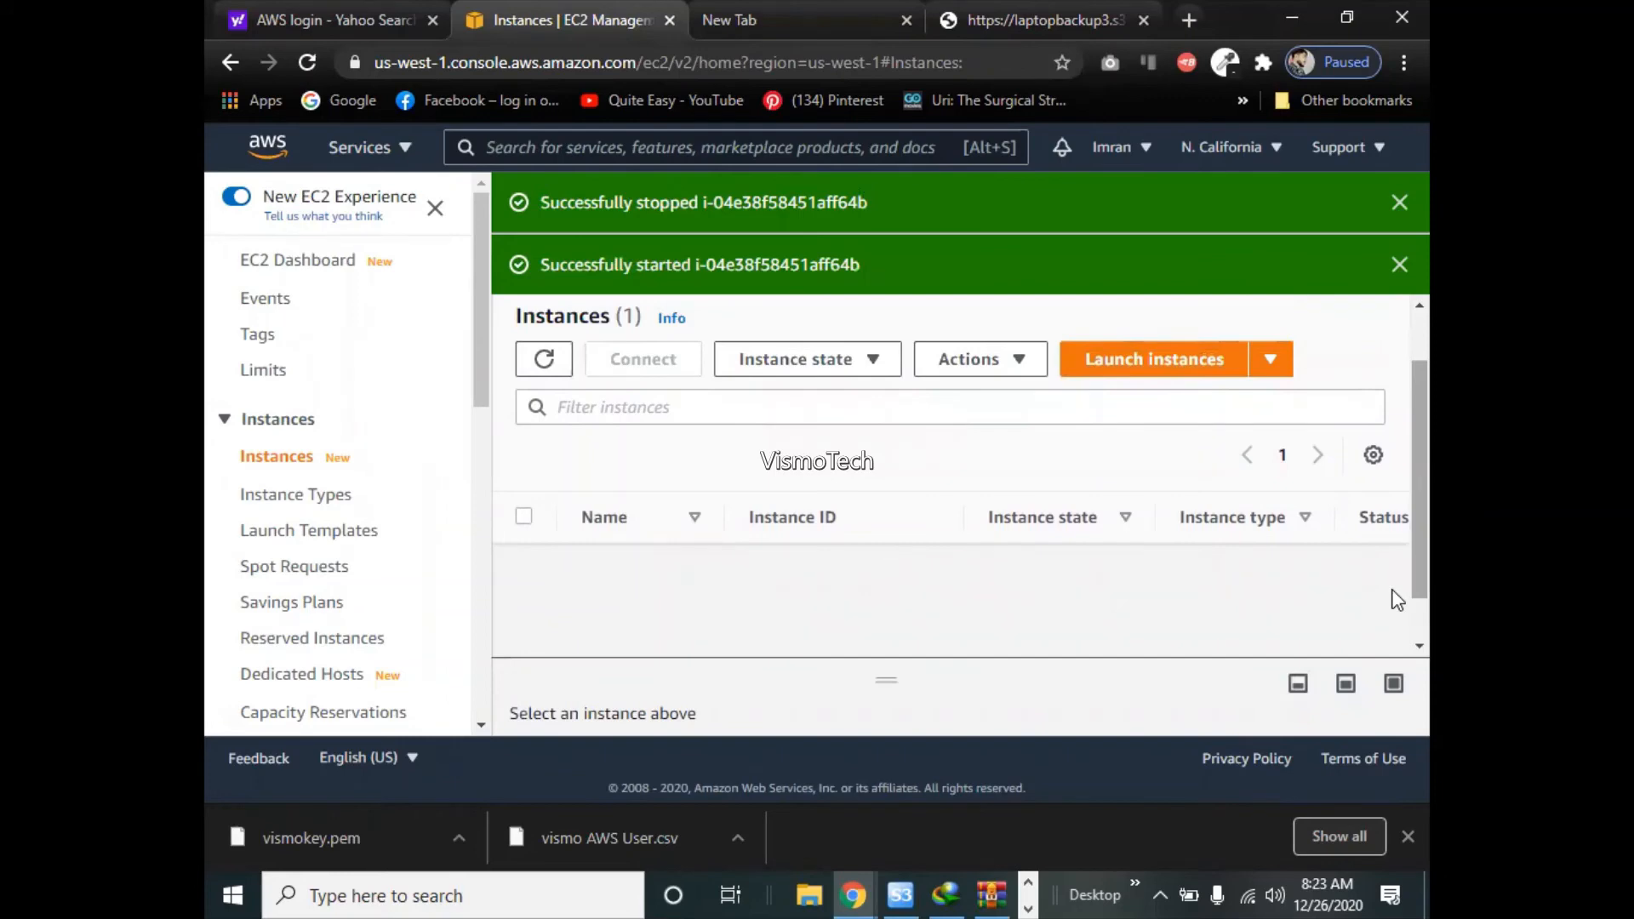
left_click(555, 368)
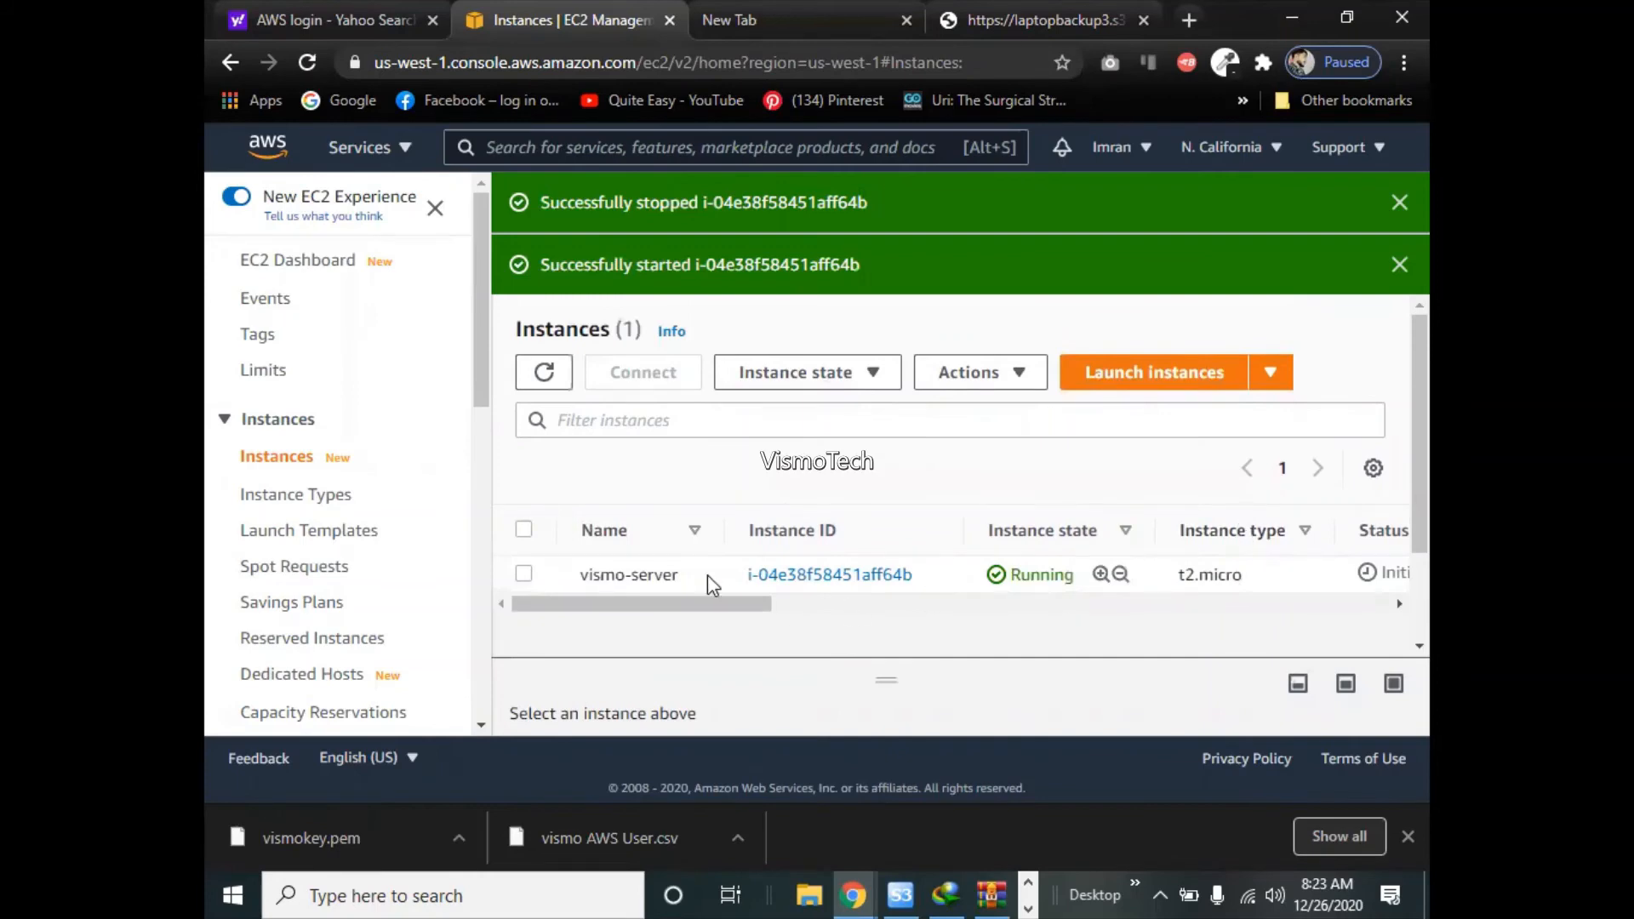
Copy vismo-server's new public IPv4 address, 54.67.111.224, for the notes.
left_click(524, 531)
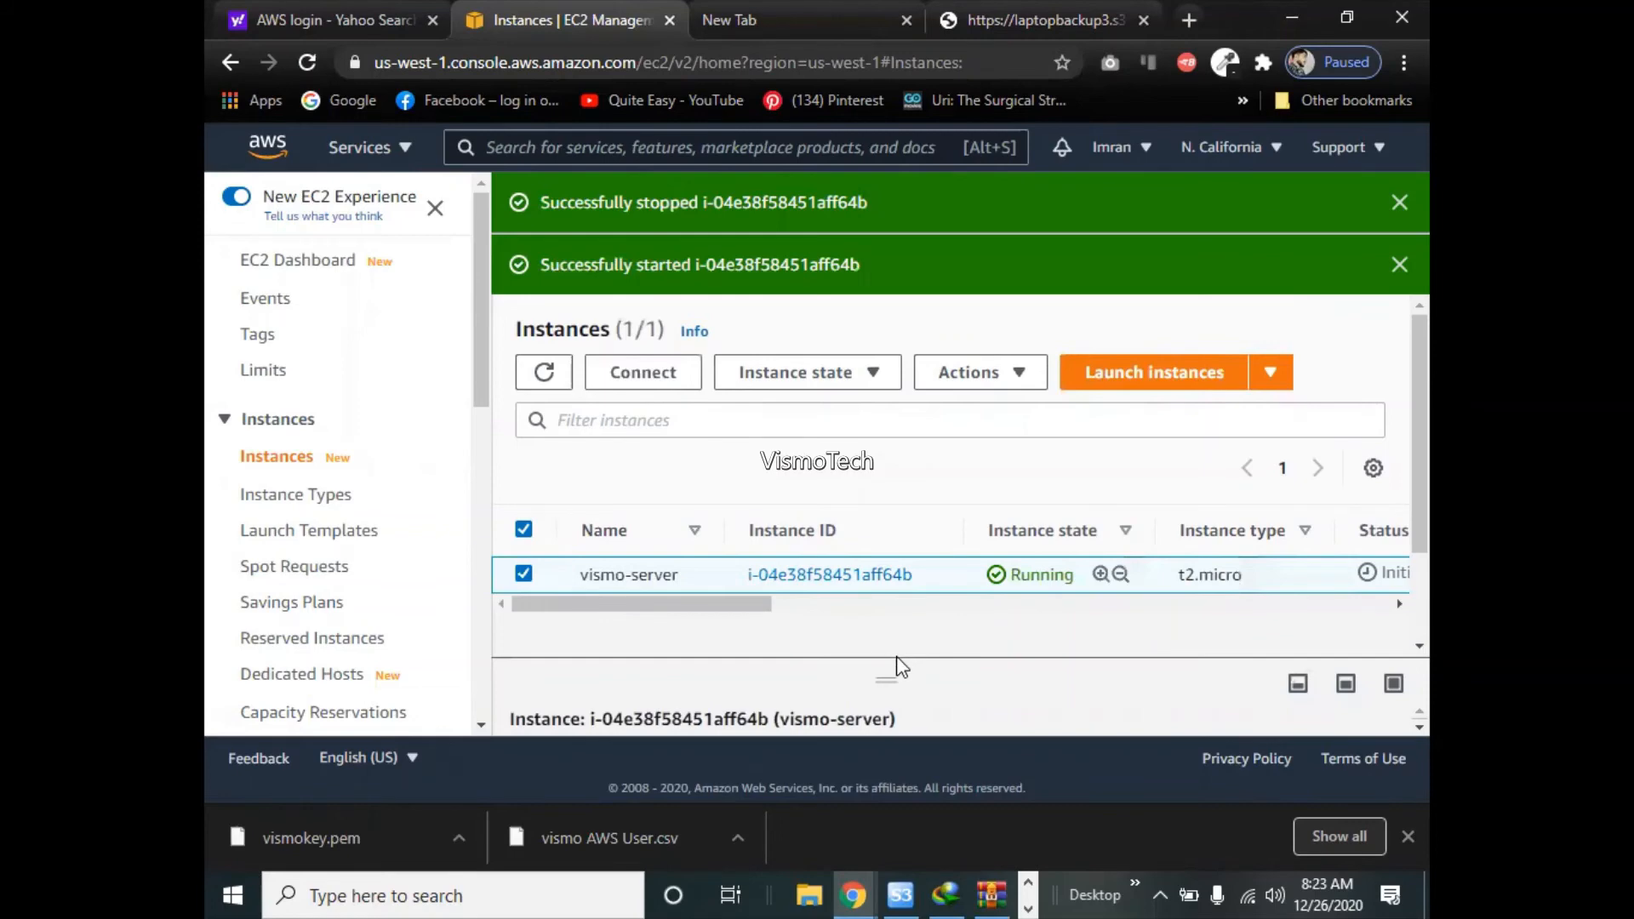
left_click_drag(888, 658, 885, 565)
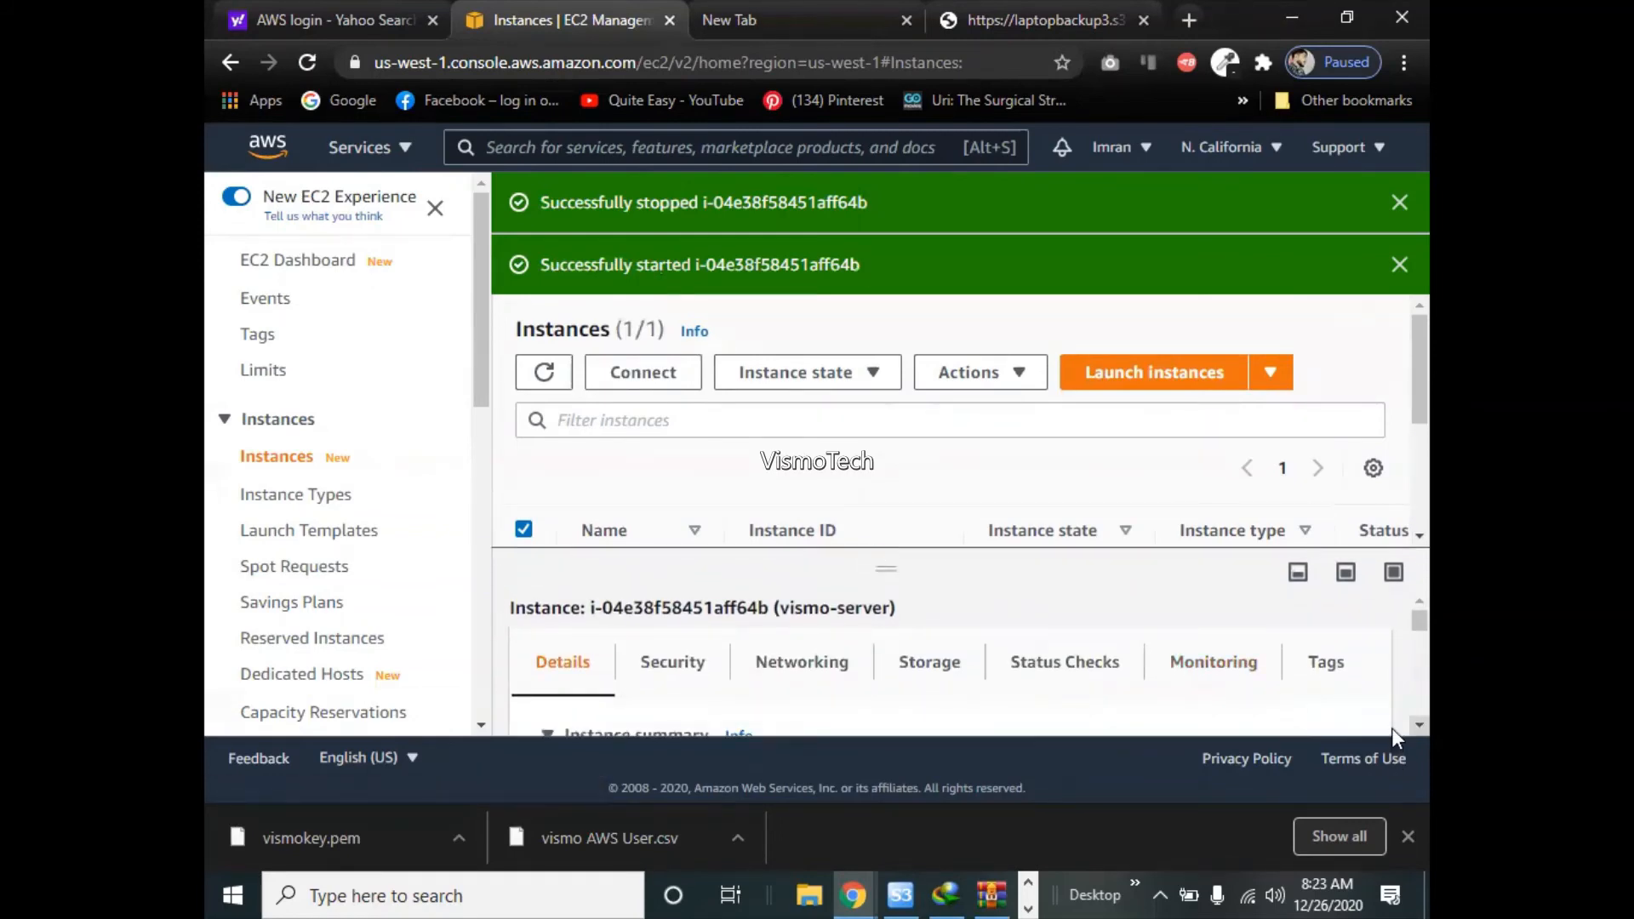
scroll(1391, 727, "down", 2)
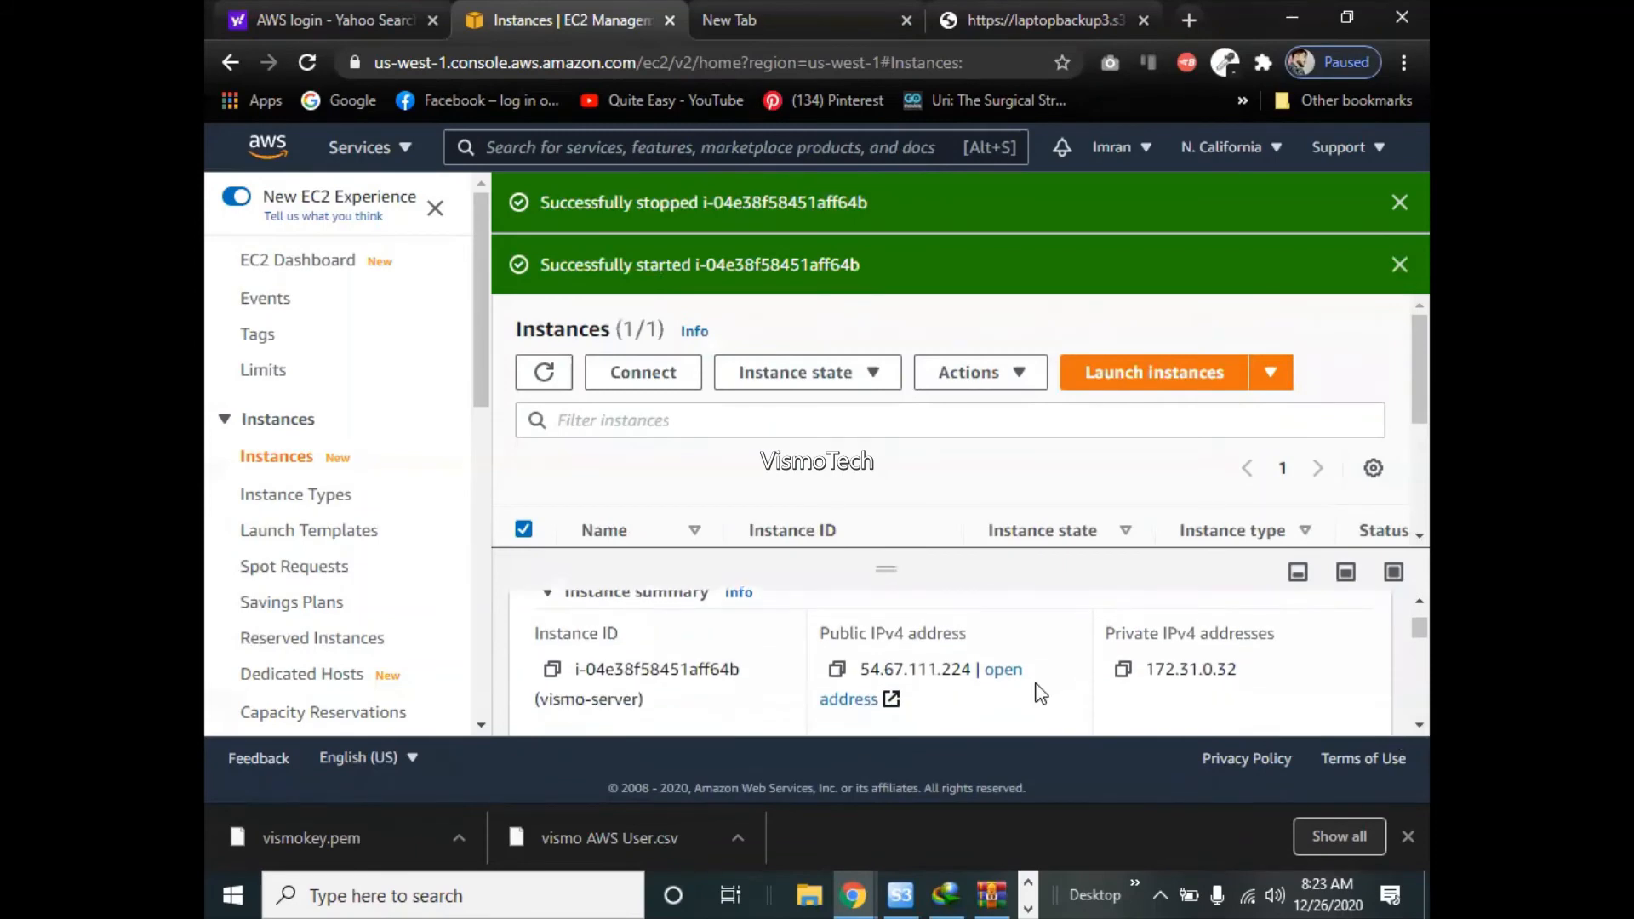
left_click(837, 671)
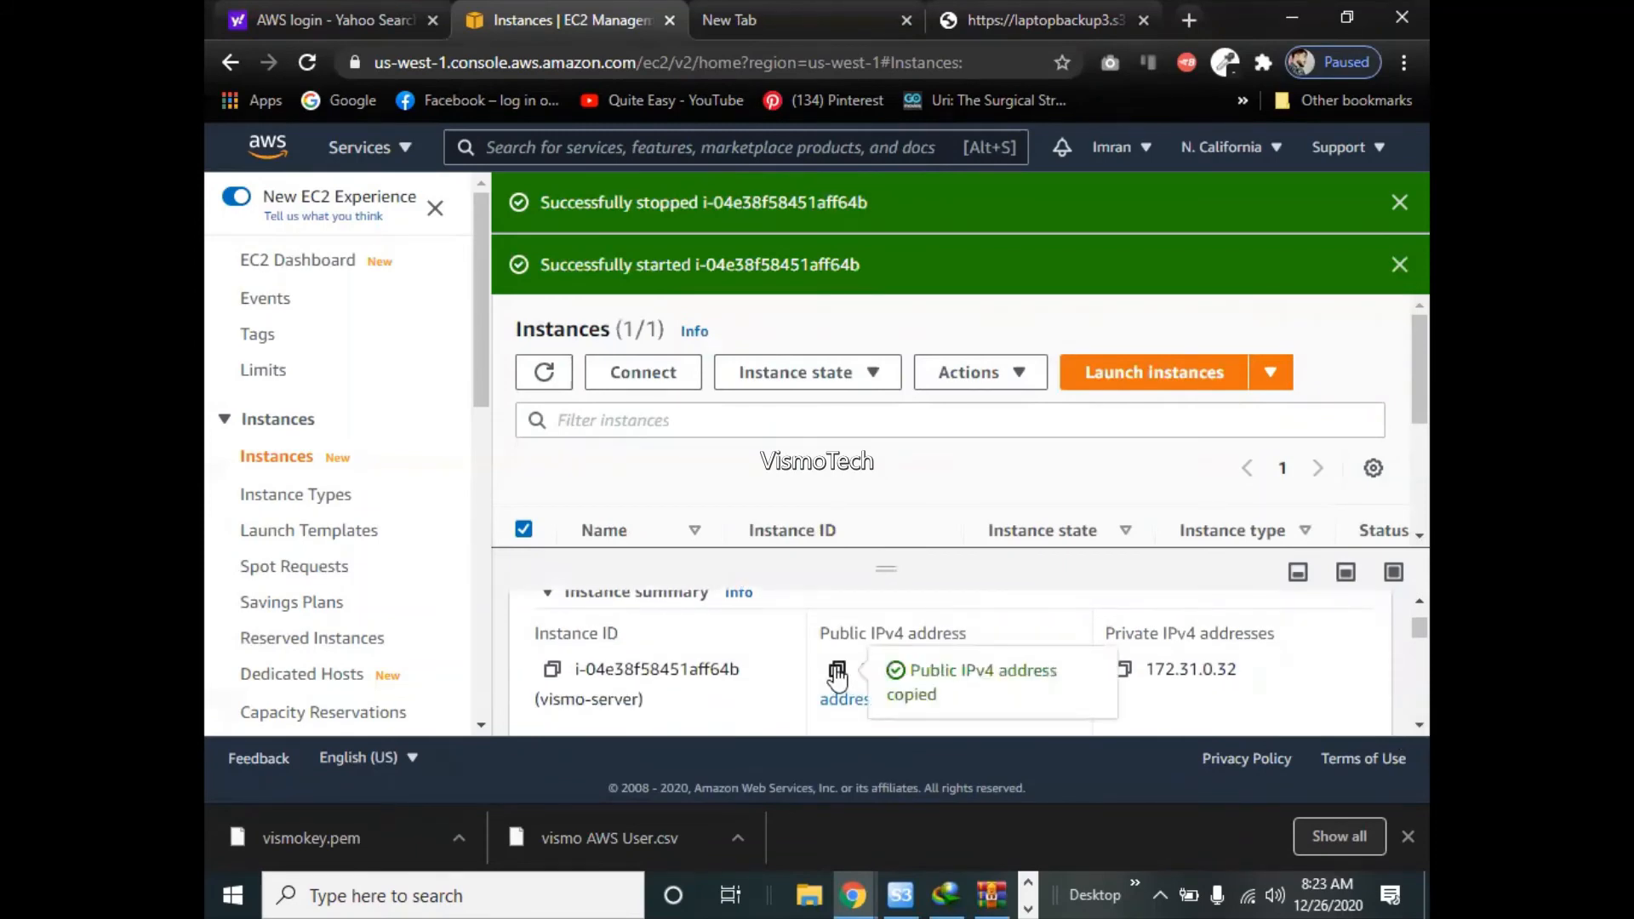
key("alt+Tab")
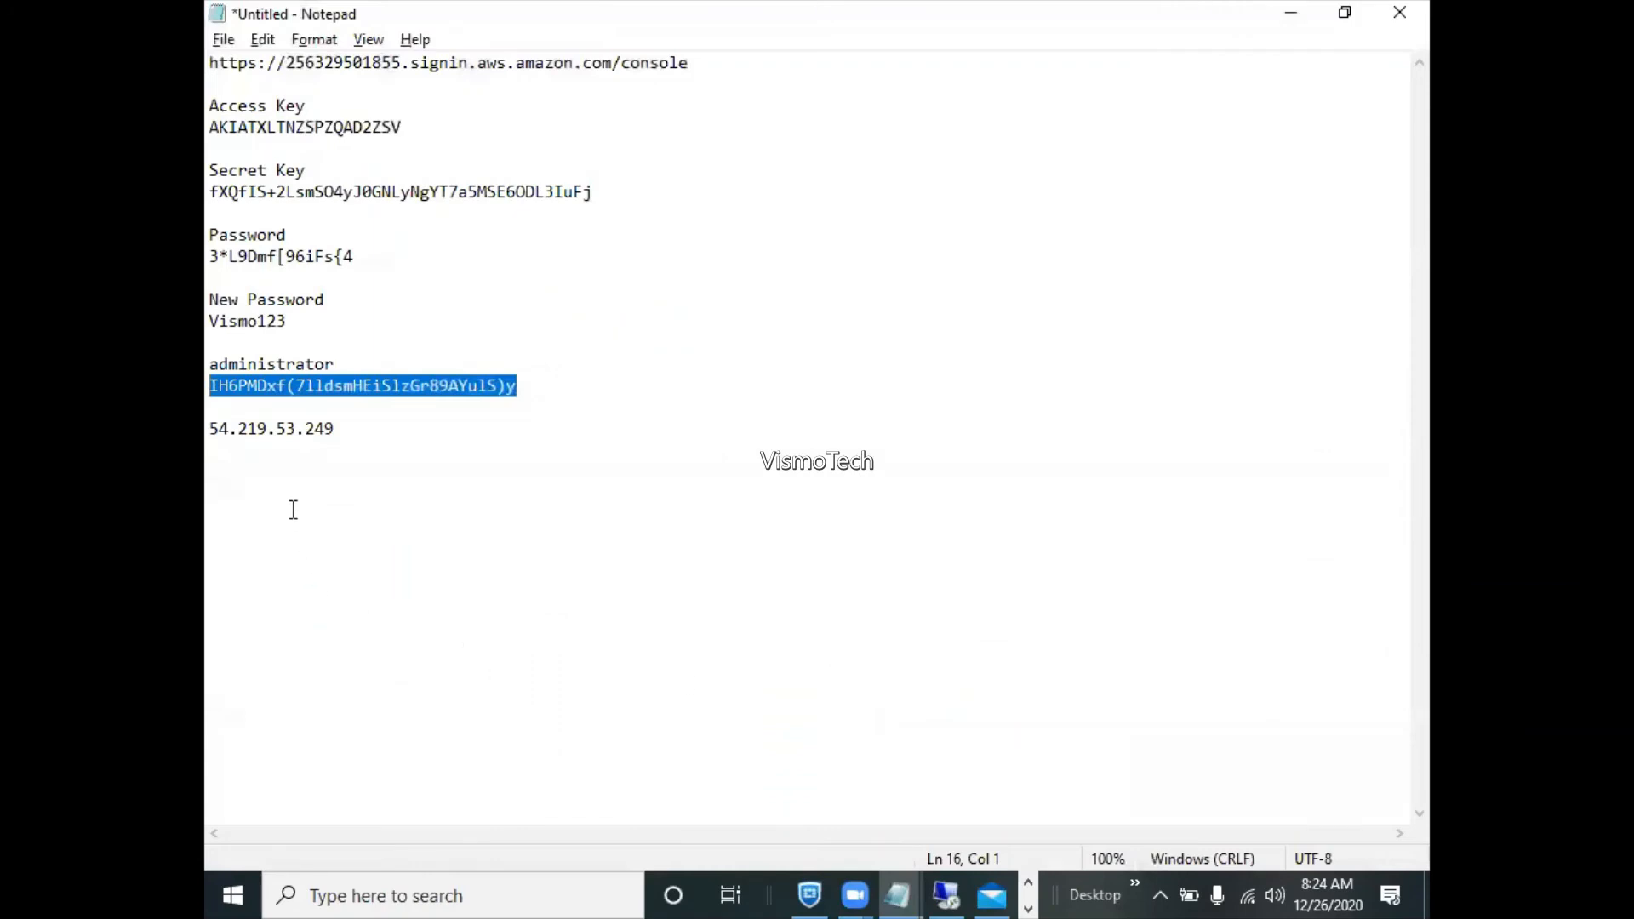
Paste the new IP 54.67.111.224 below the old address in the Notepad notes.
left_click(350, 433)
key("Return")
key("Return")
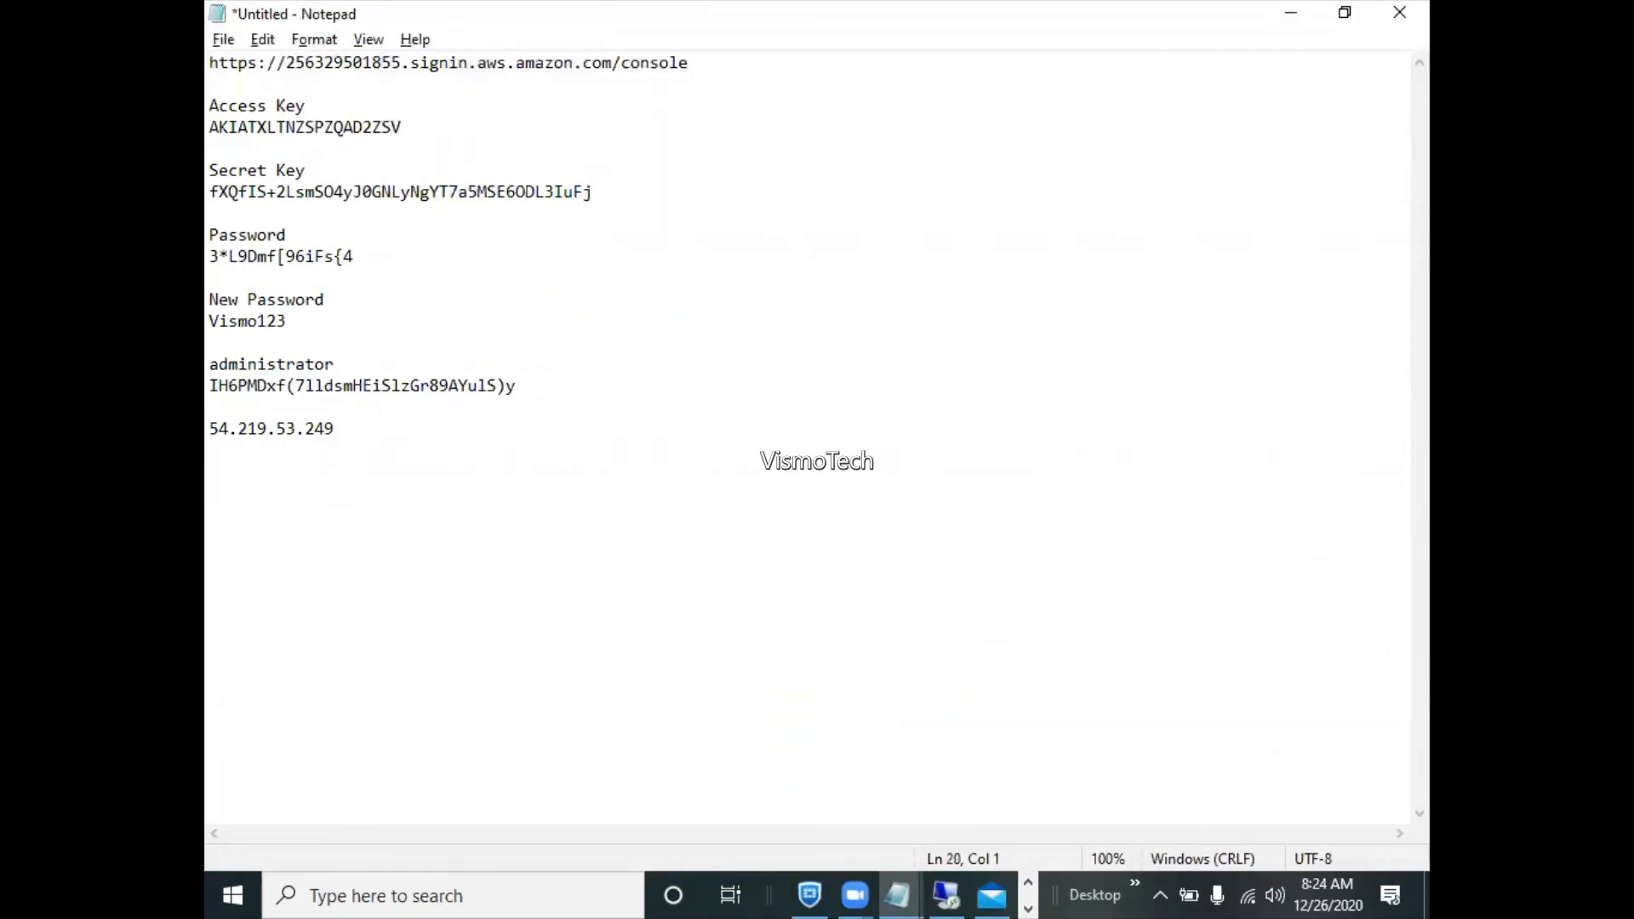
key("ctrl+v")
Minimize Notepad to return to the EC2 Instances page.
key("super")
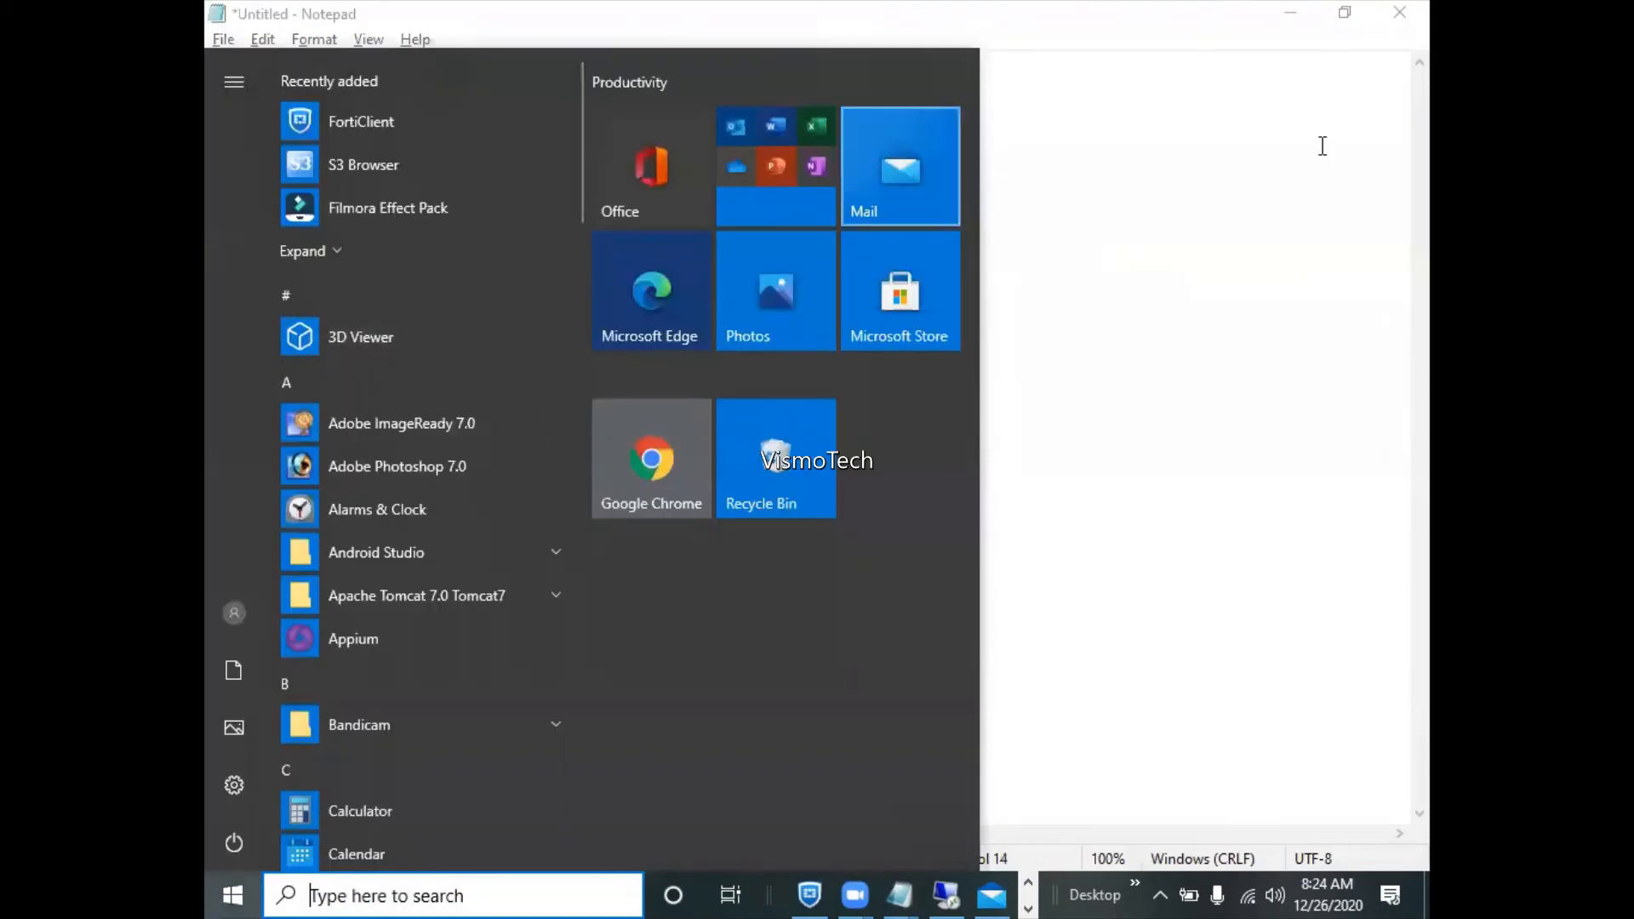
left_click(1273, 303)
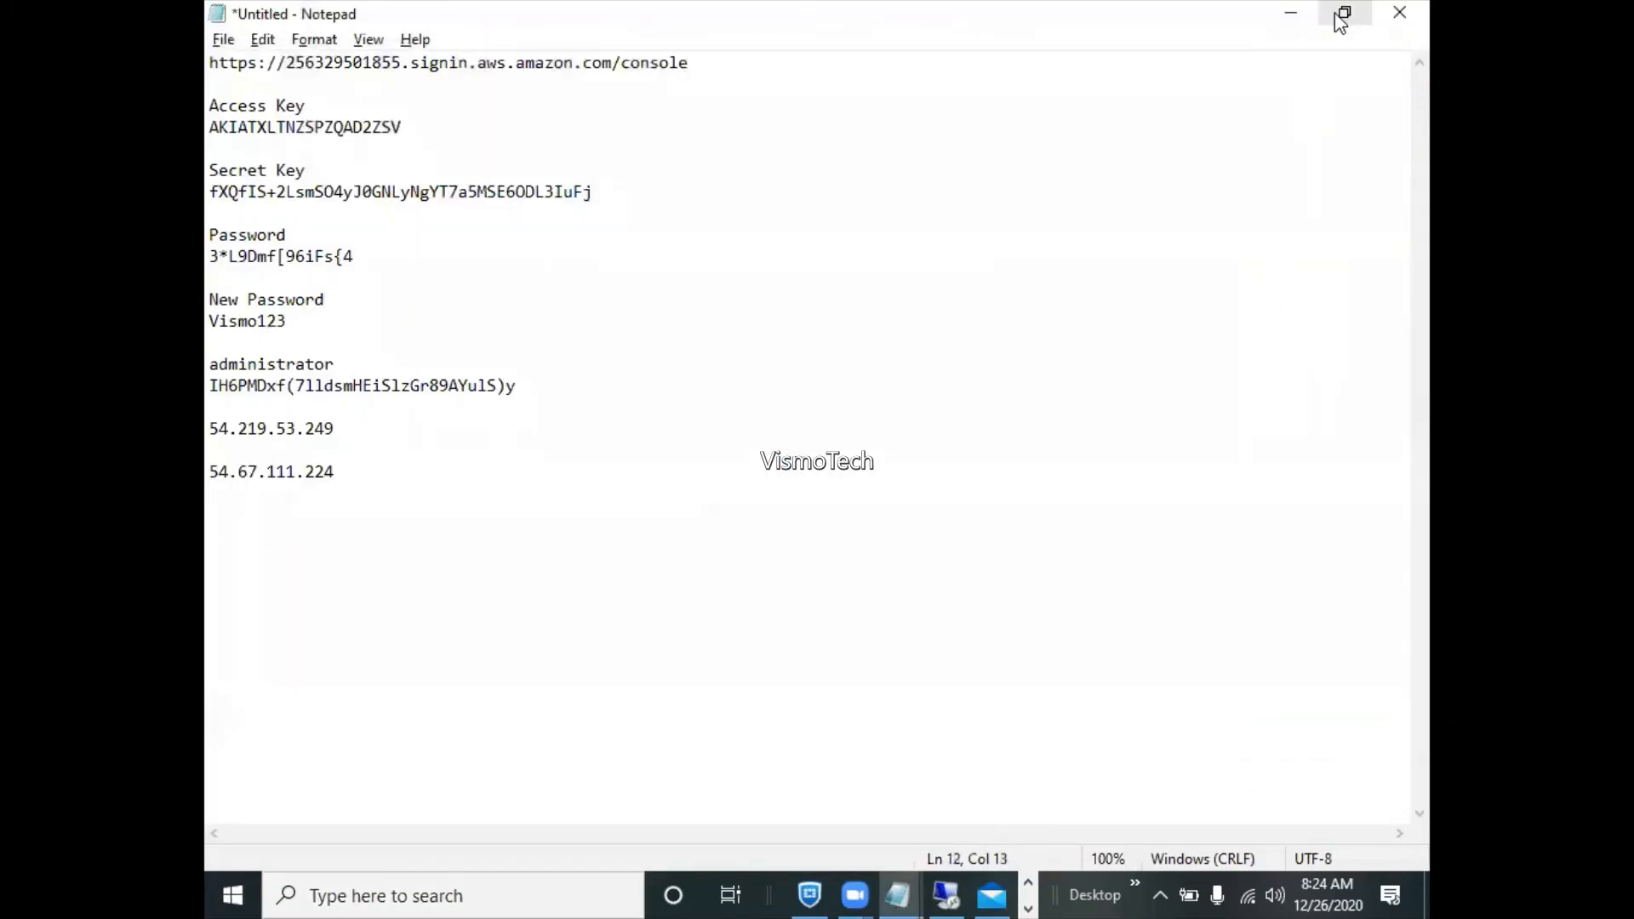
left_click(1291, 23)
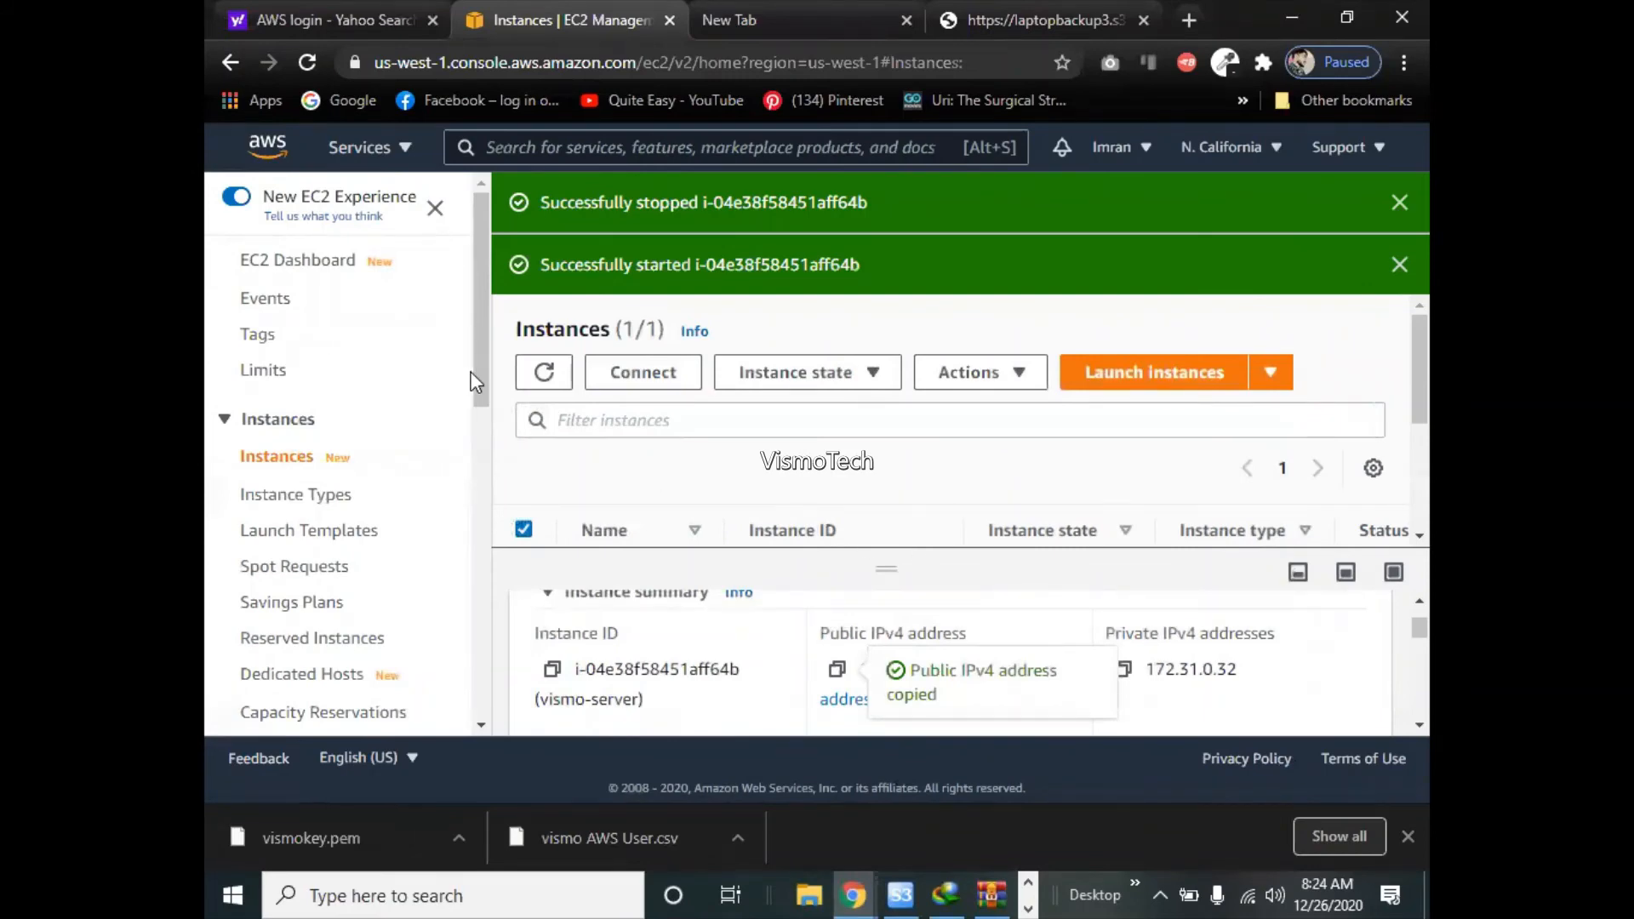
Open the EBS Volumes list and check zones and states: vismo-server 30 GiB in use, Vimo-Drive 101 GiB available.
left_click_drag(474, 382, 491, 520)
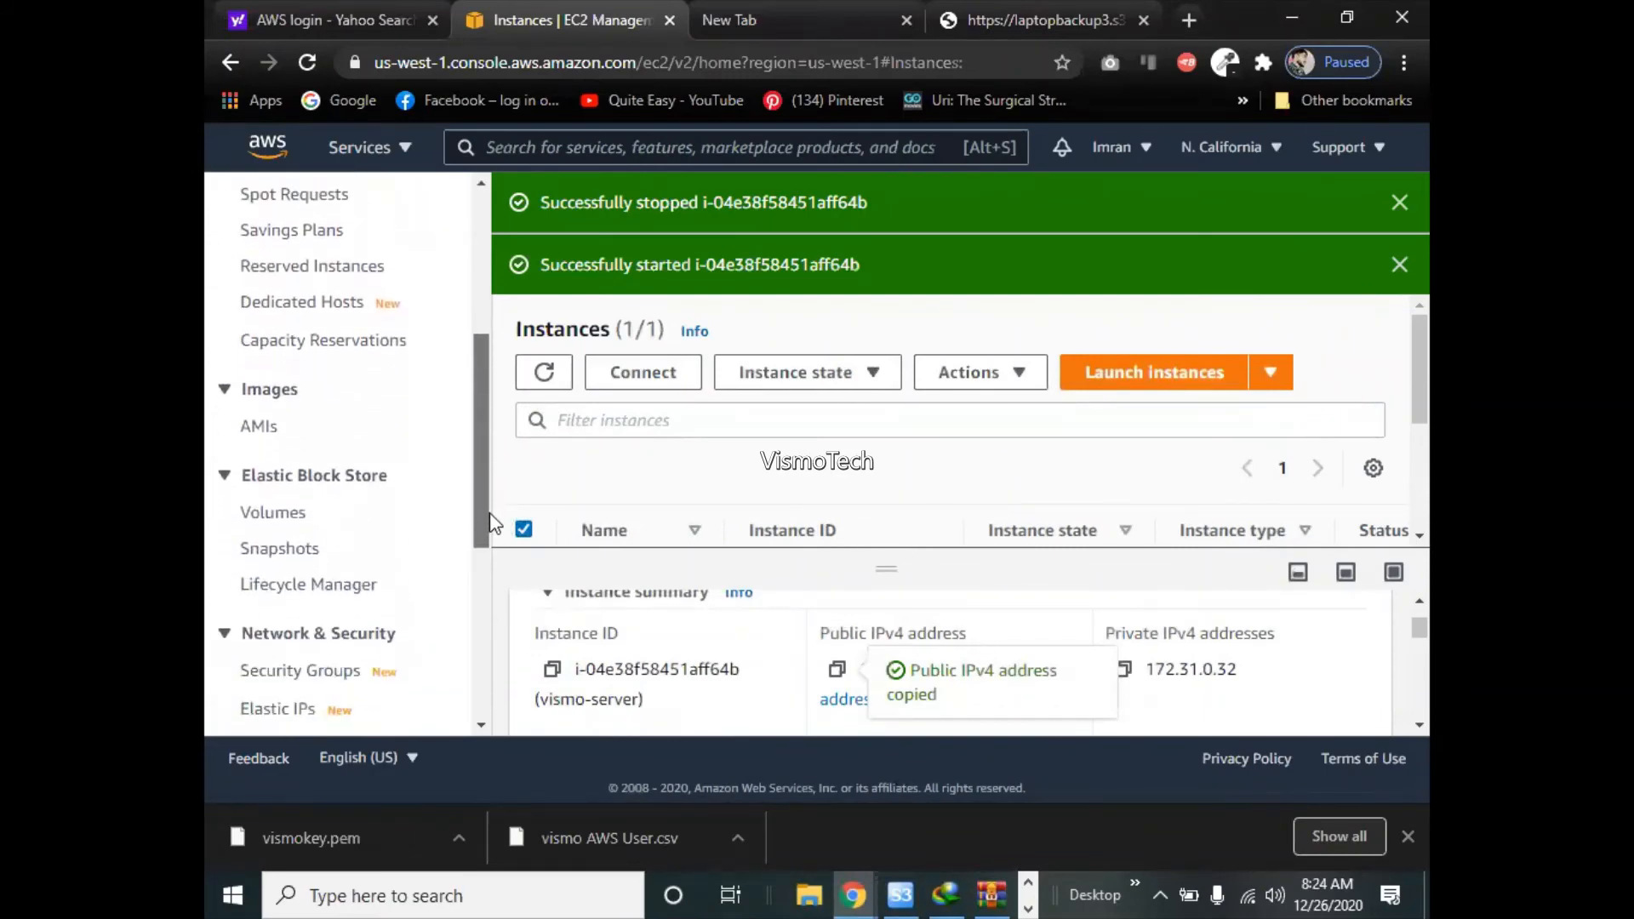
left_click(278, 515)
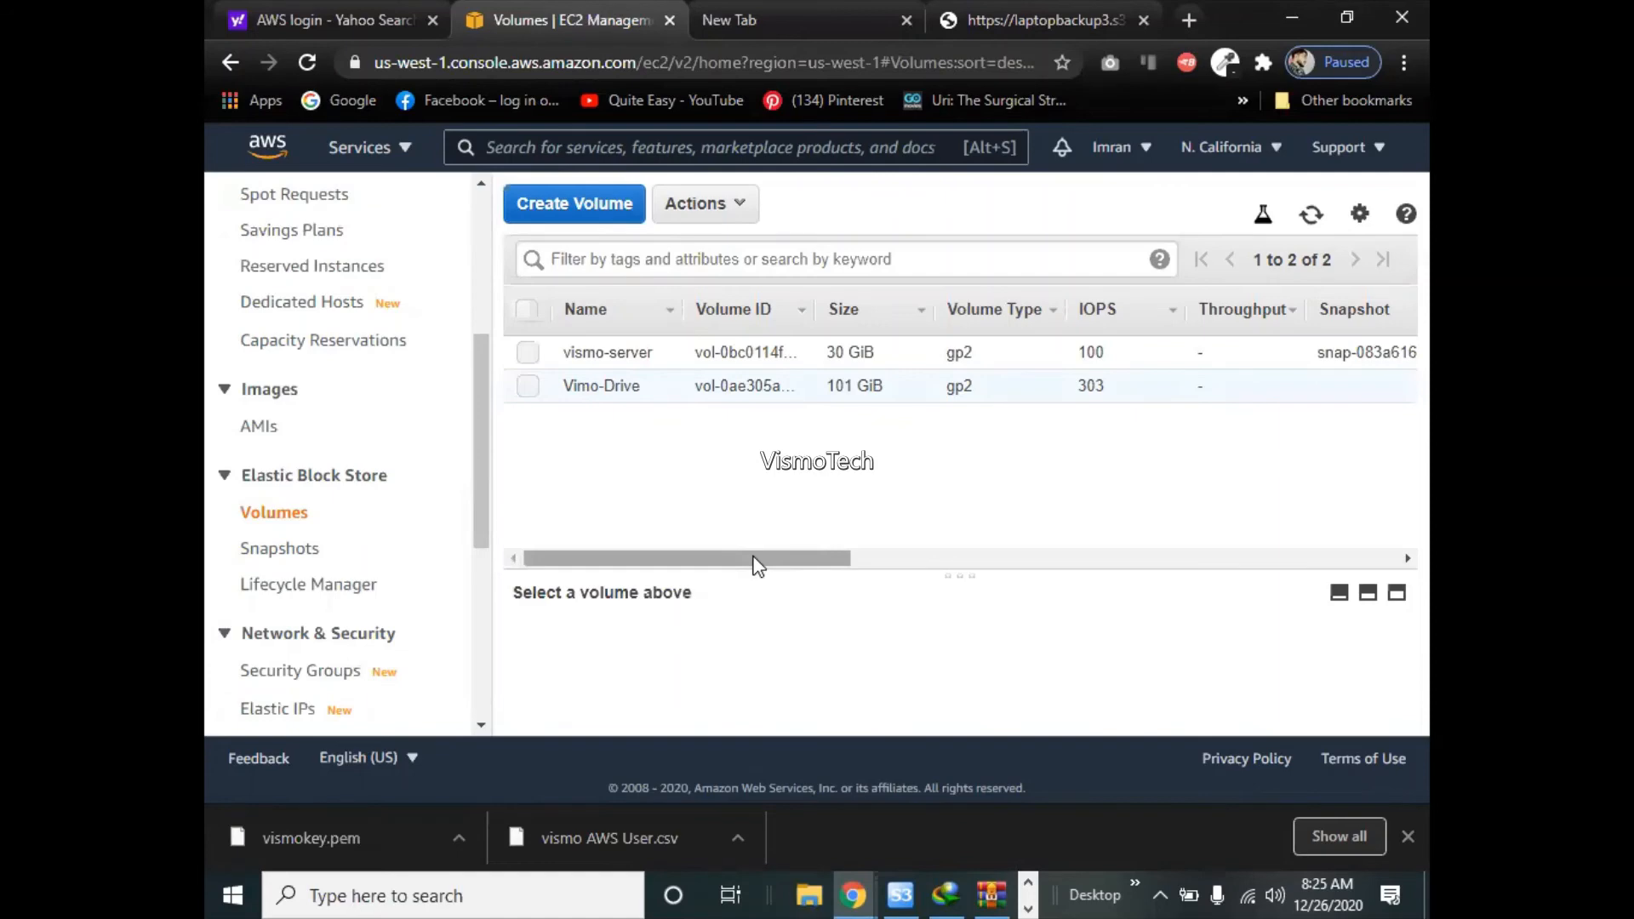
mouse_move(667, 365)
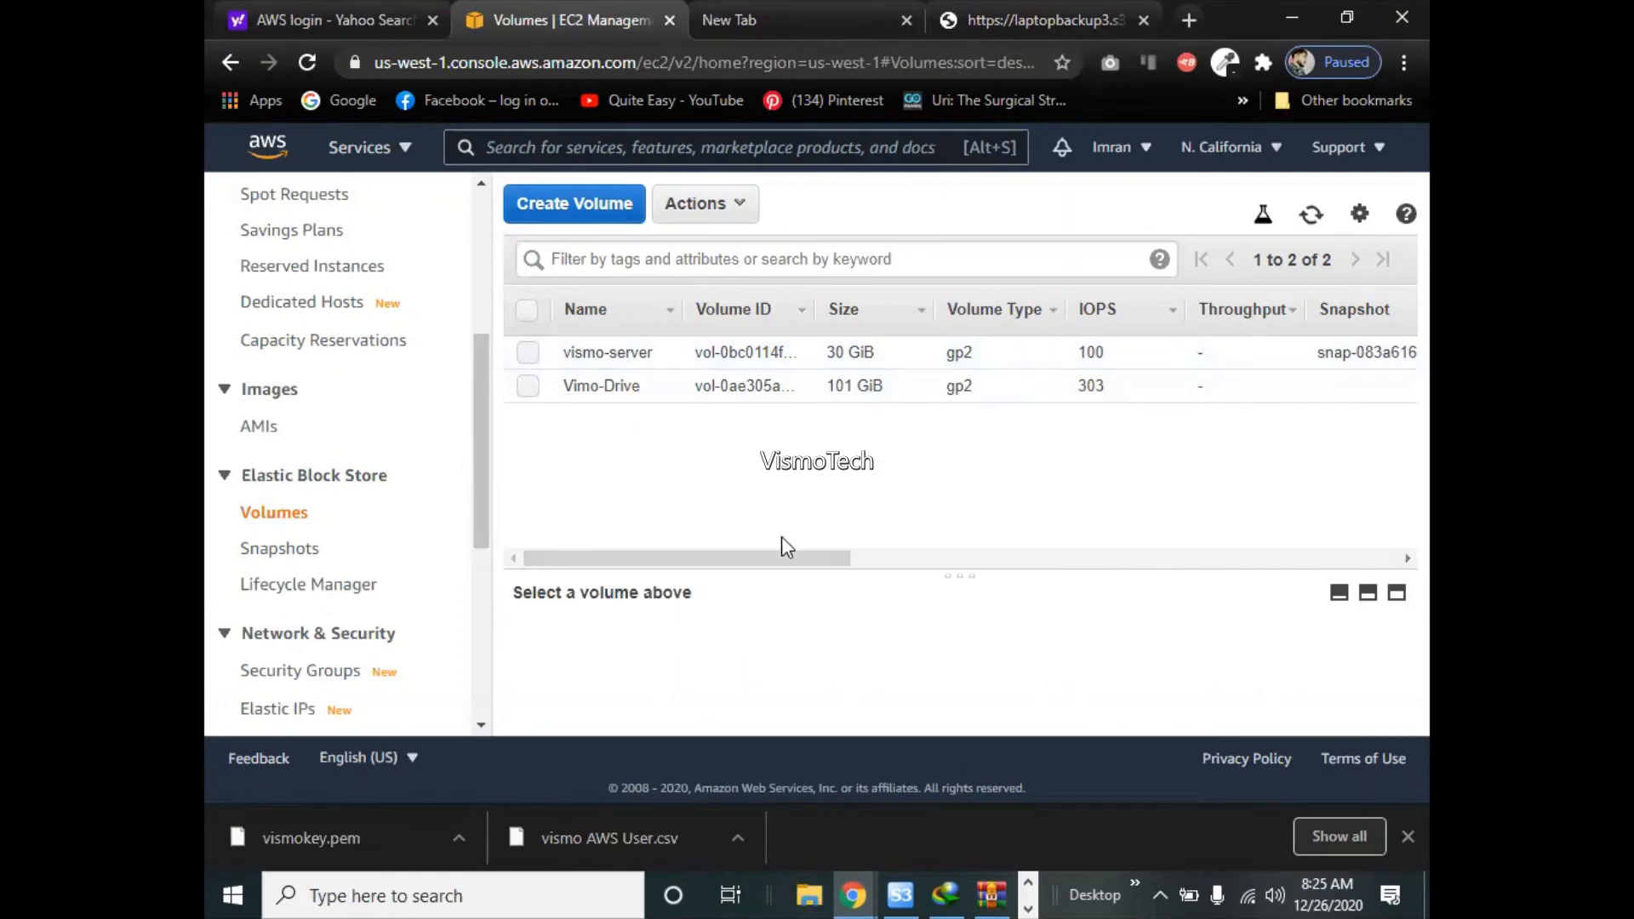
left_click_drag(766, 557, 1107, 551)
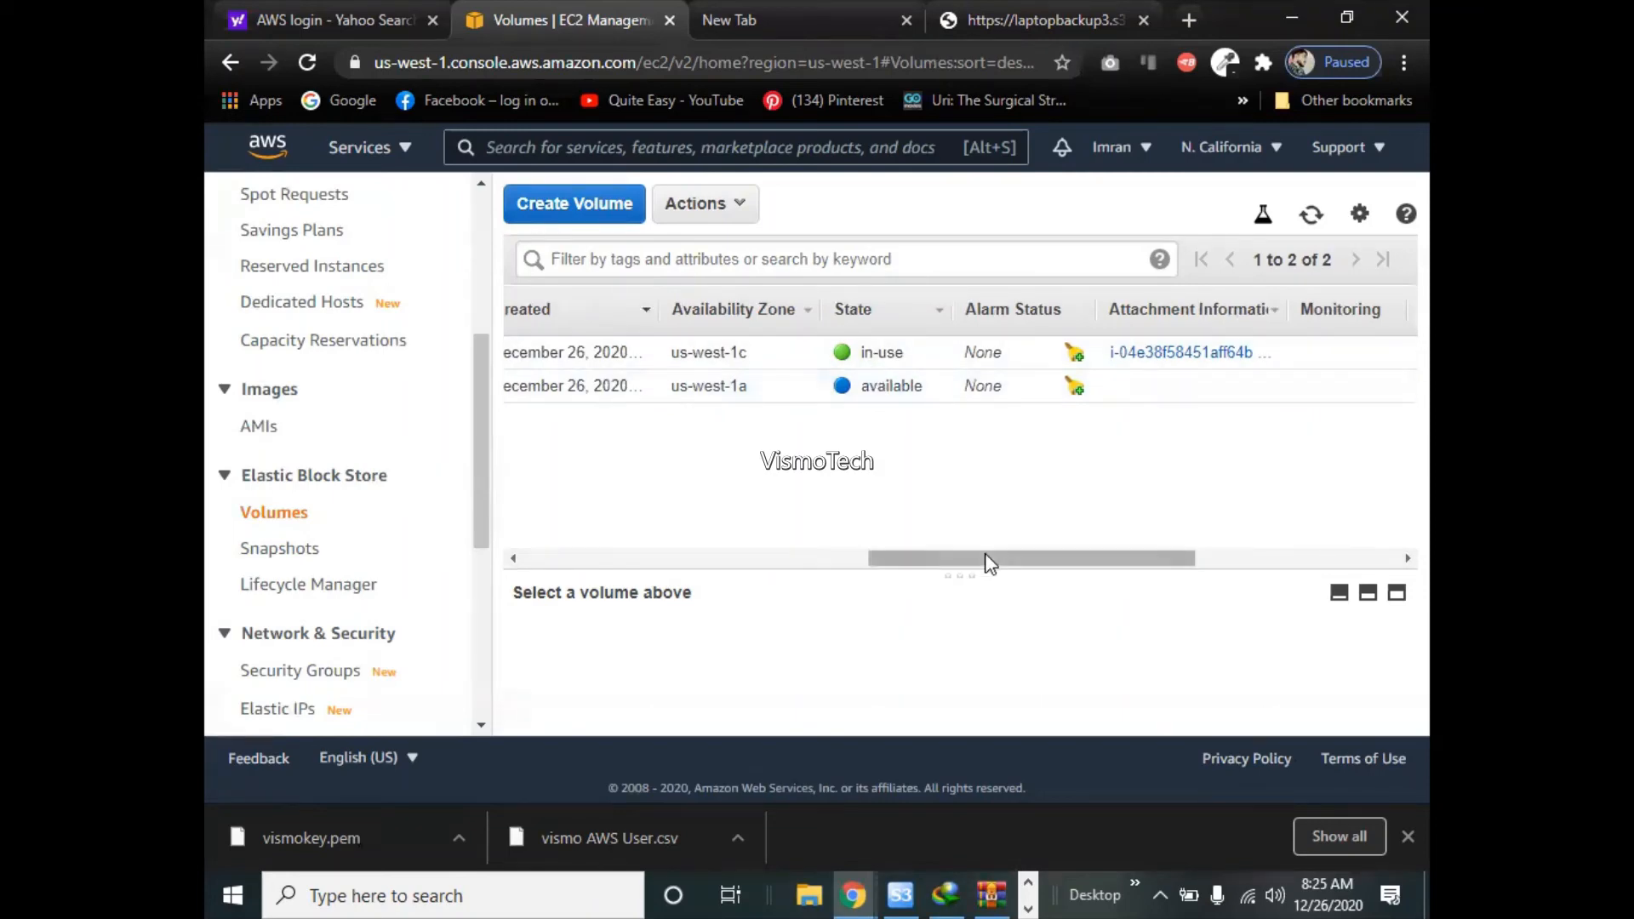
left_click_drag(989, 563, 954, 564)
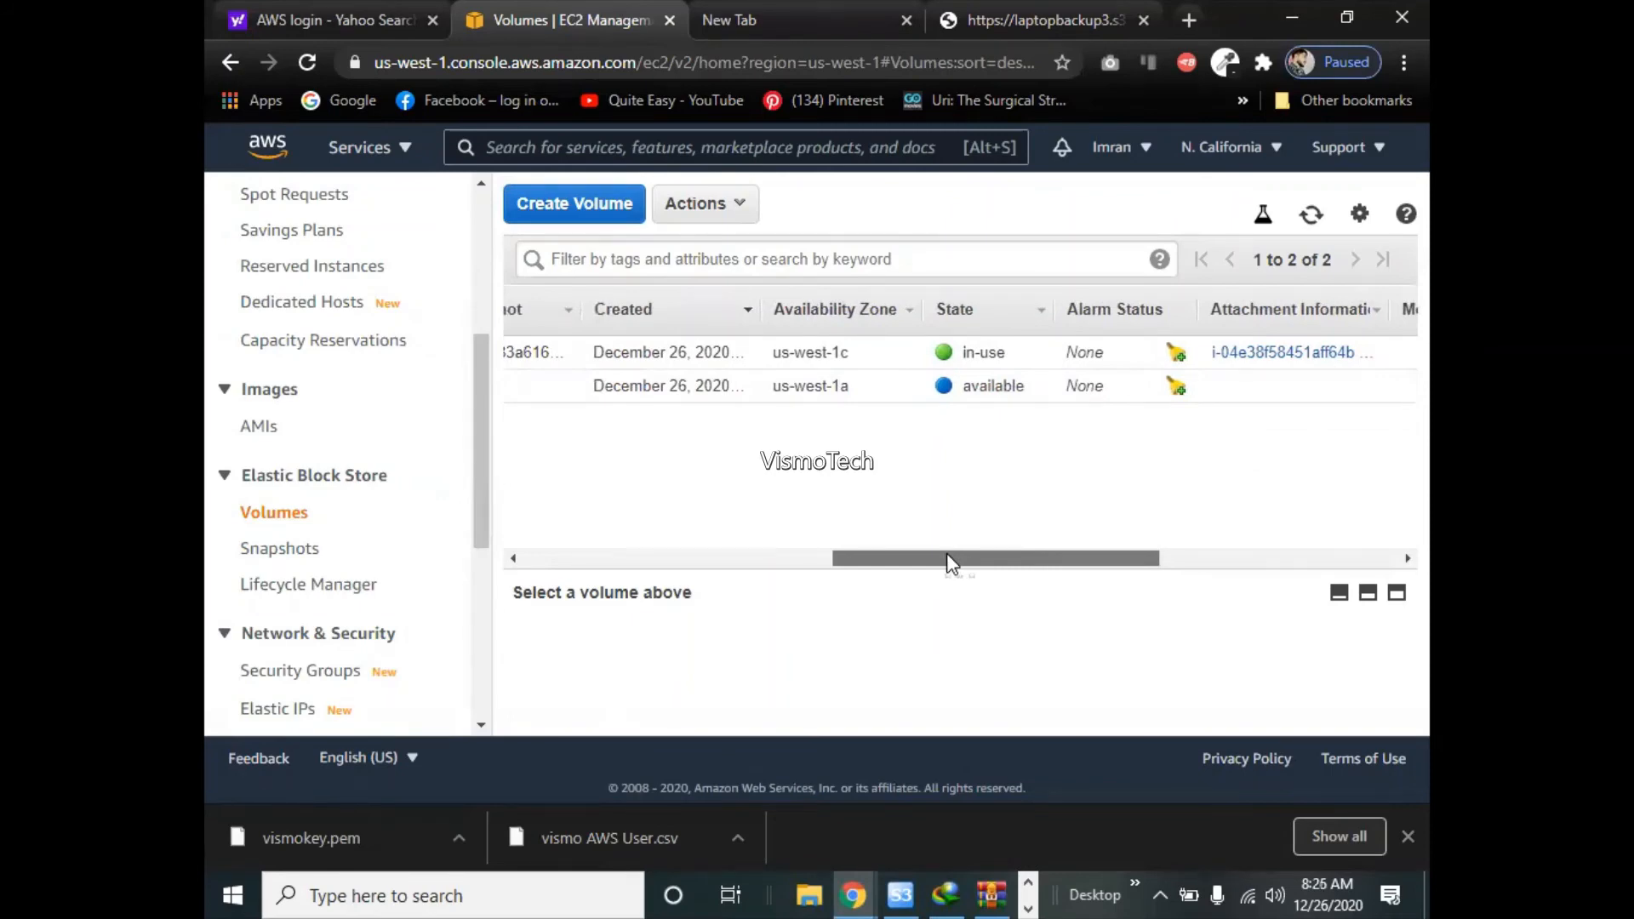
left_click_drag(950, 554, 514, 587)
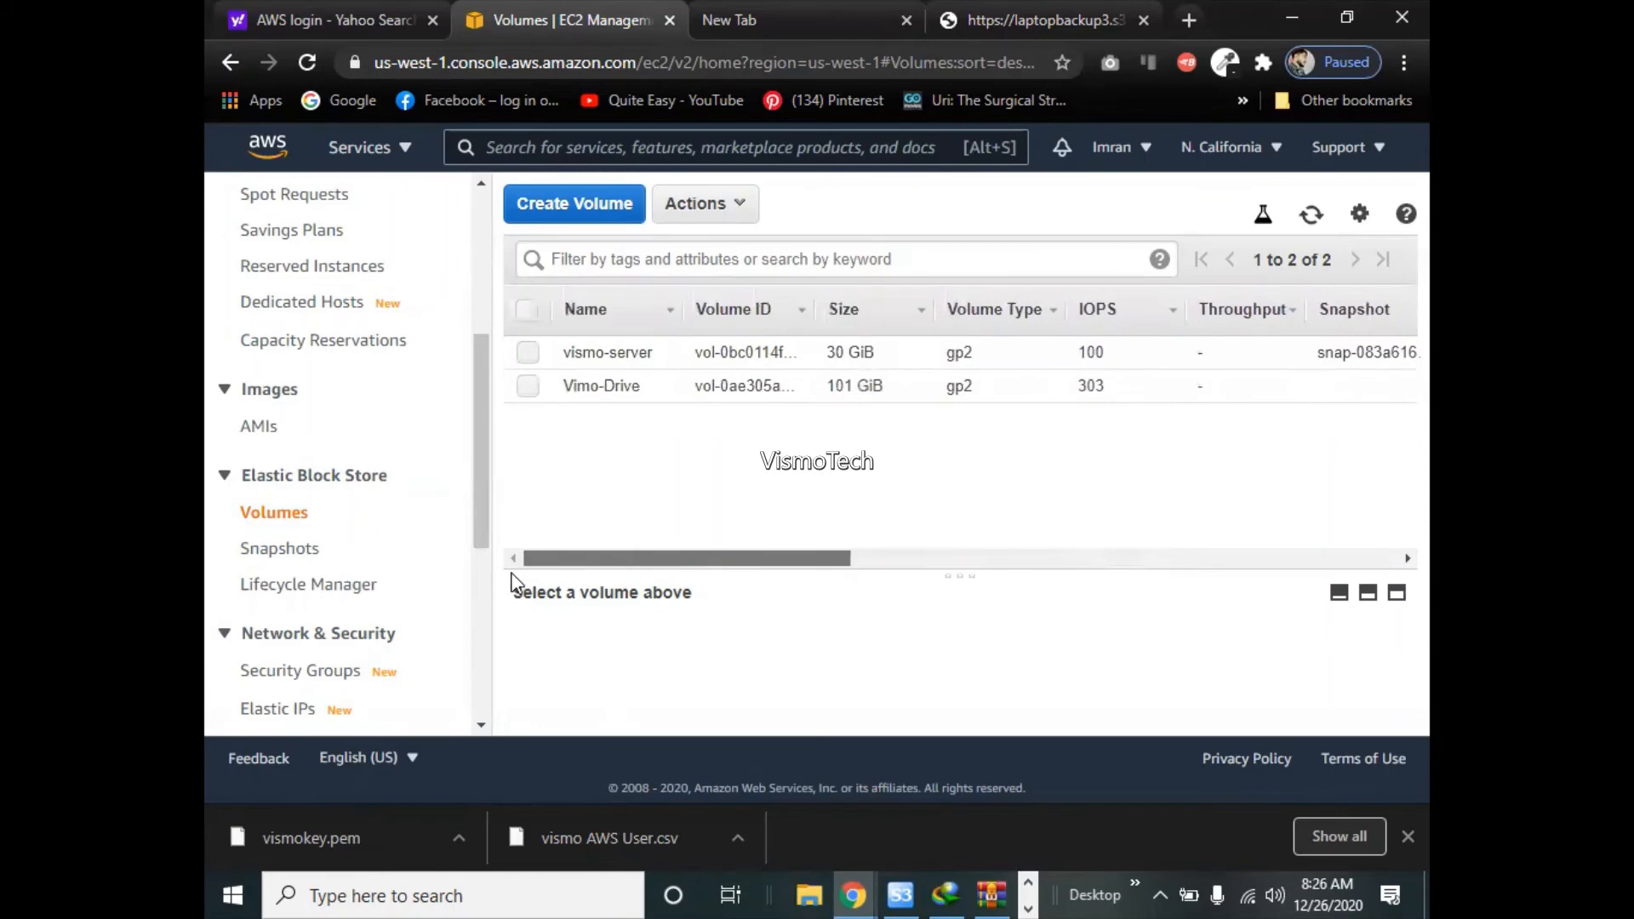
left_click(533, 392)
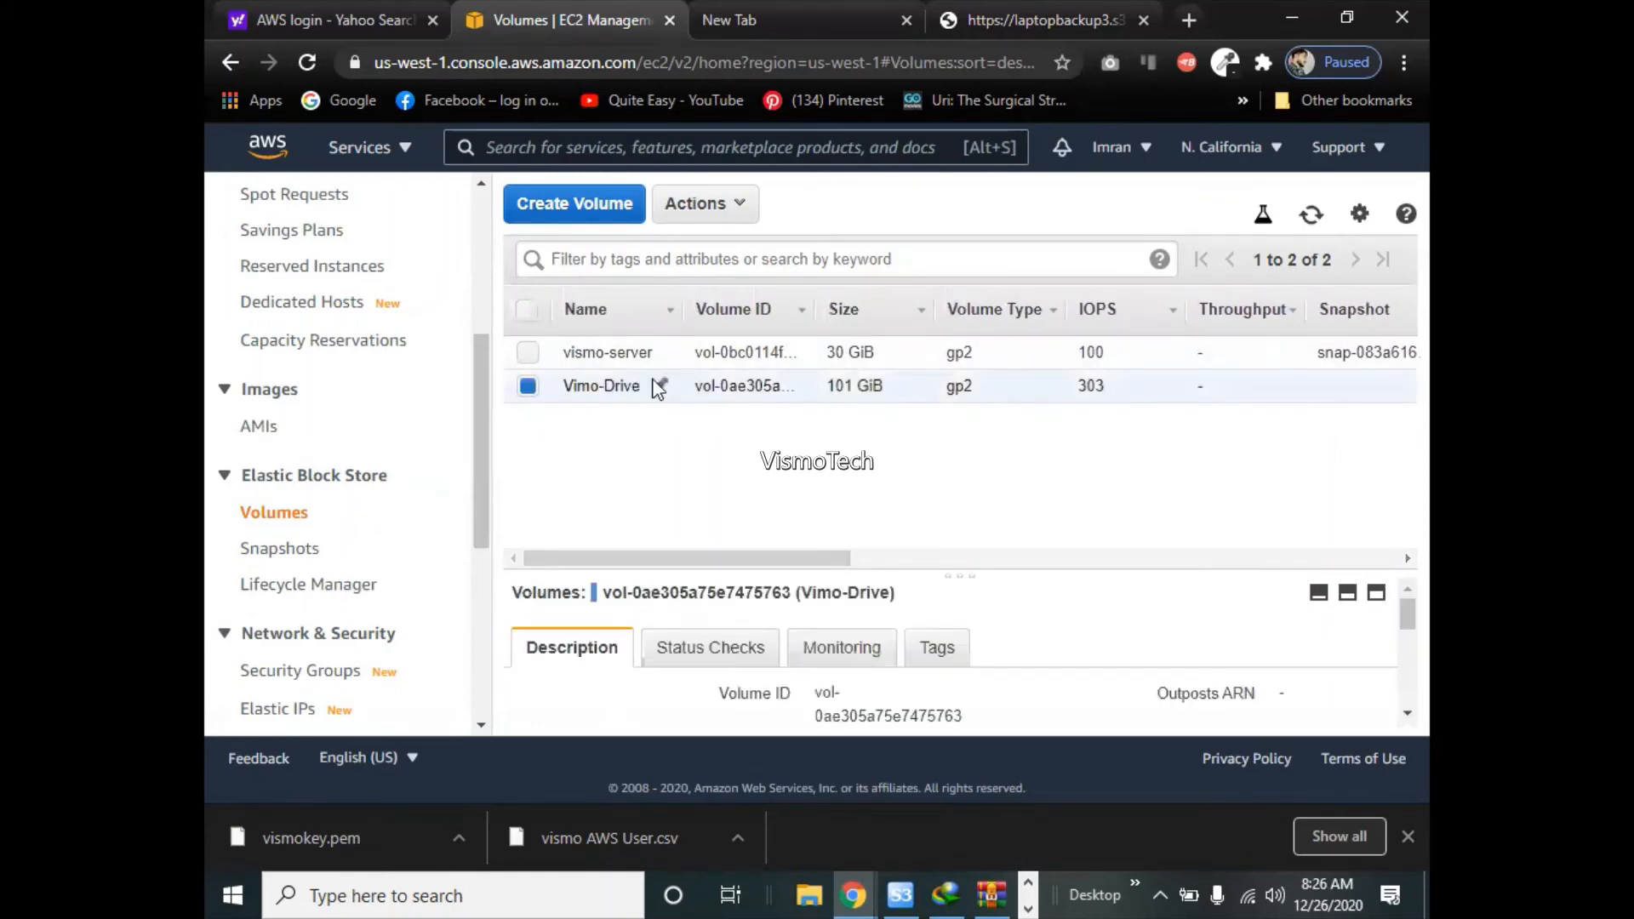
right_click(594, 391)
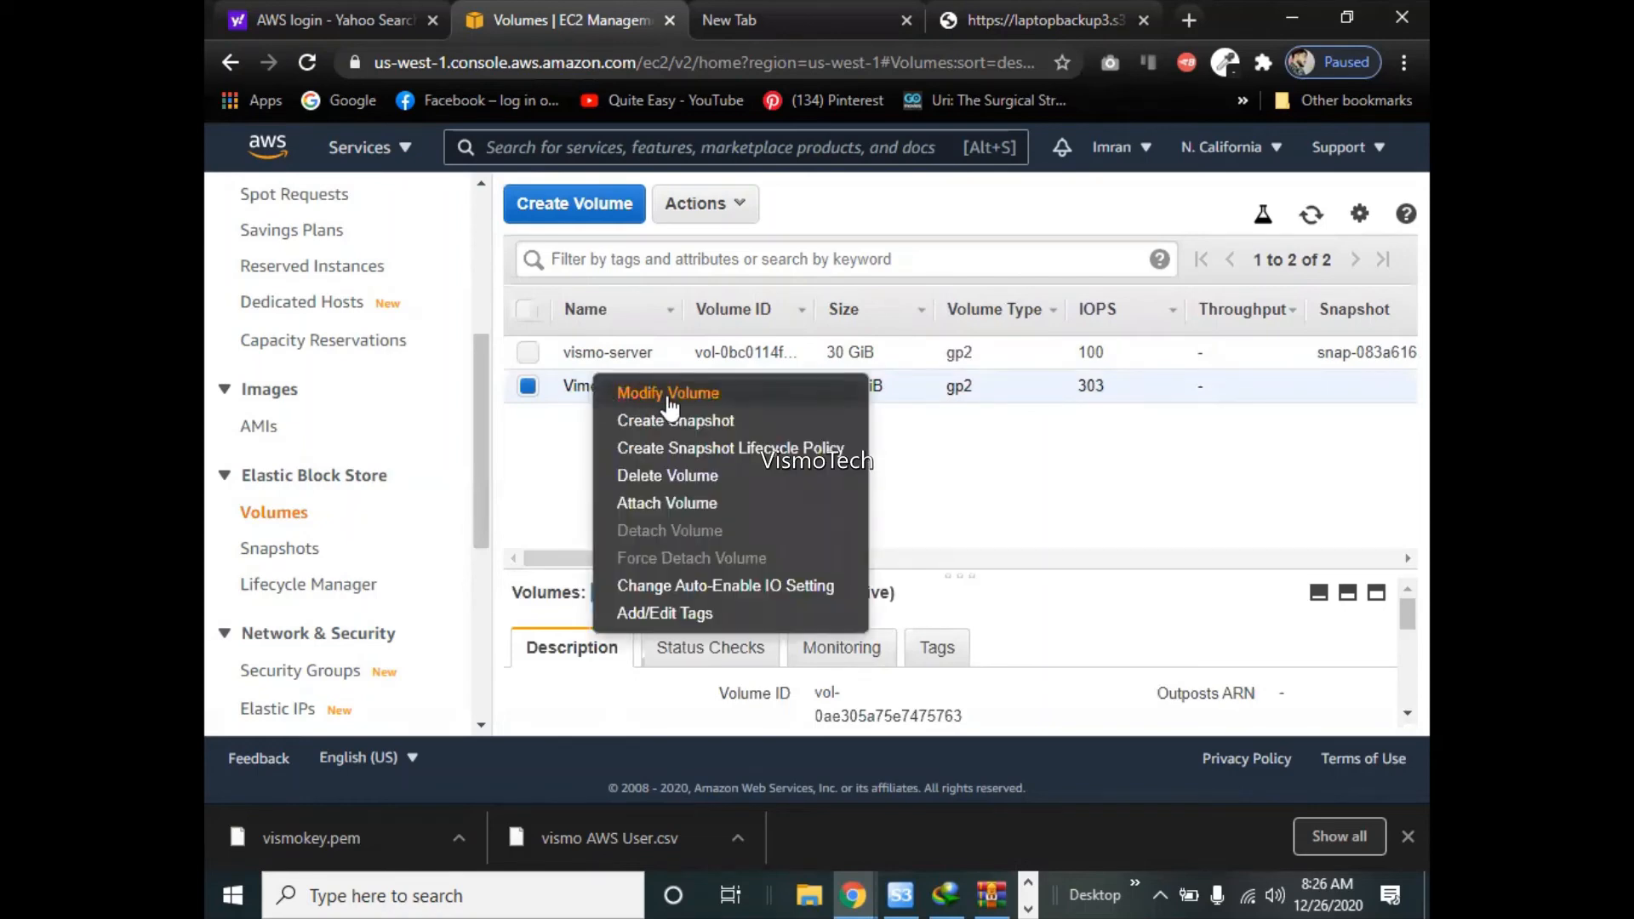
left_click(681, 510)
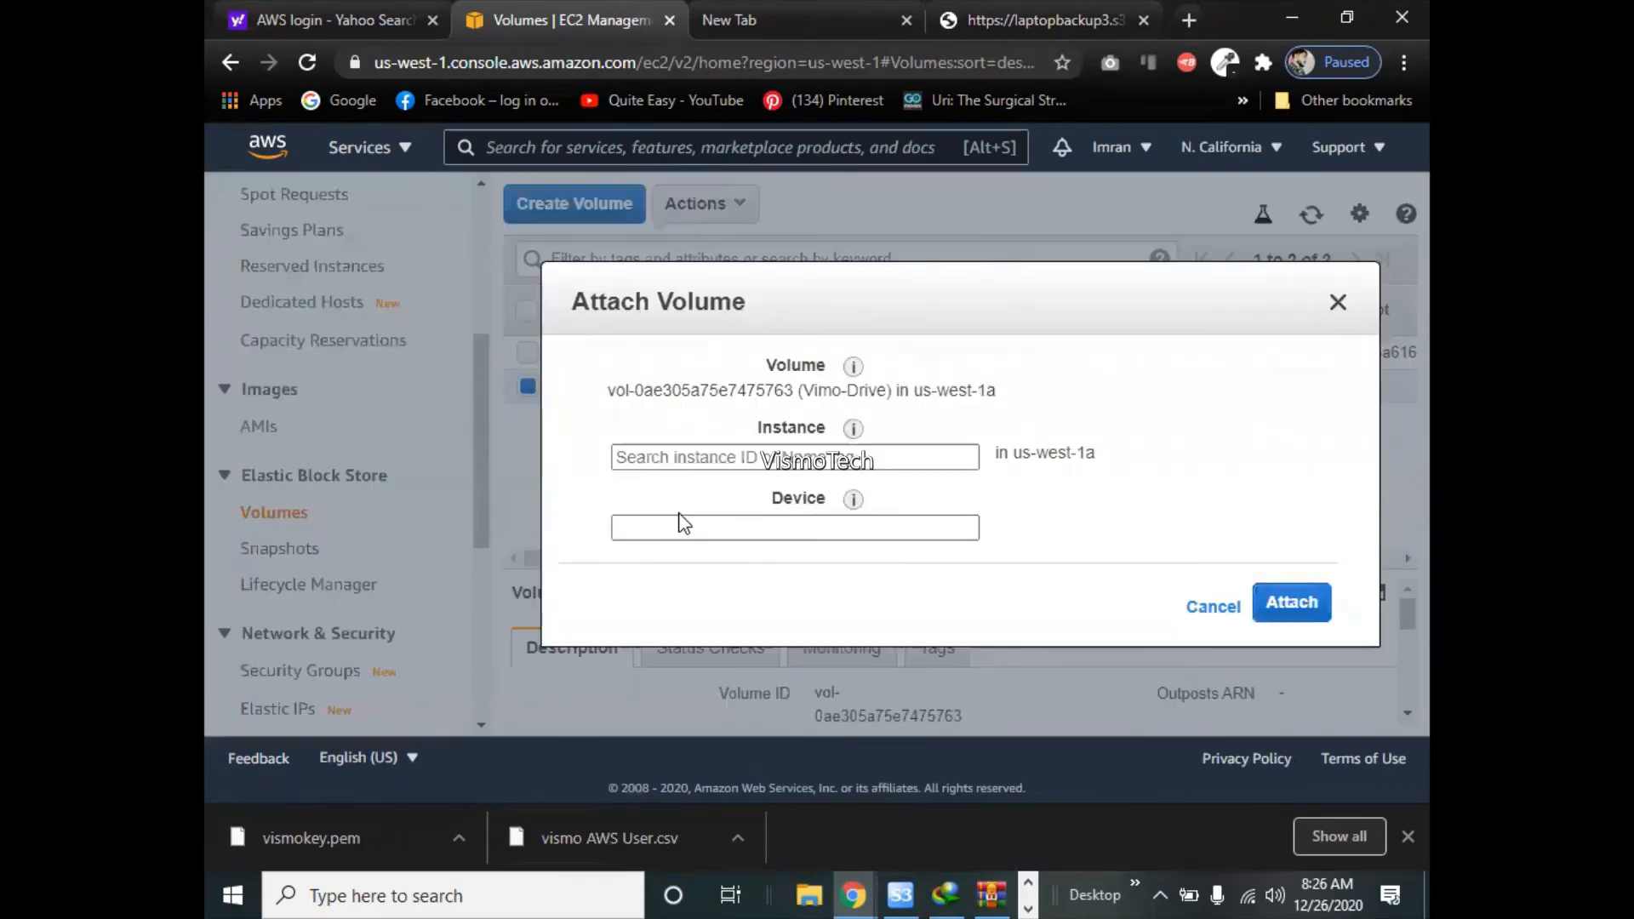
left_click(752, 457)
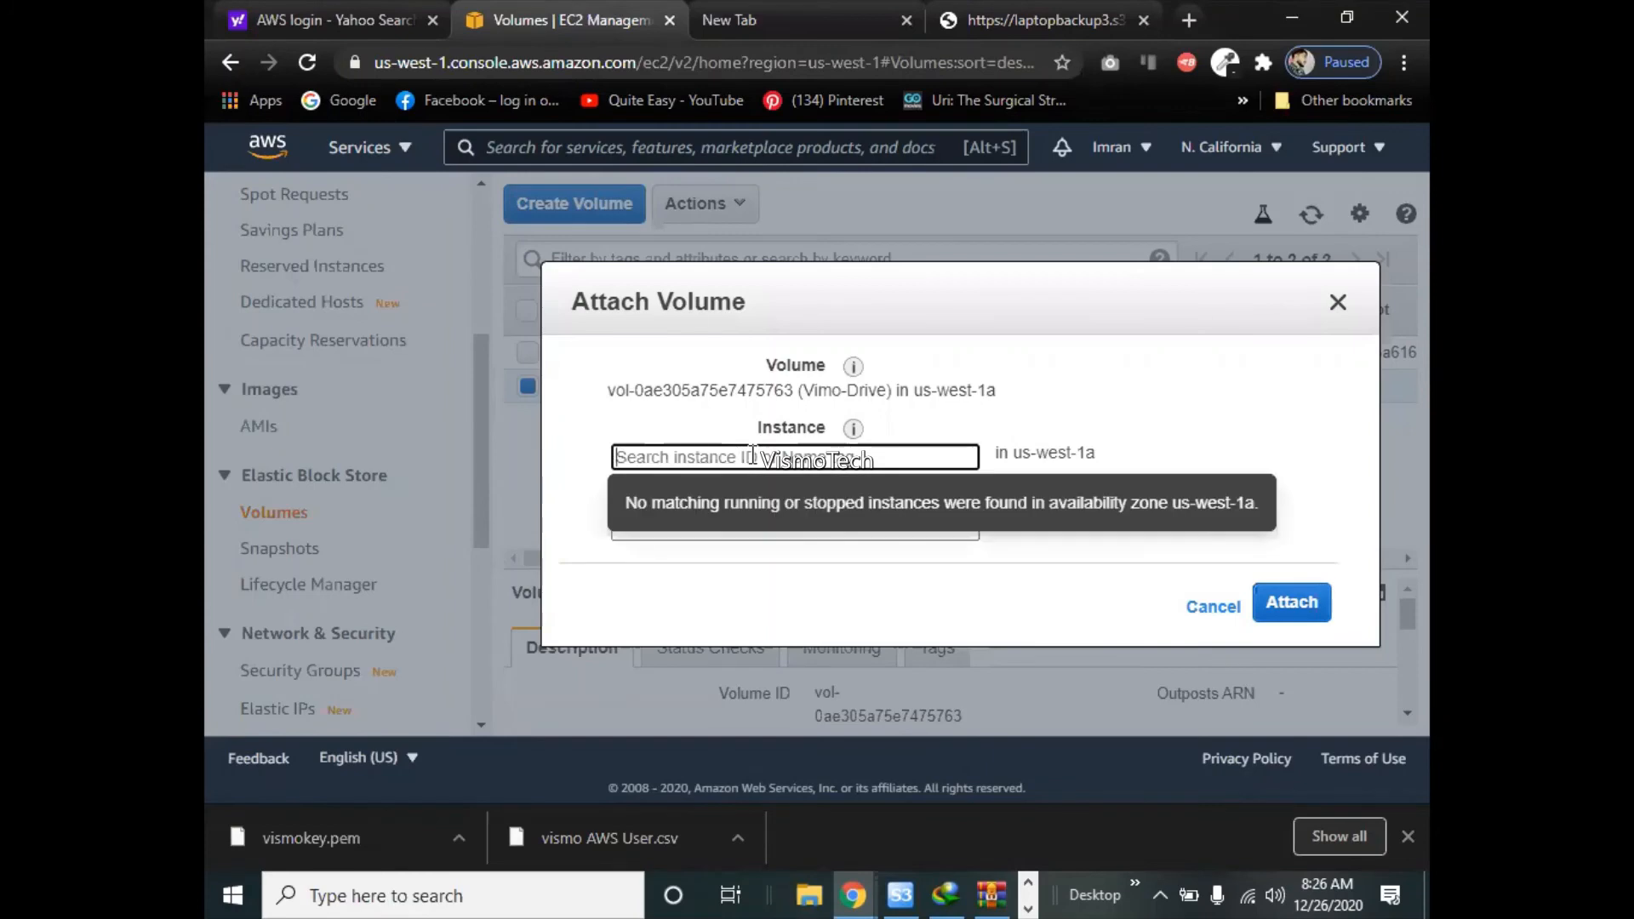
left_click(753, 457)
left_click(752, 457)
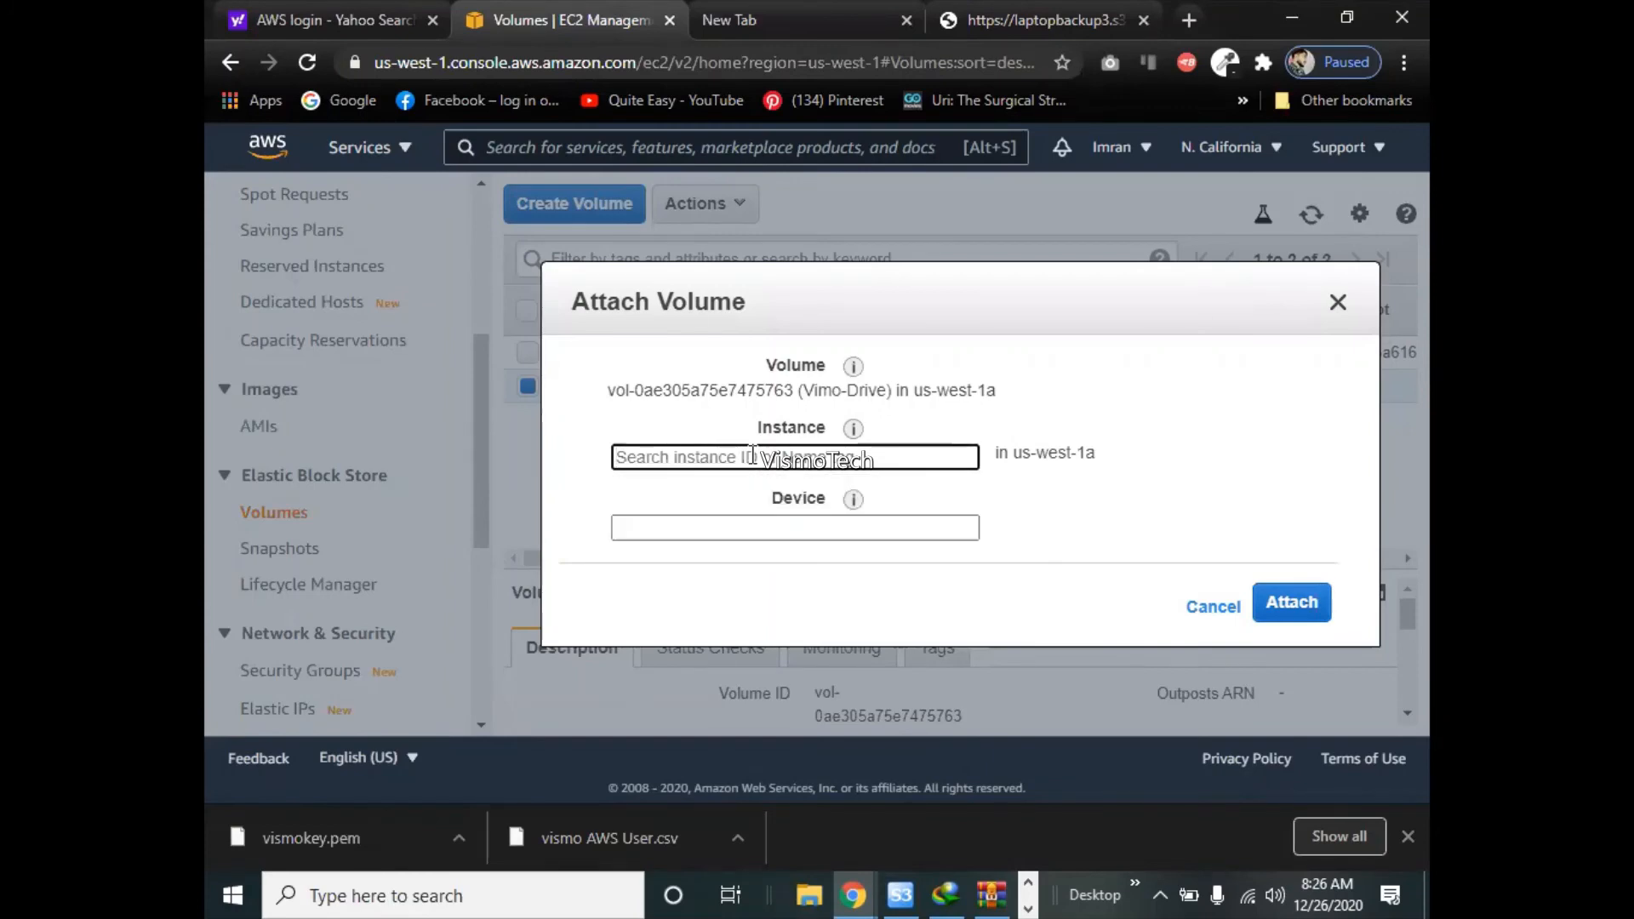
left_click(1142, 393)
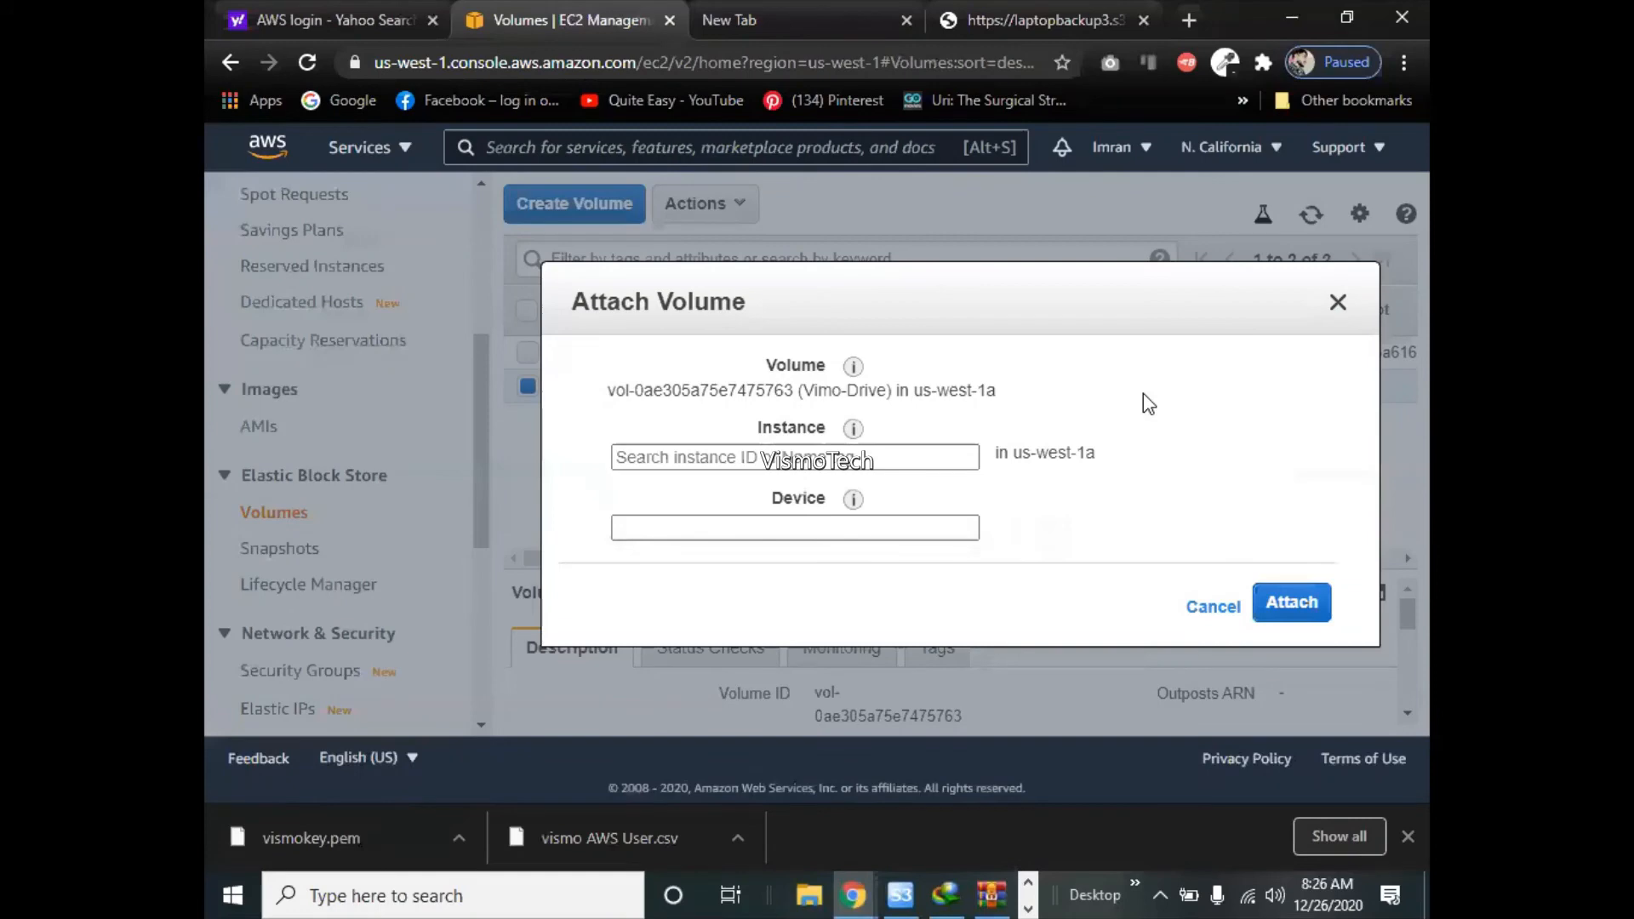
left_click(1215, 605)
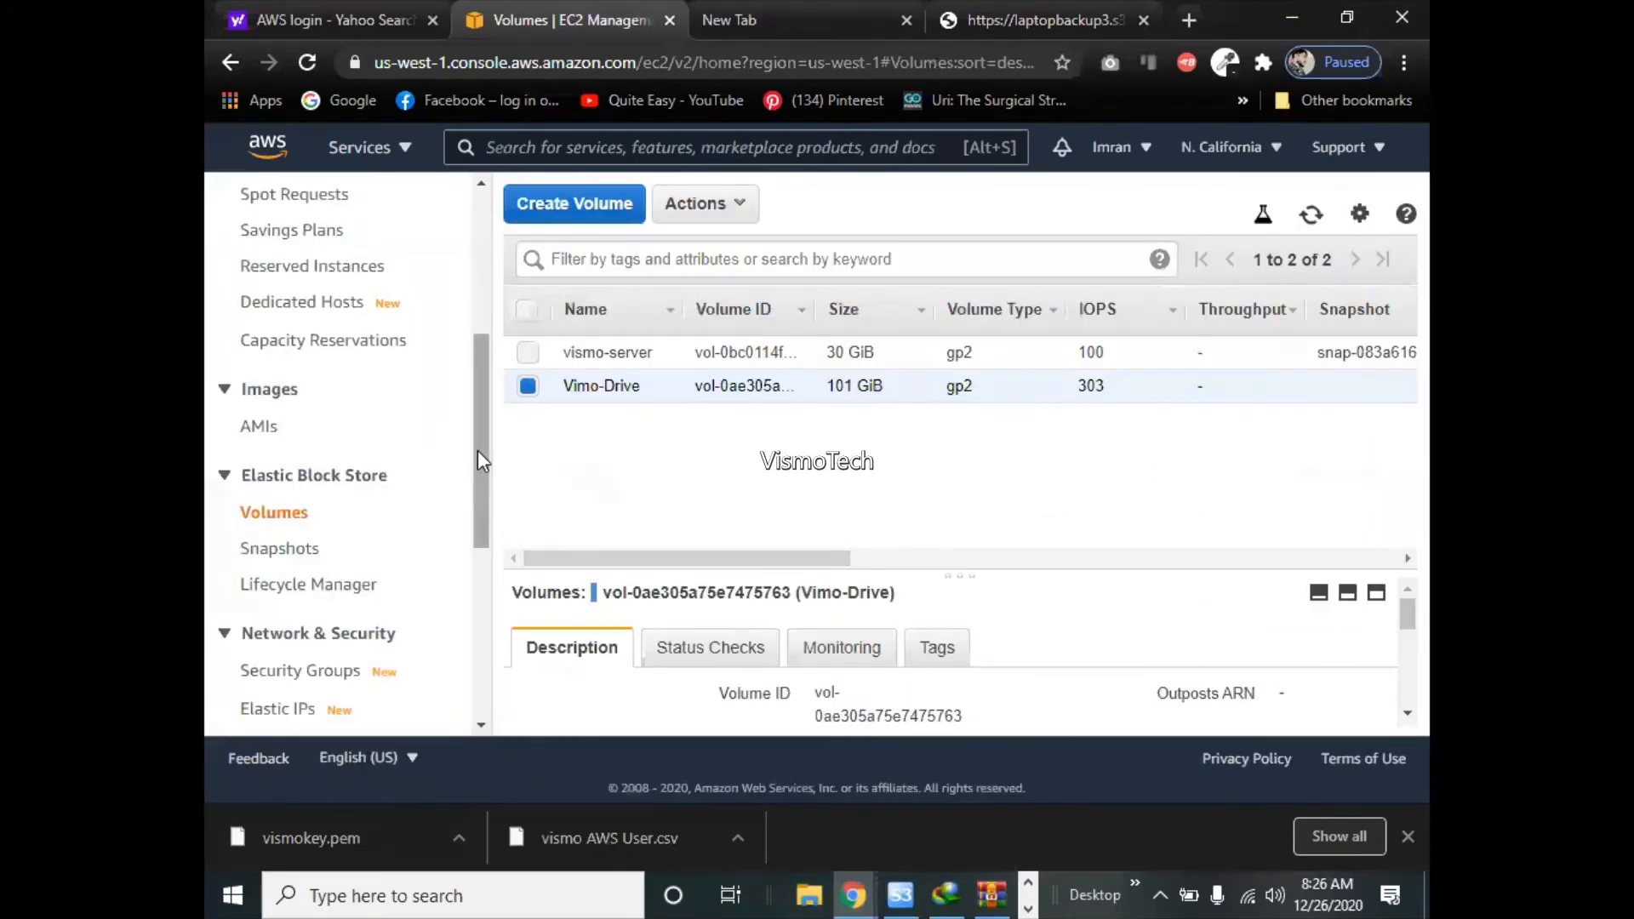
Open the EC2 Instances page in a second browser tab.
left_click_drag(477, 451, 482, 372)
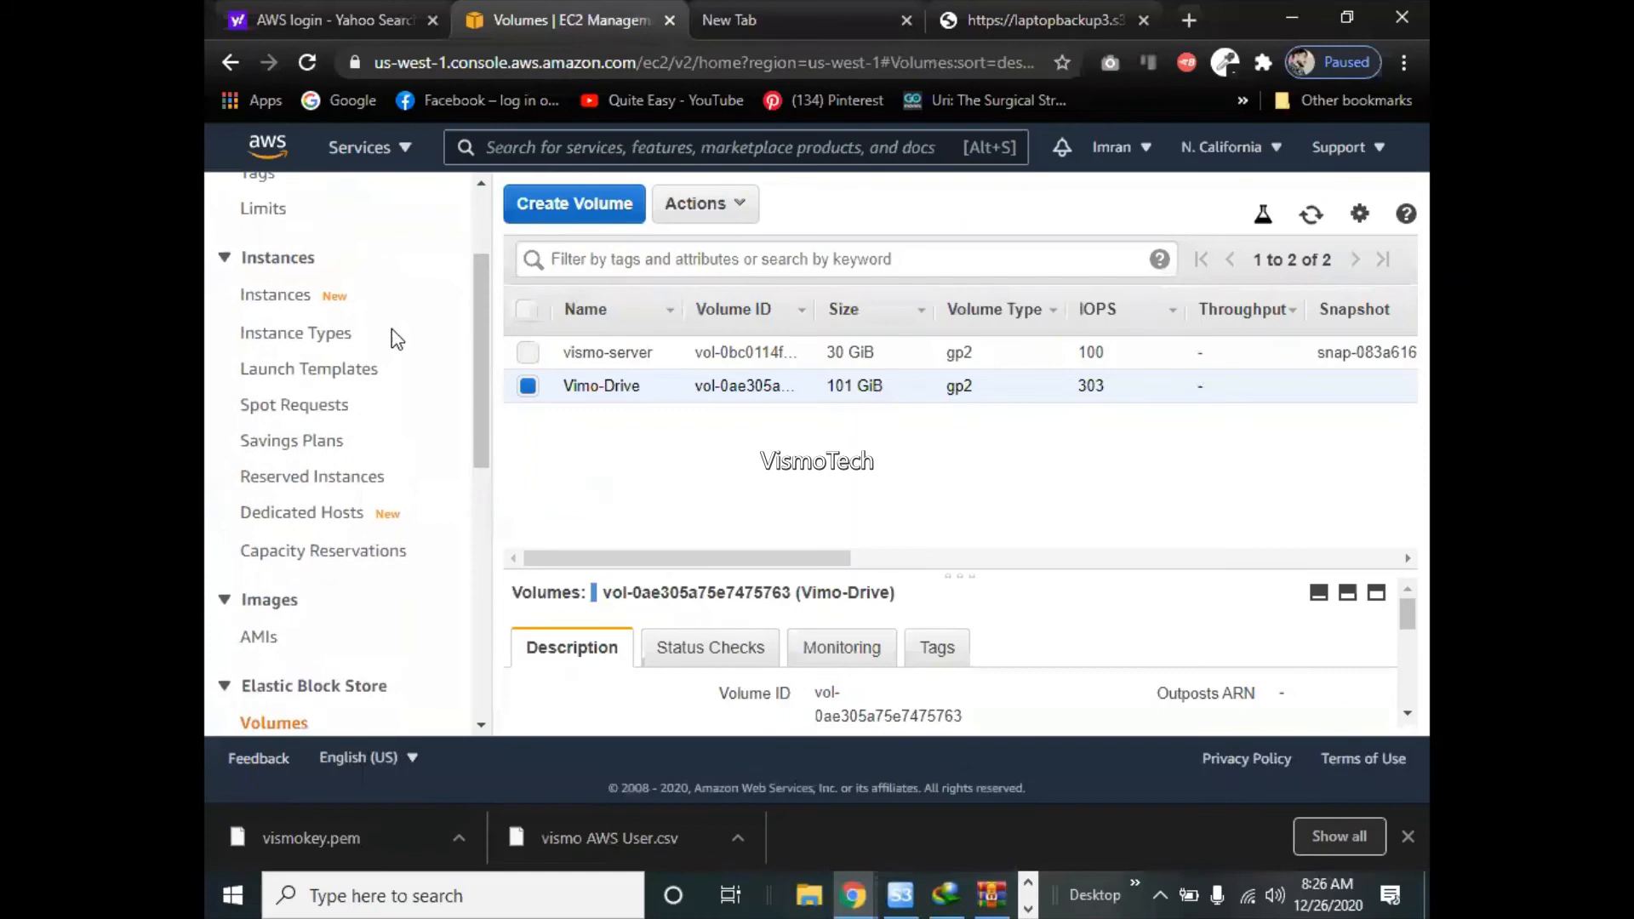
right_click(300, 300)
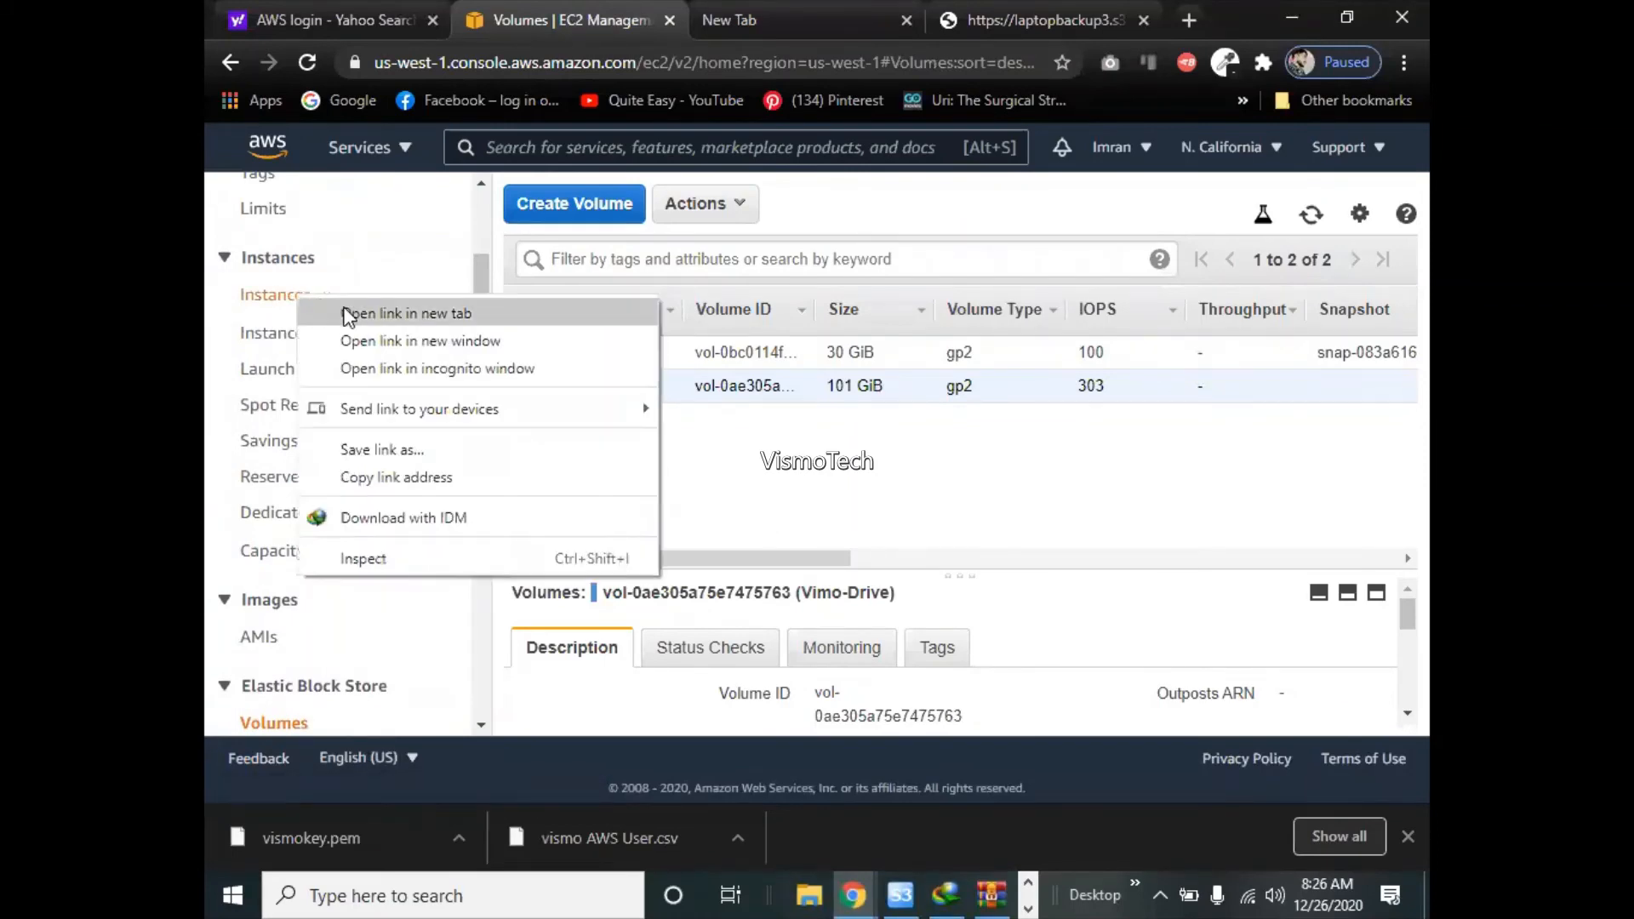
left_click(349, 313)
left_click(681, 19)
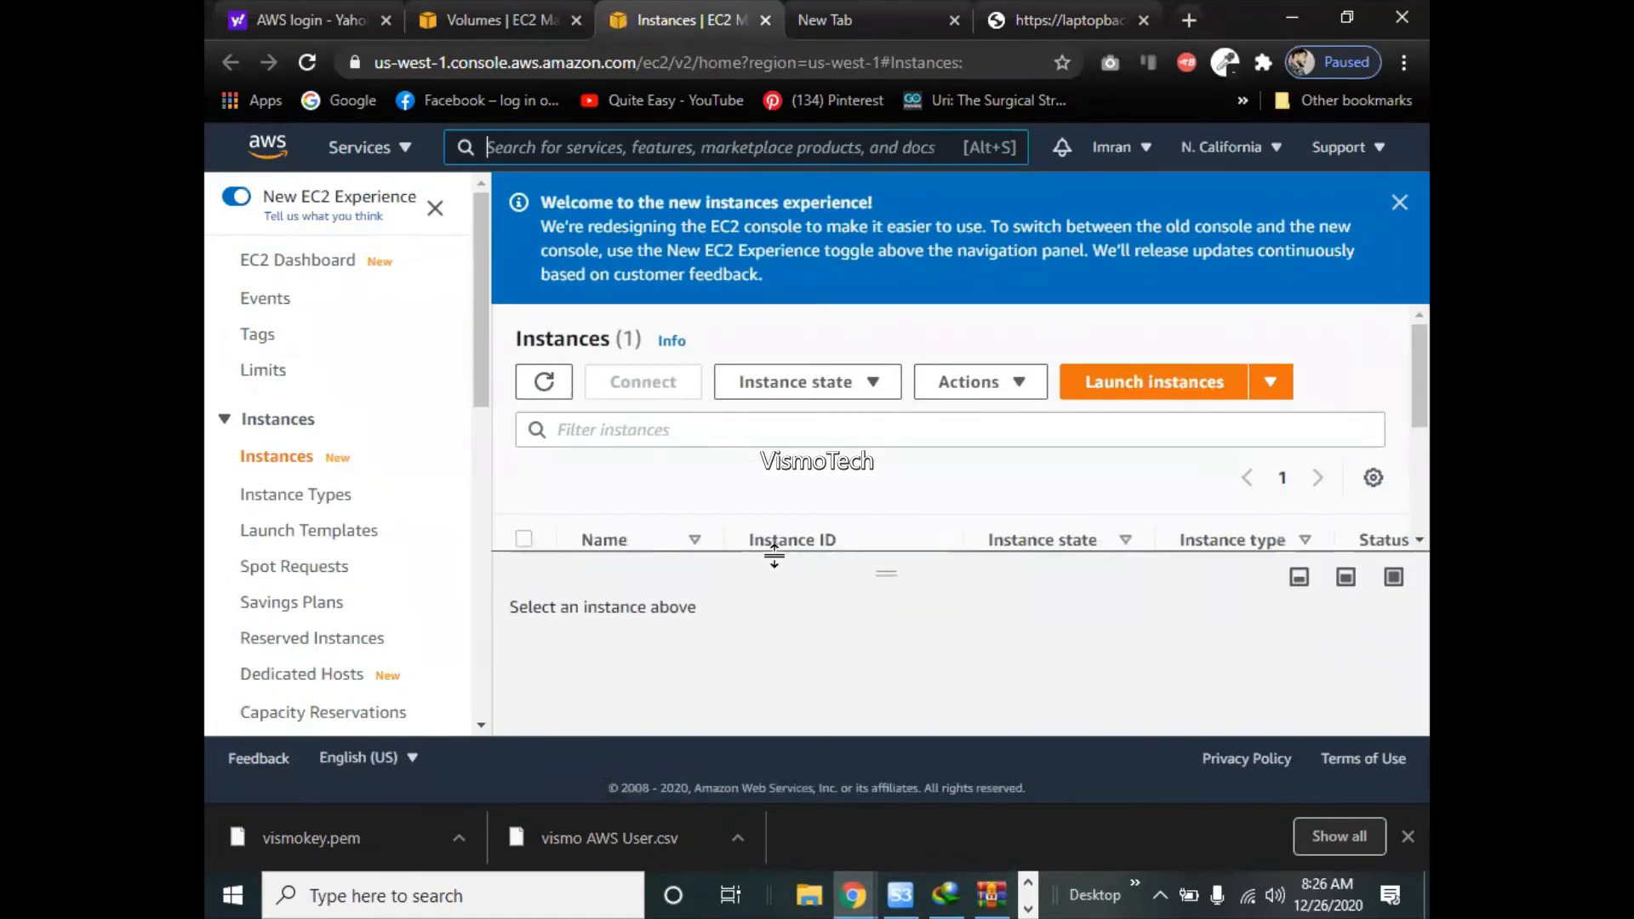
Copy vismo-server's instance ID and return to the Volumes tab.
left_click_drag(773, 555, 795, 640)
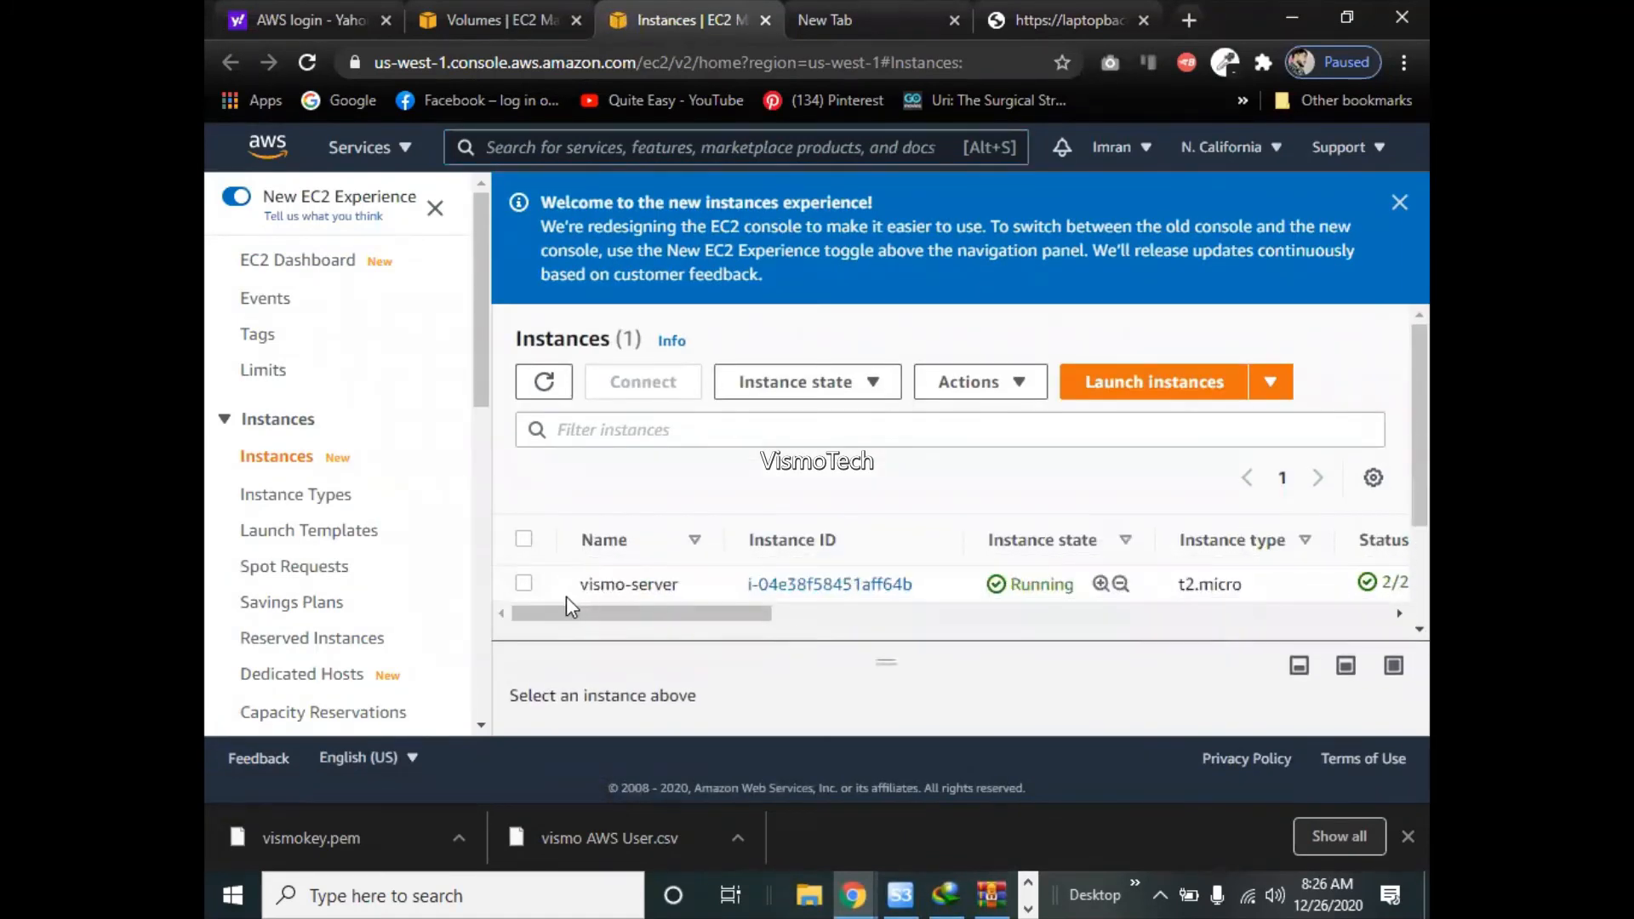
left_click(524, 584)
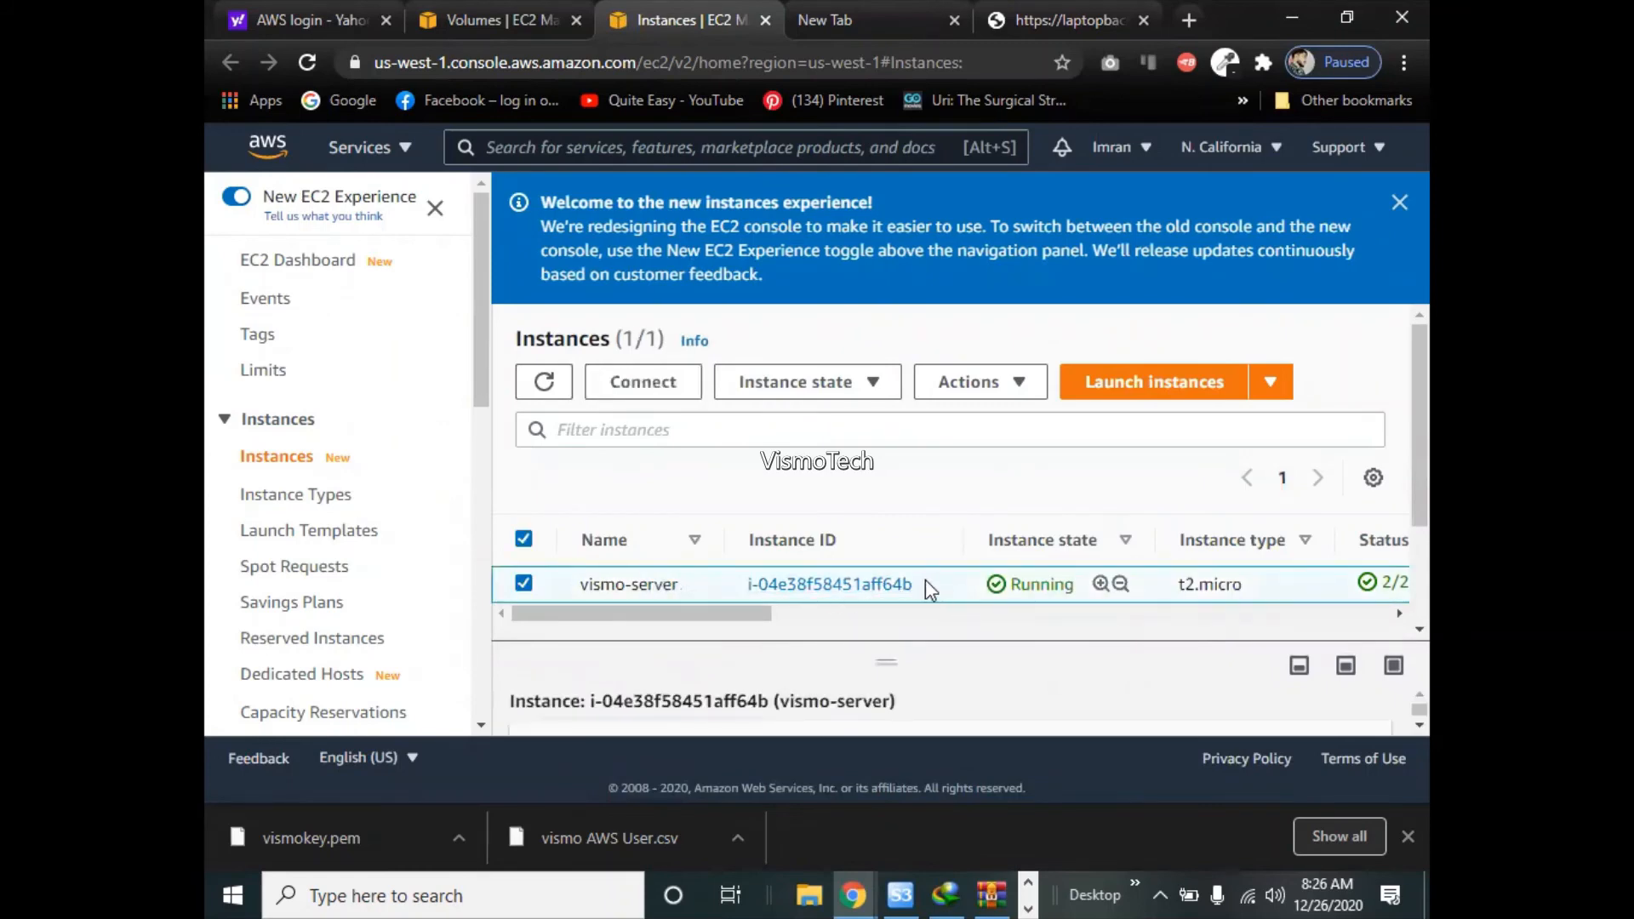
left_click_drag(926, 582, 730, 598)
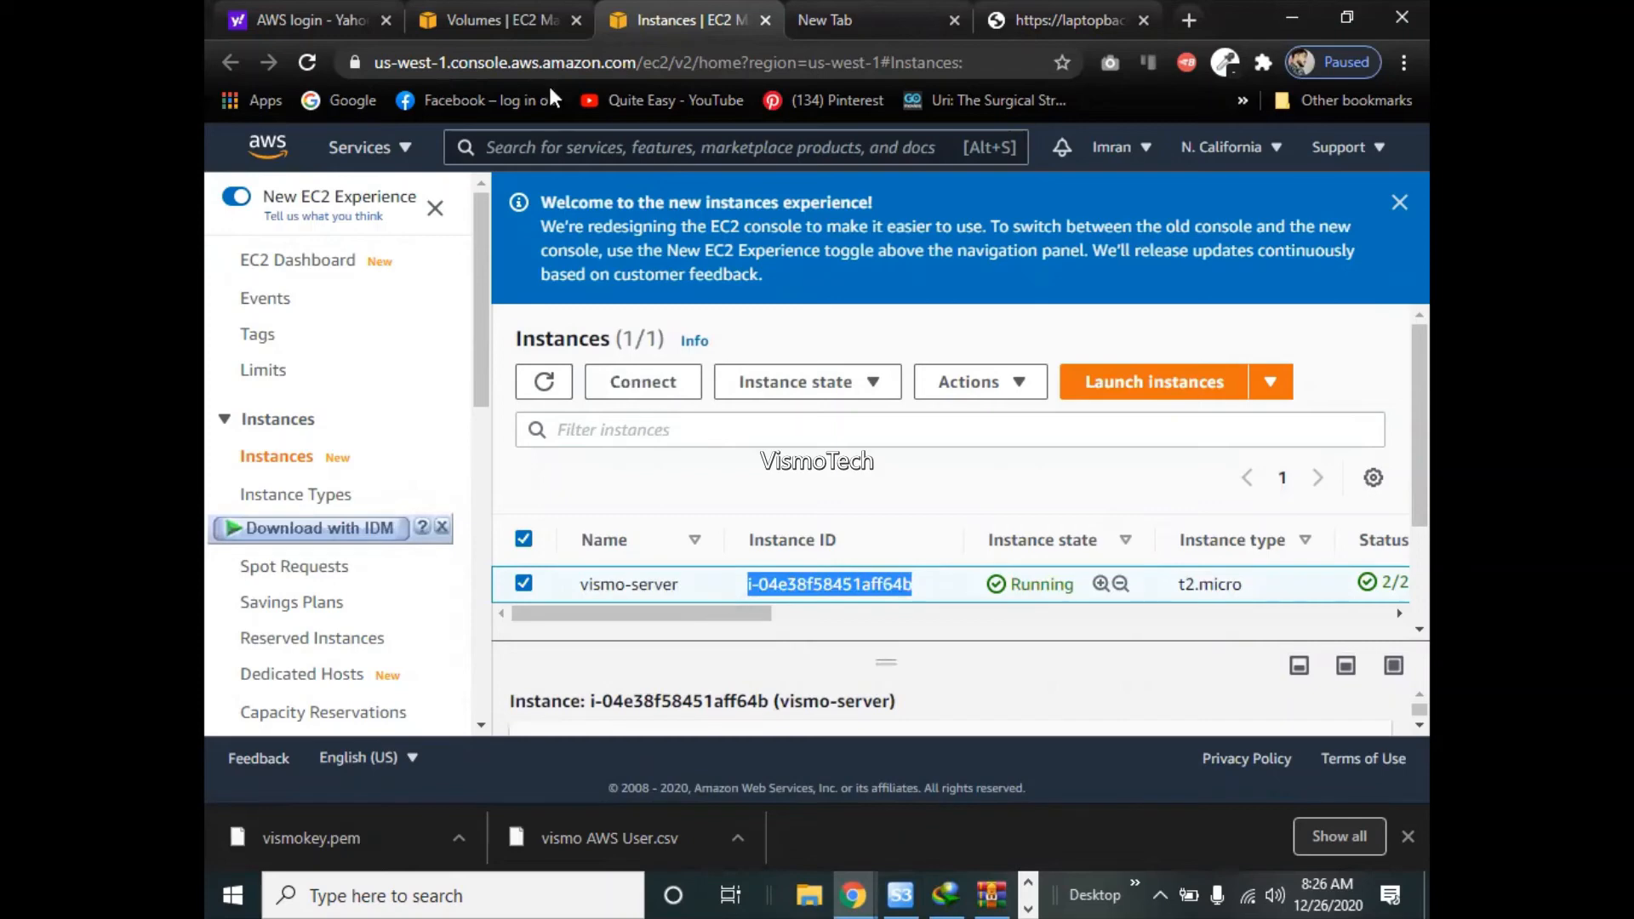
left_click(498, 19)
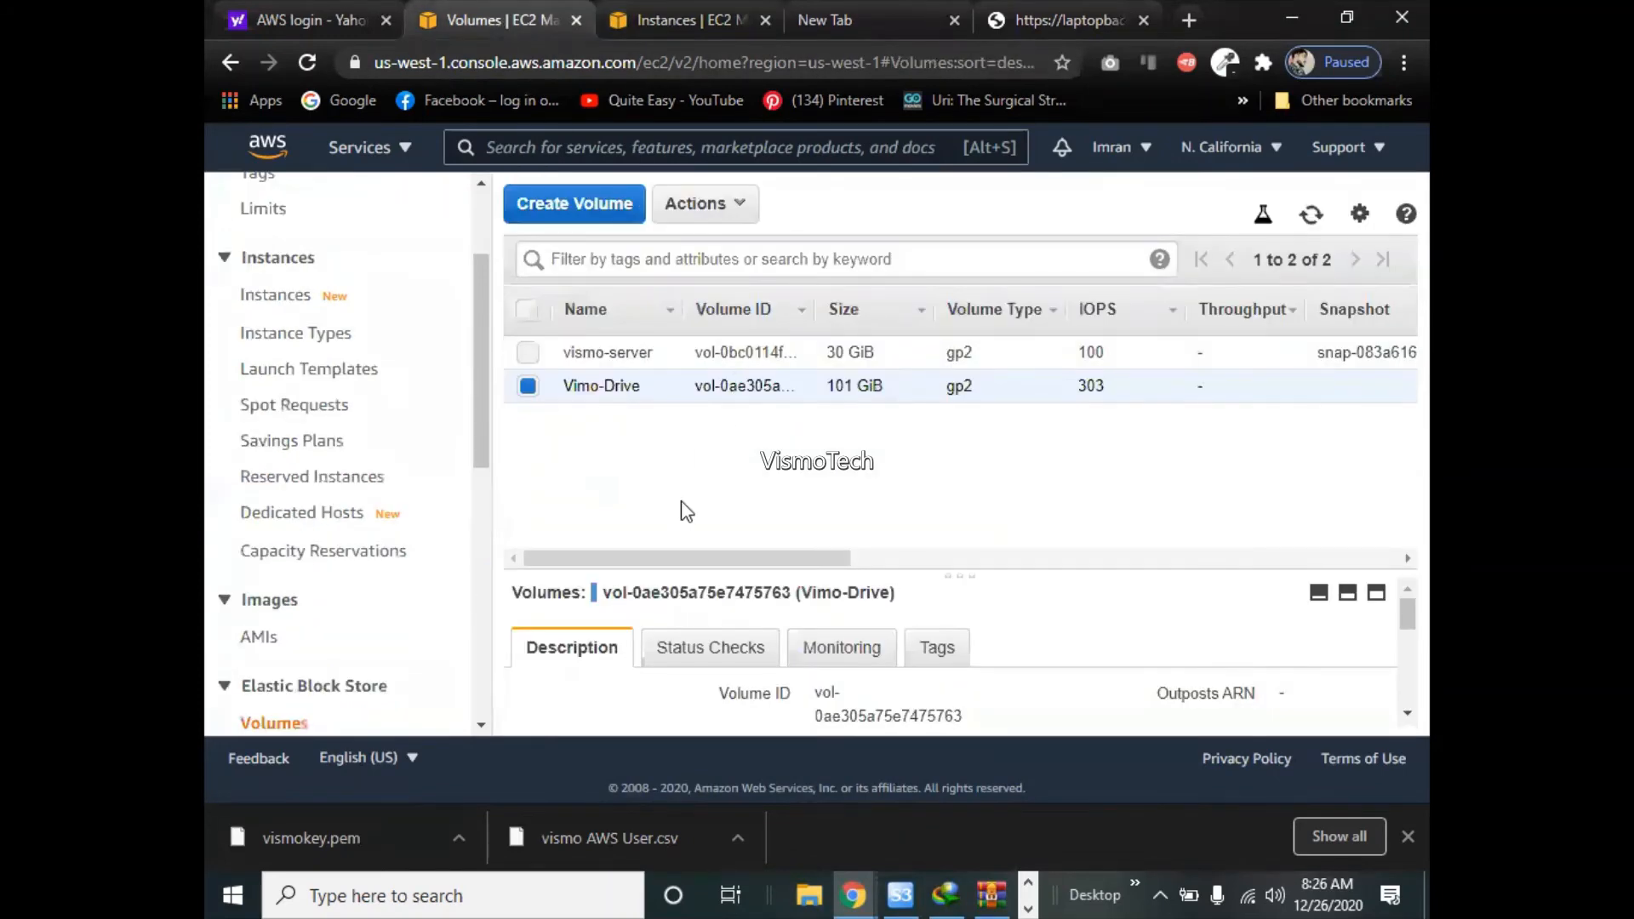
right_click(597, 390)
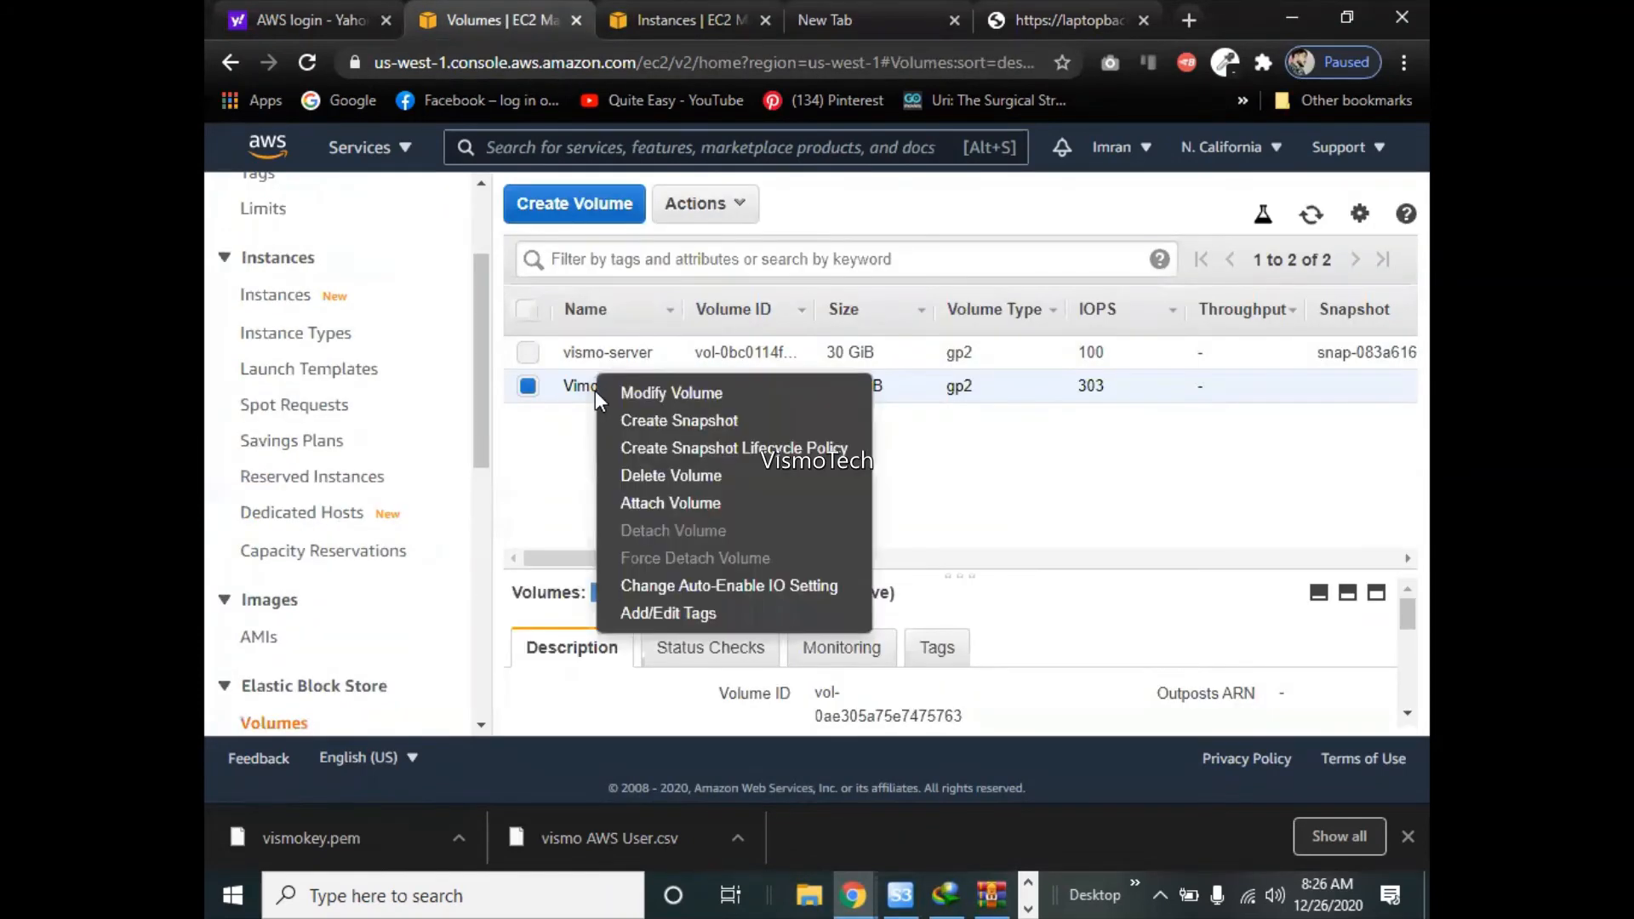
left_click(651, 507)
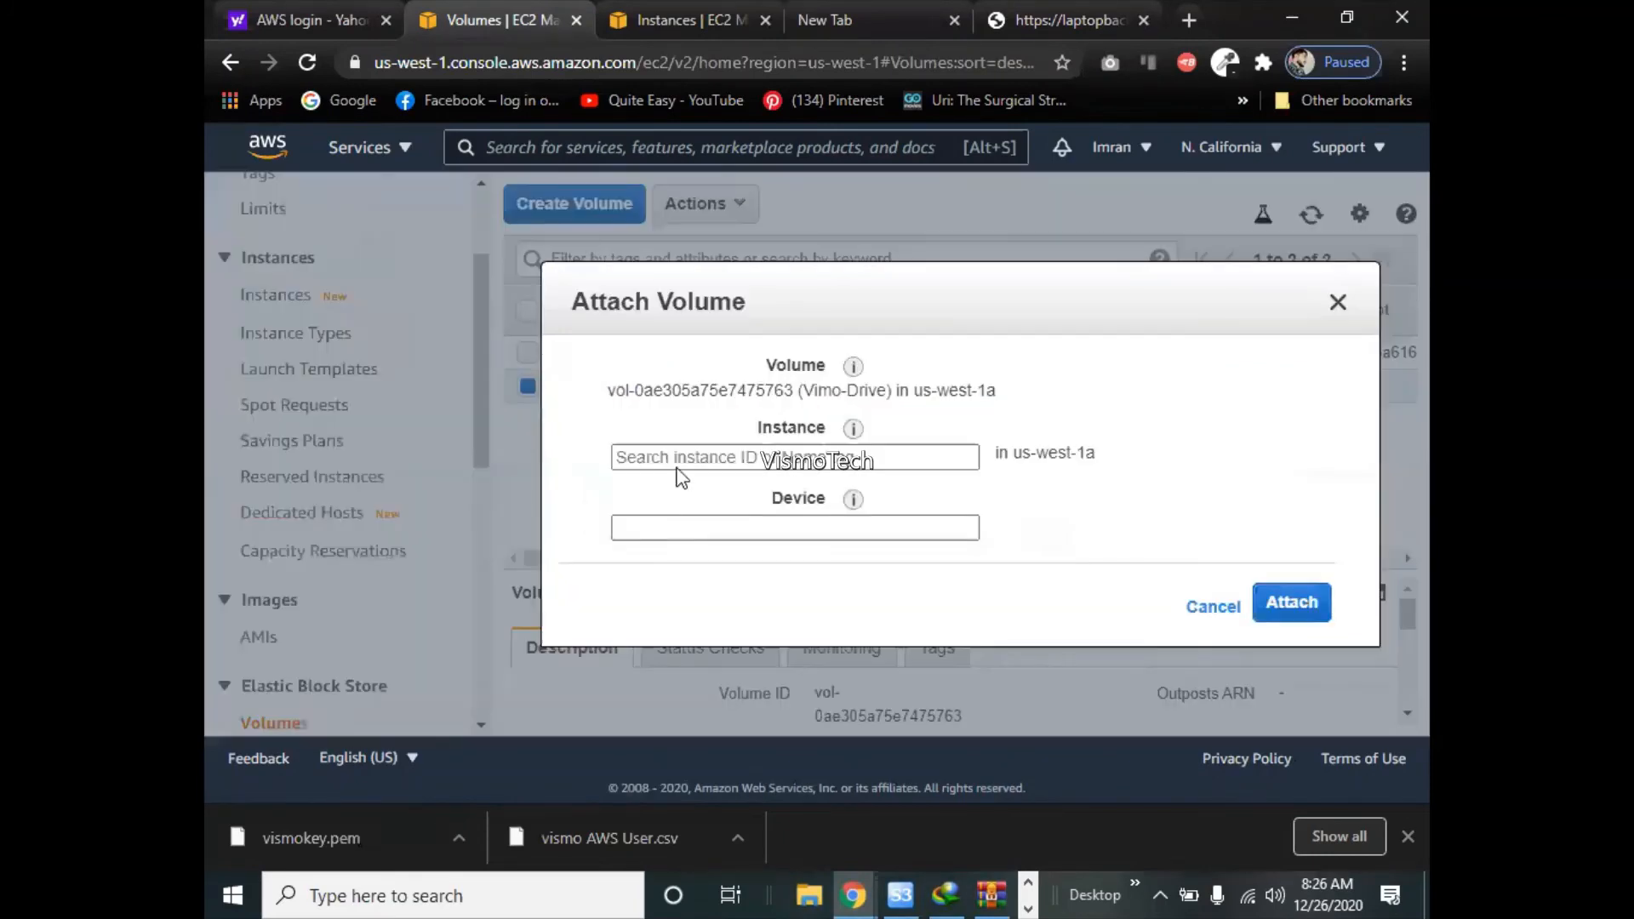
left_click(697, 457)
key("ctrl+v")
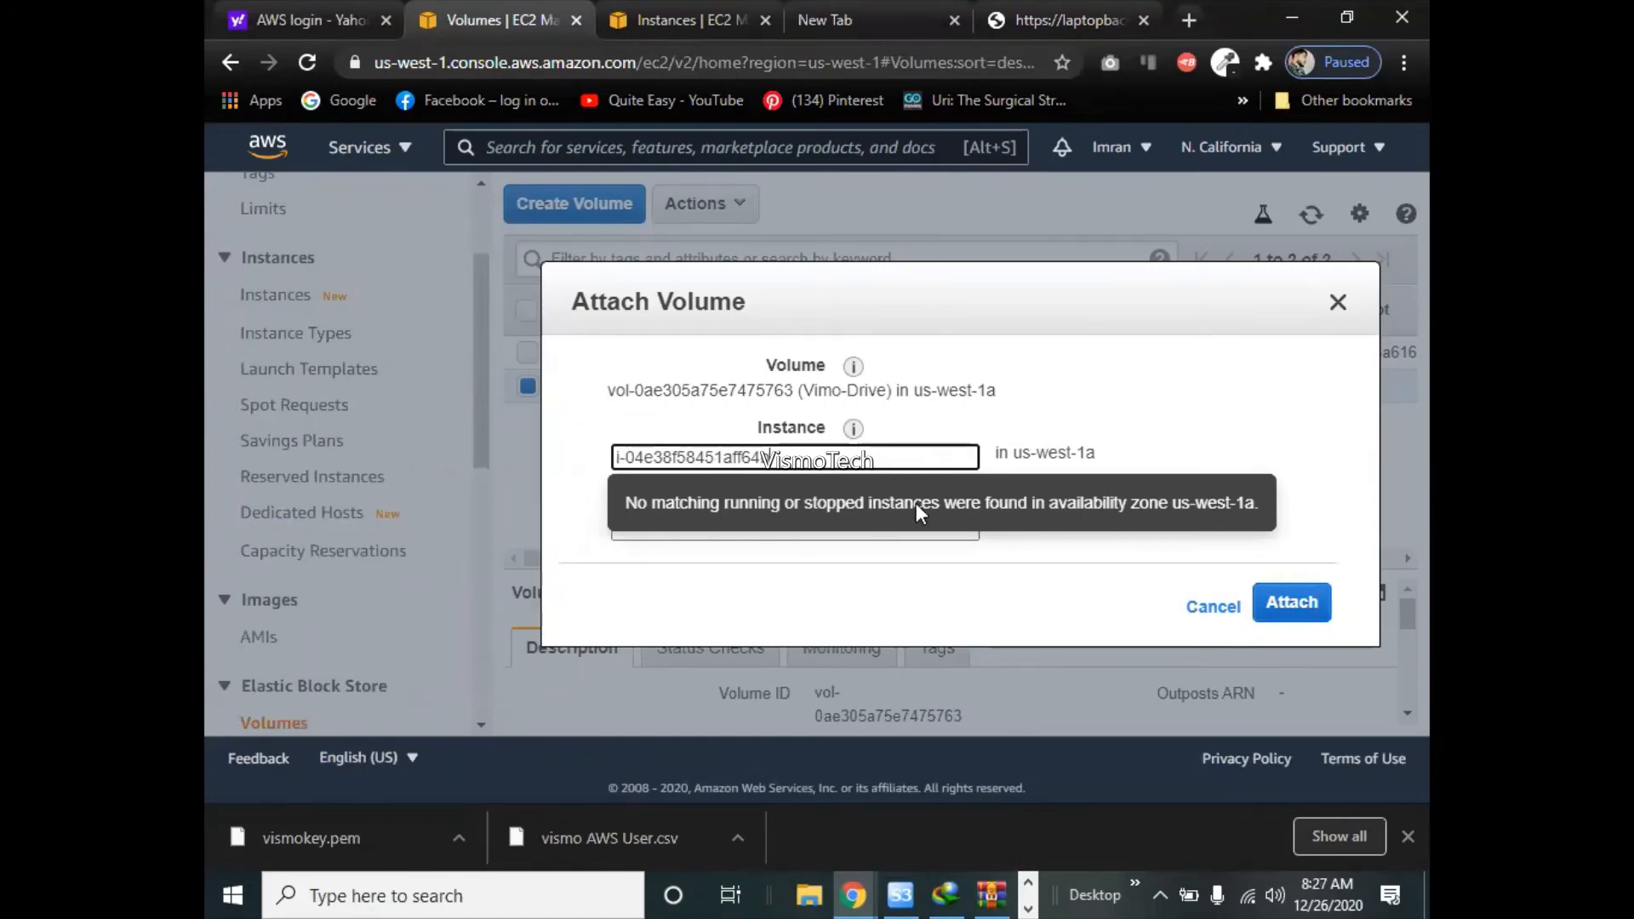
left_click(1194, 606)
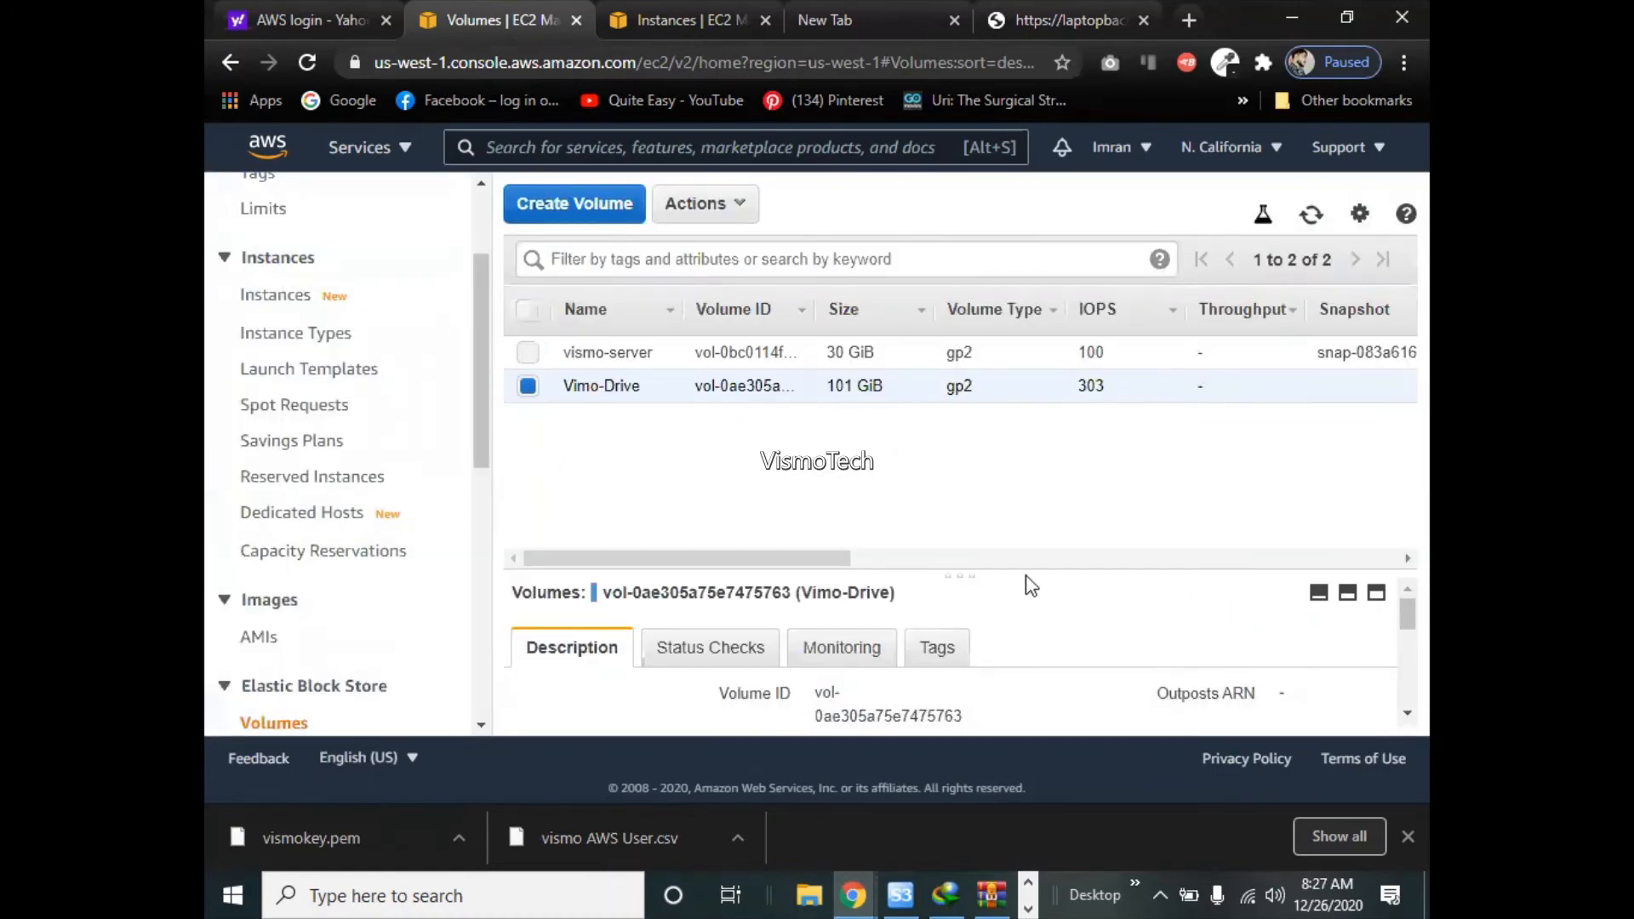
Compare availability zones: vismo-server's volume in us-west-1c versus Vimo-Drive in us-west-1a.
left_click_drag(824, 560, 1032, 569)
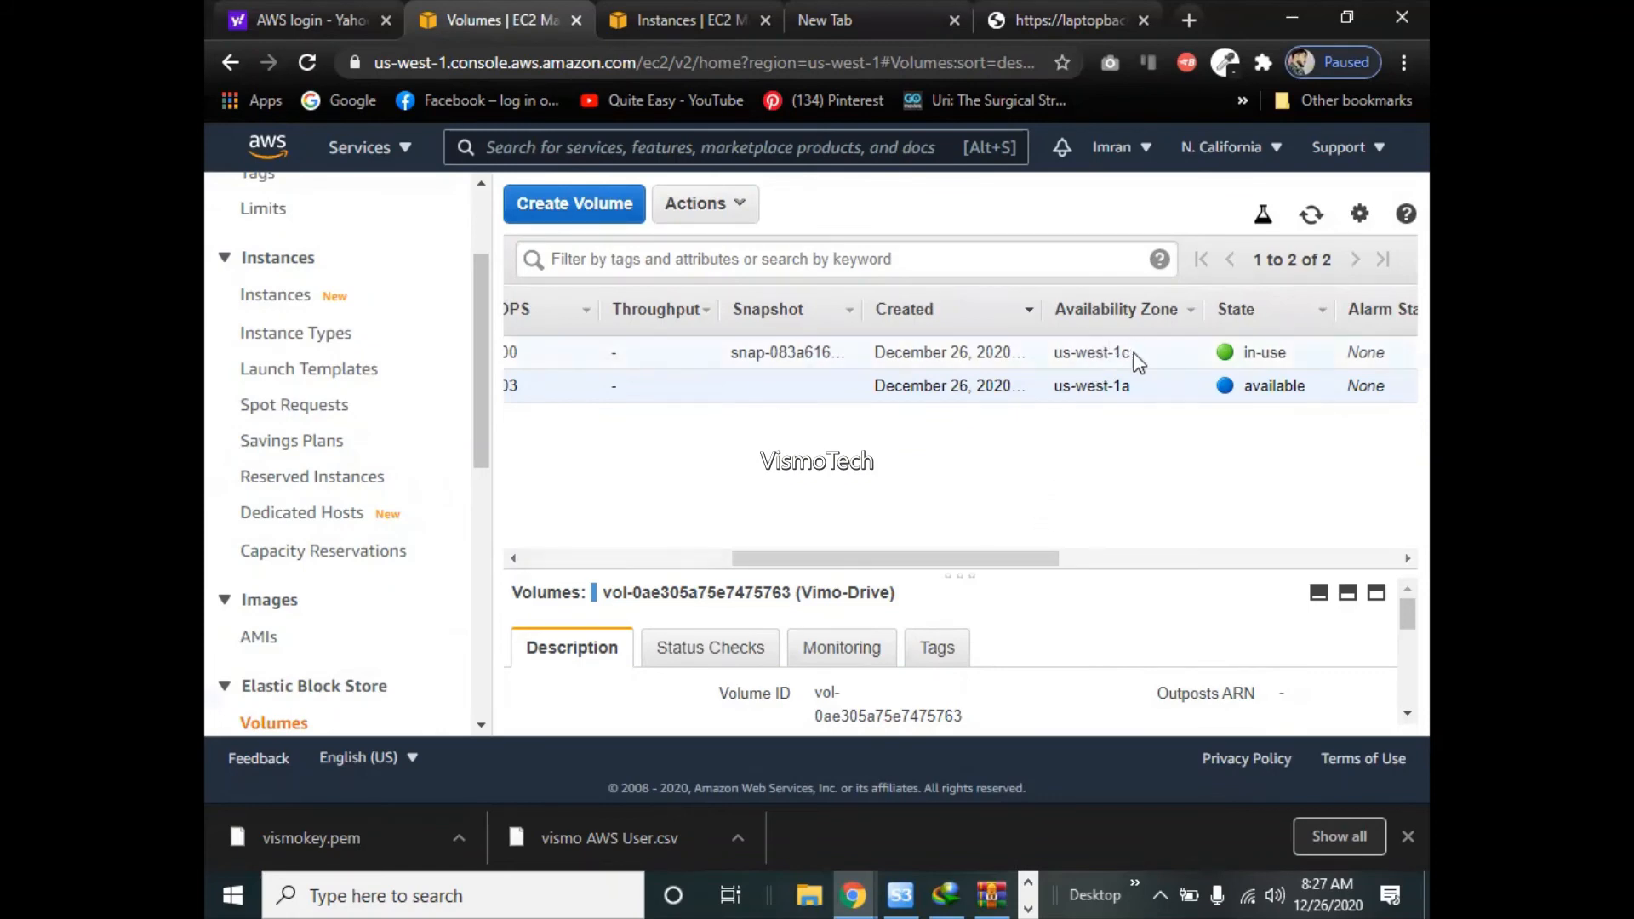
left_click_drag(1132, 350, 1059, 358)
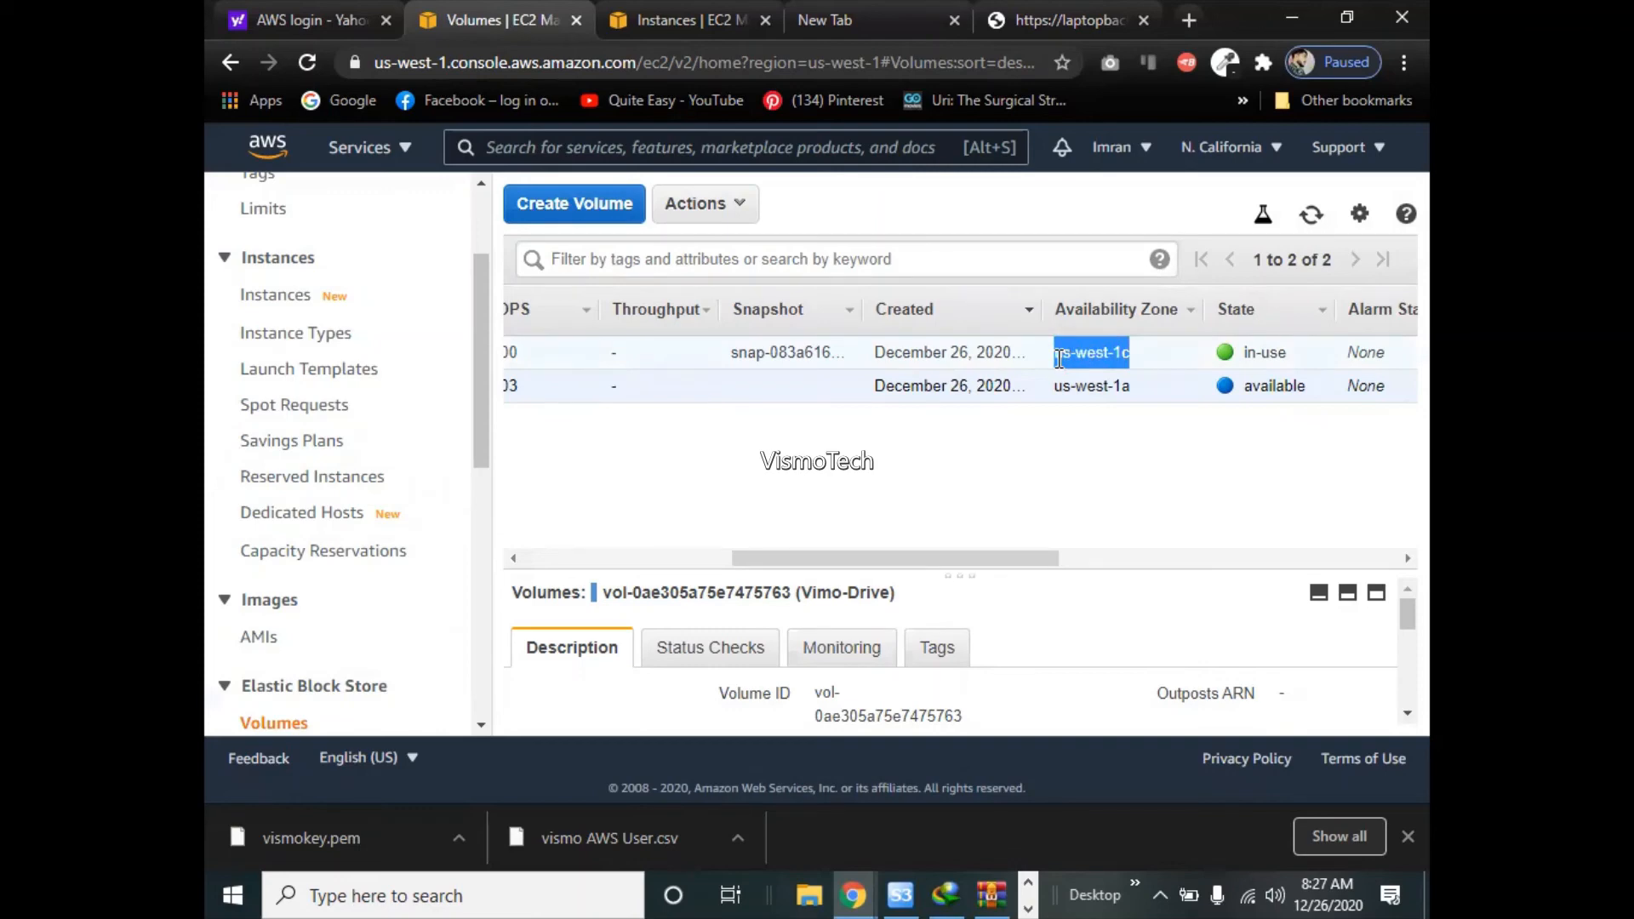
left_click(1074, 379)
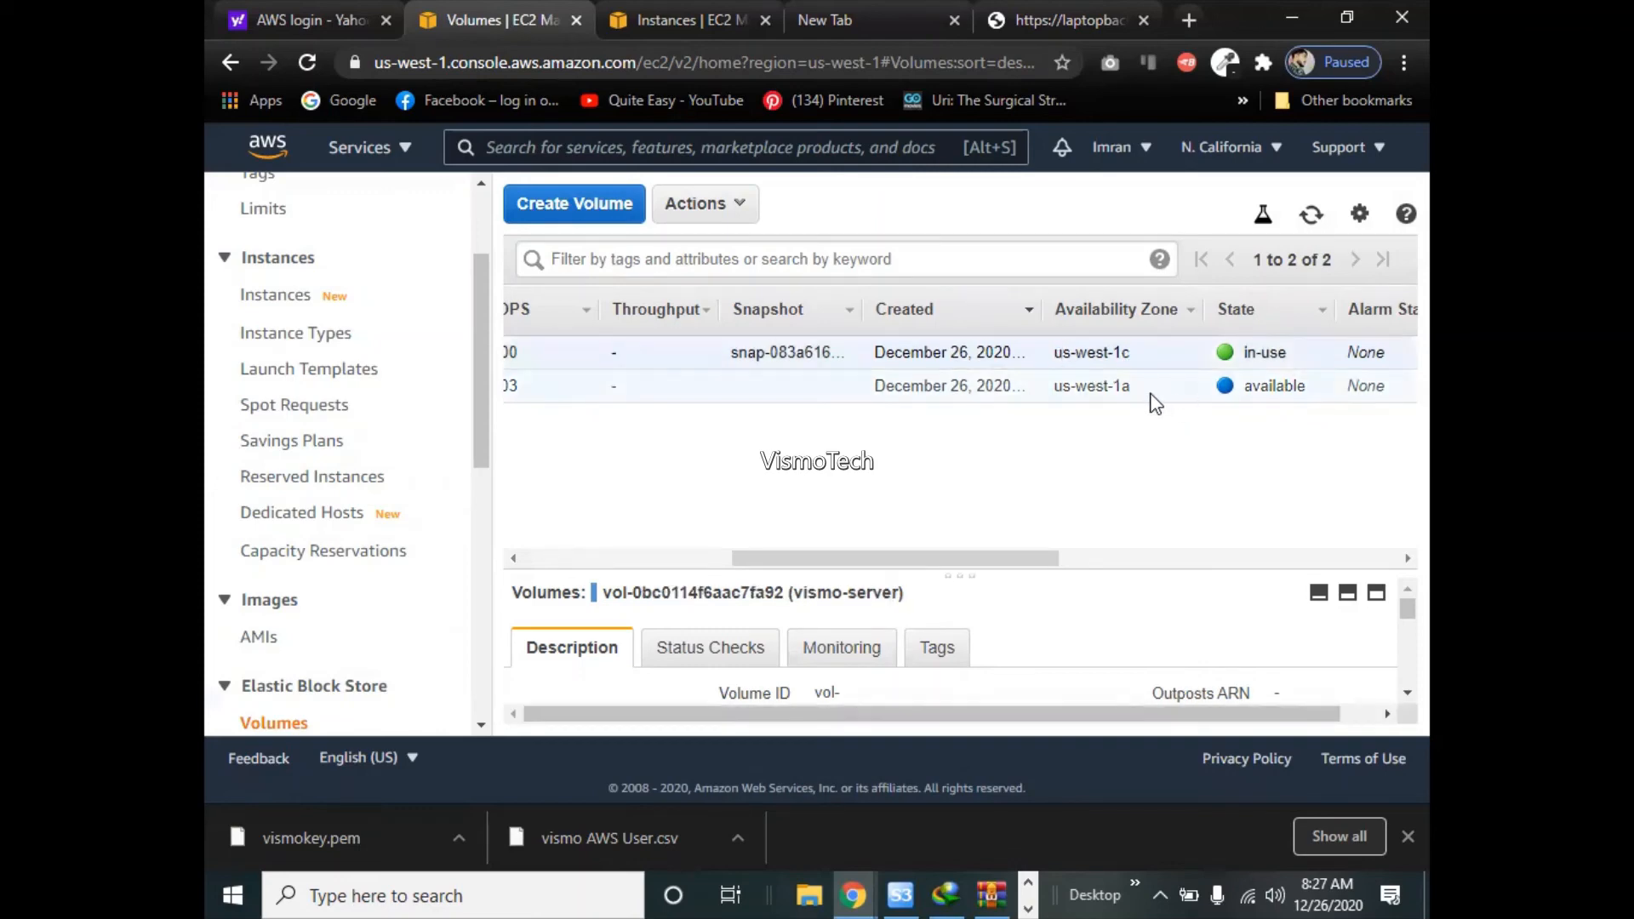
left_click_drag(1133, 388, 1058, 392)
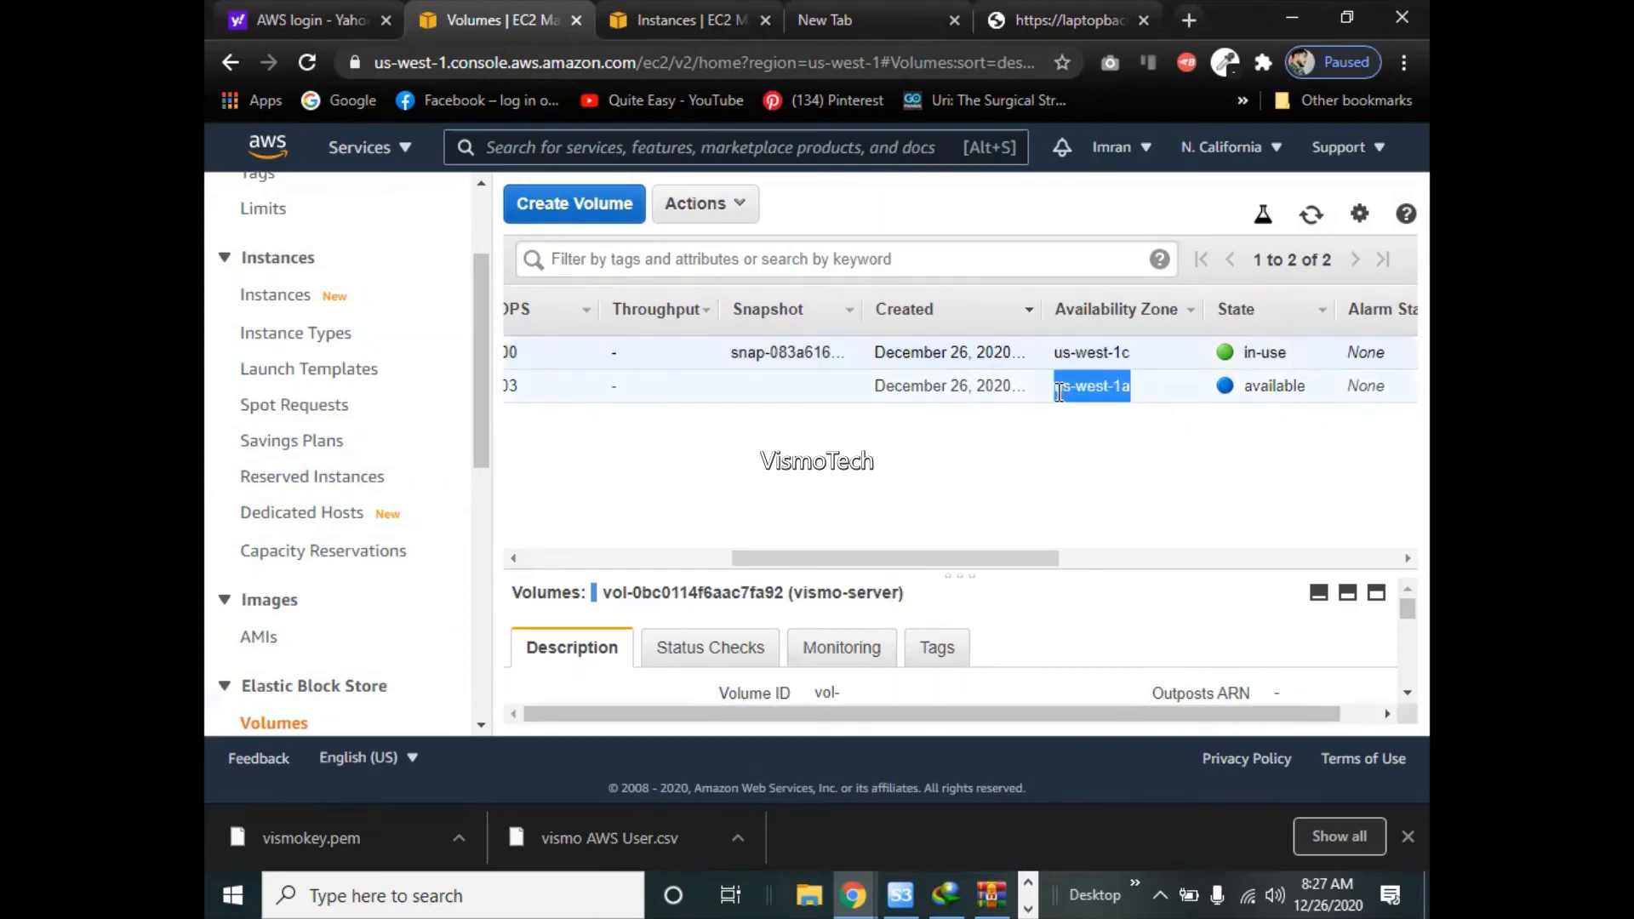
left_click(1059, 391)
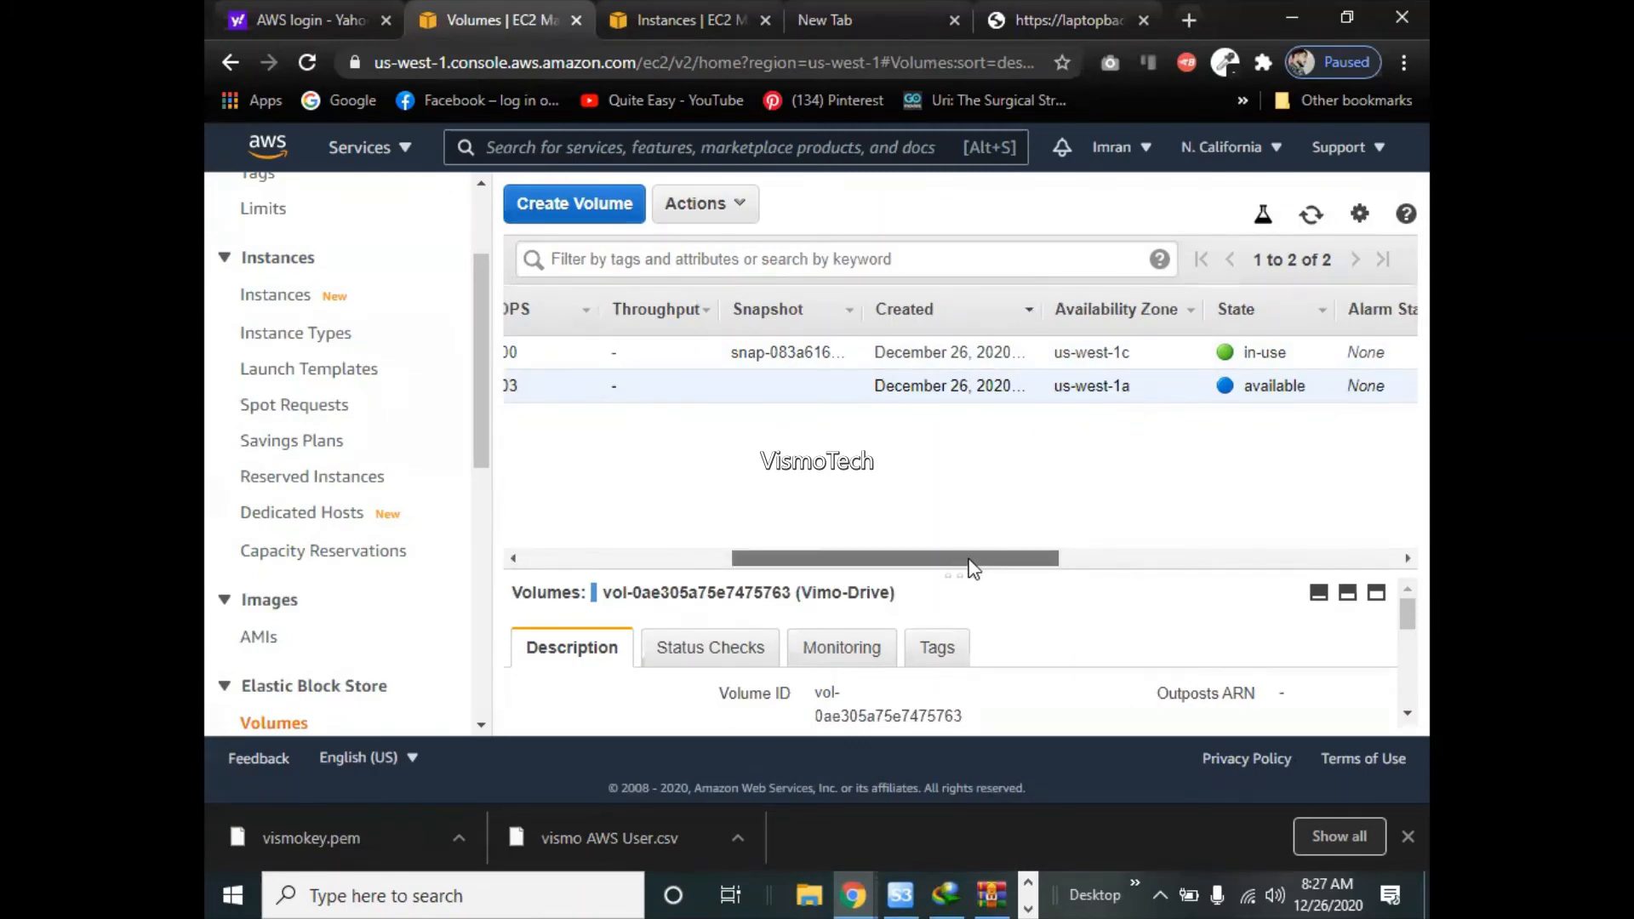
left_click_drag(967, 558, 666, 598)
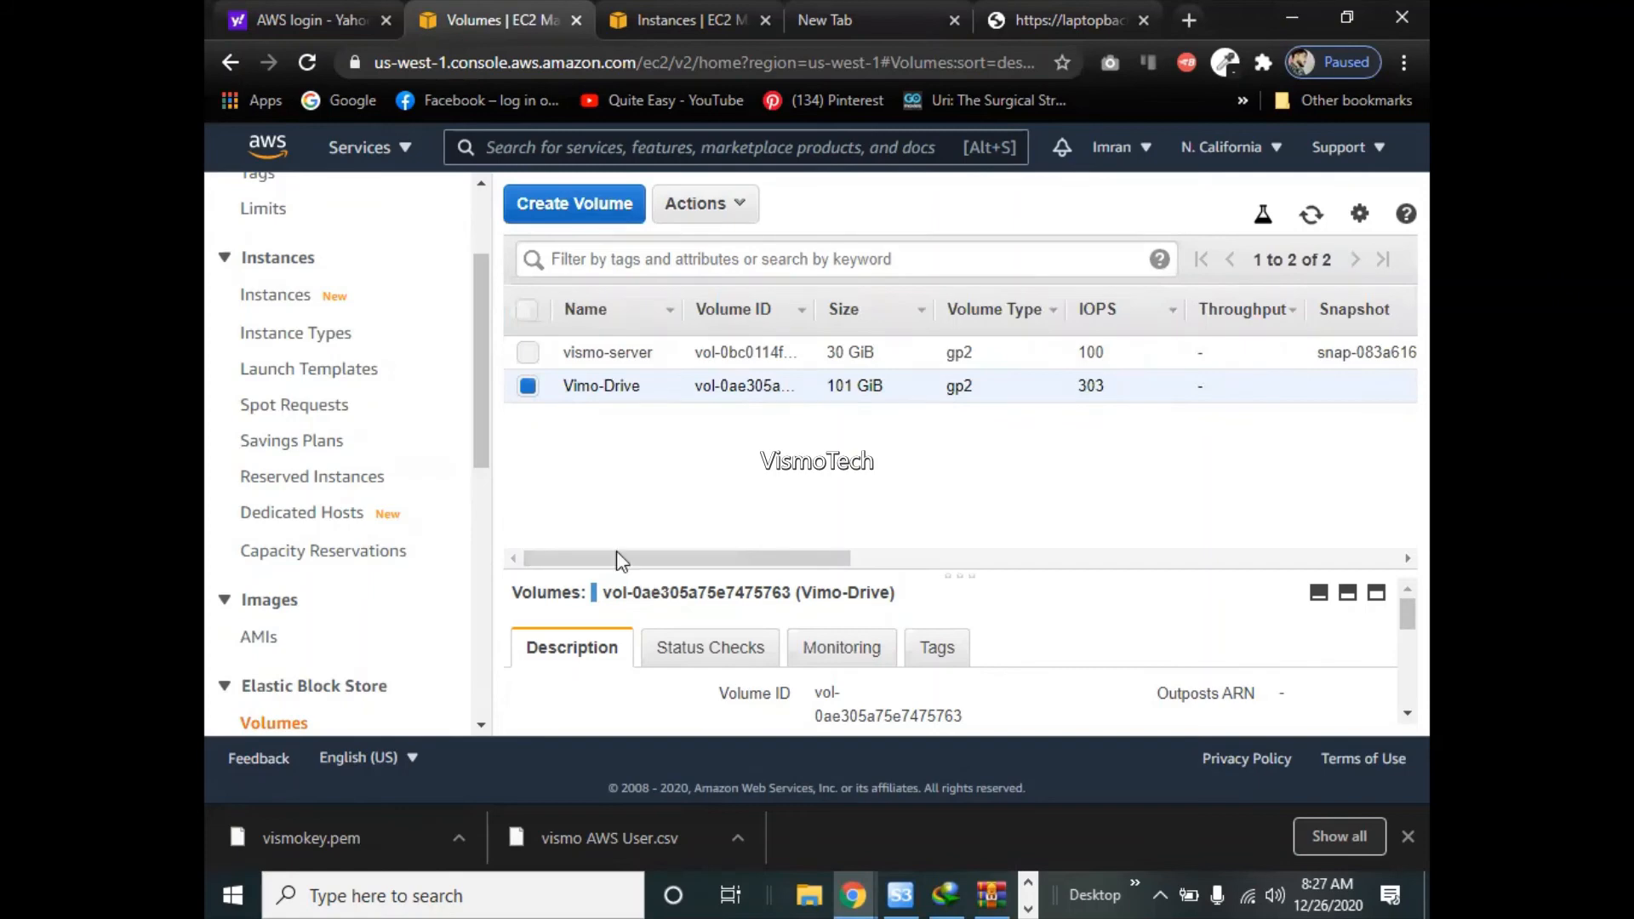
Create a 10 GiB gp2 volume in us-west-1a, no snapshot or encryption.
left_click(558, 211)
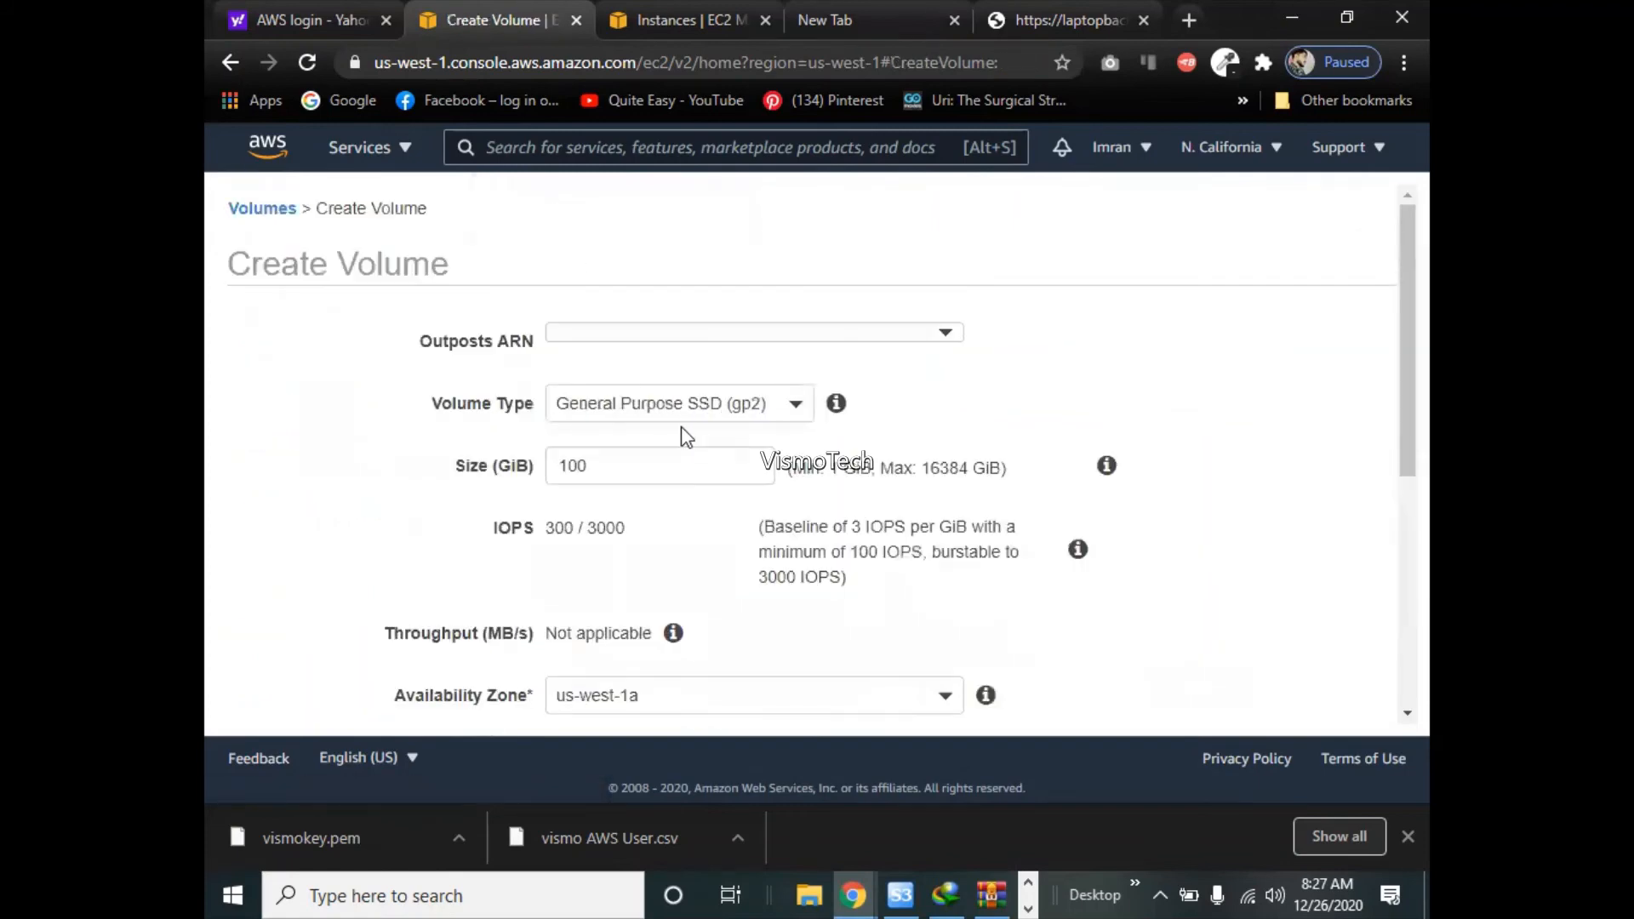
scroll(647, 400, "down", 1)
double_click(611, 401)
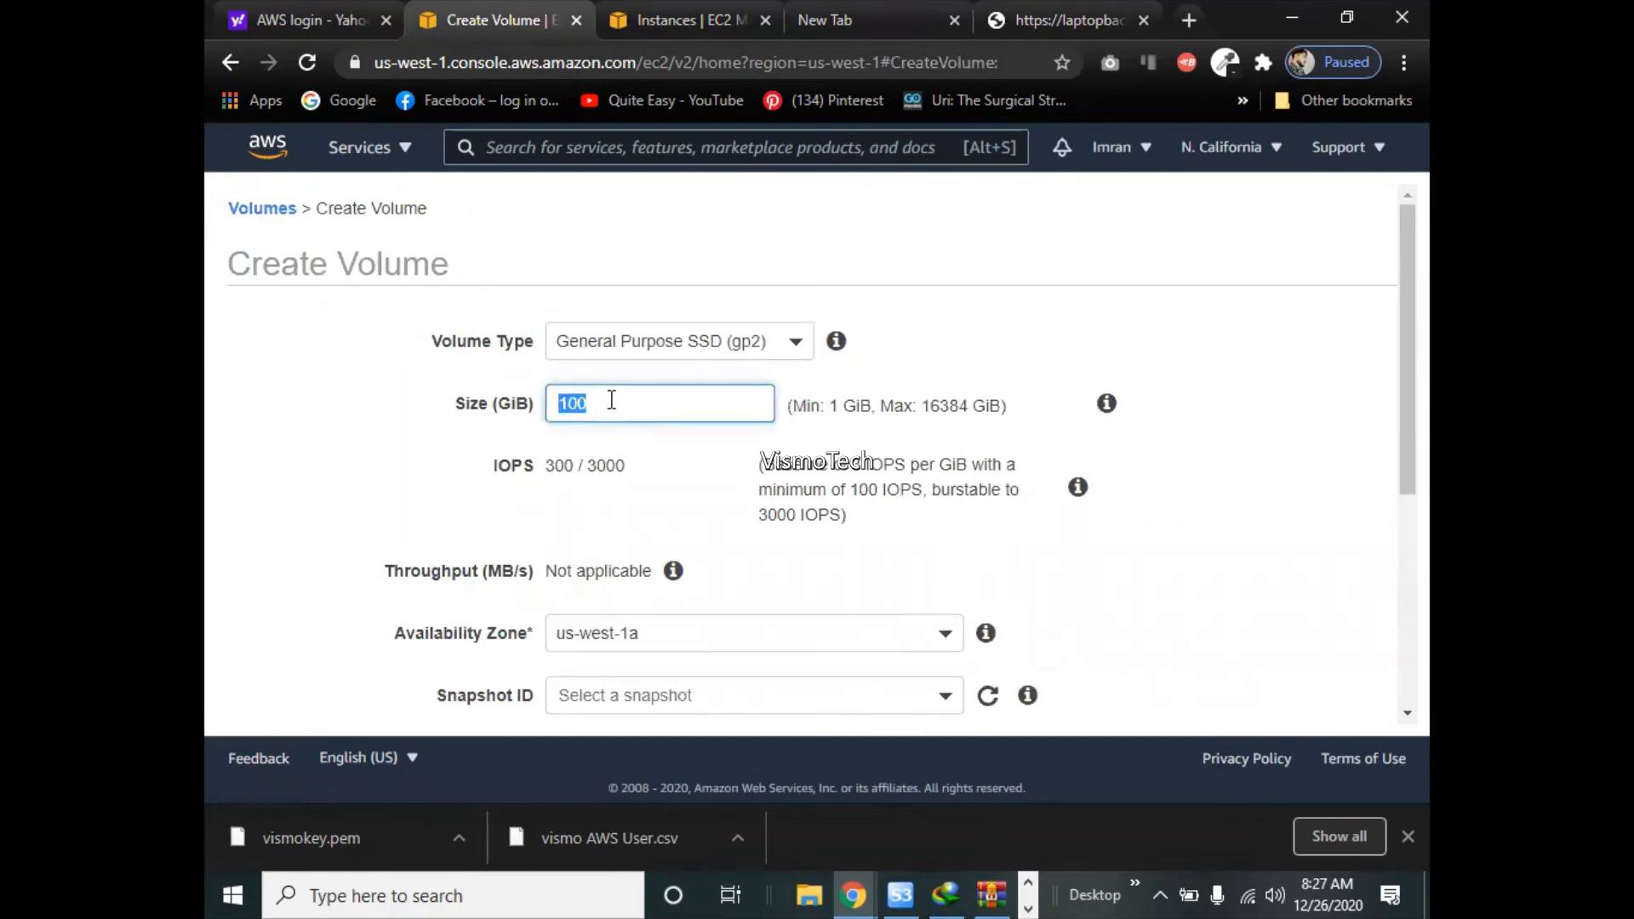
type("10")
left_click(1187, 502)
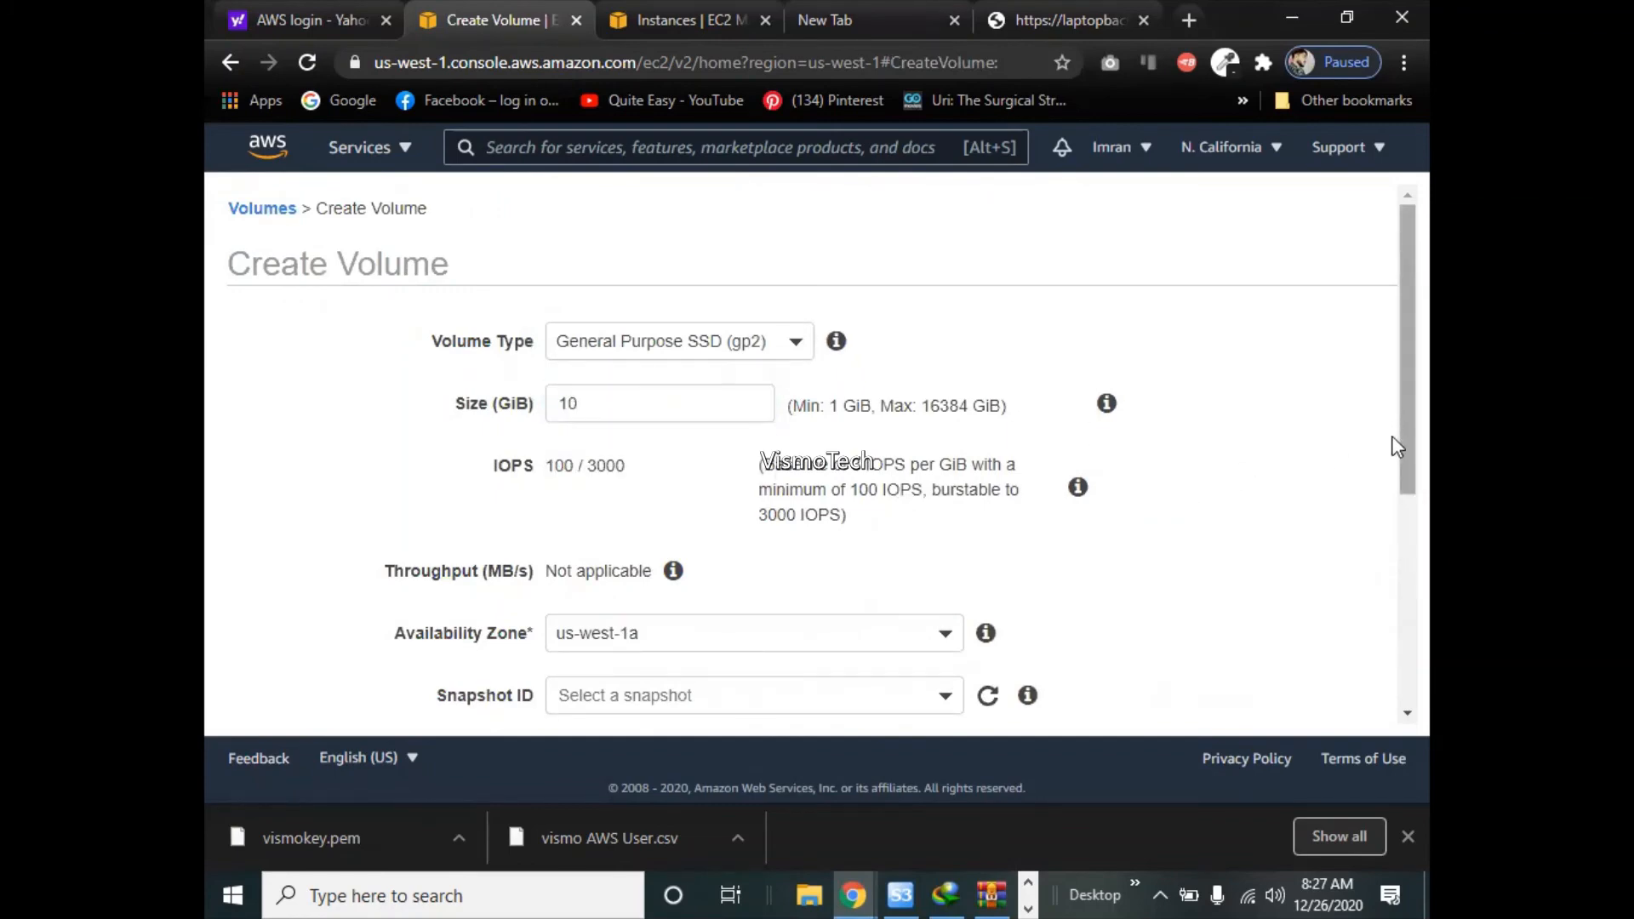
left_click_drag(1393, 442, 1394, 567)
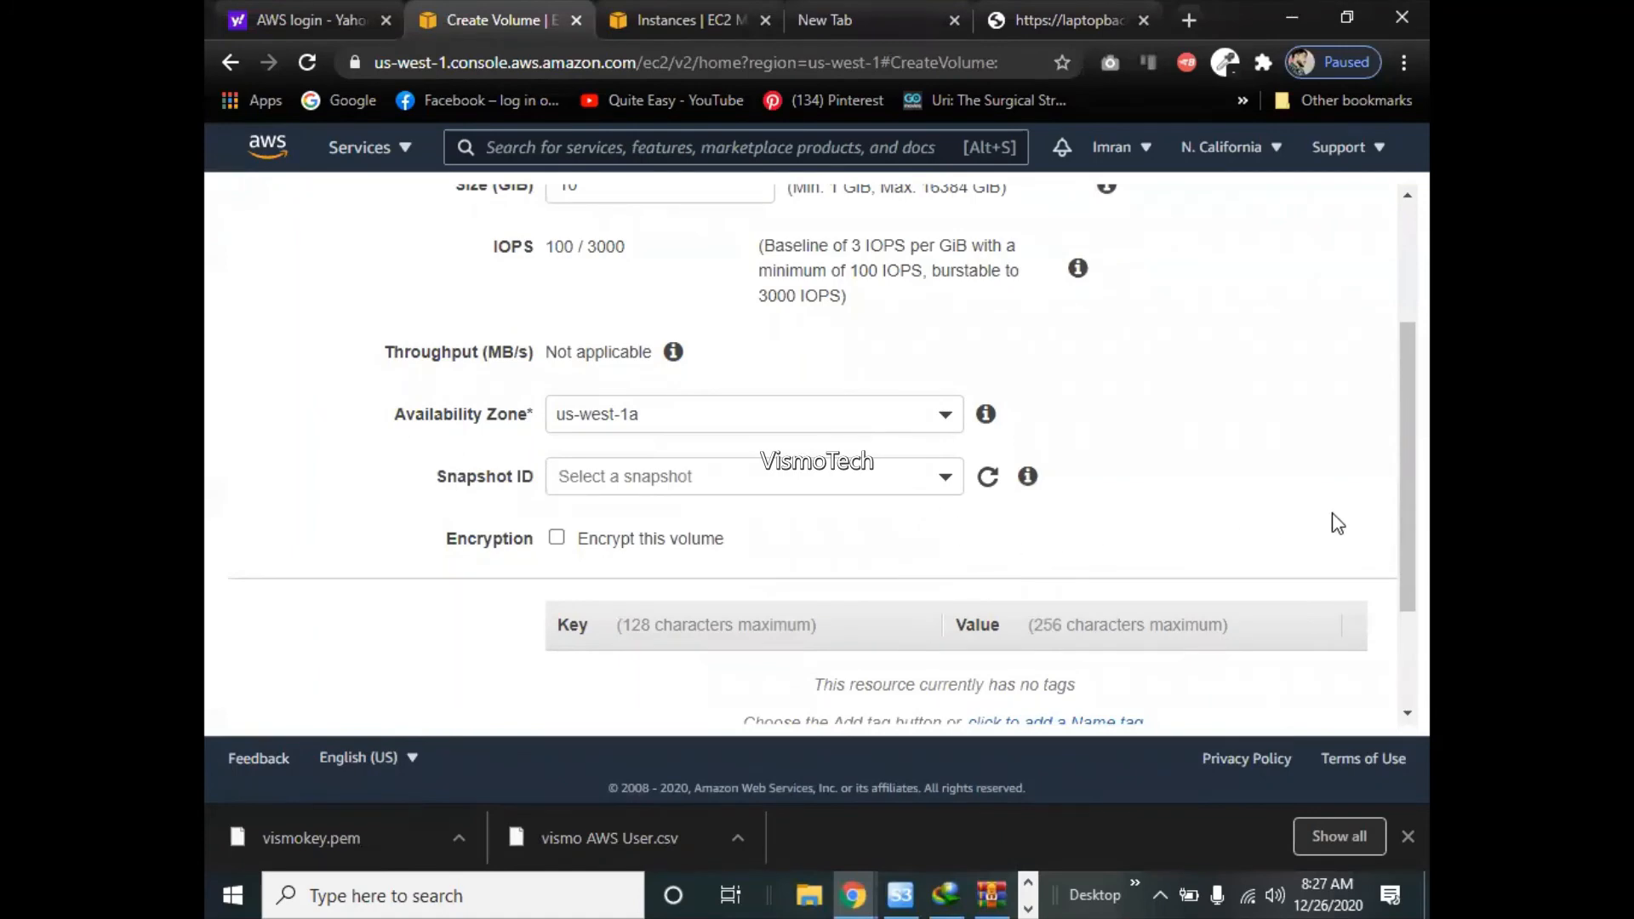
left_click_drag(1393, 528, 1392, 599)
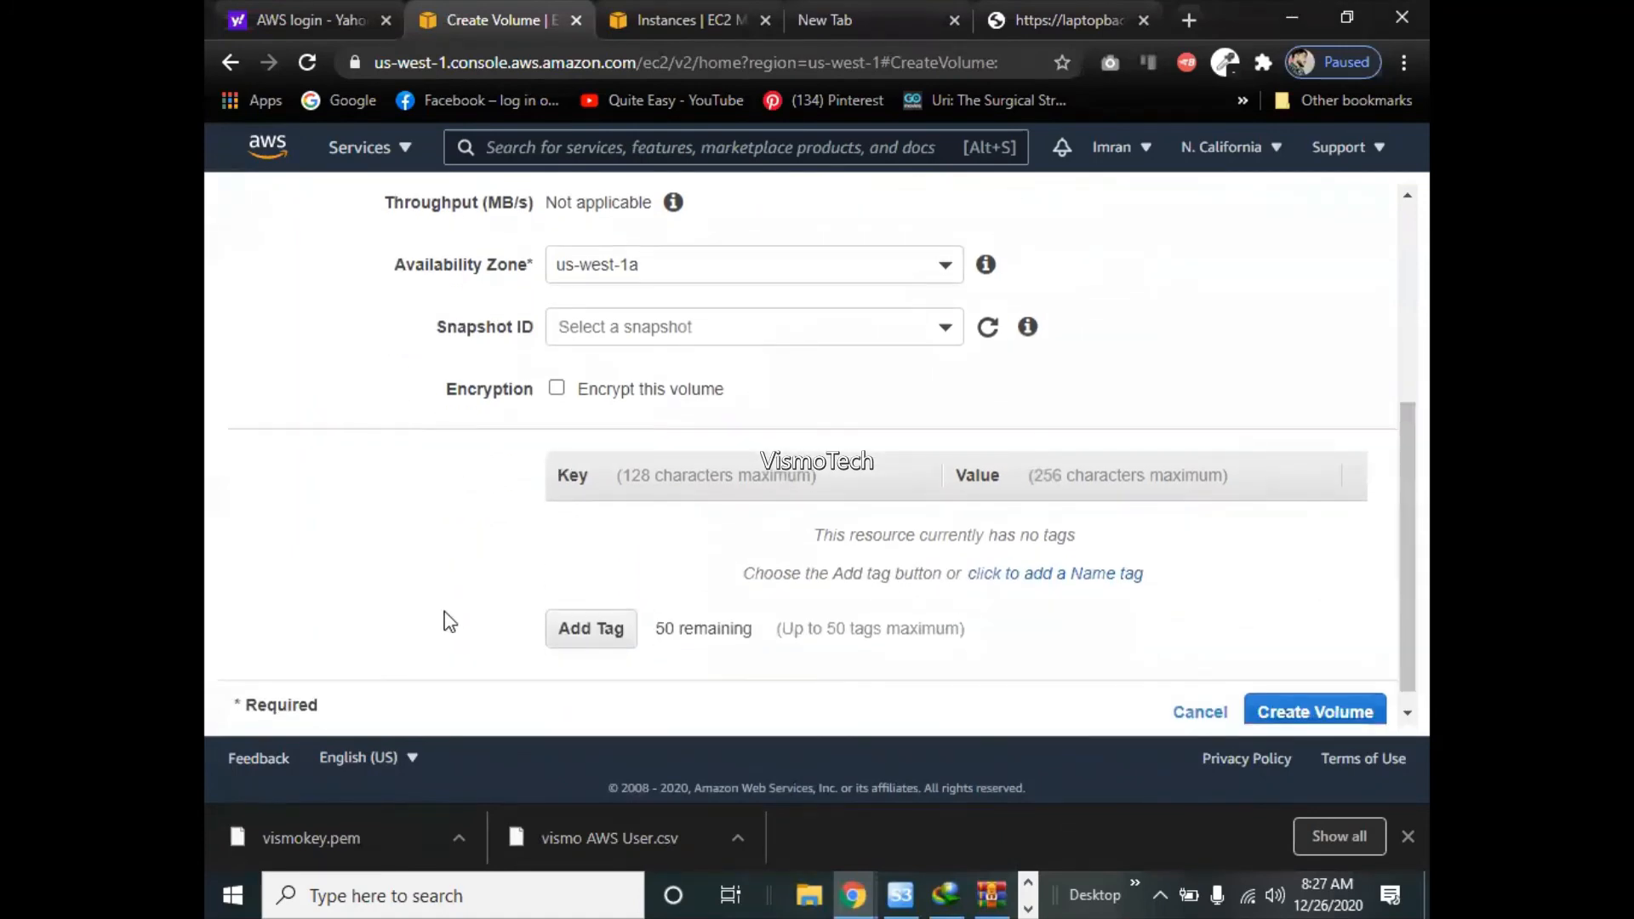
left_click(1282, 709)
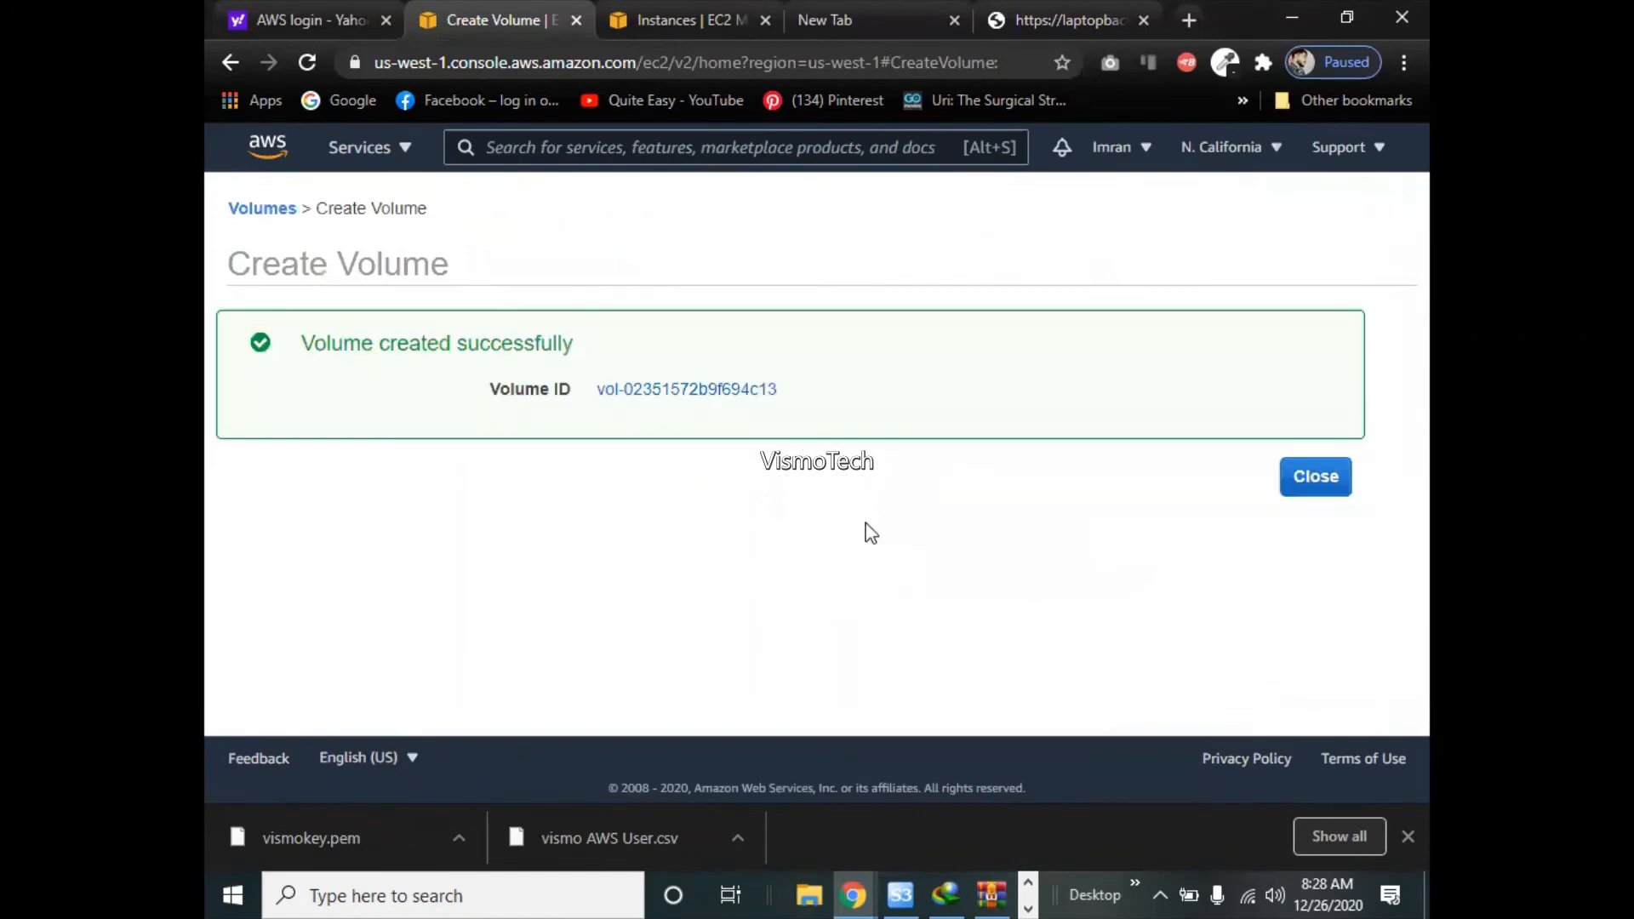
Open the new volume, then clear the Volume ID filter to list all three volumes.
left_click(737, 396)
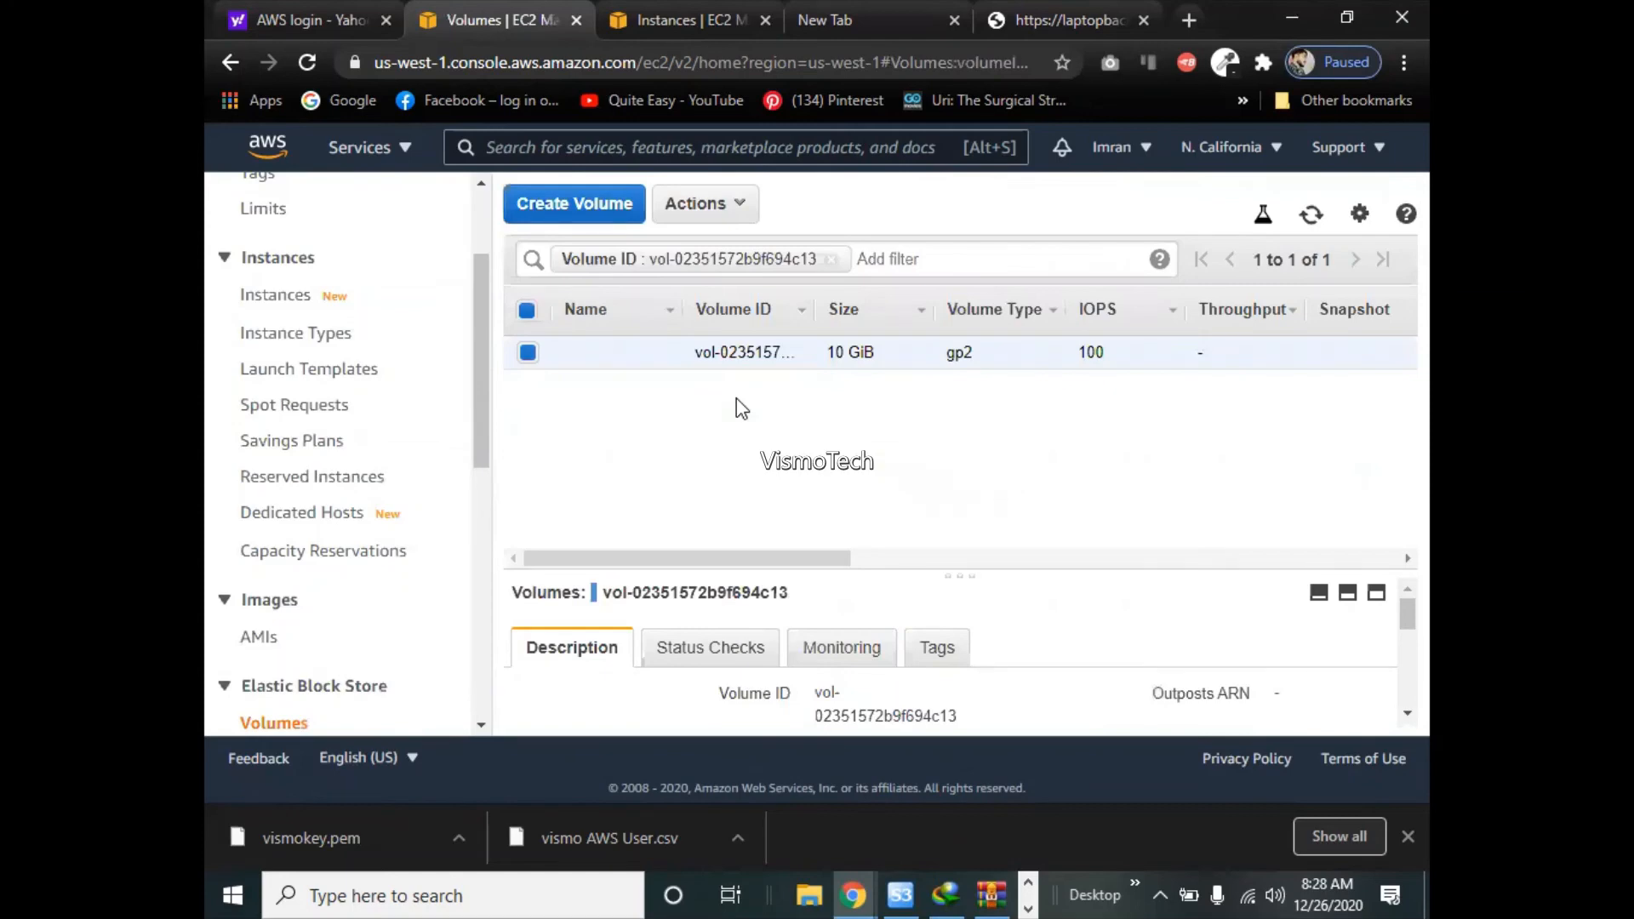
left_click_drag(772, 563, 813, 626)
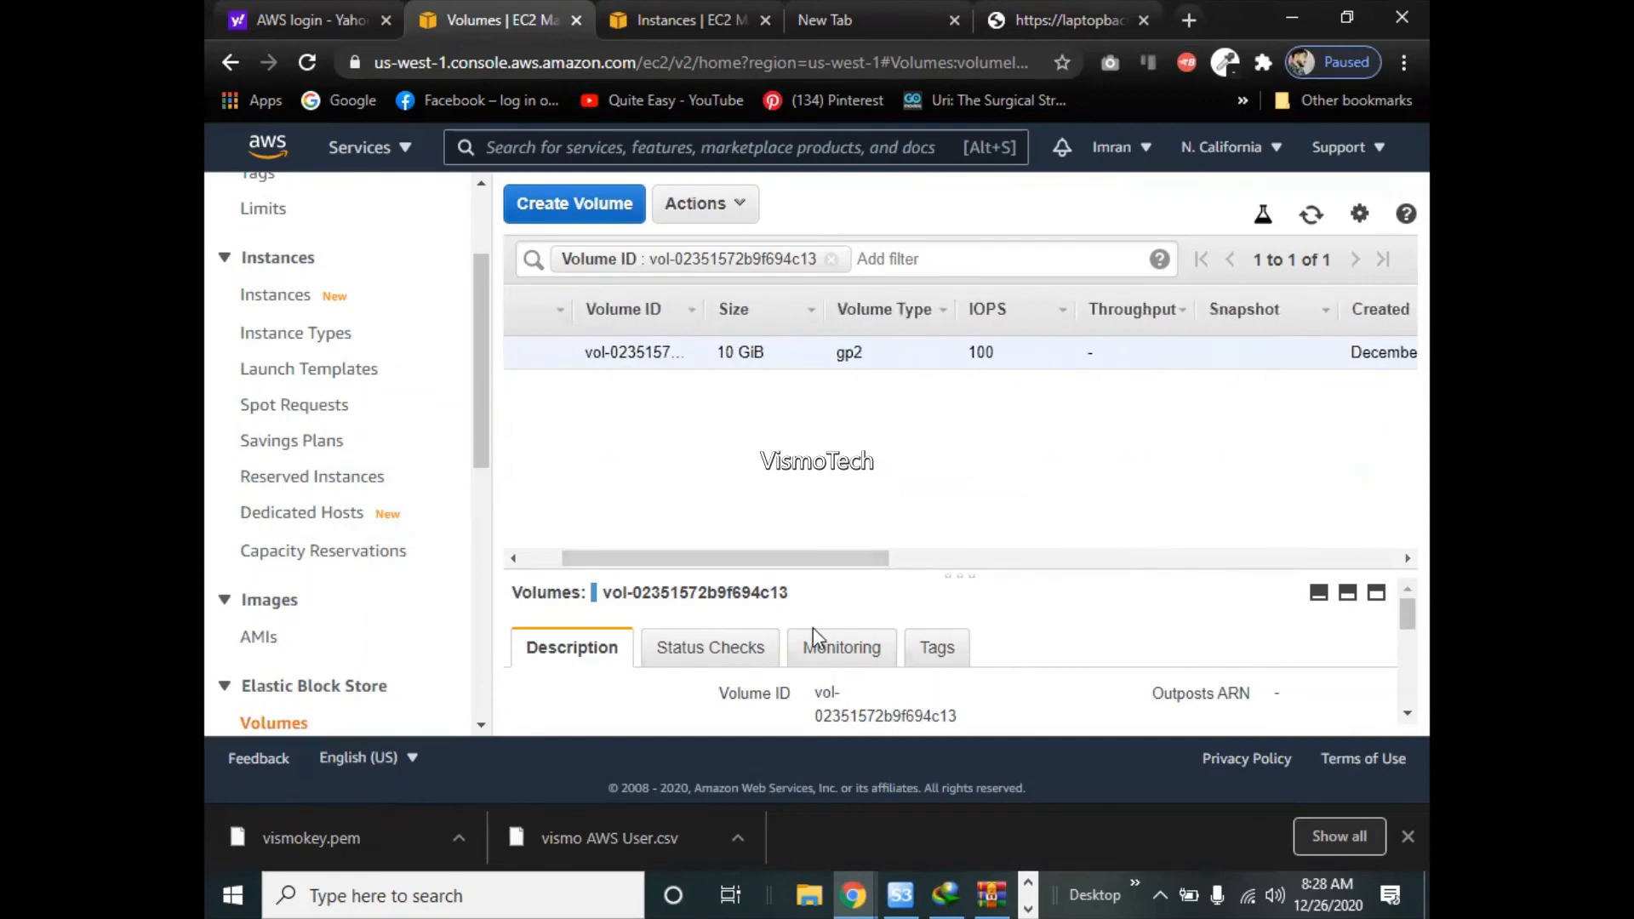
left_click(831, 258)
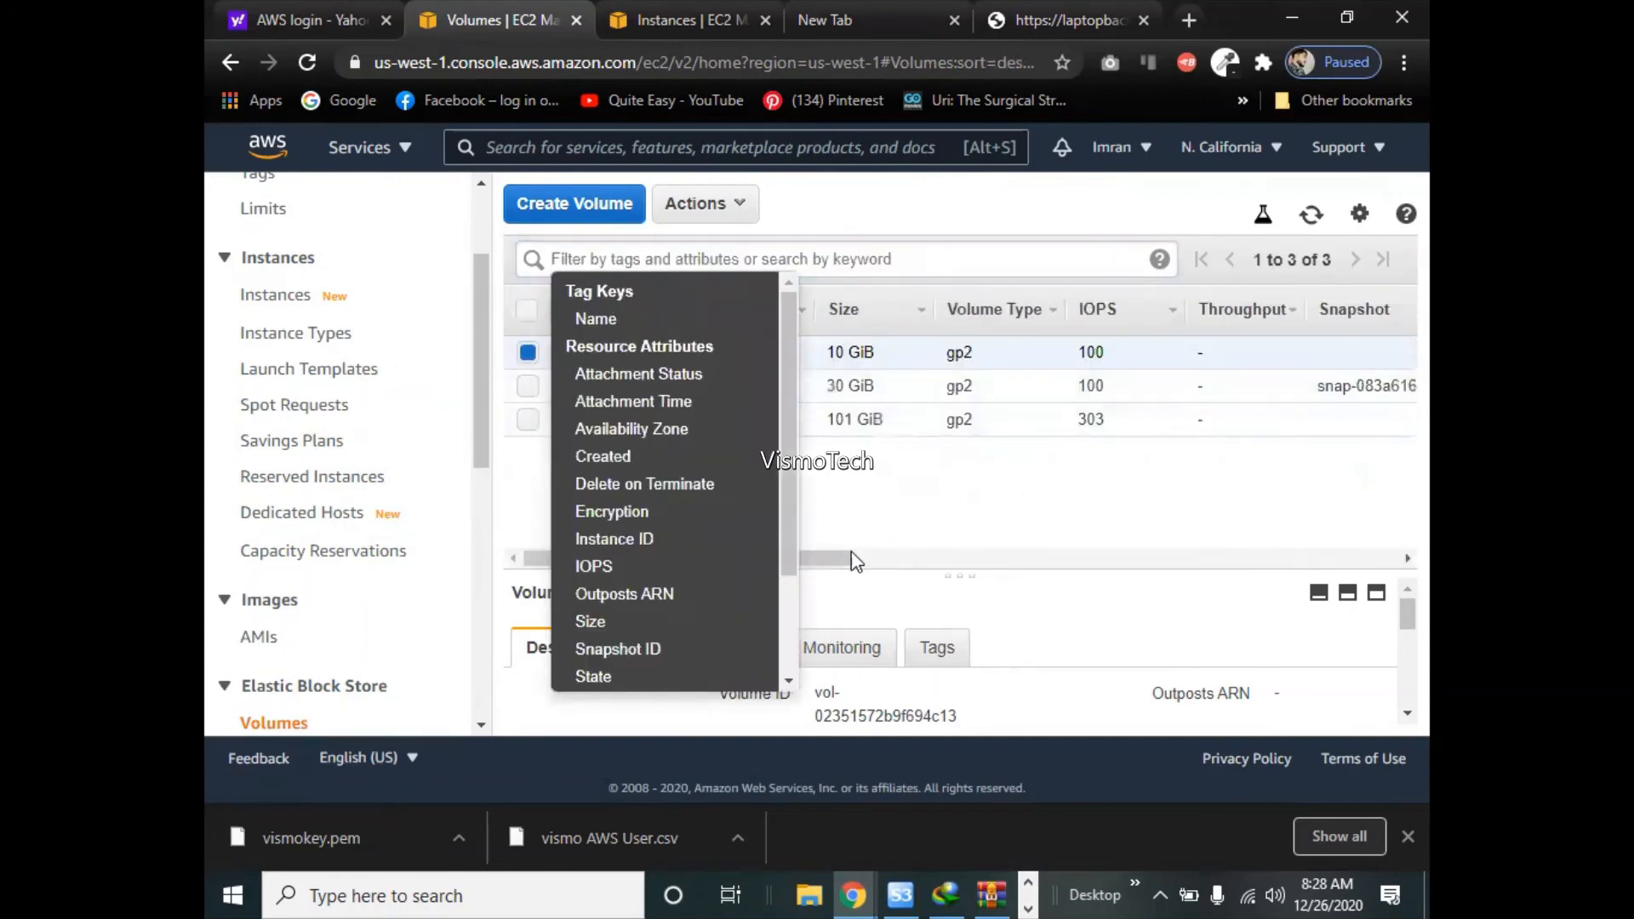
left_click_drag(843, 560, 613, 343)
left_click(609, 340)
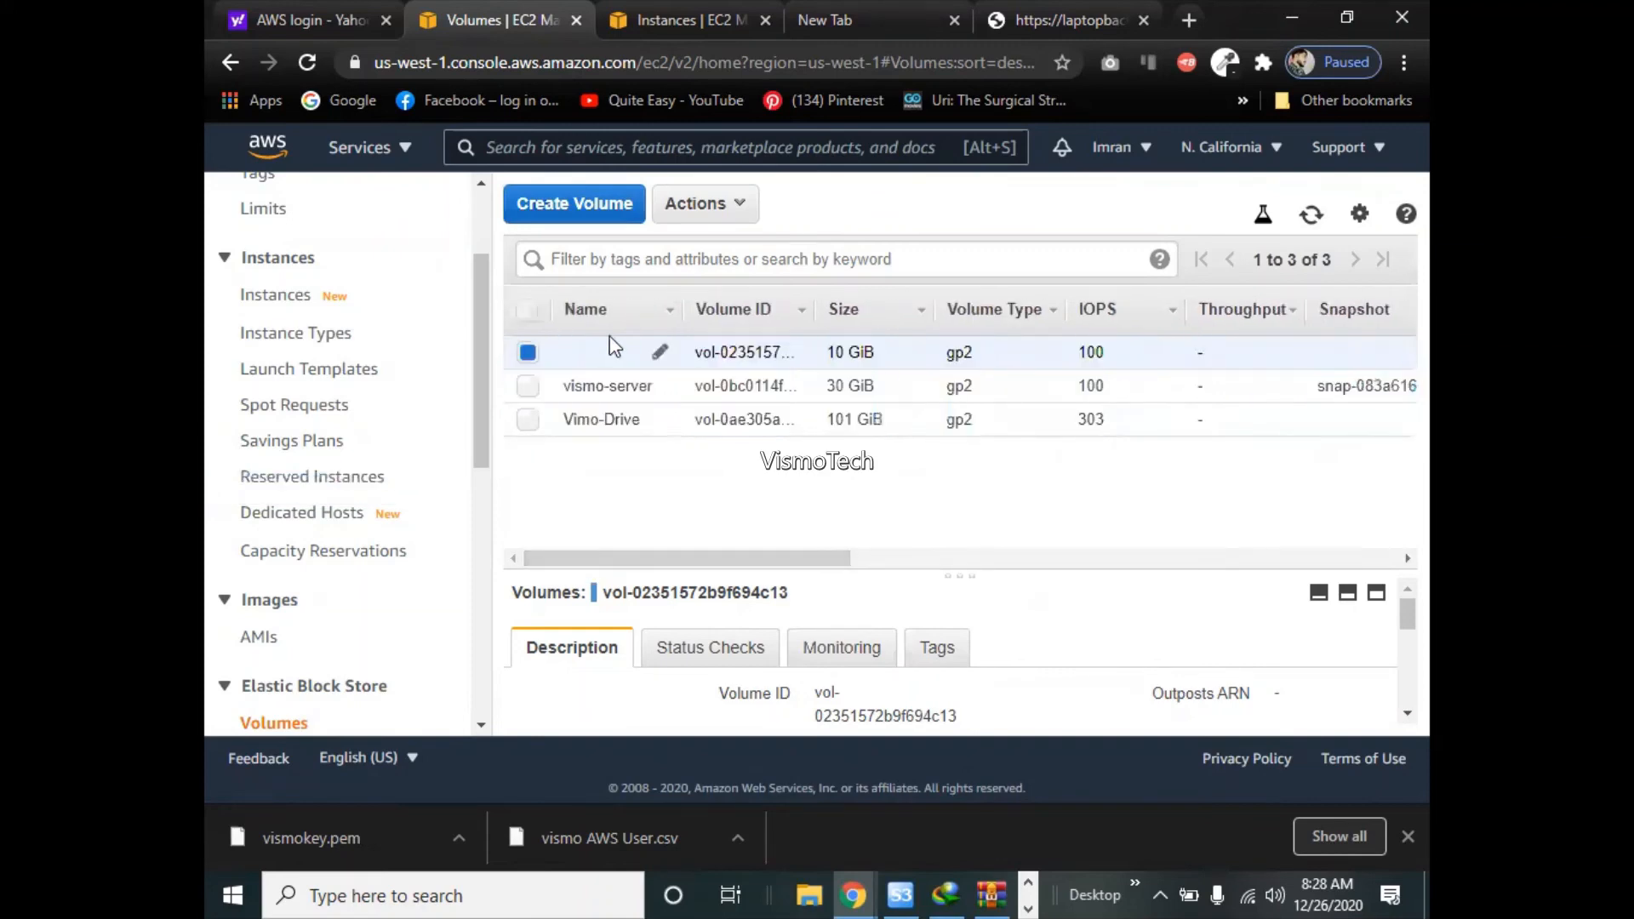
right_click(698, 349)
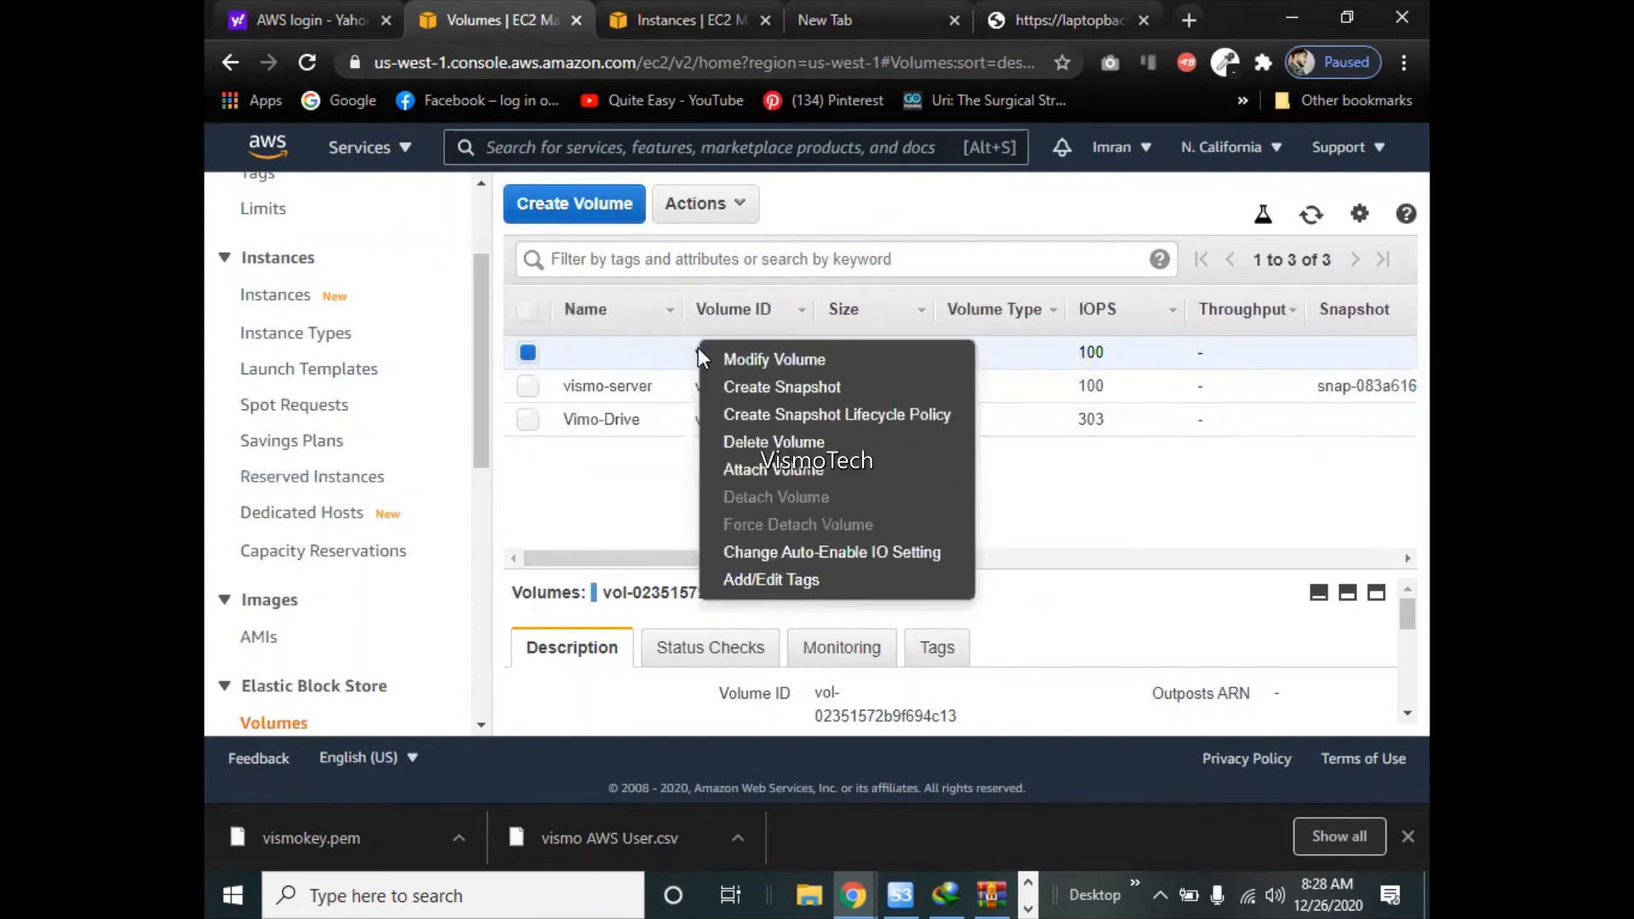
left_click(749, 470)
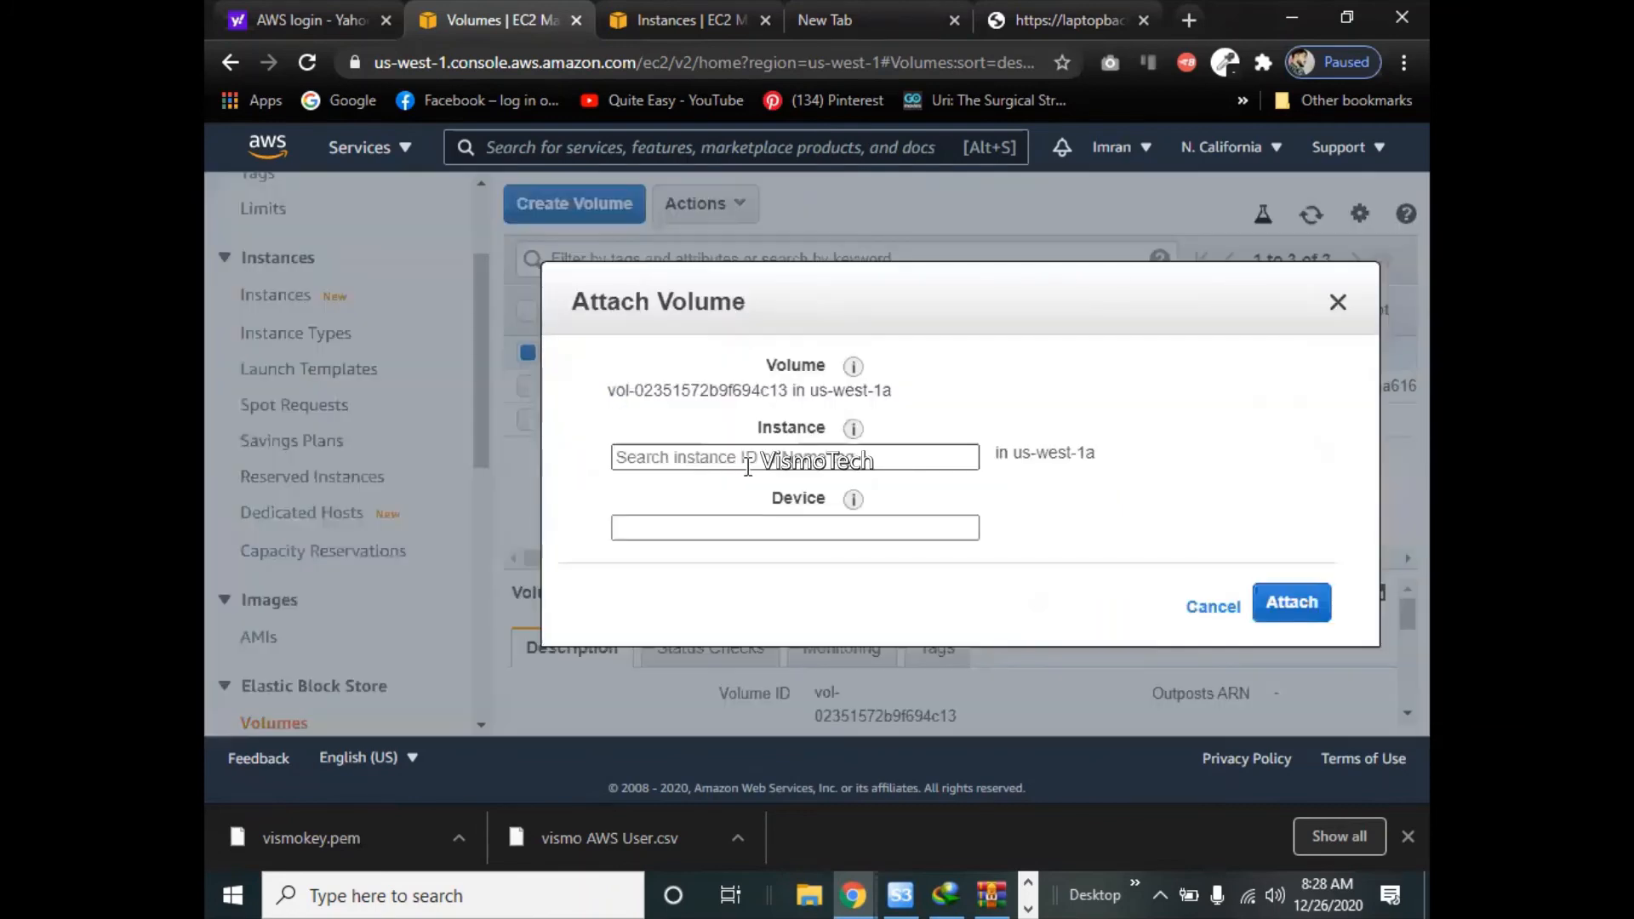
left_click(747, 466)
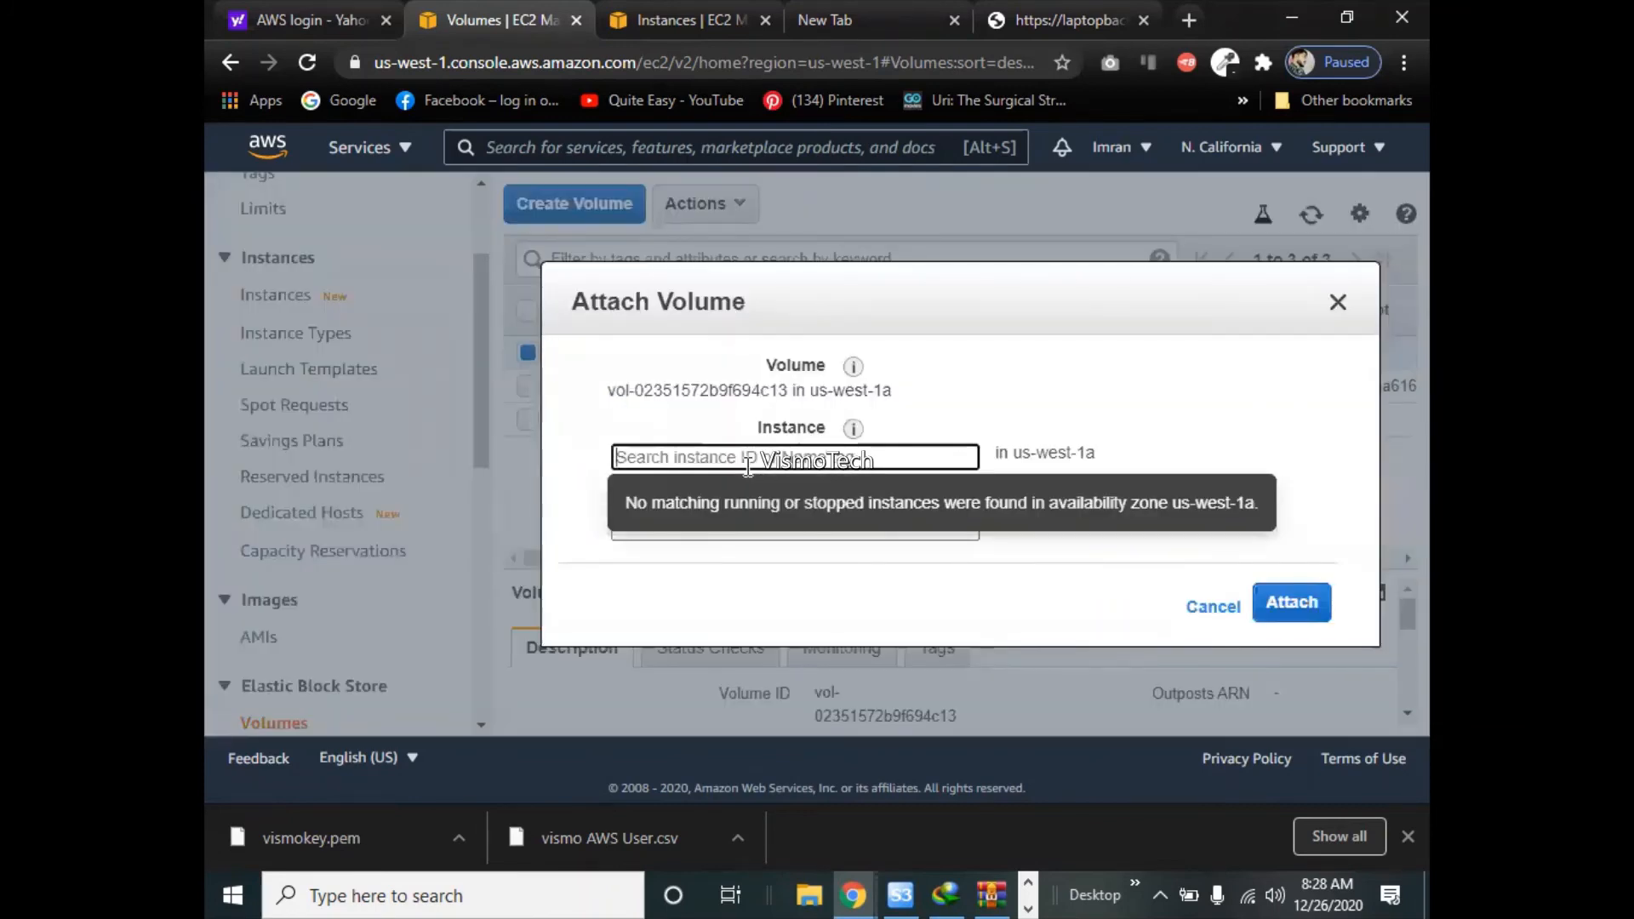
key("ctrl+v")
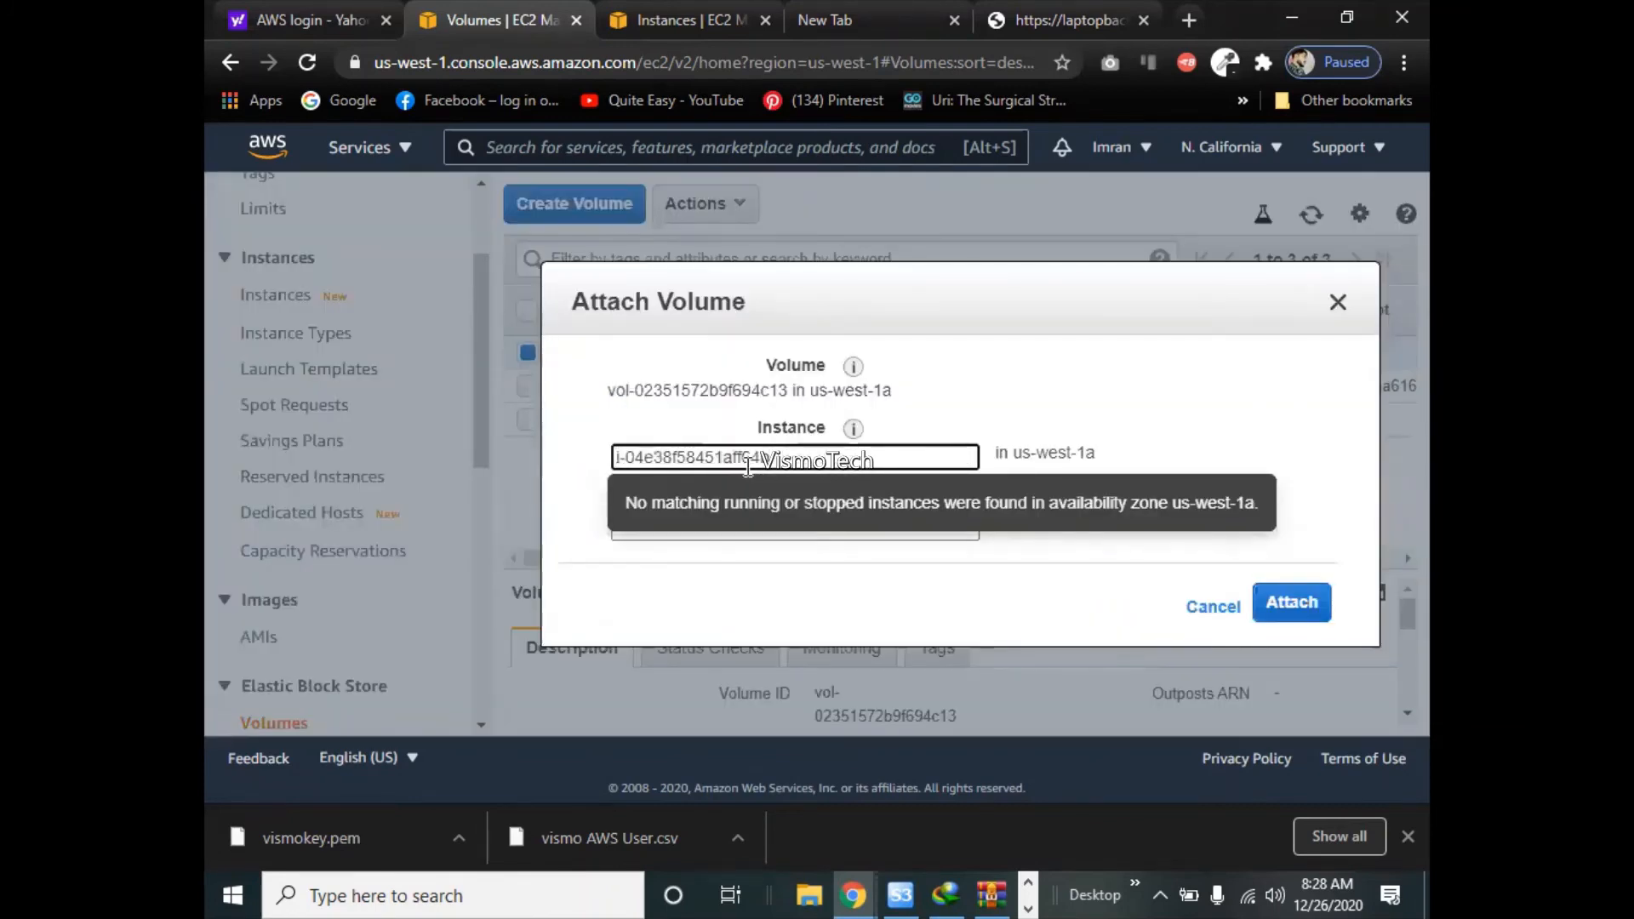
left_click(1200, 387)
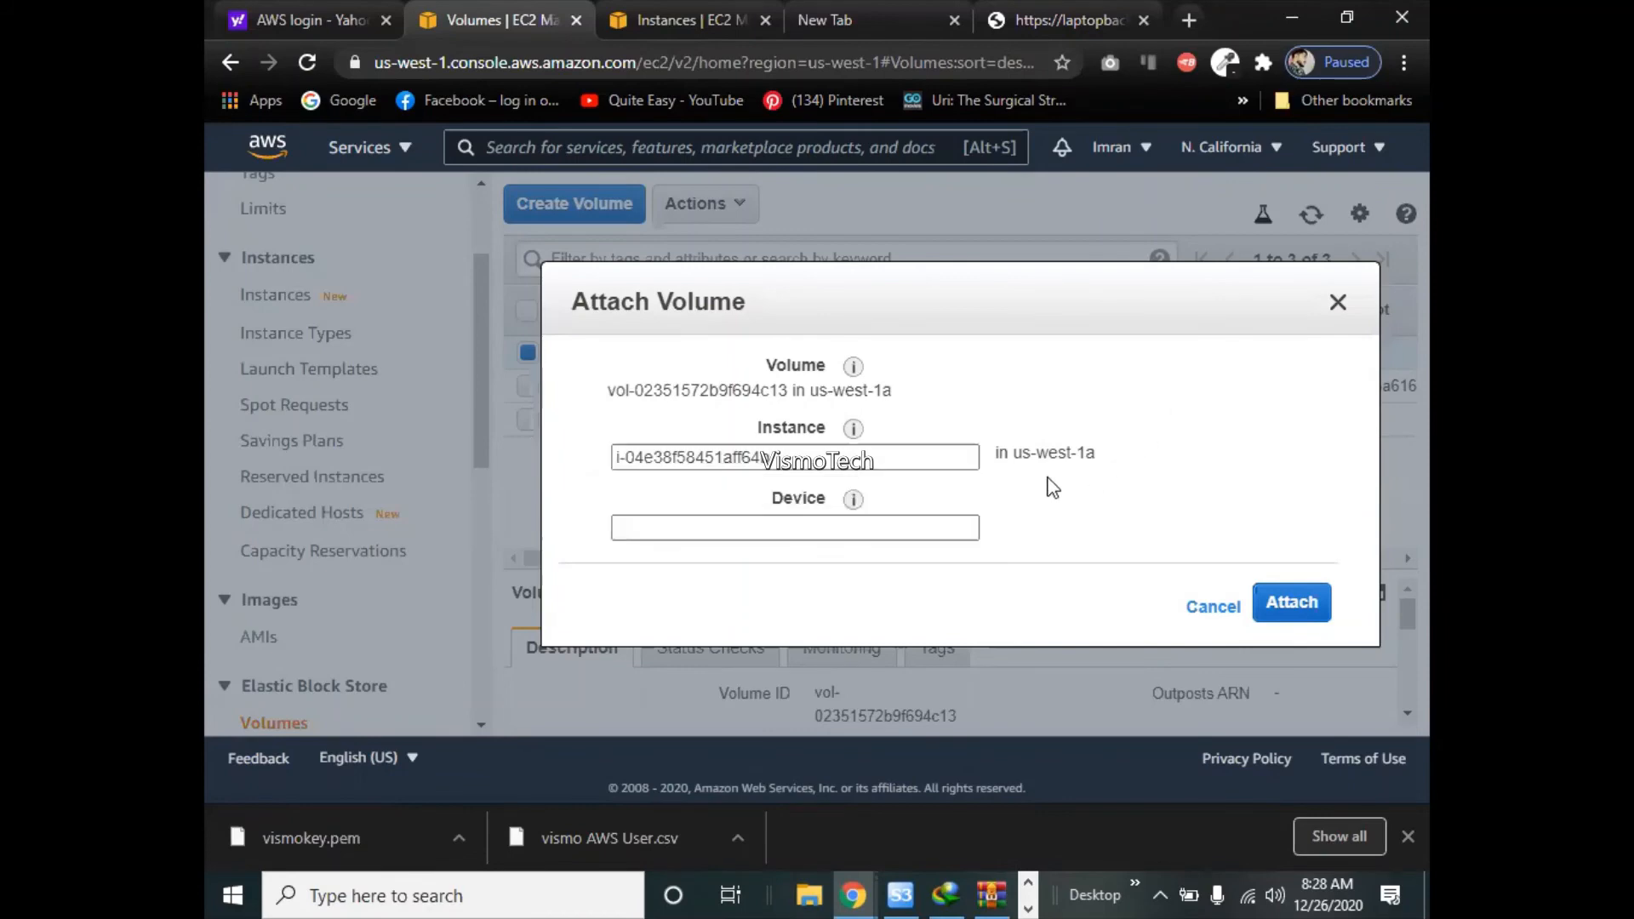
left_click_drag(1099, 460, 992, 466)
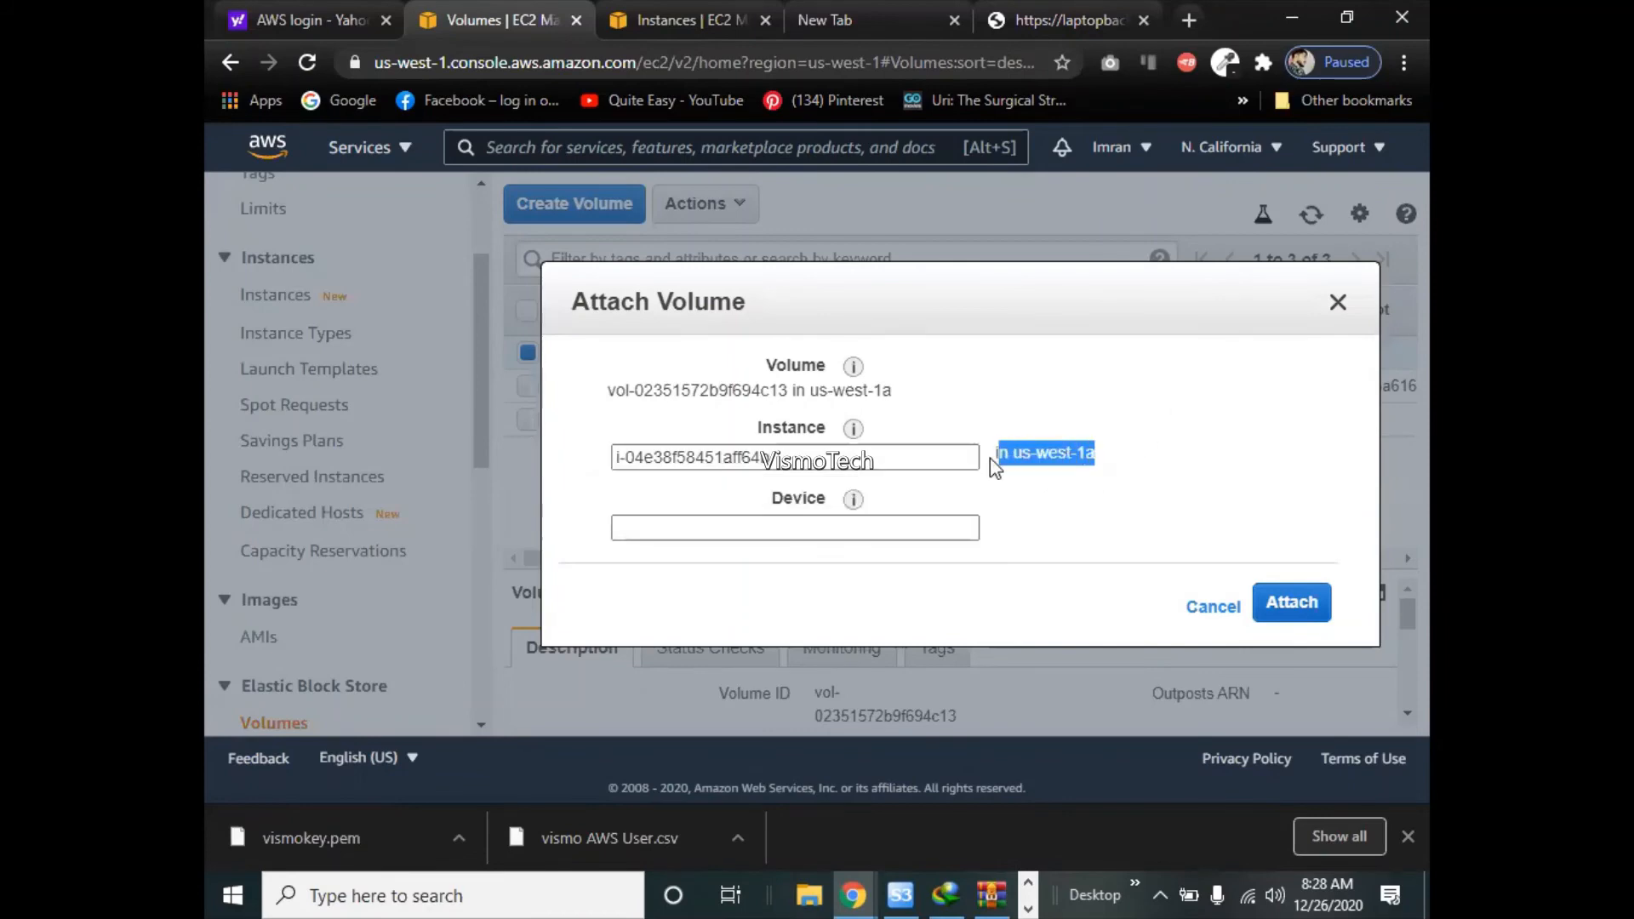
left_click(1236, 604)
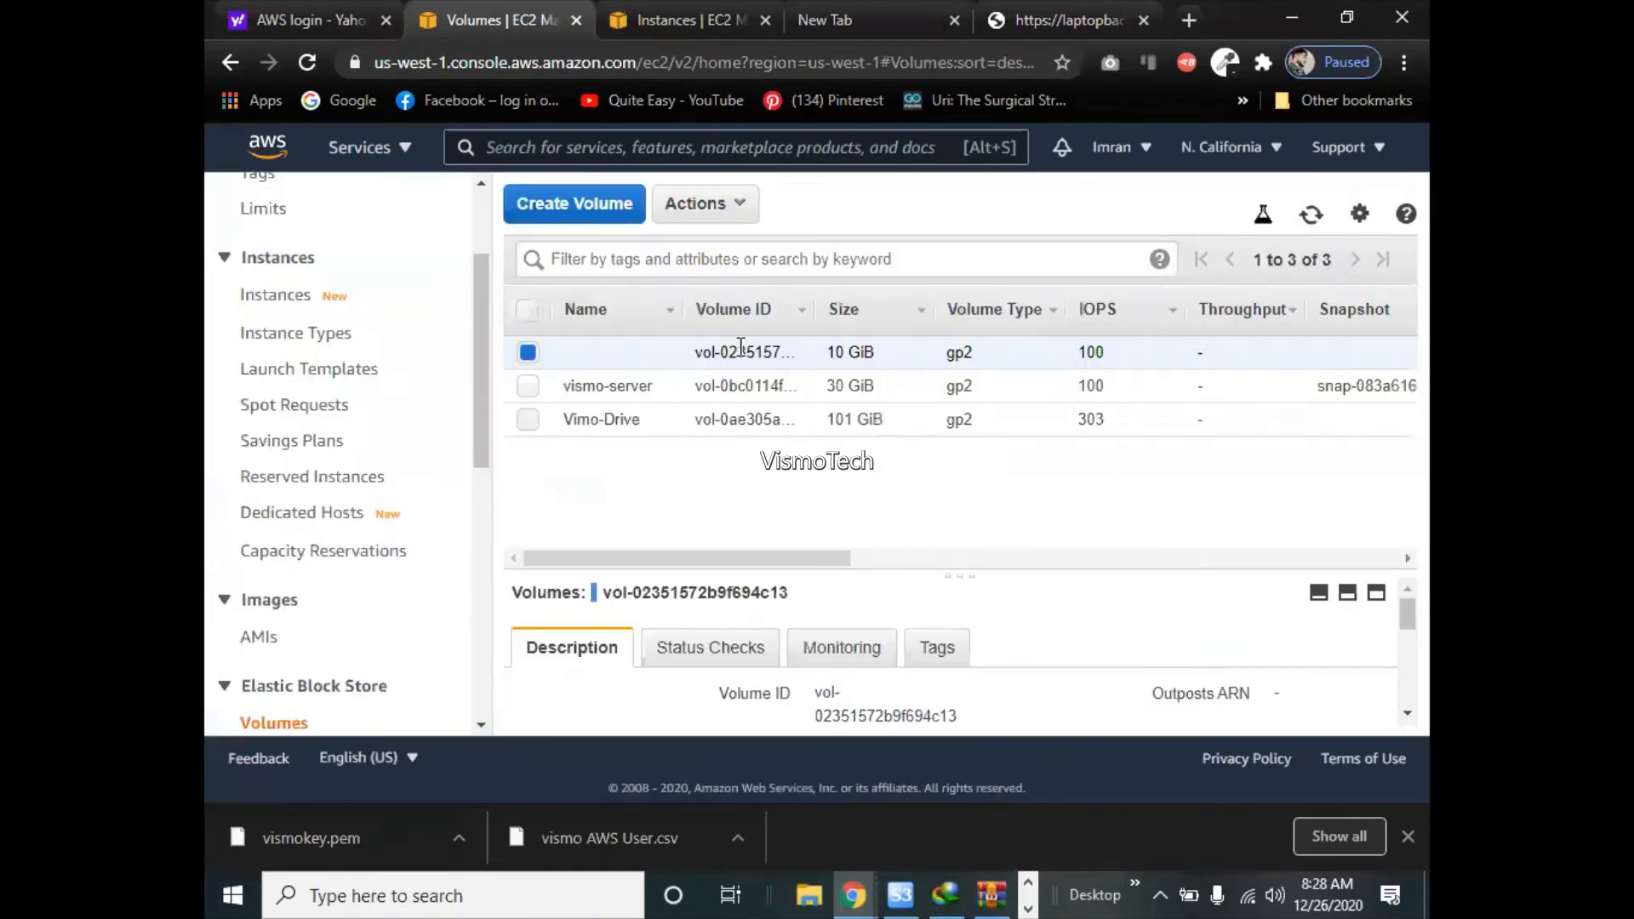
right_click(742, 348)
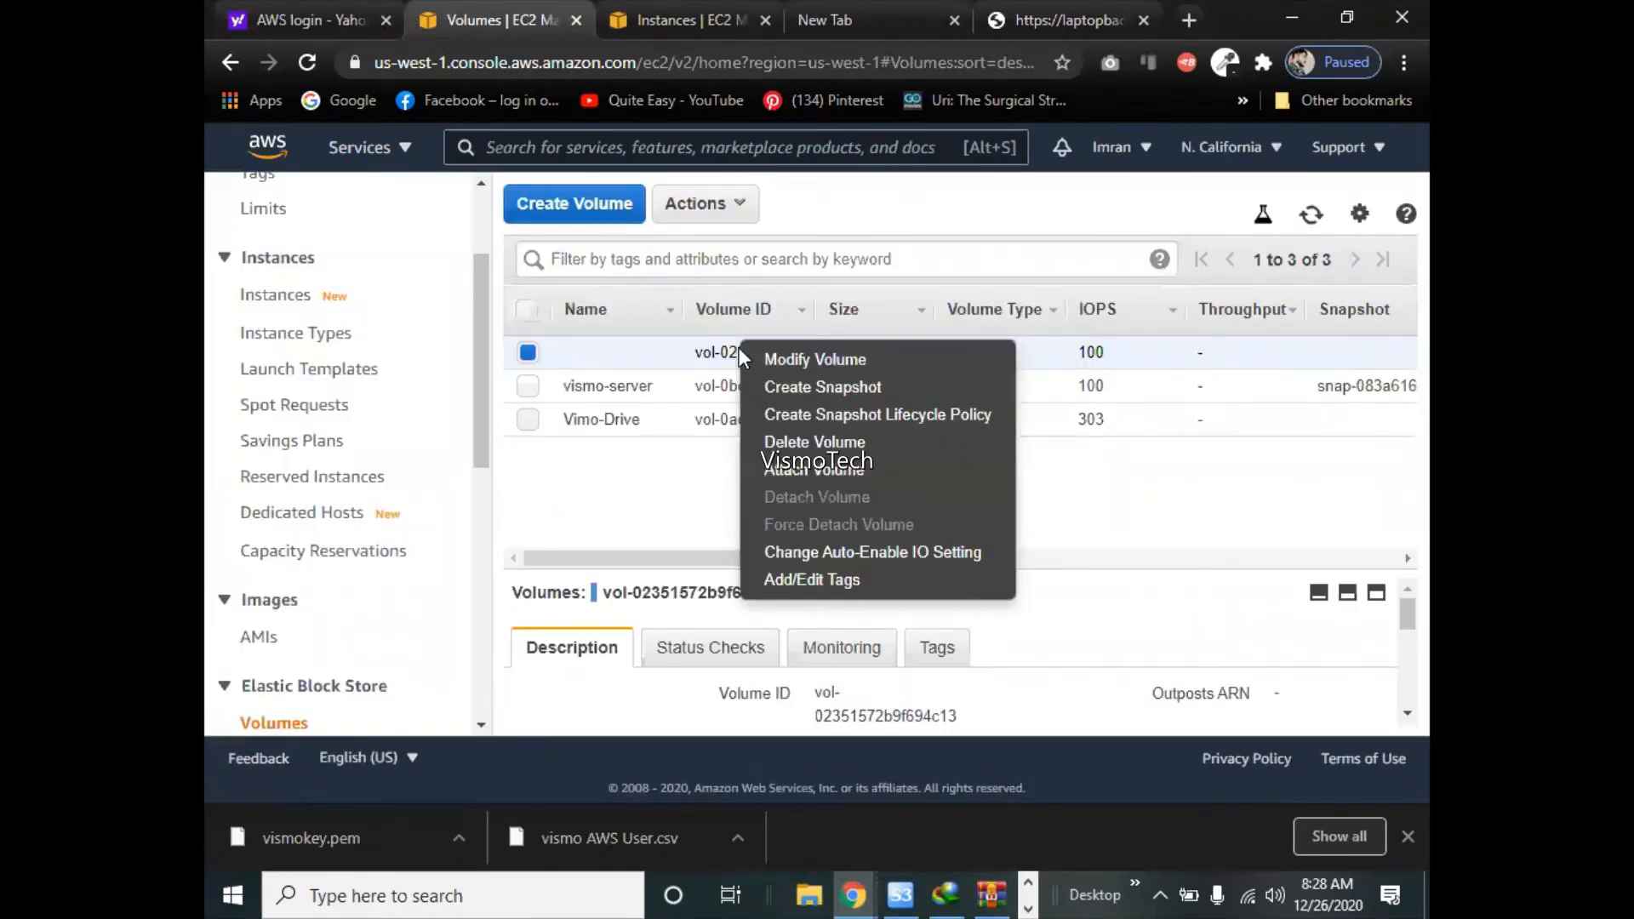
left_click(769, 359)
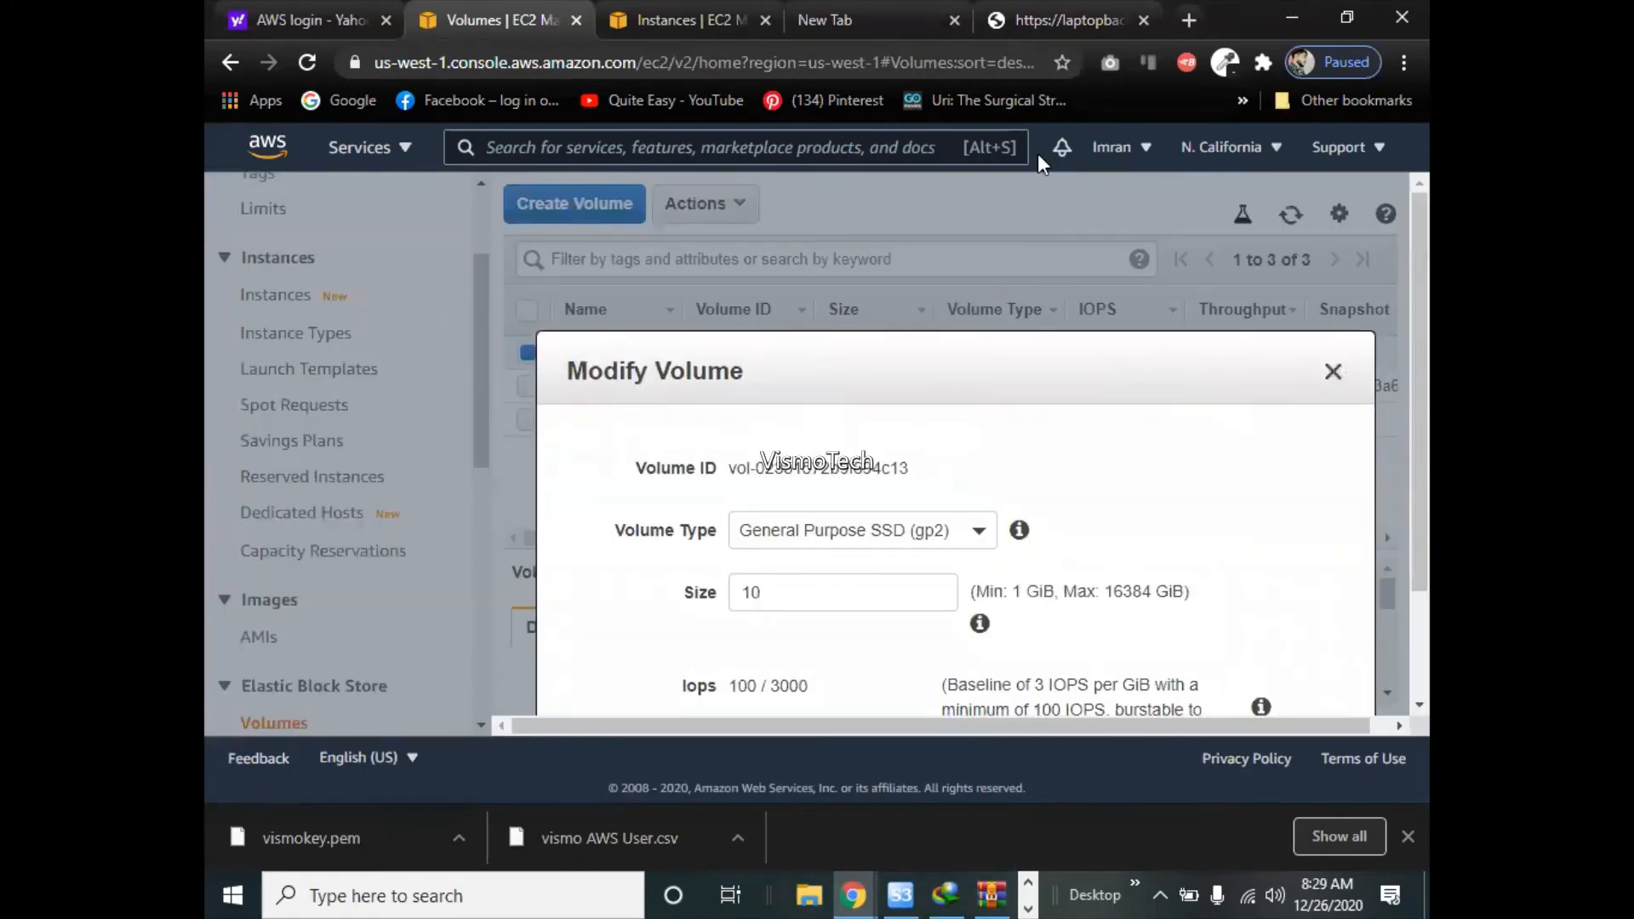
left_click_drag(1111, 349, 1398, 541)
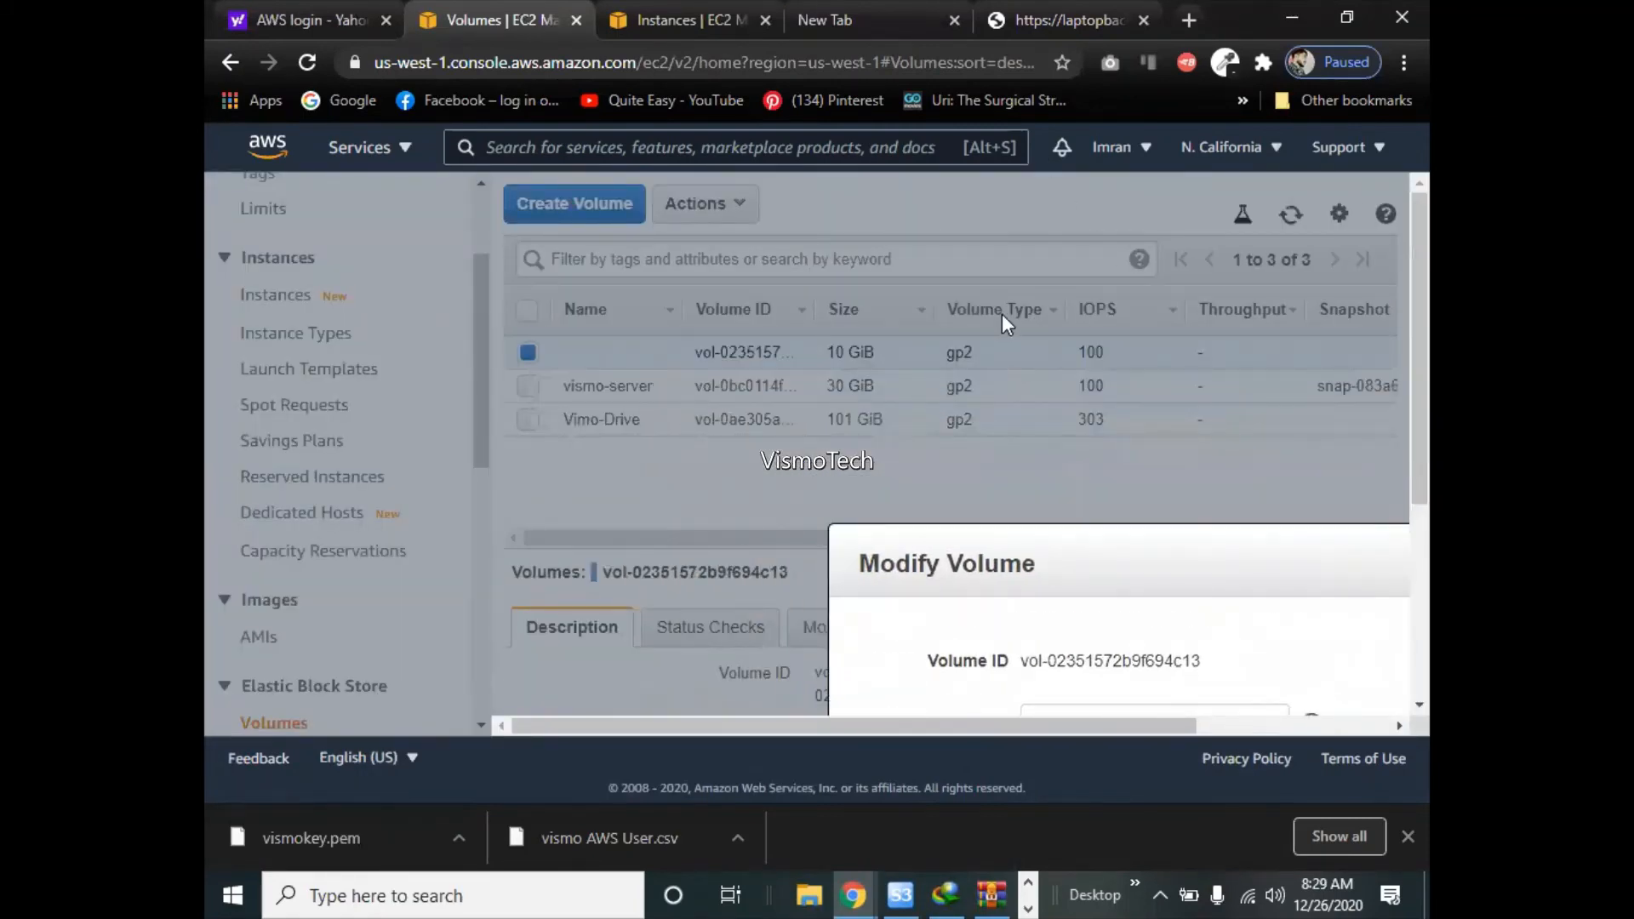
scroll(1396, 583, "down", 2)
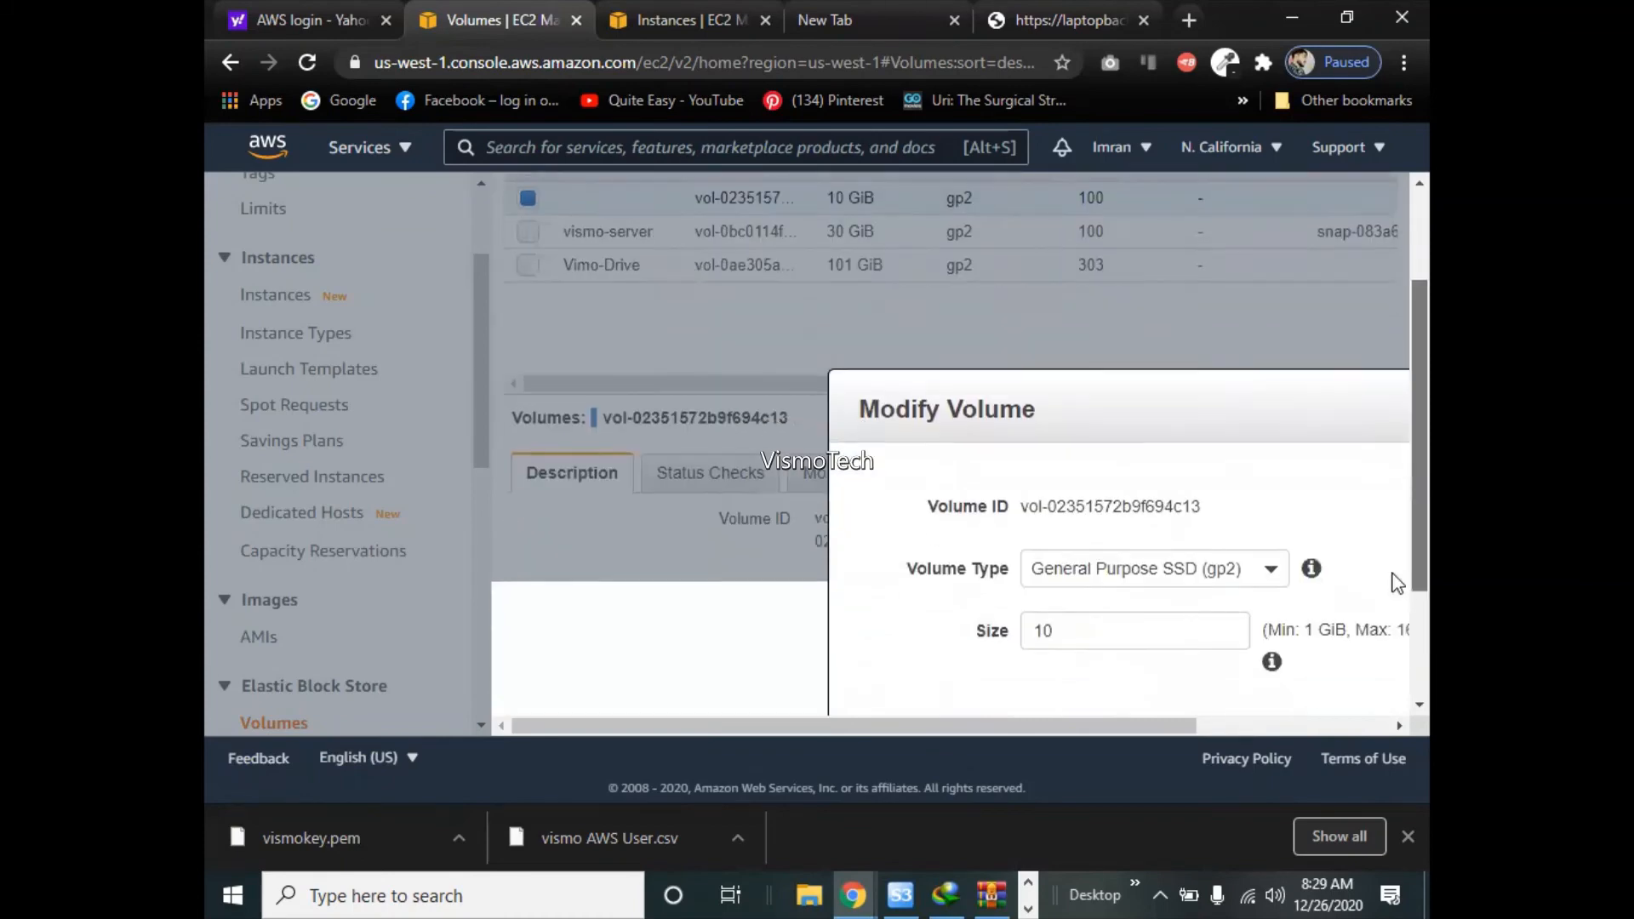
scroll(1396, 583, "down", 2)
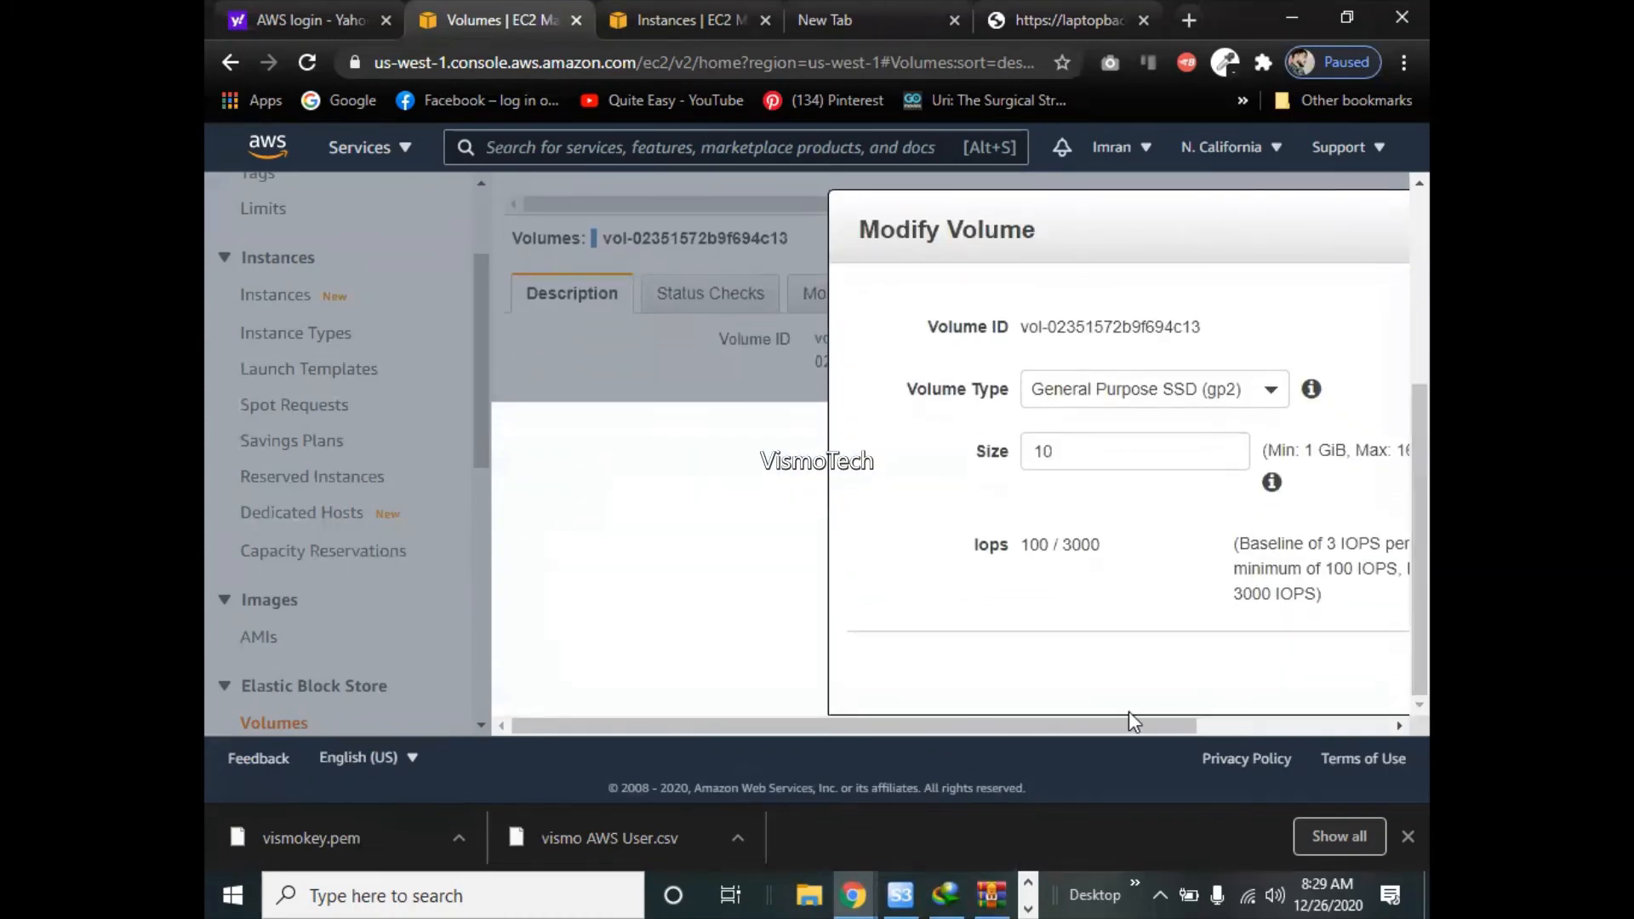
left_click_drag(1133, 722, 1350, 711)
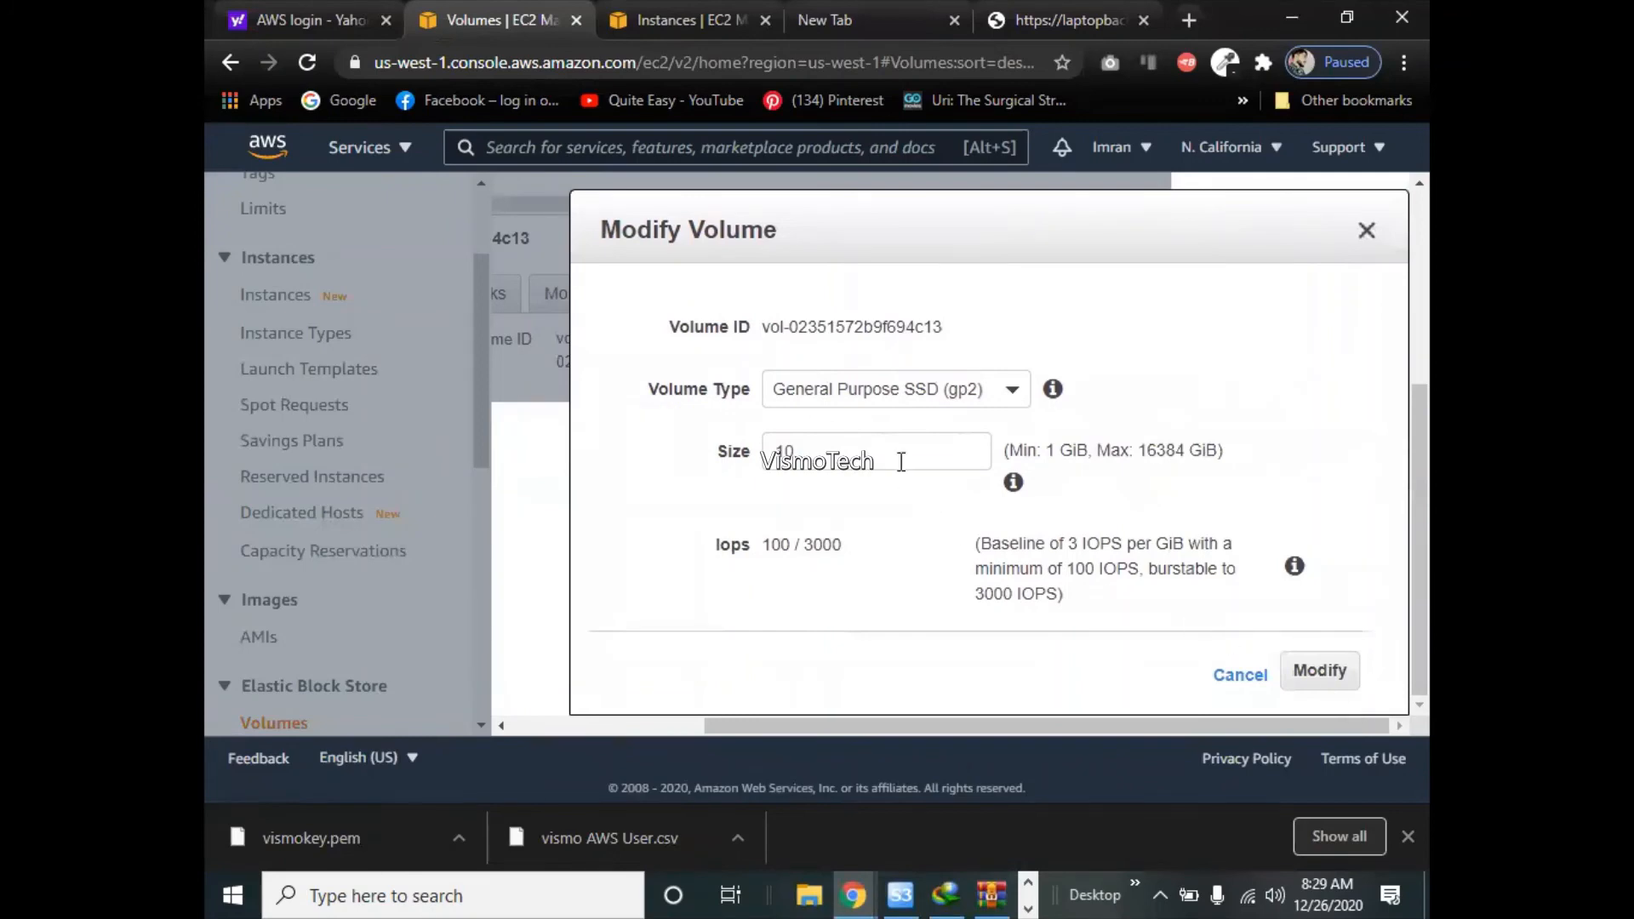
left_click(861, 396)
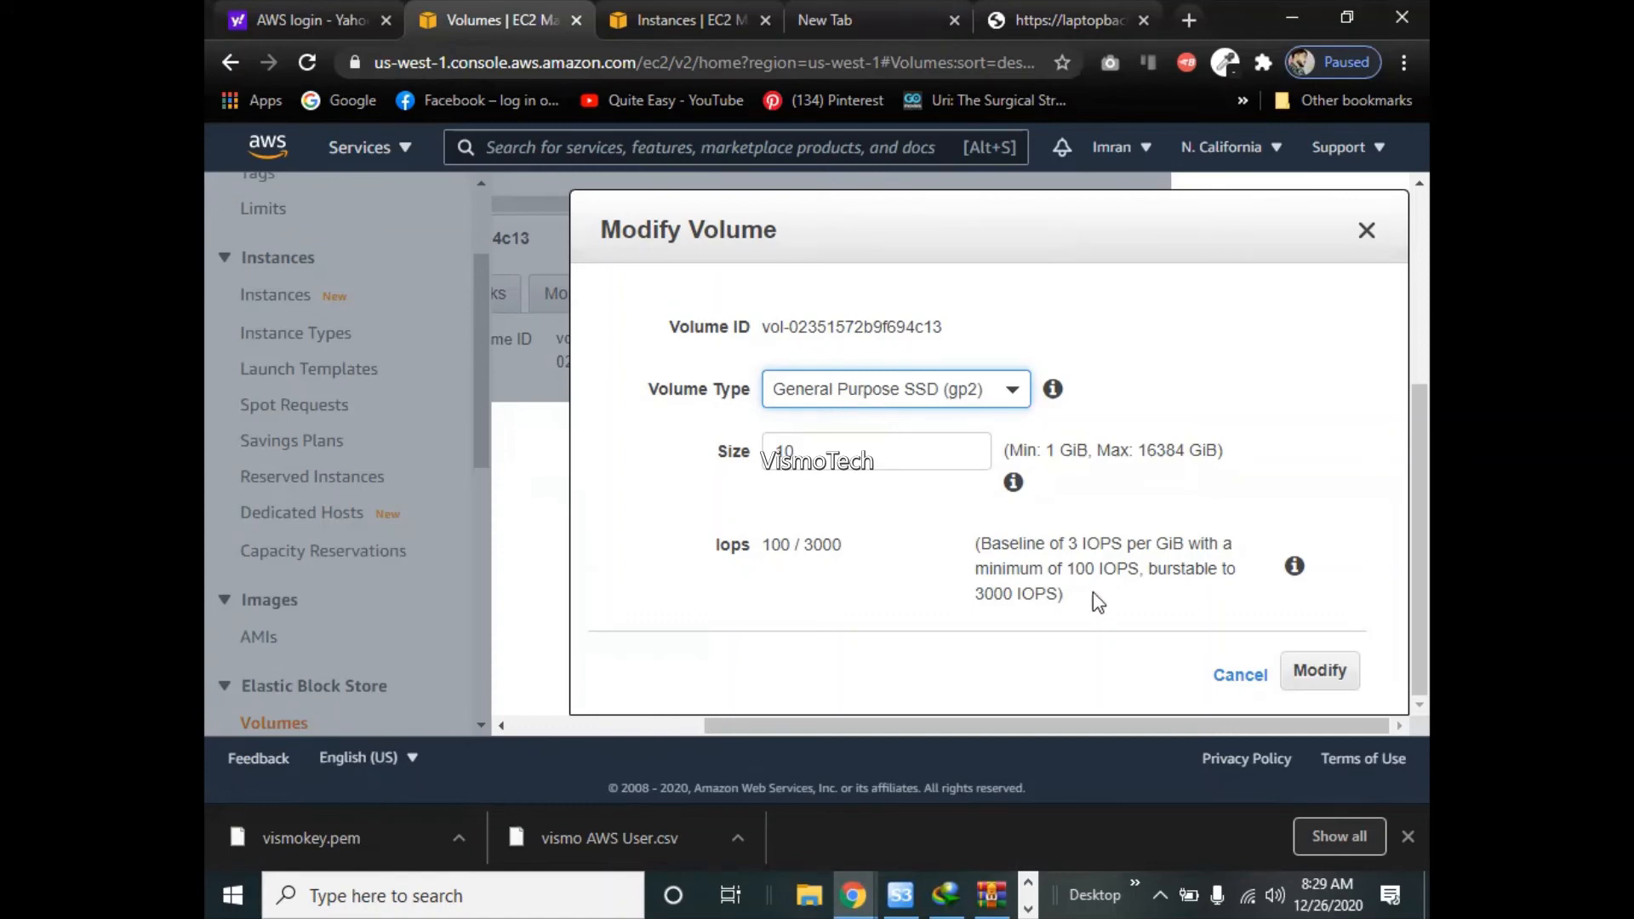
left_click(1253, 679)
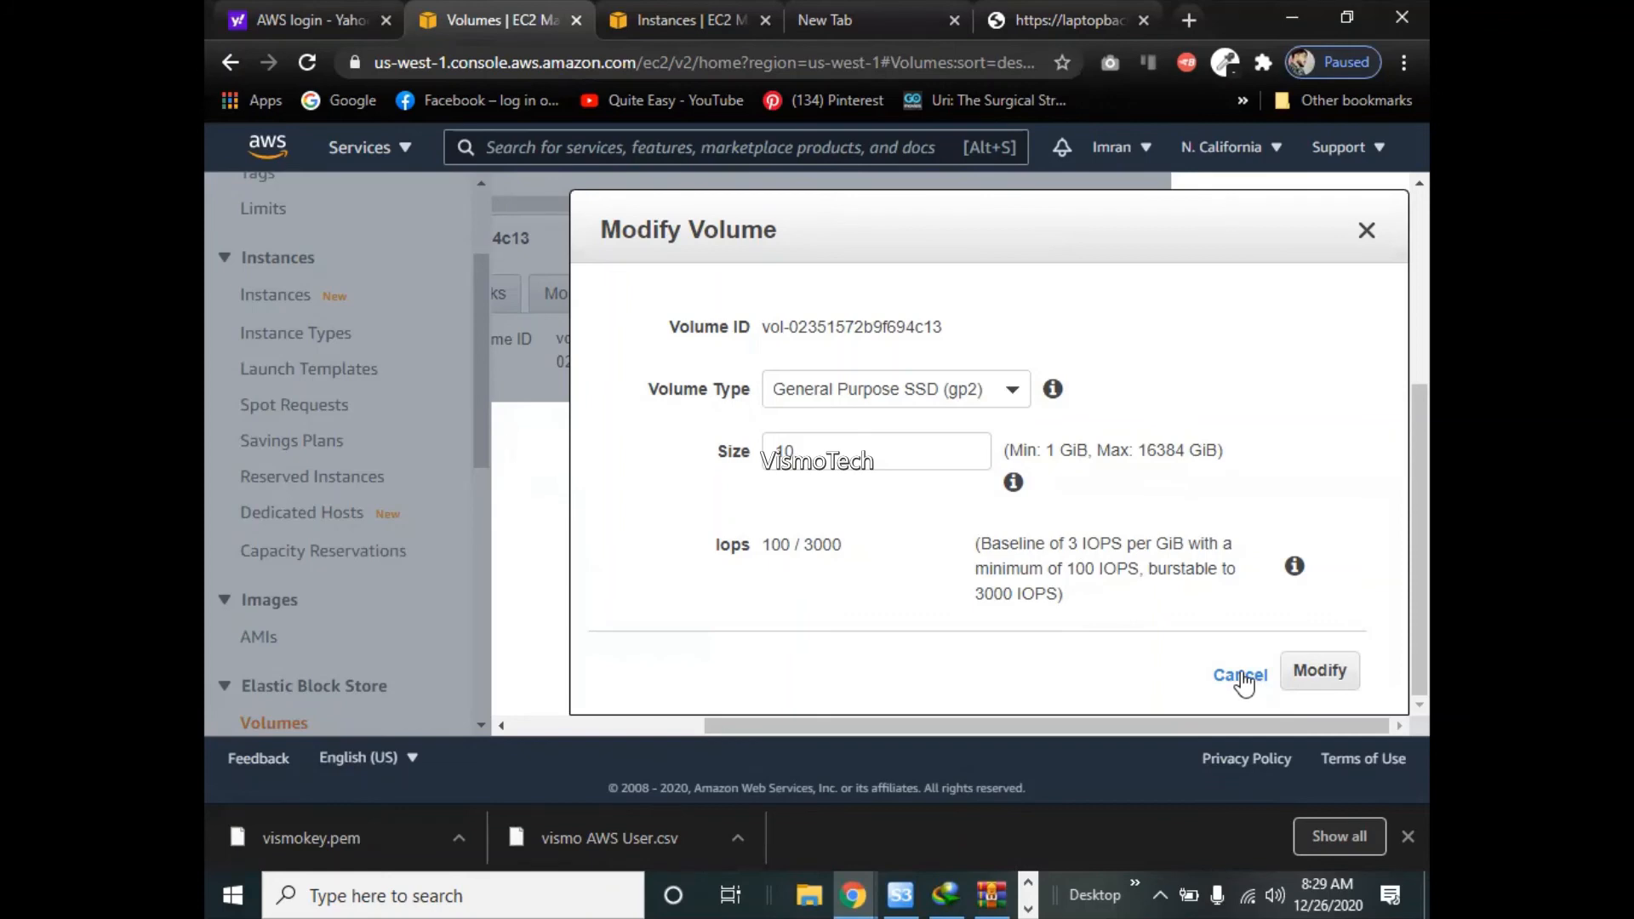
left_click(1364, 232)
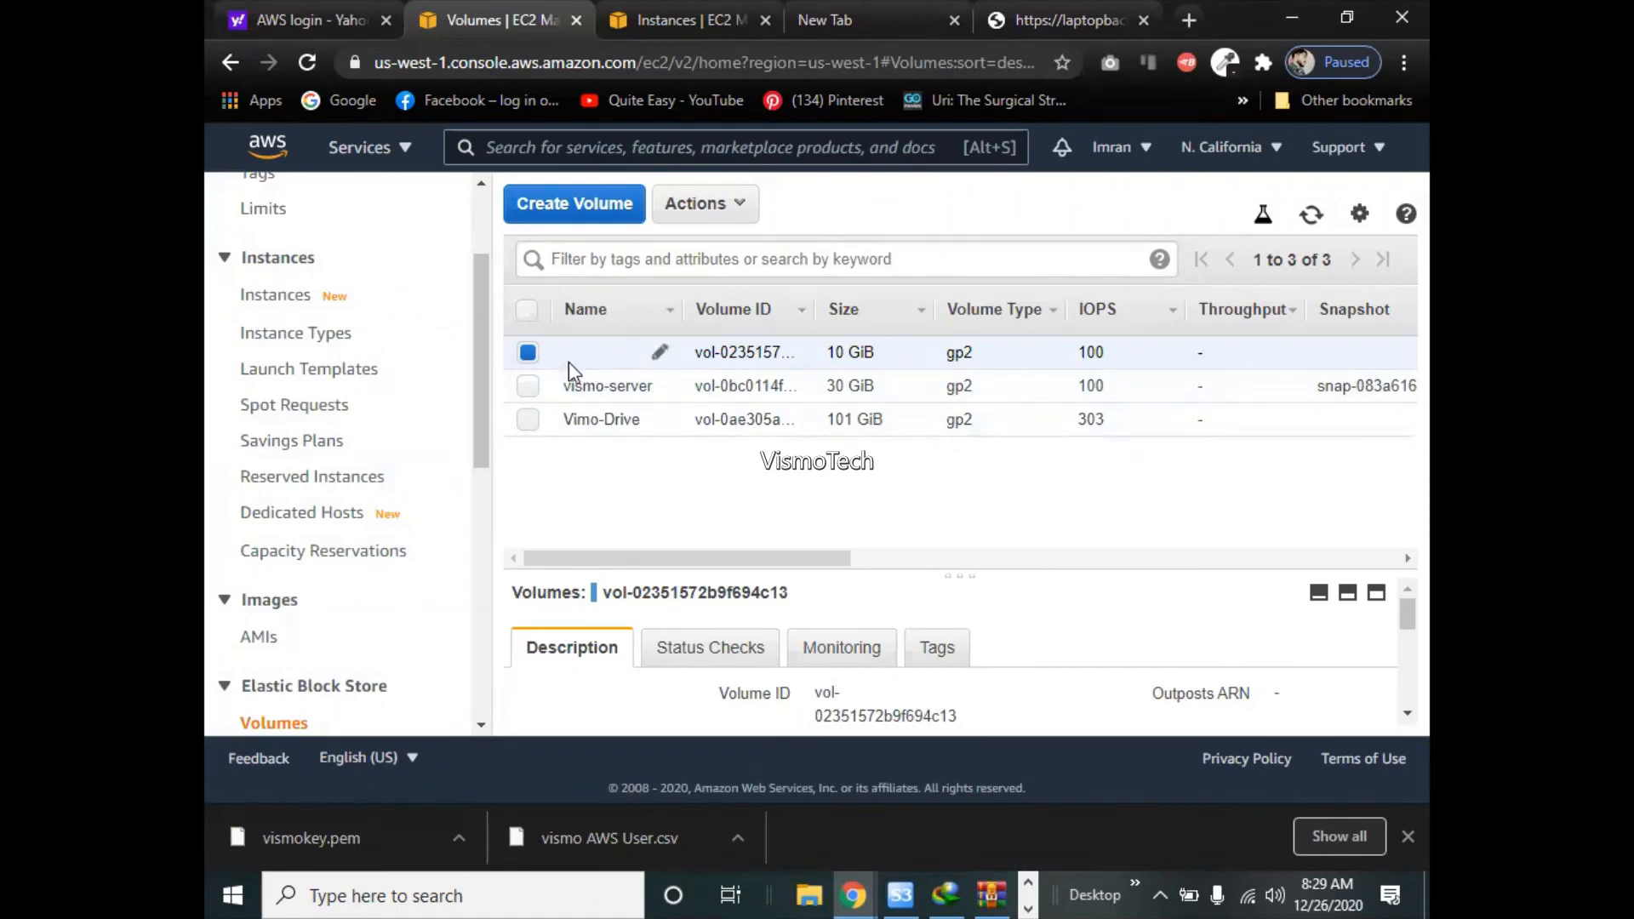
Delete the new 10 GiB volume and the Vimo-Drive volume.
right_click(660, 350)
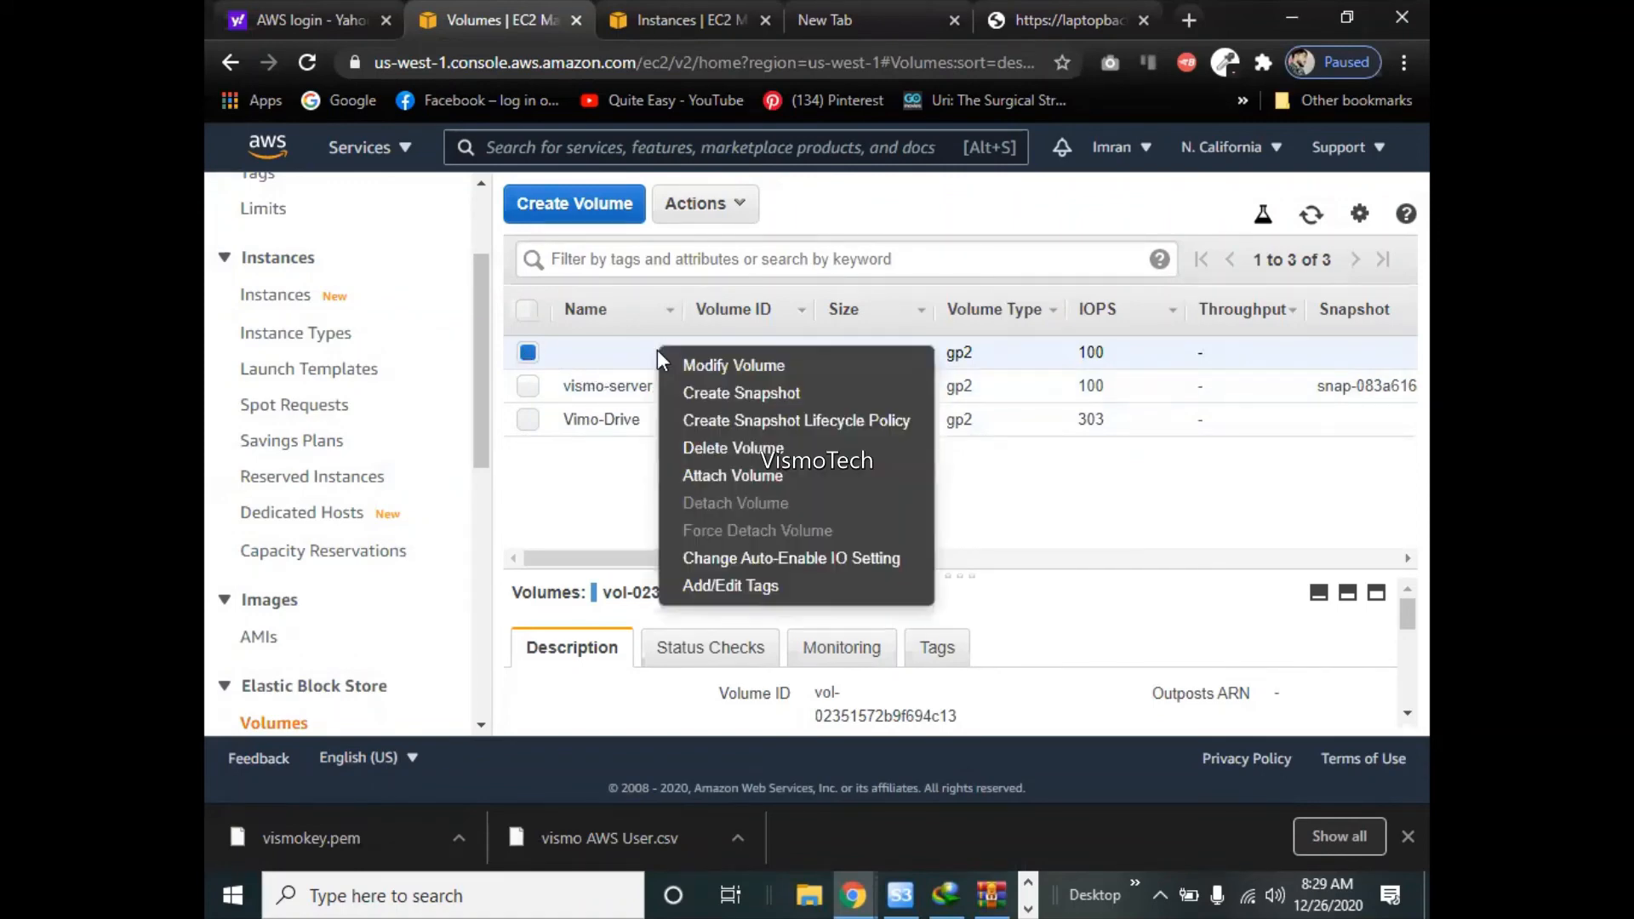
left_click(703, 460)
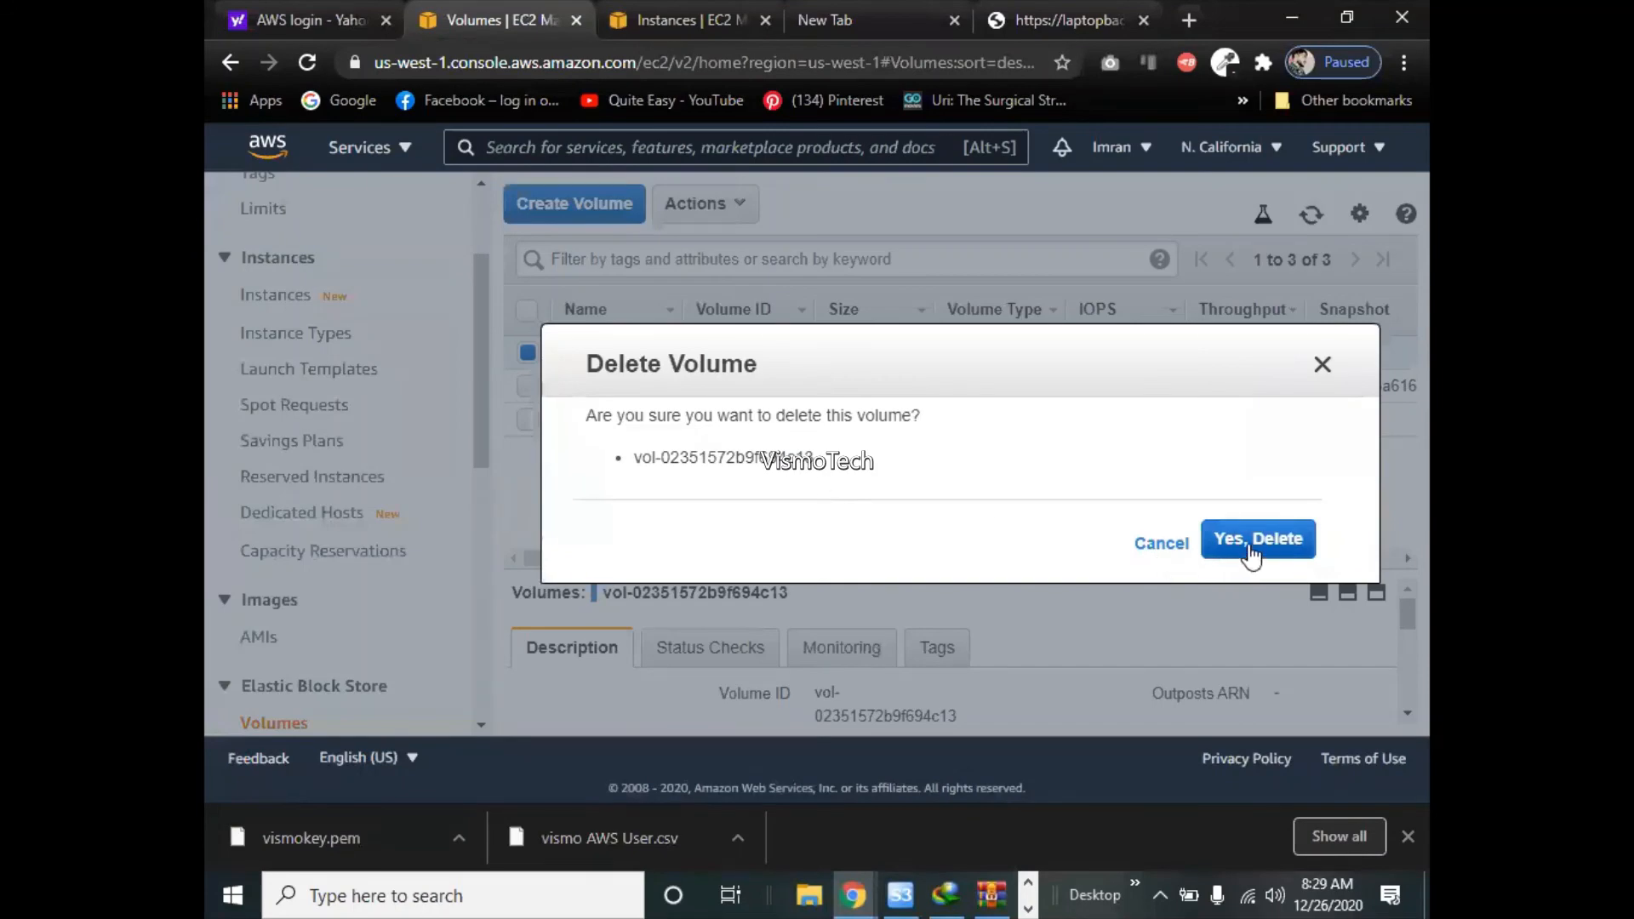
left_click(1251, 554)
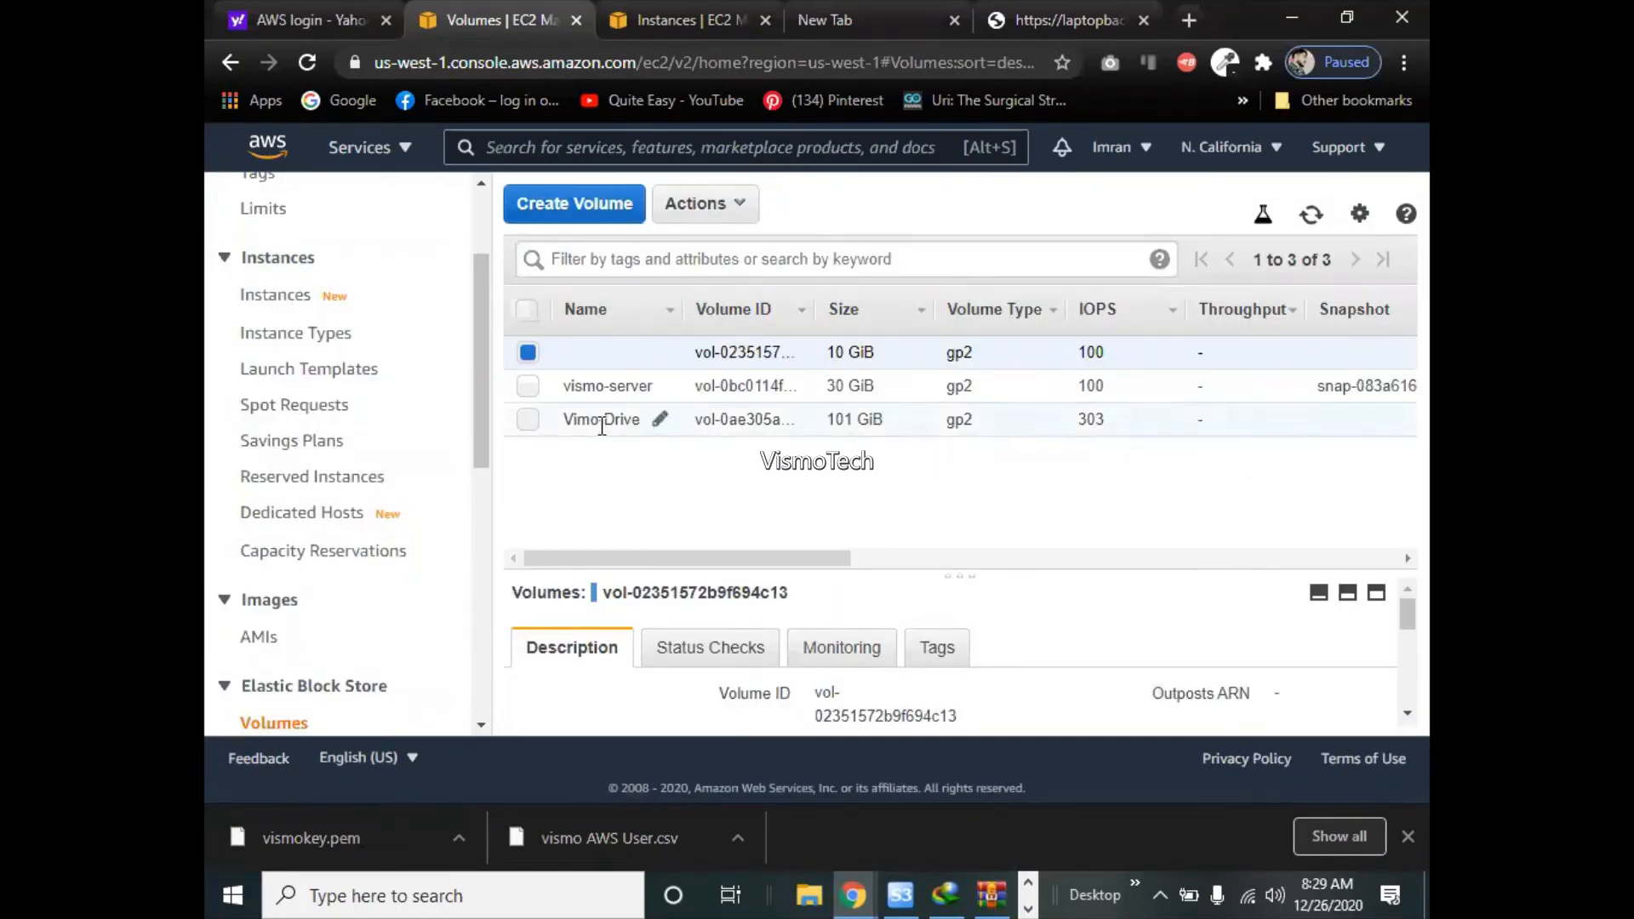
right_click(601, 424)
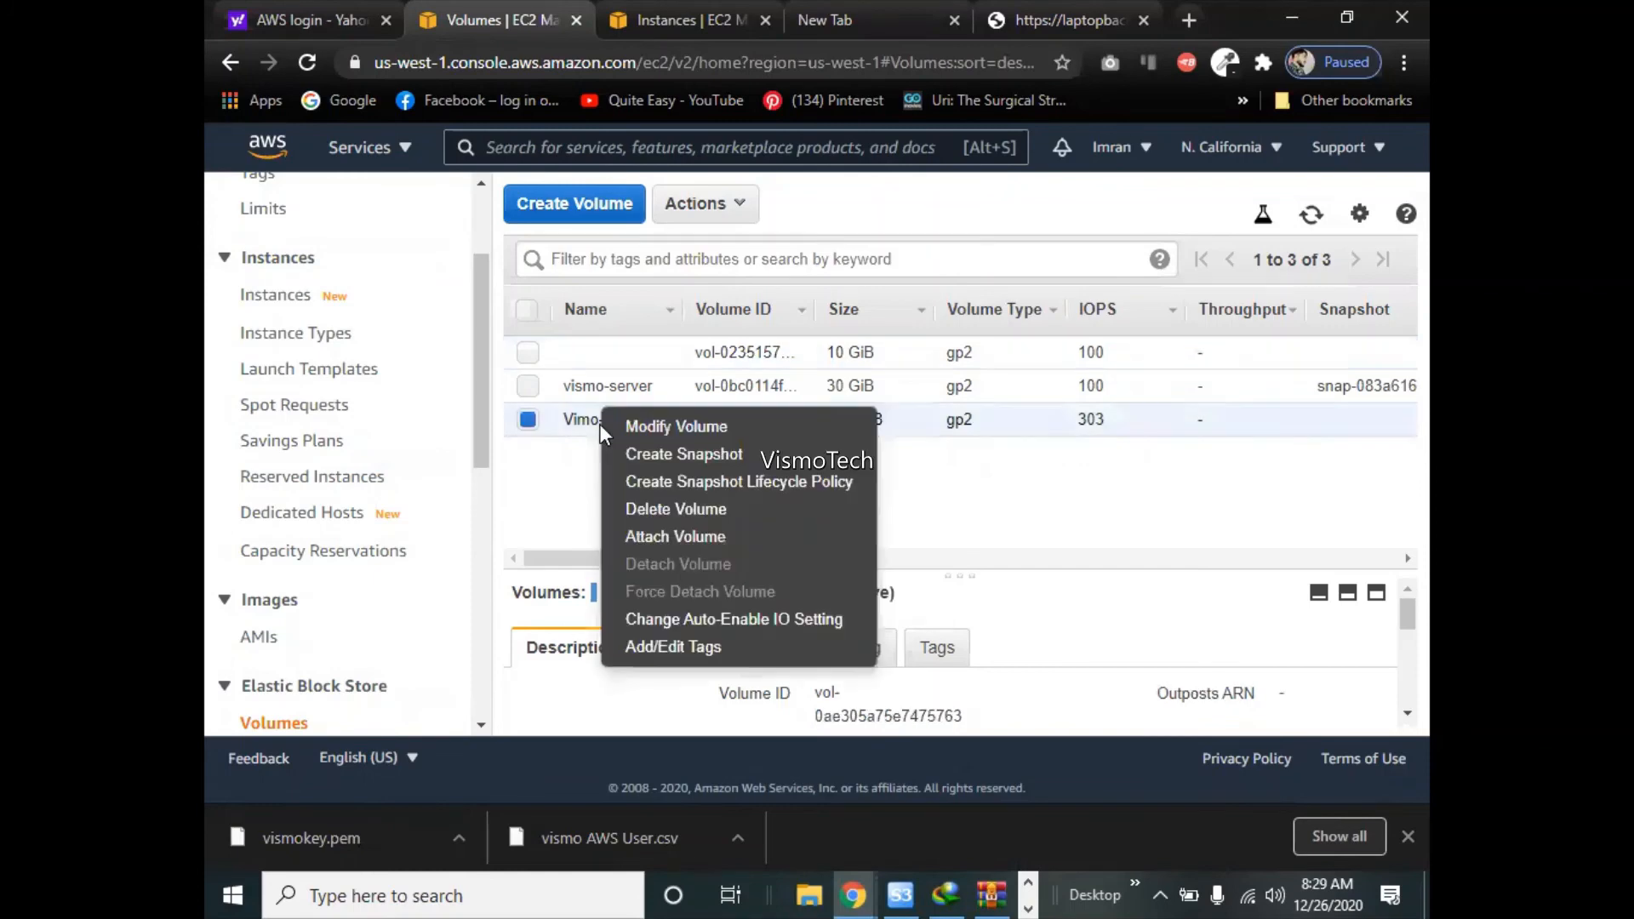
left_click(677, 509)
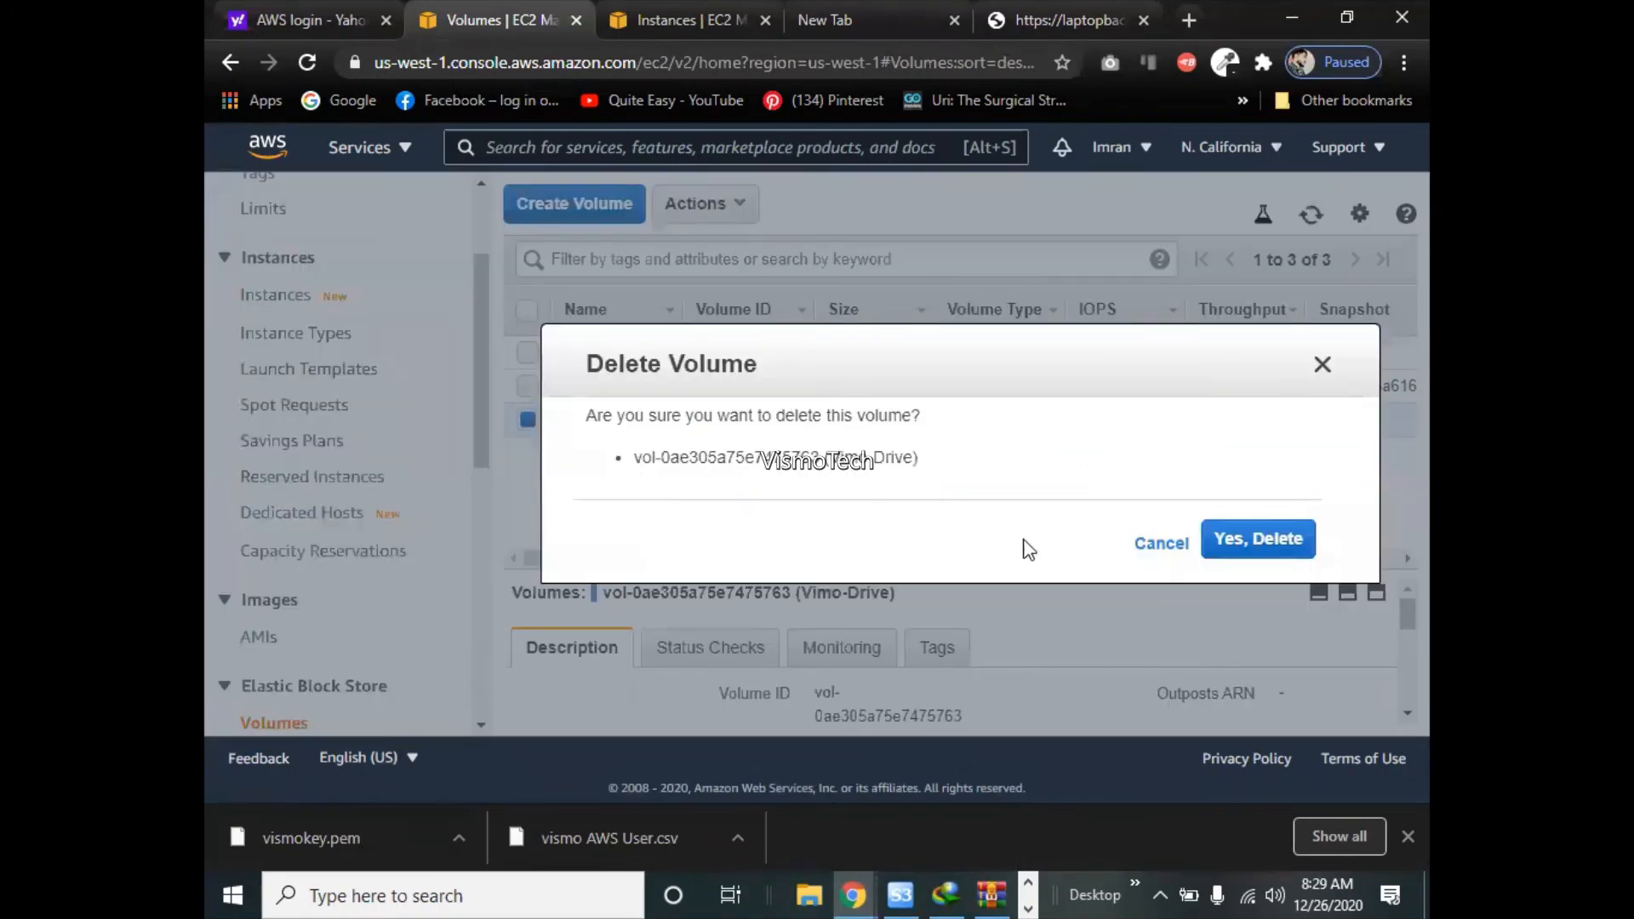
left_click(1223, 538)
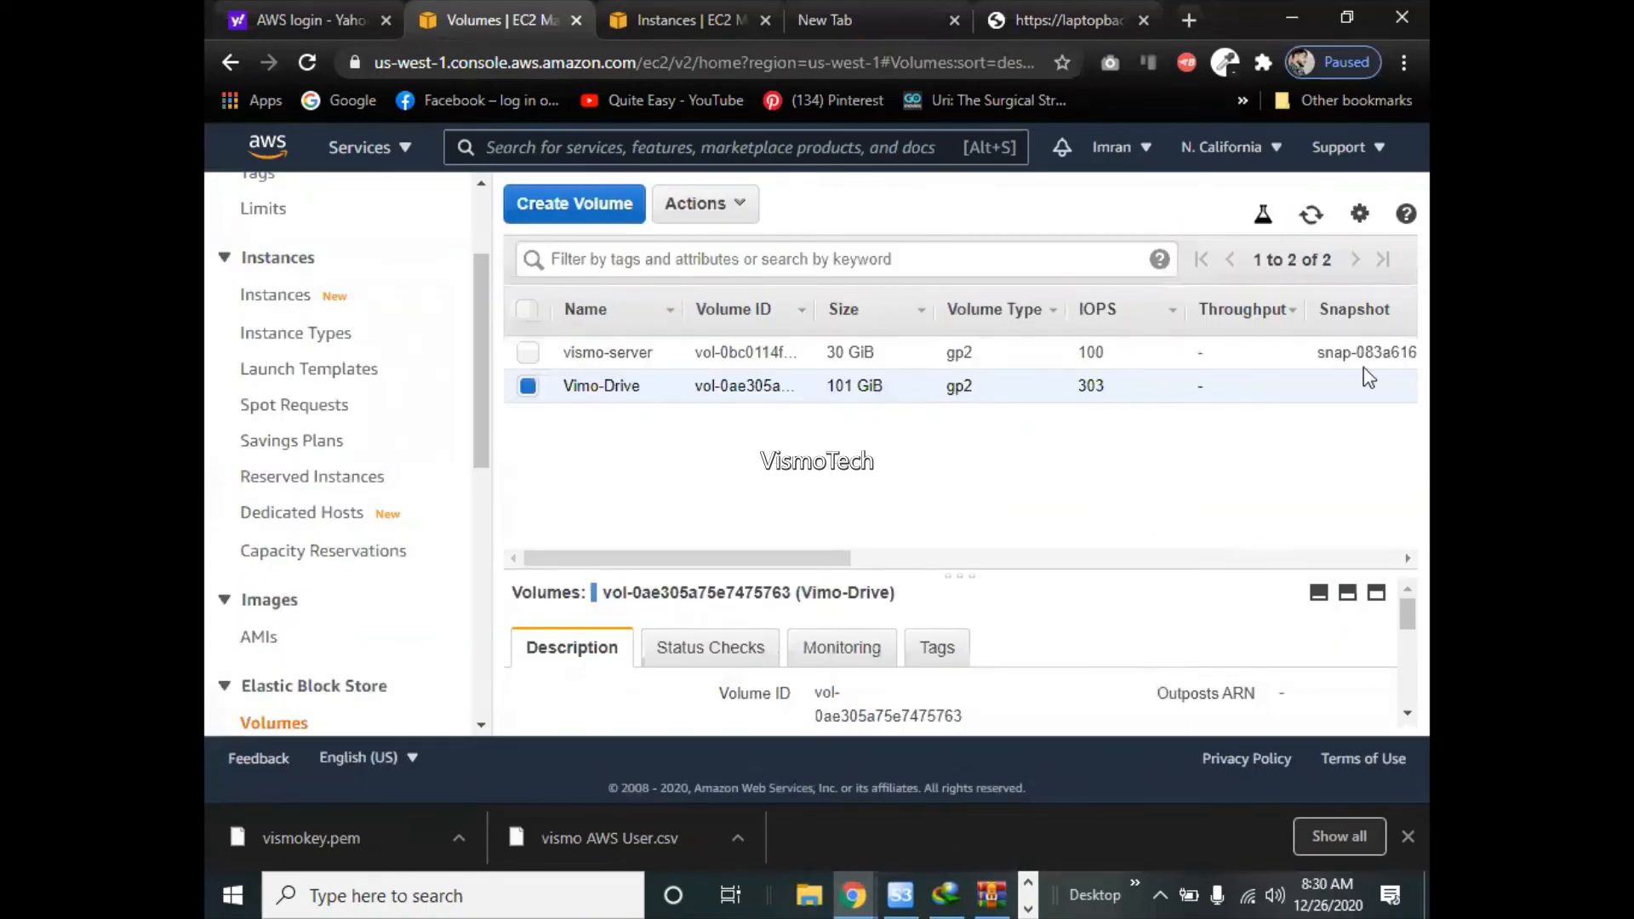
Refresh the Volumes list twice and review the remaining vismo-server volume's columns.
left_click(1312, 216)
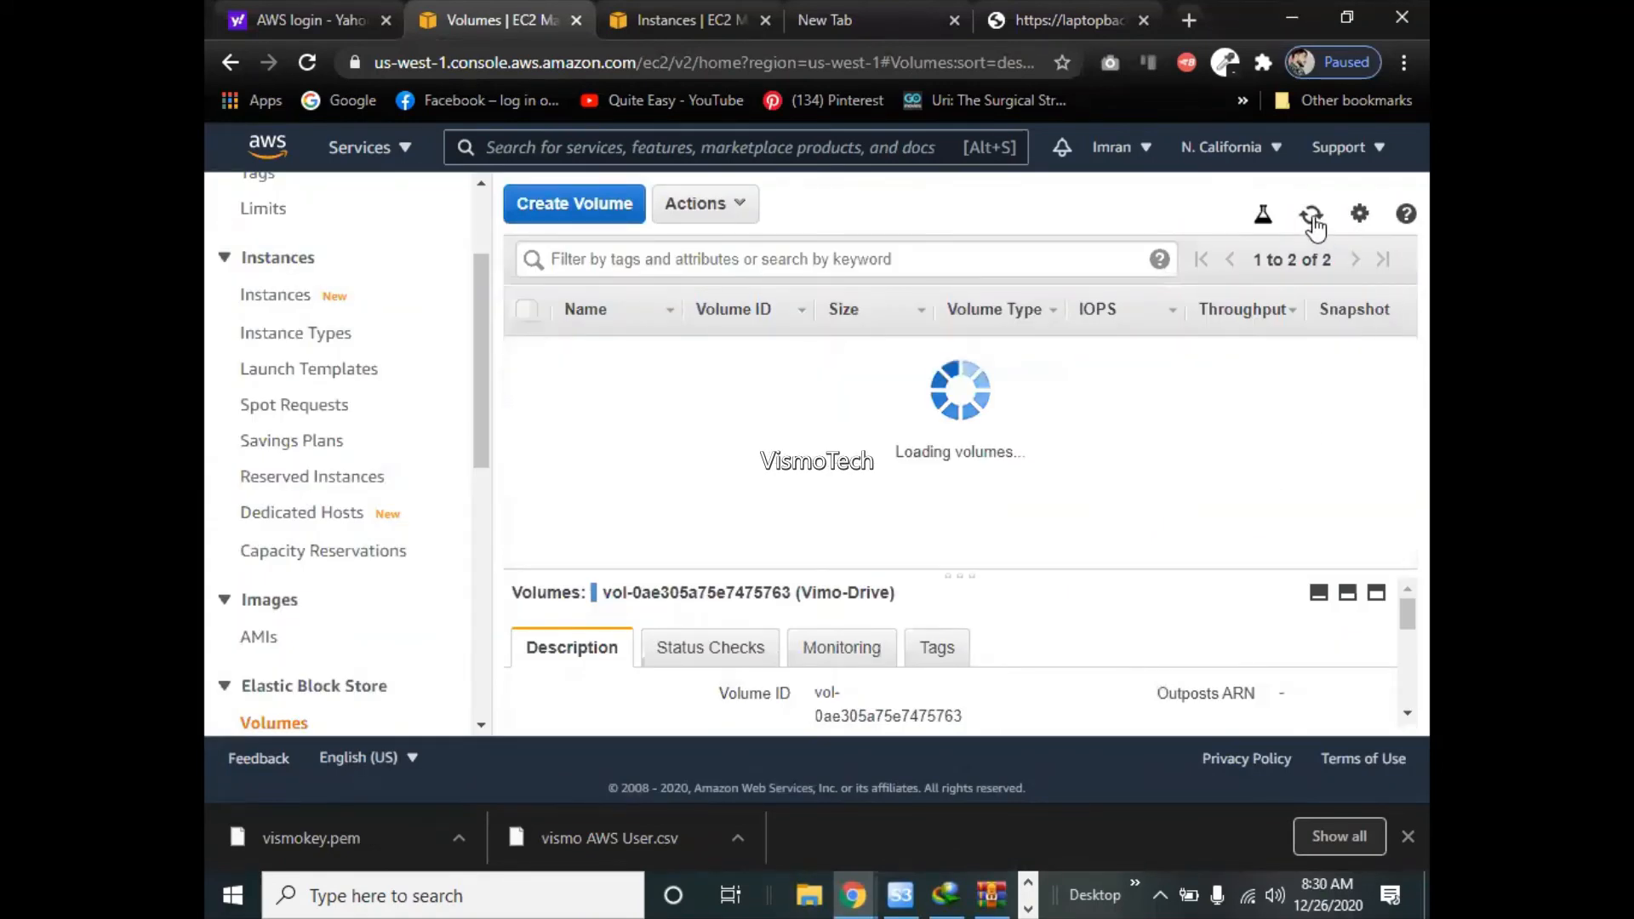
left_click(1313, 216)
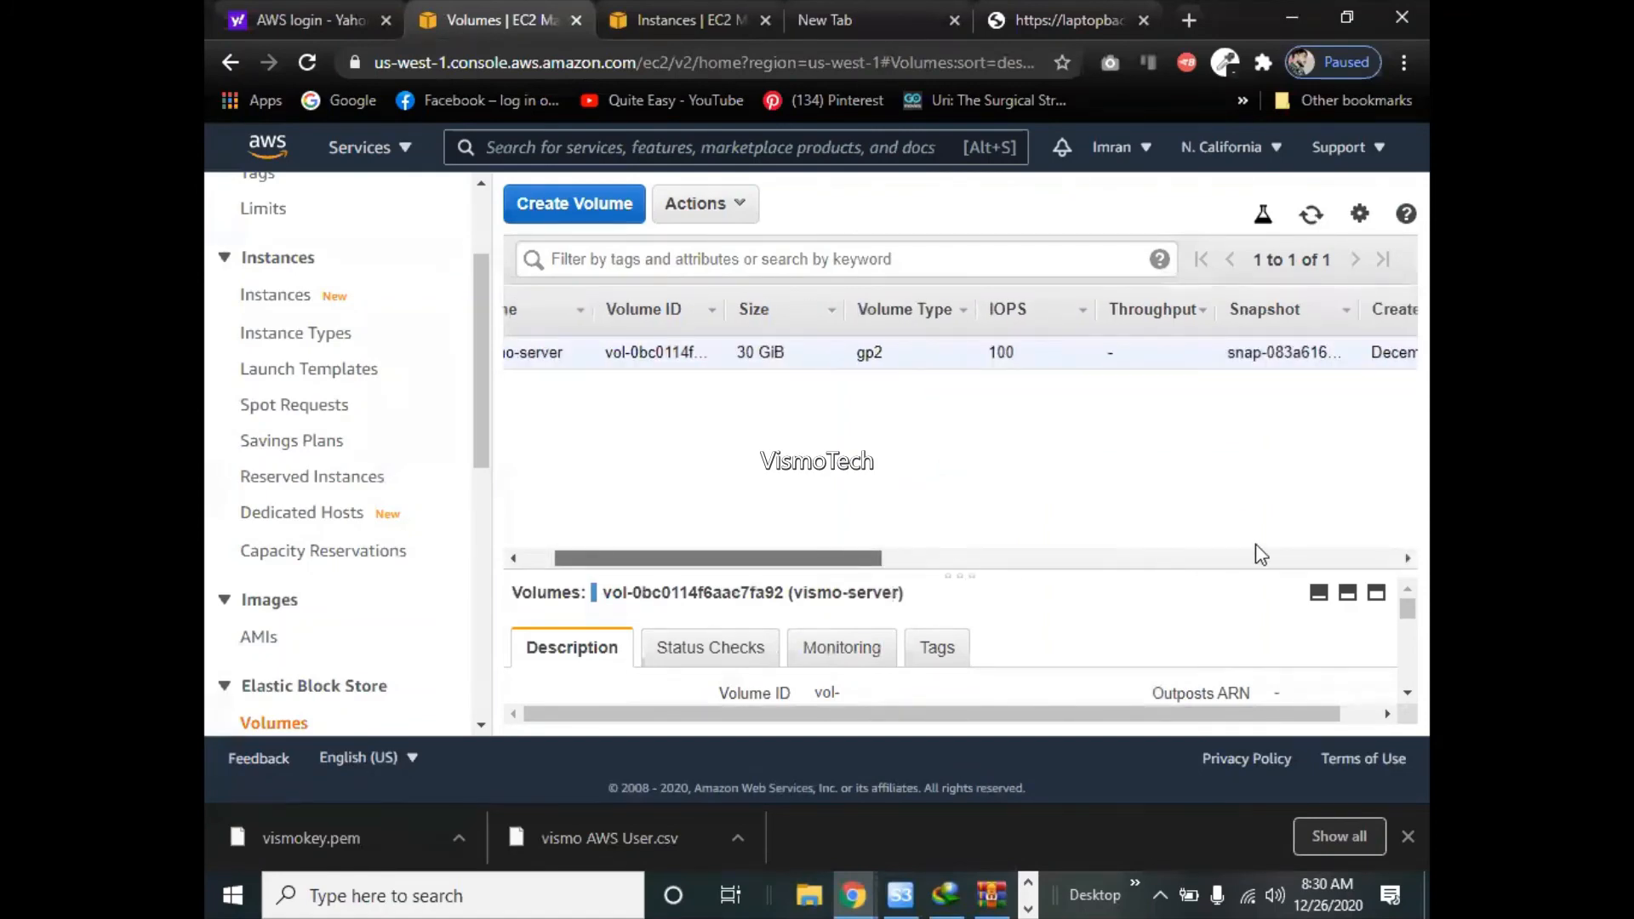
scroll(1026, 557, "right", 3)
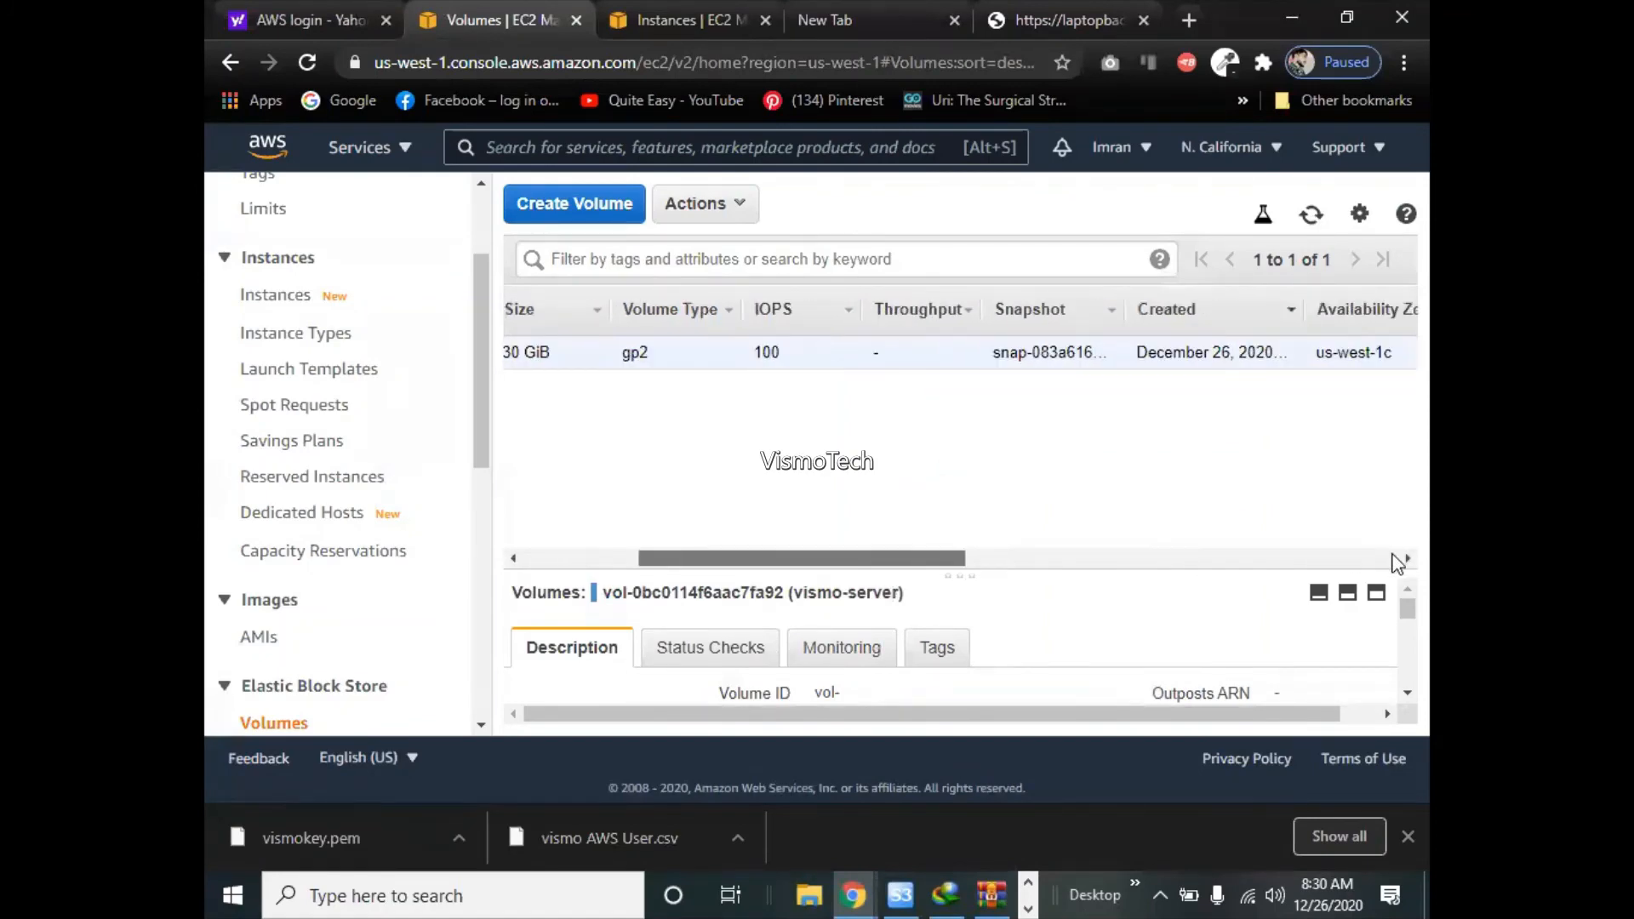
left_click_drag(921, 561, 784, 545)
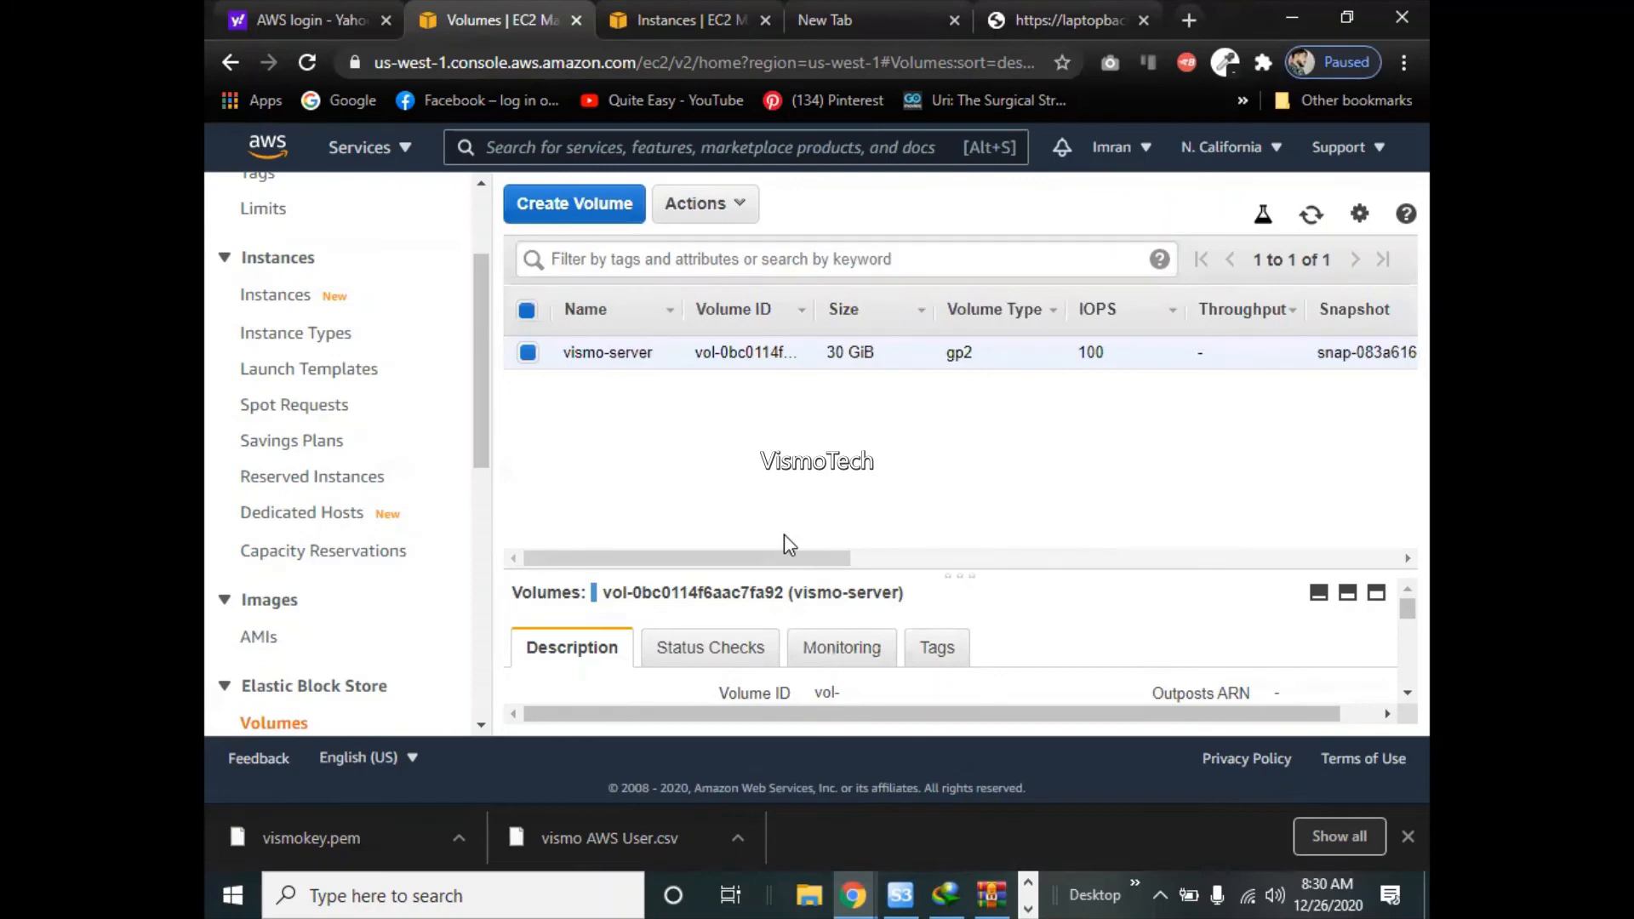
Create another 10 GiB gp2 volume in us-west-1a and filter the list to its ID.
left_click(554, 218)
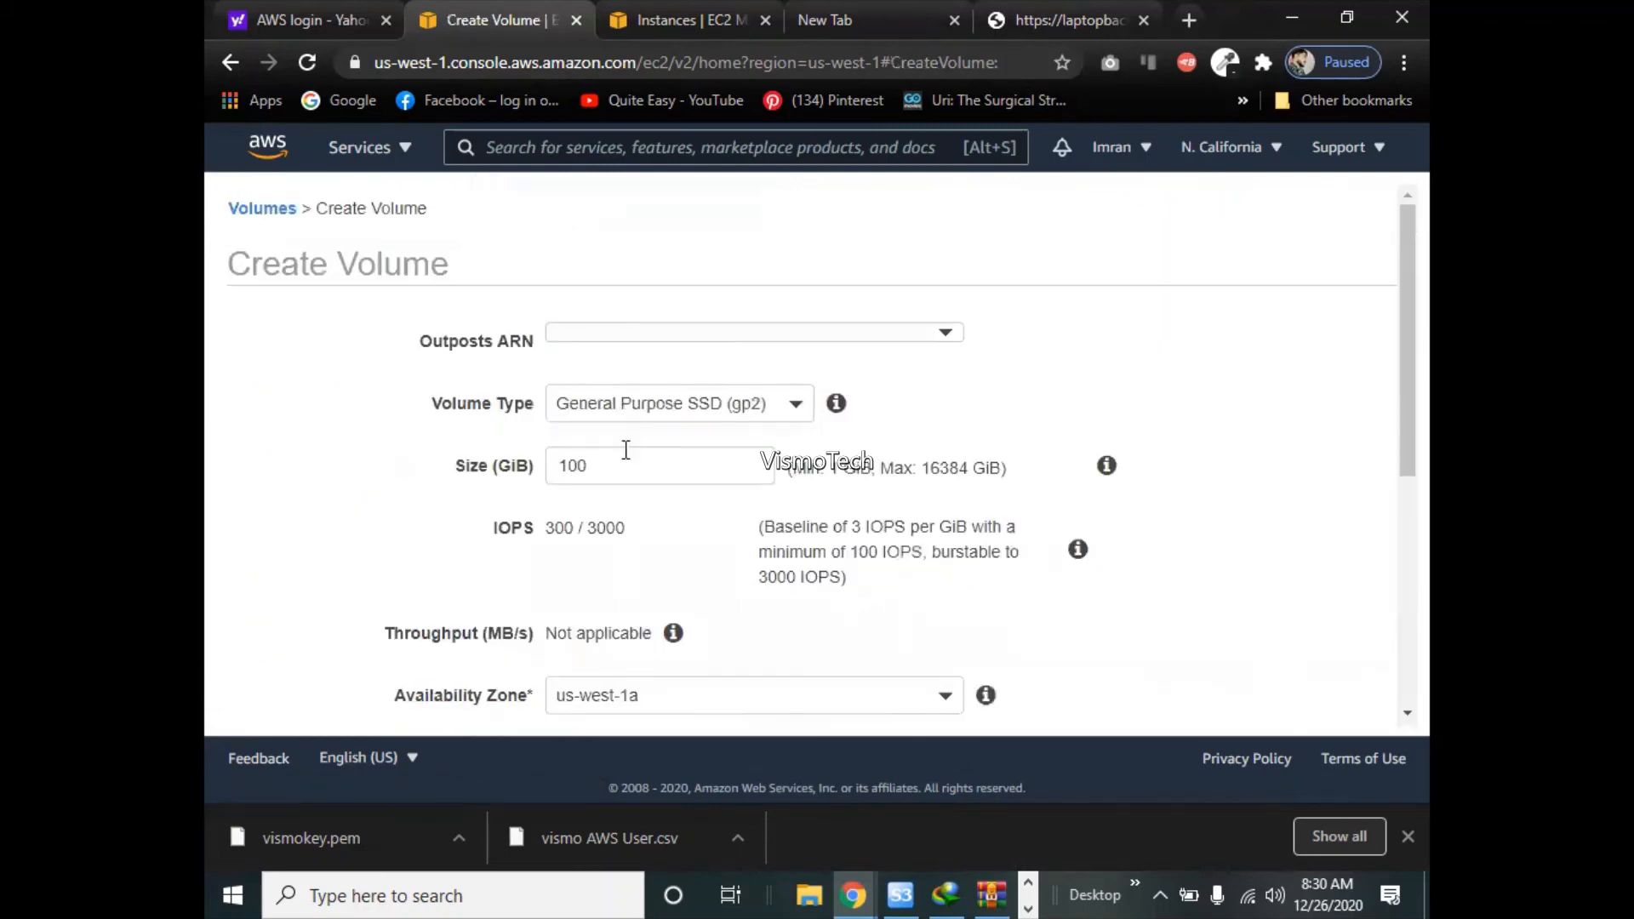
double_click(626, 457)
left_click(625, 457)
key("BackSpace")
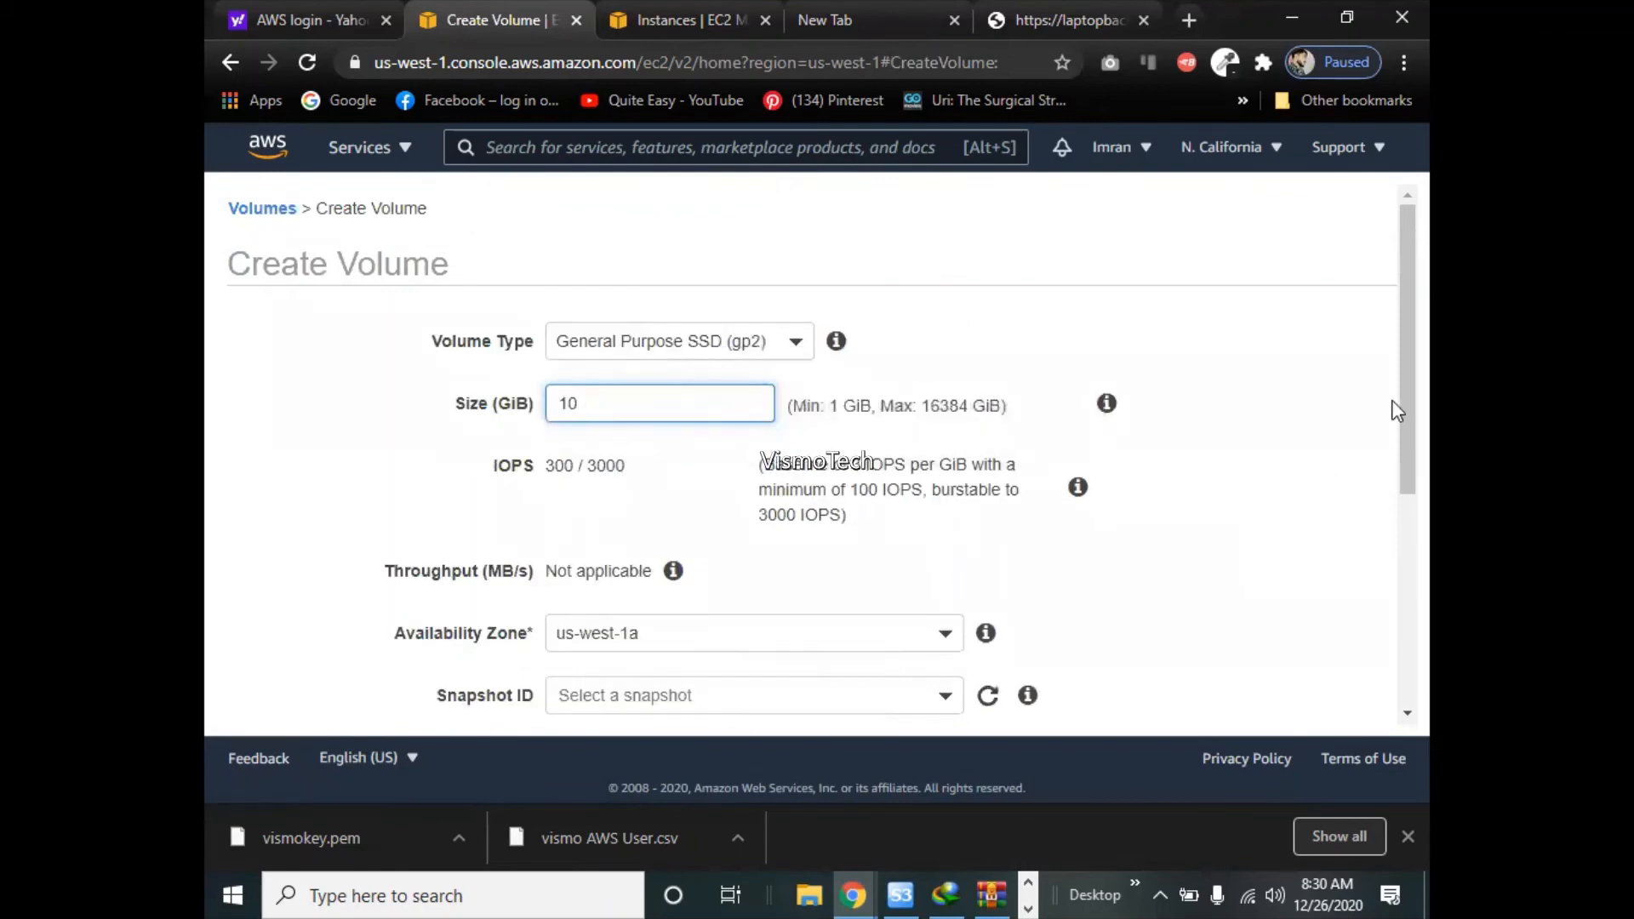
left_click_drag(1396, 457, 1396, 552)
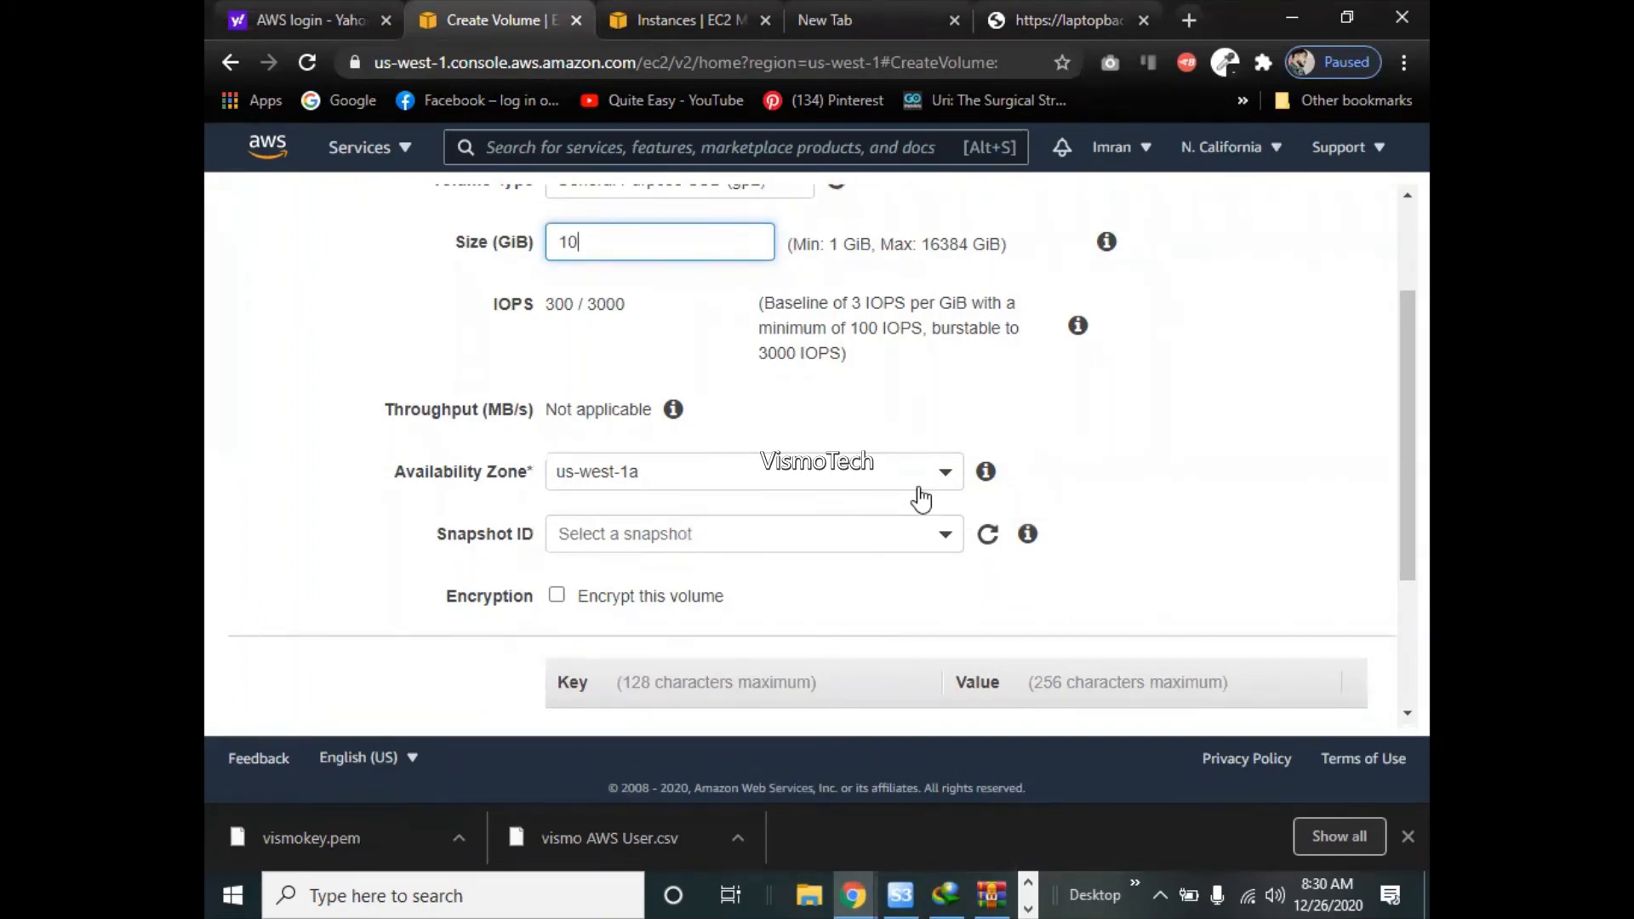
left_click(1136, 465)
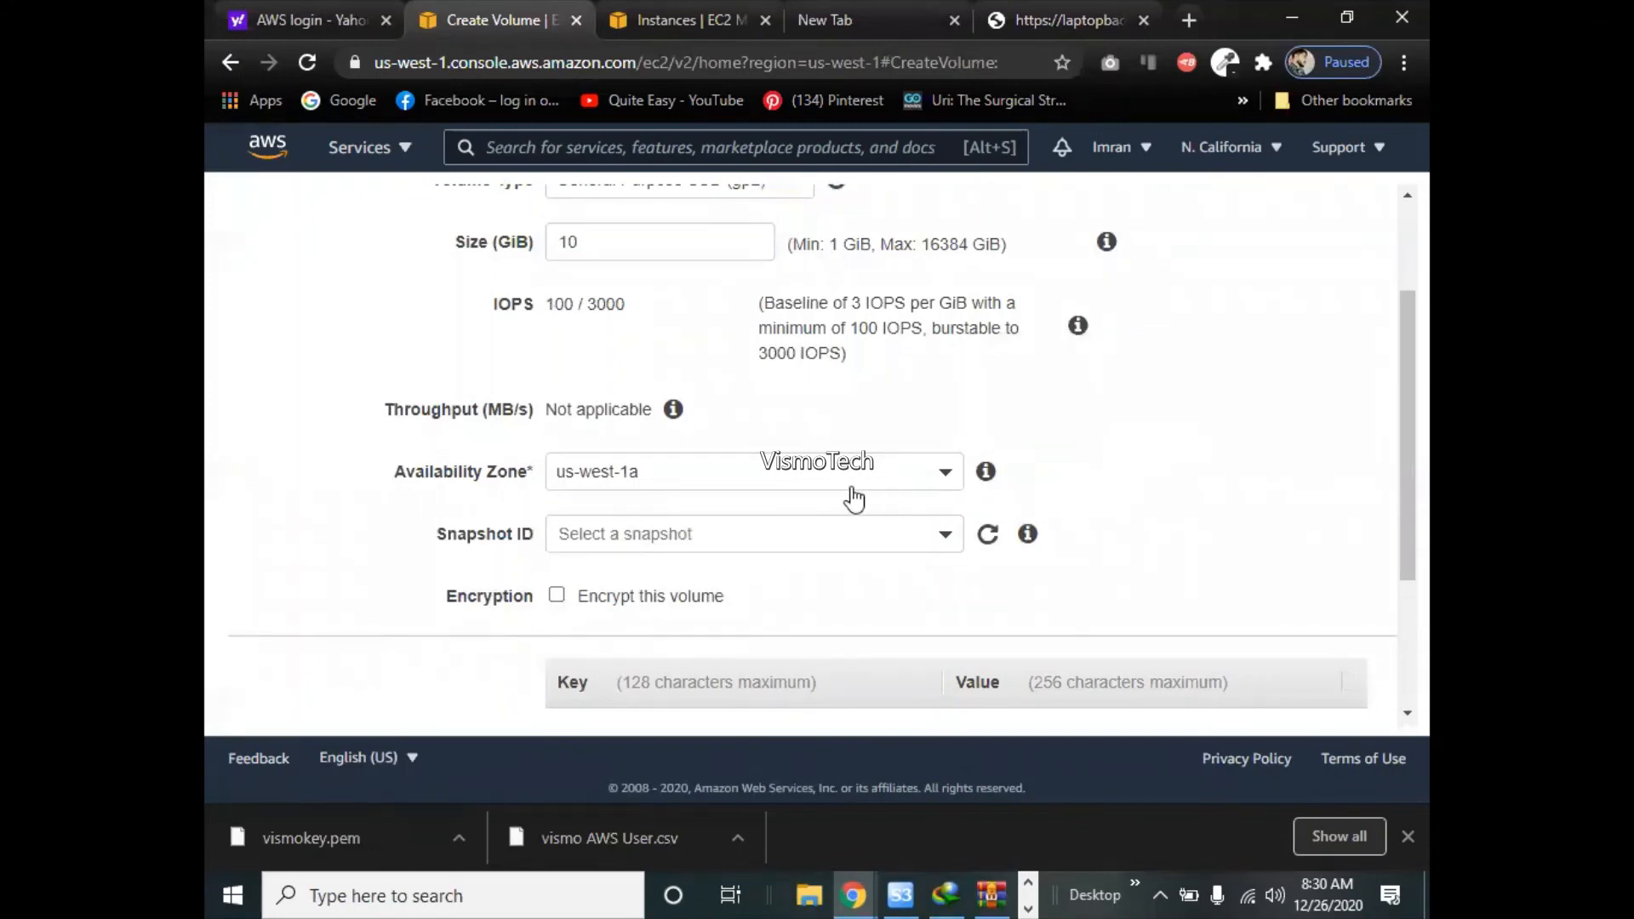
left_click_drag(1395, 554, 1393, 684)
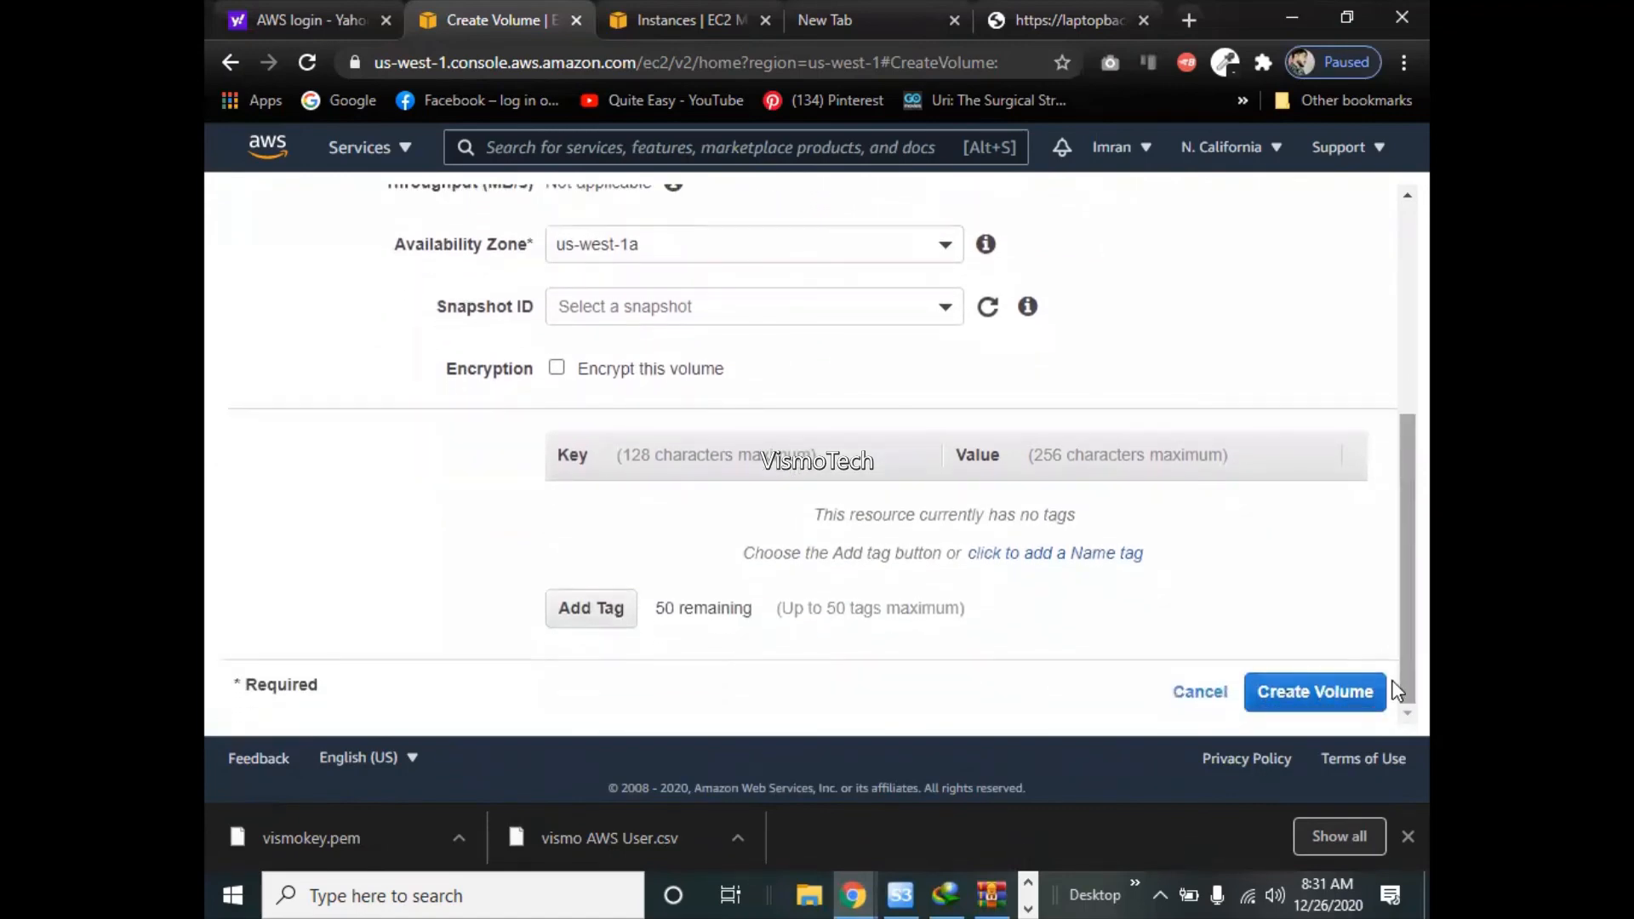
left_click(1274, 691)
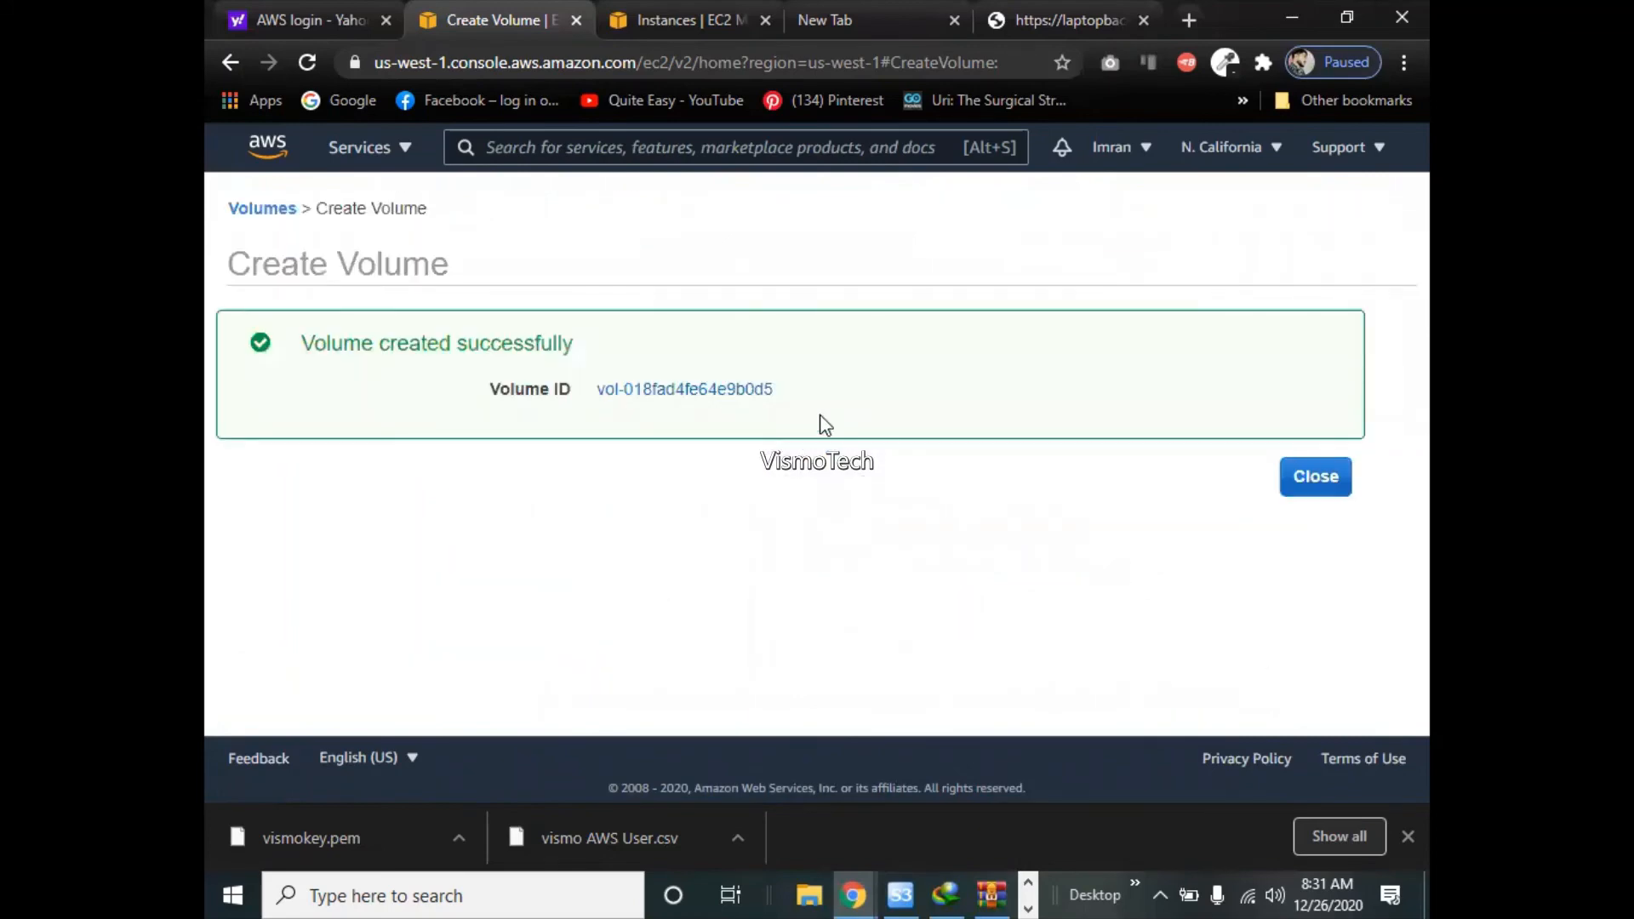
left_click(753, 392)
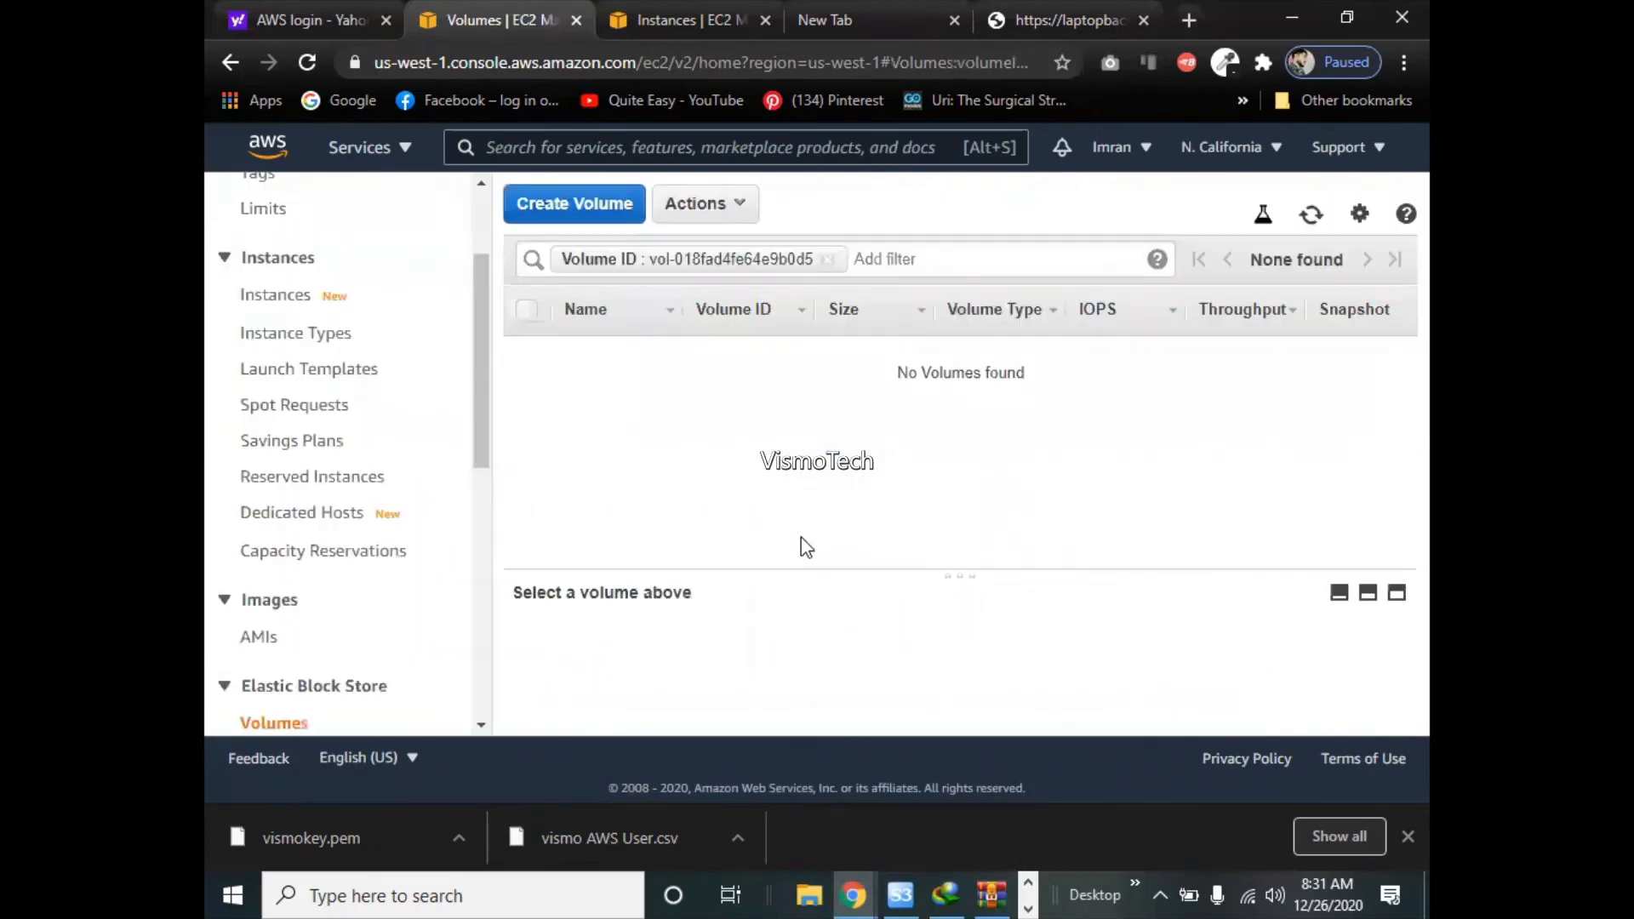
Remove the Volume ID filter so all volumes are listed.
left_click(828, 260)
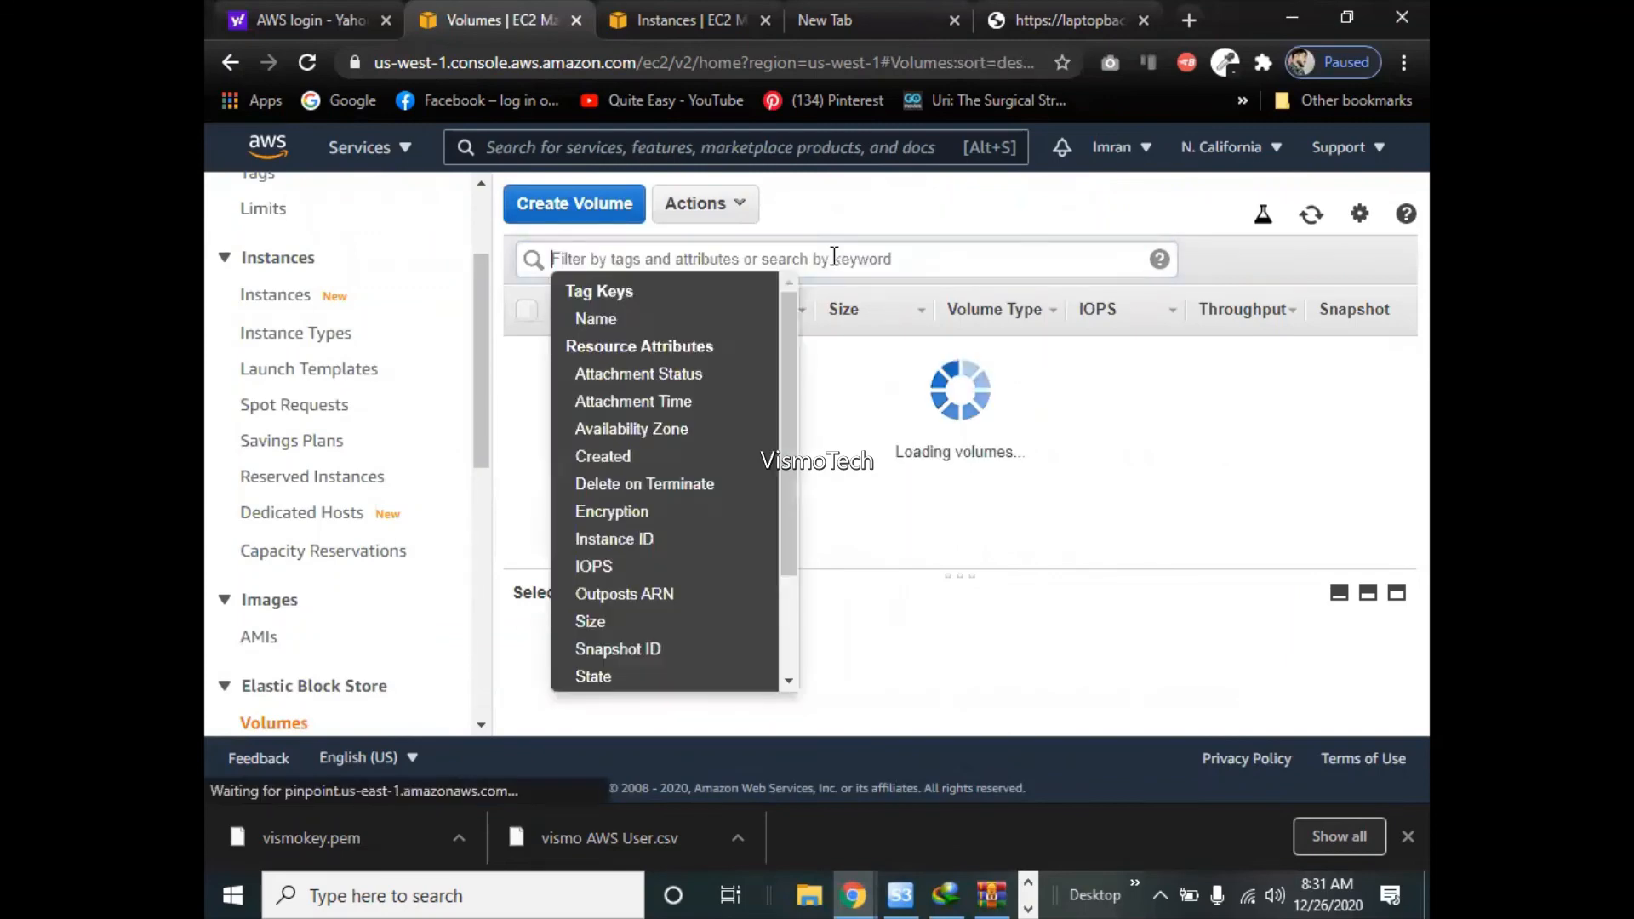
left_click(851, 577)
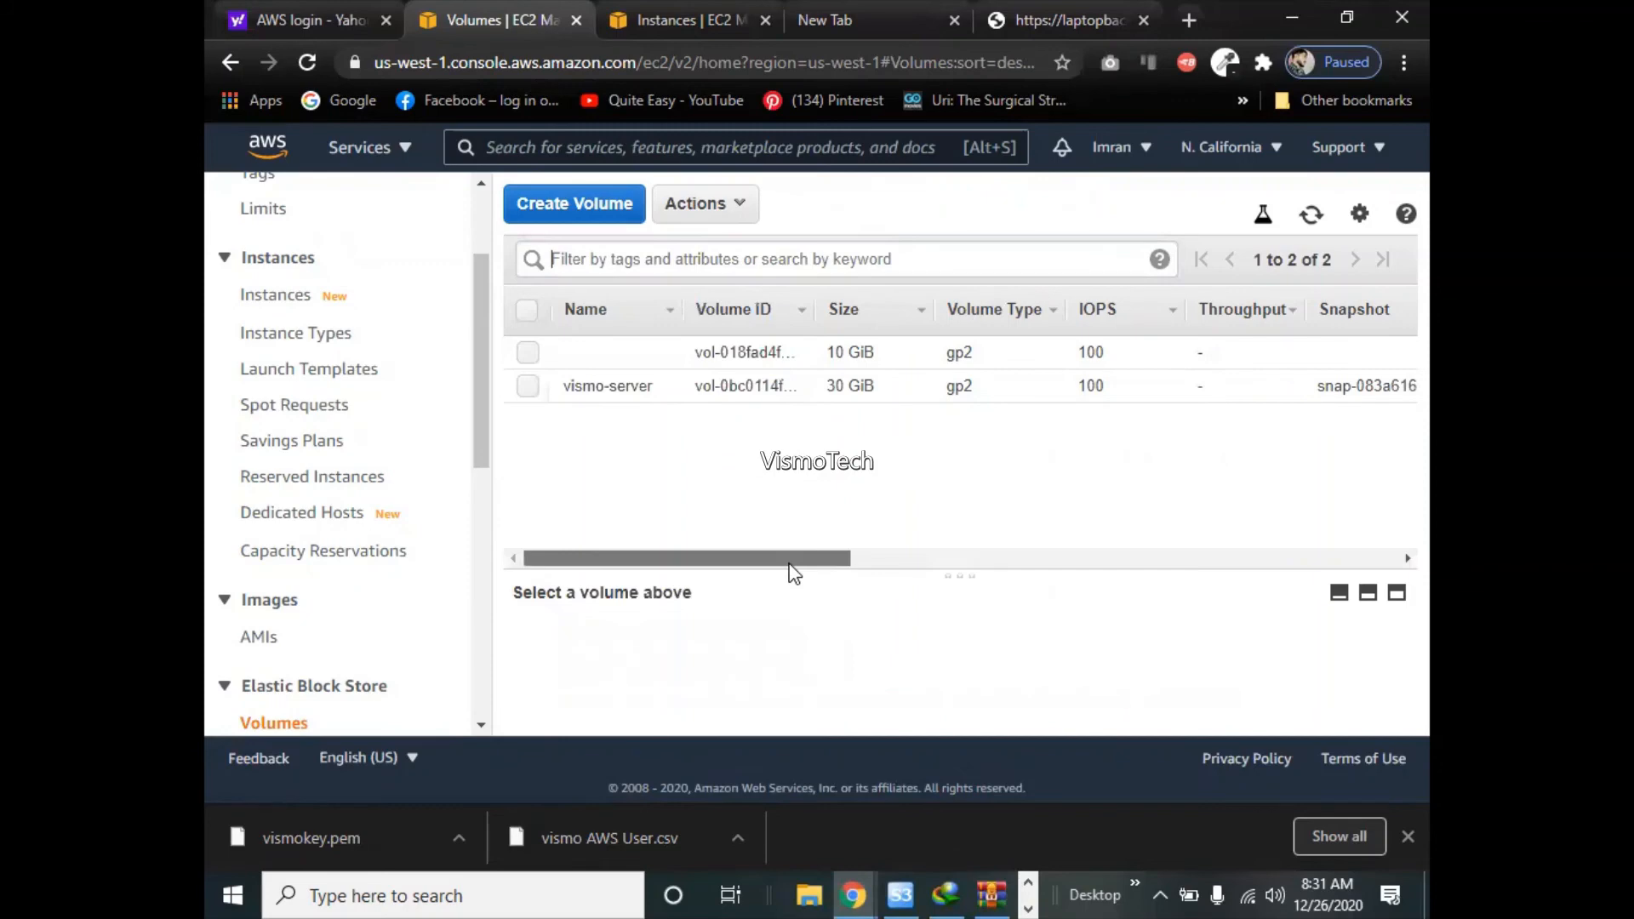
left_click_drag(789, 564, 675, 539)
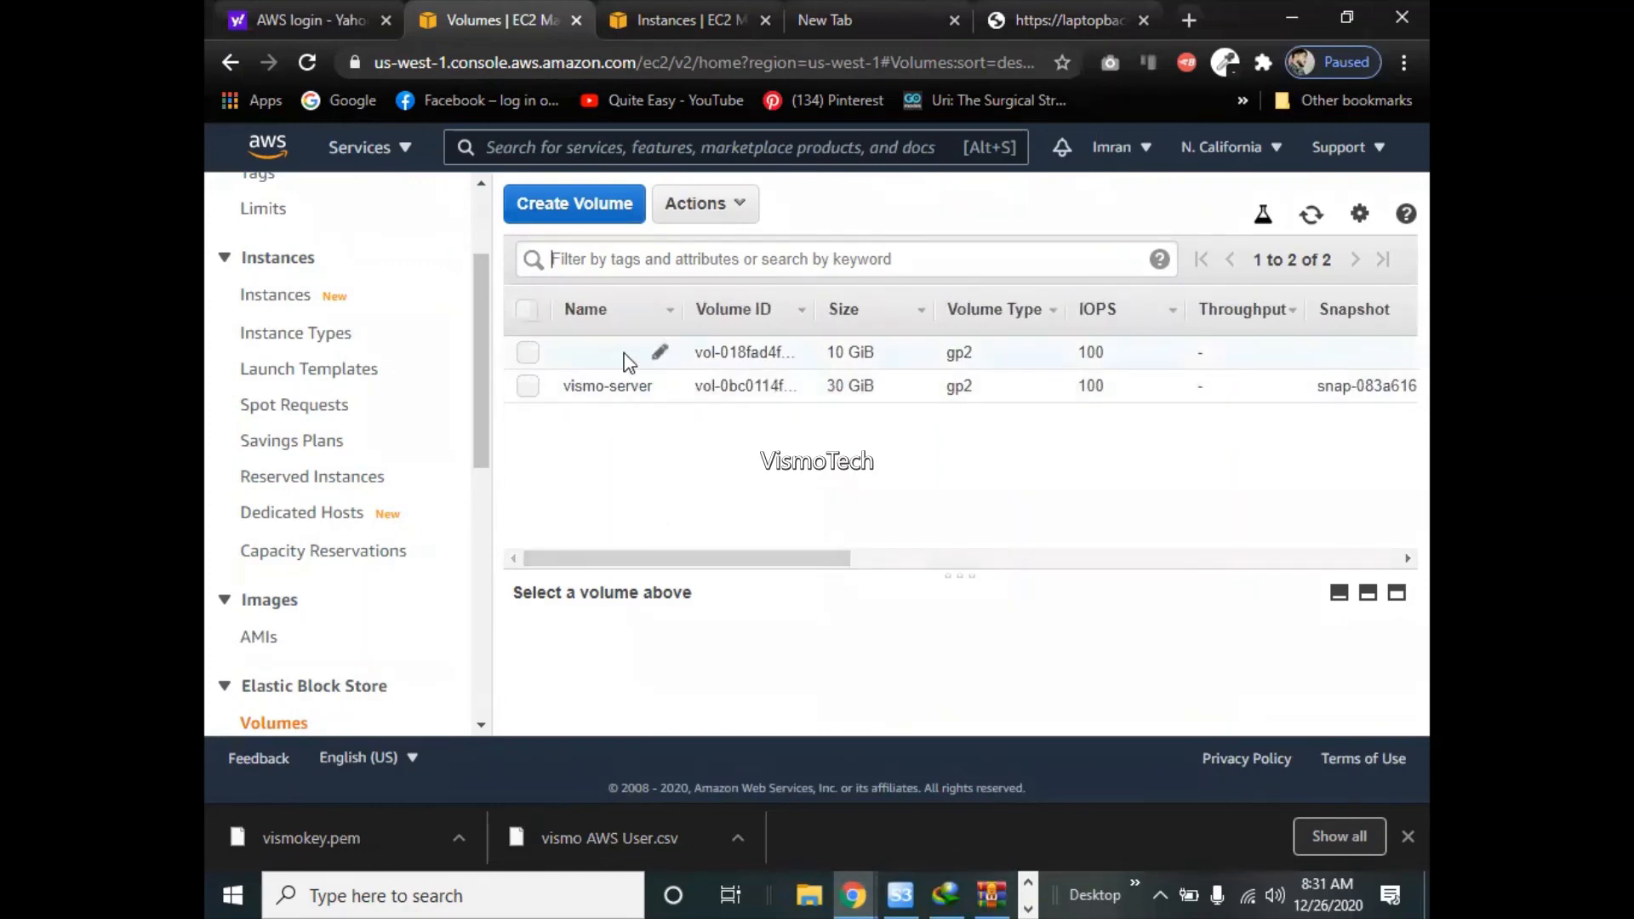
Try attaching the new volume using vismo-server's pasted instance ID, cancel, and check the availability zones.
right_click(728, 345)
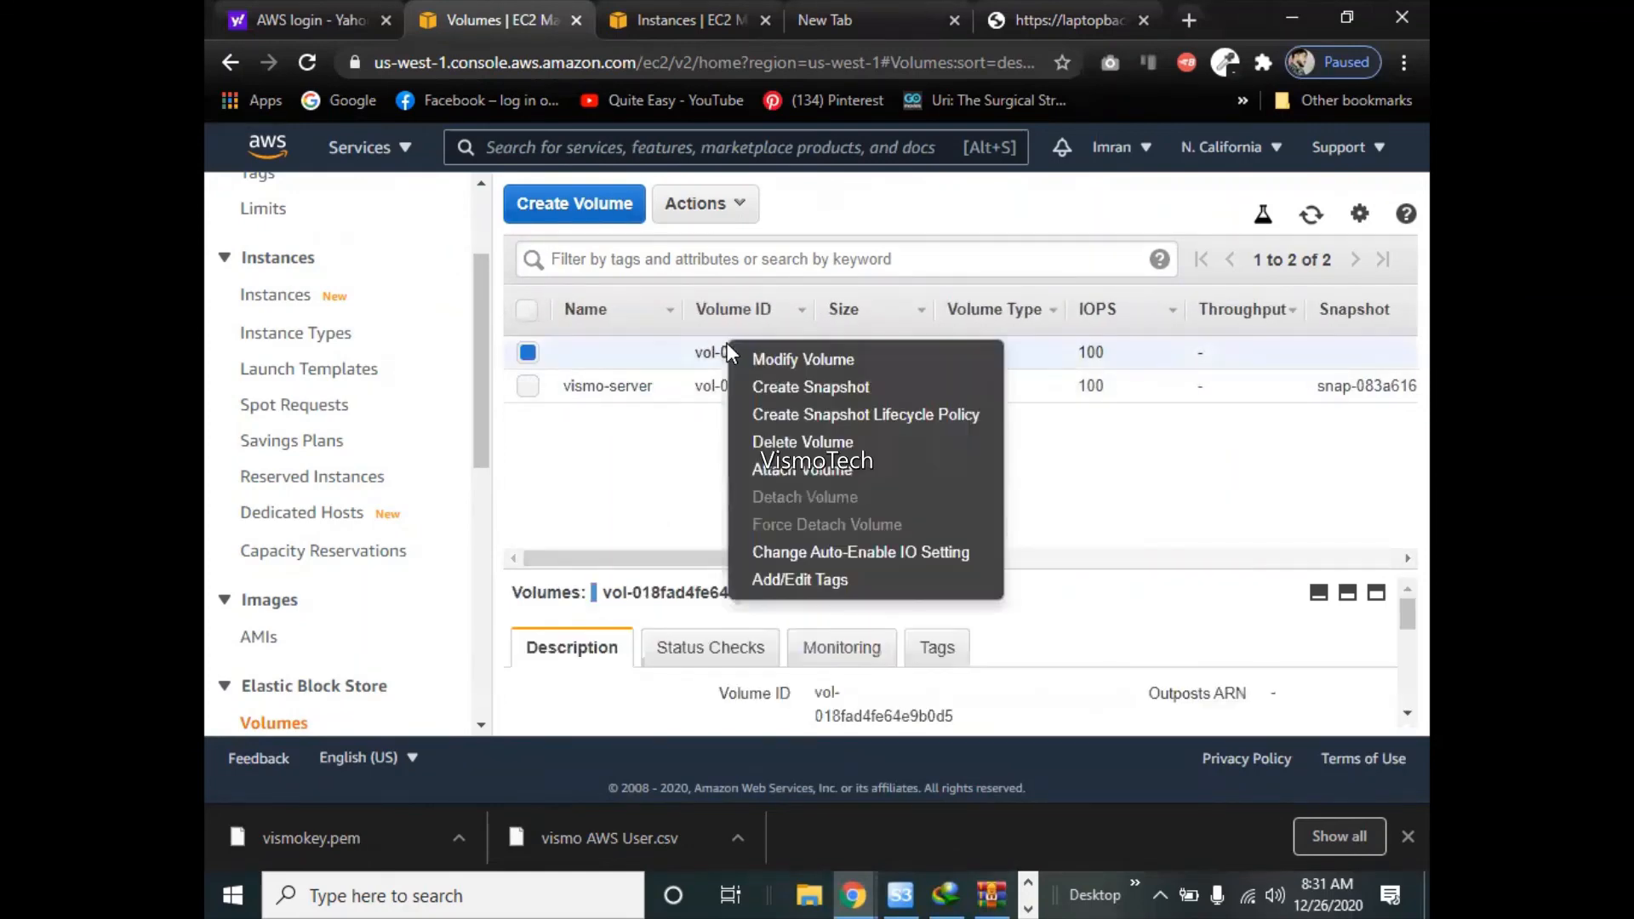
left_click(770, 472)
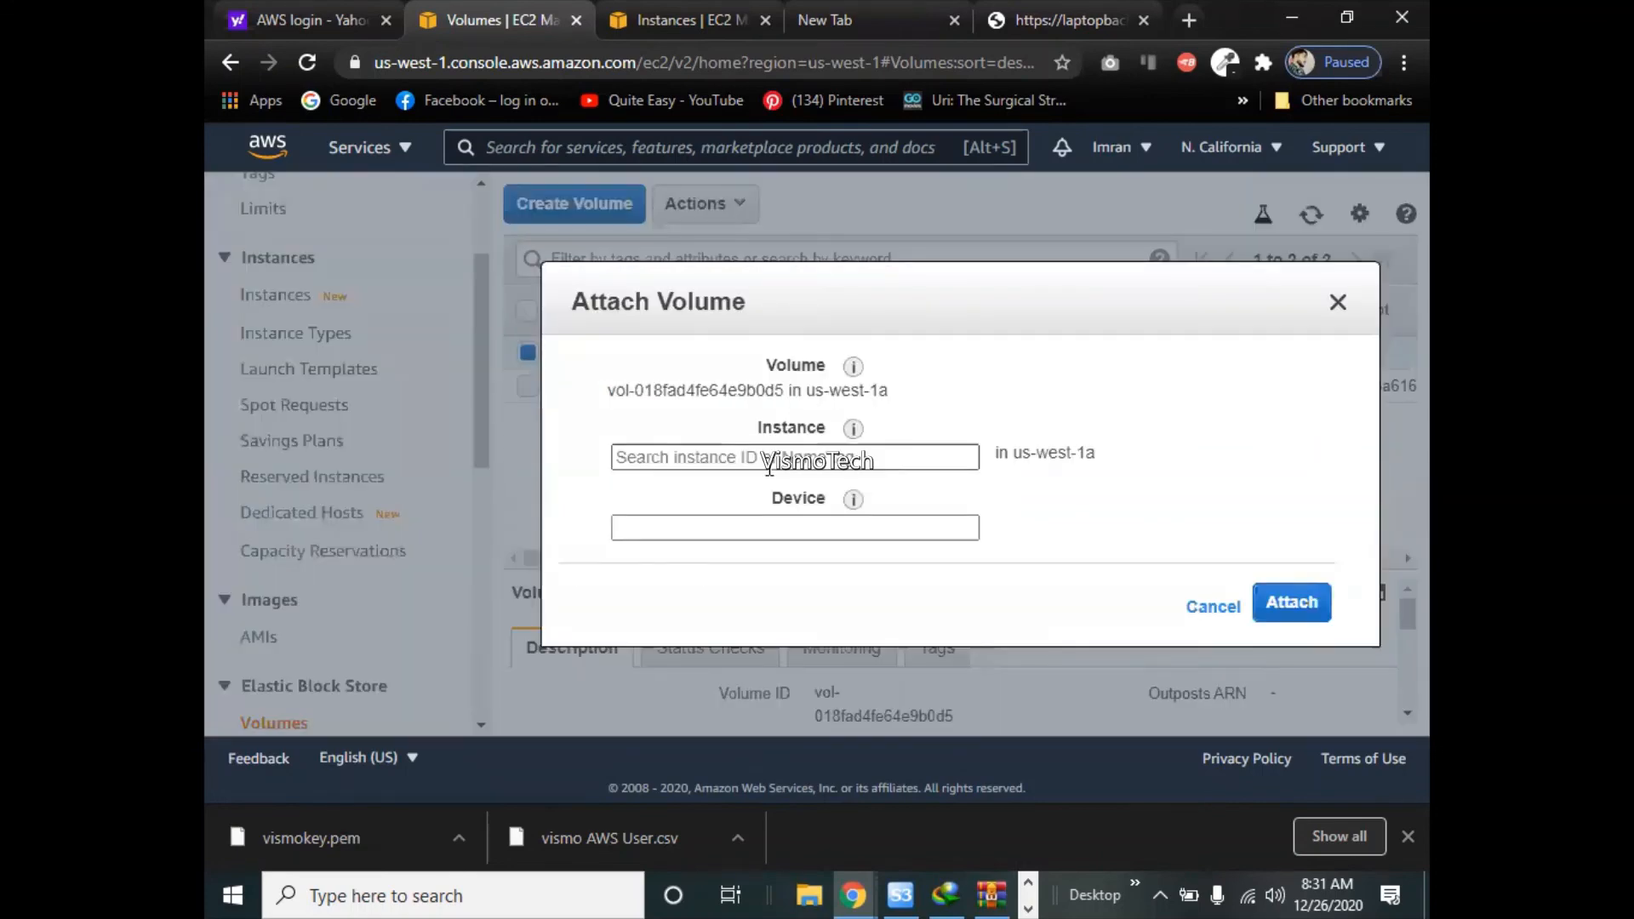
left_click(770, 464)
left_click(770, 464)
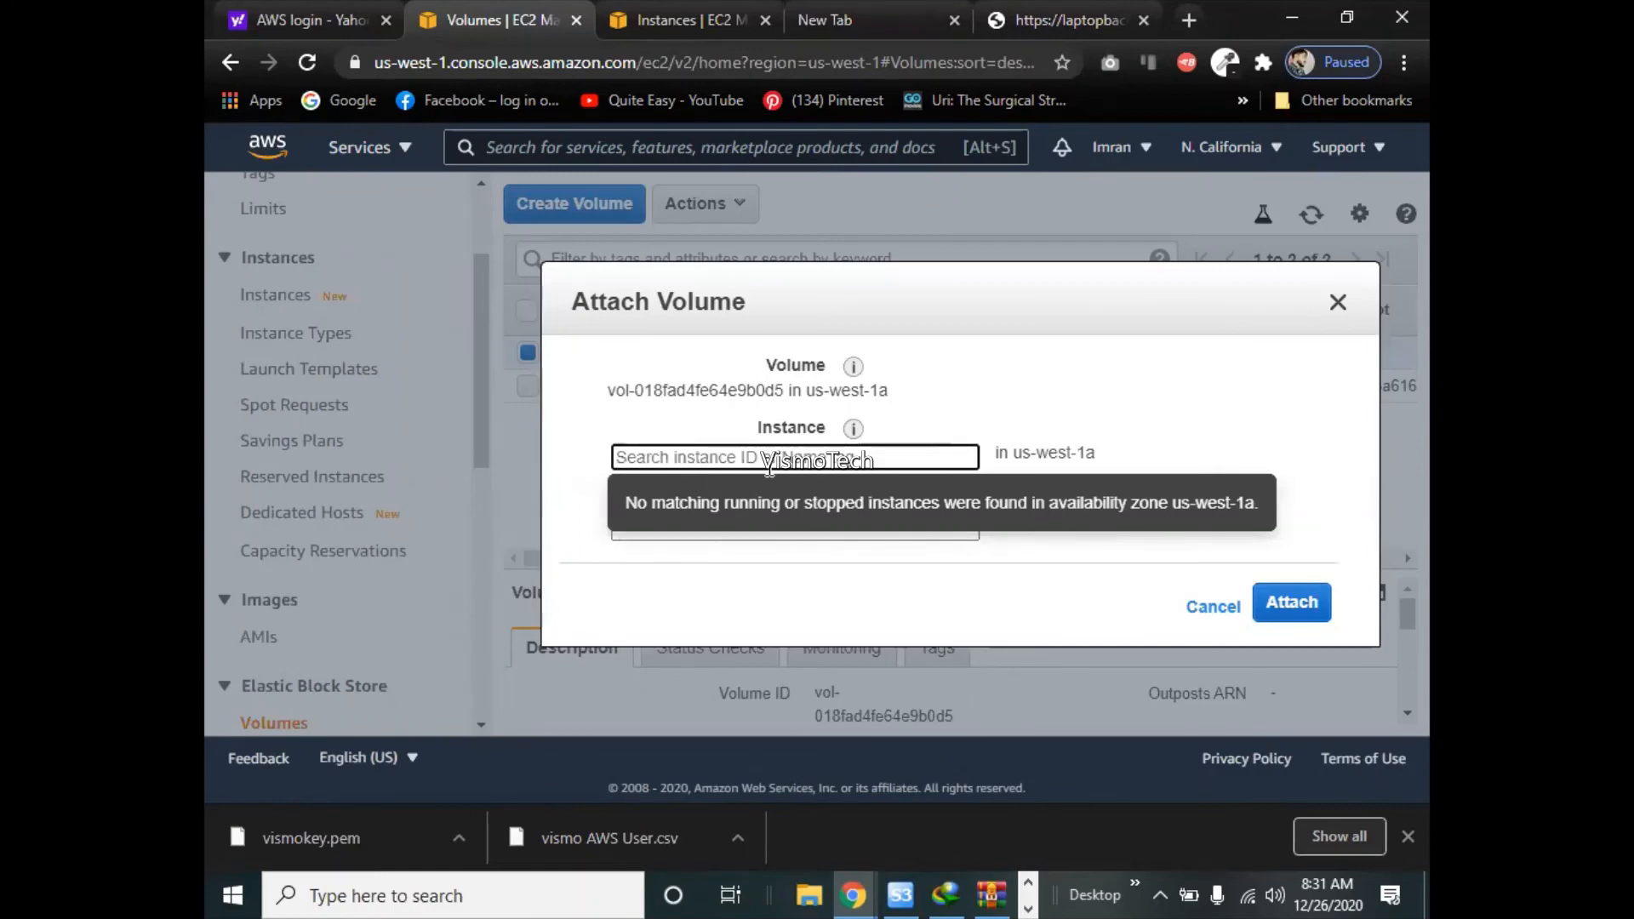
key("ctrl+v")
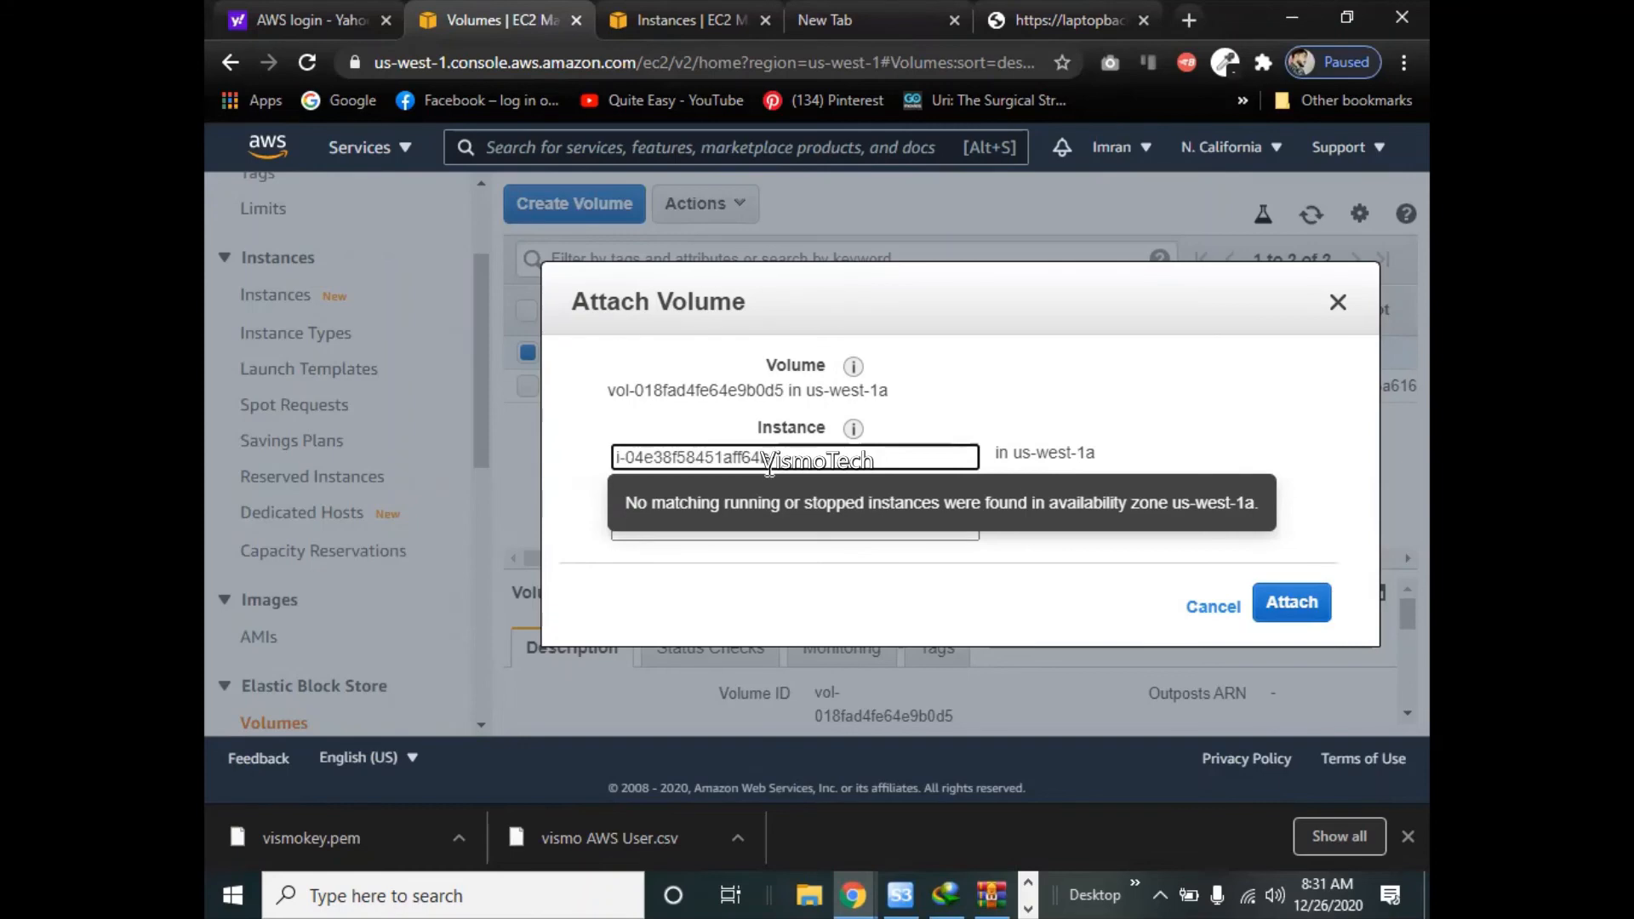
left_click(1215, 608)
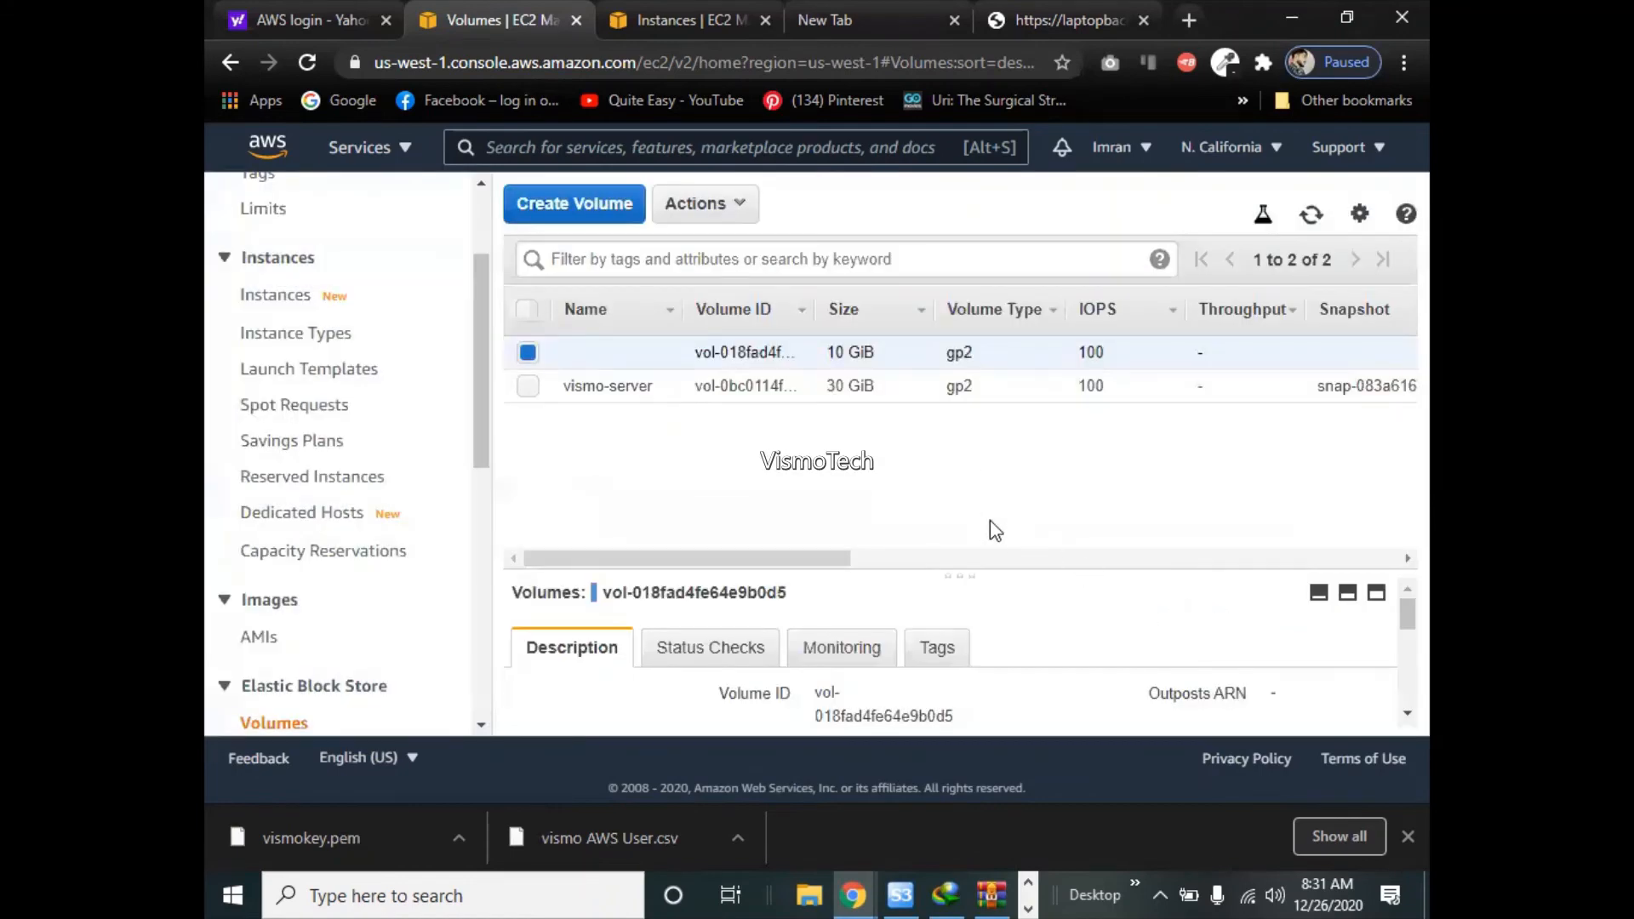
left_click_drag(791, 542, 1027, 570)
left_click(1094, 500)
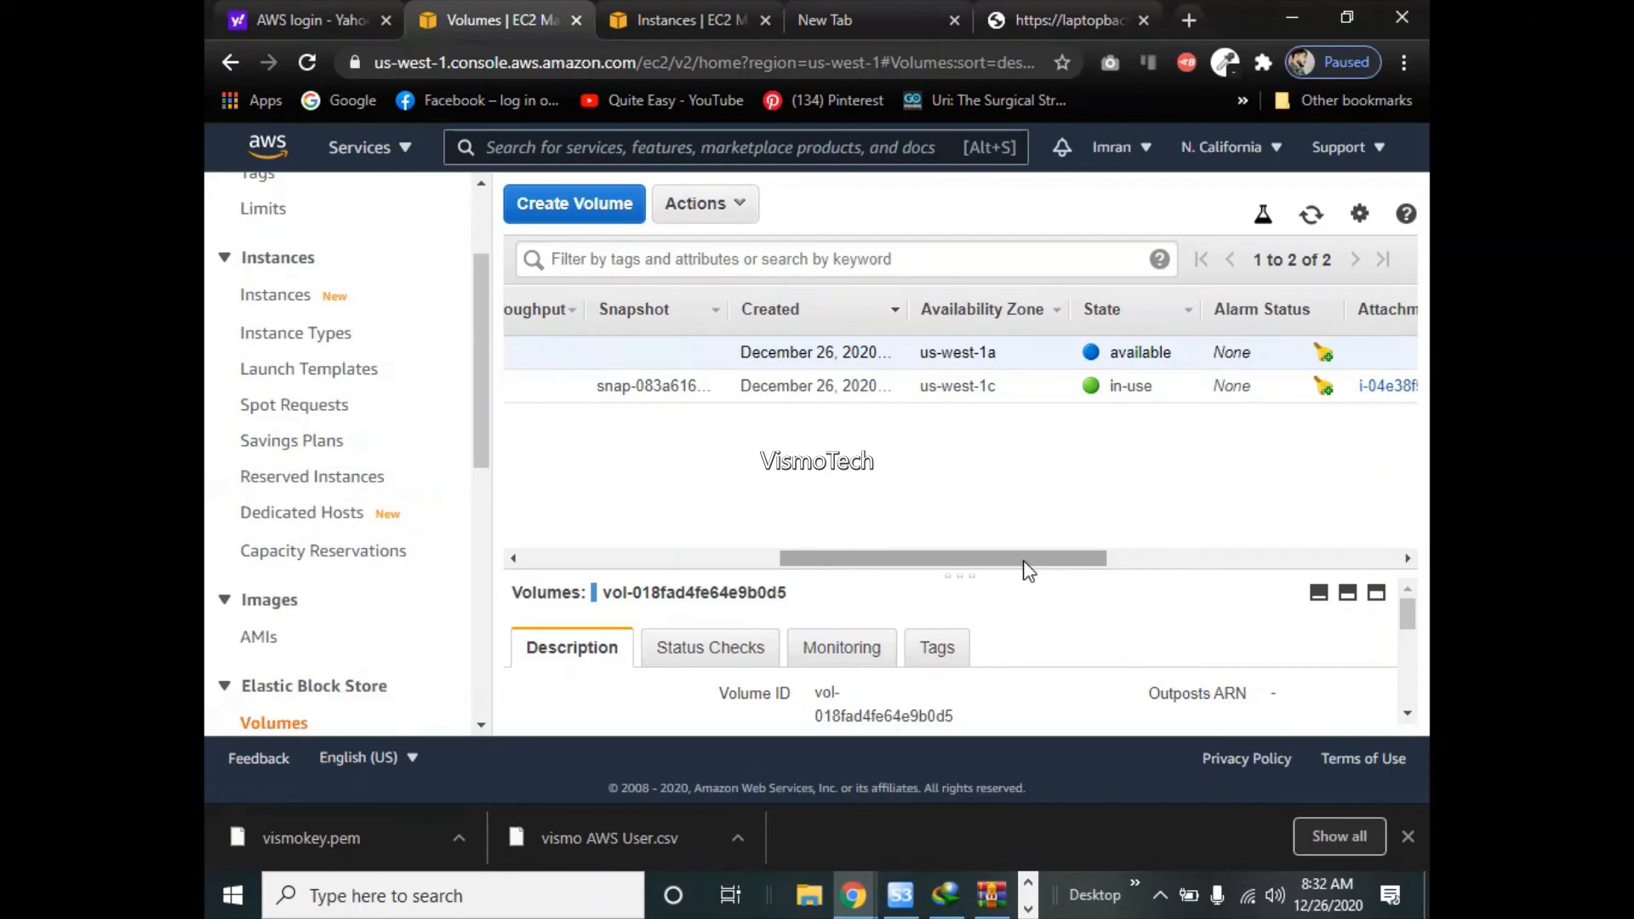
Create a 10 GiB gp2 volume in us-west-1c, matching vismo-server's zone.
left_click_drag(1024, 562, 620, 558)
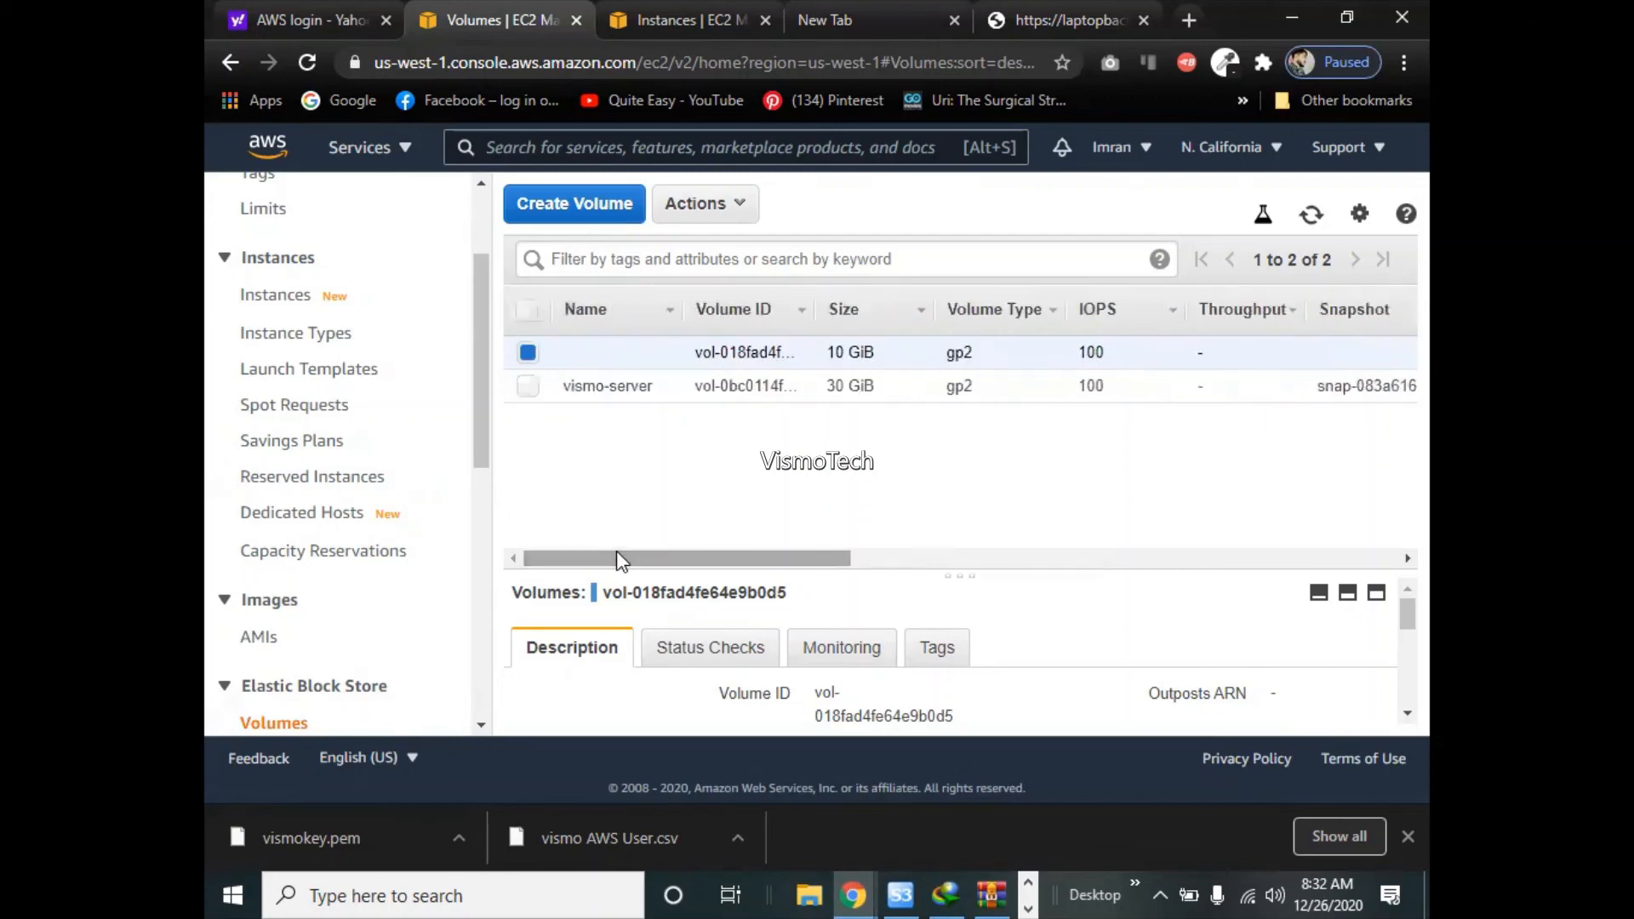
left_click(569, 223)
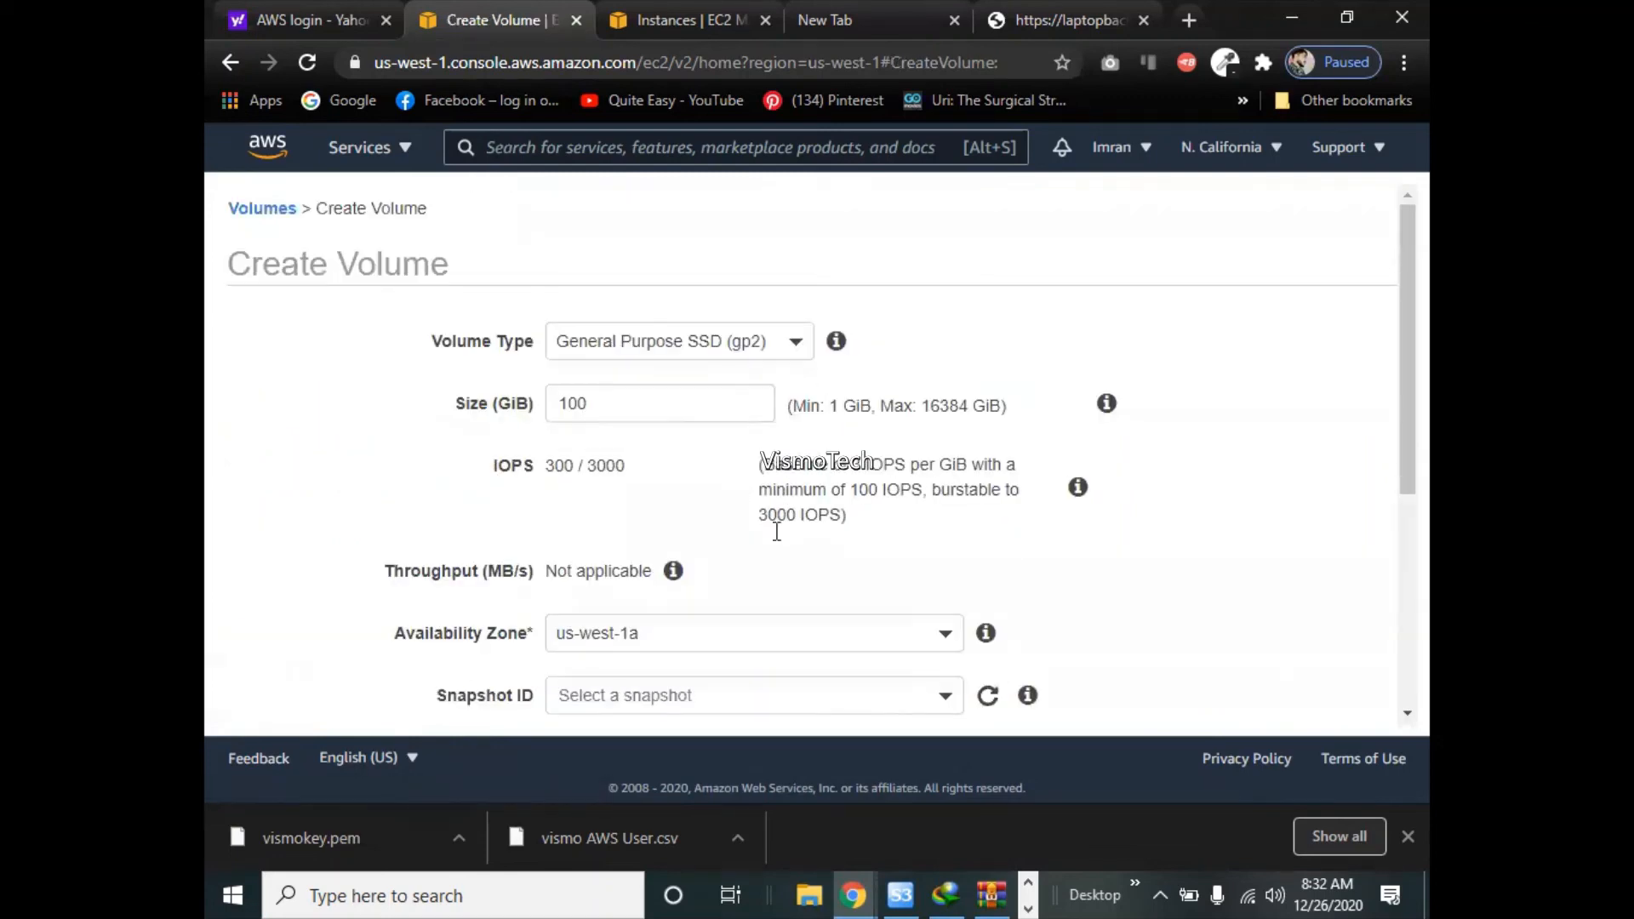
left_click(773, 638)
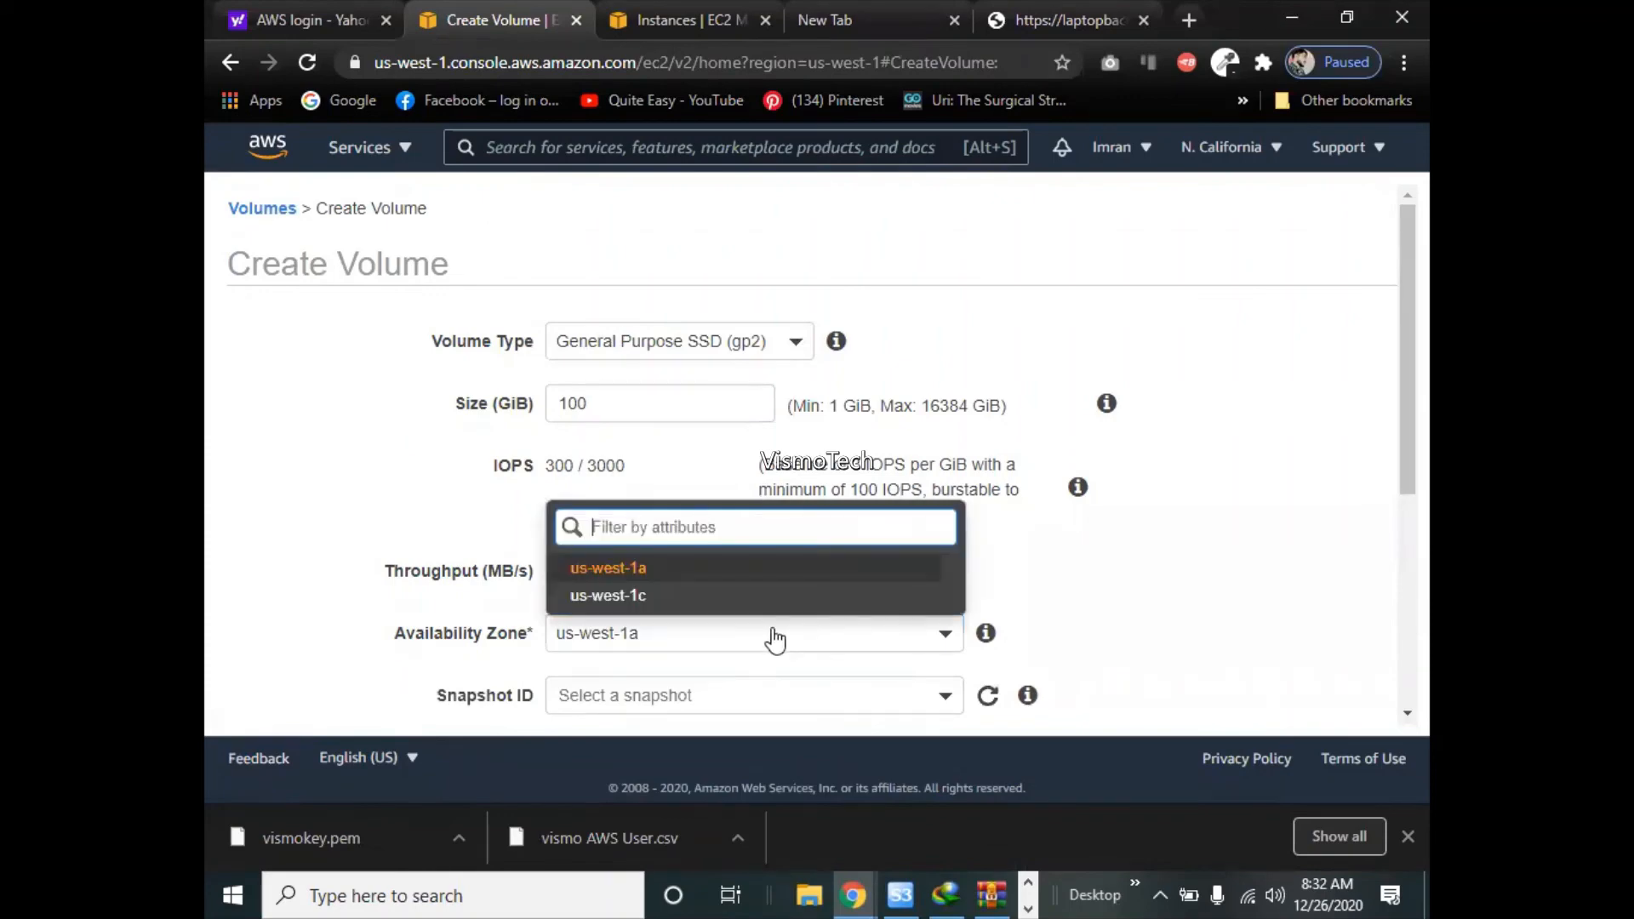
left_click(636, 596)
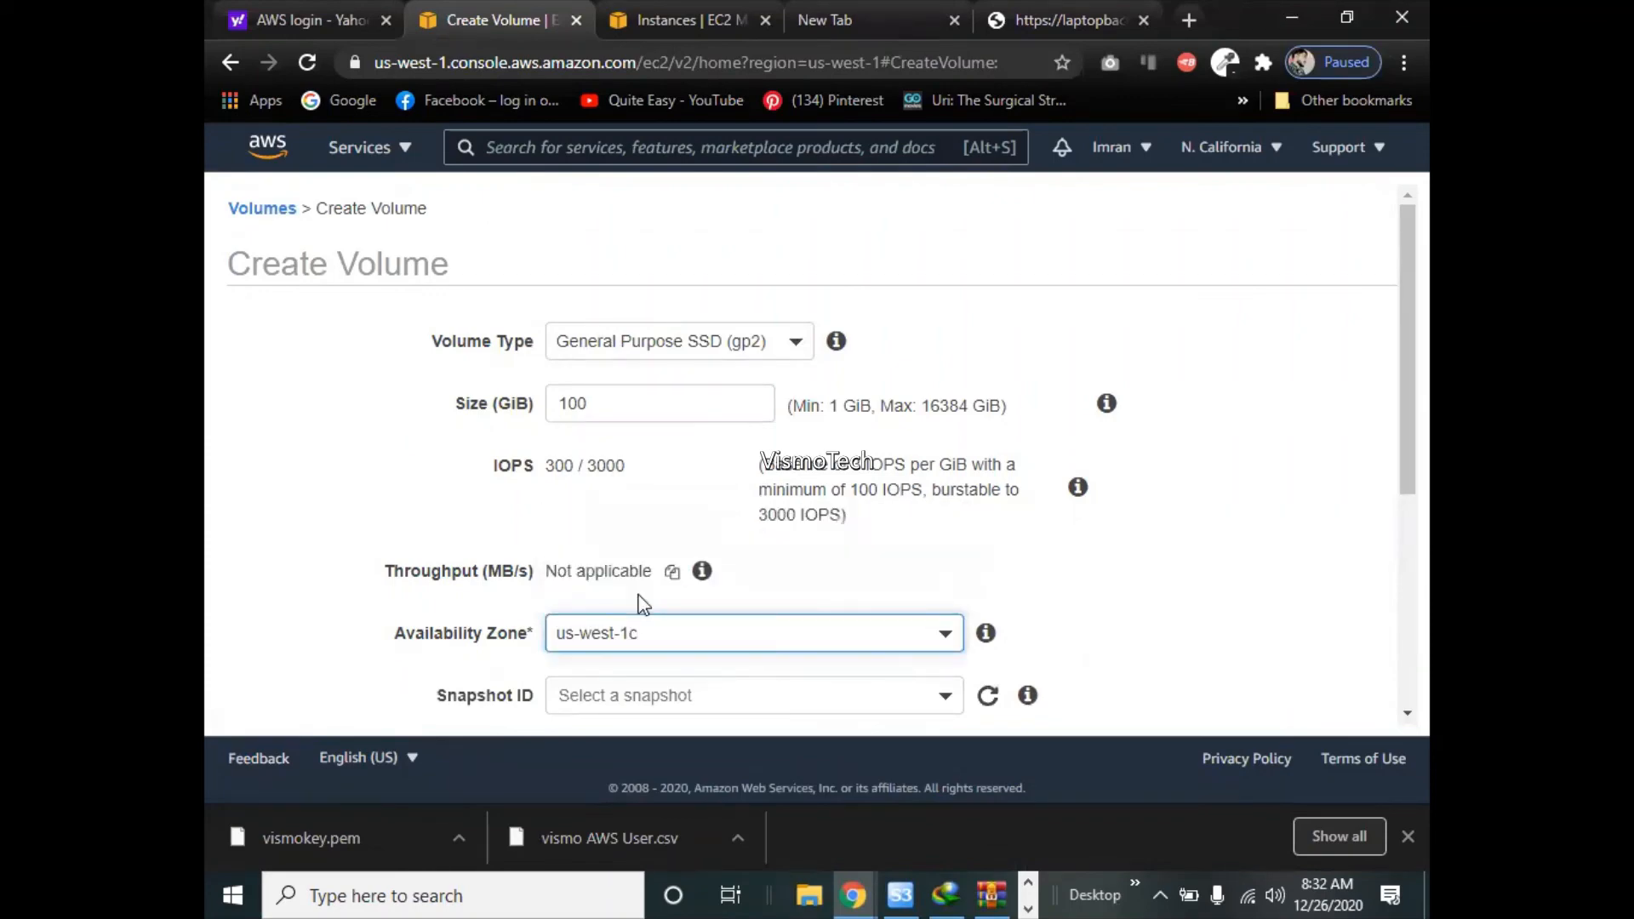
double_click(622, 406)
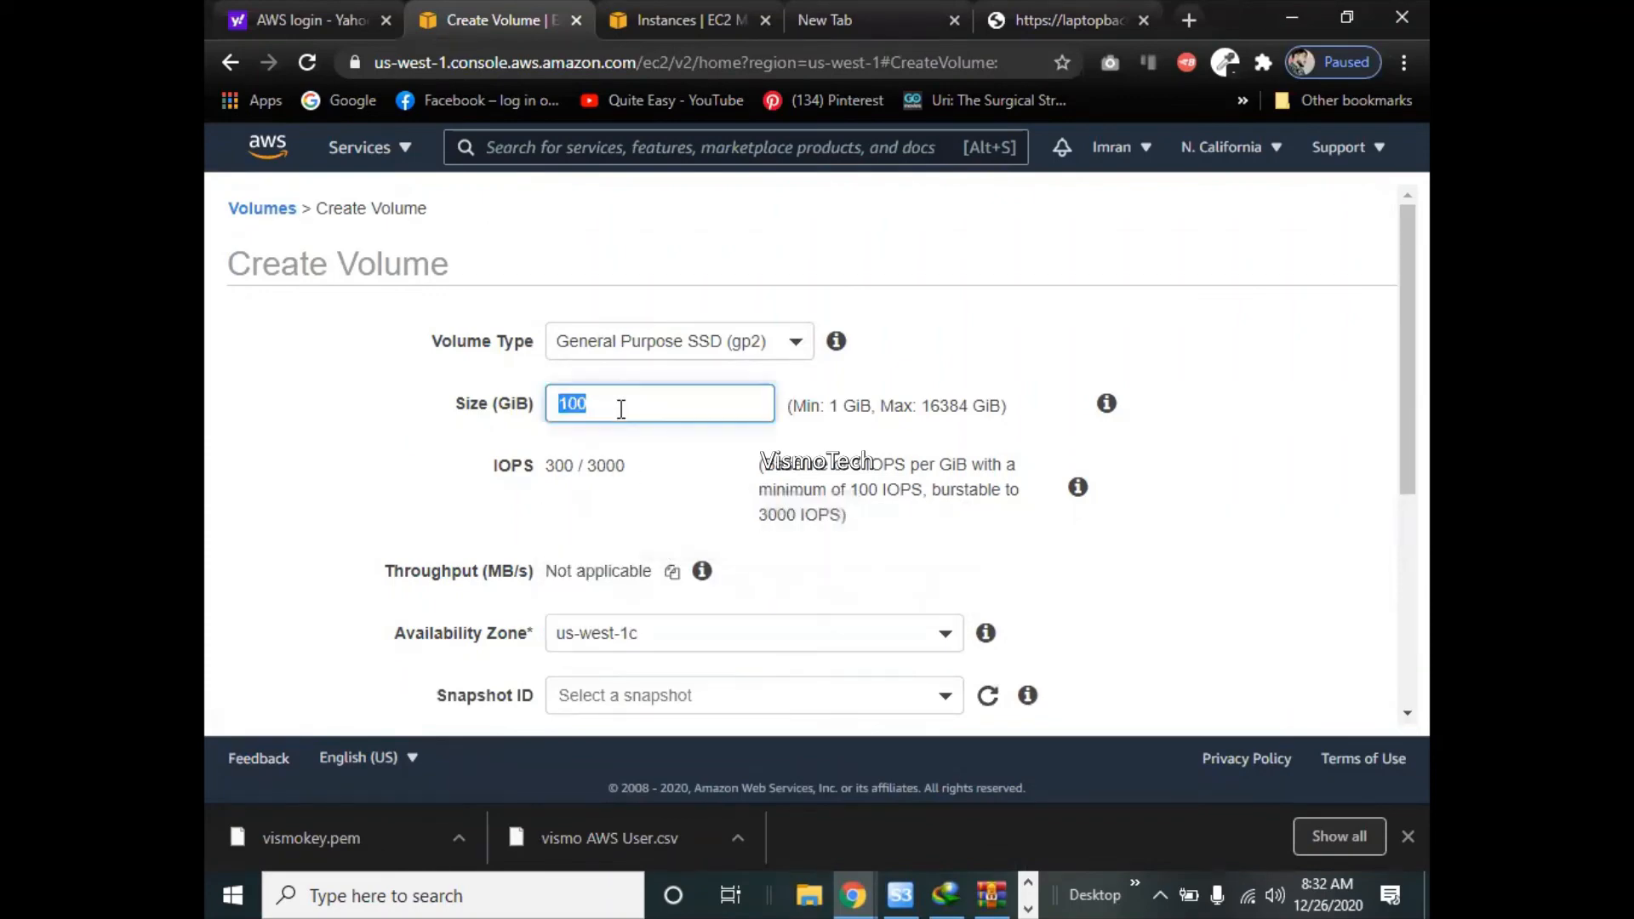
left_click(621, 409)
key("BackSpace")
left_click_drag(1396, 467, 1391, 693)
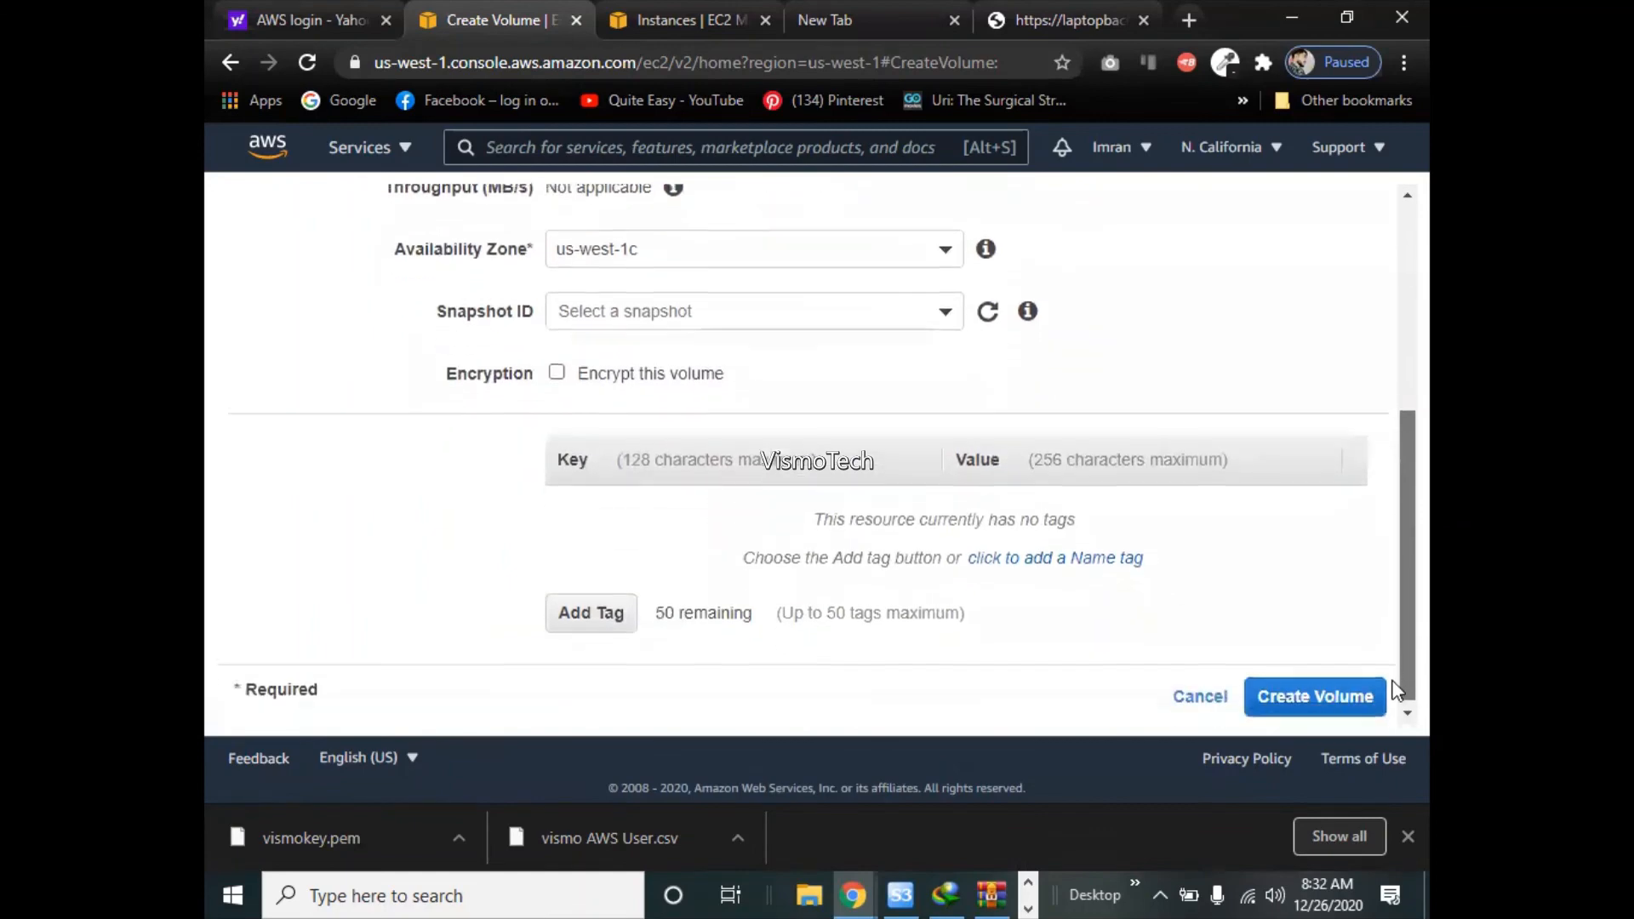
left_click(1336, 693)
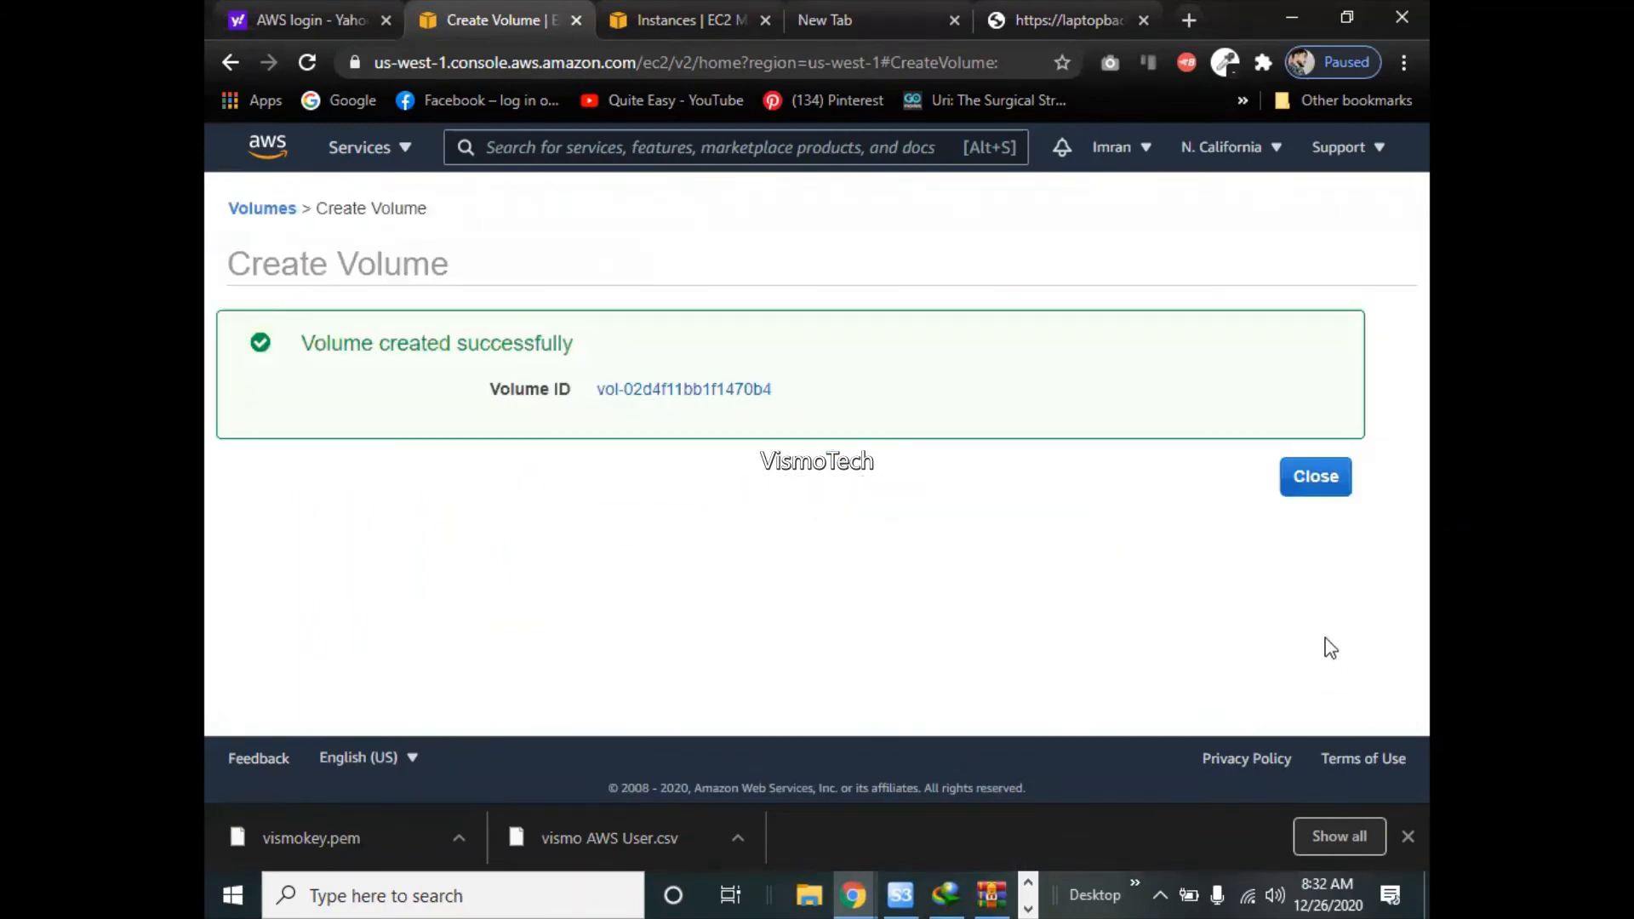
left_click(1320, 479)
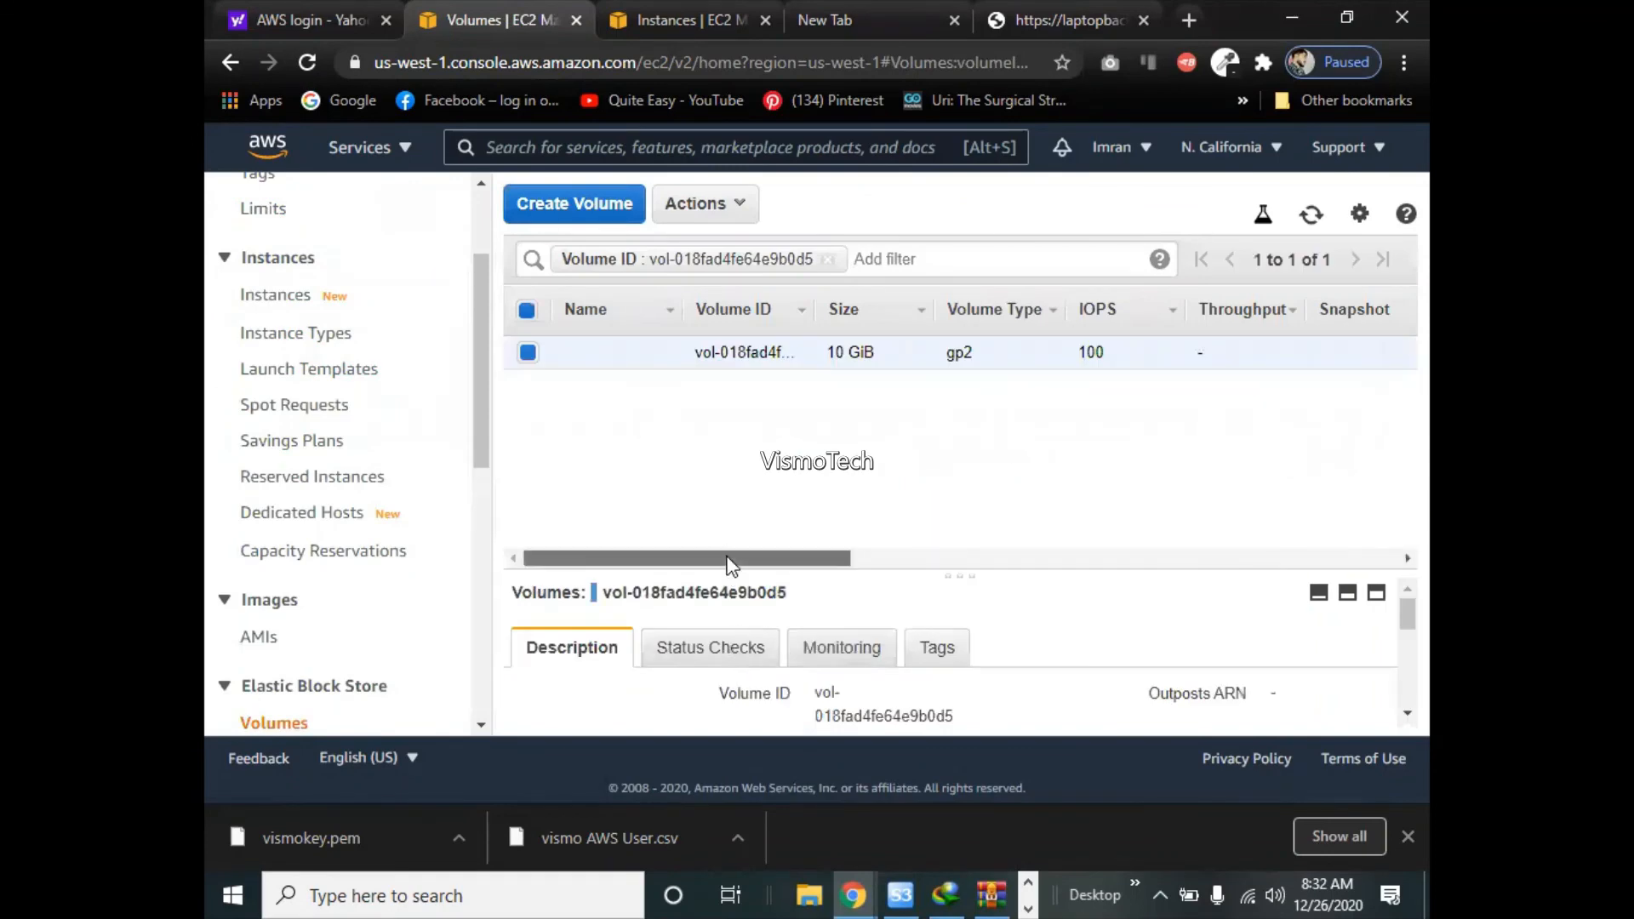
Clear the Volume ID filter and select only the new us-west-1c volume.
left_click_drag(729, 558, 708, 532)
left_click(828, 261)
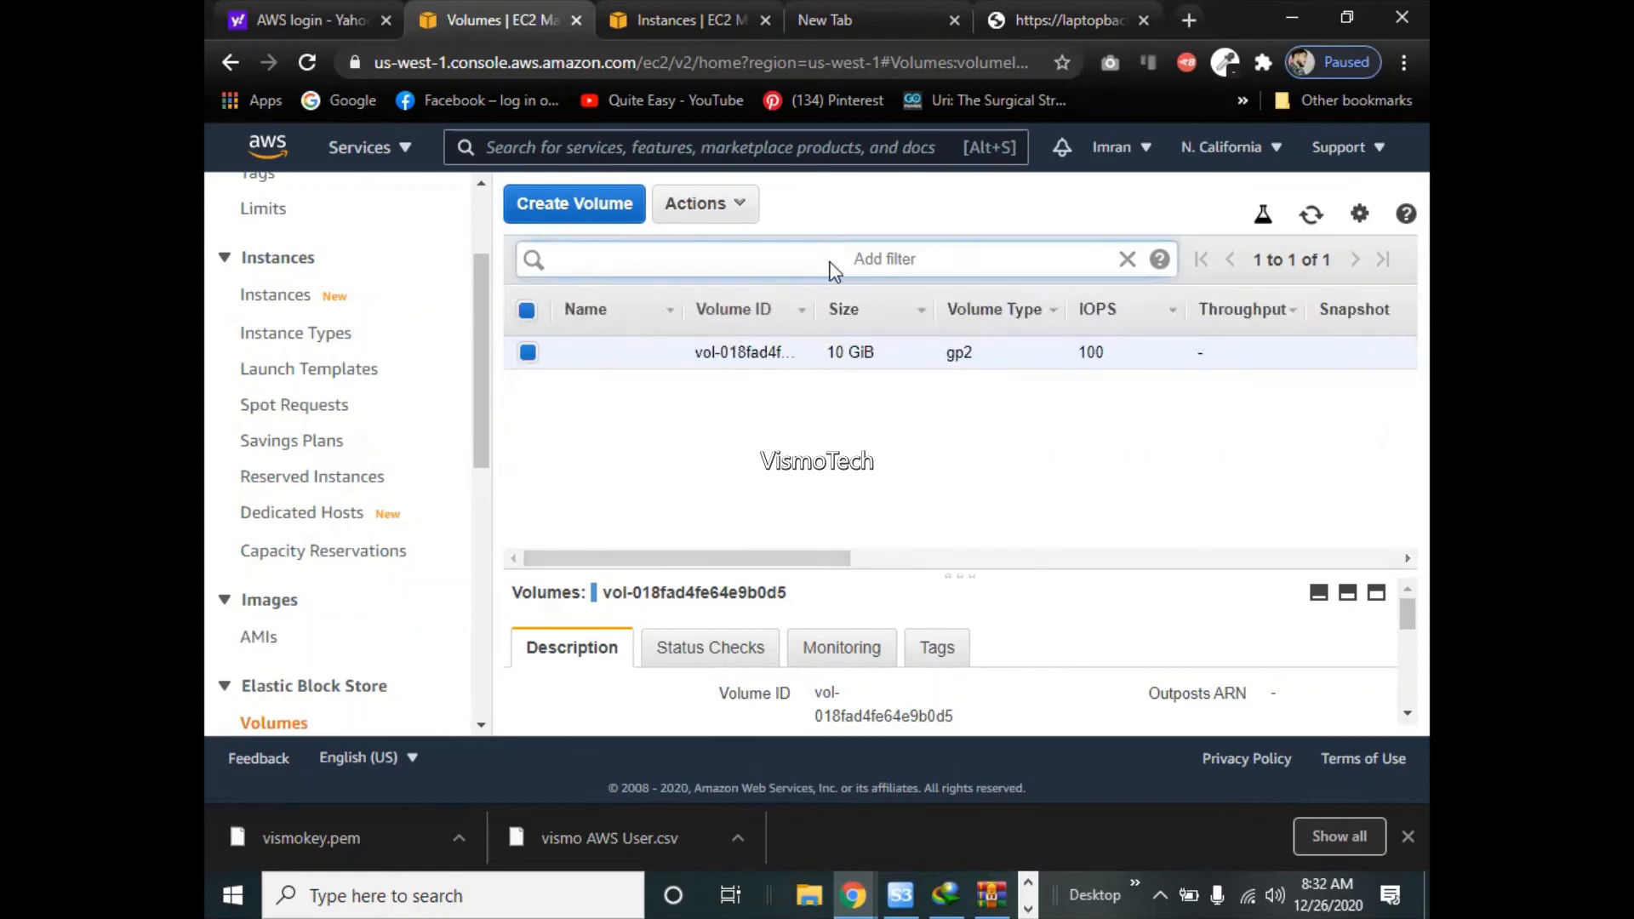
mouse_move(839, 558)
left_mouse_down()
mouse_move(1113, 545)
mouse_move(826, 553)
left_mouse_up()
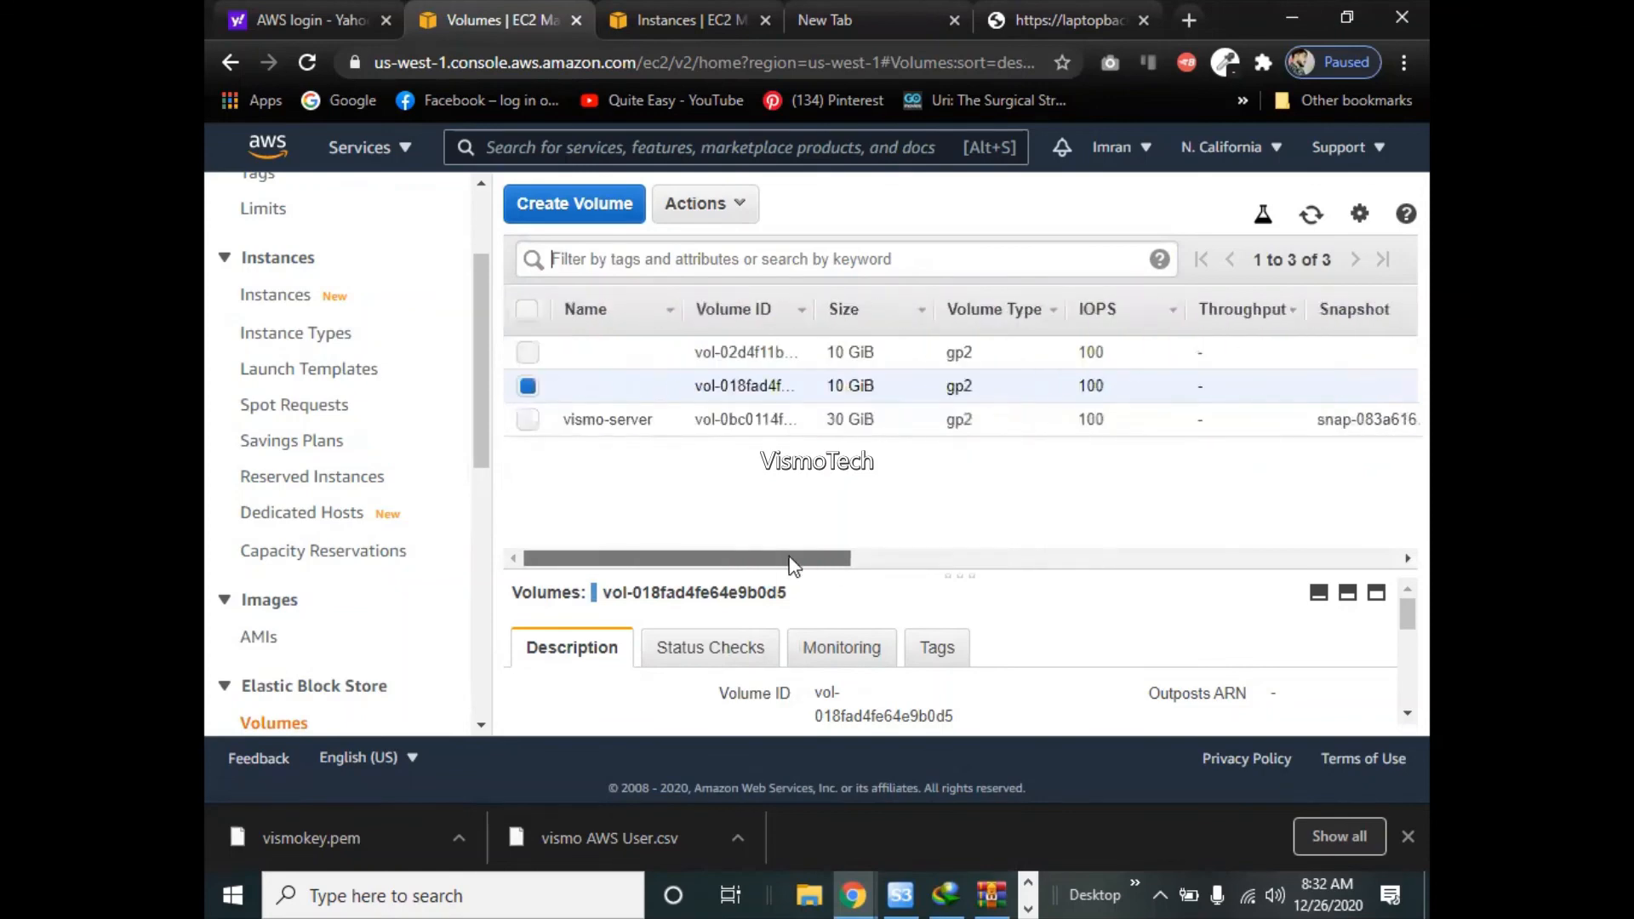
left_click(527, 388)
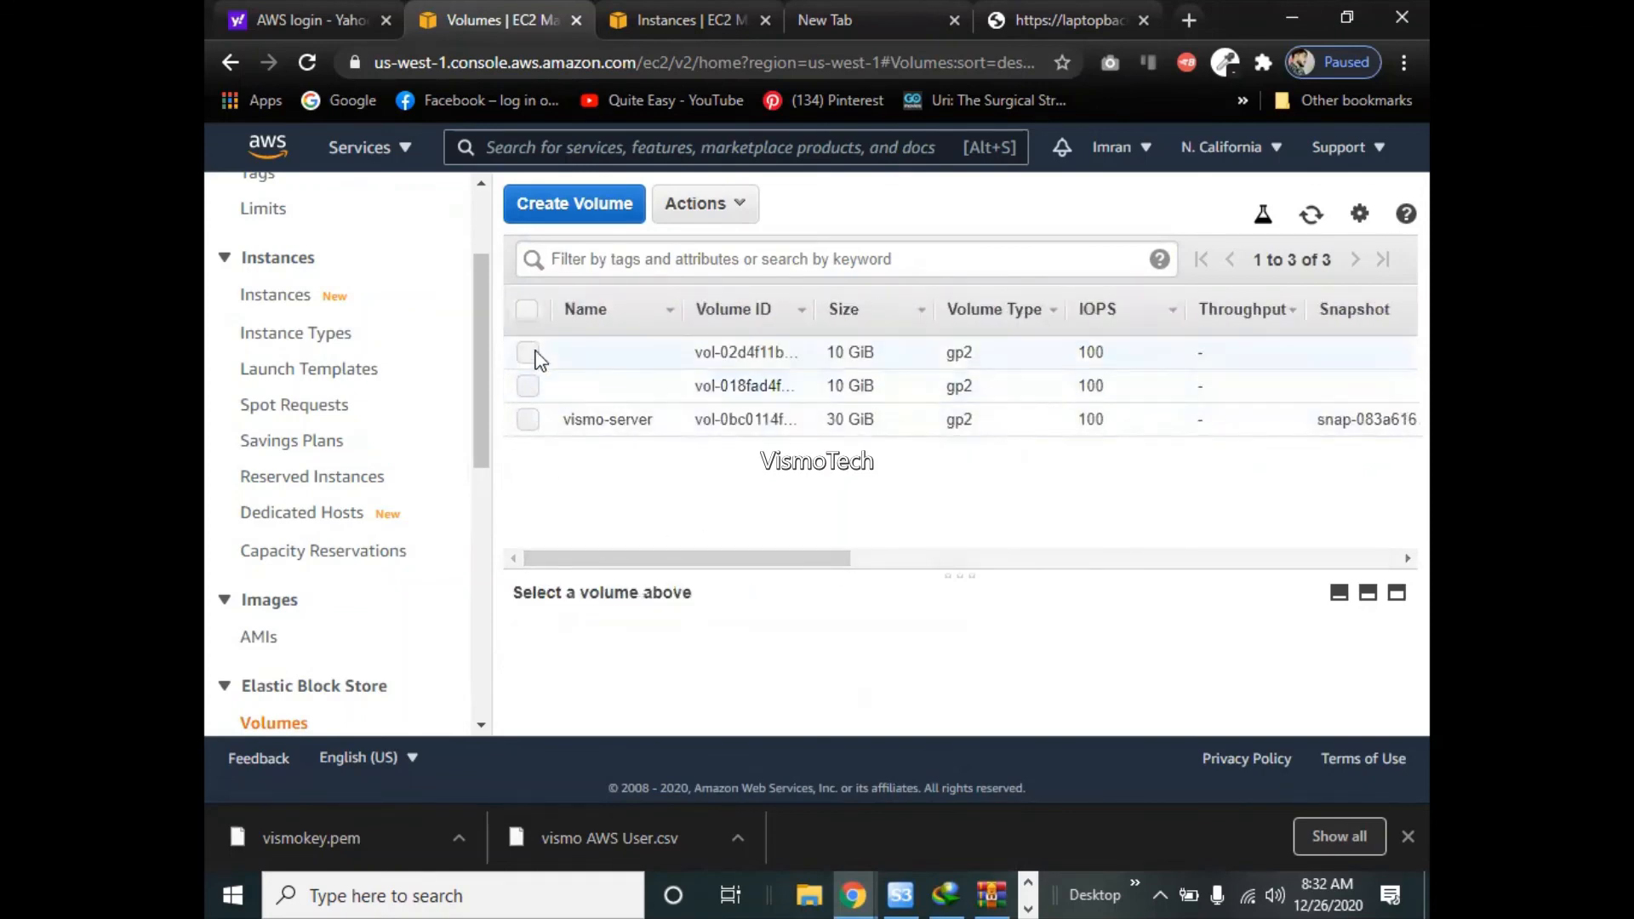
left_click(528, 352)
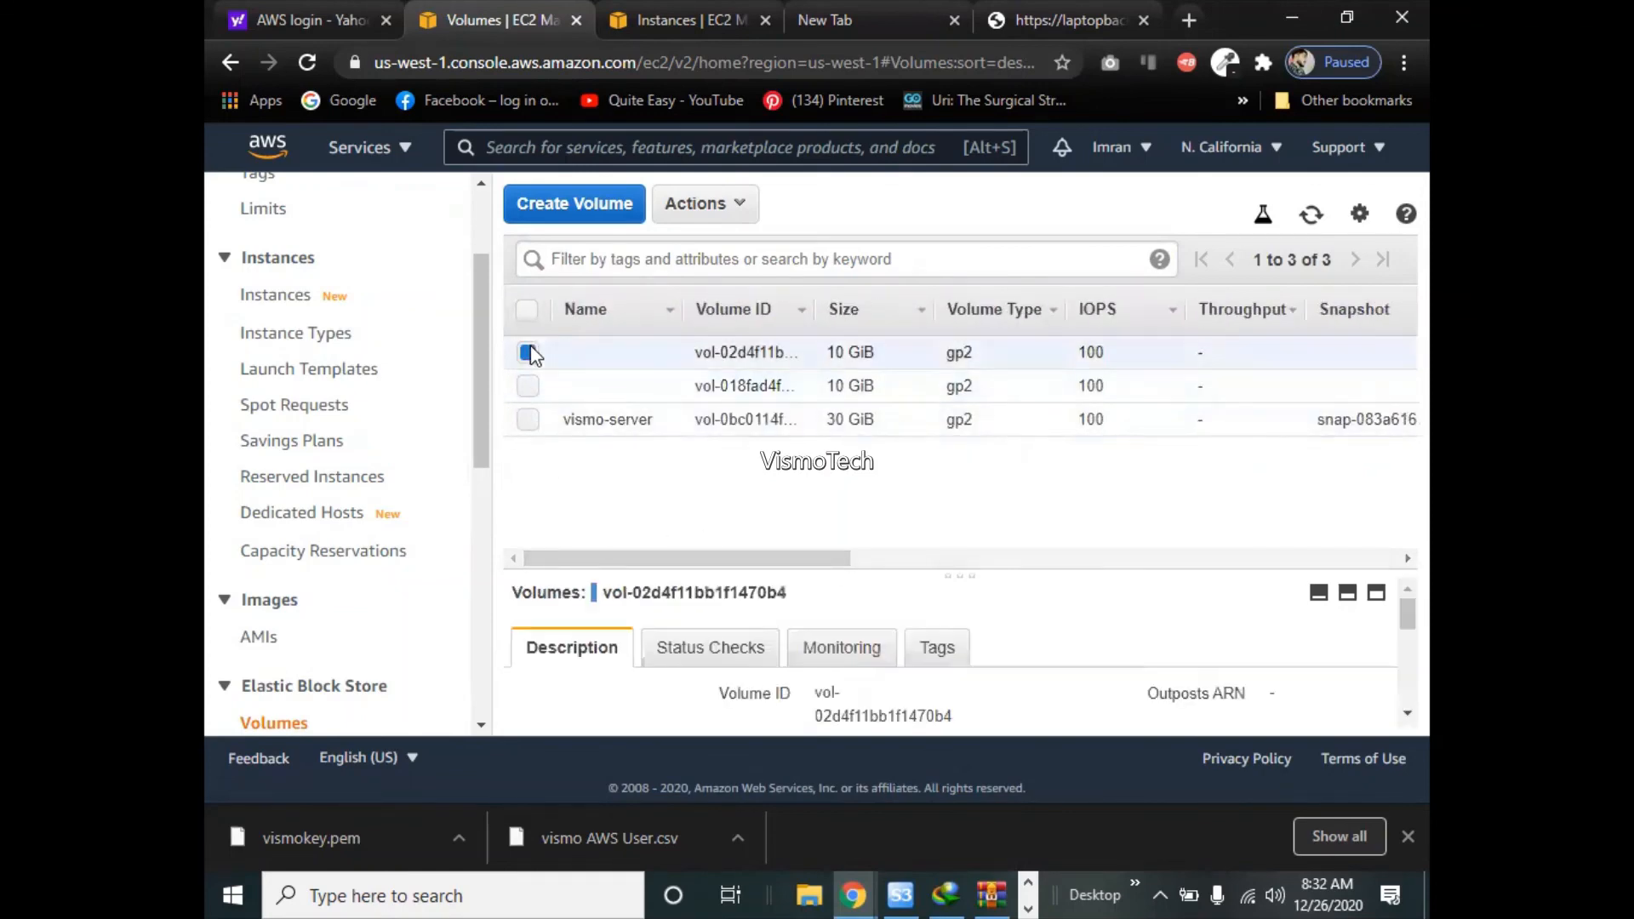
Attach the us-west-1c volume to vismo-server as device xvdf.
right_click(729, 344)
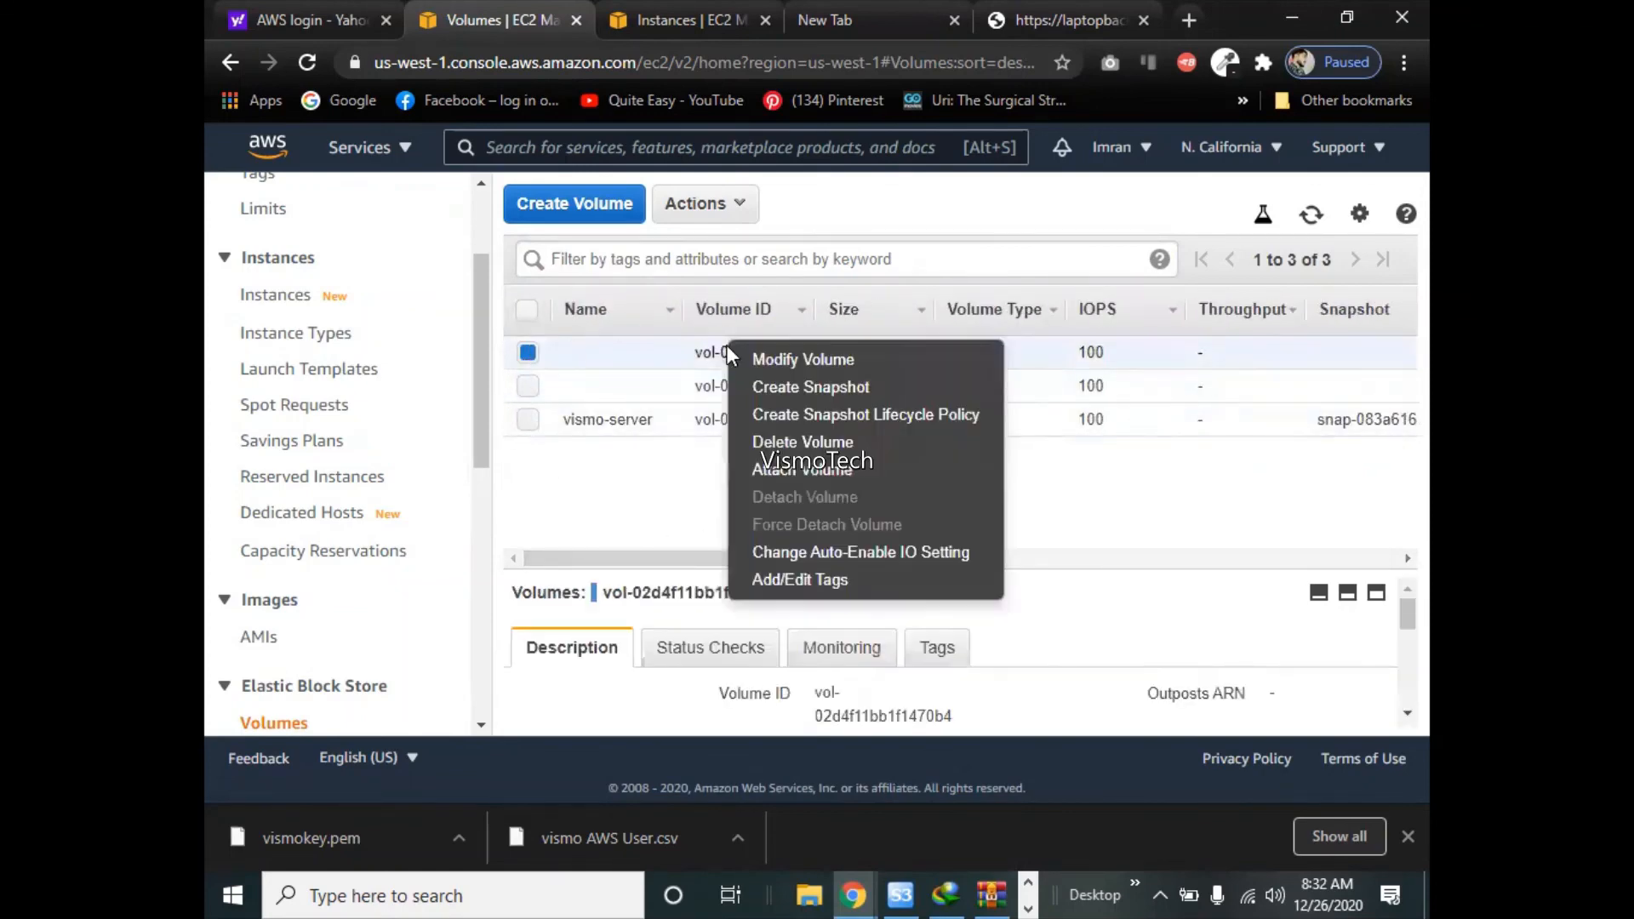
left_click(778, 469)
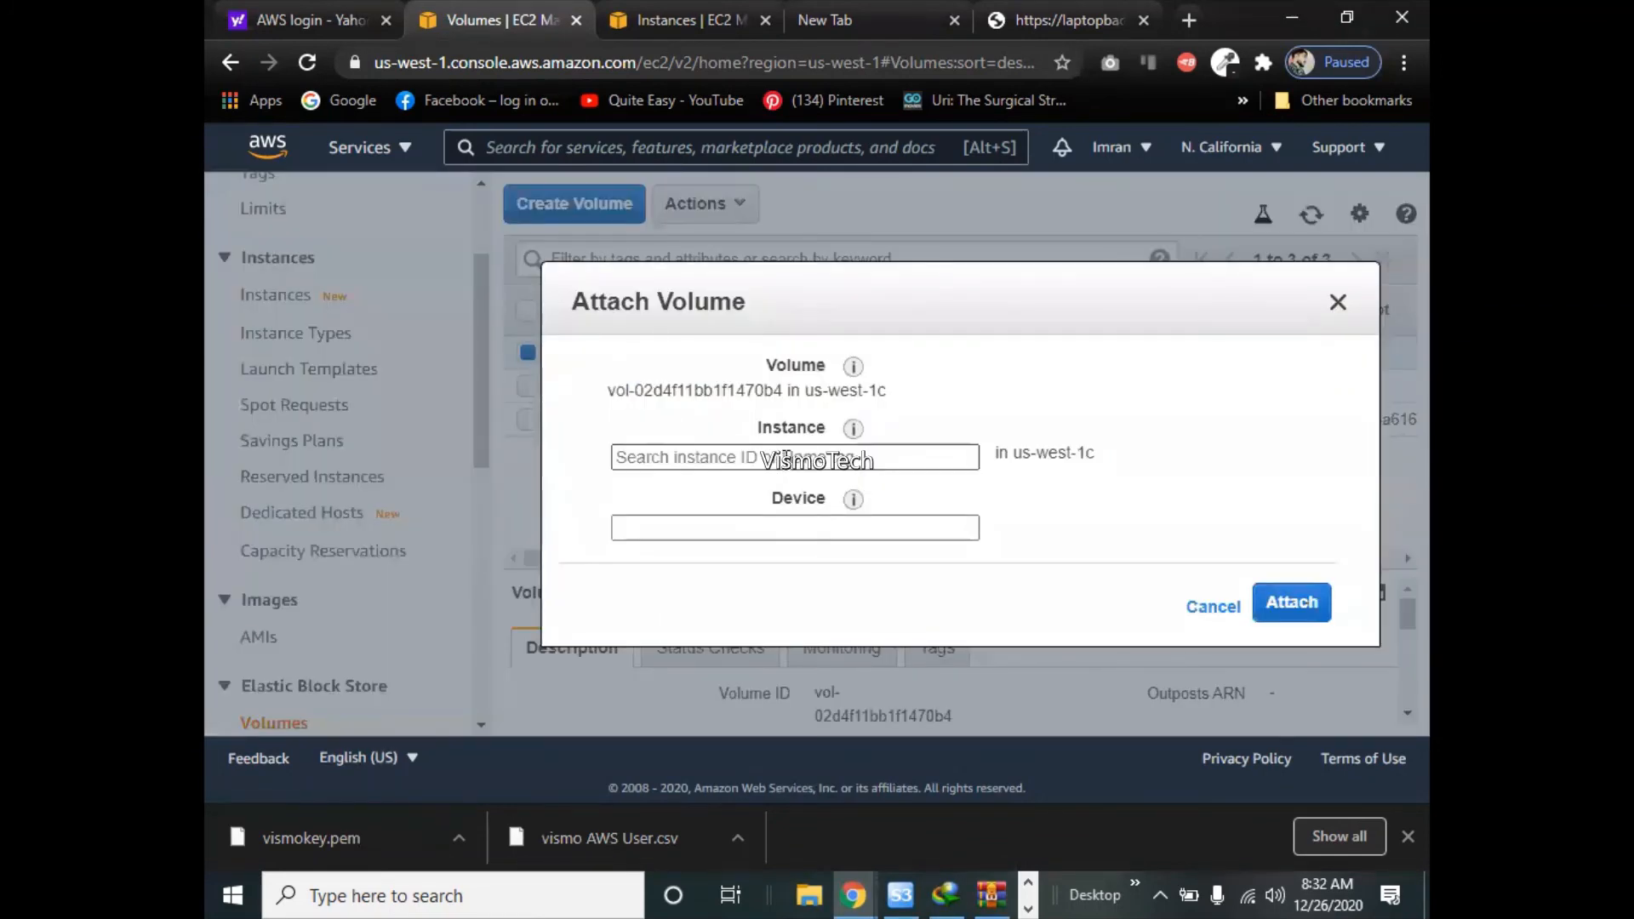
left_click(786, 457)
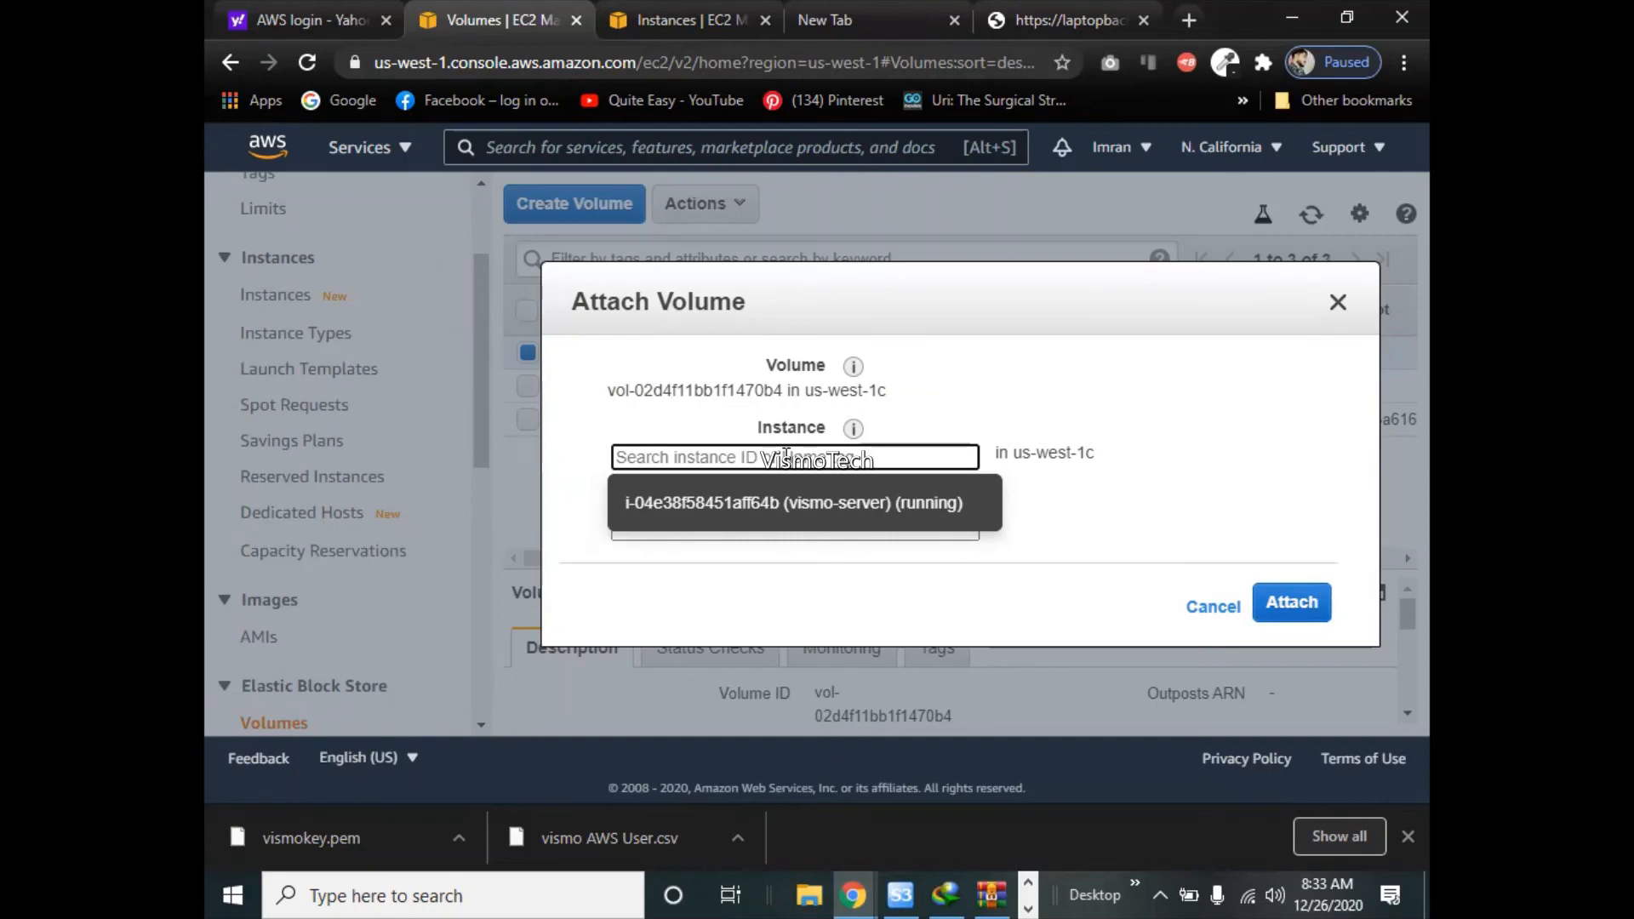
left_click(756, 504)
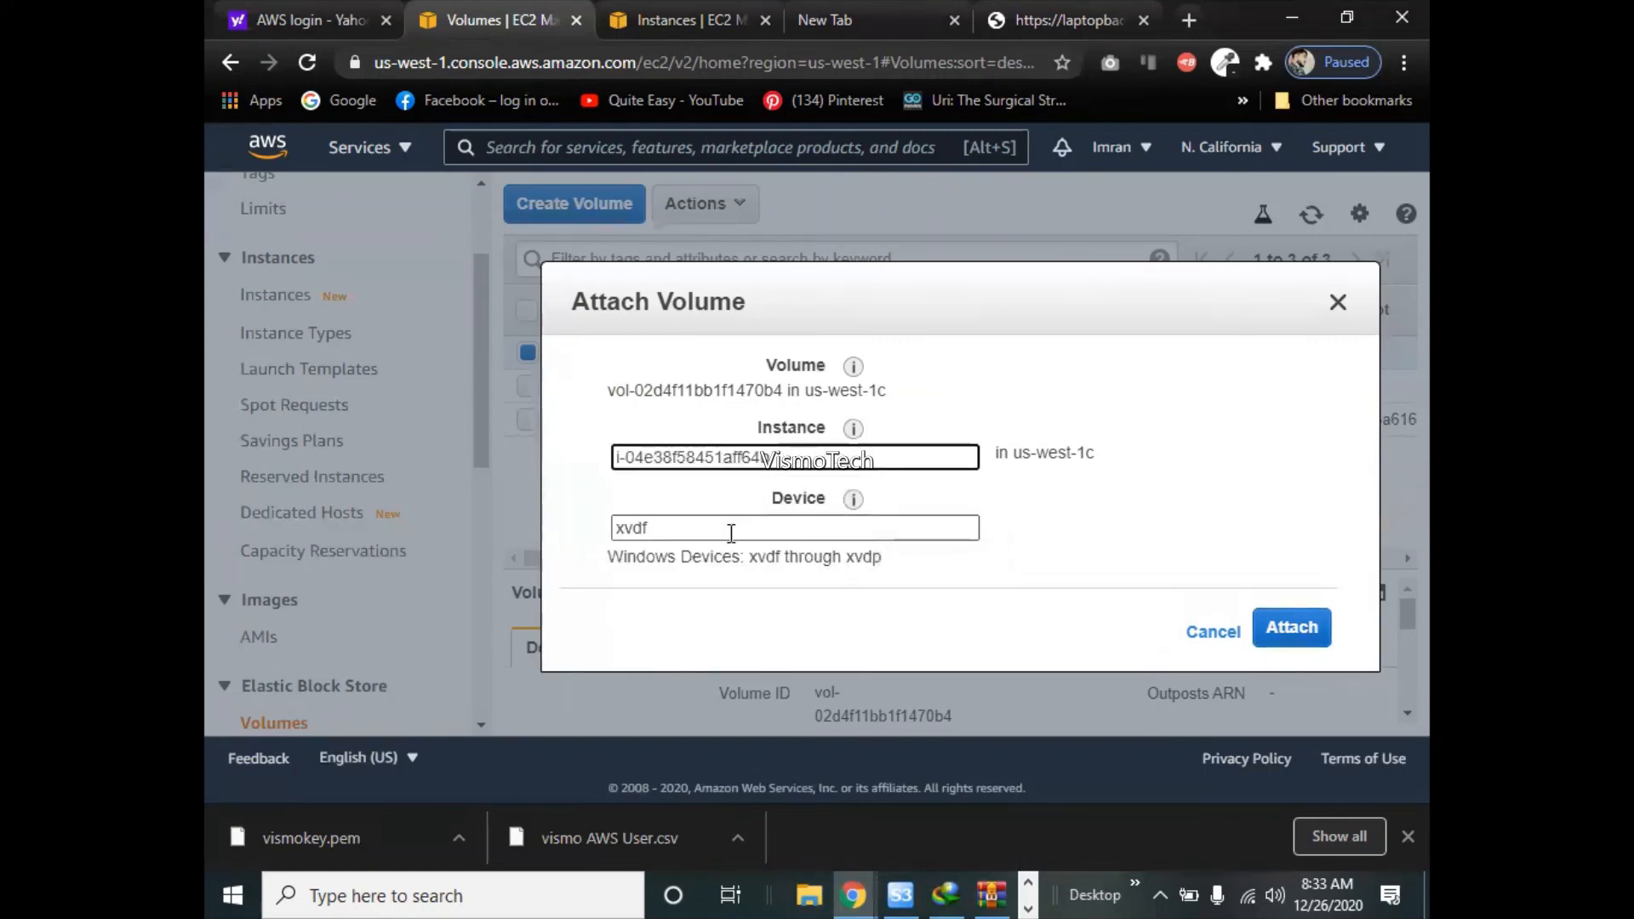
mouse_move(853, 502)
left_click(1284, 631)
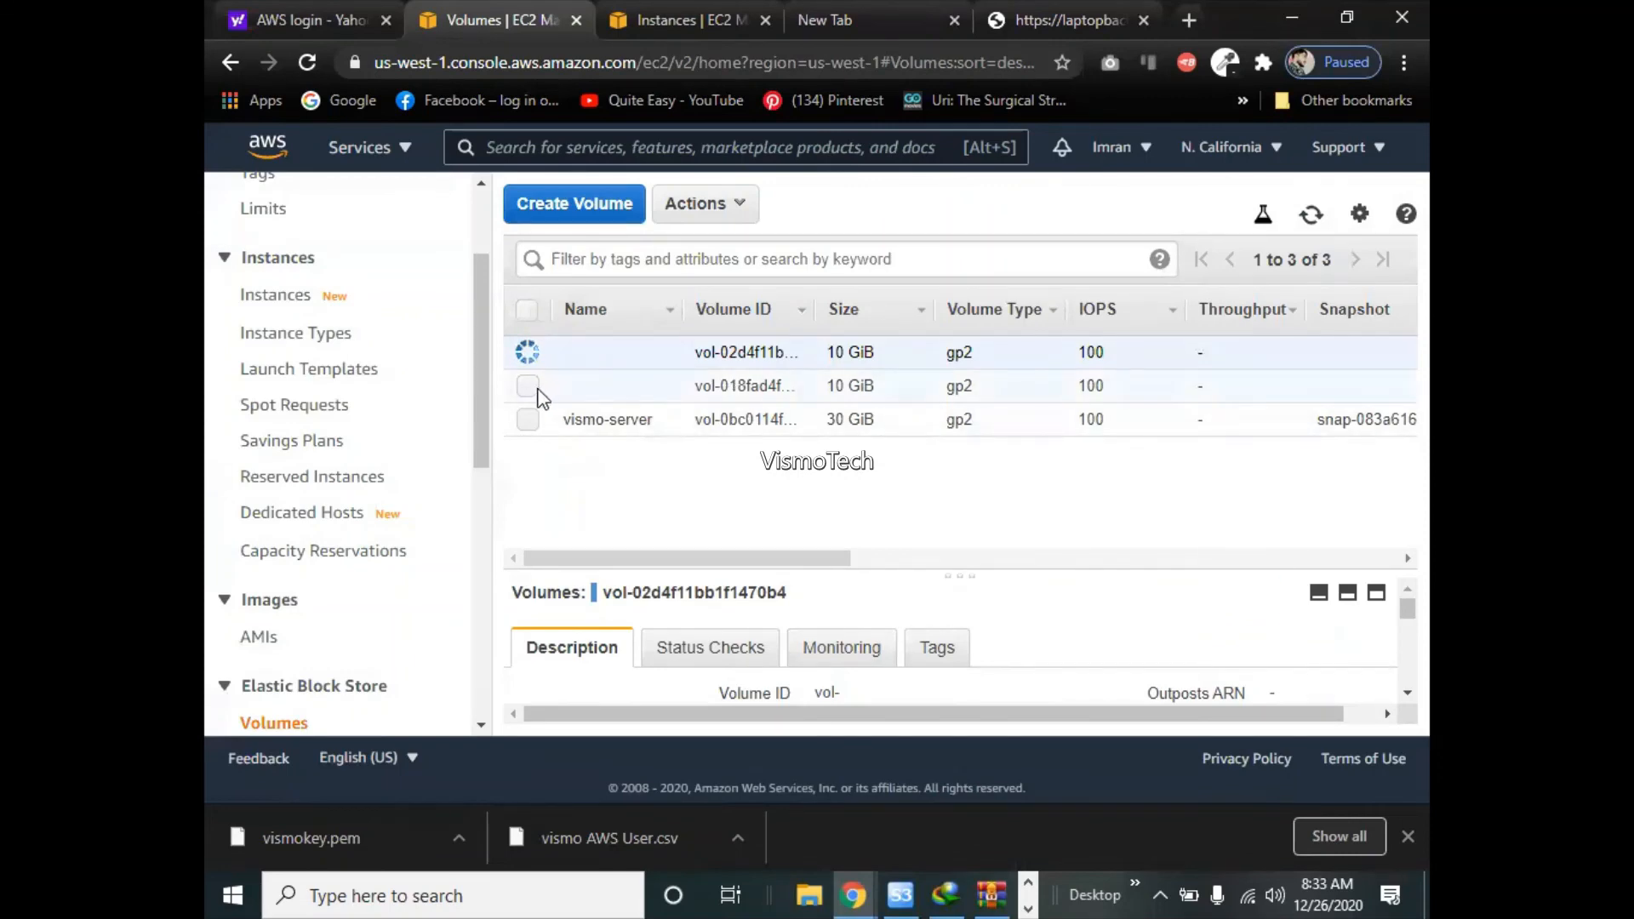
Leave only the other, still-available 10 GiB volume selected.
left_click(726, 386, "ctrl")
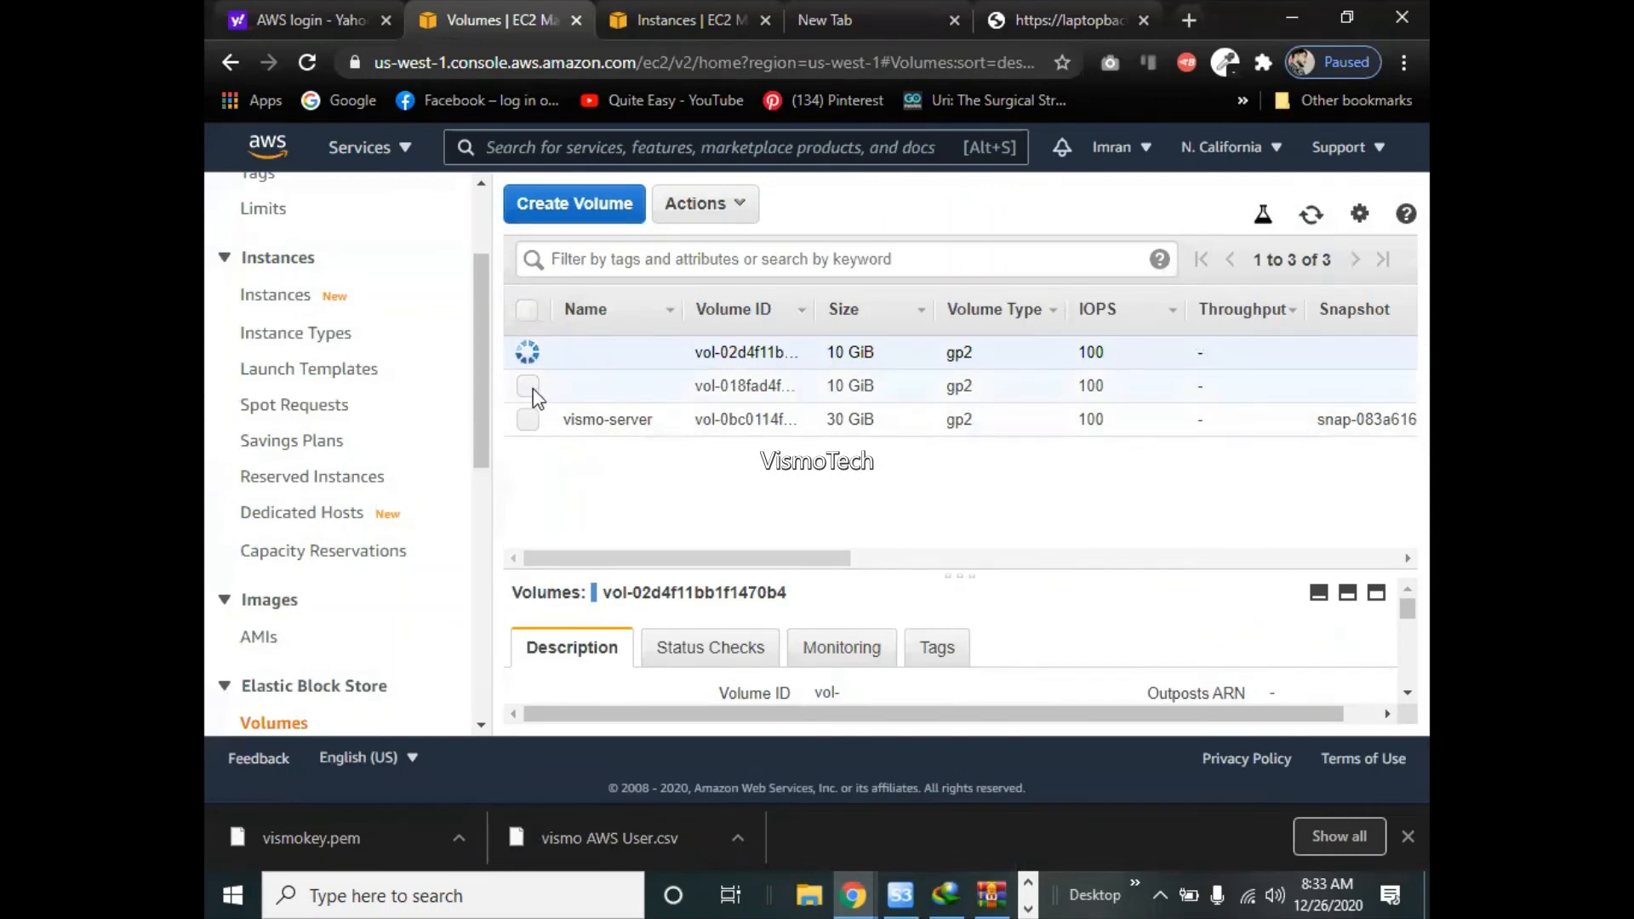
right_click(758, 378)
left_click(620, 383)
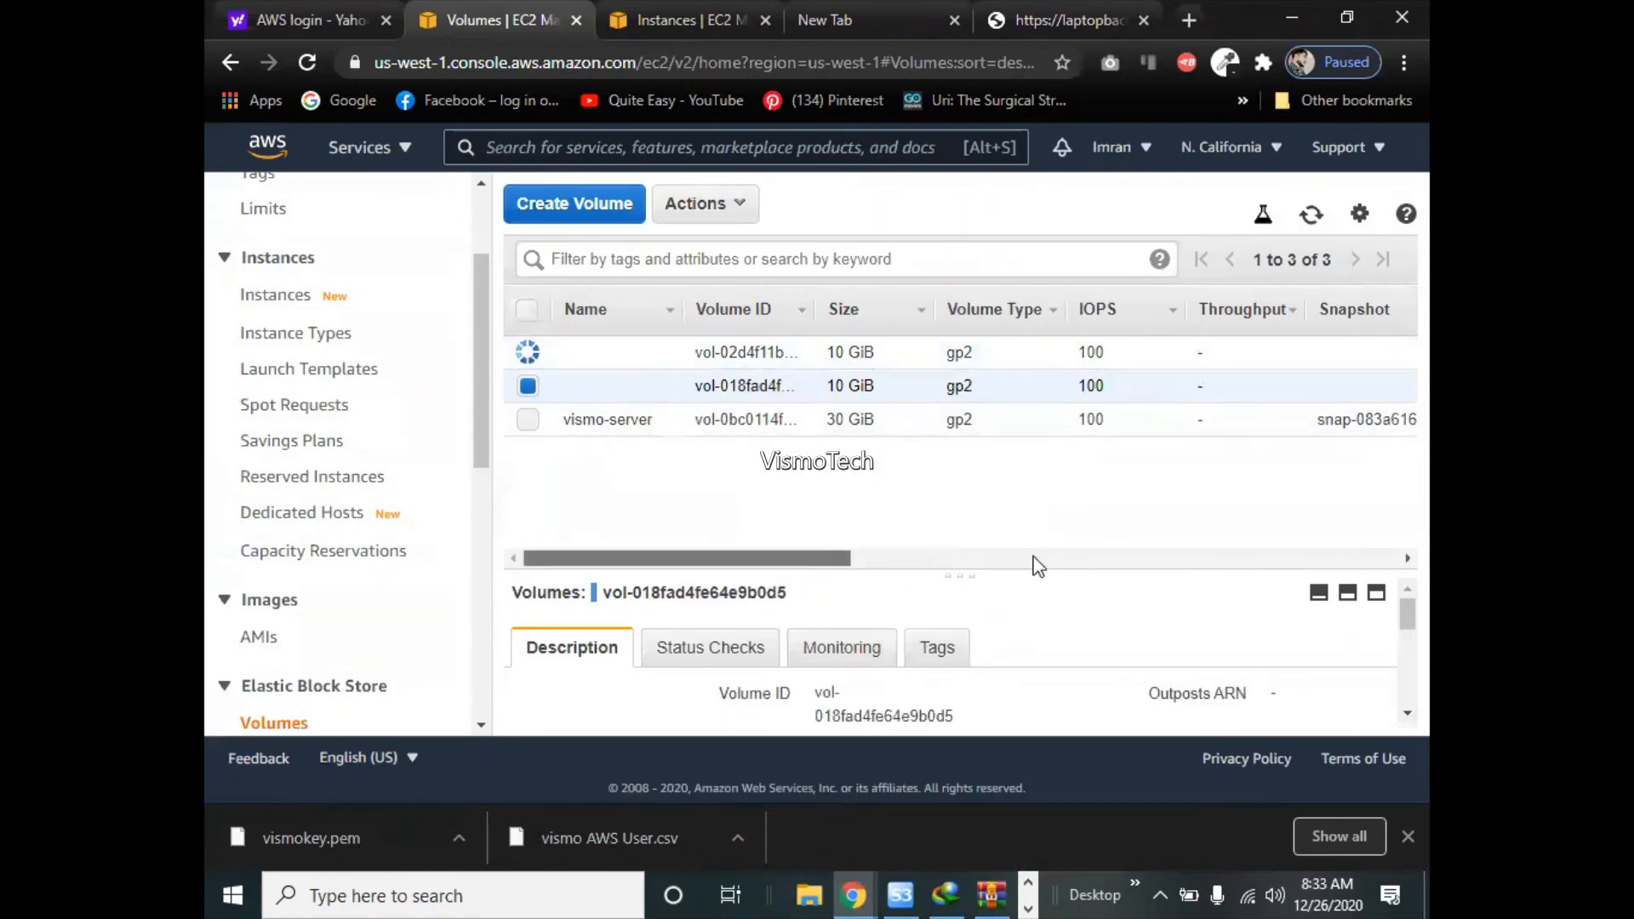
mouse_move(839, 559)
left_mouse_down()
mouse_move(1222, 576)
mouse_move(1397, 559)
mouse_move(817, 573)
left_mouse_up()
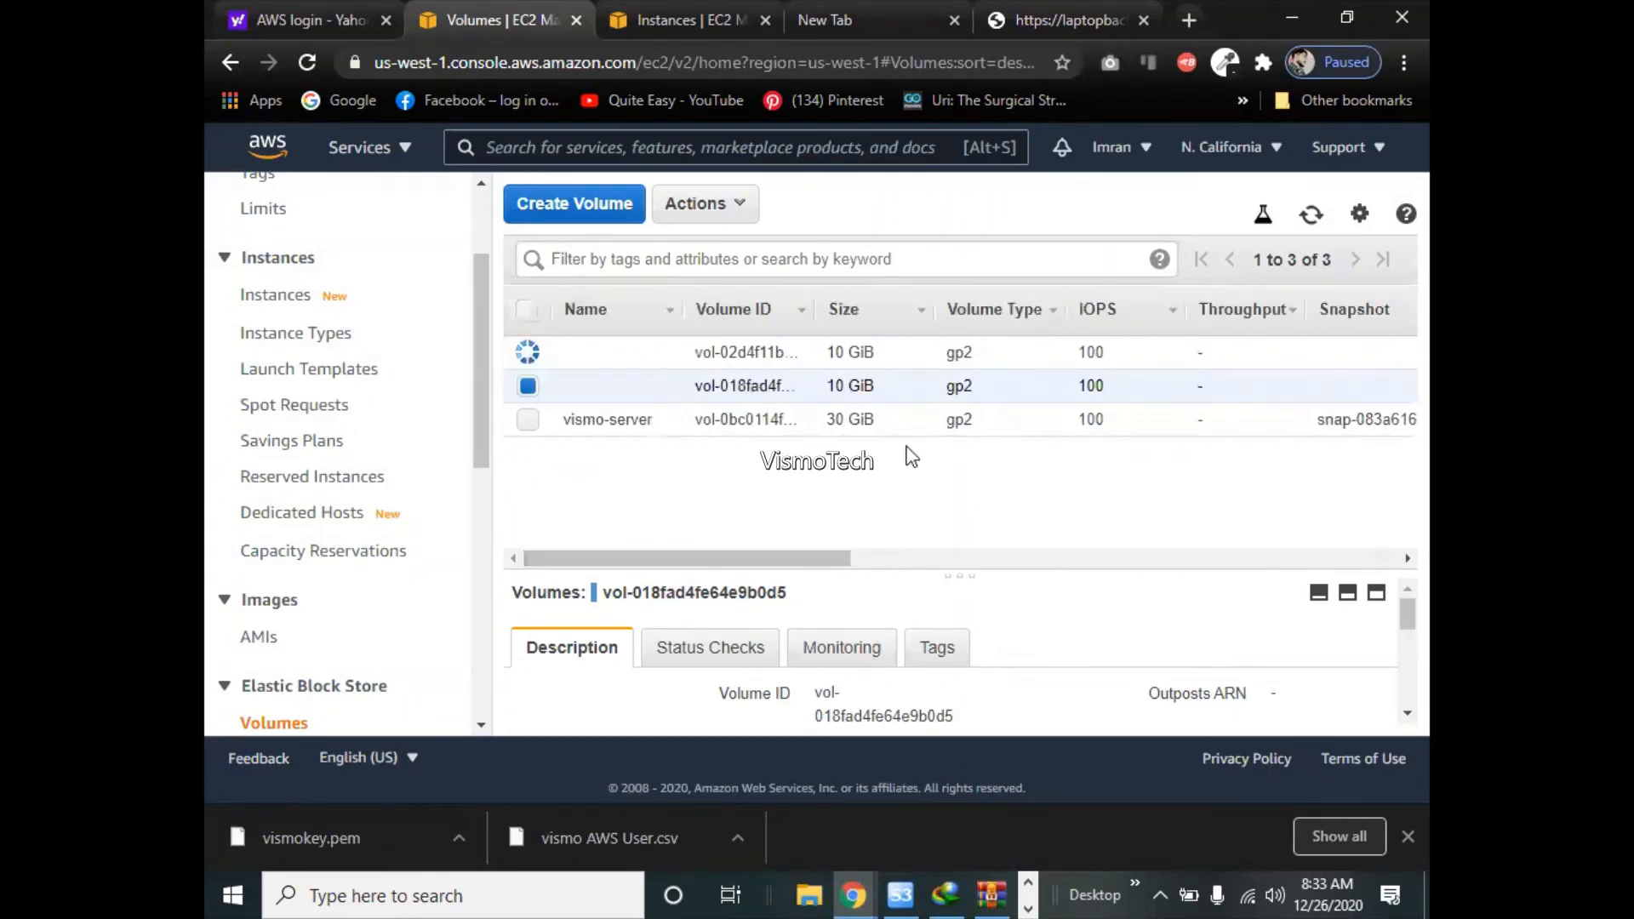
Delete the spare unattached us-west-1a volume, leaving the two in-use us-west-1c volumes, and go to Instances.
left_click(1312, 223)
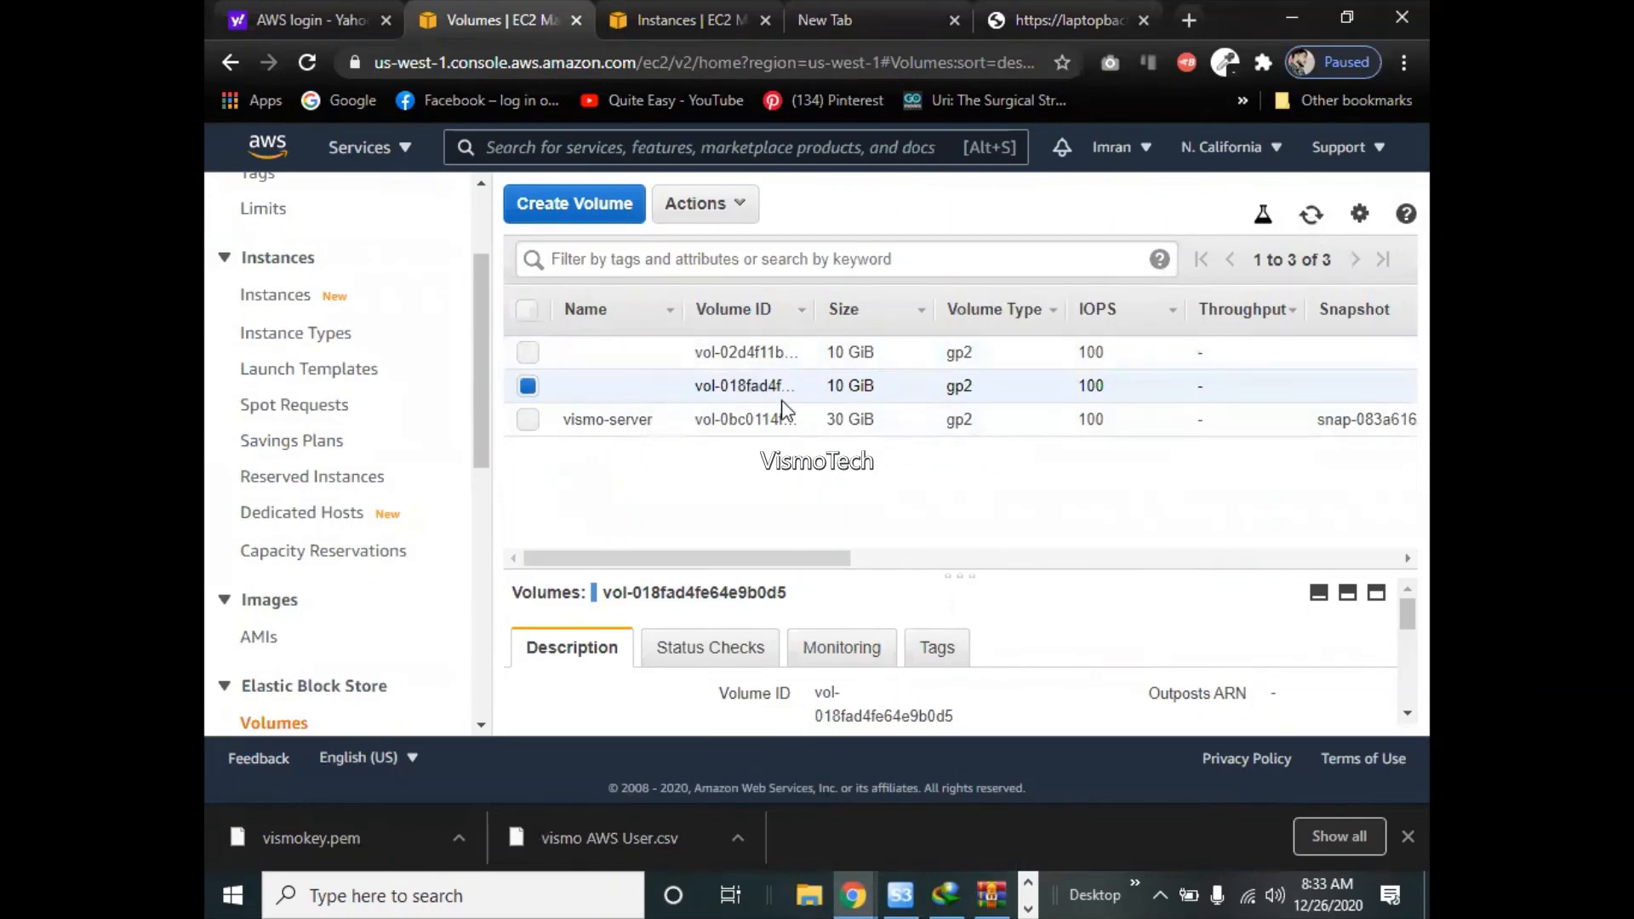
right_click(701, 388)
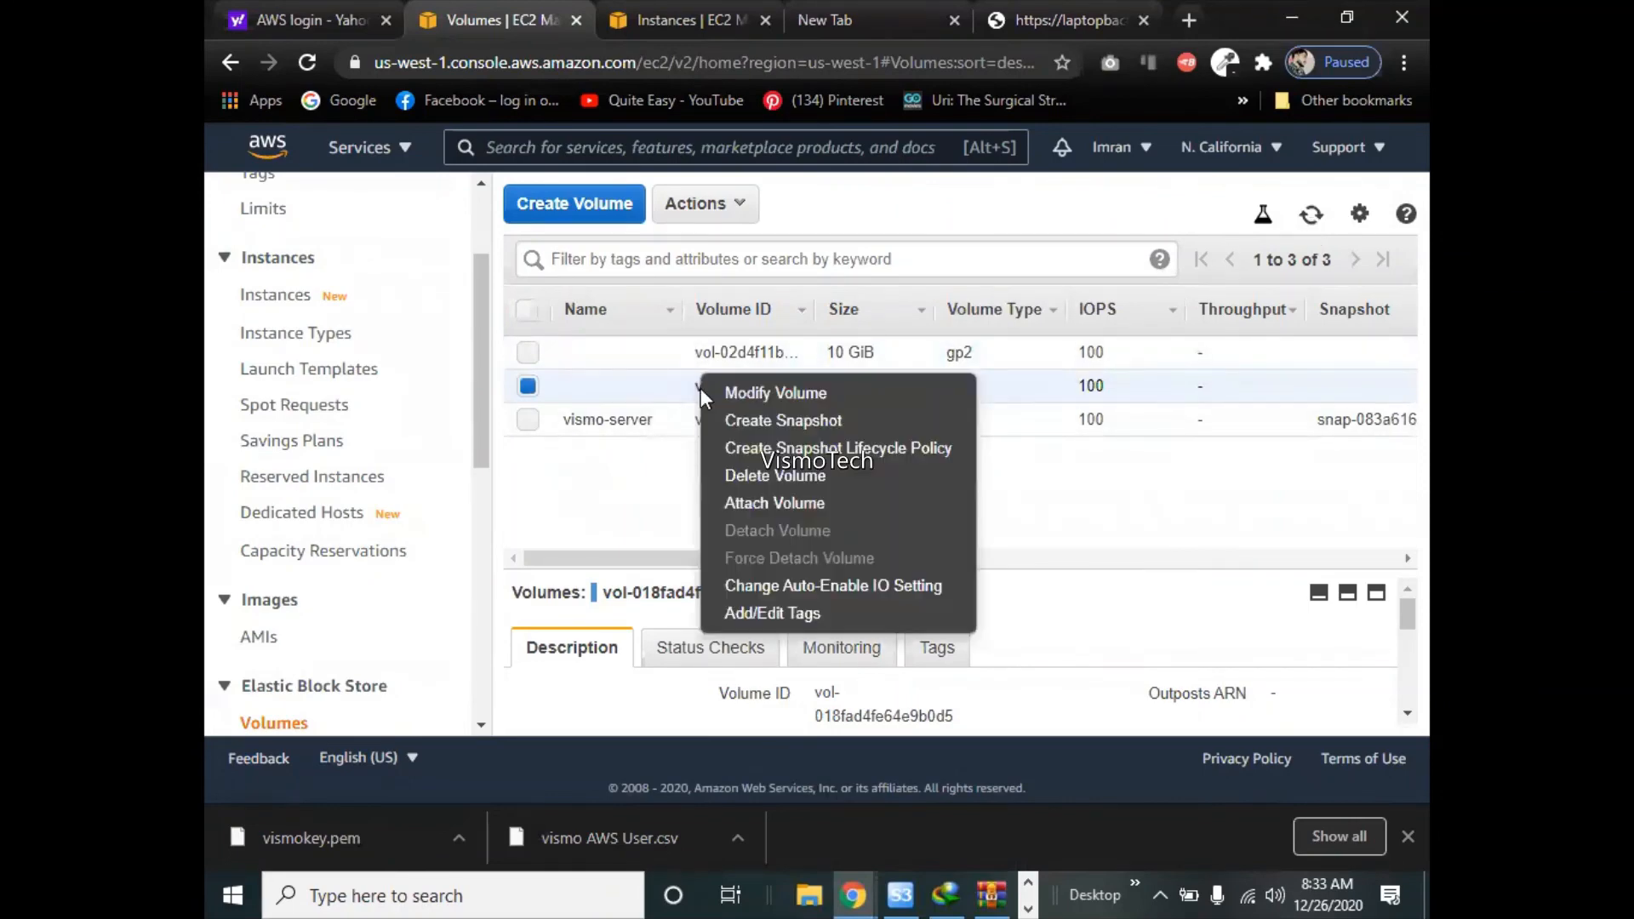
left_click(762, 481)
left_click(1268, 554)
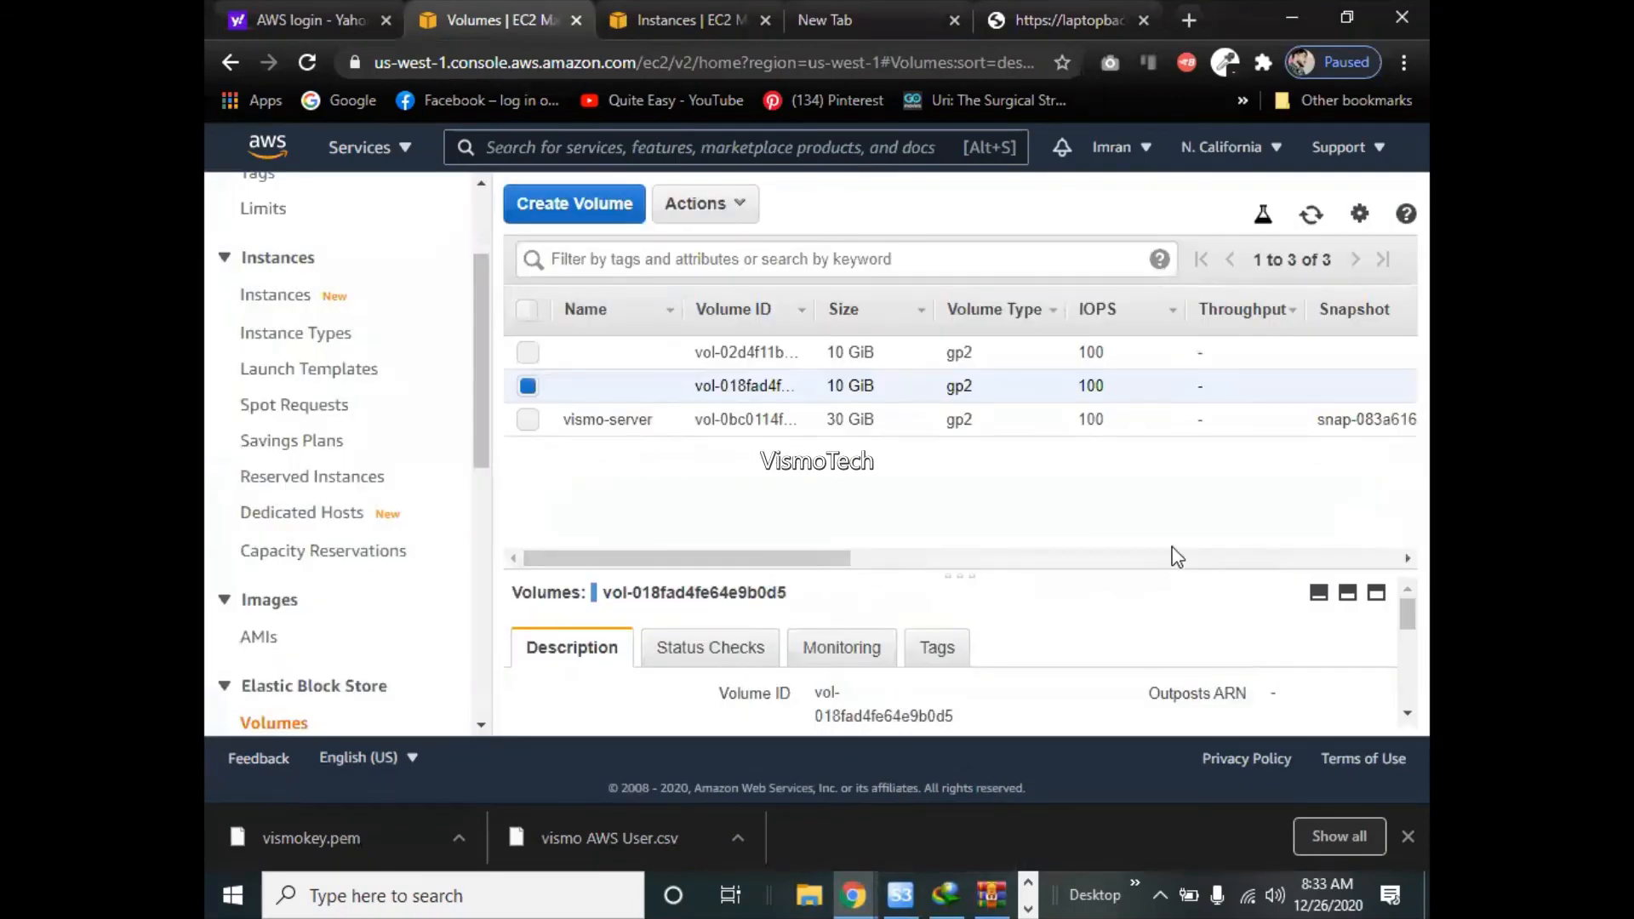
left_click(1311, 217)
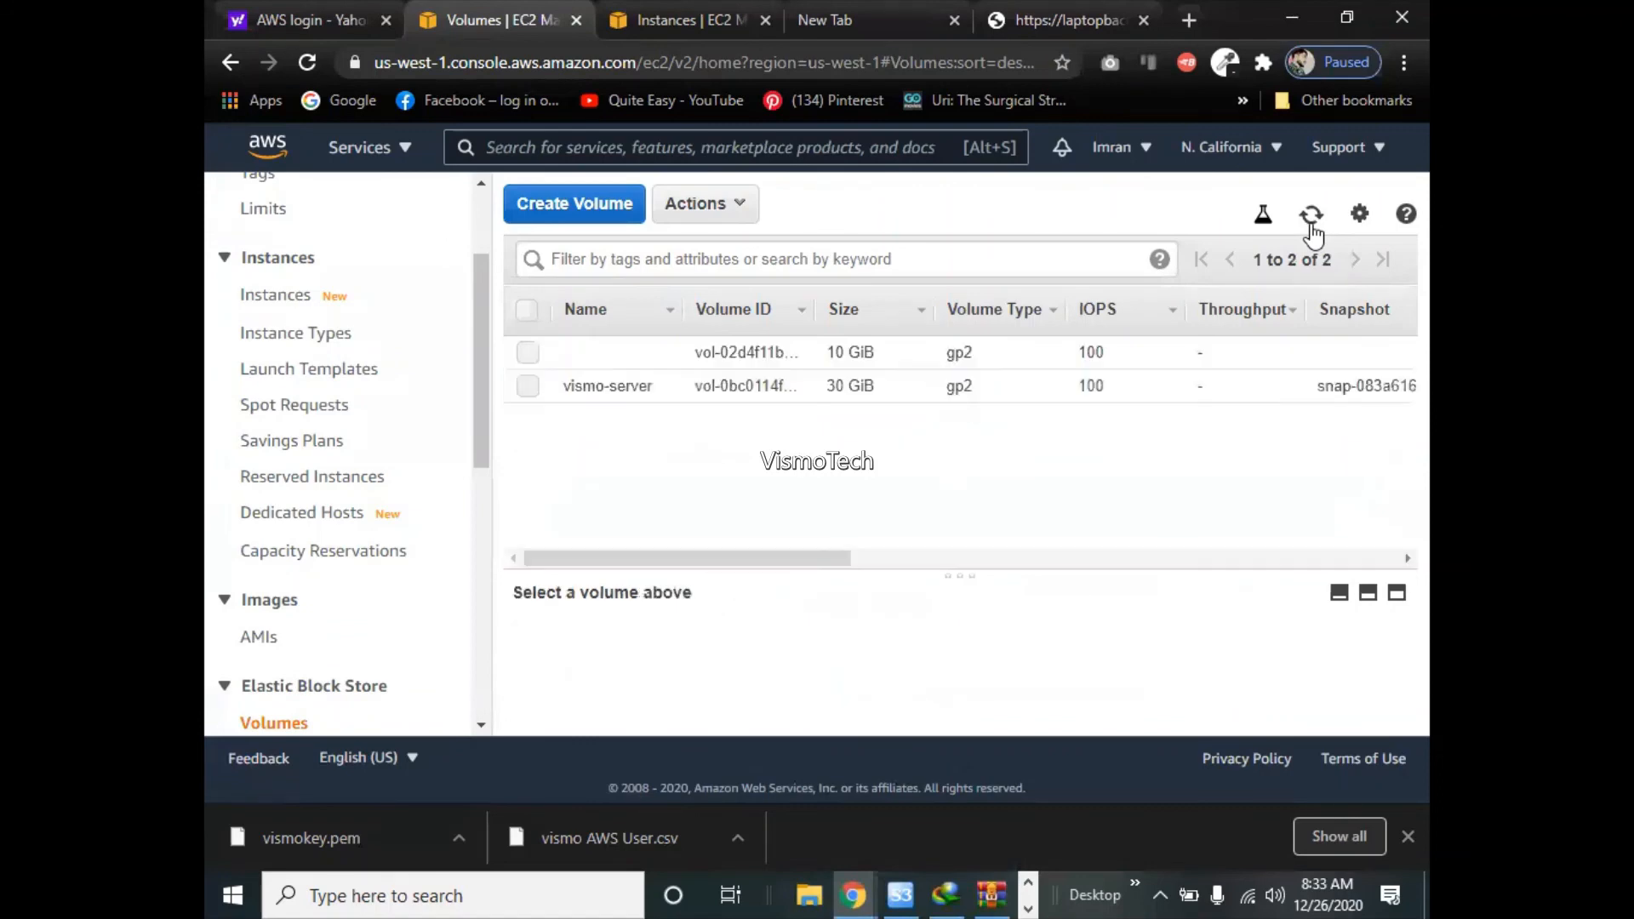
left_click_drag(729, 558, 616, 566)
left_click(259, 297)
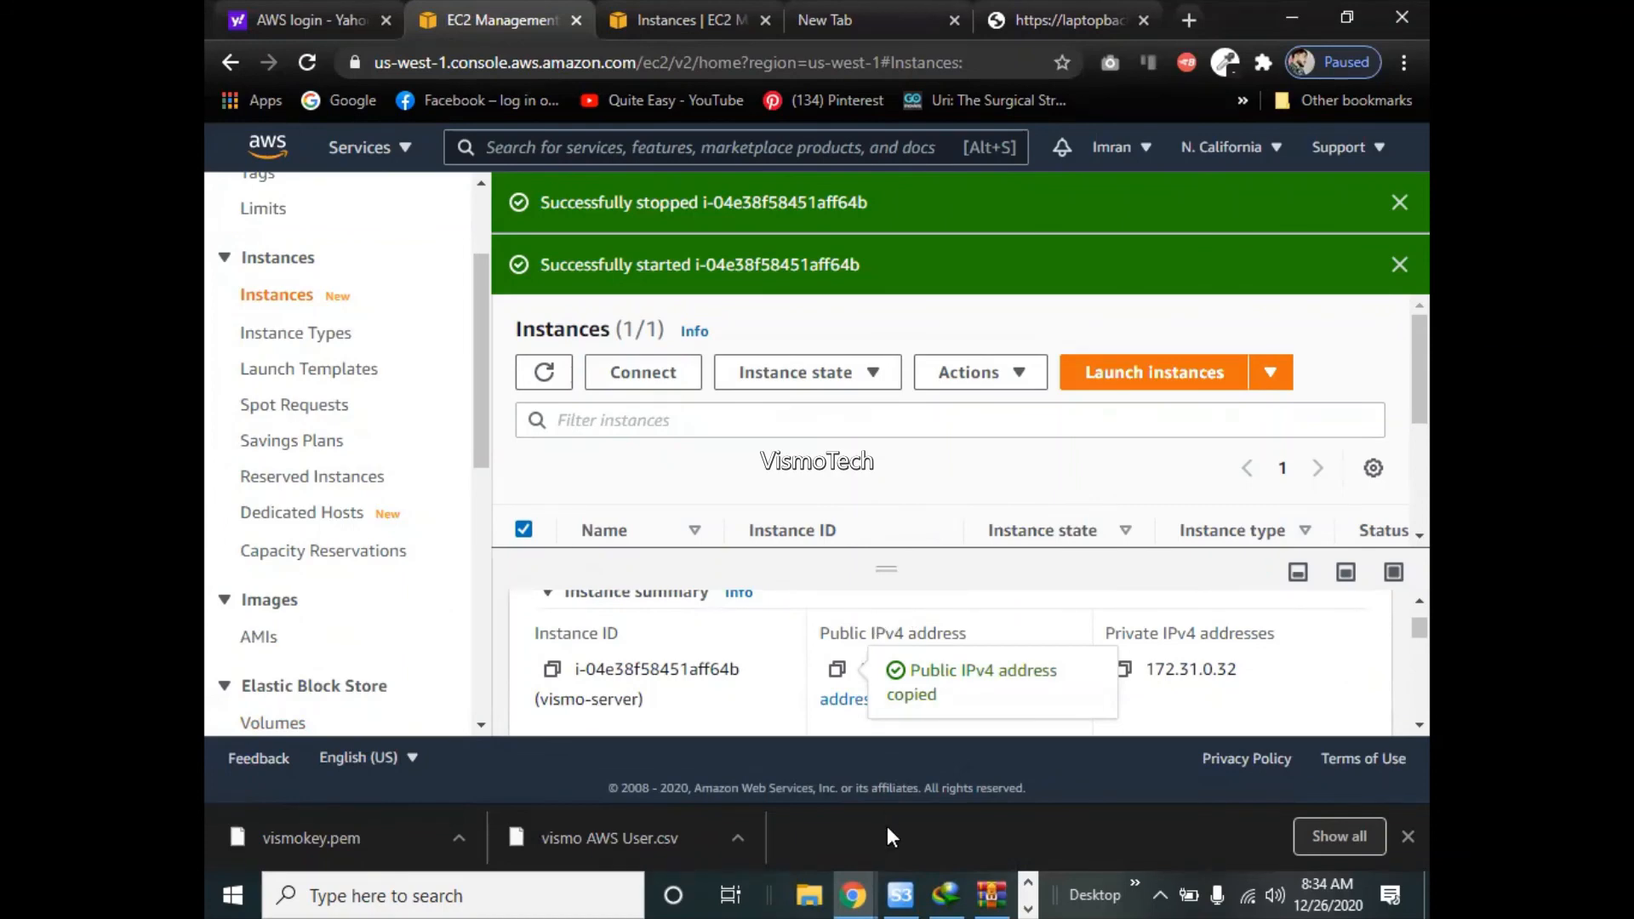
Bring the Notepad notes forward and select the server address 54.67.111.224.
key("alt+Tab")
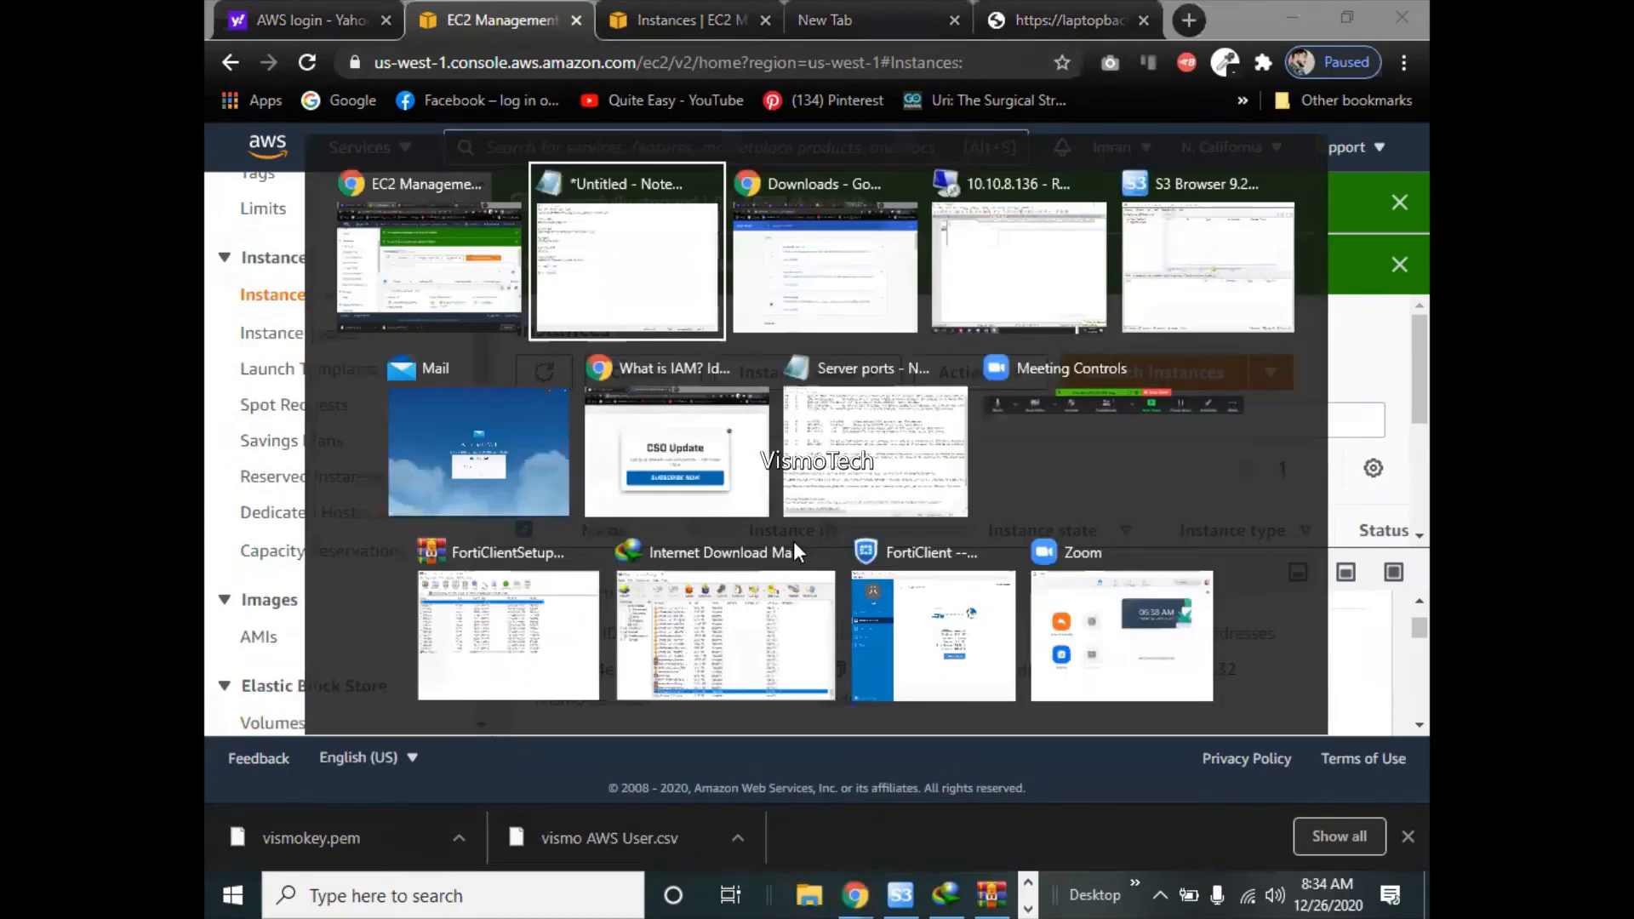
key("alt+Tab")
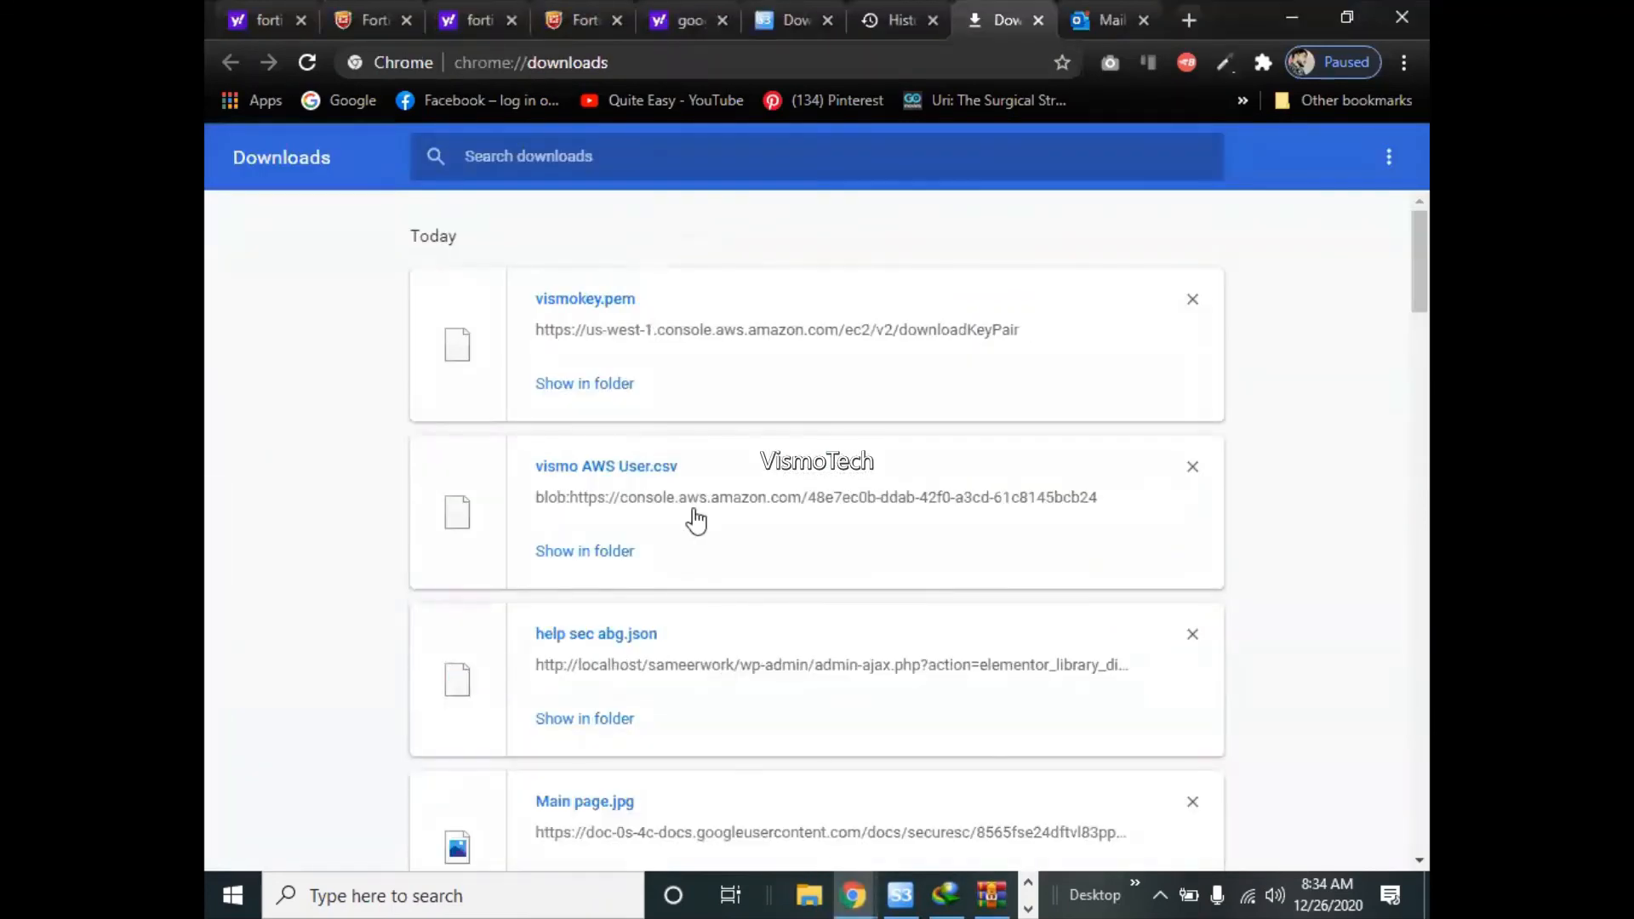
key("alt+Tab")
key("alt+Tab")
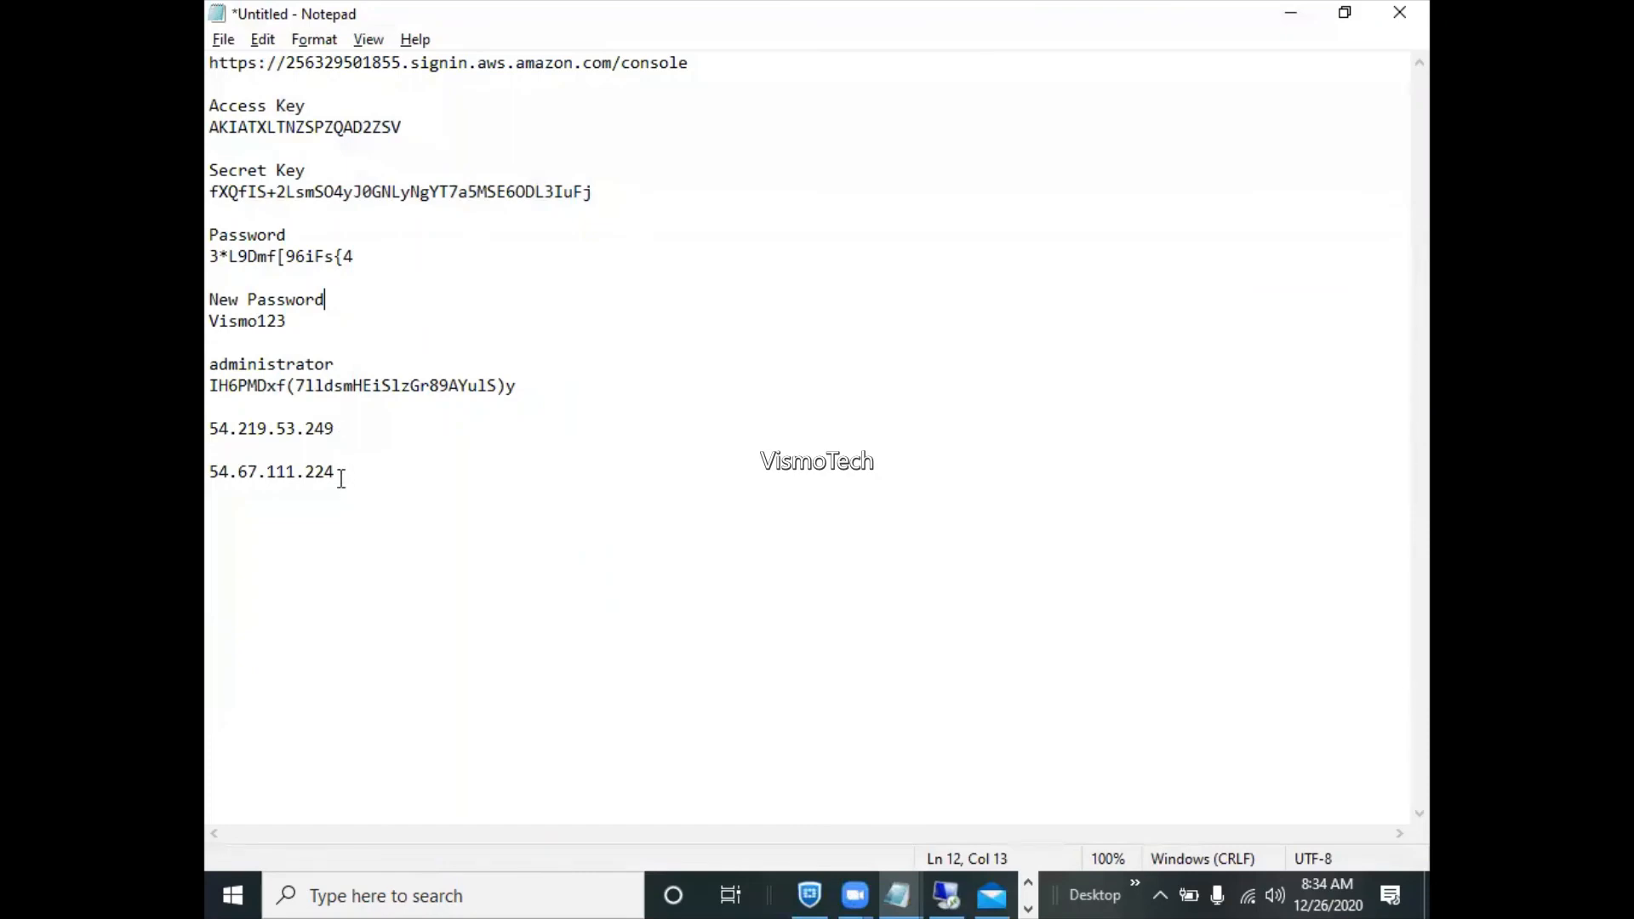
left_click_drag(341, 479, 221, 481)
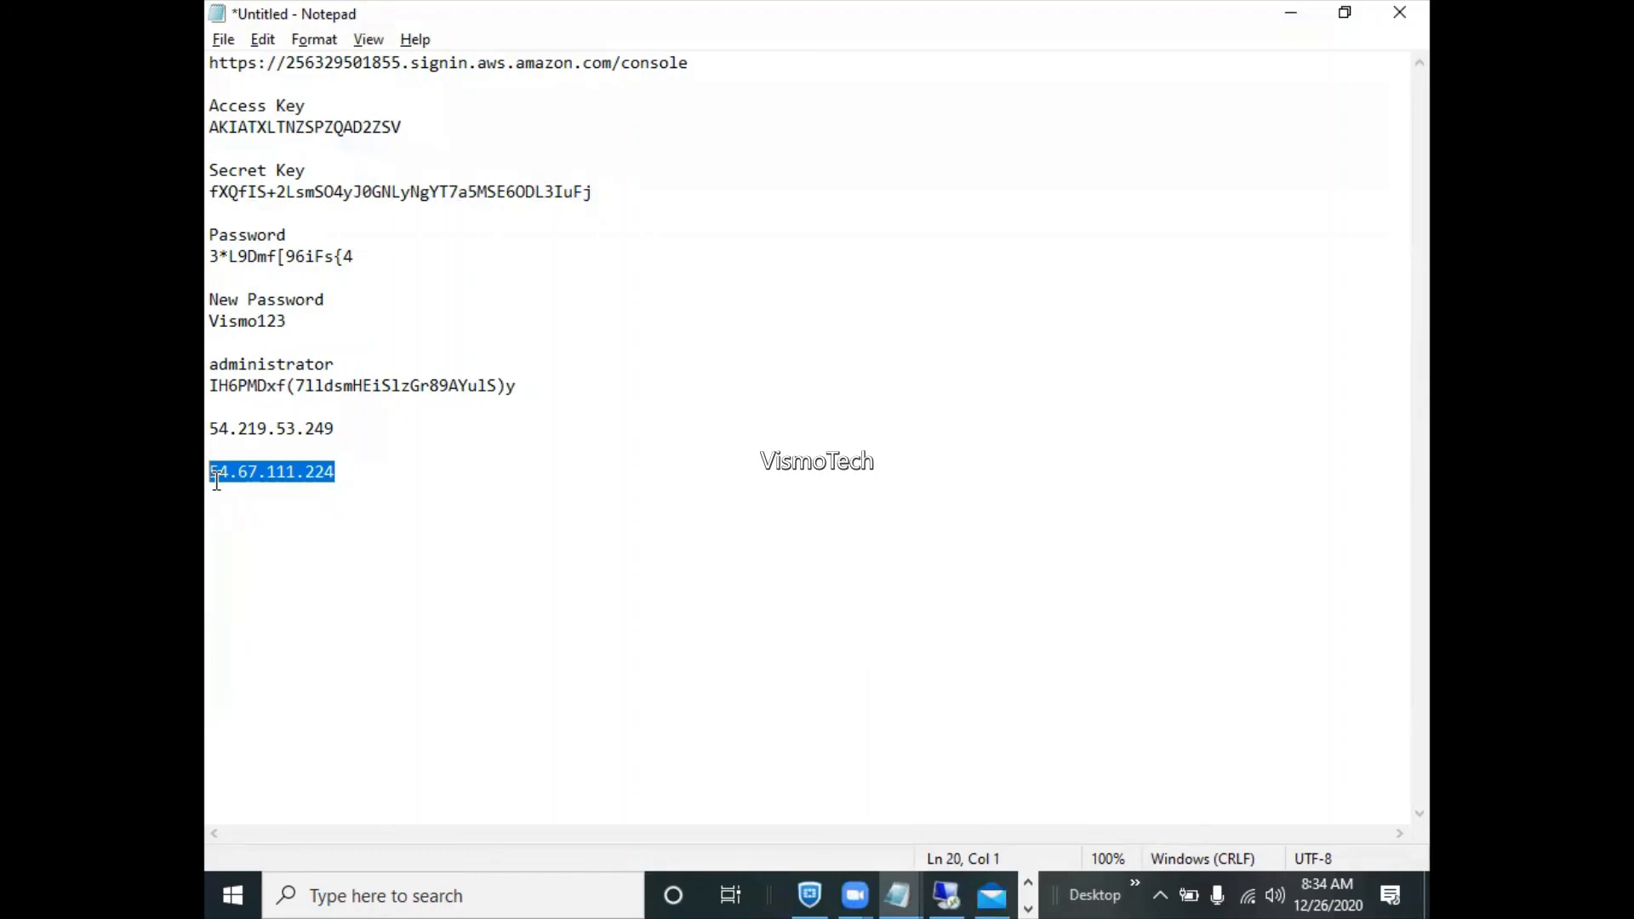
Start a Remote Desktop connection (mstsc /admin) to 54.67.111.224.
key("super+r")
key("Return")
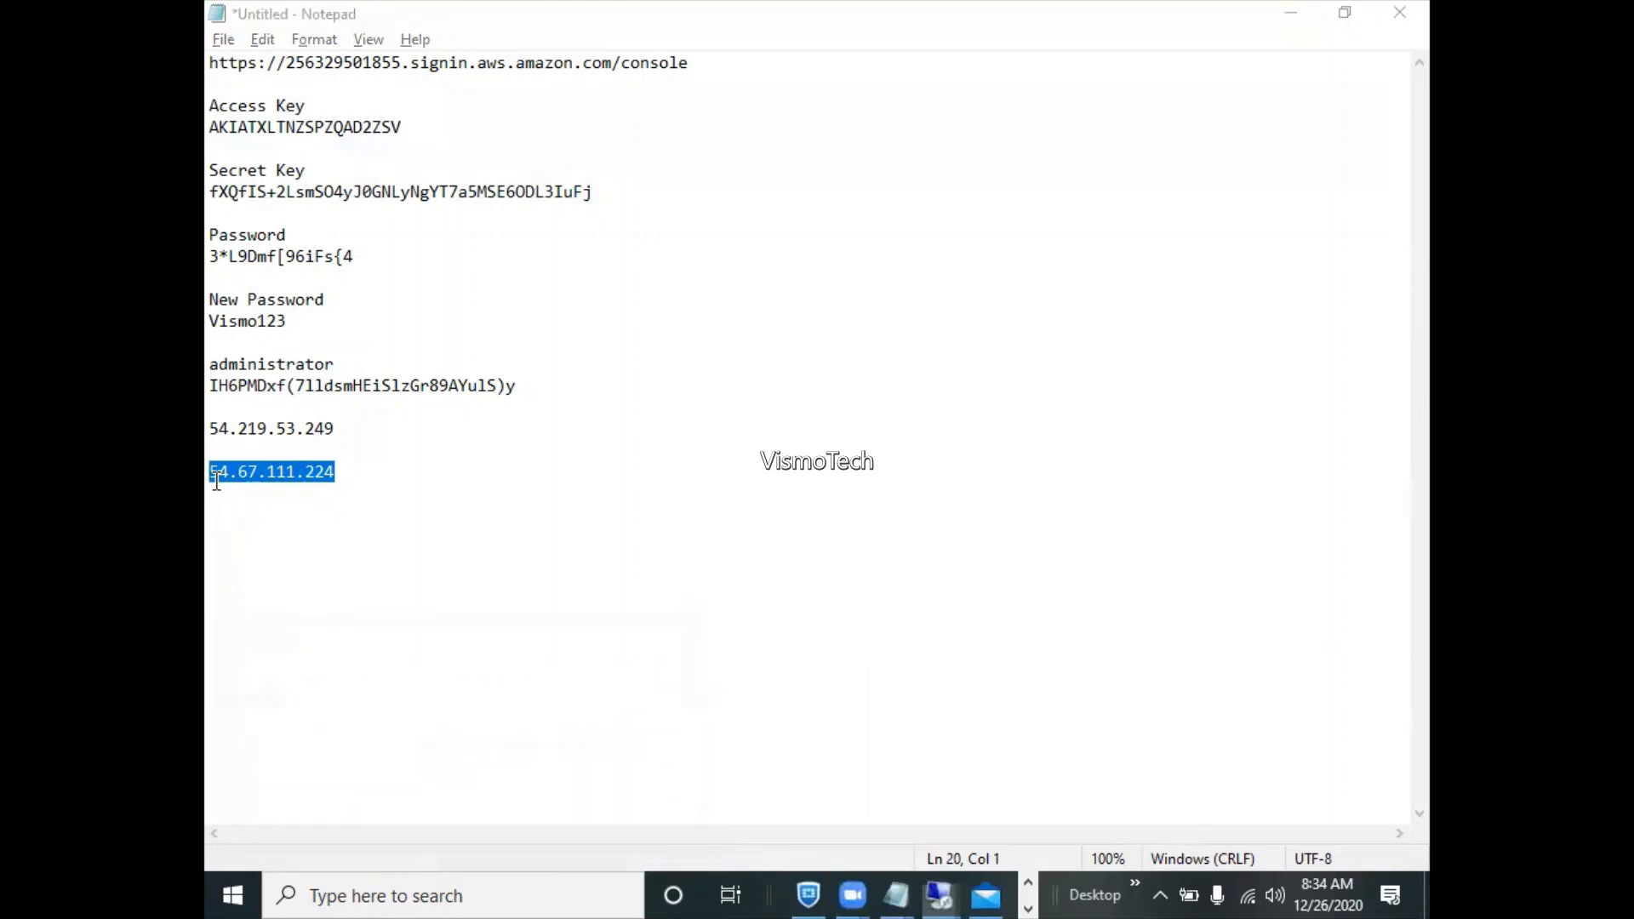
type("54.67.111.224")
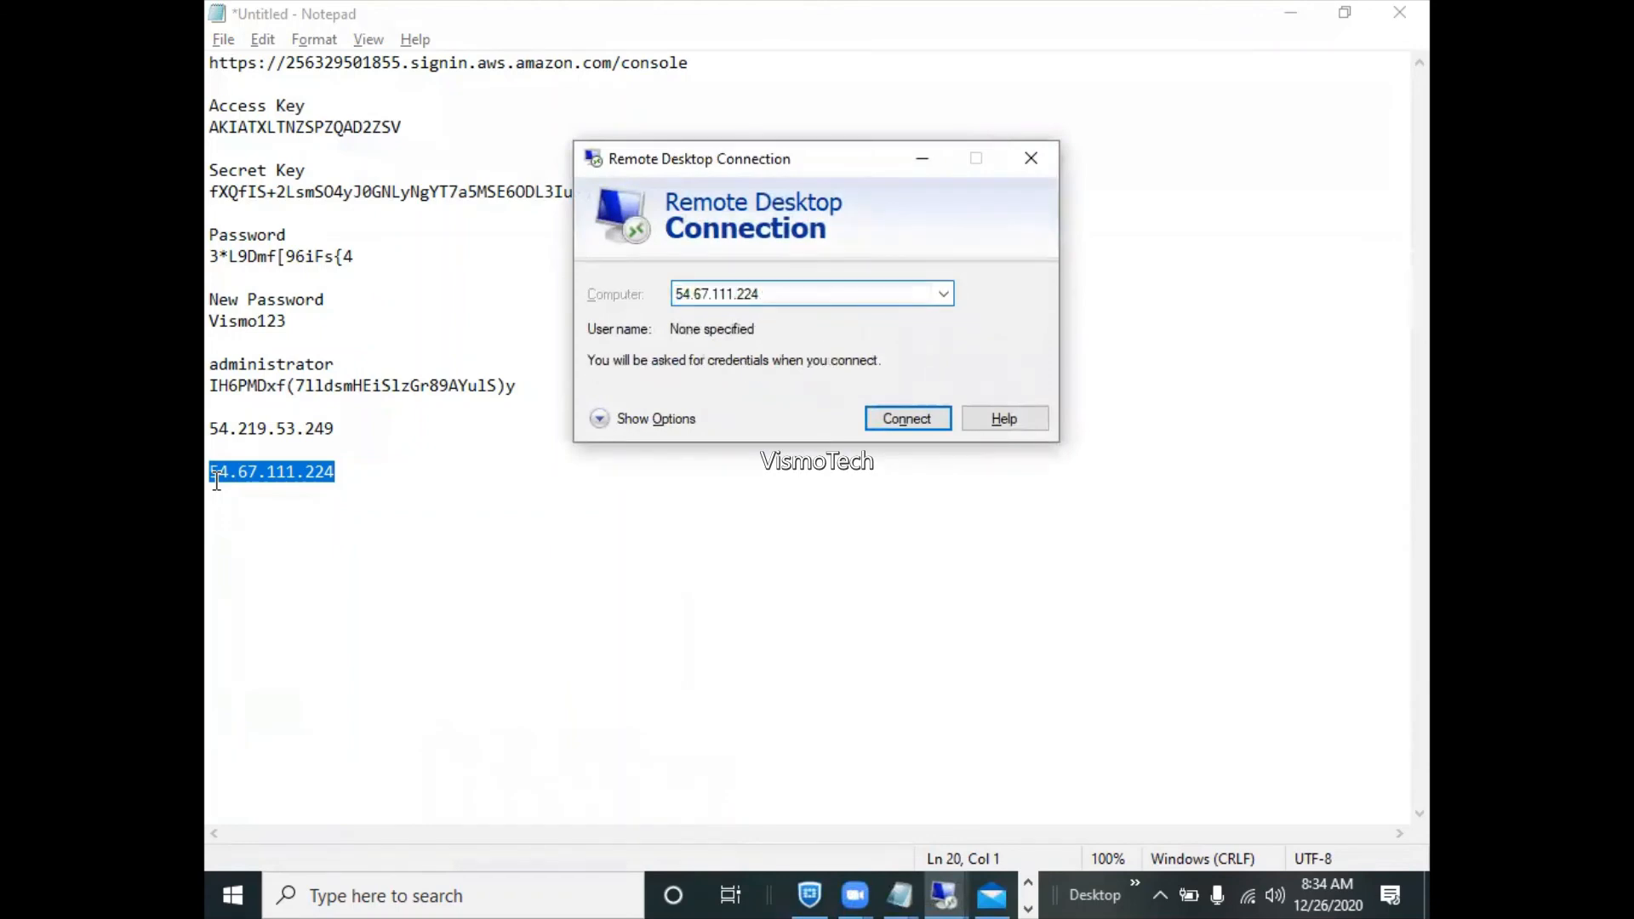
key("Return")
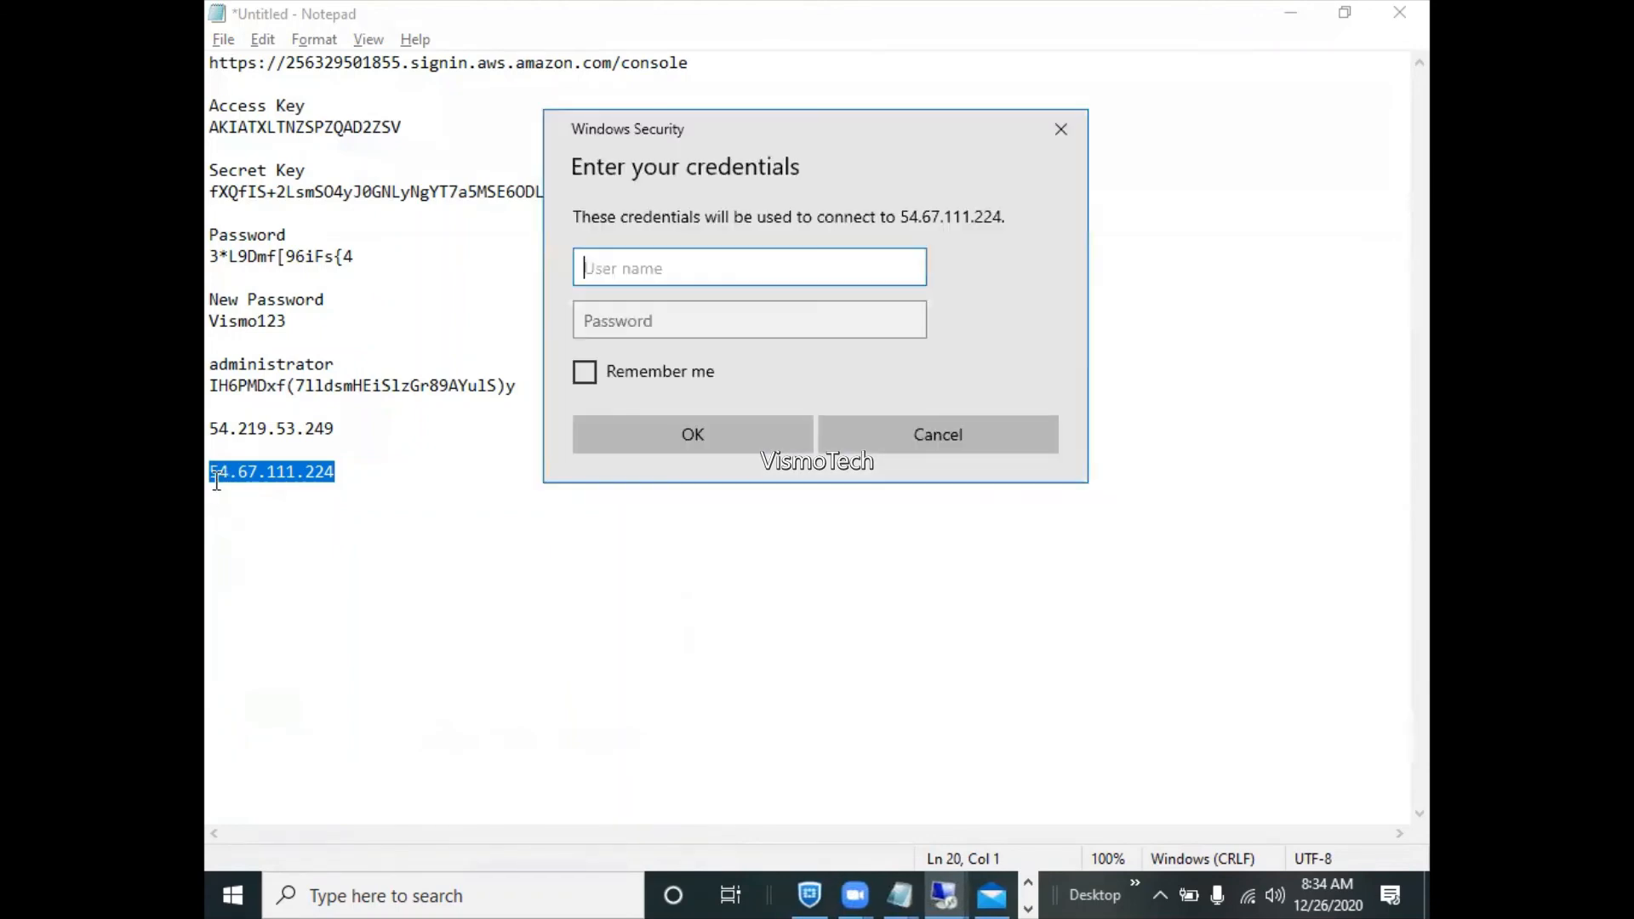
Sign in as administrator with the password copied from the notes, remember credentials, and accept the certificate.
left_click(513, 387)
left_click(277, 417)
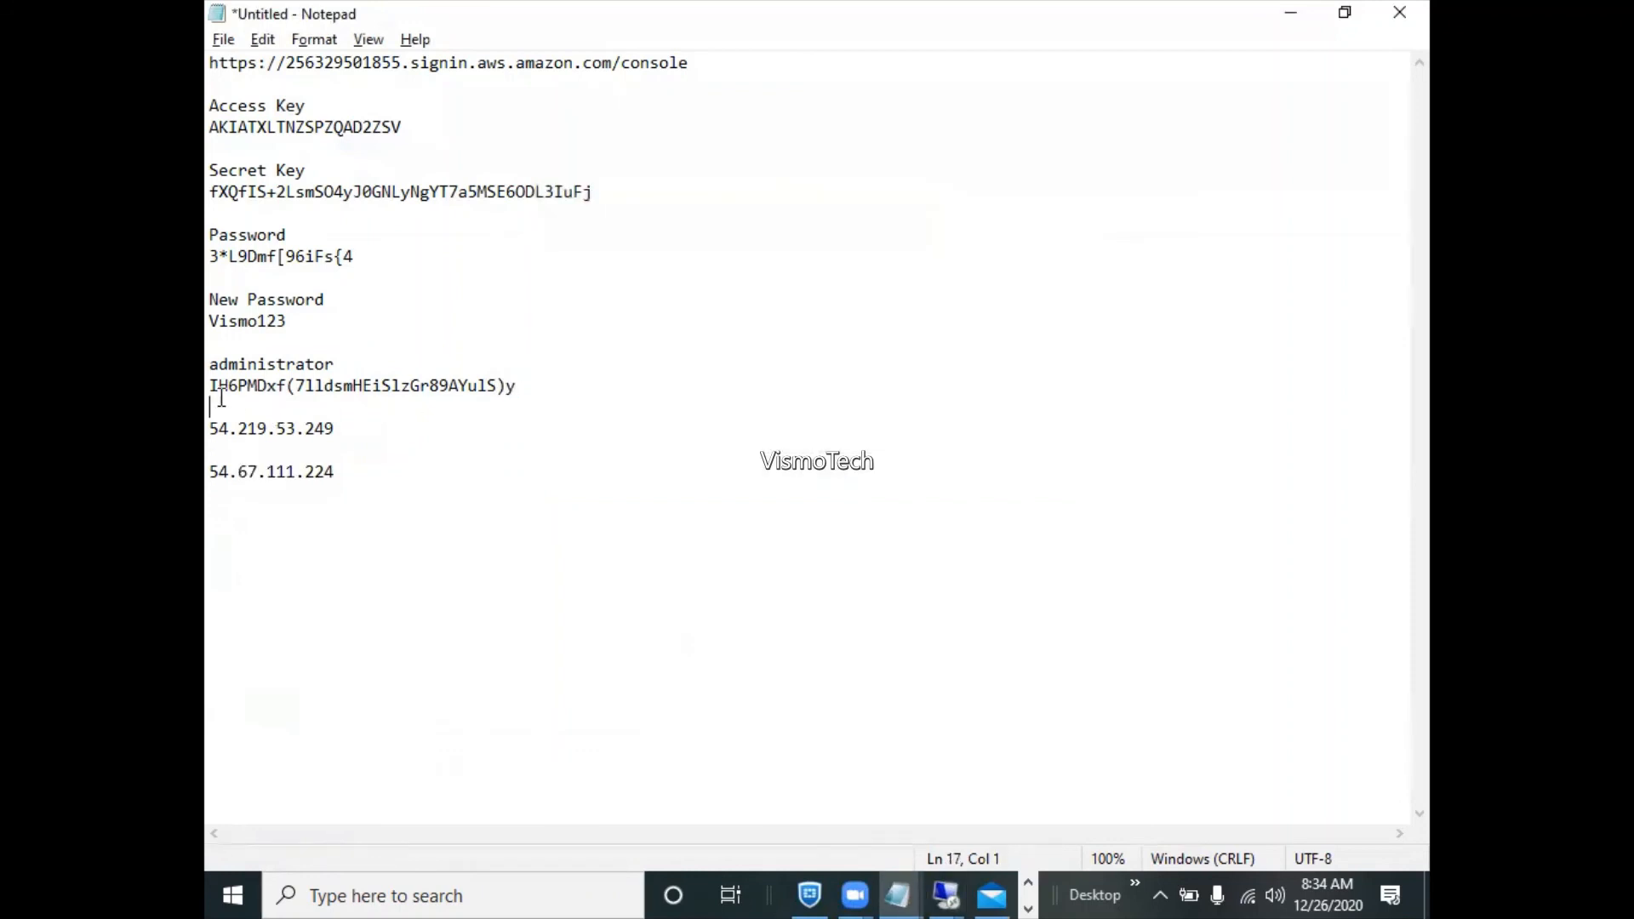
key("shift+Up")
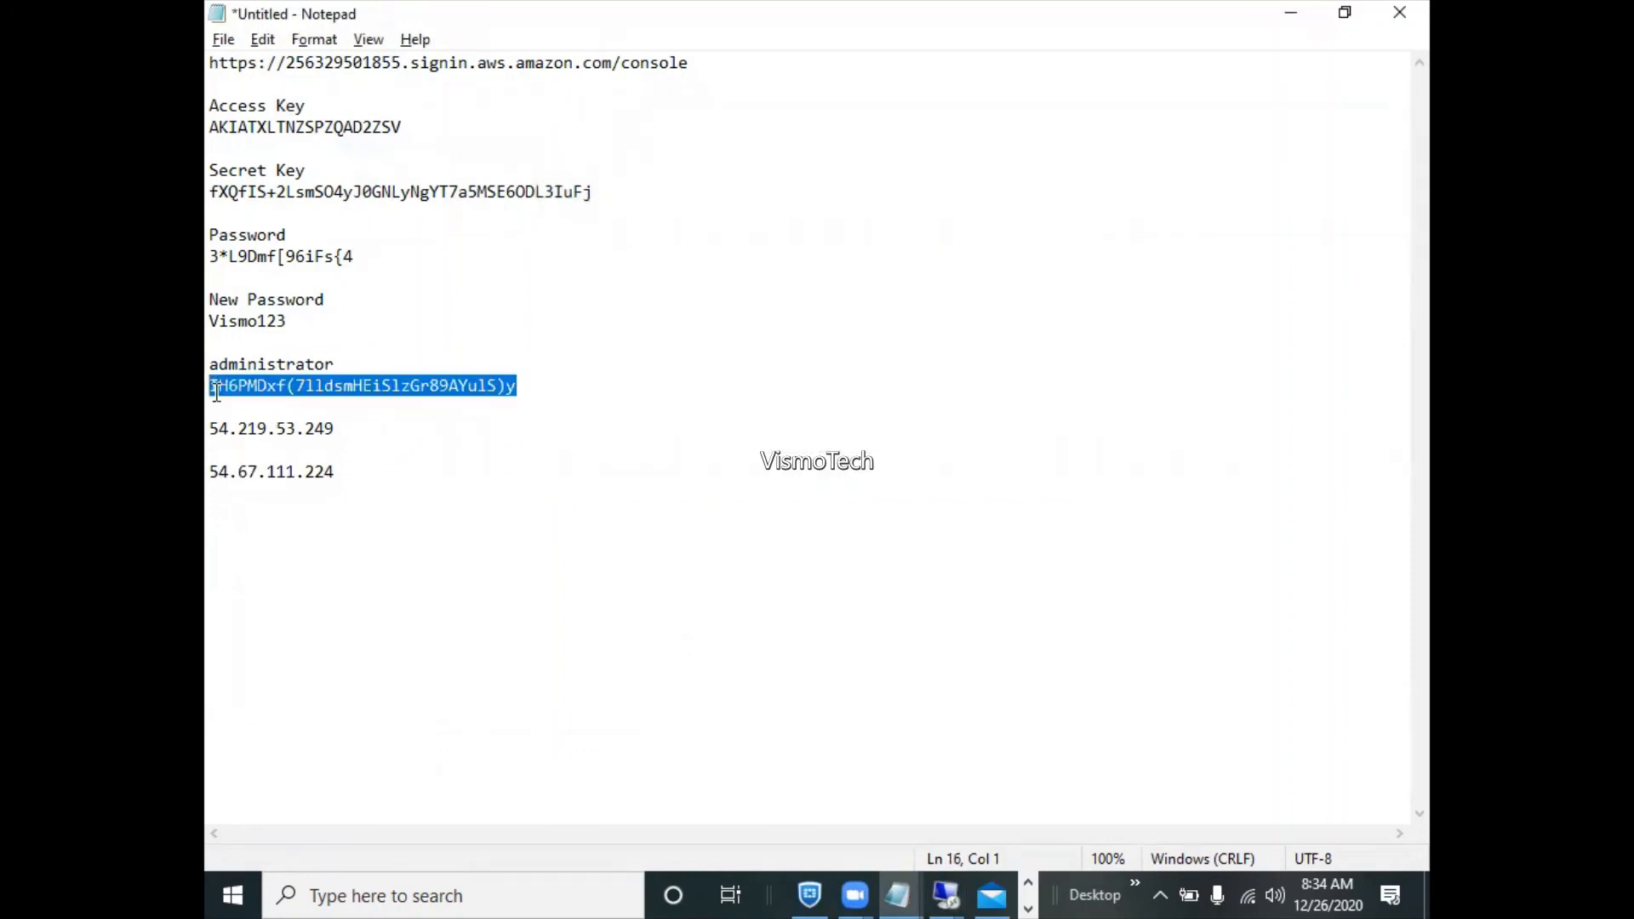
key("alt+Tab")
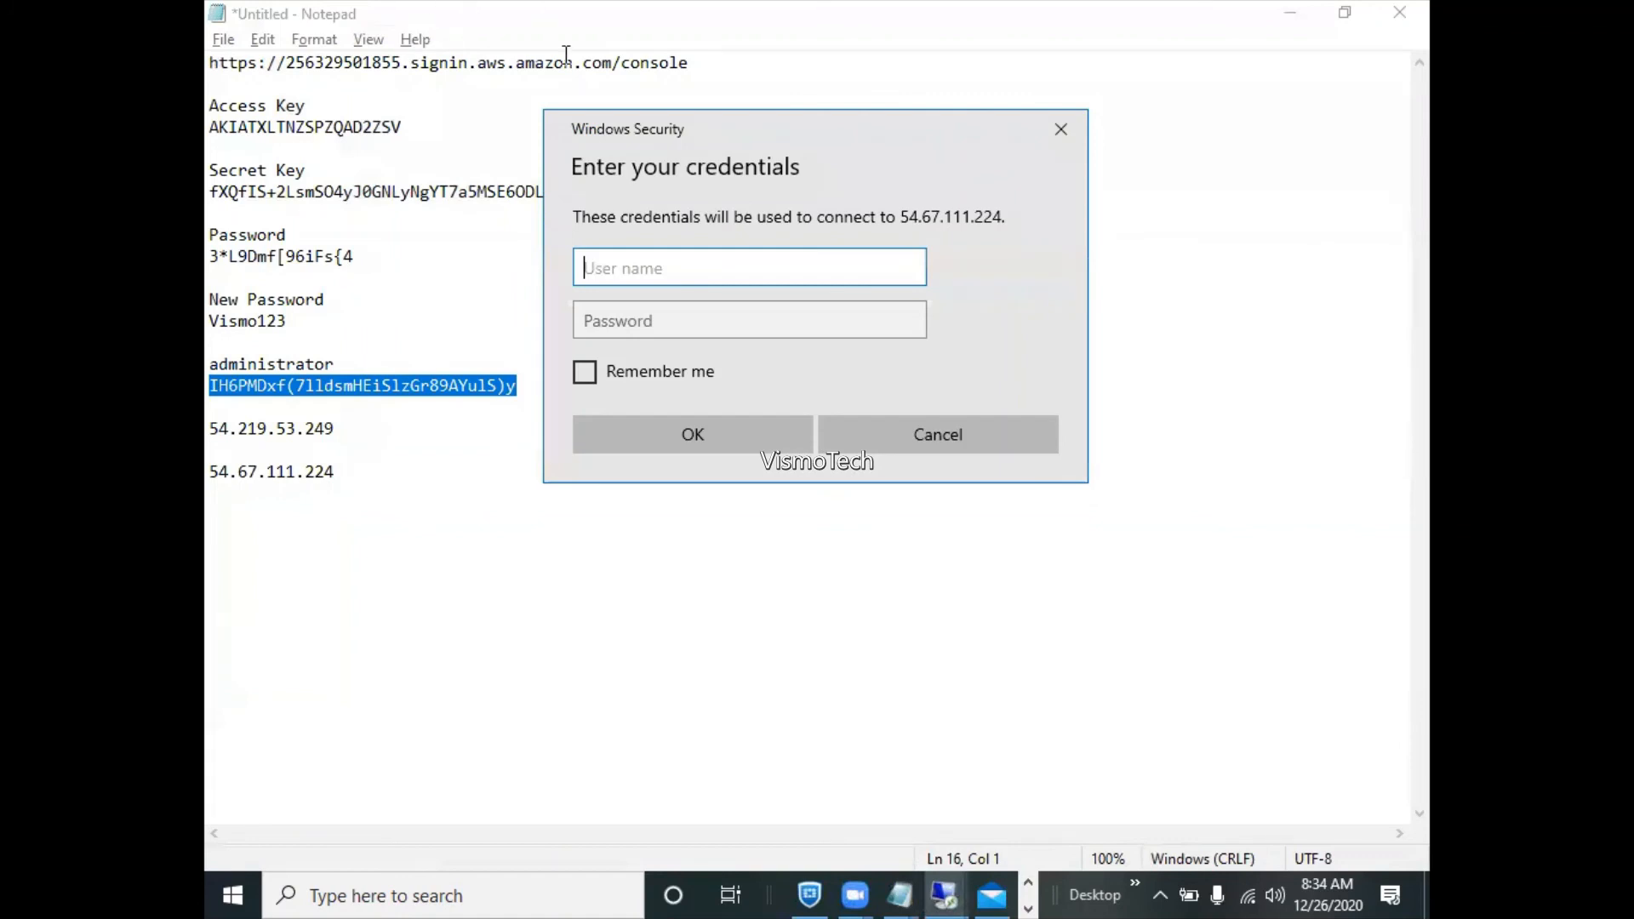
type("administrator")
key("Tab")
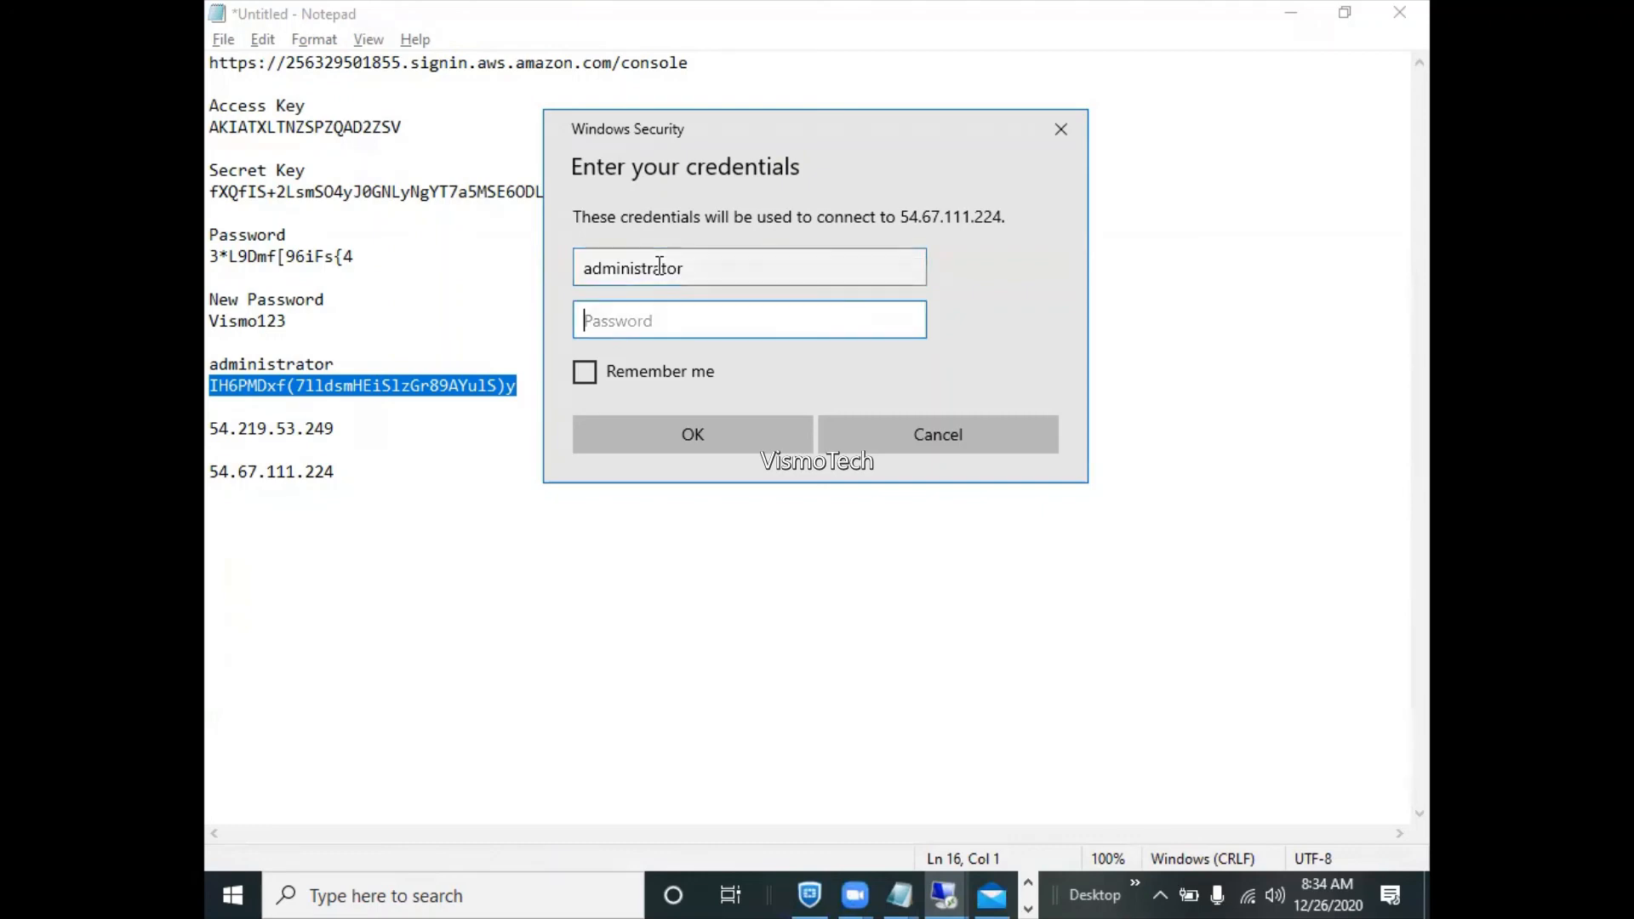
key("ctrl+v")
left_click(652, 374)
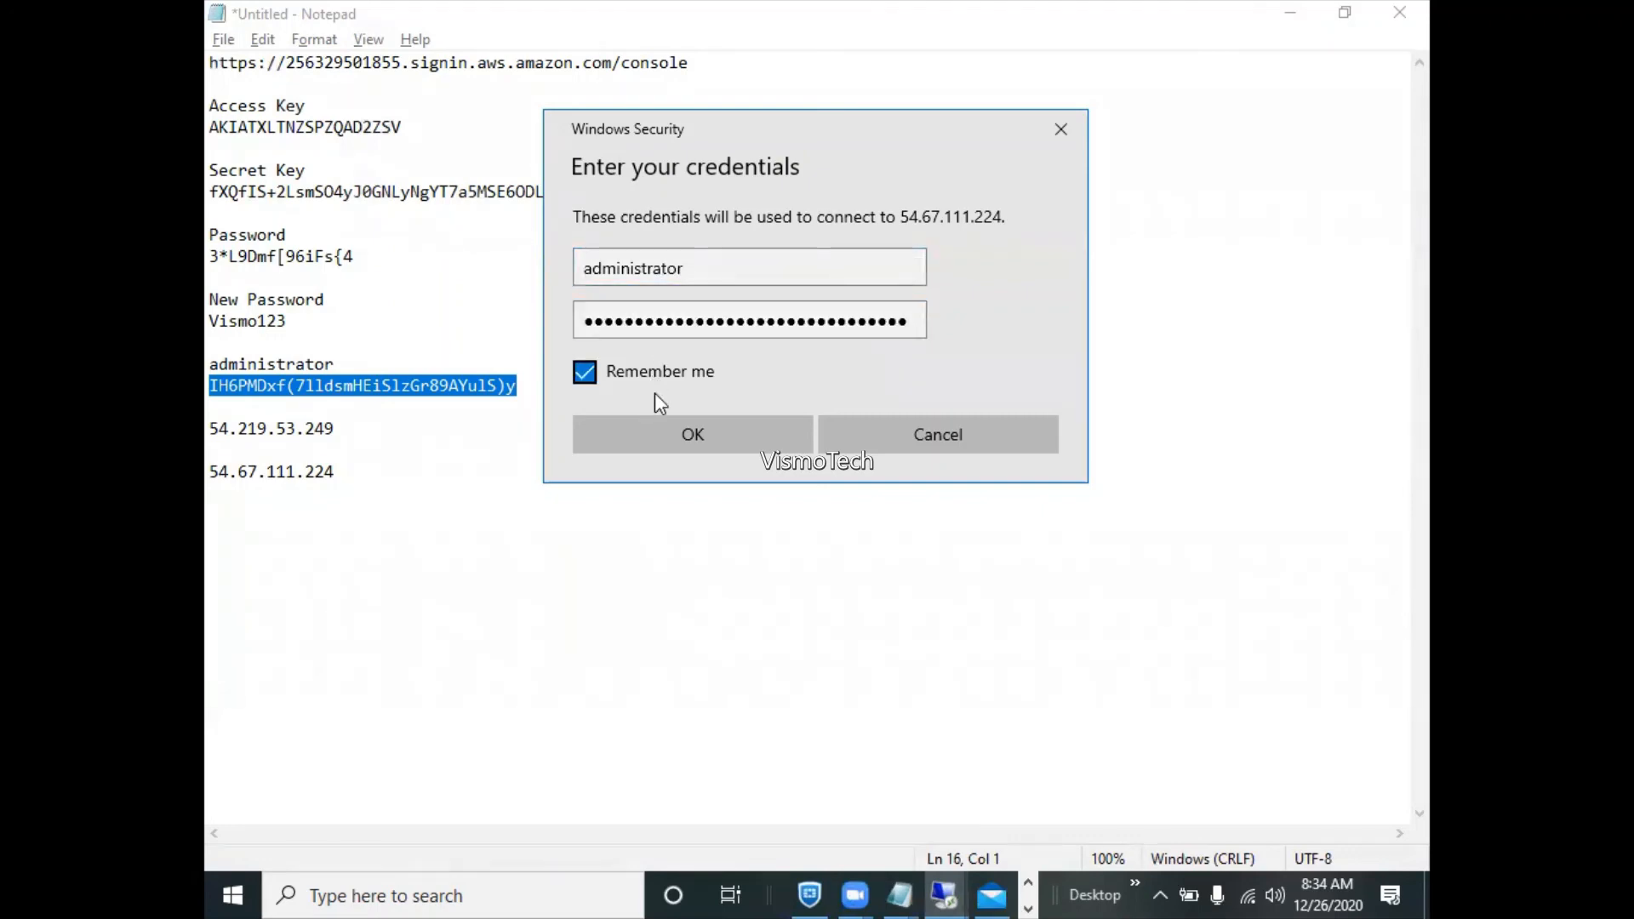
left_click(667, 436)
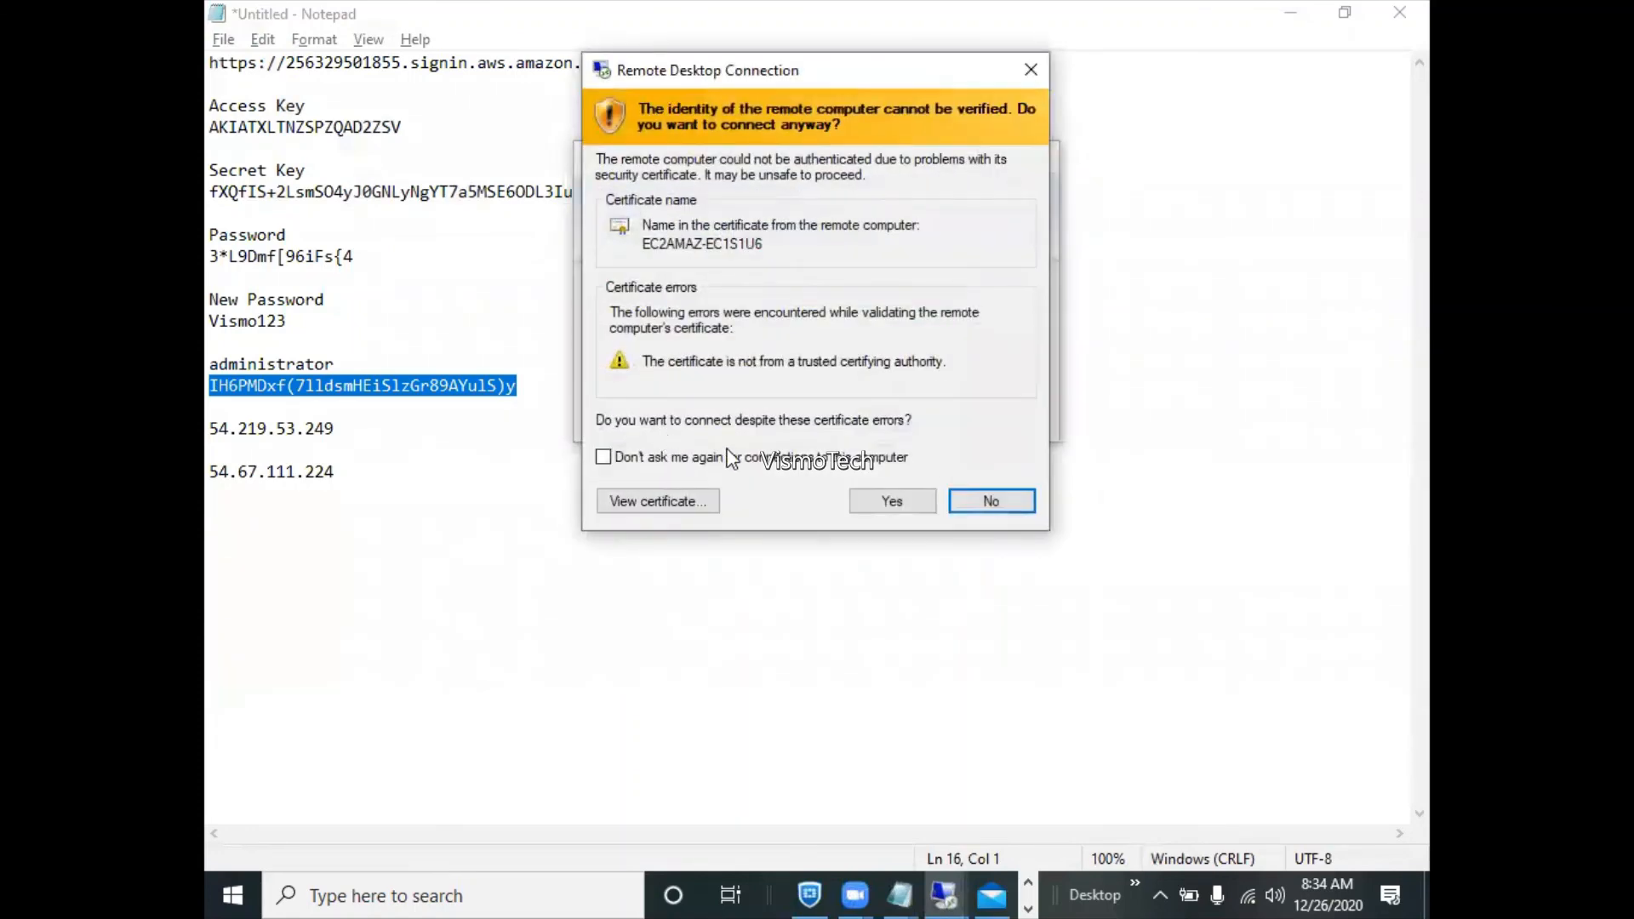
left_click(889, 501)
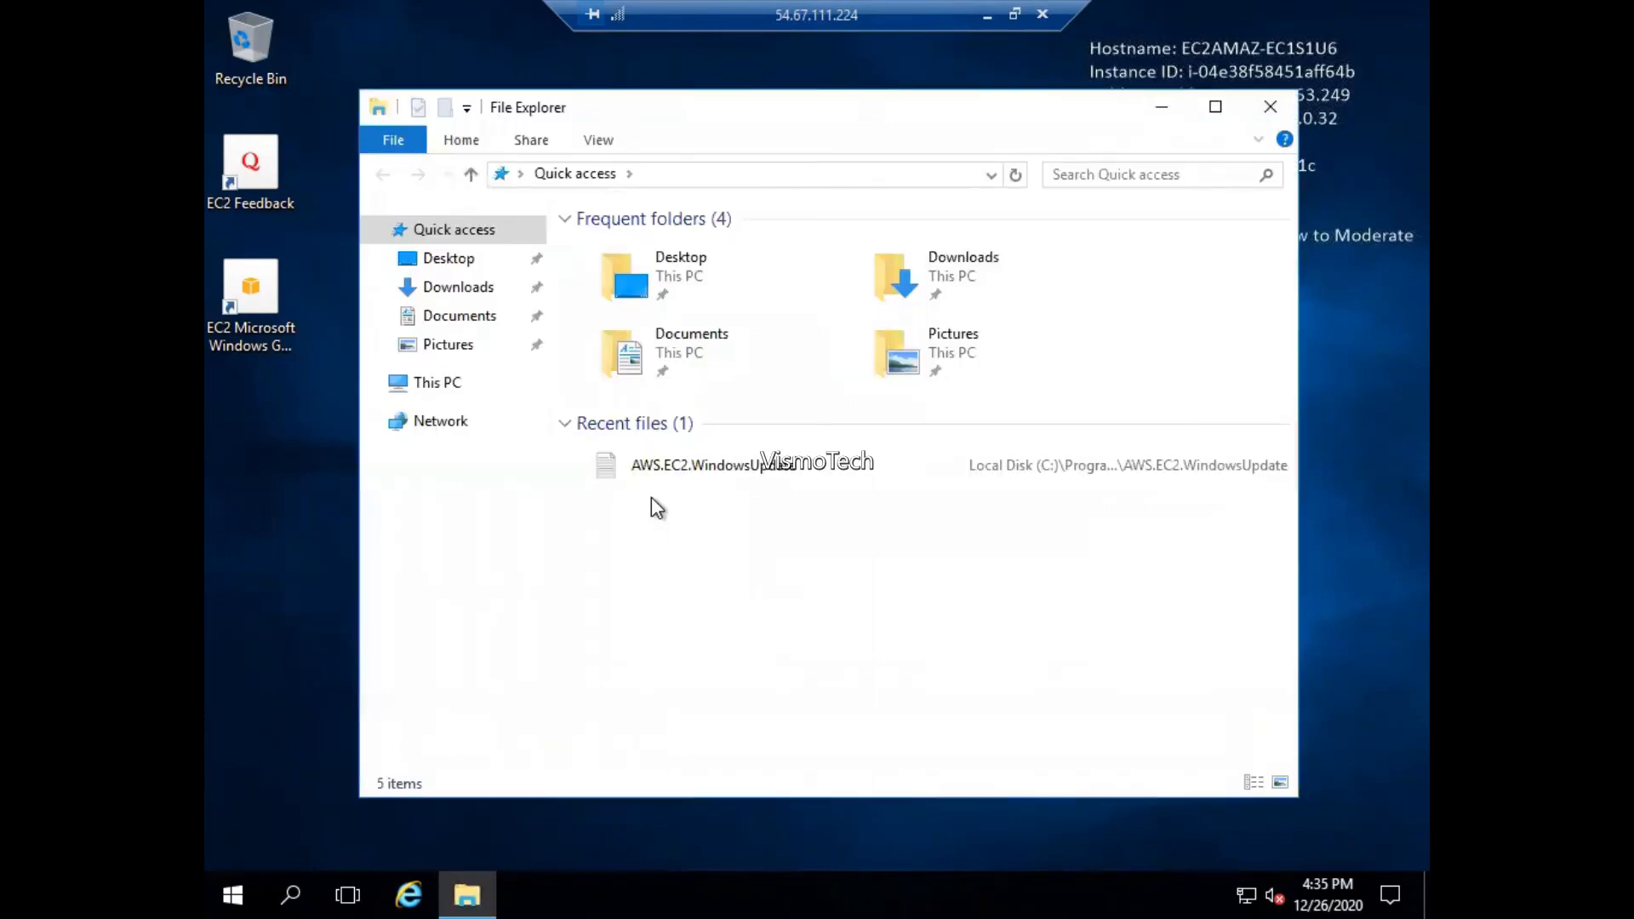
View This PC on the server, showing only Local Disk (C:), then minimise the remote session.
left_click(452, 393)
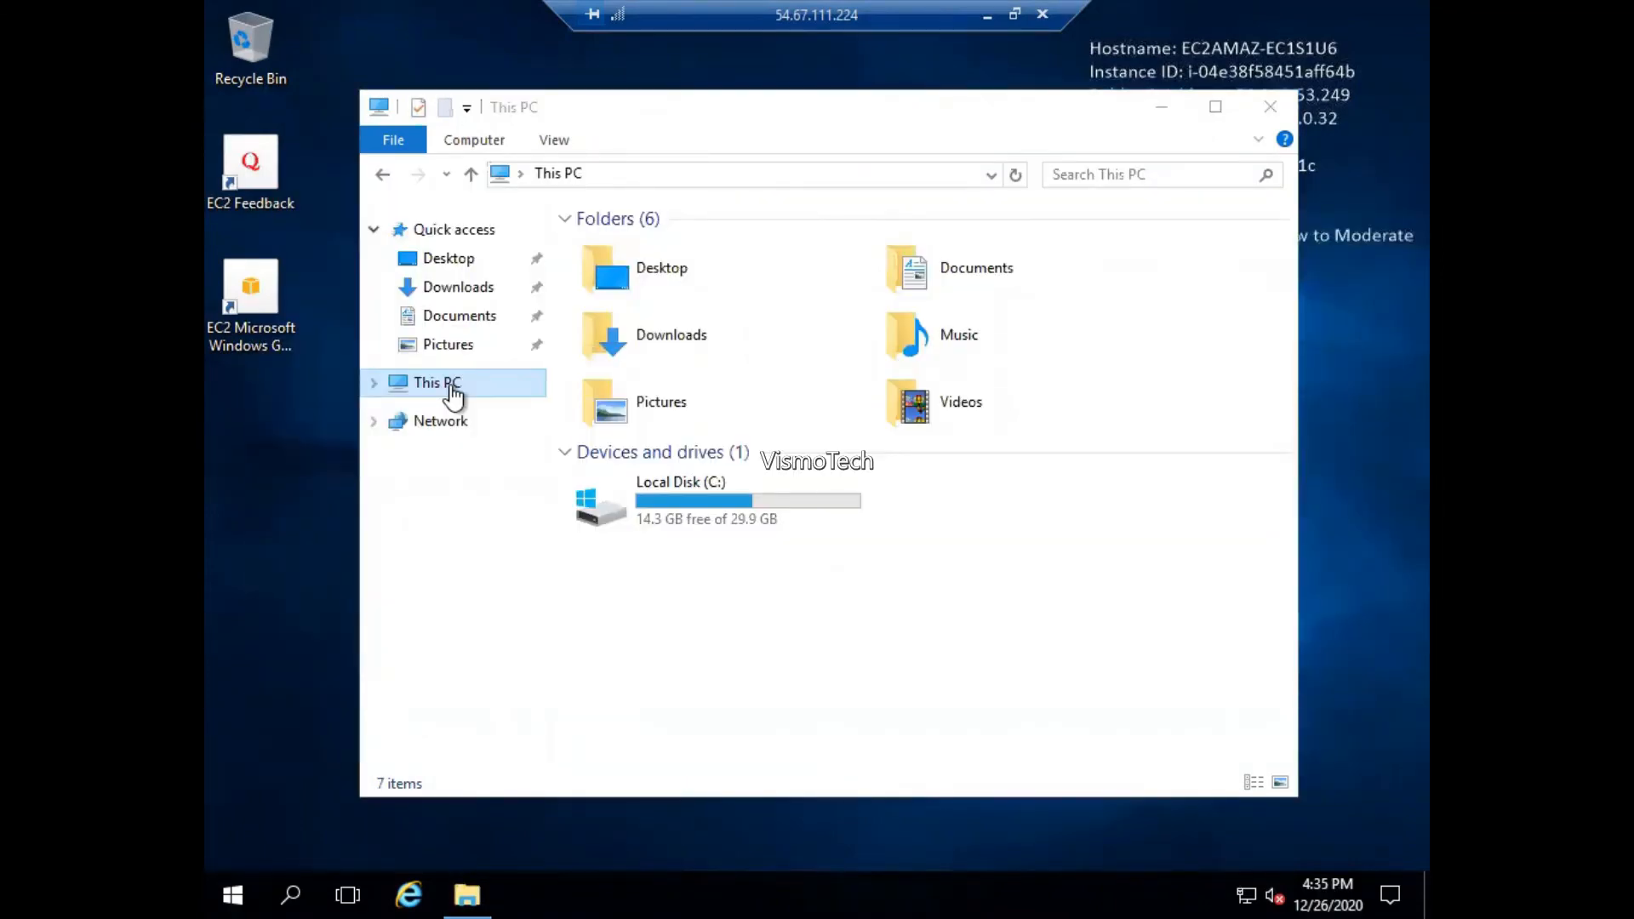
left_click(983, 12)
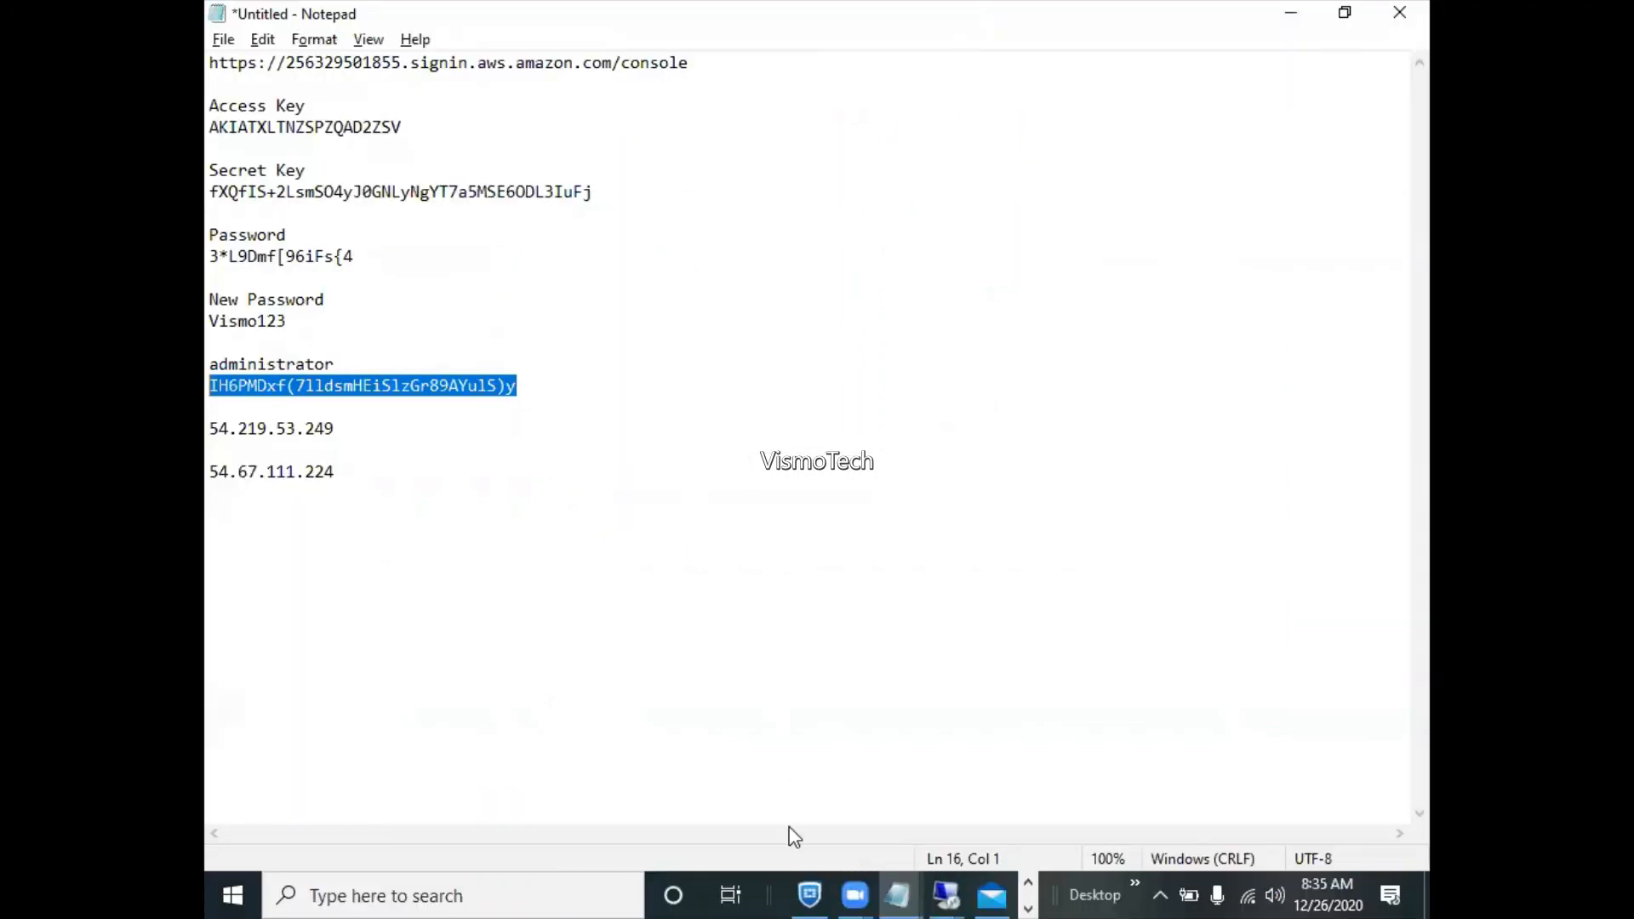
Return to the EC2 console and dismiss the instance-stopped and instance-started notifications.
key("alt+Tab")
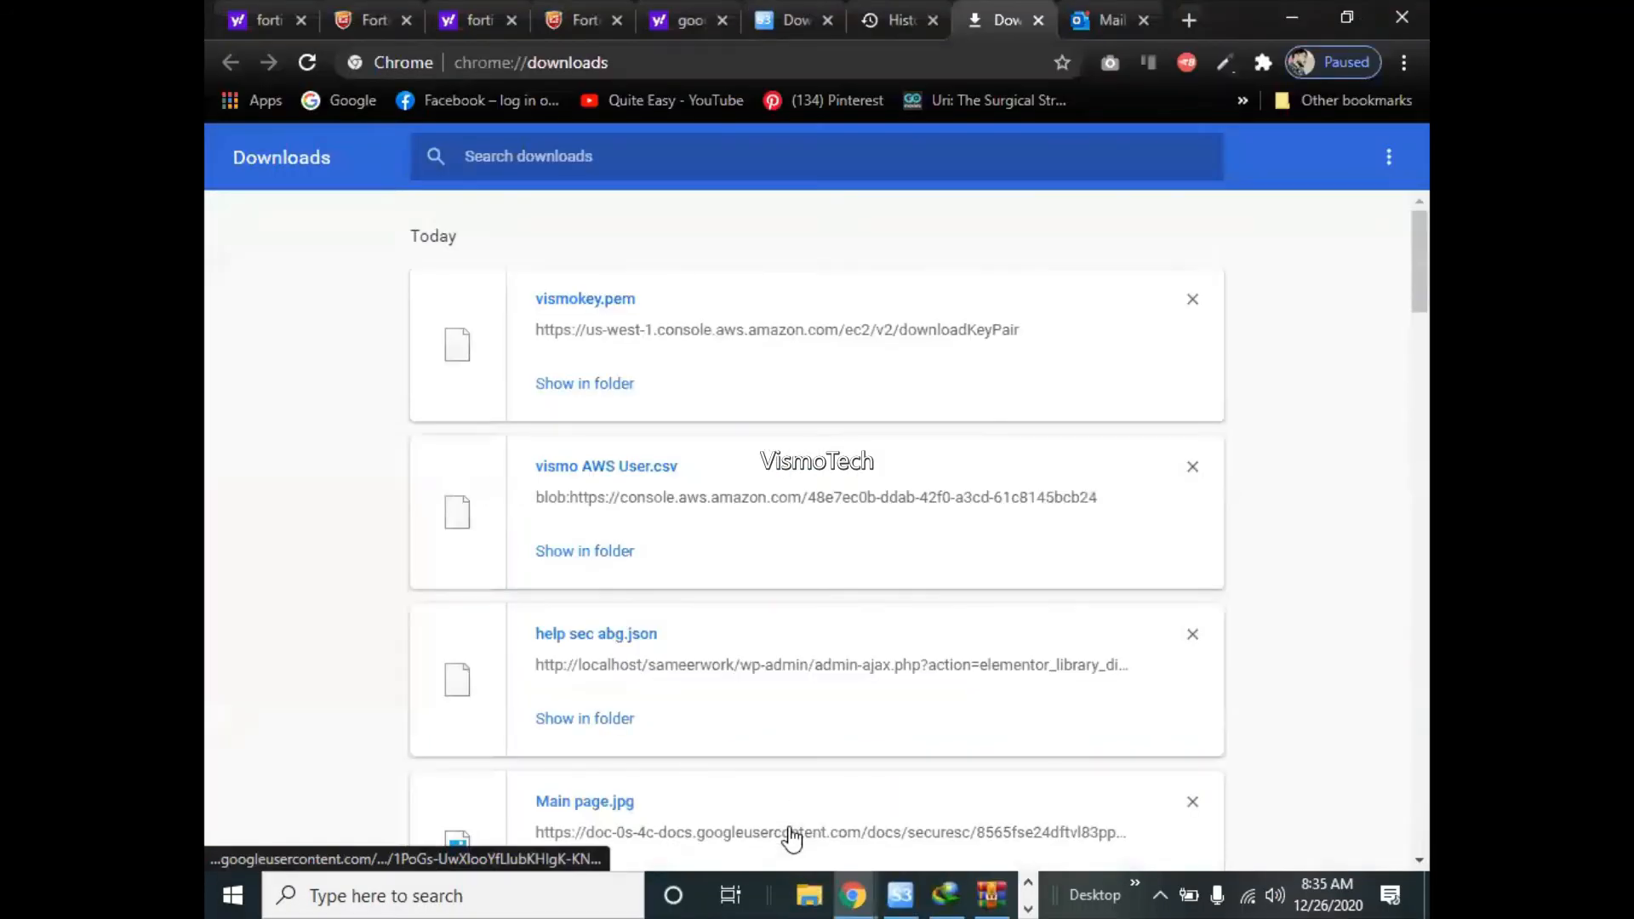
key("alt+Tab")
key("alt+Tab")
key("alt+Tab")
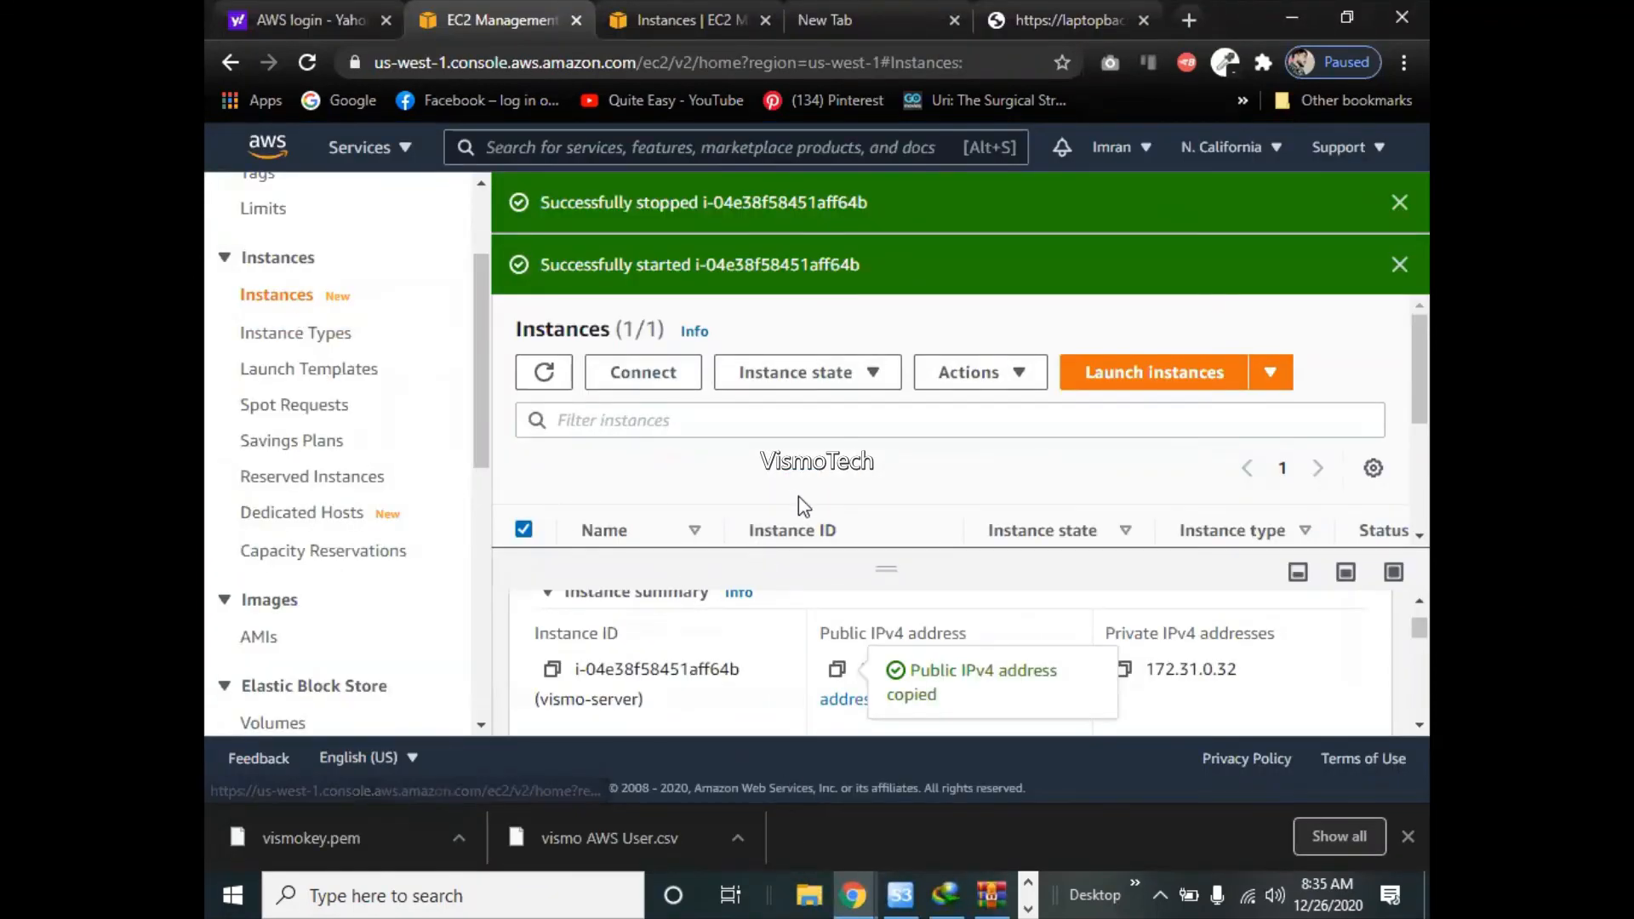
left_click_drag(856, 555, 858, 658)
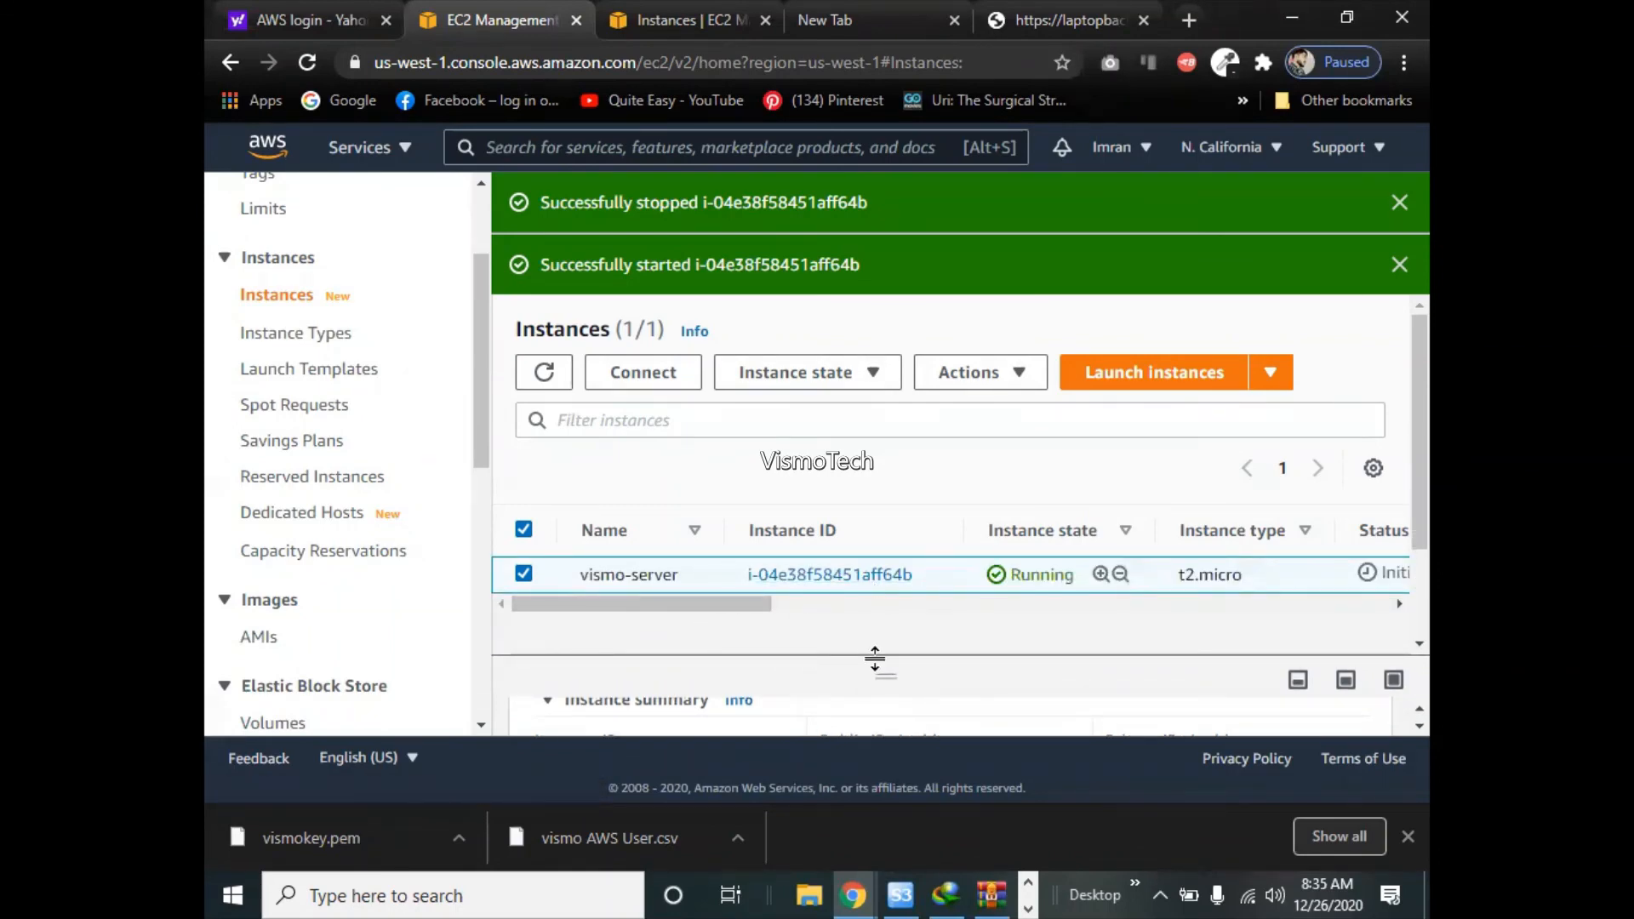
left_click(1398, 205)
left_click(1396, 207)
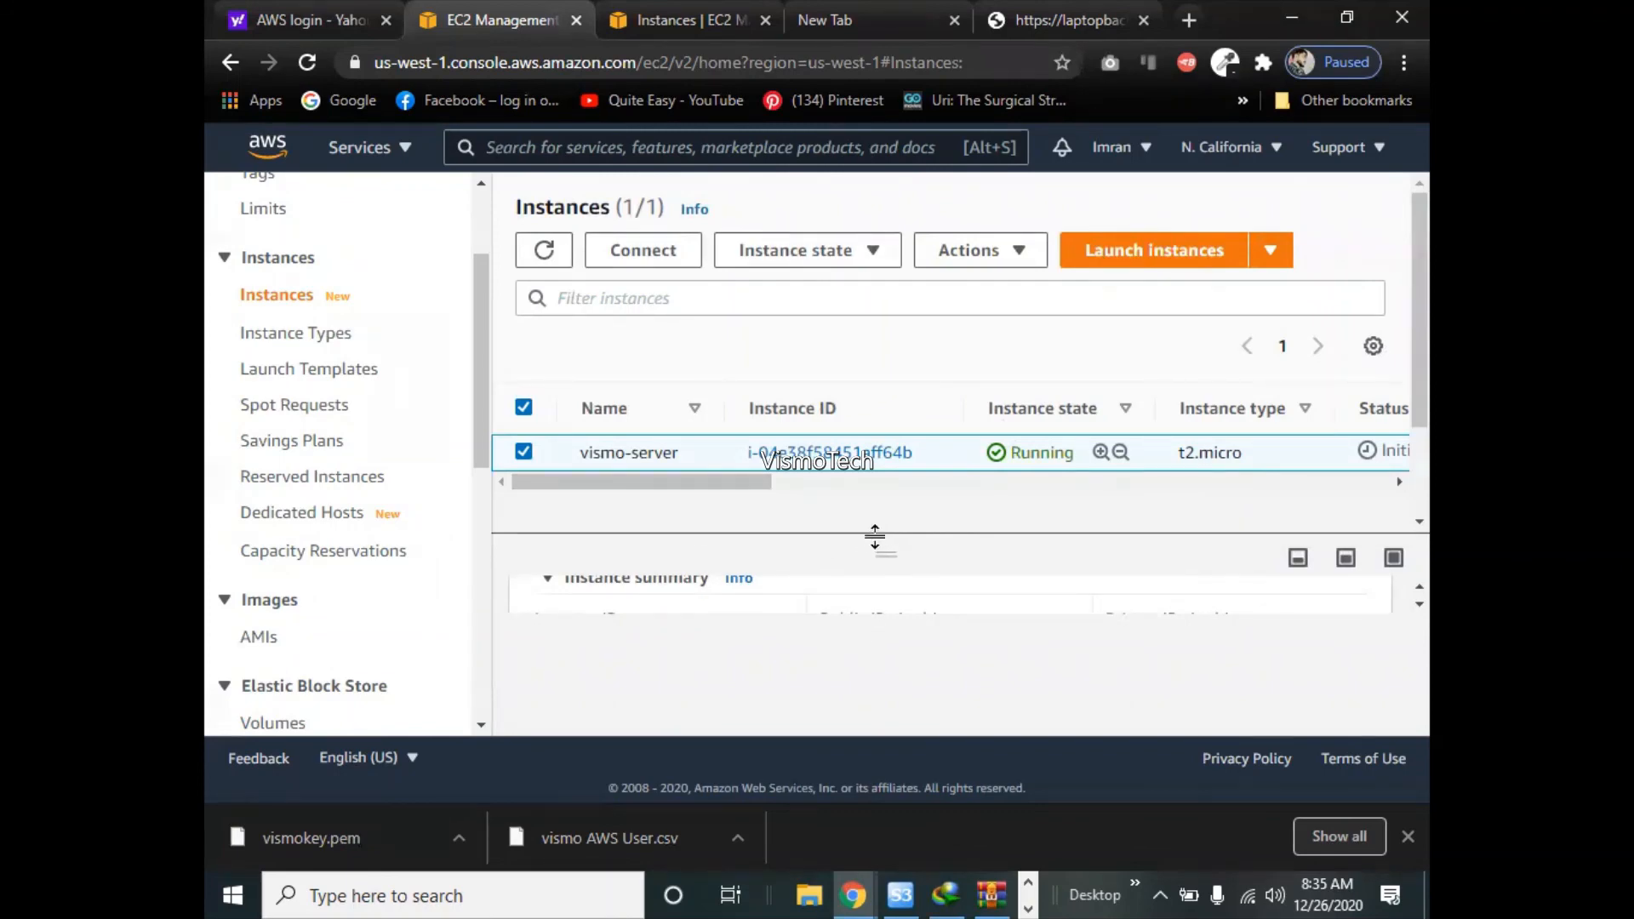
Enlarge the details pane and review vismo-server's running t2.micro Windows instance details.
mouse_move(873, 539)
left_mouse_down()
mouse_move(870, 479)
mouse_move(860, 539)
left_mouse_up()
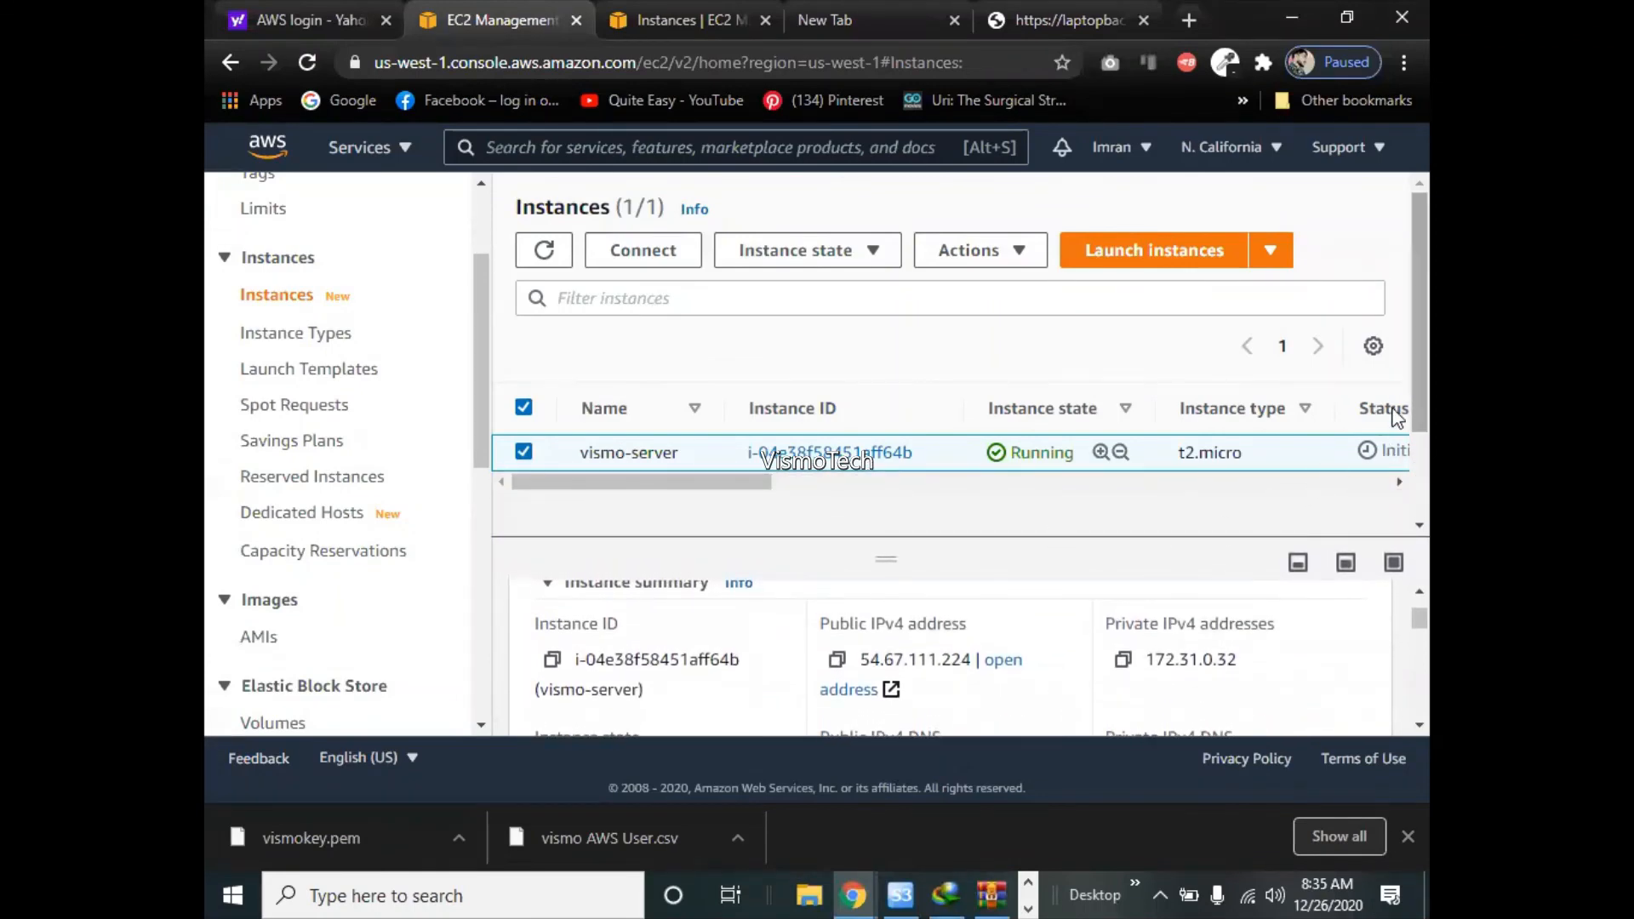
scroll(1396, 485, "down", 2)
scroll(1396, 489, "up", 1)
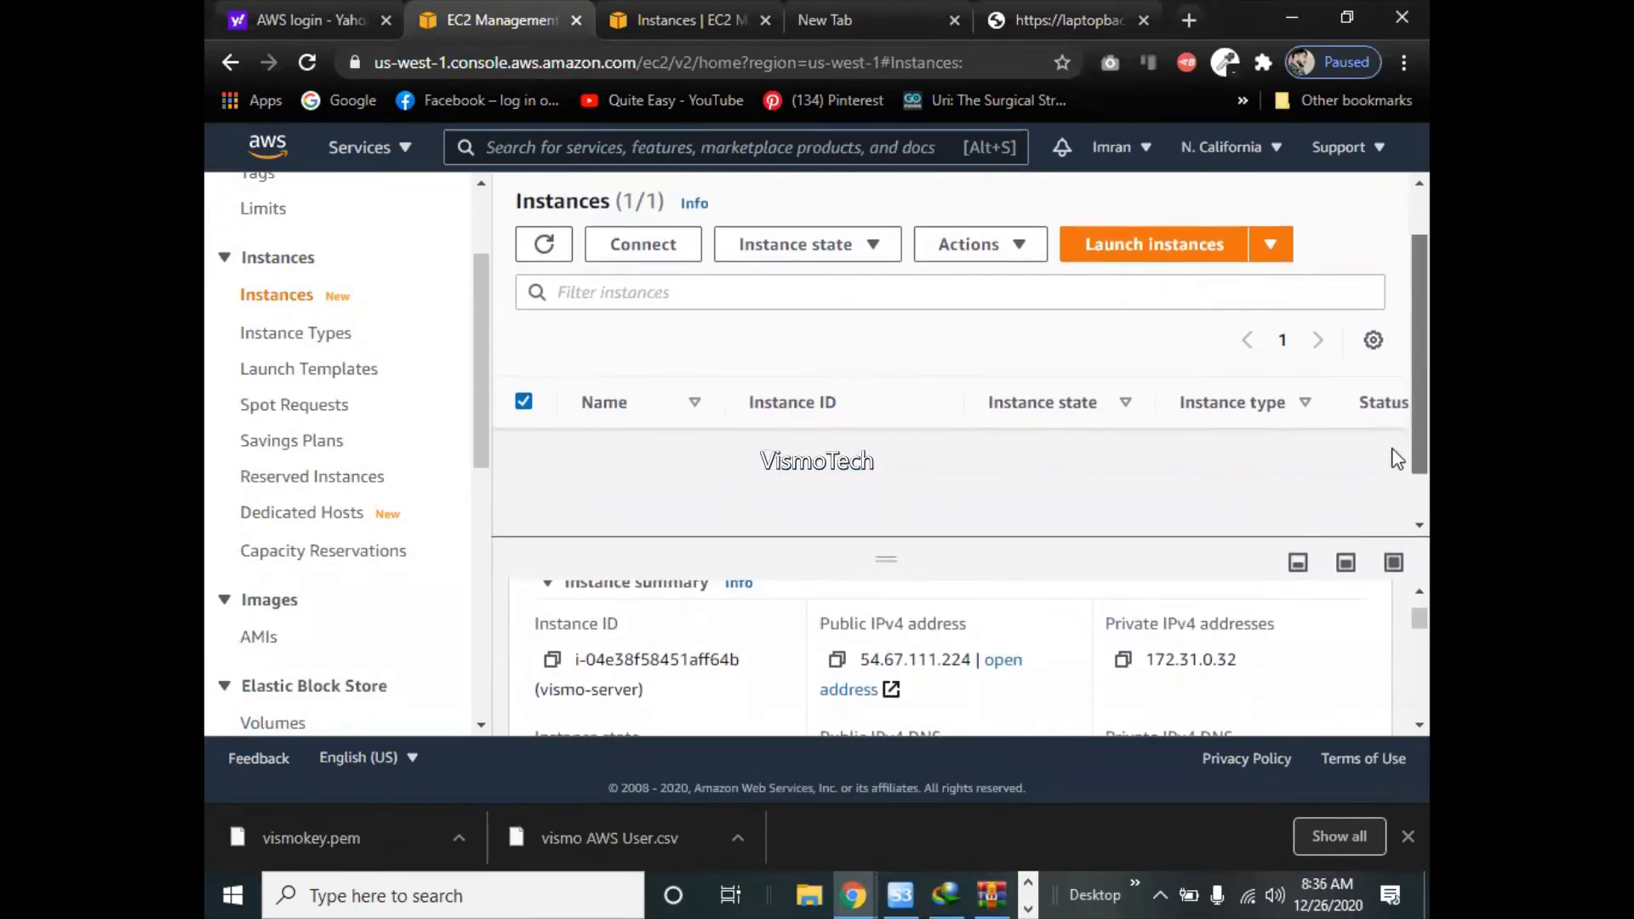
scroll(1397, 481, "down", 1)
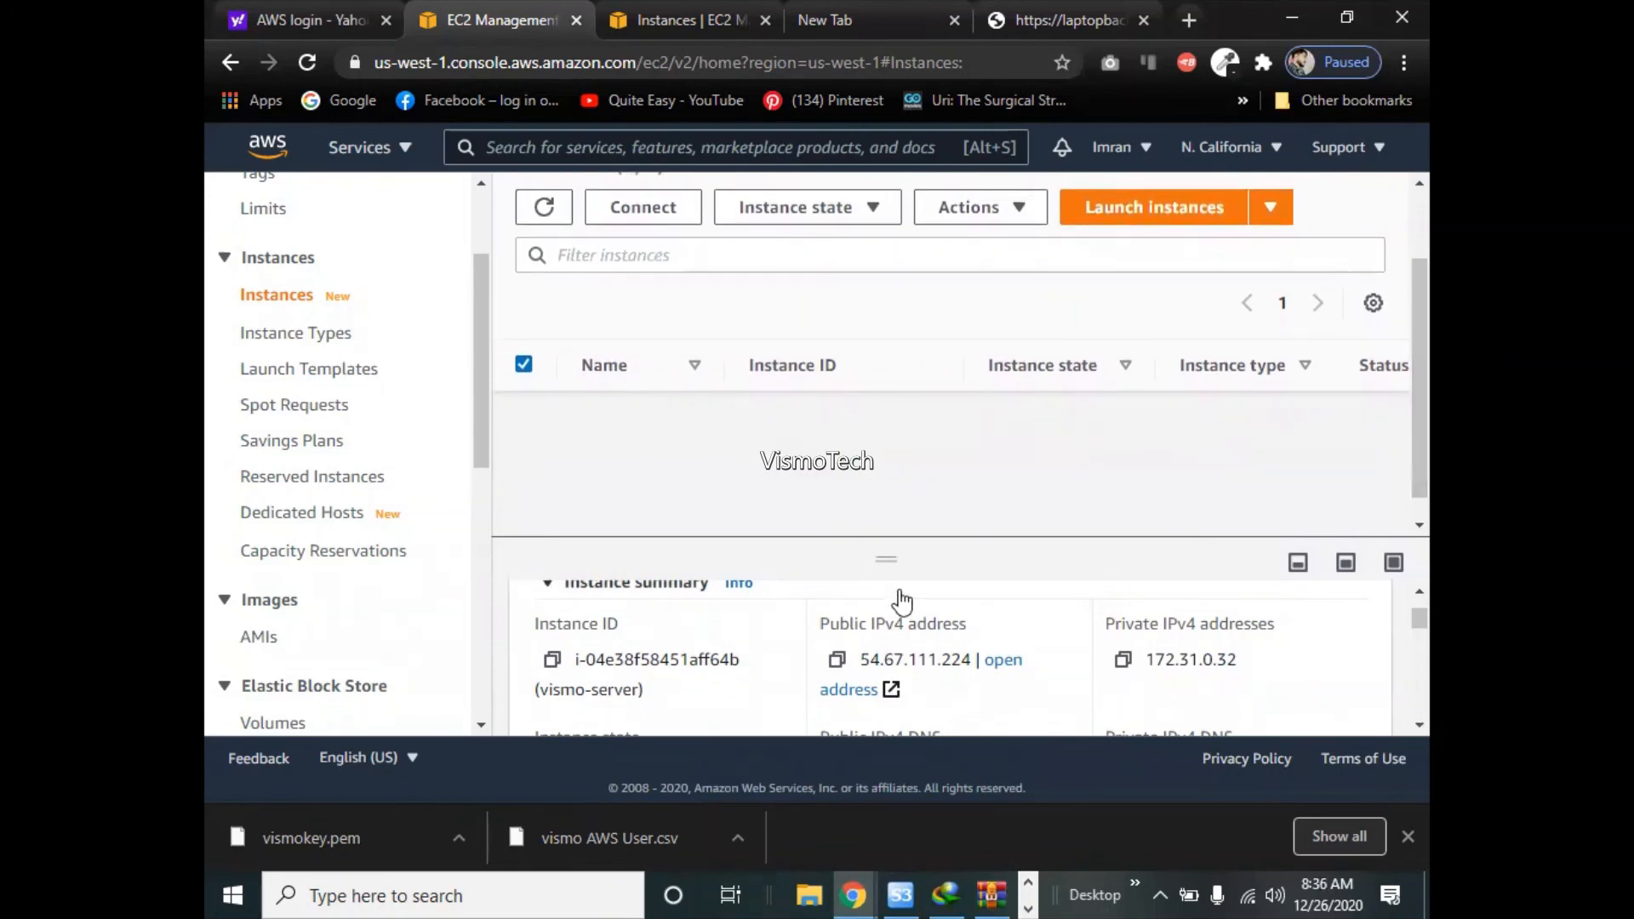
left_click_drag(885, 555, 868, 417)
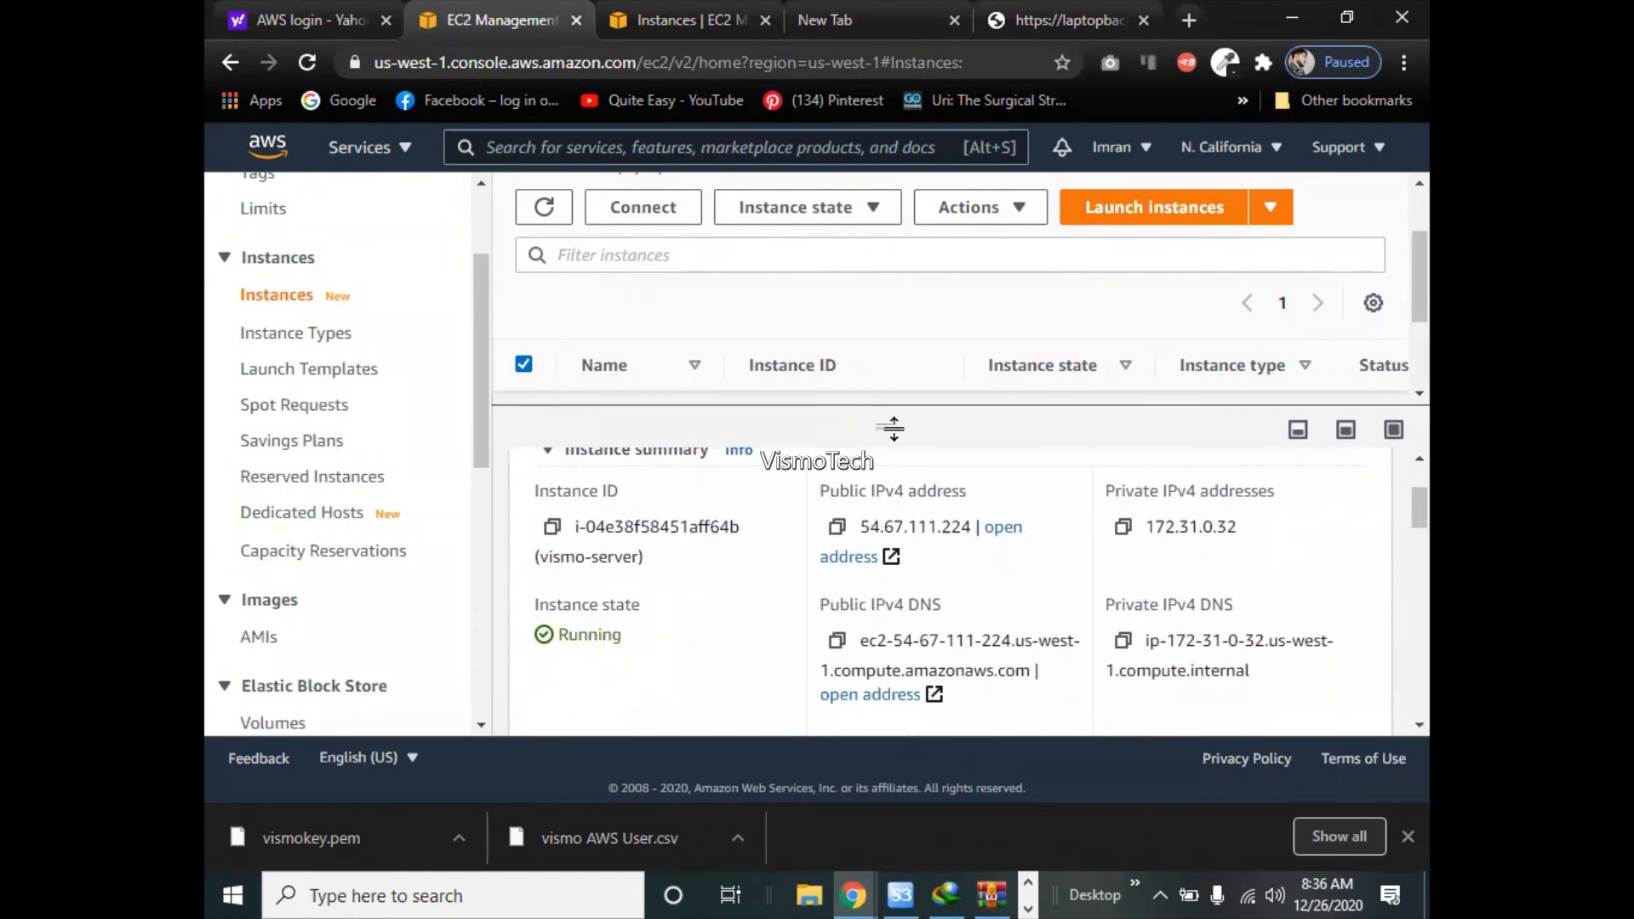
scroll(1397, 527, "down", 3)
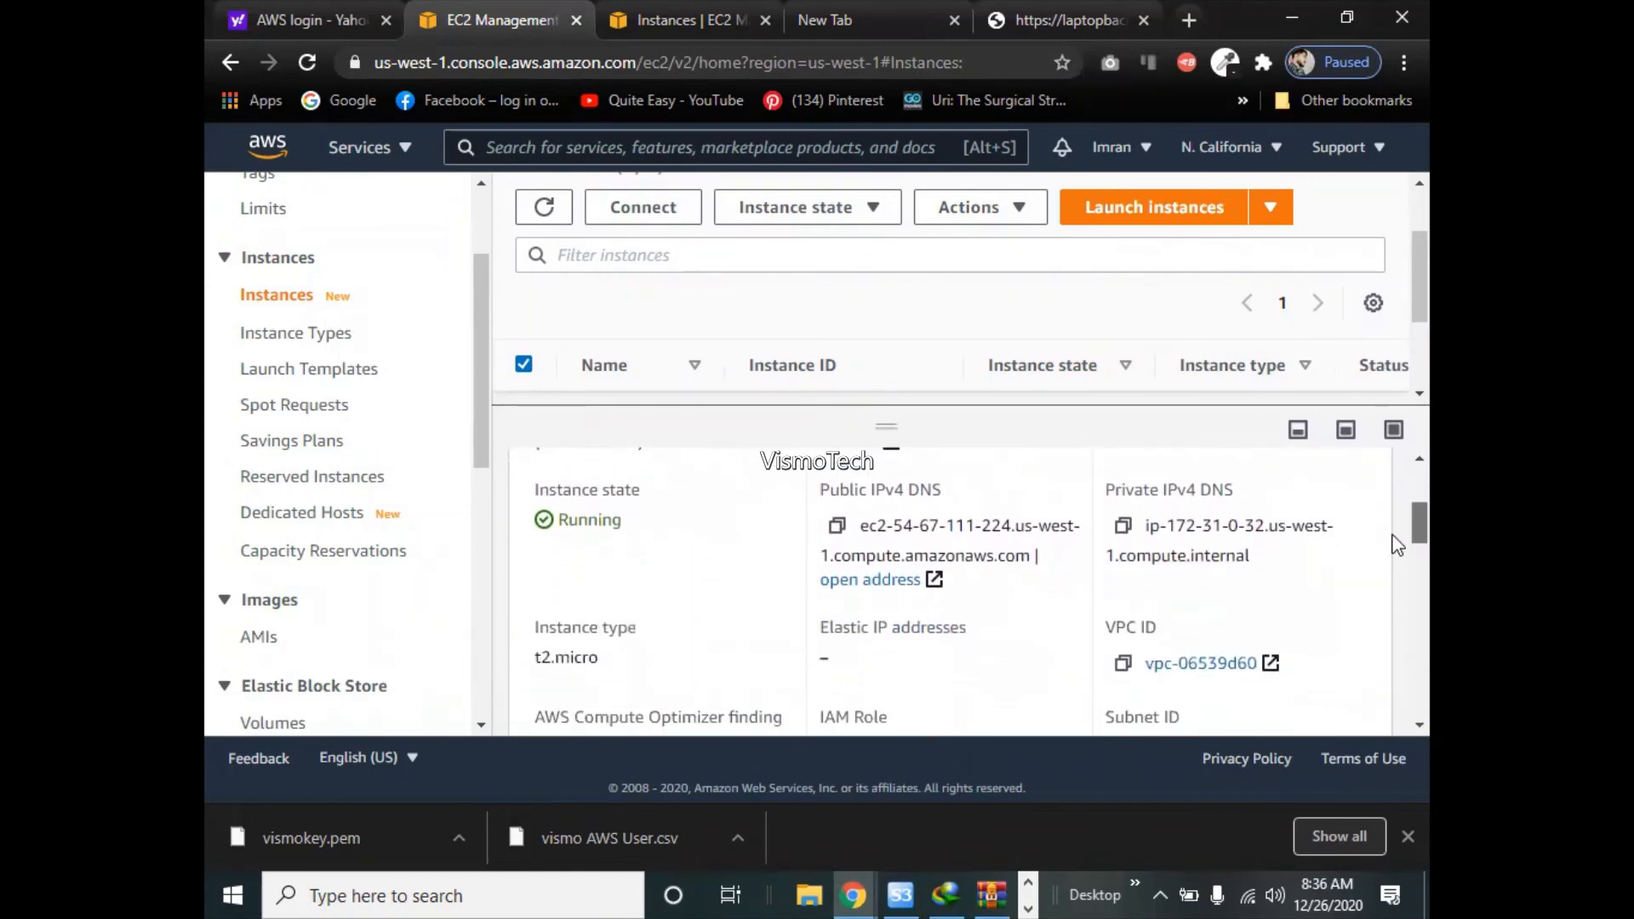
scroll(1396, 553, "down", 3)
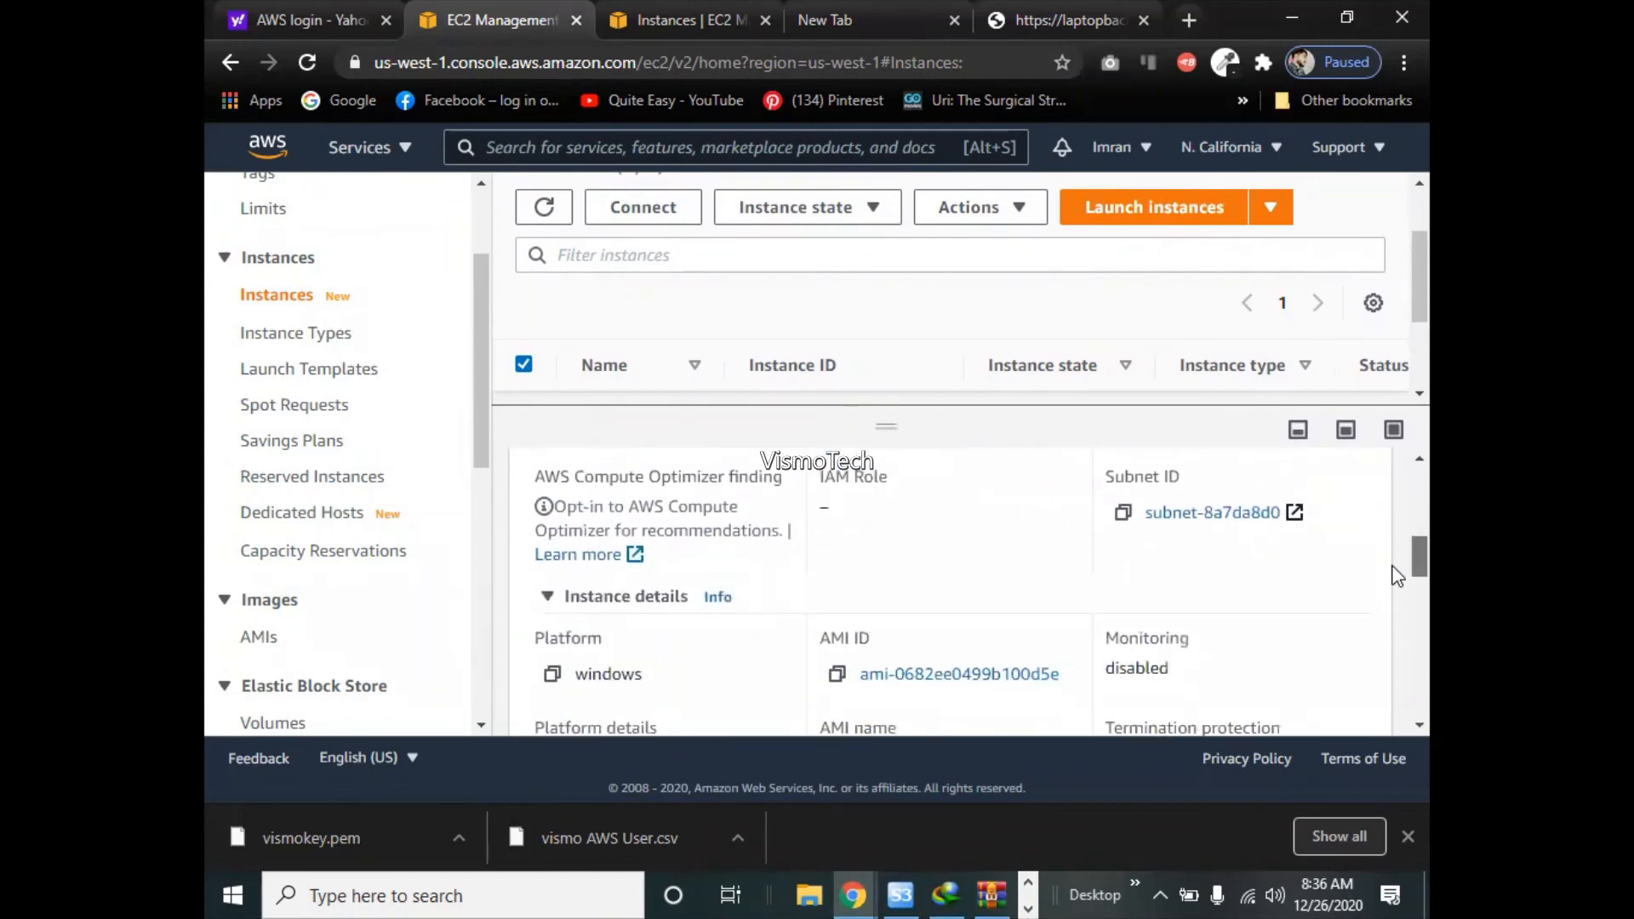
scroll(1397, 592, "down", 4)
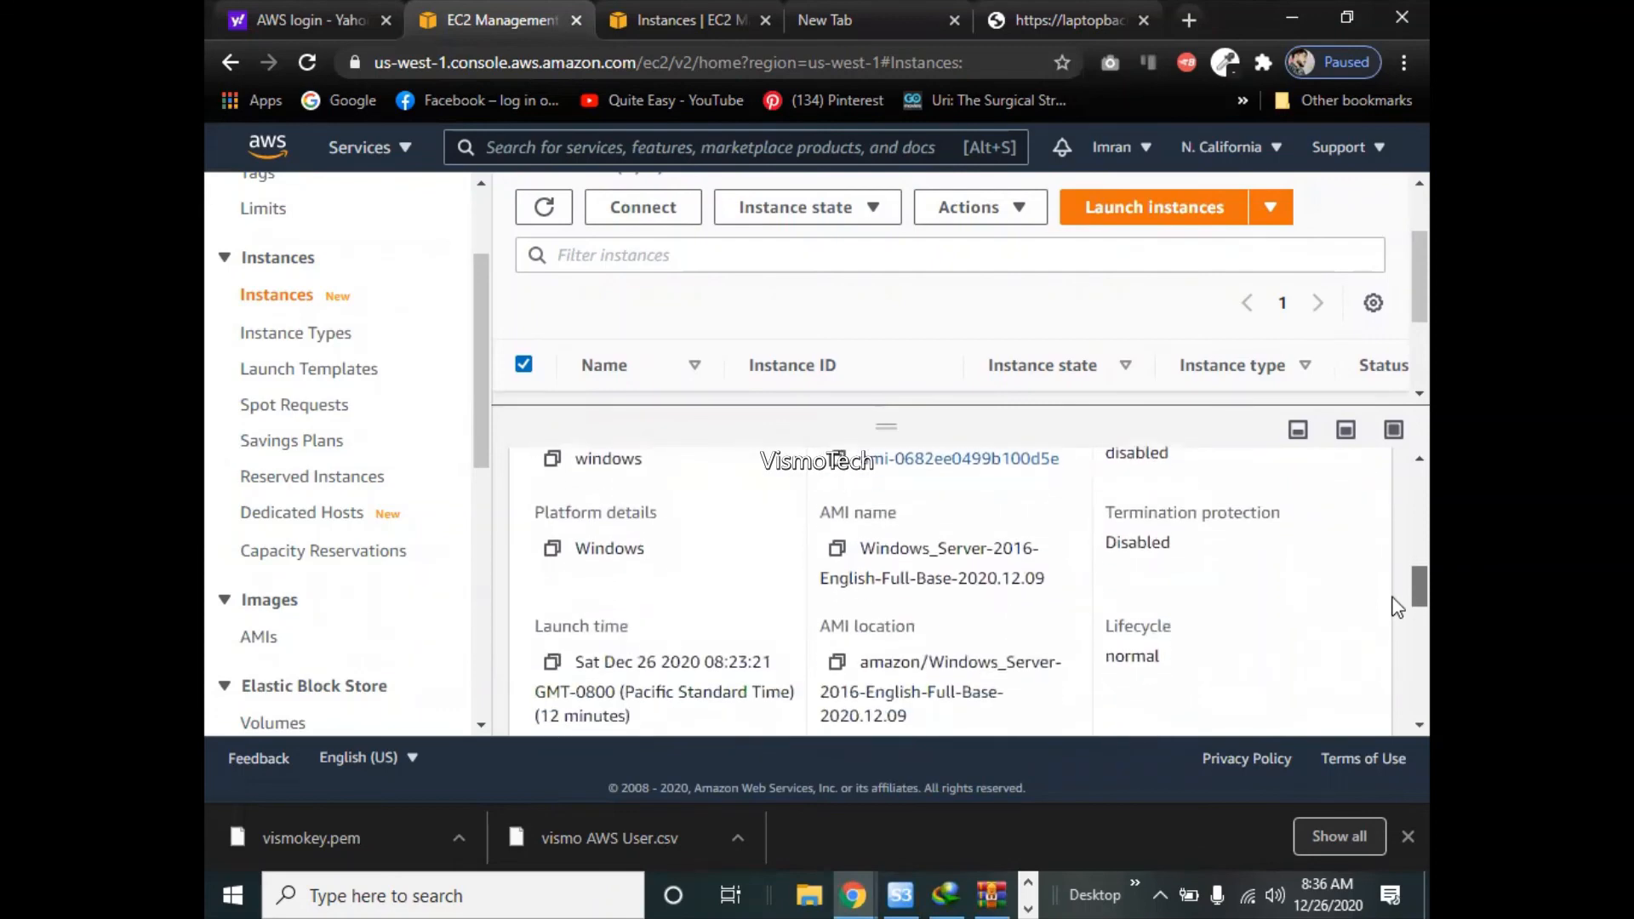
scroll(1397, 647, "down", 3)
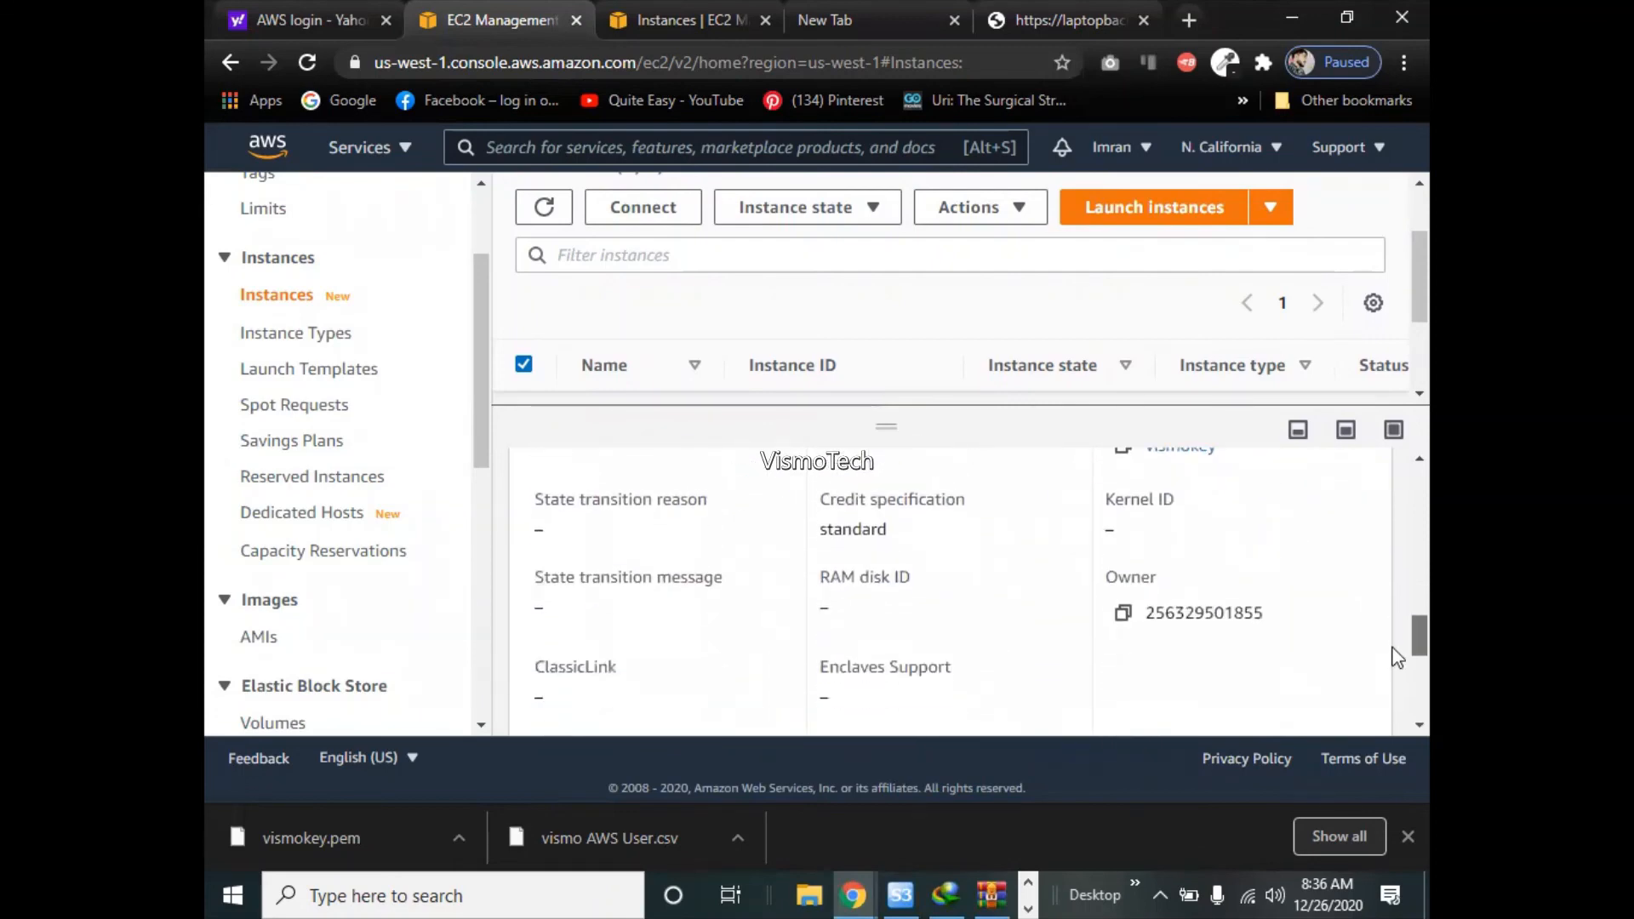
scroll(1397, 686, "down", 1)
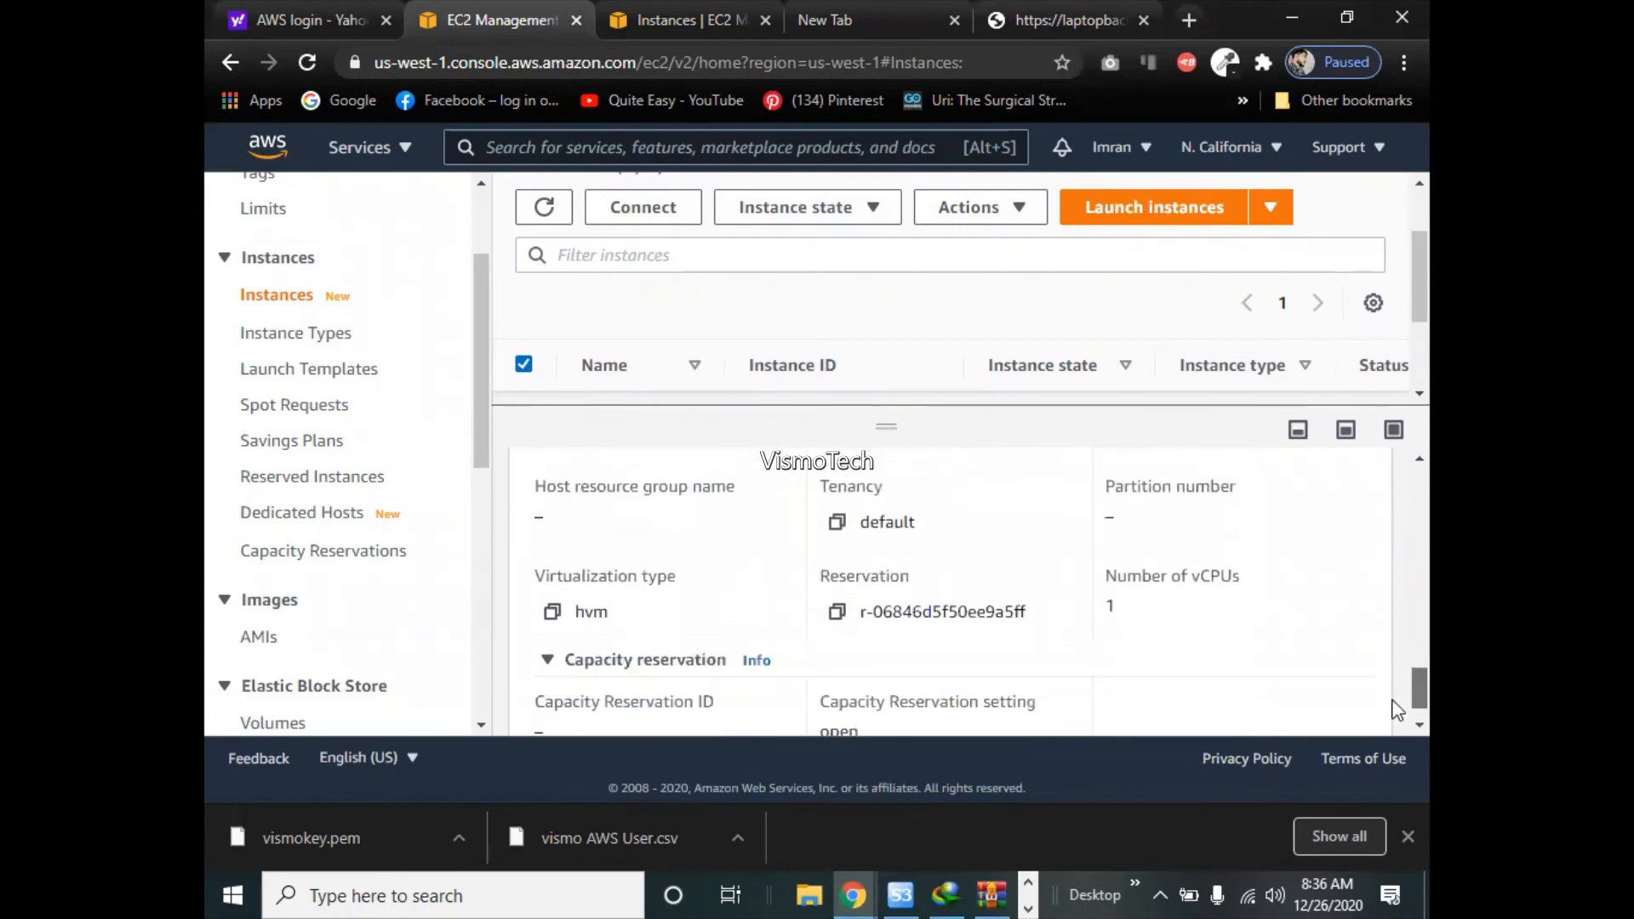
scroll(1397, 629, "up", 12)
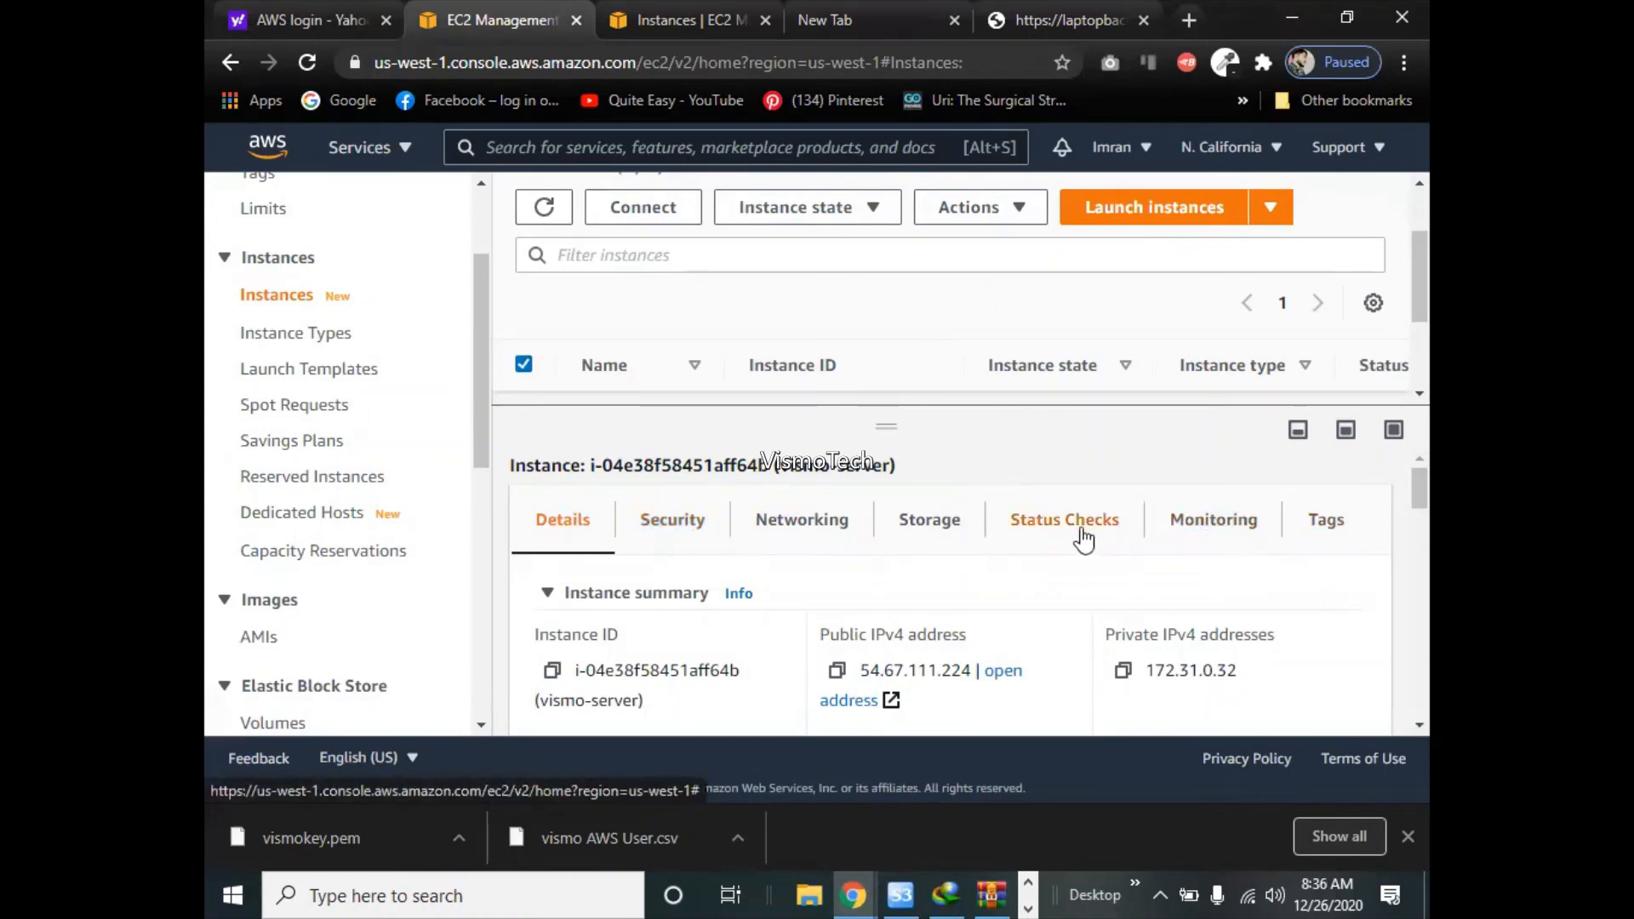
Check vismo-server's Storage tab, which lists one block device: the 30 GiB /dev/sda1 volume.
left_click(931, 526)
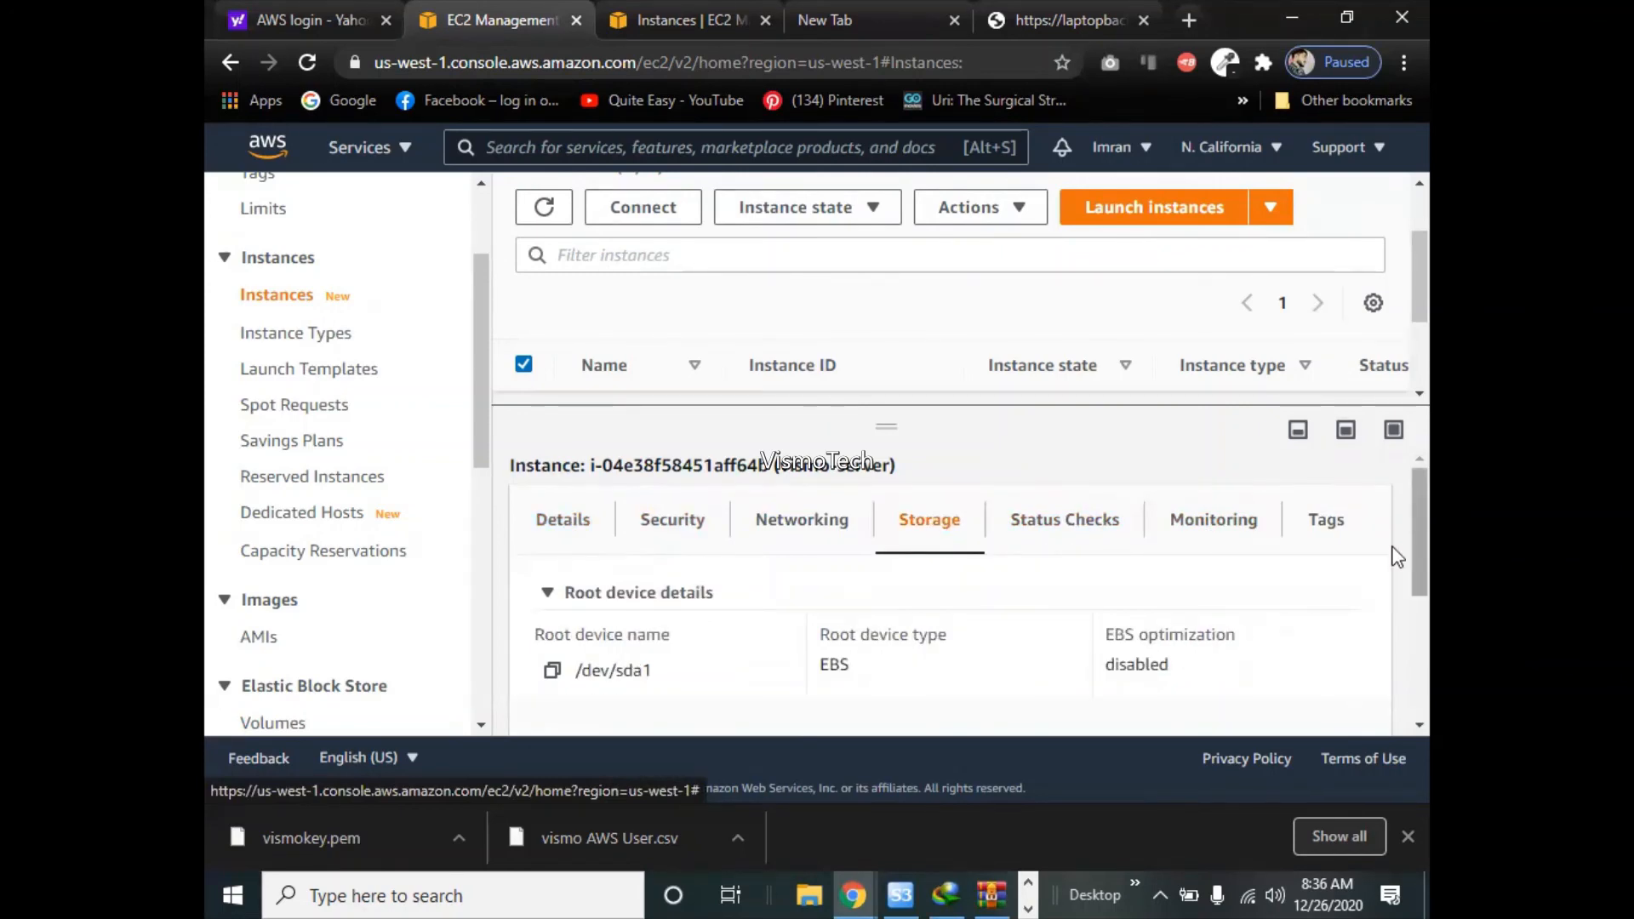
scroll(1396, 562, "down", 2)
scroll(1396, 581, "down", 4)
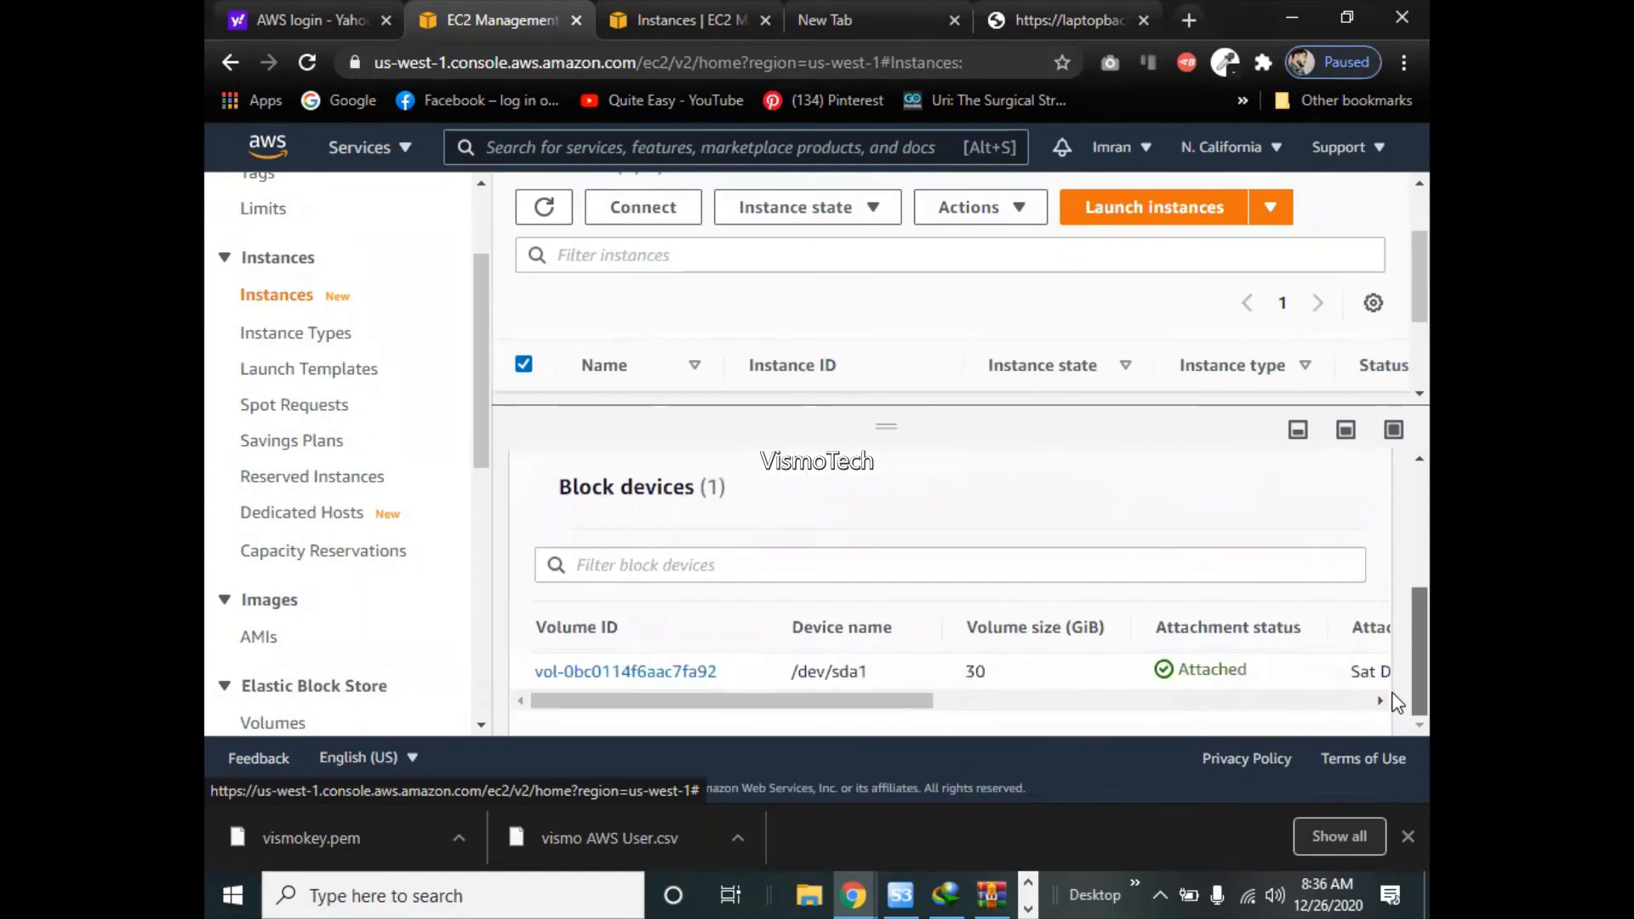
scroll(1396, 681, "up", 3)
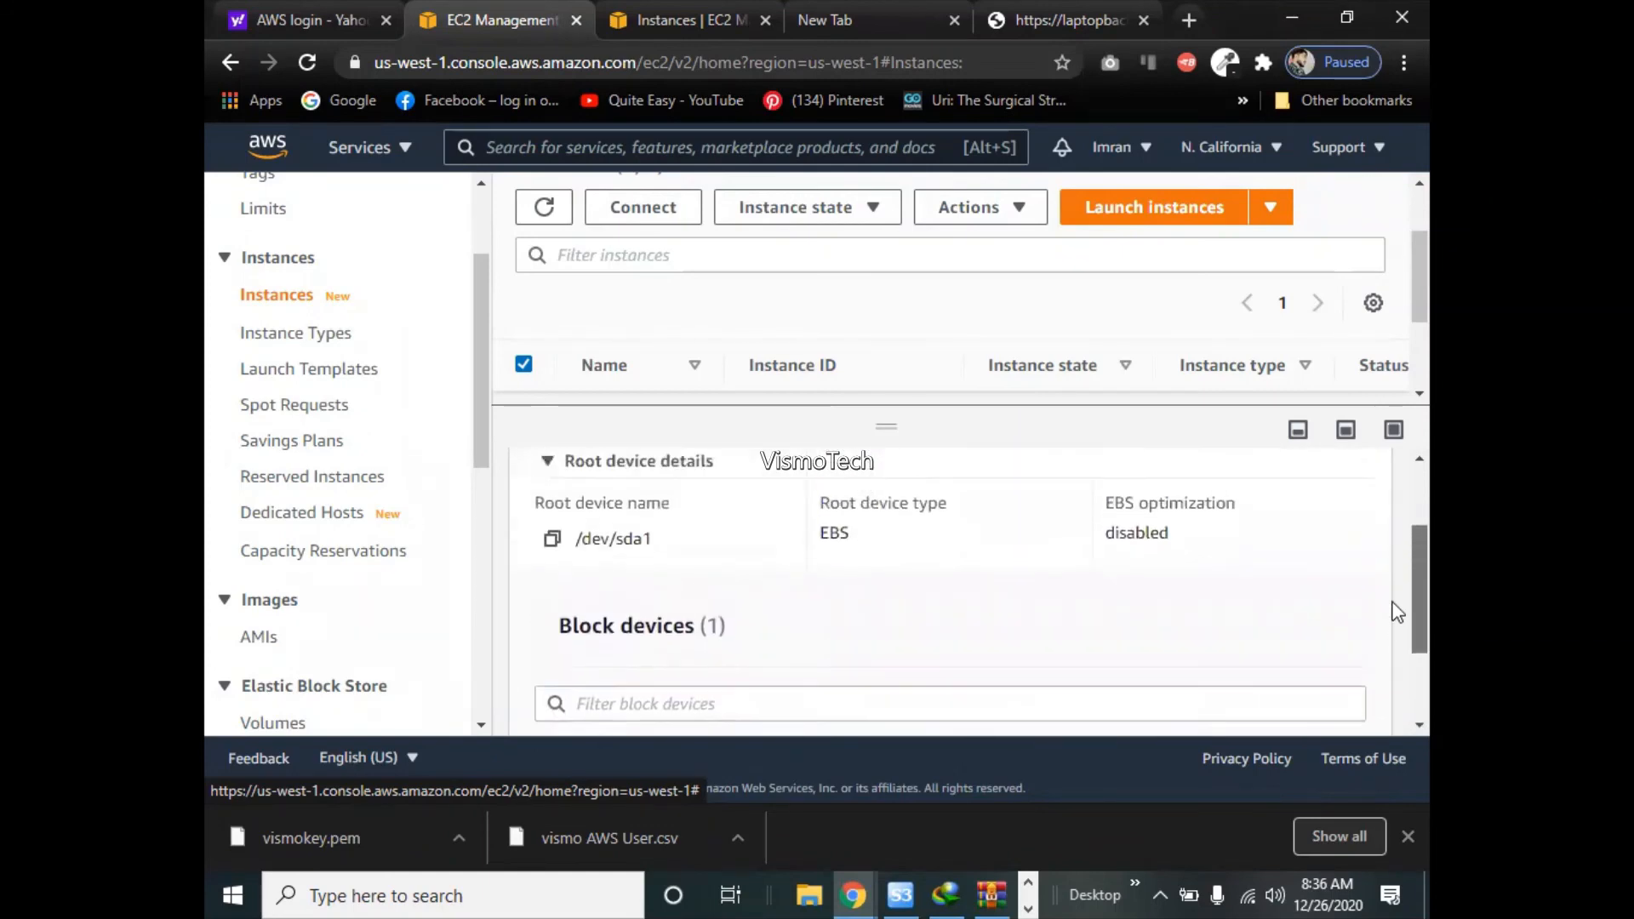
scroll(1397, 582, "down", 1)
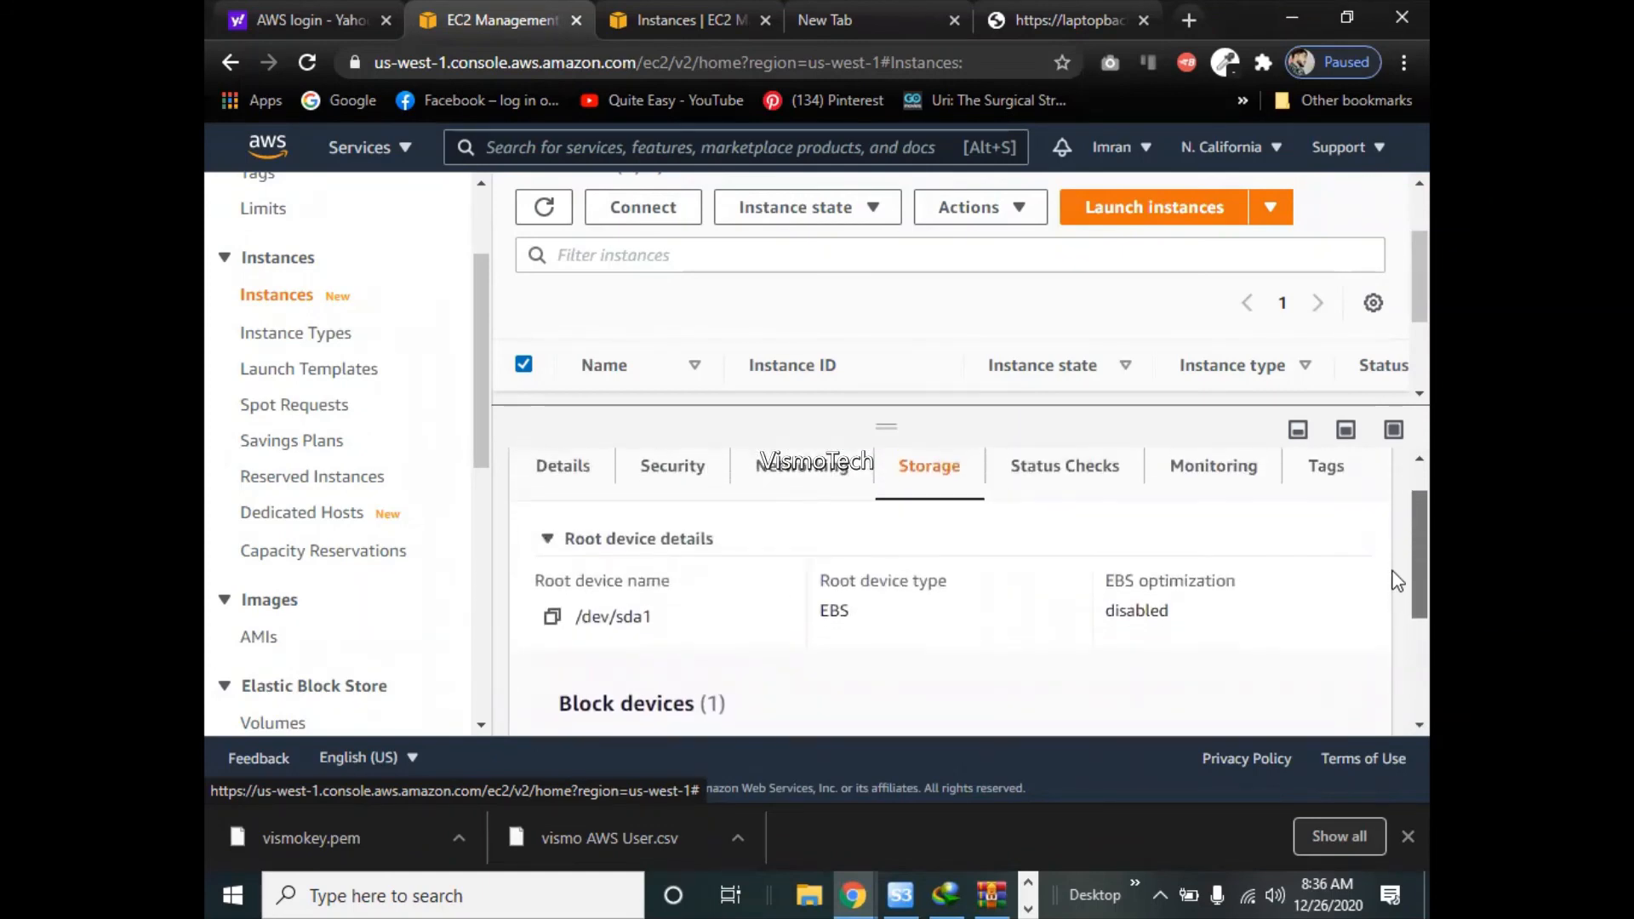
scroll(1396, 582, "down", 3)
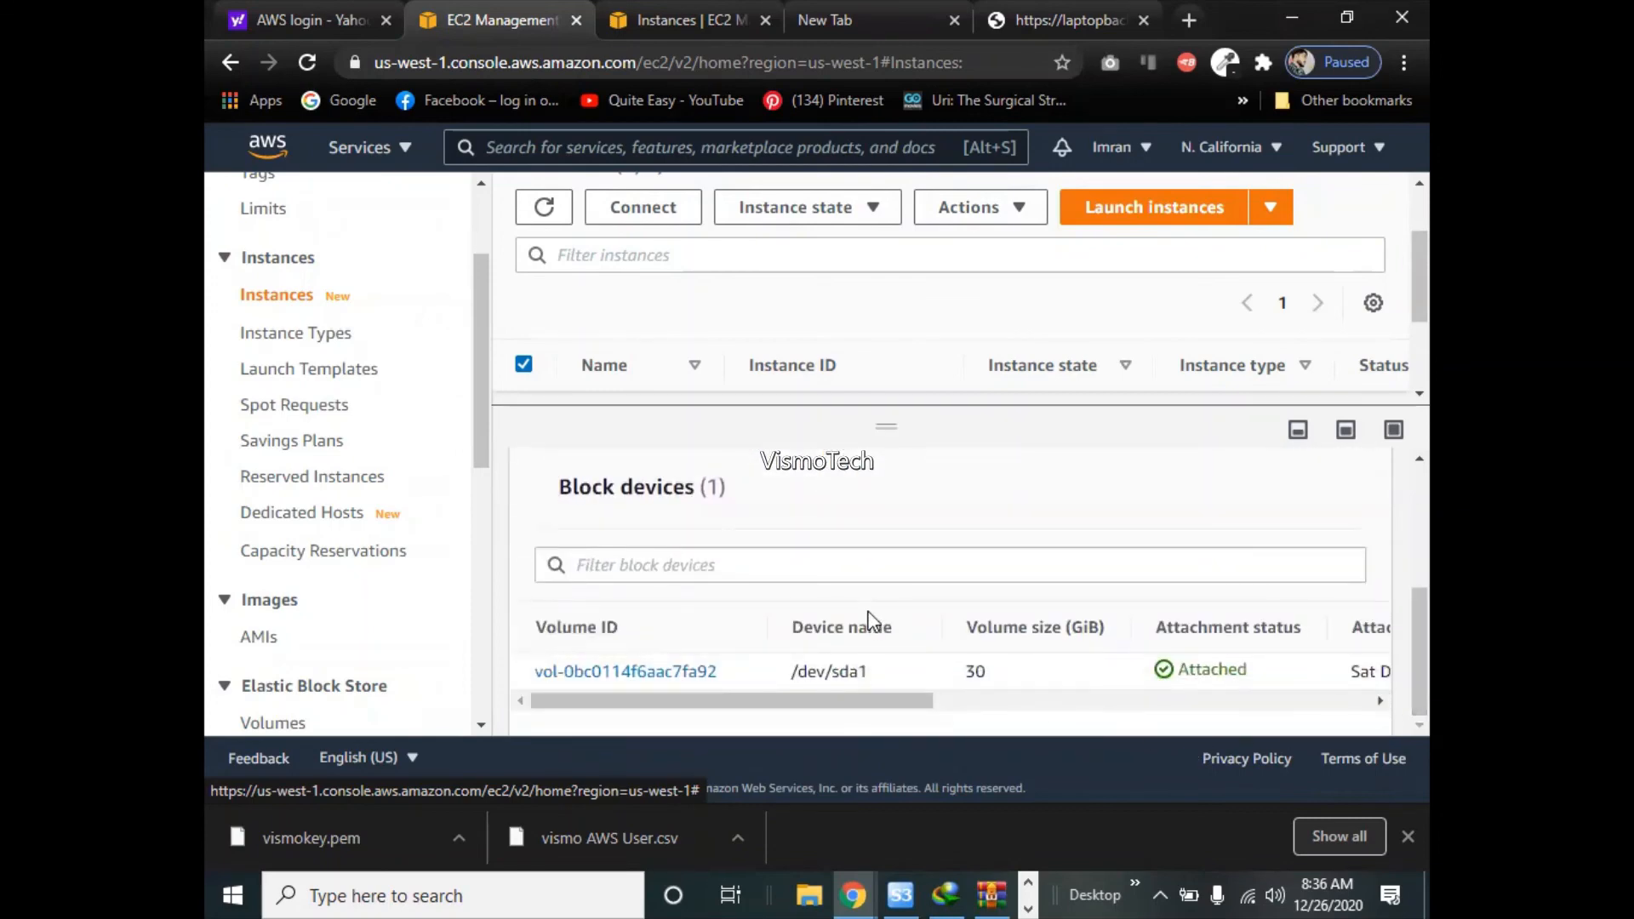
left_click(881, 582)
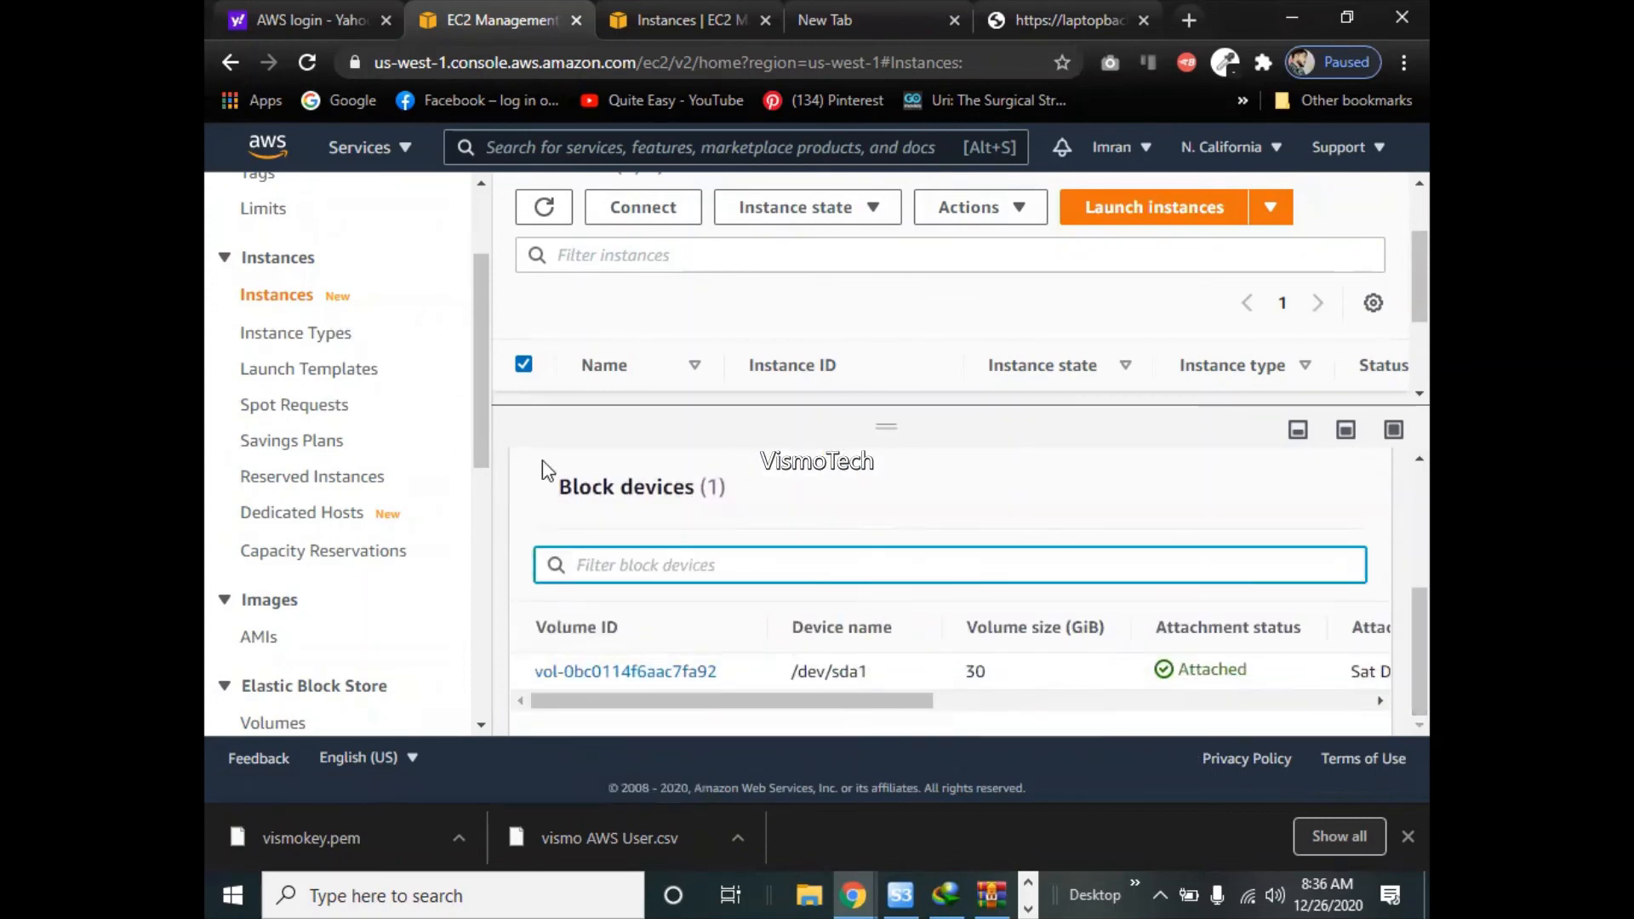
left_click_drag(480, 429, 480, 498)
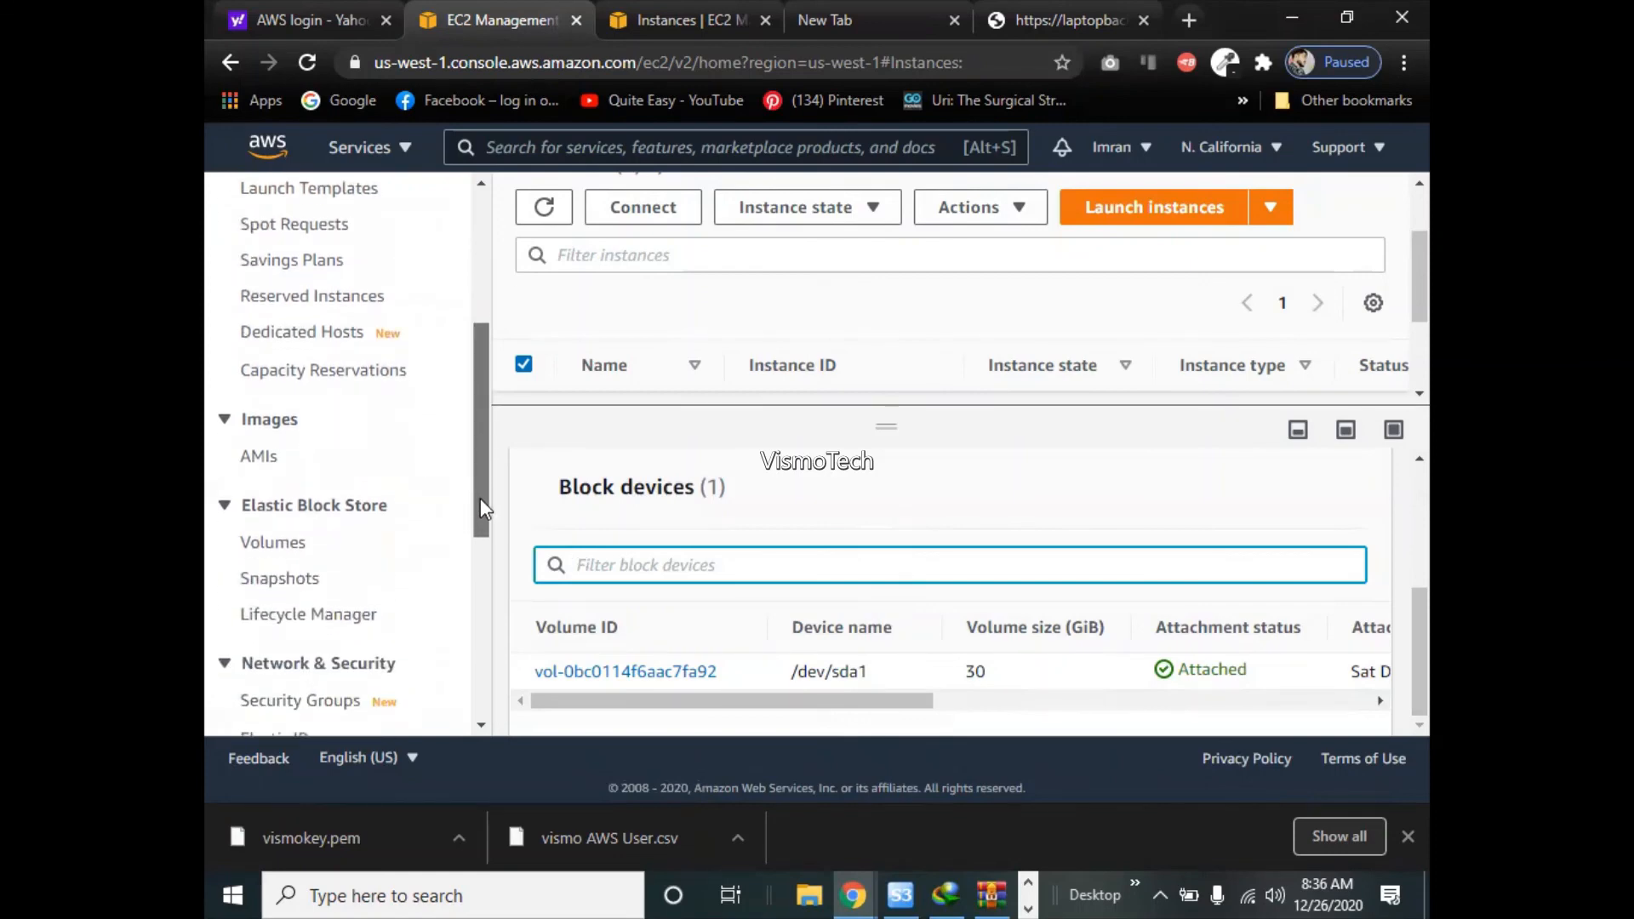
Review the Volumes list, confirming the 10 GiB and 30 GiB volumes are both in-use in us-west-1c.
left_click(306, 549)
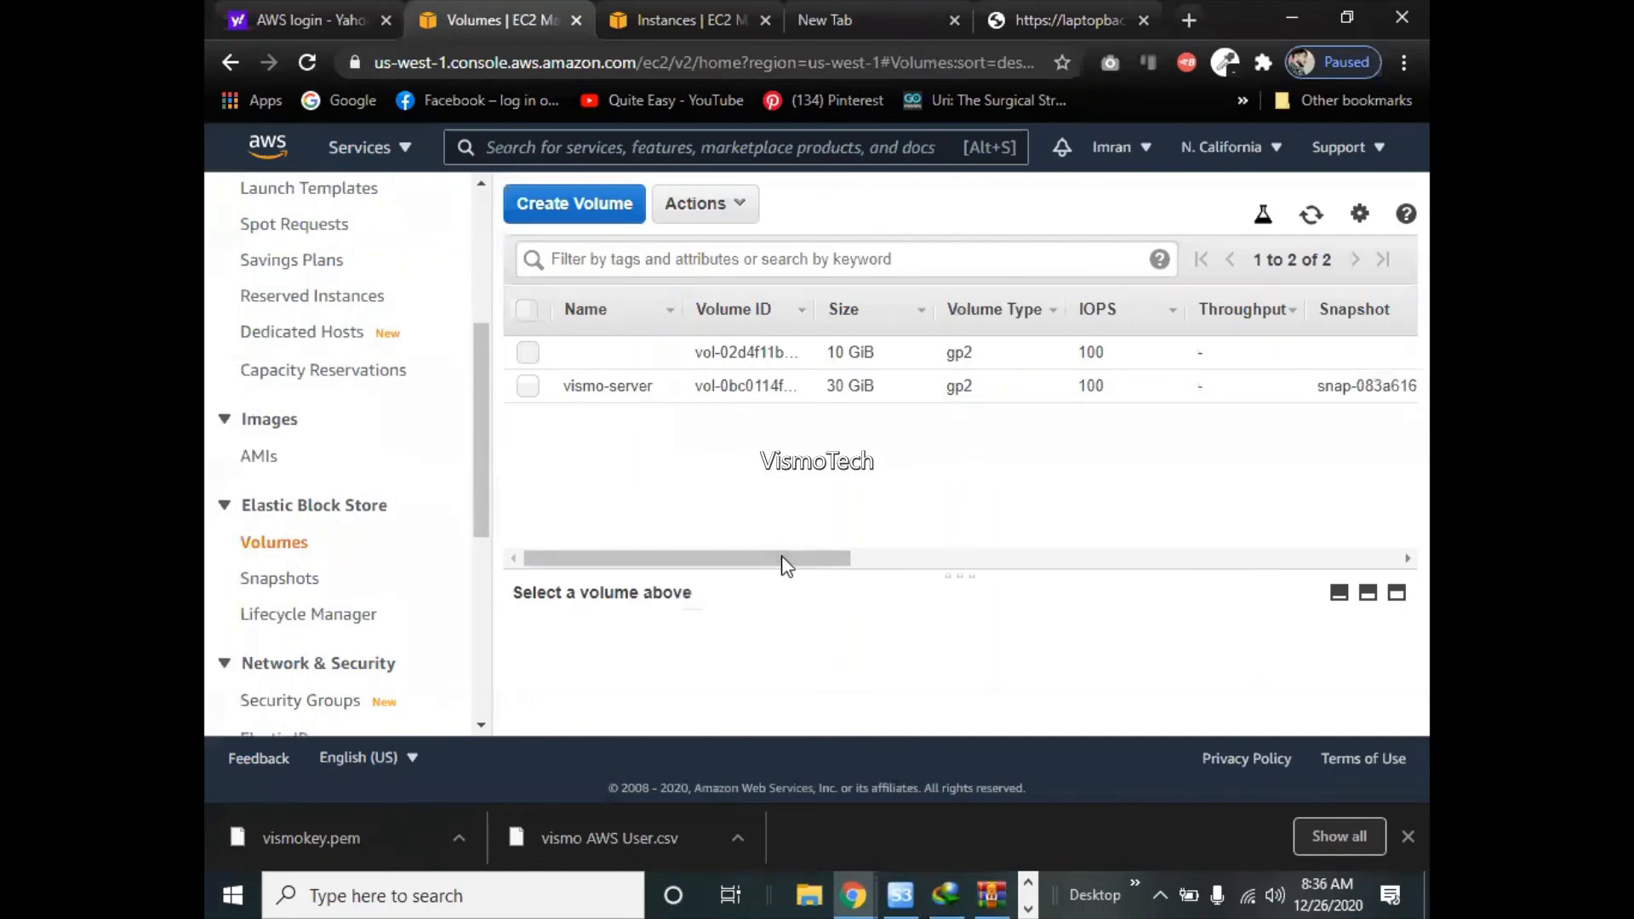
triple_click(834, 553)
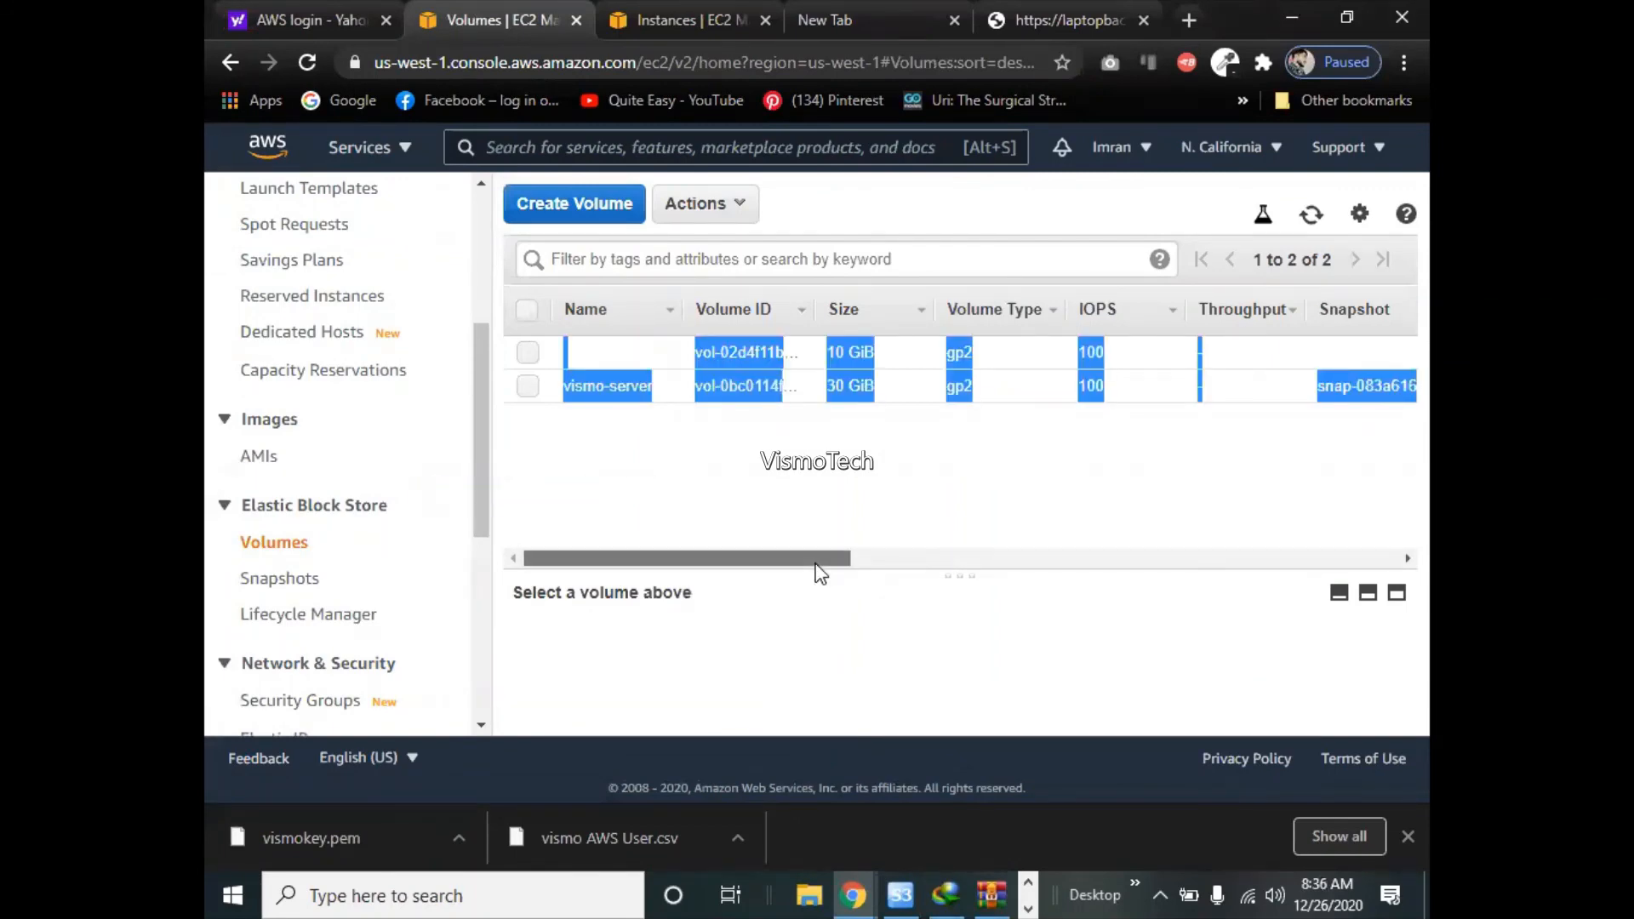
left_click_drag(817, 560, 1389, 528)
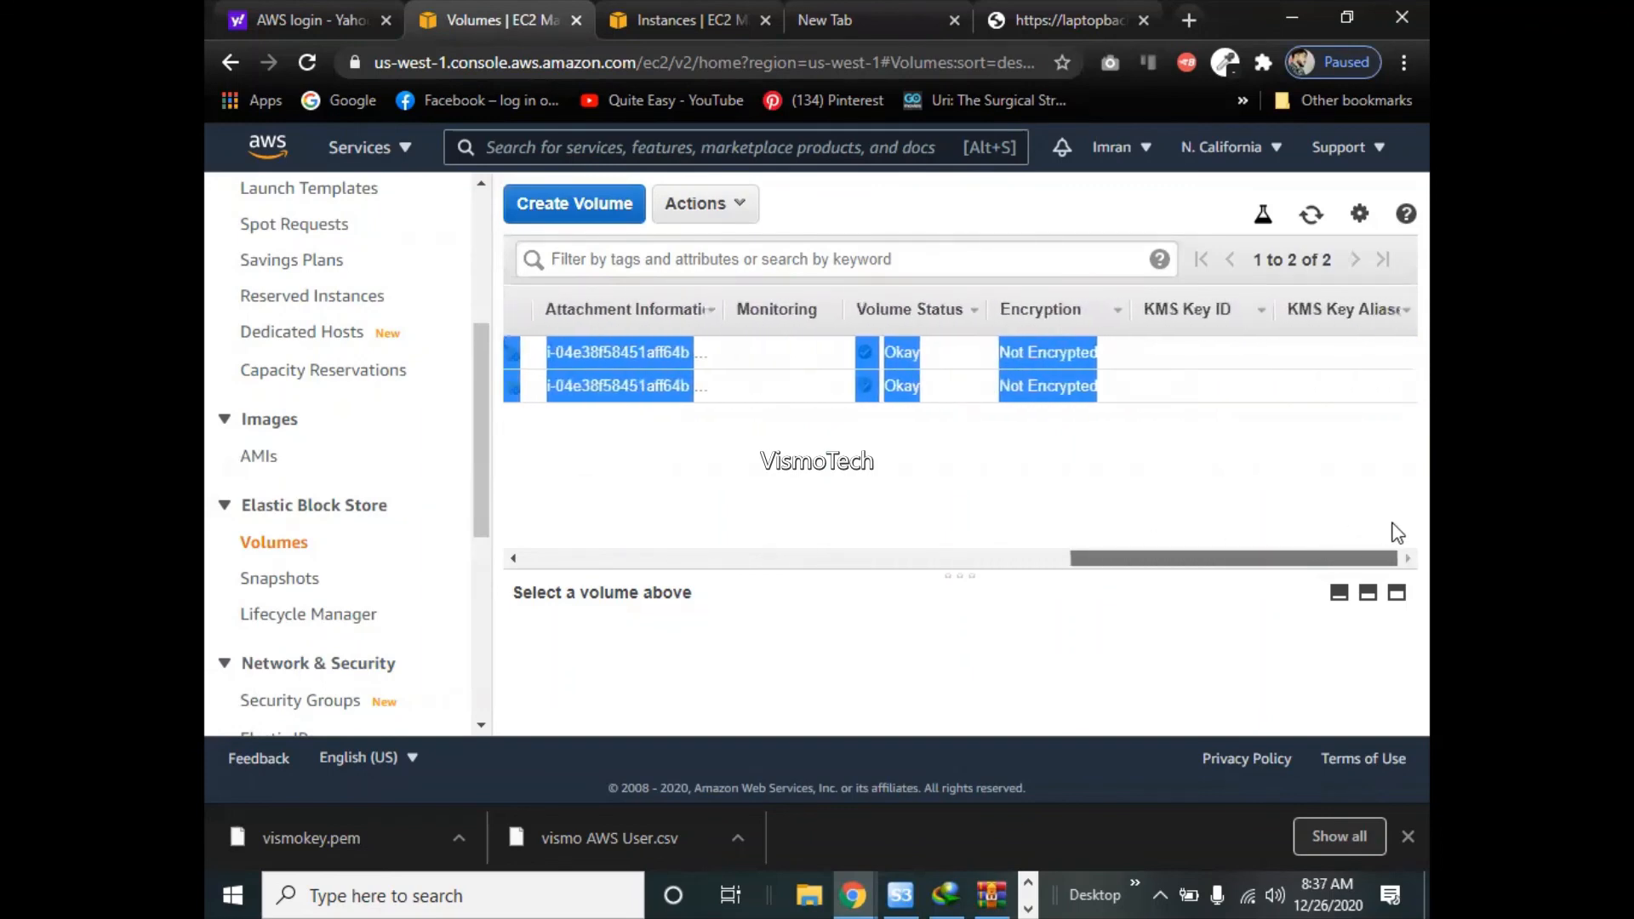
left_click(985, 507)
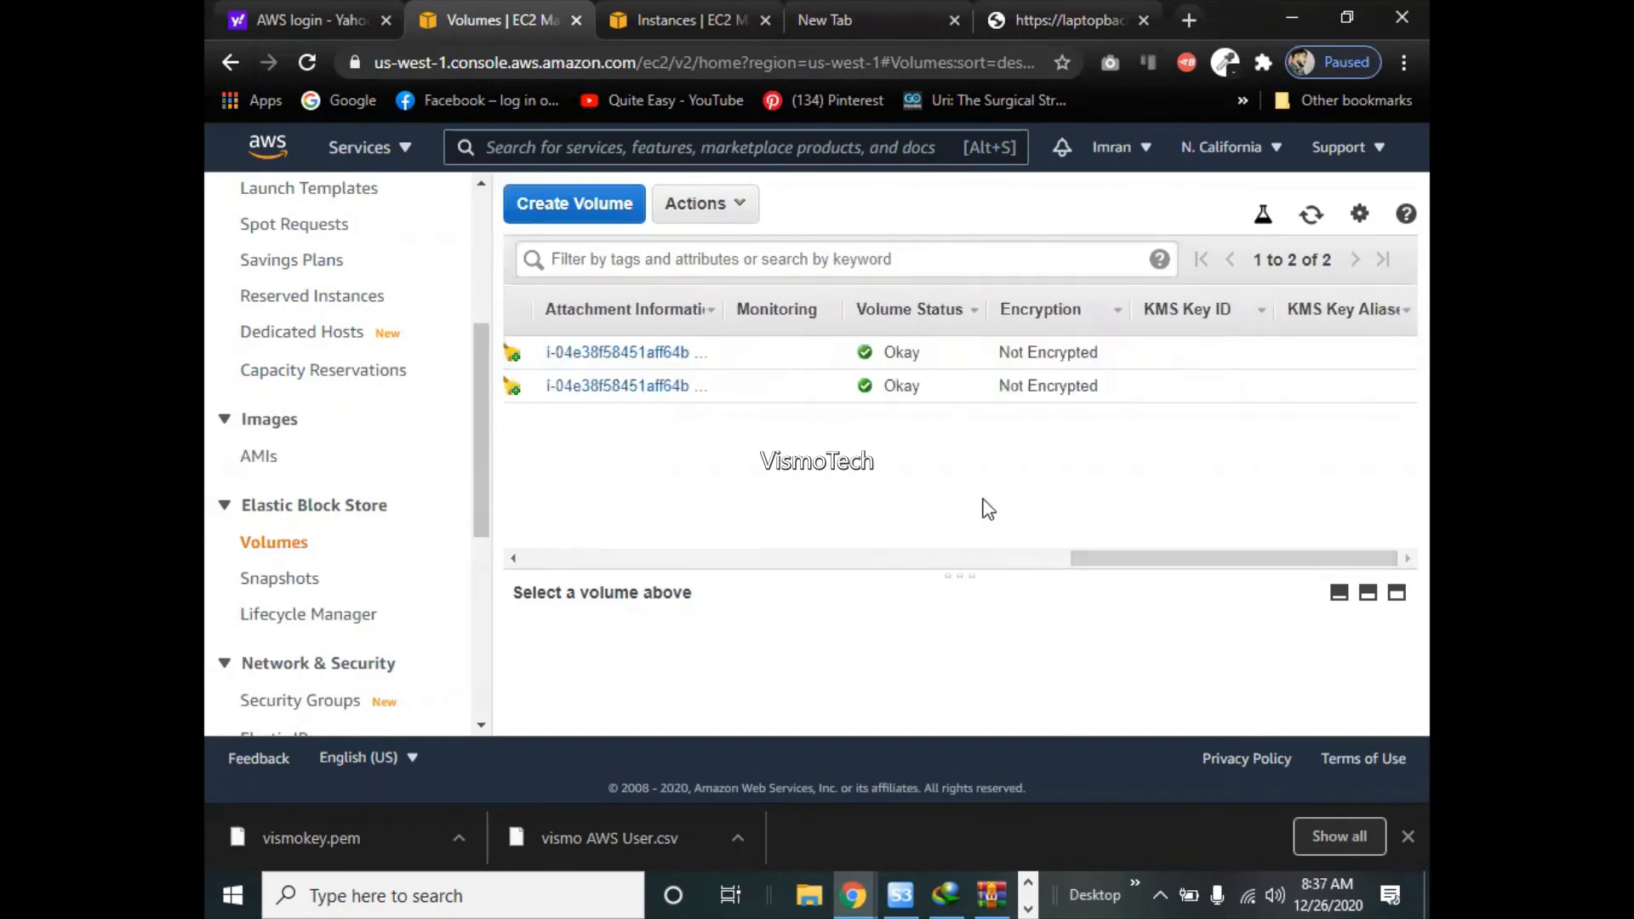
left_click_drag(1133, 573, 975, 577)
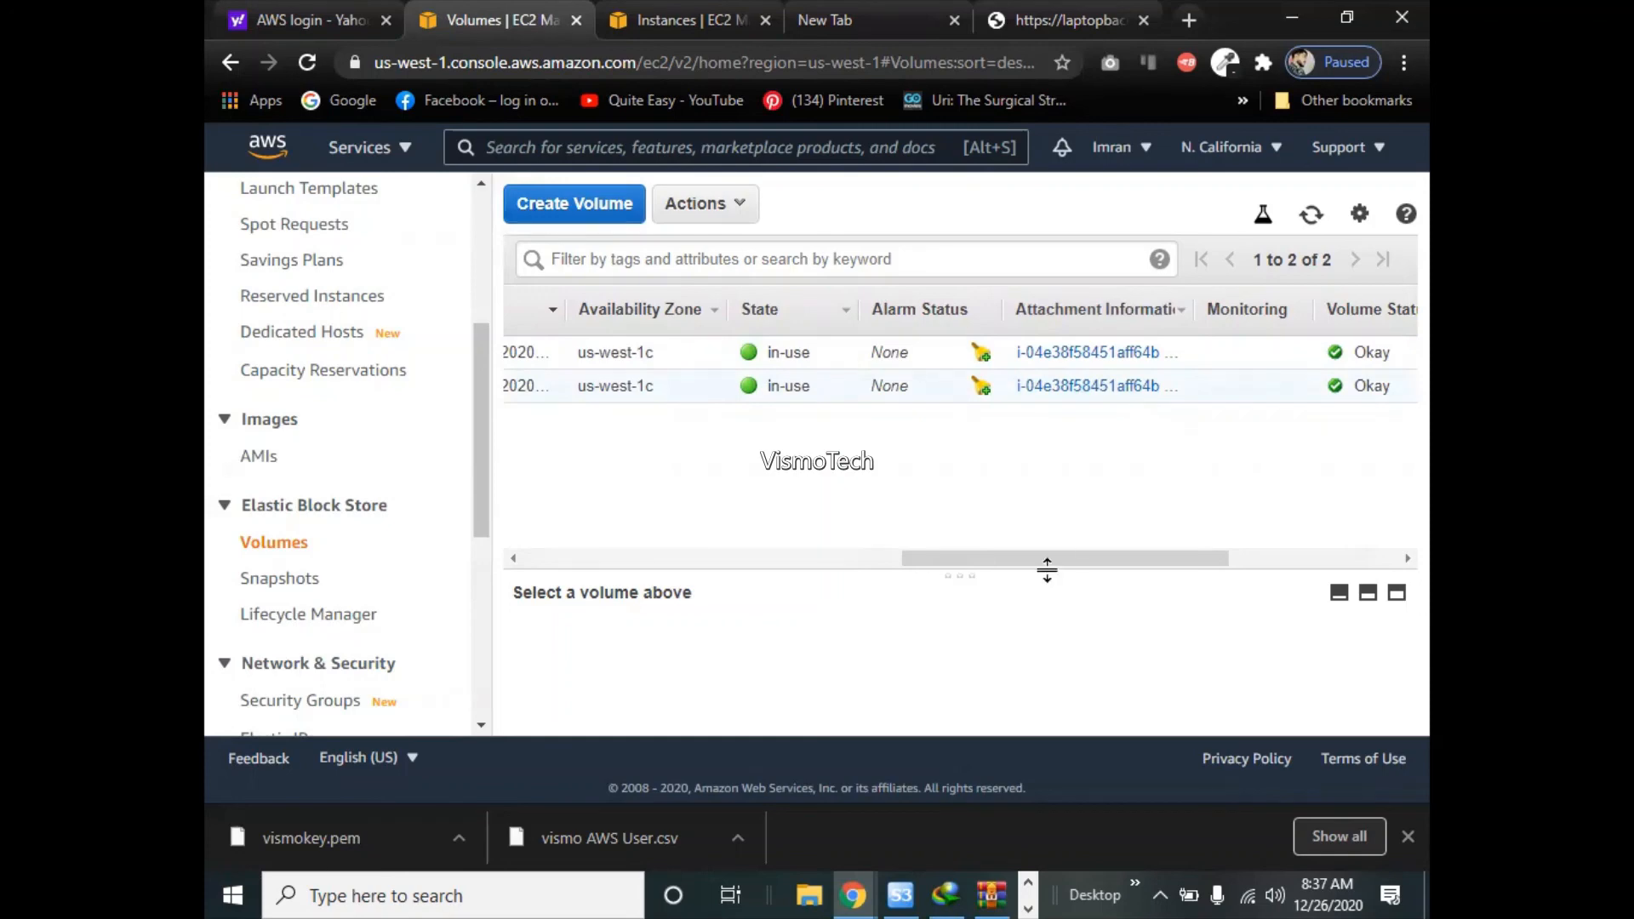
left_click_drag(1047, 558, 599, 570)
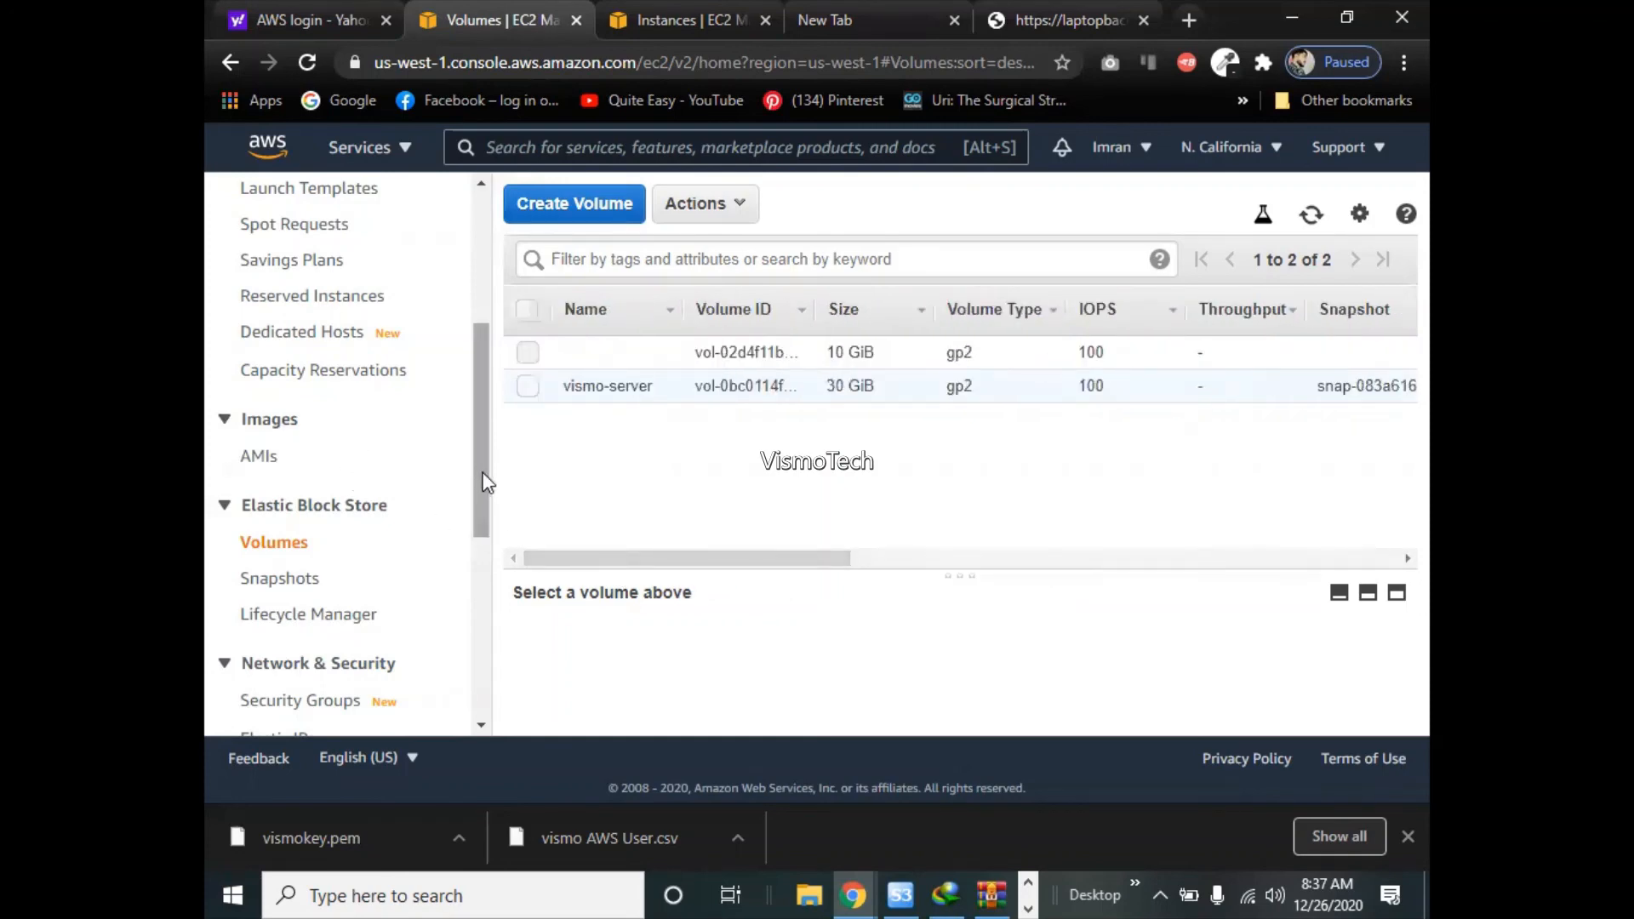
key("alt+Tab")
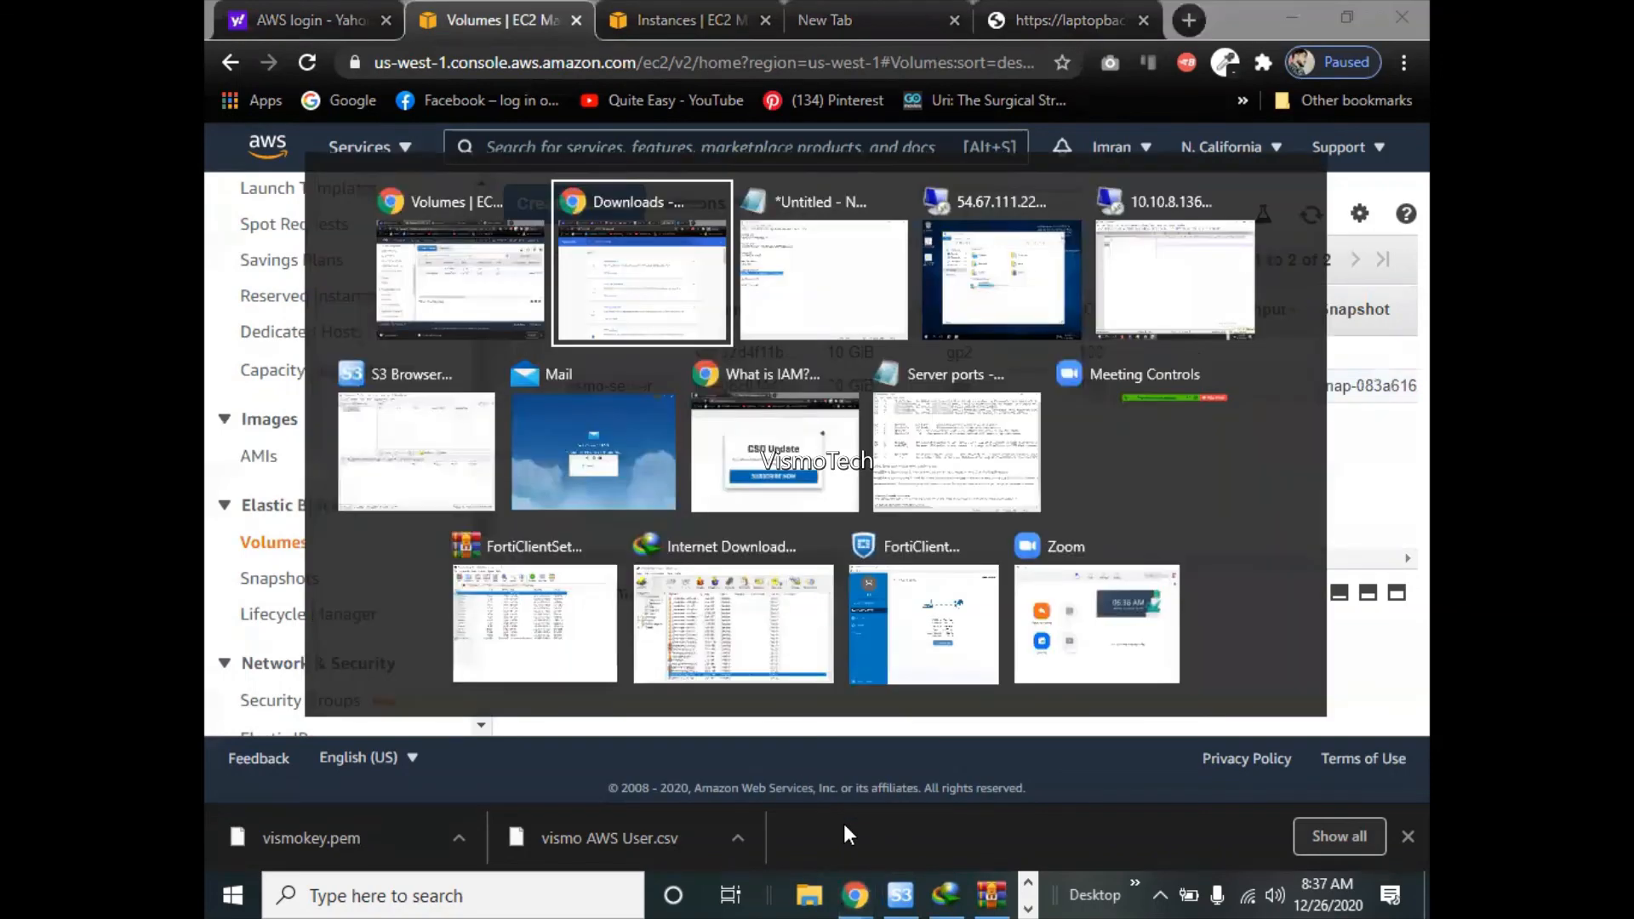
In the remote session, launch Server Manager from This PC's Manage command.
key("alt+Tab")
key("alt+Tab")
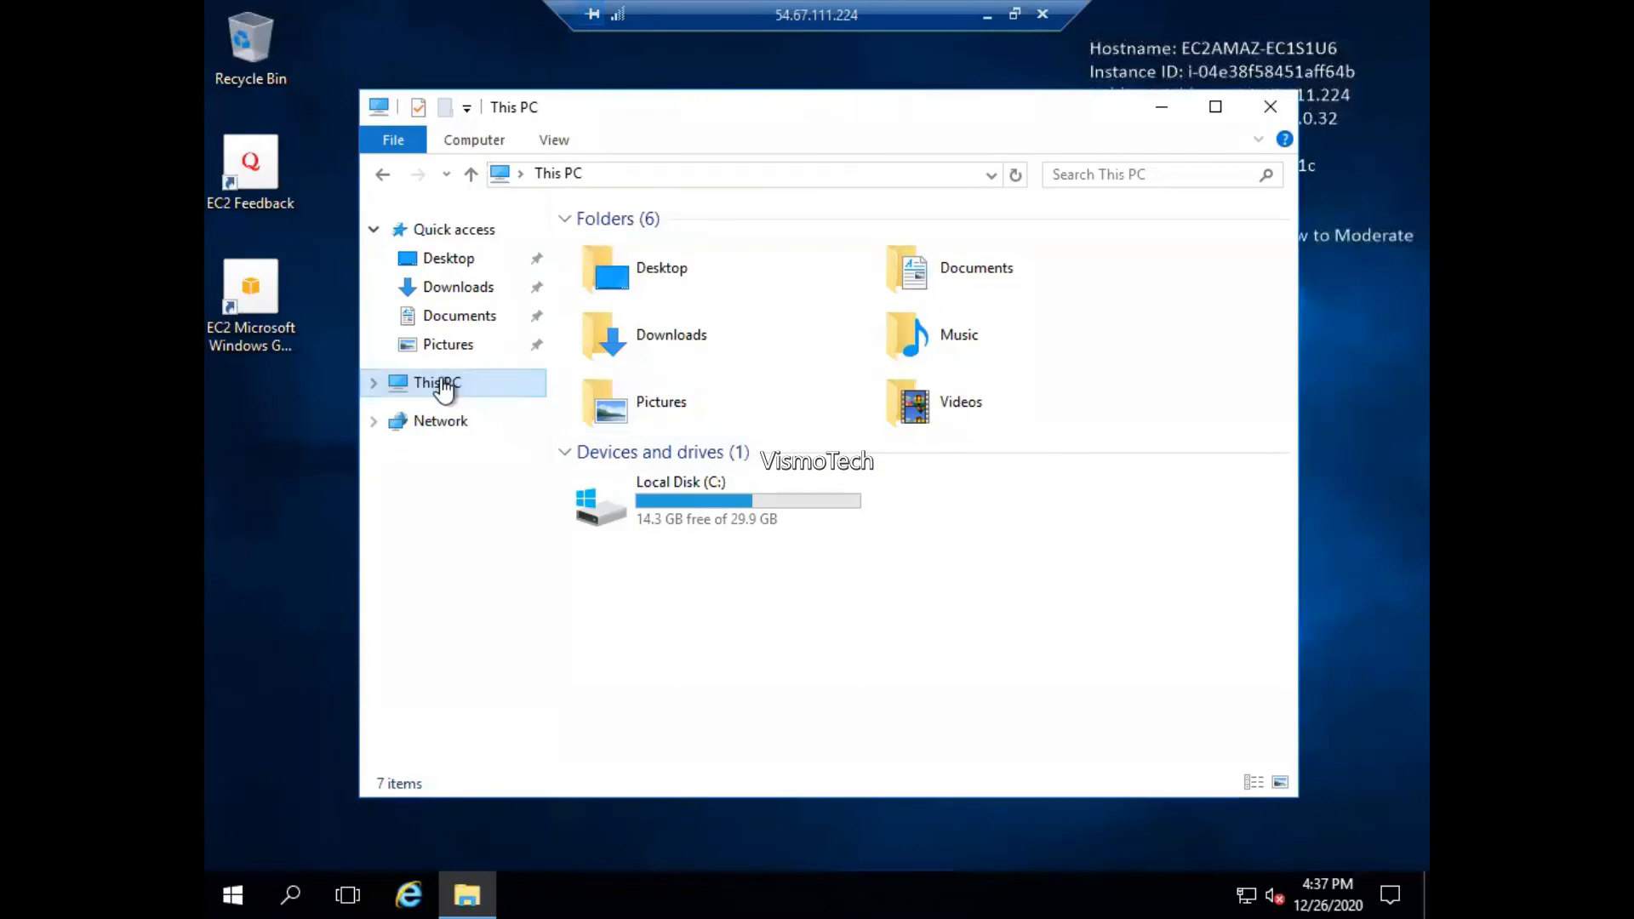
right_click(443, 387)
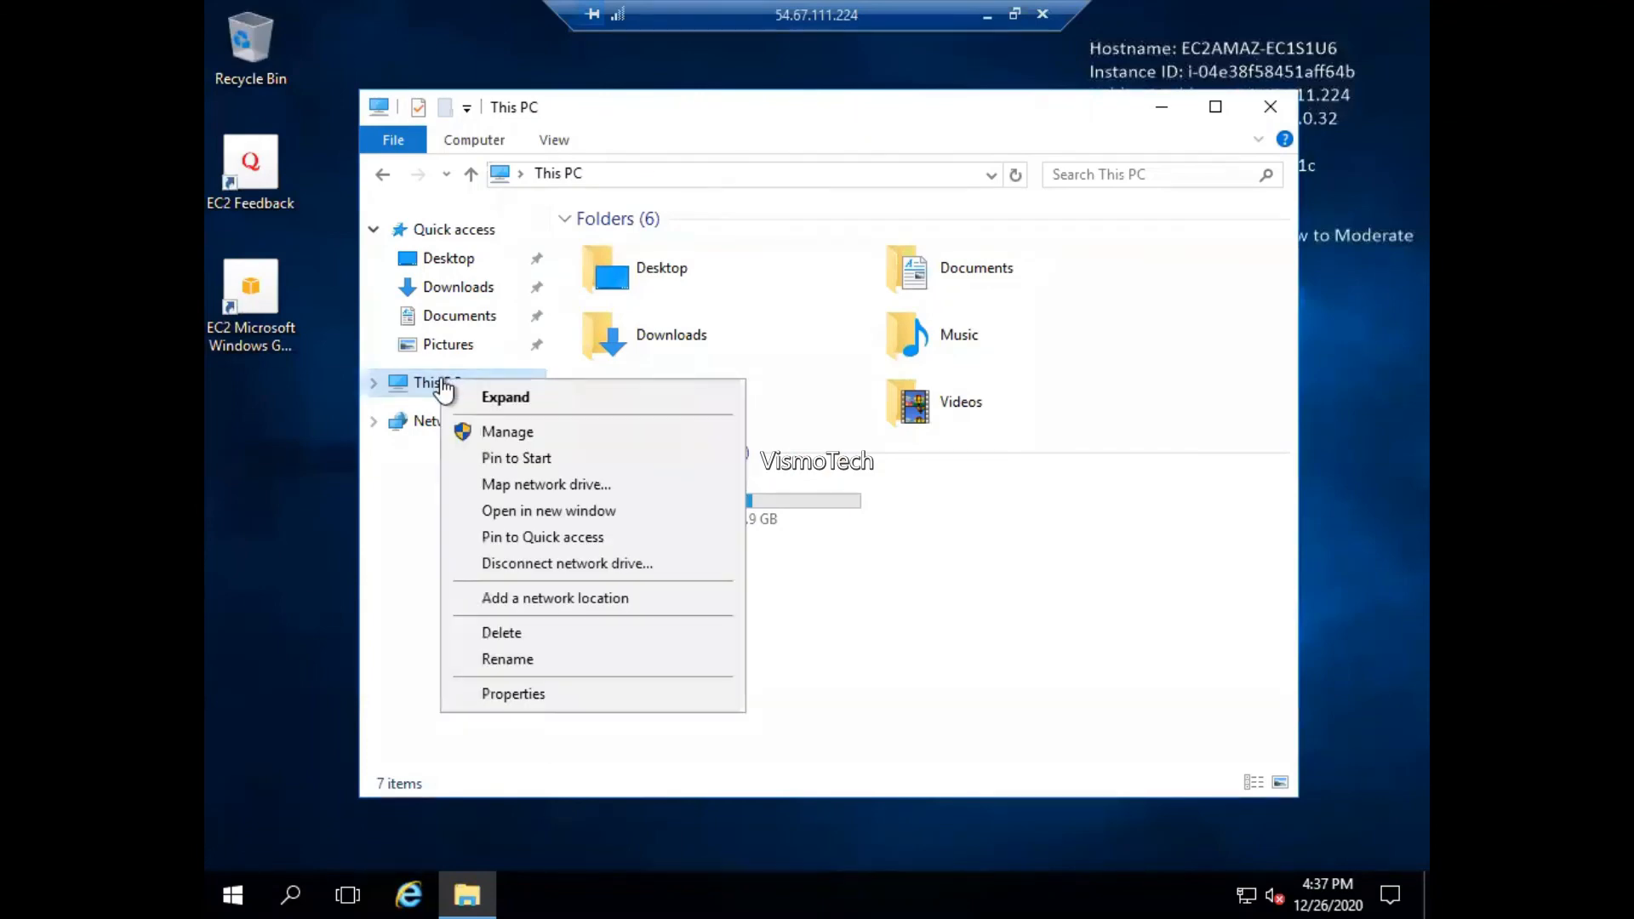
left_click(504, 434)
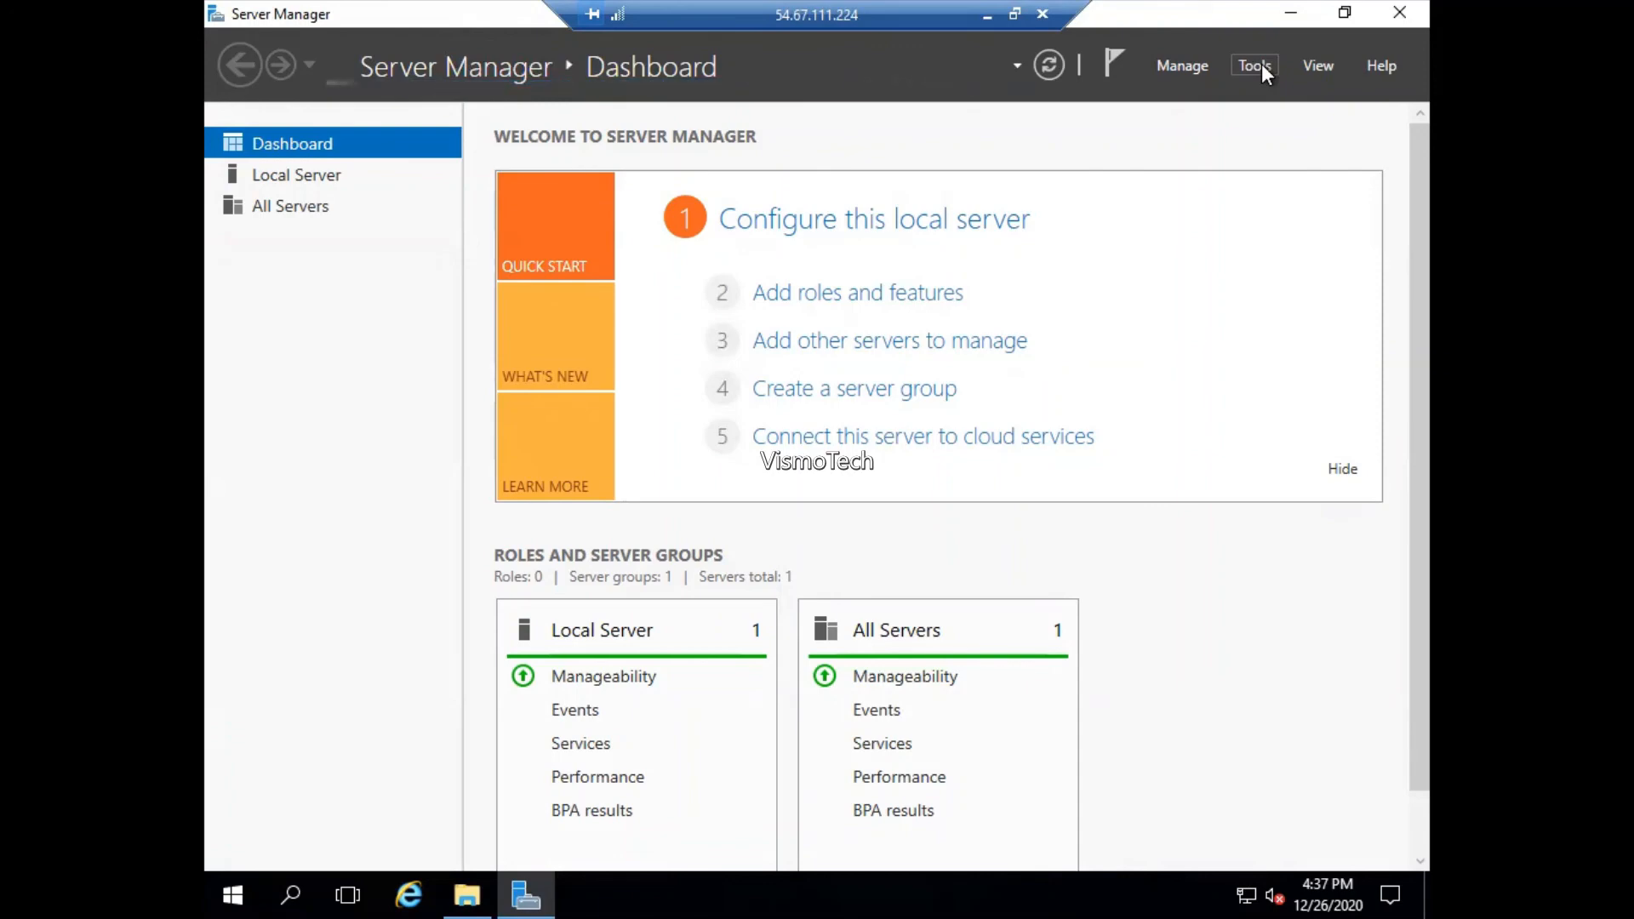
Open Computer Management's Disk Management, revealing the offline, unallocated 10 GB Disk 1.
left_click(1261, 64)
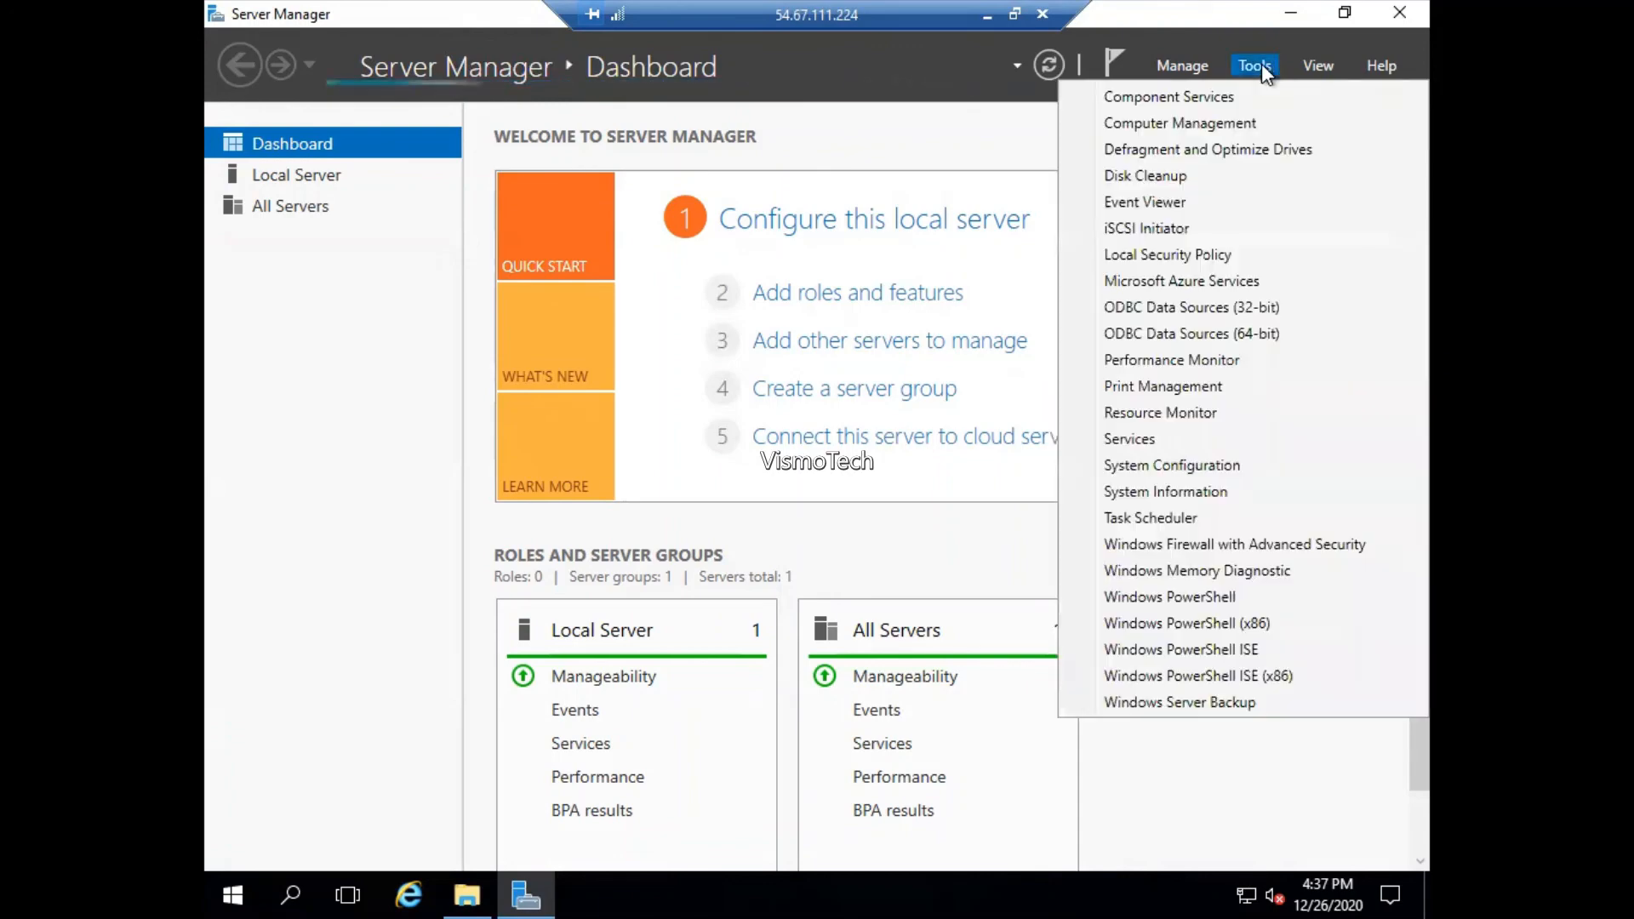
left_click(1200, 123)
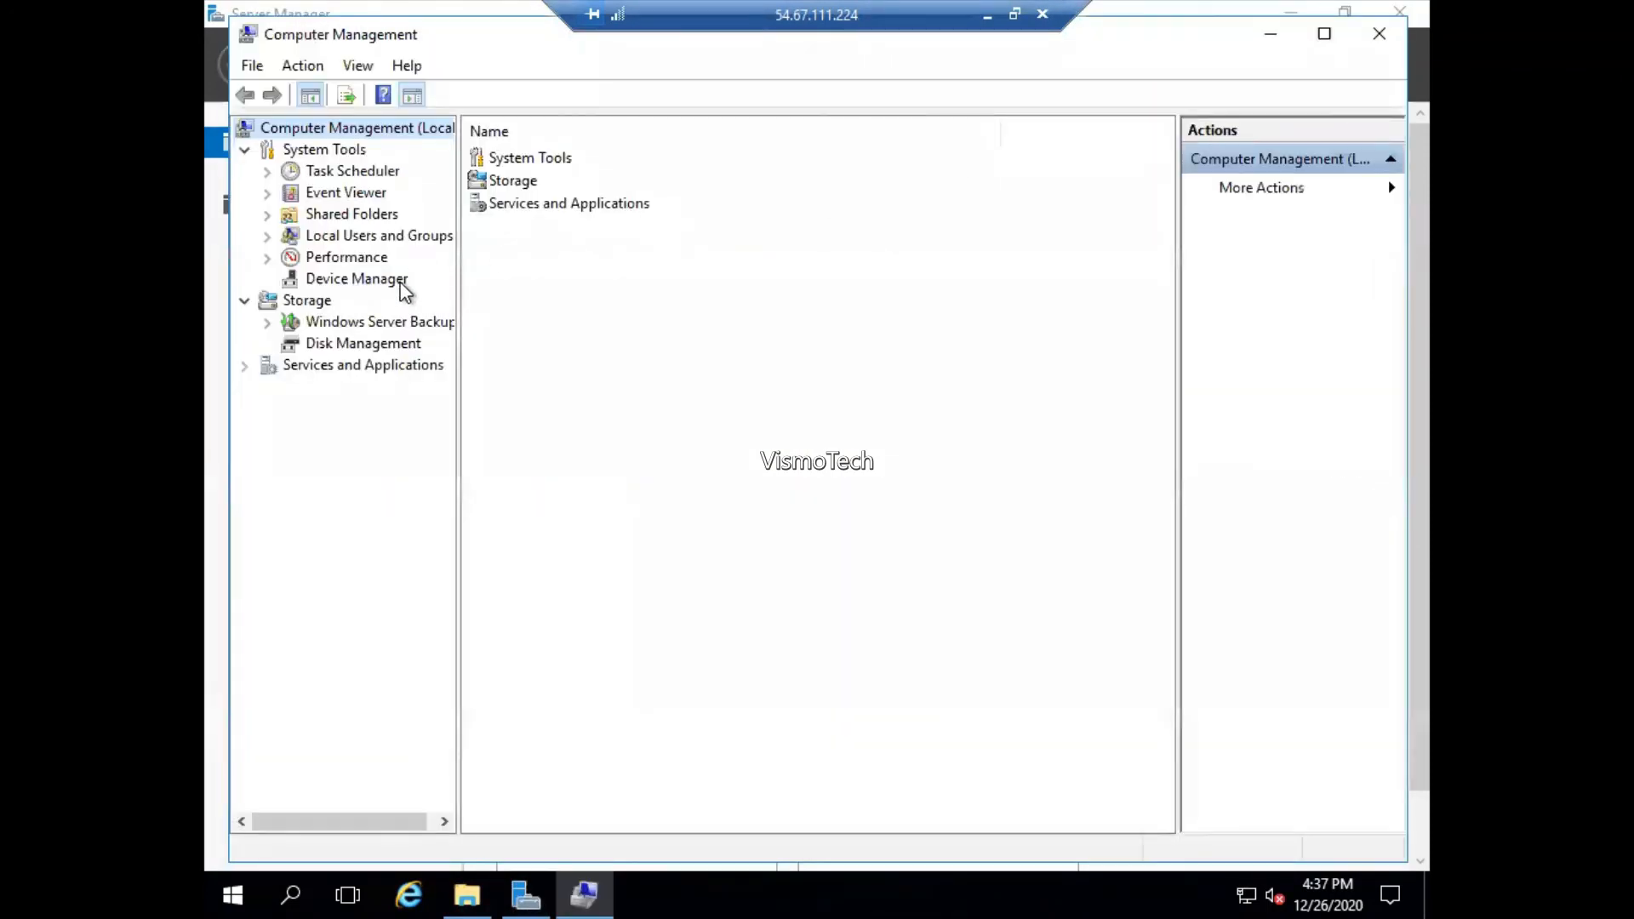
left_click(346, 344)
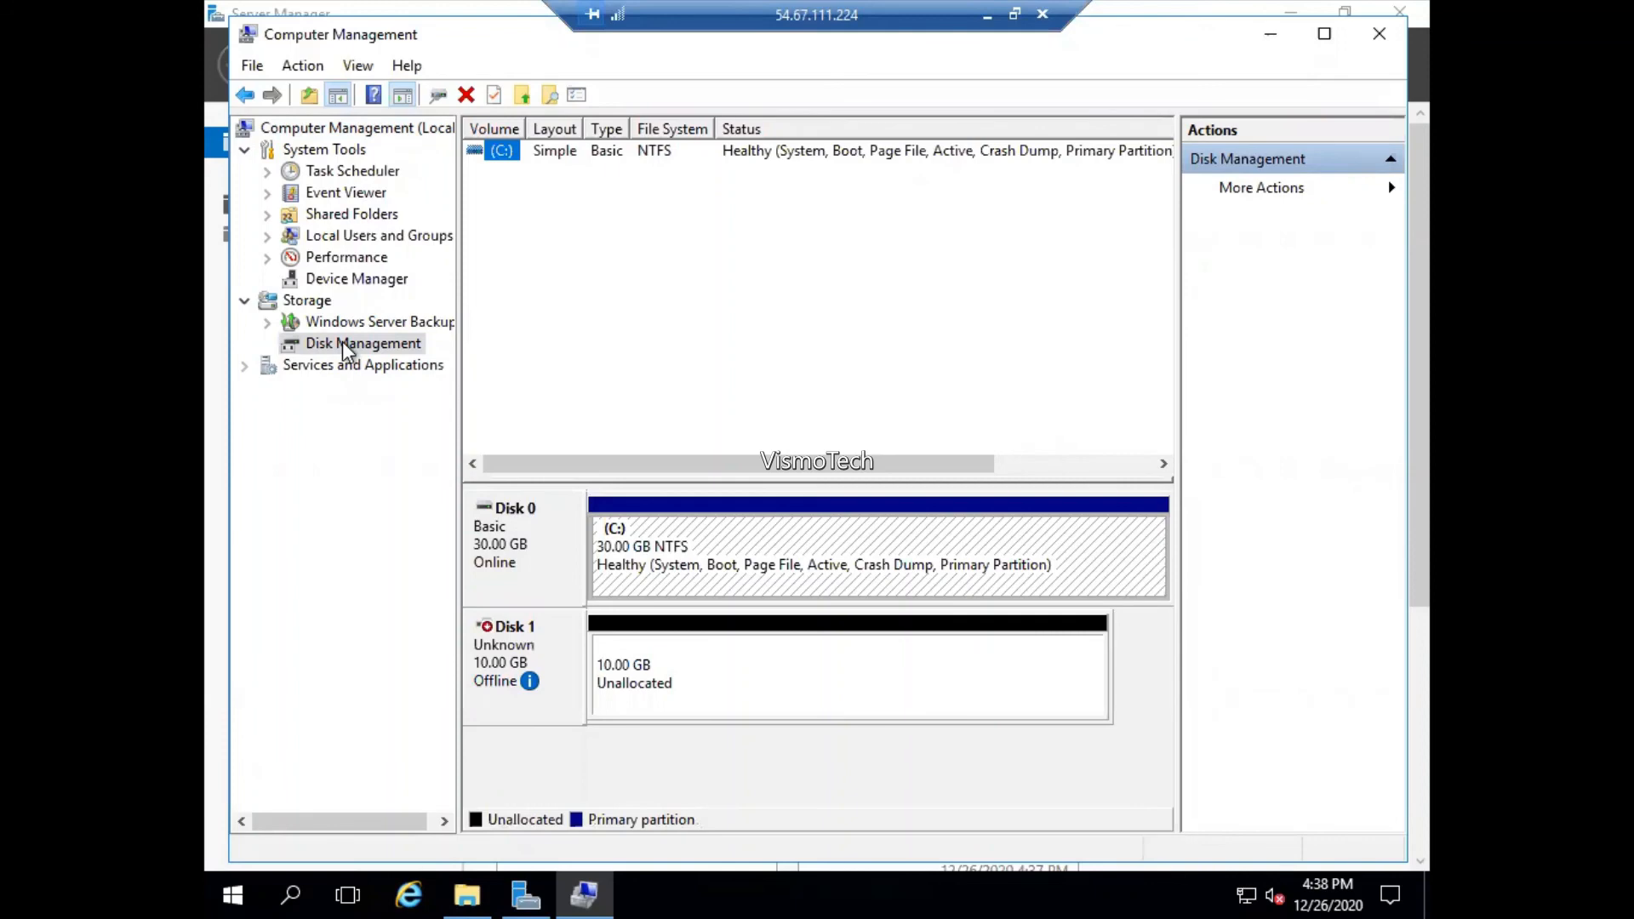
Bring the 10 GB Disk 1 online and initialize it with the MBR partition style.
right_click(525, 663)
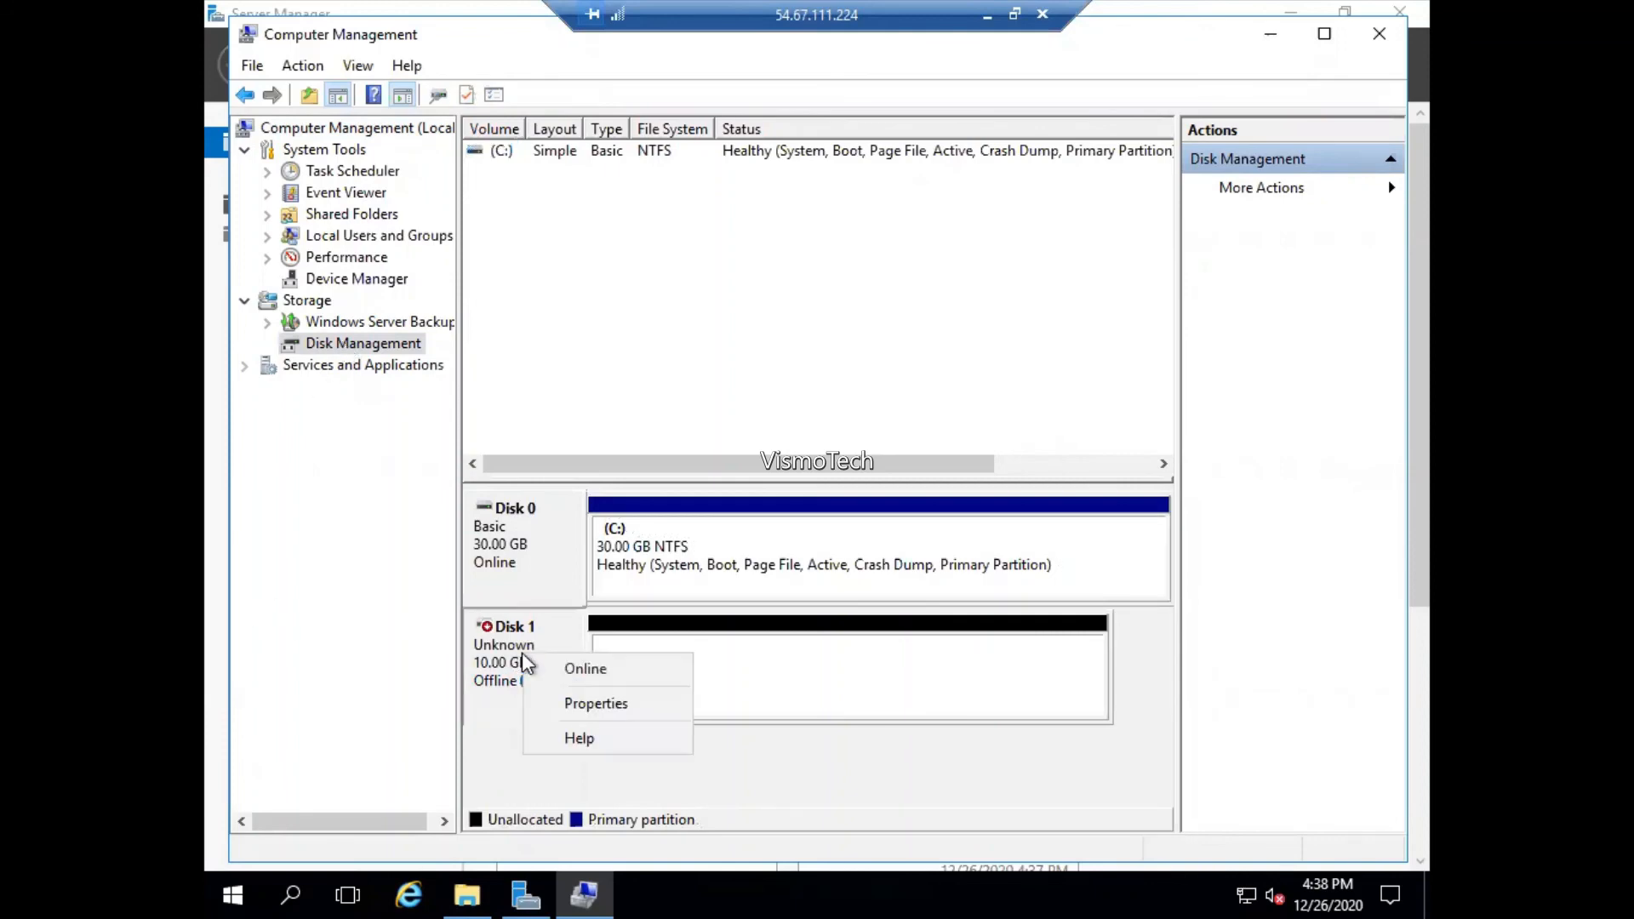
left_click(581, 669)
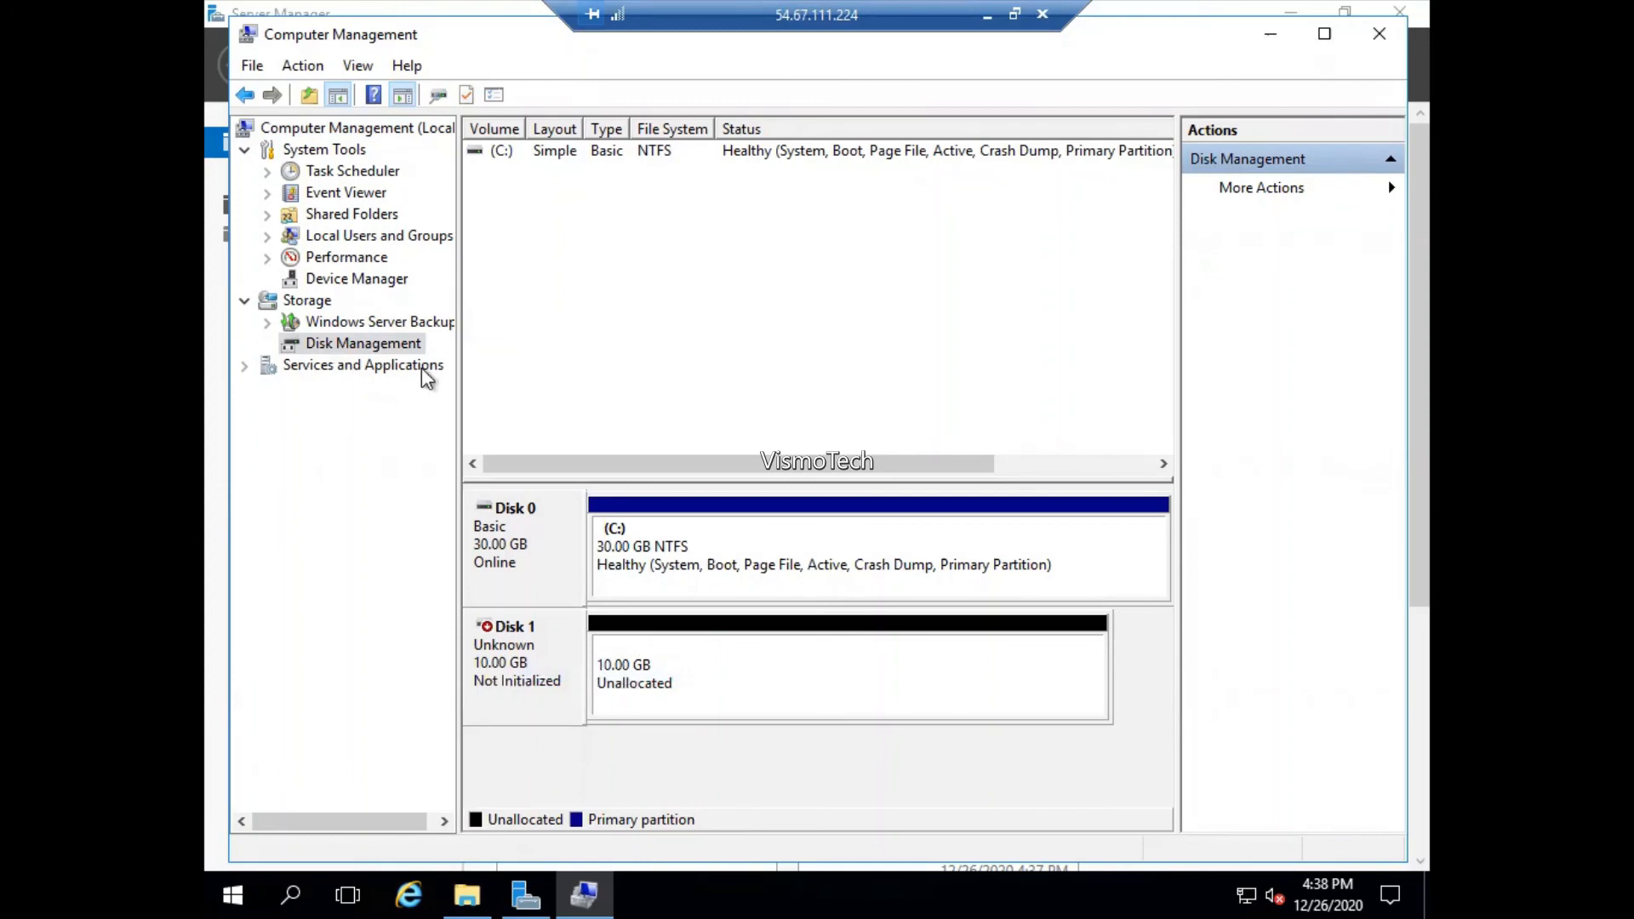
left_click(357, 281)
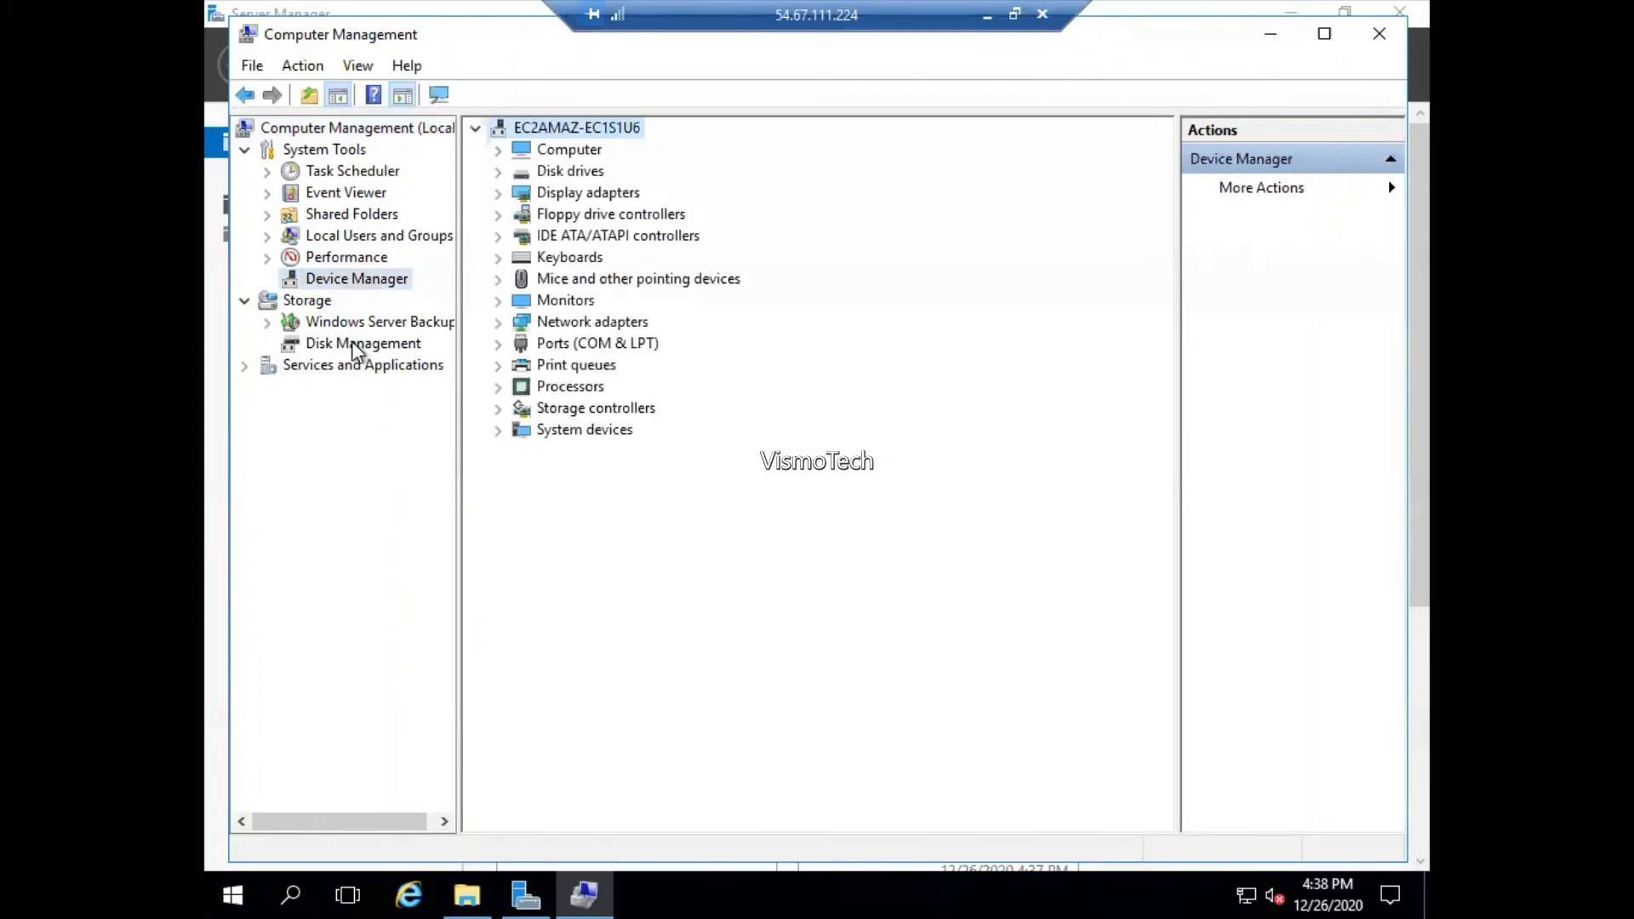
left_click(357, 344)
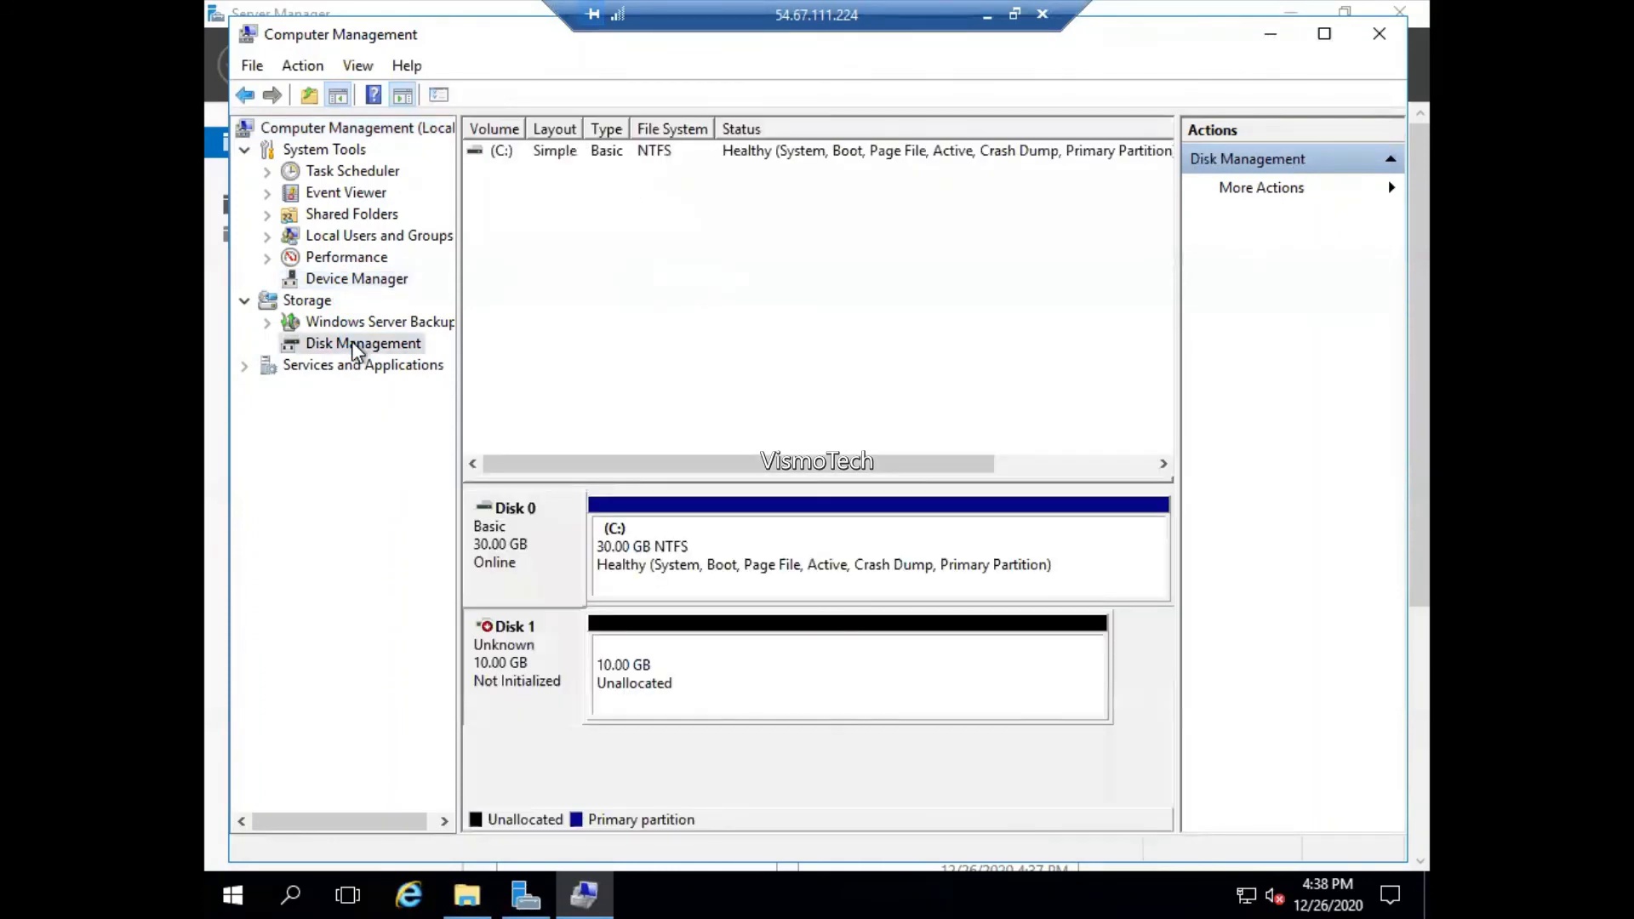
right_click(668, 656)
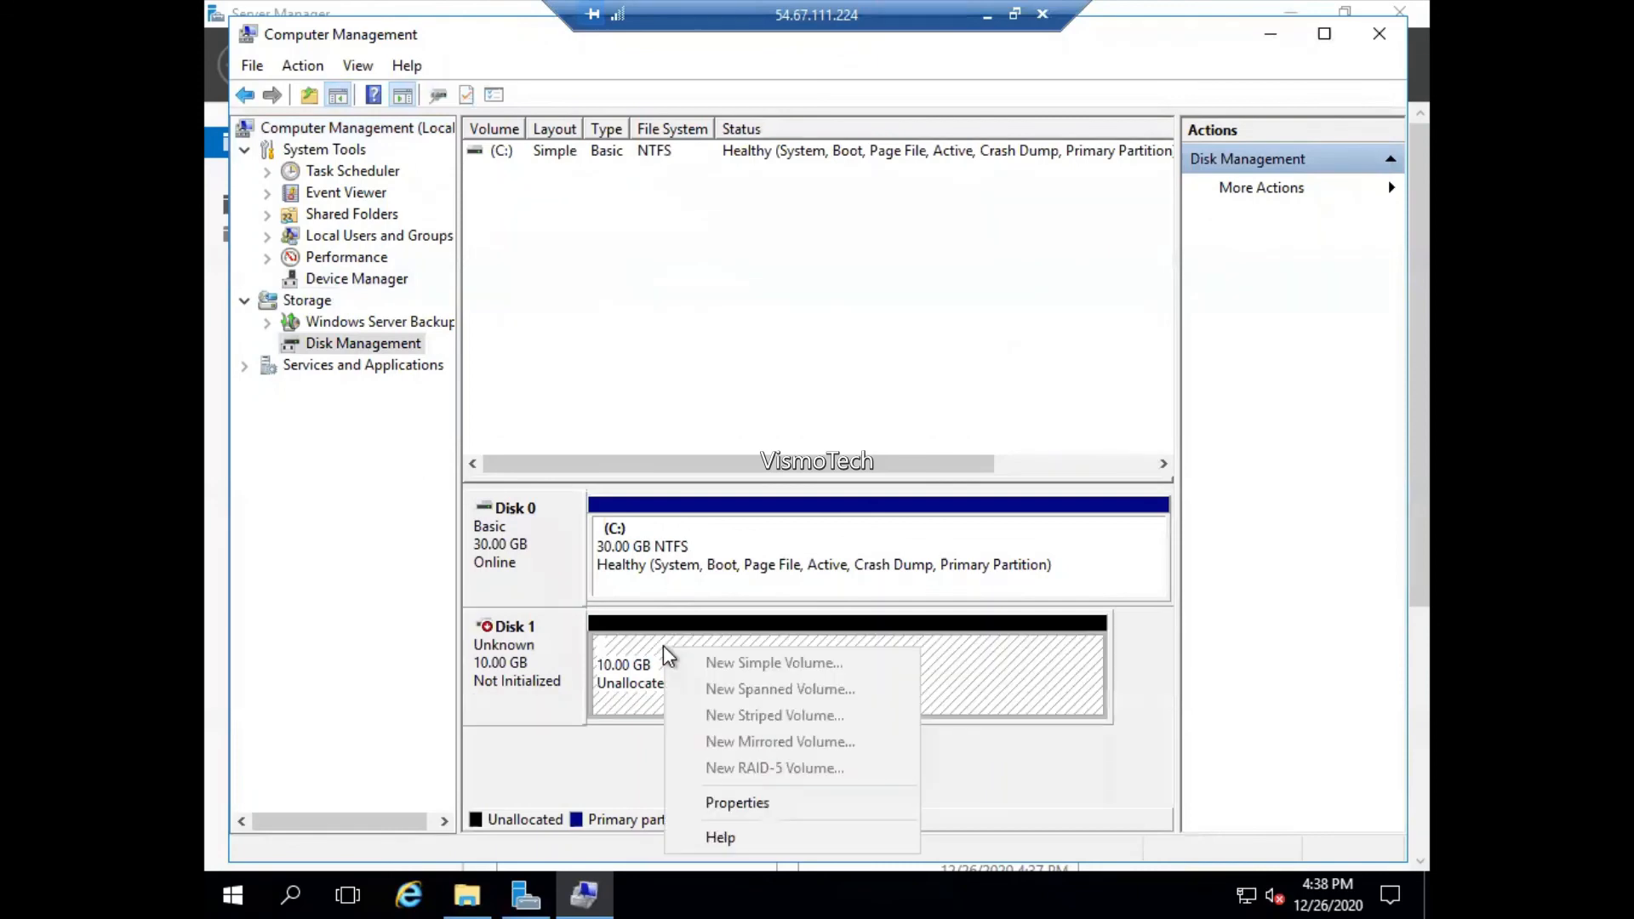
right_click(515, 663)
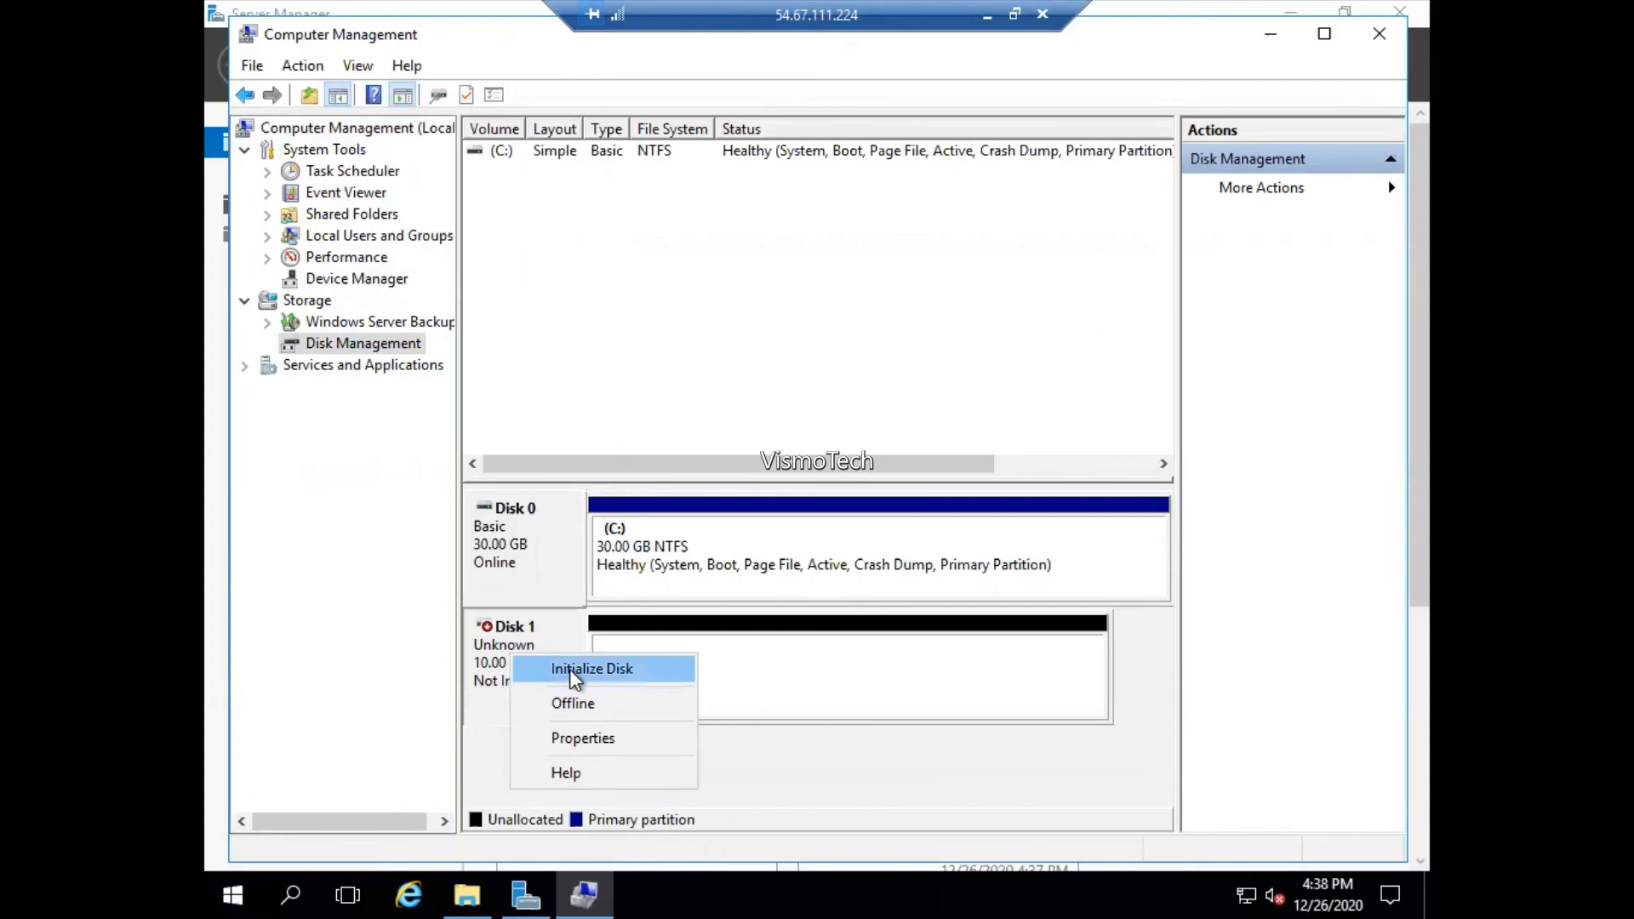
left_click(573, 672)
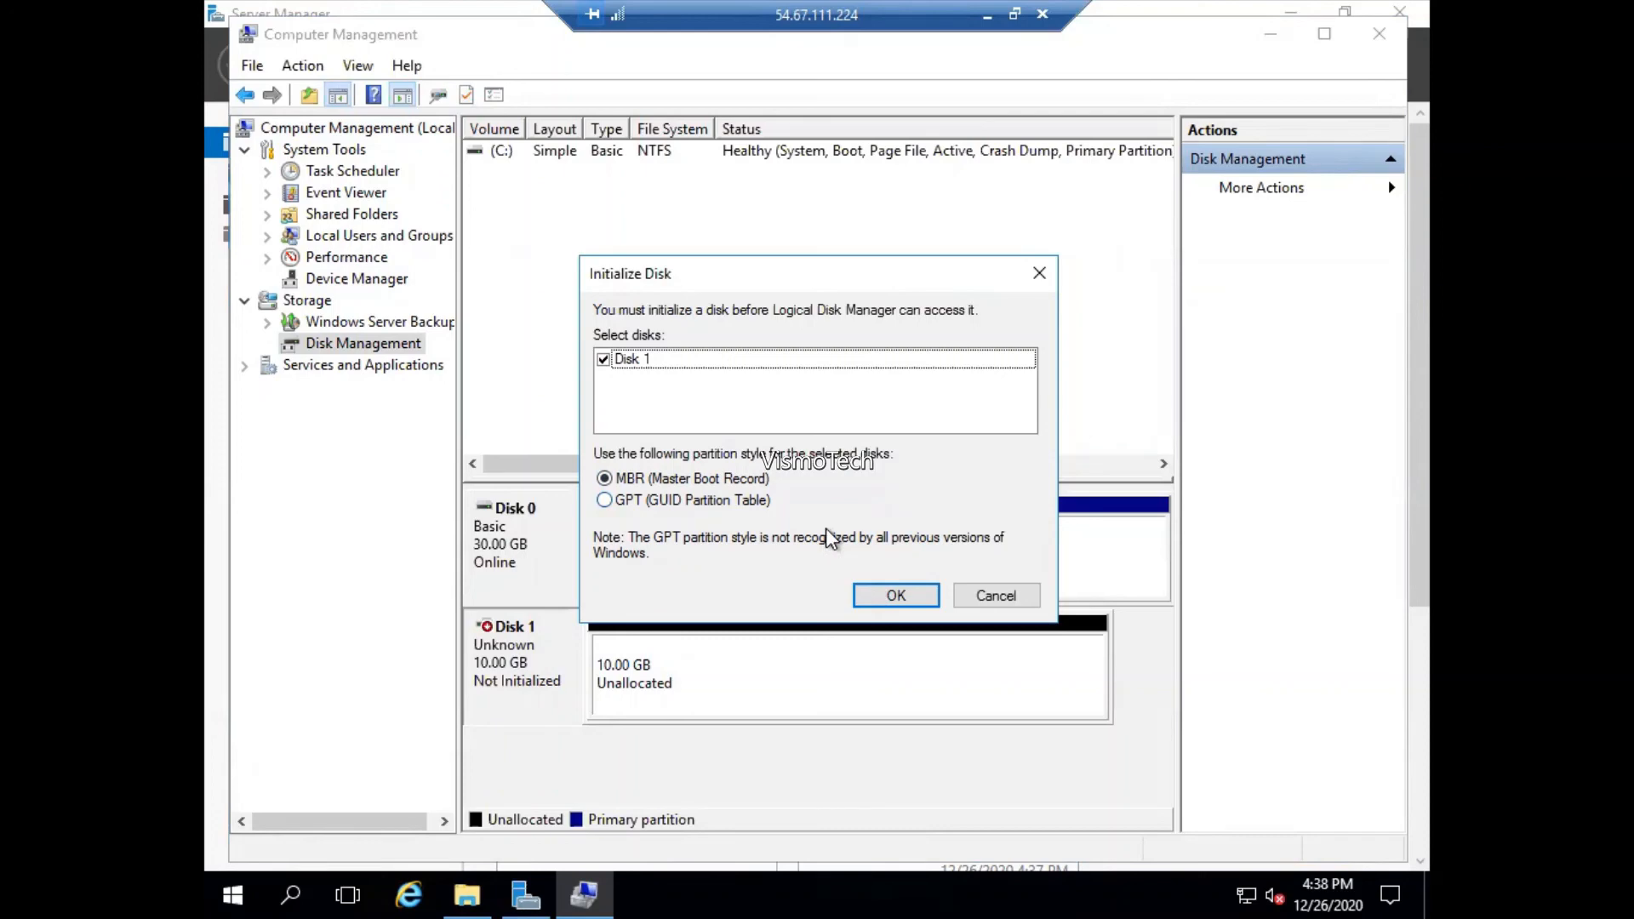
left_click(894, 595)
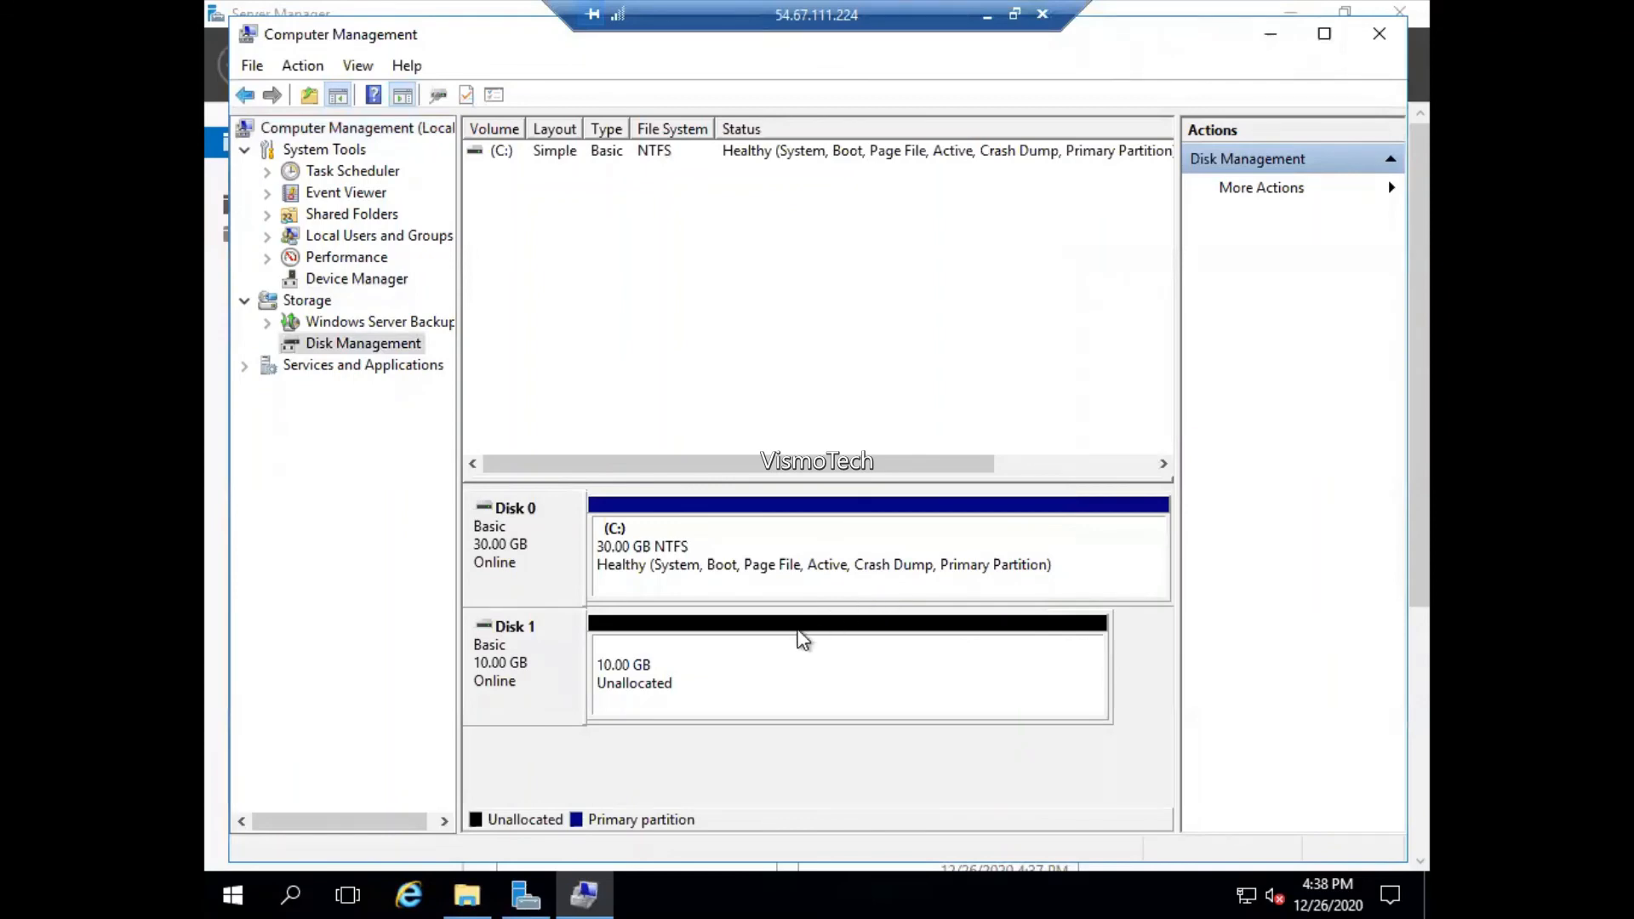
Start a new simple volume on Disk 1's unallocated space, then cancel the wizard.
right_click(681, 671)
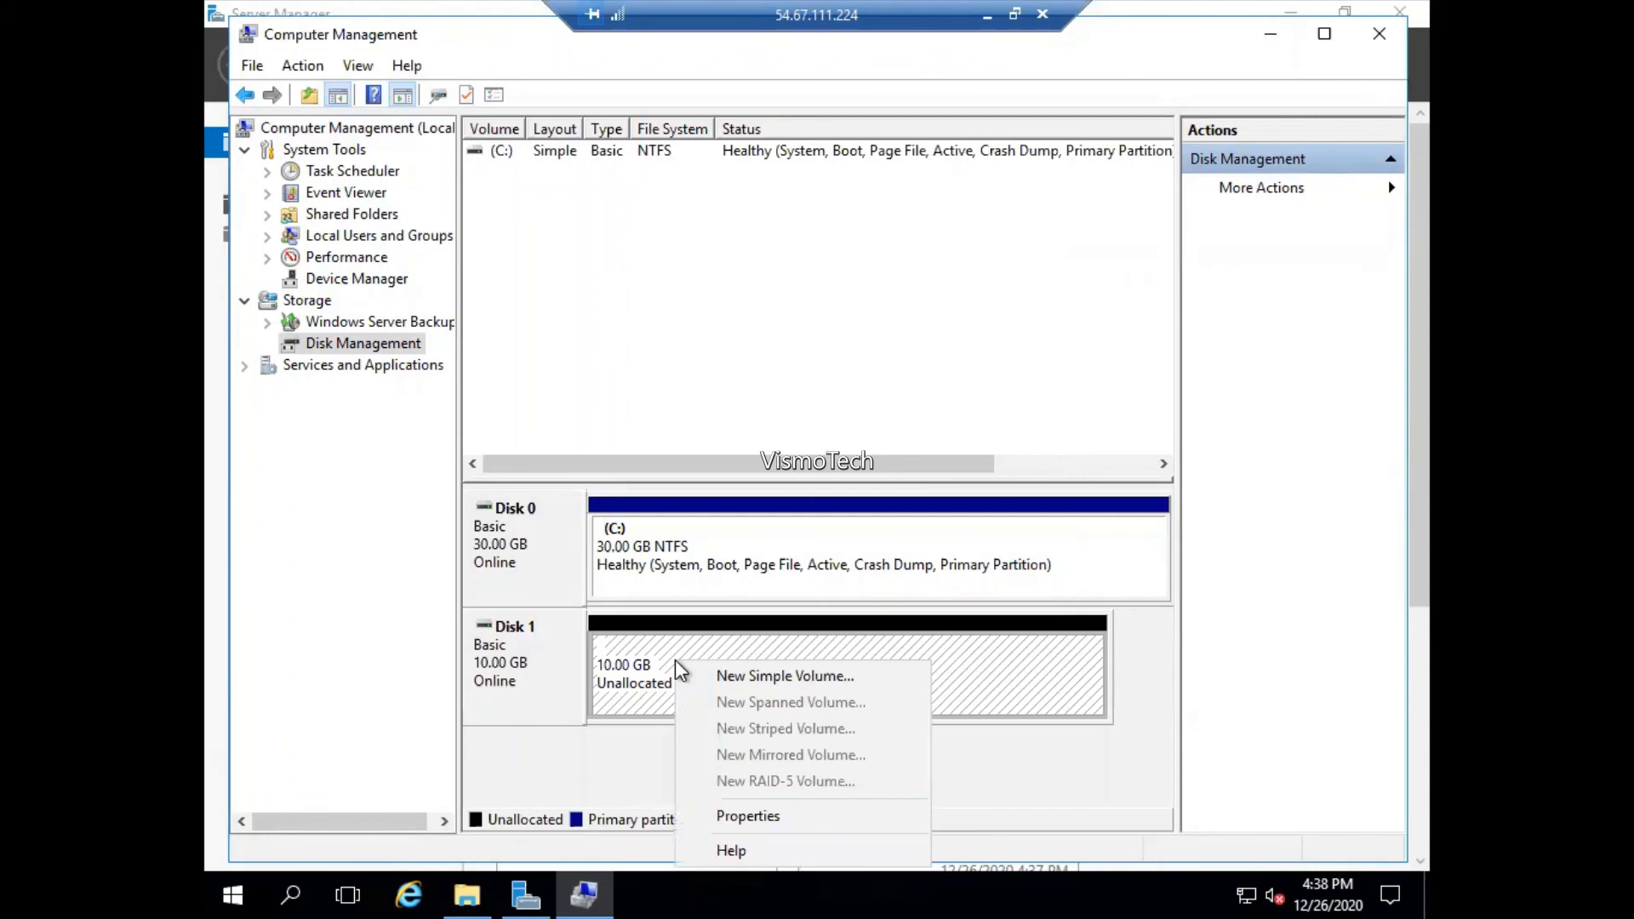
left_click(722, 677)
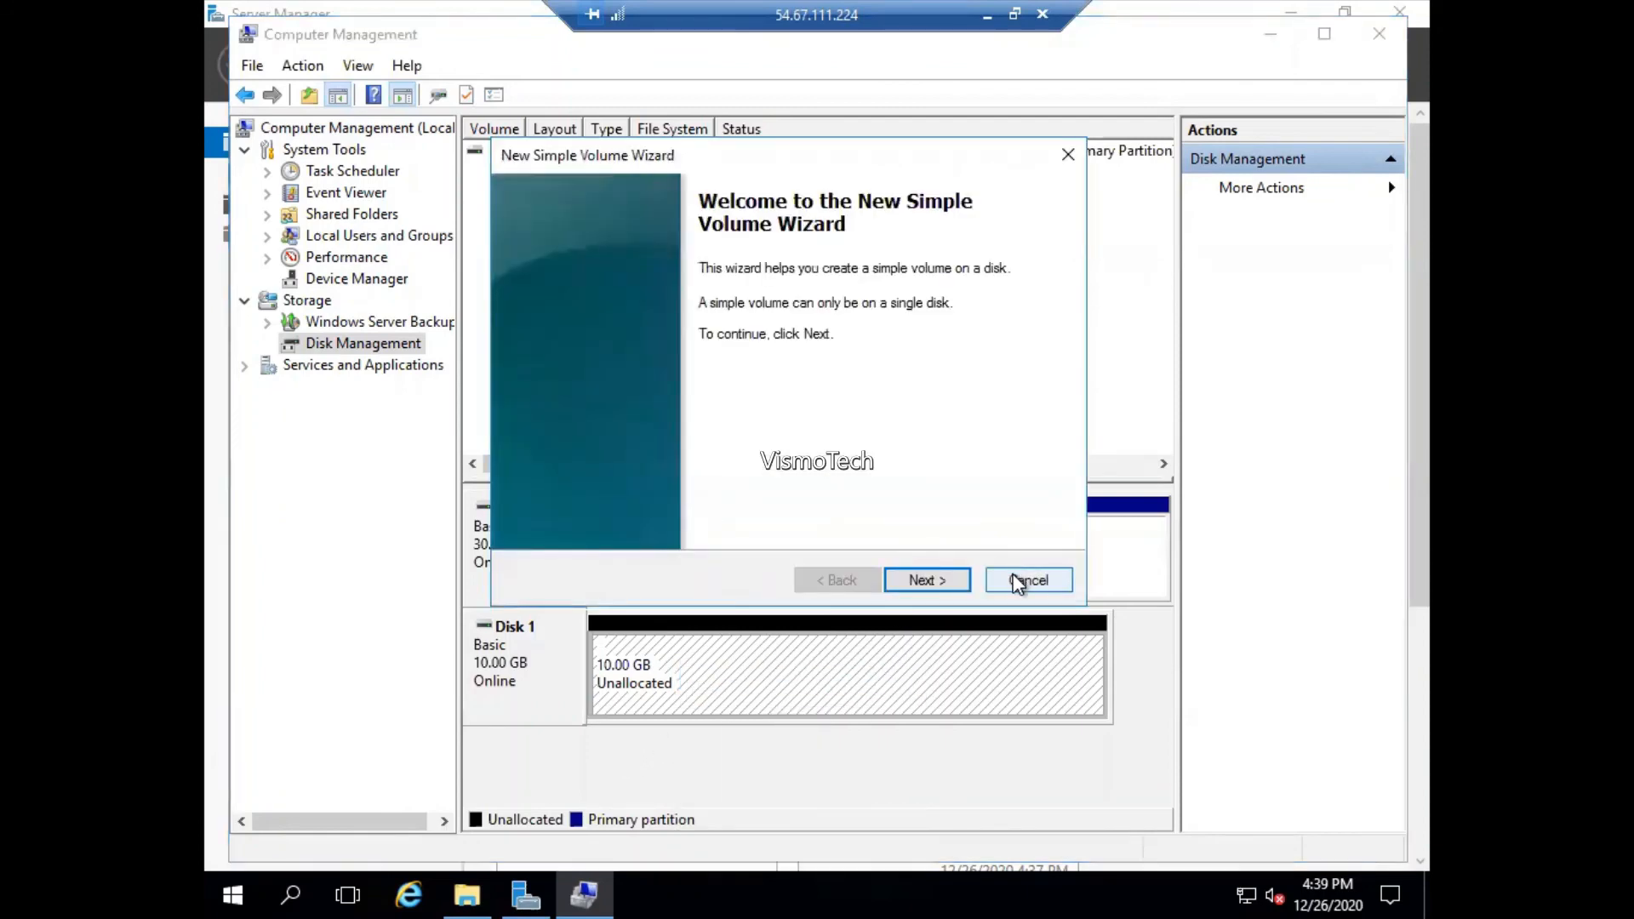
left_click(1025, 580)
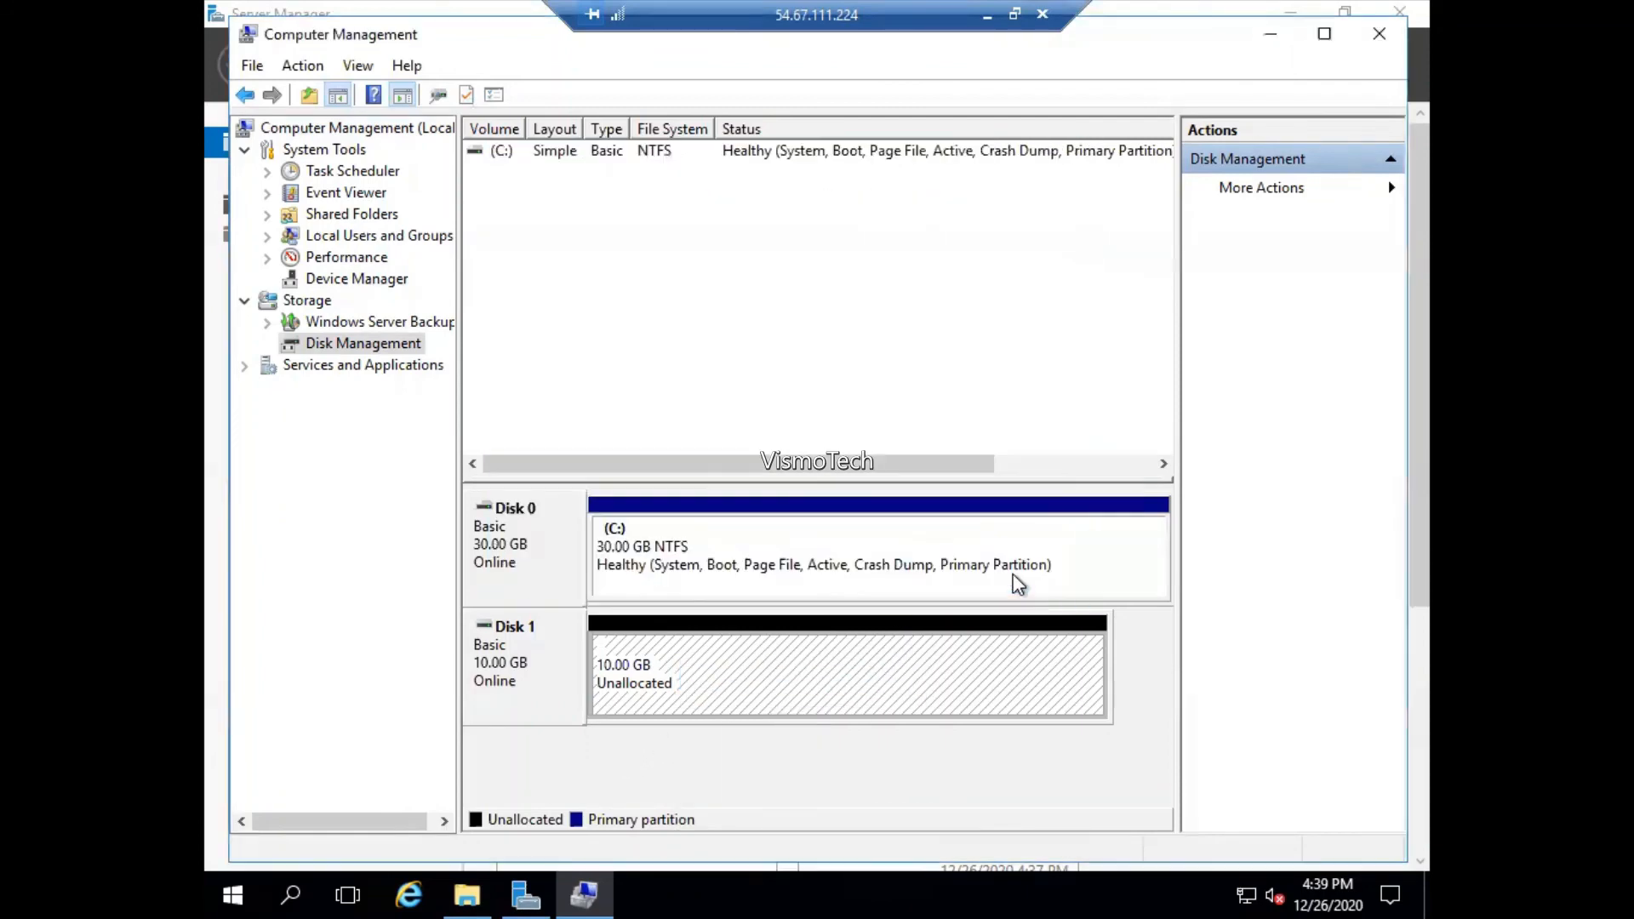
Check the drives in This PC, then launch New Simple Volume on Disk 1's 10.00 GB space.
left_click(467, 894)
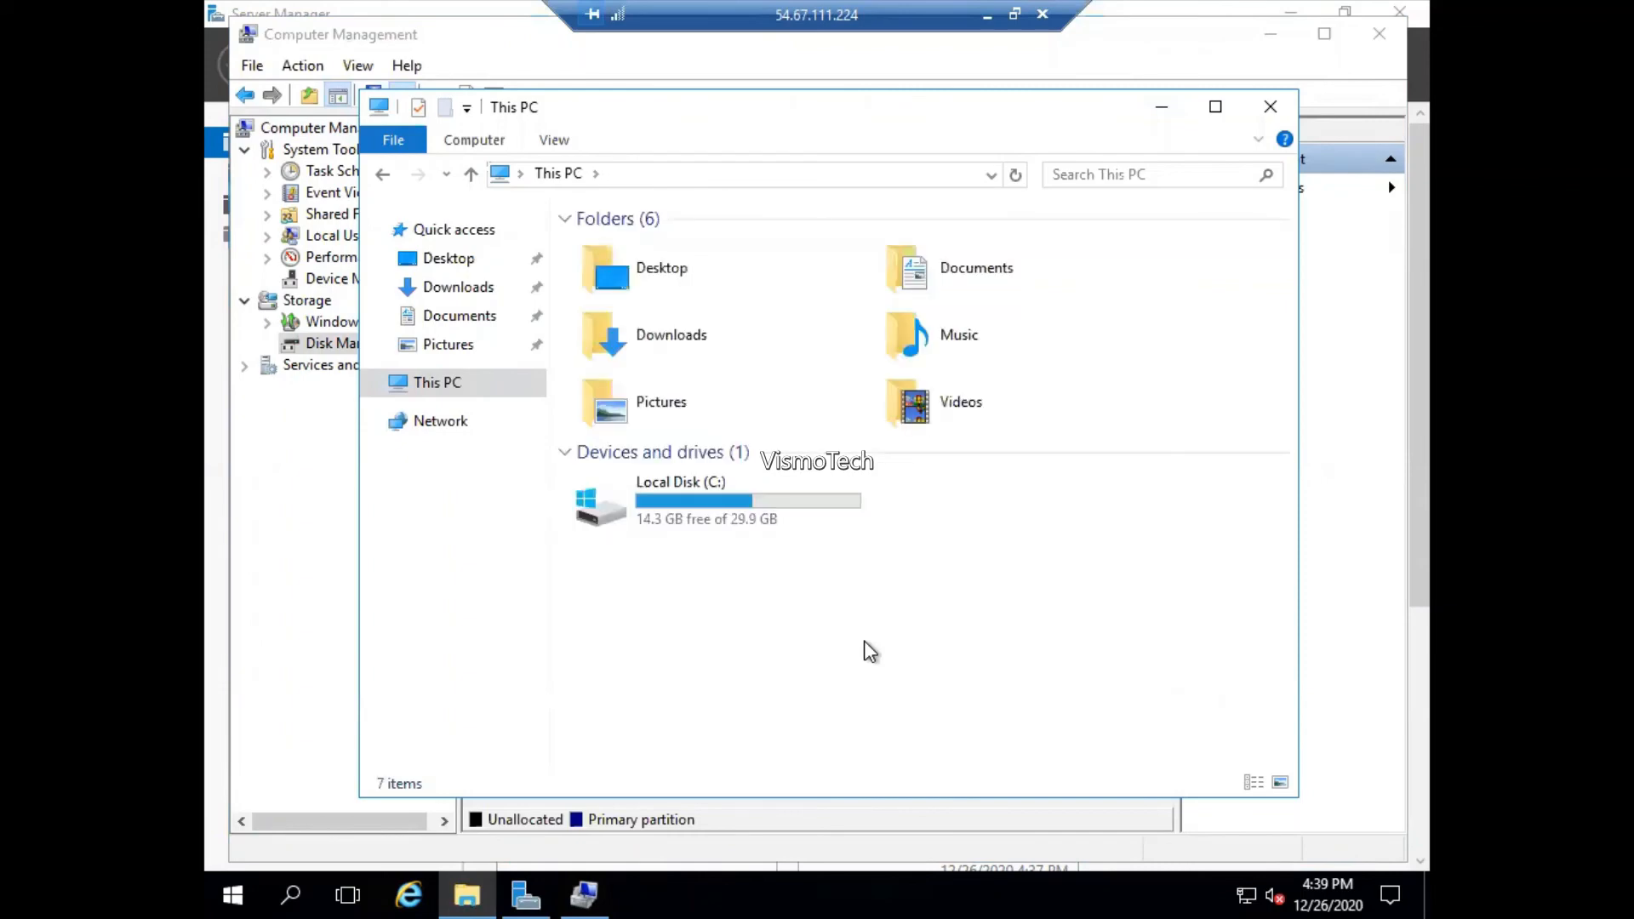
left_click(607, 885)
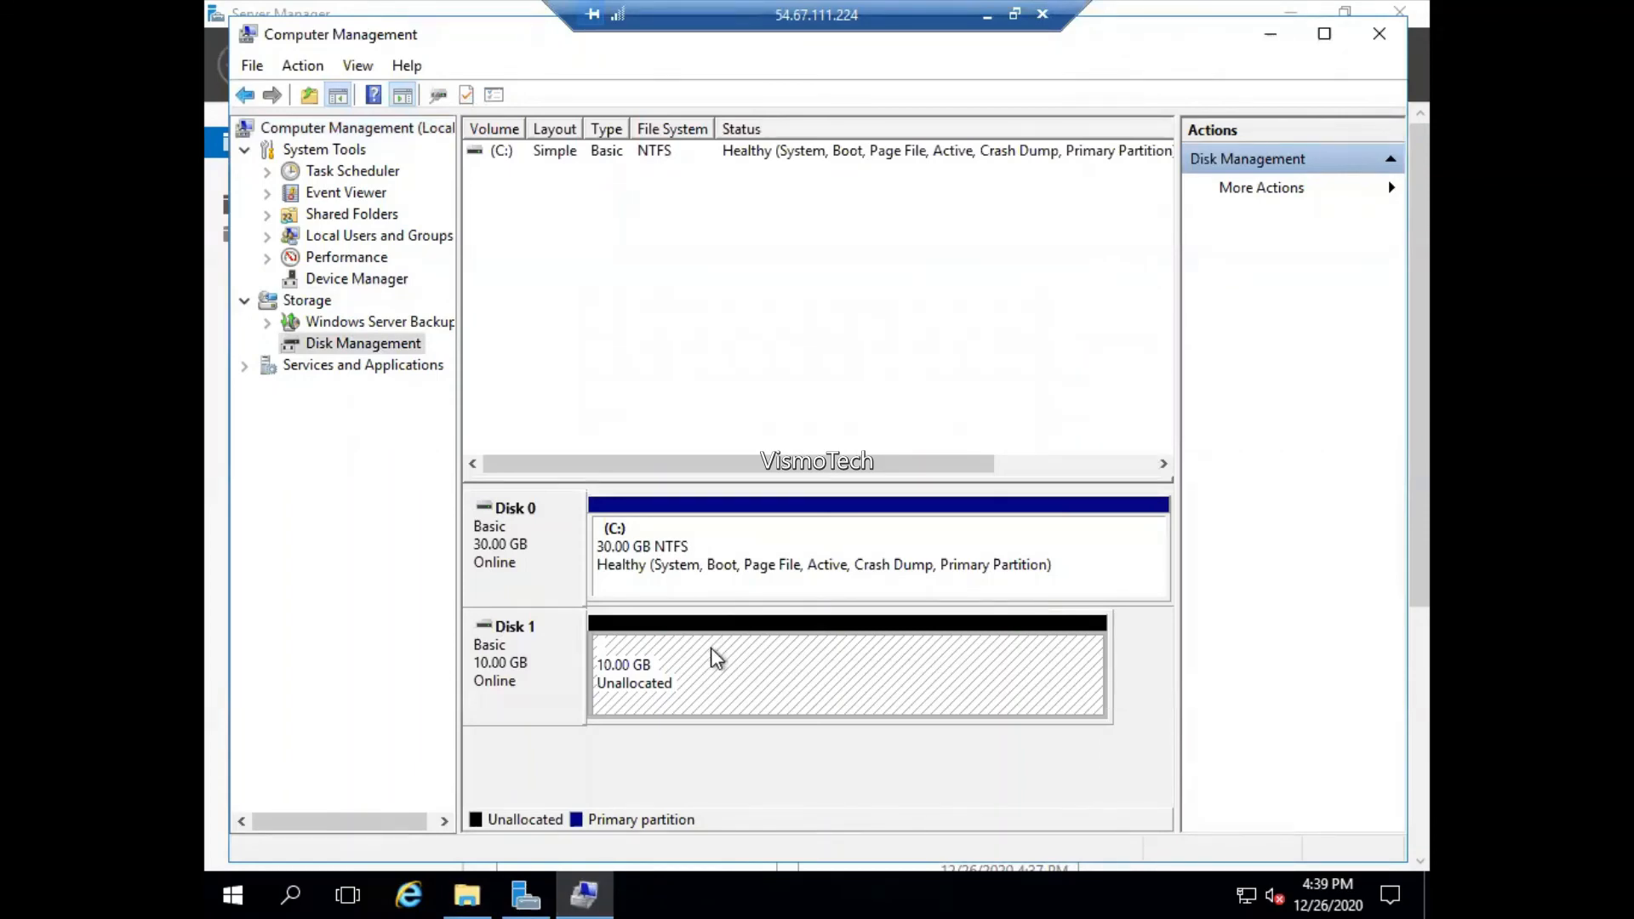
right_click(714, 655)
left_click(780, 667)
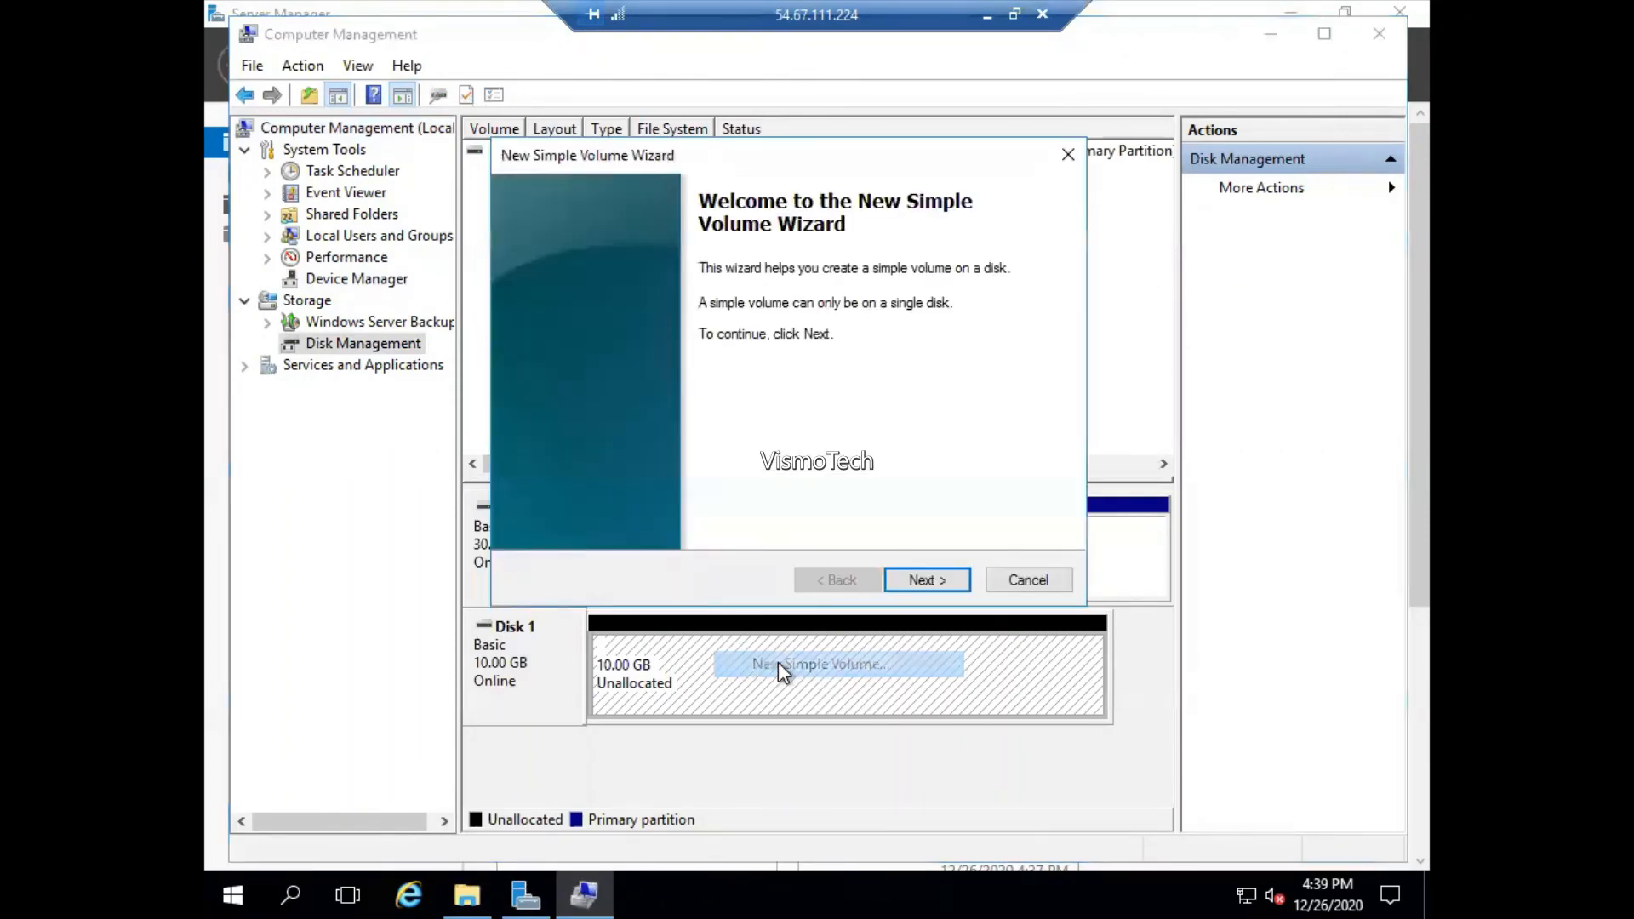
Keep the full 10237 MB volume size and assign drive letter H.
left_click(904, 582)
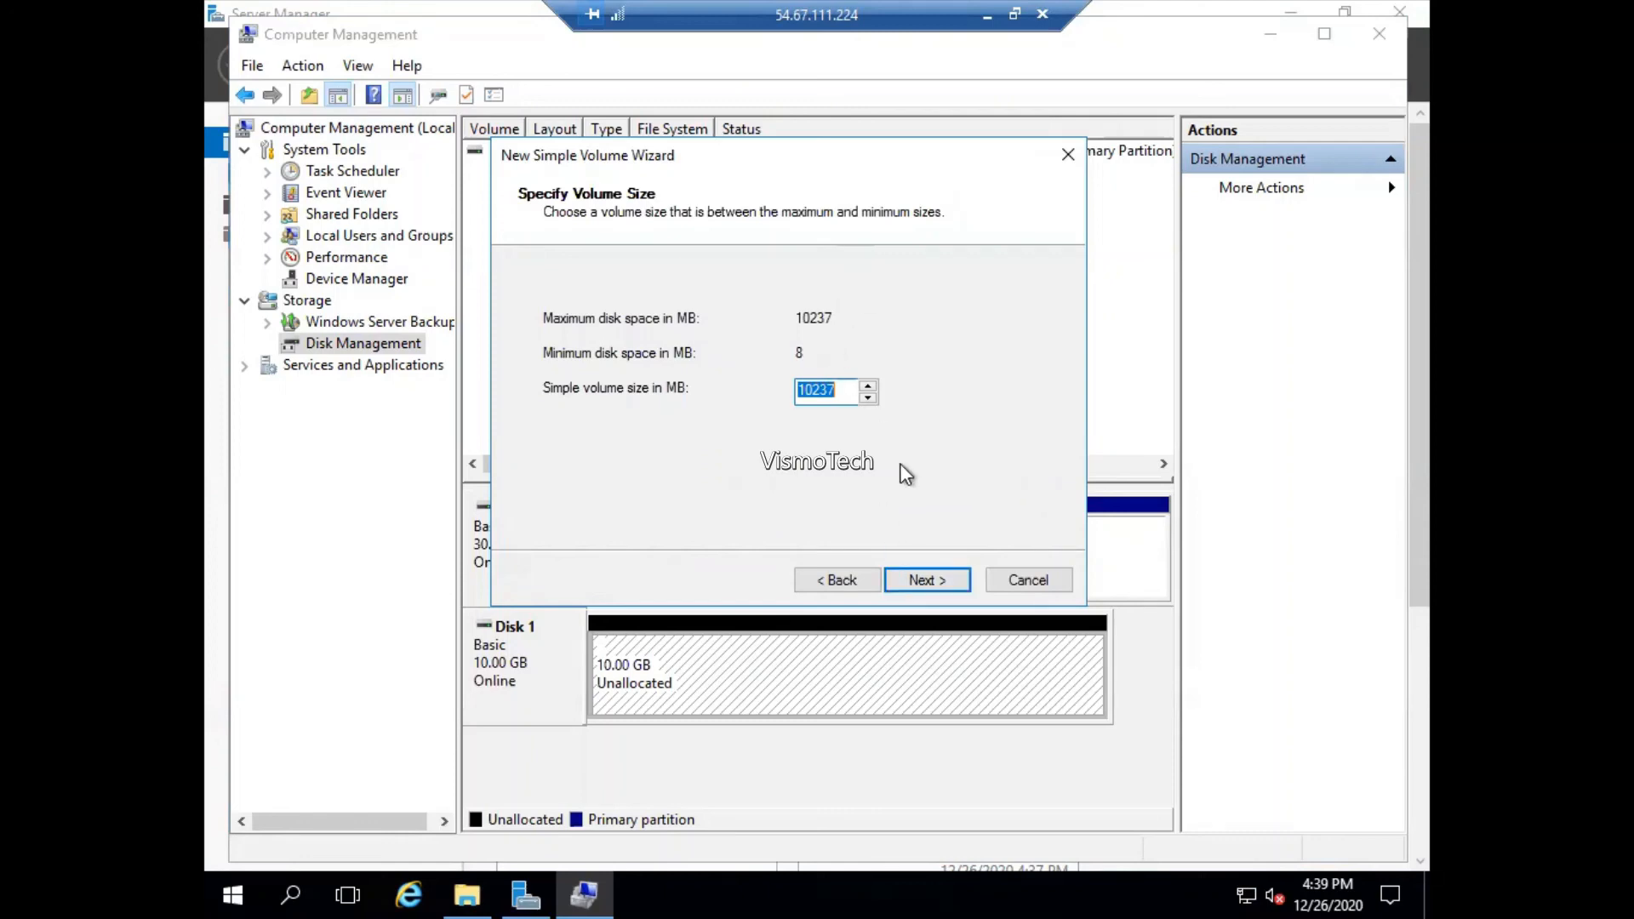
left_click(917, 581)
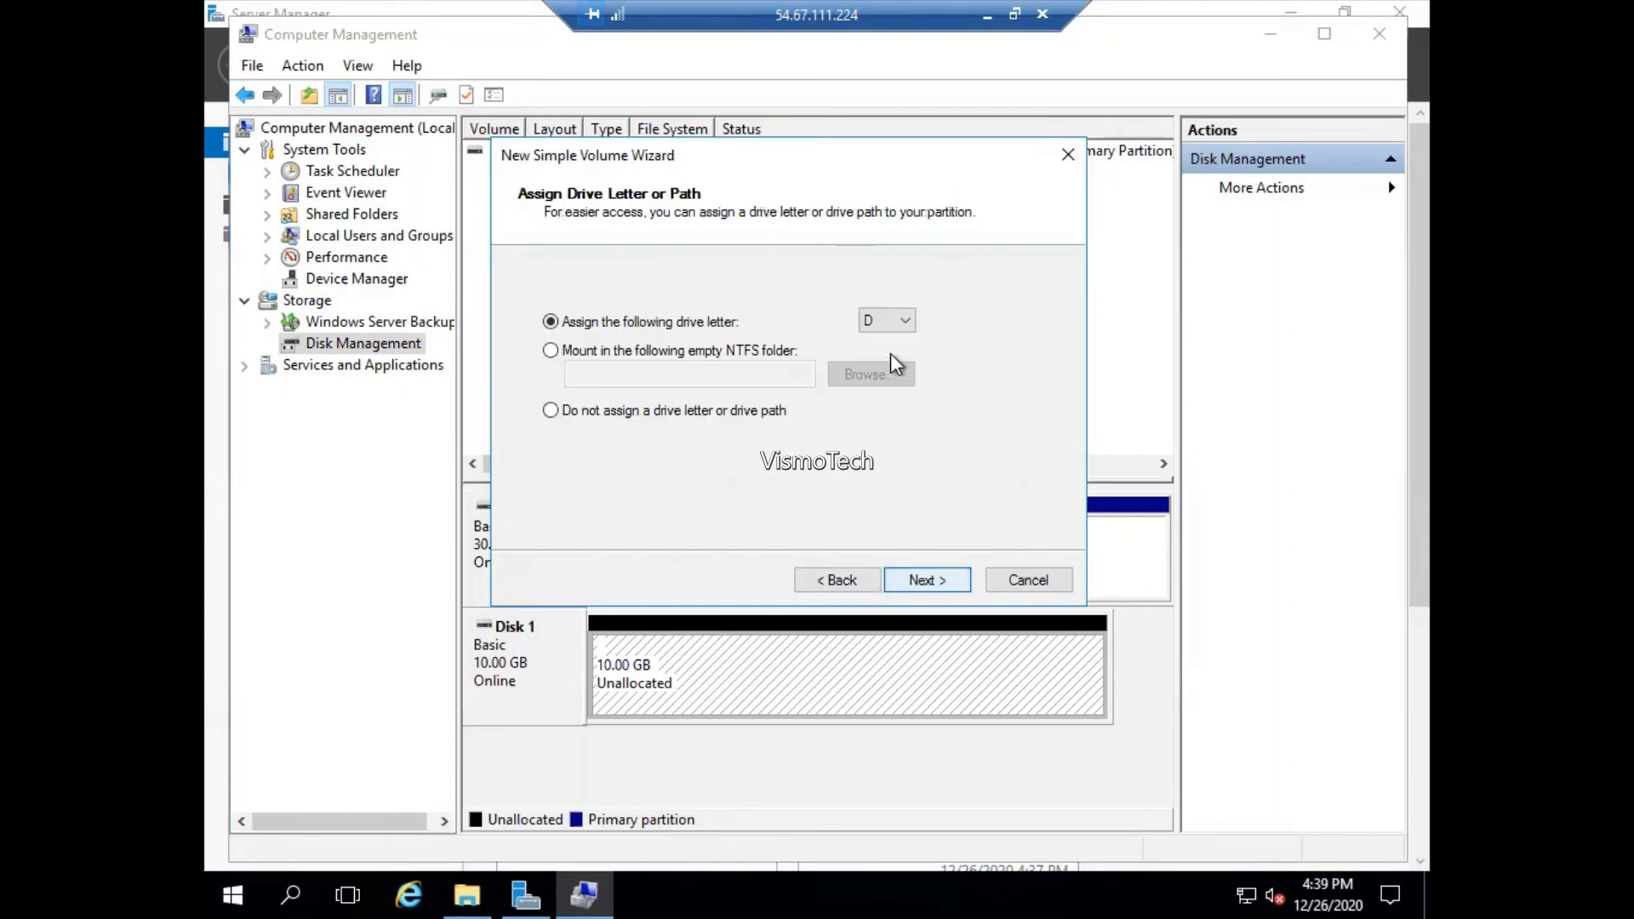
left_click(900, 323)
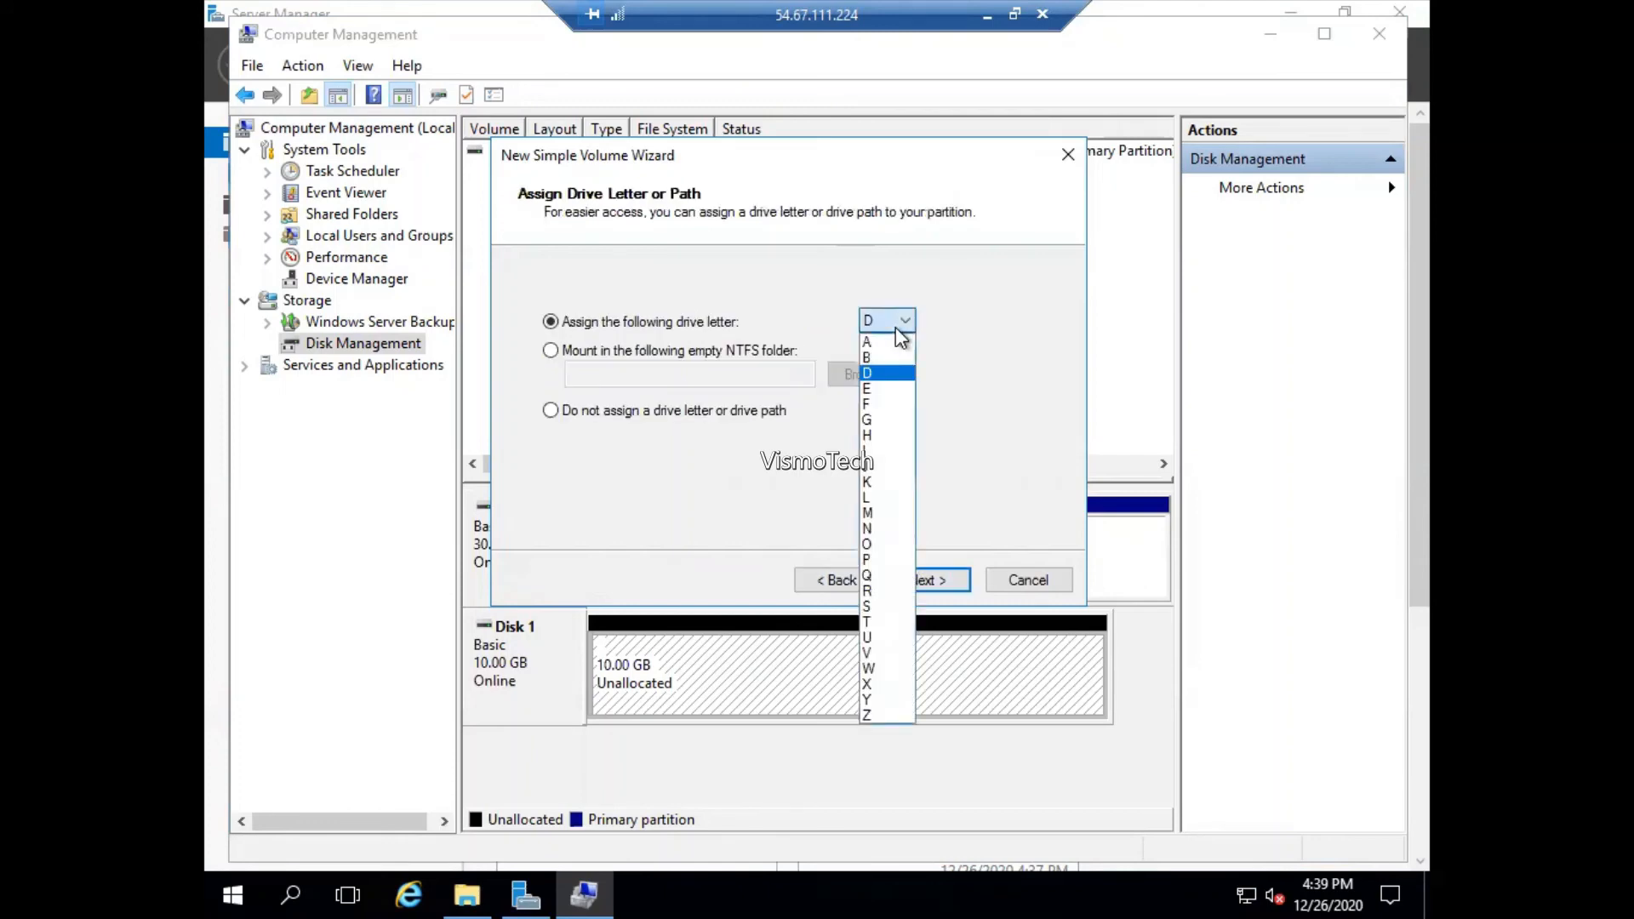
left_click(896, 329)
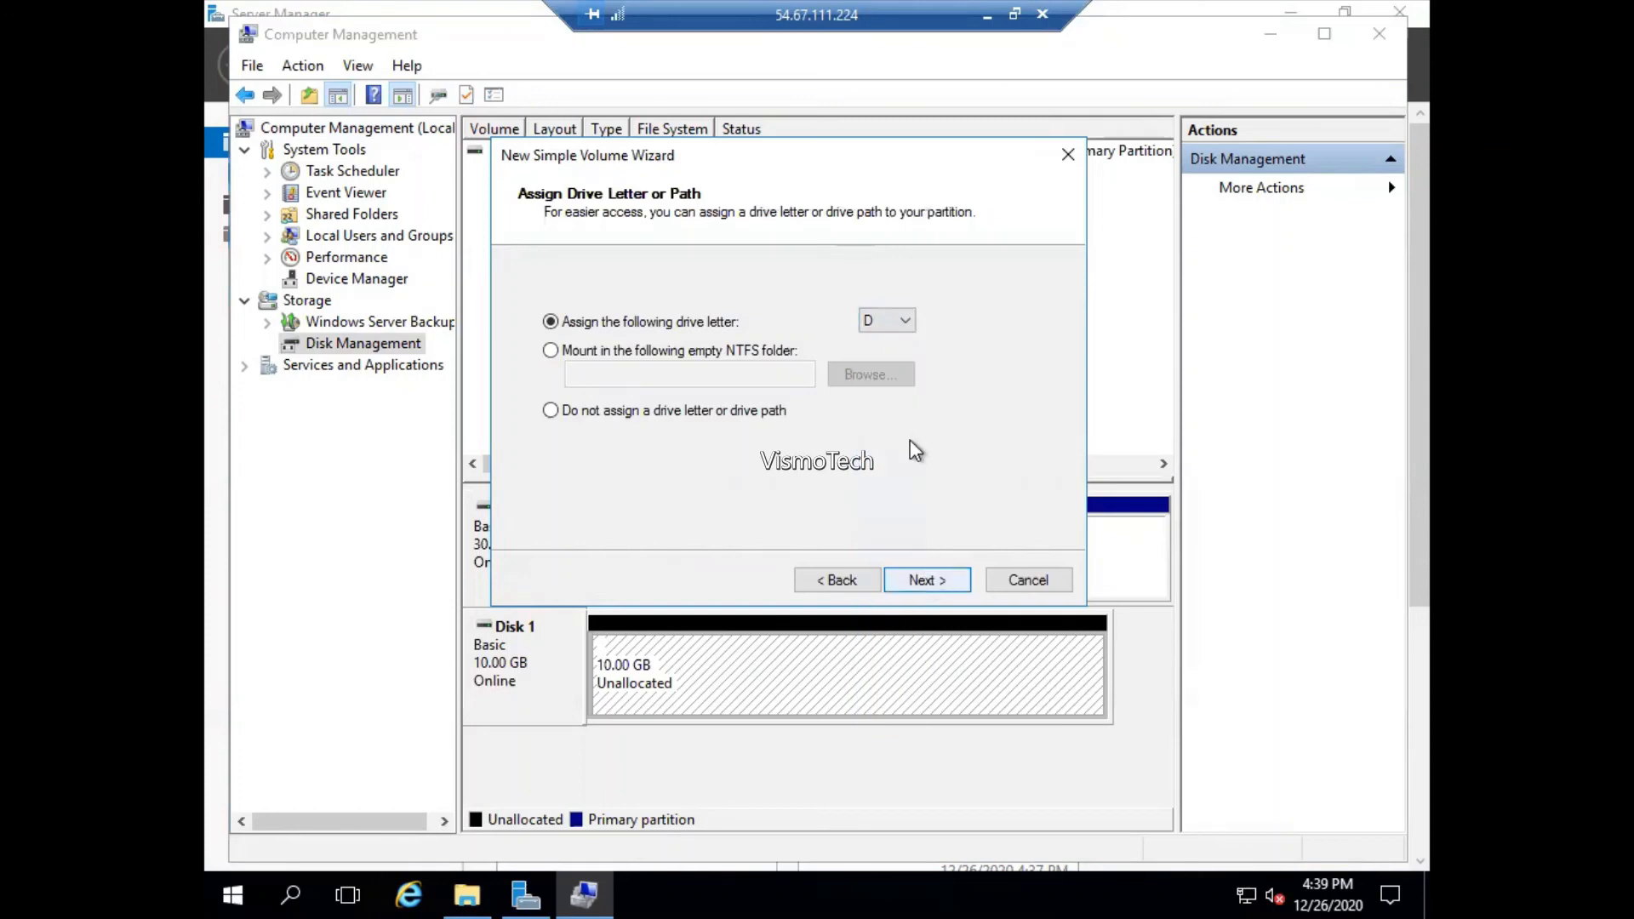
left_click(904, 339)
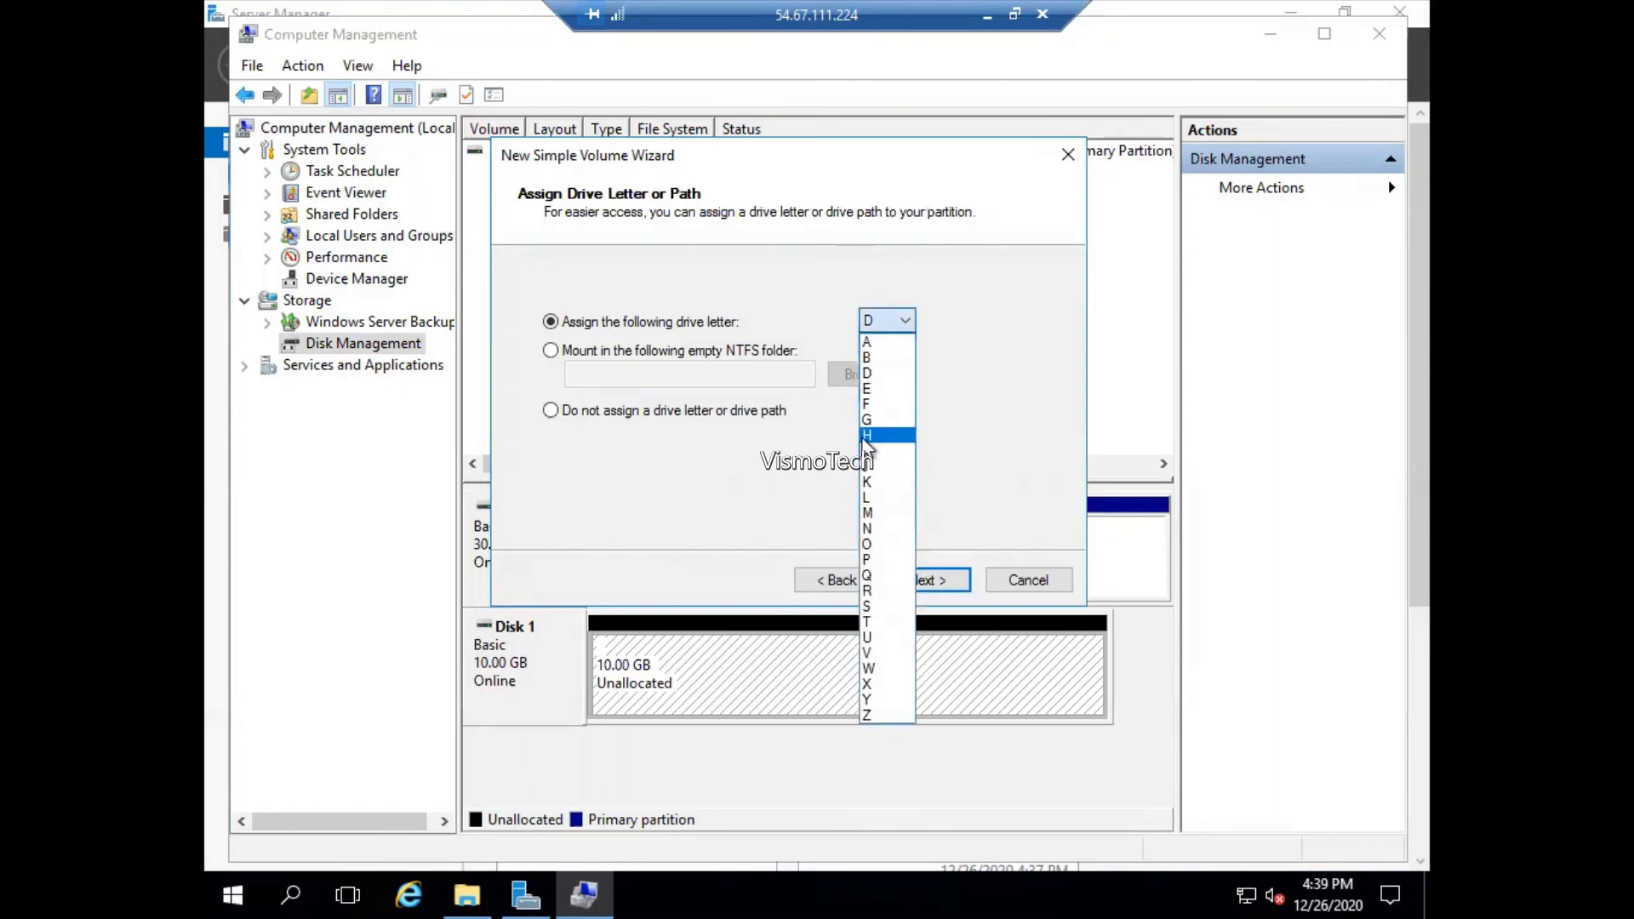
left_click(867, 448)
left_click(933, 580)
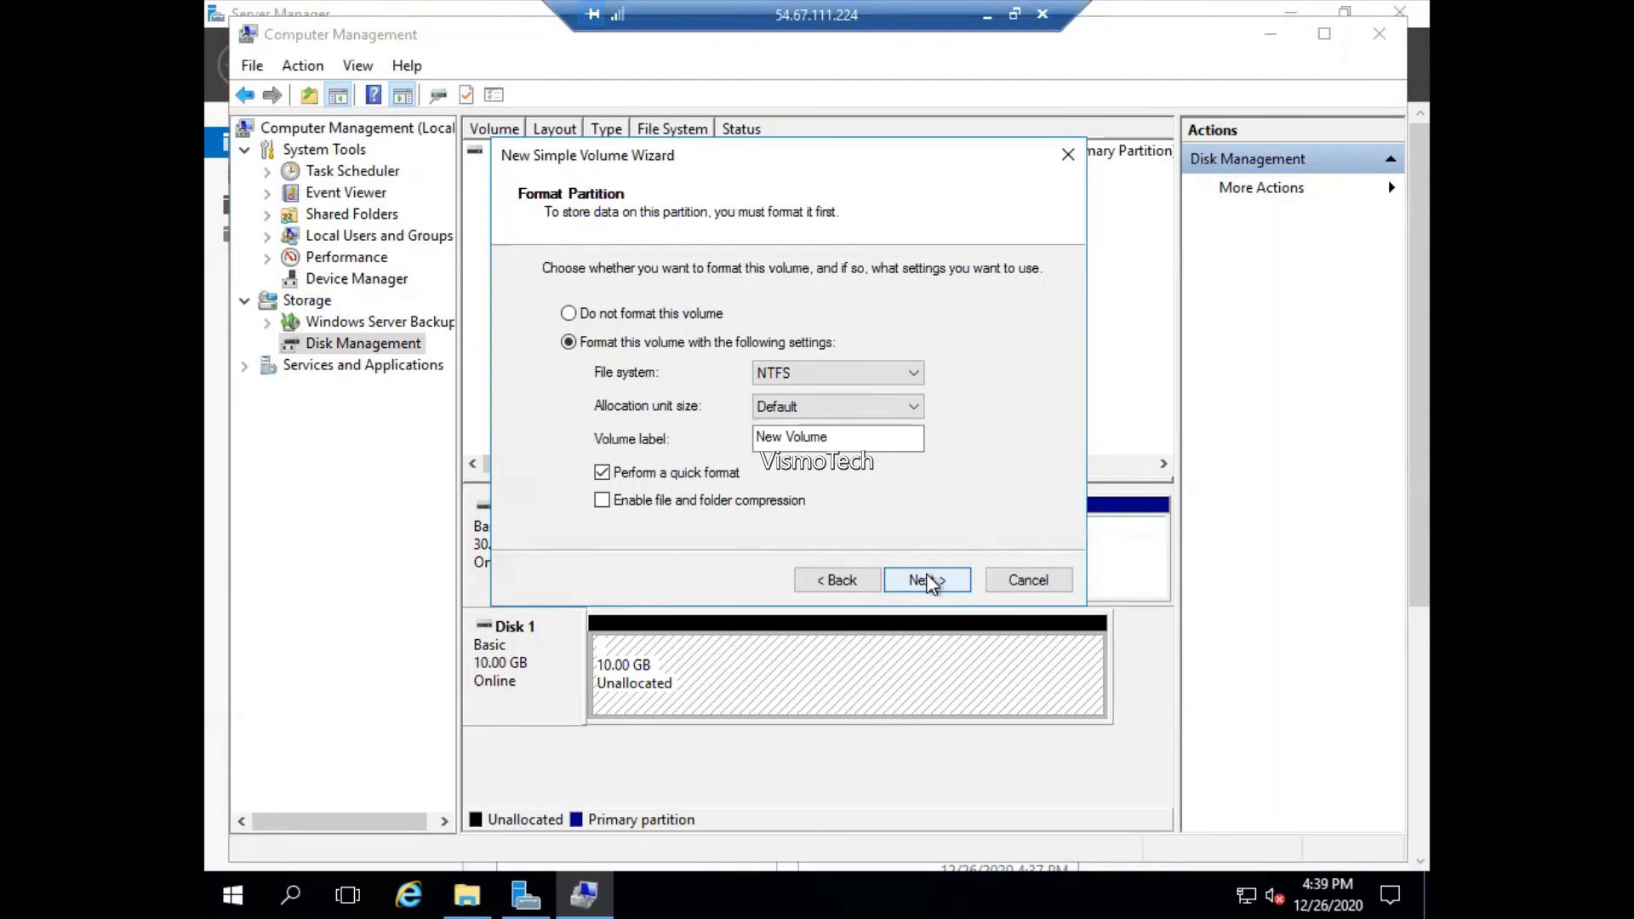
Format as NTFS with quick format on and compression off, and finish the wizard.
left_click(745, 508)
left_click(743, 507)
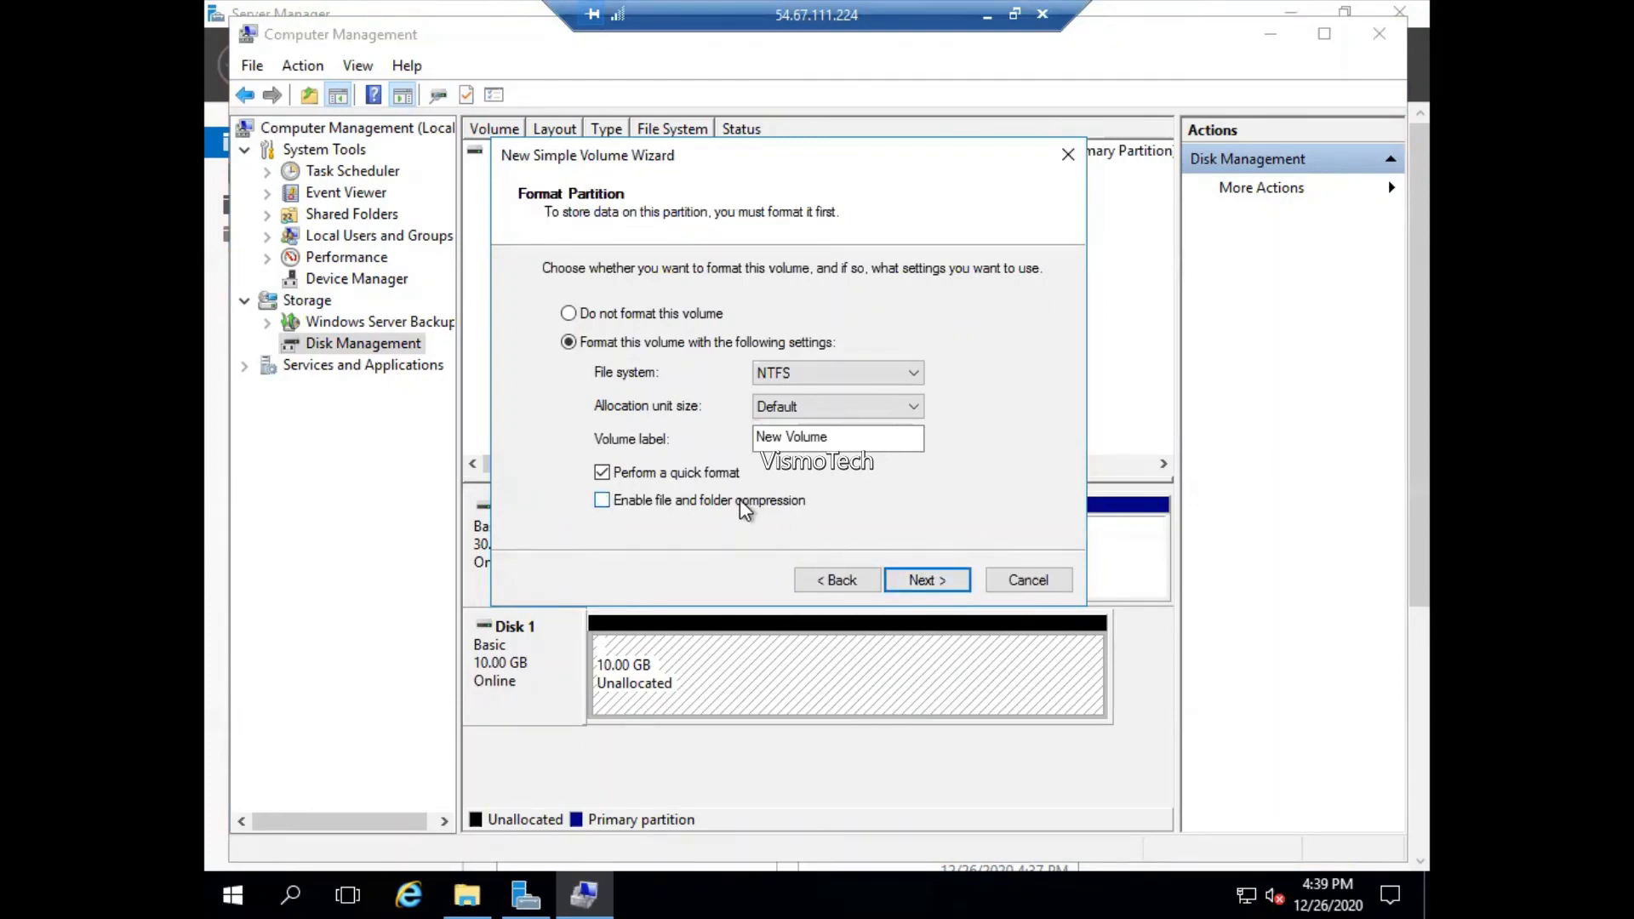
left_click(697, 475)
left_click(716, 475)
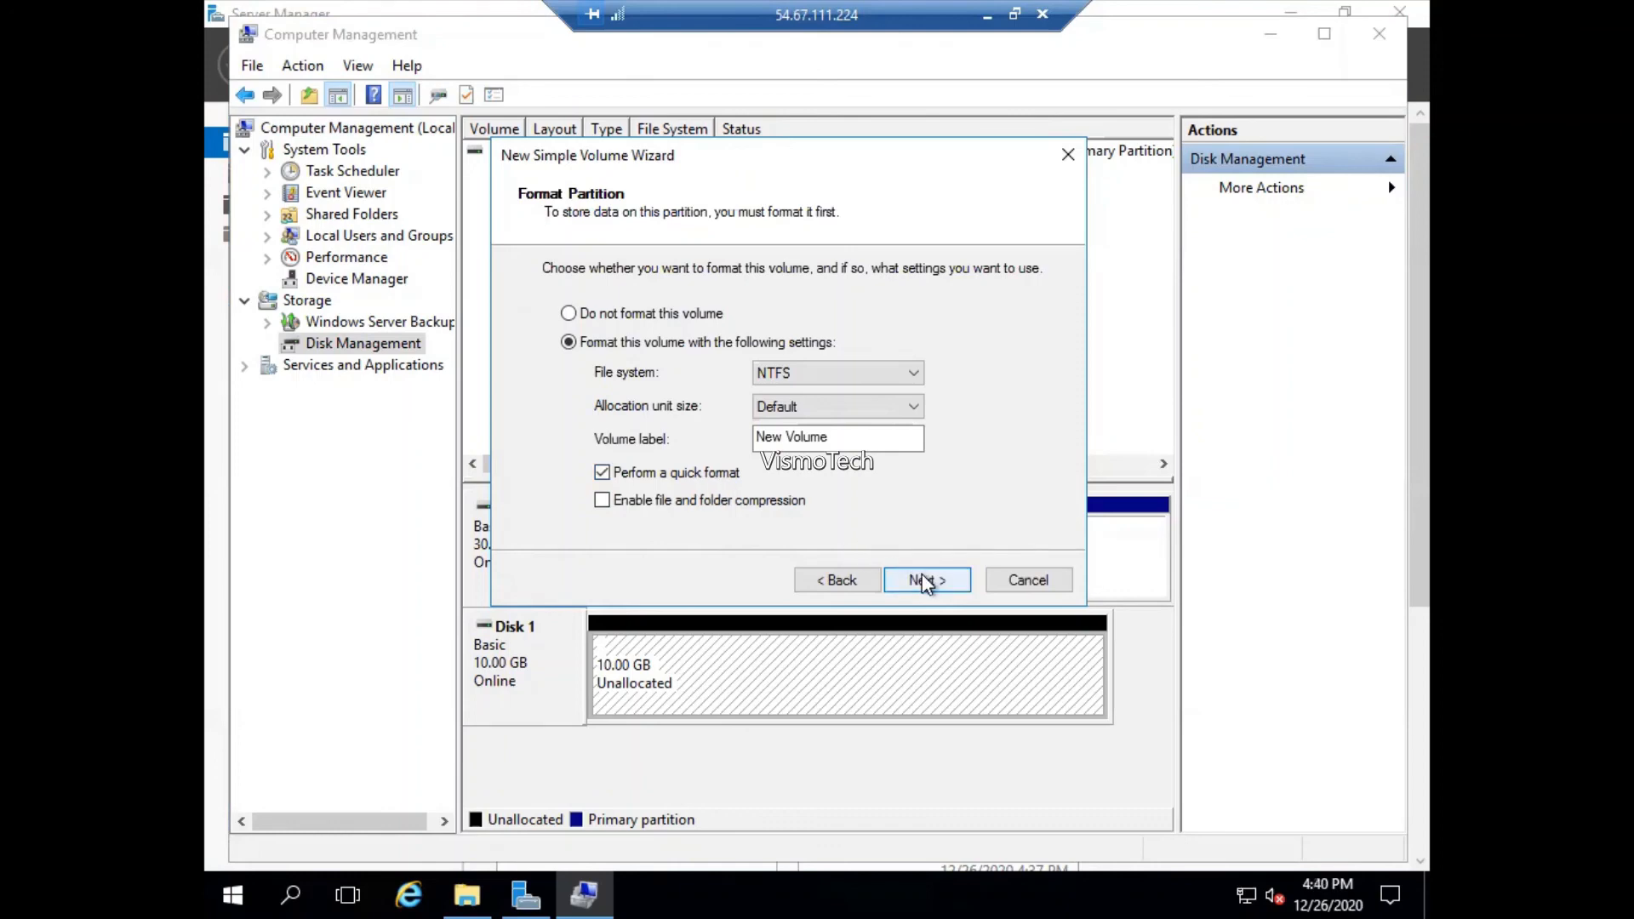
left_click(926, 582)
left_click(927, 581)
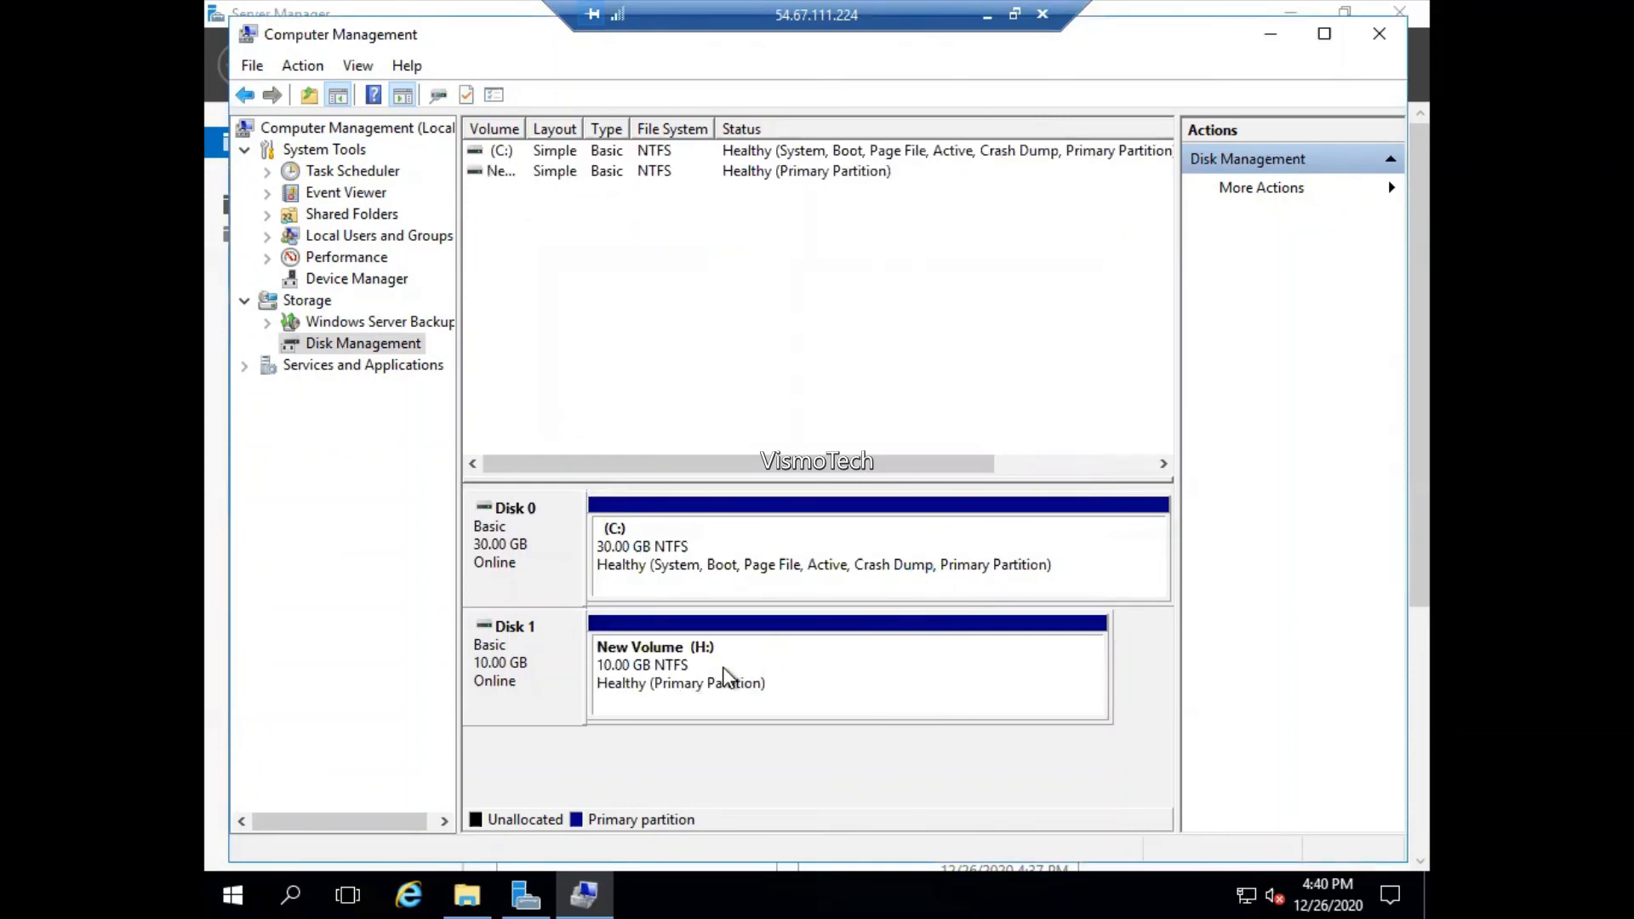
Confirm New Volume (H:) appears in This PC, then minimize the Remote Desktop session.
left_click(471, 877)
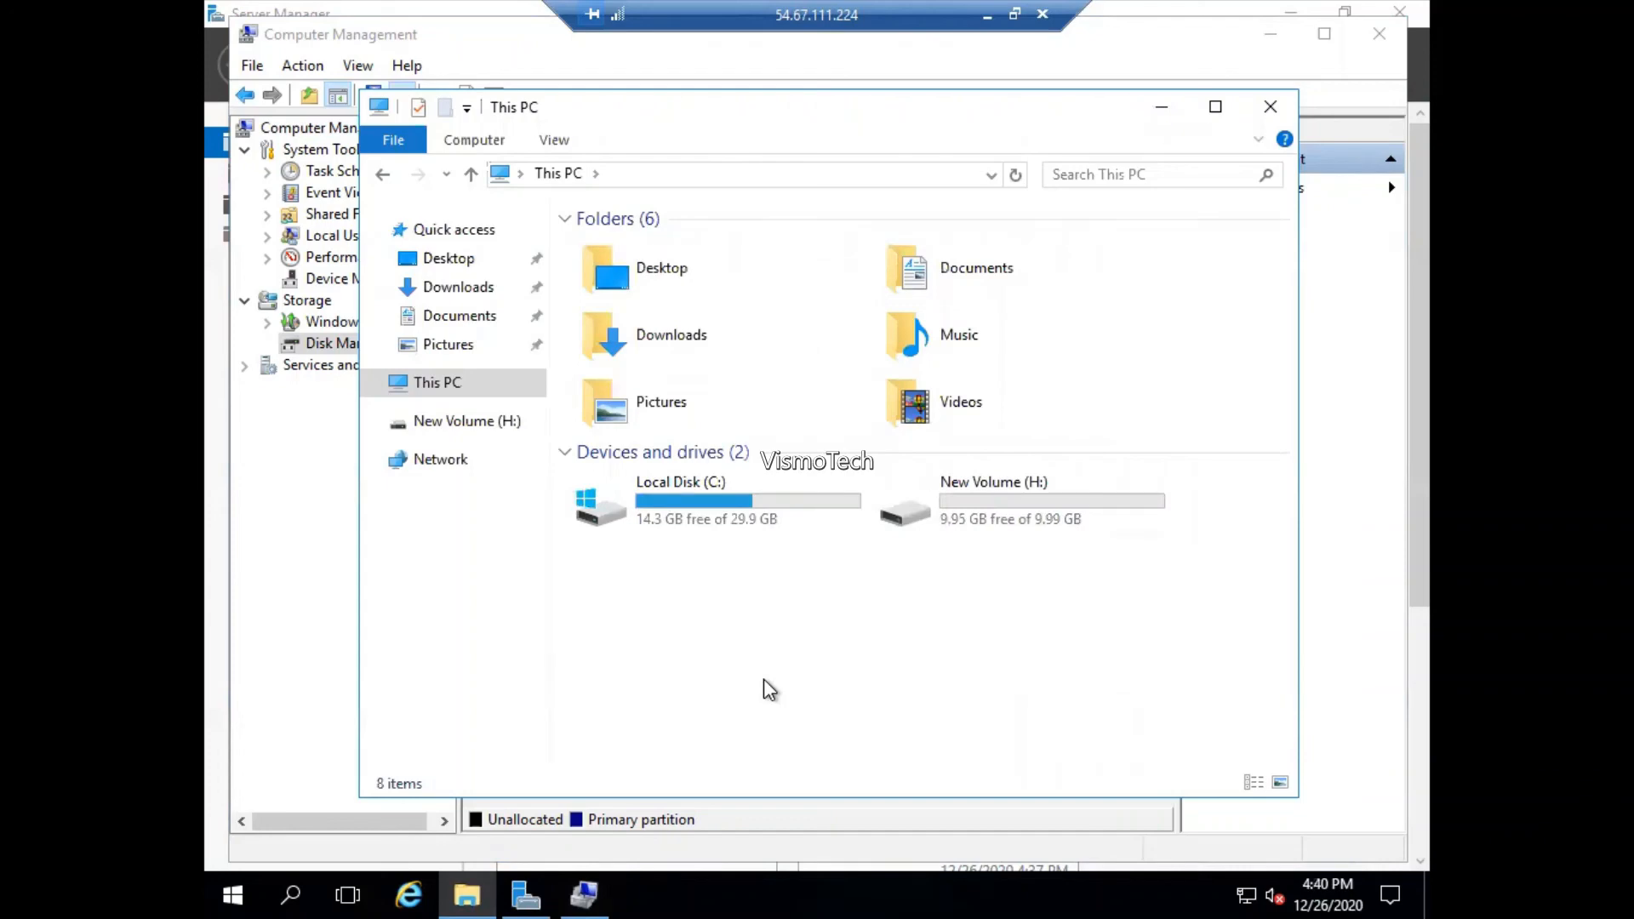
left_click(1162, 109)
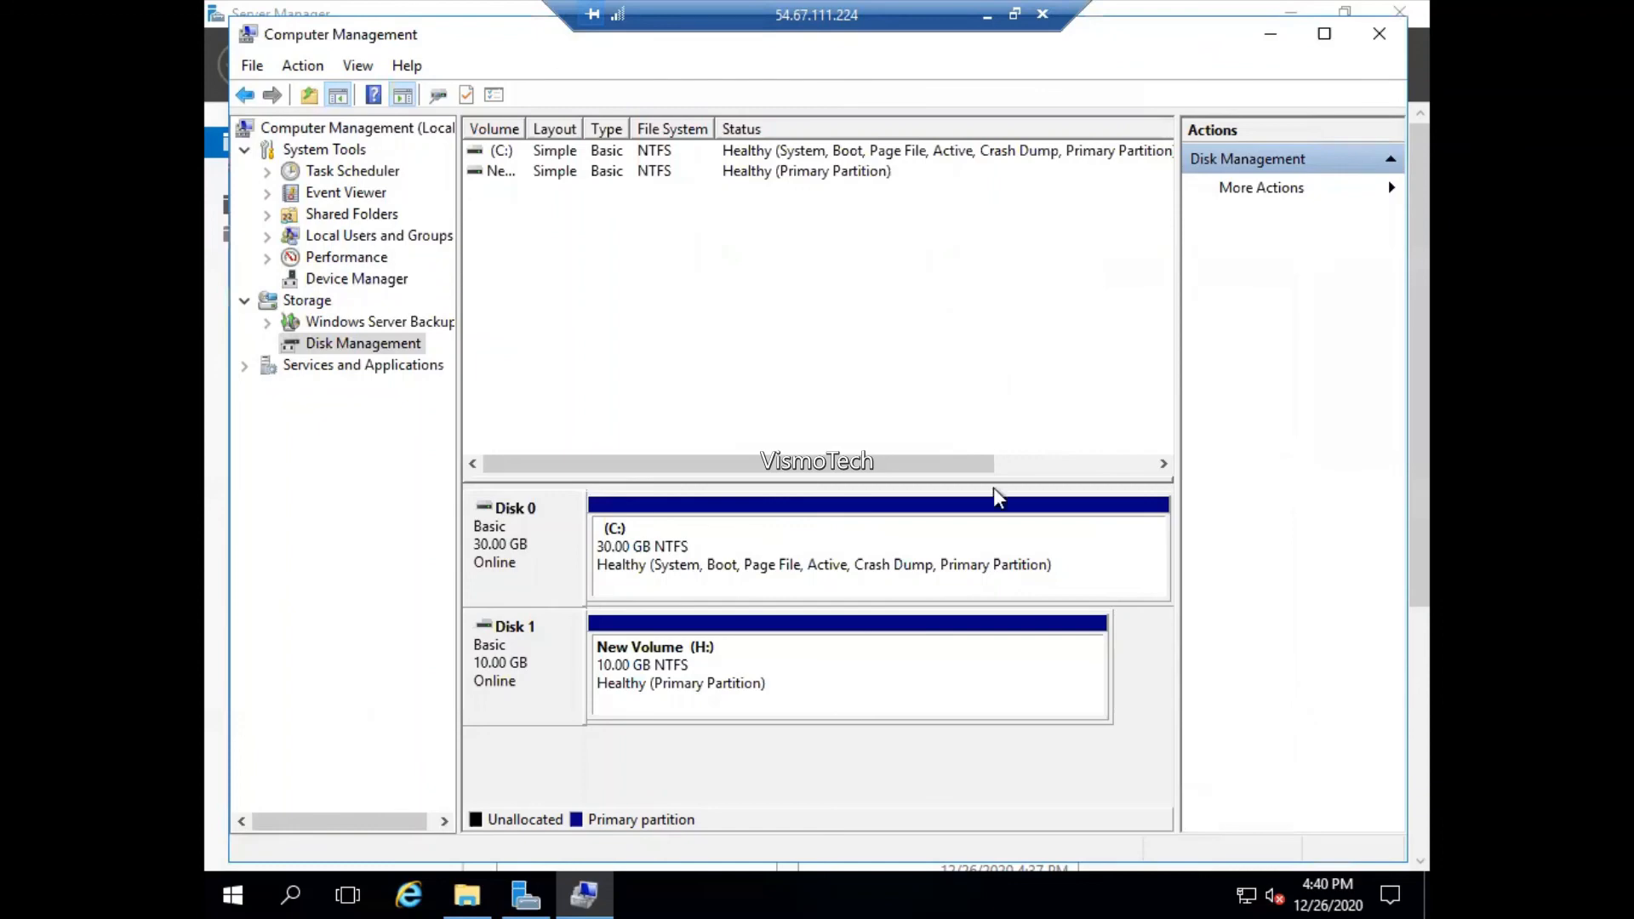
left_click(987, 15)
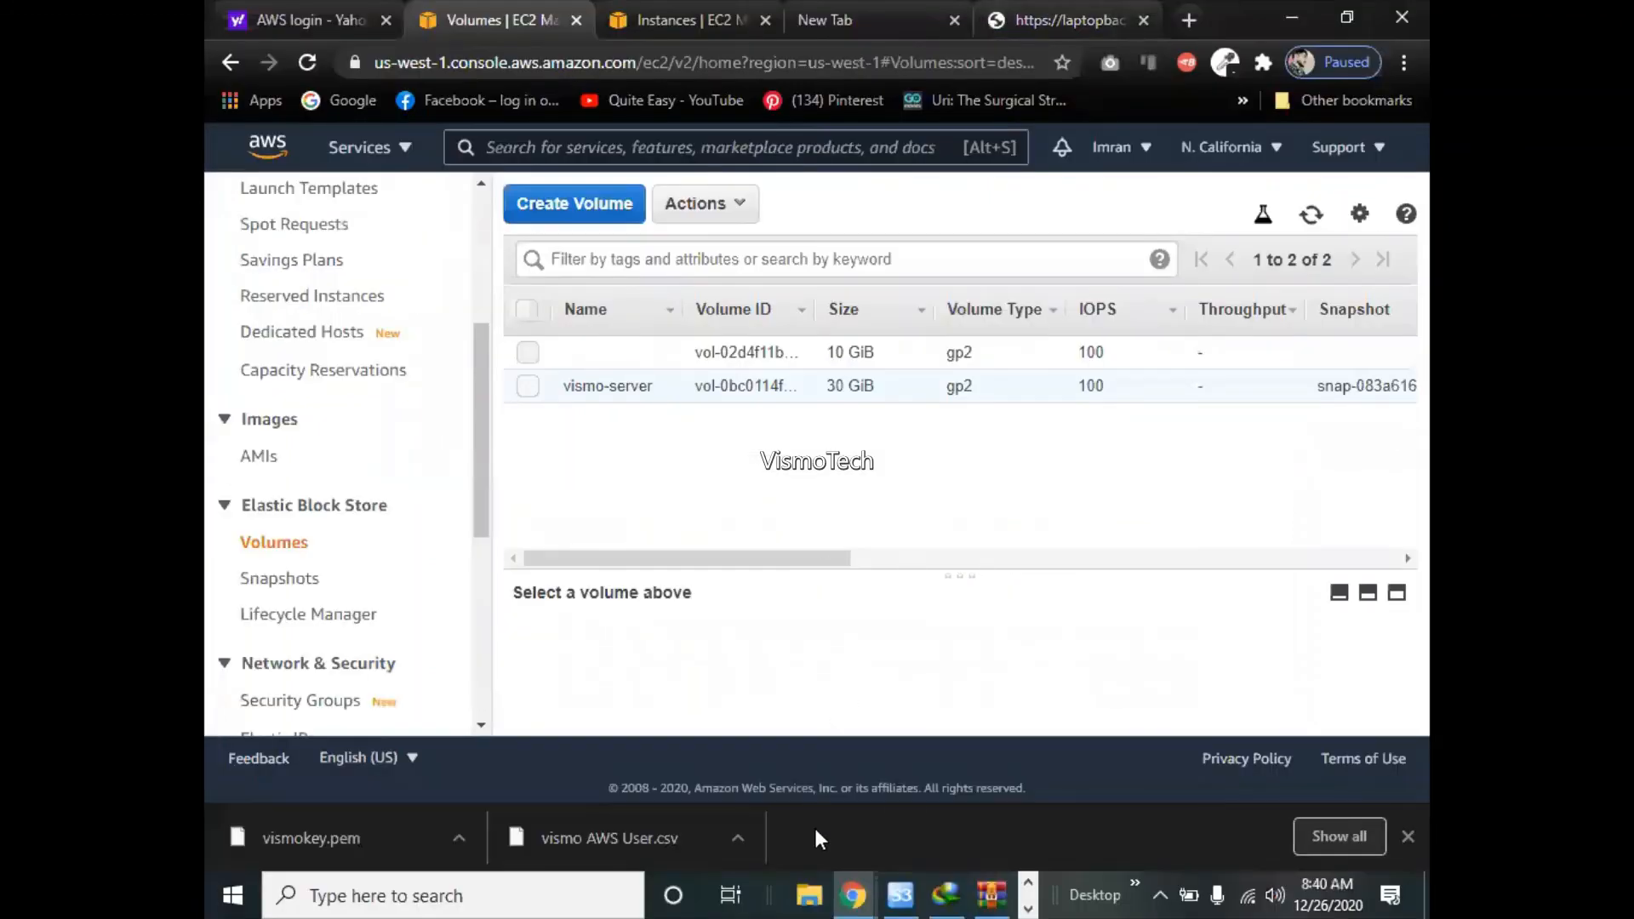